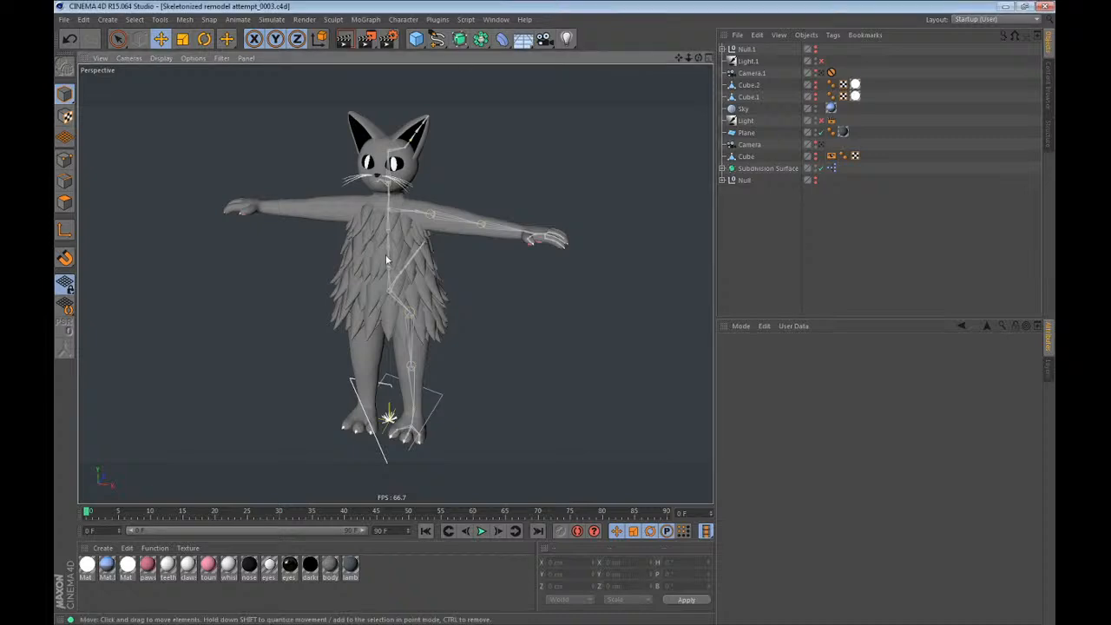
Examine the cat character's mesh and left-side skeleton from the front, side and close up around the head.
mouse_move(374, 212)
left_mouse_down("alt")
mouse_move(424, 193)
mouse_move(366, 249)
mouse_move(374, 212)
mouse_move(489, 182)
mouse_move(374, 212)
mouse_move(198, 140)
mouse_move(286, 165)
mouse_move(417, 169)
mouse_move(413, 199)
mouse_move(373, 197)
mouse_move(346, 257)
mouse_move(417, 217)
mouse_move(370, 196)
left_mouse_up("alt")
scroll(366, 185, "up", 5)
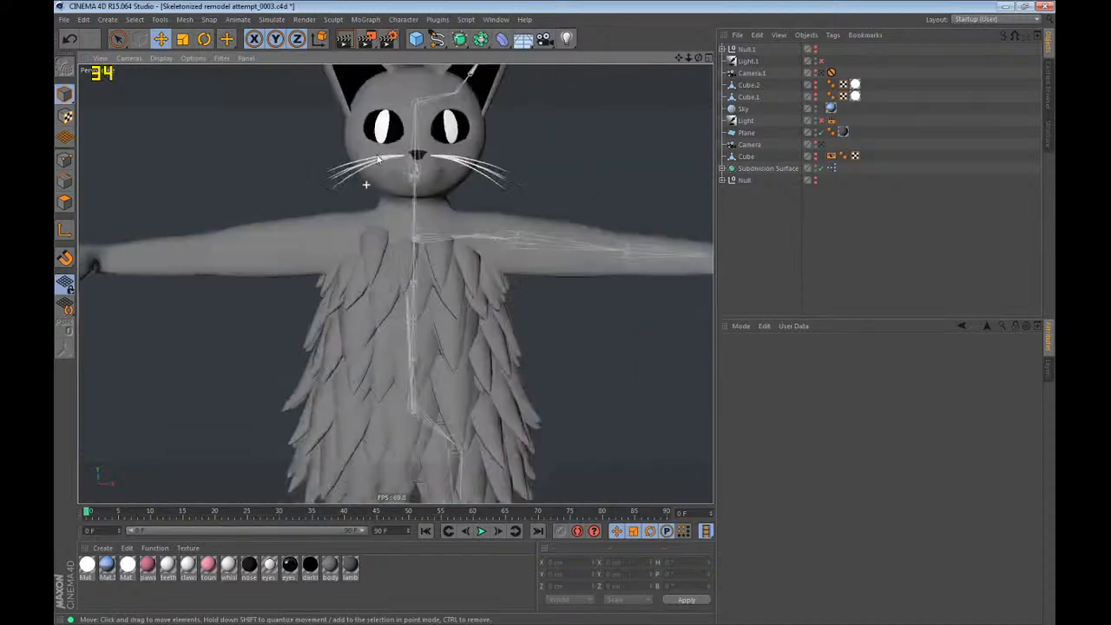
left_click_drag(378, 158, 503, 202, "alt")
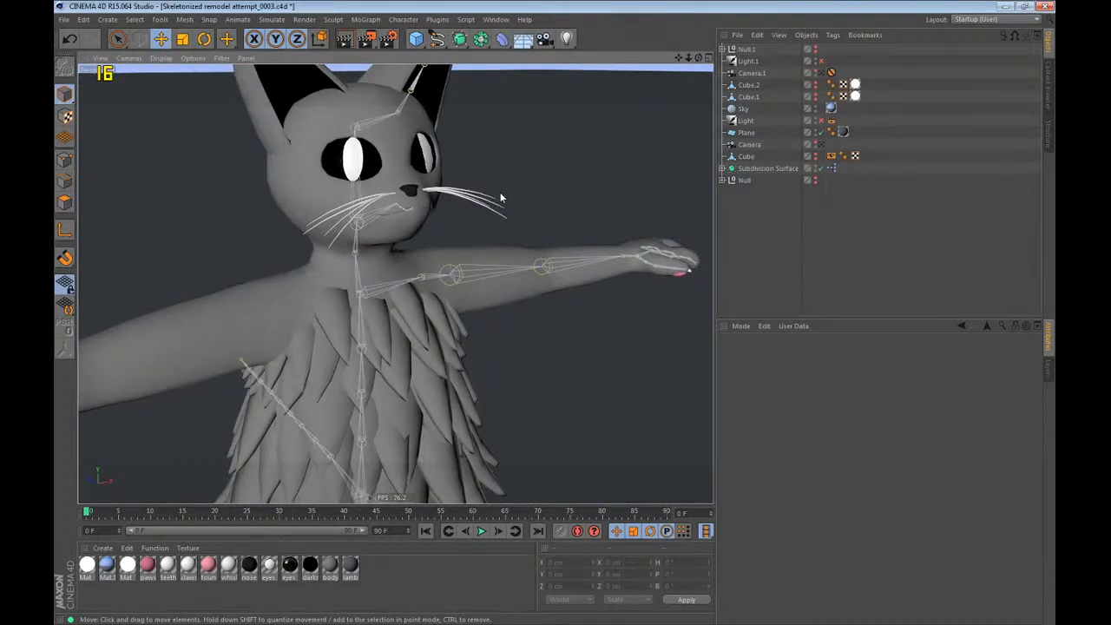
left_click_drag(496, 196, 369, 139, "alt")
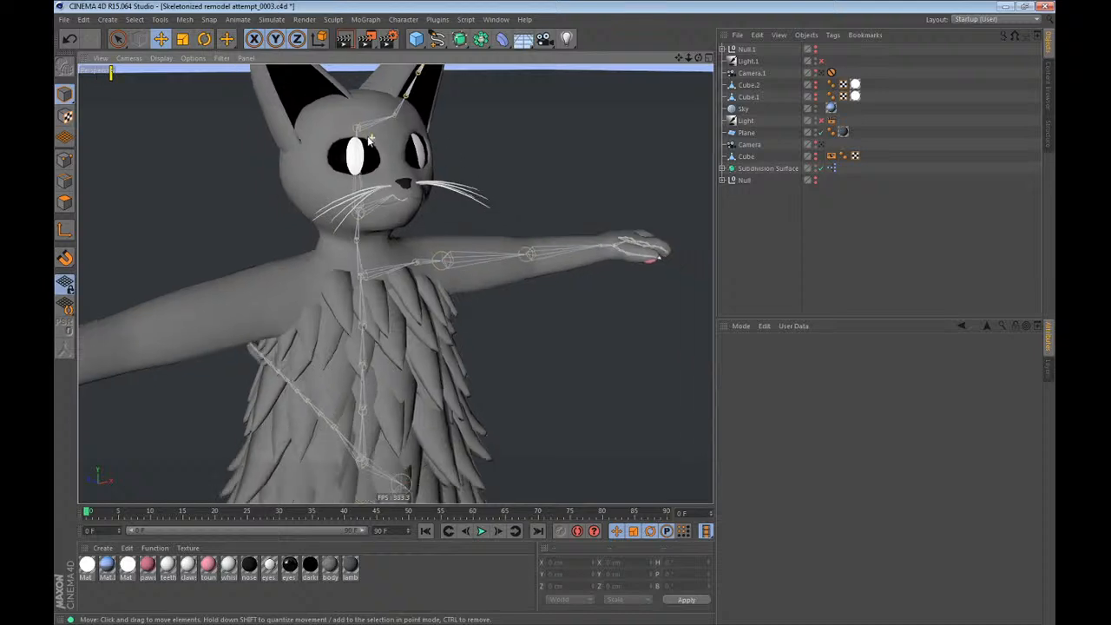
scroll(369, 139, "down", 7)
scroll(360, 183, "up", 1)
left_click_drag(360, 183, 310, 186, "alt")
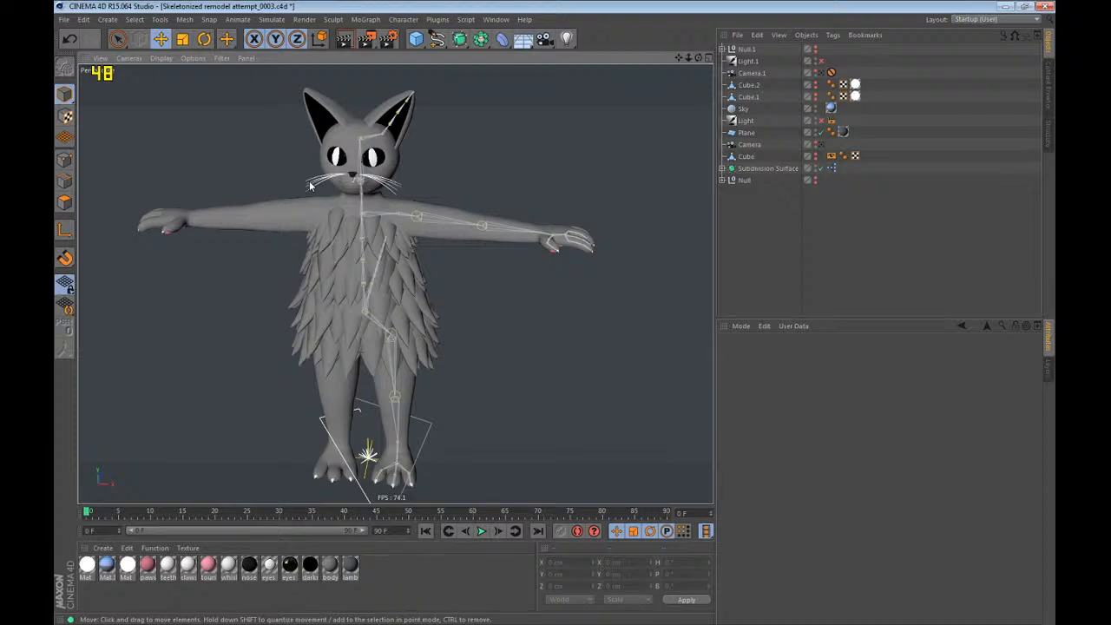
left_click_drag(358, 185, 169, 177, "alt")
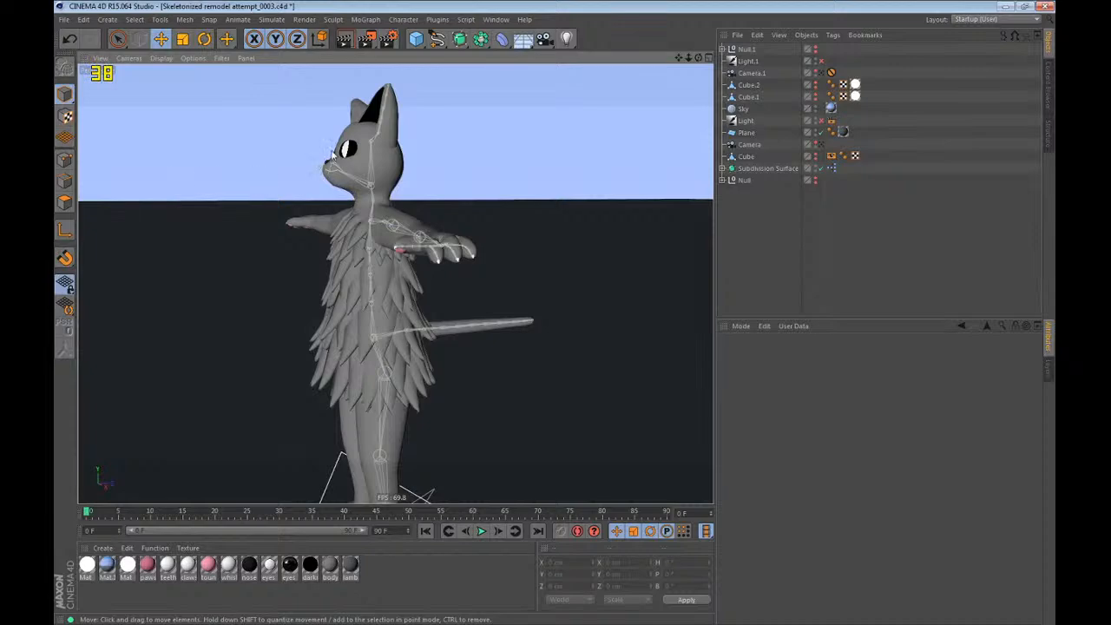
right_click_drag(333, 155, 521, 113, "alt")
left_click_drag(423, 204, 469, 298, "alt")
right_click_drag(468, 298, 213, 286, "alt")
left_click_drag(385, 174, 349, 223, "alt")
right_click_drag(384, 90, 510, 73, "alt")
left_click_drag(378, 99, 402, 198, "alt")
right_click_drag(377, 132, 366, 177, "alt")
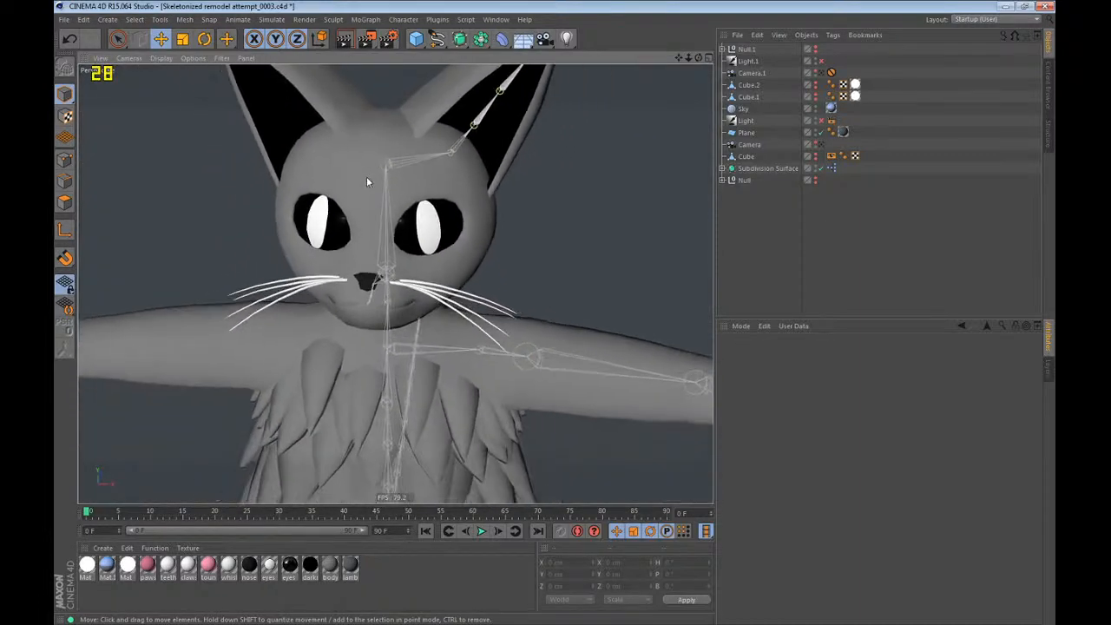
left_click_drag(400, 141, 446, 87, "alt")
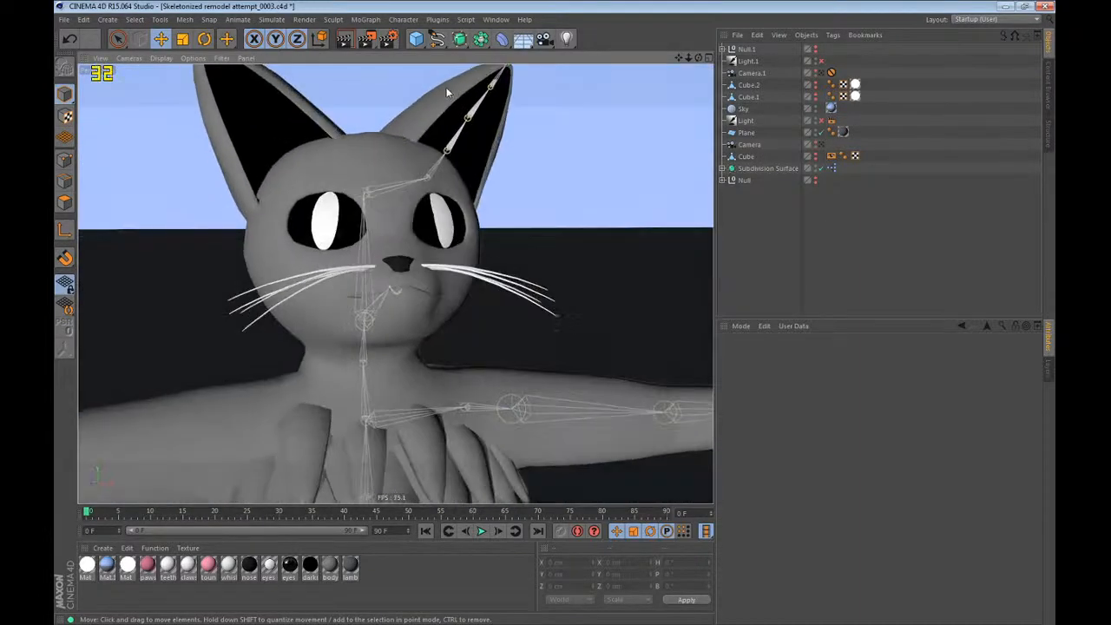
right_click_drag(447, 87, 362, 306, "alt")
left_click_drag(365, 308, 312, 188, "alt")
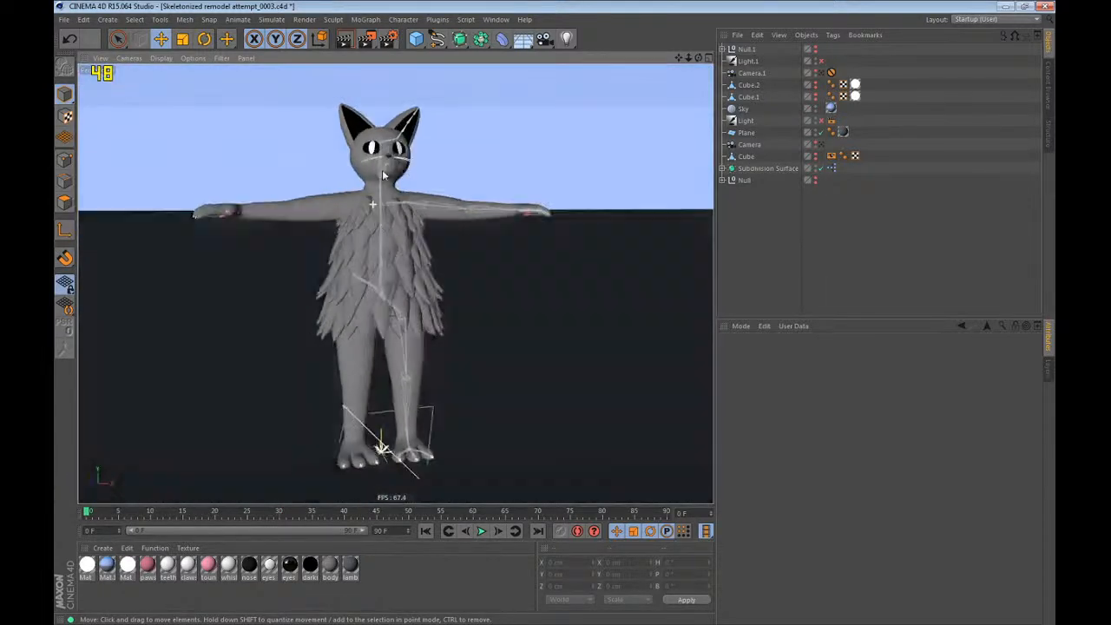
left_click_drag(333, 217, 334, 200, "alt")
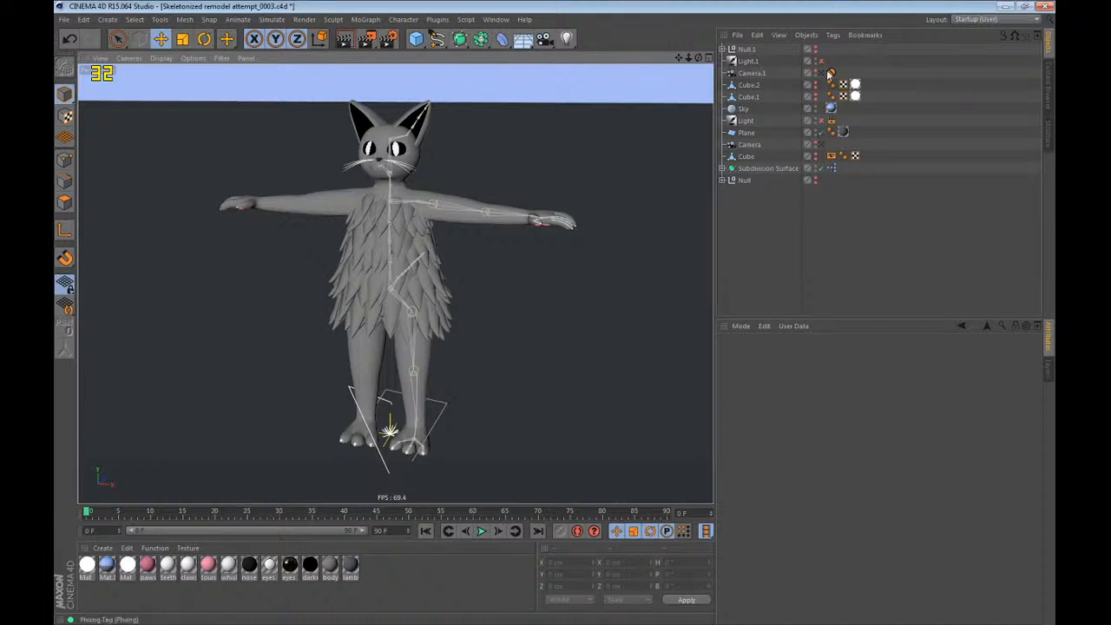
Temporarily hide the ground Plane in the viewport and show it again.
left_click(817, 131)
left_click_drag(536, 288, 598, 268, "alt")
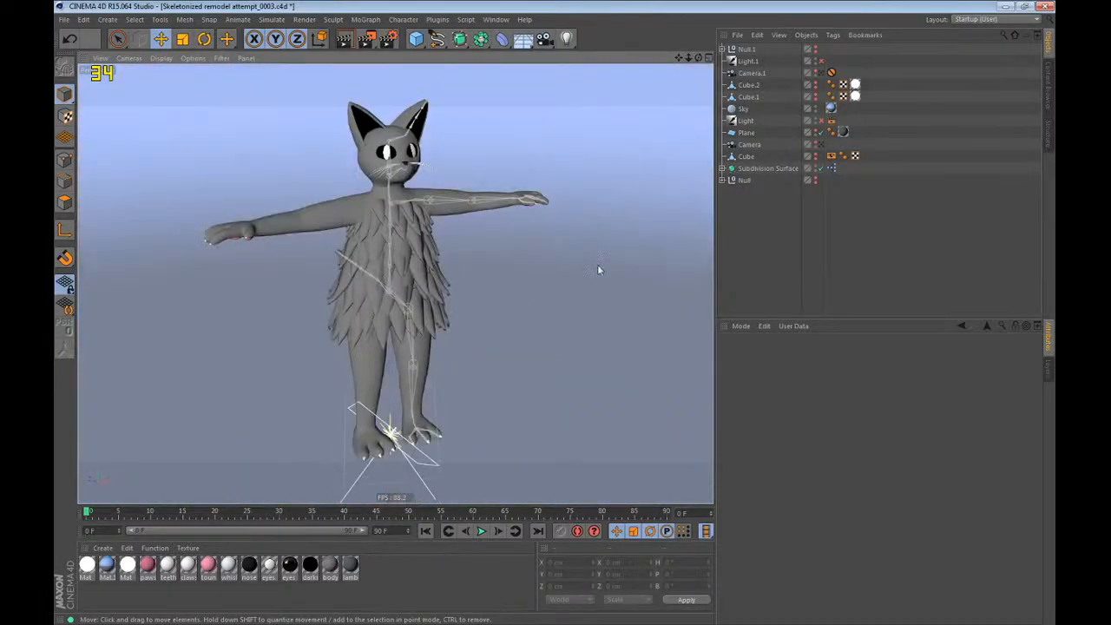
left_click(817, 131)
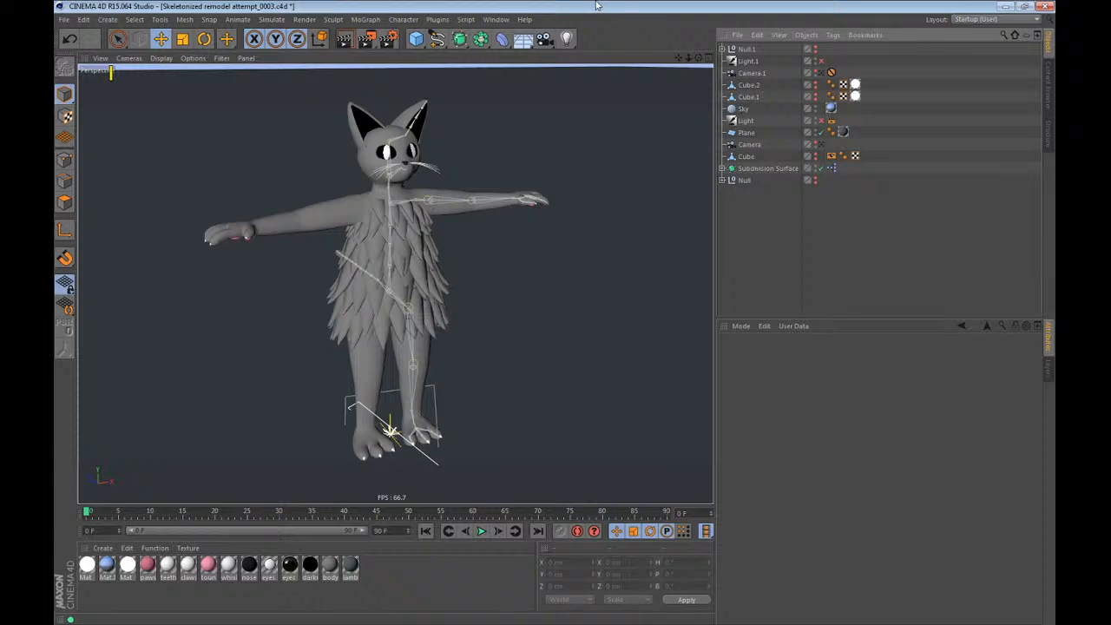
Unfold the Subdivision Surface hierarchy through character, bones and root to the children of the waist and spine 1 joints.
mouse_move(412, 186)
left_mouse_down("alt")
mouse_move(346, 186)
mouse_move(382, 198)
mouse_move(284, 194)
mouse_move(320, 230)
mouse_move(401, 200)
left_mouse_up("alt")
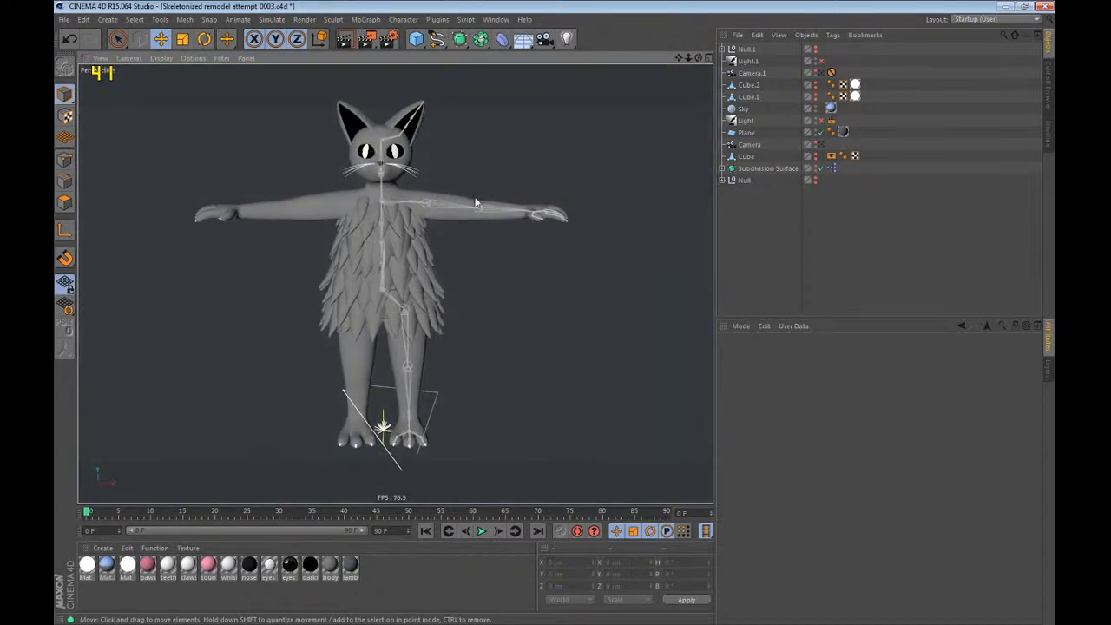
left_click(721, 169)
scroll(765, 172, "down", 2)
left_click(737, 167)
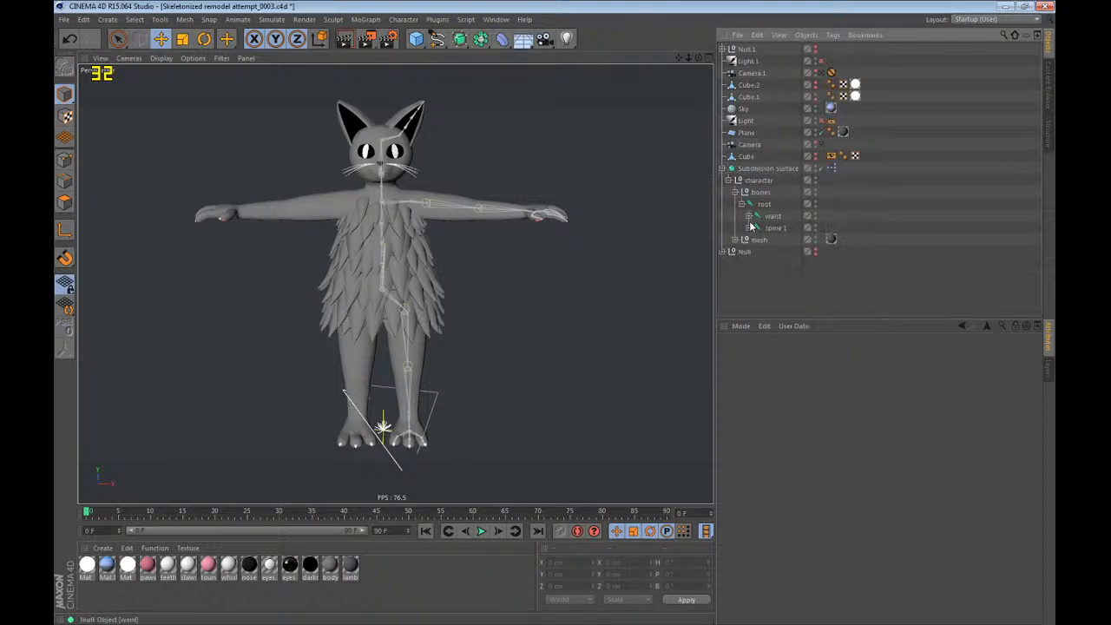
left_click(749, 227)
left_click(750, 215)
Try rotating the Left leg joint and undo the rotation.
left_click(769, 241)
key("r")
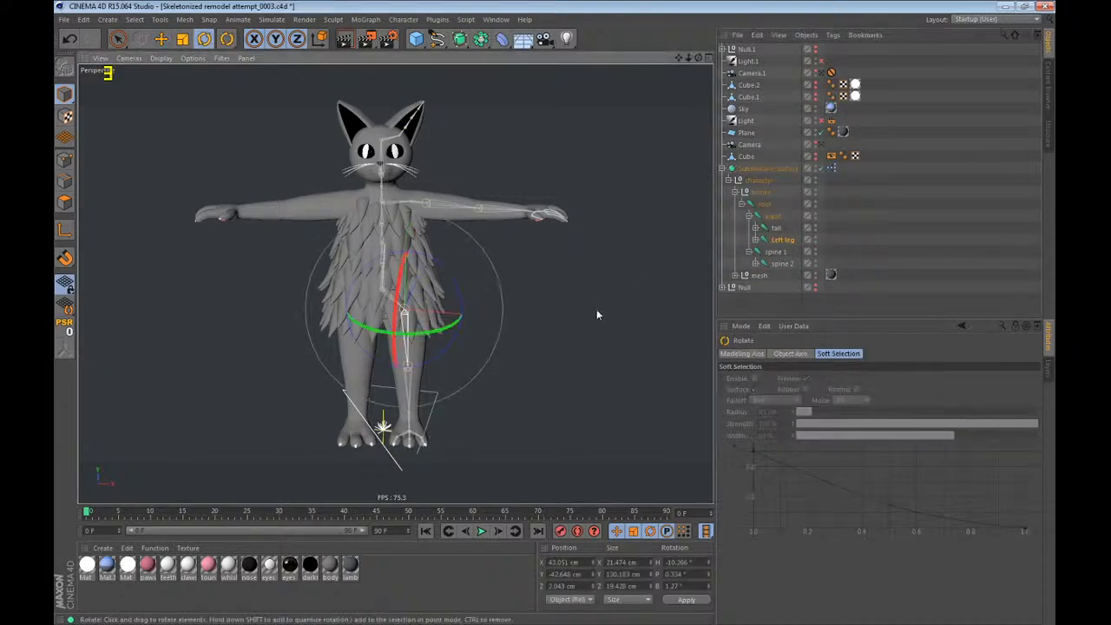
left_click_drag(597, 310, 518, 197)
key("ctrl+z")
left_click_drag(508, 311, 469, 313, "alt")
Unfold the joint hierarchy from spine 2 through the Left shoulder to the palm, keeping the finger joints folded.
left_click(756, 264)
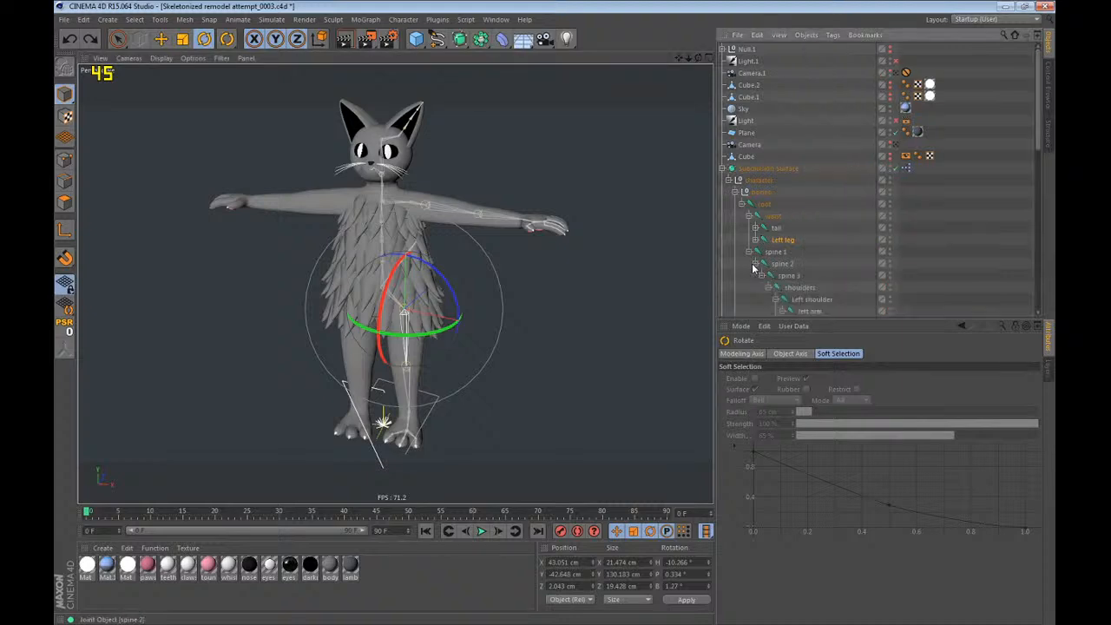
scroll(809, 189, "down", 4)
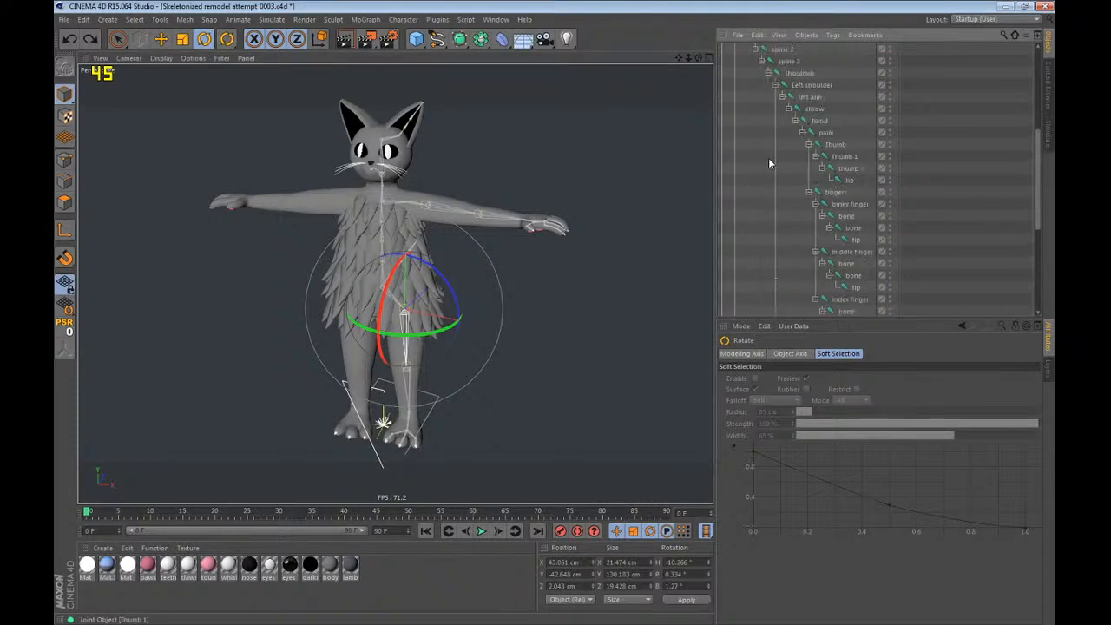
left_click(775, 157)
left_click(795, 157)
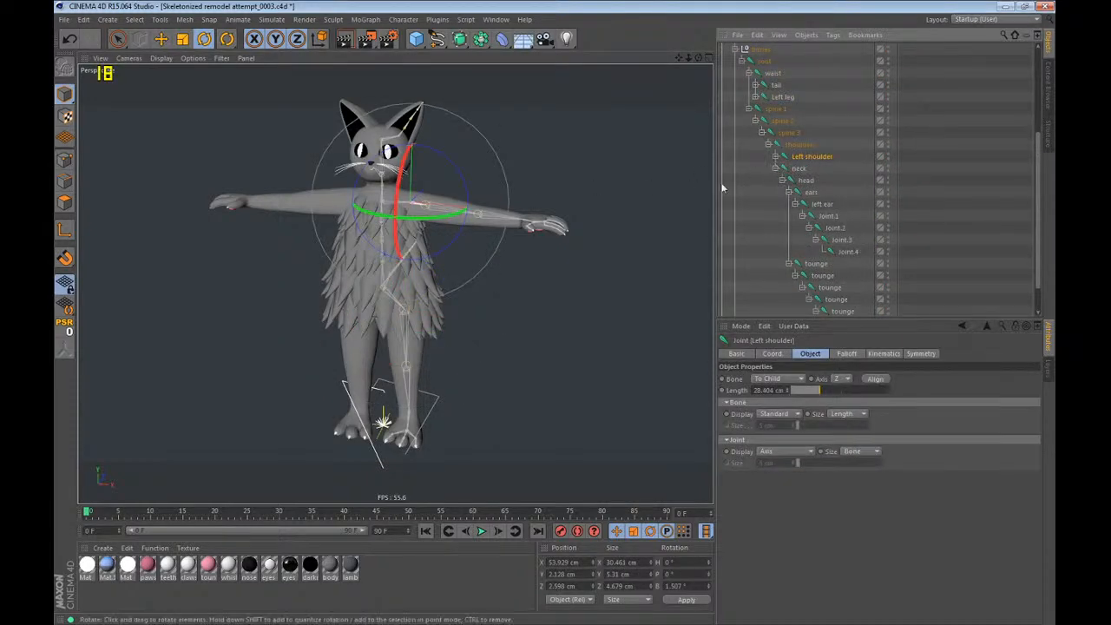
left_click(775, 156)
left_click(801, 168)
left_click(808, 158)
scroll(451, 224, "up", 5)
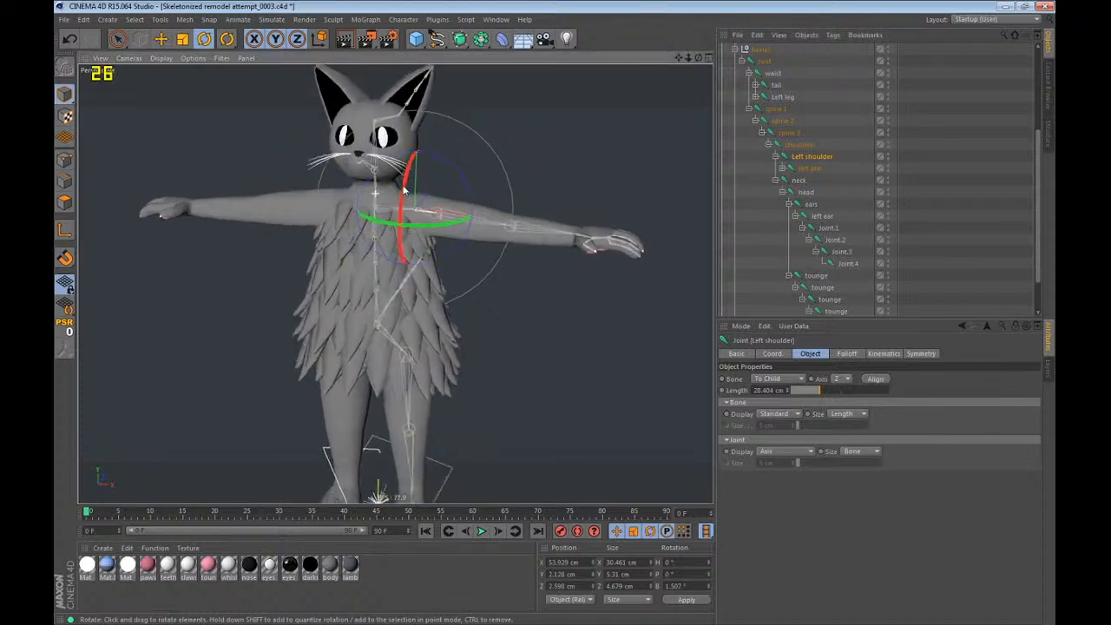
left_click_drag(560, 211, 693, 207)
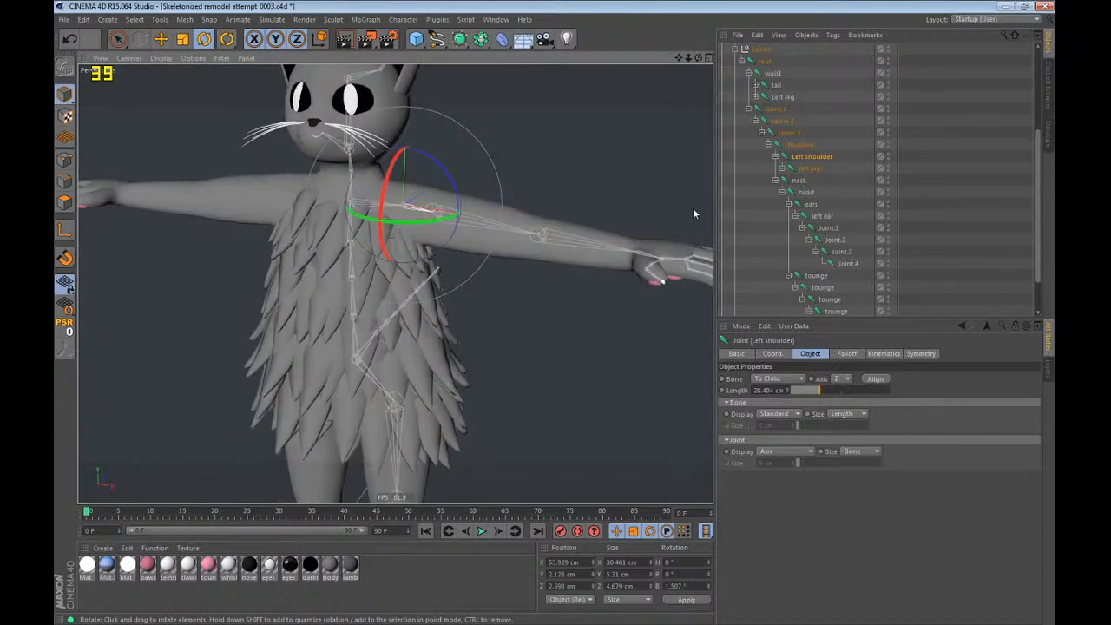
left_click(784, 168)
left_click(790, 180)
left_click(794, 193)
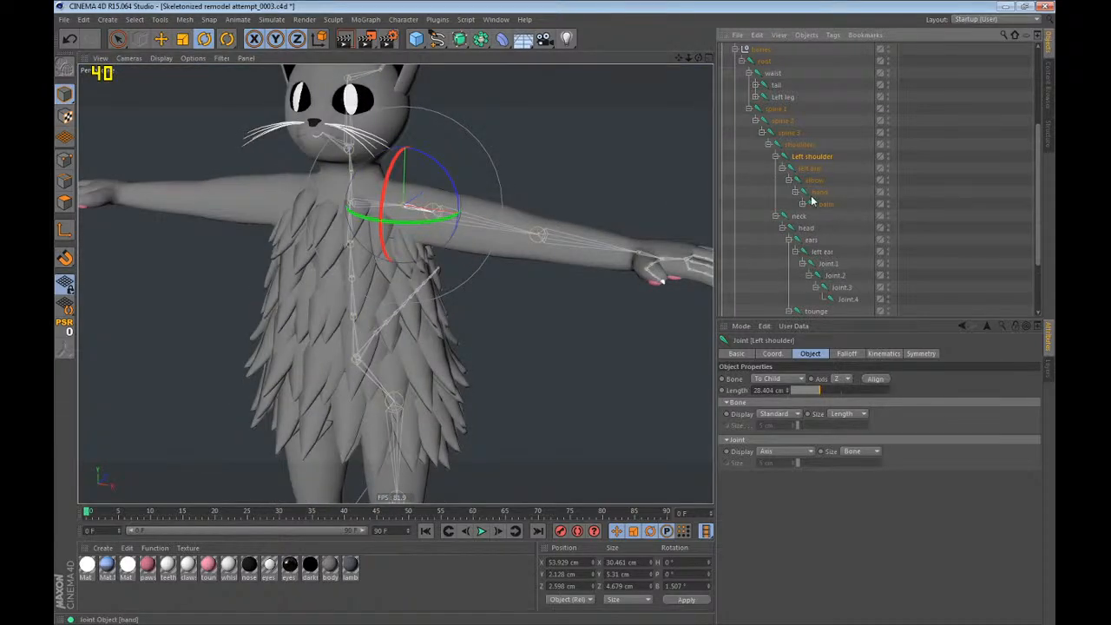
Add an IK character tag to the left arm joint.
left_click(820, 193)
middle_click_drag(625, 258, 394, 283, "alt")
left_click_drag(394, 283, 495, 233, "alt")
left_click(809, 175, "ctrl")
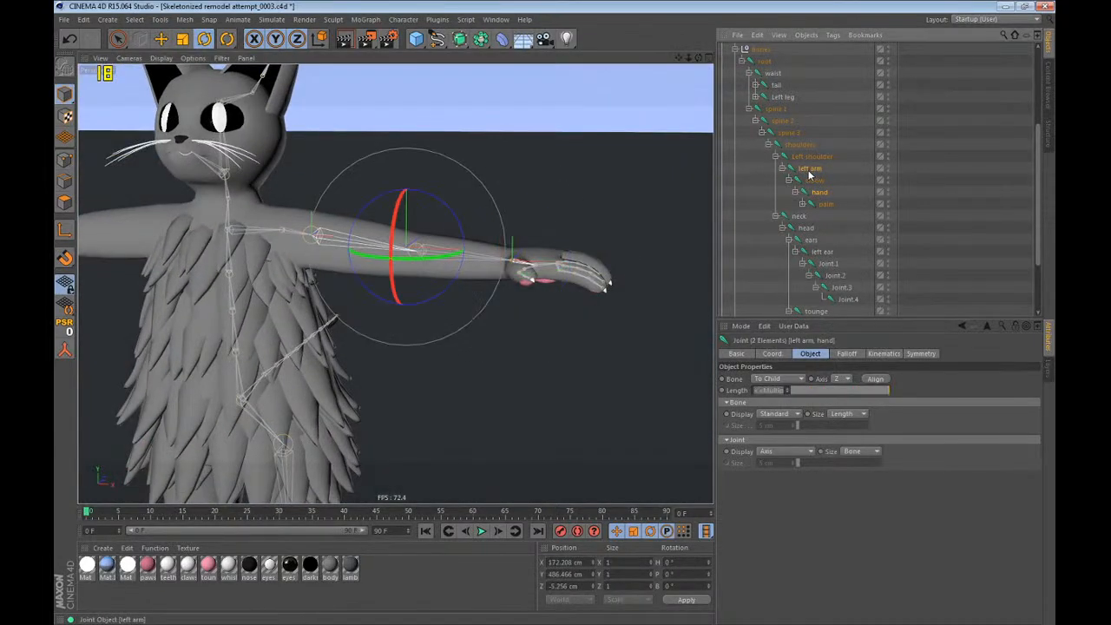
right_click(809, 175)
key("Escape")
left_click(816, 171)
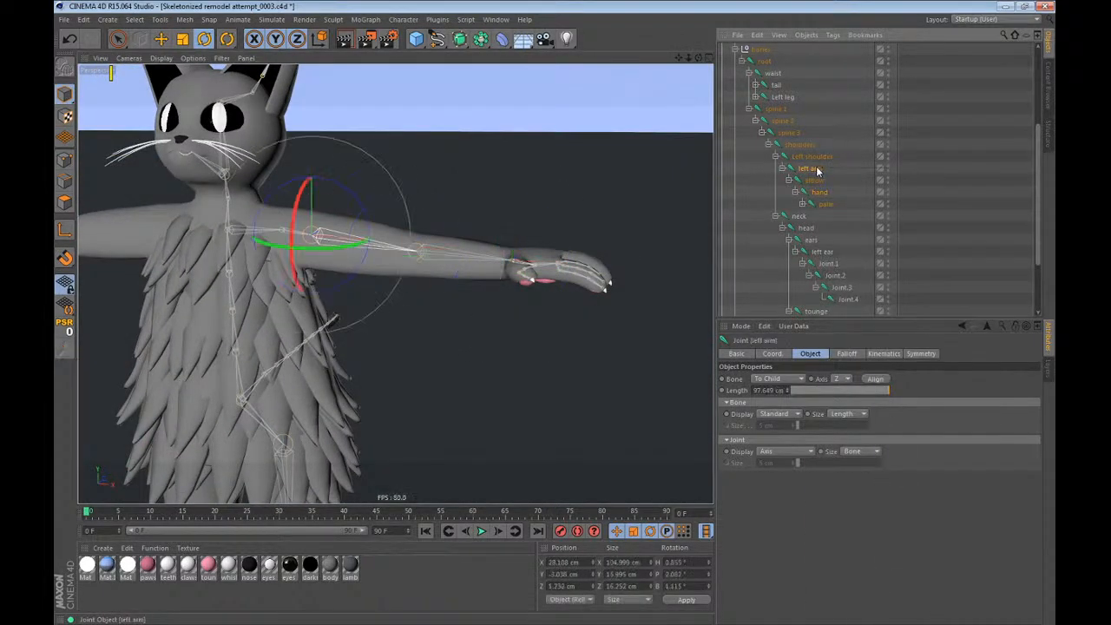
right_click(816, 171)
mouse_move(868, 199)
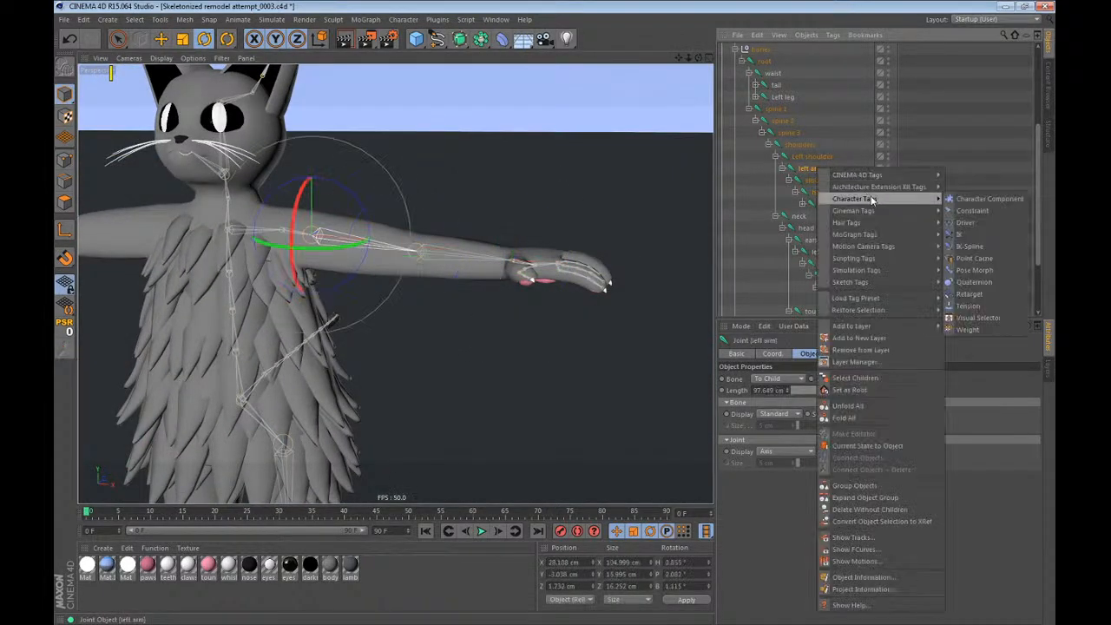
left_click(979, 234)
Add a Constraint tag to the hand joint with PSR and Maintain Original enabled, and deselect everything.
right_click(821, 197)
mouse_move(868, 211)
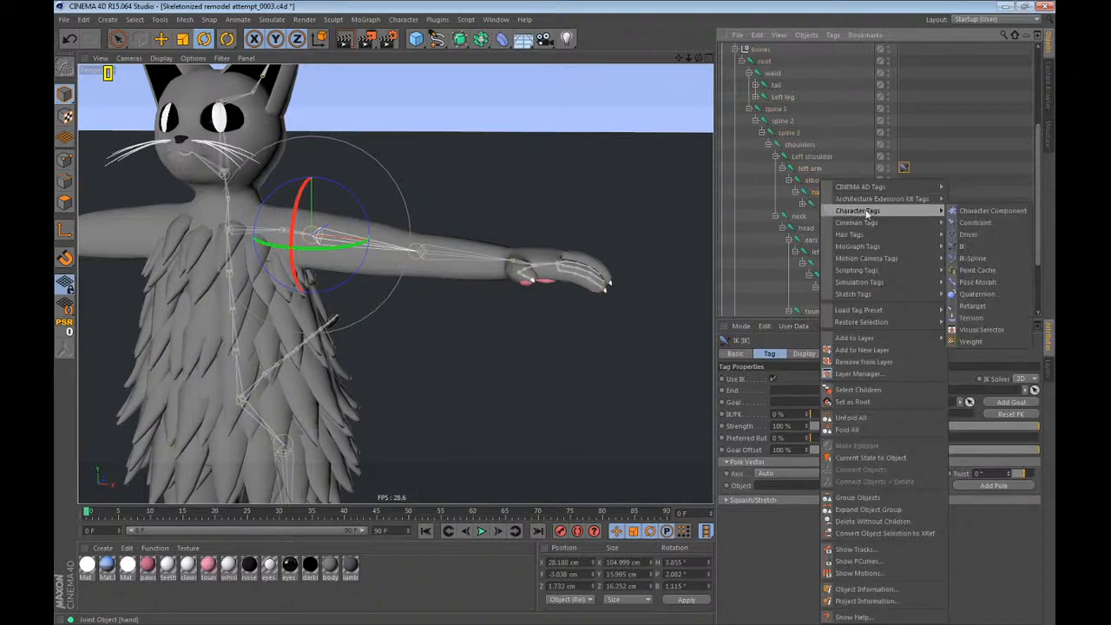
left_click(973, 220)
left_click(780, 426)
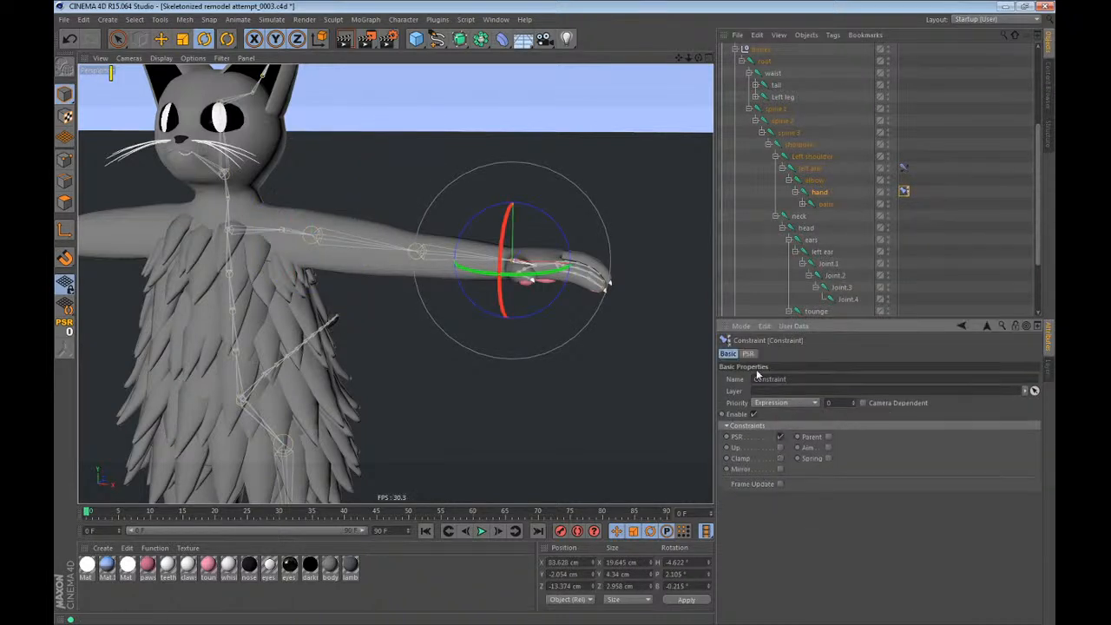
left_click(747, 353)
left_click(781, 392)
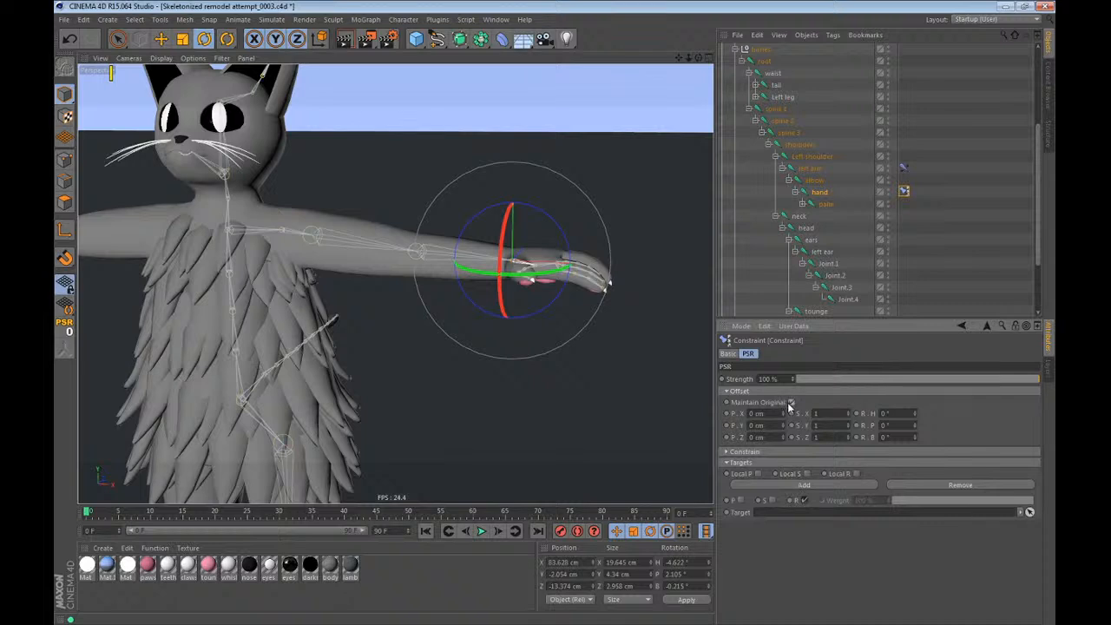
left_click(881, 299)
left_click(917, 261)
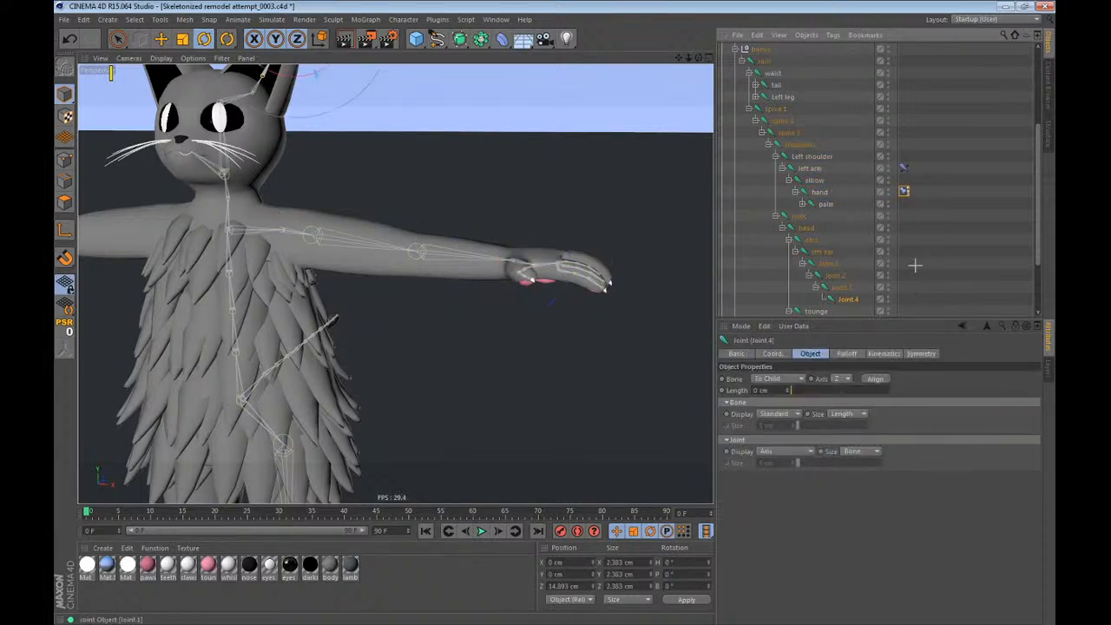
left_click(915, 265)
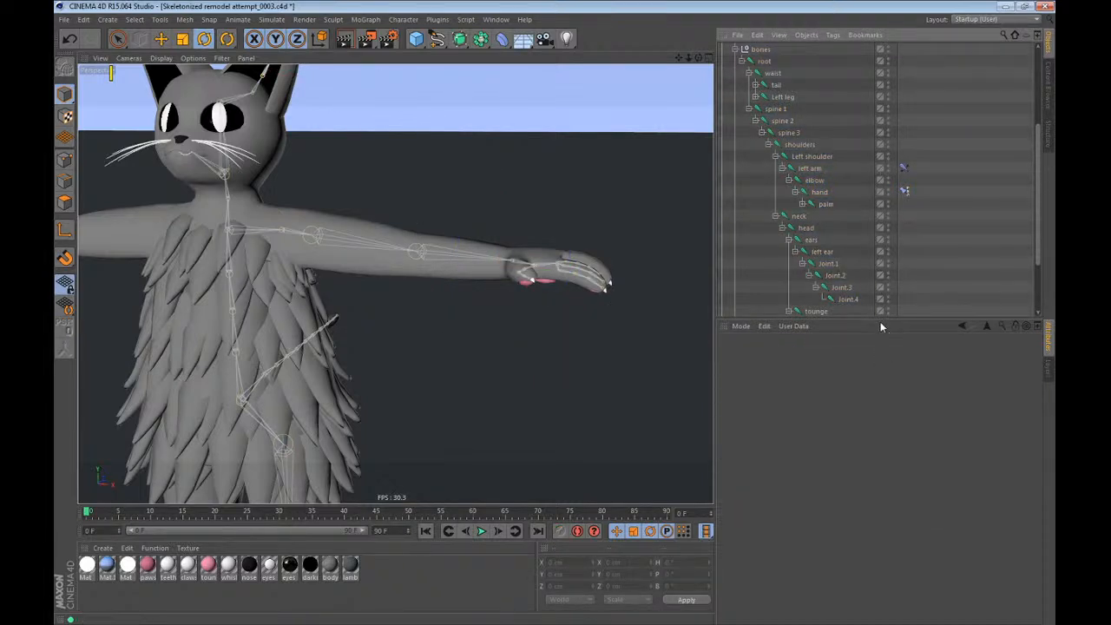
Set the hand joint as the End of the left arm's IK tag and add a goal and a pole.
left_click(810, 168)
left_click_drag(394, 252, 373, 265, "alt")
middle_click_drag(374, 265, 456, 285, "alt")
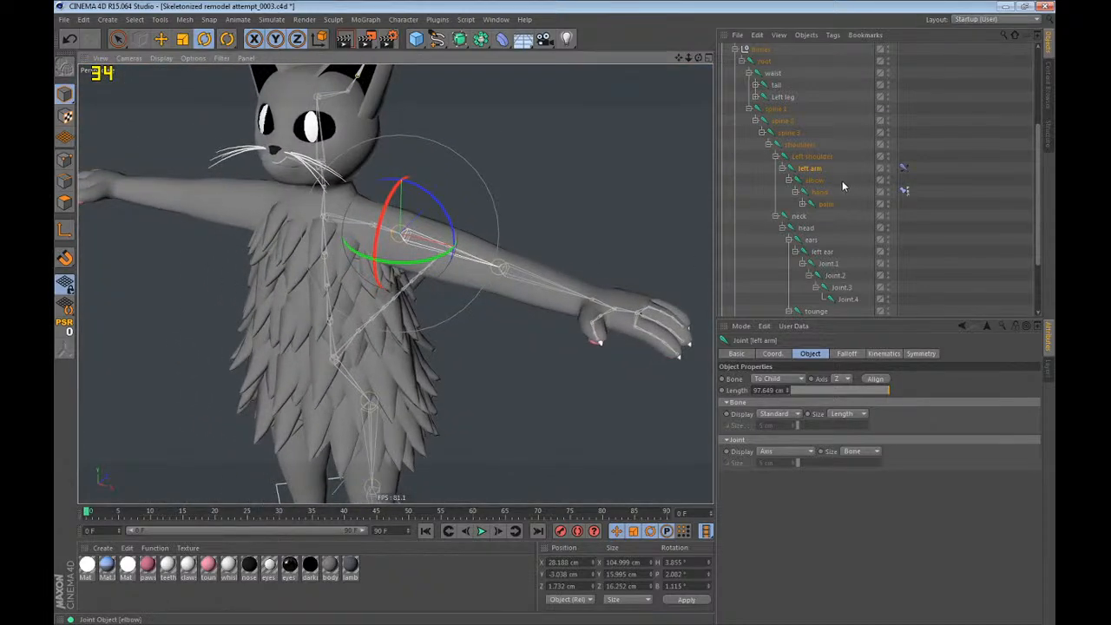
left_click(904, 168)
left_click_drag(813, 199, 868, 393)
left_click(1011, 402)
left_click(999, 485)
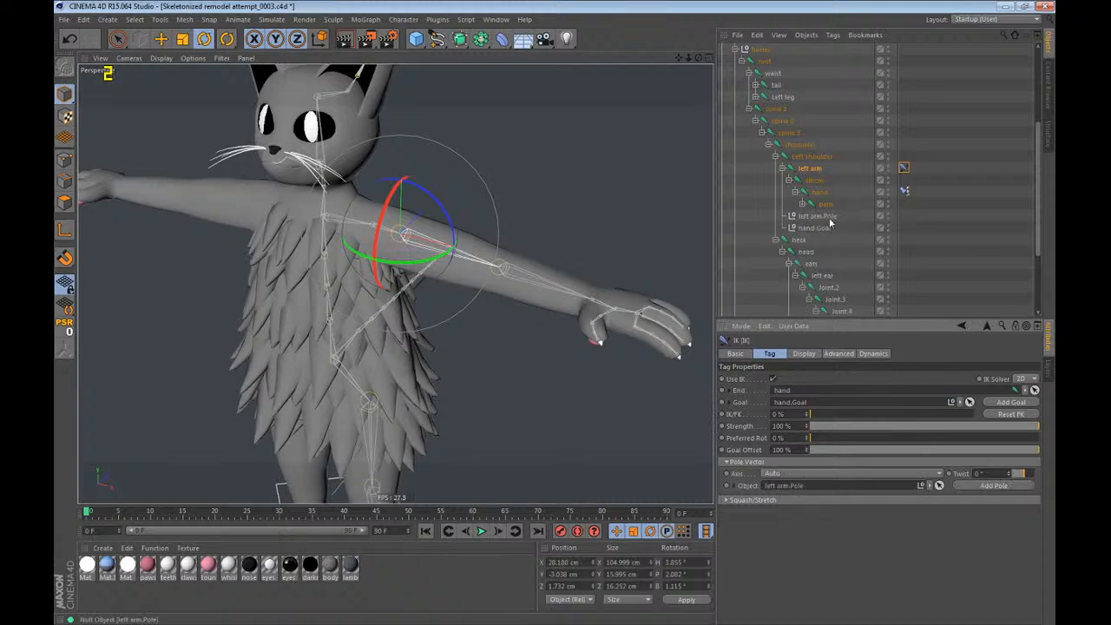
Place the arm's pole and goal nulls directly under the shoulders joint and rename them Left arm and Left hand.
left_click_drag(823, 231, 820, 227)
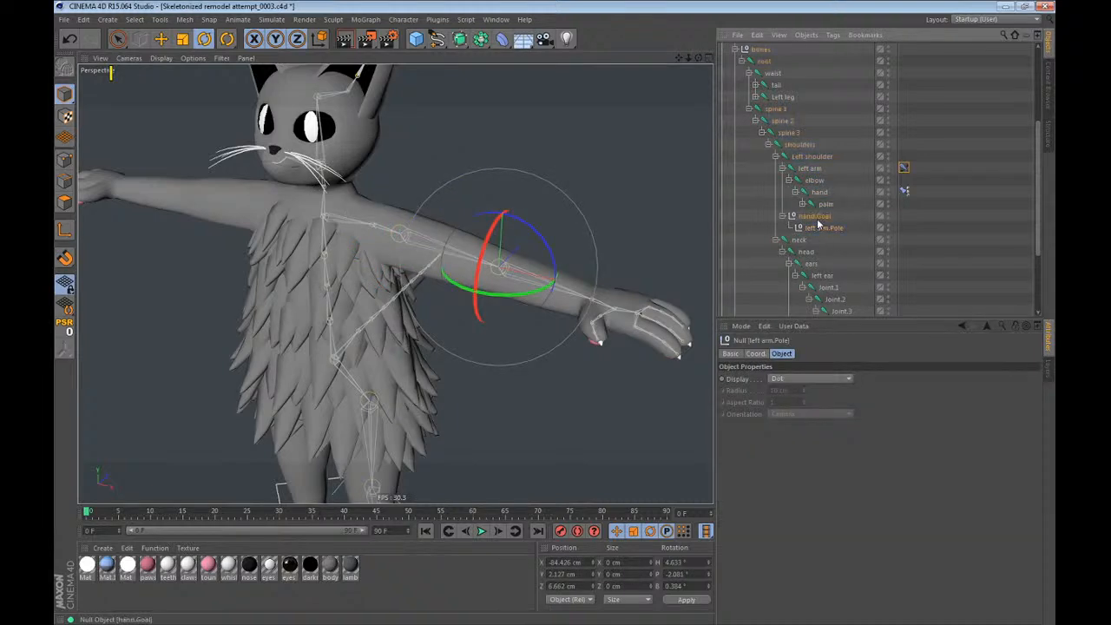
left_click_drag(809, 146, 812, 149)
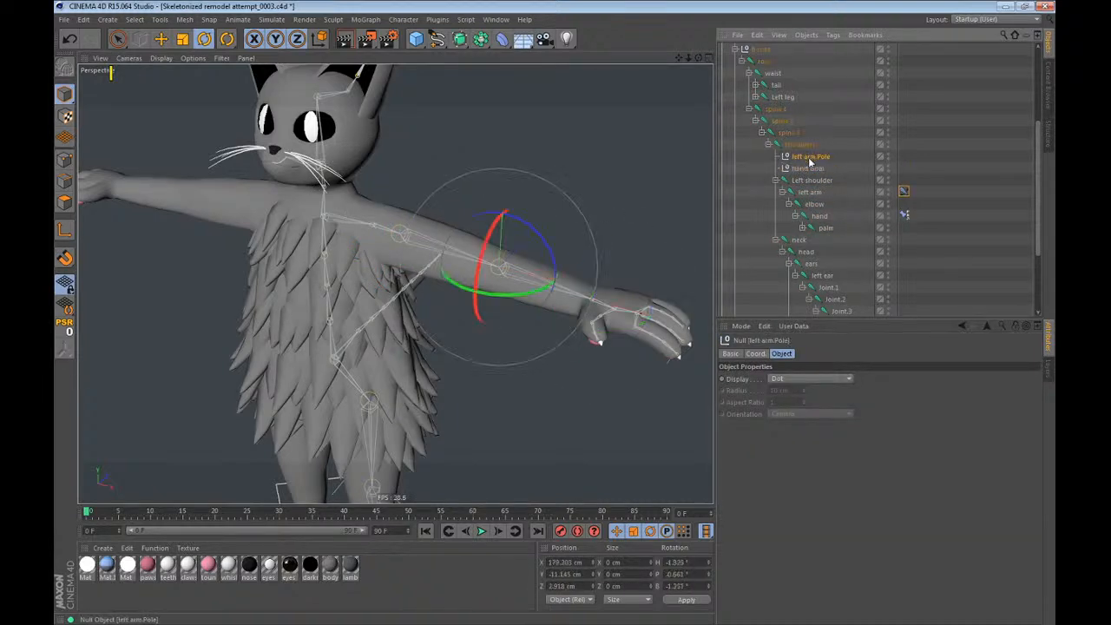
double_click(811, 160)
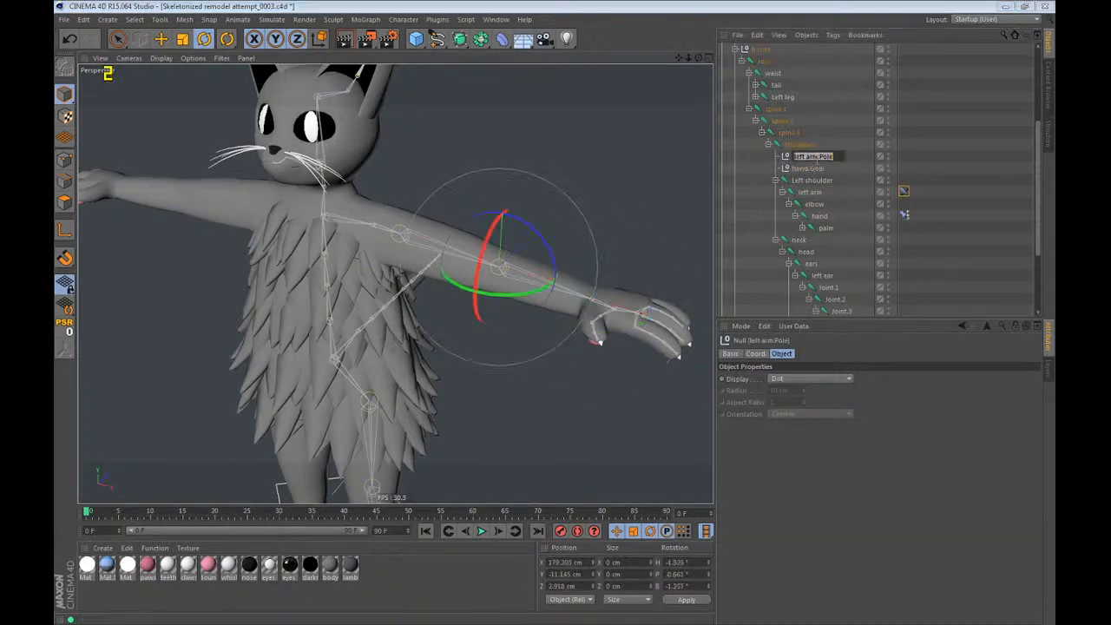
type("Left arm")
key("Return")
double_click(806, 168)
type("Hand")
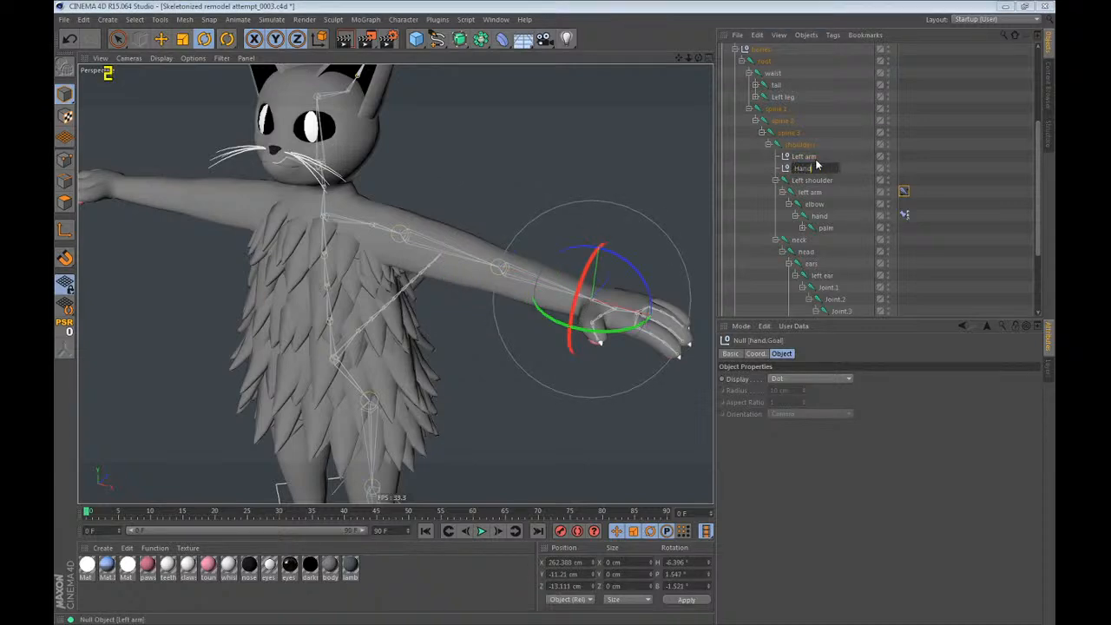
key("Return")
double_click(816, 166)
type("Left ha")
key("Return")
Test the arm's IK by moving the Left hand goal and the Left arm pole, undoing each move.
key("e")
left_click_drag(583, 350, 337, 297)
key("ctrl+z")
left_click(807, 158)
left_click_drag(495, 220, 617, 280, "alt")
key("ctrl+z")
Set the Left hand null as the Target of the hand joint's PSR constraint.
left_click_drag(518, 310, 621, 318, "alt")
left_click(904, 214)
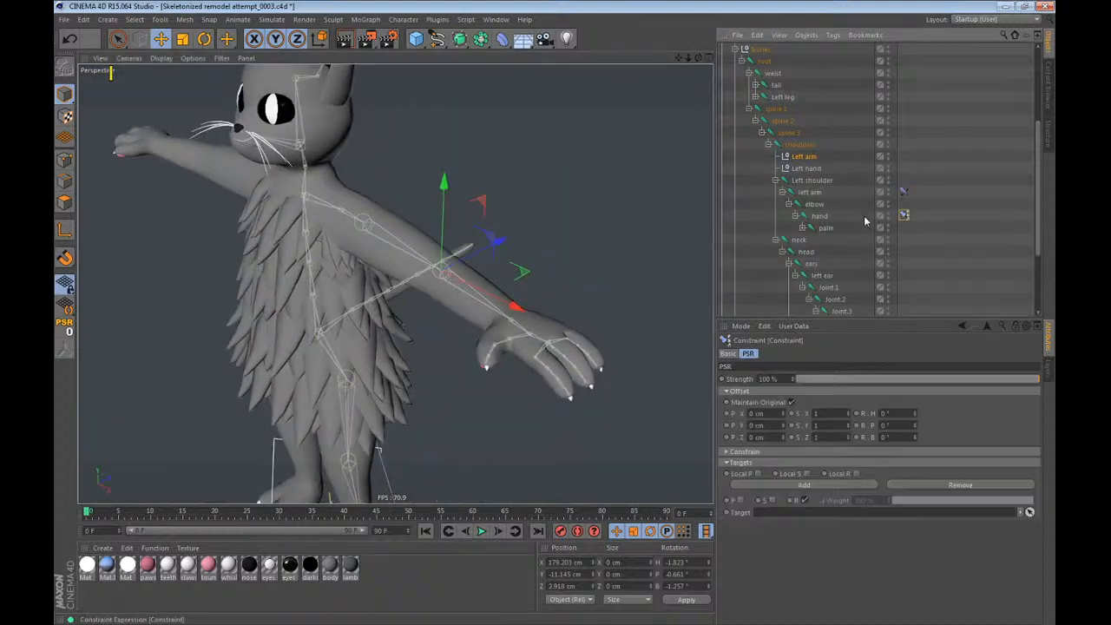
left_click_drag(805, 168, 795, 511)
Move the Left arm pole null behind the elbow, to about Y -71 cm and Z 133 cm.
left_click(808, 159)
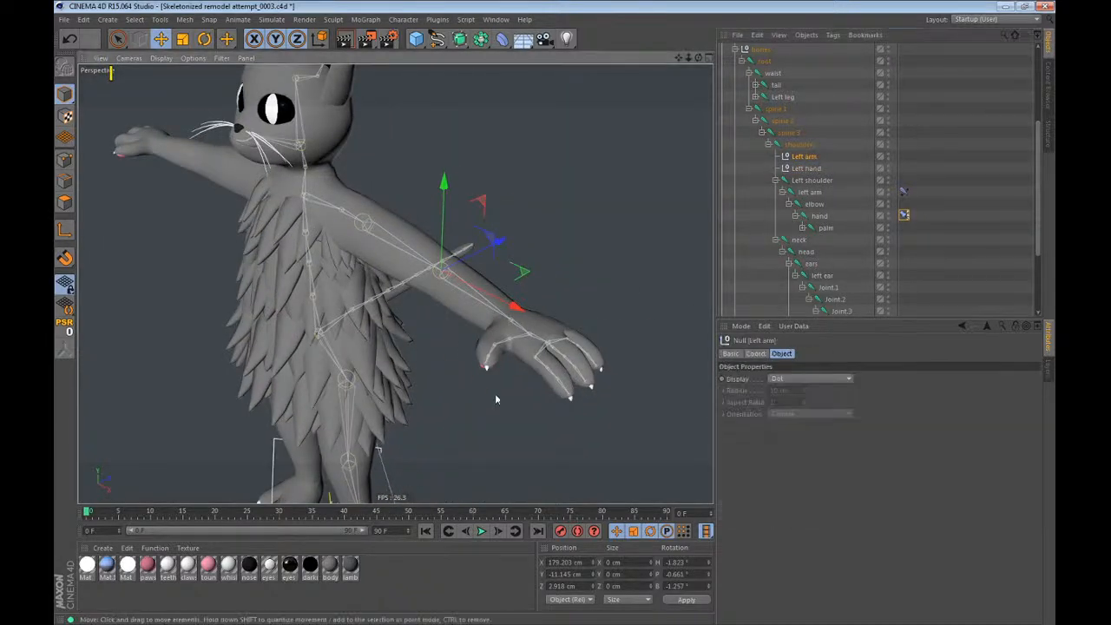
left_click_drag(498, 395, 398, 207)
key("ctrl+z")
left_click_drag(350, 271, 500, 338)
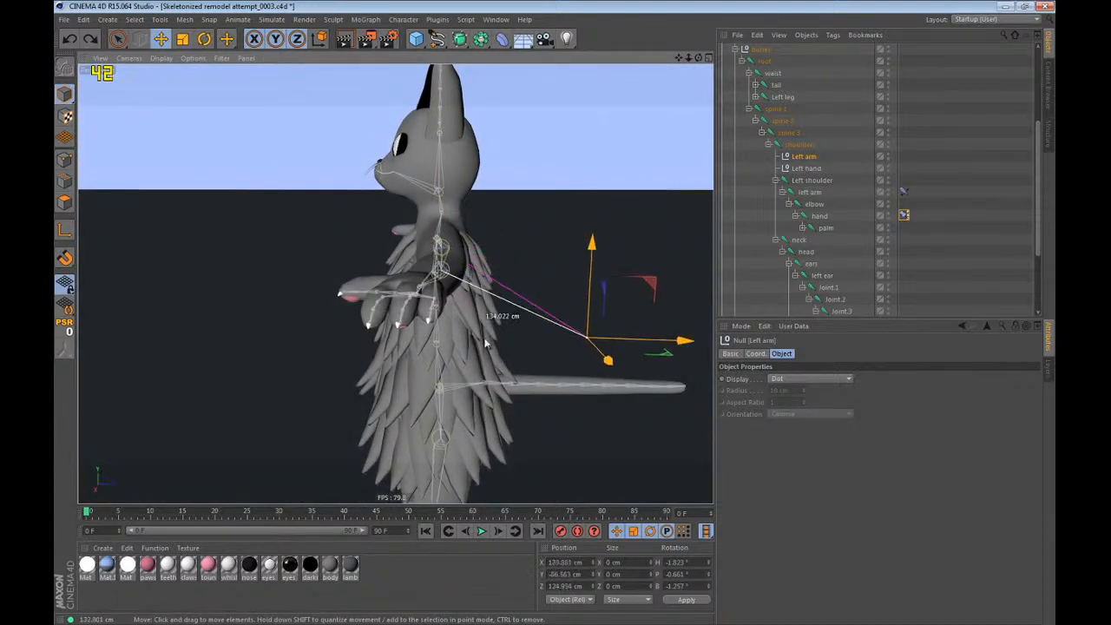
left_click_drag(431, 228, 389, 289, "alt")
left_click_drag(389, 289, 418, 286)
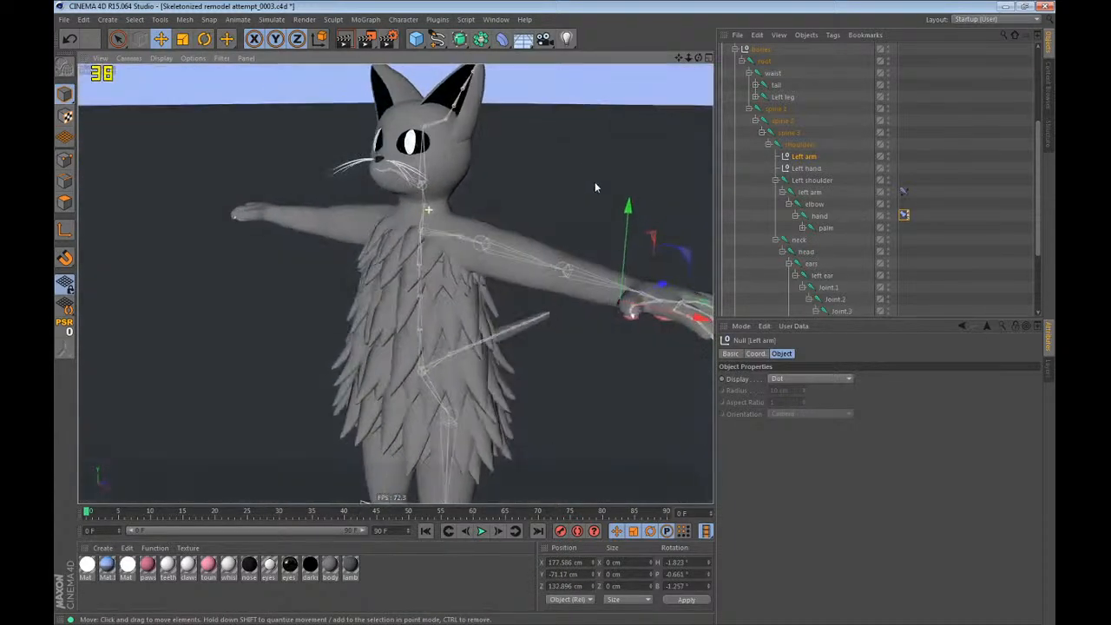
Test the arm rig by moving and rotating the Left hand goal, and undo the test transformations.
left_click(606, 292)
left_click_drag(606, 291, 428, 311)
key("r")
left_click_drag(516, 315, 255, 213)
key("e")
key("ctrl+z")
key("ctrl+z")
key("ctrl+z")
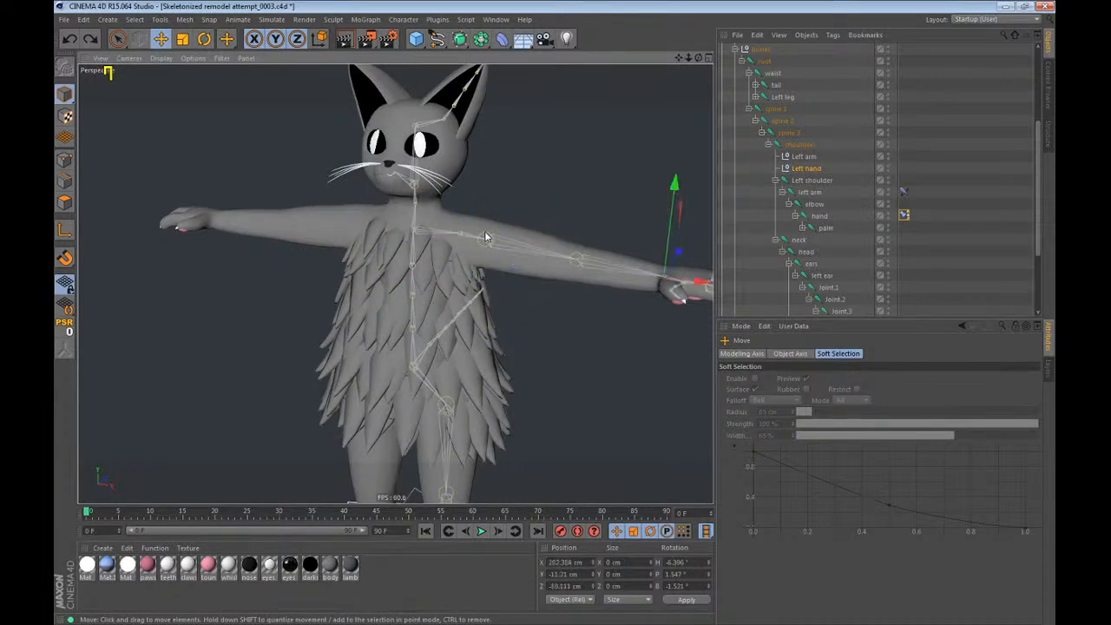
middle_click_drag(485, 234, 385, 220, "alt")
left_click_drag(384, 220, 350, 262, "alt")
middle_click_drag(363, 251, 394, 251, "alt")
left_click(857, 160)
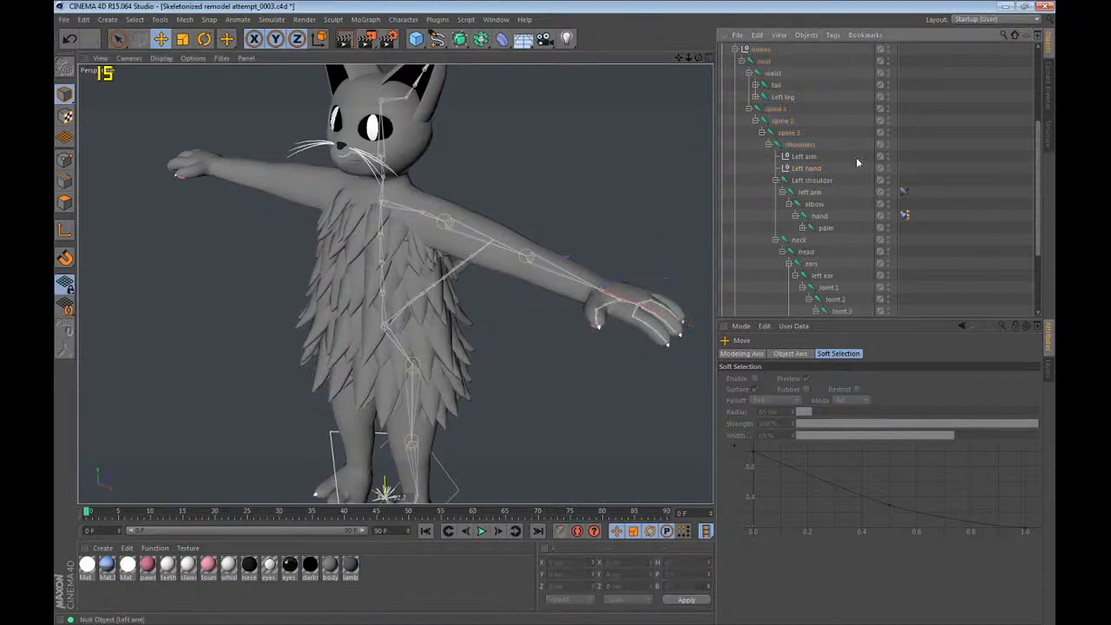
left_click(825, 185)
left_click_drag(374, 252, 434, 251, "alt")
Expand the Left leg joint chain and rotate the Left leg joint to a heading of about 3.25°.
scroll(766, 153, "up", 3)
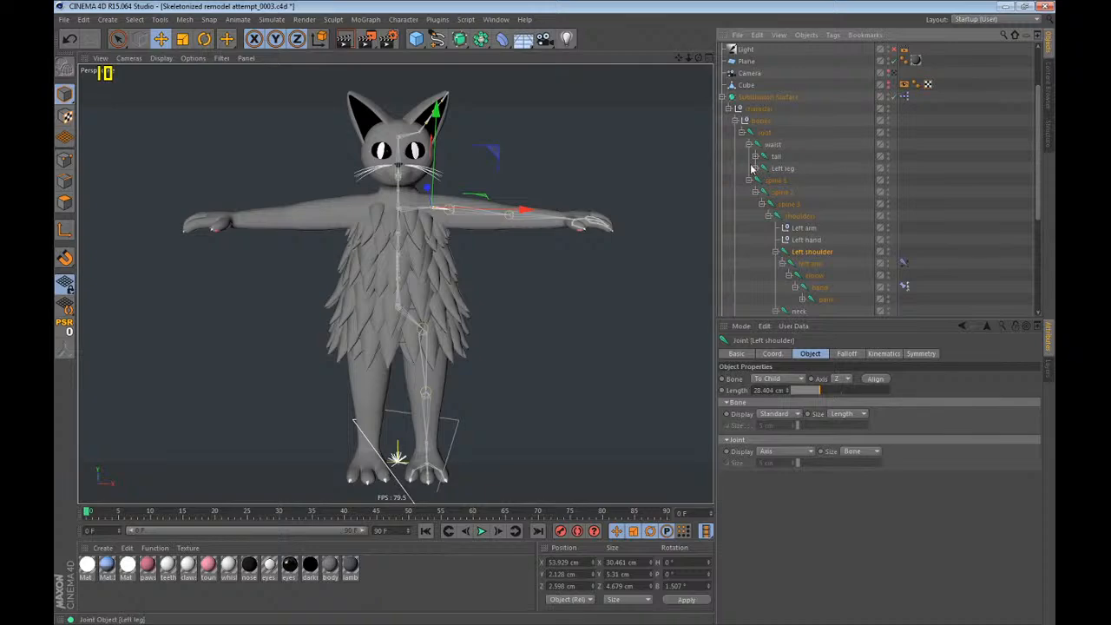
left_click(755, 168)
double_click(785, 168)
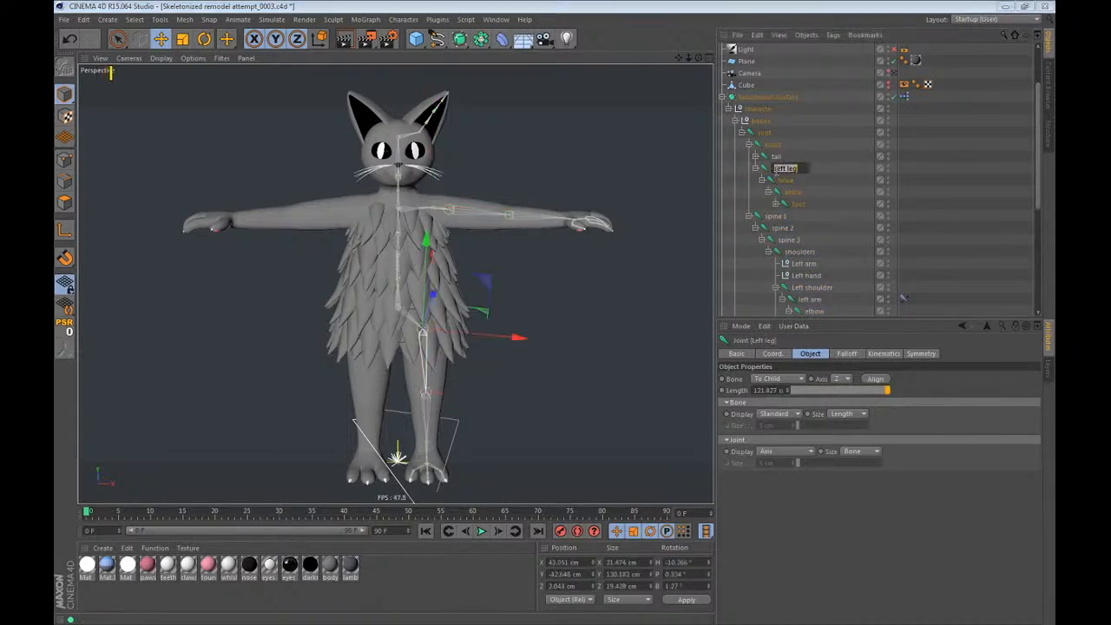
left_click(414, 296)
left_click_drag(403, 305, 446, 300, "alt")
middle_click_drag(446, 301, 452, 247, "alt")
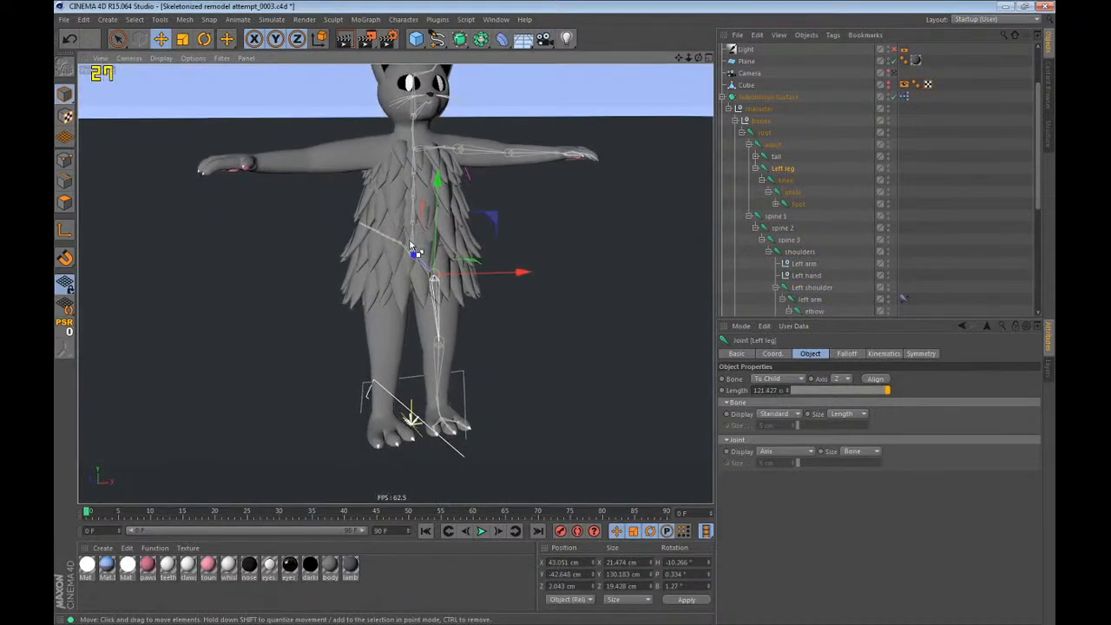
left_click_drag(451, 248, 307, 271, "alt")
right_click_drag(306, 271, 448, 345, "alt")
left_click_drag(451, 270, 475, 278)
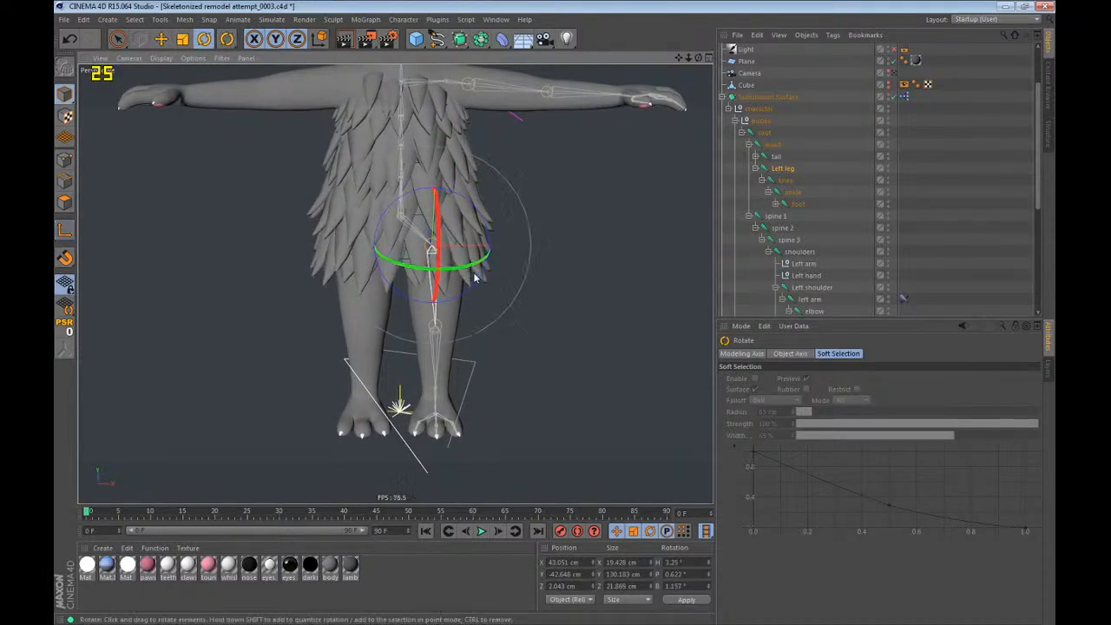
Rotate the knee and ankle joints of the left leg to a heading of about -2° each.
left_click(785, 180)
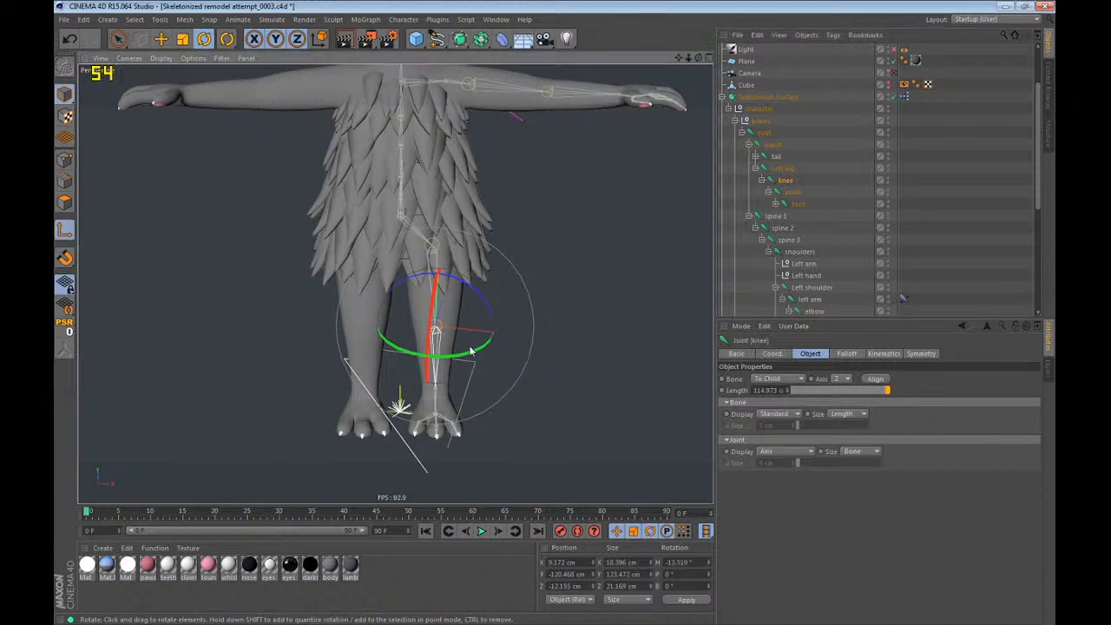
left_click_drag(491, 341, 489, 353)
left_click(795, 192)
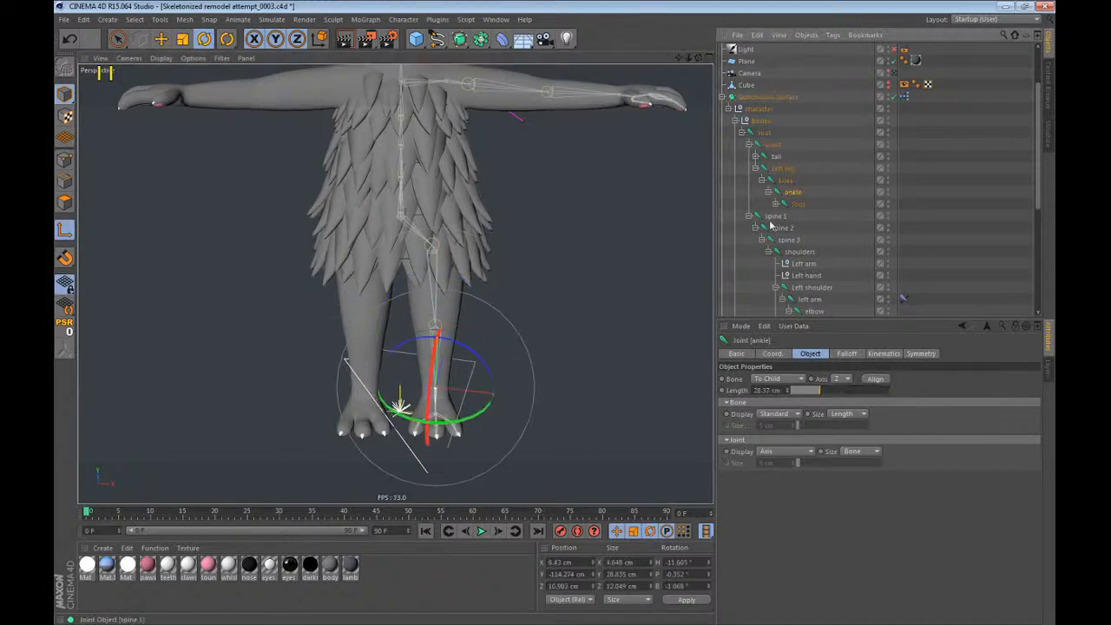
right_click_drag(476, 431, 551, 315, "alt")
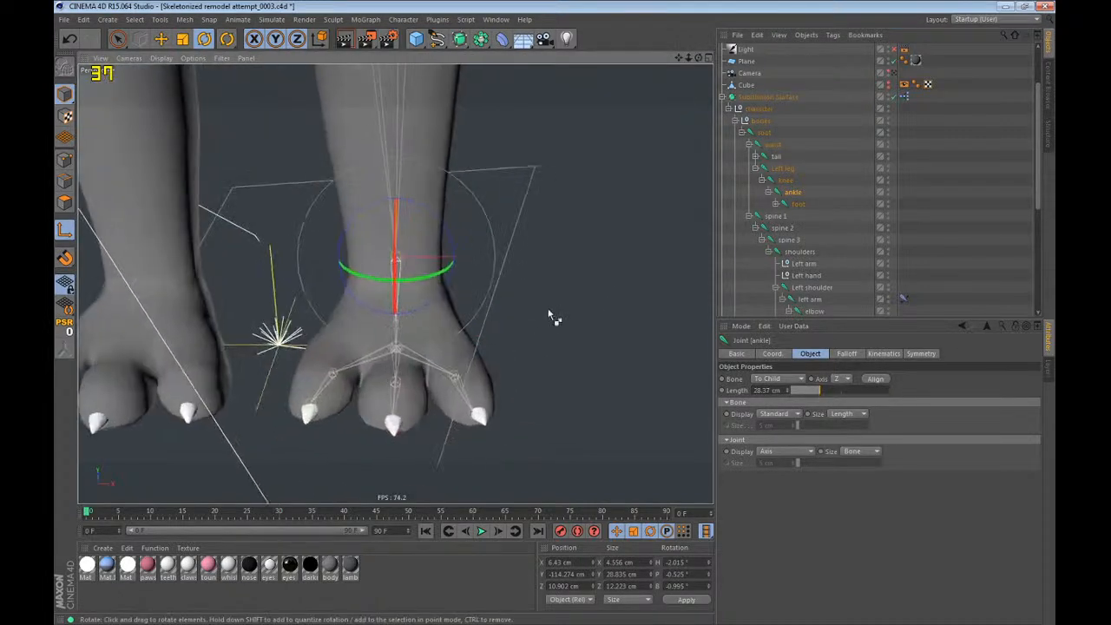
left_click_drag(551, 315, 623, 300, "alt")
Examine the axis orientation of the left leg's foot, toe, ankle and knee joints from several angles.
left_click(800, 206)
left_click_drag(521, 369, 709, 269, "alt")
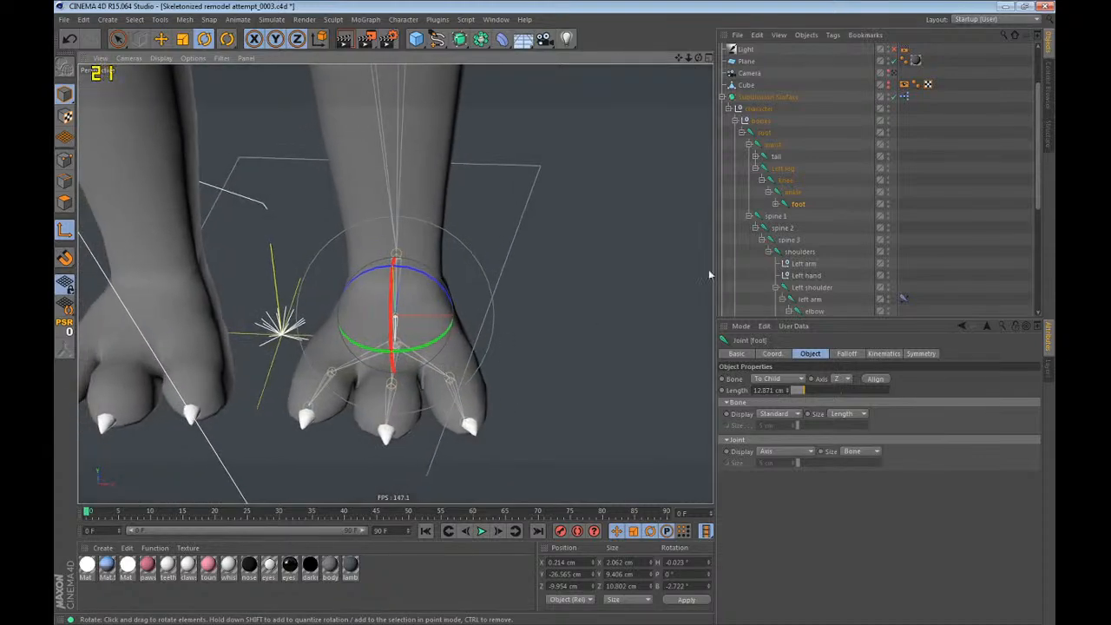
left_click(775, 203)
left_click(818, 227)
left_click(805, 241)
left_click(808, 252)
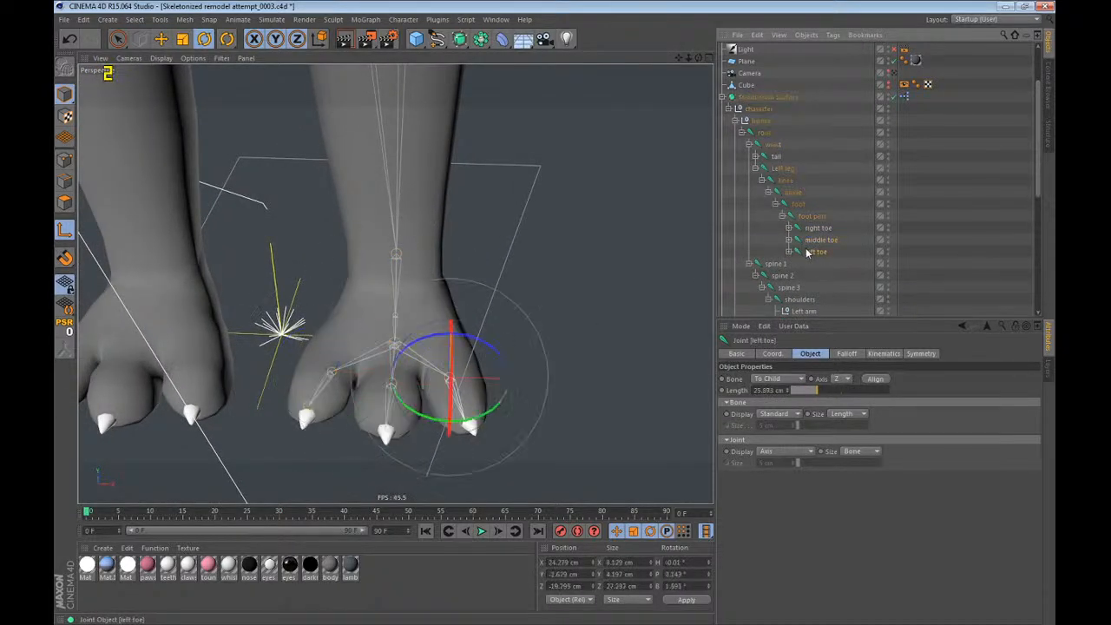
mouse_move(488, 355)
left_mouse_down("alt")
mouse_move(300, 367)
mouse_move(478, 352)
left_mouse_up("alt")
left_click(790, 194)
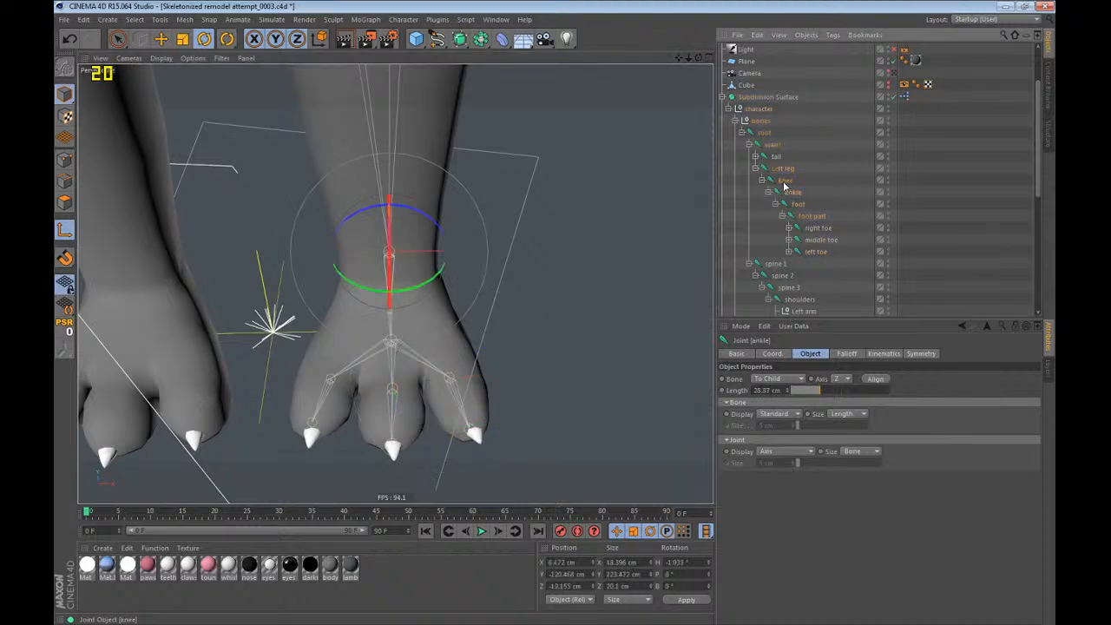
left_click(785, 182)
middle_click_drag(347, 280, 366, 375, "alt")
mouse_move(366, 375)
right_mouse_down("alt")
mouse_move(338, 411)
mouse_move(356, 379)
right_mouse_up("alt")
right_click_drag(446, 390, 378, 465, "alt")
middle_click_drag(407, 198, 419, 243, "alt")
right_click_drag(414, 267, 384, 295, "alt")
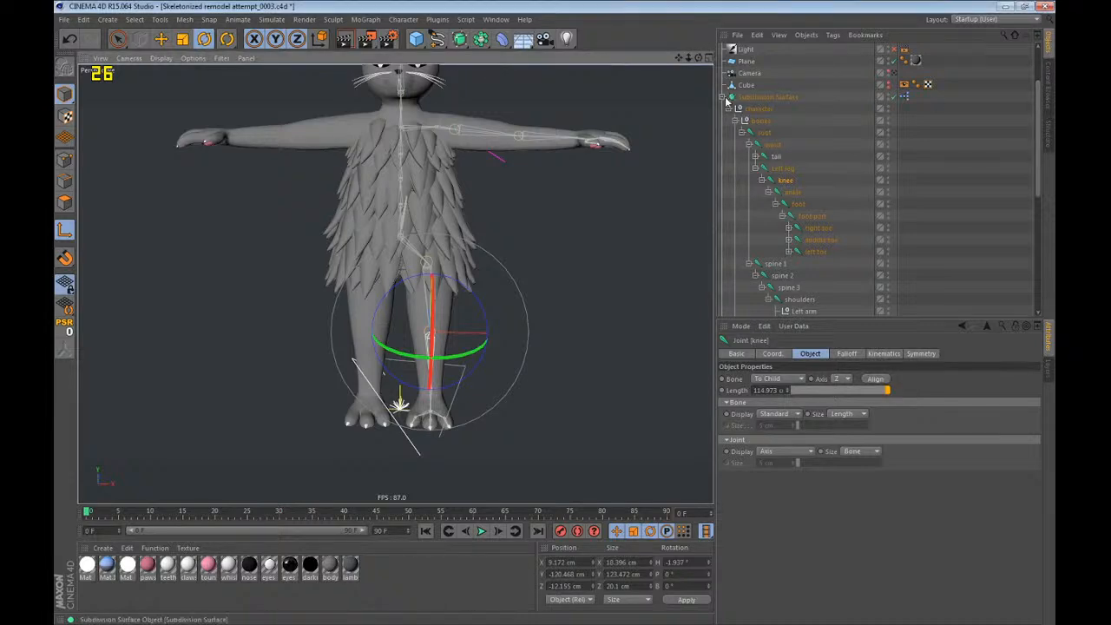
left_click_drag(638, 231, 408, 236, "alt")
middle_click_drag(404, 230, 391, 263, "alt")
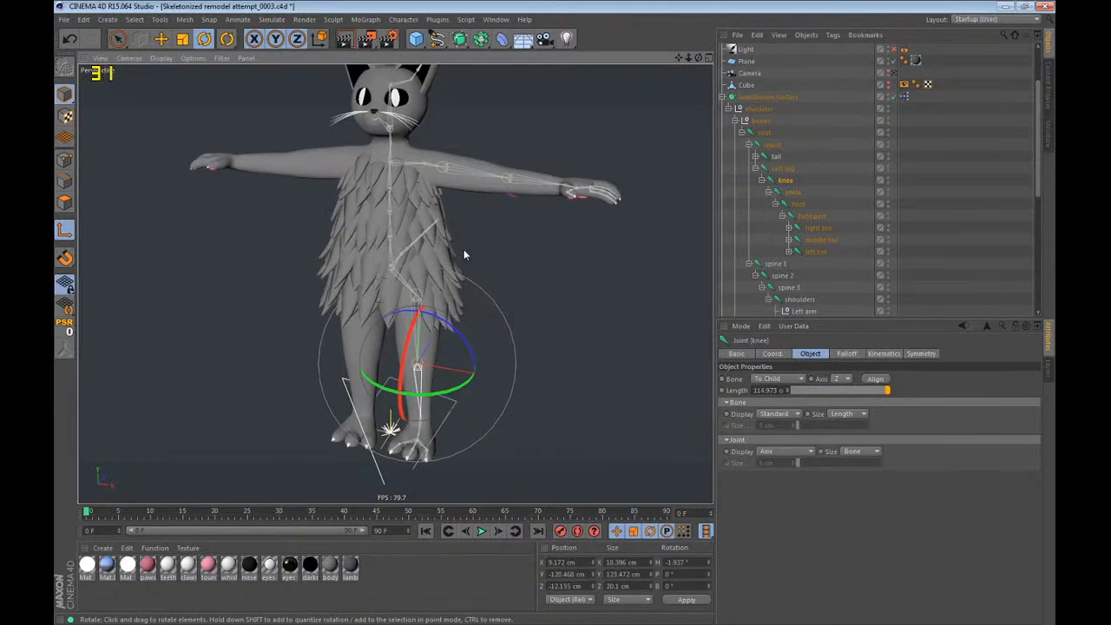
Add an IK tag to the Left leg joint.
left_click(831, 194)
left_click(786, 181)
left_click(786, 173)
right_click(786, 178)
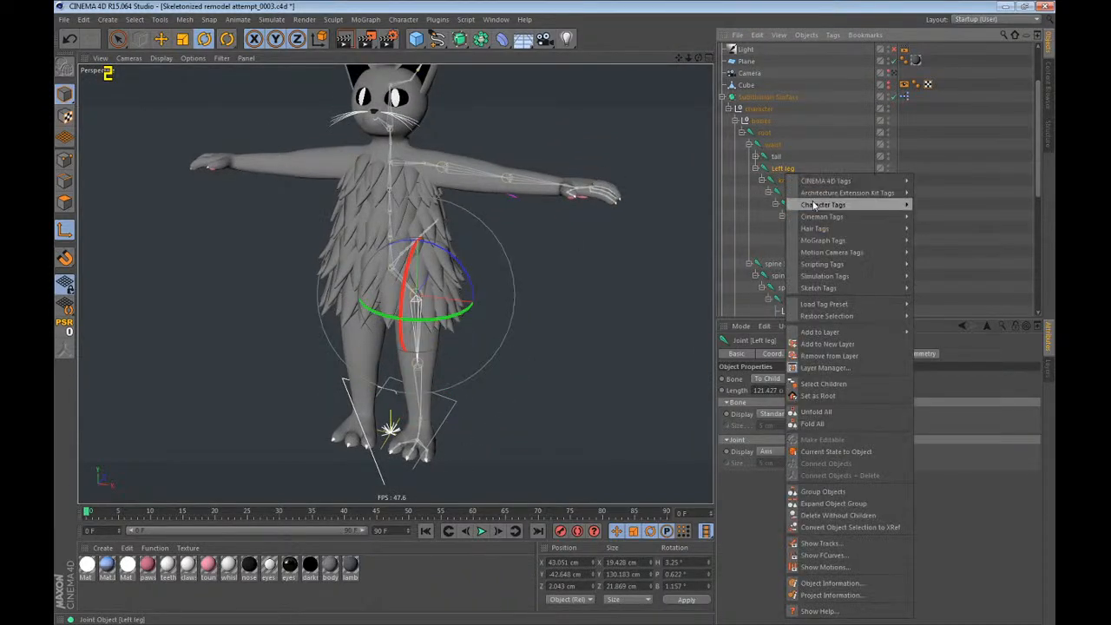
mouse_move(868, 209)
left_click(963, 250)
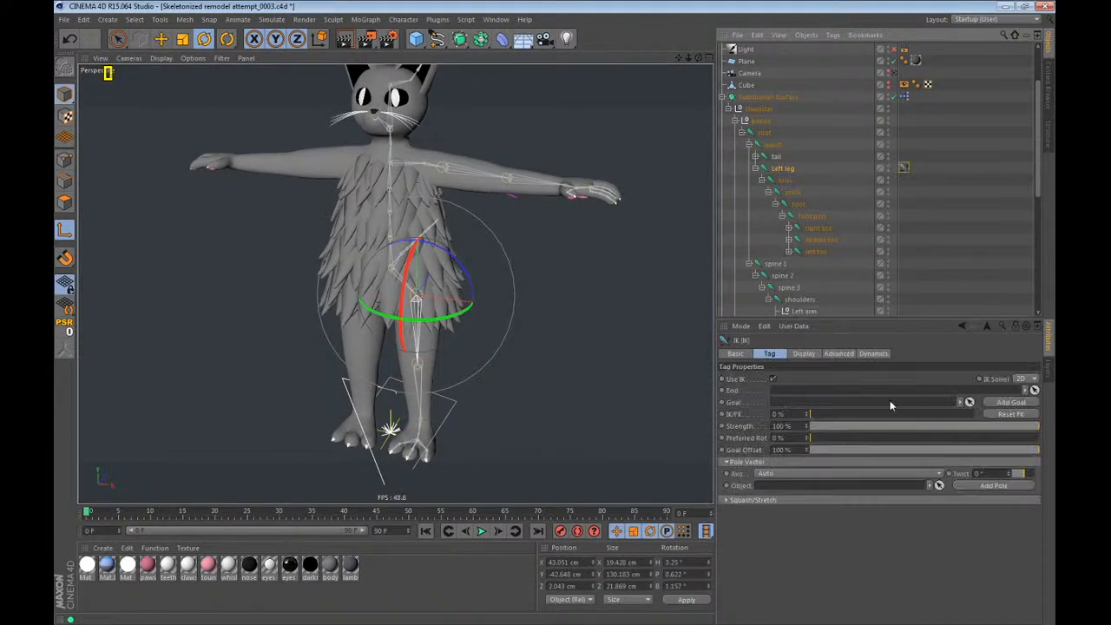
Set the ankle joint as the End of the left leg's IK tag and add a goal and a pole.
left_click(797, 204)
left_click(794, 194)
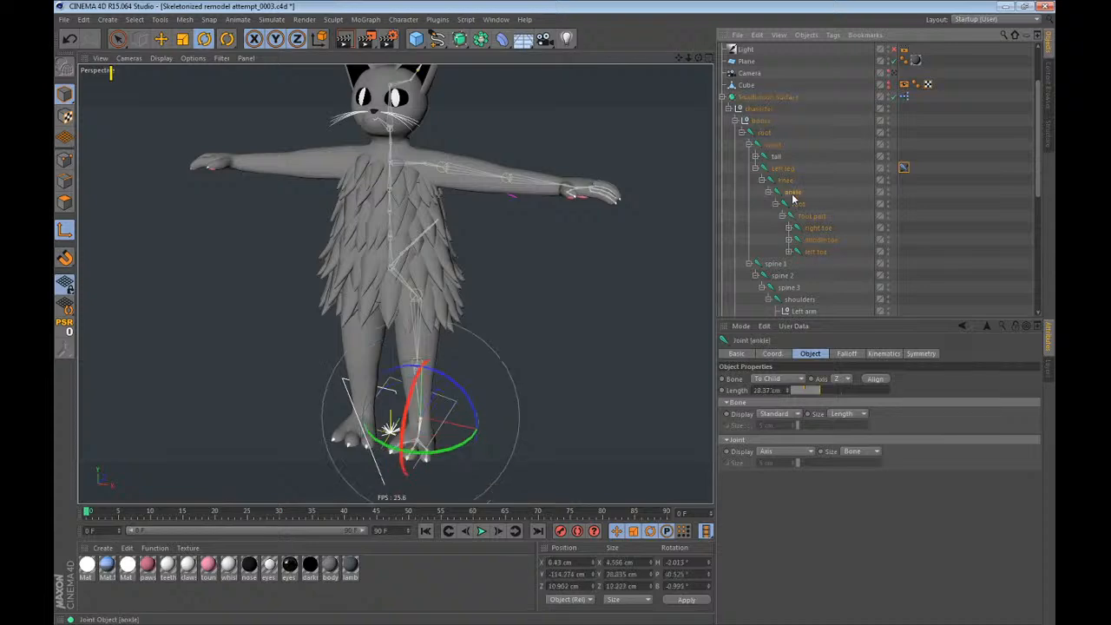
scroll(417, 481, "up", 2)
left_click_drag(417, 481, 382, 369, "alt")
left_click(904, 168)
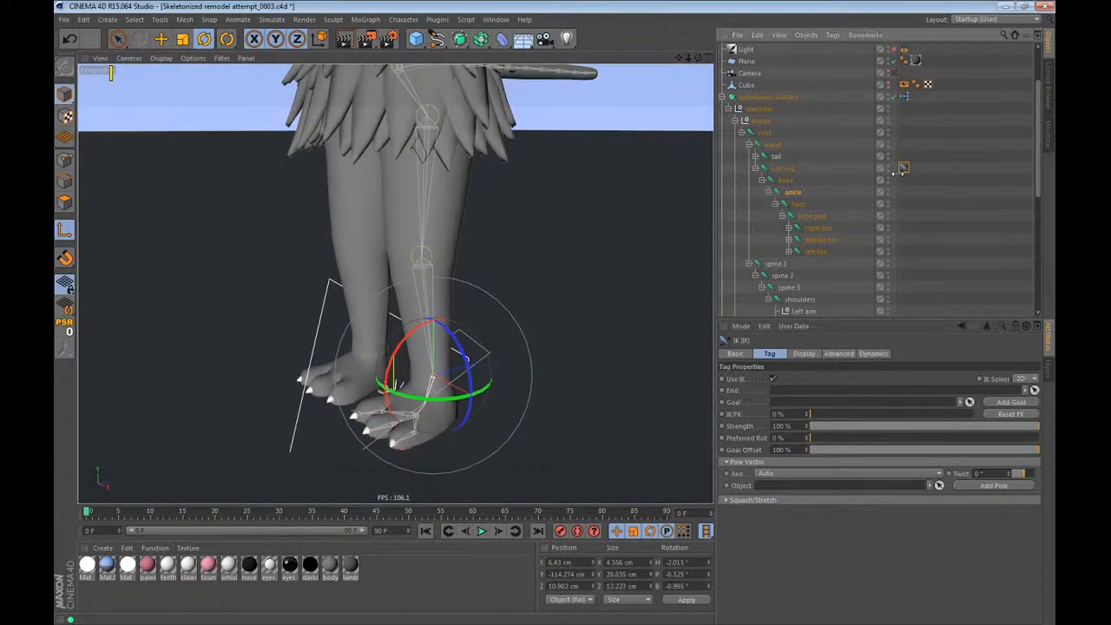
left_click_drag(792, 193, 877, 394)
left_click(1011, 402)
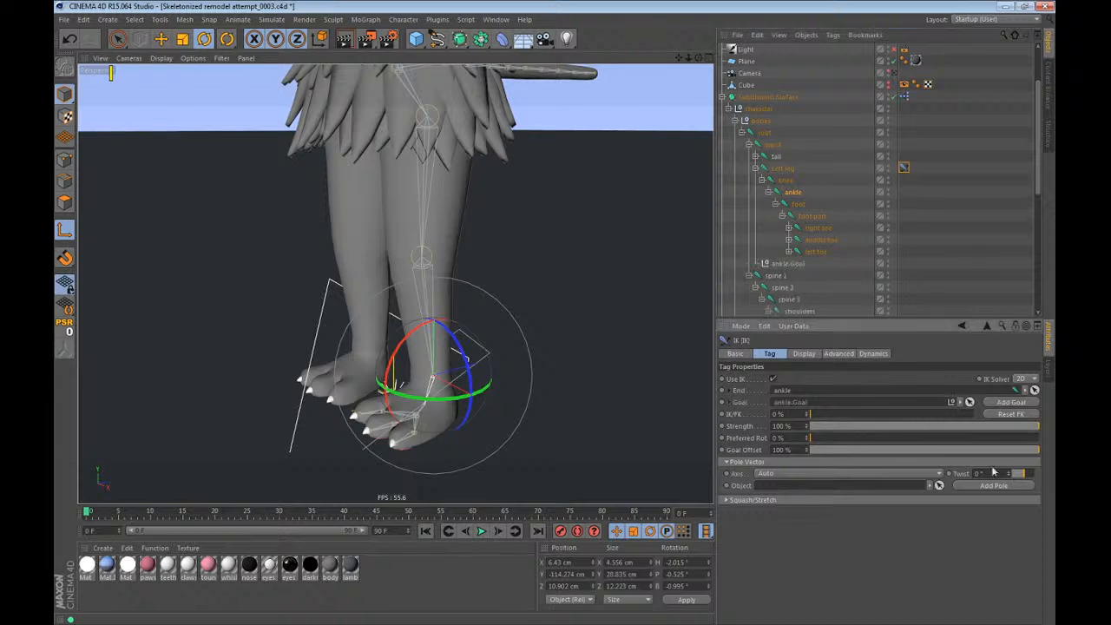
left_click(993, 486)
Place the ankle goal directly under bones above root, and the leg's pole inside root above waist.
left_click(790, 263)
left_click(788, 276, "ctrl")
left_click_drag(791, 274, 770, 132)
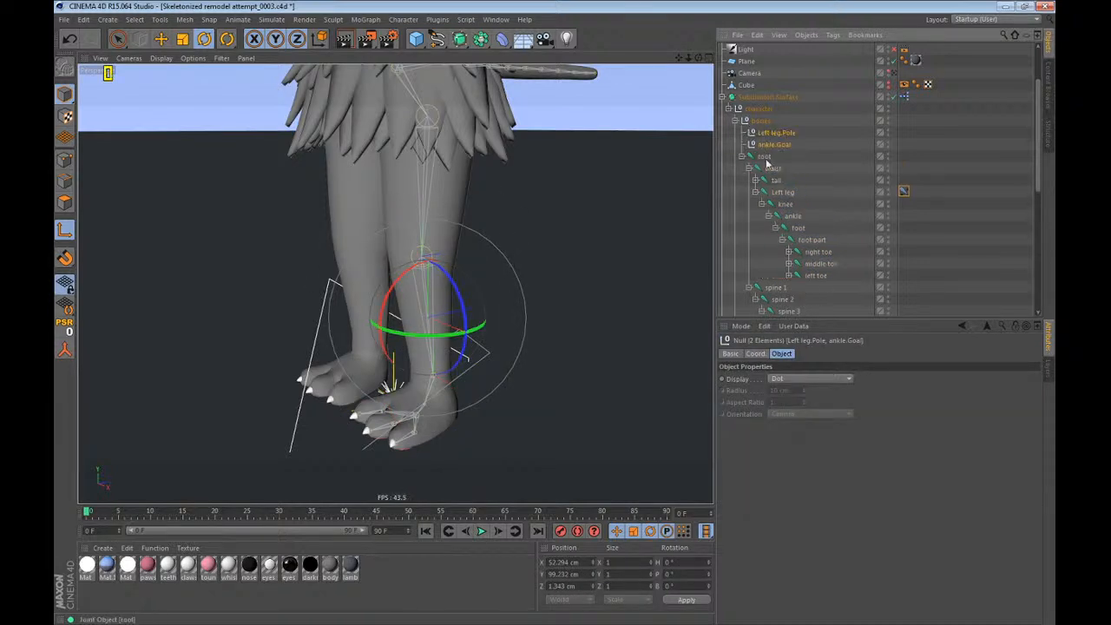
left_click(929, 226)
left_click_drag(785, 176, 776, 165)
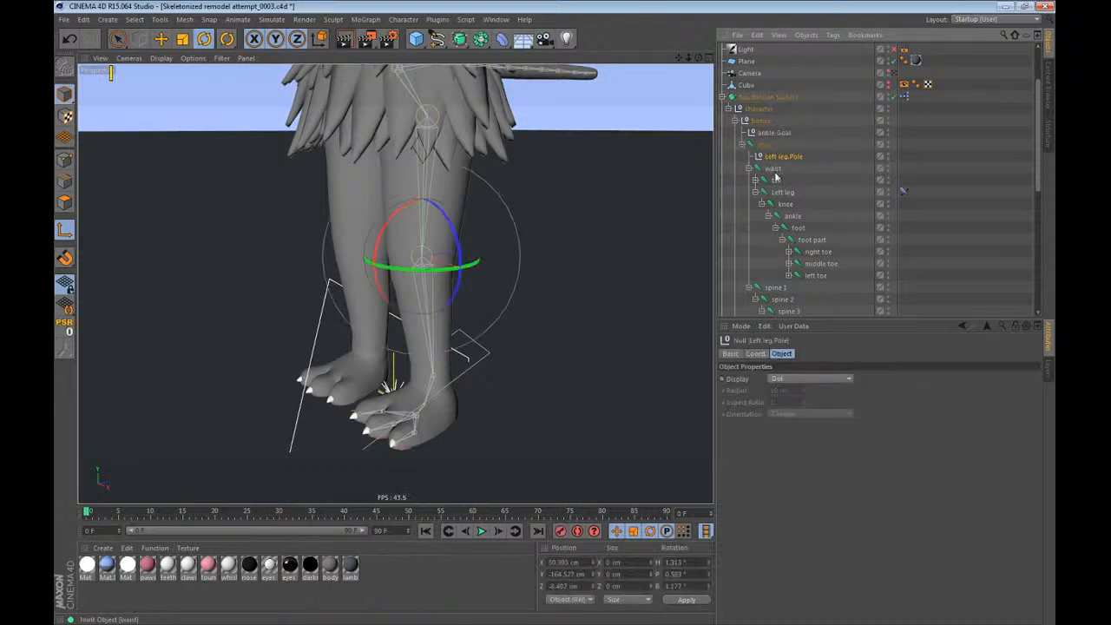
left_click(931, 209)
left_click(903, 192)
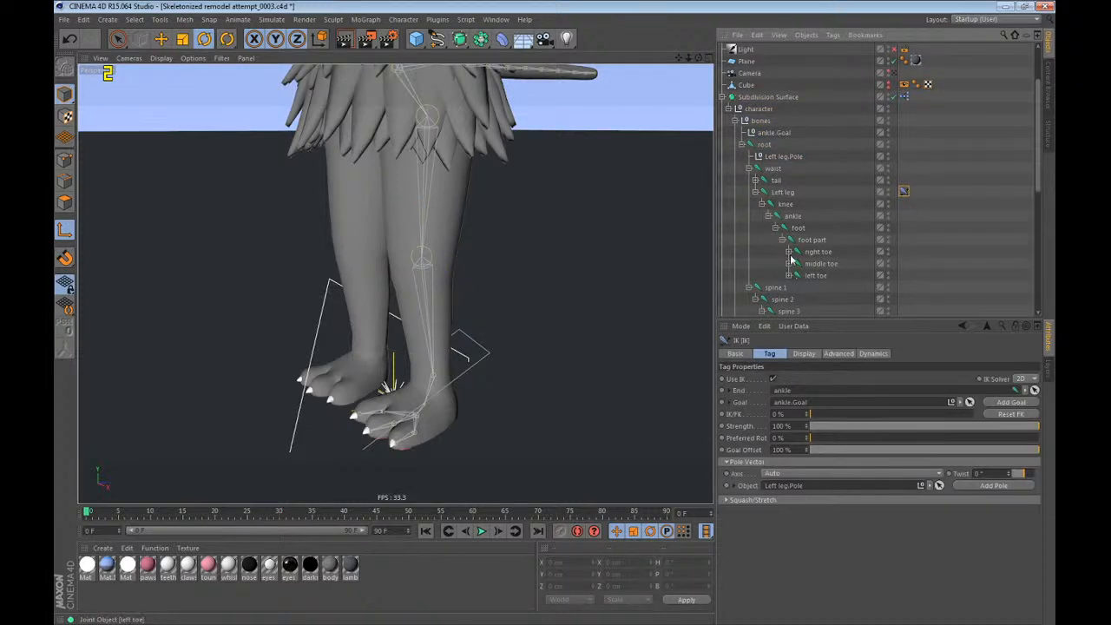
Add a Constraint tag to the ankle joint with PSR and Maintain Original enabled.
left_click(793, 215)
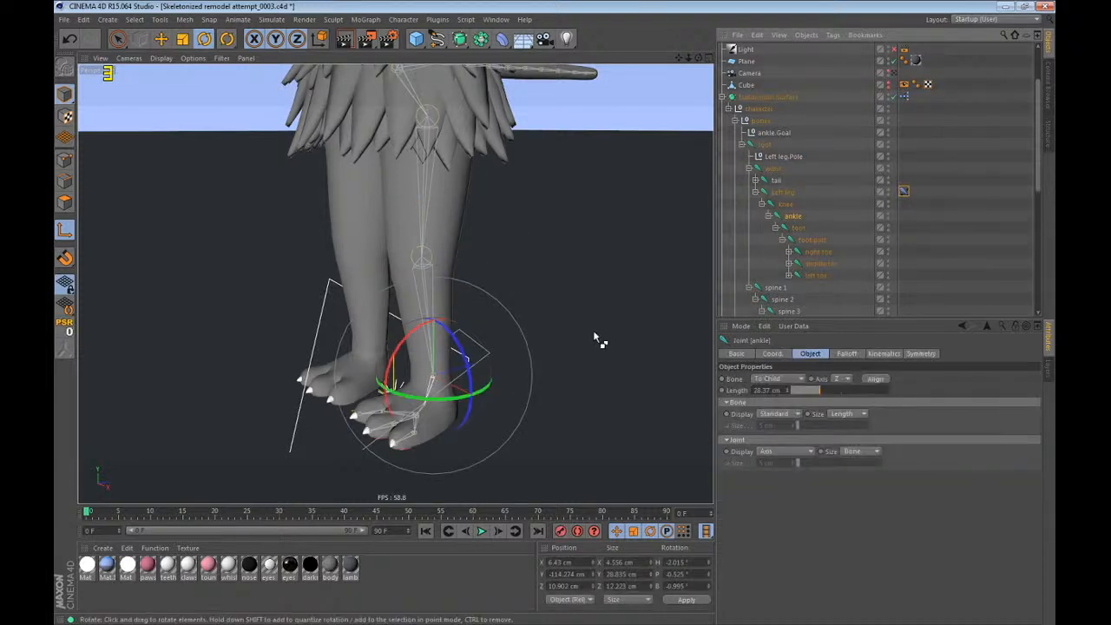
right_click(793, 215)
mouse_move(830, 211)
left_click(948, 222)
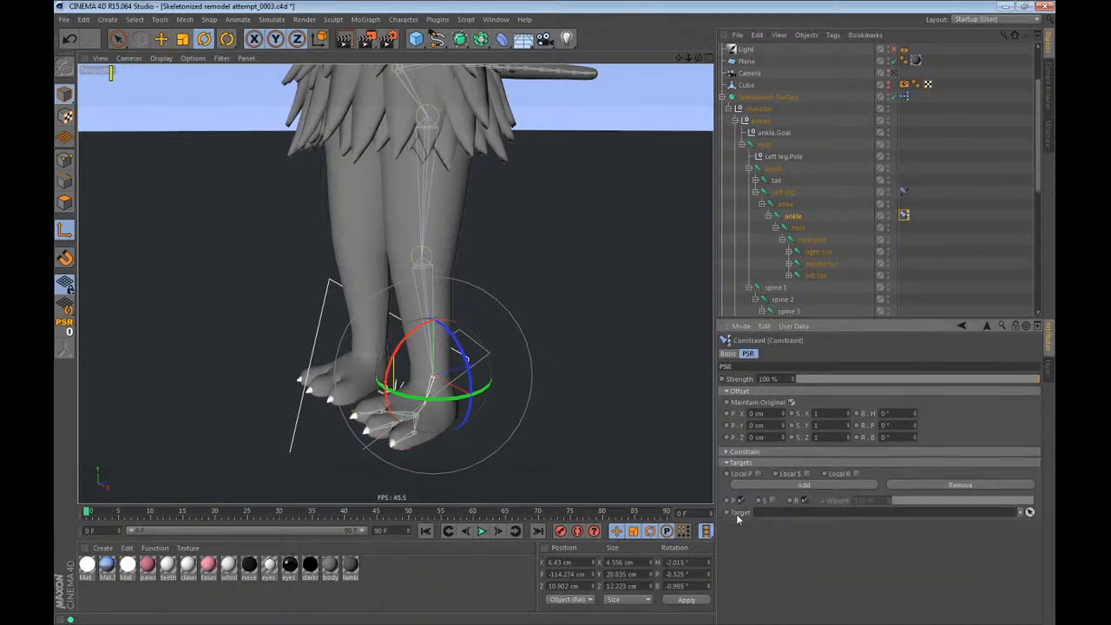
Limit the ankle constraint to rotation by disabling P, and set the ankle goal as its Target.
left_click(741, 501)
left_click(923, 213)
left_click(905, 217)
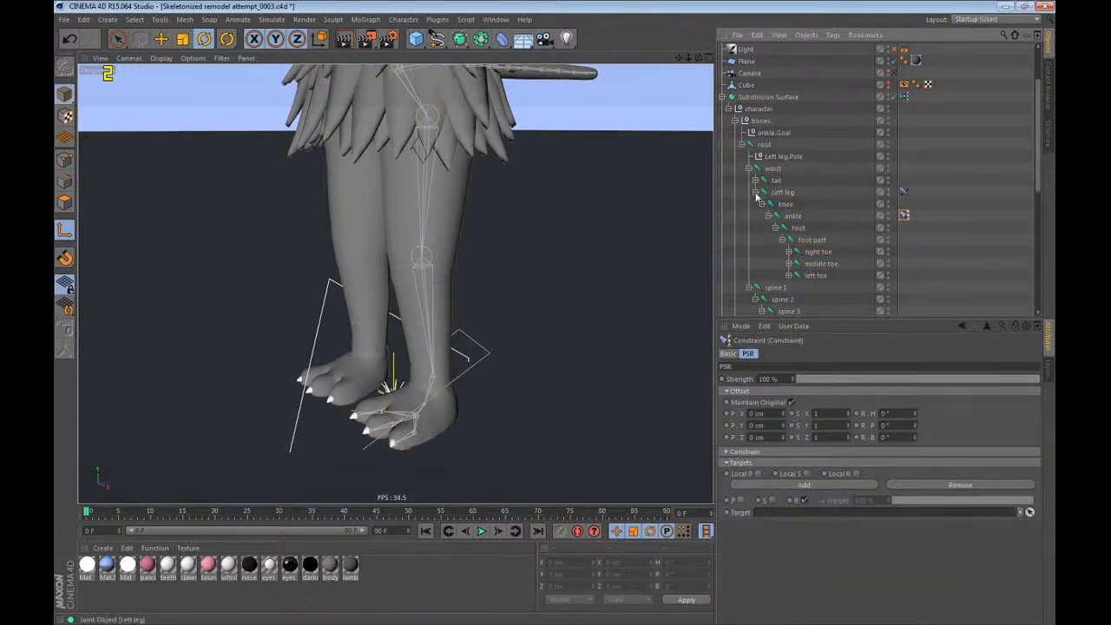
left_click_drag(769, 132, 820, 515)
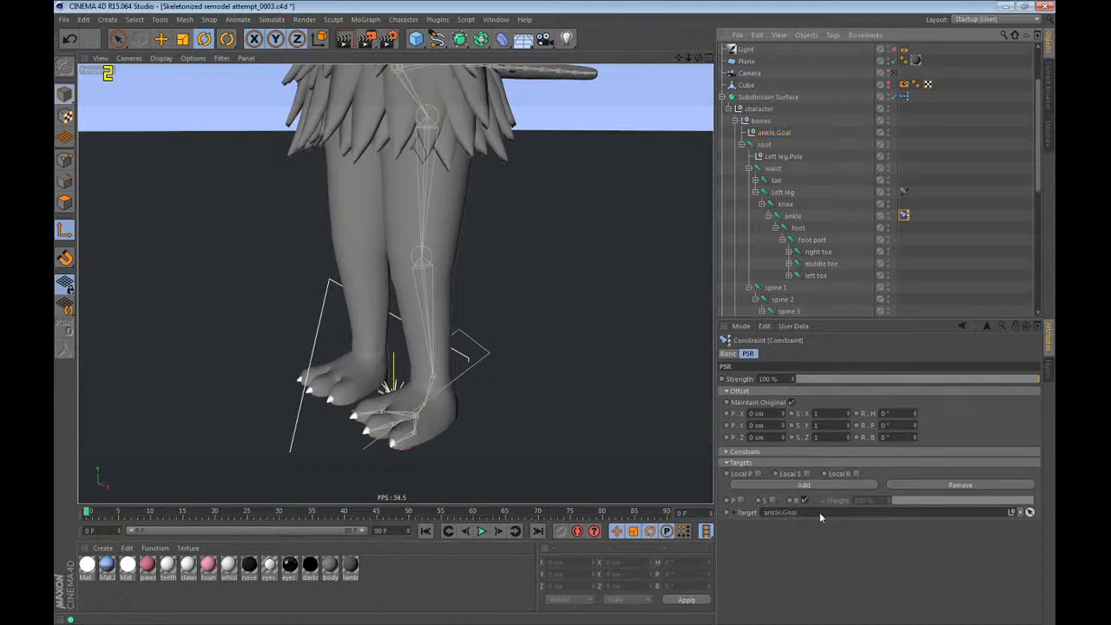
Rename the ankle goal null as Left foot and the leg's pole null as Left leg.
left_click(776, 132)
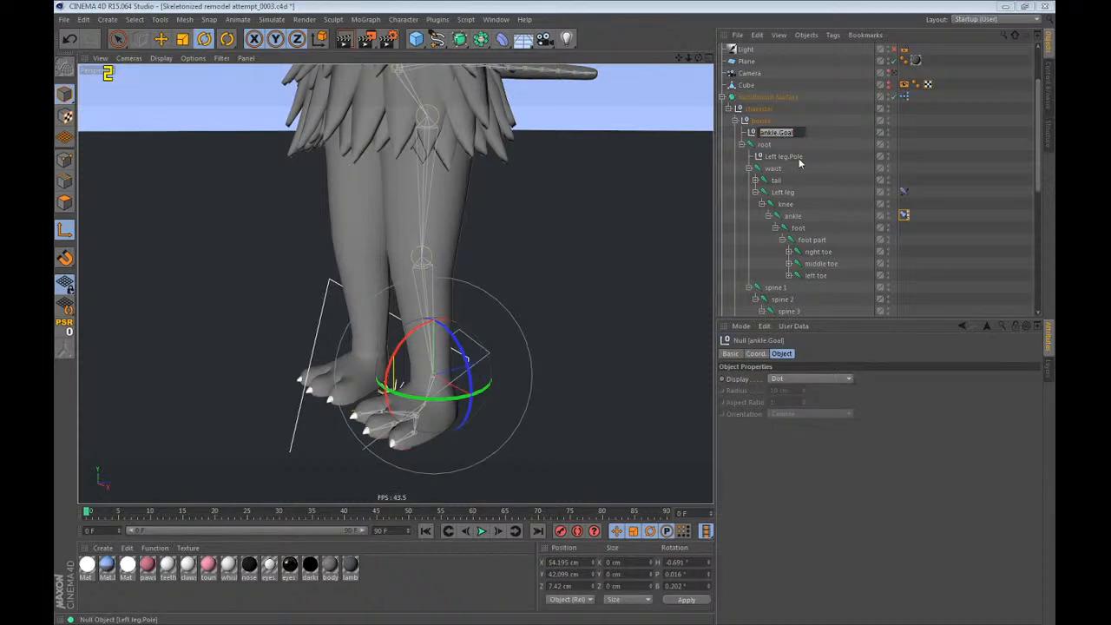
type("Left foot")
key("Return")
double_click(786, 156)
type("Lef")
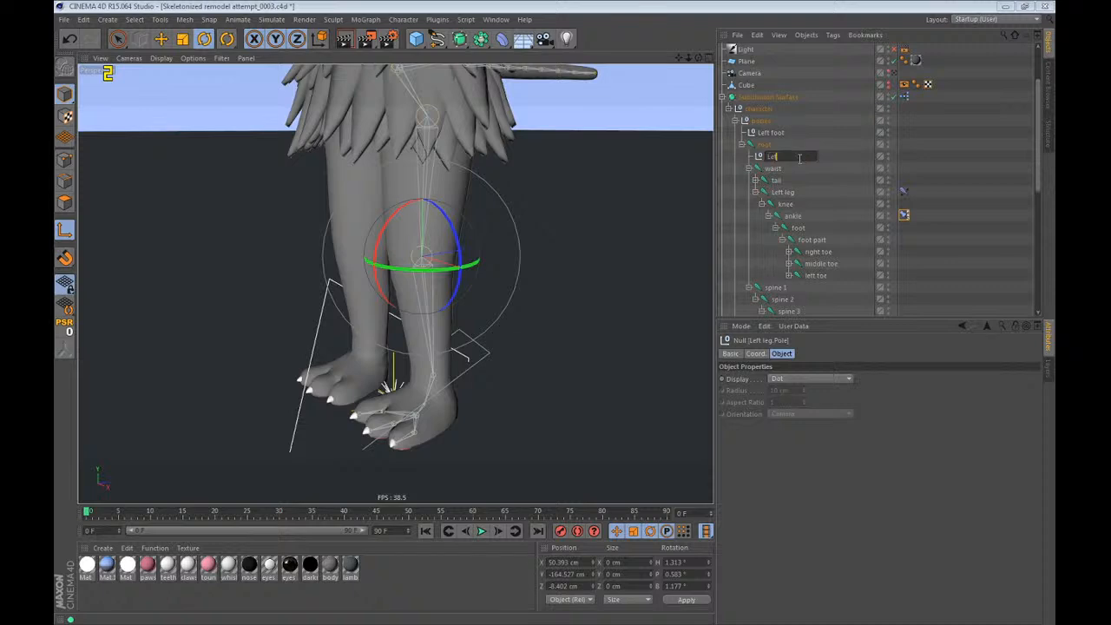
type("t leg")
key("Return")
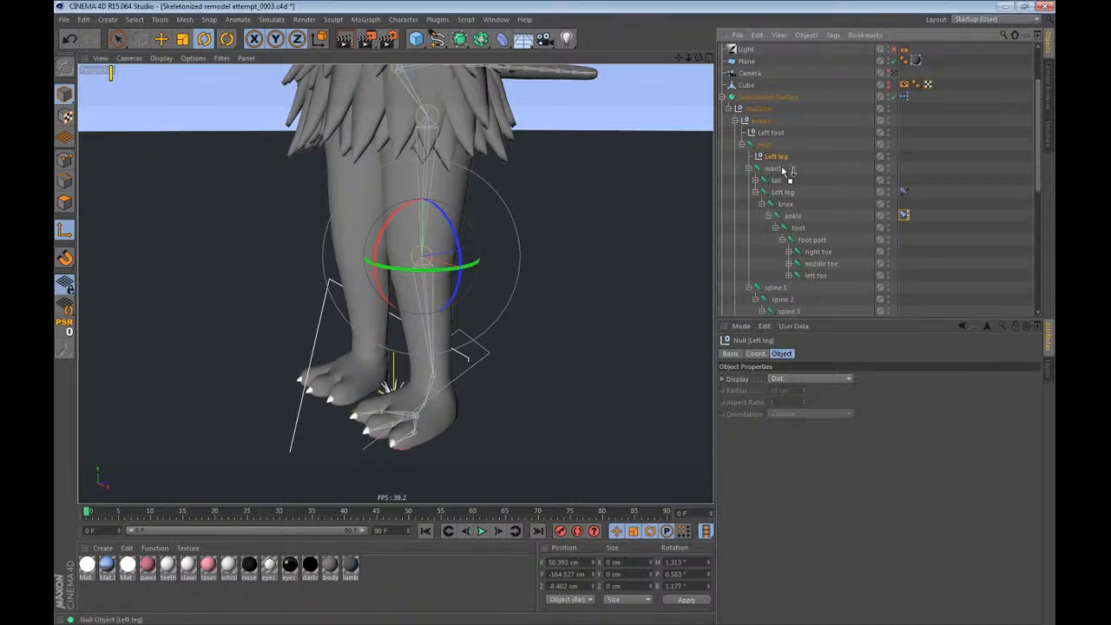
Move the Left leg pole null in front of the knee, to about X 54 cm and Z -170 cm.
left_click_drag(428, 213, 536, 379, "alt")
key("e")
left_click_drag(380, 255, 307, 234, "alt")
left_click_drag(304, 292, 323, 278)
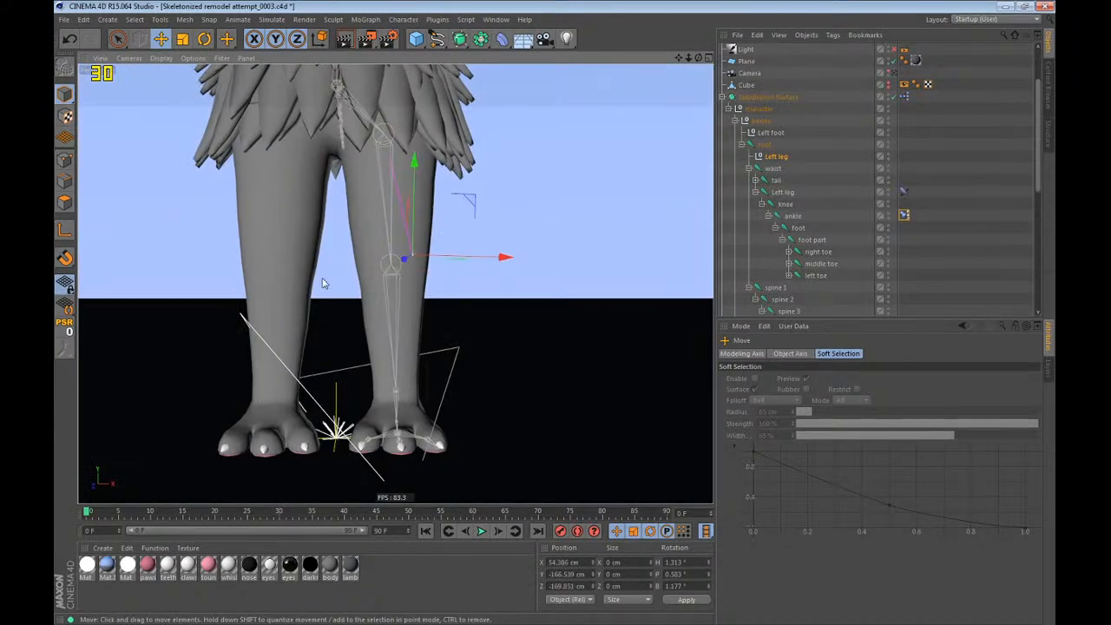
Set the Left leg pole null's H, P and B rotation to 0°.
double_click(674, 563)
type("0")
double_click(675, 575)
type("0")
double_click(677, 587)
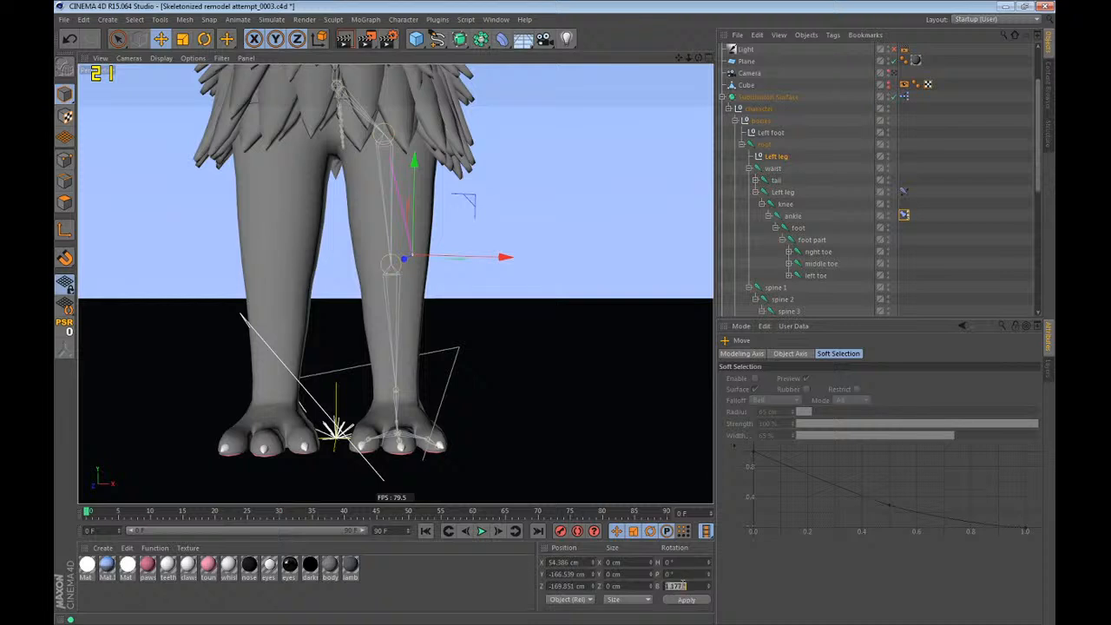
type("0")
key("Return")
Test the left leg's IK by moving the root joint, and undo the move.
scroll(597, 410, "down", 2)
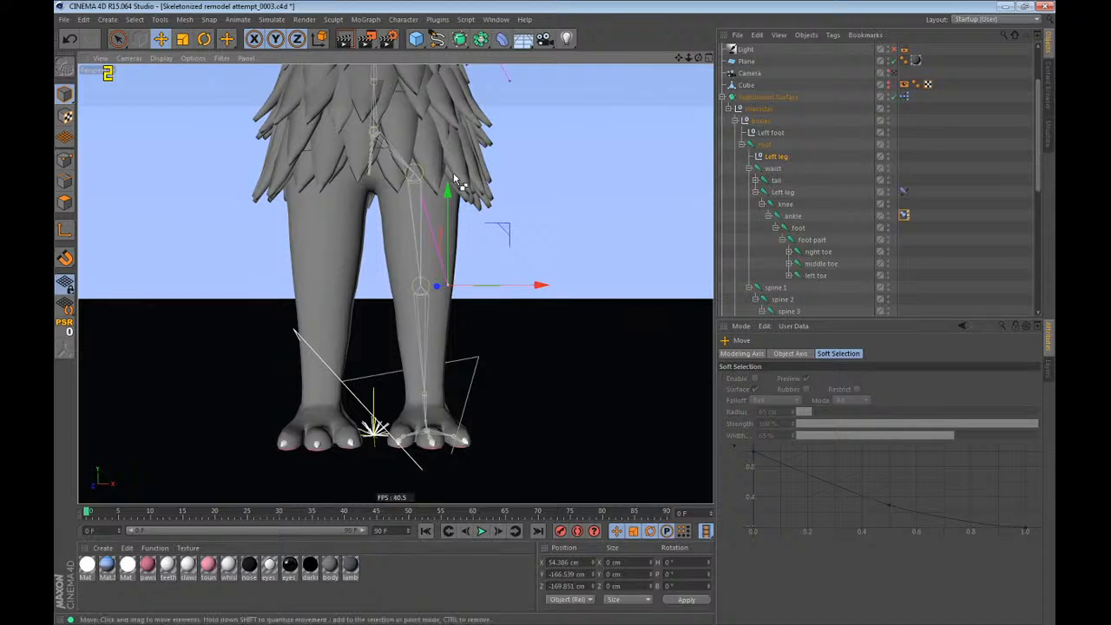
left_click_drag(453, 176, 428, 213, "alt")
left_click(765, 146)
left_click_drag(613, 300, 605, 450)
key("ctrl+z")
Examine the left foot's joints up close from several angles, with the foot part joint selected.
scroll(419, 432, "down", 5)
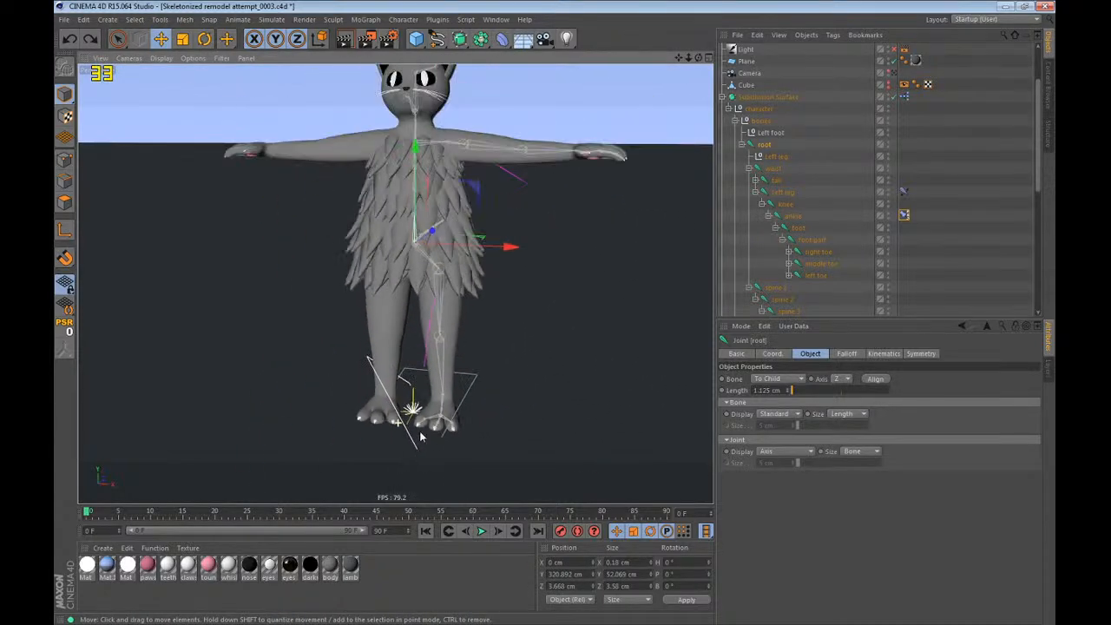
left_click_drag(392, 199, 419, 233, "alt")
scroll(443, 425, "up", 6)
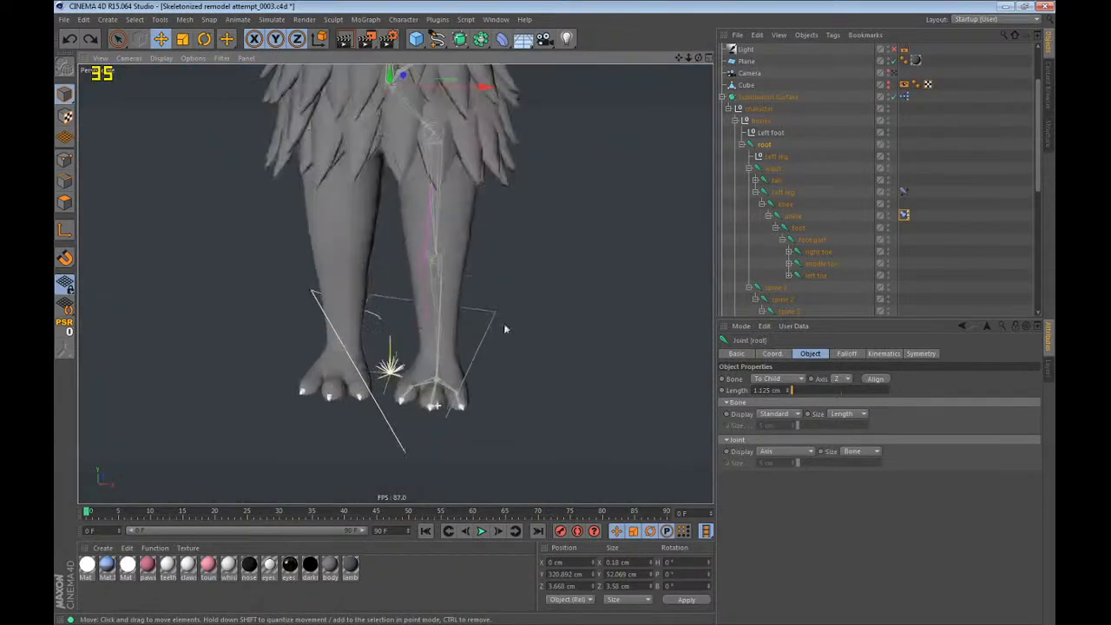
left_click_drag(435, 341, 412, 364, "alt")
left_click(814, 244)
key("r")
left_click_drag(251, 292, 227, 362, "alt")
key("e")
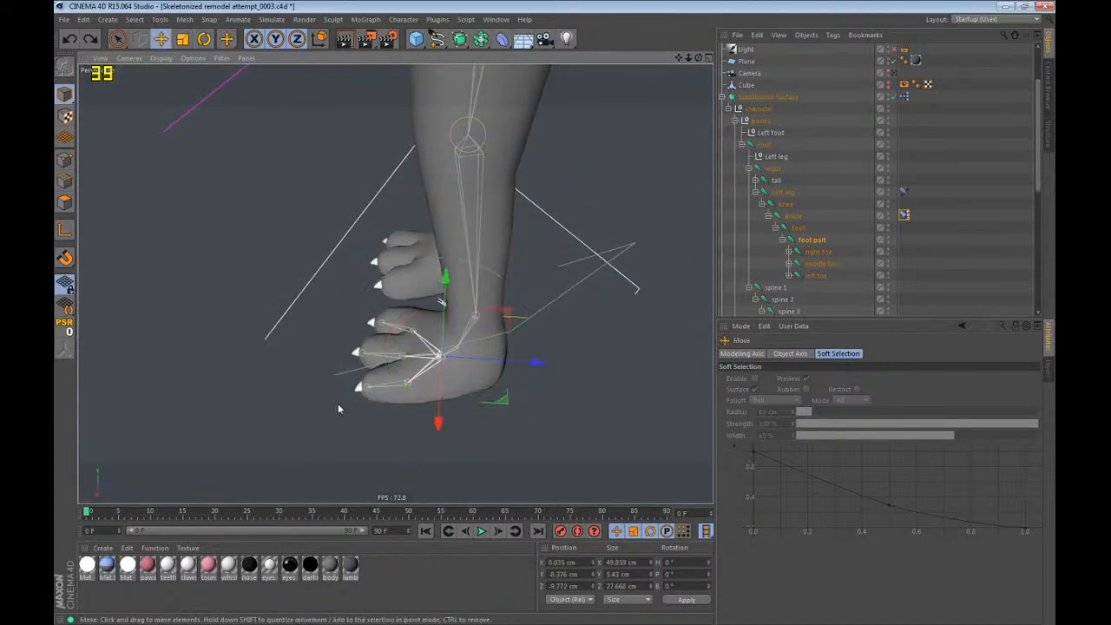
left_click_drag(338, 403, 587, 383, "alt")
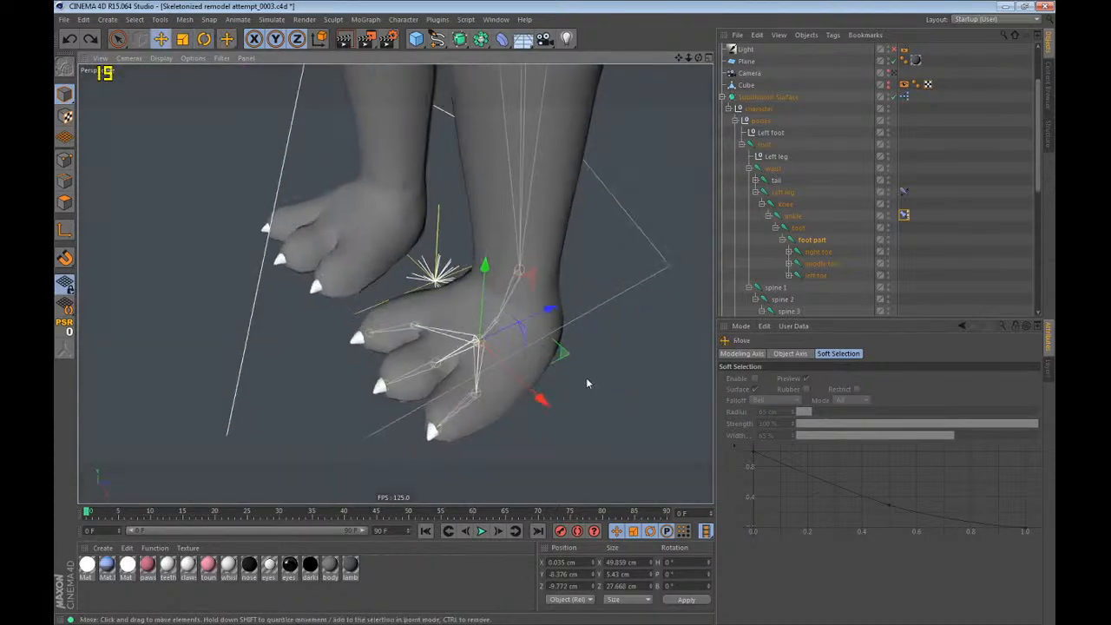
Select the root joint hierarchy without the leg, arm and hand controller nulls or the tongue joints, and include the body mesh.
middle_click(769, 148)
left_click(777, 158, "ctrl")
scroll(799, 182, "down", 6)
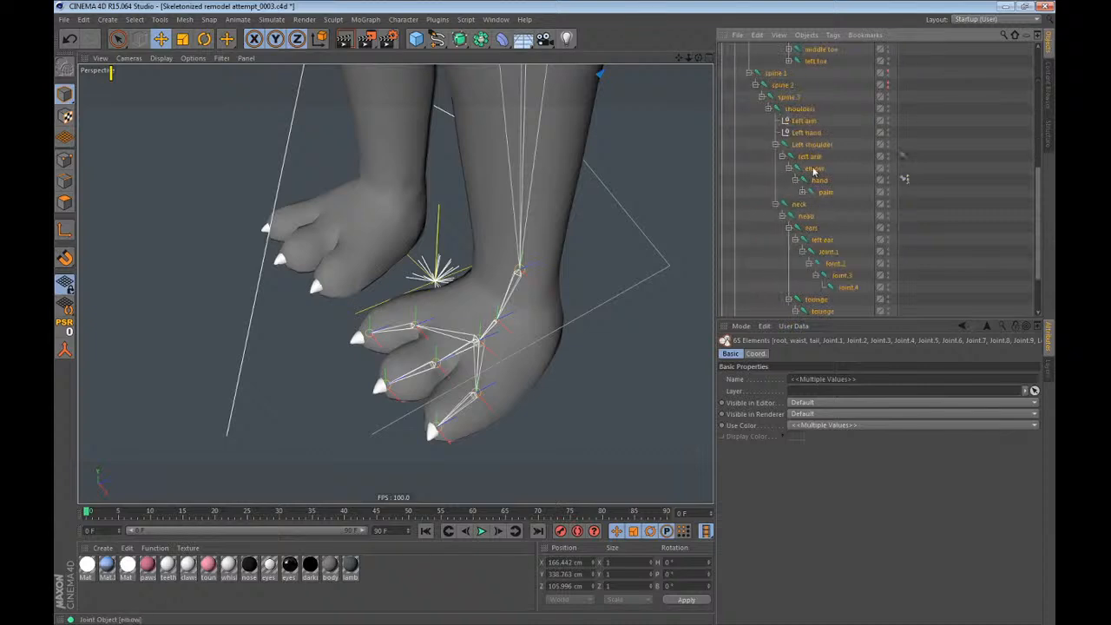
left_click(804, 122, "ctrl")
left_click(801, 132, "ctrl")
scroll(799, 154, "down", 2)
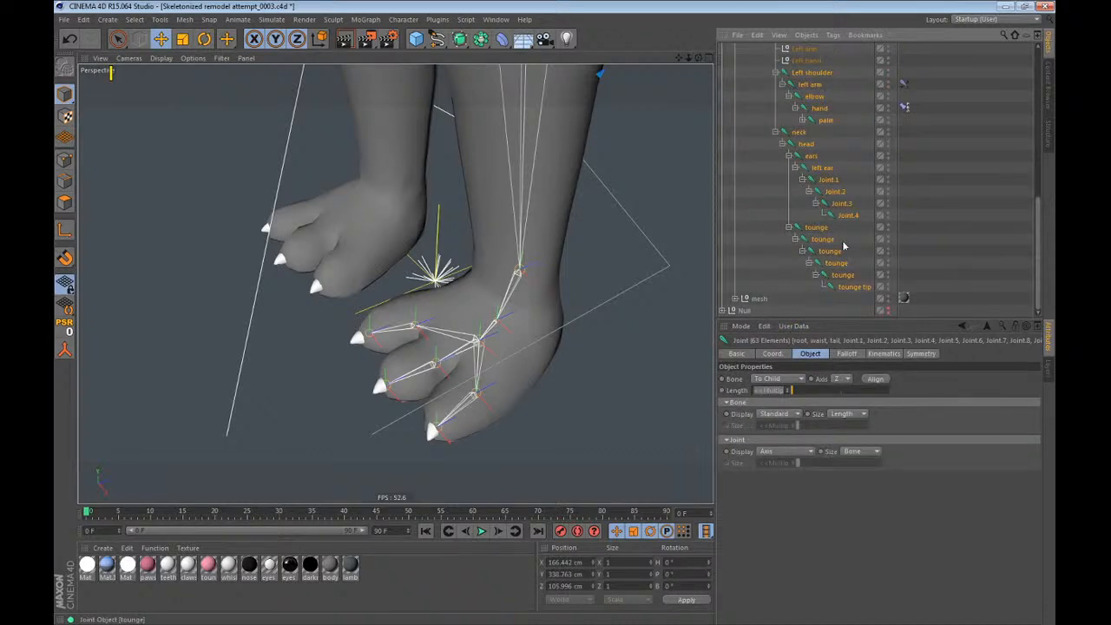
left_click_drag(855, 231, 793, 292, "ctrl")
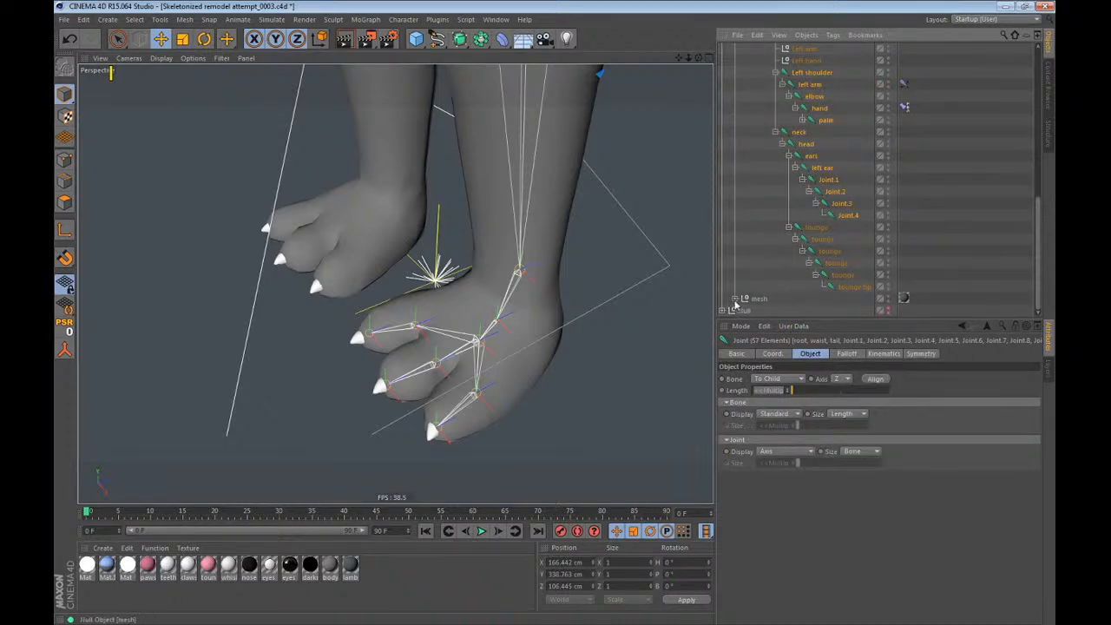
left_click(735, 299)
left_click(763, 299, "ctrl")
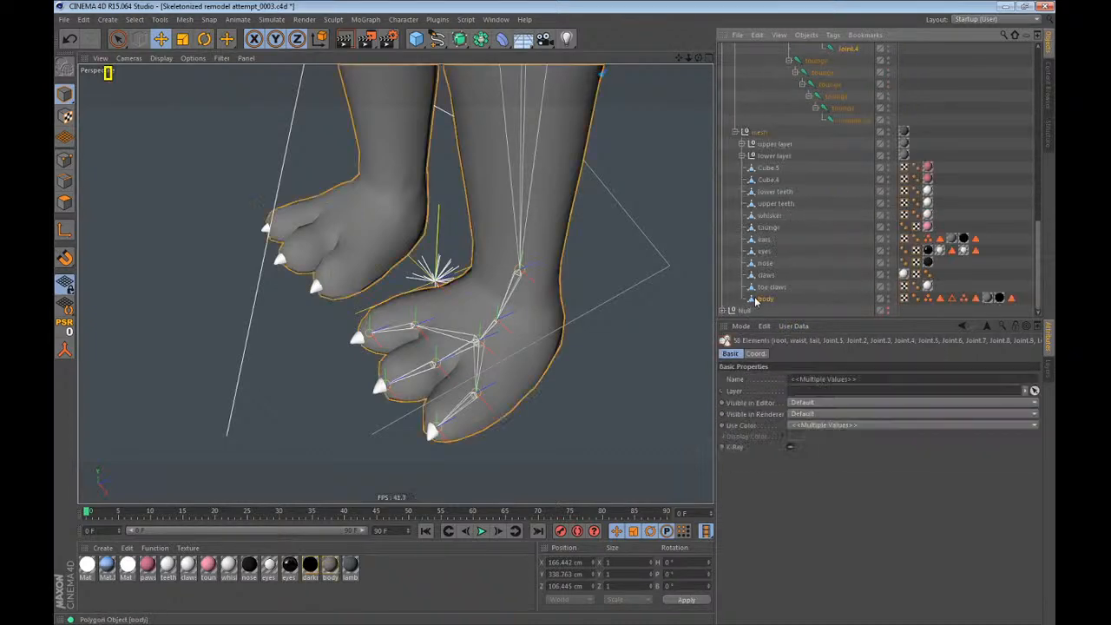
left_click(461, 40, "alt")
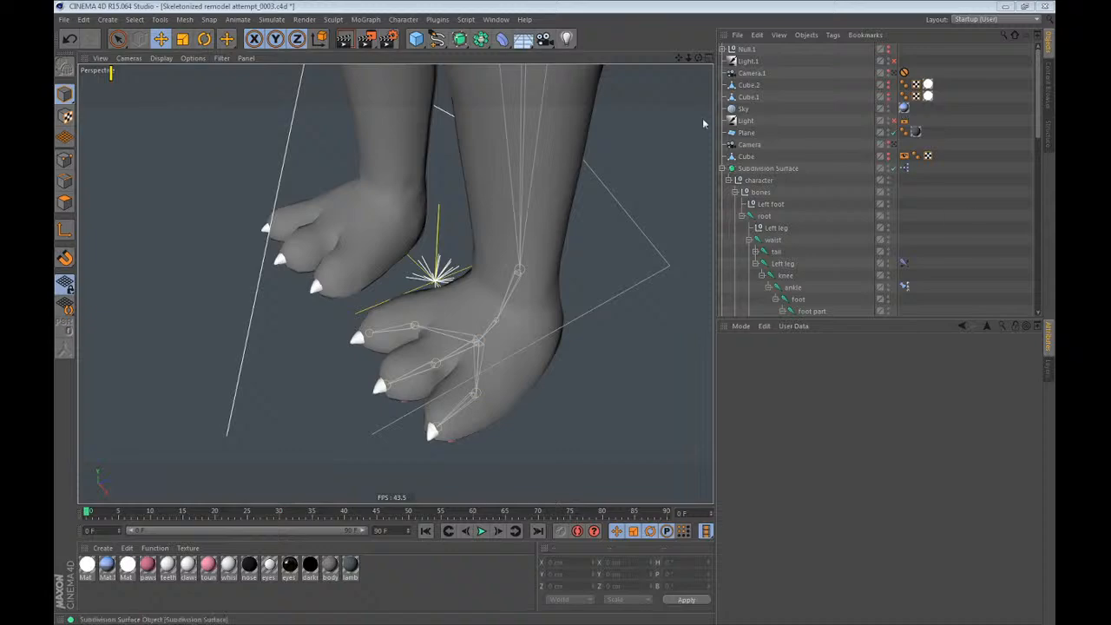
Select the Left leg joint and examine the leg chain in the front, right, top and perspective views.
left_click(352, 5)
left_click_drag(266, 182, 450, 167, "alt")
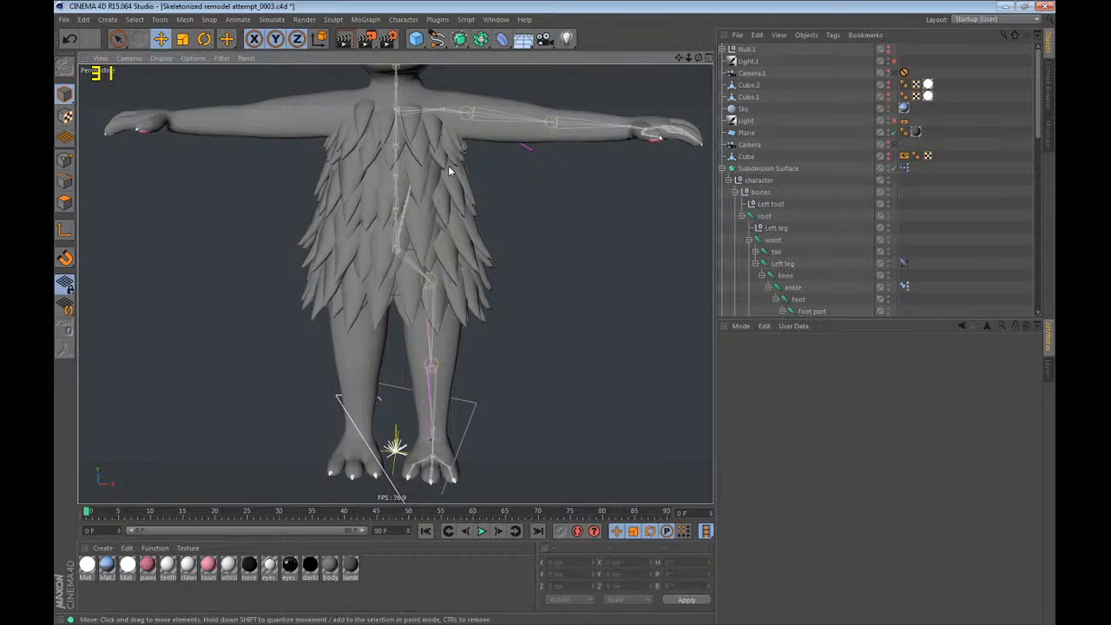
left_click(776, 264)
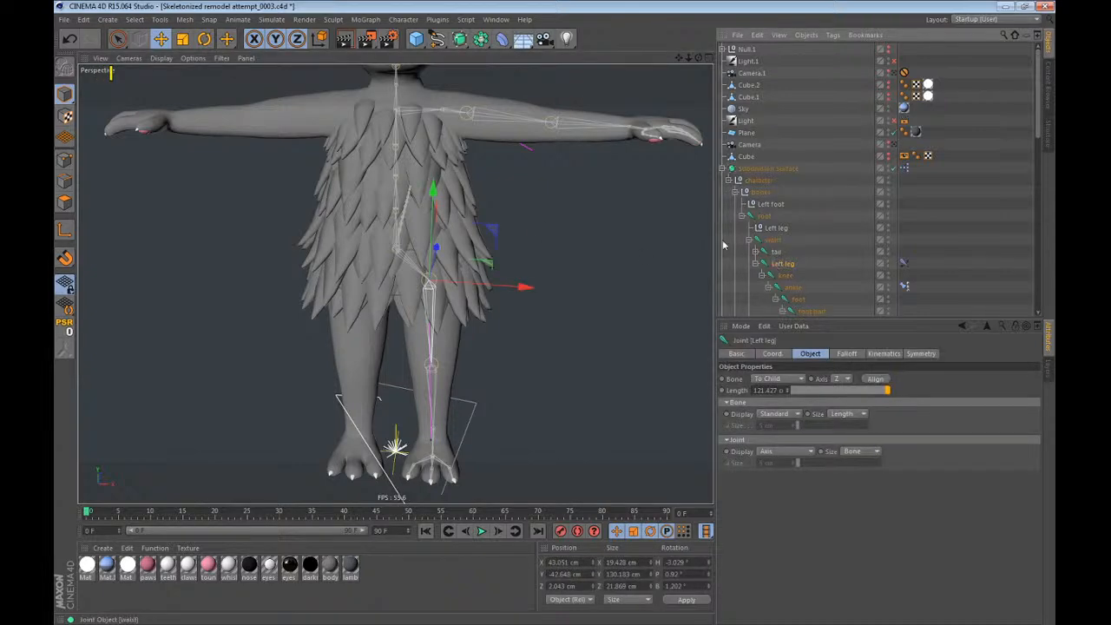
key("F4")
scroll(474, 318, "up", 10)
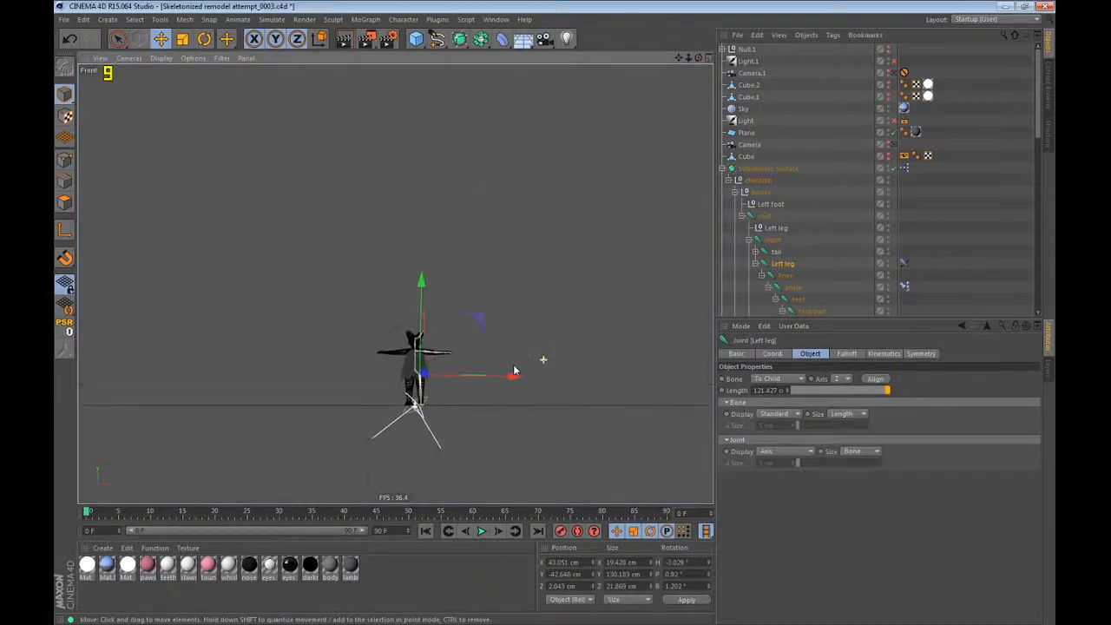
key("F3")
scroll(311, 483, "up", 9)
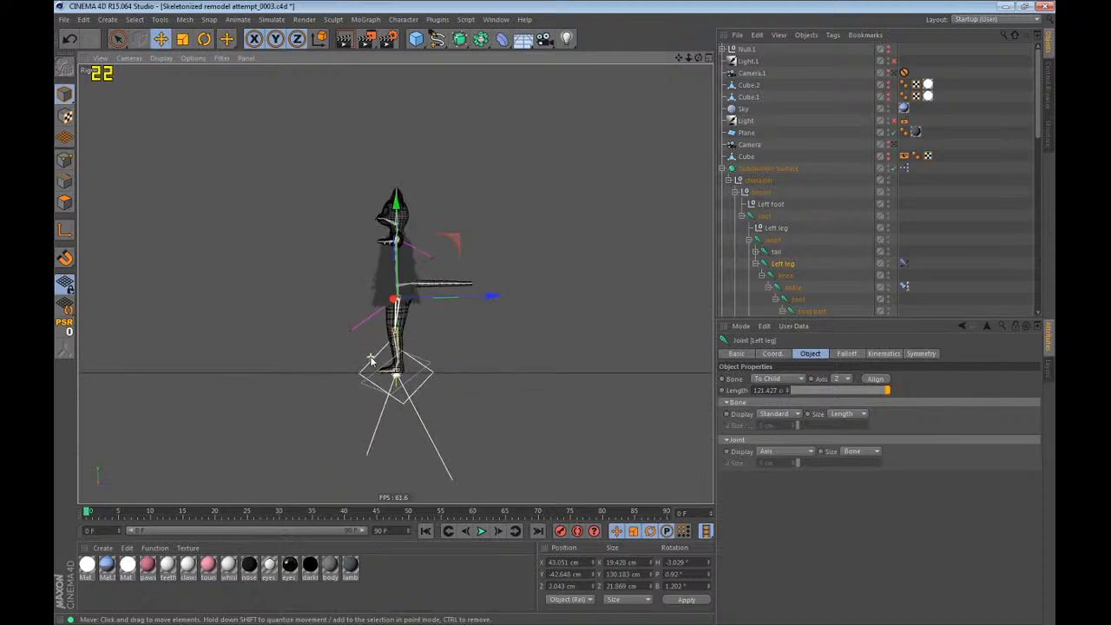
key("F2")
scroll(376, 341, "up", 6)
scroll(441, 335, "down", 8)
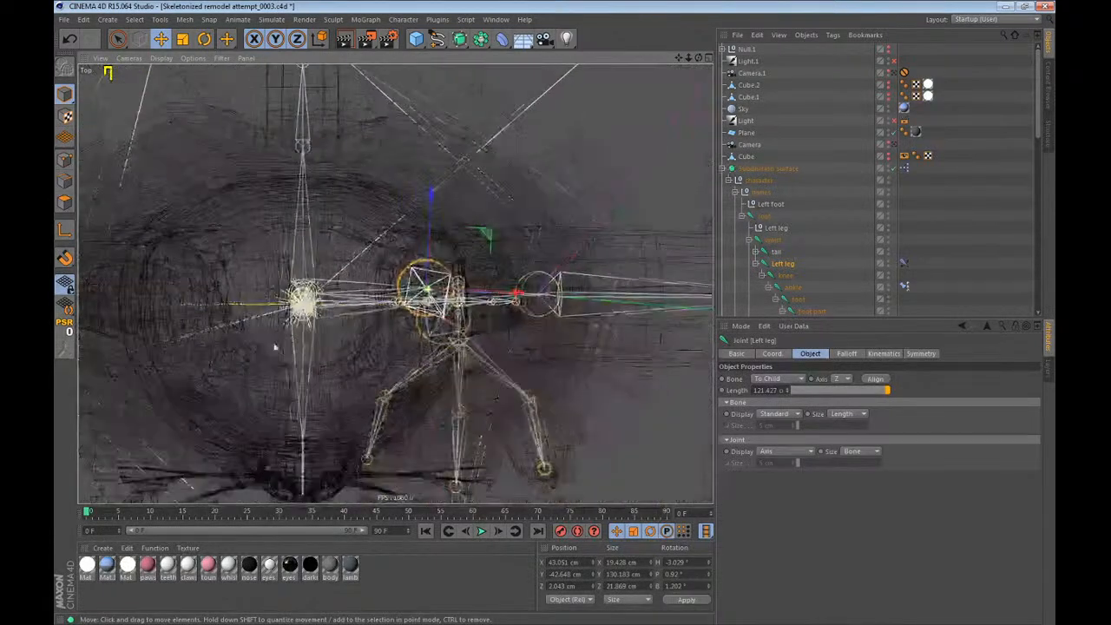
key("F3")
scroll(388, 263, "up", 6)
key("F4")
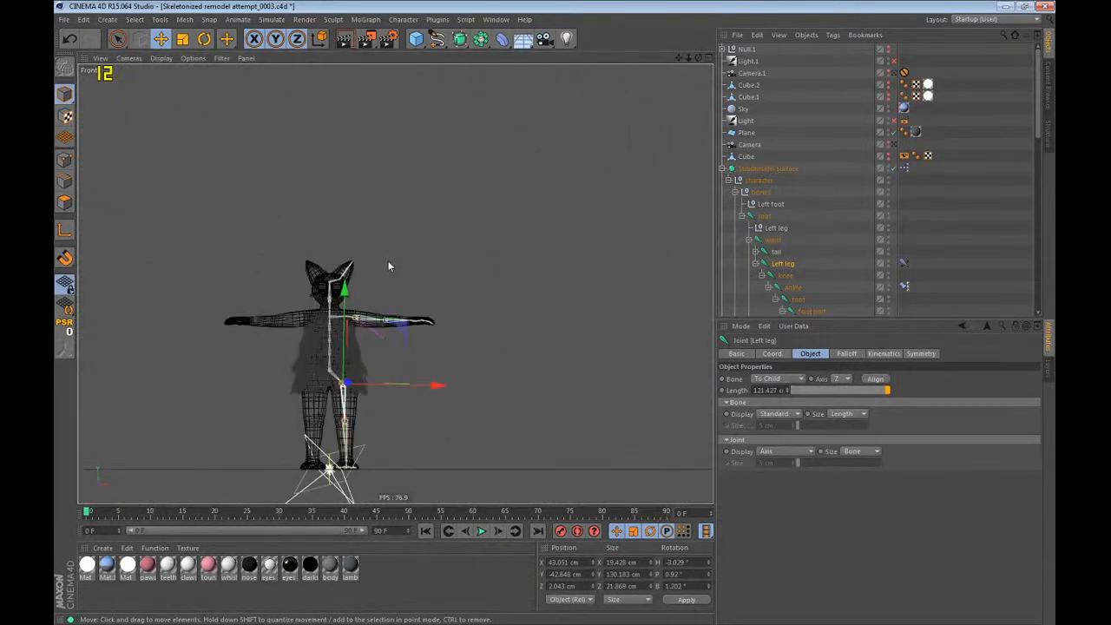
scroll(193, 452, "up", 4)
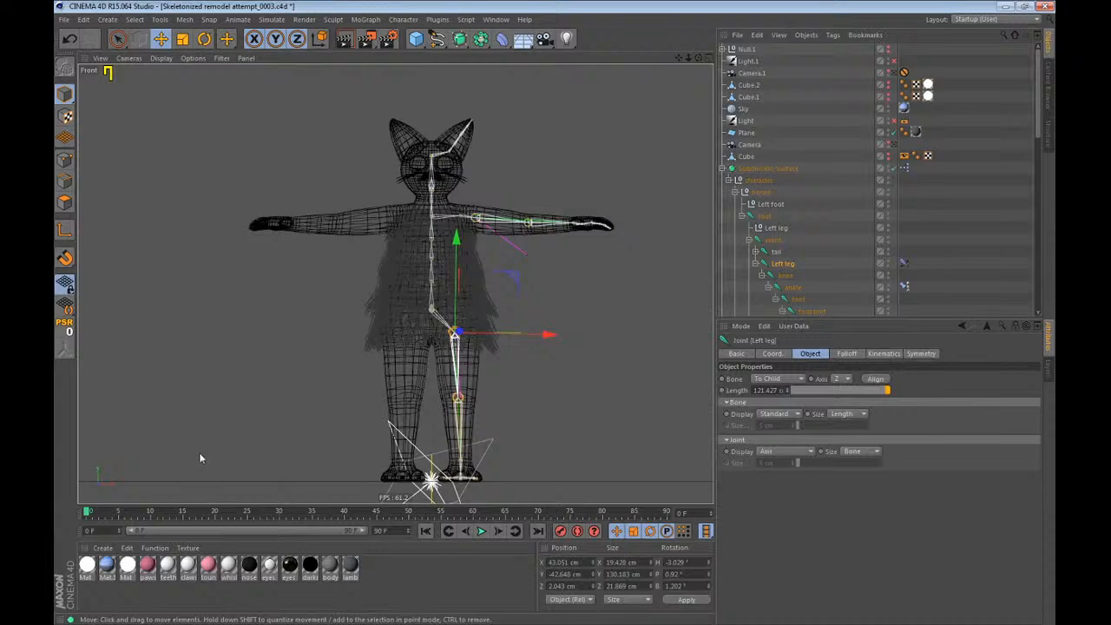
key("F1")
left_click_drag(367, 313, 355, 295, "alt")
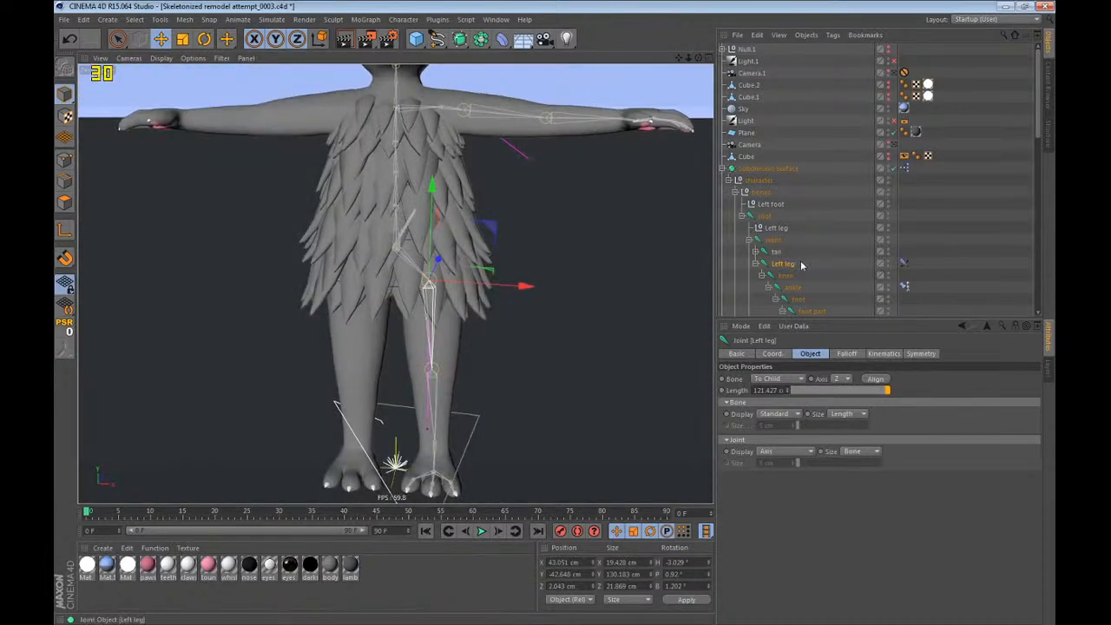
Start the Mirror Tool on the Left leg joint and show its Direction, Options, Naming and Tool settings together.
left_click(437, 19)
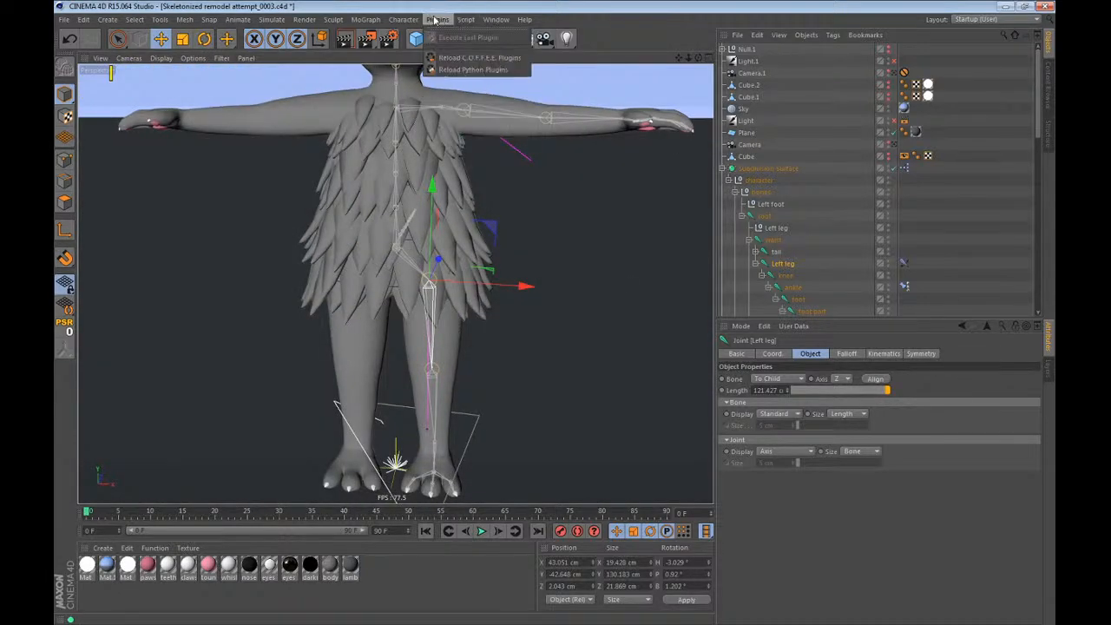
mouse_move(404, 19)
left_click(425, 156)
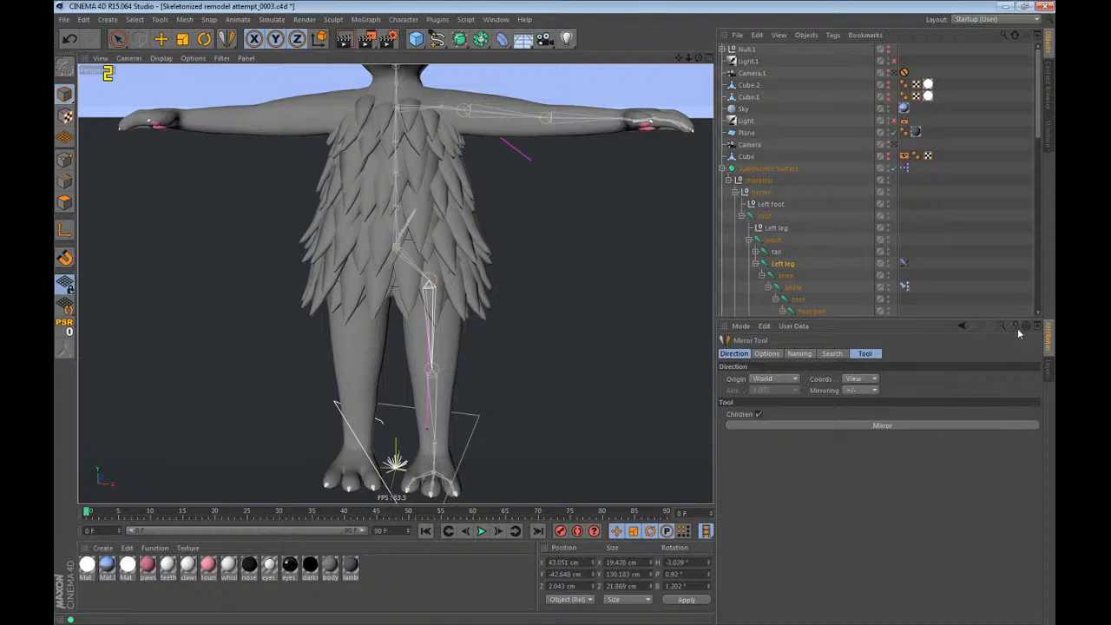
left_click(767, 354, "shift")
left_click(832, 353, "shift")
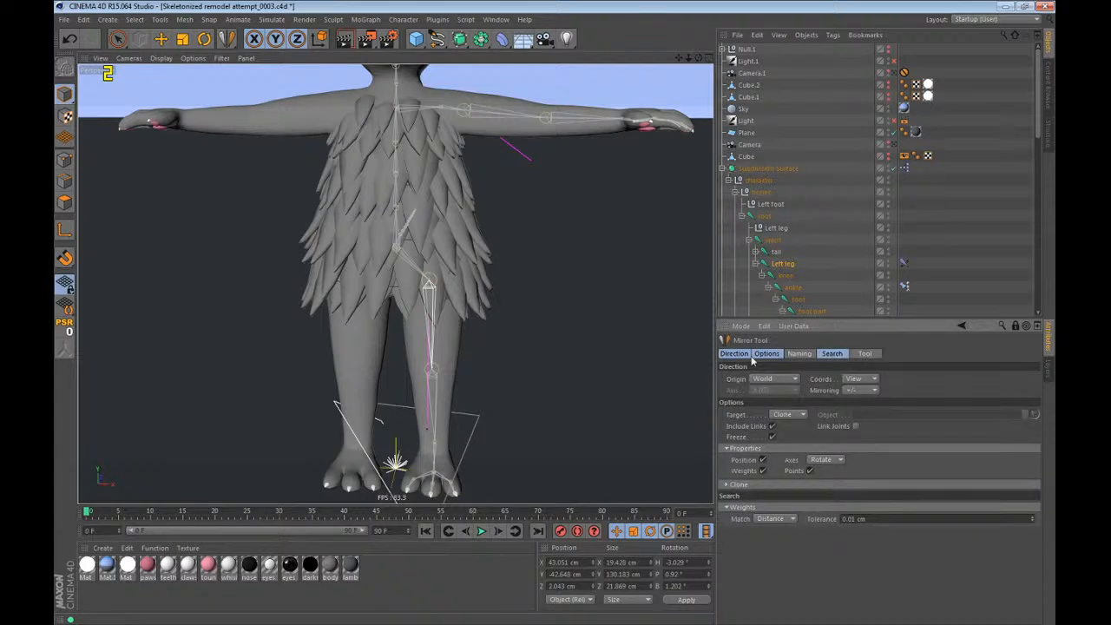
left_click(799, 354, "shift")
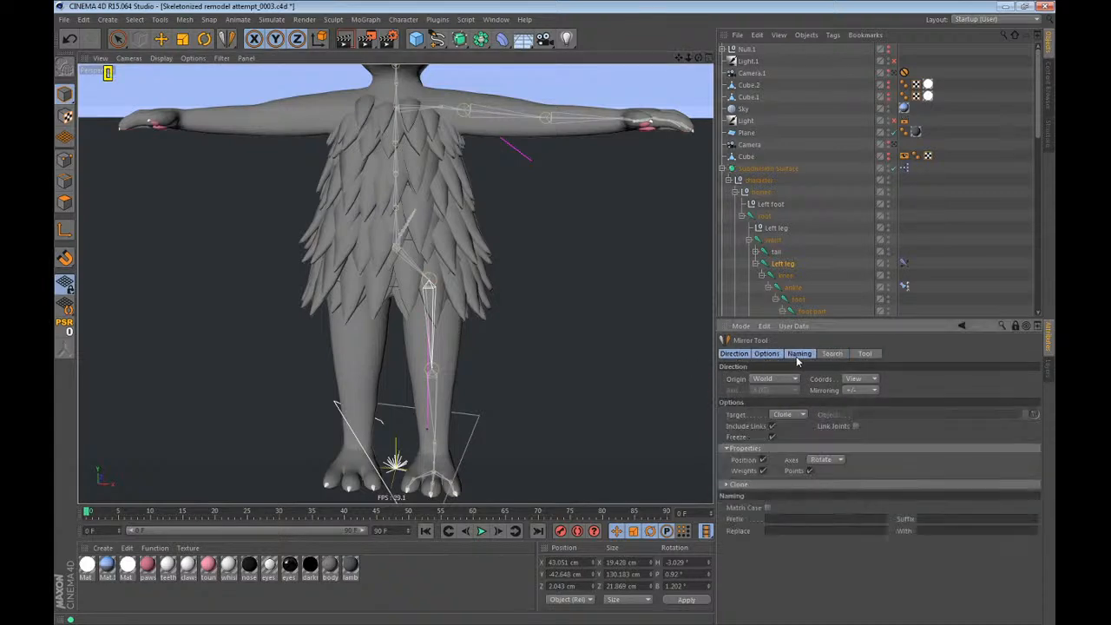
left_click(865, 354, "shift")
Configure the mirror with Axes XY, Target Clone, Freeze off, Origin World and Coords Local.
left_click(825, 462)
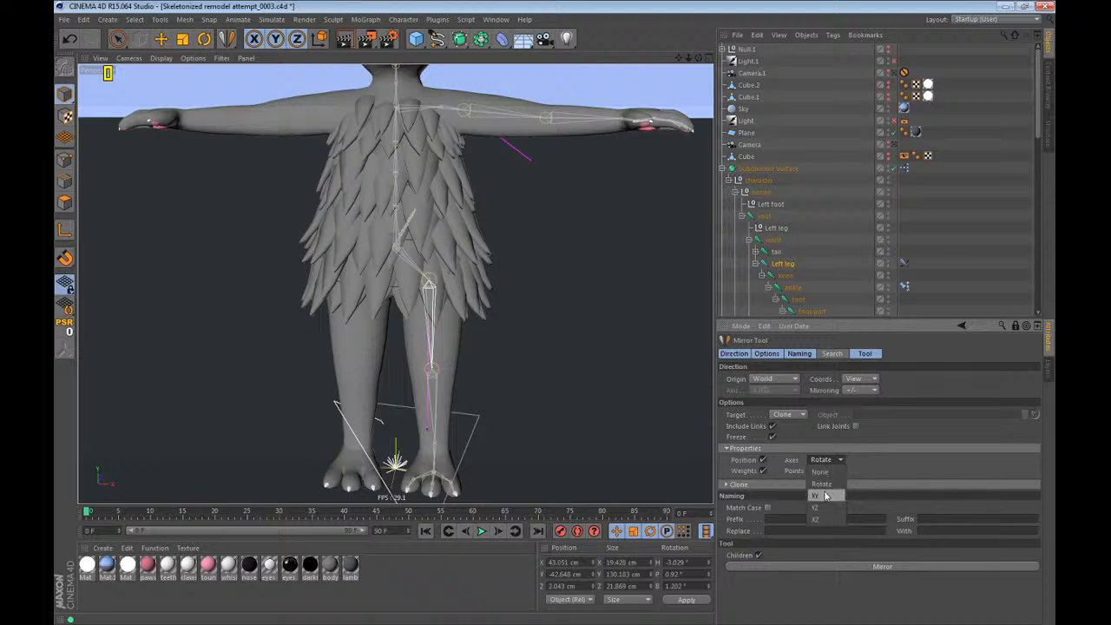
left_click(825, 495)
left_click(788, 417)
left_click(787, 428)
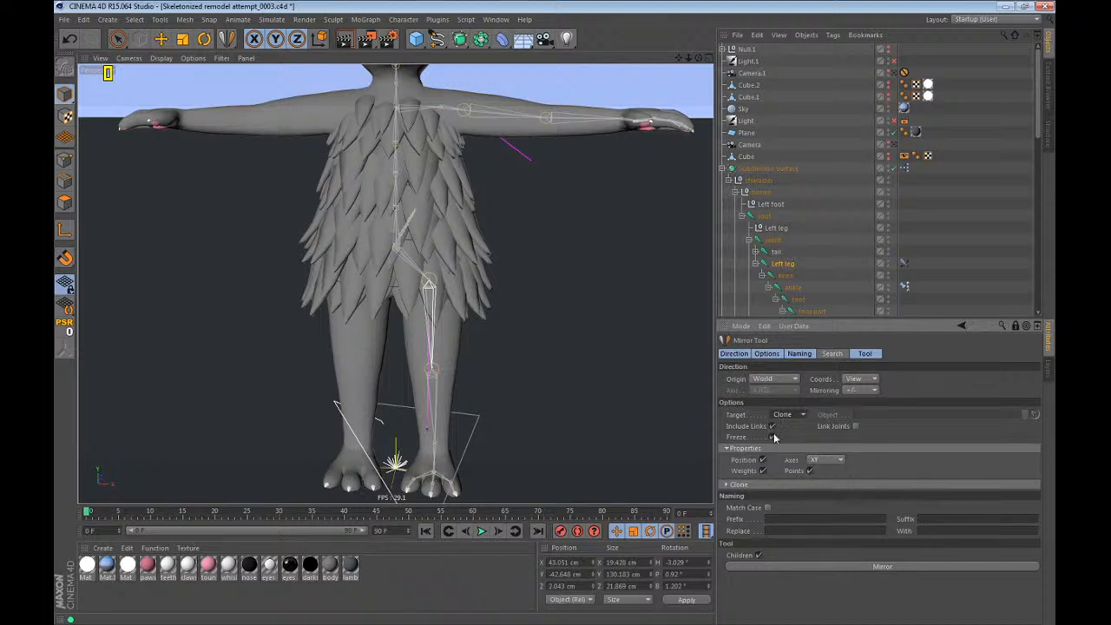
left_click(774, 437)
left_click(772, 383)
left_click(771, 383)
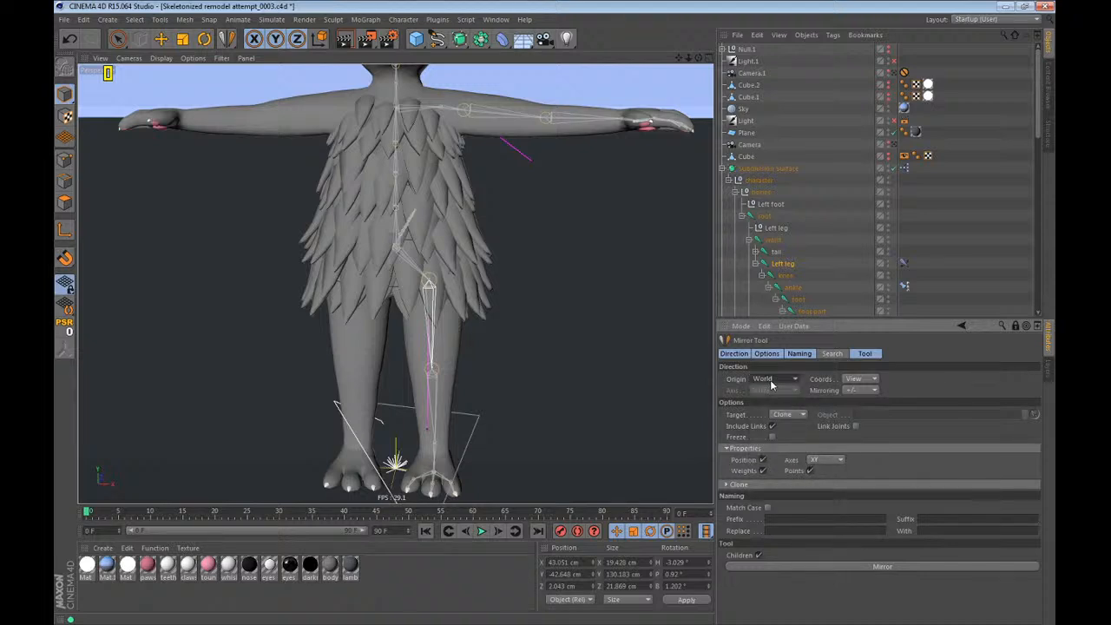
left_click(875, 383)
left_click(870, 404)
Mirror the left leg chain across the X (YZ) axis, inspect the copy and undo the mirroring.
left_click_drag(497, 365, 556, 369, "alt")
left_click(844, 566)
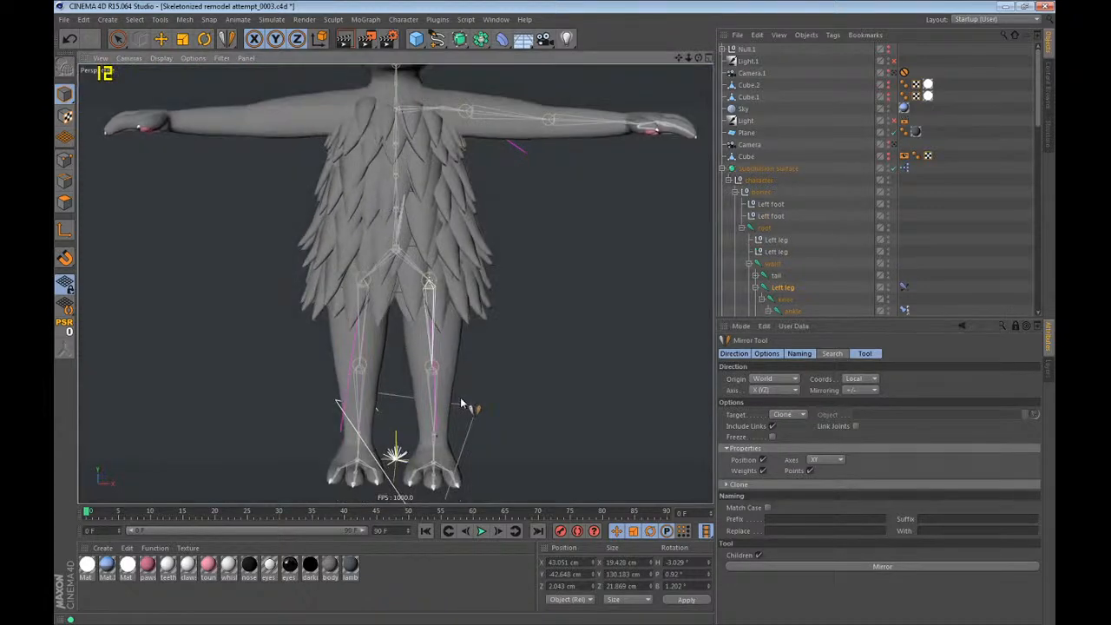
left_click_drag(461, 404, 447, 323, "alt")
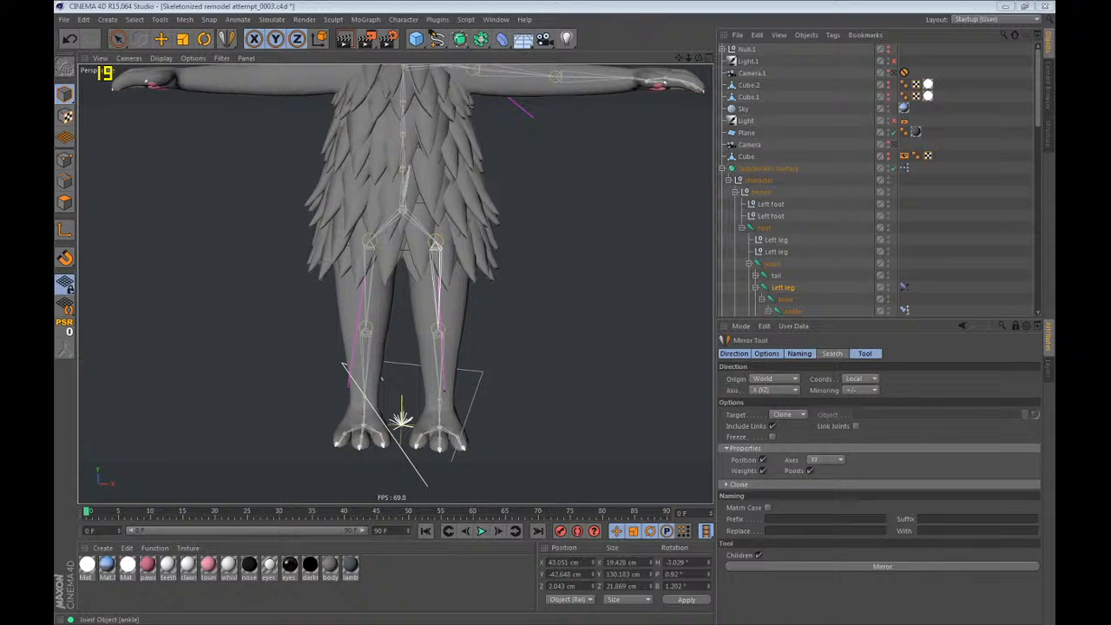
left_click(655, 5)
key("e")
scroll(404, 425, "down", 3)
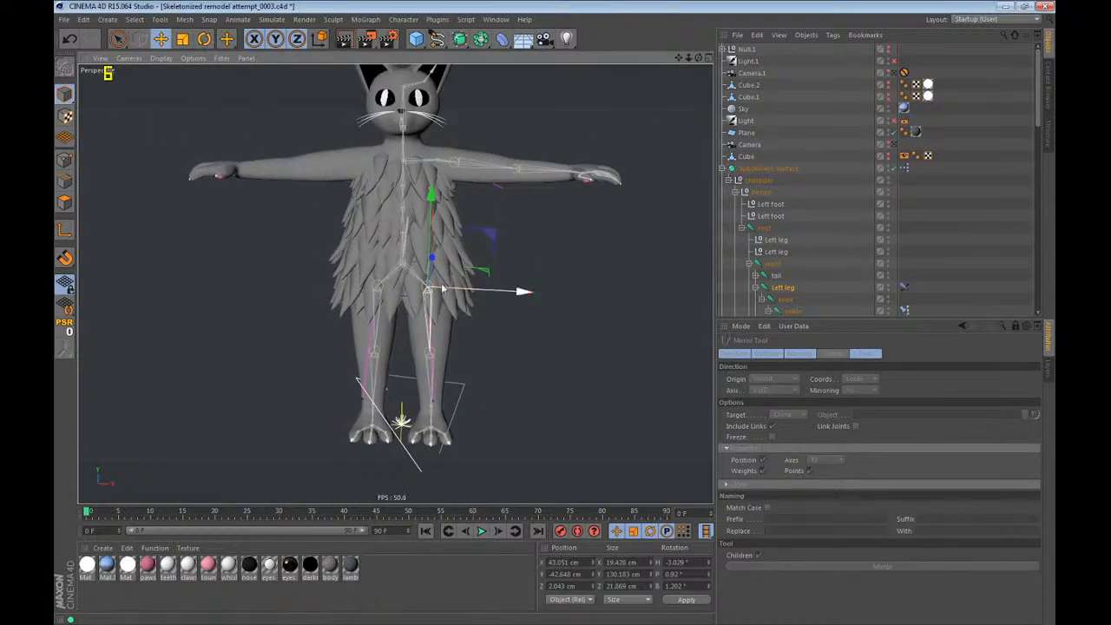
scroll(830, 265, "down", 4)
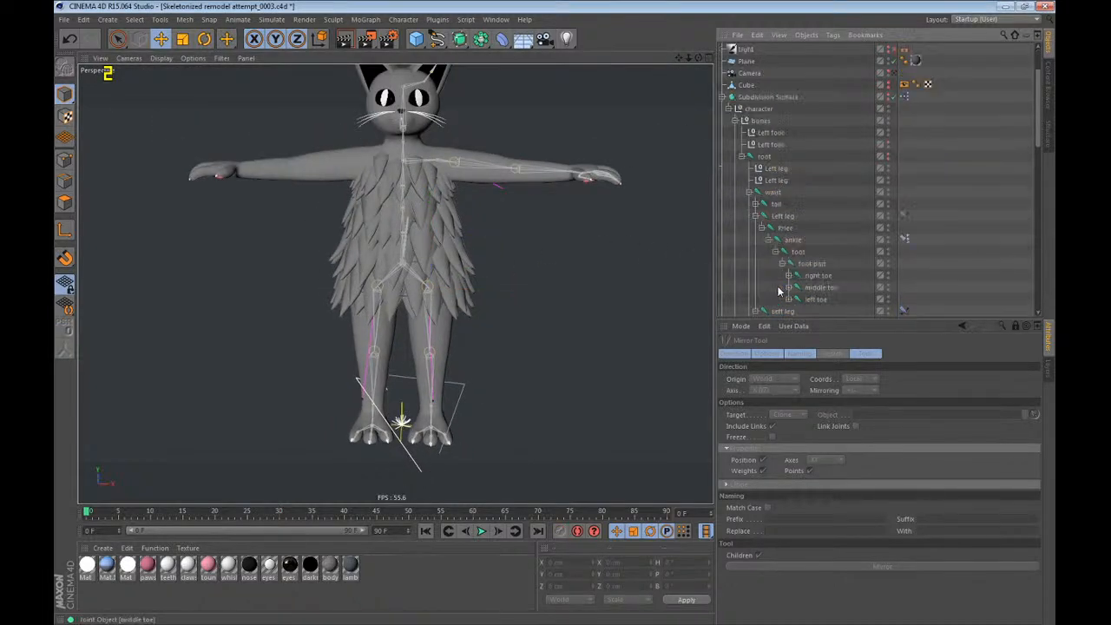
key("ctrl+z")
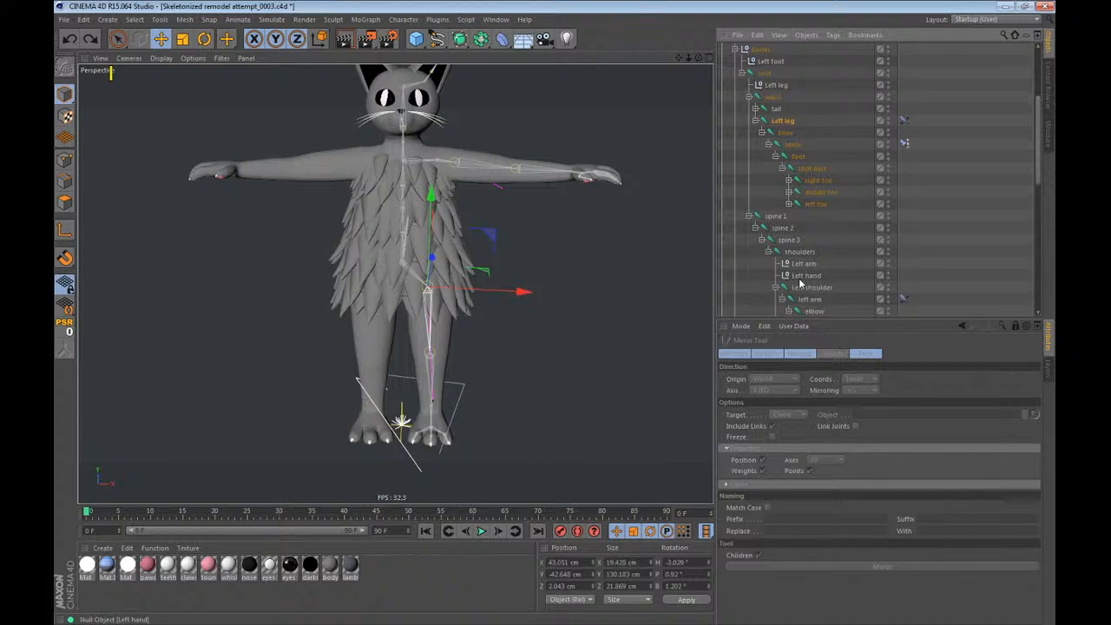
Set the mirror naming to replace Left with Right, and mirror the left leg chain across the X (YZ) axis.
left_click_drag(229, 40, 254, 78)
left_click_drag(499, 334, 534, 322, "alt")
left_click(844, 519)
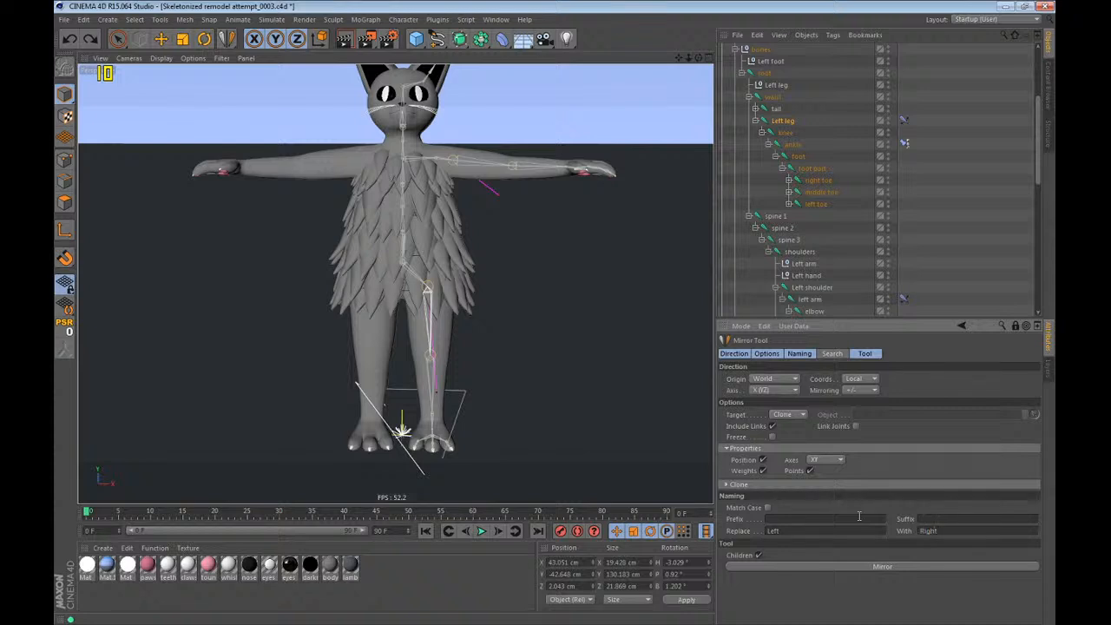
left_click(899, 568)
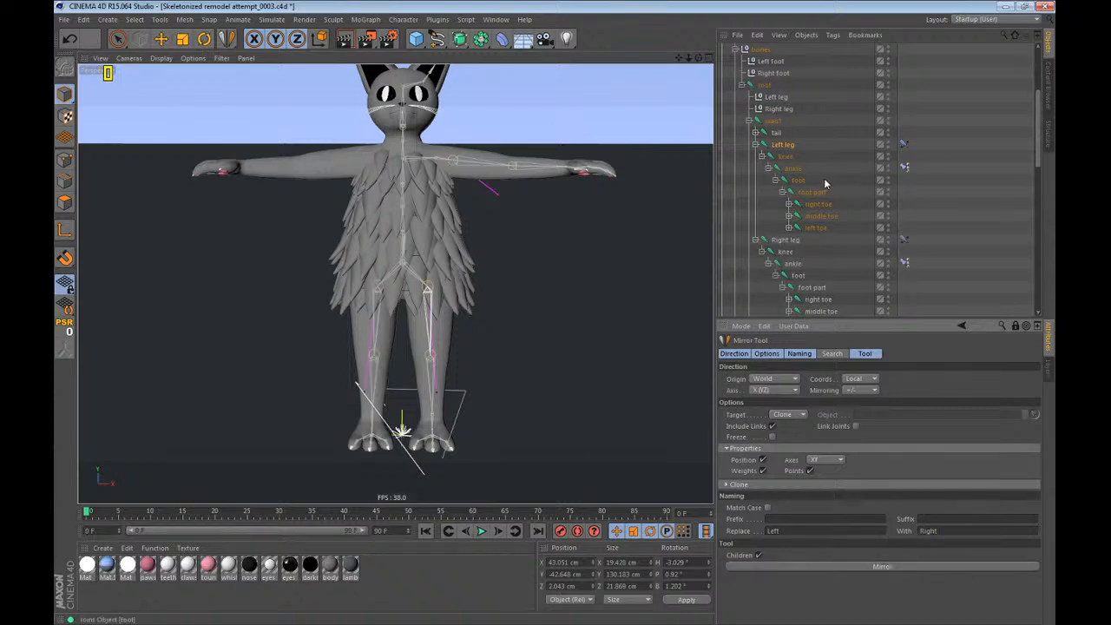
Inspect the mirrored right leg's joints and controllers, and undo the mirrored copy.
scroll(826, 186, "down", 3)
left_click_drag(387, 304, 401, 363, "alt")
right_click_drag(414, 391, 445, 237, "alt")
left_click_drag(445, 240, 455, 142, "alt")
scroll(755, 144, "up", 4)
key("e")
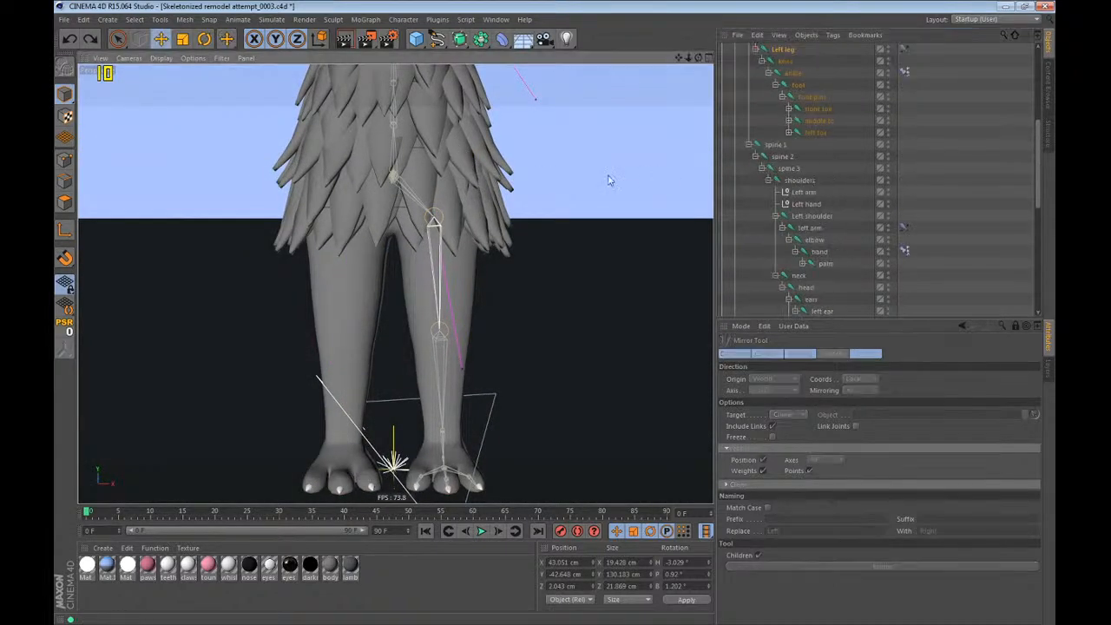
Try shifting the Left leg joint along its X axis, and undo the change.
key("l")
left_click_drag(529, 201, 576, 224)
key("ctrl+z")
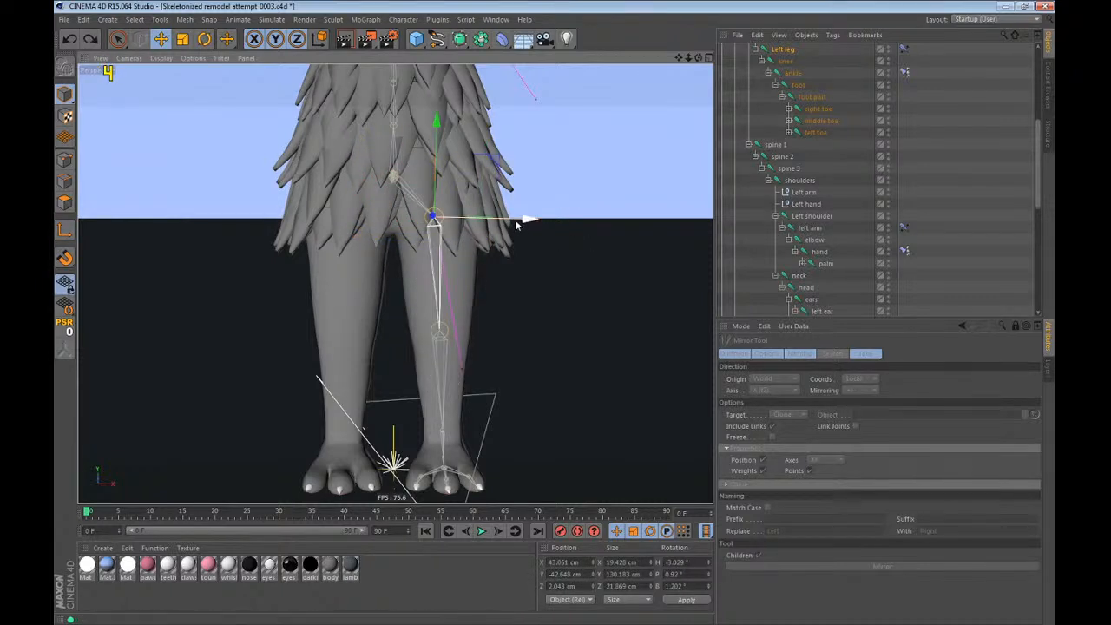
Try moving the Left leg joint freely outward and down, and undo the move.
left_click_drag(509, 236, 521, 247)
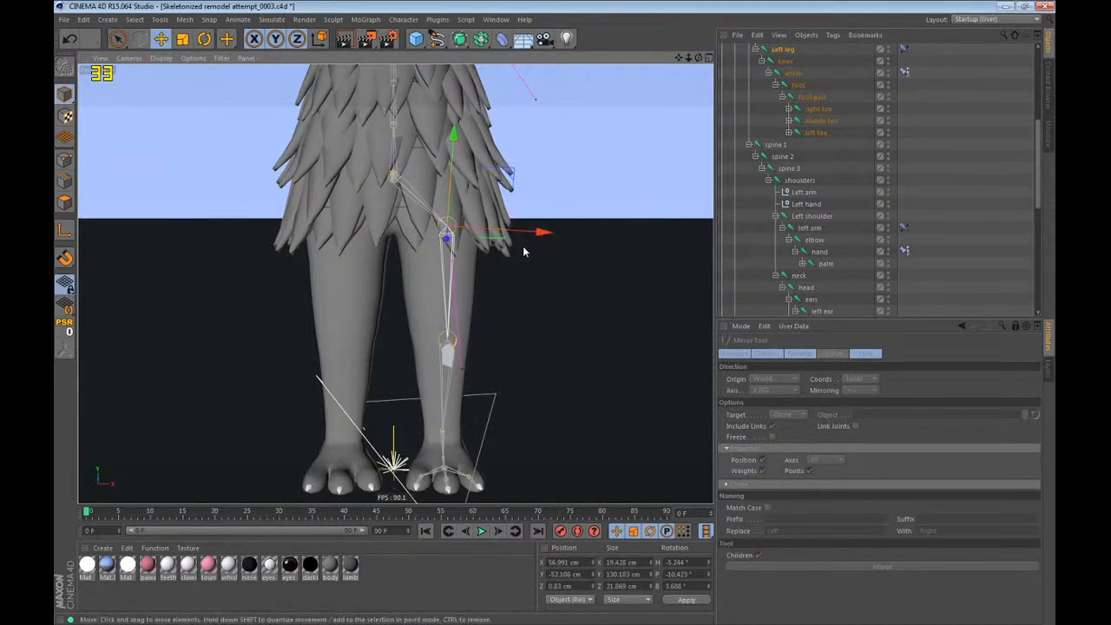
key("ctrl+z")
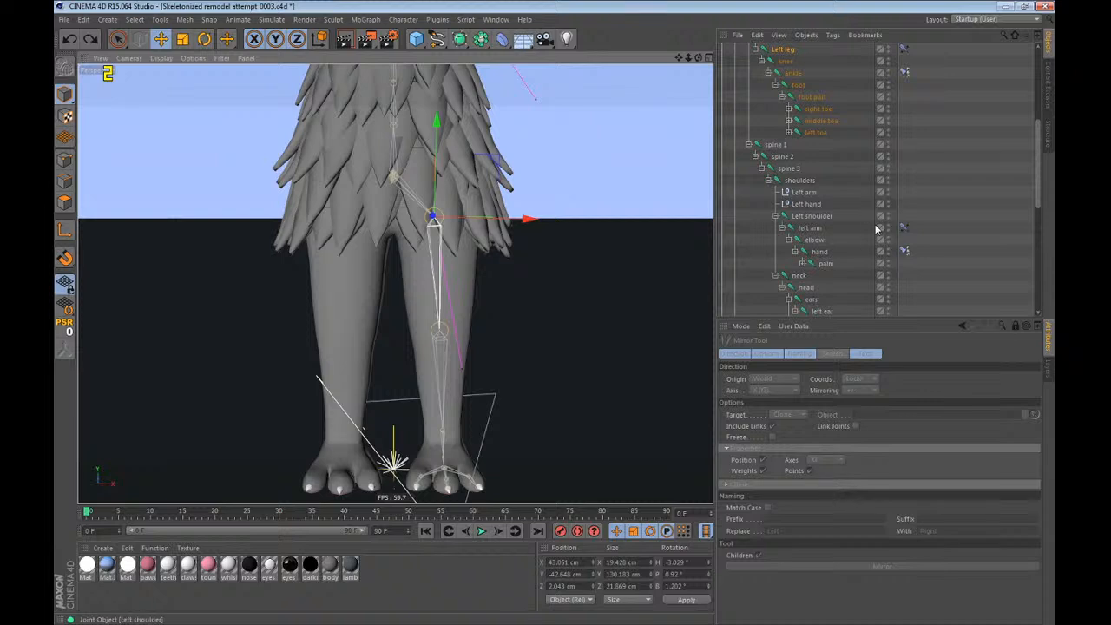
Delete the Left leg and Left foot controller nulls together with the IK tag on the Left leg joint and the ankle's constraint tag.
scroll(918, 265, "up", 2)
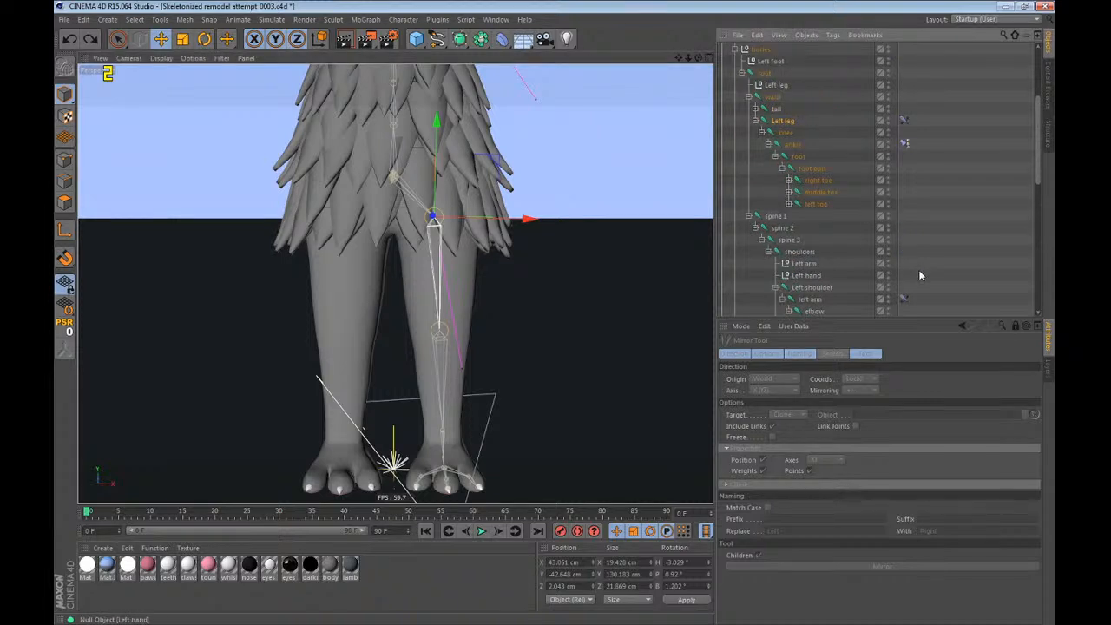
scroll(919, 271, "up", 2)
left_click(776, 156)
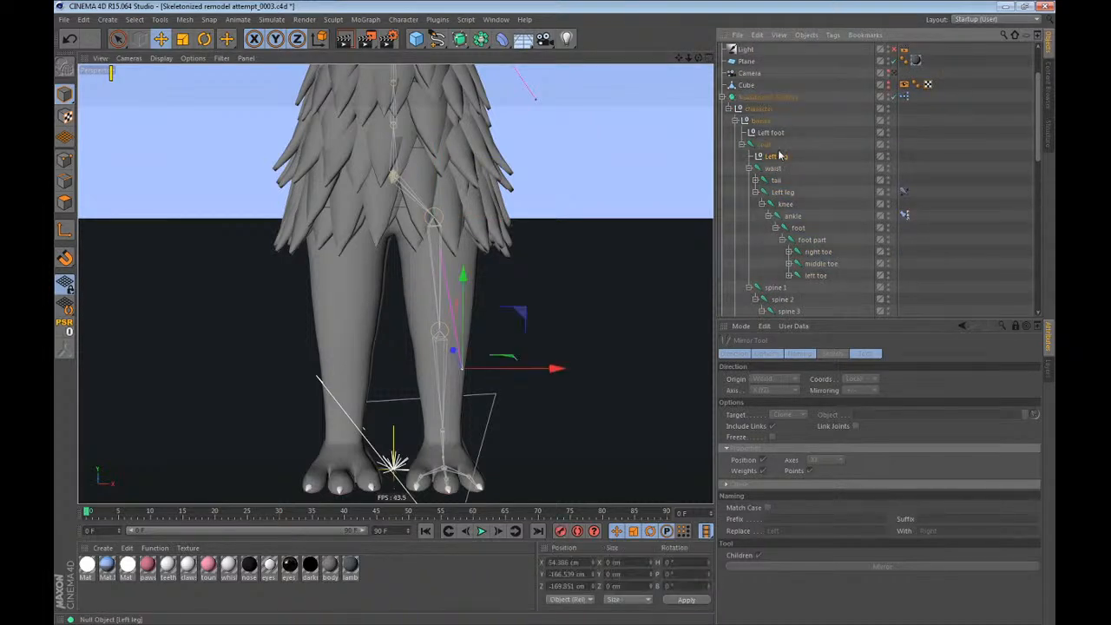
key("Delete")
left_click(781, 134)
key("Delete")
left_click_drag(931, 147, 901, 231)
key("Delete")
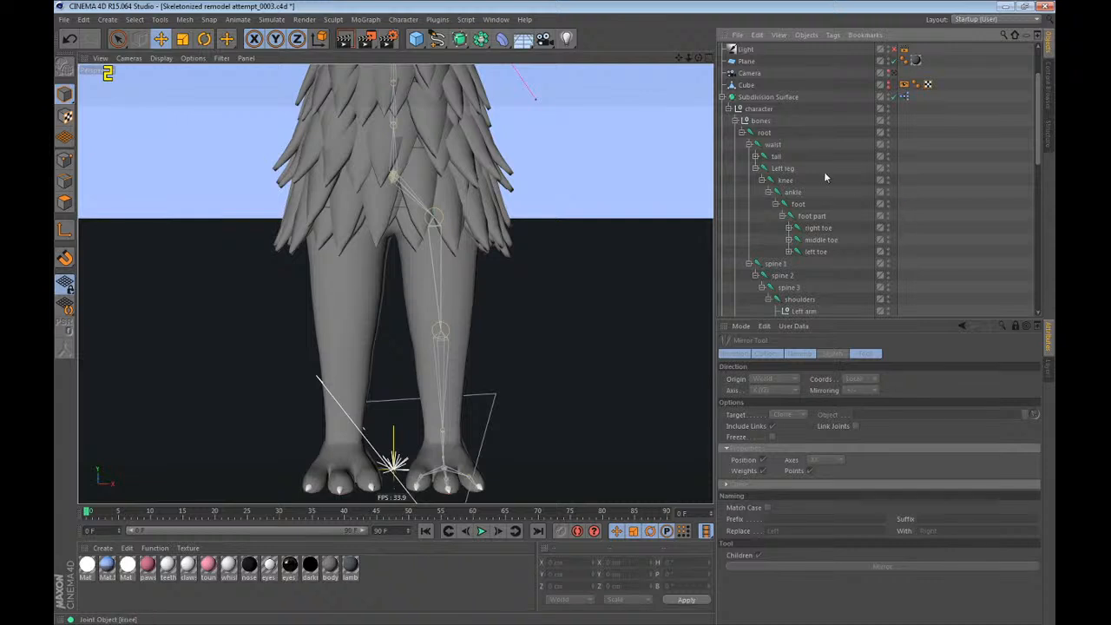
Shift only the Left leg joint's axis outward to about X 51 cm, leaving its child joints in place.
left_click(783, 169)
scroll(442, 176, "up", 2)
key("l")
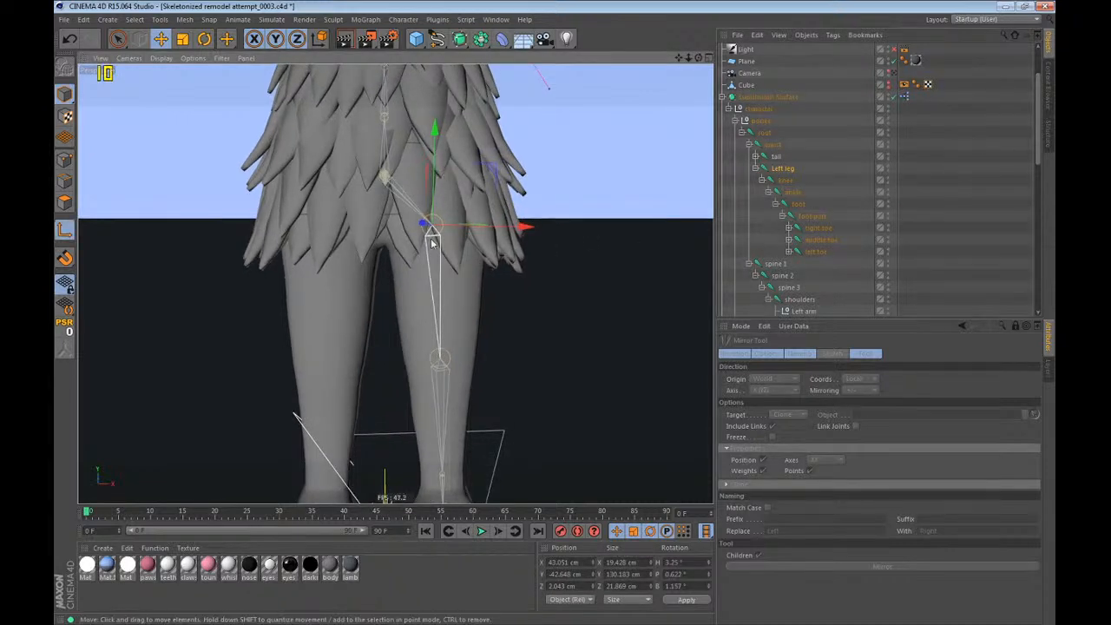
Shift only the knee joint's axis slightly forward in the side view, to about Z -14.4 cm, and check the lower leg alignment.
left_click(798, 180)
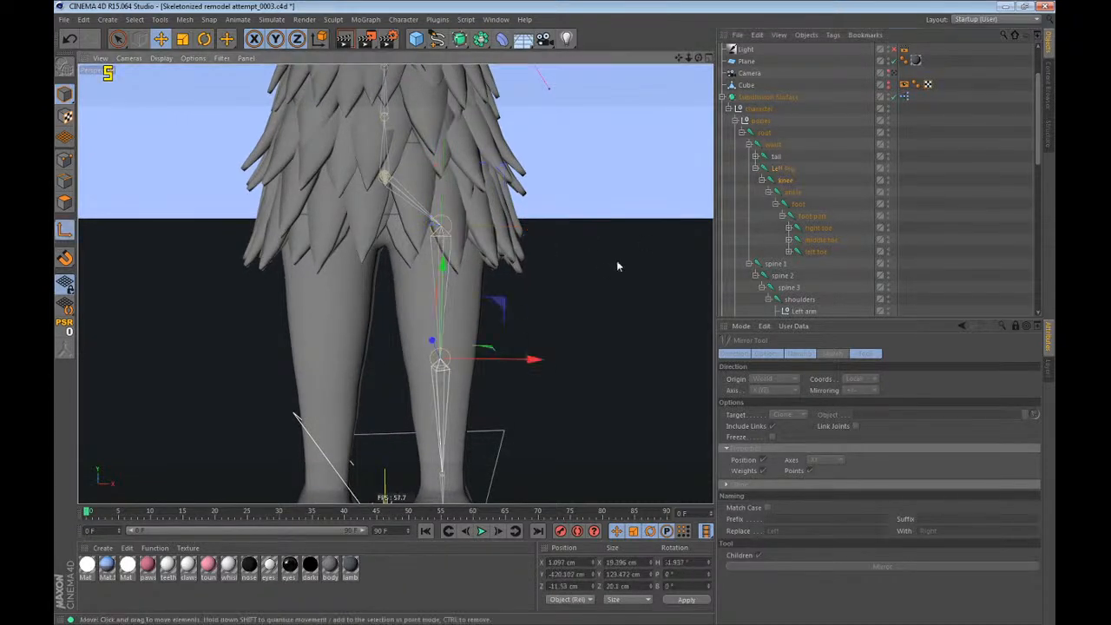
key("F3")
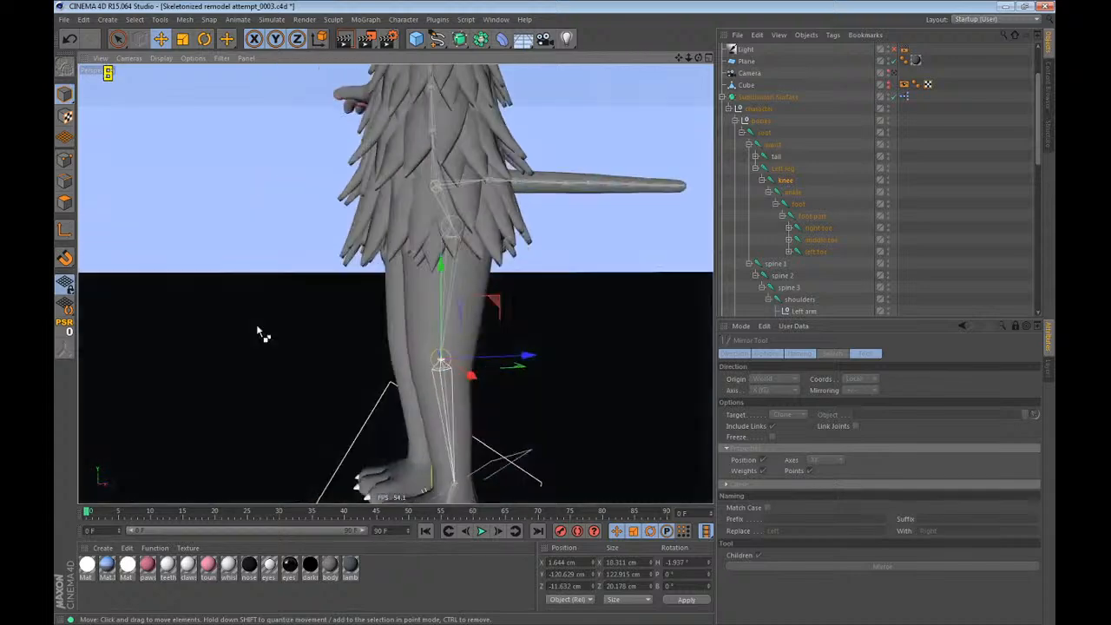
scroll(415, 410, "up", 5)
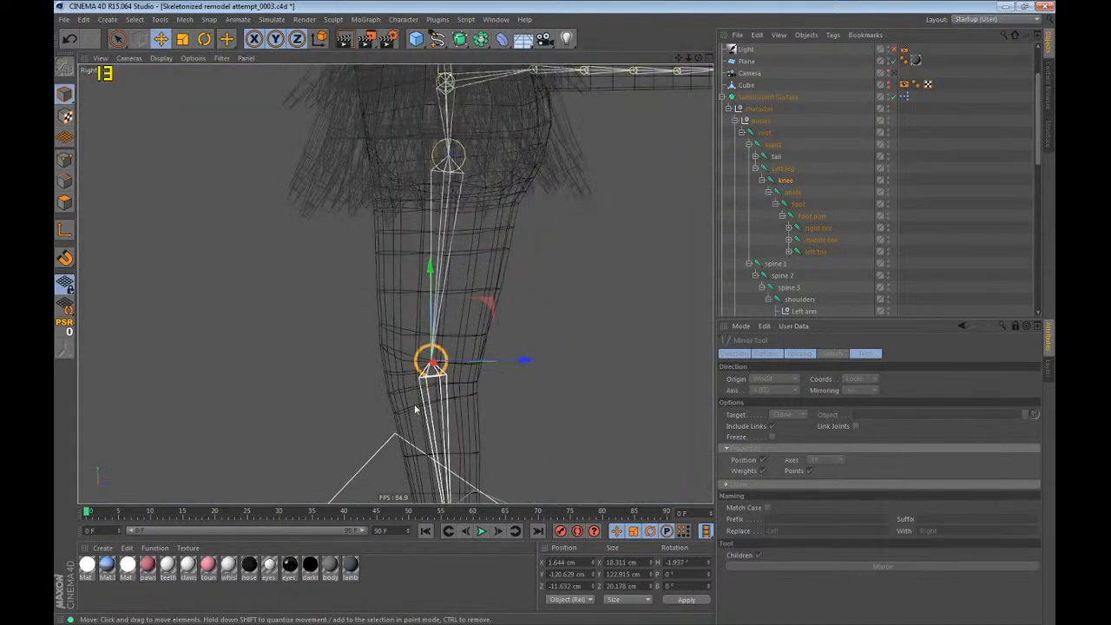
key("l")
left_click_drag(608, 408, 579, 409)
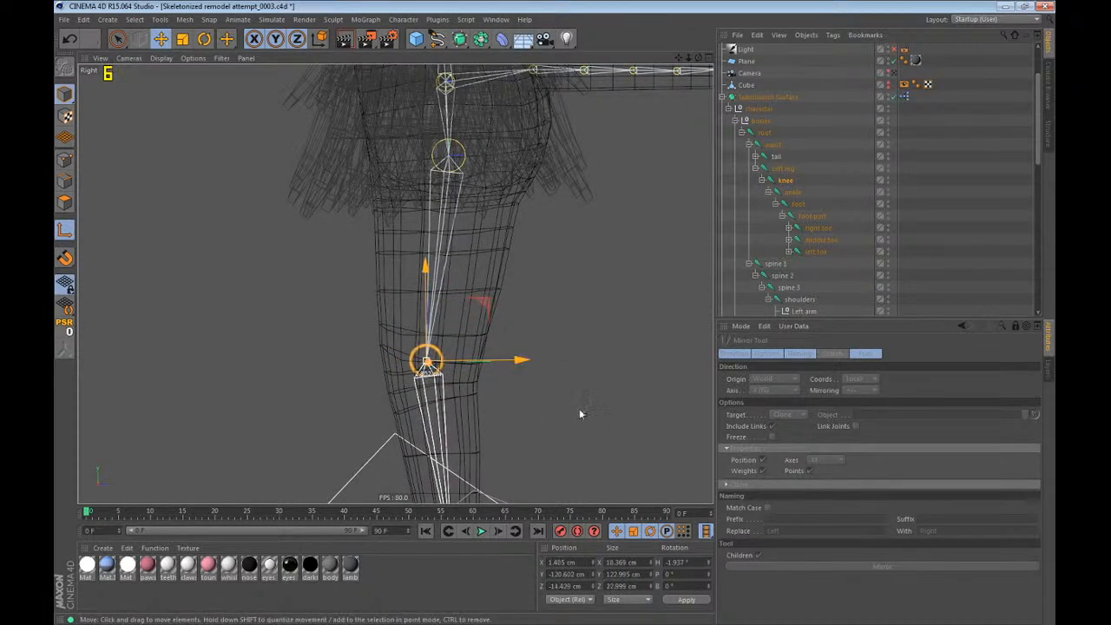
scroll(452, 176, "down", 5)
scroll(434, 423, "up", 1)
scroll(436, 425, "up", 3)
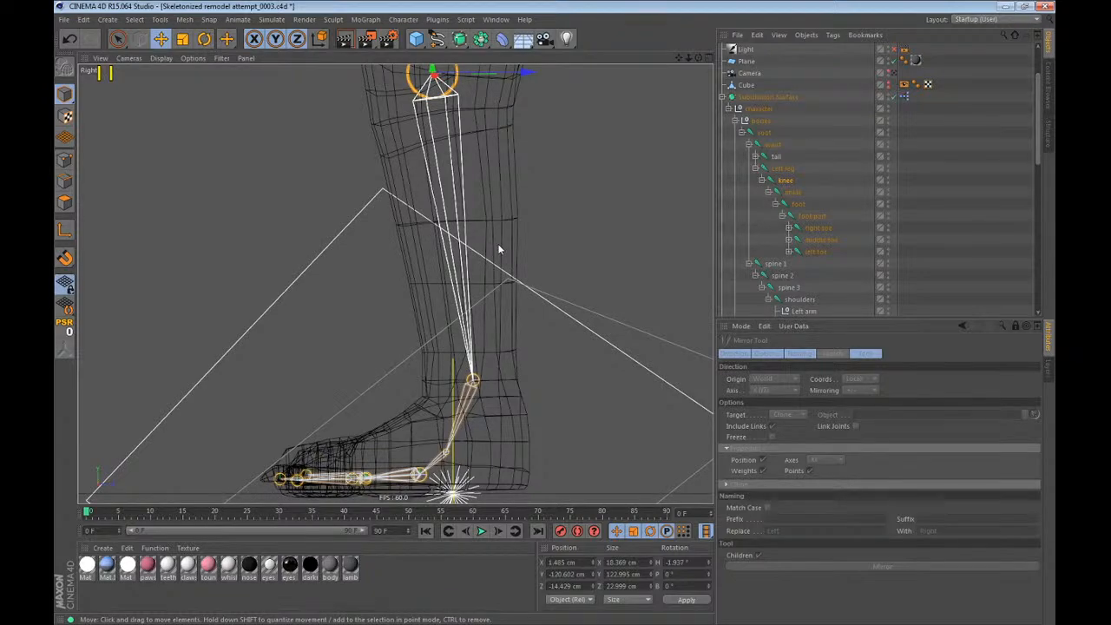
key("F1")
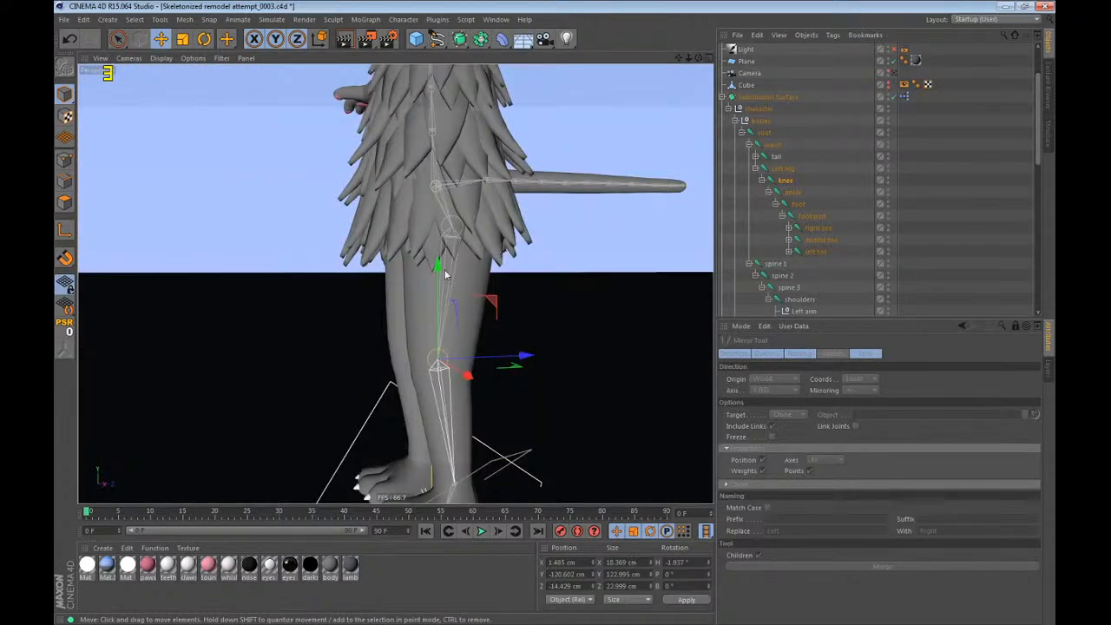
Add an IK tag to the Left leg joint and a Constraint tag to the ankle joint.
left_click_drag(446, 270, 576, 397, "alt")
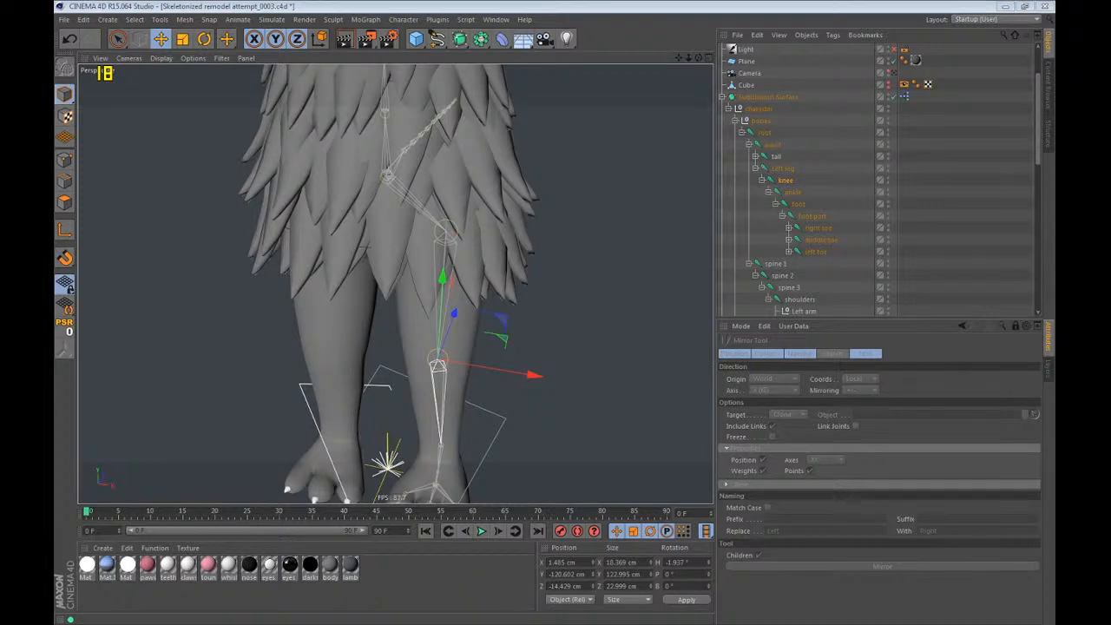
left_click(546, 3)
scroll(502, 221, "down", 2)
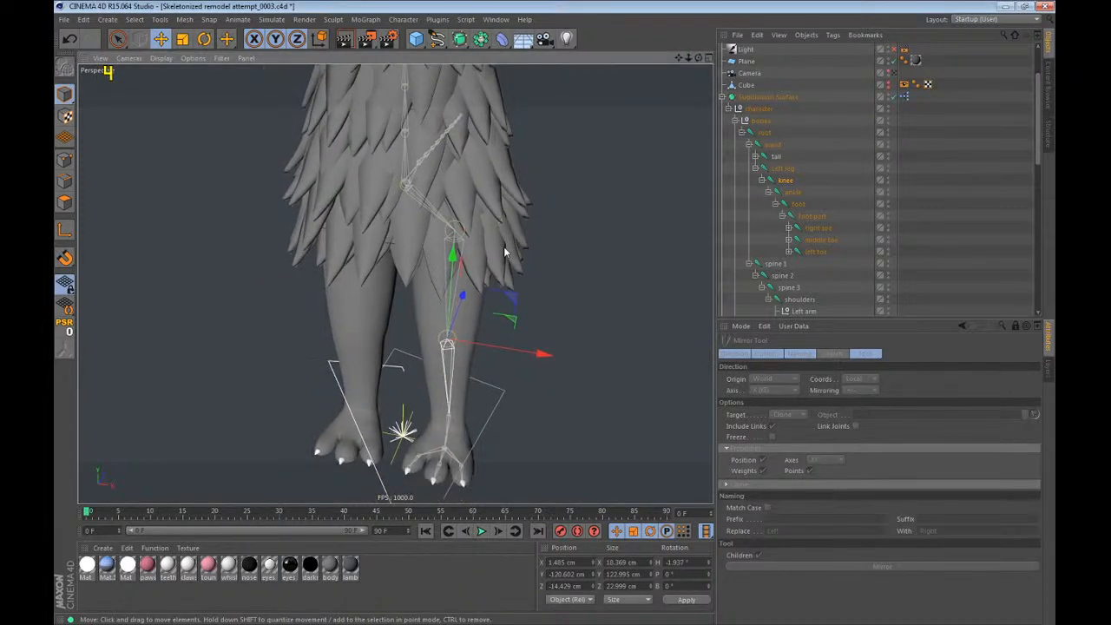
left_click(787, 170)
right_click(787, 170)
left_click(785, 172)
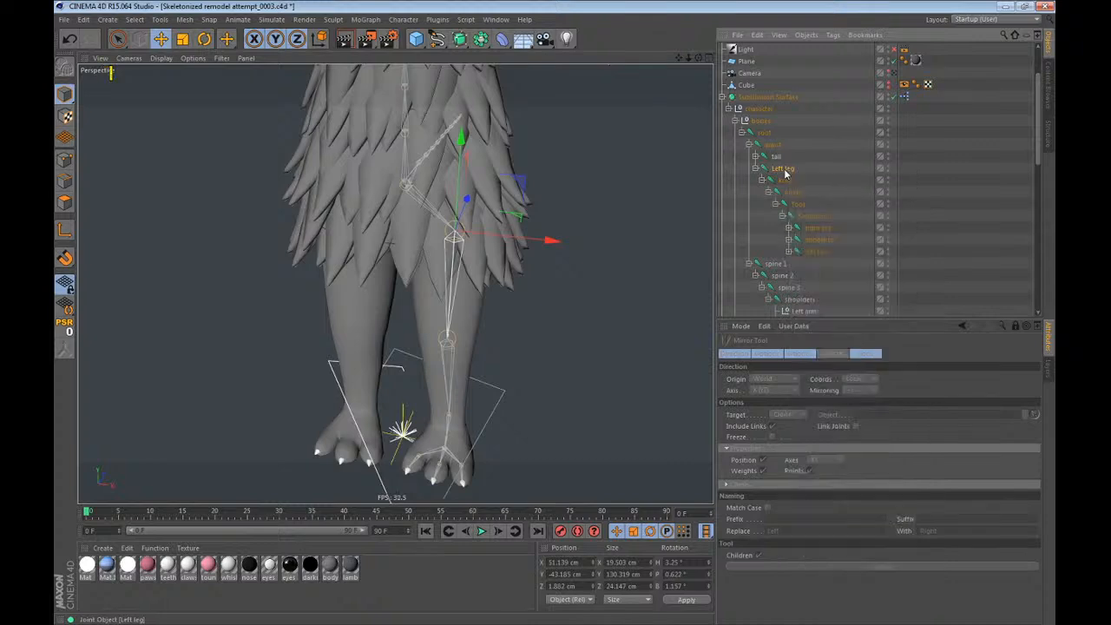
right_click(786, 171)
mouse_move(817, 205)
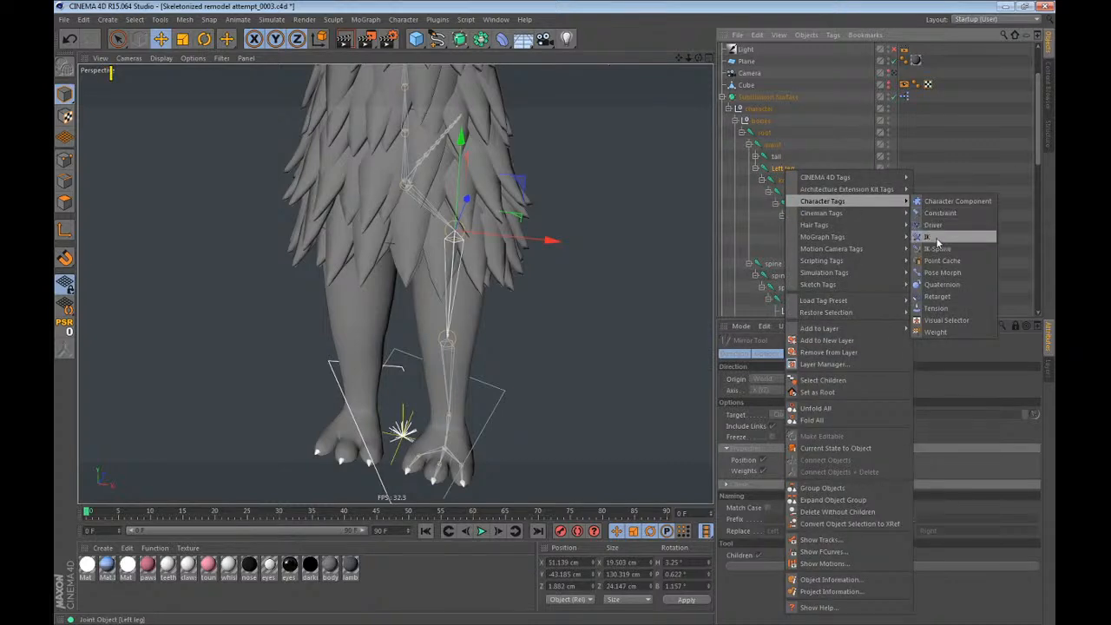
left_click(934, 238)
right_click(802, 203)
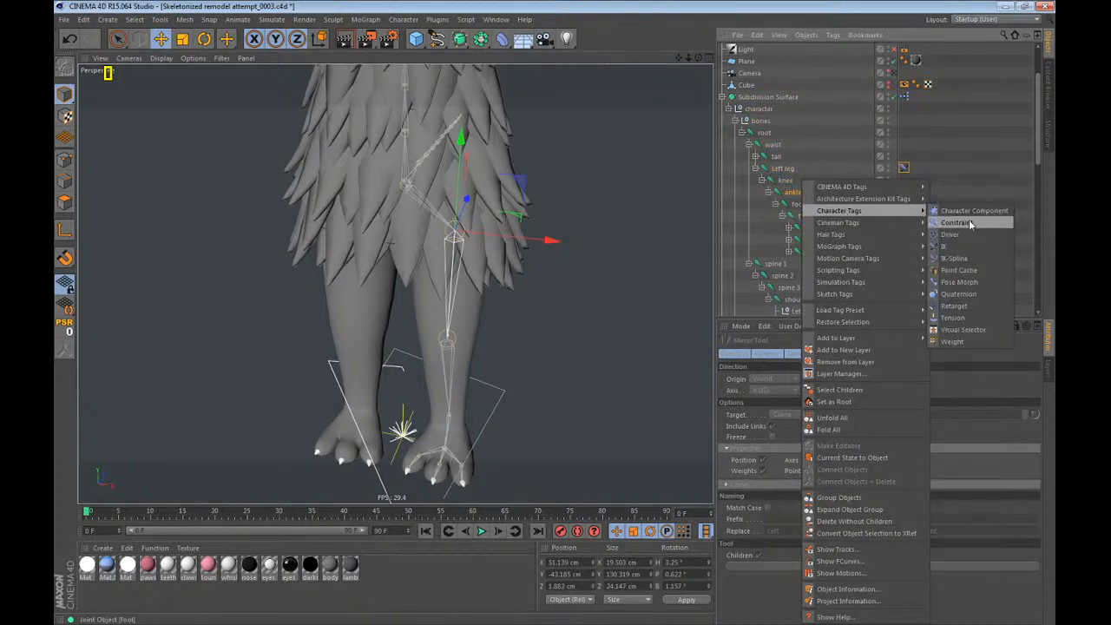
left_click(971, 225)
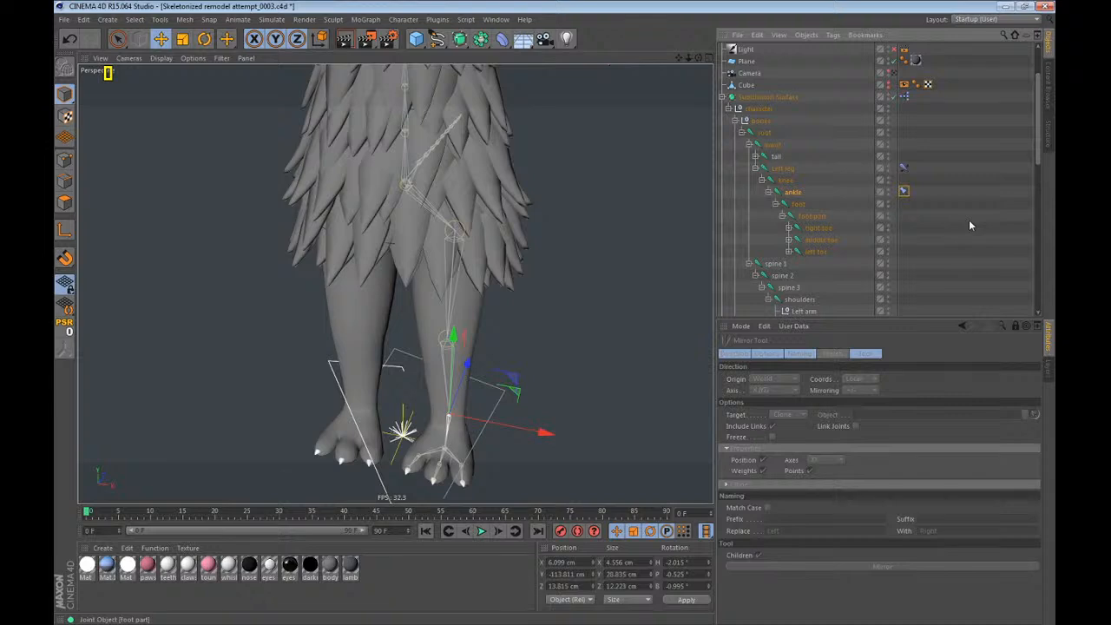
Set the ankle as the end joint of the Left leg's IK tag, and add a goal and a pole vector object.
left_click(904, 168)
left_click(1016, 329)
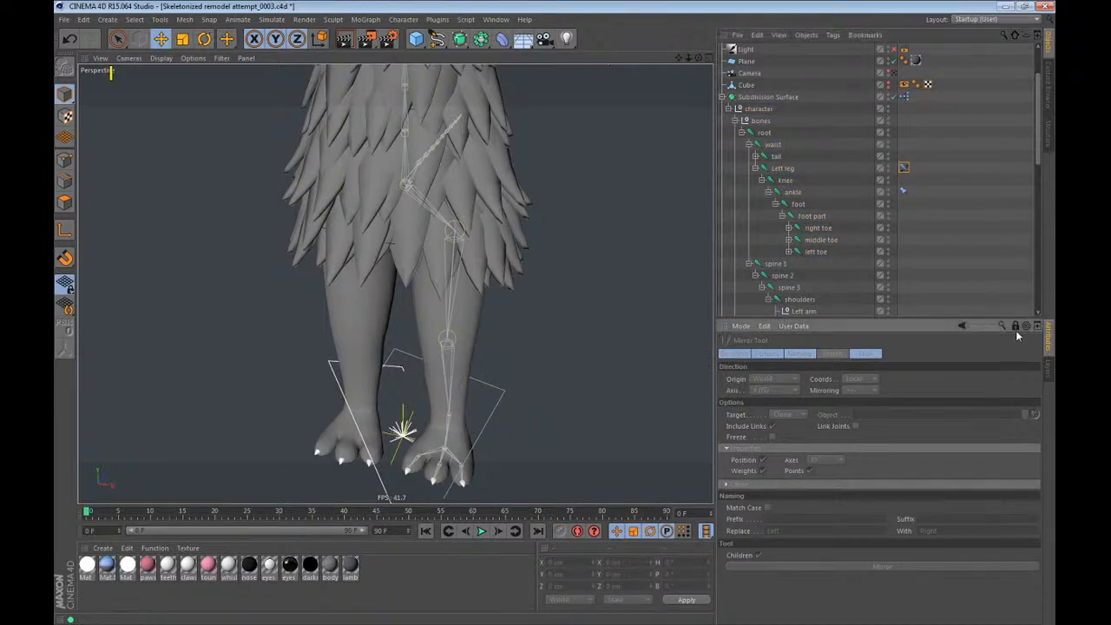
left_click(1015, 327)
left_click(904, 167)
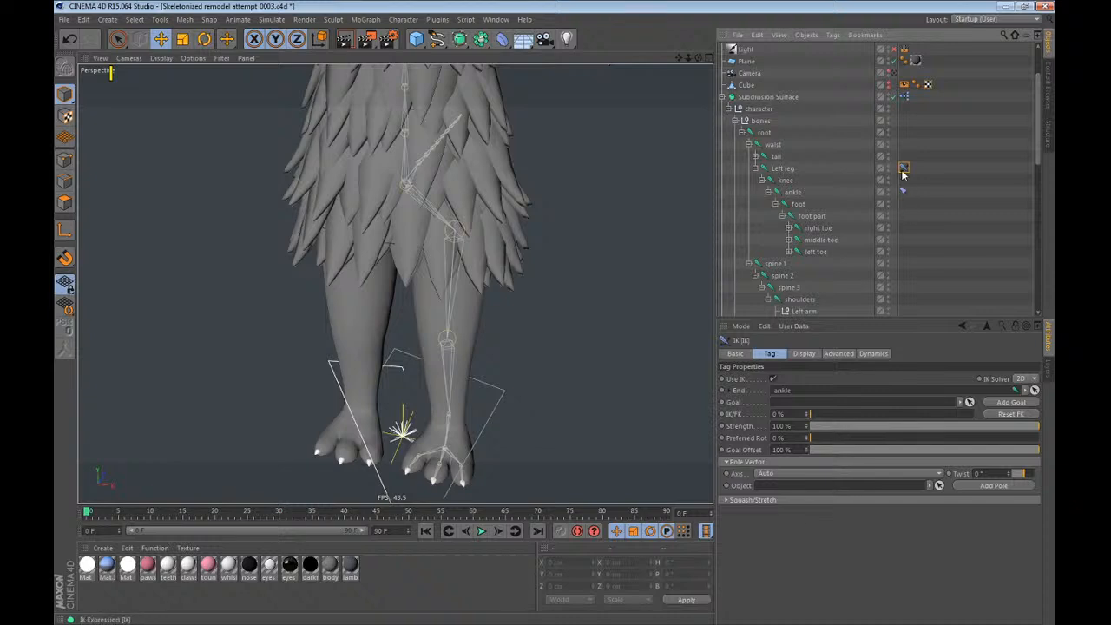
left_click(1011, 402)
left_click(993, 485)
Move the ankle goal null directly under bones and the Left leg pole null directly under the root joint.
left_click(790, 263)
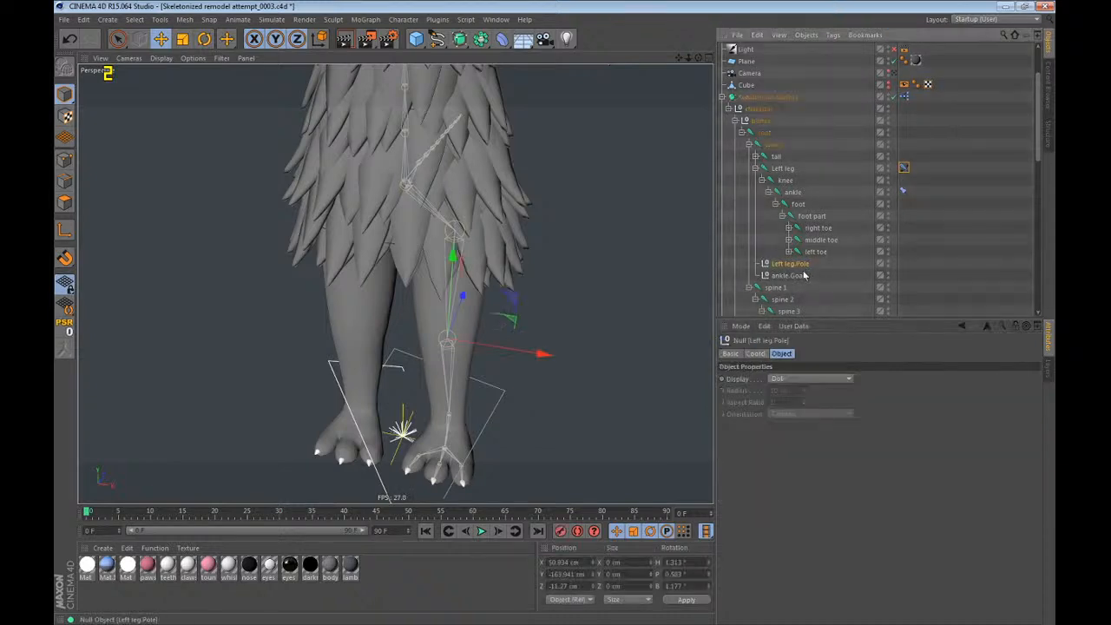
left_click(789, 275, "ctrl")
mouse_move(779, 136)
left_mouse_down()
mouse_move(781, 150)
mouse_move(779, 130)
left_mouse_up()
left_click(774, 157)
Rename the ankle goal null as Left foot and the pole null as Left leg.
double_click(780, 131)
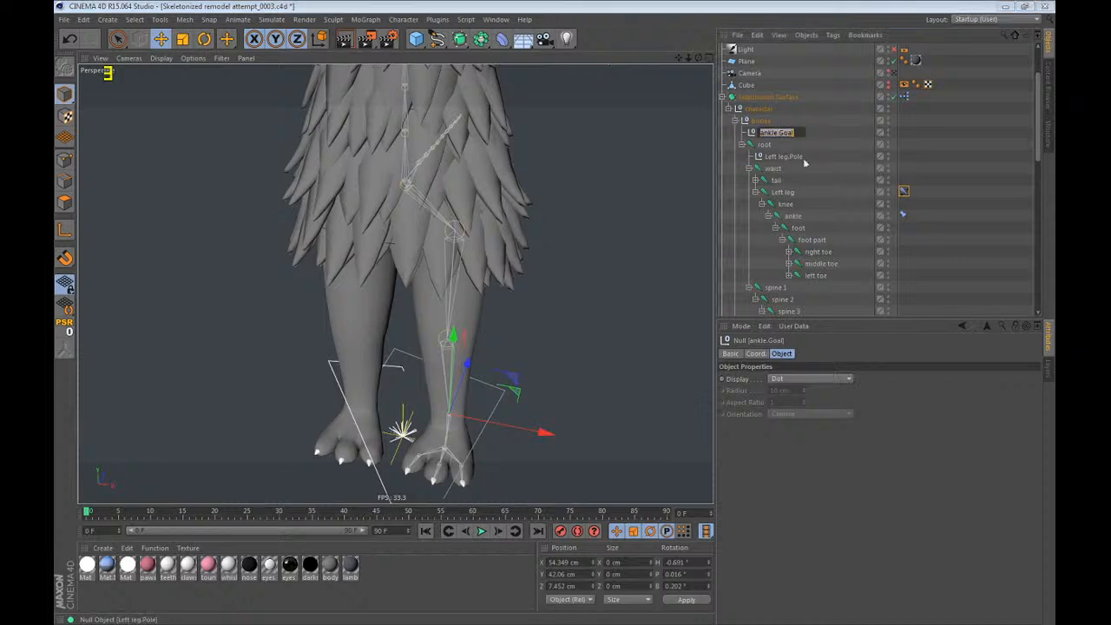
type("Left foot")
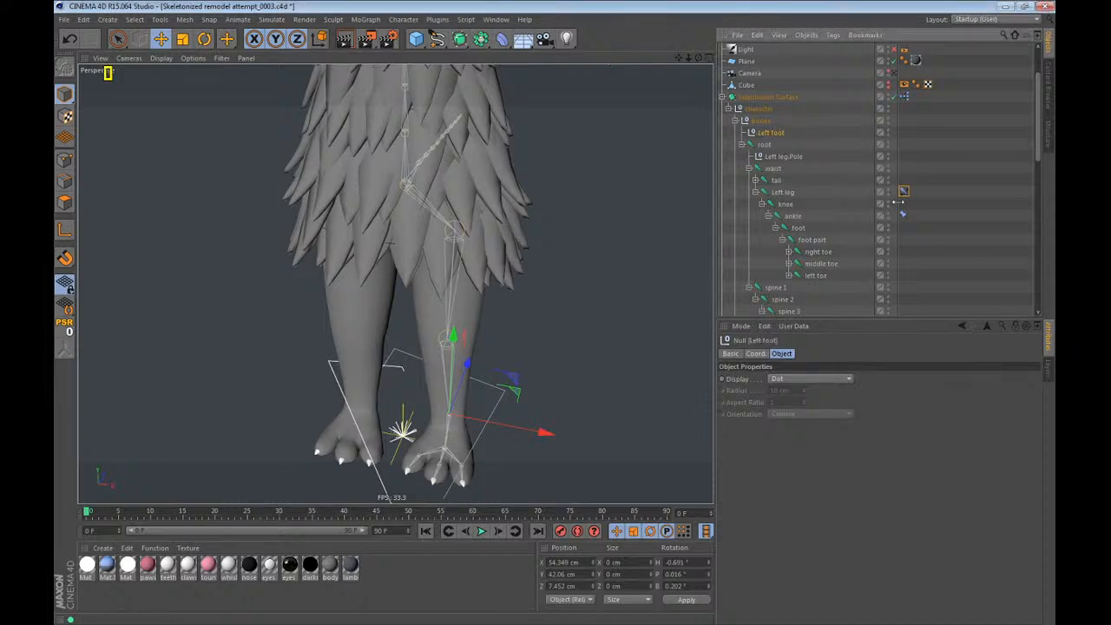
key("Return")
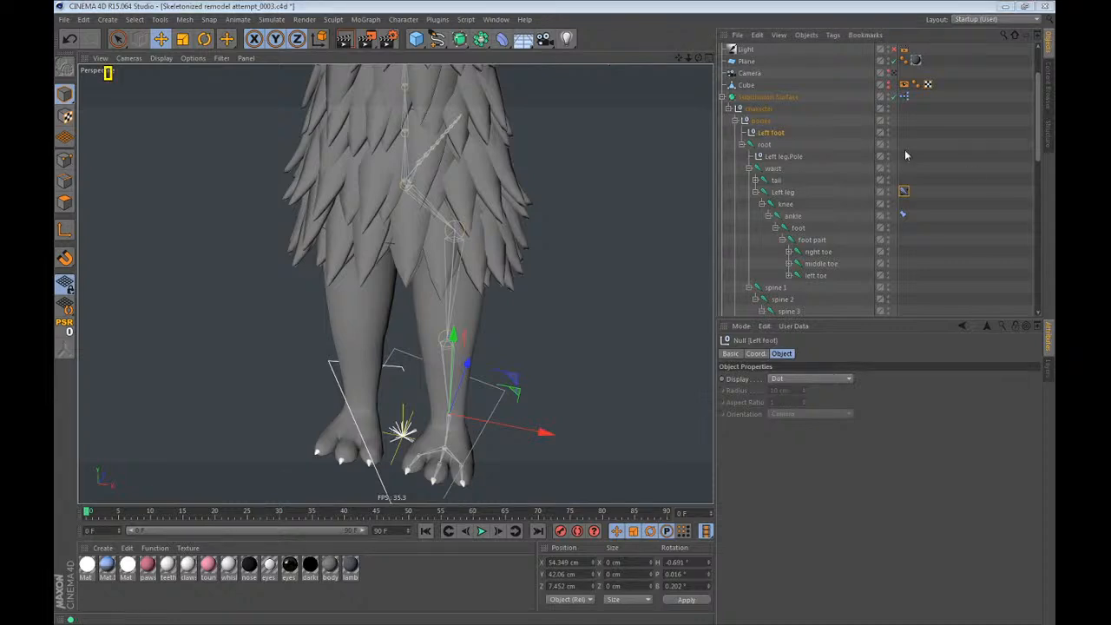
left_click_drag(432, 318, 402, 344, "alt")
double_click(784, 159)
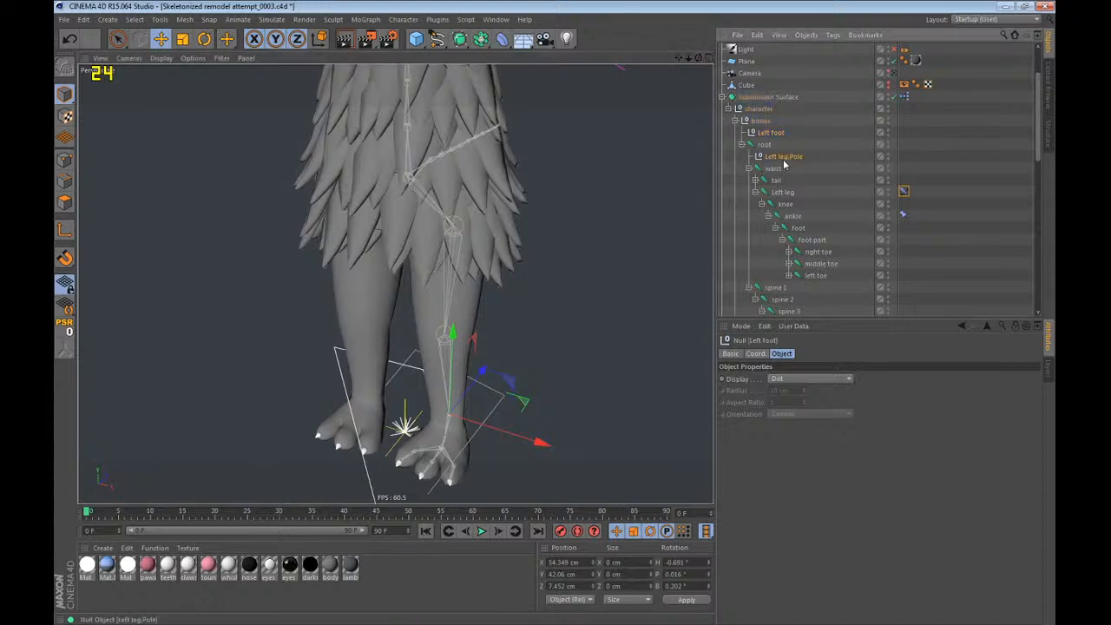
type("Left leg")
key("Return")
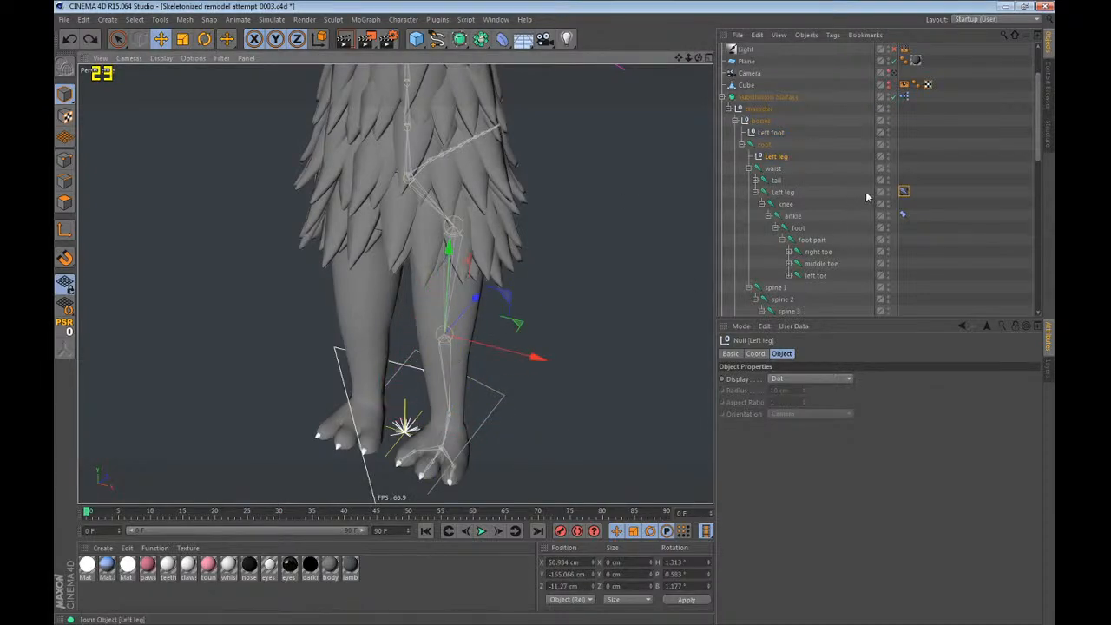
Set the ankle's constraint to a rotation-only PSR constraint with Maintain Original enabled and the Left foot null as target.
left_click(904, 214)
left_click(780, 426)
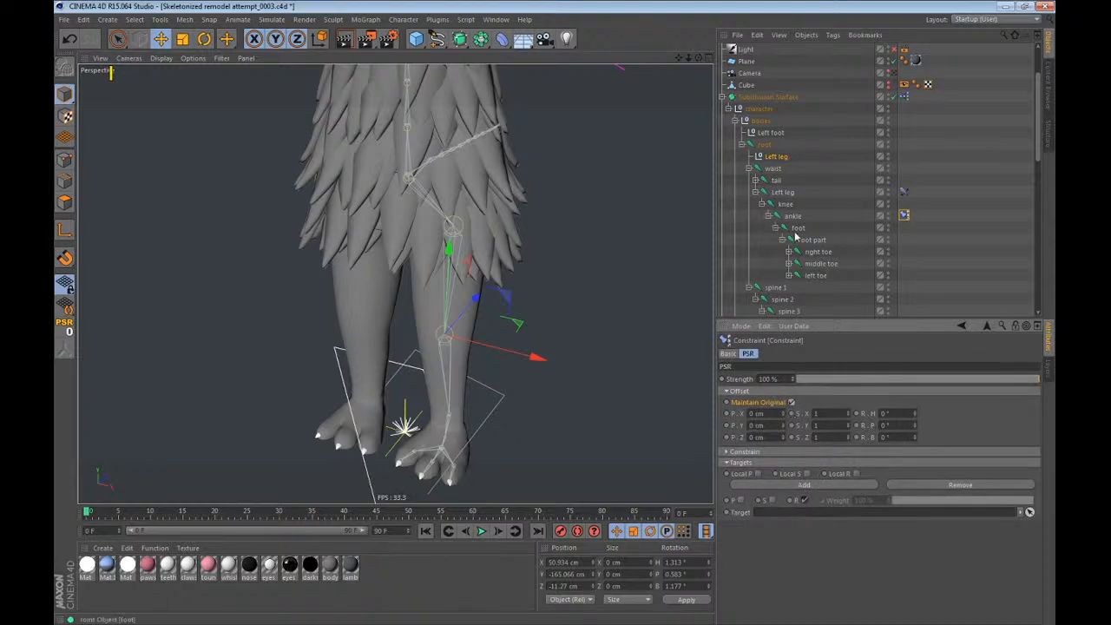
left_click_drag(771, 133, 836, 521)
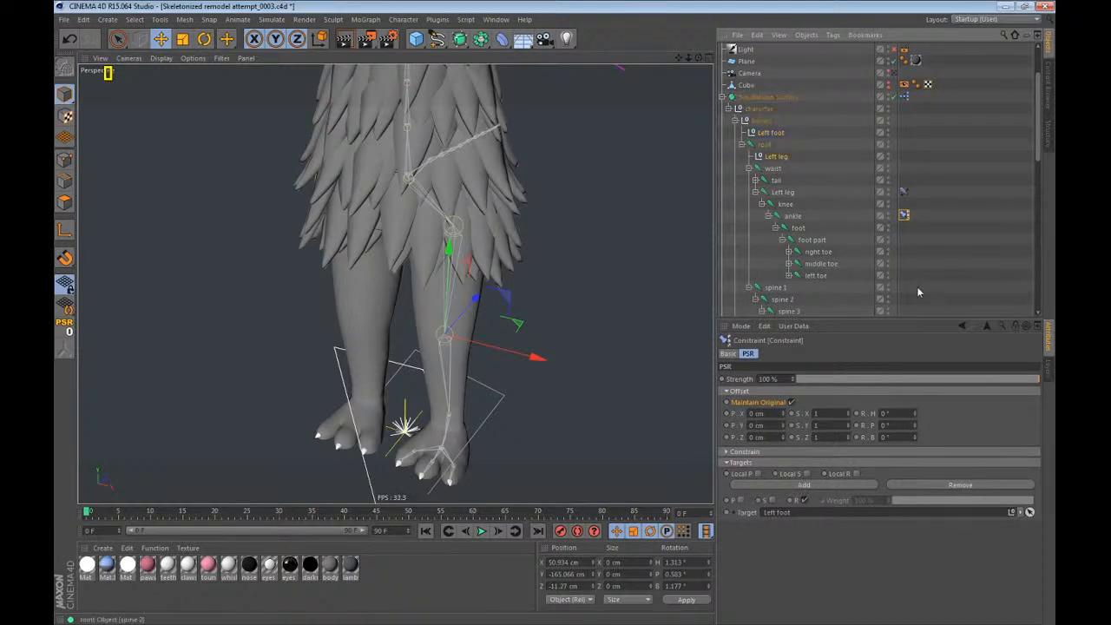
Test the leg's IK by moving the Left foot controller, and undo the move.
left_click(771, 133)
left_click_drag(554, 349, 642, 215)
key("ctrl+z")
left_click_drag(590, 324, 635, 313, "alt")
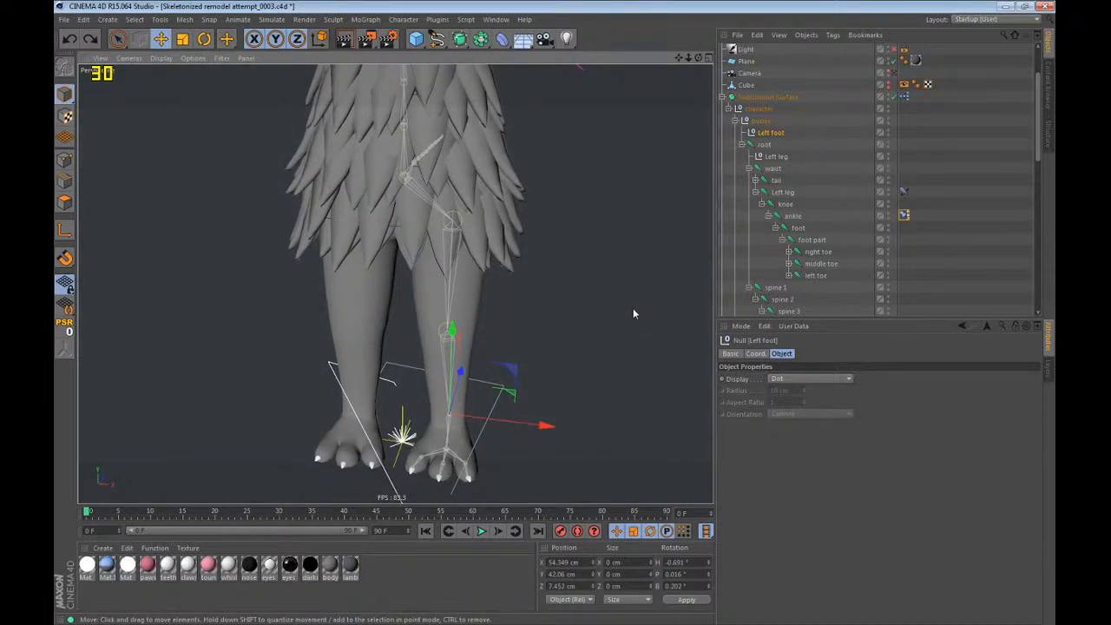
Test both moving and rotating the Left foot controller, and undo the trial changes.
left_click(928, 174)
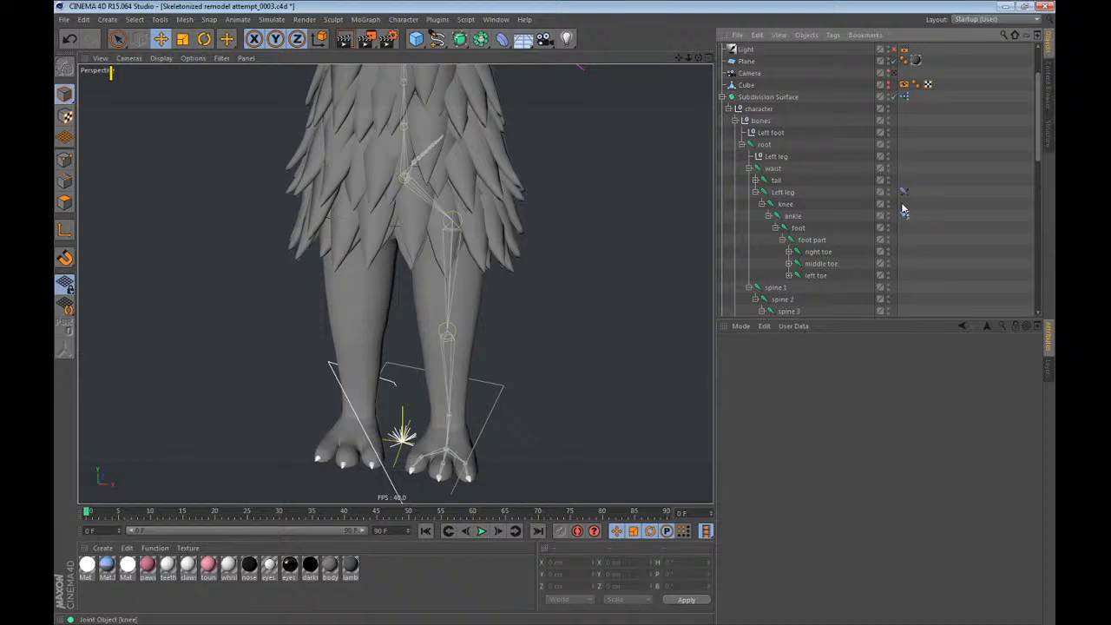
left_click(764, 122)
key("e")
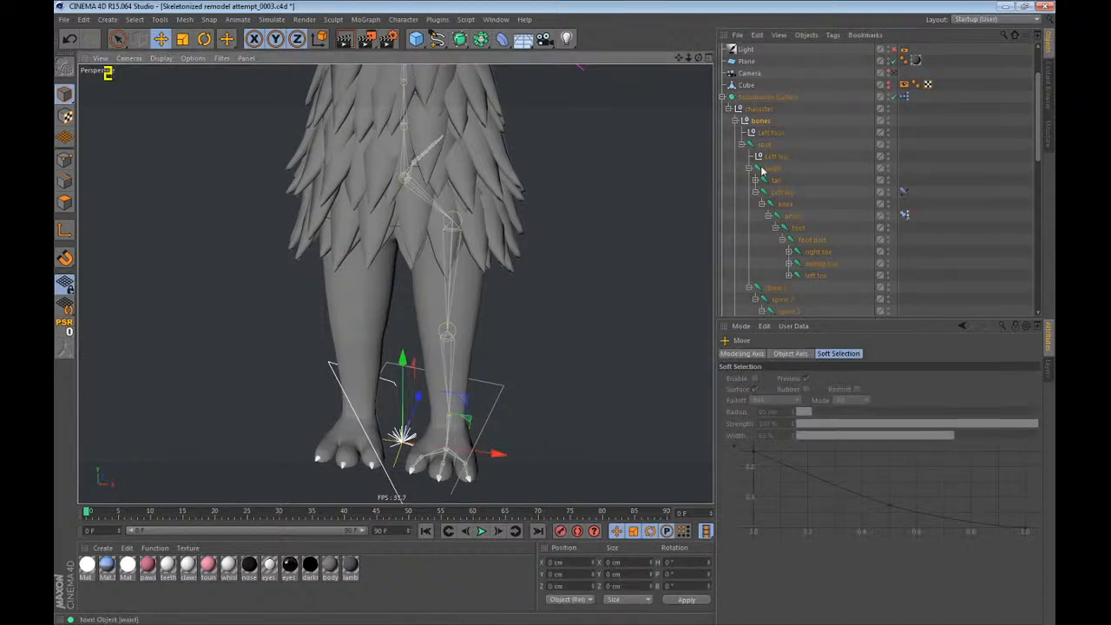
left_click(776, 132)
left_click_drag(636, 327, 668, 263)
key("r")
left_click_drag(573, 364, 442, 408)
Move the Left leg pole controller out in front of the knee, to about Z -184 cm.
left_click(776, 157)
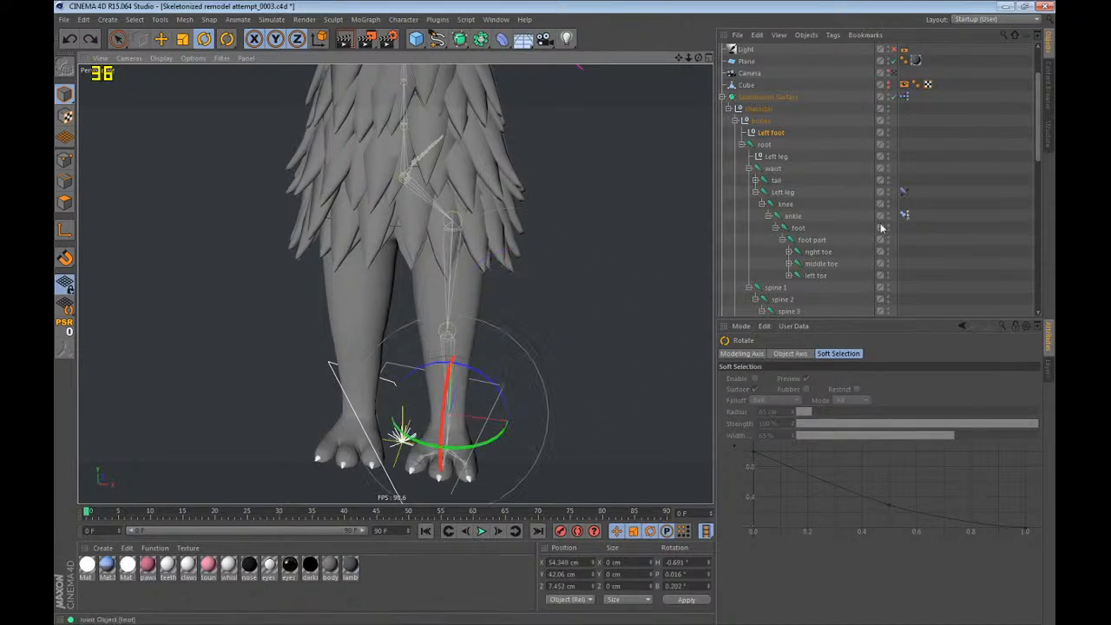
key("e")
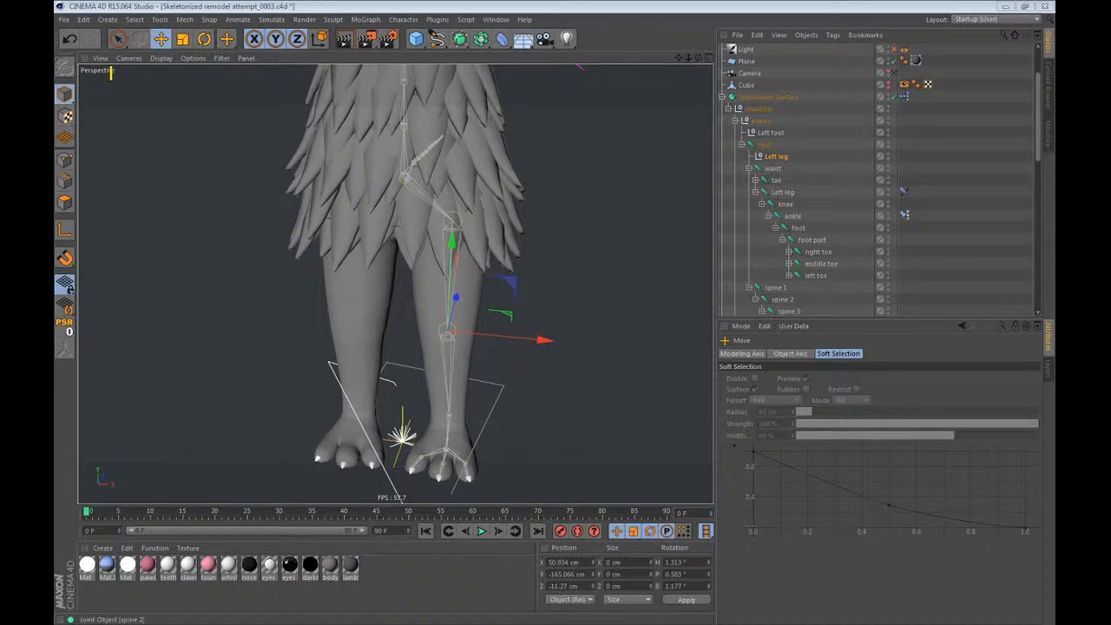
left_click(742, 5)
scroll(391, 404, "down", 8)
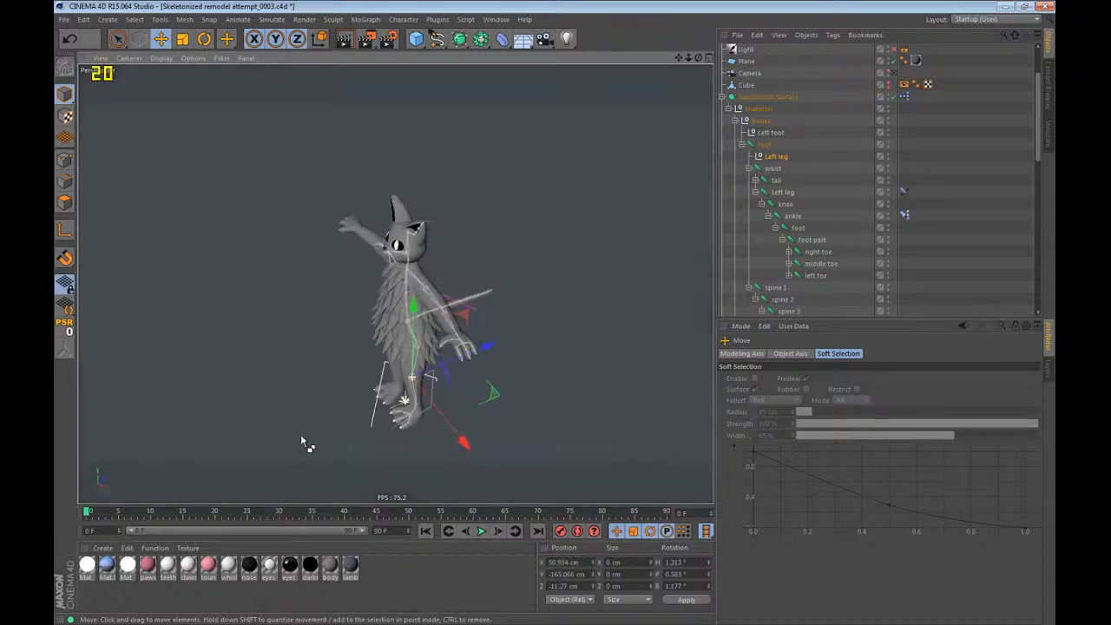
scroll(303, 442, "up", 3)
left_click_drag(422, 384, 423, 379)
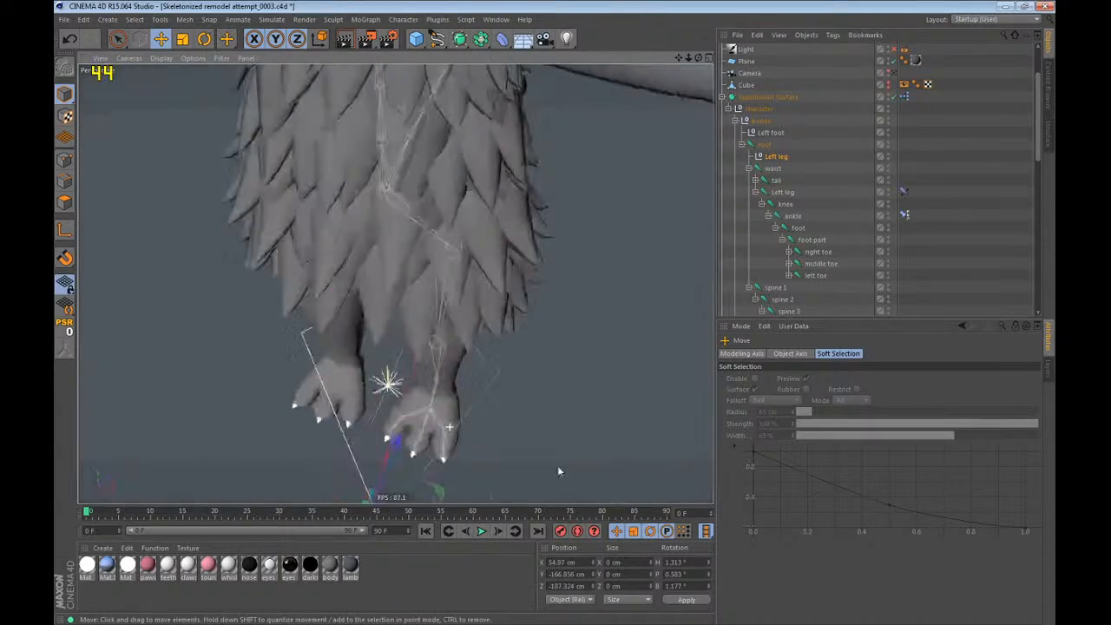
Examine the rig around the head and left leg, checking the Left leg joint, the waist joint and the Left leg pole controller.
left_click_drag(558, 465, 567, 415, "alt")
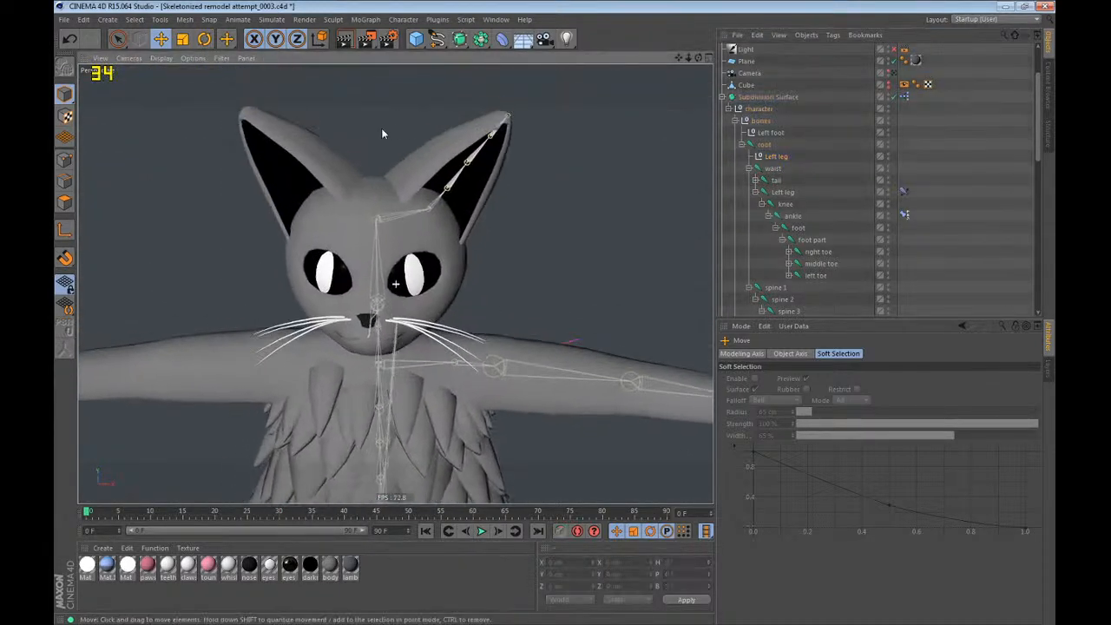
scroll(381, 182, "up", 8)
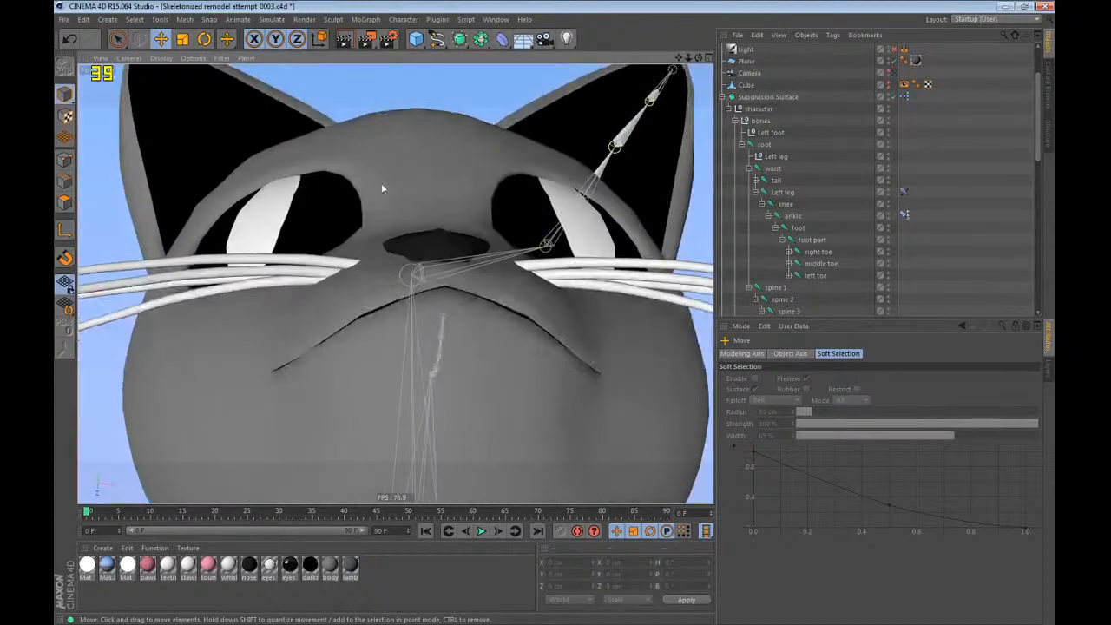
left_click_drag(382, 185, 417, 238, "alt")
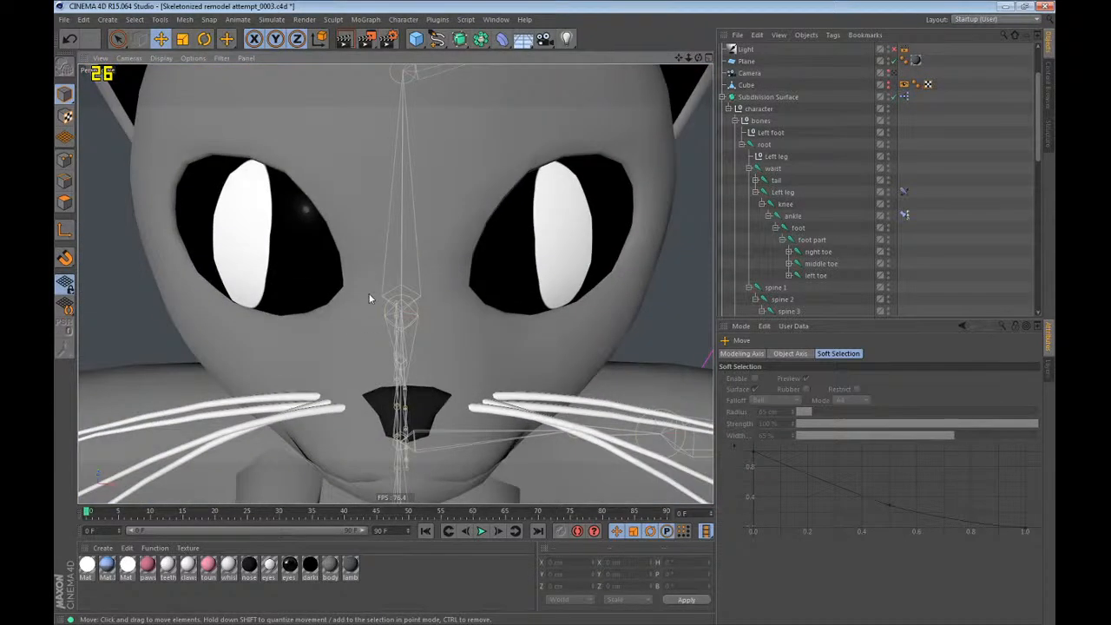
scroll(381, 213, "up", 3)
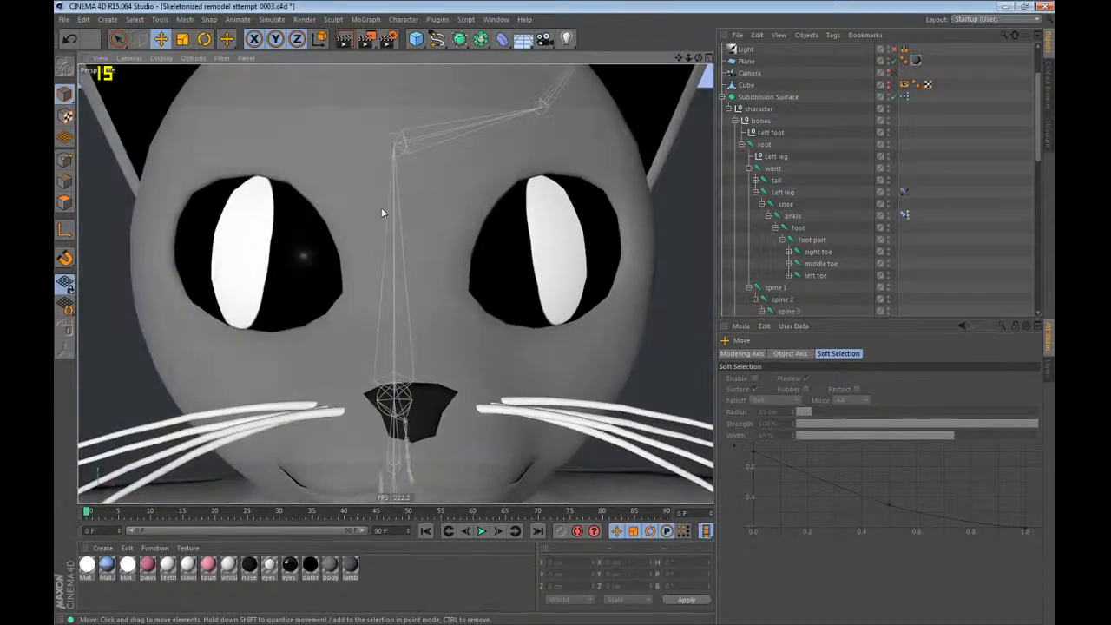
scroll(377, 212, "down", 8)
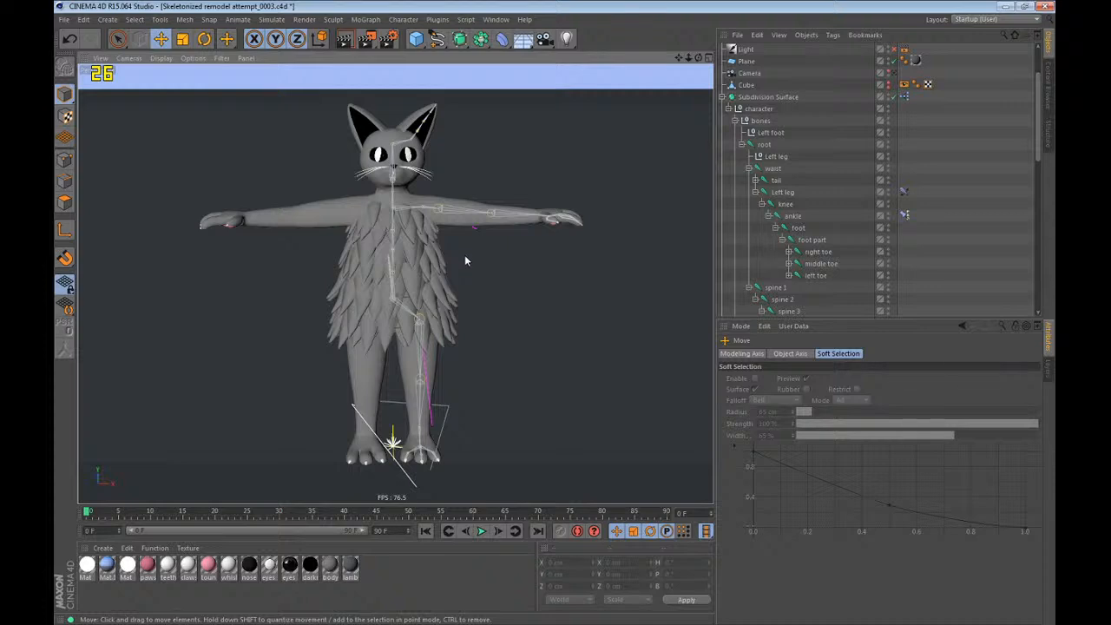
scroll(415, 452, "up", 3)
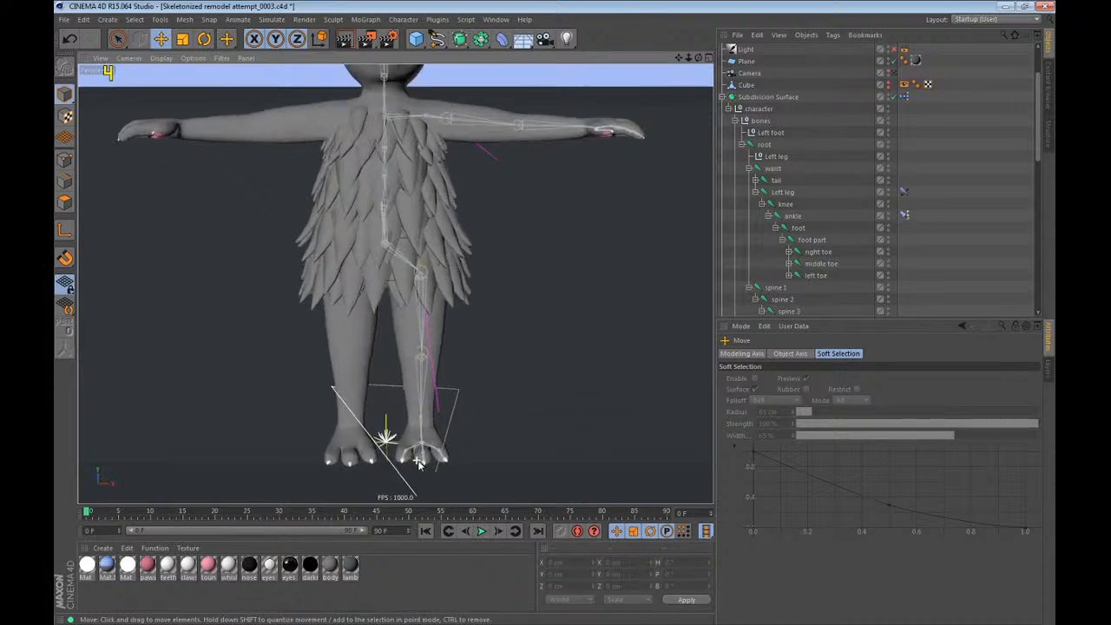
left_click(781, 193)
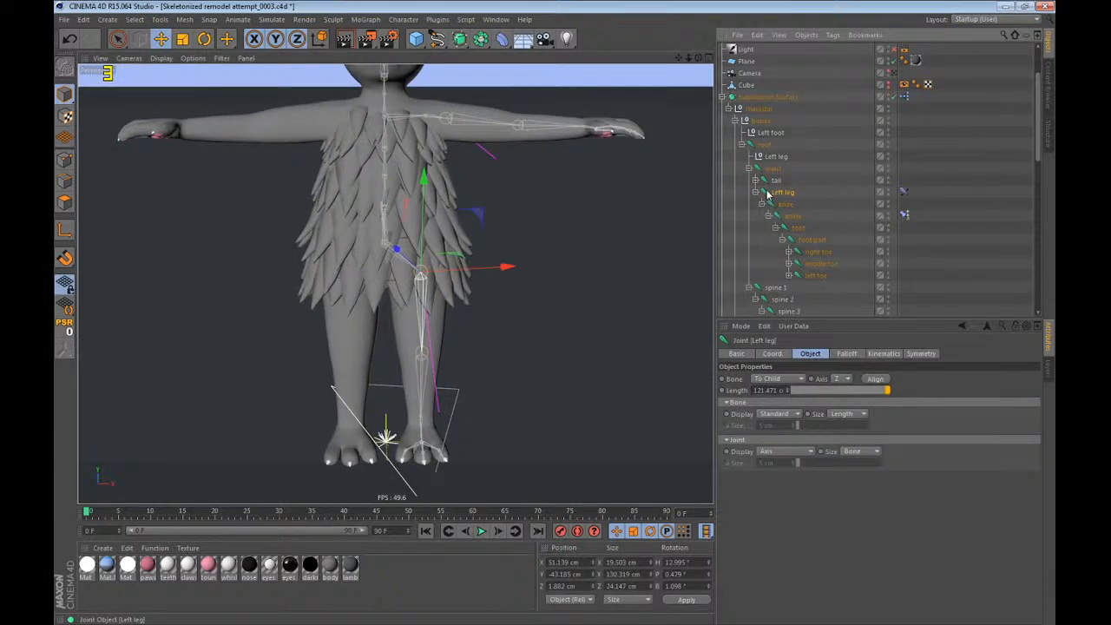
left_click_drag(516, 334, 235, 434)
key("ctrl+z")
left_click(818, 196)
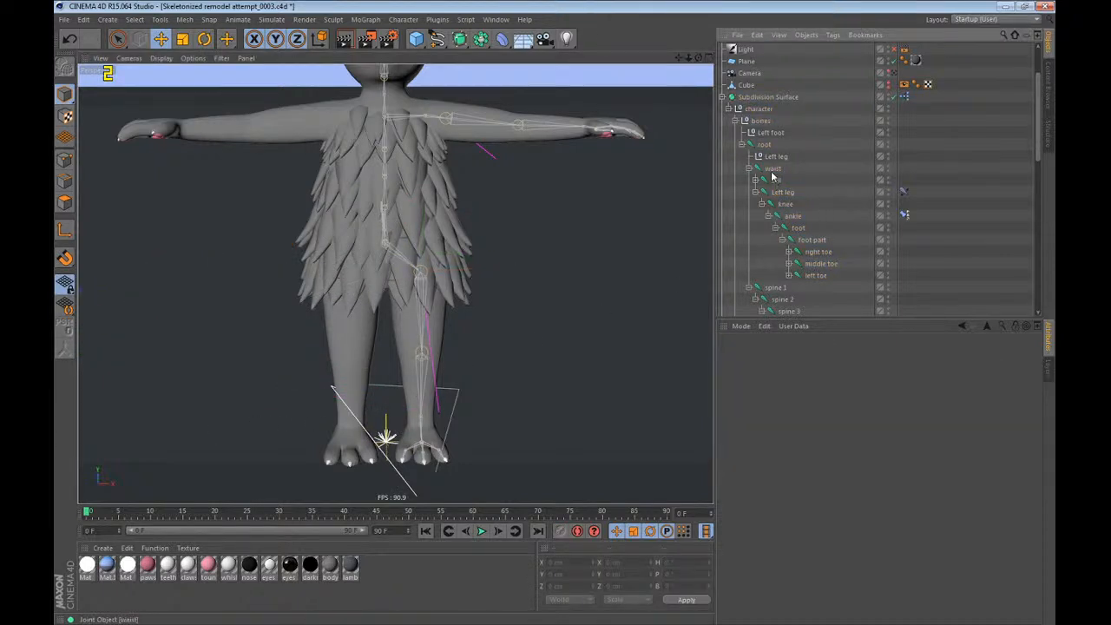
left_click(772, 171)
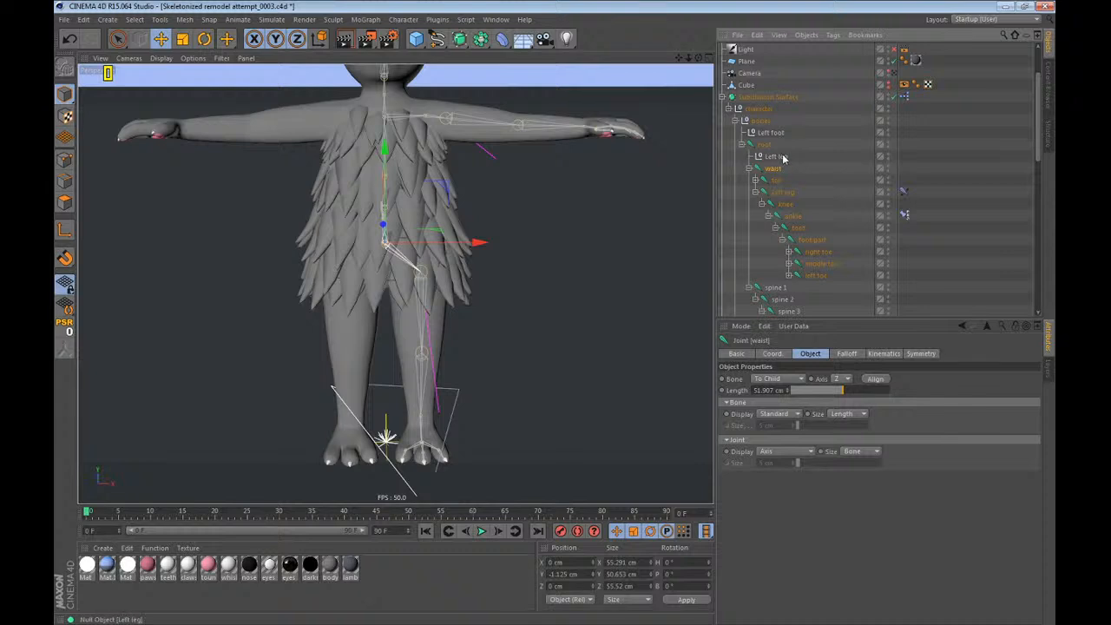
left_click(776, 156)
left_click_drag(486, 260, 443, 256, "alt")
right_click_drag(443, 257, 352, 295, "alt")
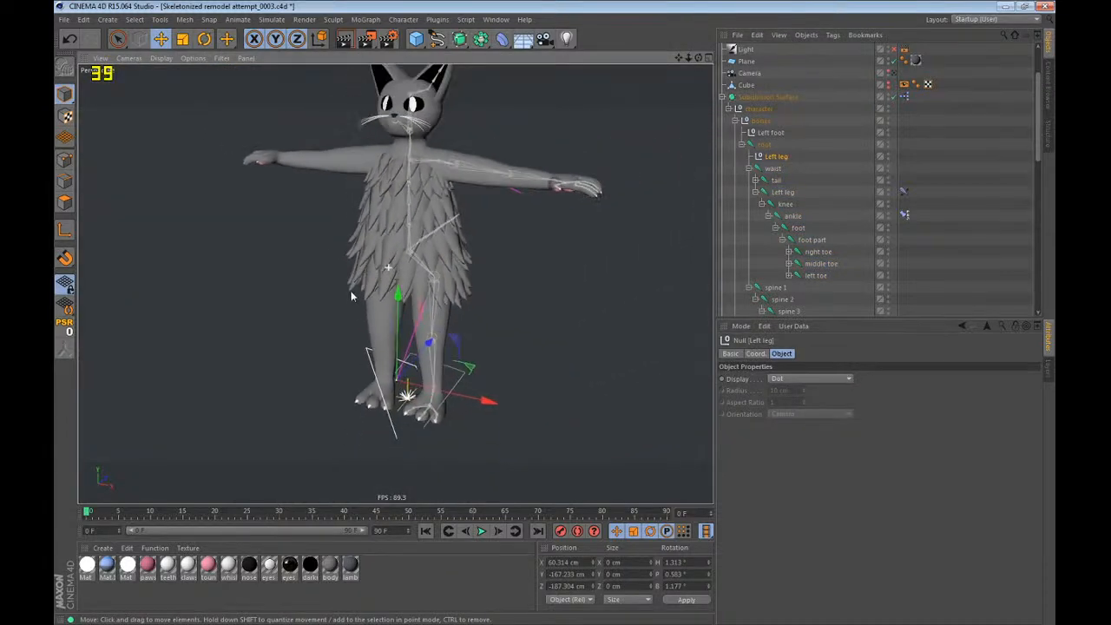
left_click(806, 162)
Mirror the Left leg joint chain to the right side with the Mirror Tool, across X (YZ) from the World origin, replacing Left with Right.
left_click(781, 192)
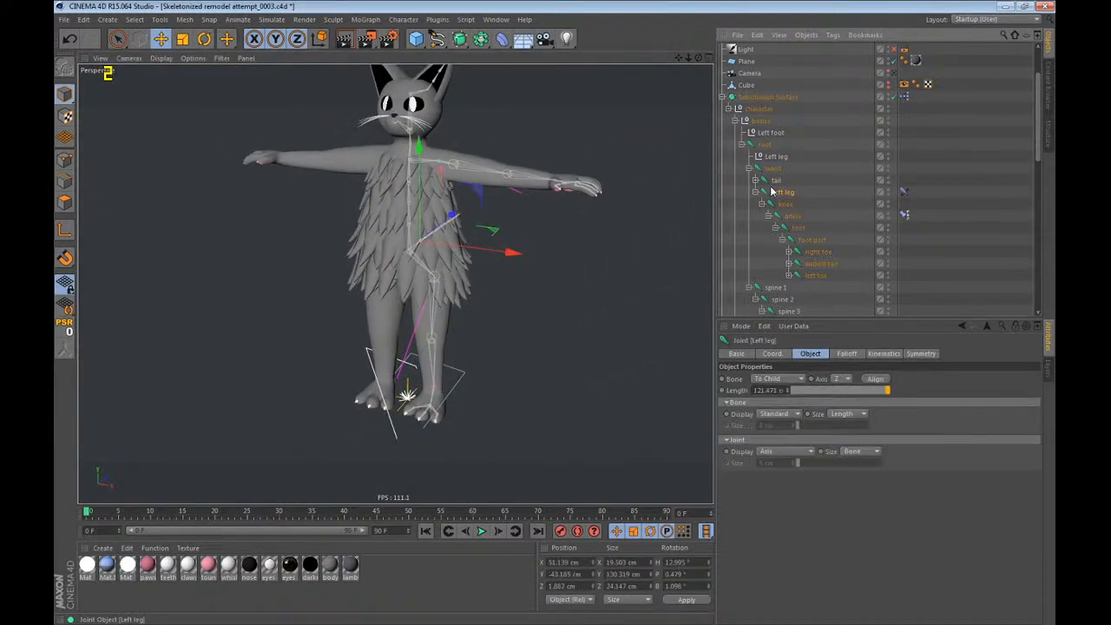
left_click(402, 19)
left_click(418, 153)
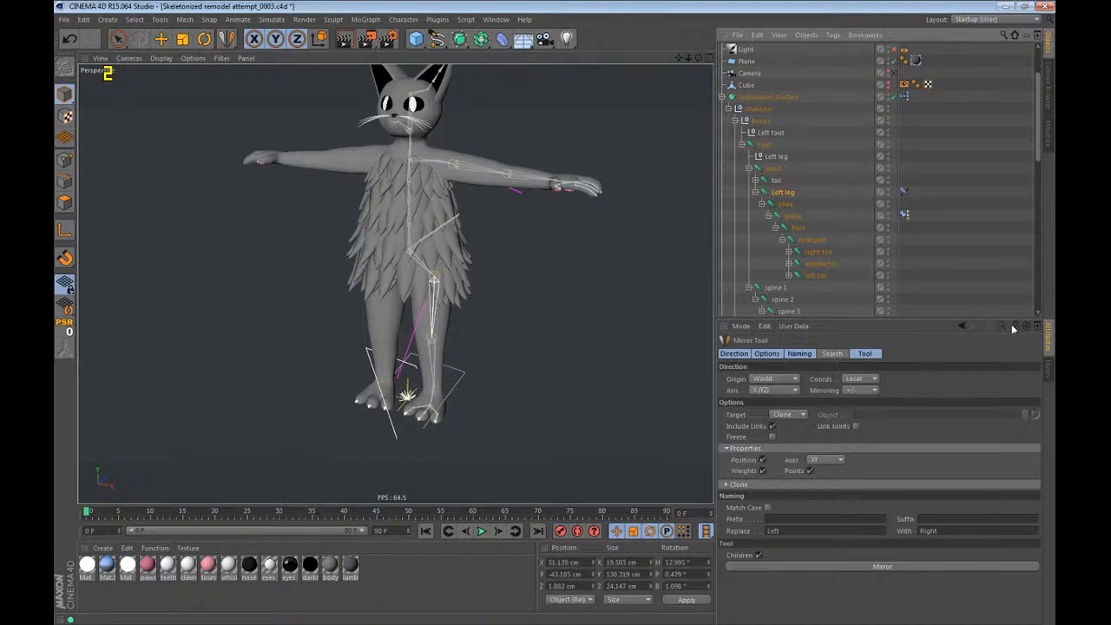
left_click_drag(446, 301, 528, 256, "alt")
left_click(784, 569)
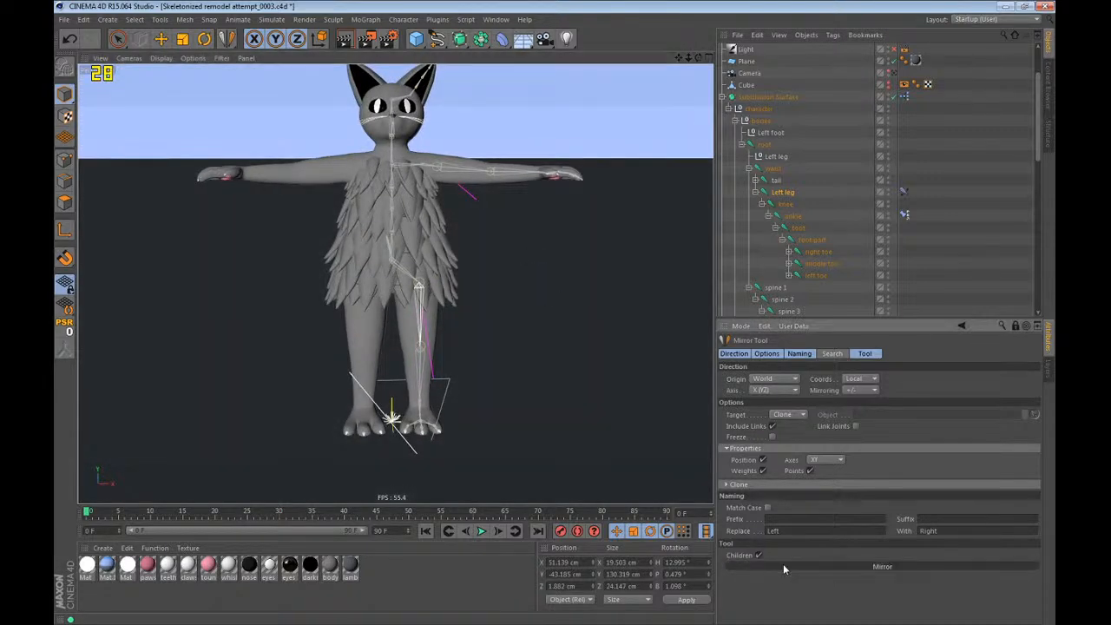
Mirror the Left shoulder joint chain with its arm controllers to the right side, replacing Left with Right in the names.
scroll(833, 223, "down", 3)
scroll(834, 222, "down", 3)
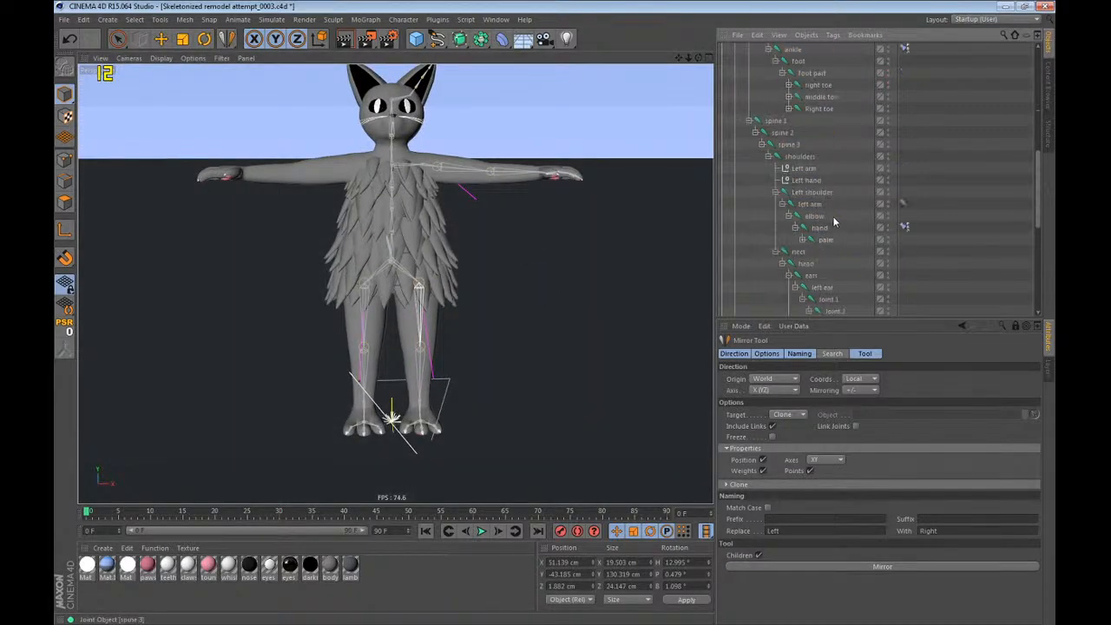
left_click(817, 193)
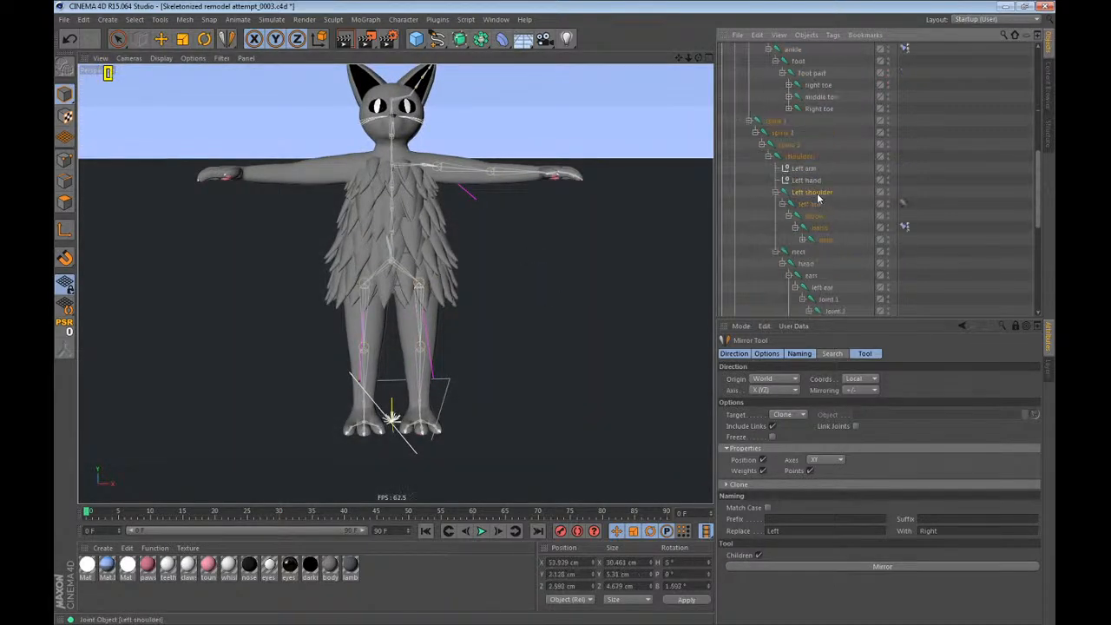
left_click(832, 565)
Inspect the mirrored right arm joints, test the arm's IK by moving the Right hand null, and undo the move.
left_click_drag(426, 170, 408, 218, "alt")
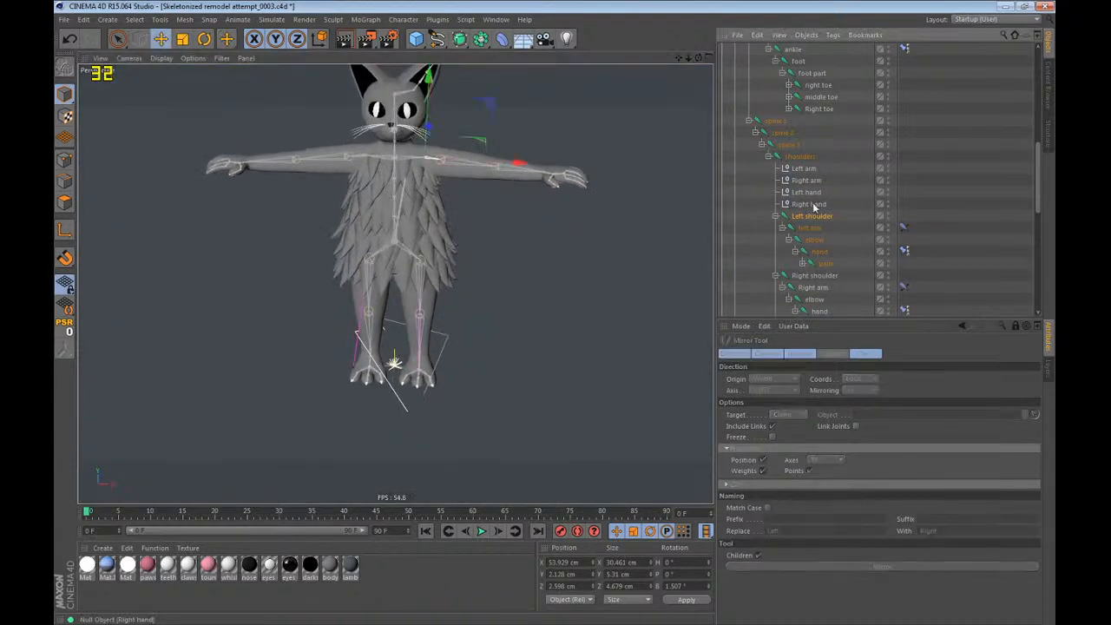
left_click(815, 276)
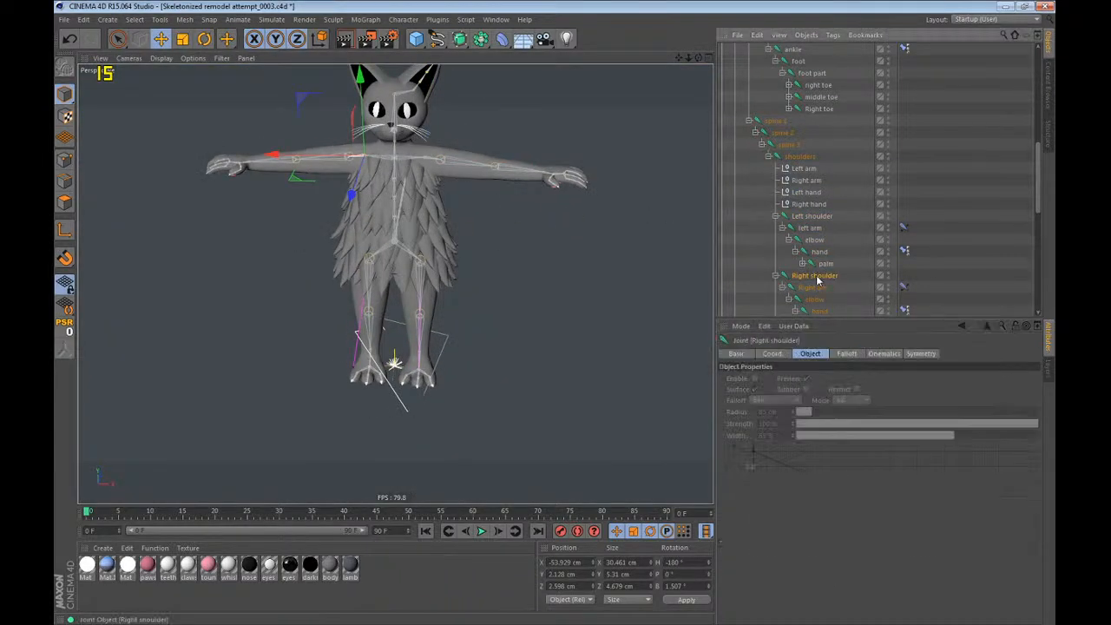
left_click_drag(397, 198, 476, 213, "alt")
right_click_drag(235, 190, 442, 146, "alt")
left_click_drag(414, 169, 474, 261, "alt")
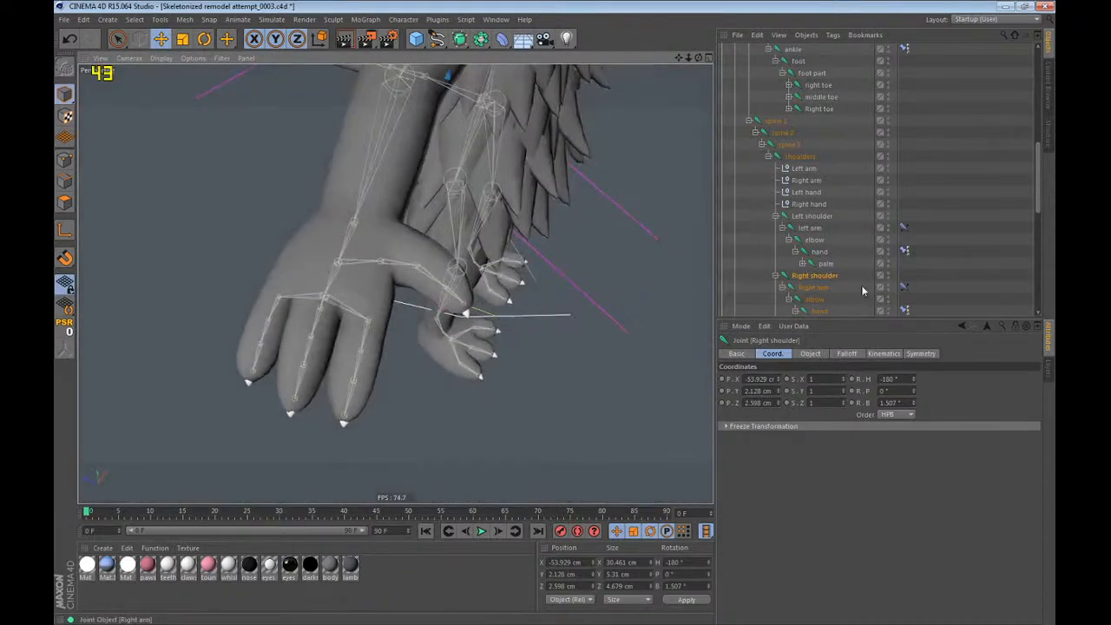
left_click(809, 204)
left_click_drag(376, 212, 243, 110, "alt")
right_click_drag(215, 267, 172, 243, "alt")
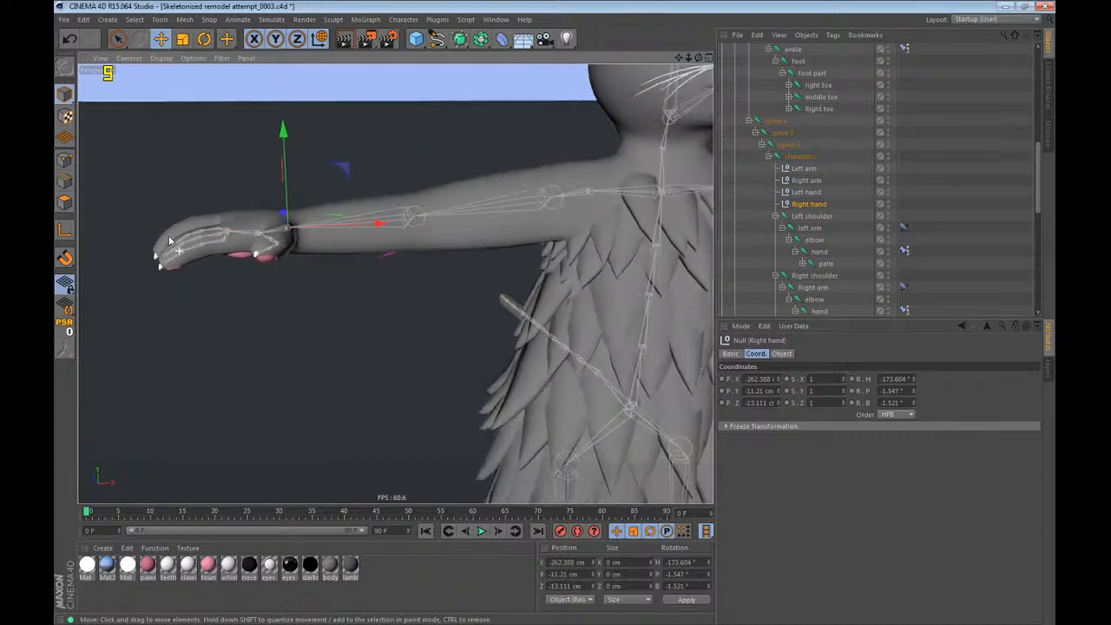
key("w")
left_click_drag(165, 241, 349, 236, "alt")
scroll(452, 226, "down", 2)
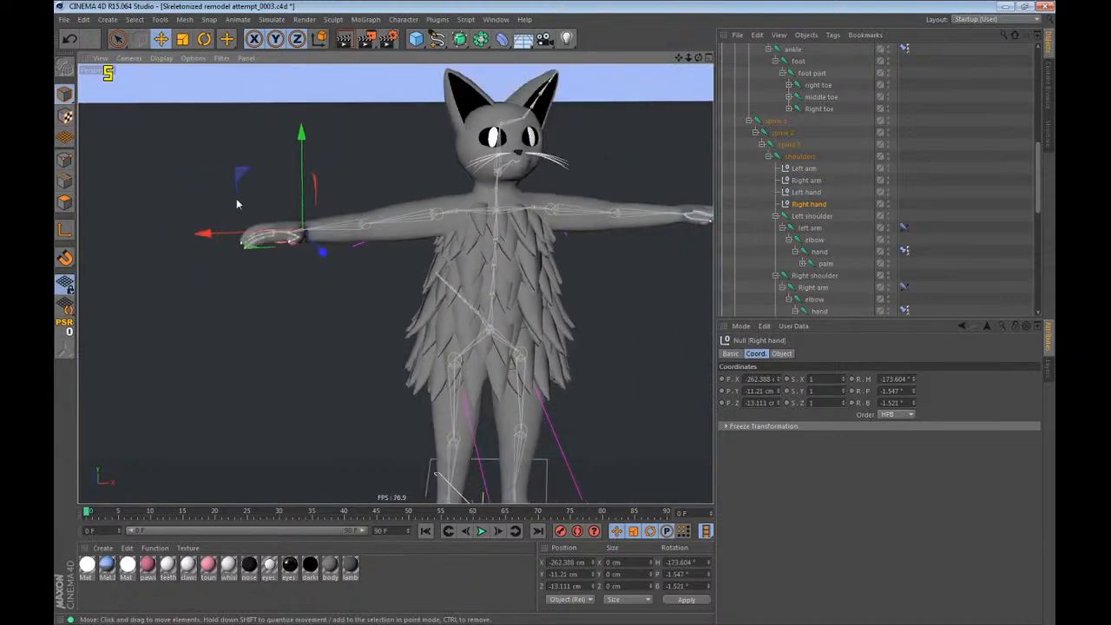
left_click_drag(238, 174, 261, 218)
key("ctrl+z")
Rename the three joints below the left ear joint, Joint.1 to Joint.3, as "ear bone".
middle_click_drag(511, 231, 410, 294, "alt")
scroll(409, 295, "down", 4)
left_click_drag(409, 295, 408, 334, "alt")
scroll(409, 334, "up", 4)
scroll(830, 196, "down", 10)
scroll(829, 111, "up", 5)
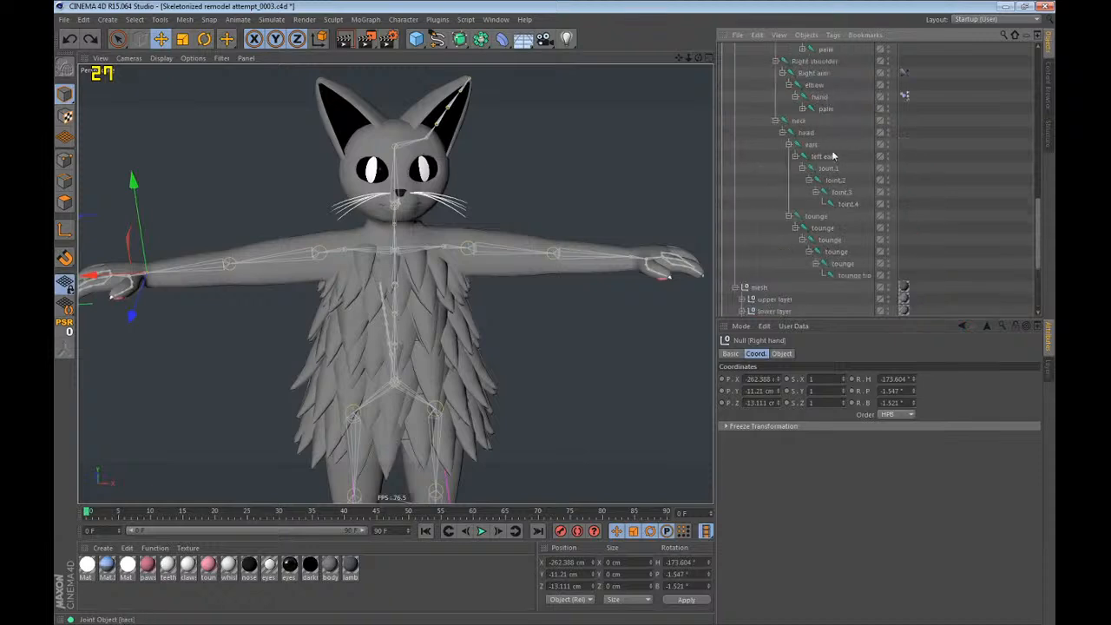
left_click(829, 168)
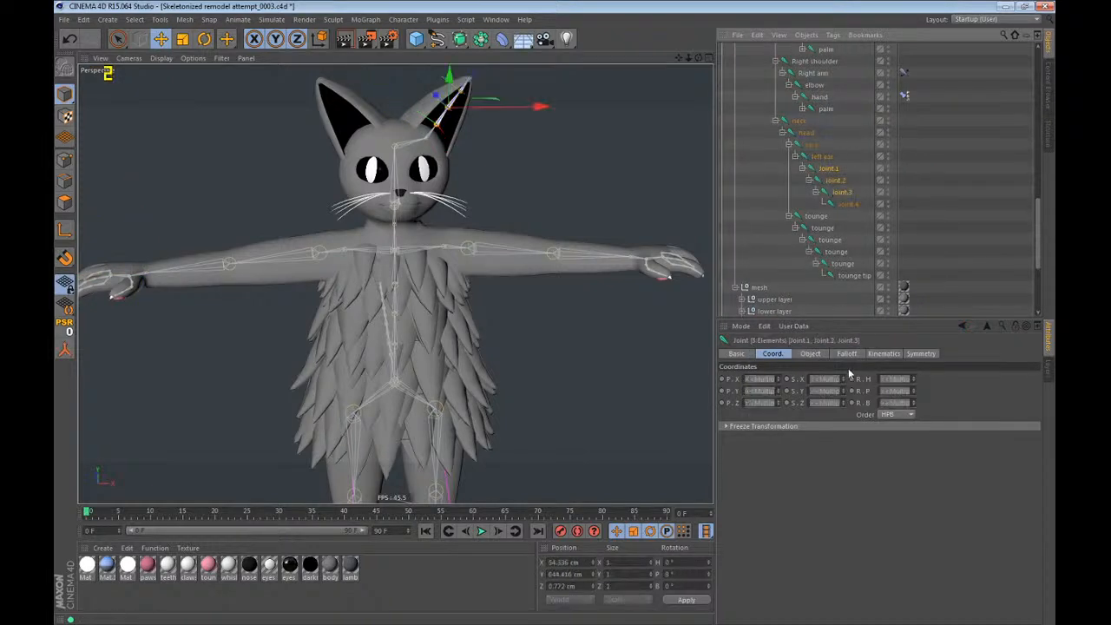
left_click(835, 192, "shift")
type("ear bone")
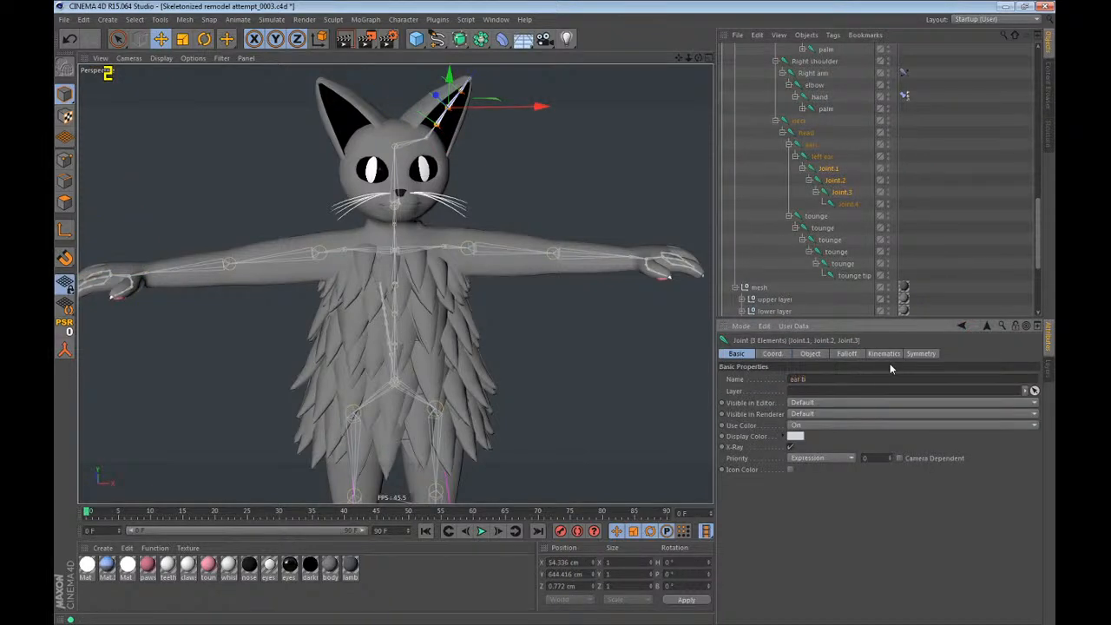
key("Return")
Rename the last joint of the left ear chain, Joint.4, as "ear tip".
left_click(848, 204)
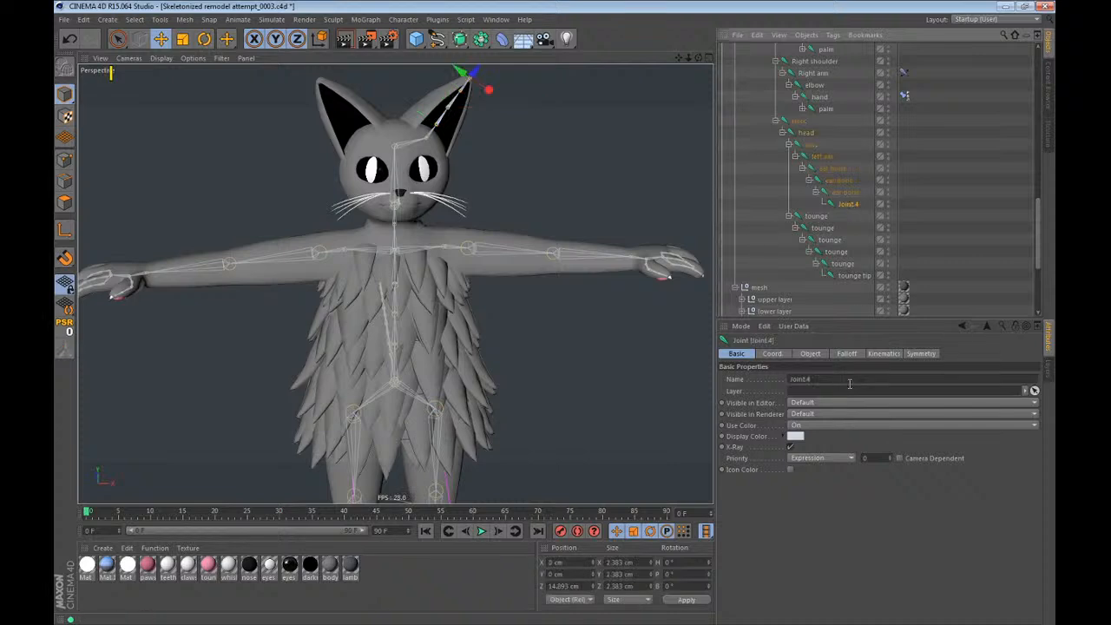
left_click(848, 379)
type("ear tip")
key("Return")
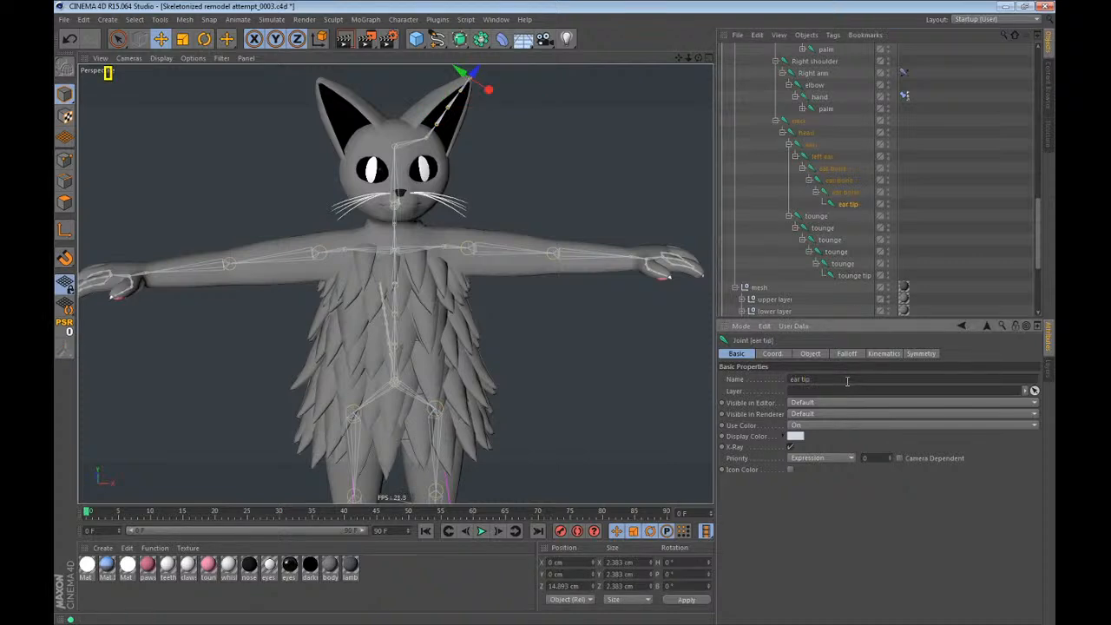
left_click(826, 184)
Mirror the left ear joint chain to the right side of the head, replacing Left with Right in the name.
left_click_drag(343, 178, 386, 290, "alt")
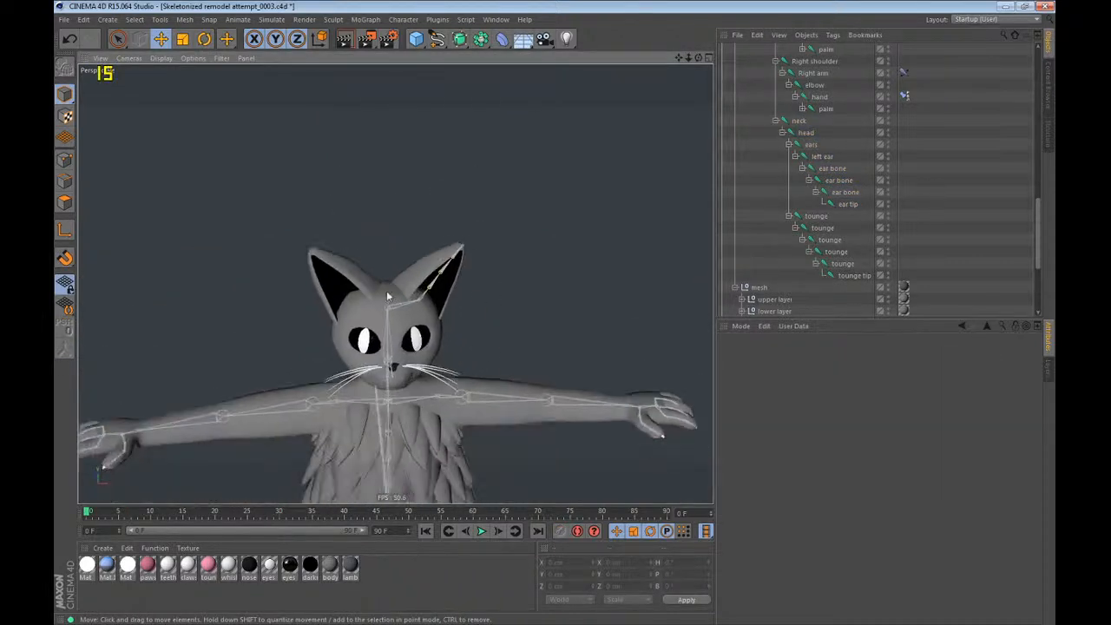
right_click_drag(386, 290, 423, 271, "alt")
left_click_drag(423, 271, 430, 246, "alt")
left_click(823, 156)
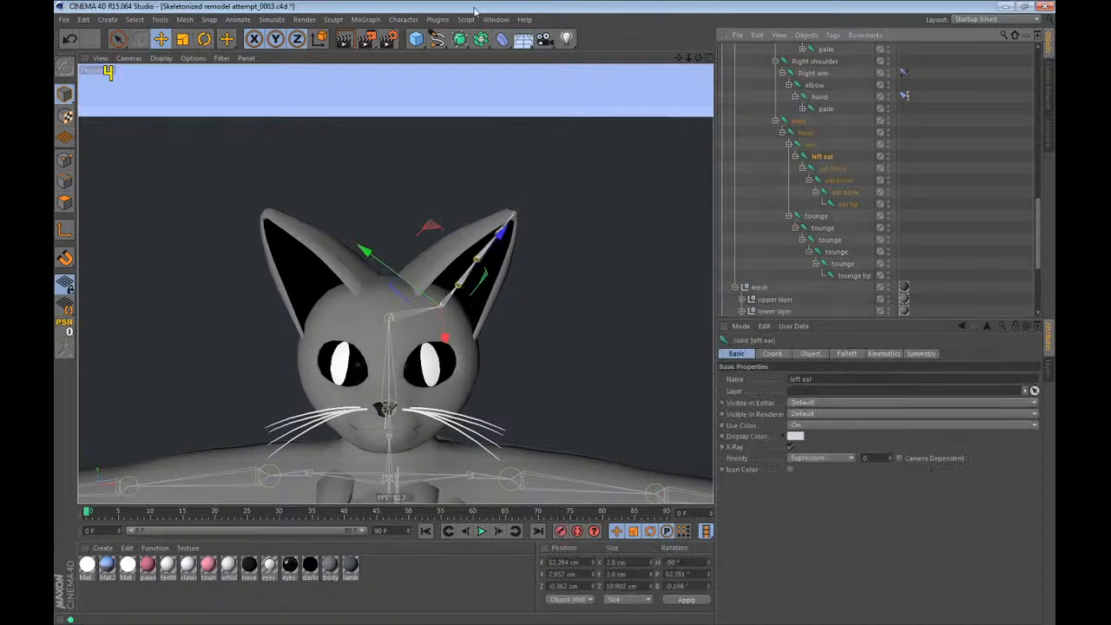
key("F4")
left_click(403, 19)
left_click(421, 148)
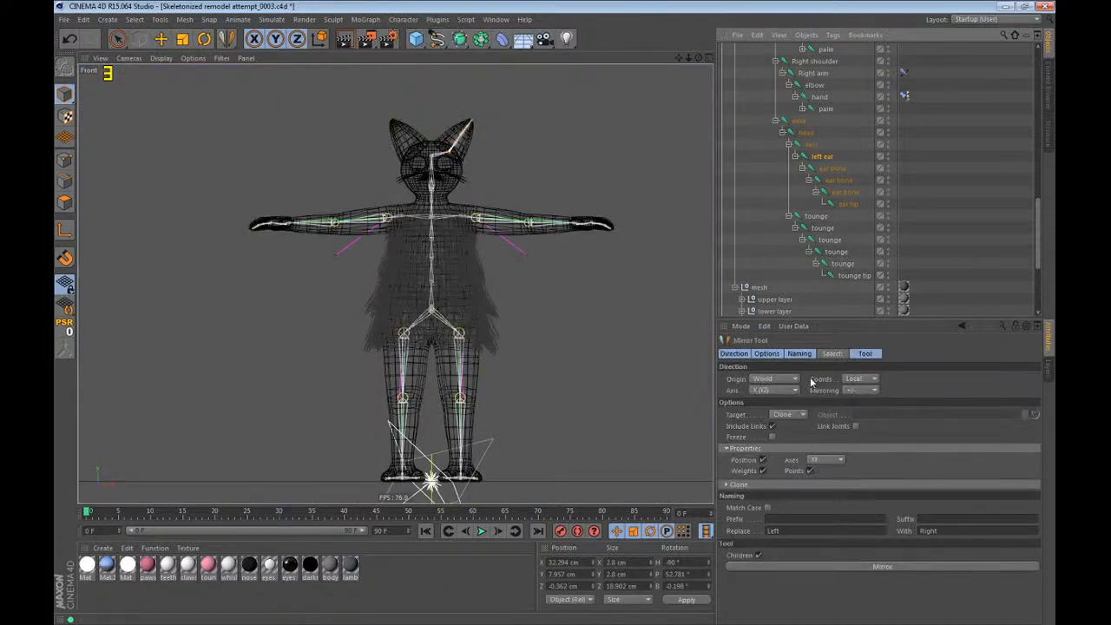
left_click(813, 564)
key("F1")
key("e")
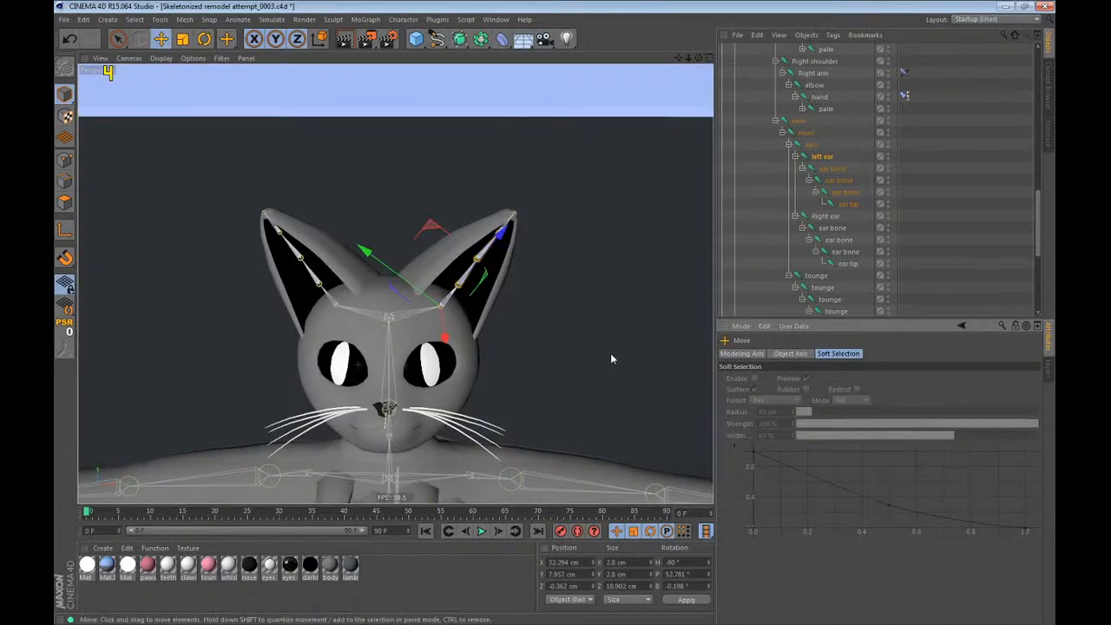
Rename the original left ear joint as "Left ear" with a capital L.
double_click(823, 156)
type("Left ear")
key("Return")
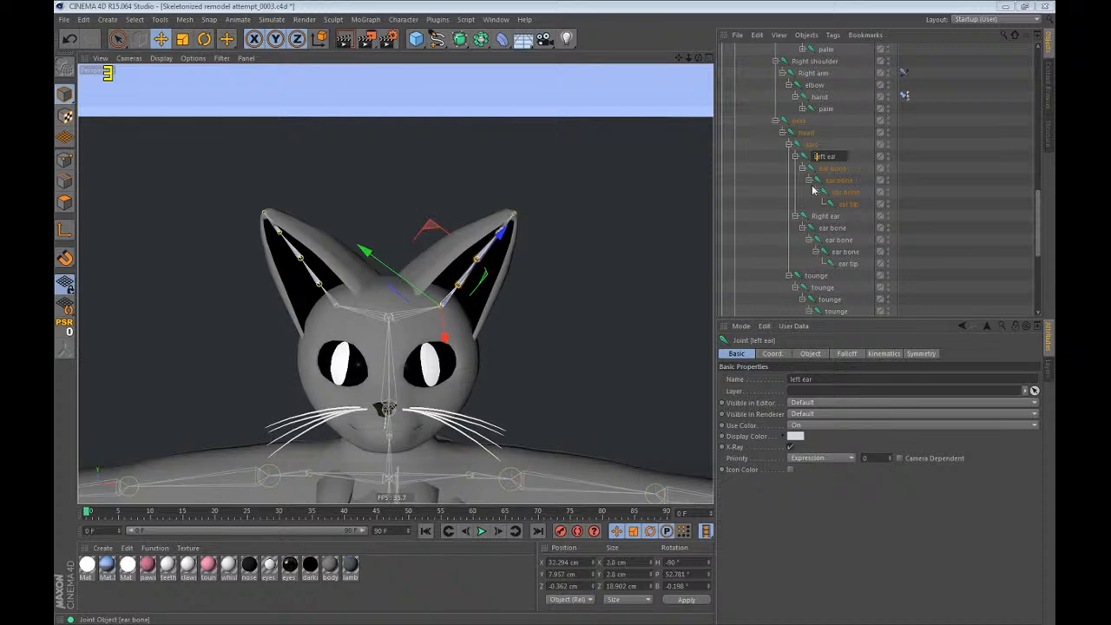
left_click(938, 161)
Examine the mirrored skeleton from several angles, checking the ears, head, arms and legs against the character mesh.
key("F4")
scroll(399, 89, "down", 6)
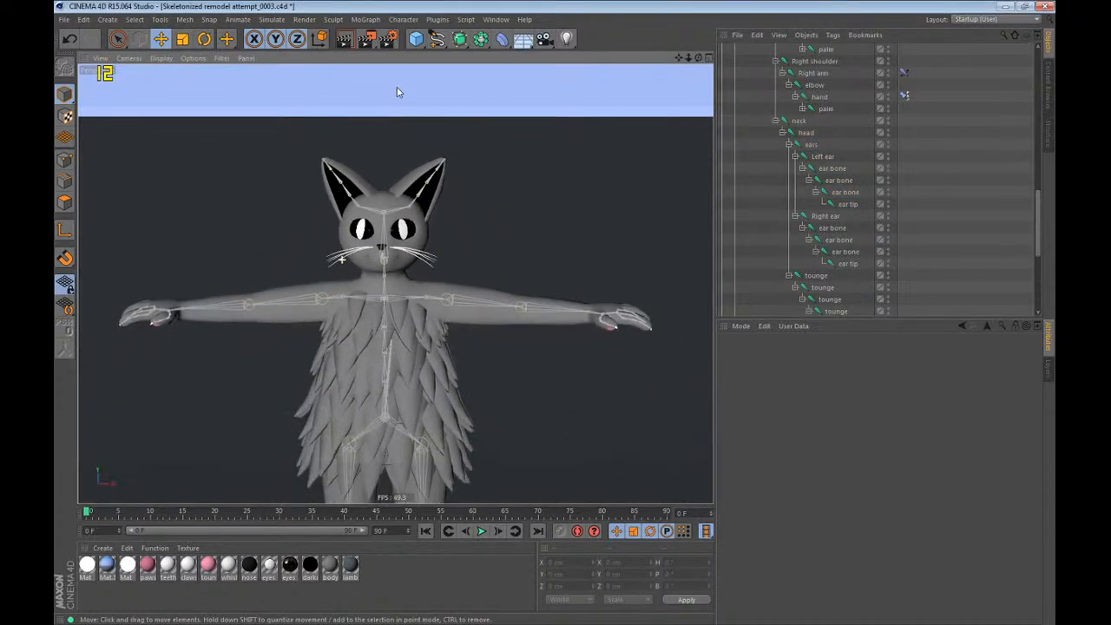
scroll(418, 396, "up", 1)
left_click_drag(444, 184, 356, 172, "alt")
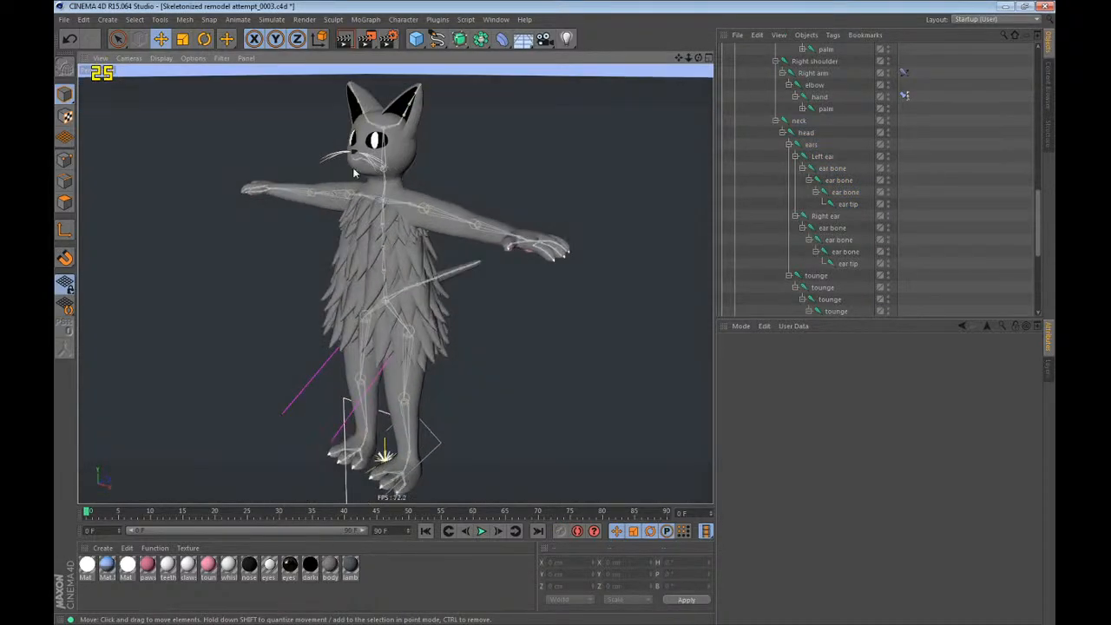
right_click_drag(353, 139, 585, 104, "alt")
left_click_drag(441, 198, 519, 270, "alt")
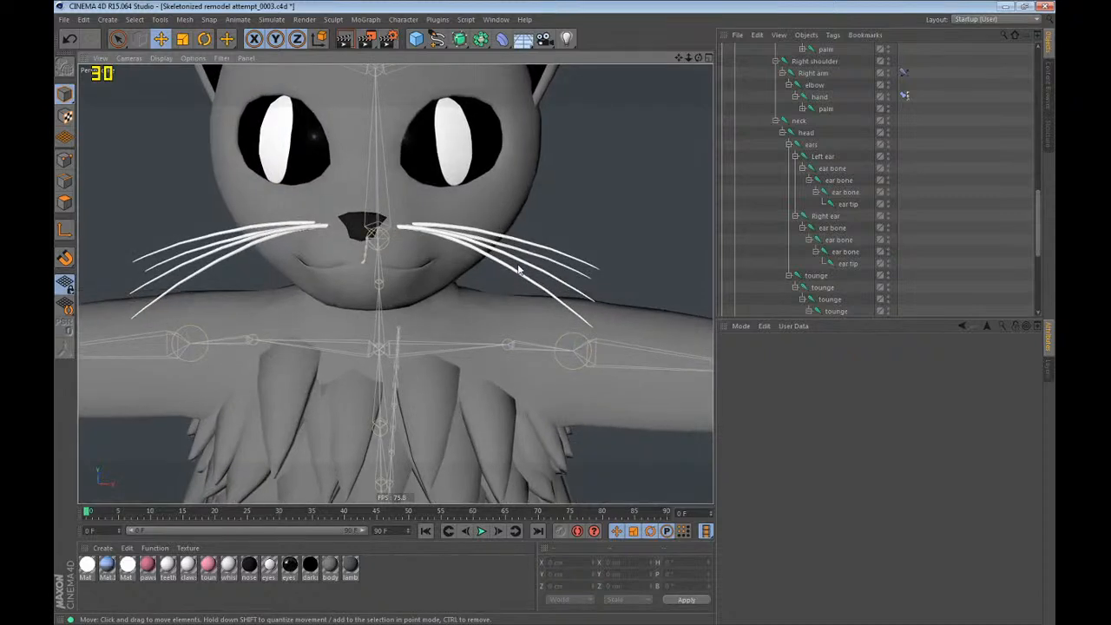
scroll(377, 166, "down", 5)
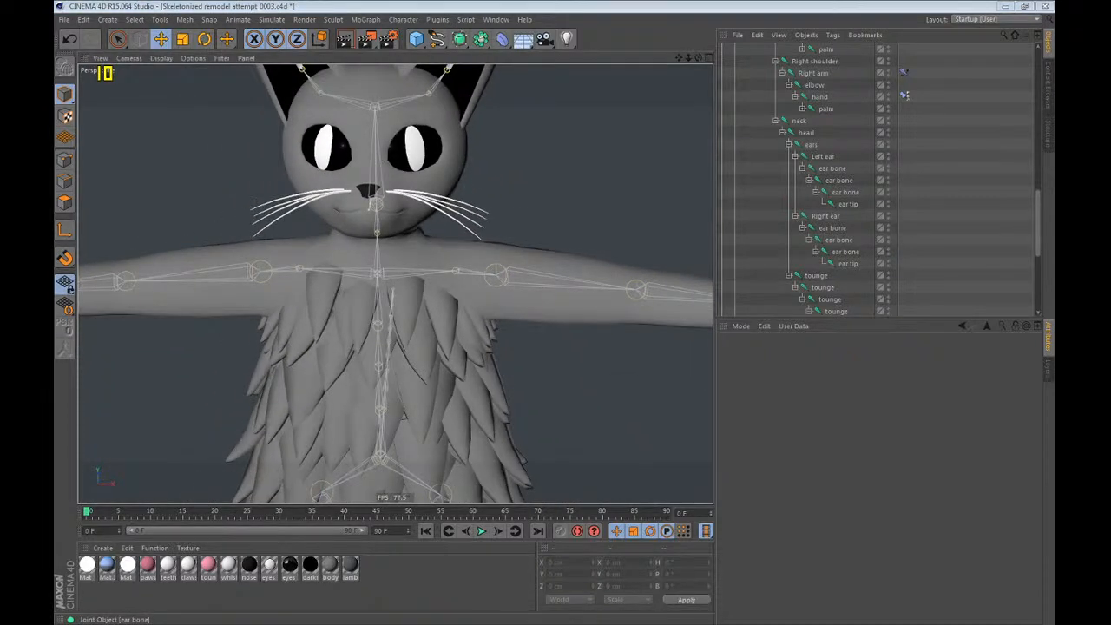
left_click(549, 5)
scroll(395, 264, "down", 5)
scroll(374, 183, "up", 4)
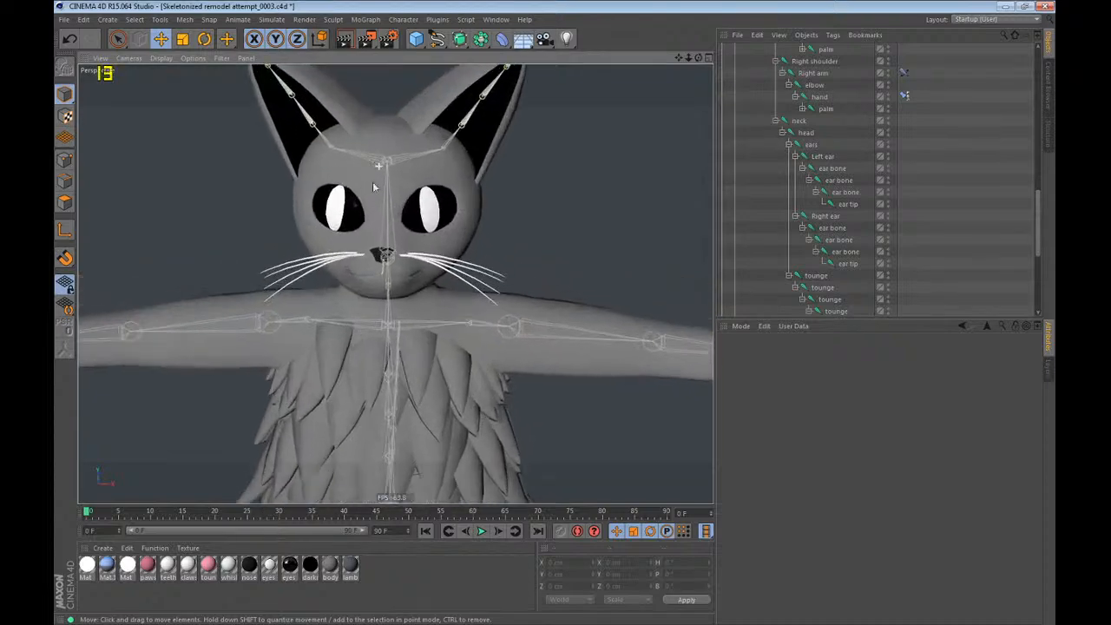
left_click_drag(375, 184, 483, 198, "alt")
scroll(393, 258, "up", 5)
left_click_drag(406, 146, 394, 283, "alt")
scroll(394, 283, "down", 3)
scroll(402, 178, "down", 4)
scroll(374, 226, "down", 2)
left_click_drag(355, 111, 415, 269, "alt")
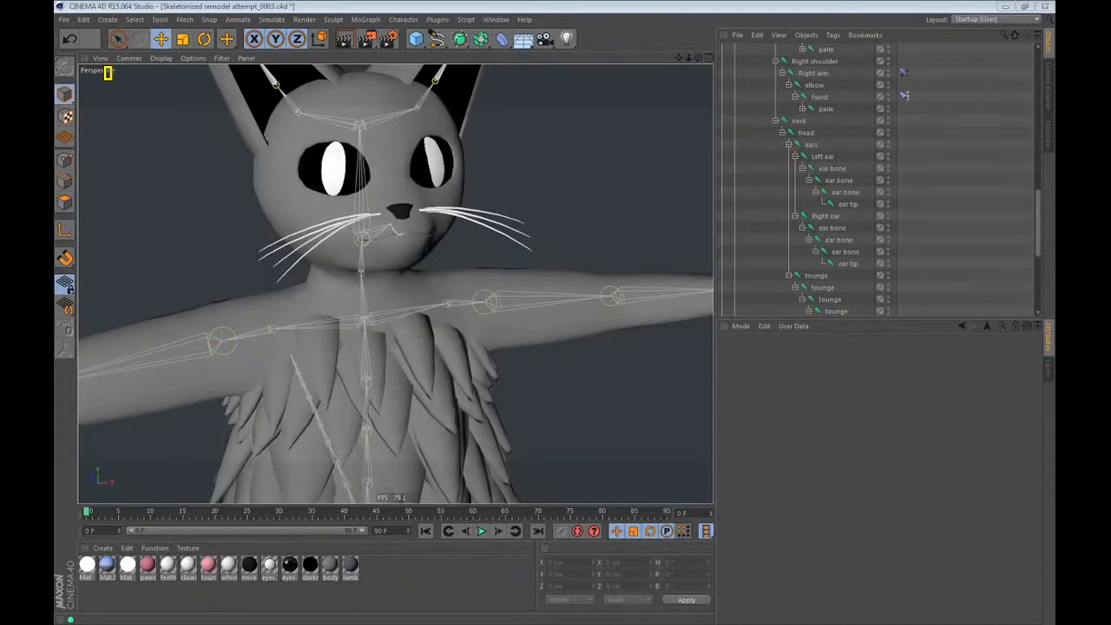
Load the triangle drawing image as a new material and add a plane object to the scene.
left_click_drag(664, 339, 448, 570)
left_click(570, 359)
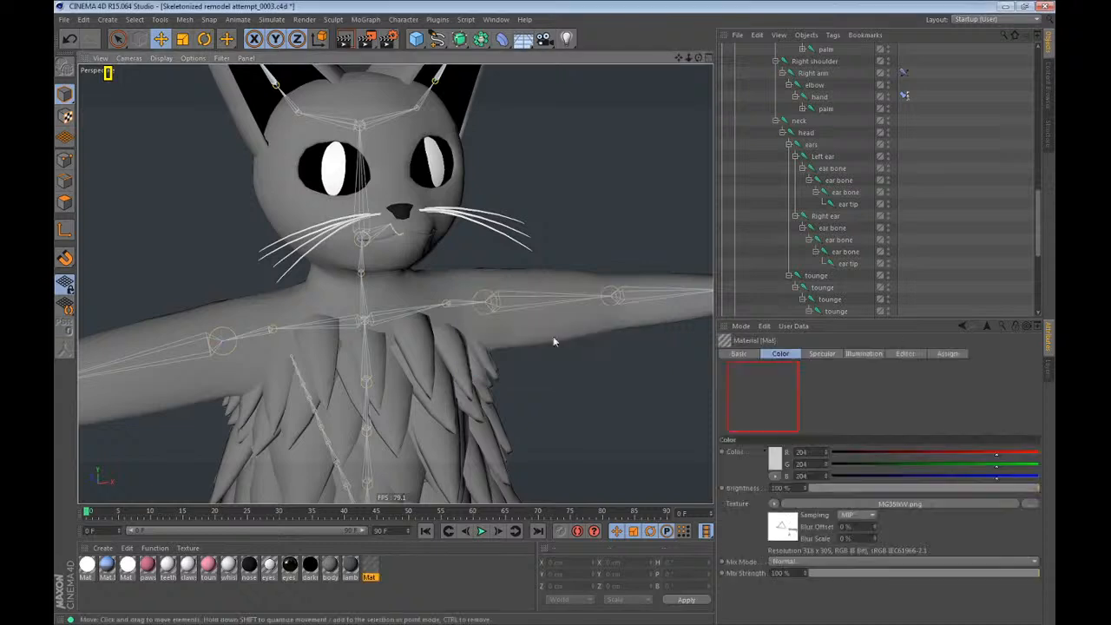
right_click_drag(401, 215, 285, 462, "alt")
left_click_drag(403, 277, 363, 278, "alt")
left_click_drag(417, 39, 526, 78)
Rotate the new plane upright and scale it up to about 1865 cm square.
key("r")
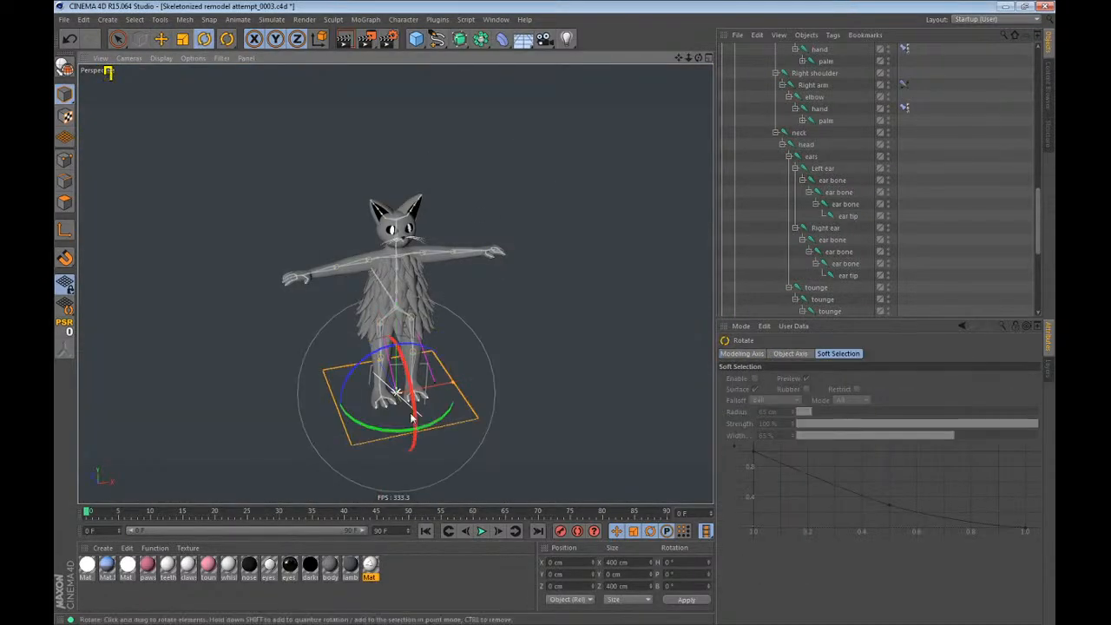
left_click_drag(411, 417, 552, 148)
key("t")
Move the upright plane up and well behind the character, off to one side.
key("e")
right_click_drag(314, 391, 212, 436, "alt")
left_click_drag(250, 412, 379, 139)
right_click_drag(309, 363, 264, 384, "alt")
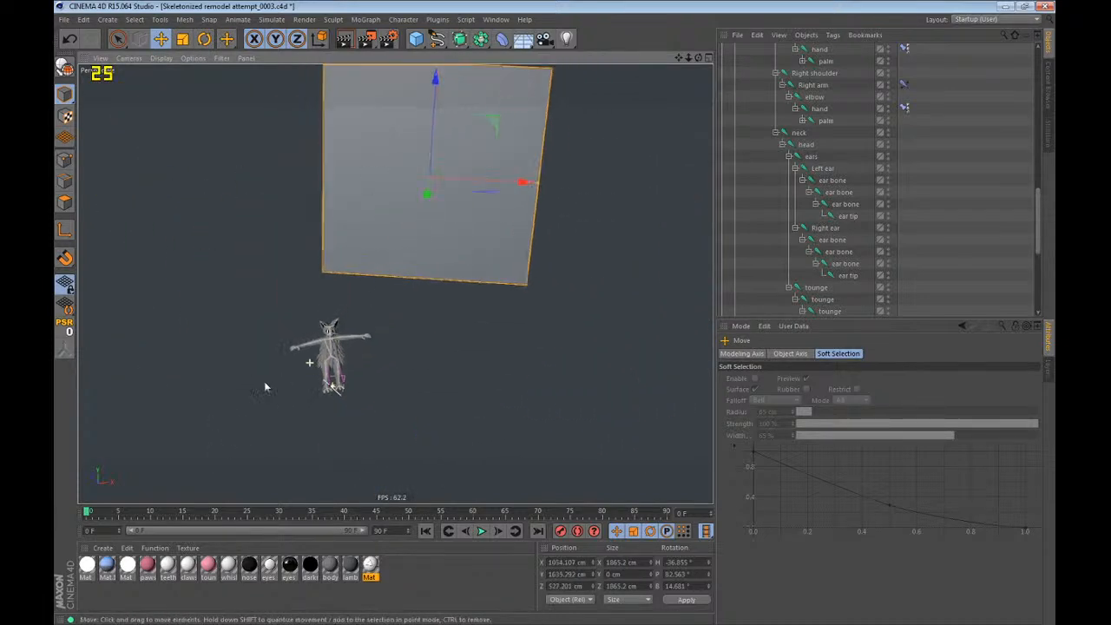
left_click_drag(265, 382, 153, 332, "alt")
left_click_drag(153, 332, 294, 358)
left_click_drag(287, 407, 393, 403, "alt")
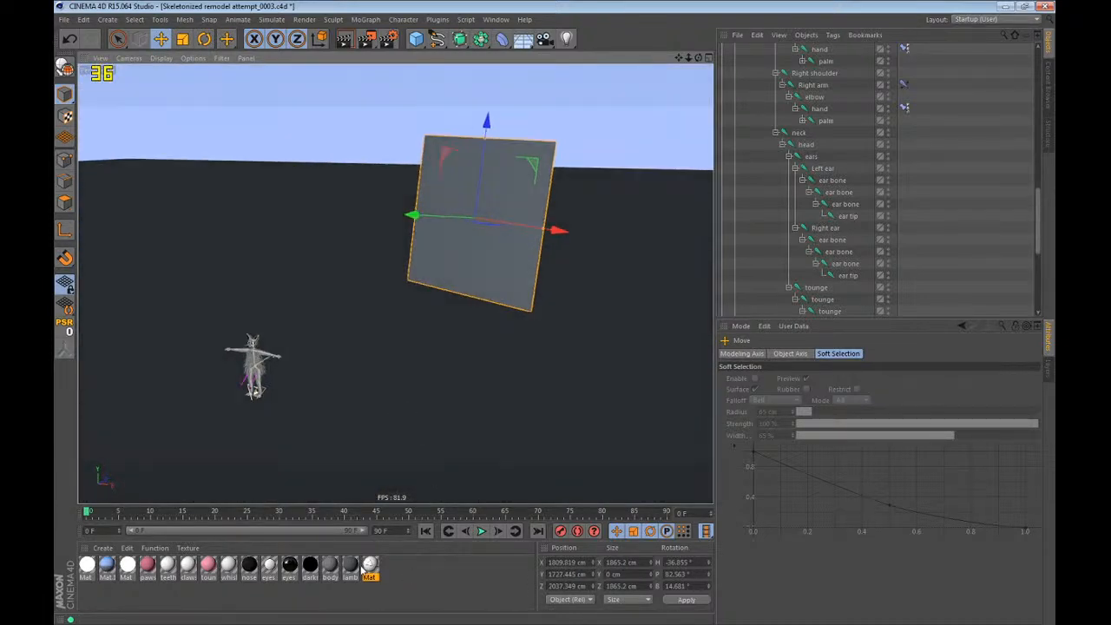
Apply the triangle drawing material to the plane.
left_click_drag(368, 568, 507, 248)
left_click_drag(507, 250, 539, 264, "alt")
left_click(622, 379)
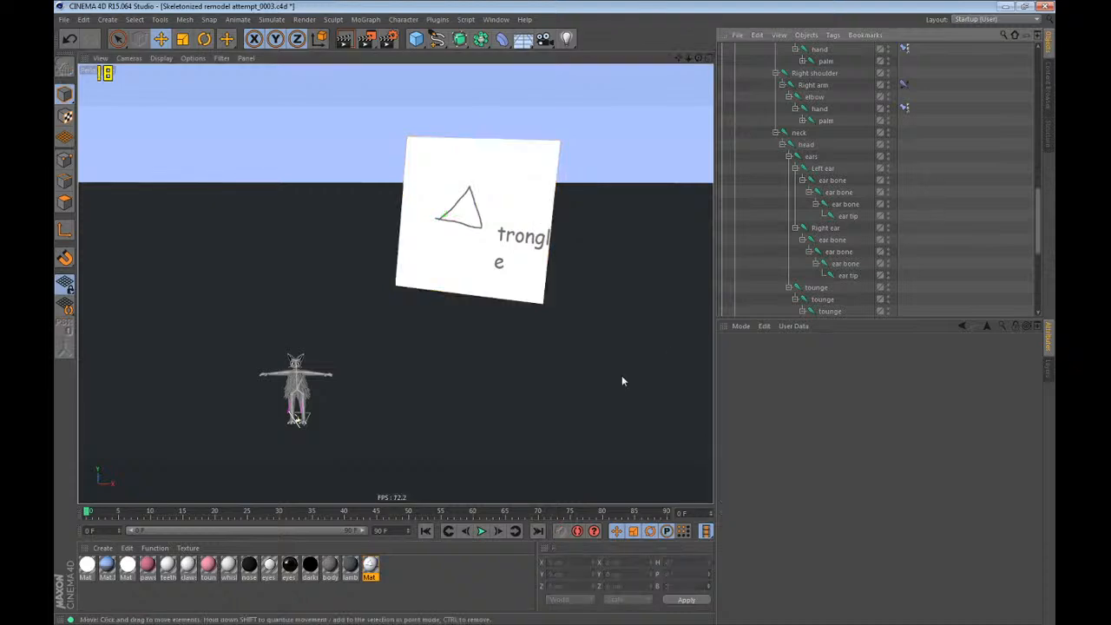
scroll(402, 441, "up", 2)
scroll(231, 441, "up", 3)
left_click_drag(232, 440, 352, 381, "alt")
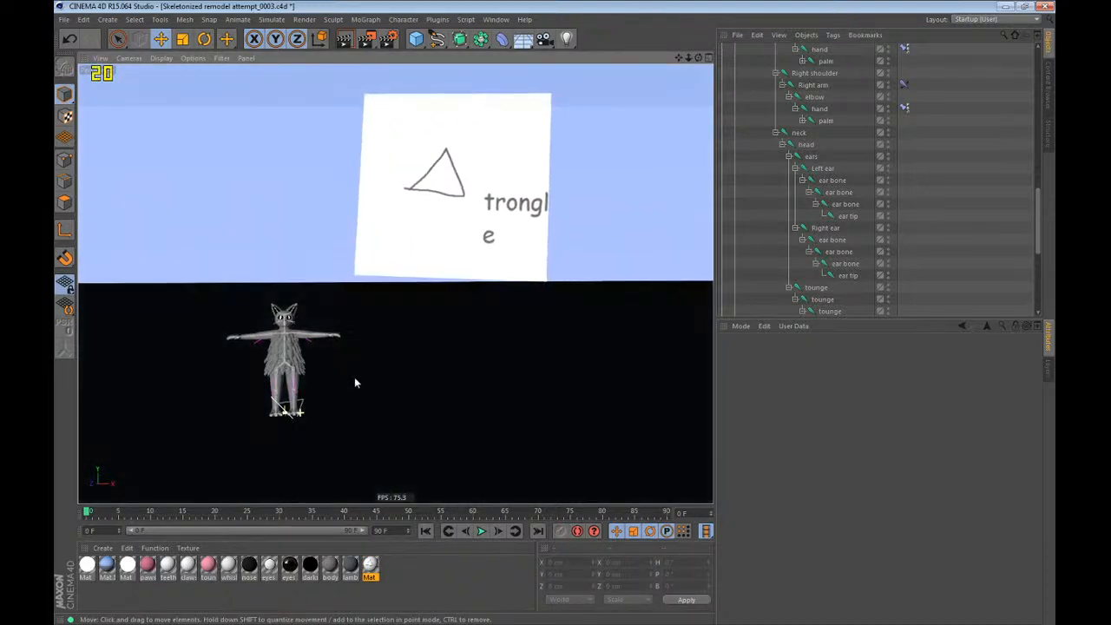
Lower the picture plane to a height of about 833 cm so it stands beside the character.
left_click(394, 247)
left_click_drag(393, 249, 370, 344)
left_click(938, 251)
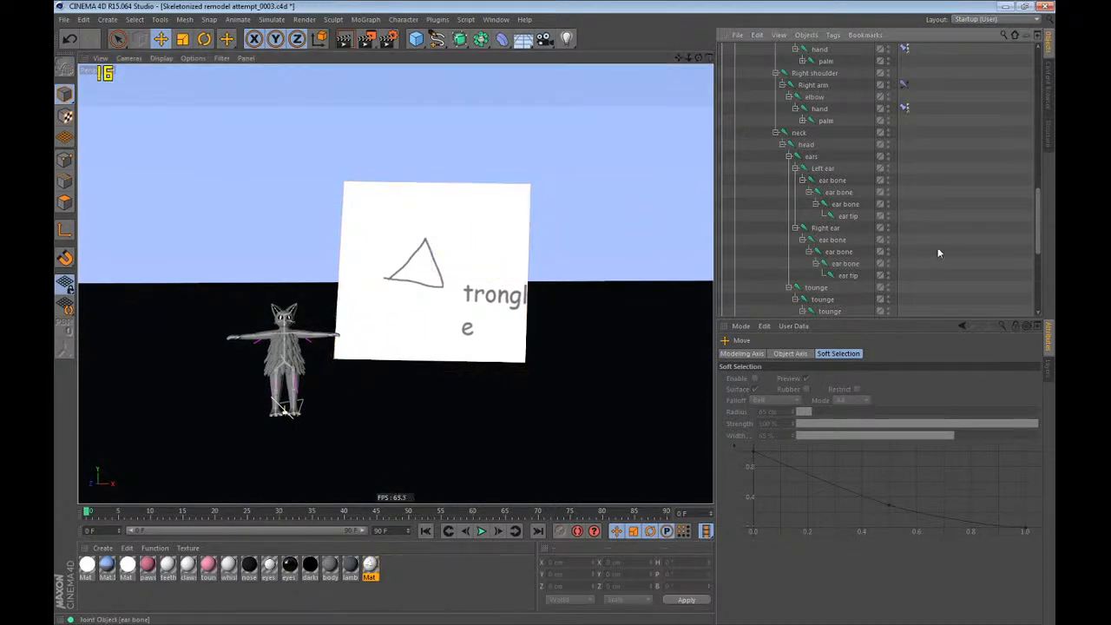
scroll(365, 384, "up", 4)
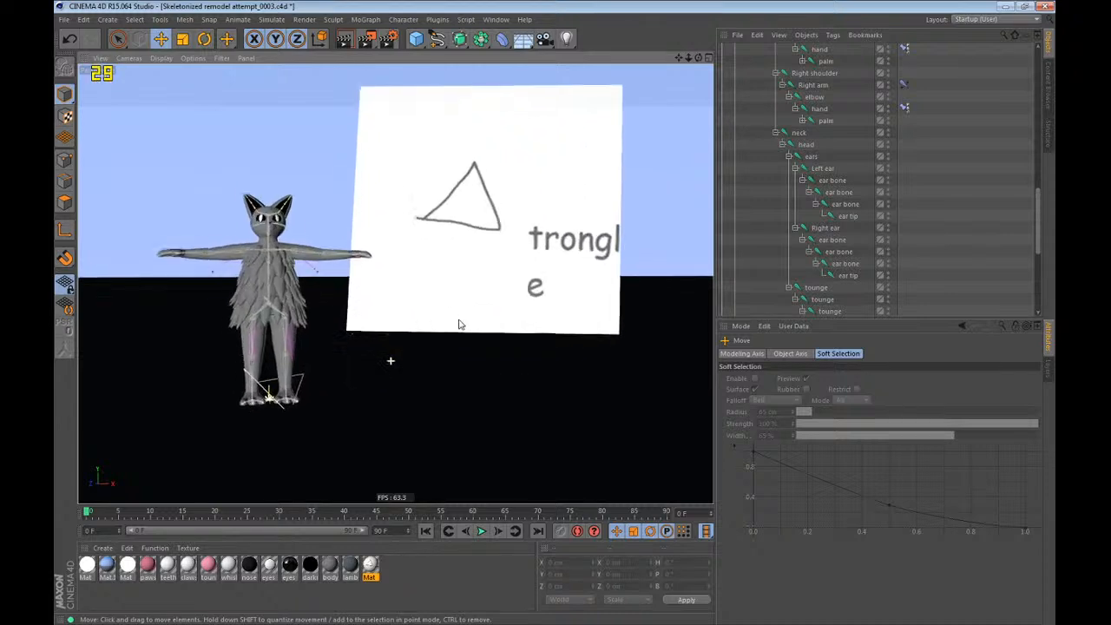
middle_click_drag(442, 359, 448, 340, "alt")
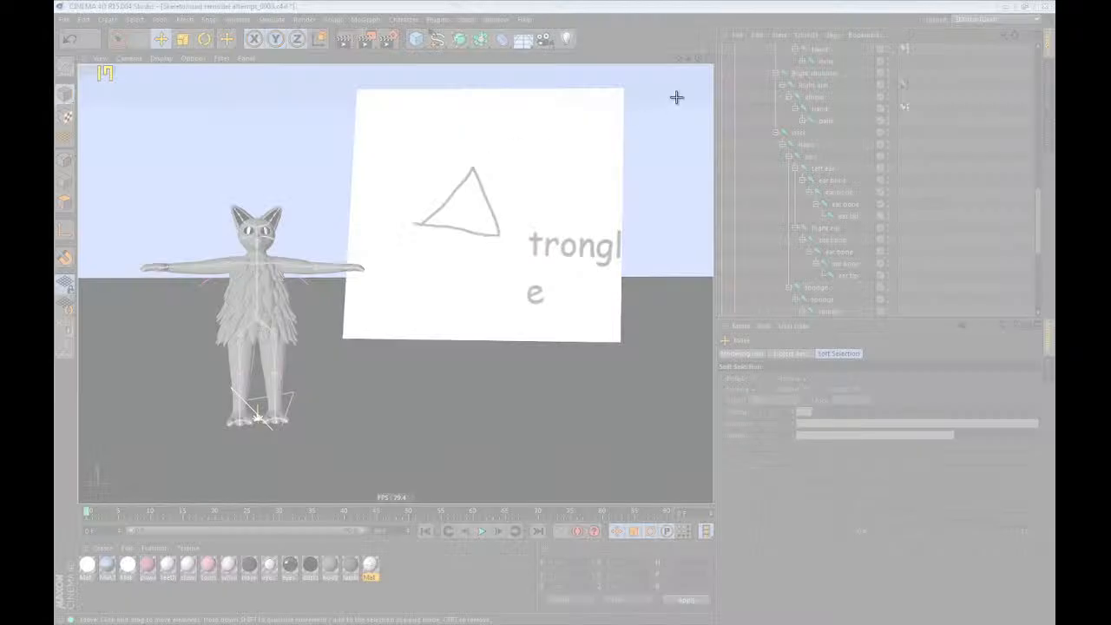
Capture the viewport with the Snipping Tool, discard the snip without saving and return to Cinema 4D.
left_click_drag(678, 96, 108, 474)
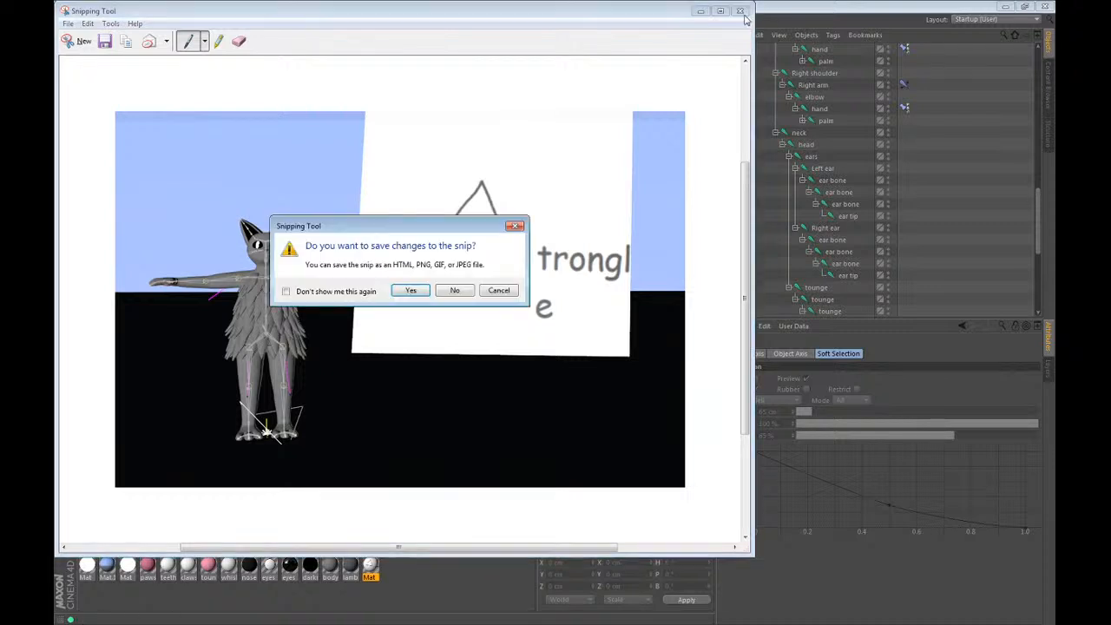
left_click(460, 290)
left_click(605, 6)
Add a Protection tag to the picture plane Plane.1 to lock its position, scale and rotation.
left_click_drag(253, 311, 404, 252, "alt")
left_click_drag(330, 281, 259, 286, "alt")
scroll(796, 193, "up", 15)
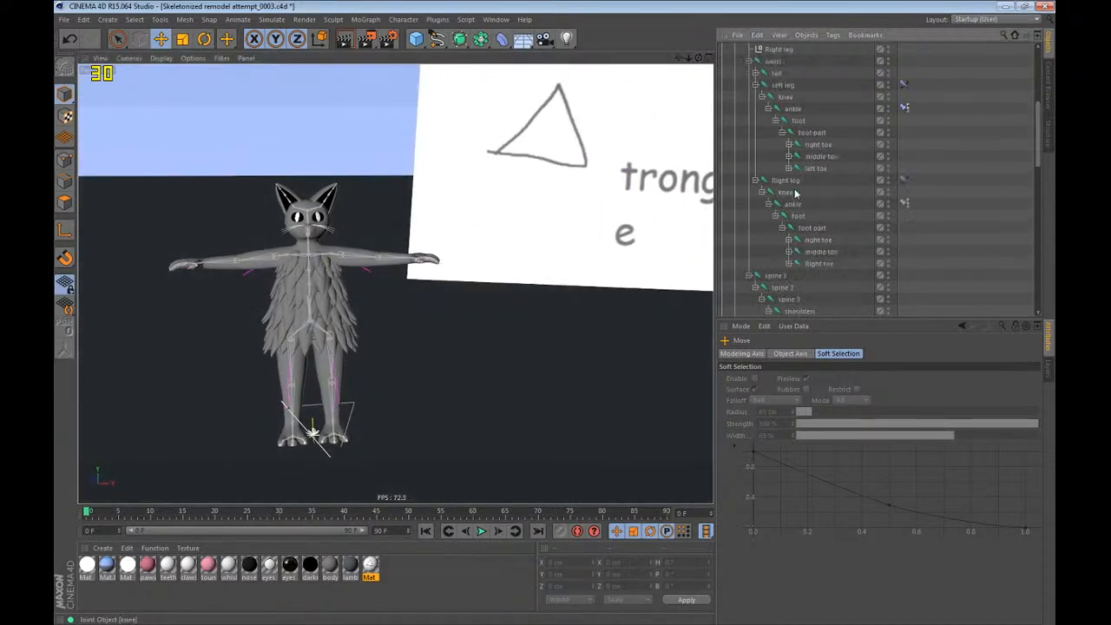
right_click(759, 50)
mouse_move(781, 42)
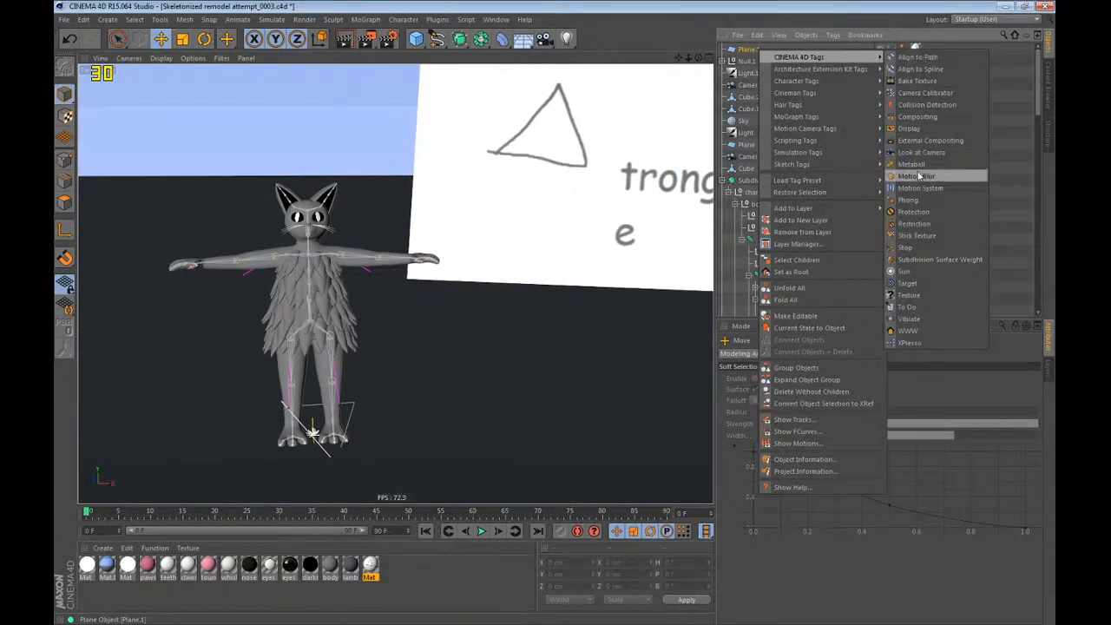
left_click(934, 208)
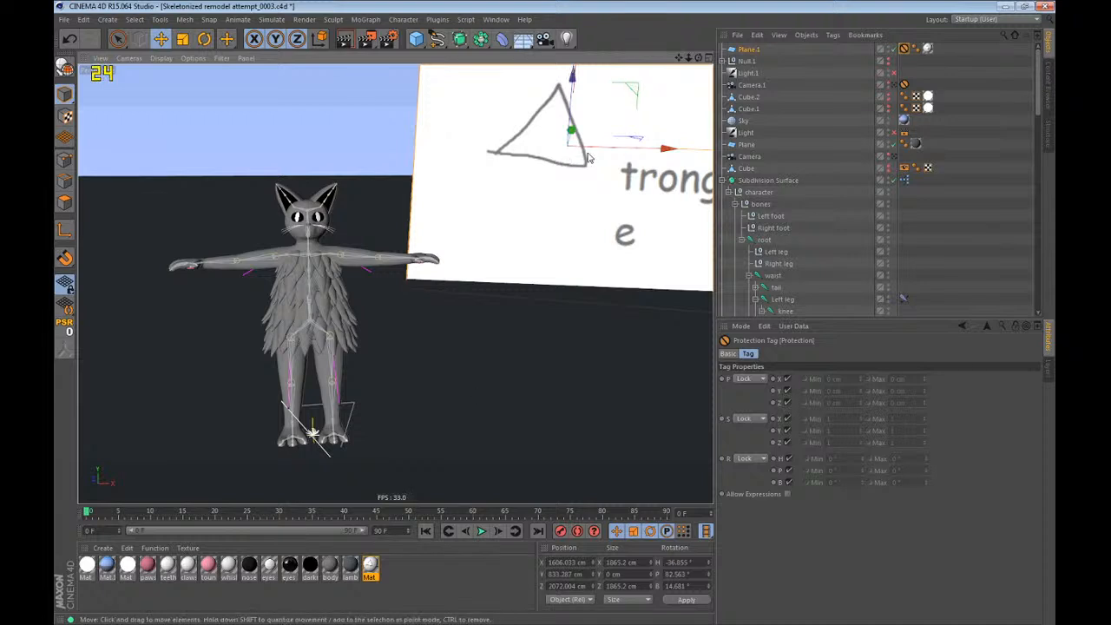
key("r")
key("e")
left_click(905, 223)
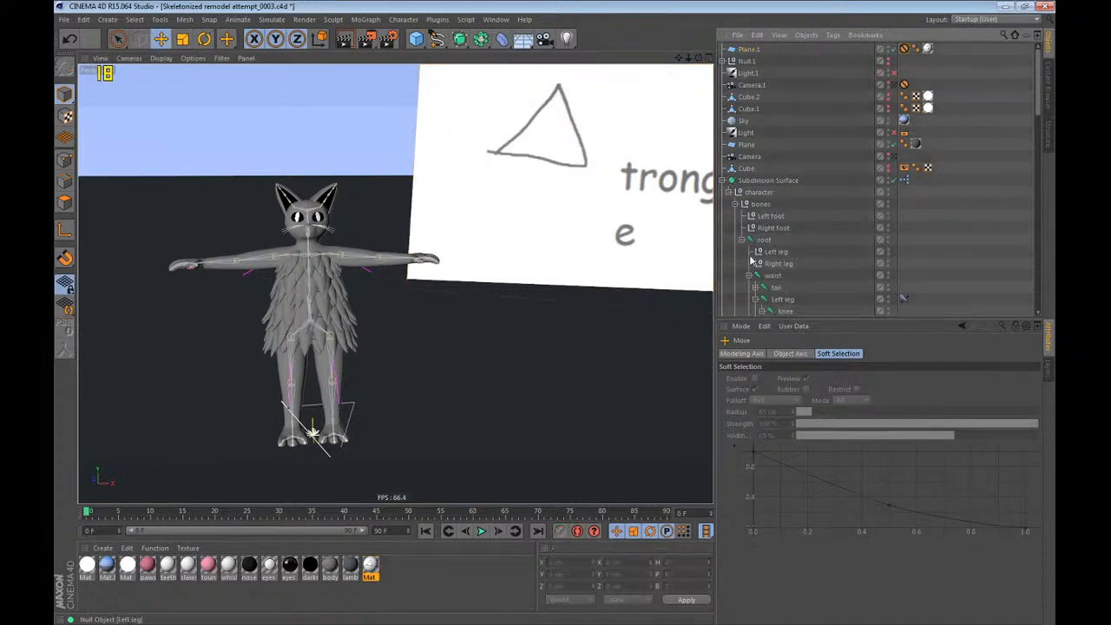
mouse_move(322, 264)
left_mouse_down("alt")
mouse_move(422, 276)
mouse_move(341, 274)
left_mouse_up("alt")
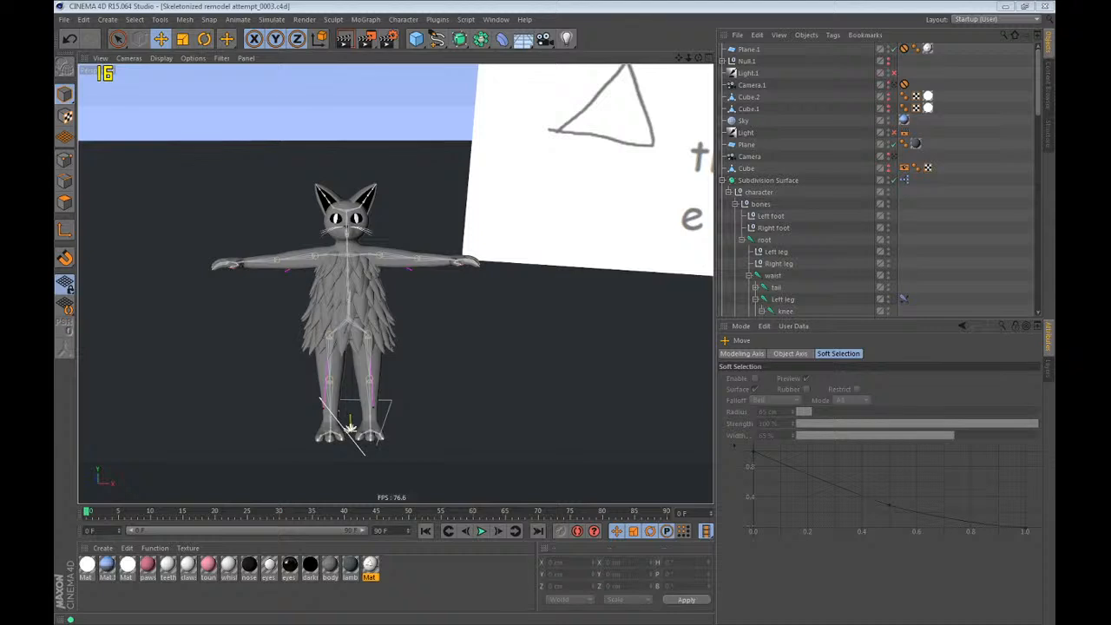
Copy the character's Subdivision Surface into the backup null, rename the copy as b36 and disable it.
left_click(469, 4)
scroll(198, 442, "up", 3)
left_click_drag(198, 442, 277, 448, "alt")
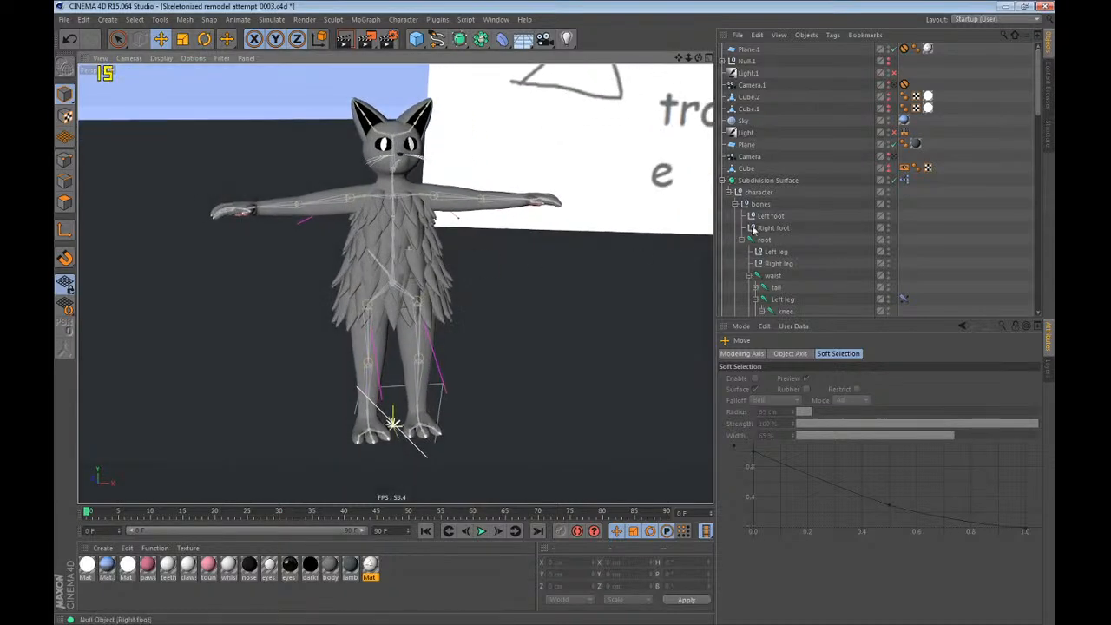
left_click(723, 181)
left_click_drag(754, 180, 747, 193, "ctrl")
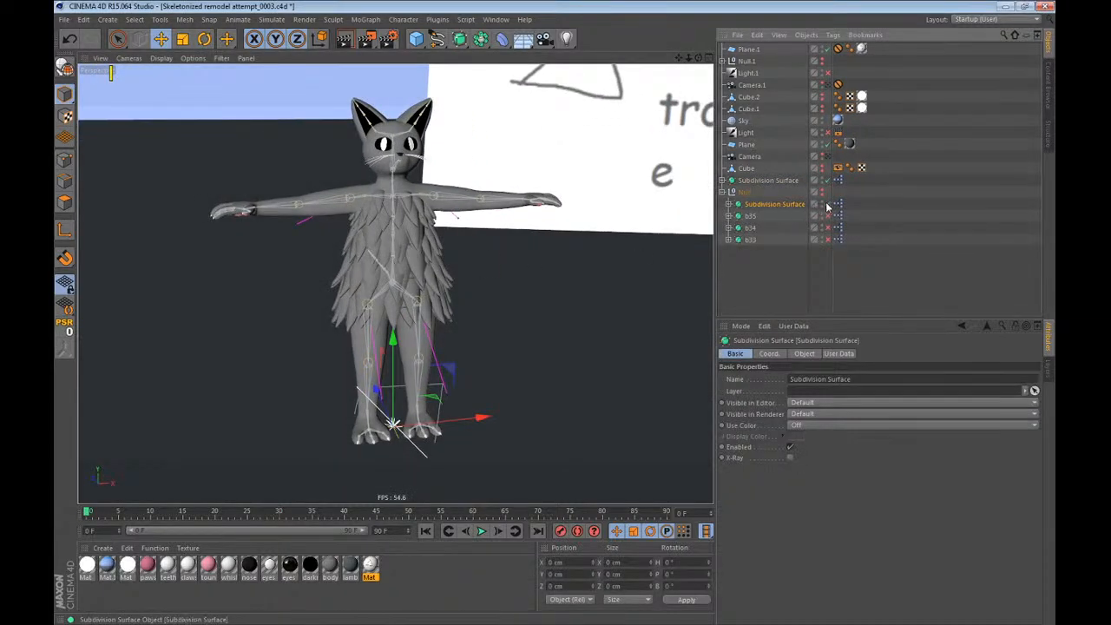
double_click(797, 205)
type("b36")
key("Return")
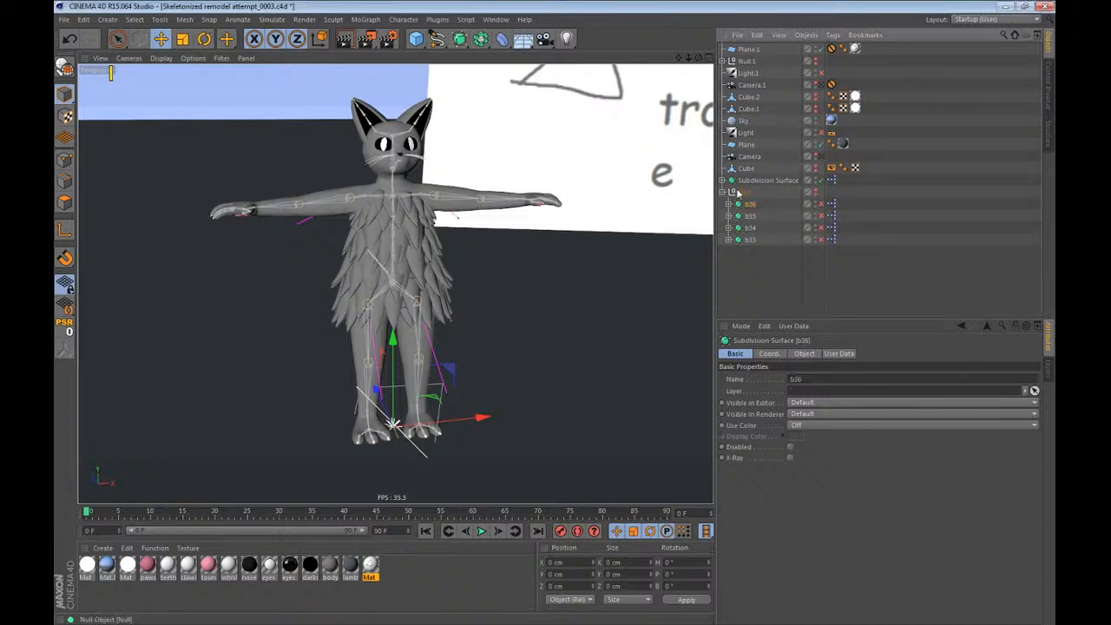
left_click(722, 191)
left_click(722, 181)
Test the rig by moving the root joint and undo the move.
left_click(764, 240)
left_click_drag(497, 284, 408, 432)
key("ctrl+z")
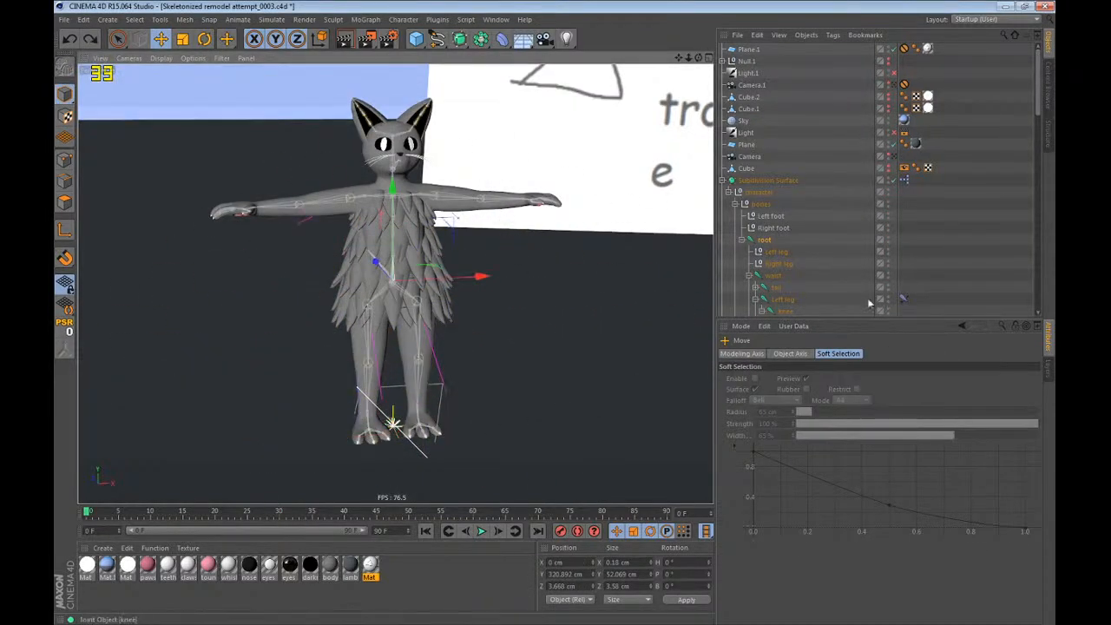
Select the root joint, the entire waist hierarchy, and the joints from spine 1 to shoulders.
scroll(890, 235, "down", 8)
scroll(890, 235, "down", 6)
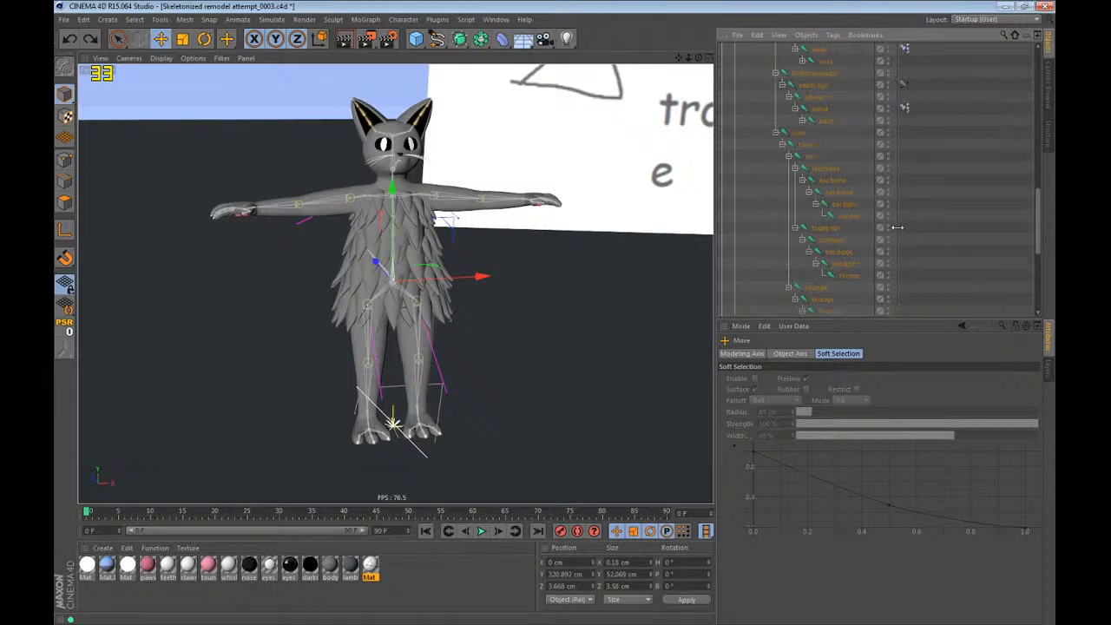
scroll(898, 232, "up", 3)
scroll(802, 264, "down", 8)
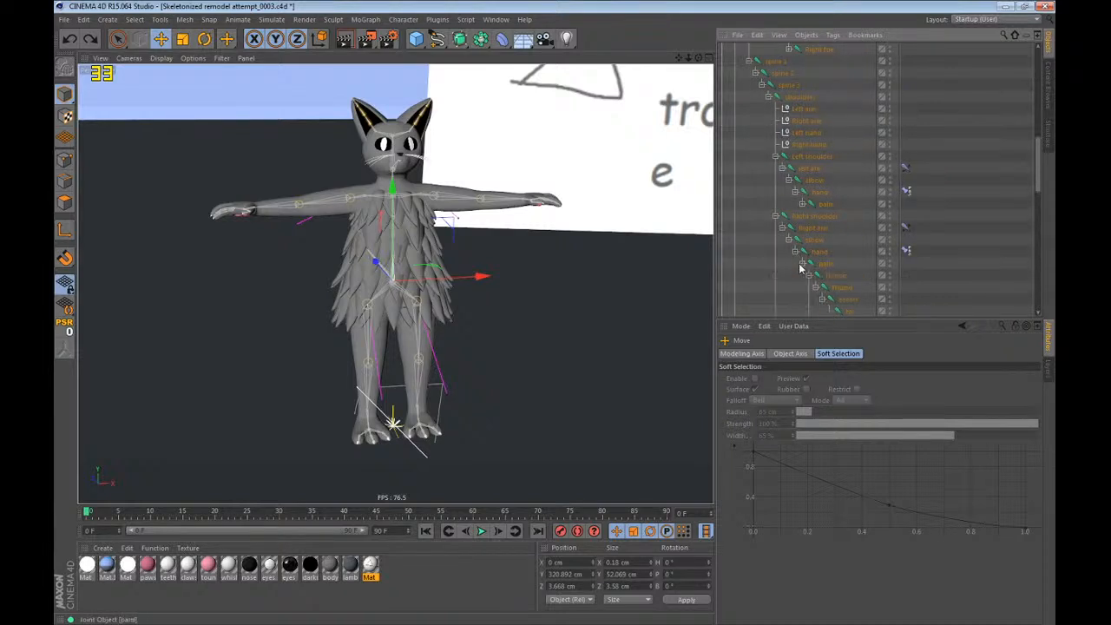
scroll(814, 271, "up", 6)
scroll(812, 269, "up", 5)
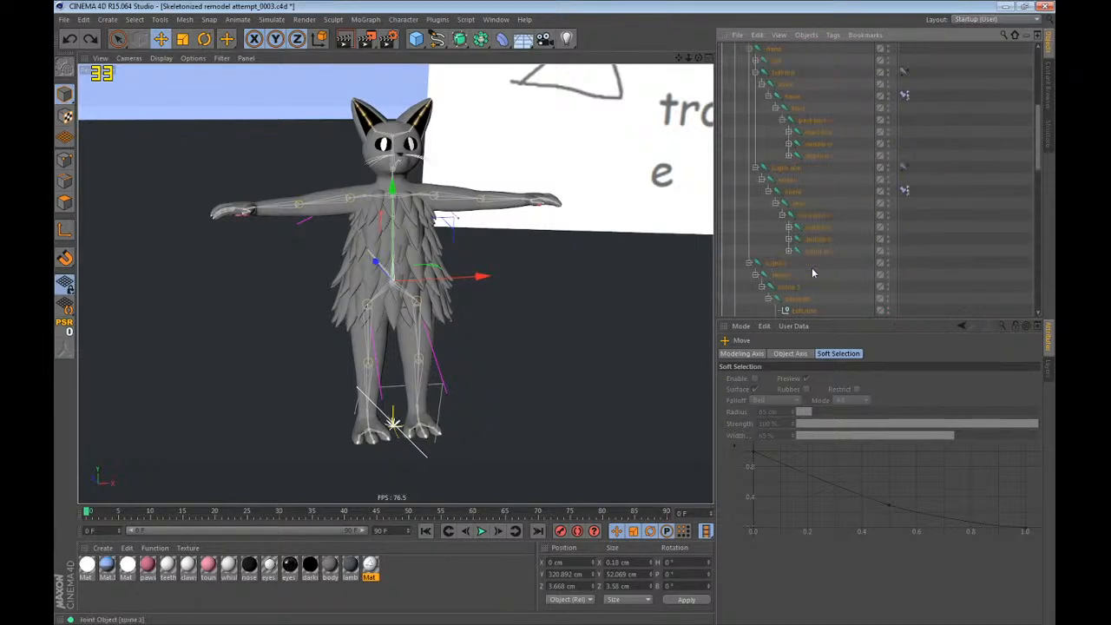
middle_click(773, 126, "ctrl")
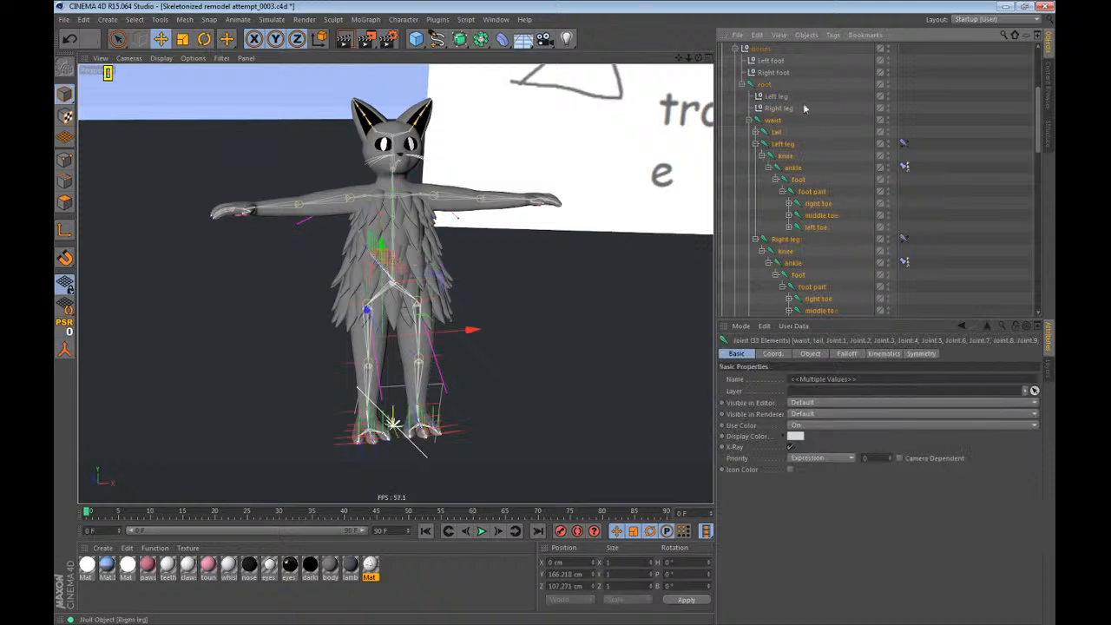
scroll(810, 222, "down", 6)
left_click_drag(818, 122, 774, 160, "shift")
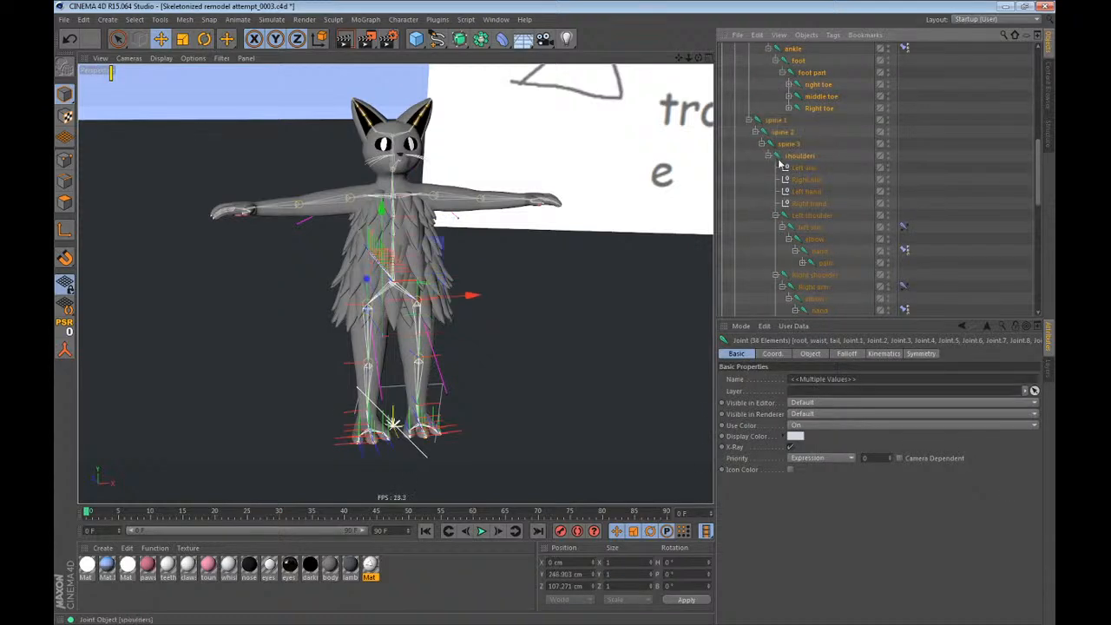
Add both shoulder hierarchies and the neck hierarchy to the joint selection, leaving out the tongue joints.
scroll(790, 163, "down", 2)
middle_click(804, 144, "shift")
middle_click(804, 206, "shift")
scroll(808, 207, "down", 2)
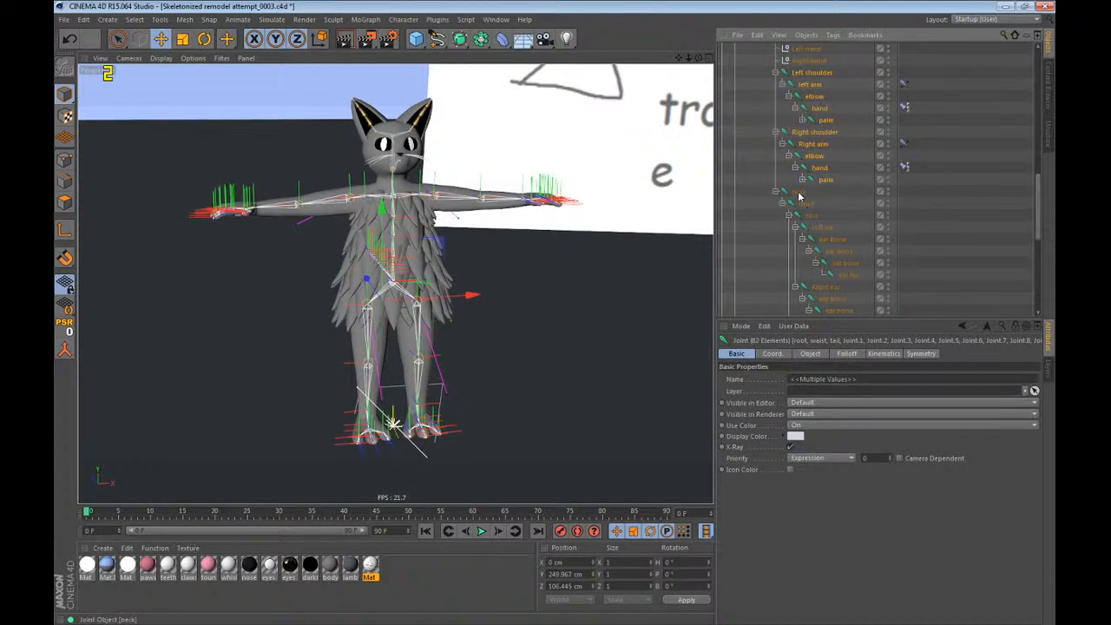
middle_click(800, 198, "shift")
scroll(790, 213, "down", 5)
scroll(866, 135, "up", 5)
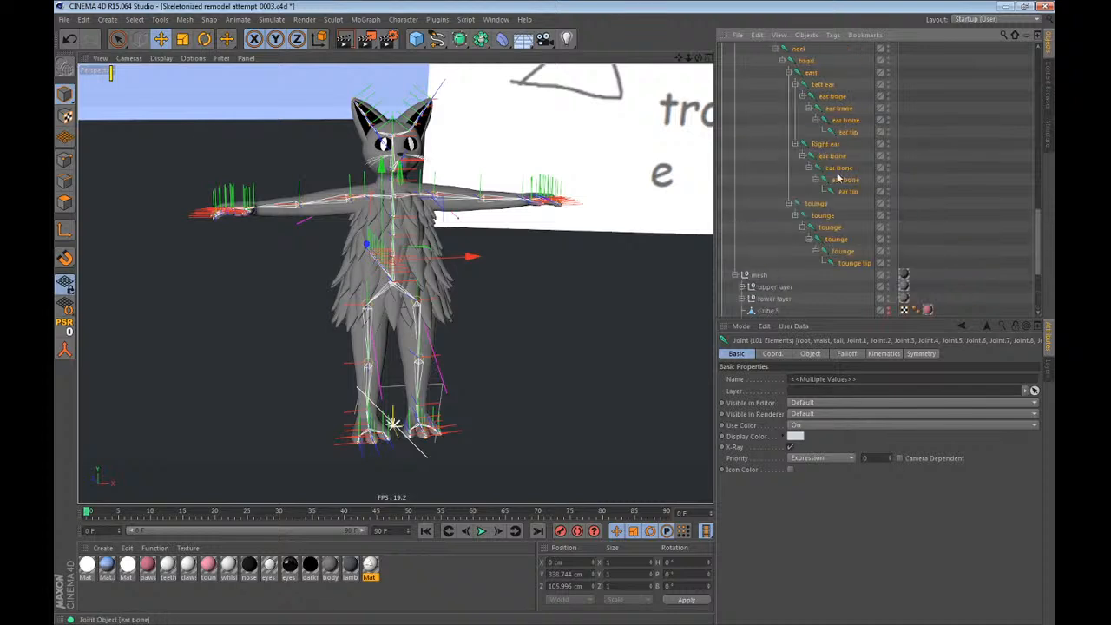
scroll(839, 153, "down", 3)
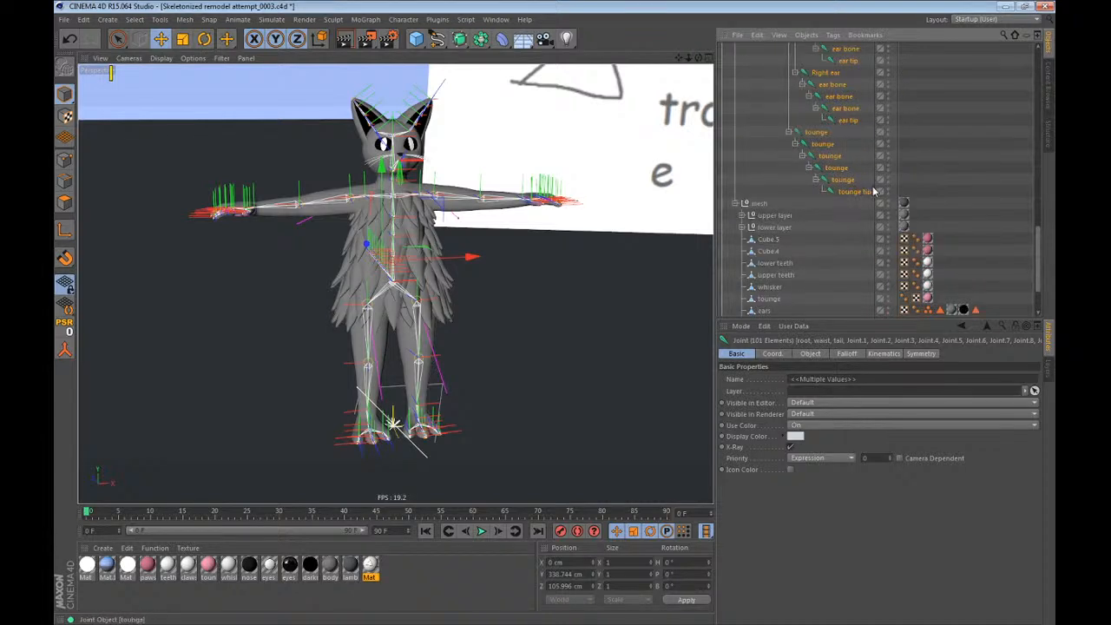
middle_click(854, 138, "ctrl")
scroll(785, 264, "down", 3)
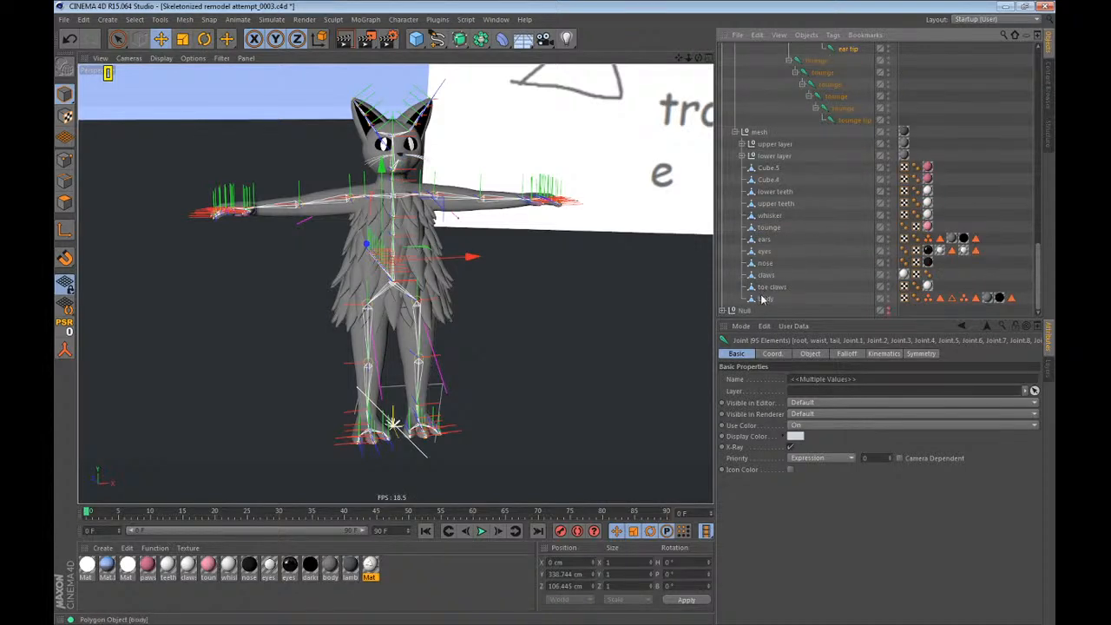
Add the body mesh to the selection and bind it to the selected joints.
left_click(764, 299, "ctrl")
left_click(403, 19)
mouse_move(426, 49)
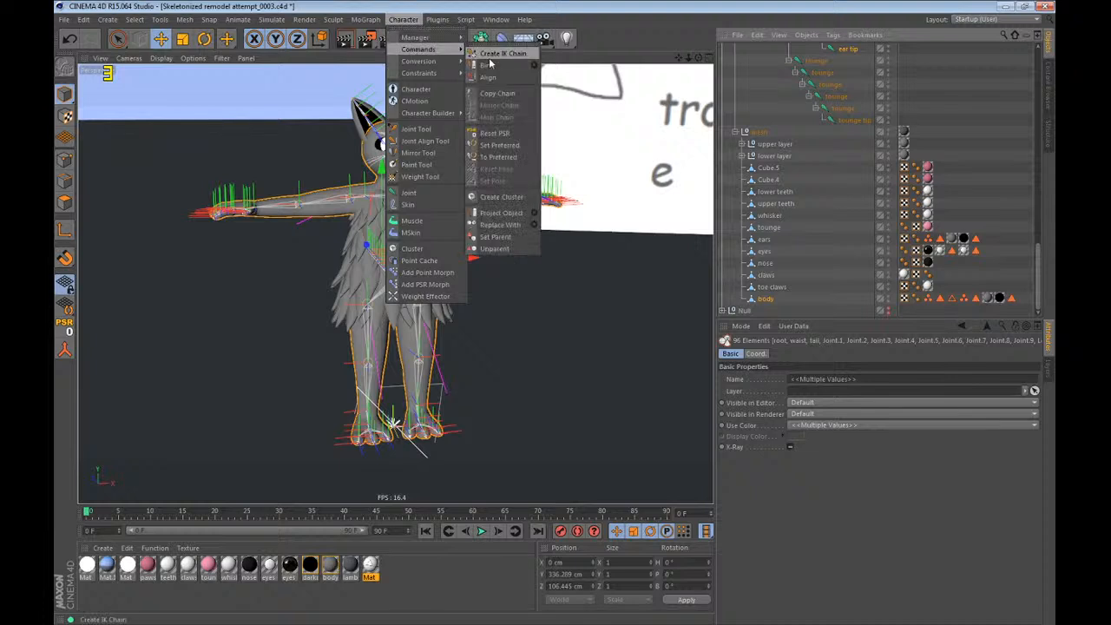
left_click(489, 65)
Add all toe joints and tips of both feet to the toe claws selection, leaving out the ankle, foot and foot part joints.
scroll(826, 219, "up", 4)
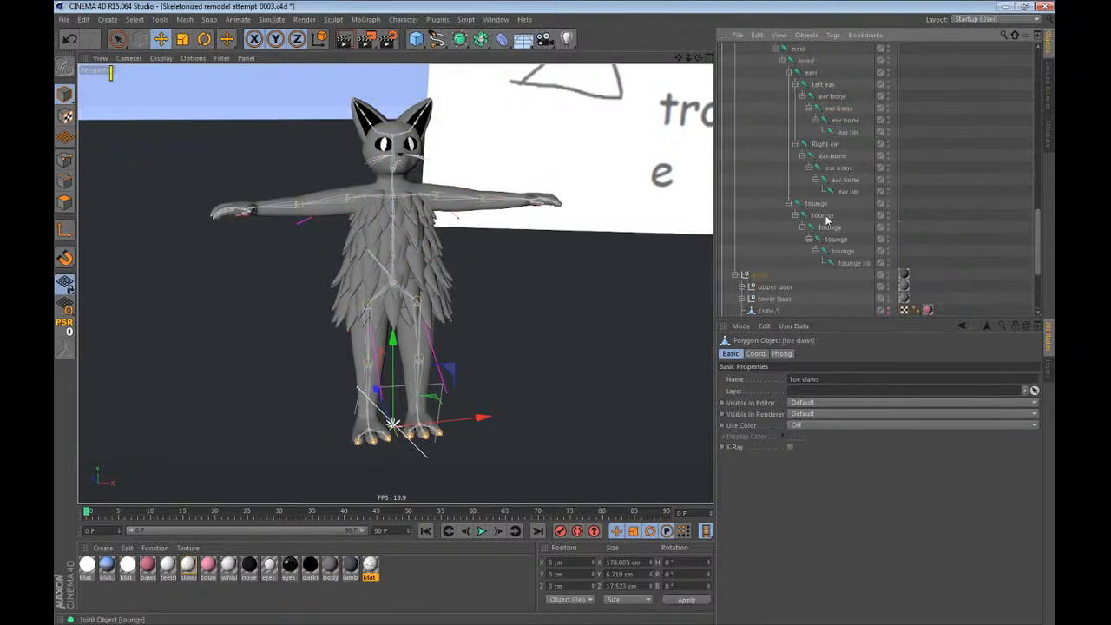
scroll(849, 201, "up", 8)
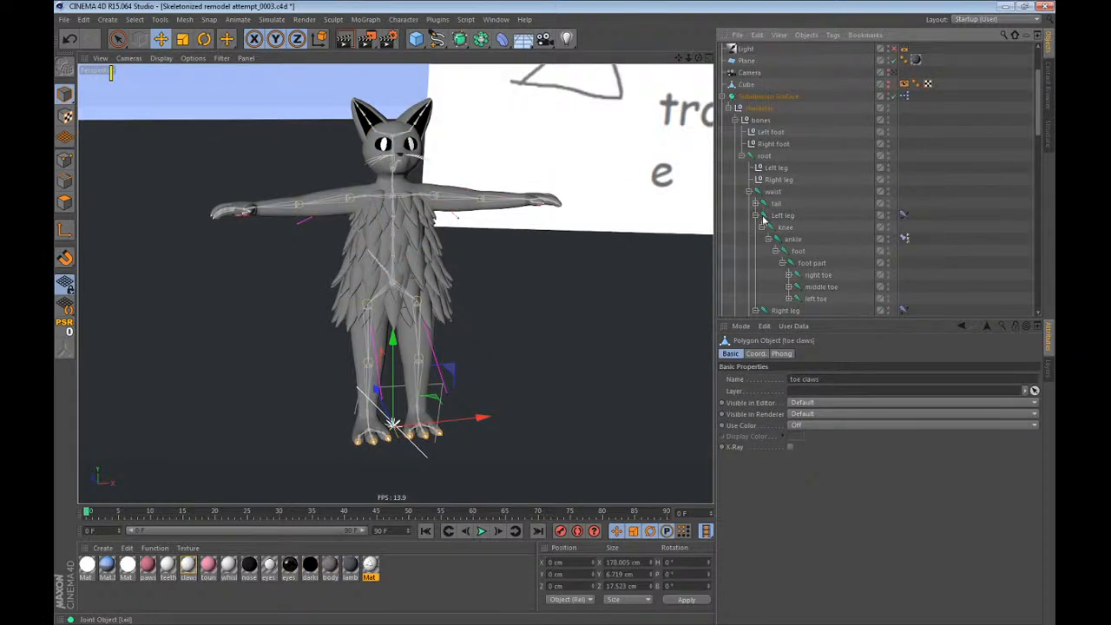
middle_click(806, 110)
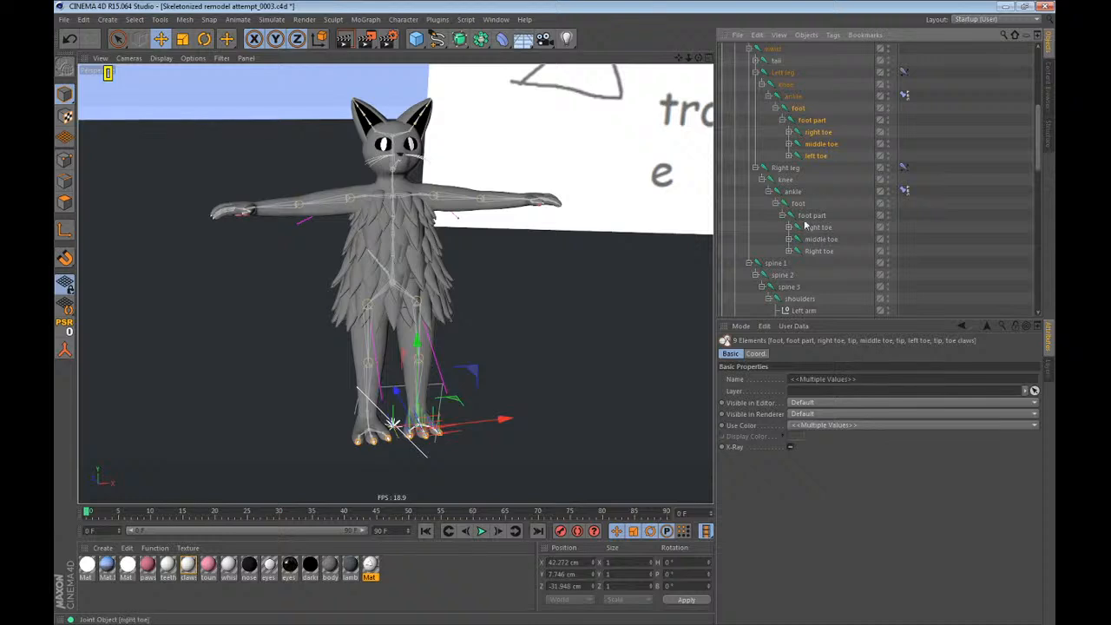
middle_click(796, 204, "ctrl")
left_click(795, 204, "ctrl")
left_click(803, 214, "ctrl")
left_click(798, 102, "ctrl")
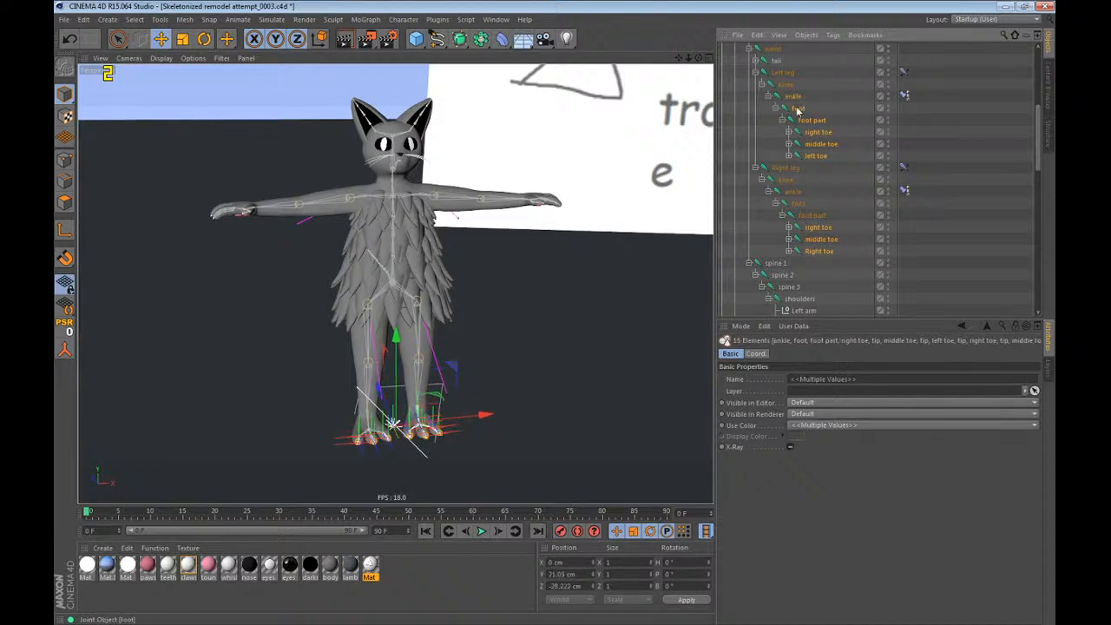
left_click(799, 98, "ctrl")
left_click(800, 108, "ctrl")
left_click(804, 120, "ctrl")
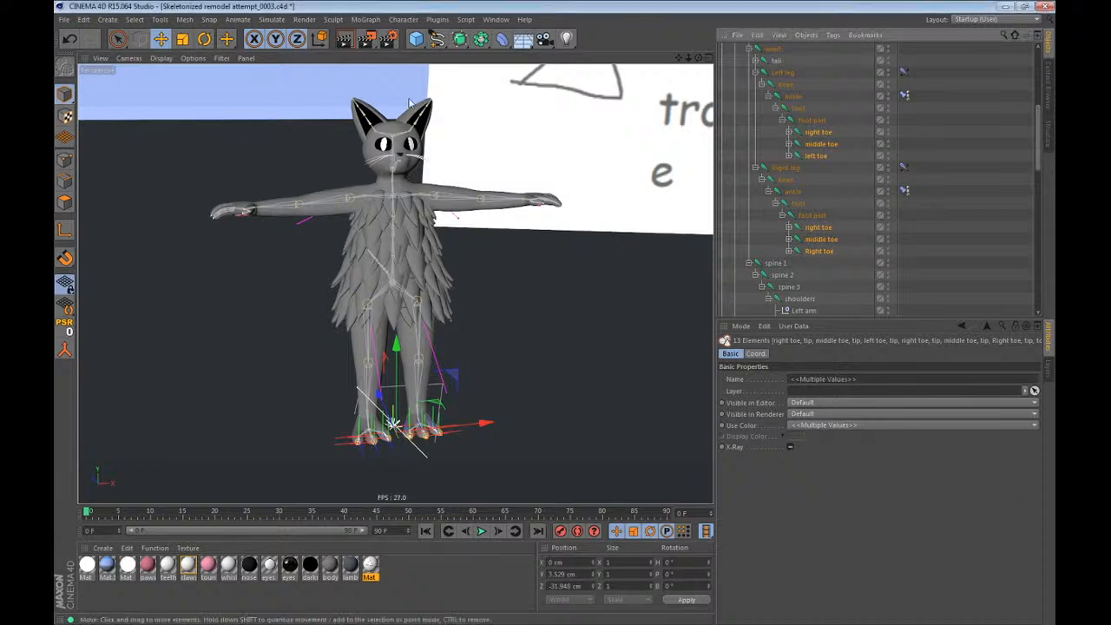
Bind the toe claws mesh to the selected toe joints.
left_click_drag(420, 233, 444, 253, "alt")
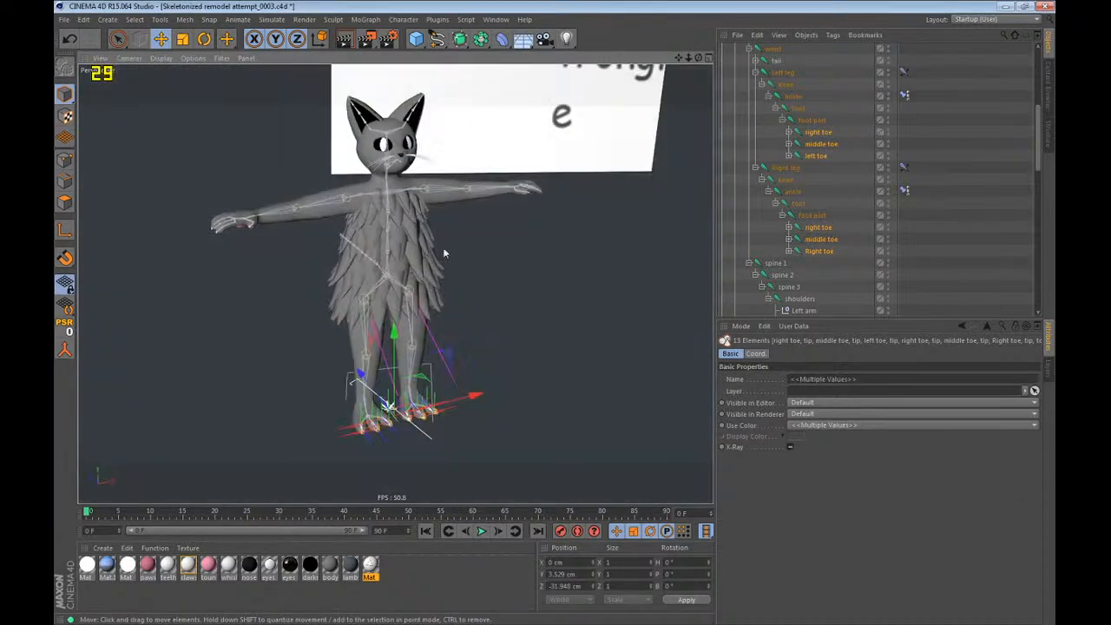
scroll(932, 228, "down", 14)
scroll(842, 251, "up", 10)
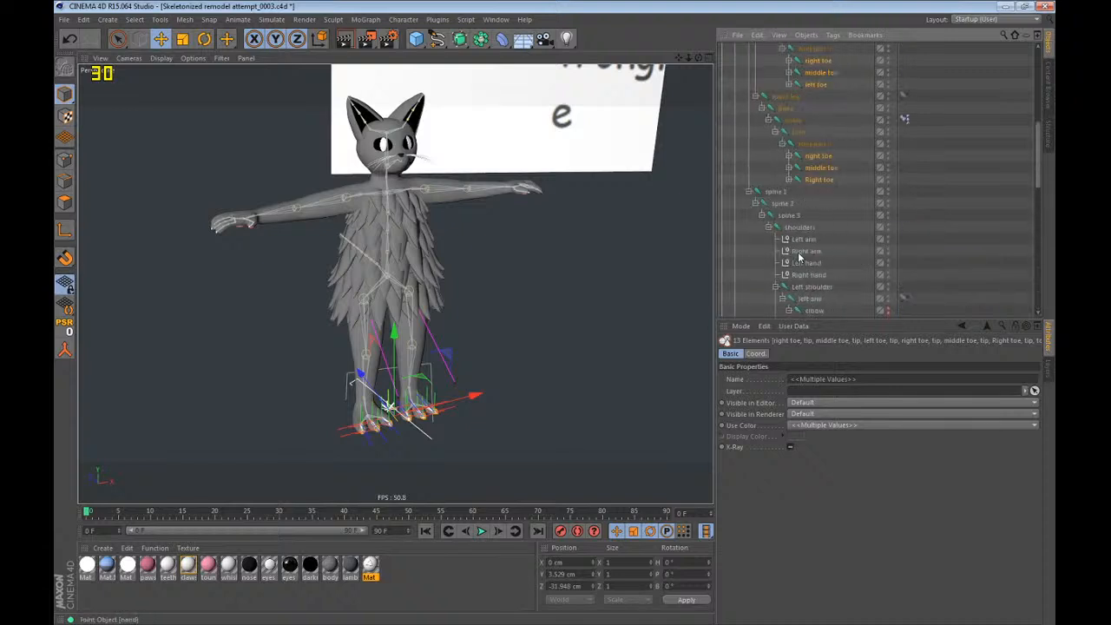
scroll(794, 210, "down", 8)
scroll(707, 175, "down", 4)
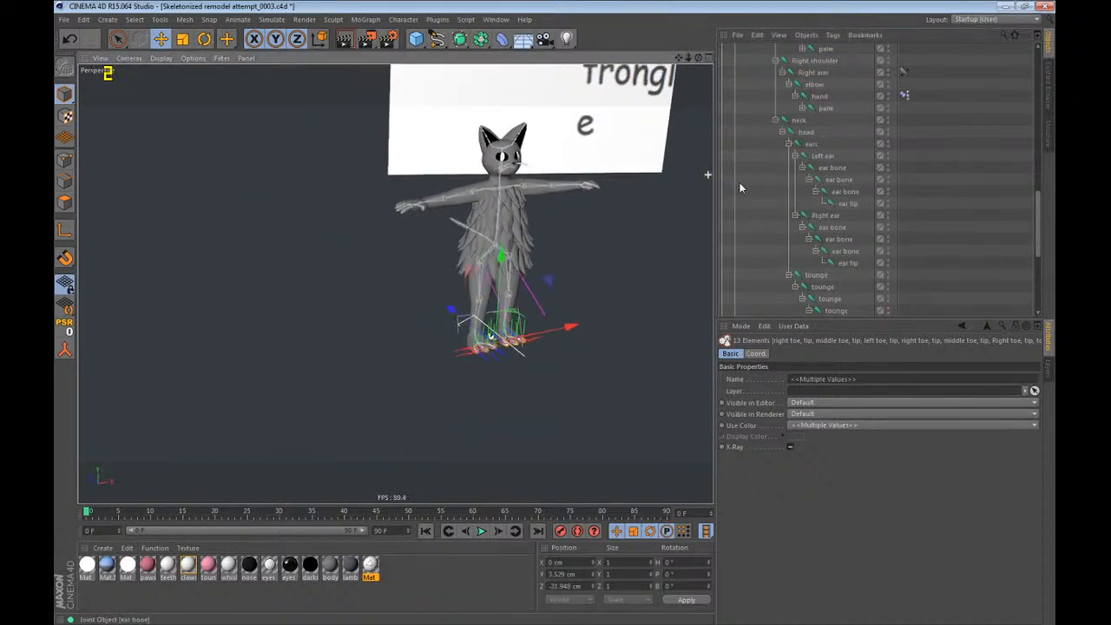
scroll(665, 204, "up", 3)
scroll(665, 204, "down", 4)
scroll(663, 204, "up", 5)
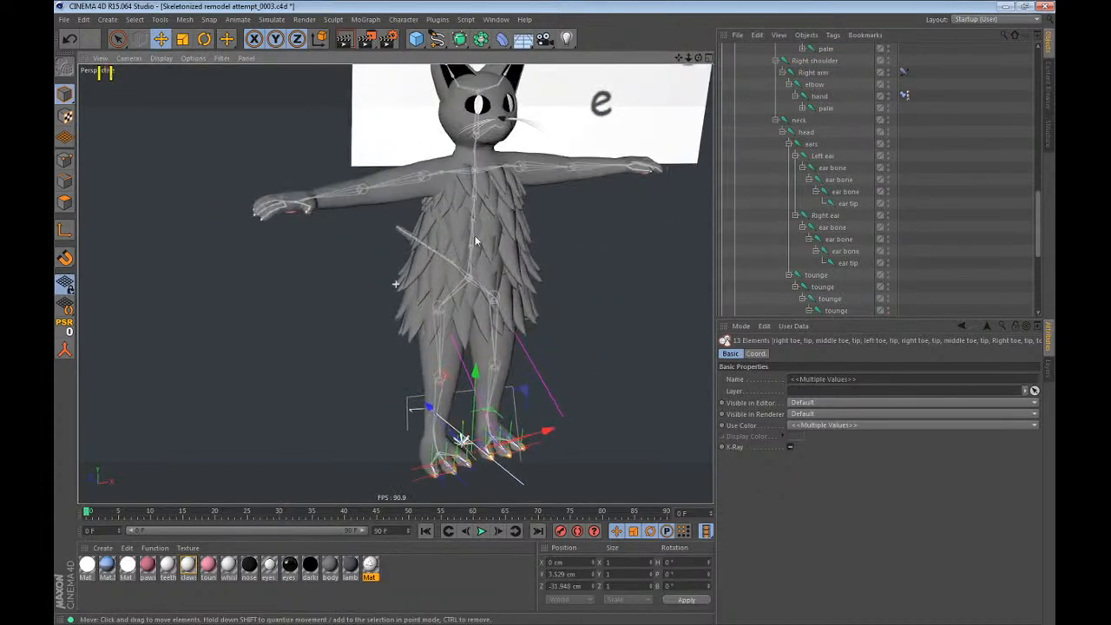
scroll(843, 218, "down", 10)
left_click(403, 19)
mouse_move(429, 50)
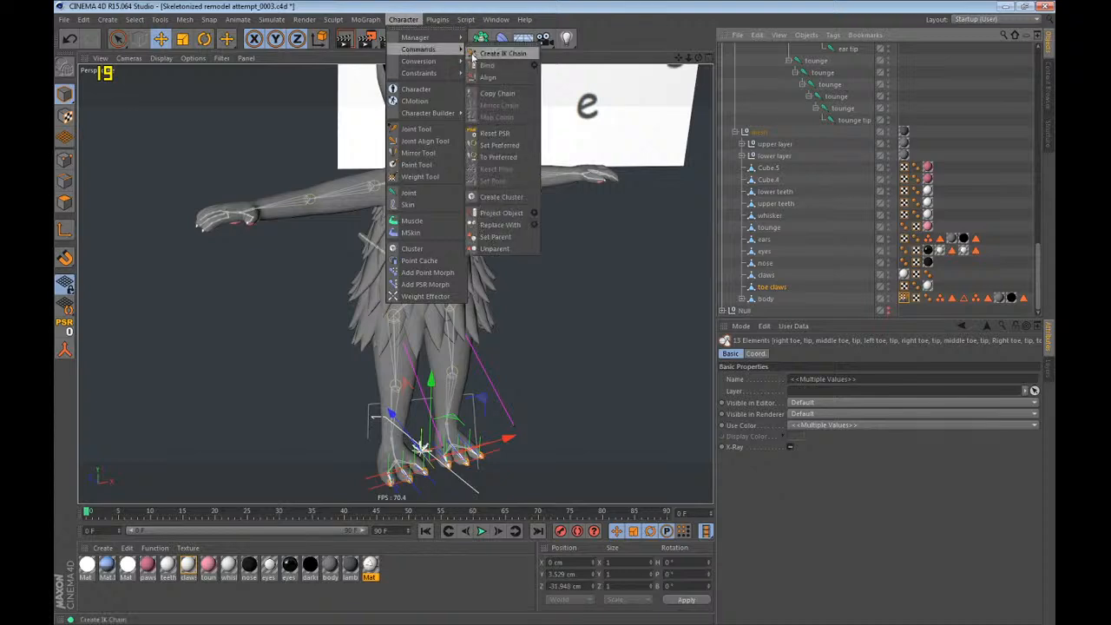
left_click(487, 65)
Select the claws mesh with the left hand's thumb 2 joint, the last bone joint of each finger, and their tips.
left_click(766, 277)
scroll(893, 188, "up", 12)
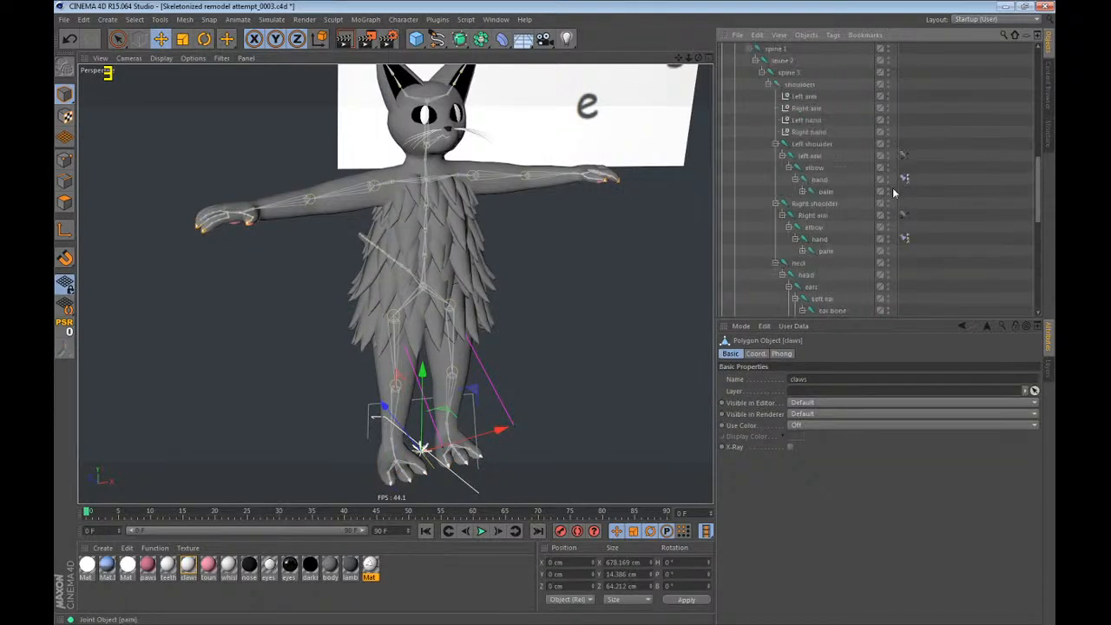
left_click(803, 252)
left_click(802, 192)
middle_click(852, 227, "ctrl")
middle_click(851, 288, "ctrl")
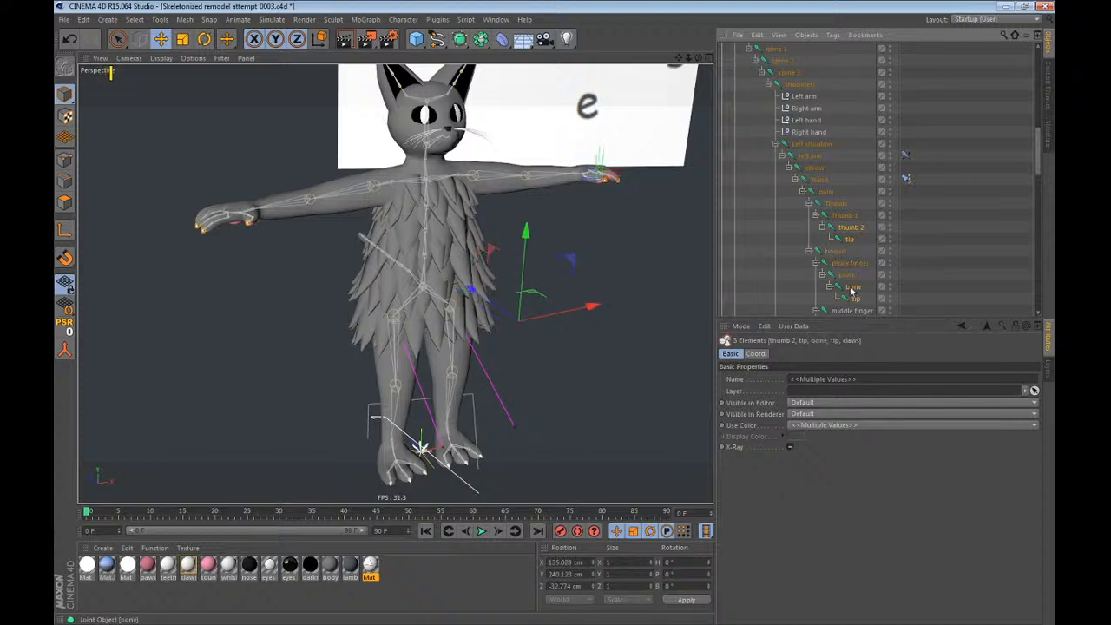
scroll(852, 289, "down", 4)
middle_click(856, 192, "ctrl")
middle_click(852, 241, "ctrl")
scroll(853, 243, "down", 4)
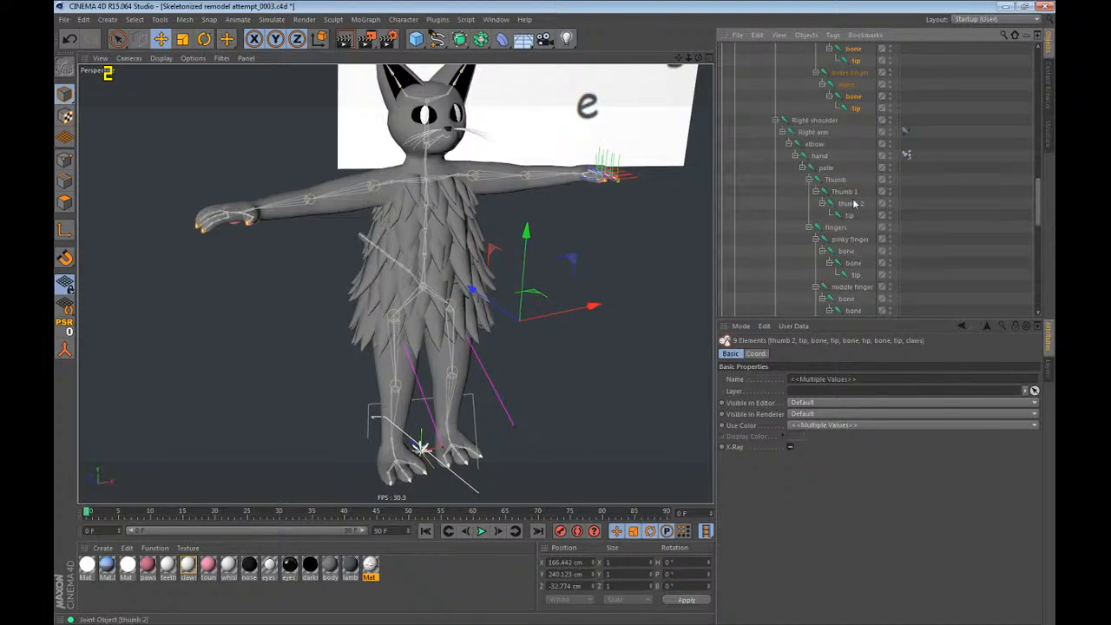
Add the right hand's thumb 2, last finger bones and tips to the selection, and bind the claws mesh to the selected joints.
middle_click(852, 203, "ctrl")
middle_click(853, 263, "ctrl")
scroll(842, 257, "down", 4)
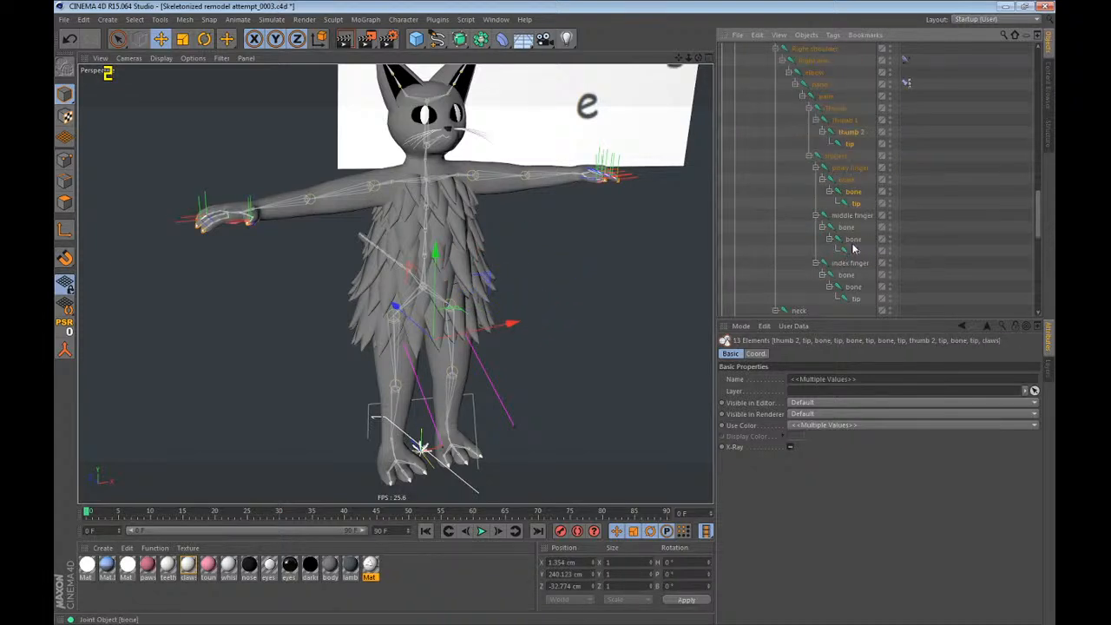
middle_click(853, 239, "ctrl")
middle_click(851, 287, "ctrl")
scroll(850, 274, "down", 5)
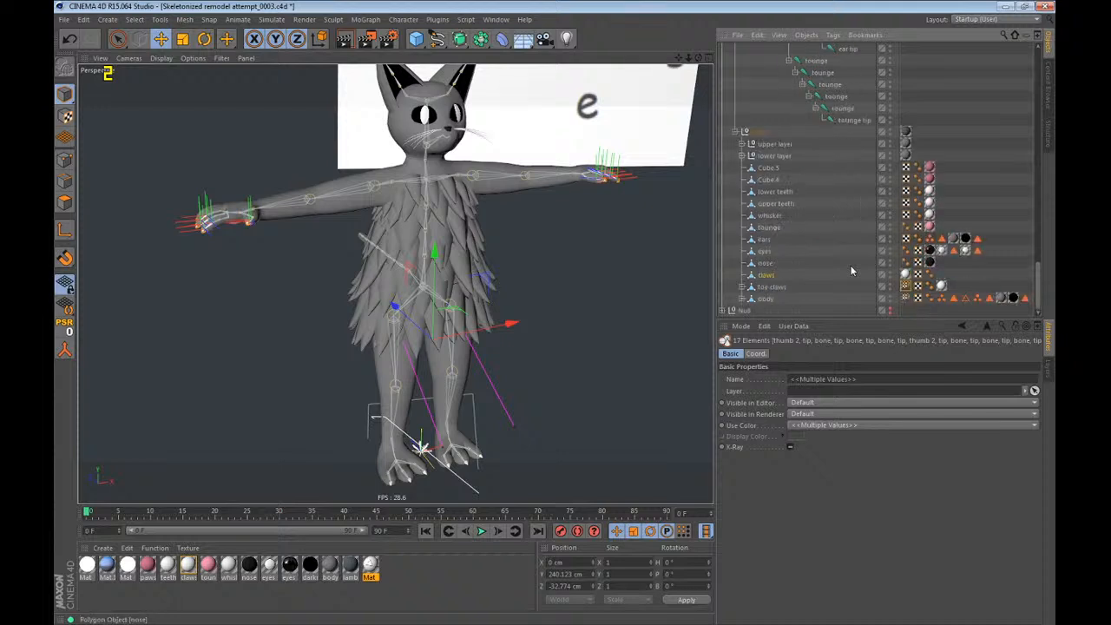
left_click(403, 19)
mouse_move(419, 48)
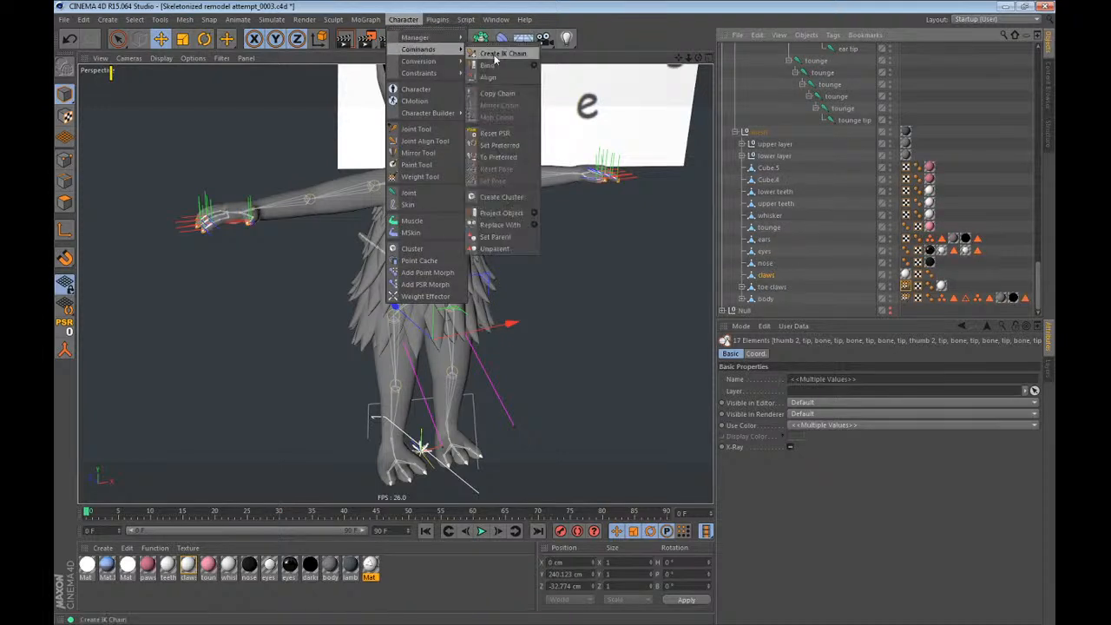
left_click(488, 66)
Detach the character commands as a floating palette over the viewport.
left_click(403, 19)
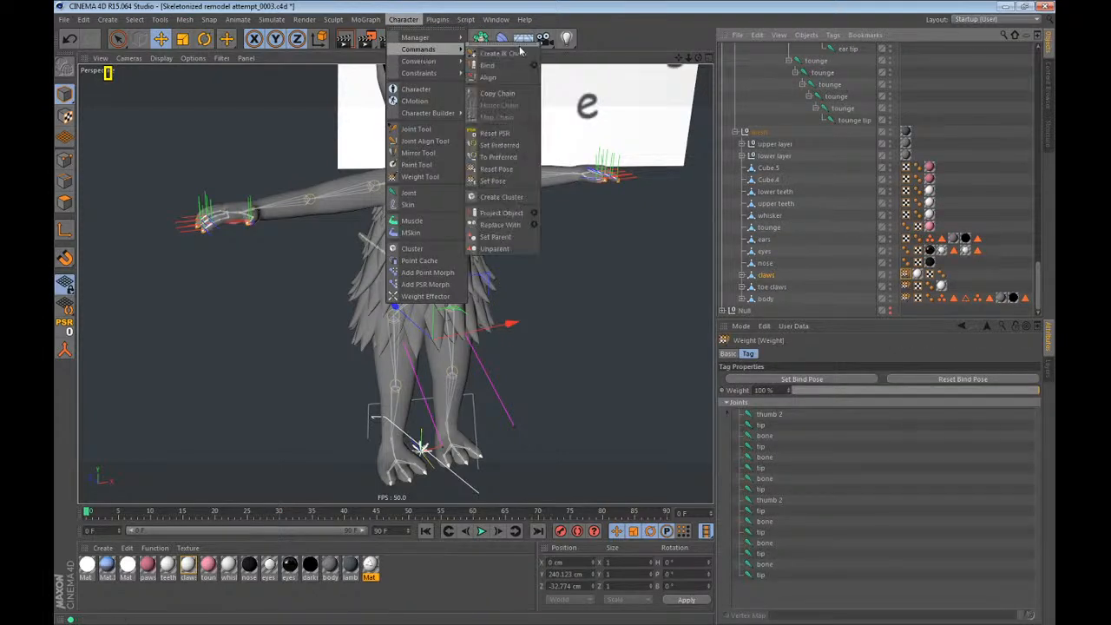
left_click(519, 53)
left_click_drag(502, 31, 660, 71)
Bind the nose mesh to the head joint.
left_click(765, 264)
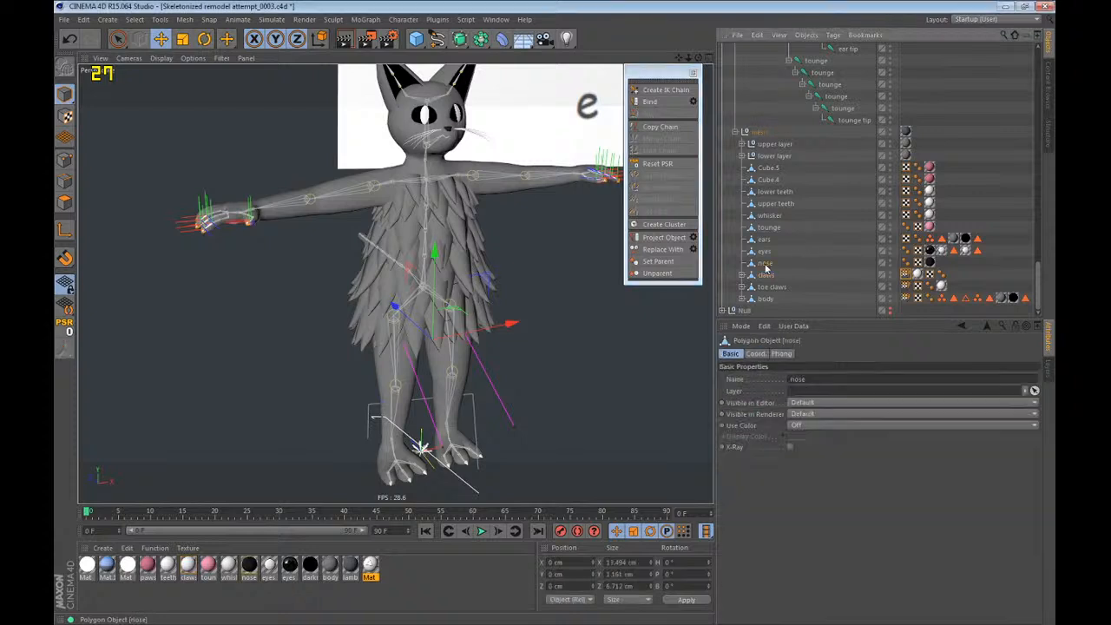
scroll(777, 265, "up", 5)
left_click(807, 205, "ctrl")
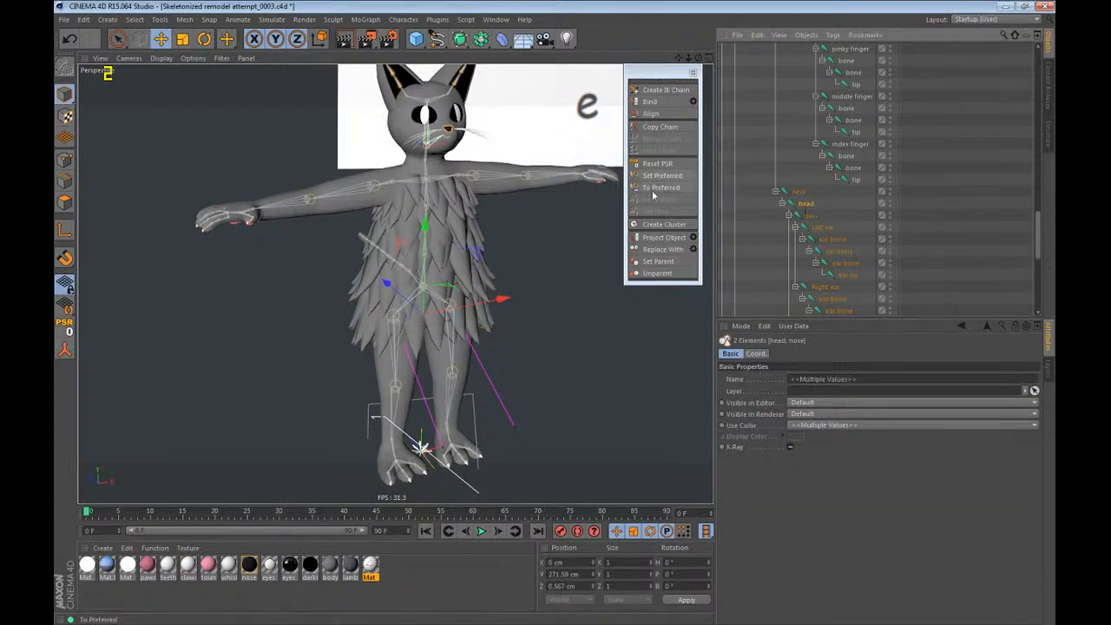
scroll(806, 139, "down", 3)
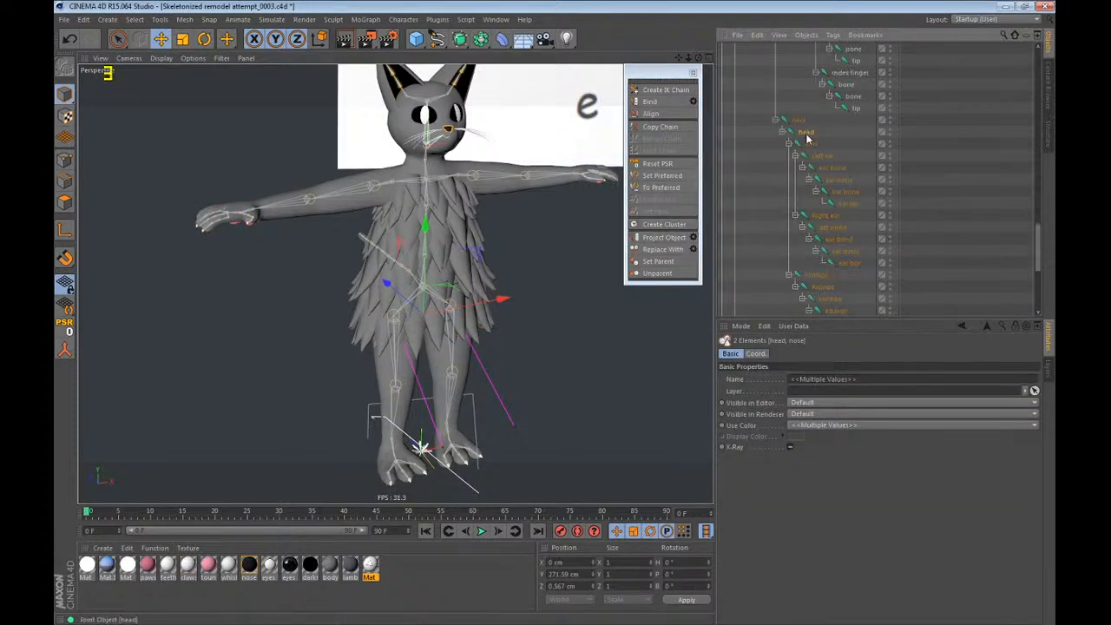
left_click(650, 102)
Swap the nose for the eyes mesh in the selection and bind the eyes to the head joint.
scroll(781, 174, "down", 5)
left_click(764, 252, "ctrl")
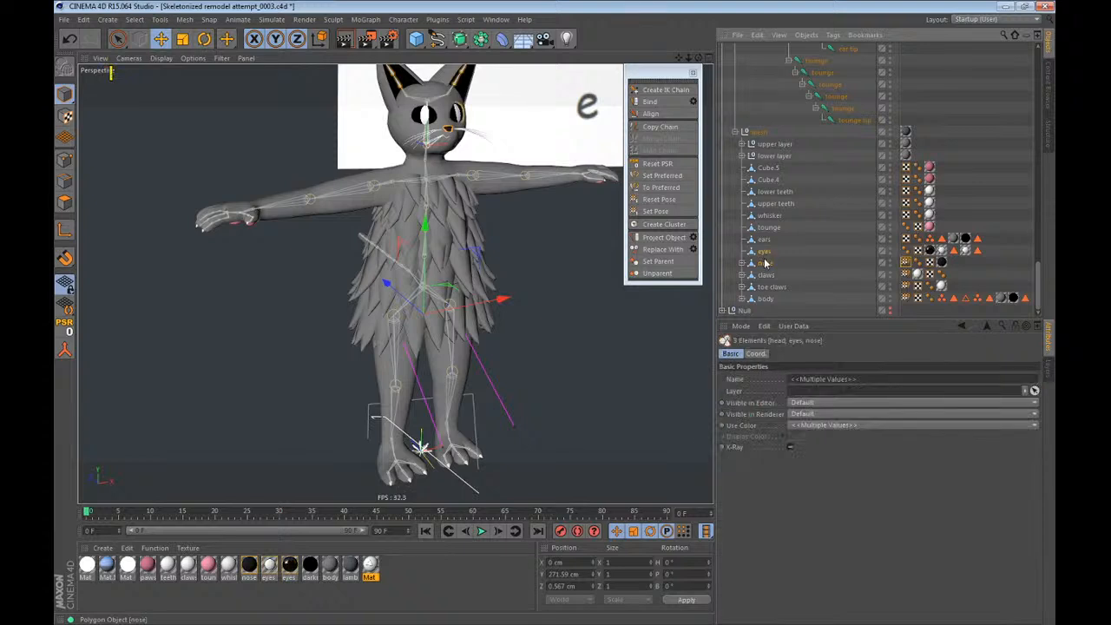
left_click(766, 262, "ctrl")
left_click(667, 103)
left_click(766, 252, "ctrl")
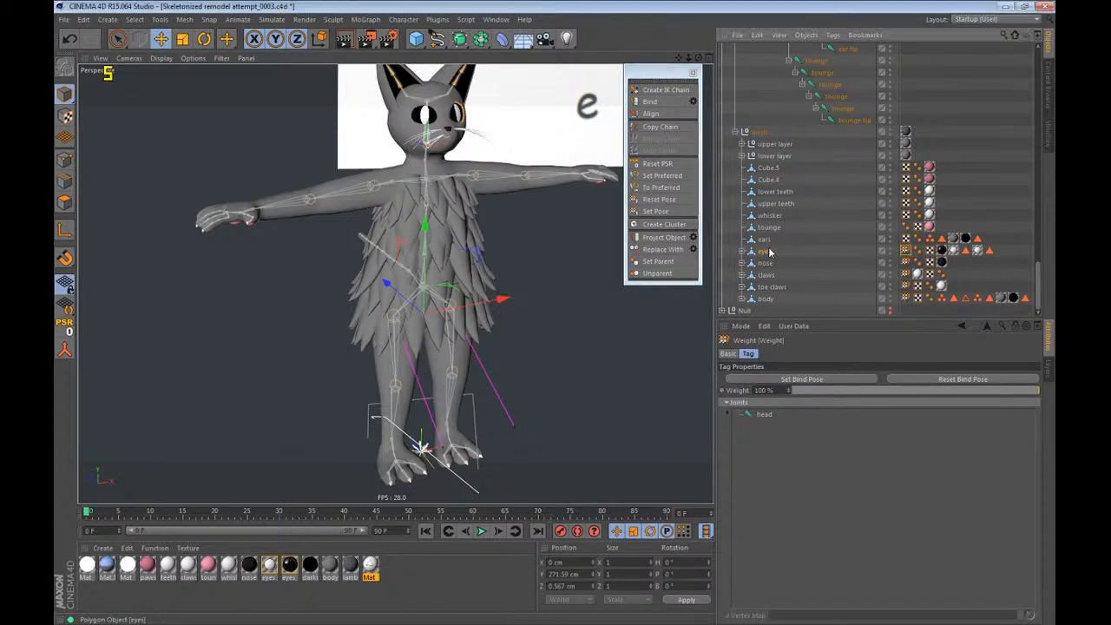
left_click(767, 216, "ctrl")
scroll(769, 206, "up", 2)
middle_click(815, 132)
Bind the ears mesh to the complete ears joint hierarchy, including both ear chains and tips.
scroll(818, 156, "up", 2)
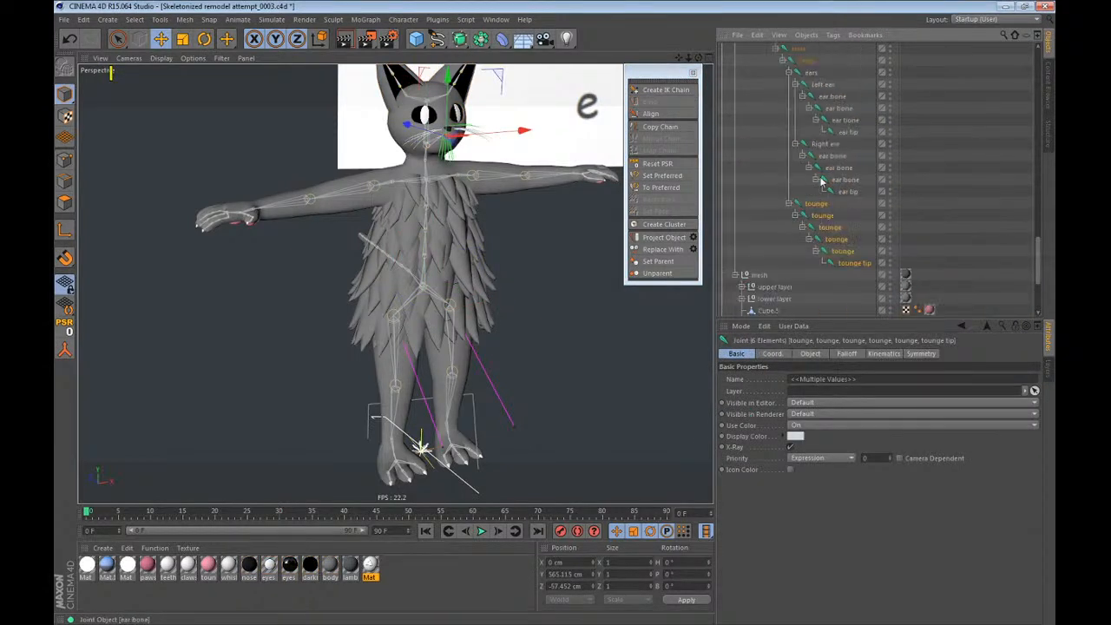
middle_click(815, 75)
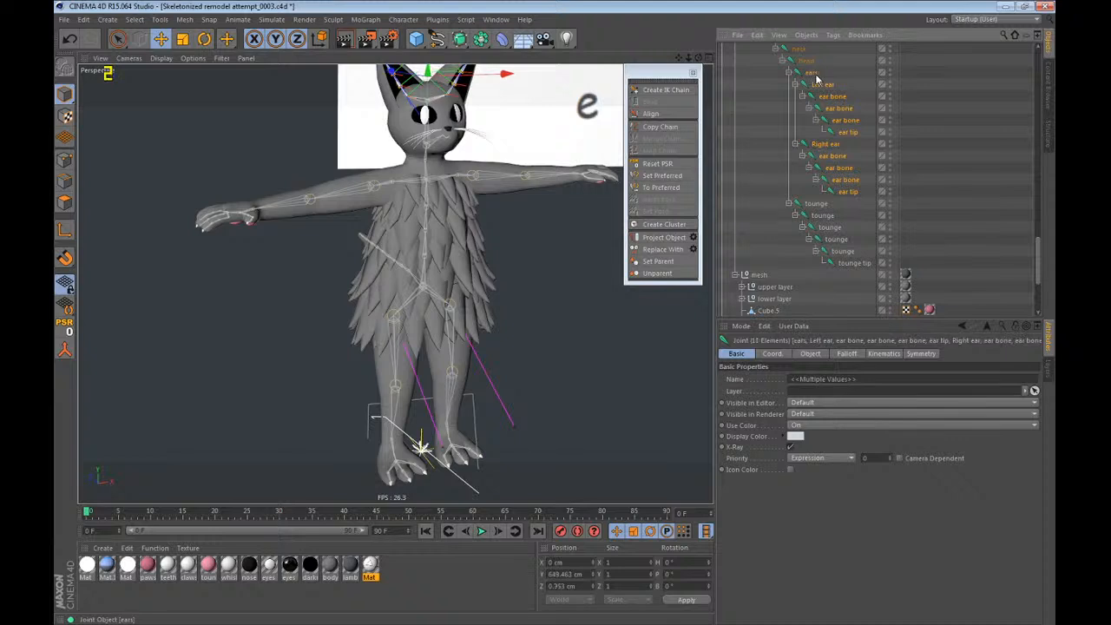
scroll(780, 263, "down", 4)
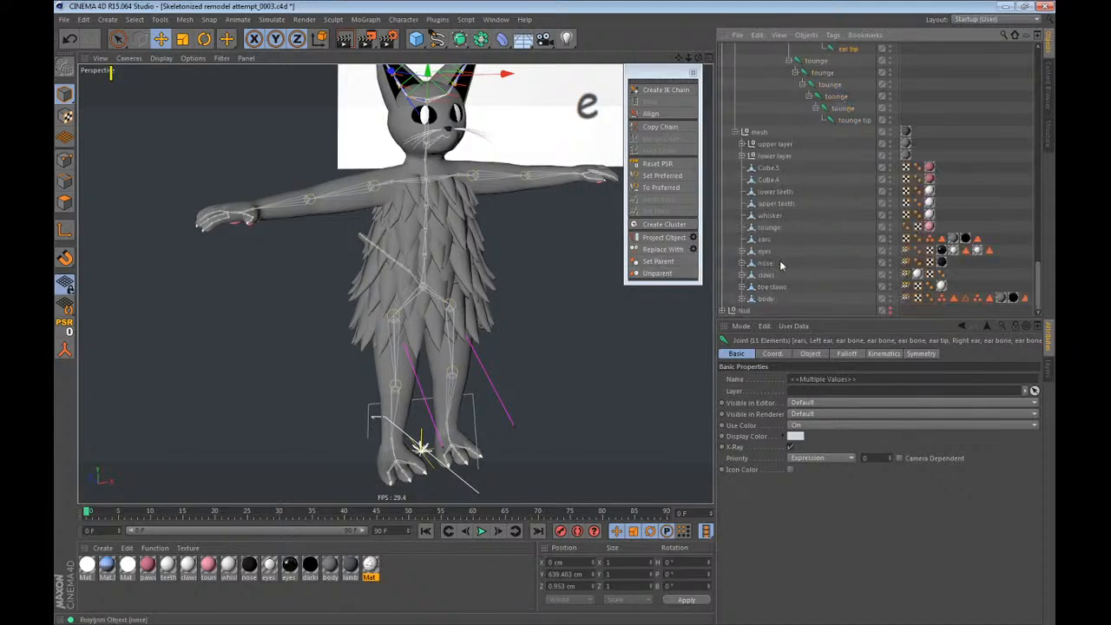
left_click(766, 242, "ctrl")
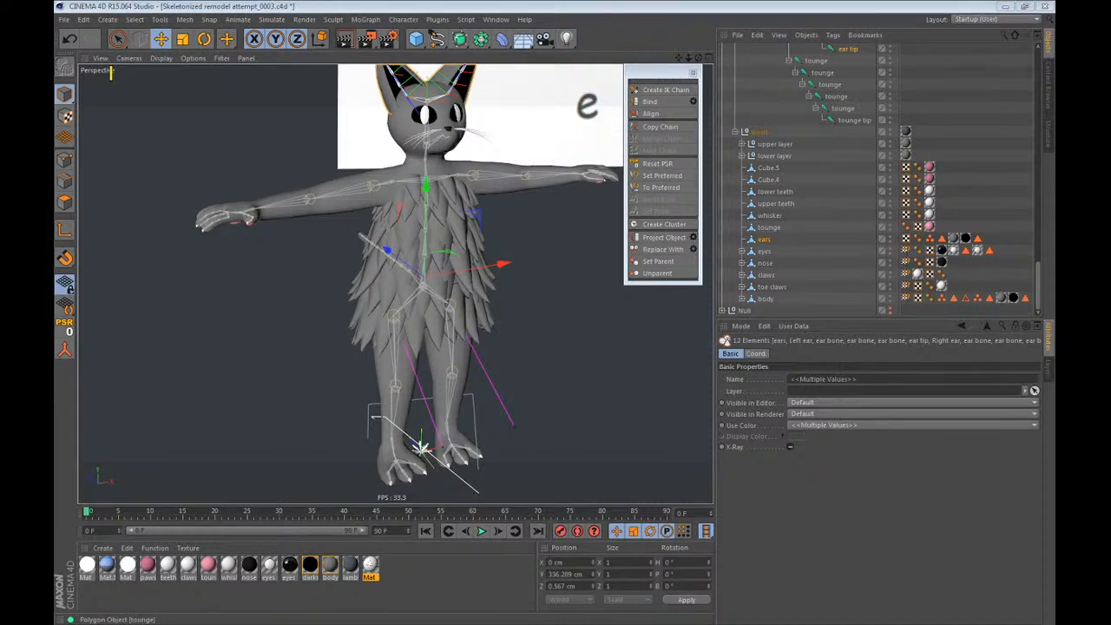
left_click(649, 102)
left_click(767, 240, "ctrl")
Bind the tounge mesh to the head joint and the full tounge joint hierarchy, and collapse the ears joints.
scroll(859, 144, "up", 2)
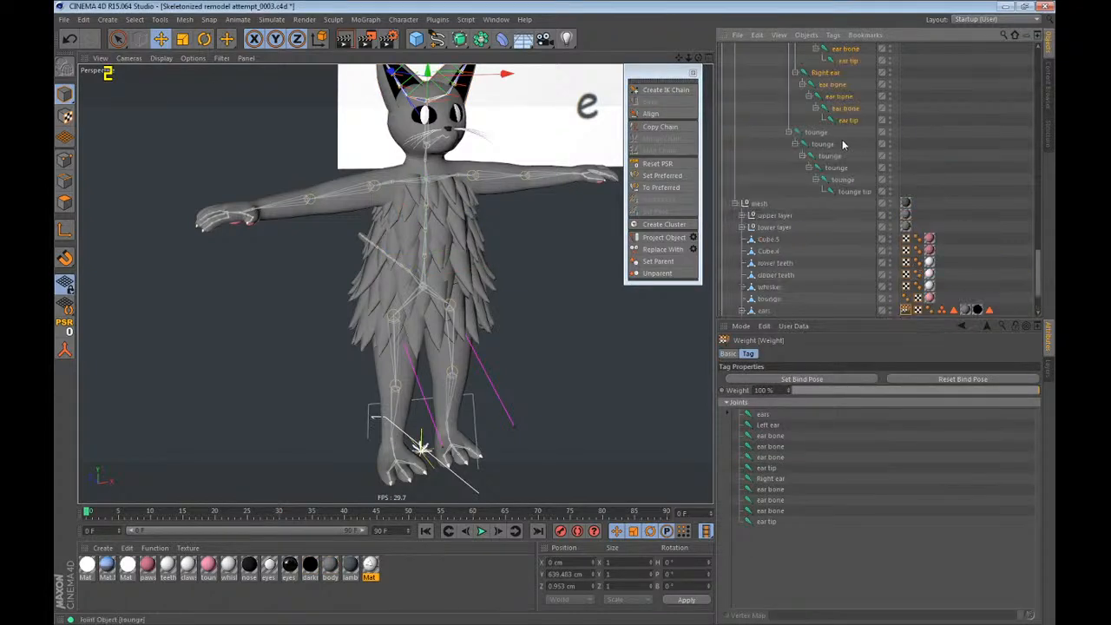
middle_click(823, 134)
scroll(825, 134, "up", 2)
scroll(825, 137, "up", 2)
left_click(812, 132, "ctrl")
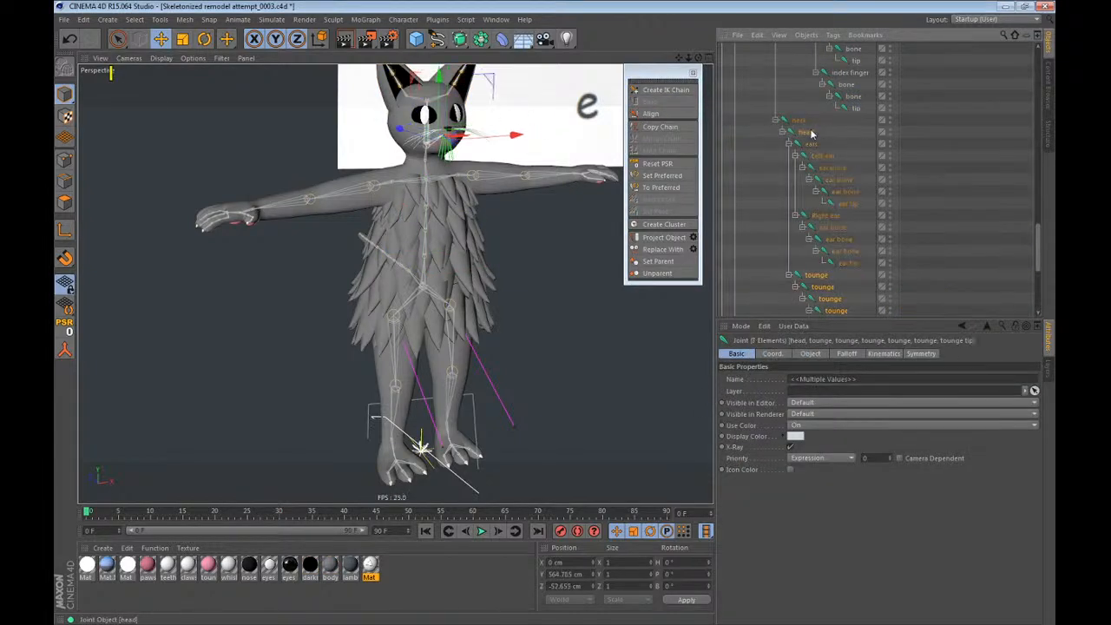
left_click(788, 144)
scroll(790, 147, "down", 3)
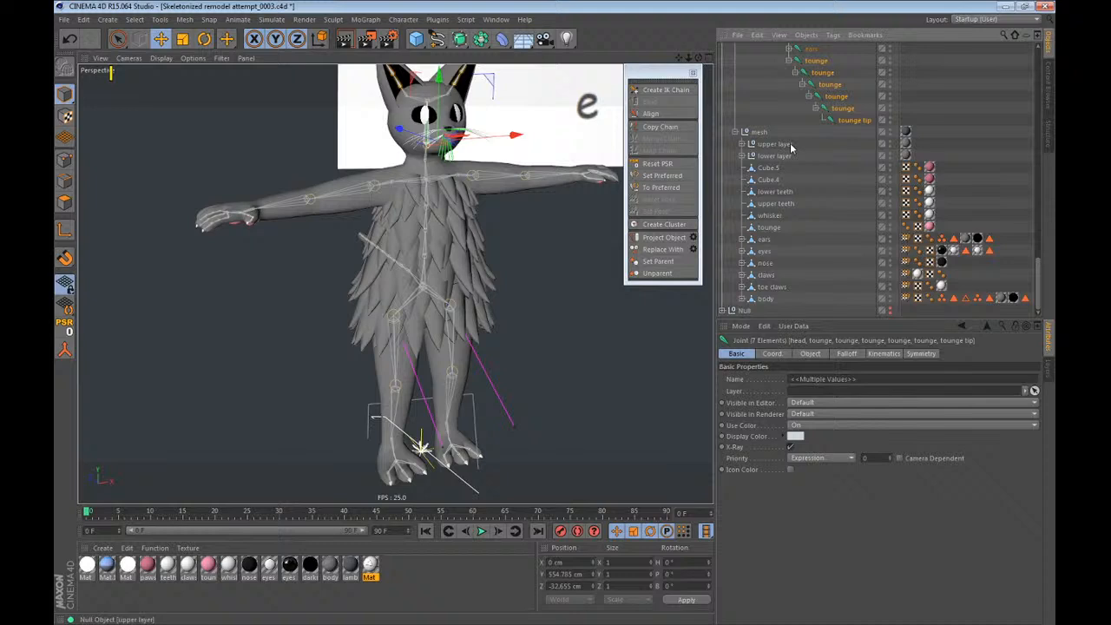
left_click(768, 228, "ctrl")
left_click(672, 104)
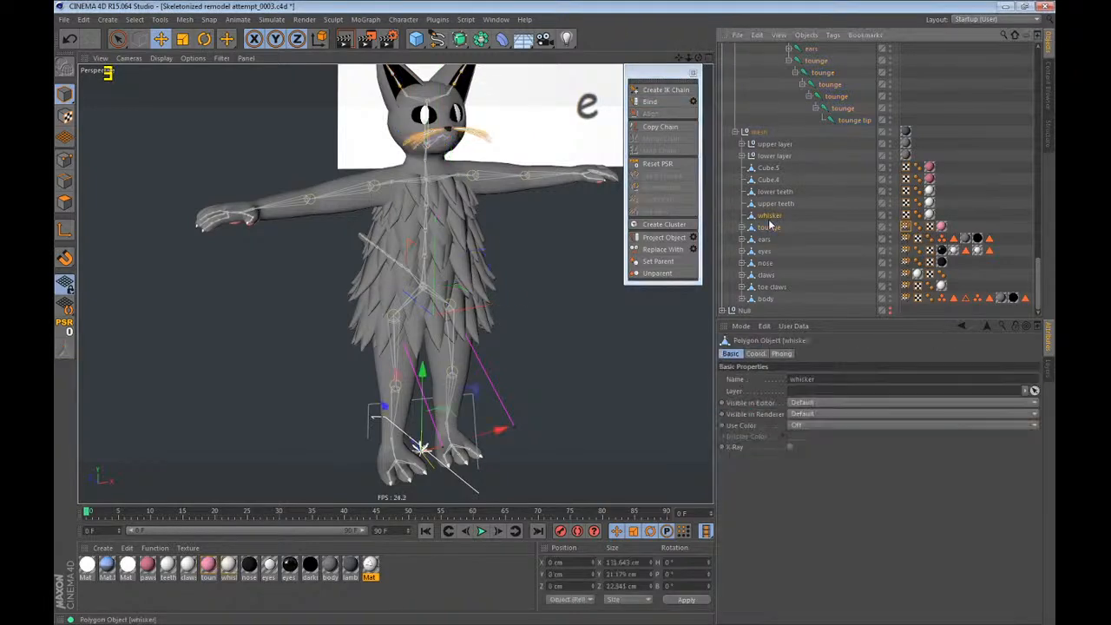
Bind the whisker mesh to the head joint.
left_click(808, 181, "ctrl")
left_click(667, 104)
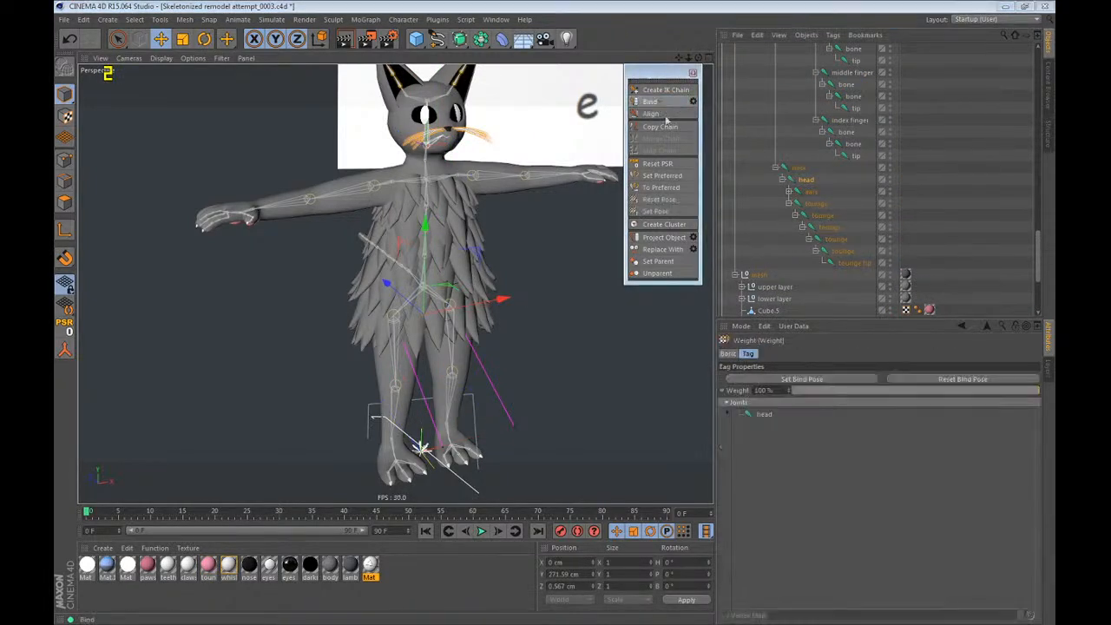
Select the upper teeth mesh and examine its placement in the cat's head and mouth from several distances and angles.
scroll(789, 200, "down", 4)
left_click(781, 206)
scroll(789, 215, "up", 2)
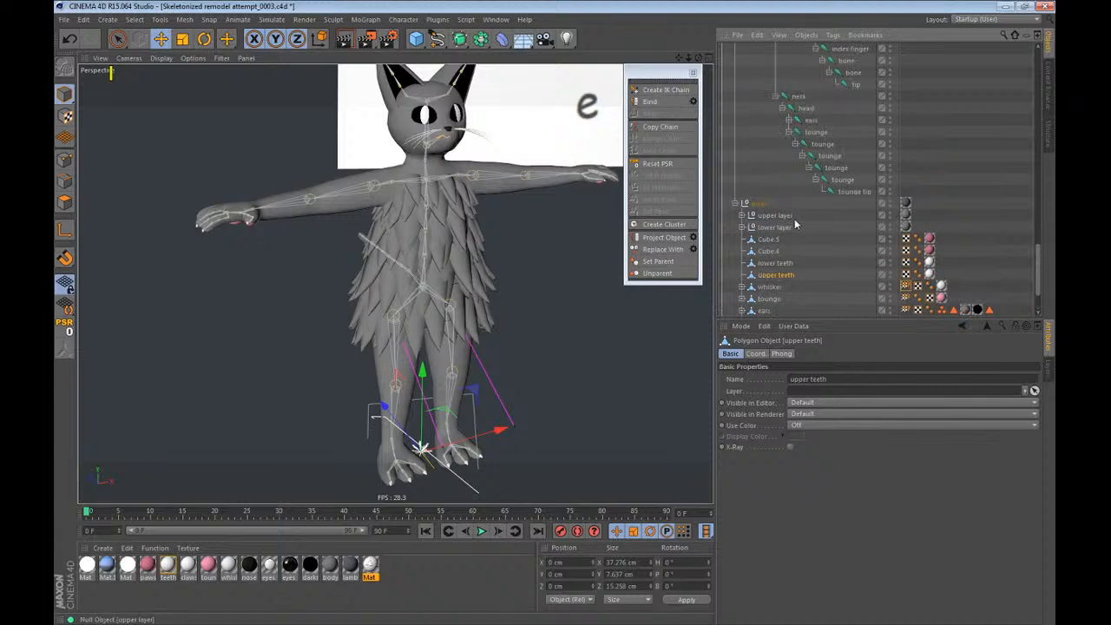
scroll(426, 98, "up", 4)
scroll(426, 97, "up", 5)
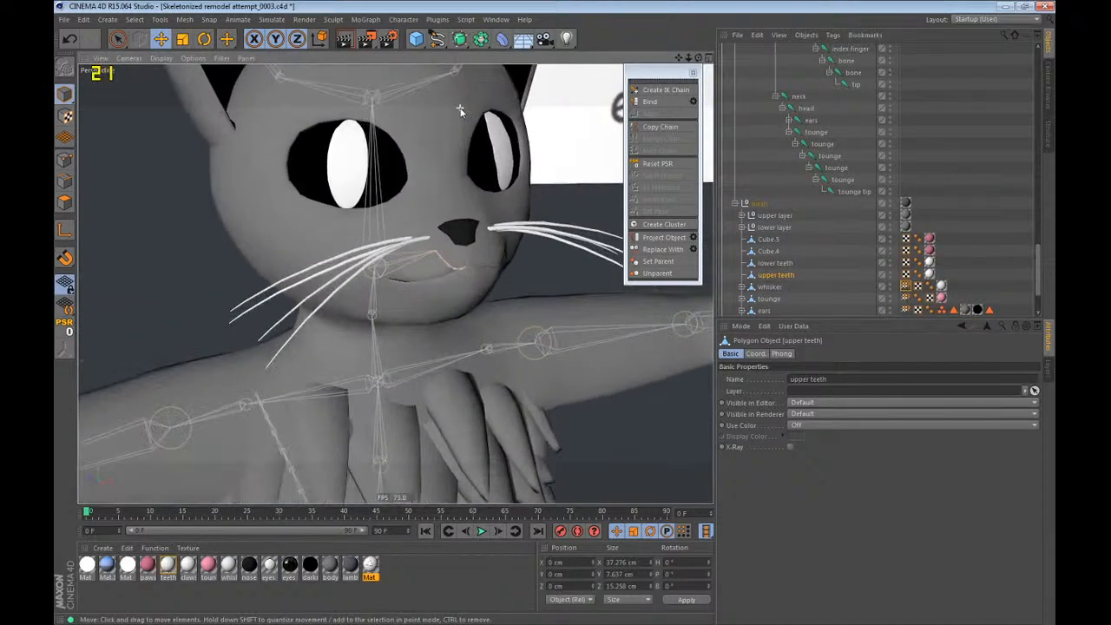
scroll(461, 113, "down", 3)
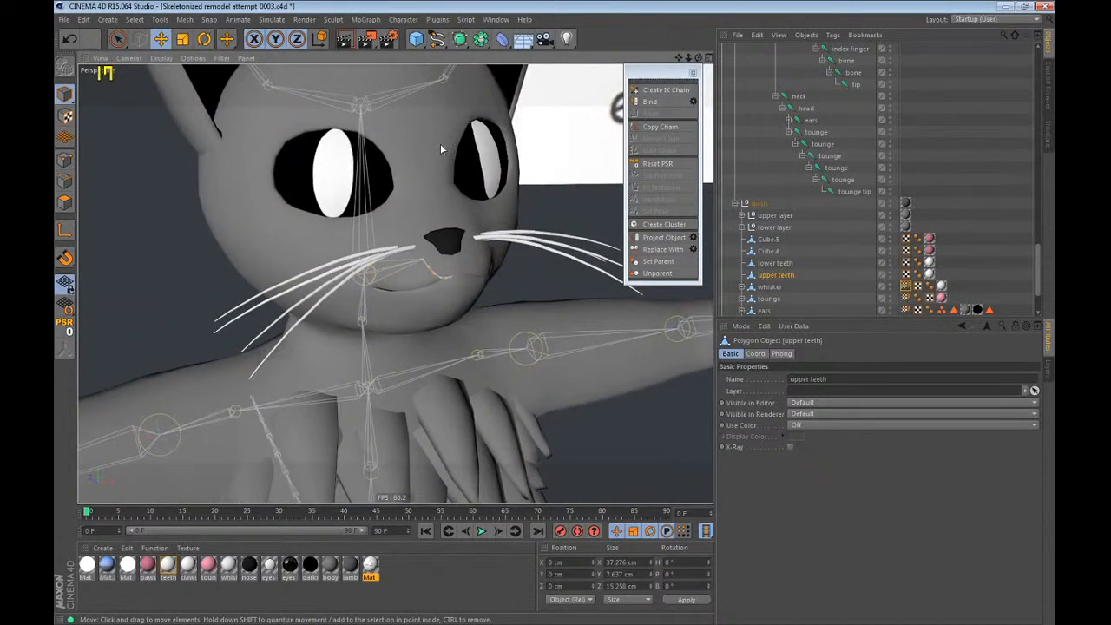
scroll(442, 145, "down", 3)
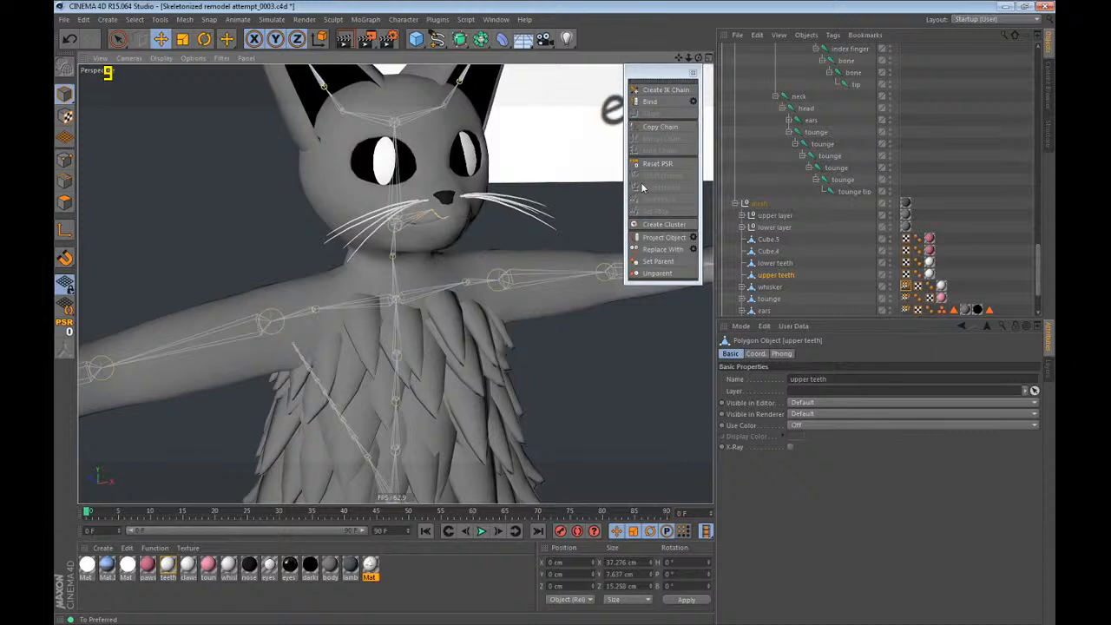
scroll(417, 84, "down", 5)
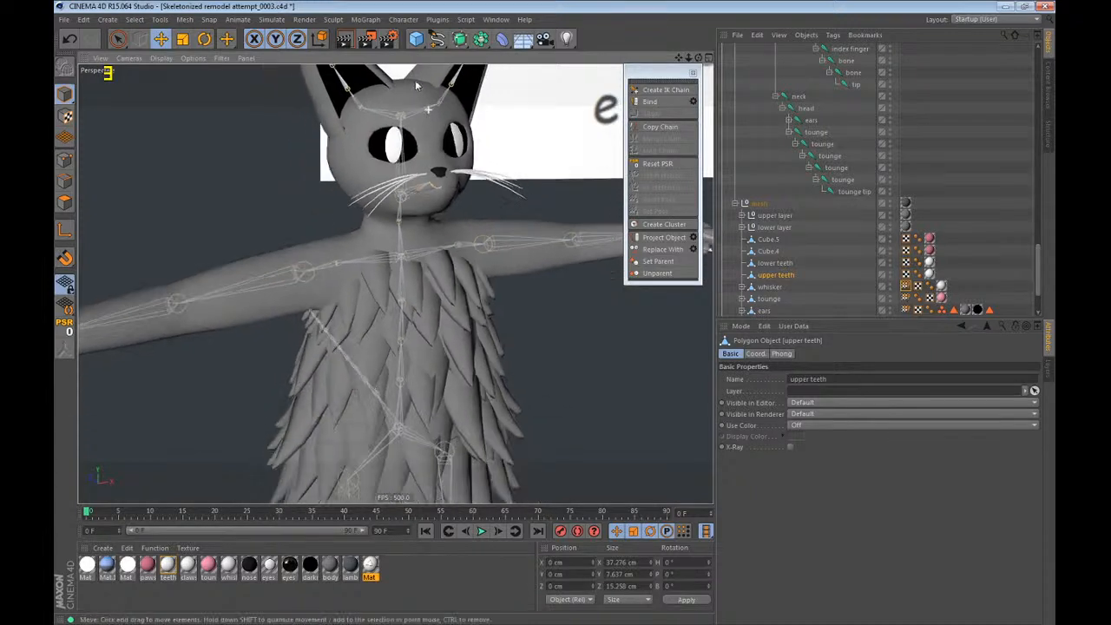
scroll(418, 85, "up", 2)
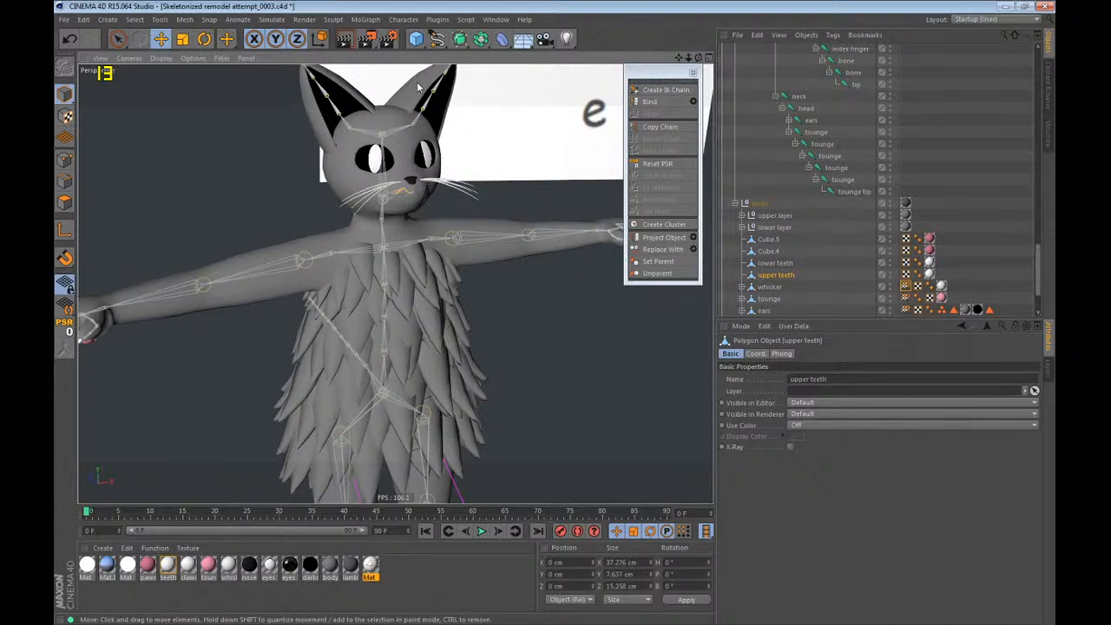
left_click_drag(477, 141, 399, 164, "alt")
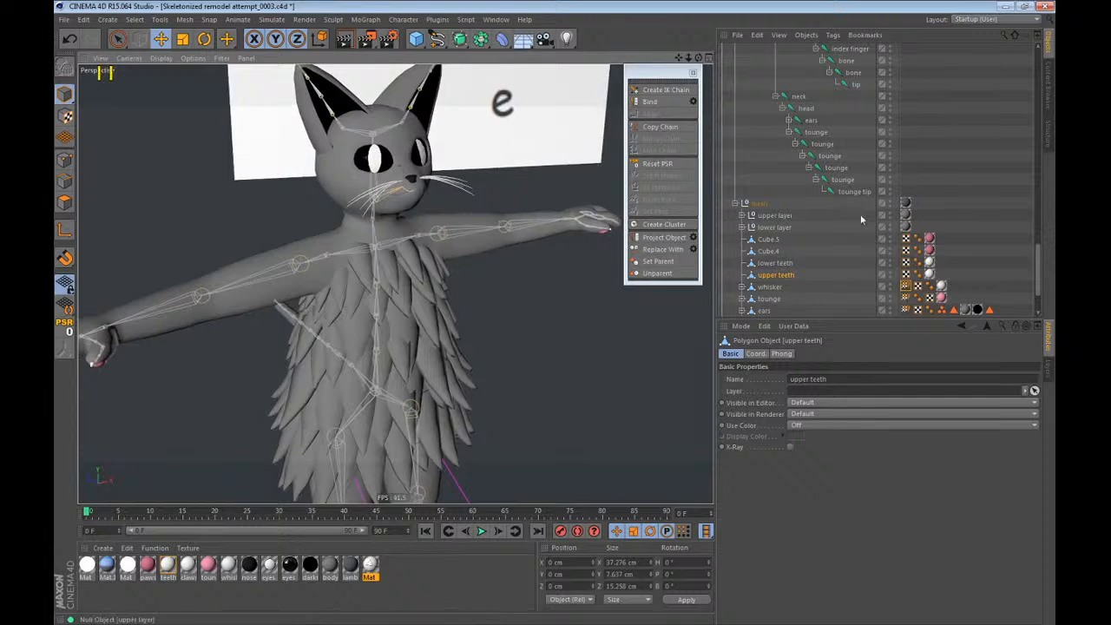
Bind the upper teeth mesh to the head joint.
scroll(859, 221, "down", 2)
left_click(835, 224)
left_click(785, 195)
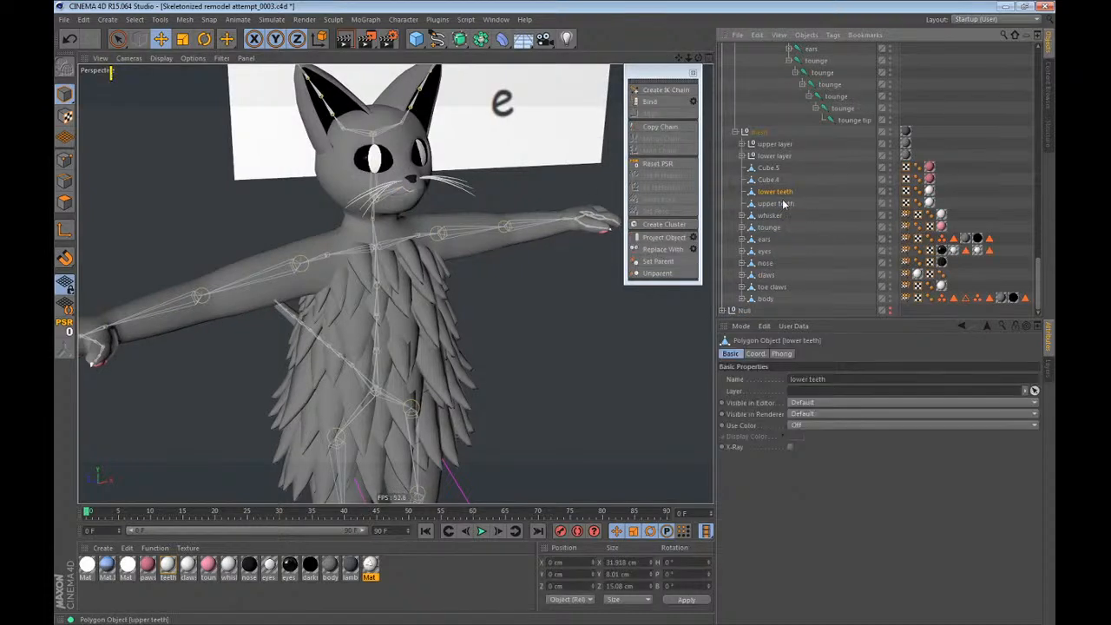
left_click(792, 204)
scroll(794, 217, "up", 4)
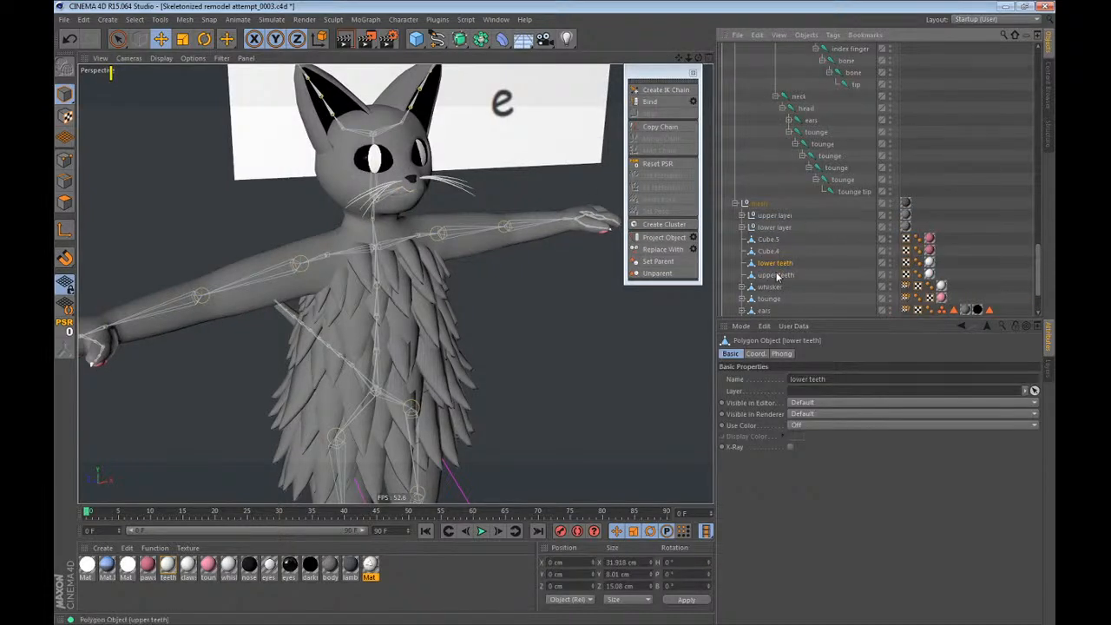
left_click(804, 182, "ctrl")
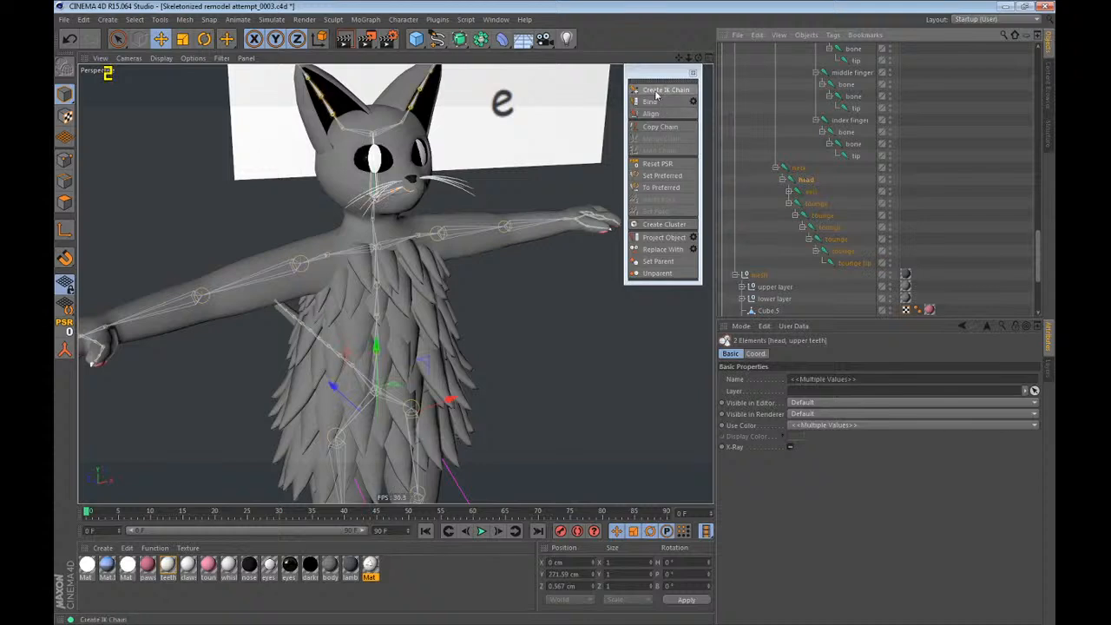
left_click(650, 102)
Bind the lower teeth mesh to the head joint.
left_click(775, 191)
scroll(807, 157, "up", 3)
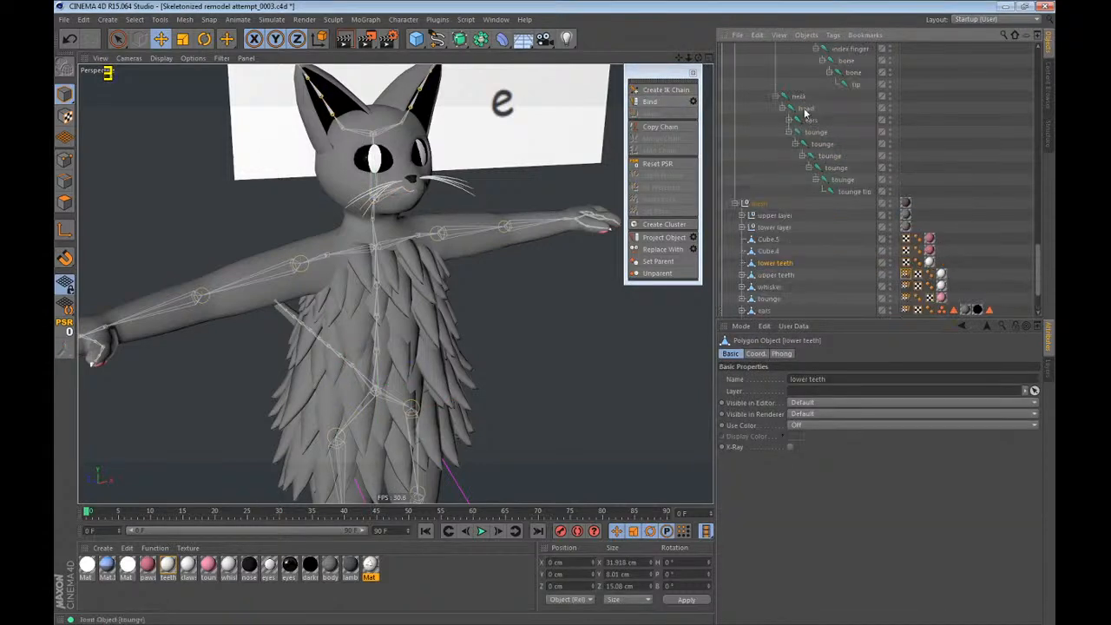
left_click(805, 107, "ctrl")
left_click(653, 102)
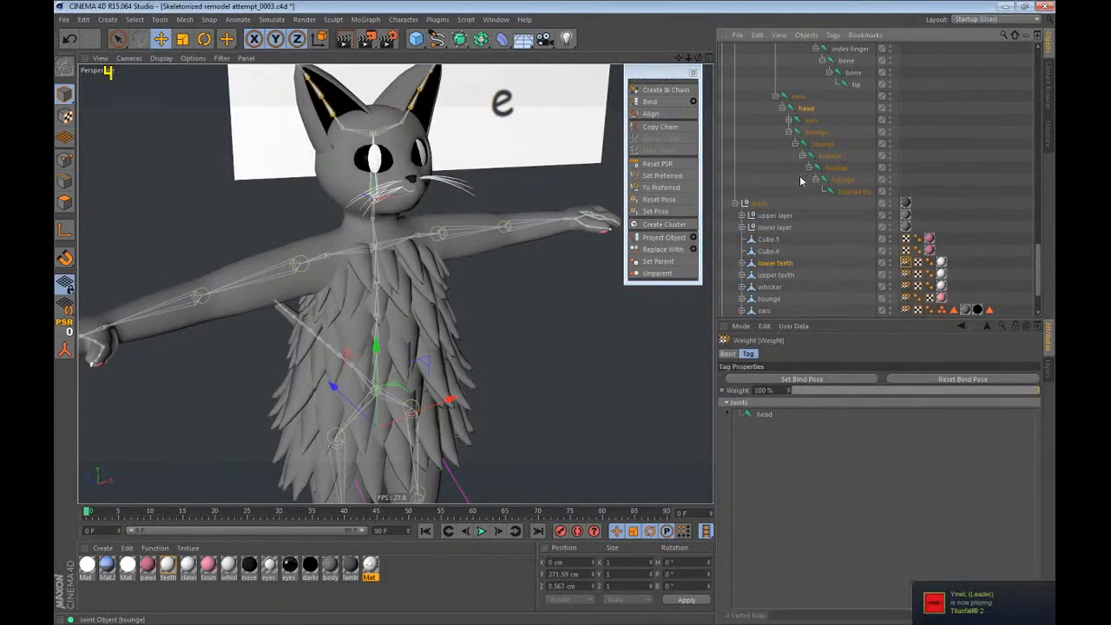
Examine which parts of the hands and feet the Cube.5 and Cube.4 meshes form.
left_click(771, 251)
left_click(766, 240)
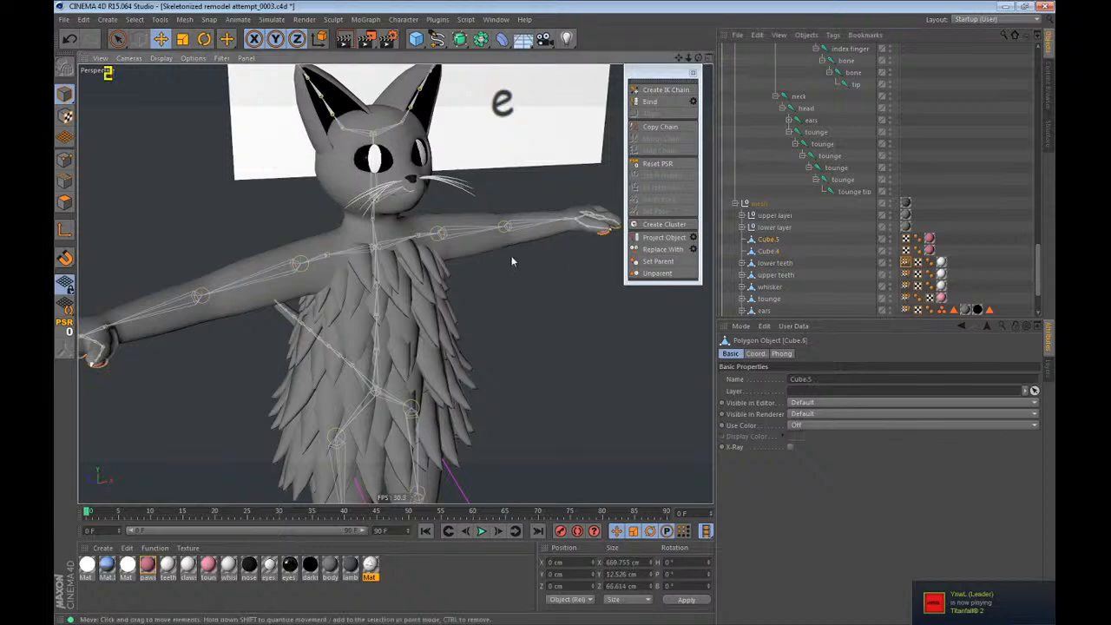
key("s")
left_click(768, 251)
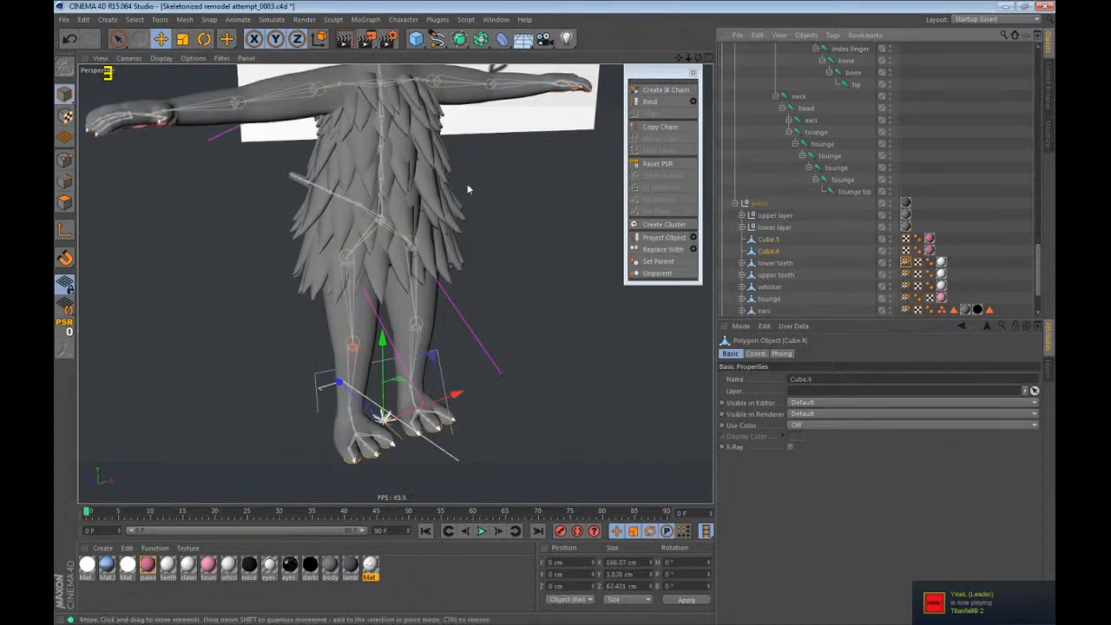
key("s")
left_click_drag(389, 105, 387, 118, "alt")
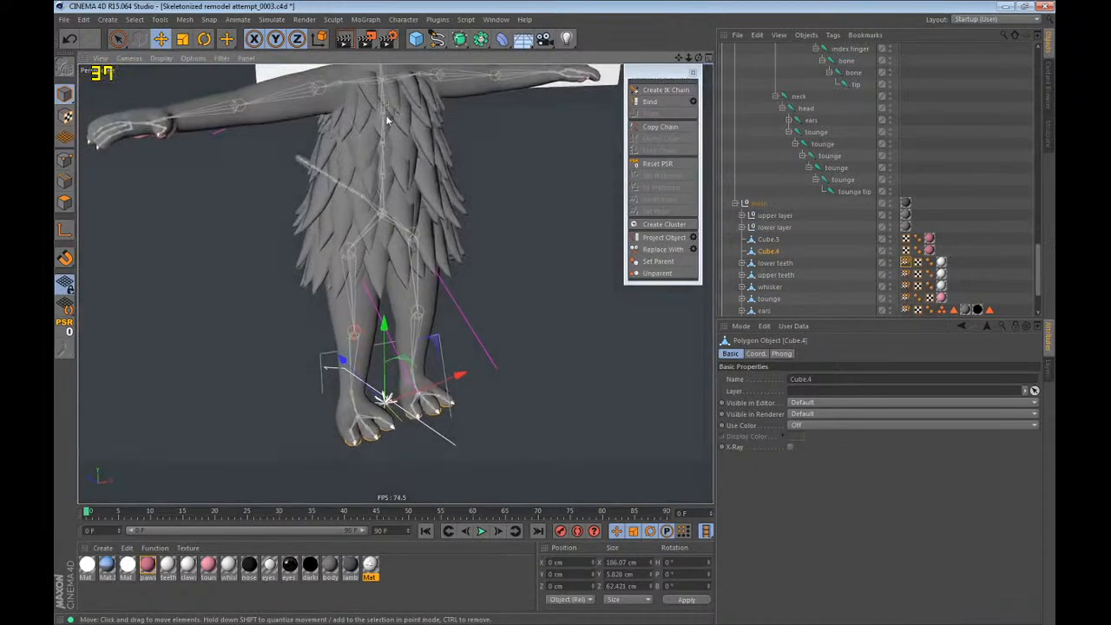
left_click_drag(398, 180, 410, 201, "alt")
right_click_drag(410, 201, 359, 266, "alt")
middle_click_drag(359, 266, 358, 276, "alt")
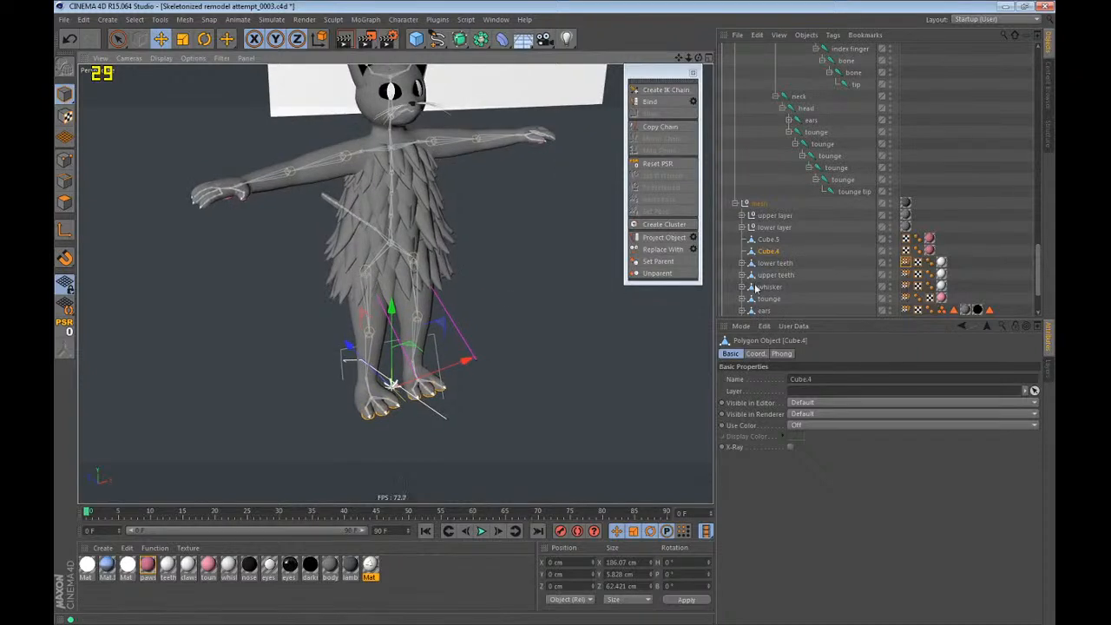
Rename the Cube.4 mesh to "feet pads" and the Cube.5 mesh to "paw pads".
double_click(778, 250)
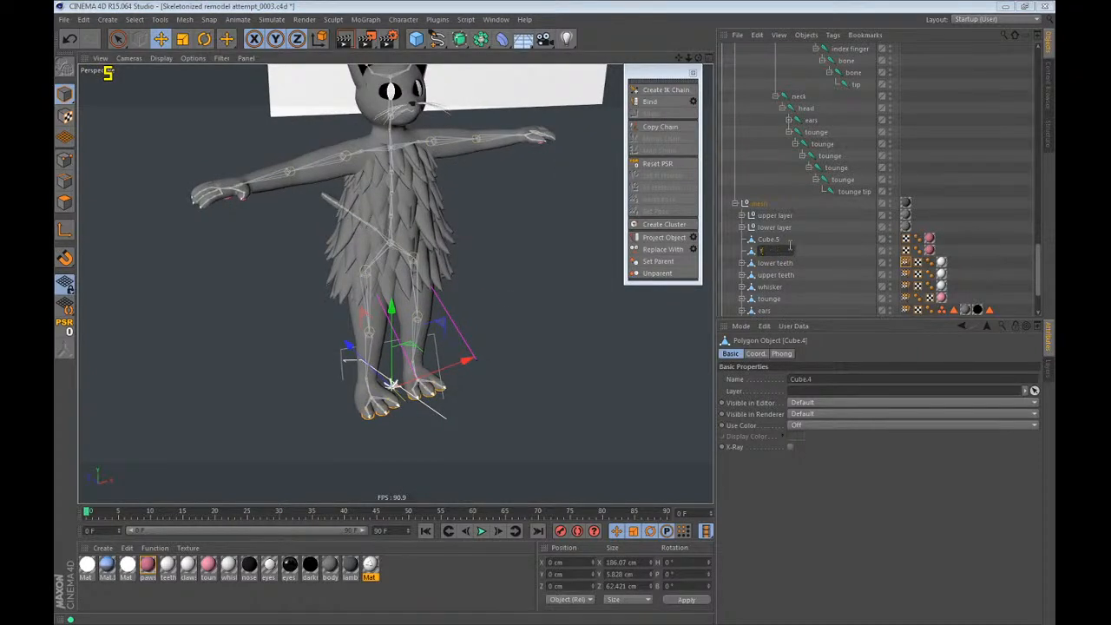
type("ads")
key("Return")
double_click(790, 244)
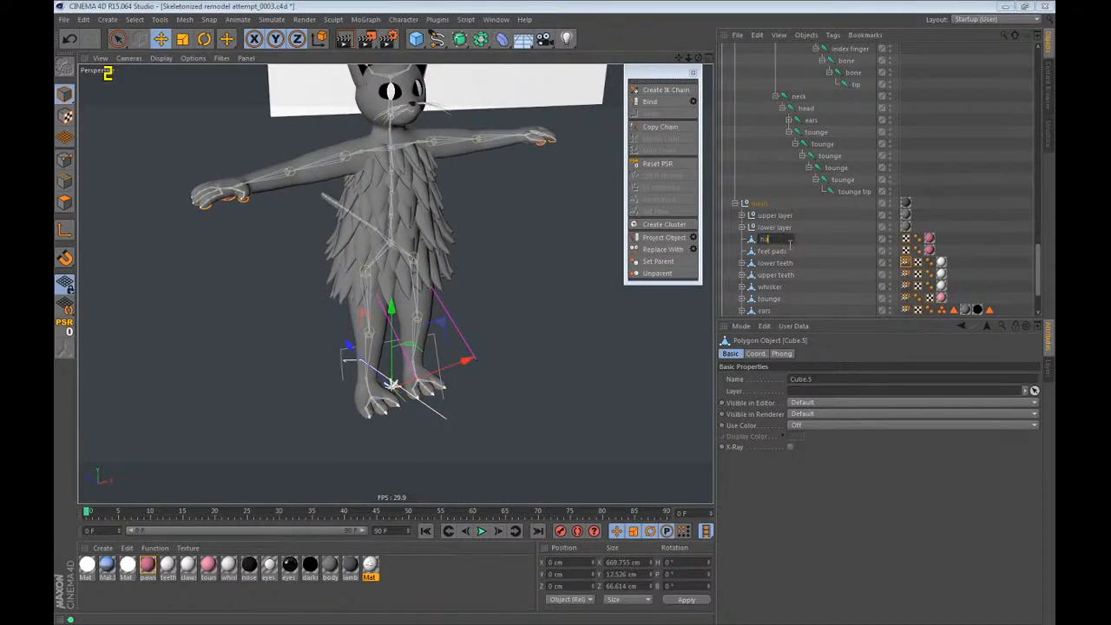
type("paw pads")
key("Return")
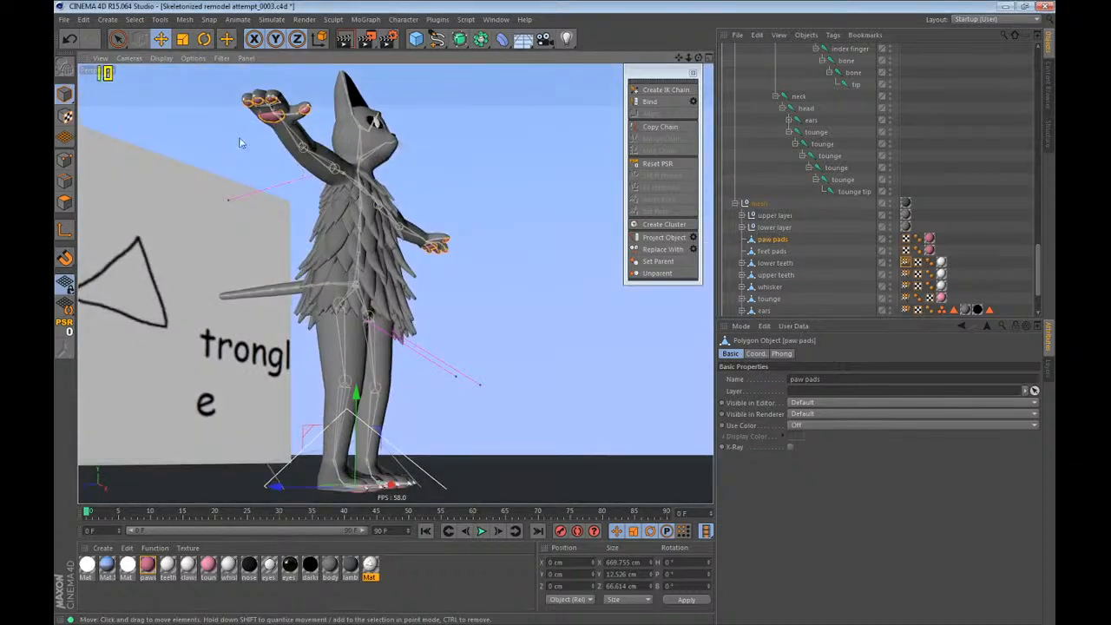
Raise the Subdivision Surface's editor subdivision to 2 and examine the pads on the cat's hand.
scroll(259, 106, "up", 6)
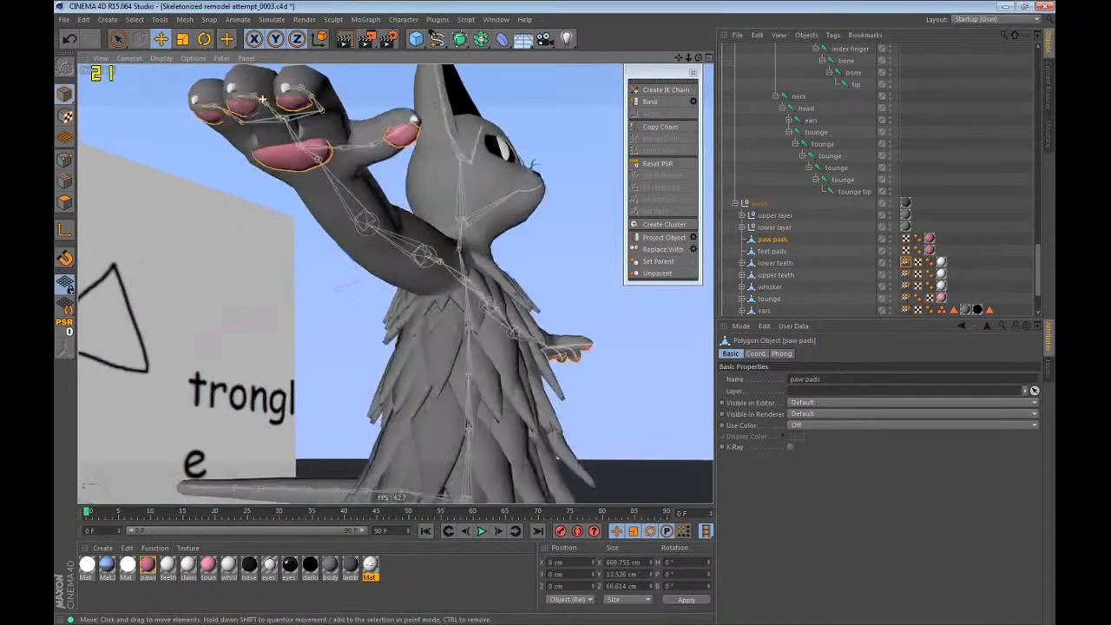
left_click_drag(291, 182, 400, 280, "alt")
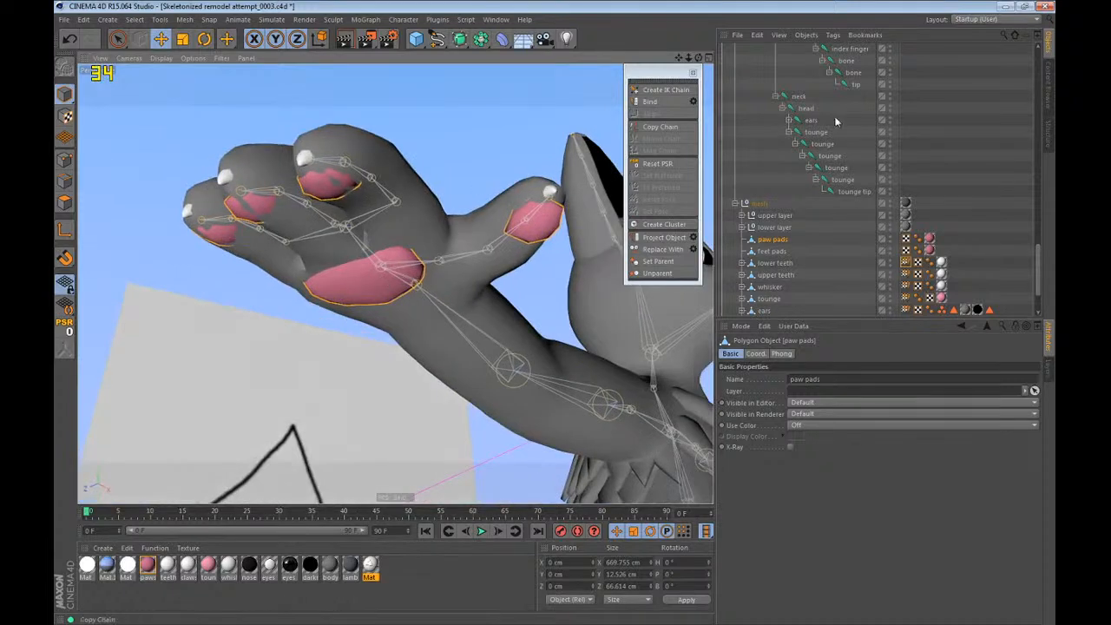
scroll(894, 137, "up", 20)
left_click(769, 180)
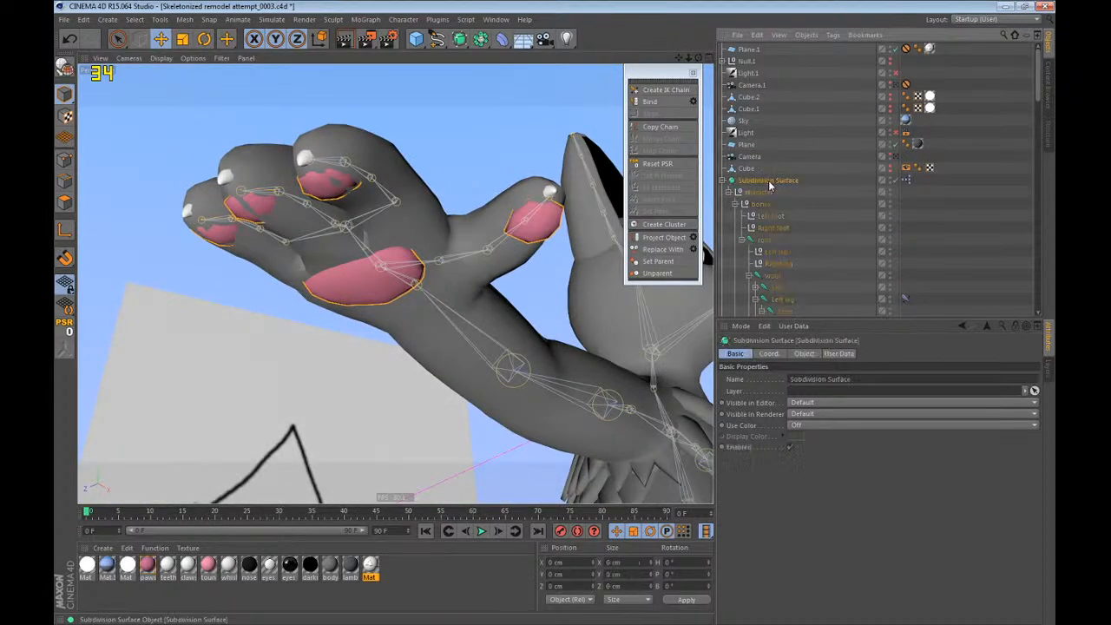
left_click(836, 353)
left_click(812, 355)
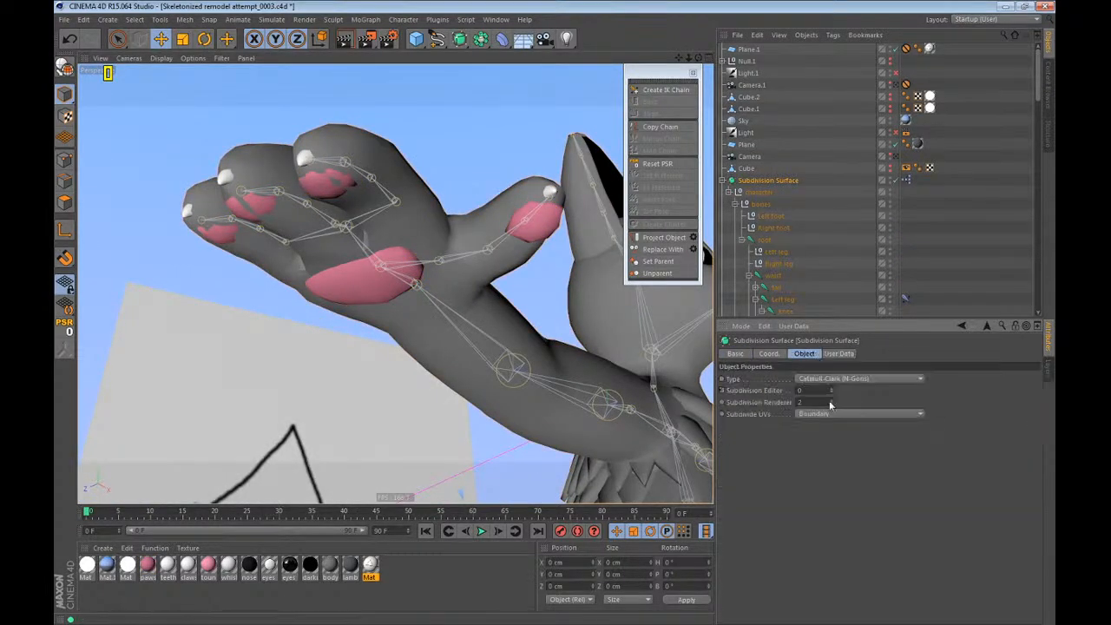
left_click(833, 389)
left_click(833, 389)
left_click_drag(456, 276, 487, 243, "alt")
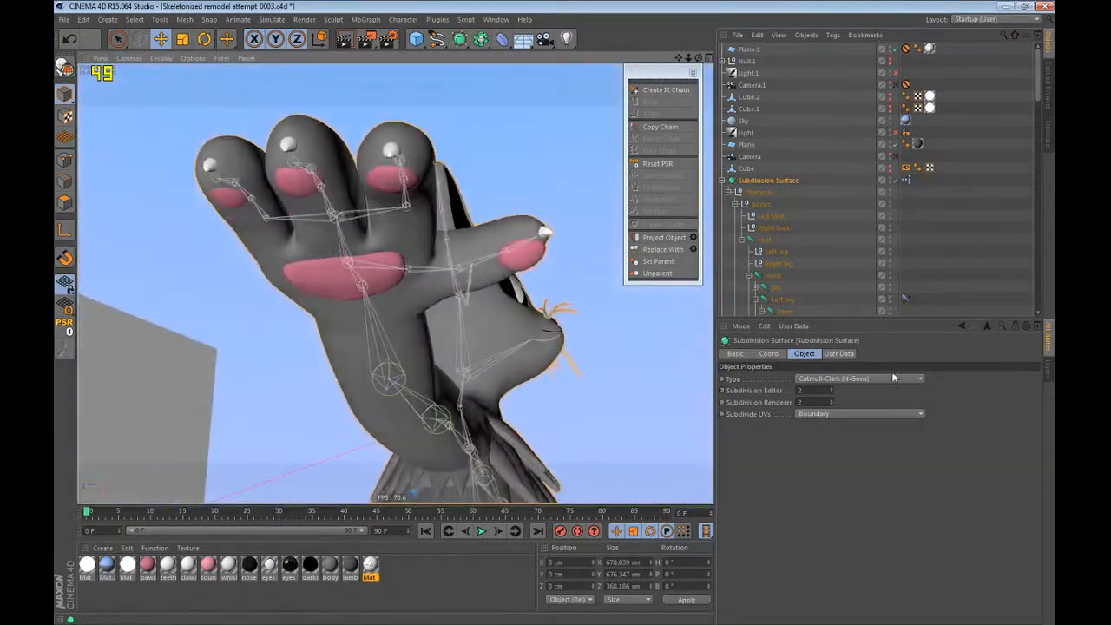
Set the Subdivision Surface's editor subdivision to 0 and examine the whole cat.
double_click(833, 394)
left_click_drag(504, 316, 354, 136, "alt")
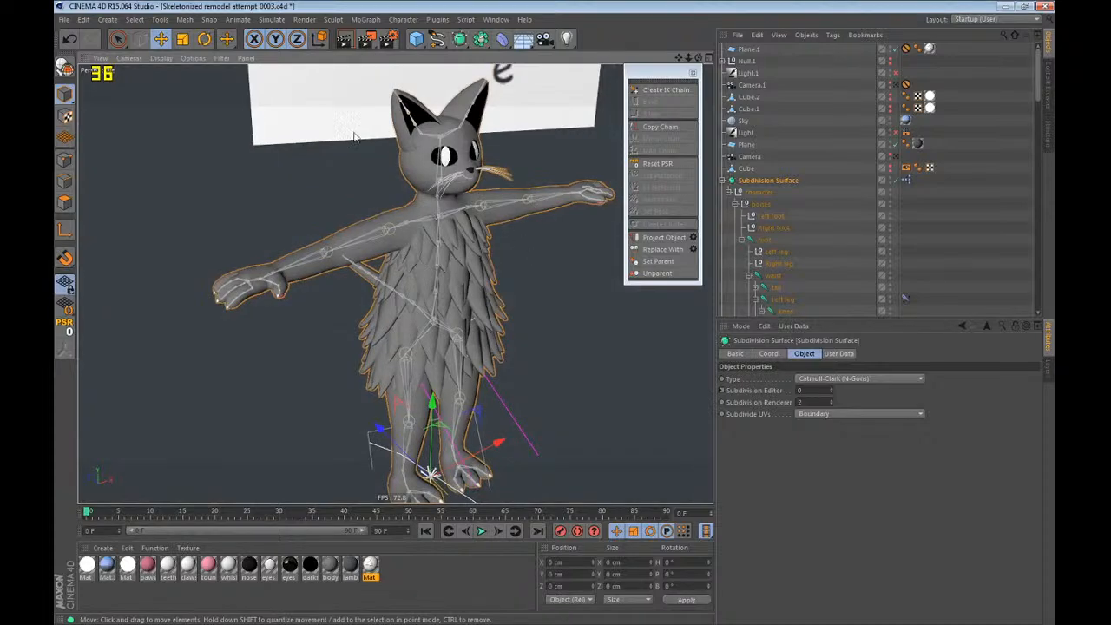
left_click(161, 58)
scroll(408, 205, "down", 5)
middle_click_drag(406, 205, 350, 158, "alt")
scroll(349, 158, "up", 5)
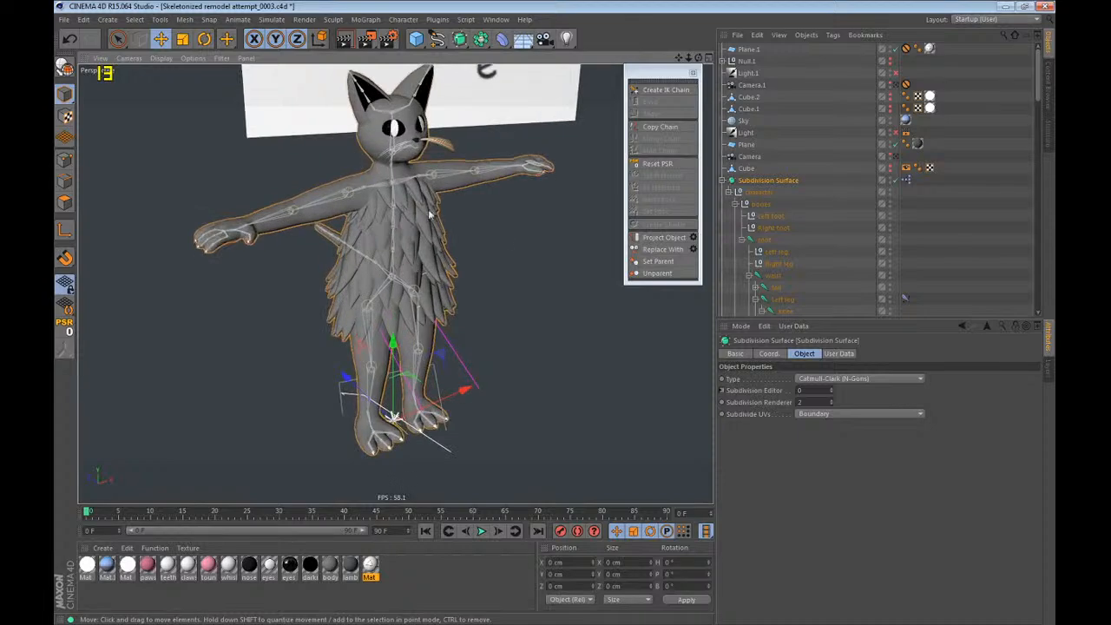
Set the Subdivision Surface's editor subdivision to 1 and examine the cat's nose and mouth up close.
left_click(831, 389)
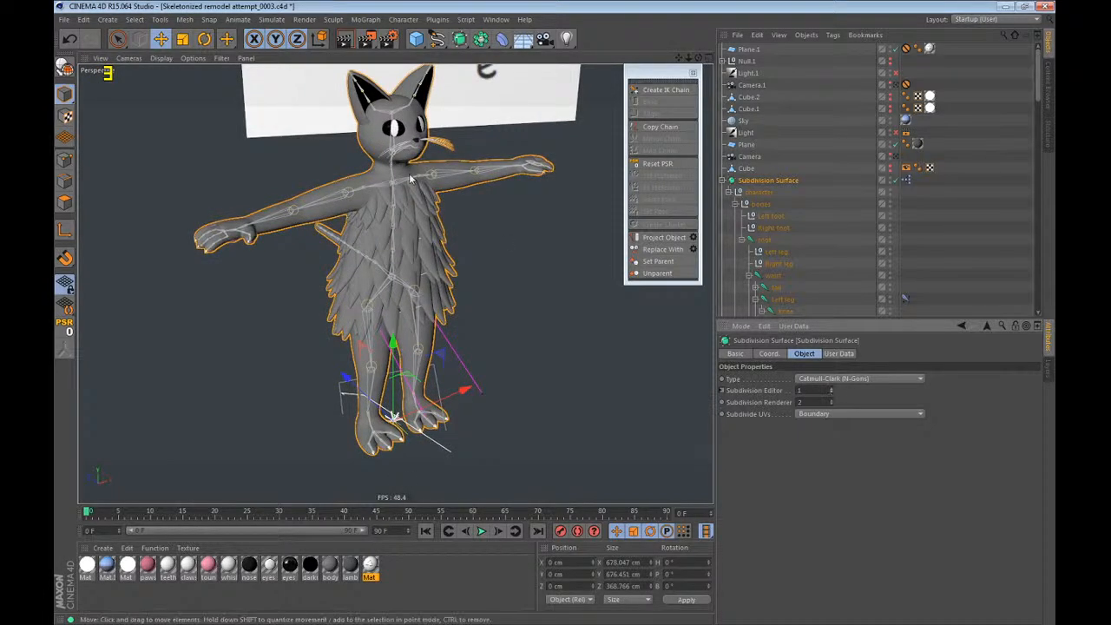
scroll(412, 178, "up", 10)
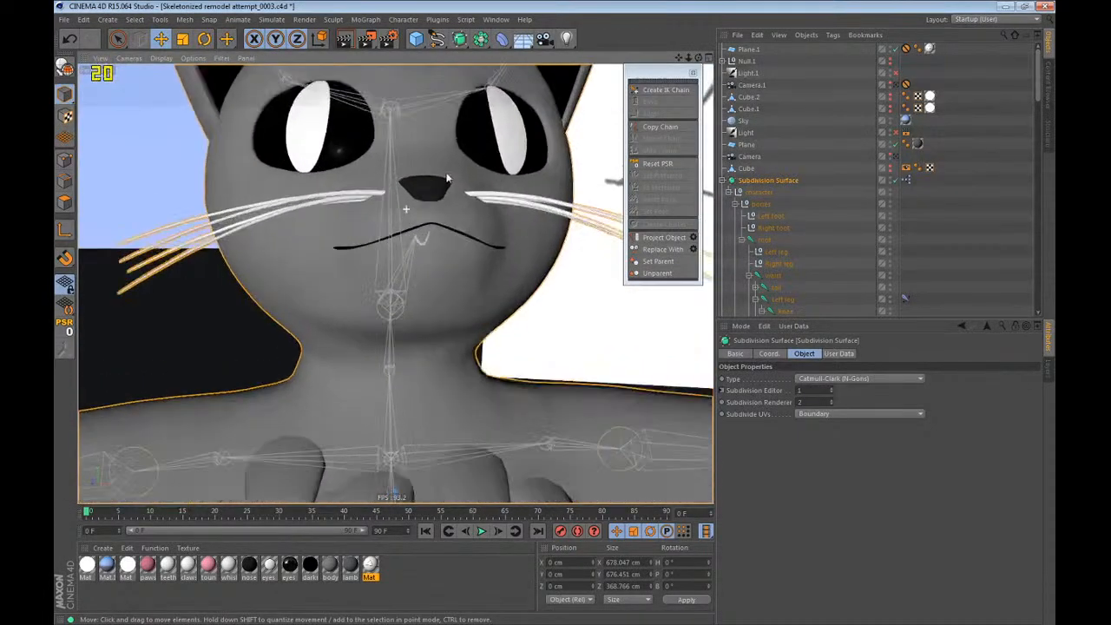
left_click_drag(447, 178, 521, 173, "alt")
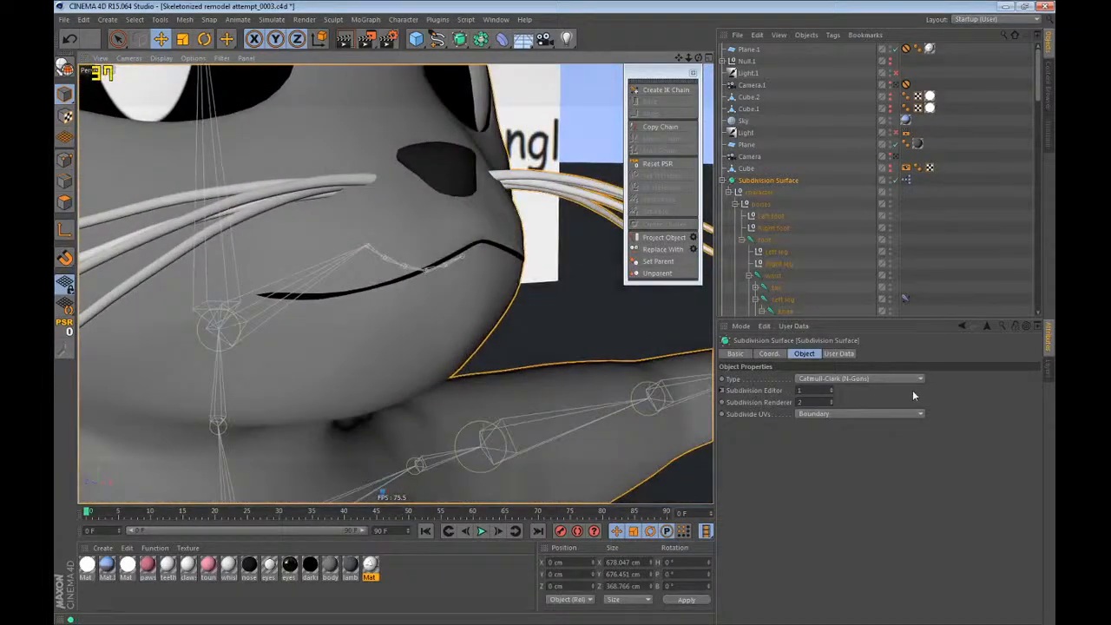
Set the editor subdivision to 2 to examine the cat's face and body, lower the level again, and clear the selection.
left_click(831, 387)
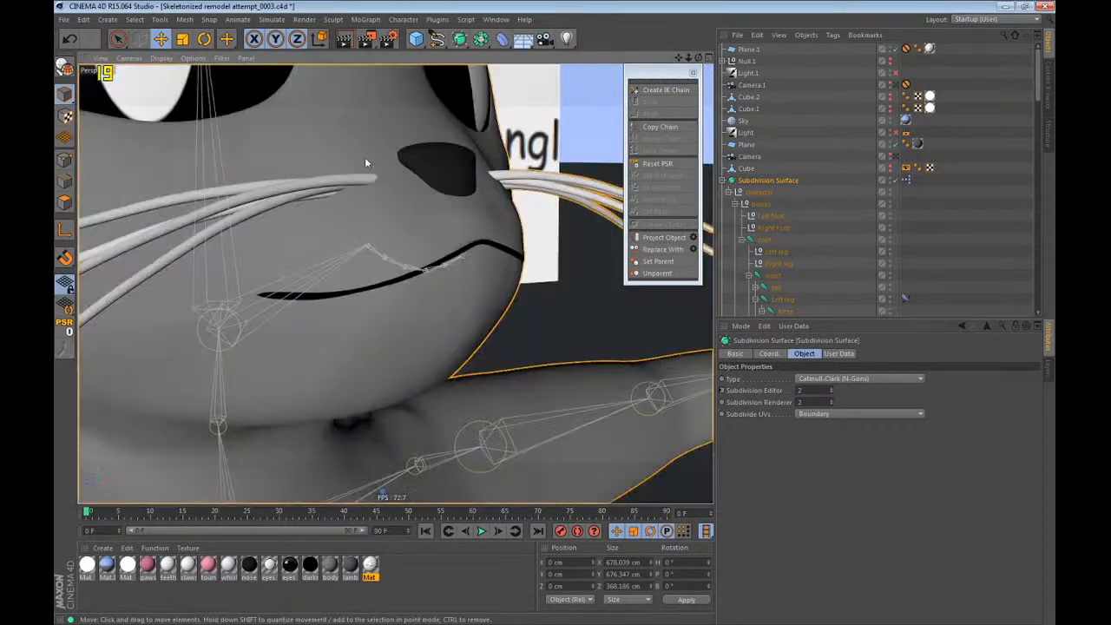
middle_click_drag(413, 200, 412, 201, "alt")
left_click_drag(403, 206, 349, 171, "alt")
middle_click_drag(349, 171, 394, 400, "alt")
right_click_drag(405, 333, 343, 373, "alt")
left_click_drag(372, 280, 426, 309, "alt")
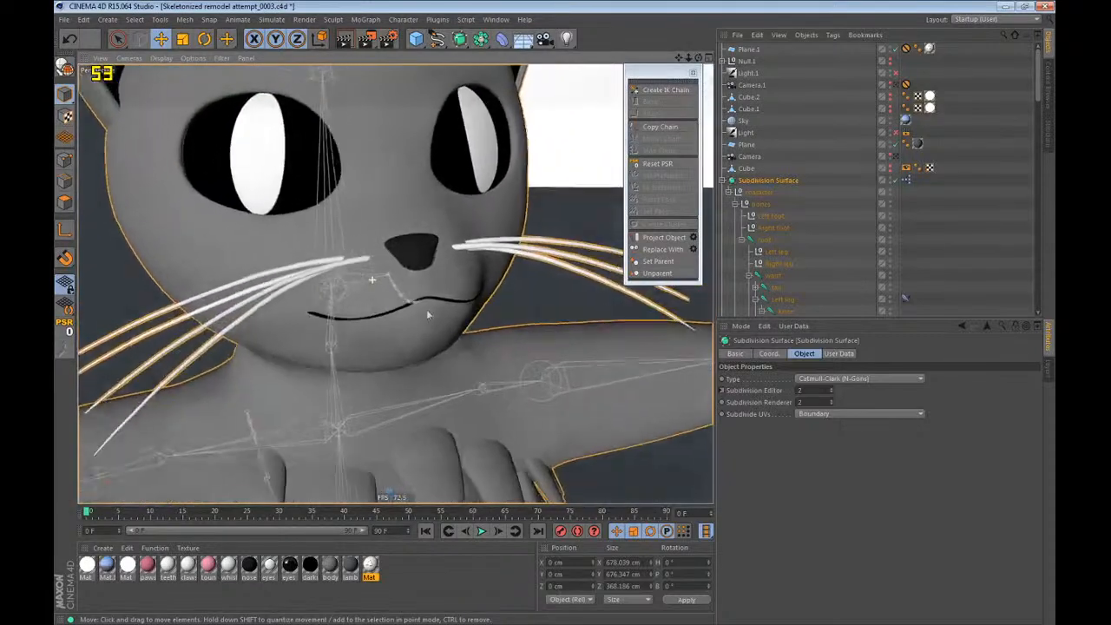
right_click_drag(427, 314, 233, 293, "alt")
middle_click_drag(417, 239, 406, 268, "alt")
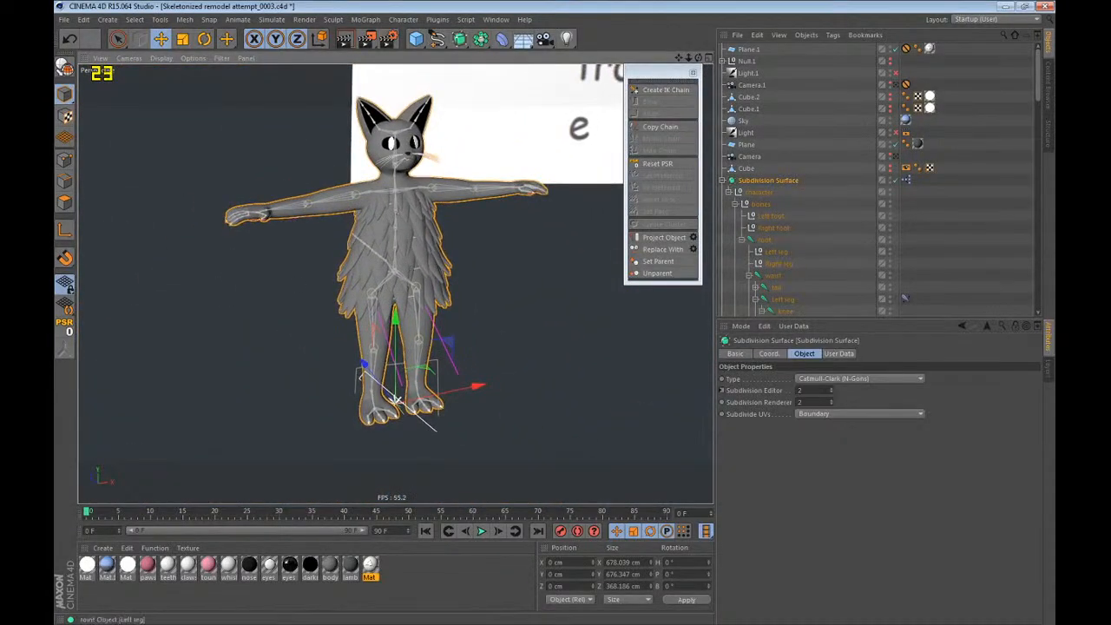
left_click(831, 392)
left_click(841, 304)
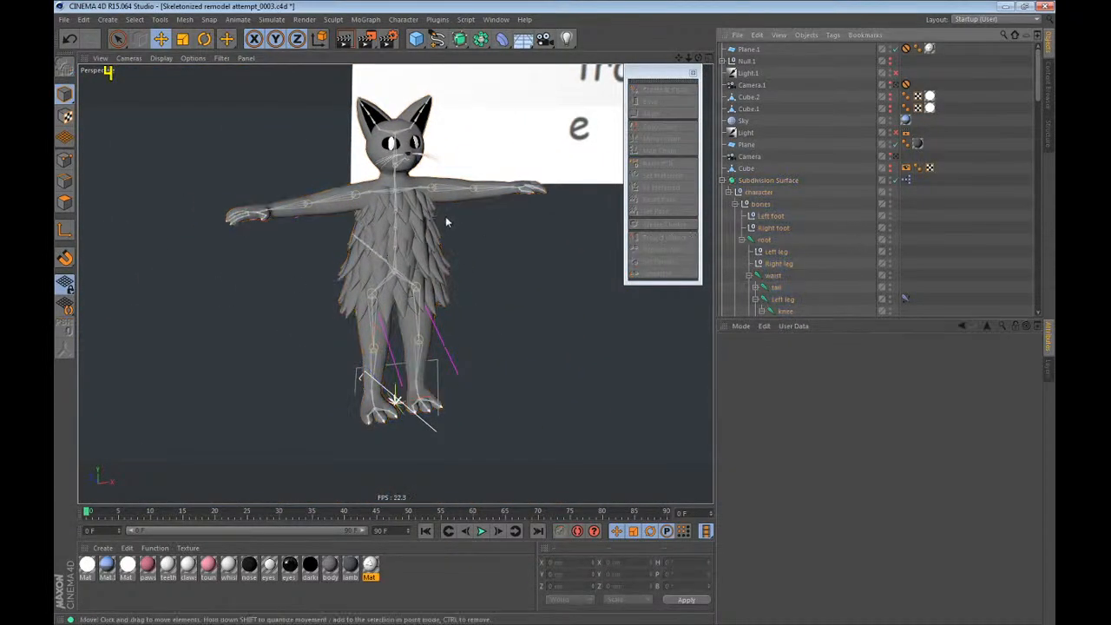
mouse_move(446, 216)
left_mouse_down("alt")
mouse_move(345, 191)
mouse_move(427, 212)
left_mouse_up("alt")
Select the feet pads mesh together with the complete foot joint hierarchies of both legs.
scroll(846, 193, "down", 10)
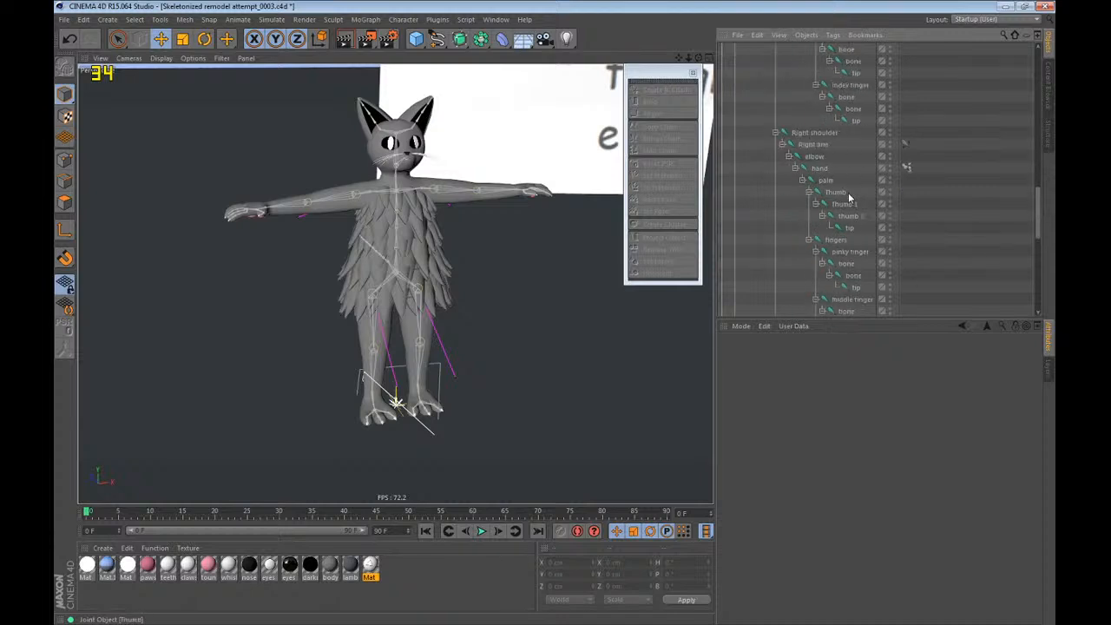
scroll(828, 184, "down", 5)
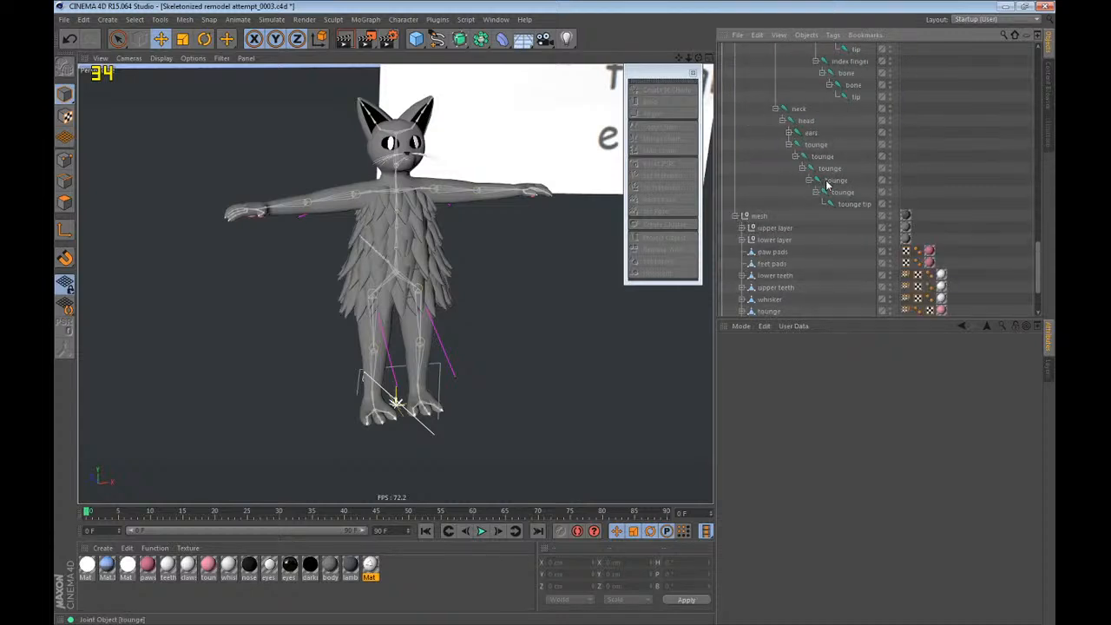
left_click(769, 264)
scroll(768, 267, "up", 5)
scroll(831, 211, "down", 5)
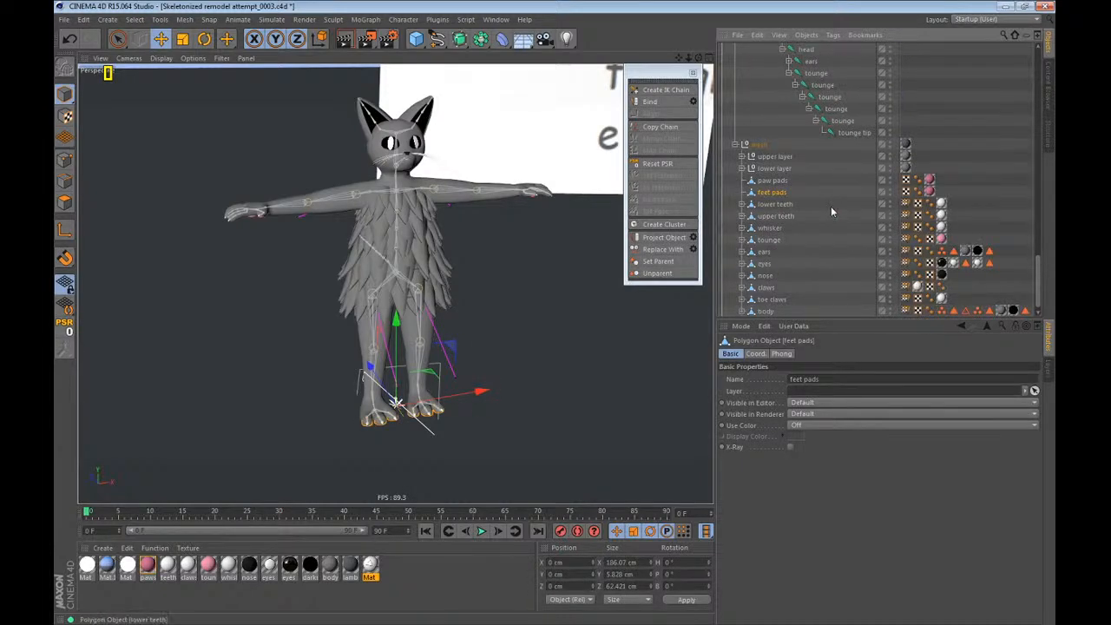
scroll(831, 211, "up", 10)
scroll(831, 209, "up", 2)
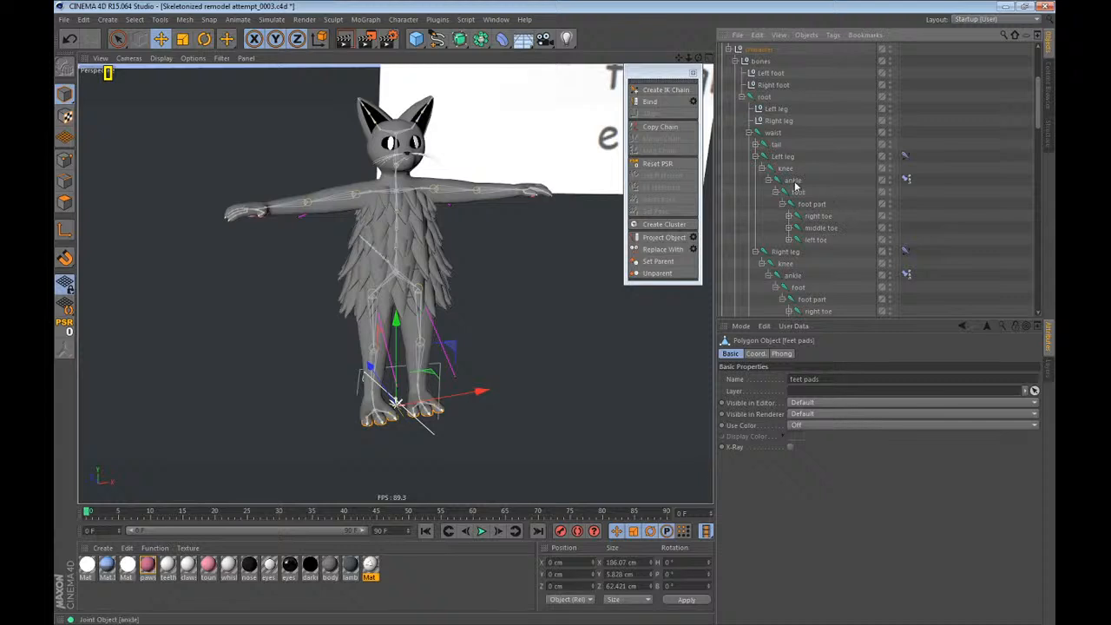
middle_click(797, 191, "ctrl")
scroll(800, 232, "down", 2)
middle_click(796, 219, "ctrl")
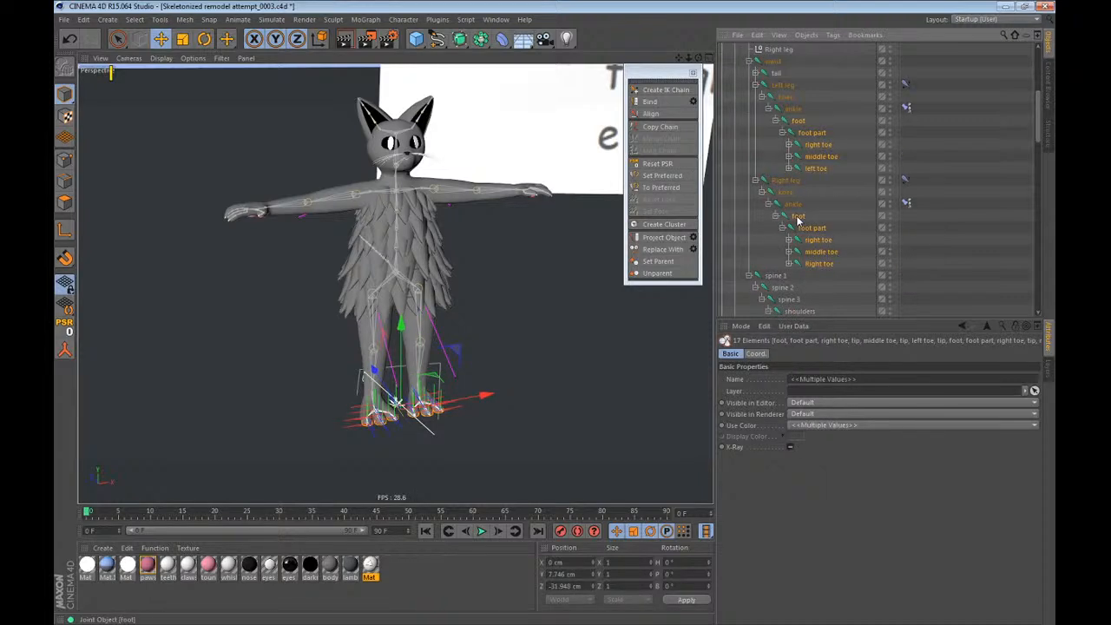
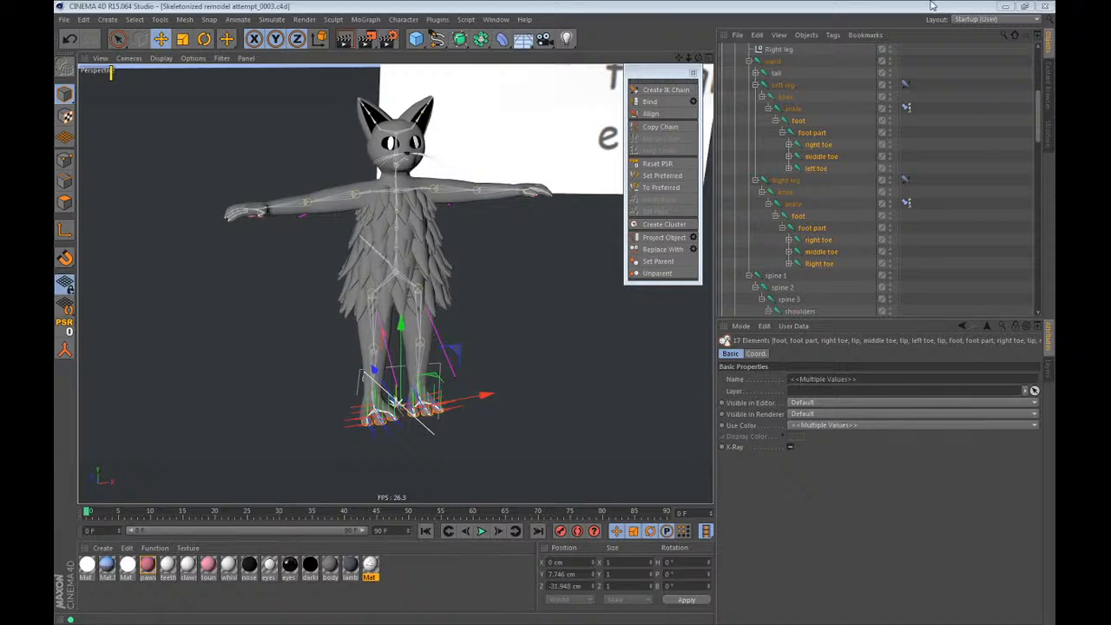
Bind the feet pads mesh to the selected foot and toe joints of both legs.
scroll(909, 195, "down", 10)
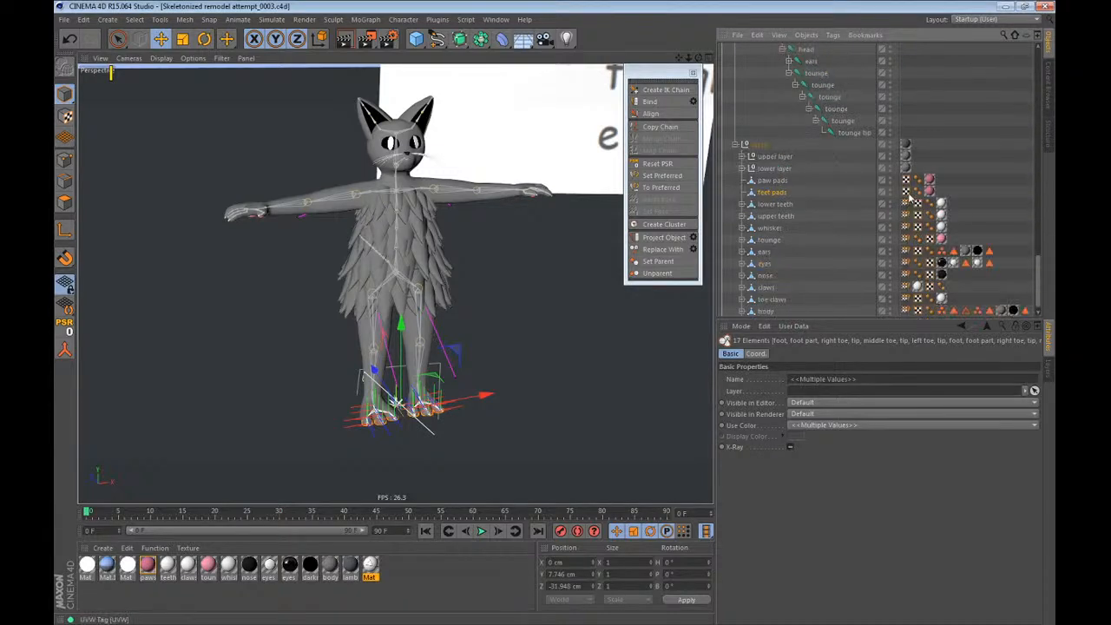
left_click(650, 102)
scroll(824, 224, "up", 5)
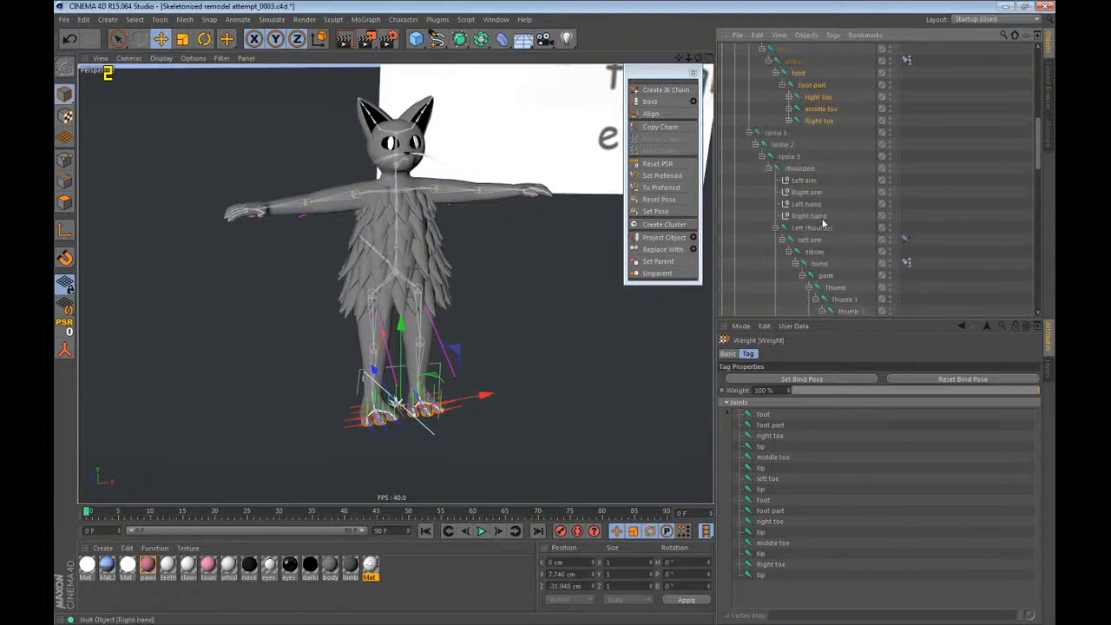
scroll(823, 224, "down", 8)
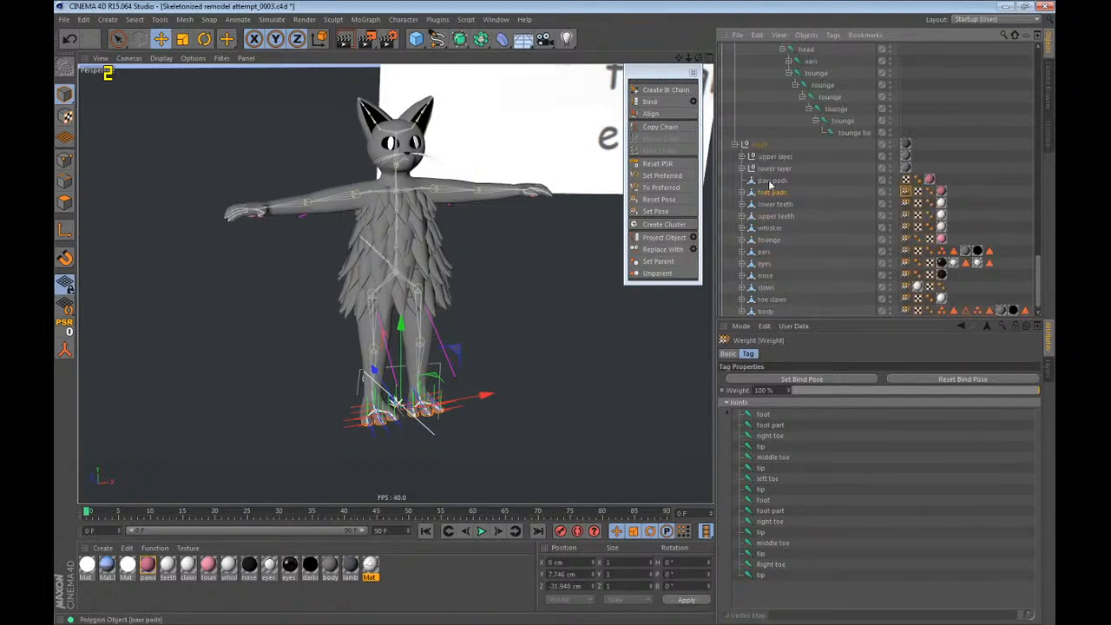
left_click(769, 182)
scroll(820, 194, "up", 8)
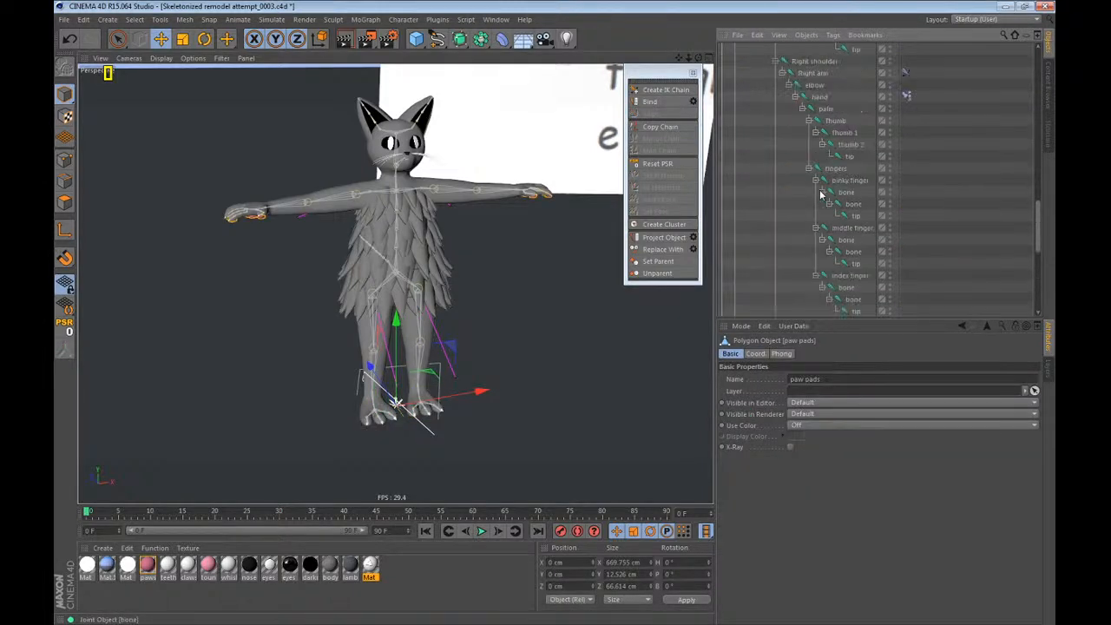
middle_click(823, 110)
scroll(847, 148, "down", 6)
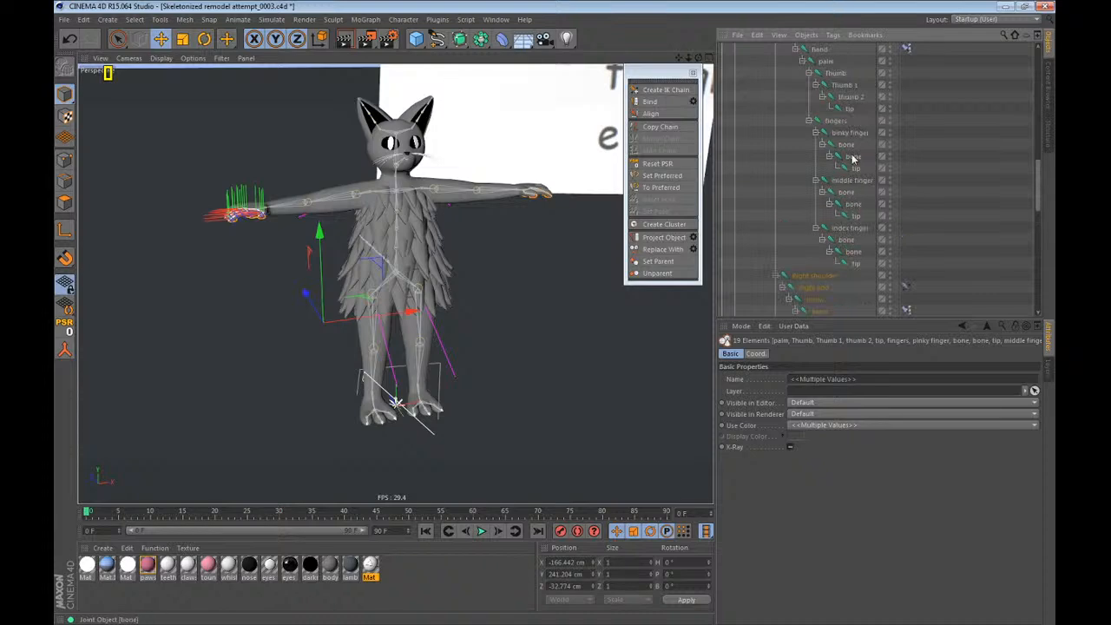
scroll(275, 196, "up", 7)
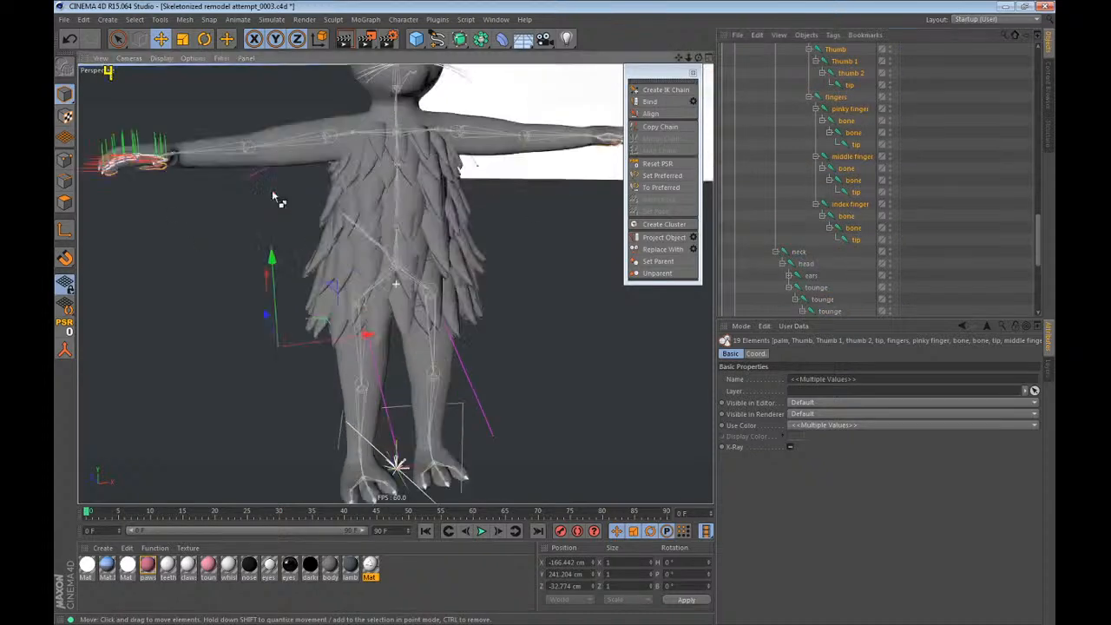
Select the finger bone chains and the chains from Thumb 1 down on both hands, checking them against the paw pads.
middle_click_drag(283, 208, 357, 250, "alt")
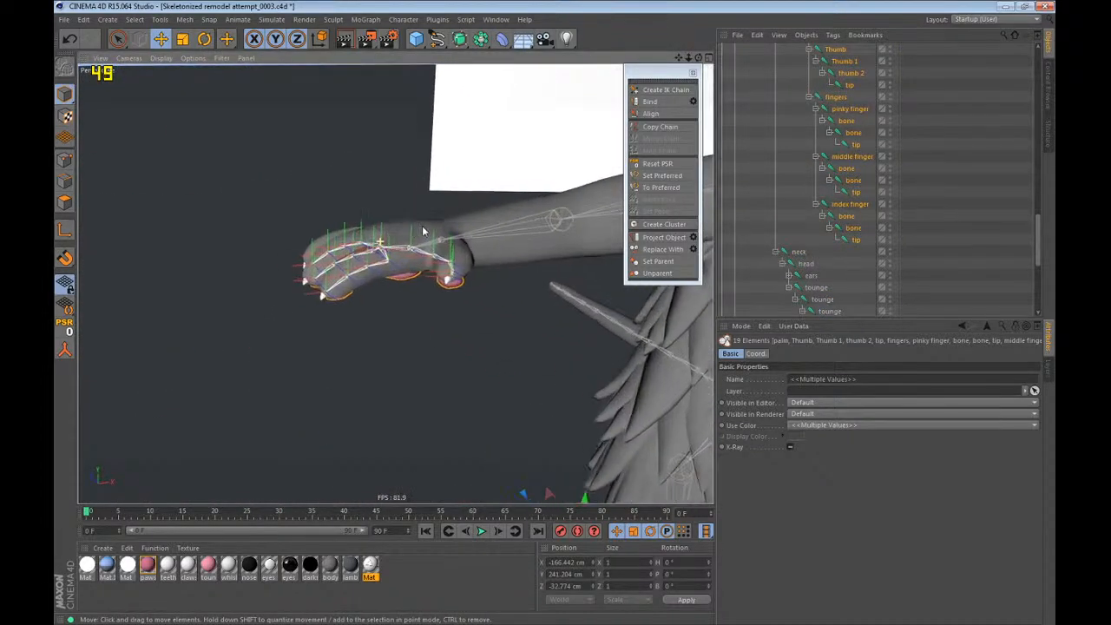
scroll(358, 250, "up", 6)
left_click_drag(483, 232, 472, 90, "alt")
left_click(850, 217)
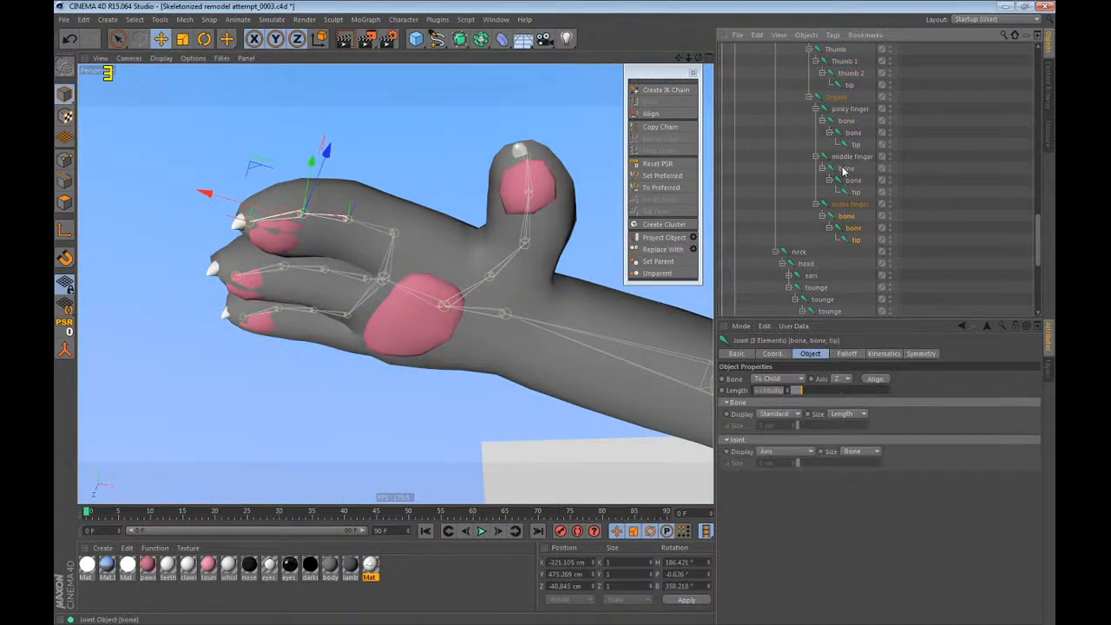
middle_click(854, 123, "ctrl")
scroll(849, 163, "up", 4)
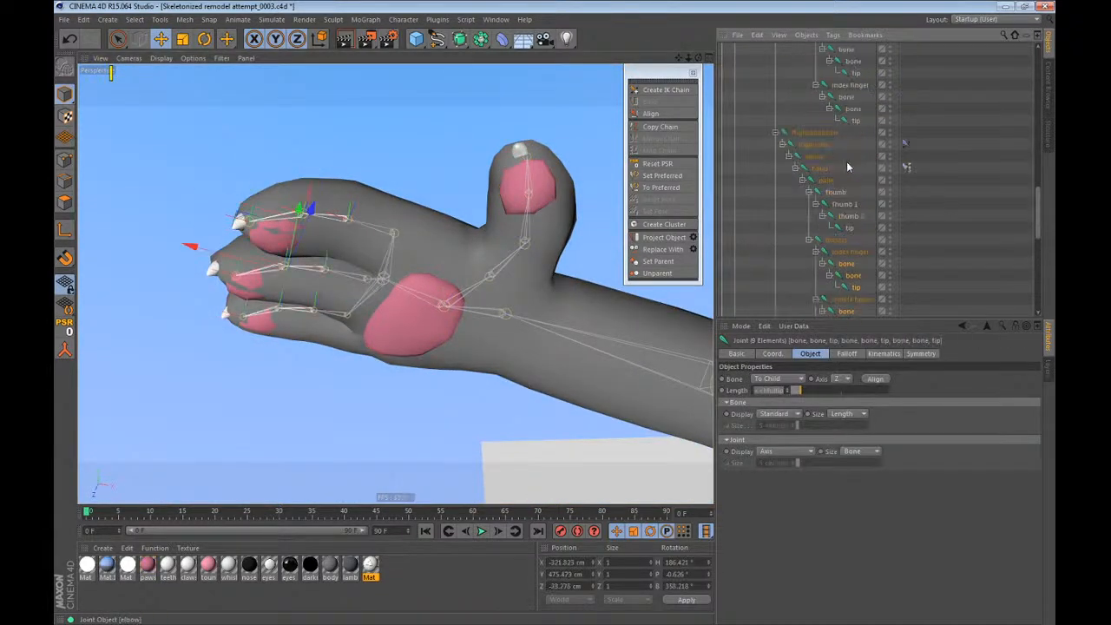
middle_click(850, 206, "ctrl")
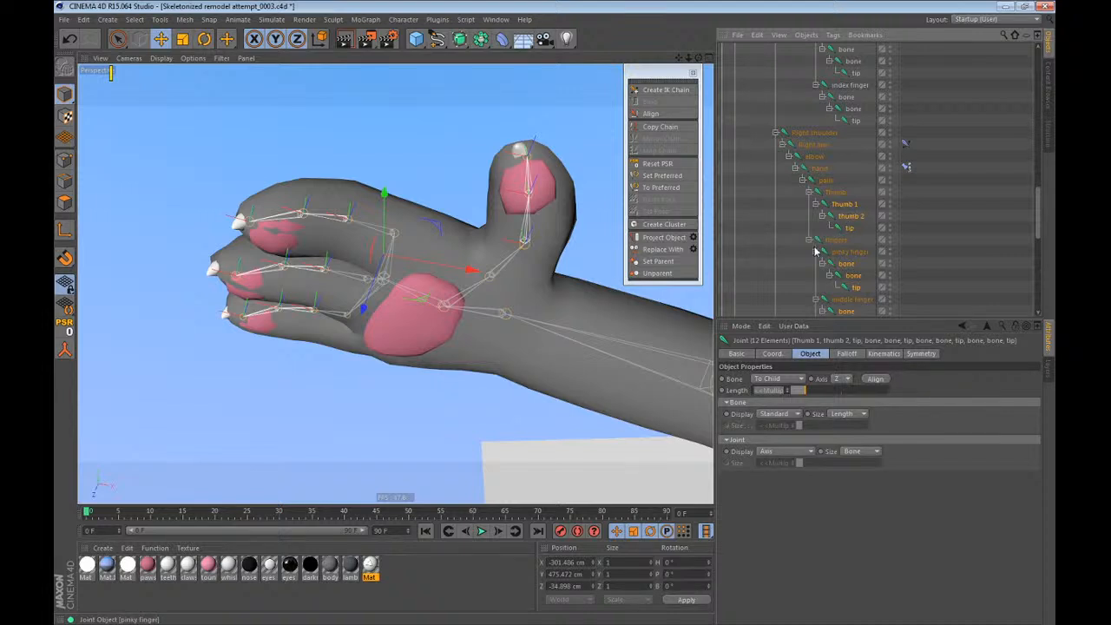
scroll(825, 247, "up", 4)
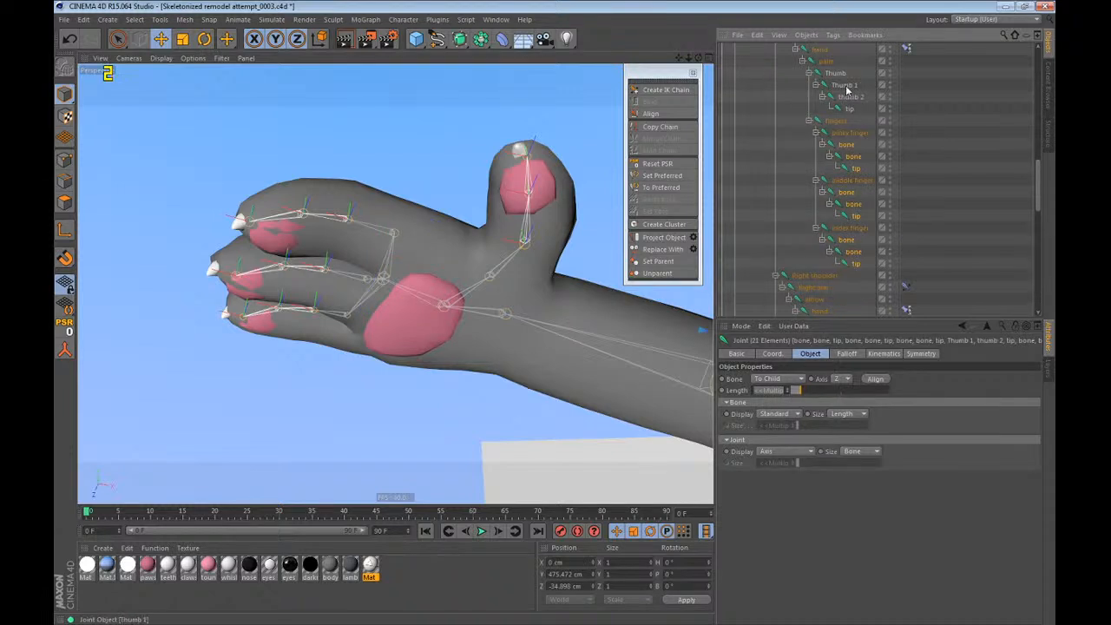
Add the paw pads mesh and the palm and hand joints of both arms to the selected finger and thumb bones.
key("s")
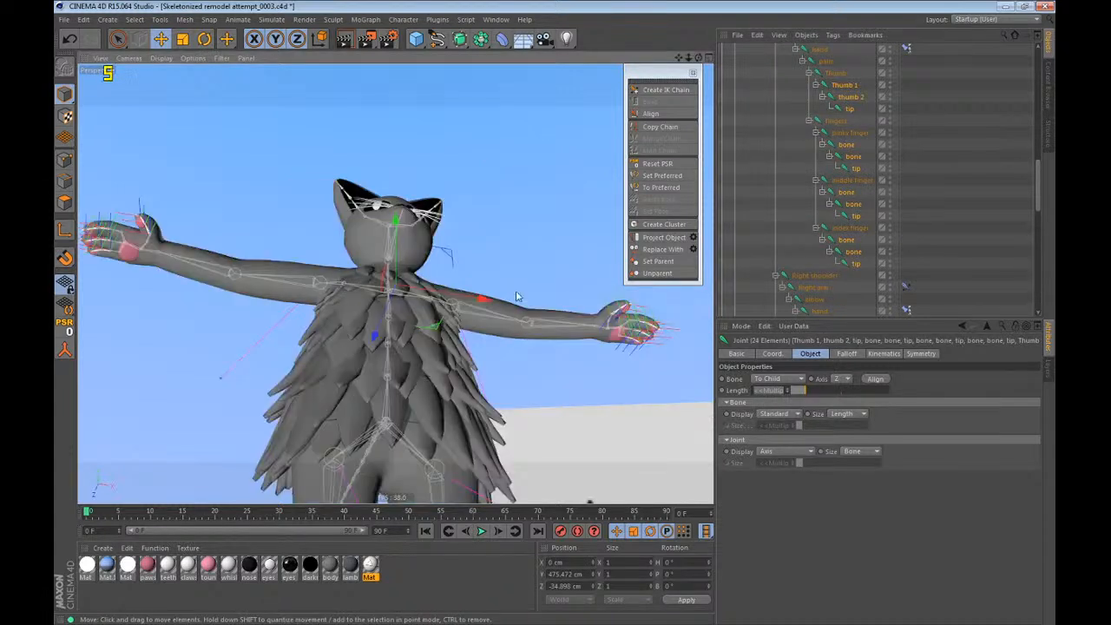
left_click_drag(568, 301, 498, 323, "alt")
scroll(830, 195, "down", 10)
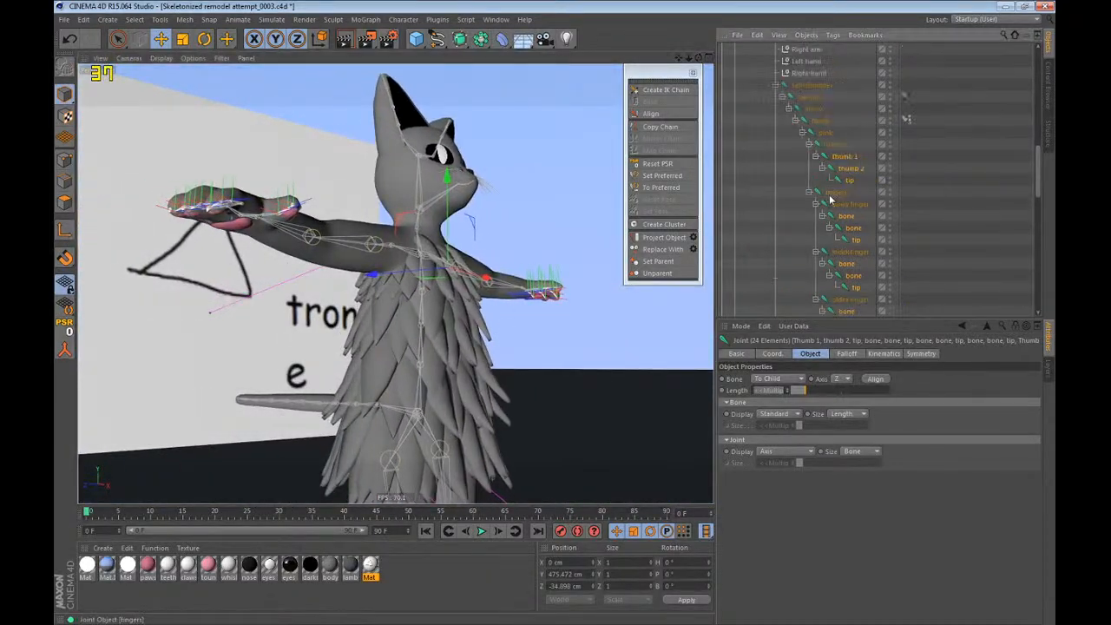
scroll(825, 193, "down", 4)
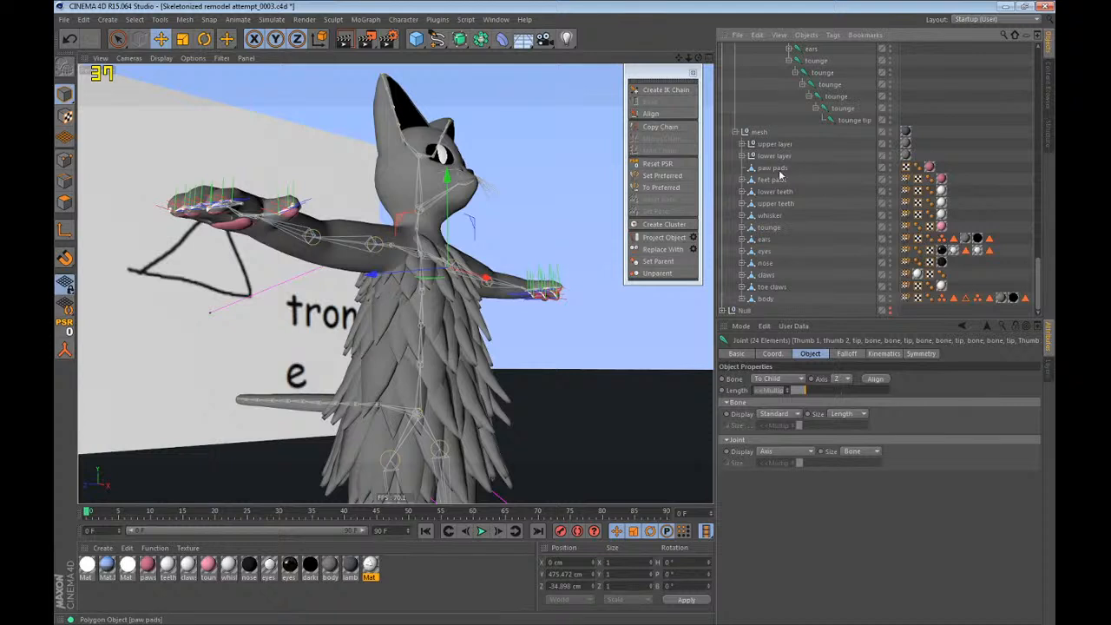
left_click(773, 168, "ctrl")
scroll(848, 198, "up", 10)
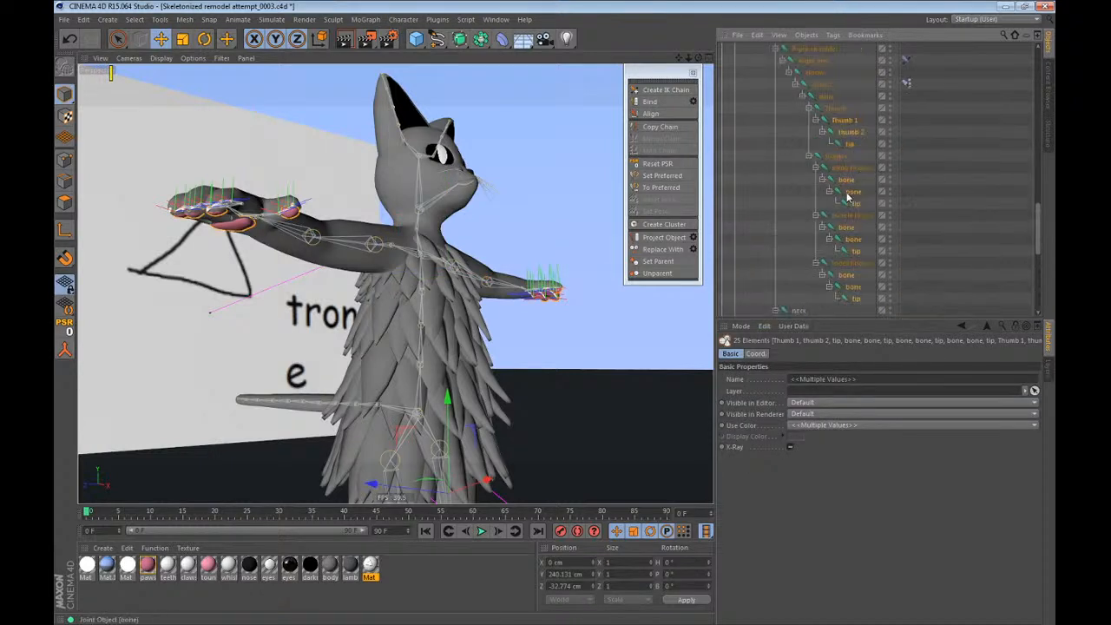
scroll(831, 161, "up", 3)
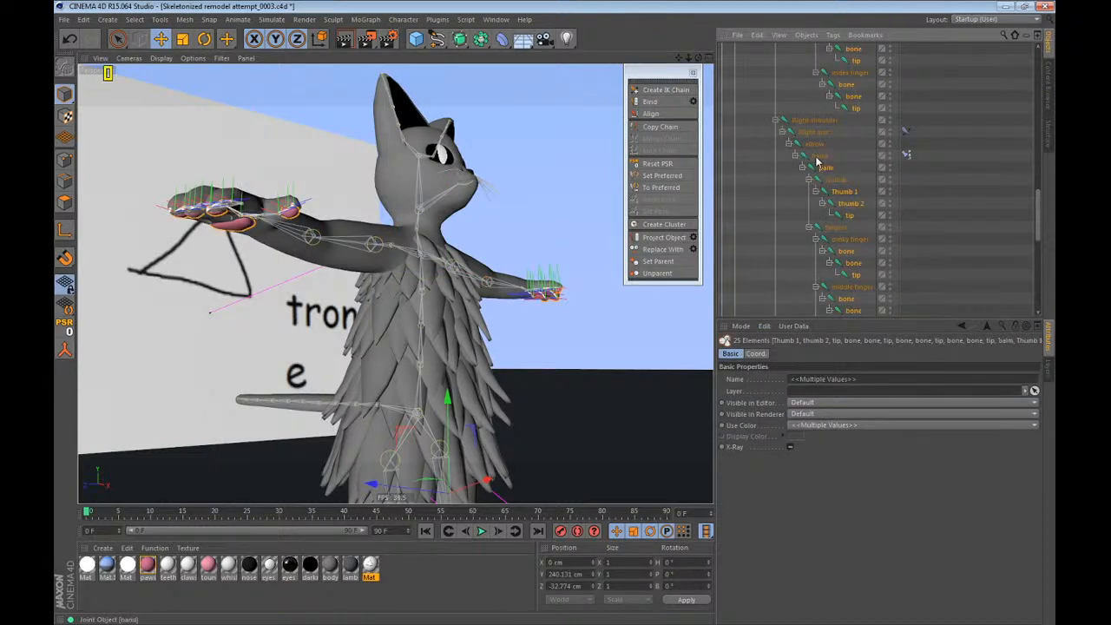
left_click(817, 160, "ctrl")
scroll(844, 214, "up", 6)
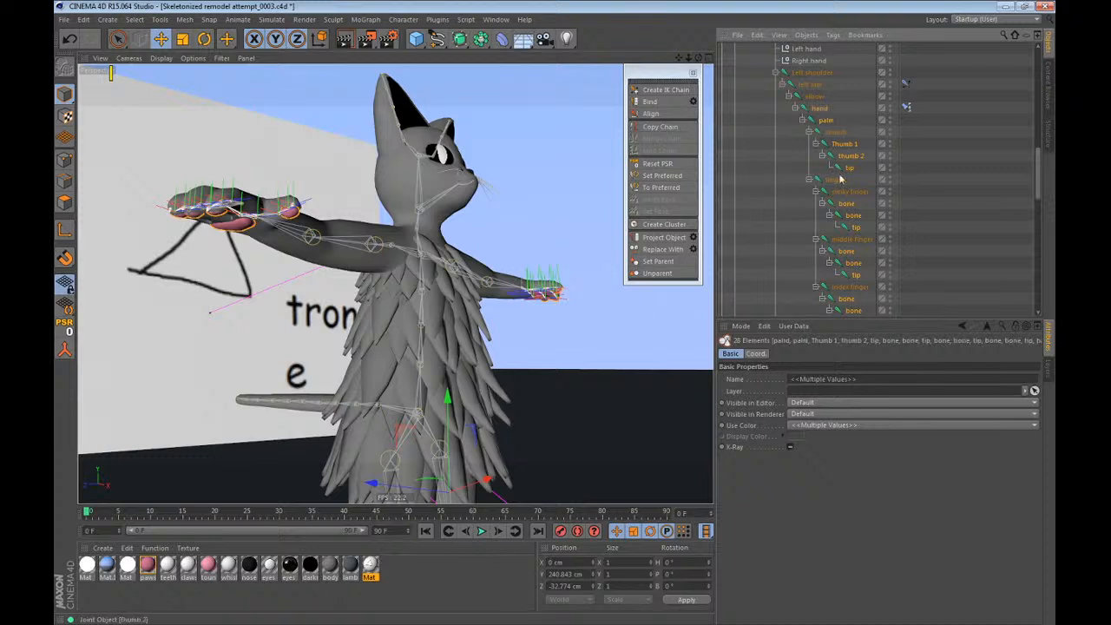
scroll(842, 186, "down", 7)
Bind the paw pads mesh to the selected hand joints and clear the selection.
left_click(393, 19)
mouse_move(422, 49)
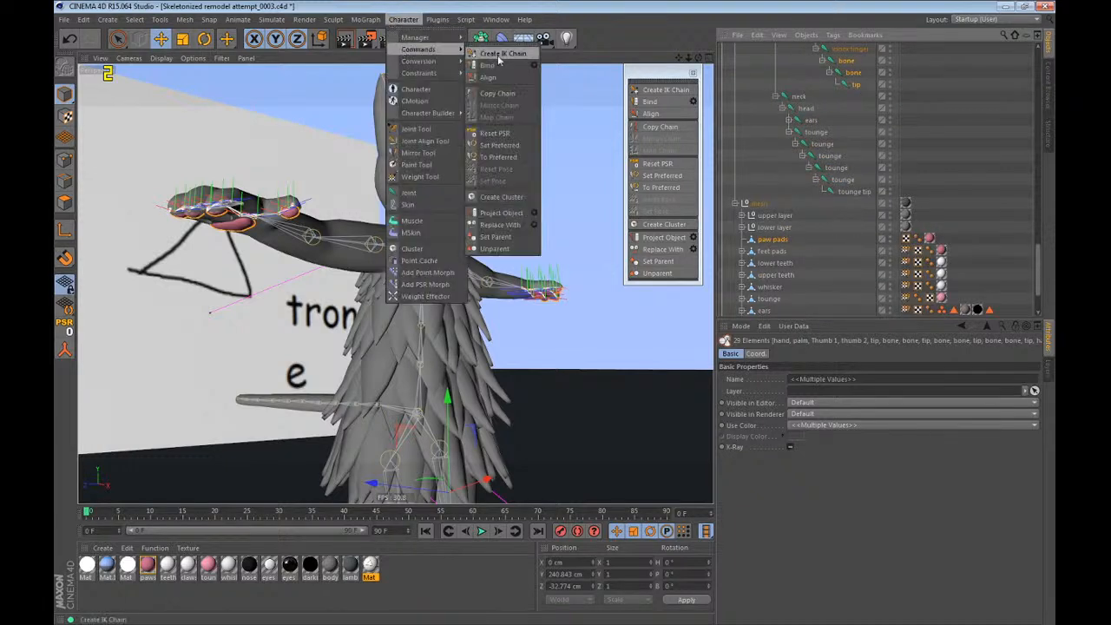
left_click(495, 65)
left_click(812, 232)
Collapse the object hierarchy and reopen the character only down to the contents of its bones group.
left_click(735, 204)
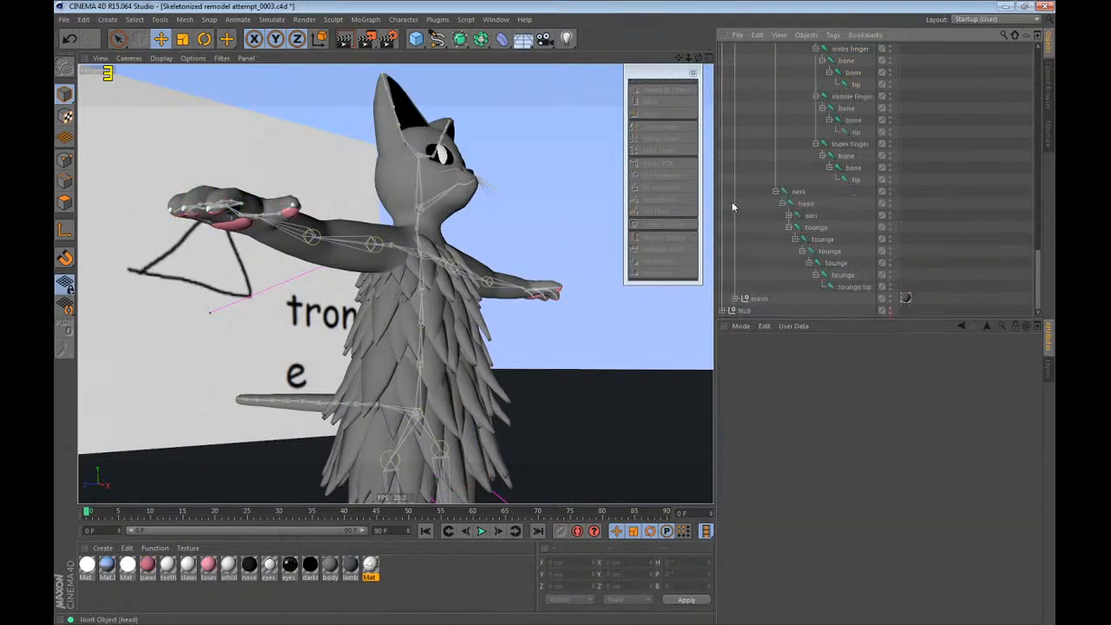
scroll(748, 224, "up", 16)
left_click(723, 121)
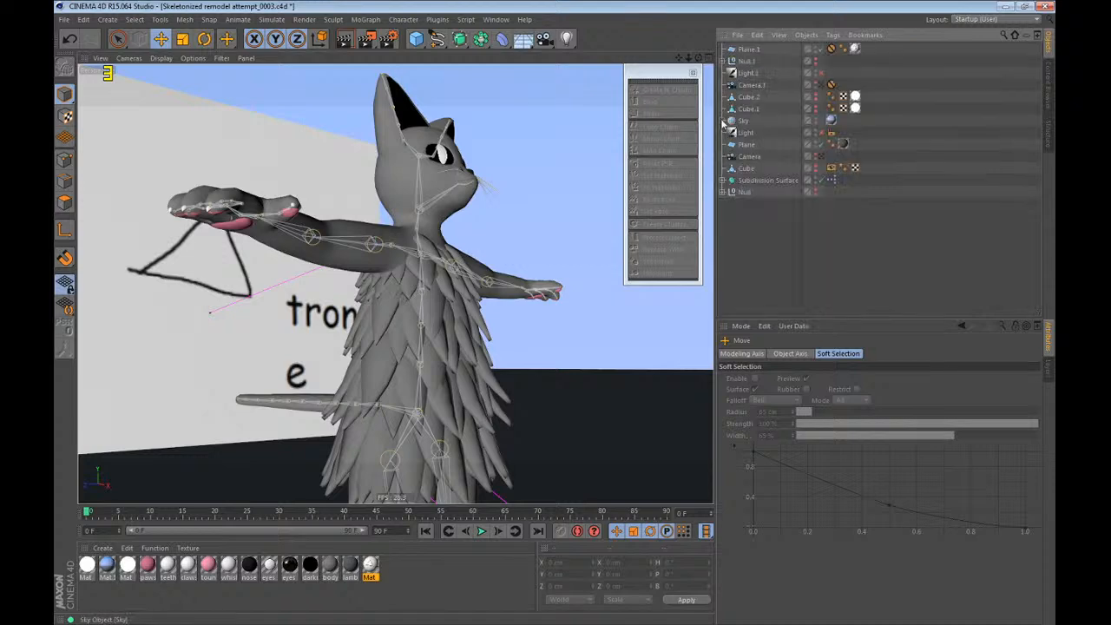
left_click(728, 192)
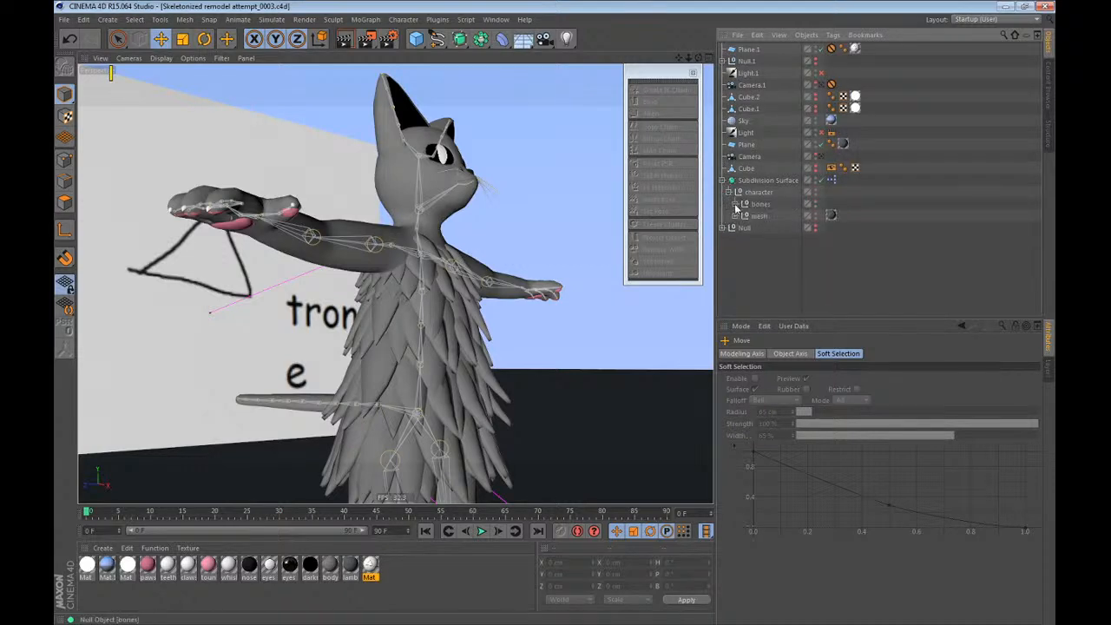
left_click(735, 204)
Select the root joint to test the rig, undo the test changes, and clear the selection.
left_click(758, 229)
left_click(759, 241)
left_click_drag(420, 163, 409, 286, "alt")
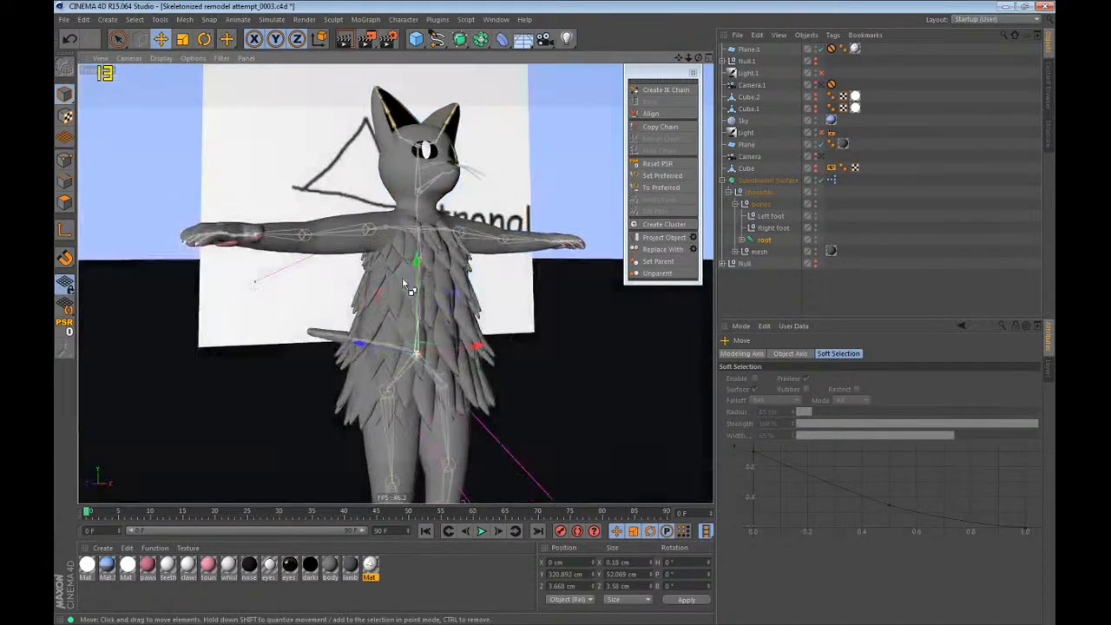
middle_click_drag(409, 285, 400, 185, "alt")
left_click_drag(350, 215, 389, 300)
key("ctrl+z")
key("ctrl+z")
left_click(950, 254)
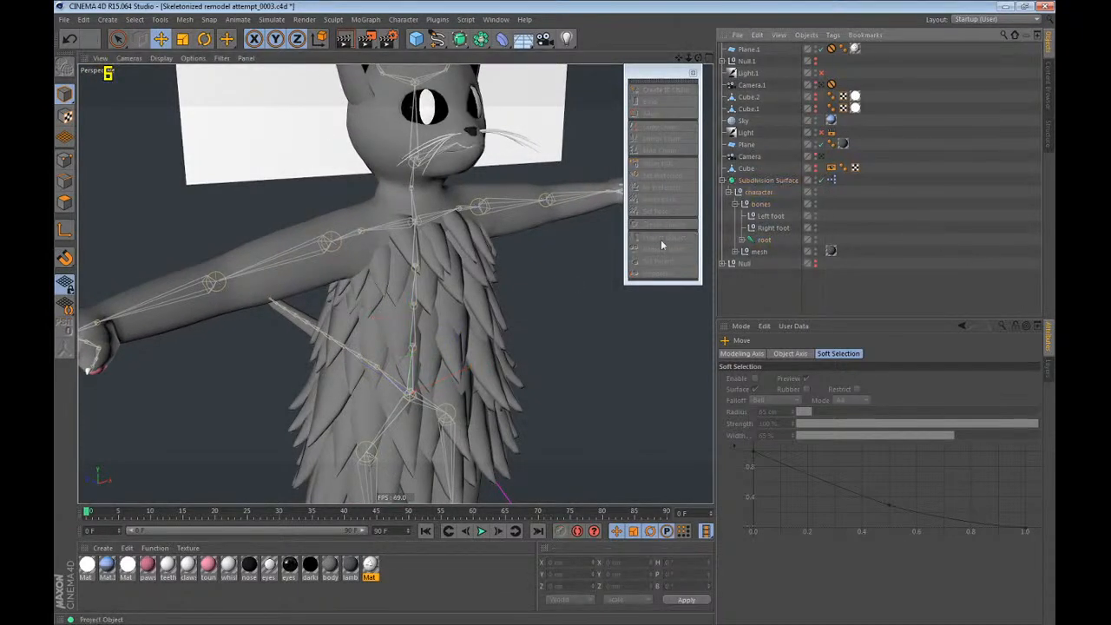
Expand the mesh group, its upper layer and lower layer groups, and the upper layer's Null.3.
scroll(445, 127, "down", 6)
left_click_drag(425, 249, 348, 205, "alt")
left_click(736, 251)
scroll(742, 251, "down", 3)
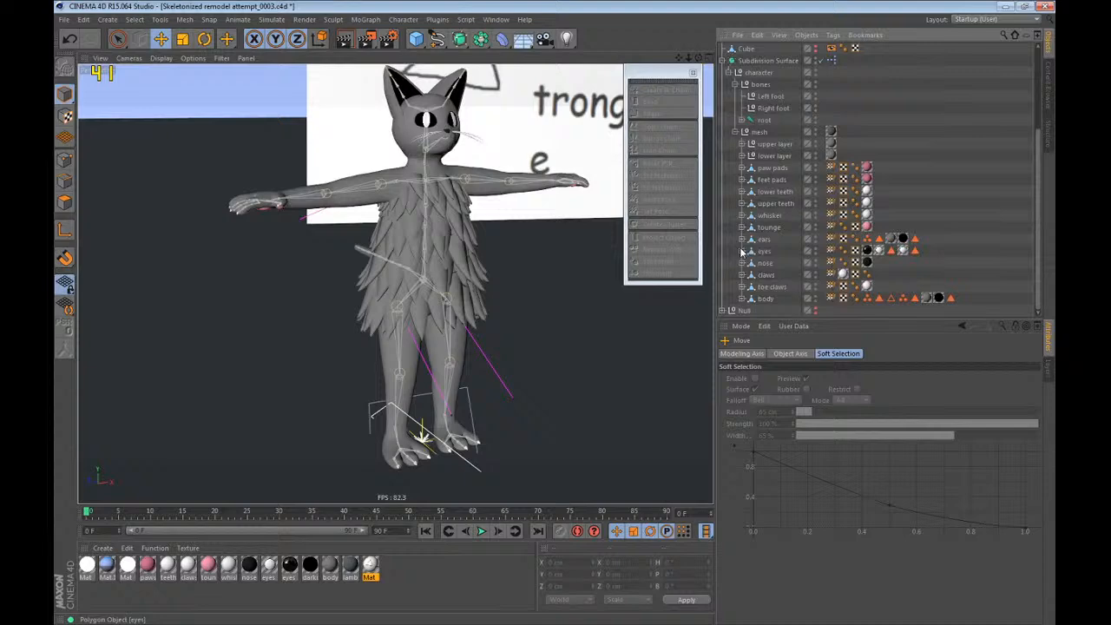
left_click(743, 157)
left_click(742, 144)
left_click(747, 156)
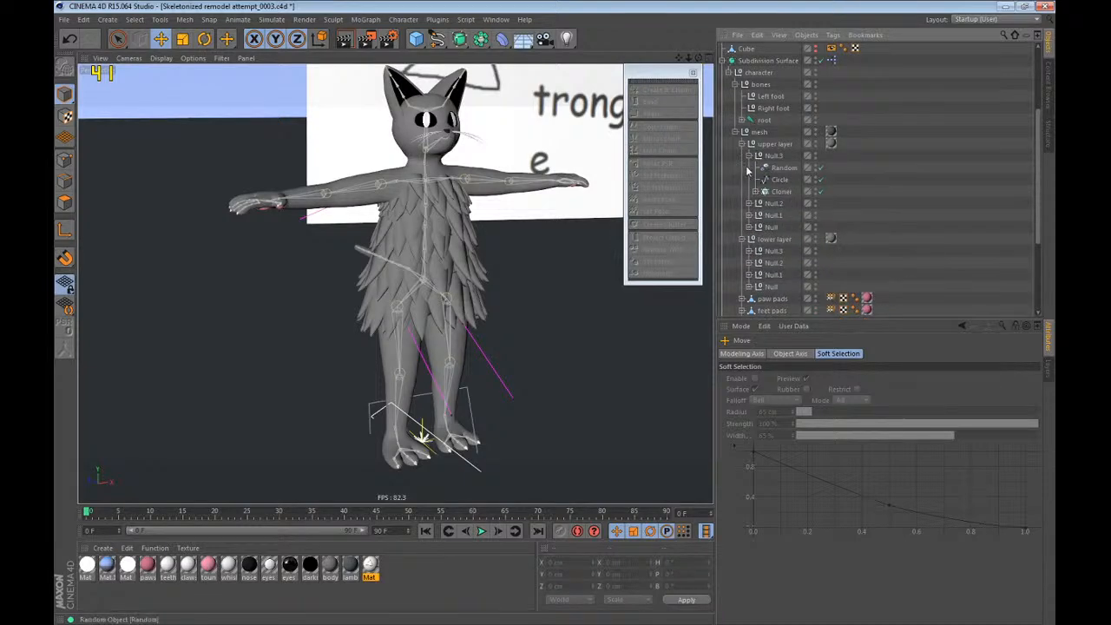
Select the Circle spline in the upper layer's Null.3, try moving its ring of fur, and undo the move.
left_click(773, 181)
left_click_drag(486, 196, 409, 169, "alt")
scroll(408, 170, "up", 3)
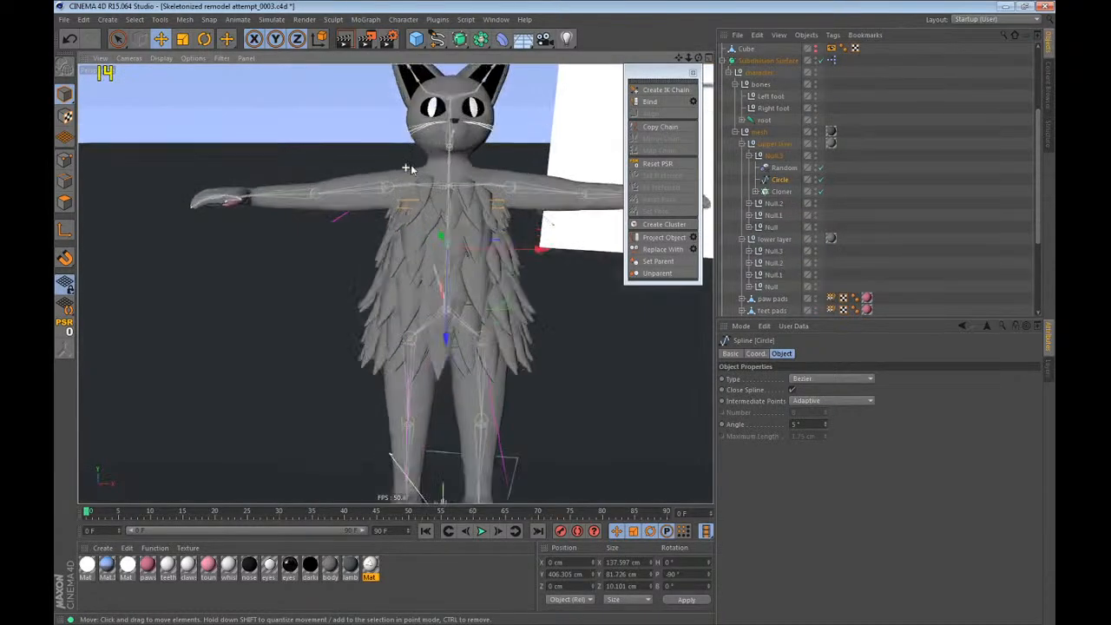
scroll(406, 169, "down", 3)
scroll(458, 169, "up", 4)
left_click_drag(478, 192, 646, 332, "alt")
scroll(435, 191, "down", 2)
middle_click_drag(412, 275, 320, 283, "alt")
key("ctrl+z")
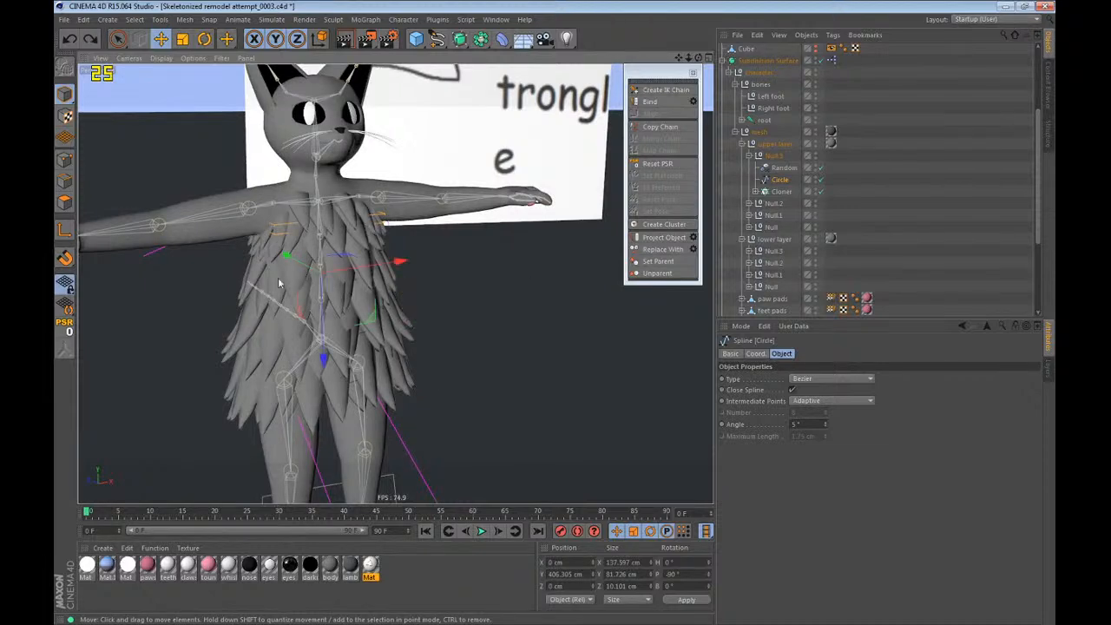
Move the Circle spline to about X 172, Y 345, Z -126 cm, inspect its fur pieces up close, undo the move, and deselect it.
left_click_drag(295, 285, 469, 326)
scroll(509, 276, "up", 5)
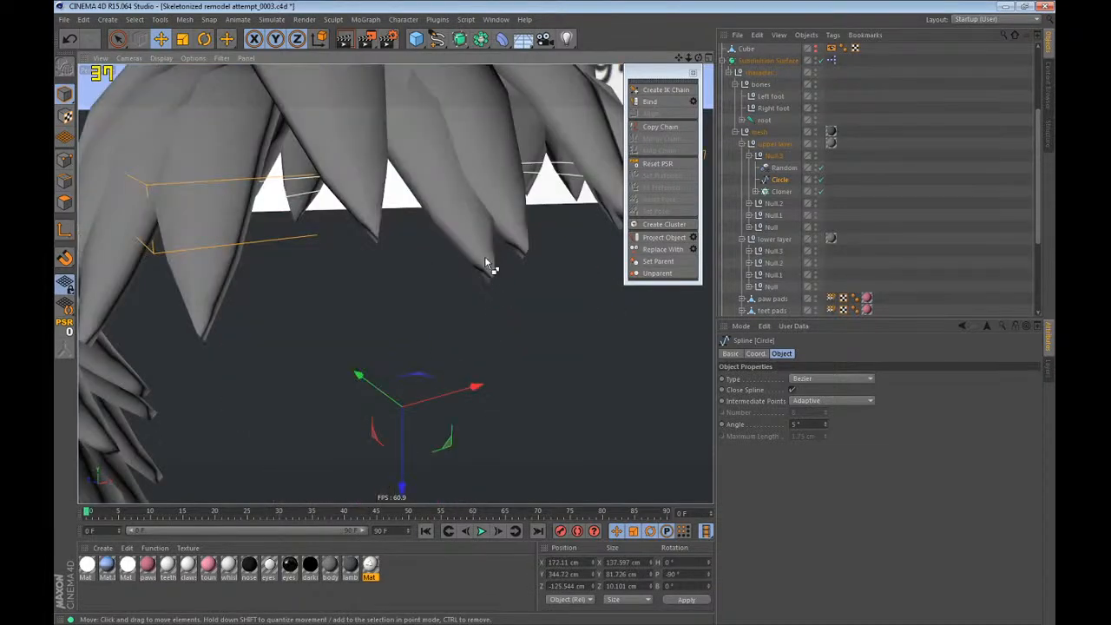
left_click_drag(484, 257, 494, 368, "alt")
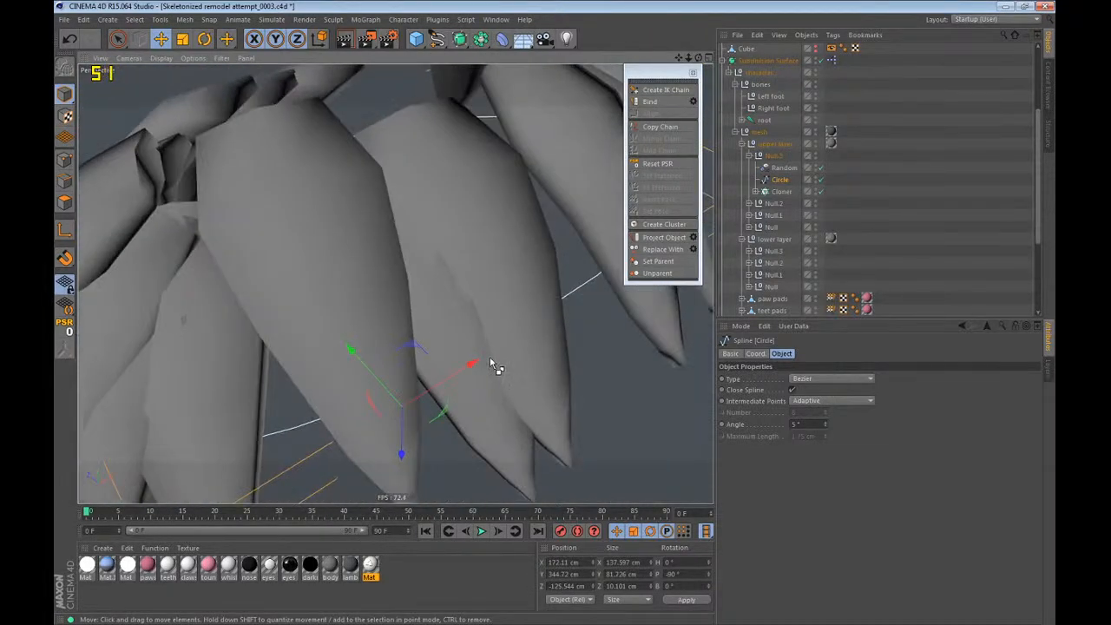
key("ctrl+z")
scroll(492, 276, "down", 5)
middle_click_drag(315, 240, 392, 278, "alt")
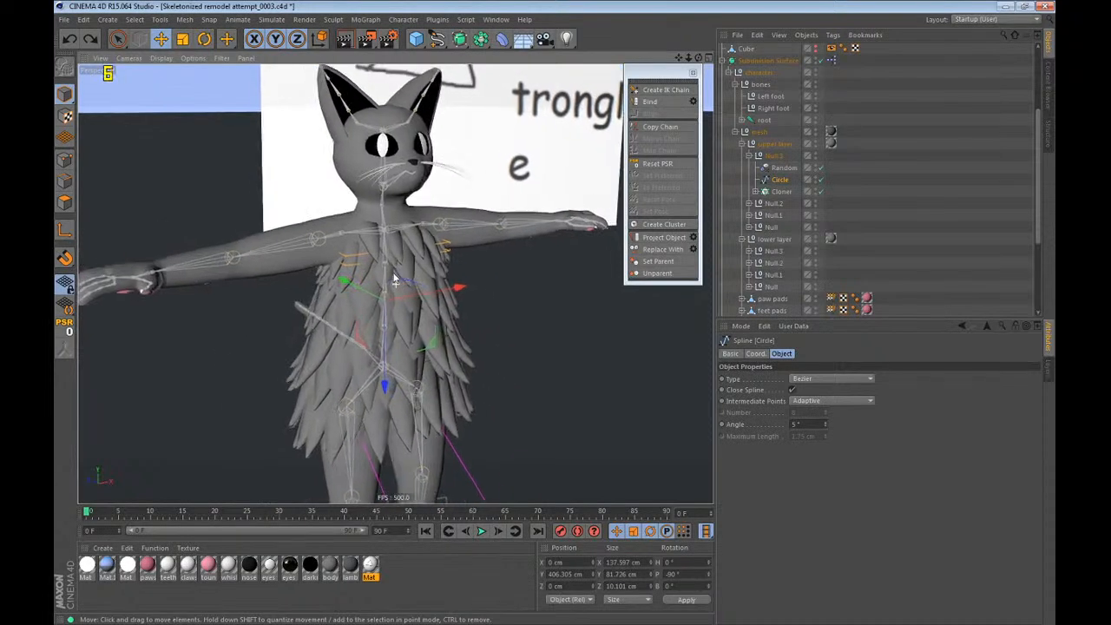
left_click_drag(444, 252, 469, 250, "alt")
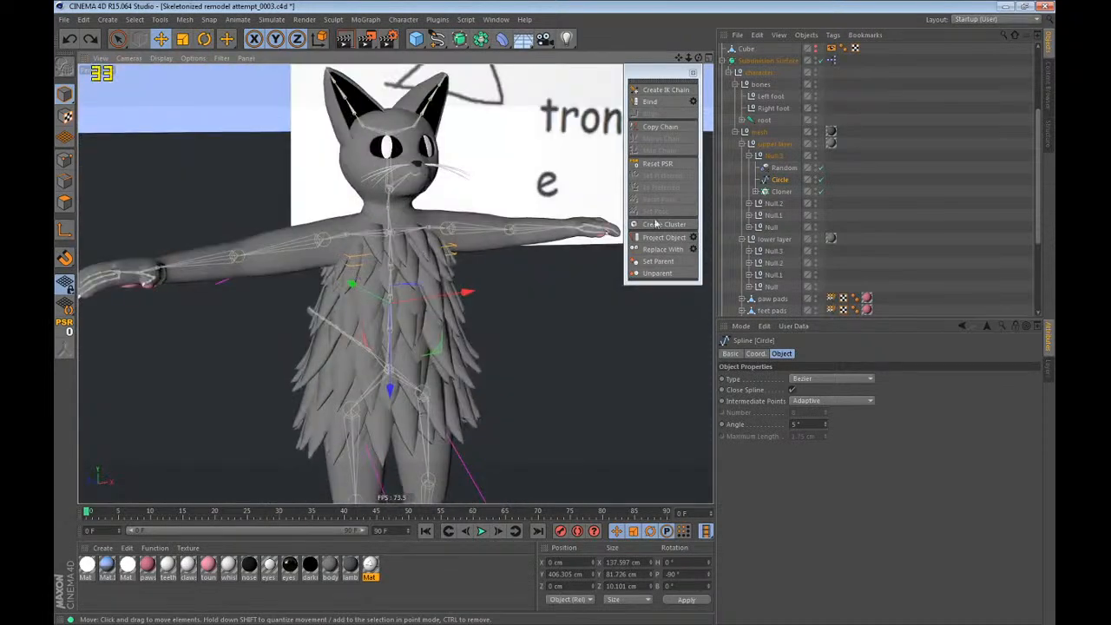
left_click(898, 186)
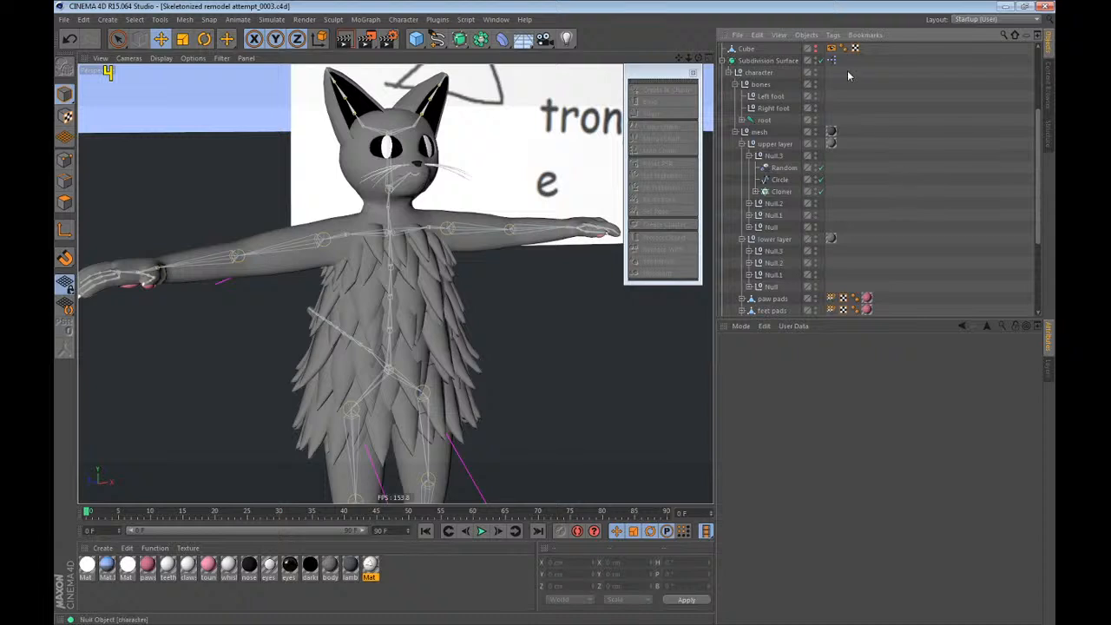
Hide the upper layer fur group, collapse it, and examine the lower layer from the front.
scroll(855, 87, "down", 5)
scroll(782, 170, "up", 5)
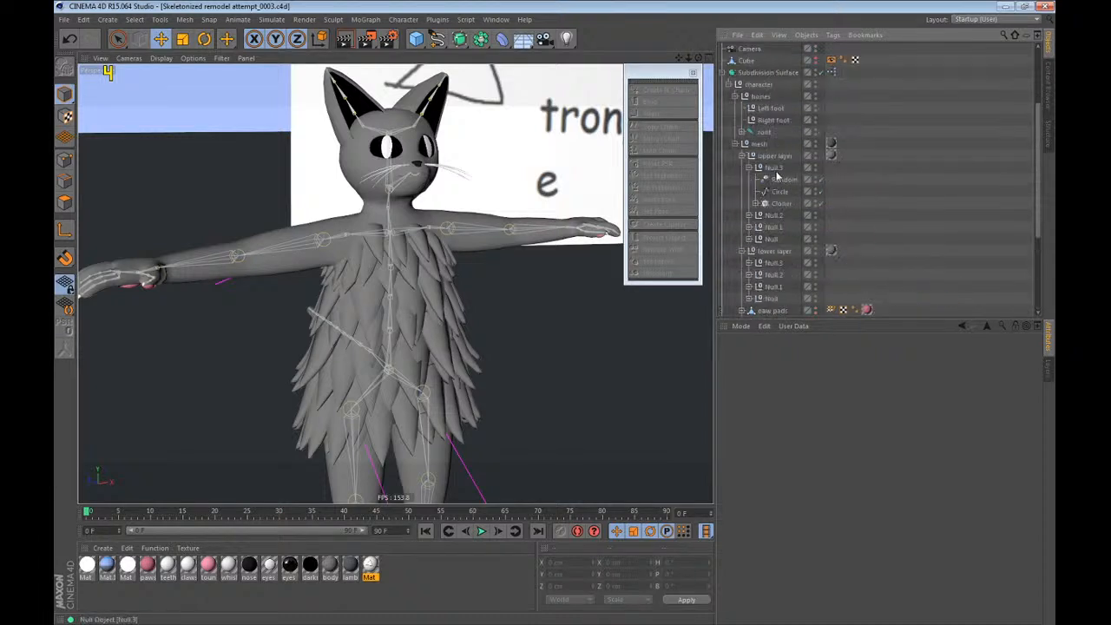
left_click(817, 155)
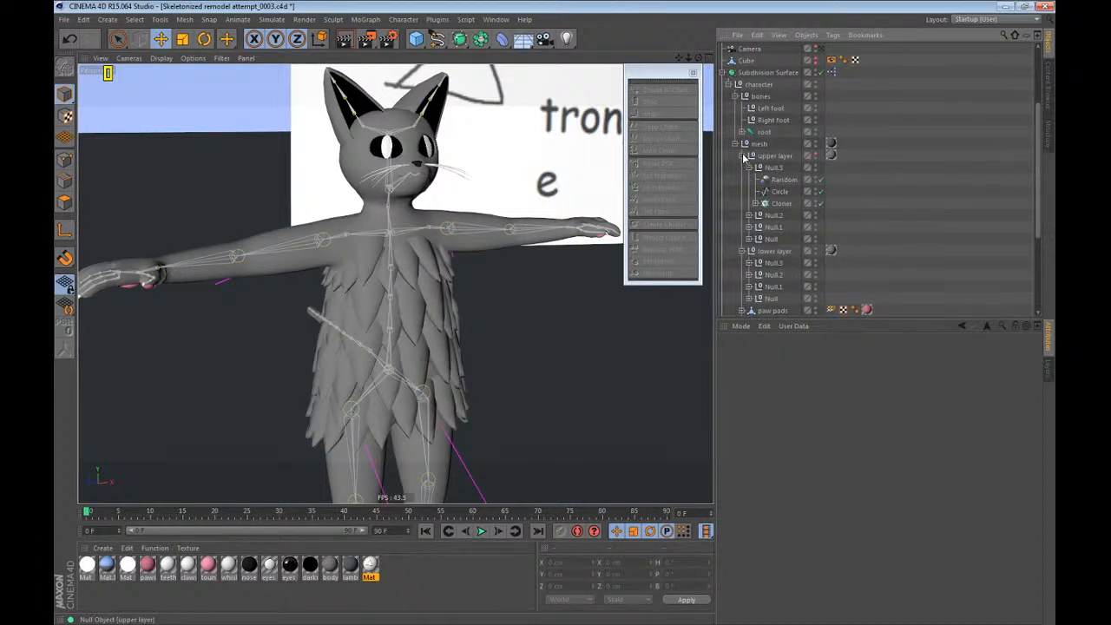
left_click(743, 156)
left_click_drag(362, 231, 302, 219, "alt")
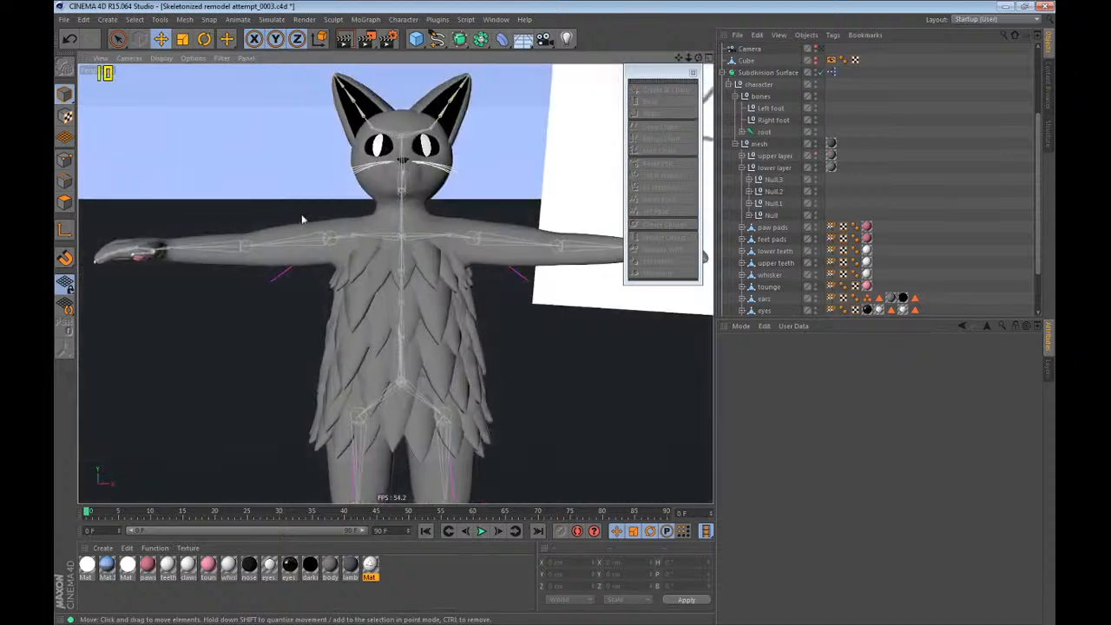
Toggle the upper layer fur on and off, and hide both the upper and lower layer fur groups.
left_click(816, 155)
left_click(816, 154)
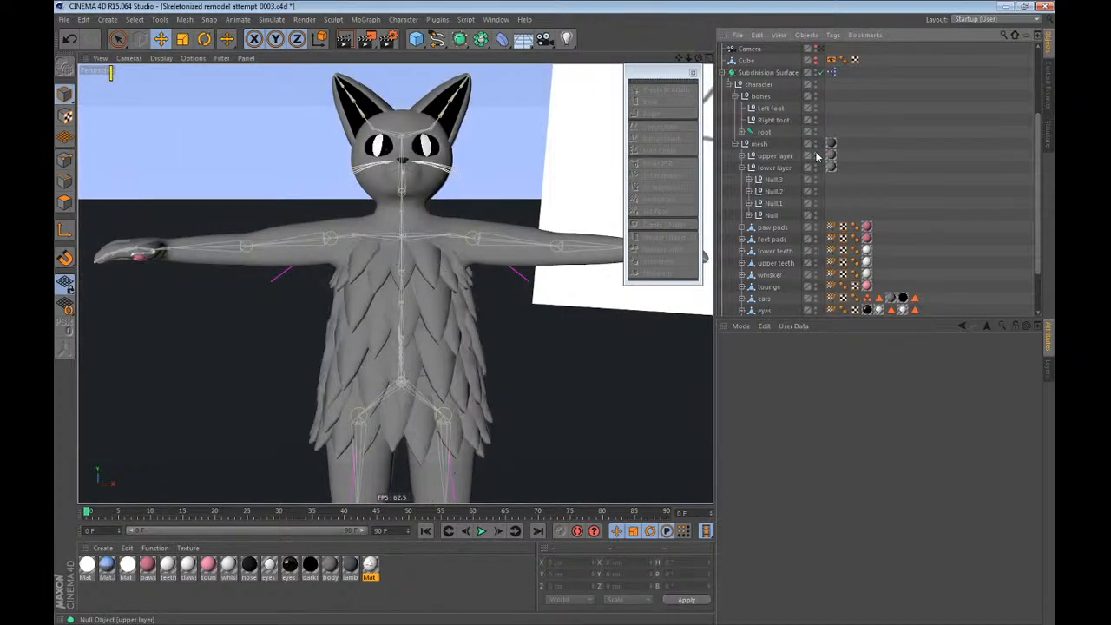
left_click(816, 154)
left_click(816, 154)
left_click(817, 154)
left_click(816, 169)
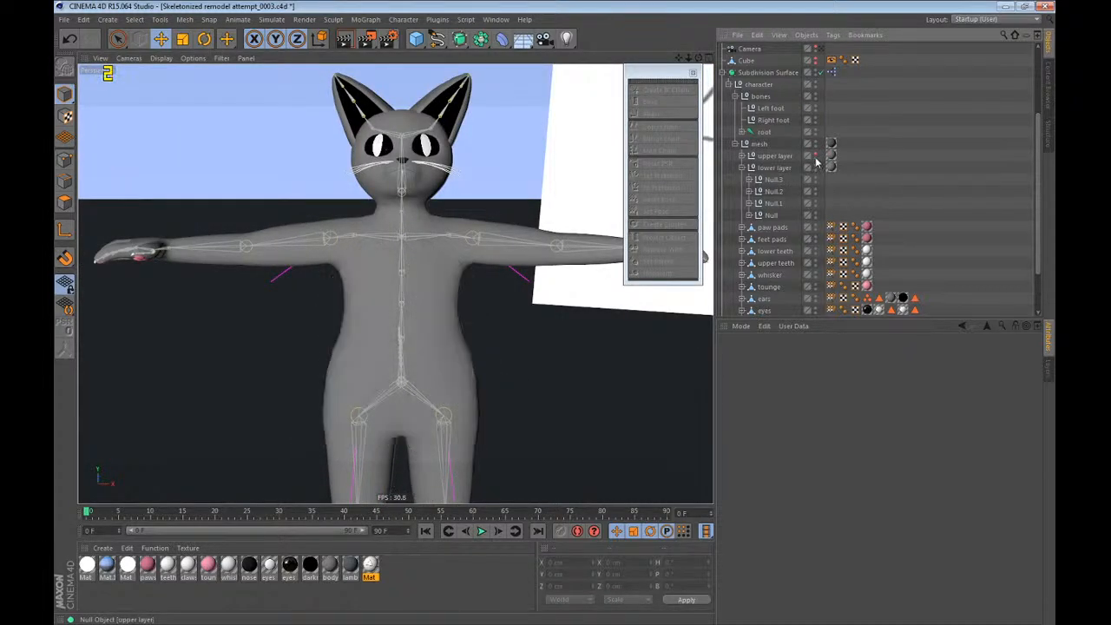
left_click(816, 156)
left_click(817, 156)
Collapse the mesh group and select the root joint with its child joints and leg controls expanded.
left_click_drag(333, 214, 478, 259, "alt")
key("ctrl+shift+z")
scroll(392, 243, "down", 4)
left_click_drag(389, 290, 369, 301, "alt")
left_click(919, 163)
scroll(920, 163, "up", 3)
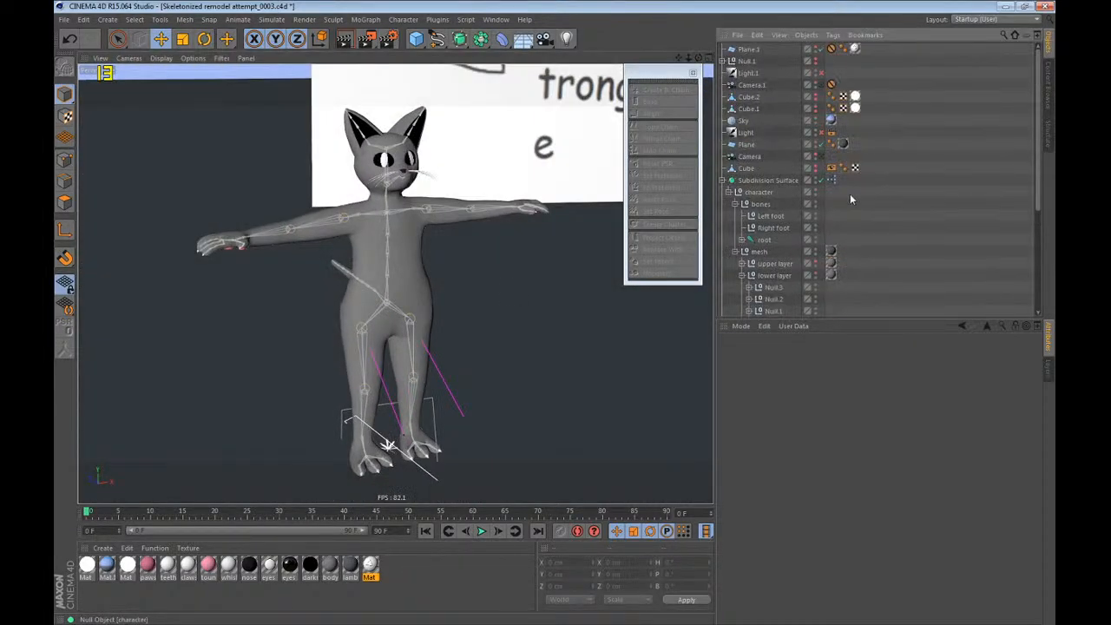
left_click(736, 251)
left_click(742, 240)
left_click(763, 241)
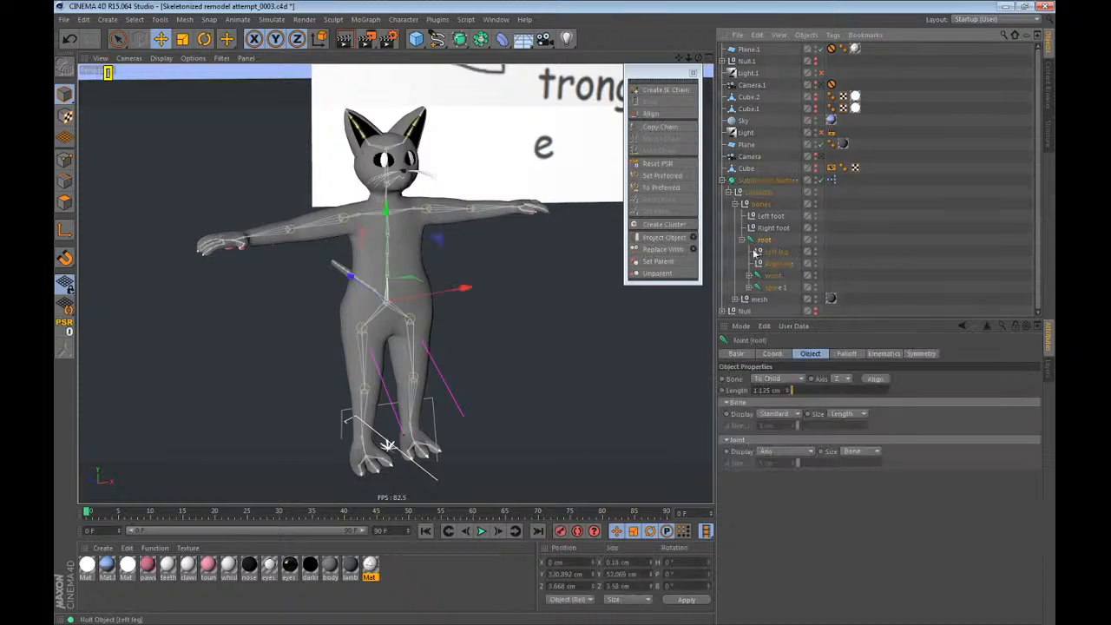
Try dragging the root joint down and backward to pull the body away from the feet, and undo the moves.
middle_click_drag(324, 245, 321, 159, "alt")
left_click_drag(278, 200, 415, 360)
key("ctrl+z")
scroll(226, 385, "up", 5)
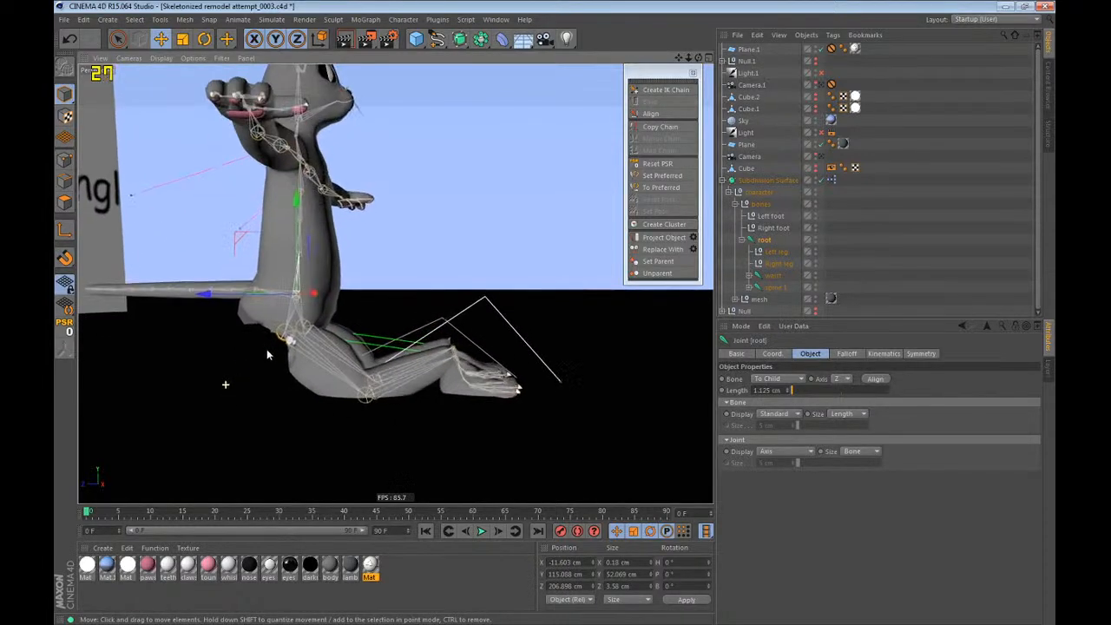
left_click_drag(334, 329, 218, 365, "alt")
key("ctrl+z")
Lower the root joint to about Y 180 cm, Z 17 cm to test the crouch, and undo it.
middle_click_drag(290, 337, 333, 281, "alt")
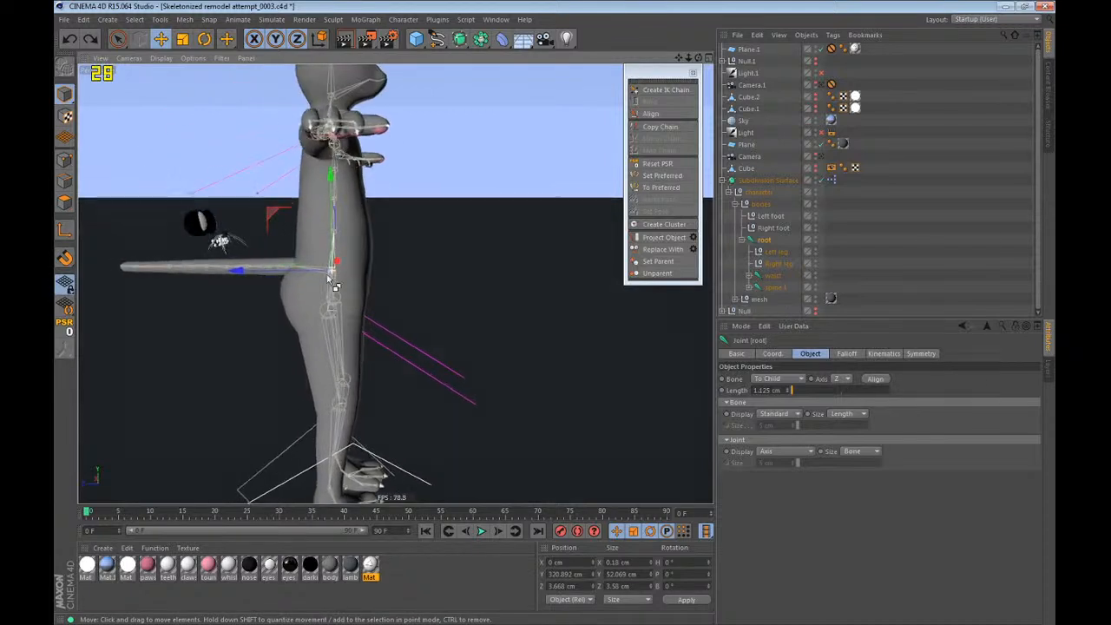
left_click_drag(333, 280, 283, 250, "alt")
left_click_drag(281, 212, 351, 317)
left_click_drag(351, 317, 371, 311, "alt")
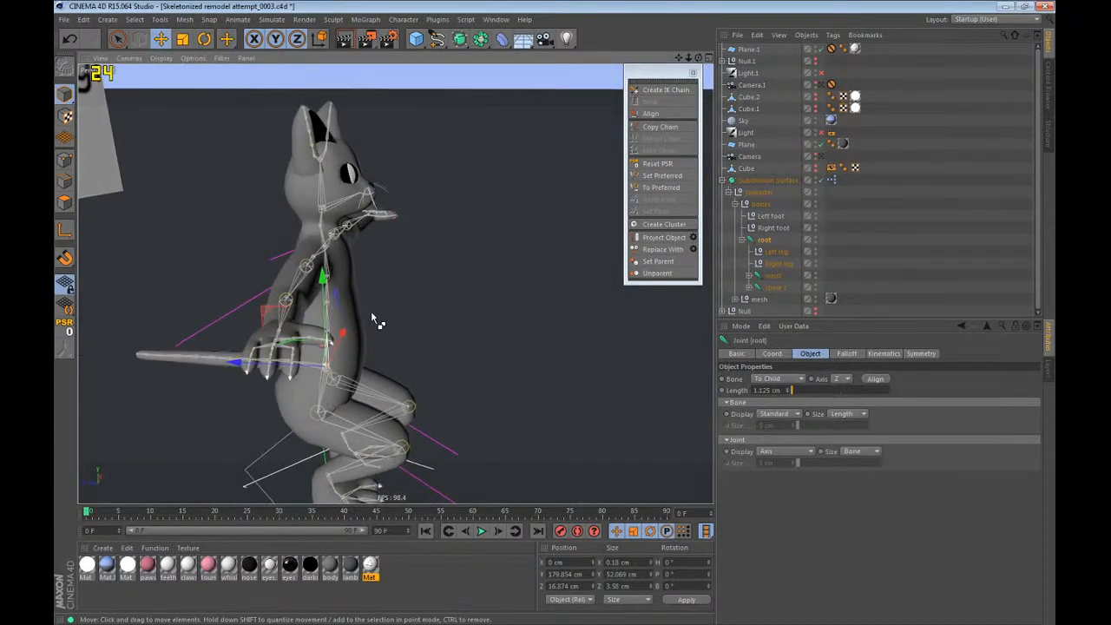
key("ctrl+z")
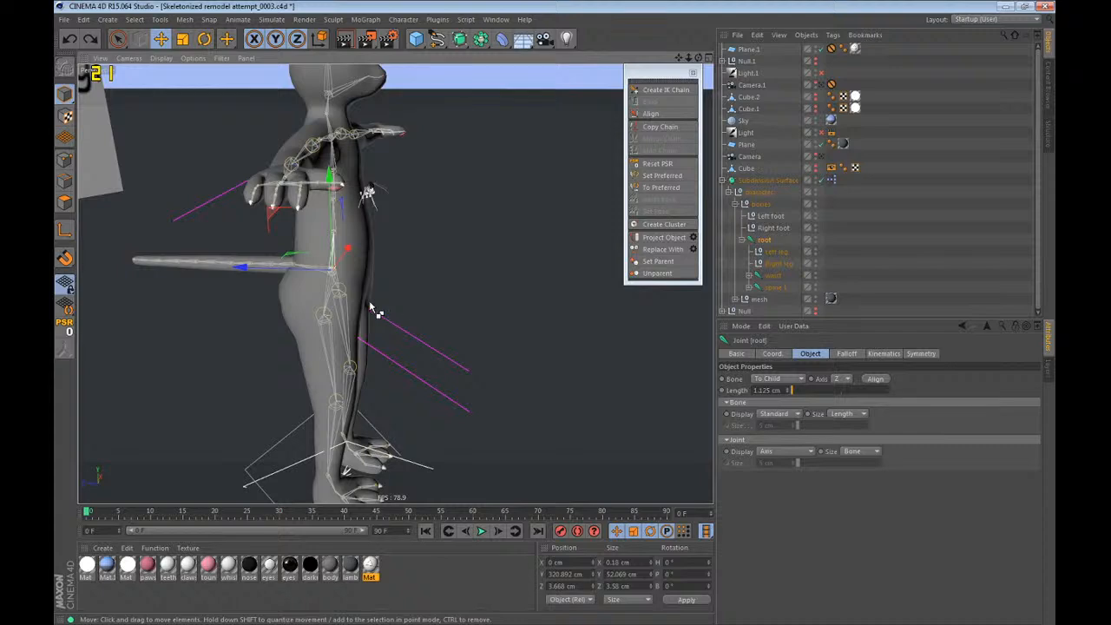
Check the restored pose from the front, deselect the root joint, and save the scene.
left_click_drag(320, 304, 117, 293, "alt")
middle_click_drag(117, 293, 149, 346, "alt")
right_click_drag(149, 346, 249, 390, "alt")
left_click_drag(250, 394, 328, 318, "alt")
right_click_drag(328, 318, 374, 272, "alt")
left_click_drag(374, 273, 412, 301, "alt")
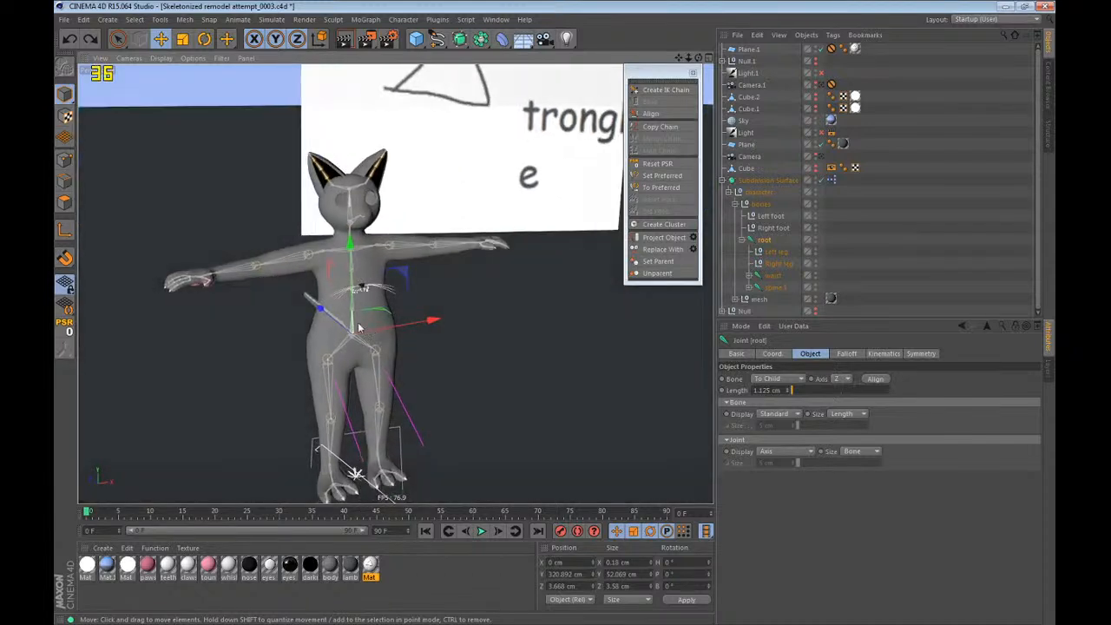
right_click_drag(411, 301, 460, 286, "alt")
left_click(842, 219)
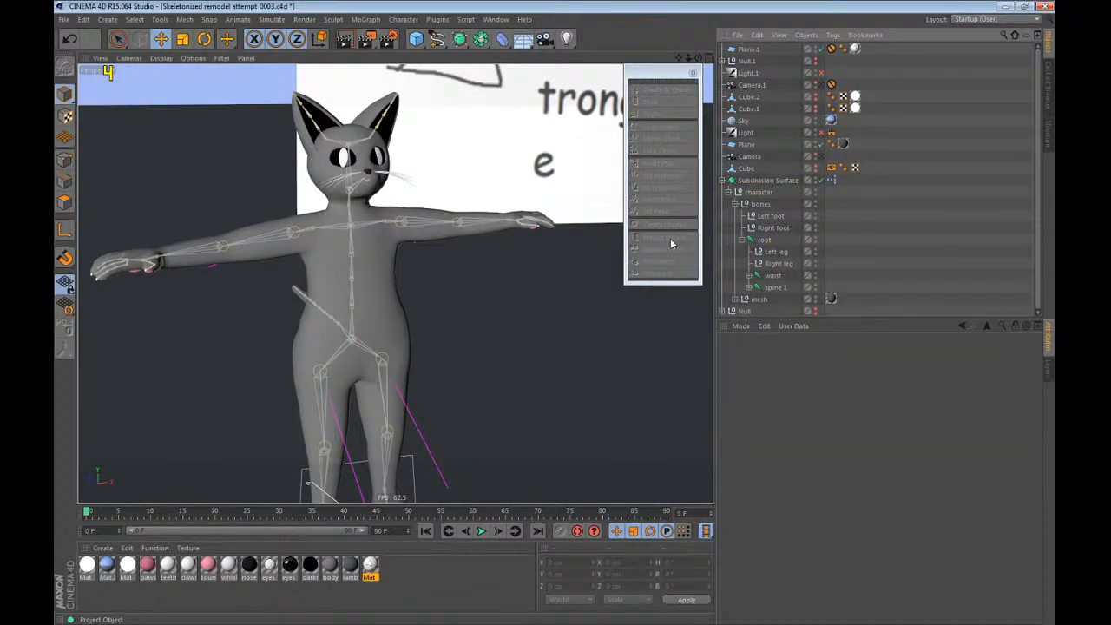
key("ctrl+s")
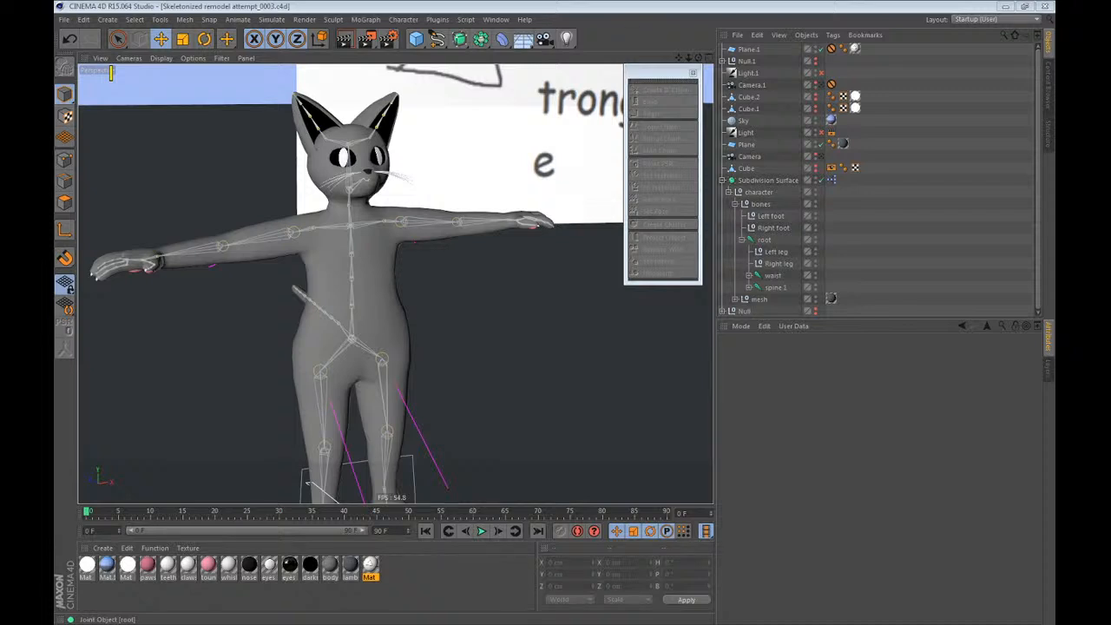
Rotate the spine 1 joint to extreme pitch angles of about -91° and 86° and inspect how the torso mesh deforms.
left_click(544, 6)
scroll(398, 177, "down", 4)
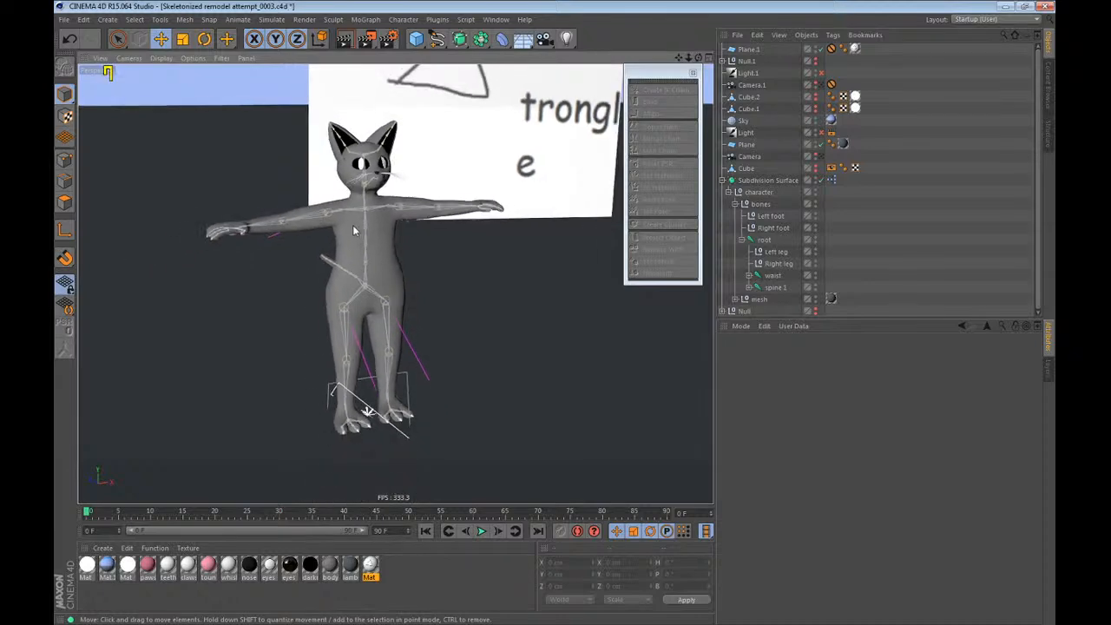
scroll(355, 226, "up", 3)
mouse_move(361, 219)
left_mouse_down("alt")
mouse_move(541, 209)
mouse_move(343, 213)
left_mouse_up("alt")
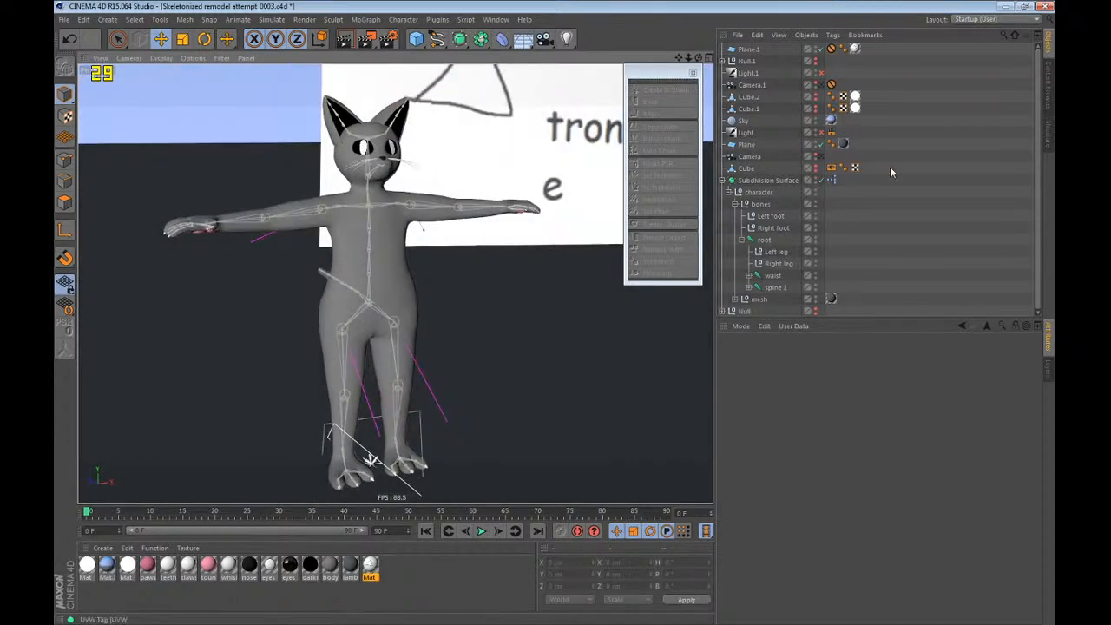
left_click(776, 289)
scroll(372, 276, "up", 3)
key("r")
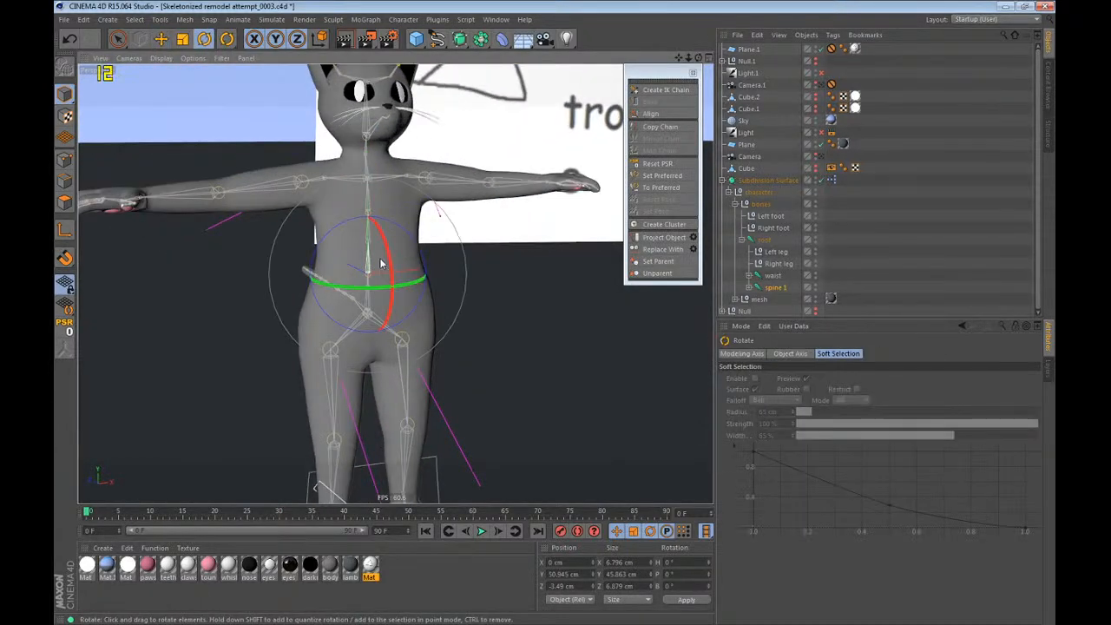
left_click_drag(387, 250, 572, 462)
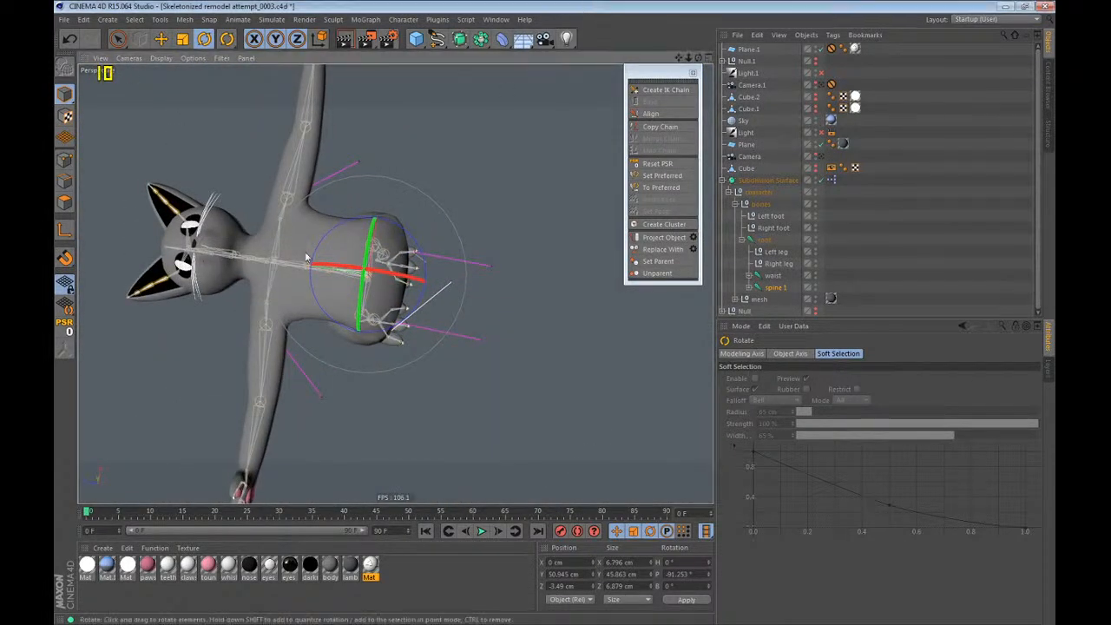
left_click_drag(307, 256, 490, 285, "alt")
left_click_drag(532, 326, 506, 203, "alt")
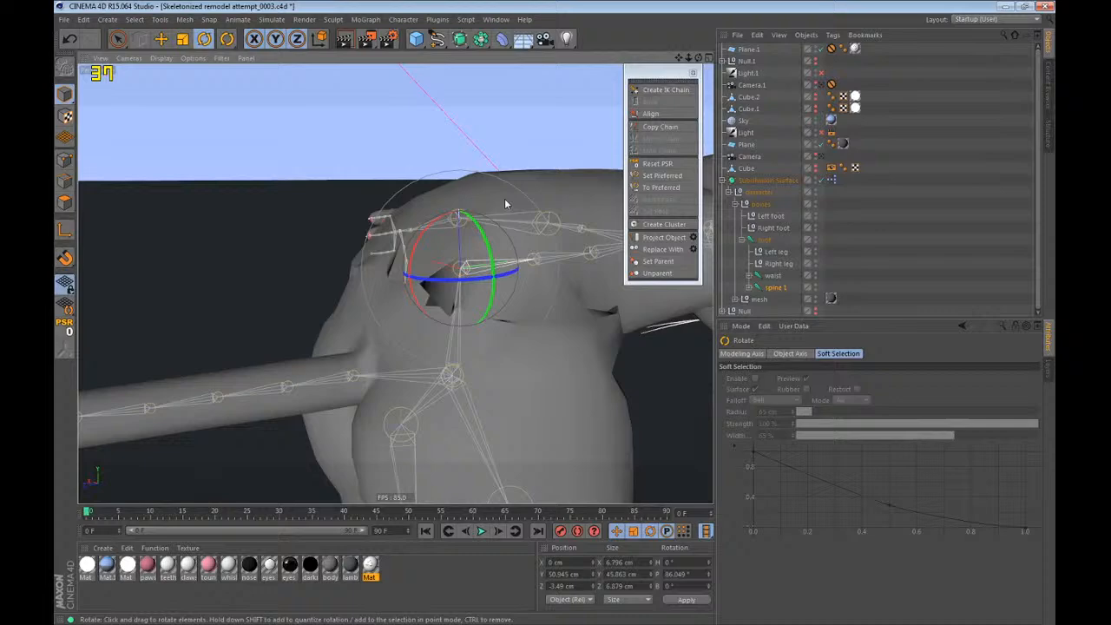
Switch the viewport display to wireframe lines and view the bent spine from another angle.
left_click(161, 58)
left_click(193, 141)
left_click_drag(425, 256, 484, 266, "alt")
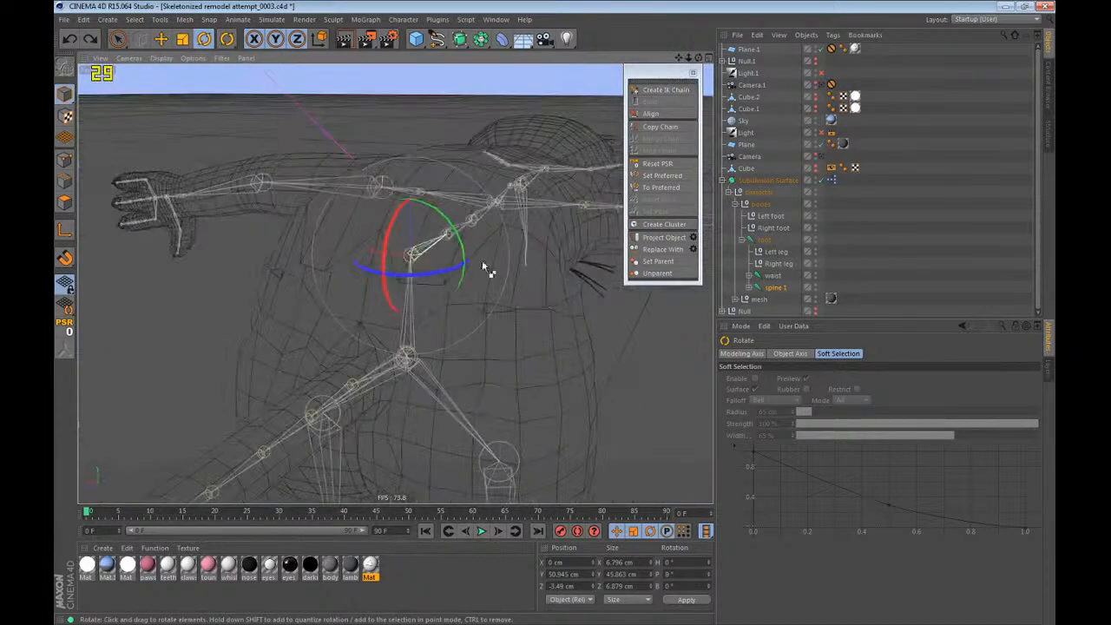
Undo the spine 1 bend, try another rotation on that joint, and undo it too.
key("ctrl+z")
left_click_drag(383, 252, 313, 196)
key("ctrl+z")
Try several rotations of the waist joint to check the hip deformation, undoing each one.
left_click(771, 276)
left_click_drag(516, 341, 564, 361, "alt")
key("ctrl+z")
left_click_drag(458, 331, 421, 267)
key("ctrl+z")
right_click_drag(440, 228, 389, 373, "alt")
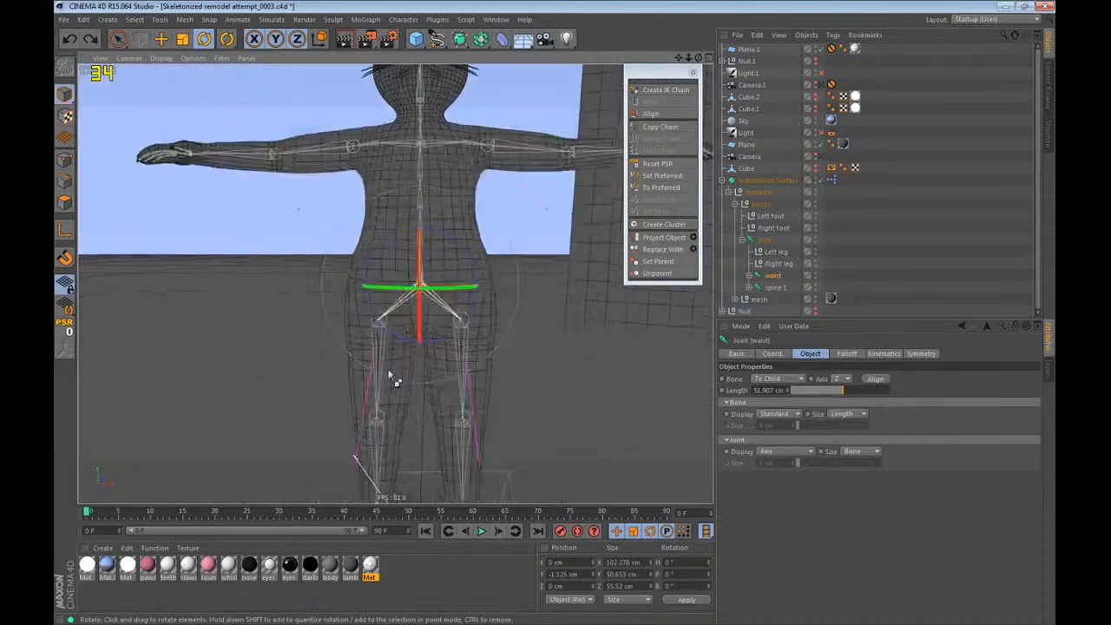
left_click_drag(389, 373, 437, 387, "alt")
left_click_drag(420, 300, 374, 271)
key("ctrl+z")
key("ctrl+z")
Go through the foot, leg, waist and spine 1 controls, select the root joint, and set the current frame to 11.
left_click(767, 251)
left_click(764, 241)
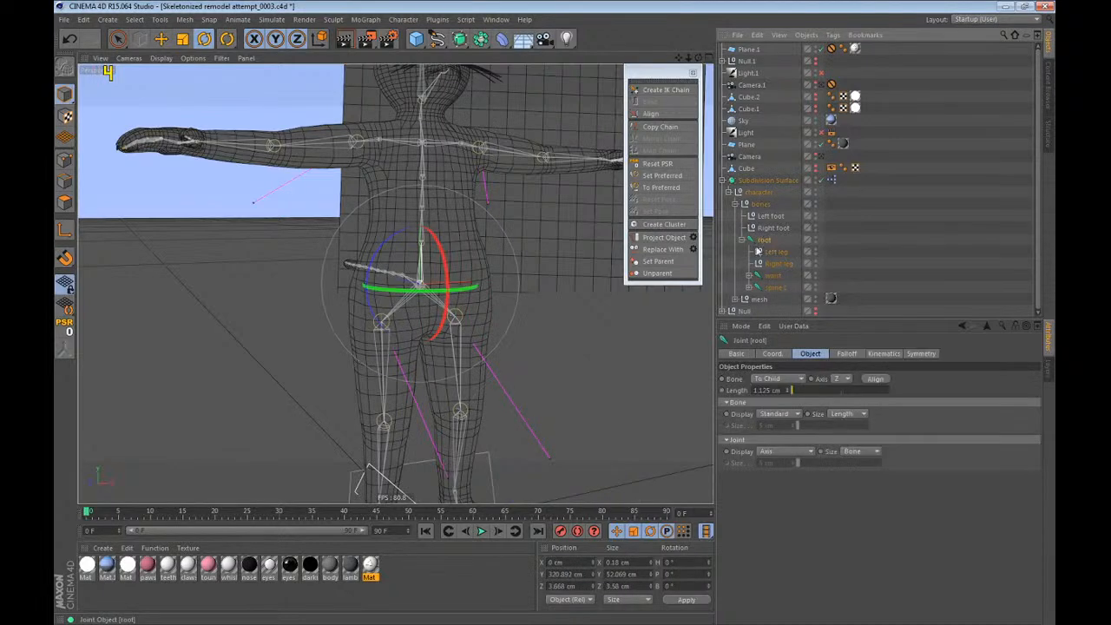
left_click_drag(408, 343, 309, 373, "alt")
middle_click_drag(444, 305, 428, 276, "alt")
left_click_drag(427, 276, 574, 262, "alt")
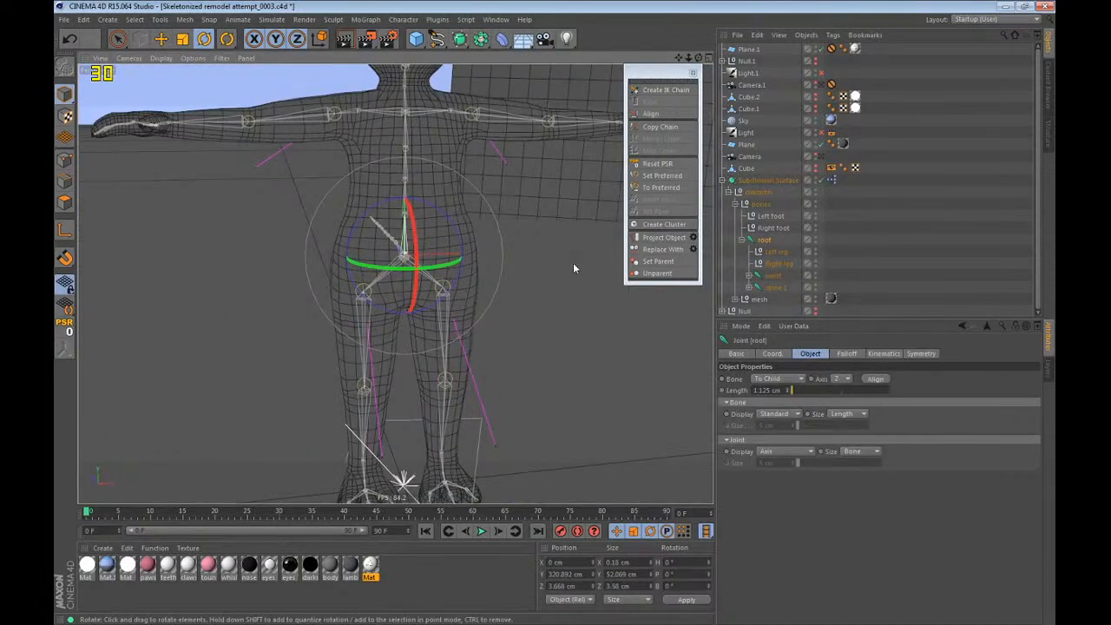
left_click(772, 216)
key("e")
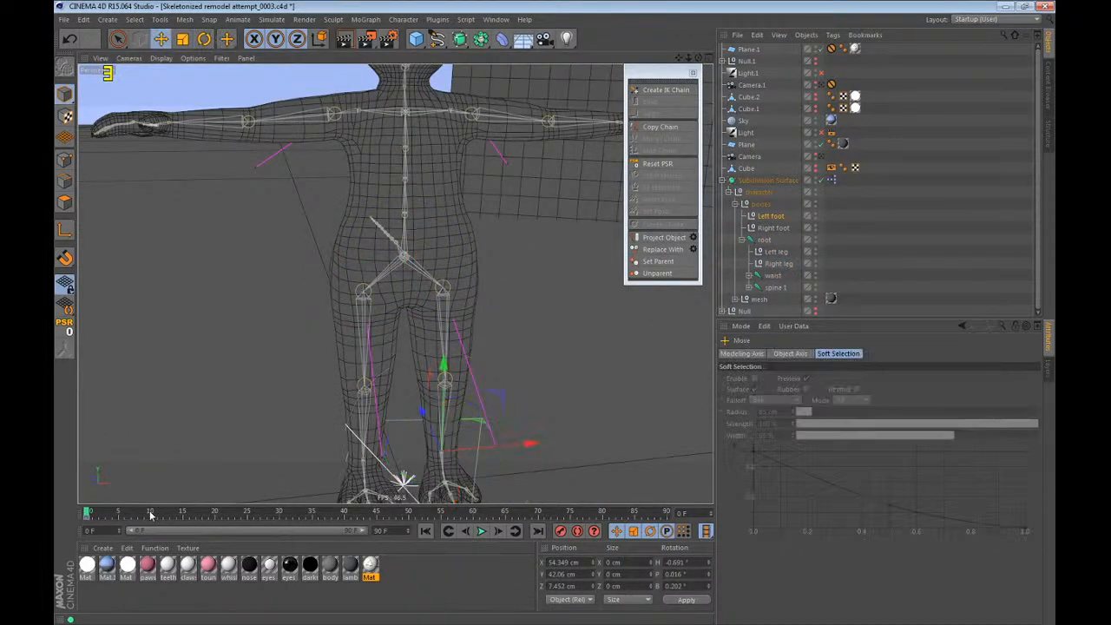
left_click(765, 234)
left_click_drag(794, 247, 778, 287)
left_click(777, 288)
left_click(764, 241)
left_click(159, 512)
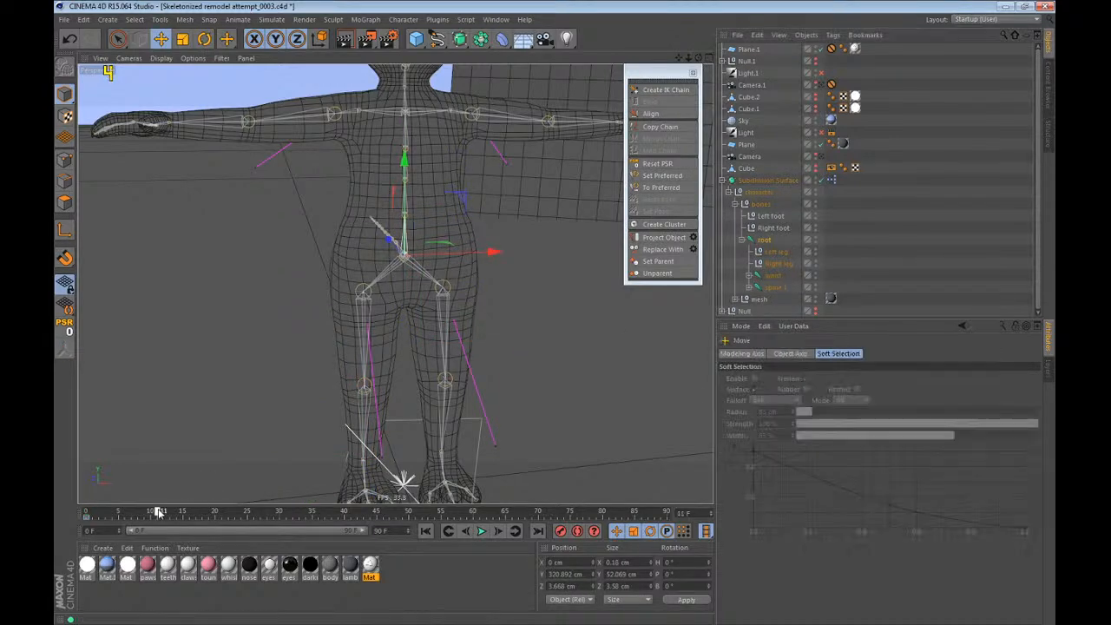
Lower the root joint into a crouch at frame 11, and rotate the root and waist joints to turn the body.
middle_click_drag(336, 378, 287, 349, "alt")
left_click_drag(276, 304, 334, 332)
key("r")
left_click_drag(437, 257, 375, 291)
left_click(768, 278)
left_click_drag(404, 250, 396, 254)
Move the Left foot control out to the side and turn it, and move the Left leg control outward.
left_click(771, 217)
key("e")
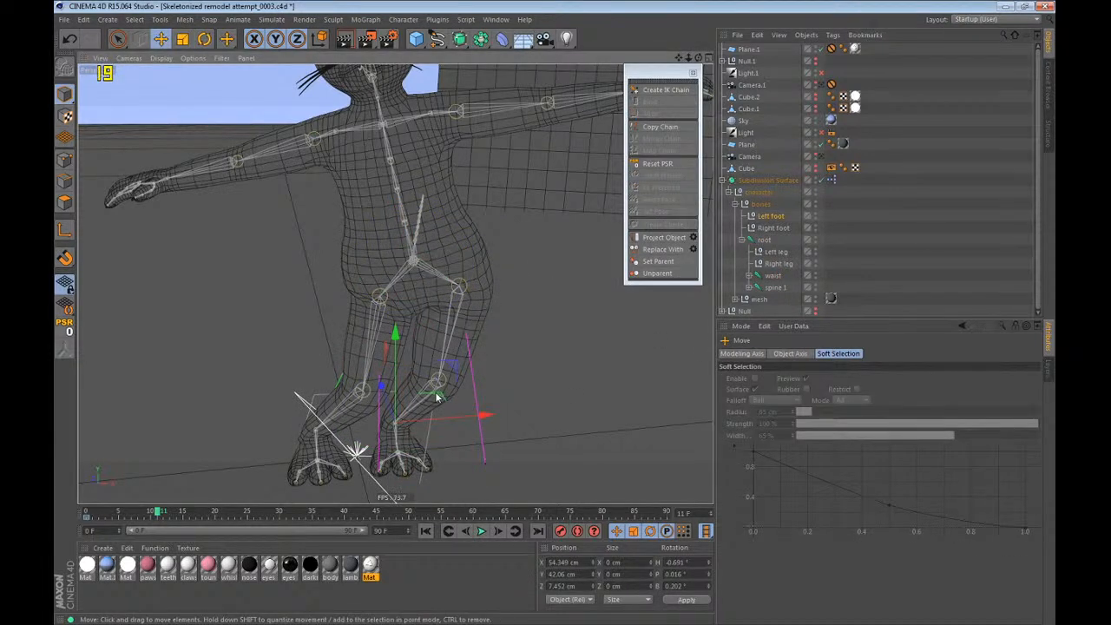
left_click_drag(436, 397, 571, 405)
key("r")
left_click_drag(527, 461, 549, 466)
left_click(771, 252)
key("e")
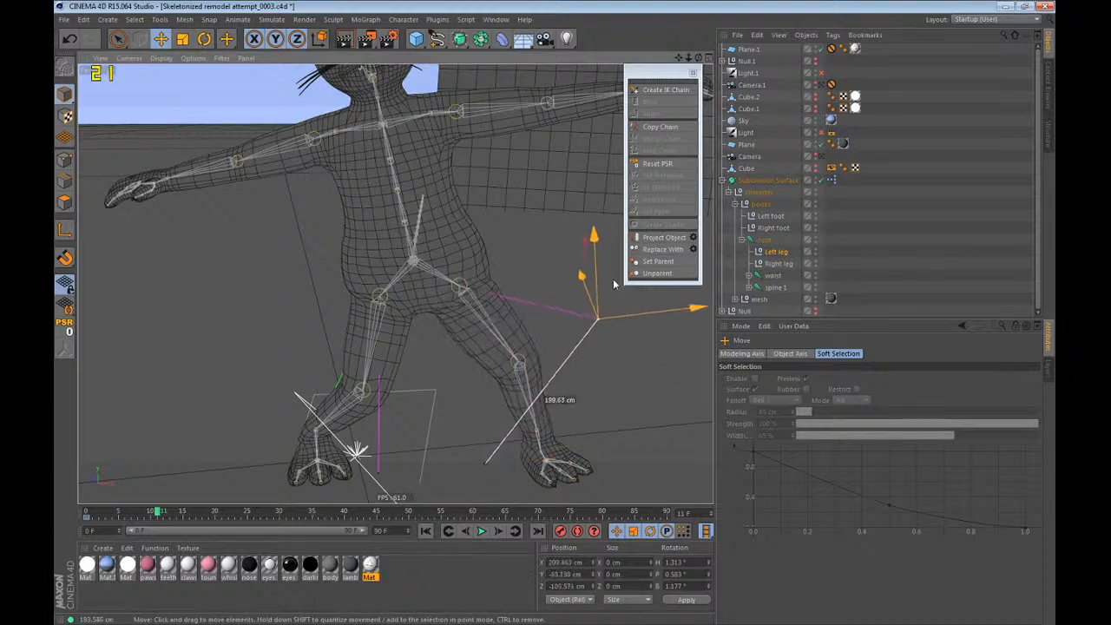
Turn the Right foot control outward and move the Right leg control so the right knee bends outward.
left_click(768, 228)
key("r")
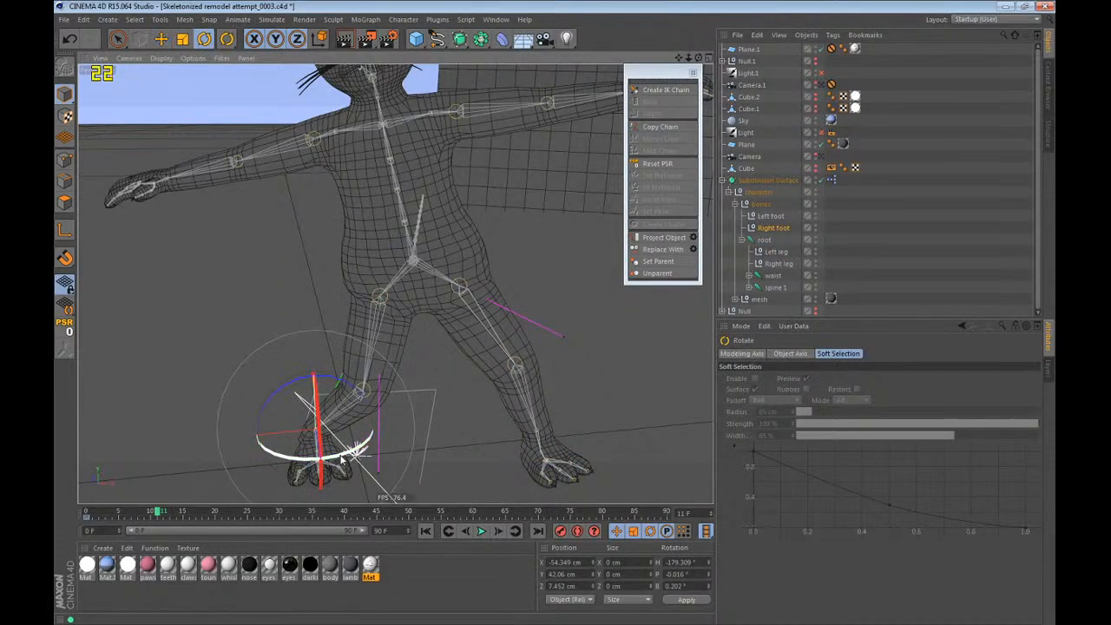
left_click_drag(341, 460, 300, 466)
left_click(776, 263)
key("e")
left_click_drag(502, 483, 402, 378)
Adjust the waist joint, and rotate the spine 1 joint to about H 12.4°, P -2.7°, B 9.7°.
key("r")
left_click(768, 286)
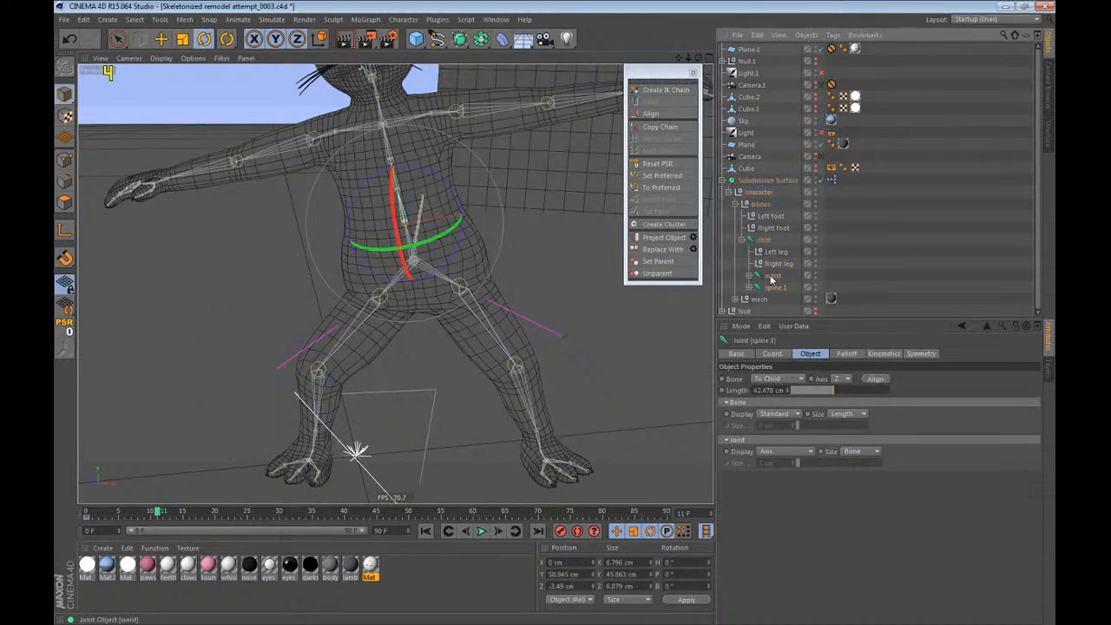
left_click(772, 277)
left_click_drag(520, 276, 465, 222, "alt")
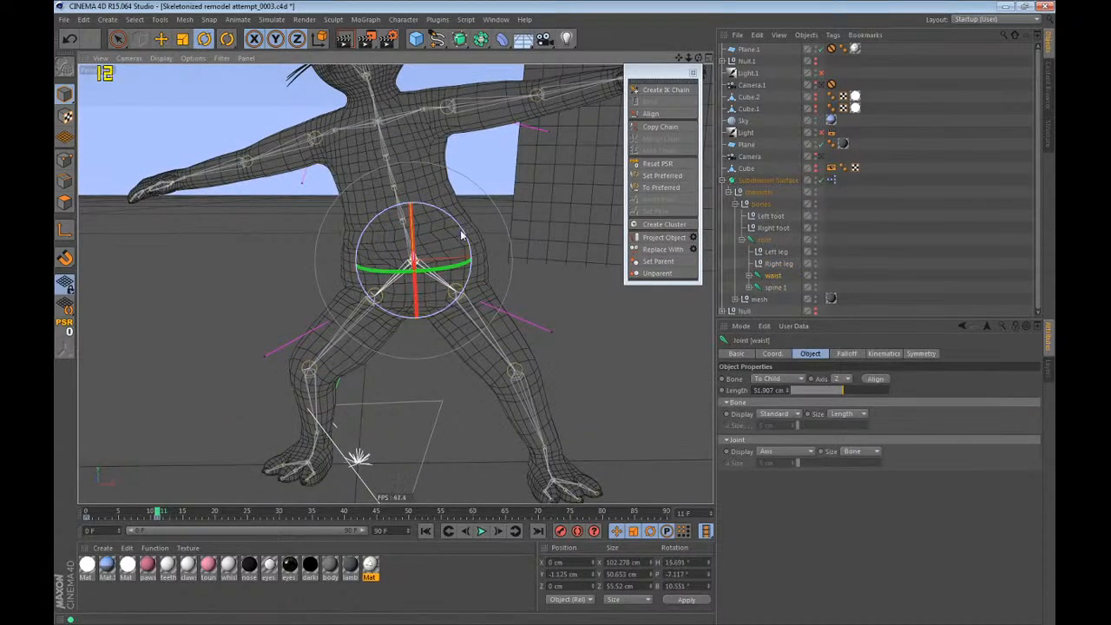
left_click(774, 286)
mouse_move(433, 174)
left_mouse_down()
mouse_move(449, 181)
mouse_move(439, 186)
left_mouse_up()
scroll(428, 306, "down", 3)
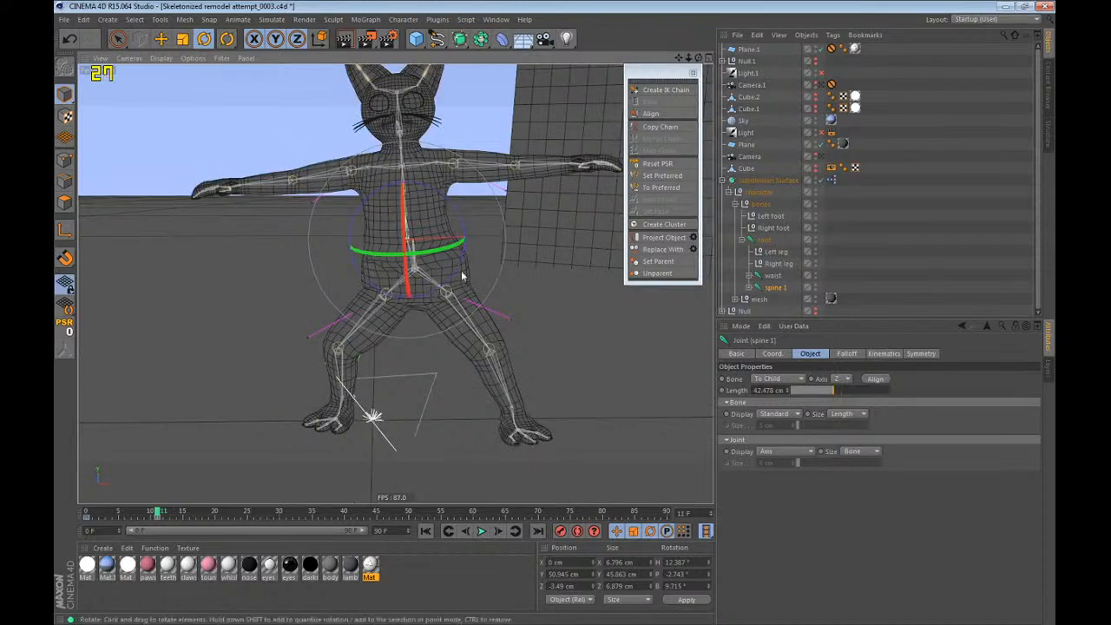
middle_click_drag(429, 252, 426, 272, "alt")
Jump back and forth between the animation keys to compare the crouched pose with the starting pose.
key("ctrl+f")
key("ctrl+g")
key("ctrl+f")
key("ctrl+g")
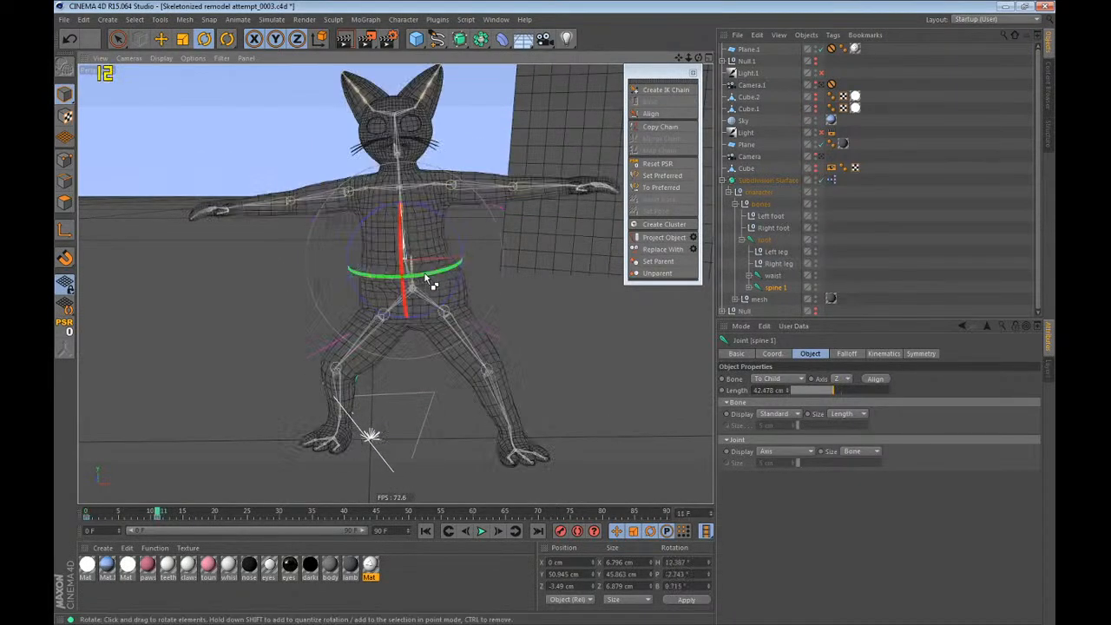
key("ctrl+f")
key("ctrl+g")
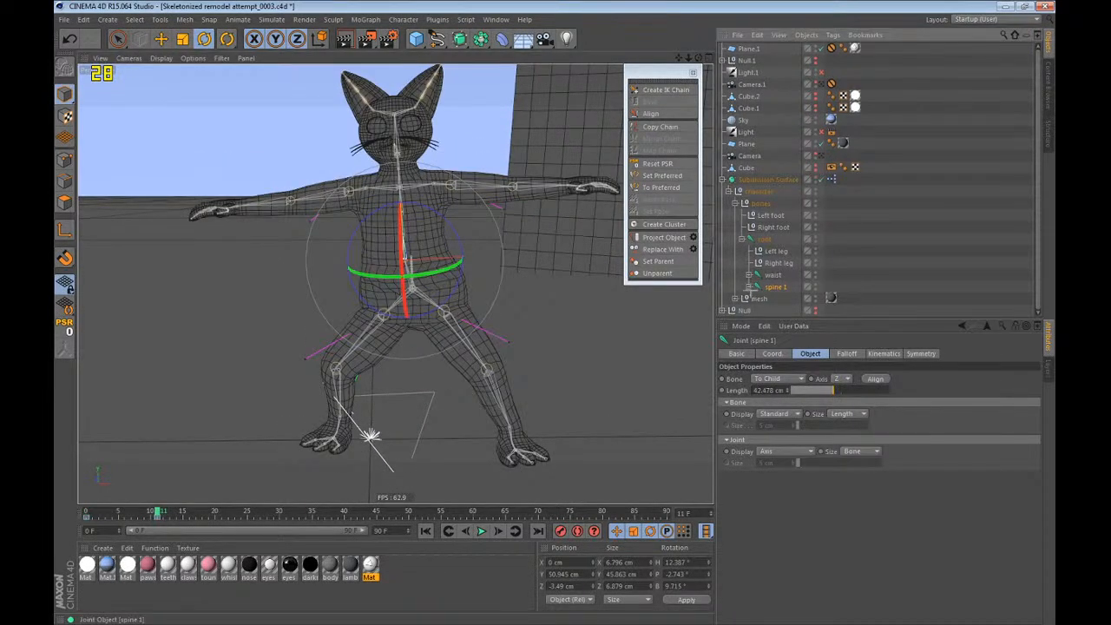
Expand the spine joint chain down to spine 3, and select the spine 2 and spine 3 joints.
left_click(749, 287)
left_click(755, 298)
scroll(761, 289, "down", 1)
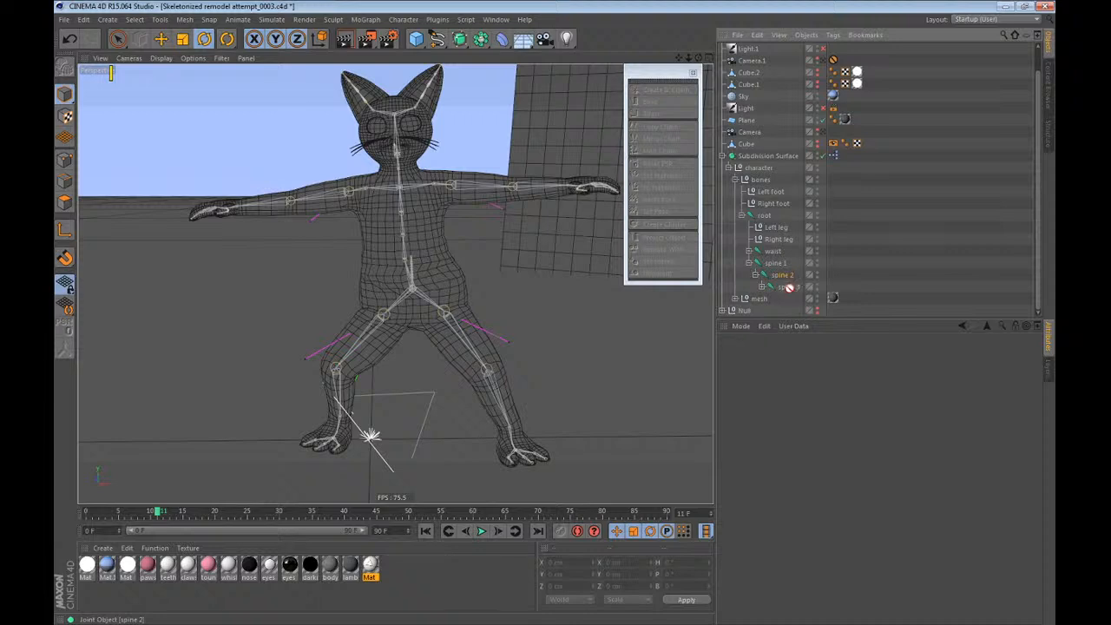
left_click_drag(802, 273, 781, 287)
left_click(762, 288)
scroll(764, 287, "down", 1)
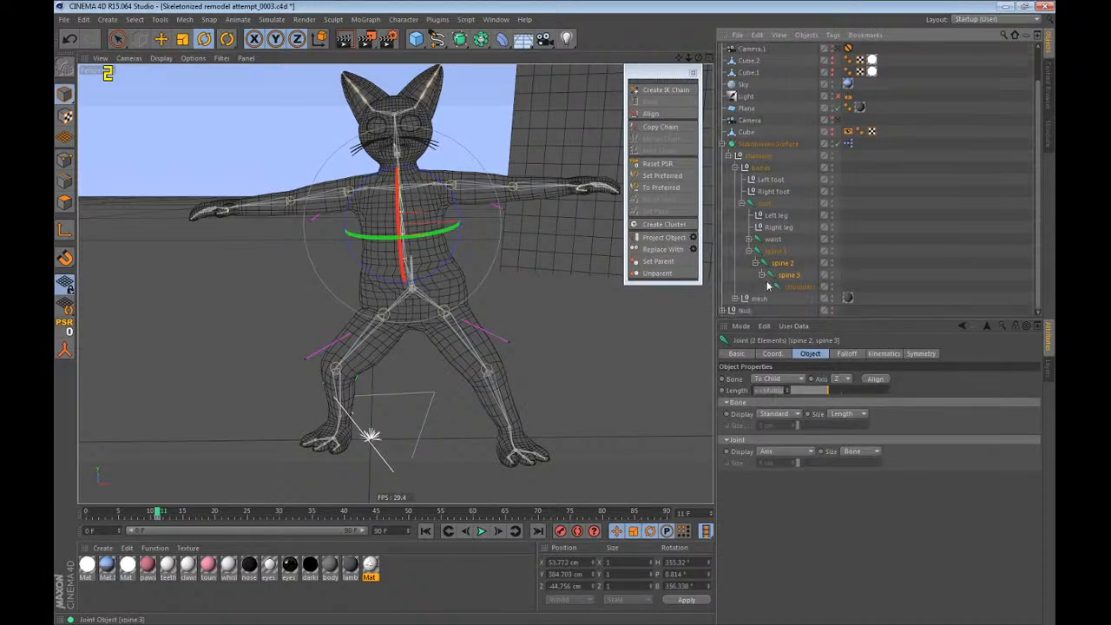
Expand the shoulders joint and select its left and right arm and hand controls and the neck joint.
left_click(770, 287)
scroll(782, 281, "down", 2)
left_click_drag(819, 231, 803, 265)
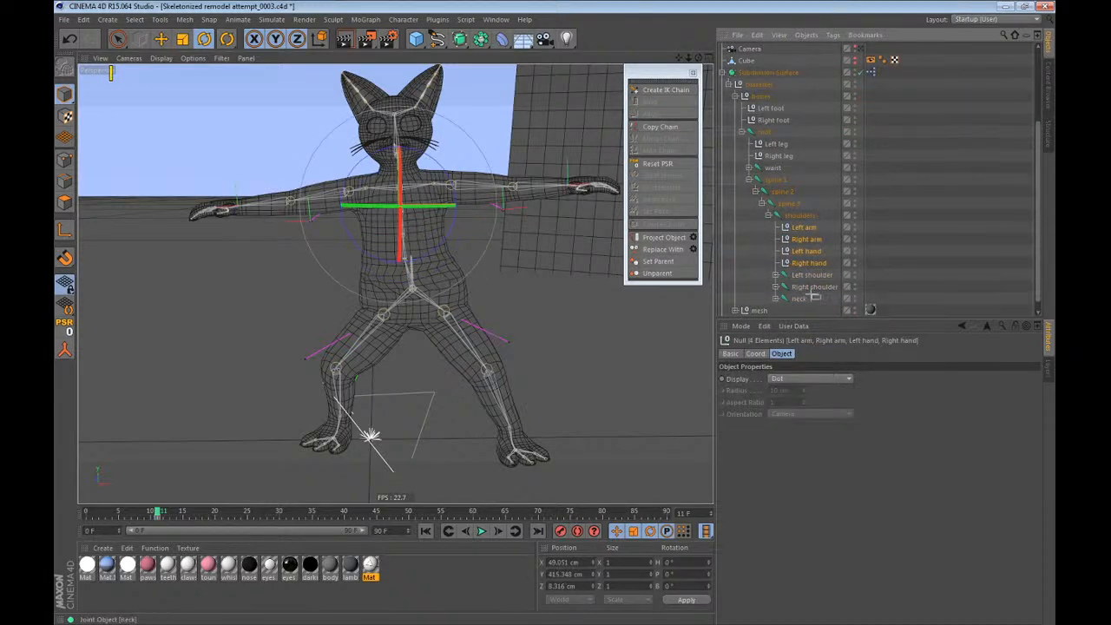
left_click(799, 298)
Try rotating the Left shoulder joint and undo the rotation.
left_click(811, 275)
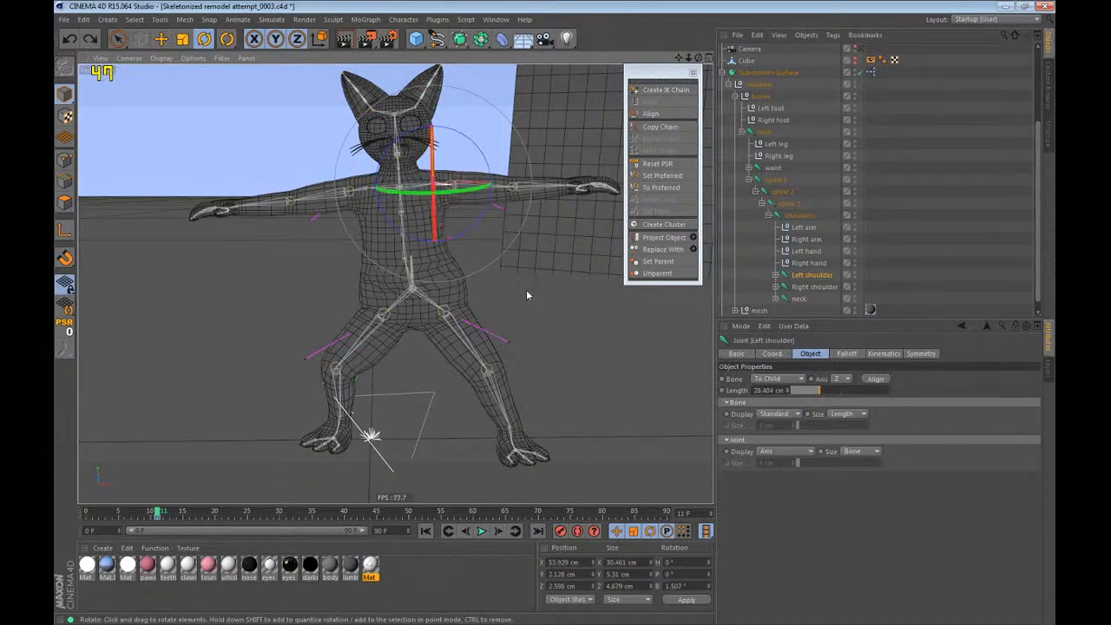
left_click_drag(452, 132, 488, 151)
key("ctrl+z")
key("ctrl+z")
scroll(447, 154, "up", 8)
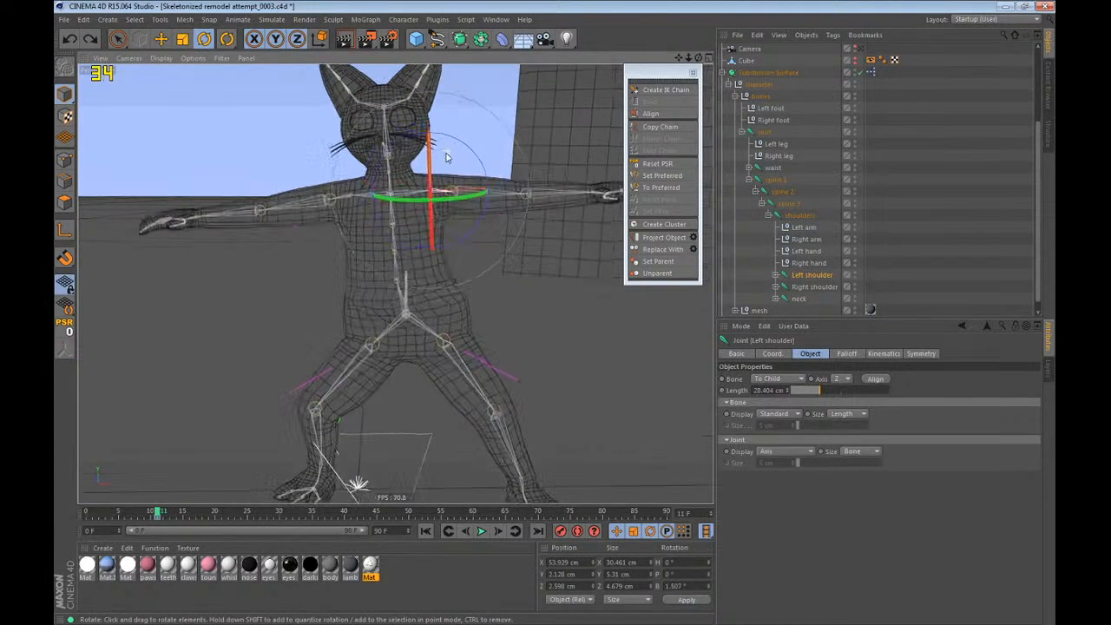
Undo the recent shoulder and neck joint edits and selections, and return to frame 0.
key("ctrl+z")
scroll(443, 213, "down", 6)
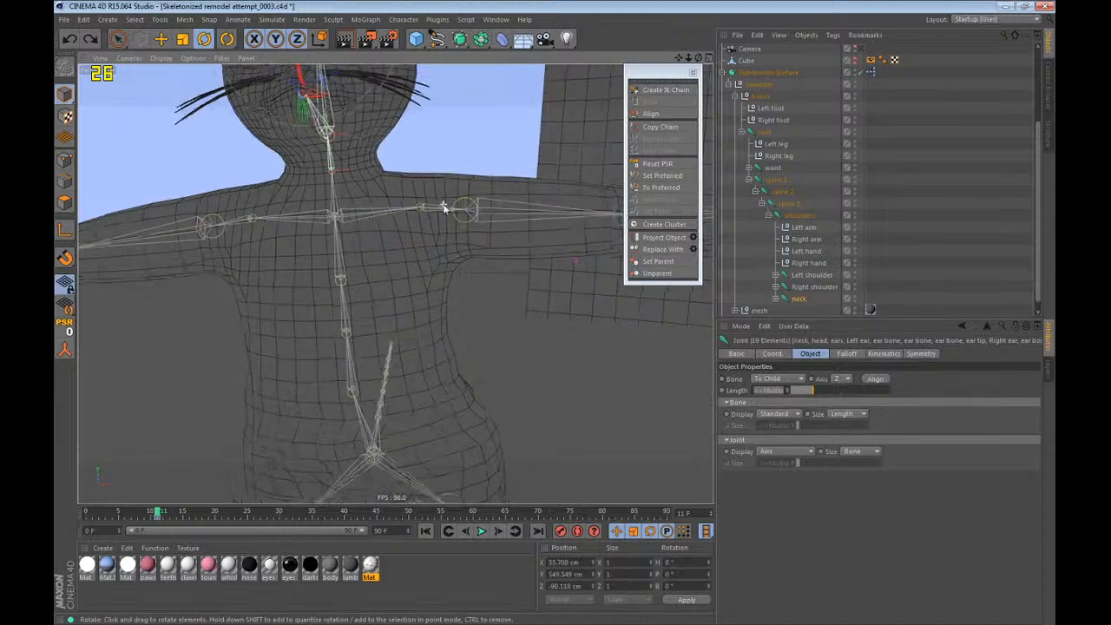
key("ctrl+z")
scroll(458, 237, "down", 2)
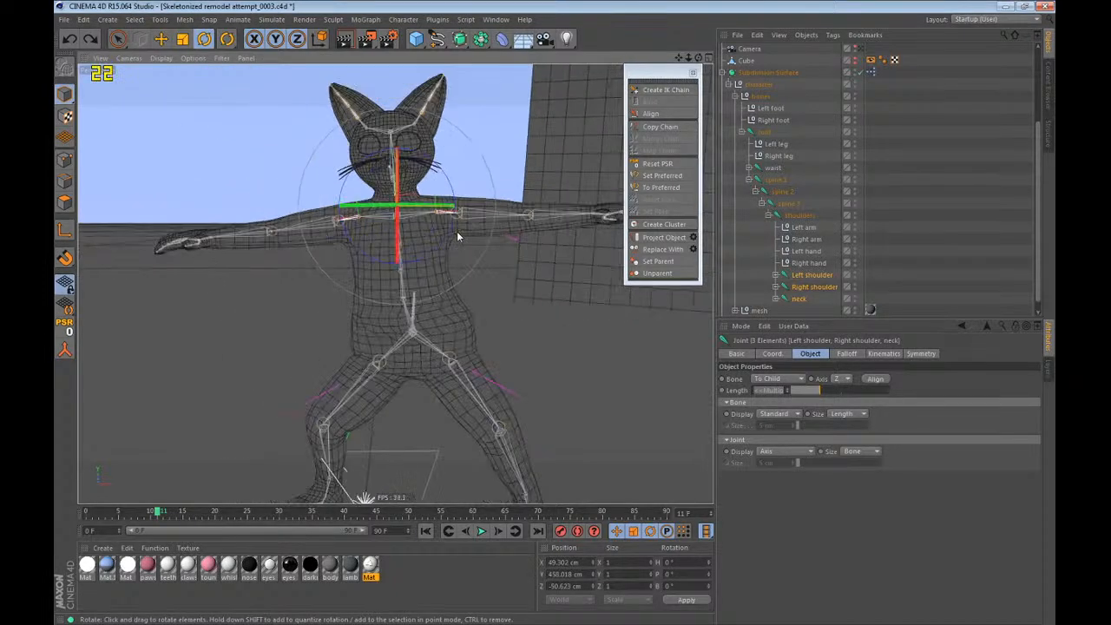
key("ctrl+z")
key("ctrl+z")
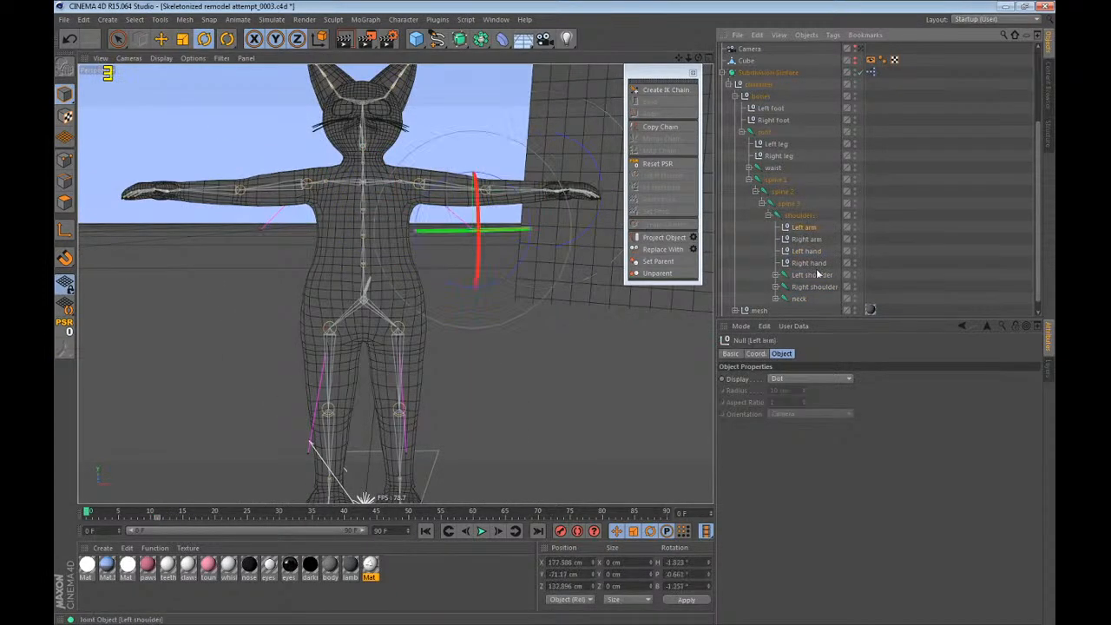
Select spine 2 with all its child joints and controls, and move their frame 11 keys to frame 0.
left_click(780, 192)
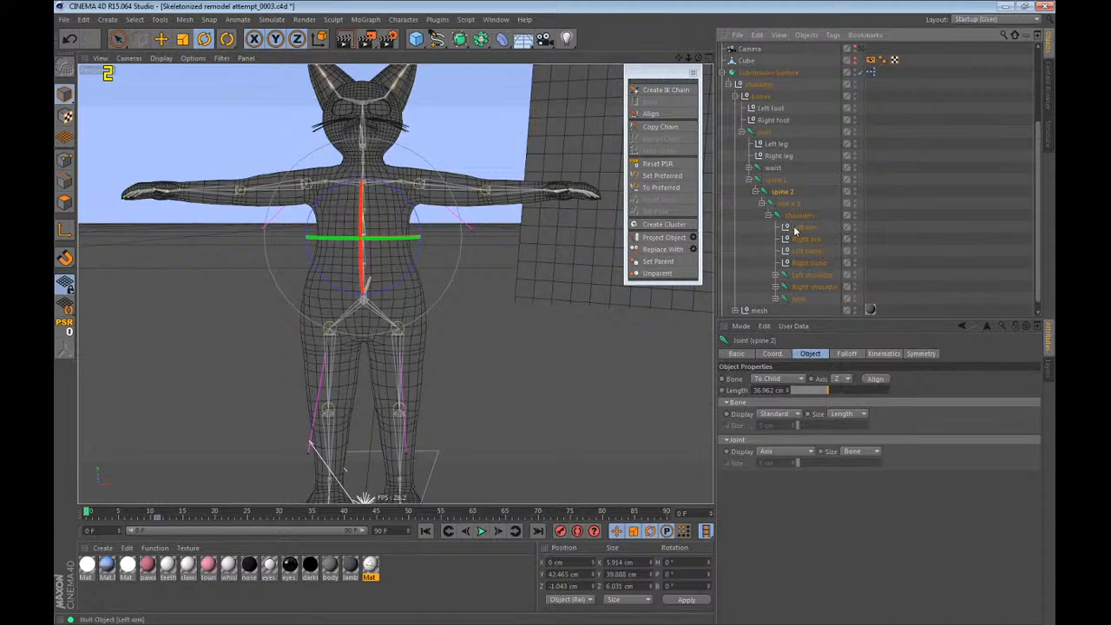
middle_click(786, 196)
left_click_drag(162, 521, 56, 524)
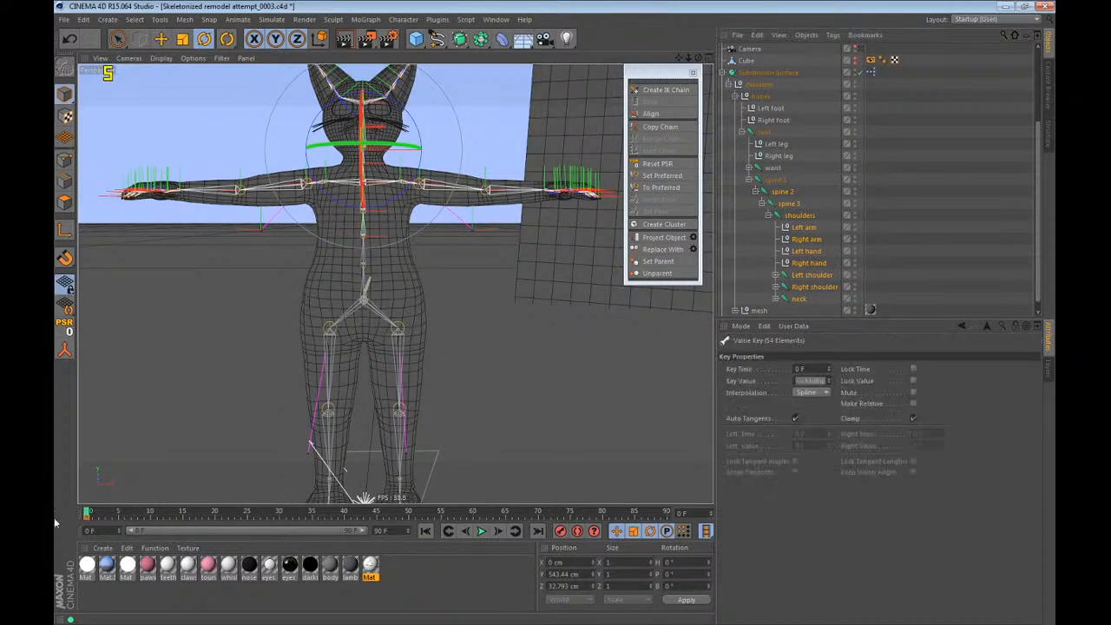
Select the neck chain and shoulder joints in turn to check their keys, ending with spine 2 and spine 3 selected.
middle_click(795, 300)
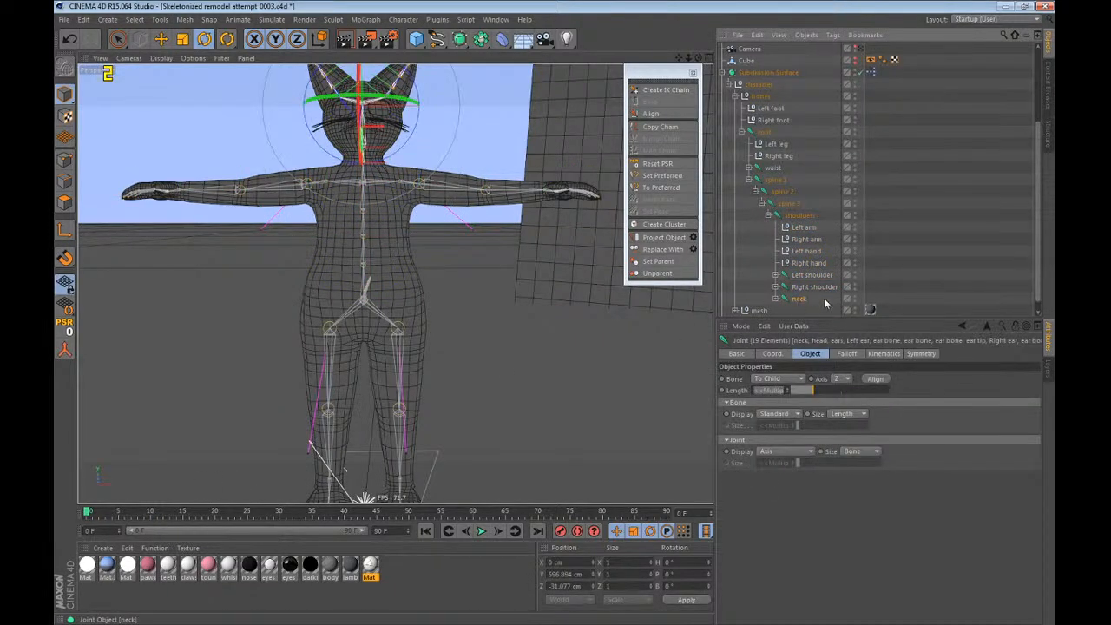
left_click_drag(828, 275, 832, 267)
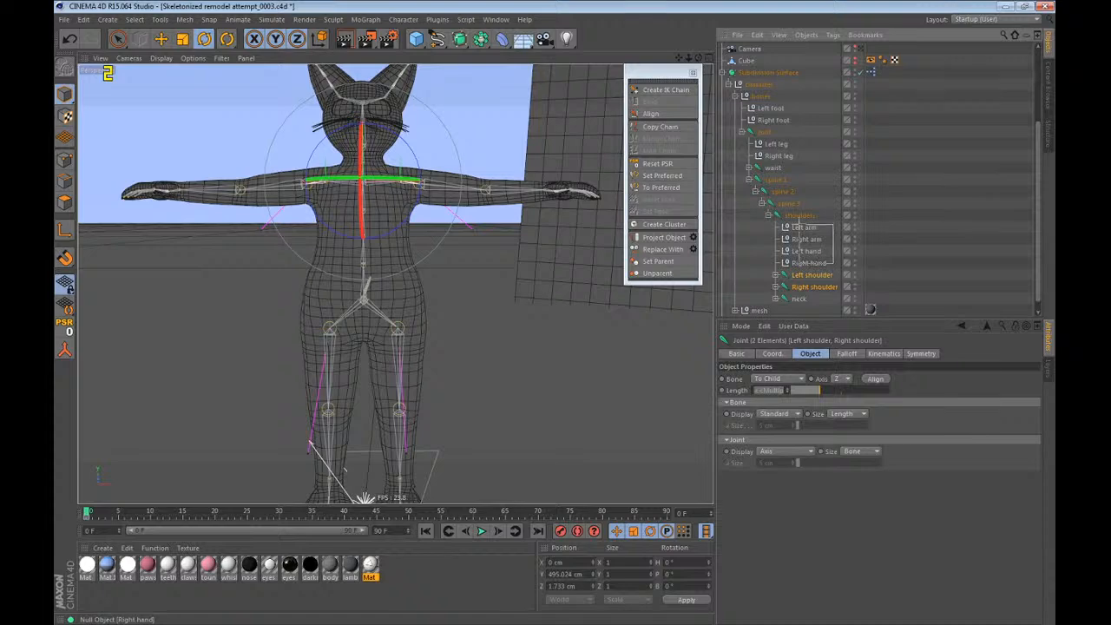
left_click_drag(799, 223, 777, 206)
left_click(796, 206)
left_click(803, 225)
left_click(803, 216)
Try rotating the spine 2 and spine 3 joints together, including at frame 11, and undo the rotations.
key("r")
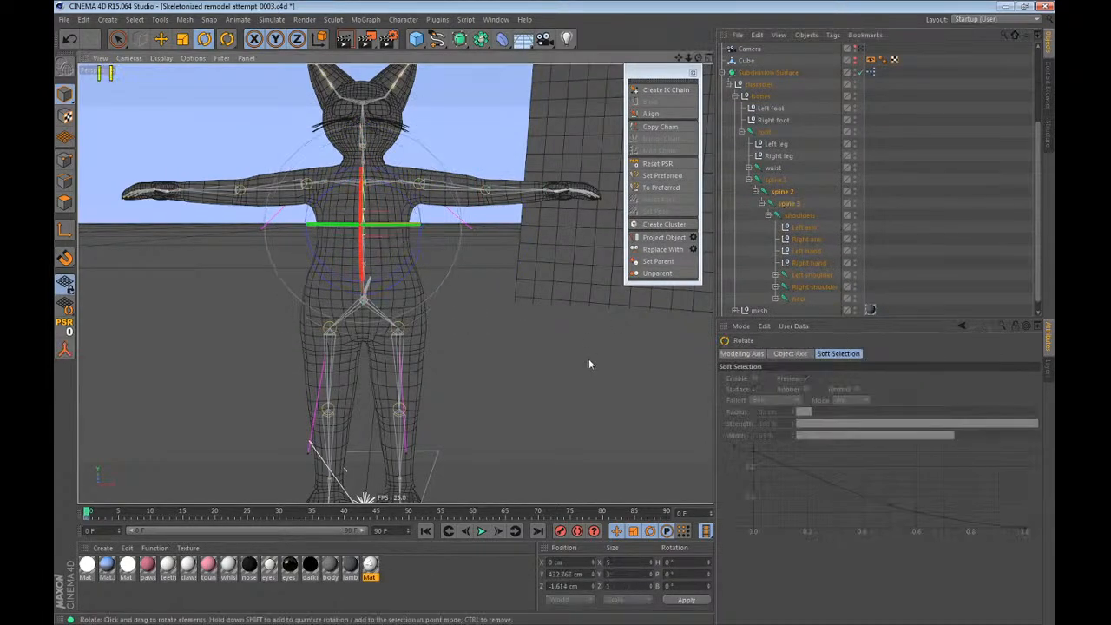
left_click_drag(589, 358, 512, 202)
key("ctrl+z")
left_click_drag(141, 518, 157, 512)
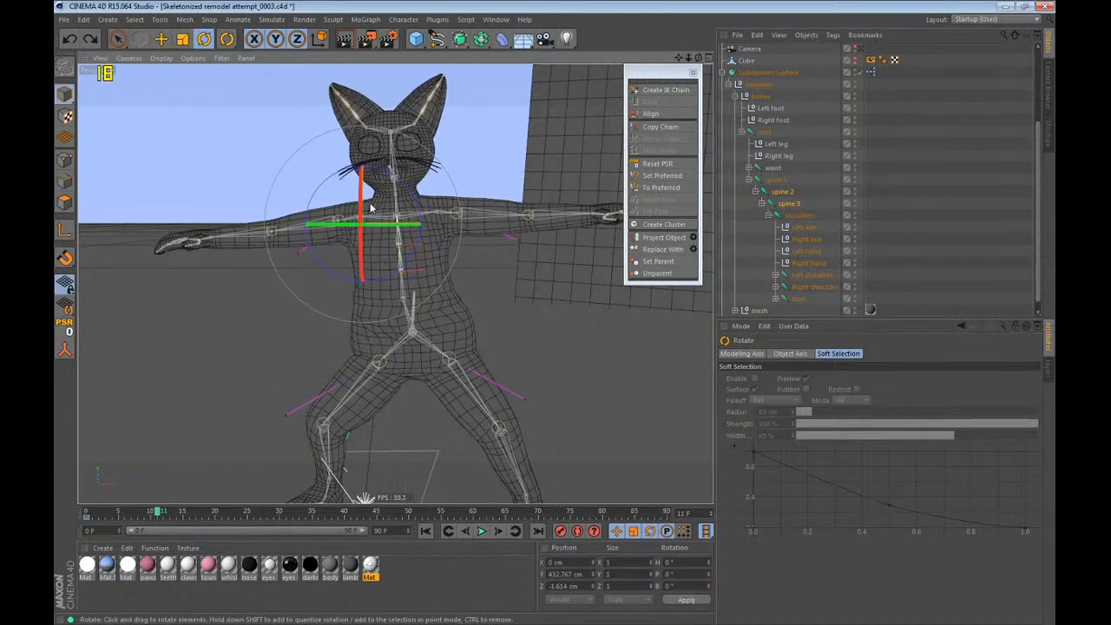
left_click_drag(371, 209, 417, 217)
key("ctrl+z")
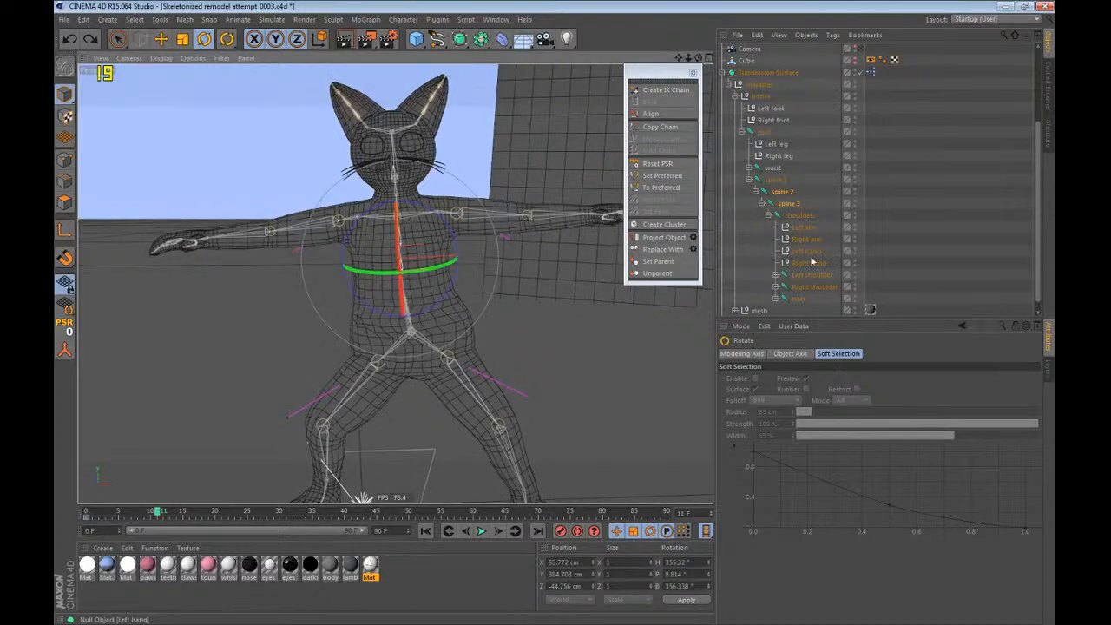
Try moving the Left arm control to test the arm's deformation and undo each move.
left_click(805, 227)
key("e")
left_click_drag(566, 338, 673, 257)
key("ctrl+z")
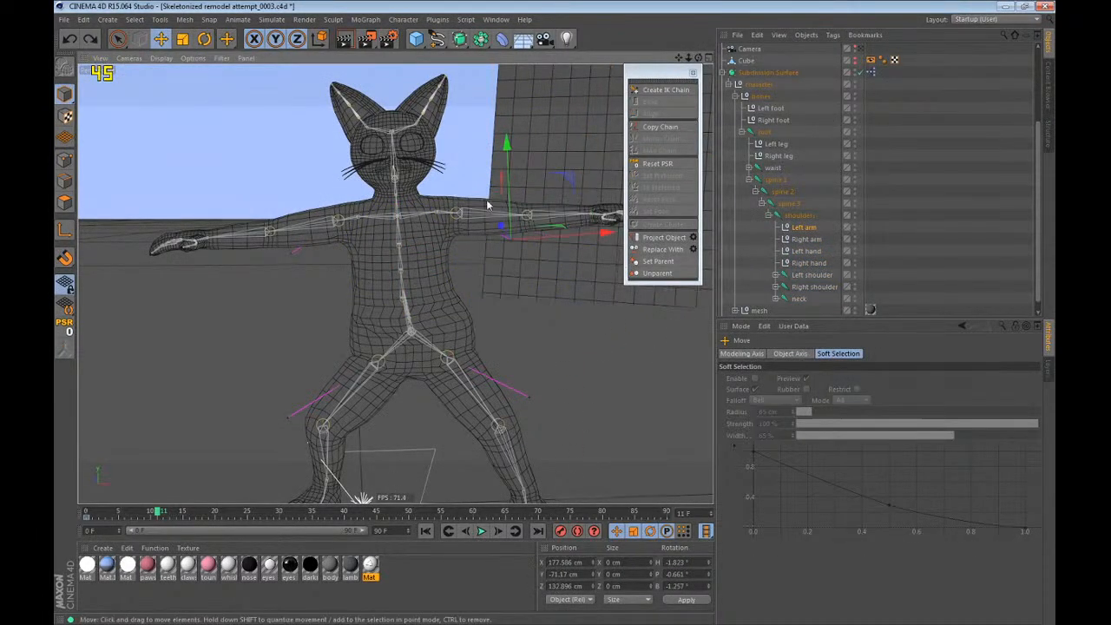
scroll(488, 202, "up", 5)
left_click_drag(456, 359, 469, 615)
key("ctrl+z")
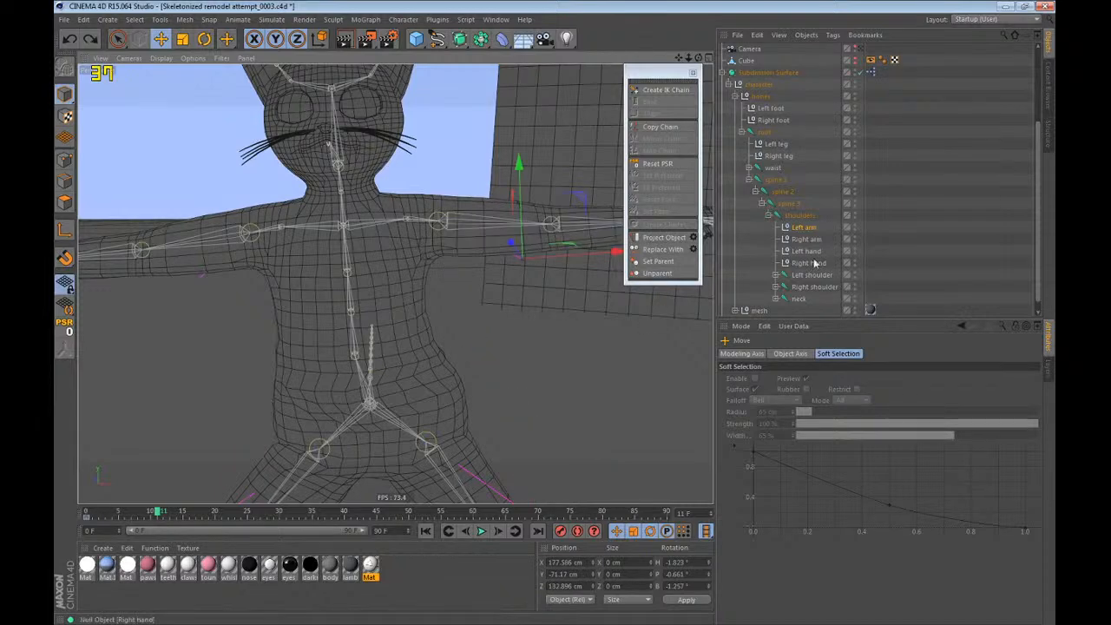
Try rotating the Left shoulder joint upward at frame 11 and undo the rotation.
key("r")
left_click(810, 274)
left_click_drag(456, 190, 391, 95)
key("ctrl+z")
Activate the Weight Tool to show the Left shoulder joint's weights on the body, and return to frame 0.
left_click(404, 20)
left_click(414, 181)
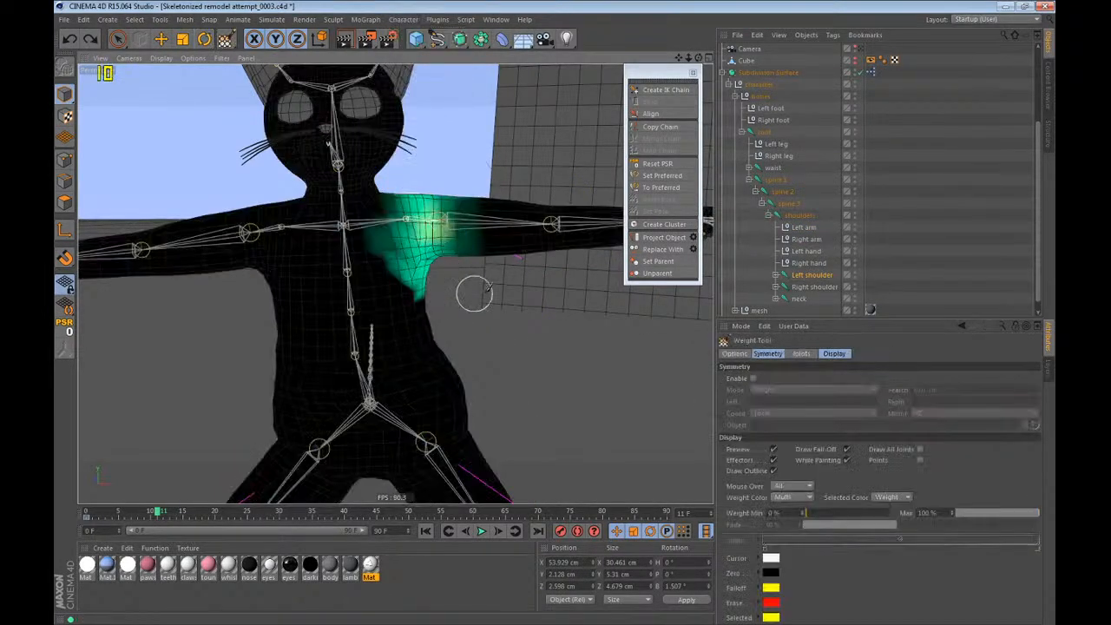
key("shift+f")
left_click_drag(479, 290, 365, 248, "alt")
left_click_drag(291, 221, 556, 304, "alt")
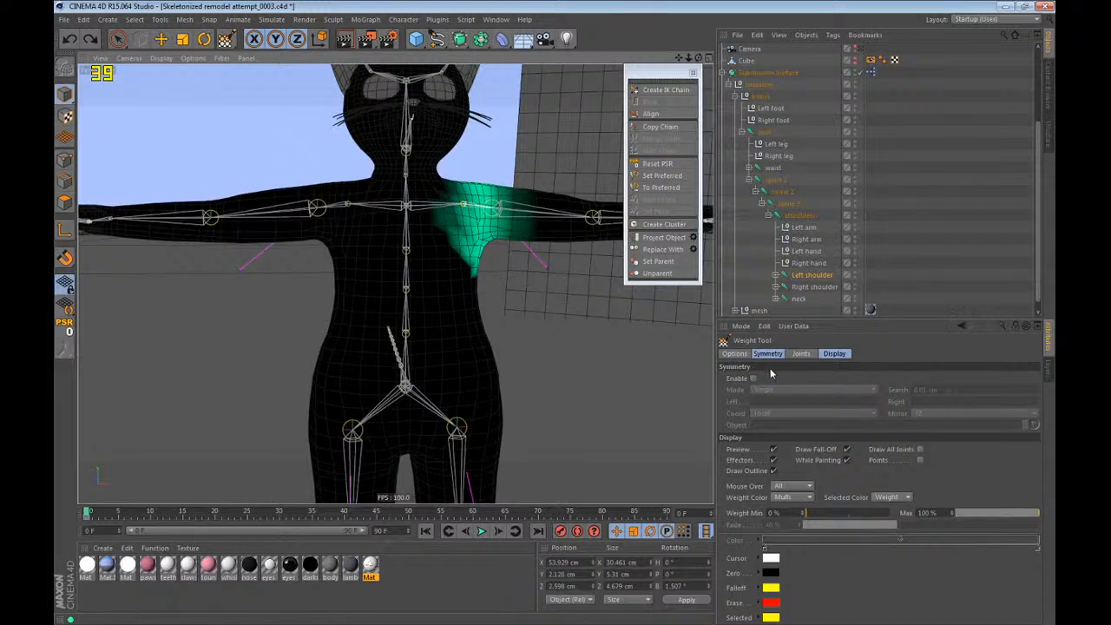
Set the Weight Tool to Spray mode at 1.4 % strength with Visible Only off, and enable its symmetry.
left_click(734, 354)
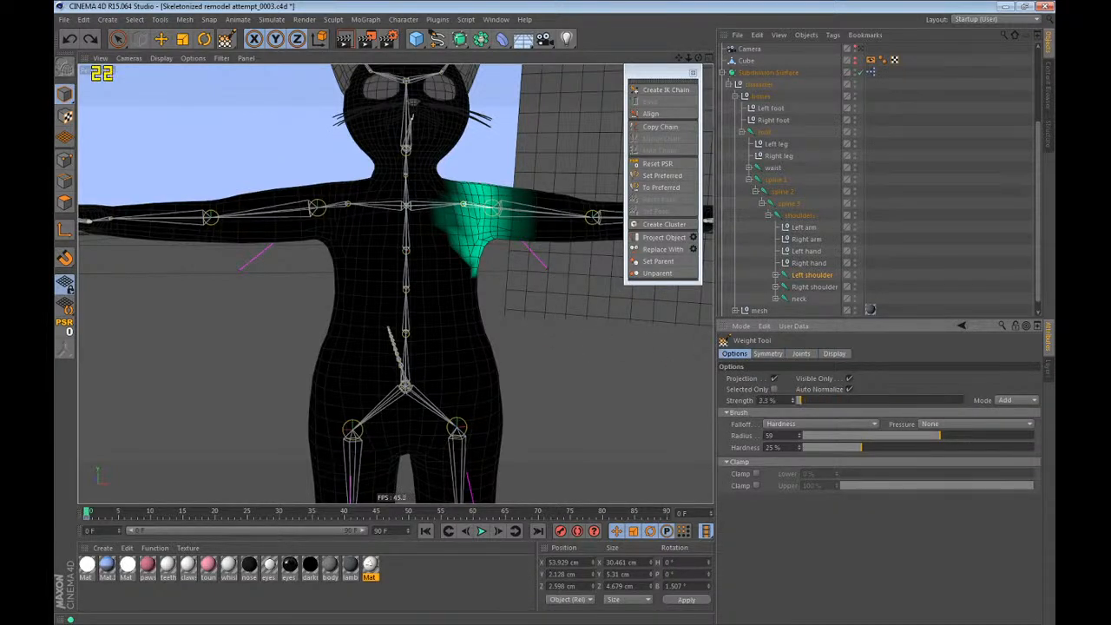
left_click_drag(798, 400, 797, 400)
left_click(1014, 400)
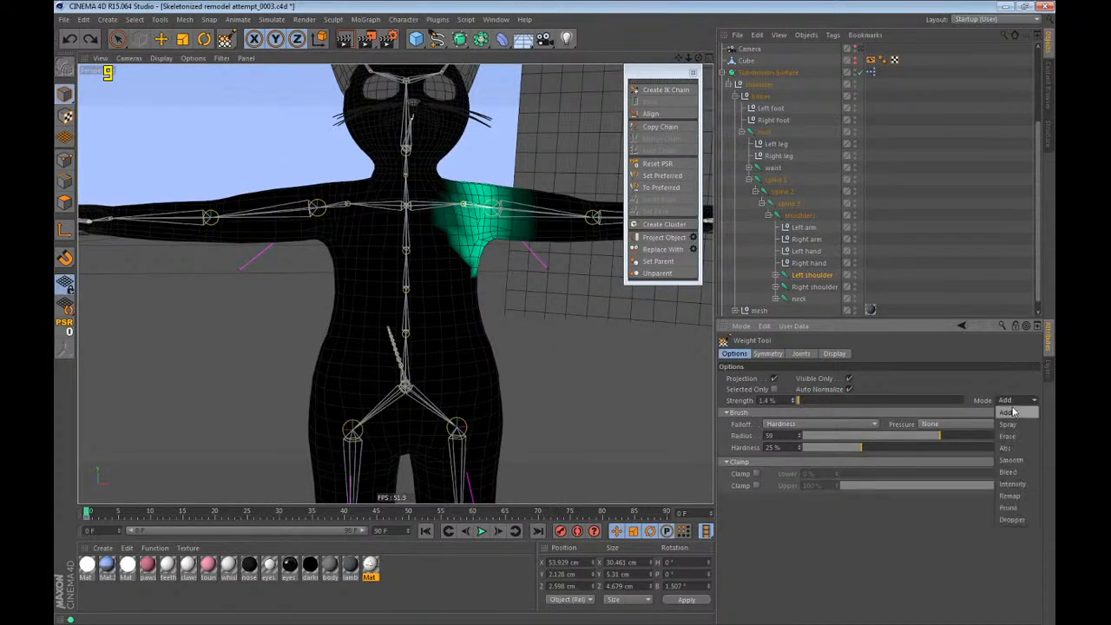
left_click(1017, 432)
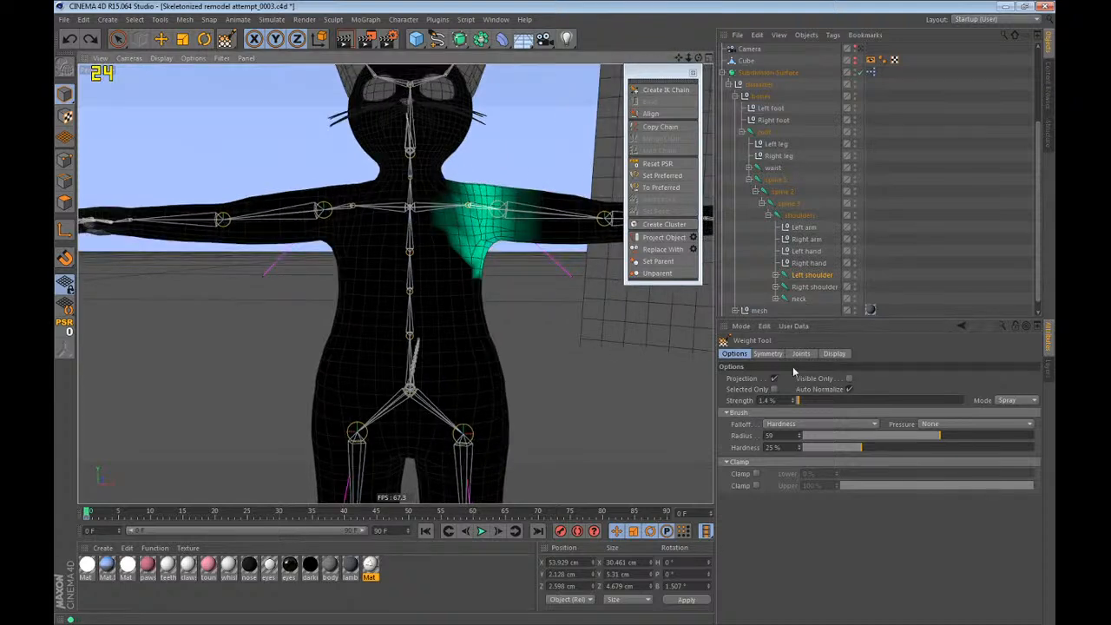
left_click(768, 353)
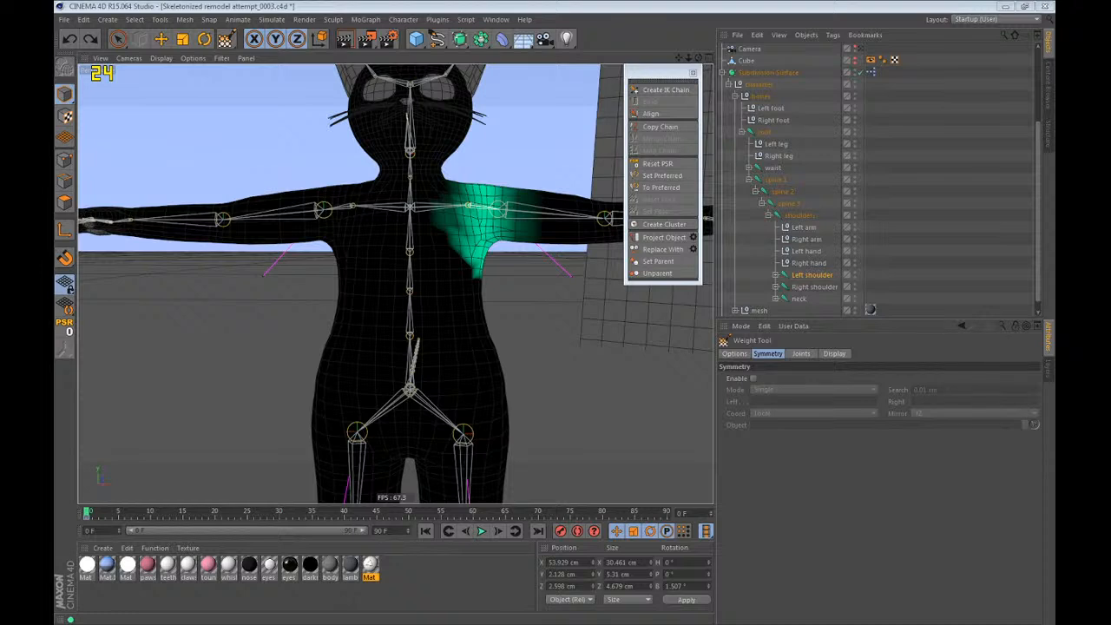
left_click(754, 378)
Select the shoulders joint and erase its weight from the lower part of the head.
left_click(789, 210)
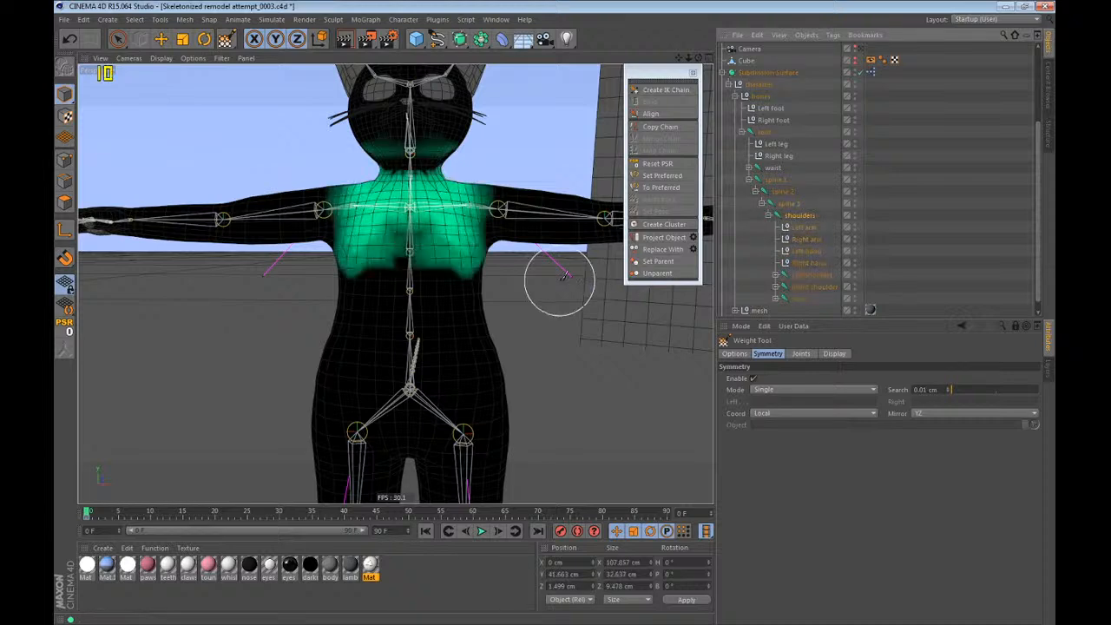
scroll(508, 247, "up", 5)
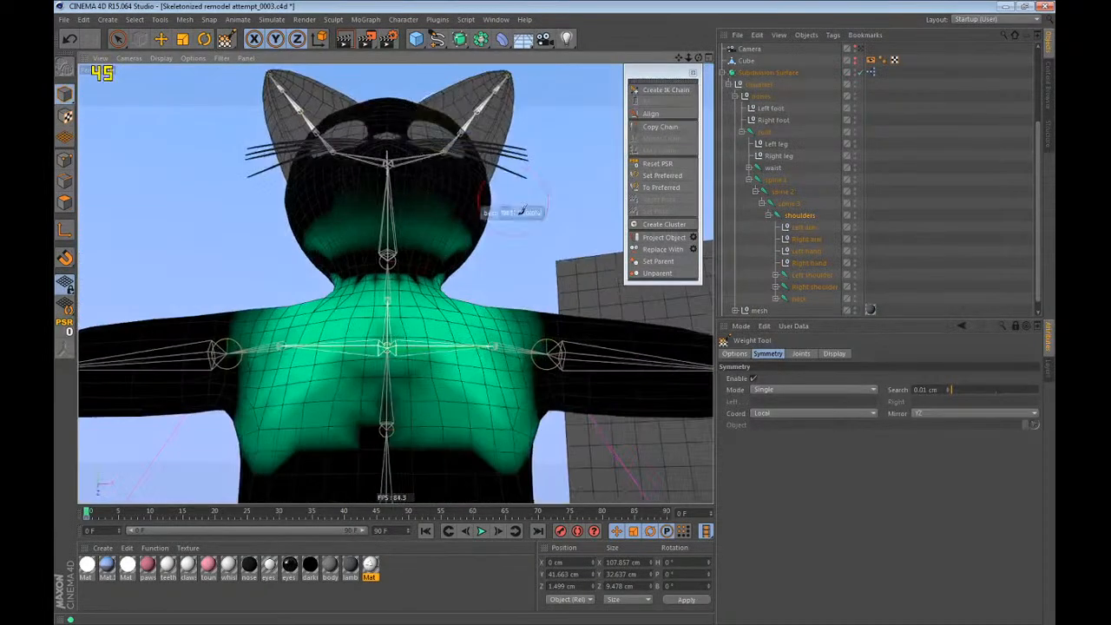
left_click_drag(431, 234, 422, 309, "alt")
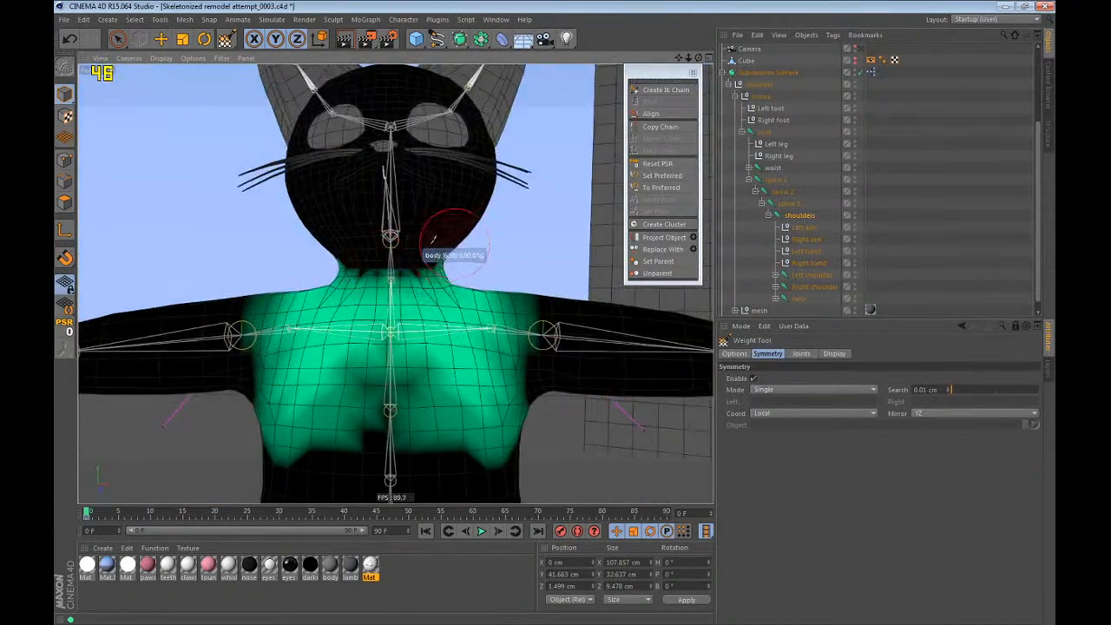
mouse_move(452, 242)
left_mouse_down()
mouse_move(373, 259)
mouse_move(475, 274)
mouse_move(467, 257)
mouse_move(426, 272)
left_mouse_up()
Select the neck joint, examine its weights in the front and perspective views, and switch to the Move tool.
left_click(799, 299)
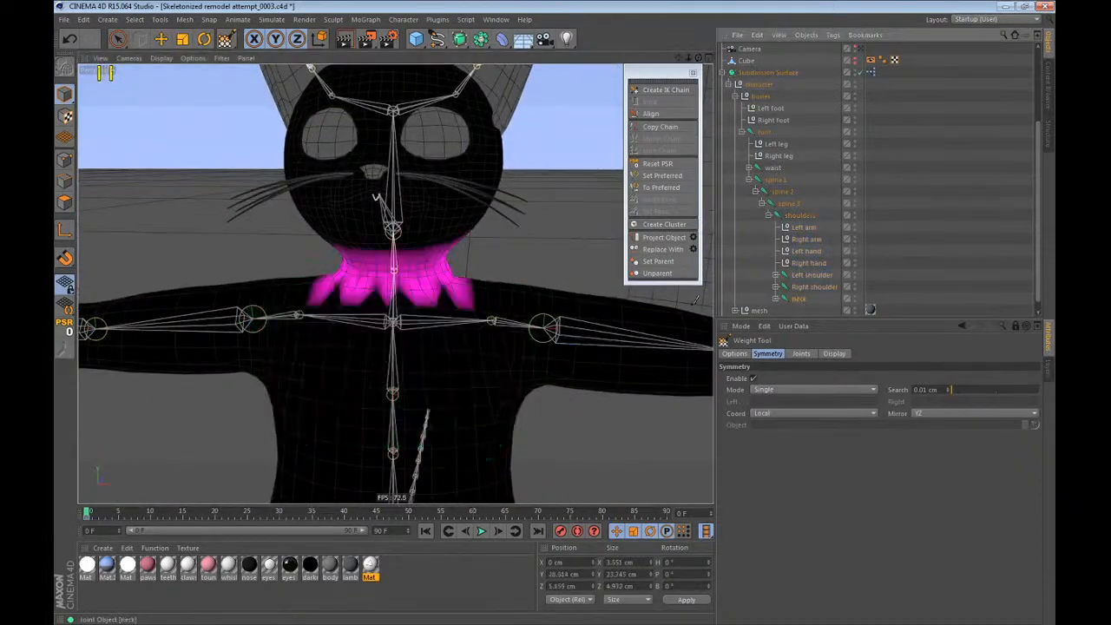
scroll(417, 295, "down", 5)
scroll(439, 188, "up", 5)
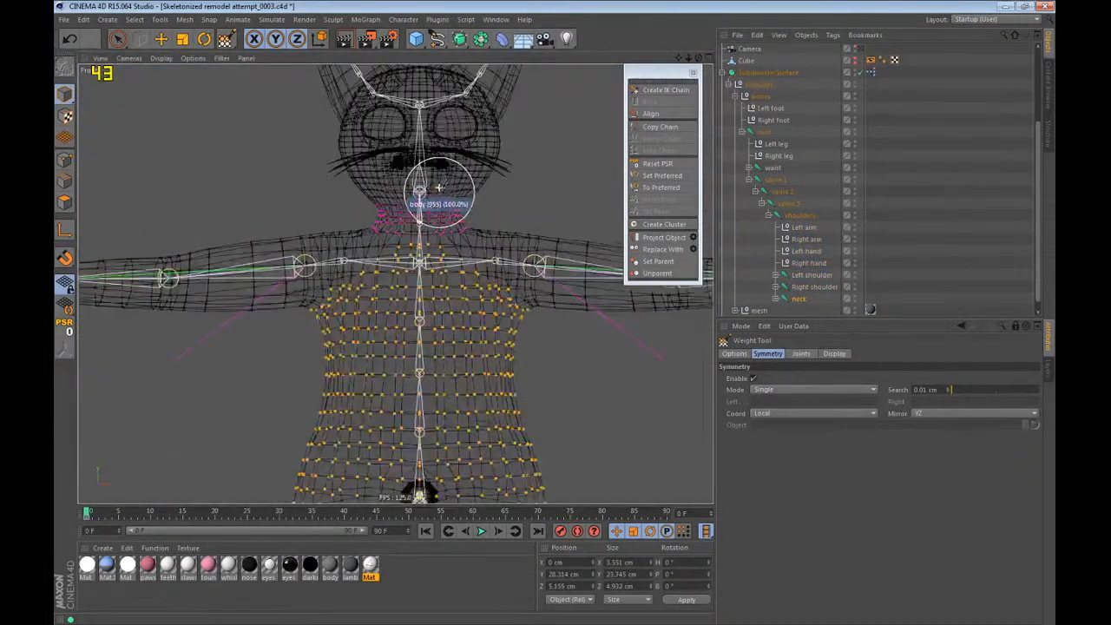
scroll(432, 189, "down", 3)
key("F1")
key("e")
scroll(399, 144, "down", 2)
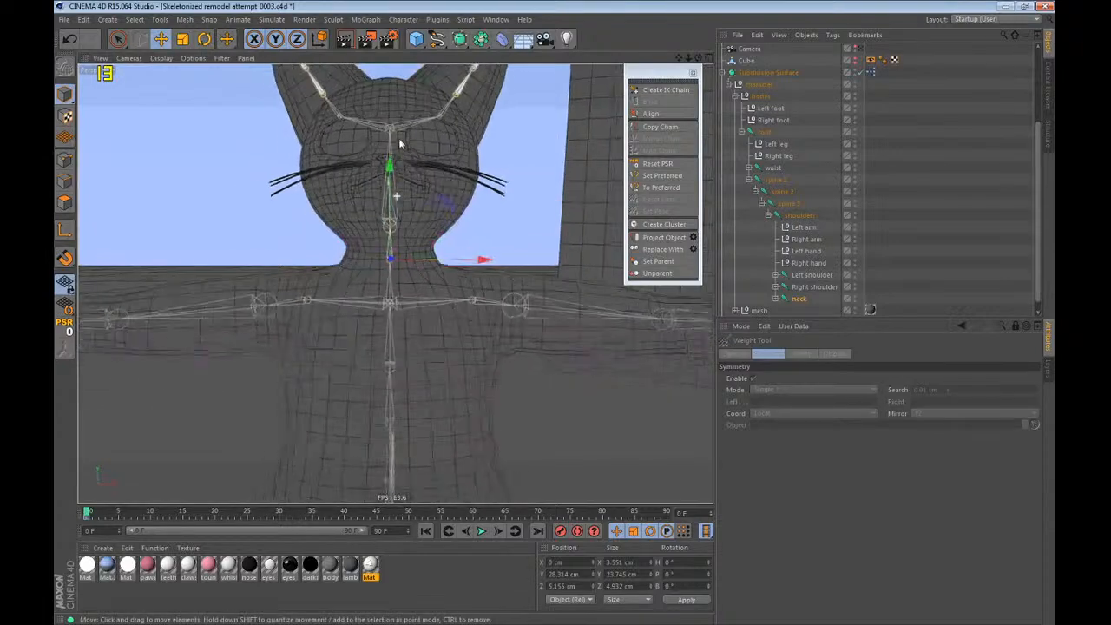
Expand the mesh group and display the body mesh's points in Points mode.
scroll(810, 222, "down", 1)
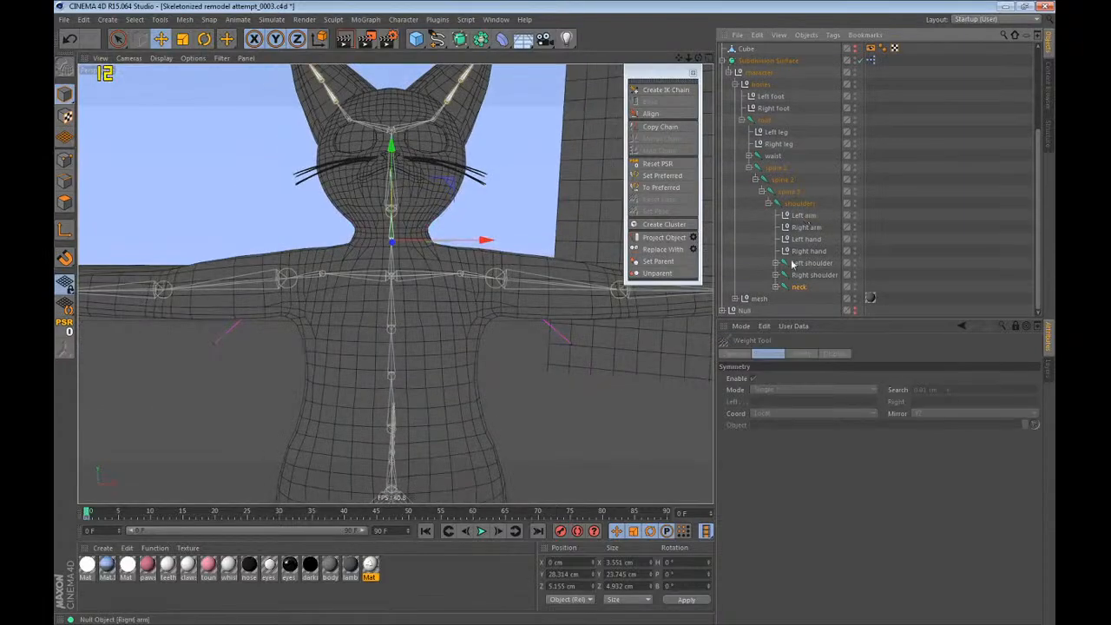
left_click(735, 299)
left_click(65, 159)
mouse_move(394, 260)
left_mouse_down("alt")
mouse_move(634, 262)
mouse_move(389, 254)
left_mouse_up("alt")
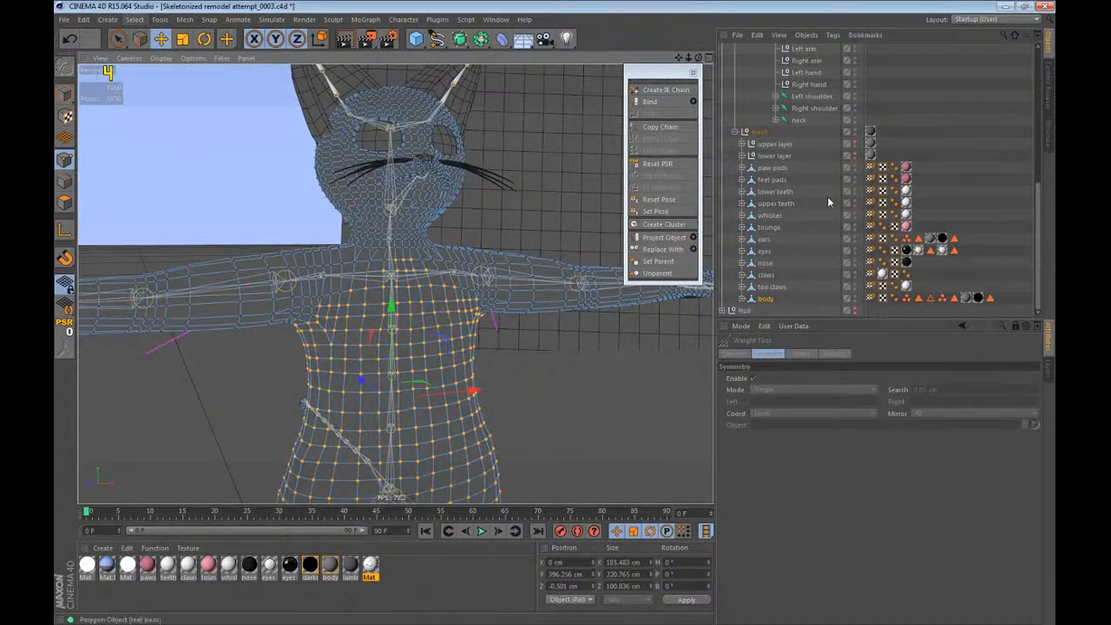
Inspect the body mesh's two point selection tags, and clear the point and object selections.
double_click(905, 298)
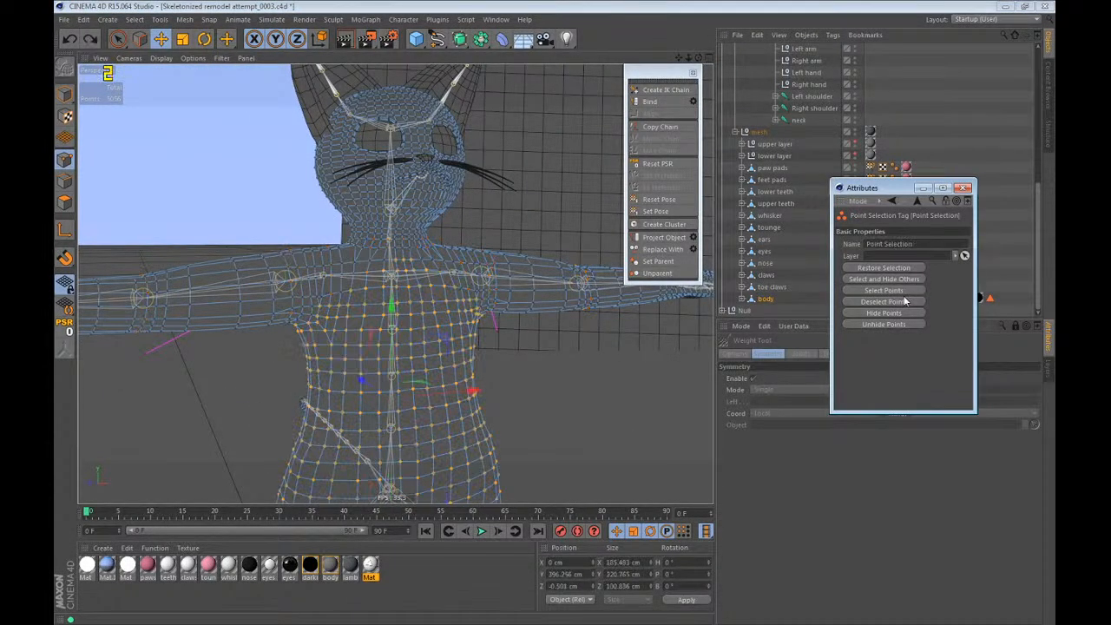
left_click(964, 187)
double_click(944, 298)
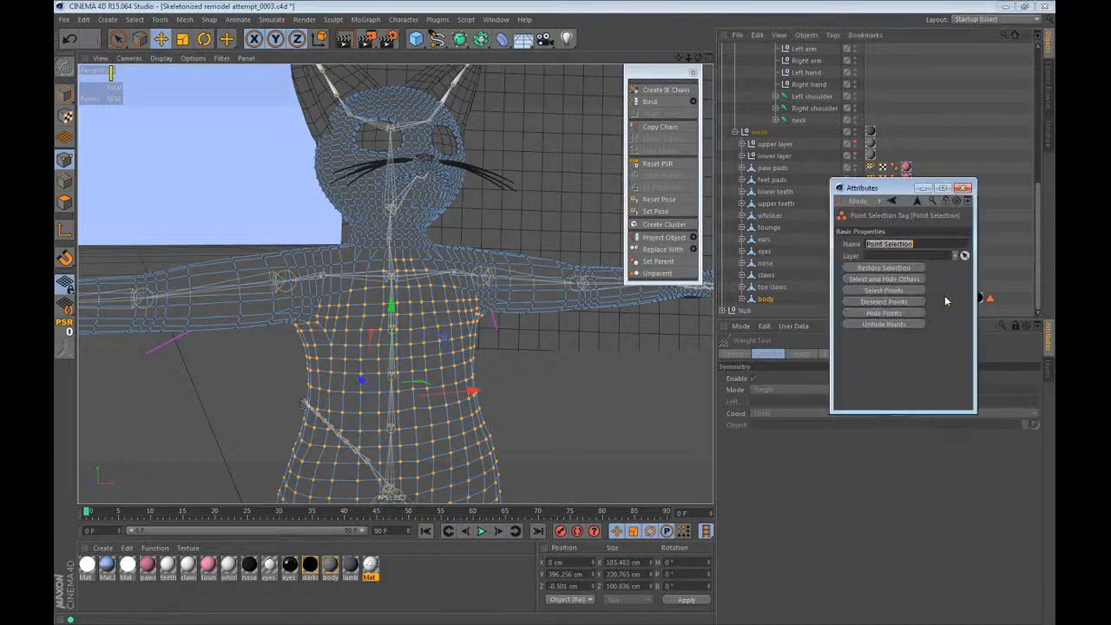
left_click(964, 186)
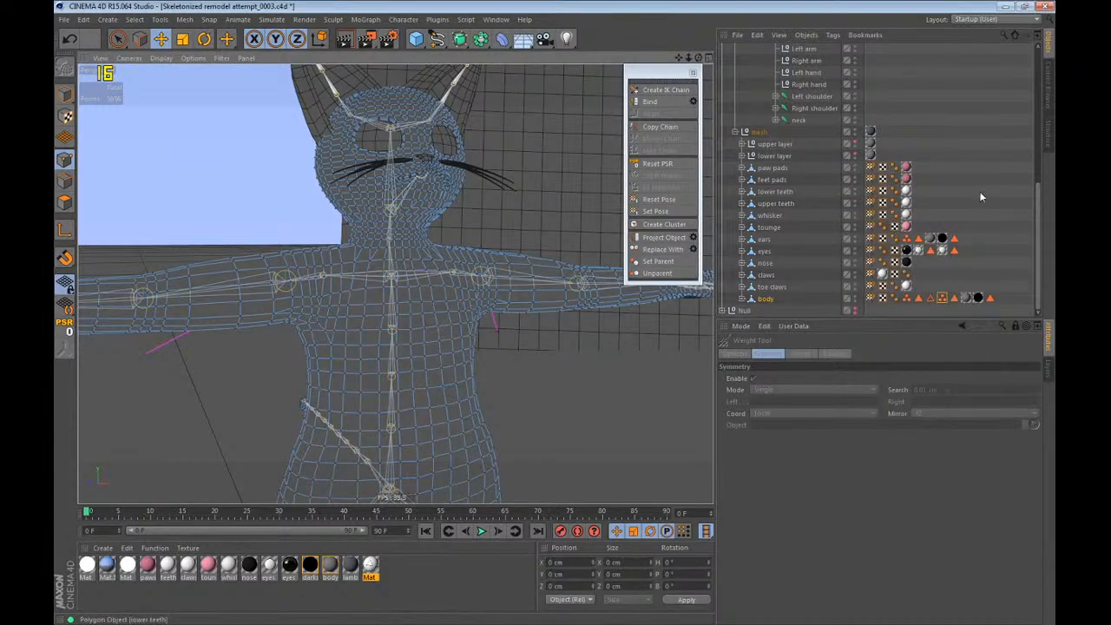
left_click(976, 190)
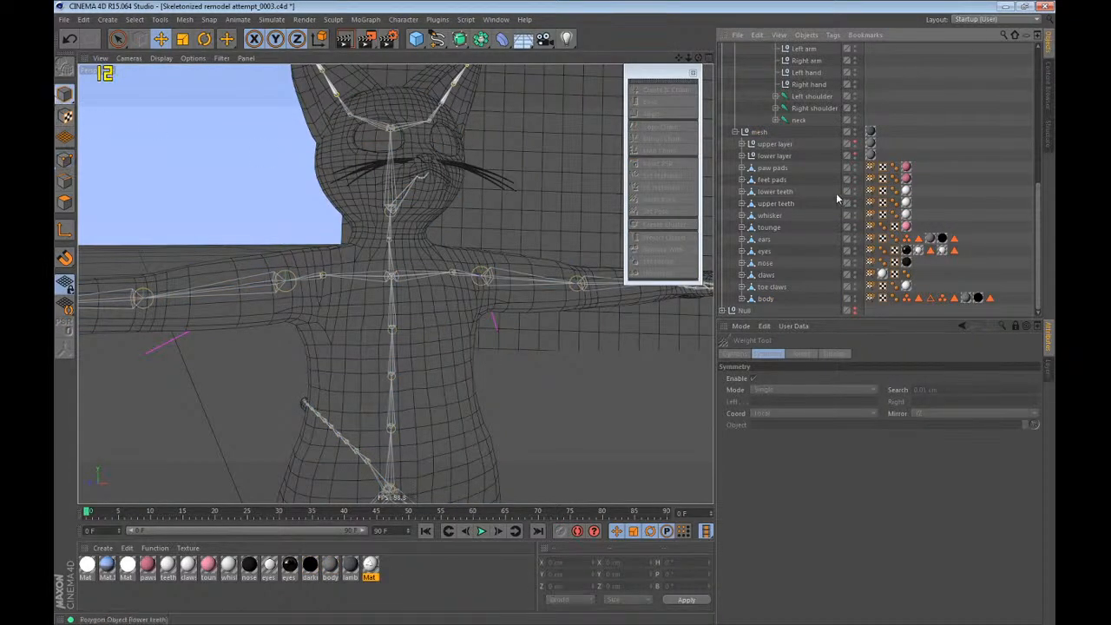
Examine the whole skeleton and mesh in the side, front and top views and return to the perspective view.
scroll(837, 196, "up", 4)
key("F4")
key("F3")
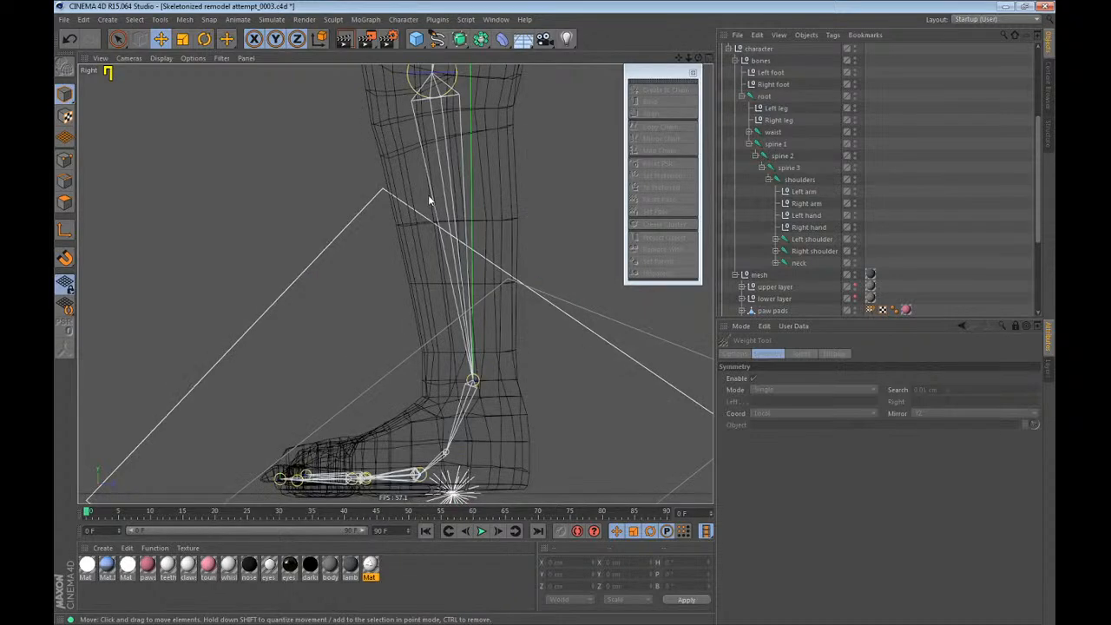
scroll(426, 417, "down", 7)
key("F4")
scroll(386, 181, "down", 5)
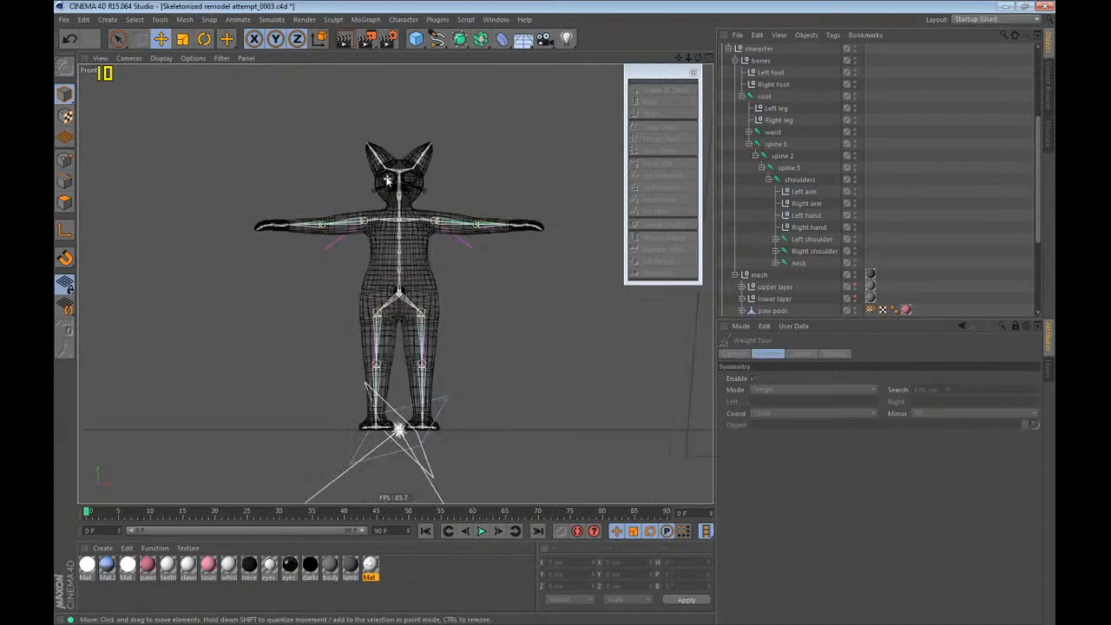
scroll(437, 271, "up", 3)
key("F2")
key("F3")
key("F4")
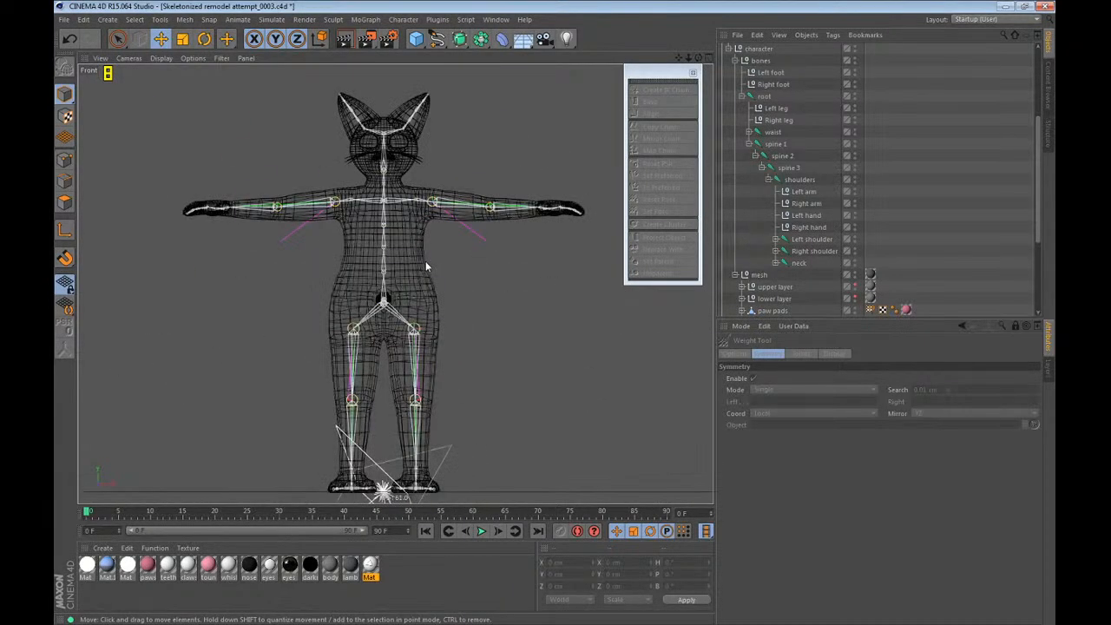
key("F1")
Select the left shoulder joint and display its weights on the body with the Weight Tool.
left_click(817, 241)
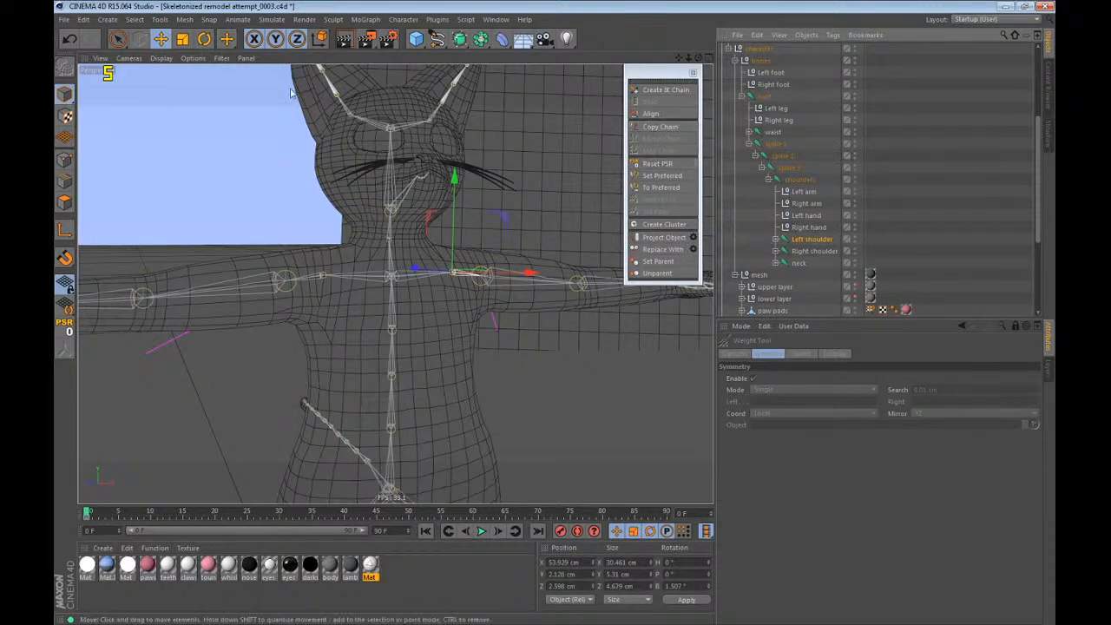
left_click(227, 40)
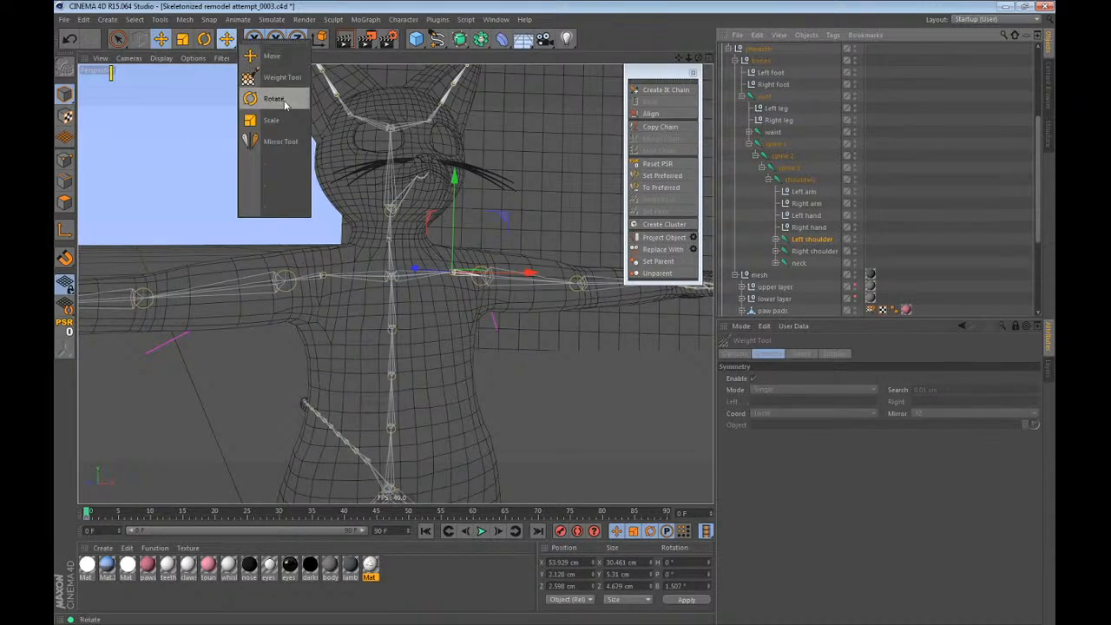
left_click(283, 78)
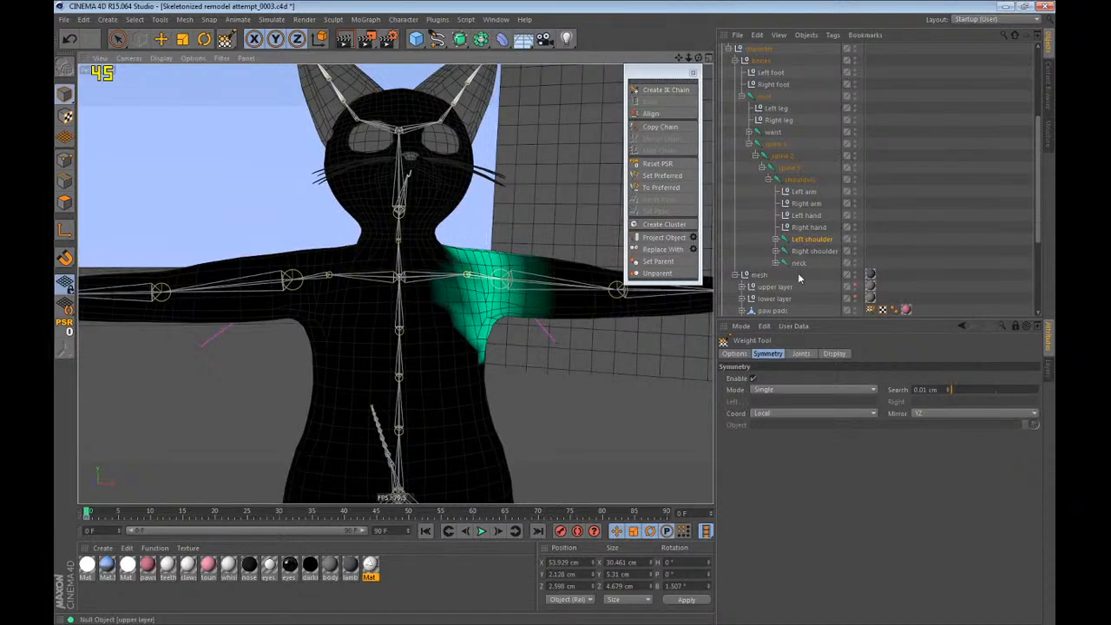
Select the neck joint and paint its weights around the neck, checking them in the front and perspective views.
left_click(798, 265)
key("F4")
scroll(348, 165, "up", 8)
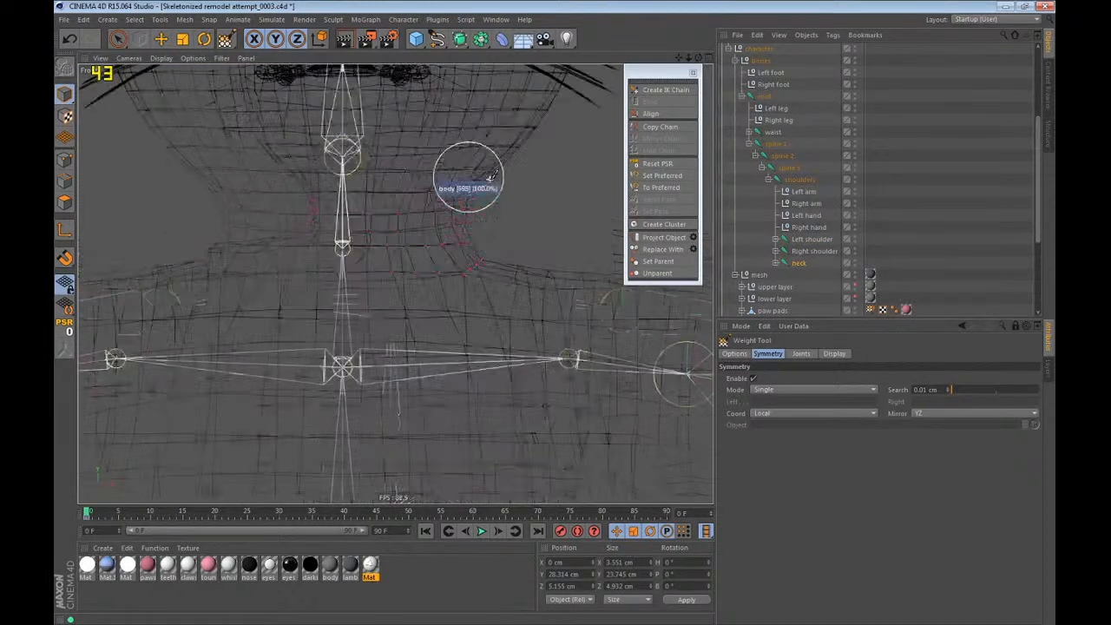
scroll(440, 228, "up", 3)
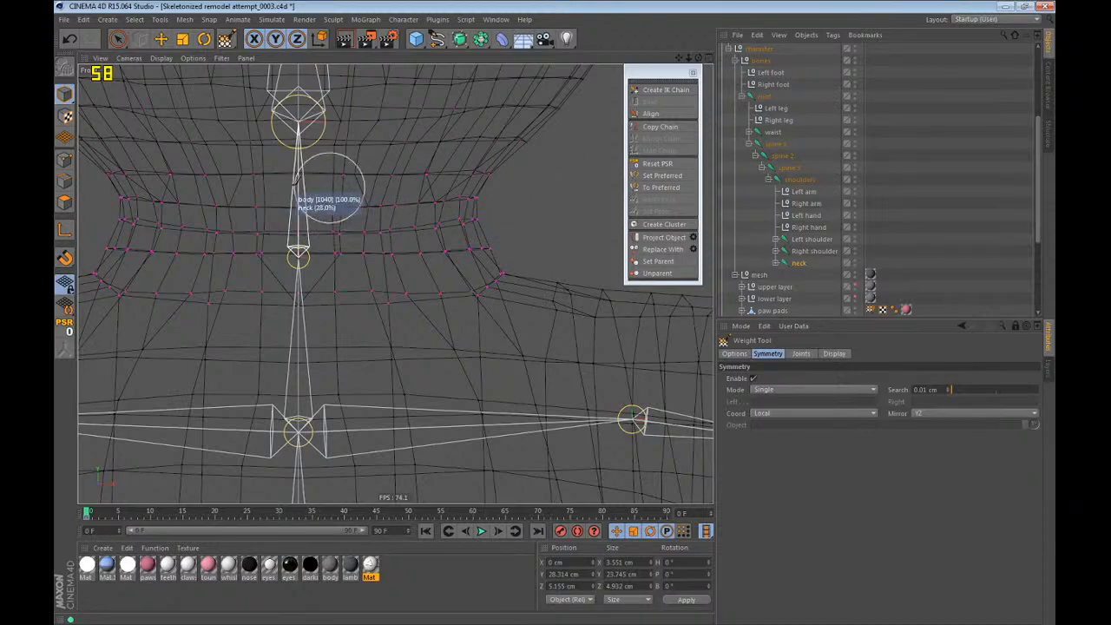
key("F1")
scroll(414, 221, "up", 4)
mouse_move(413, 222)
left_mouse_down("alt")
mouse_move(224, 206)
mouse_move(417, 218)
left_mouse_up("alt")
middle_click_drag(417, 230, 418, 292, "alt")
key("F4")
scroll(423, 306, "down", 5)
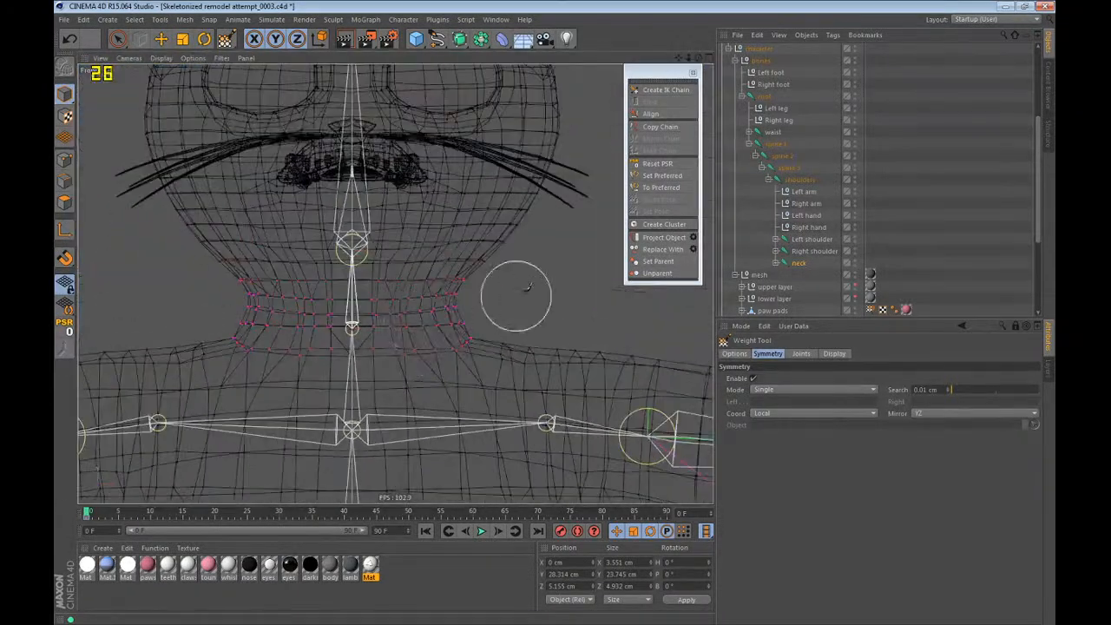
key("F3")
key("F1")
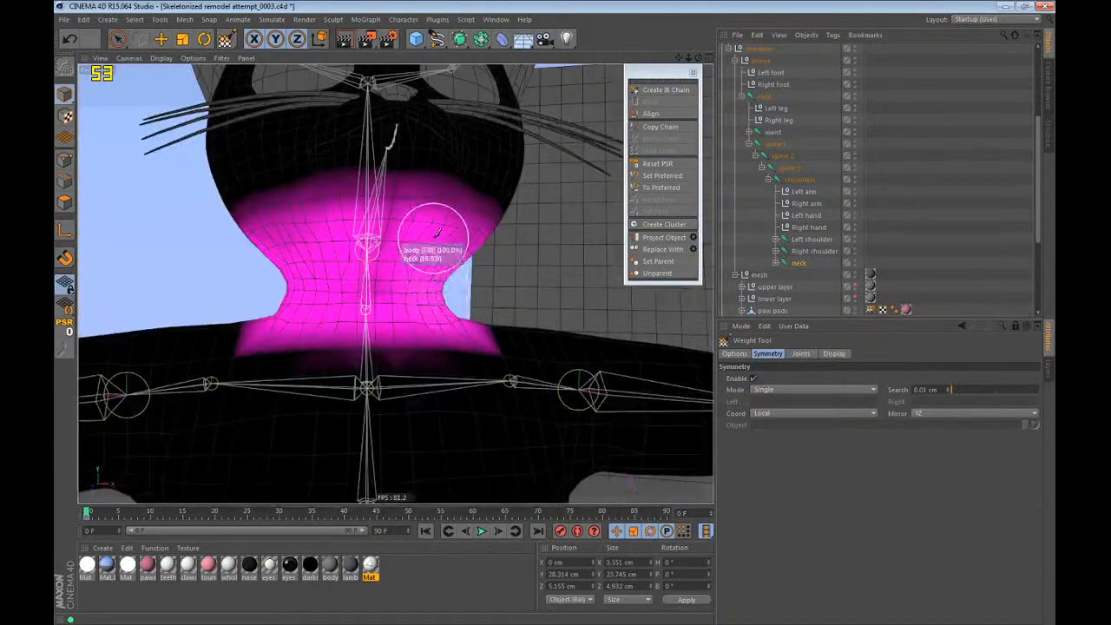
scroll(410, 321, "down", 3)
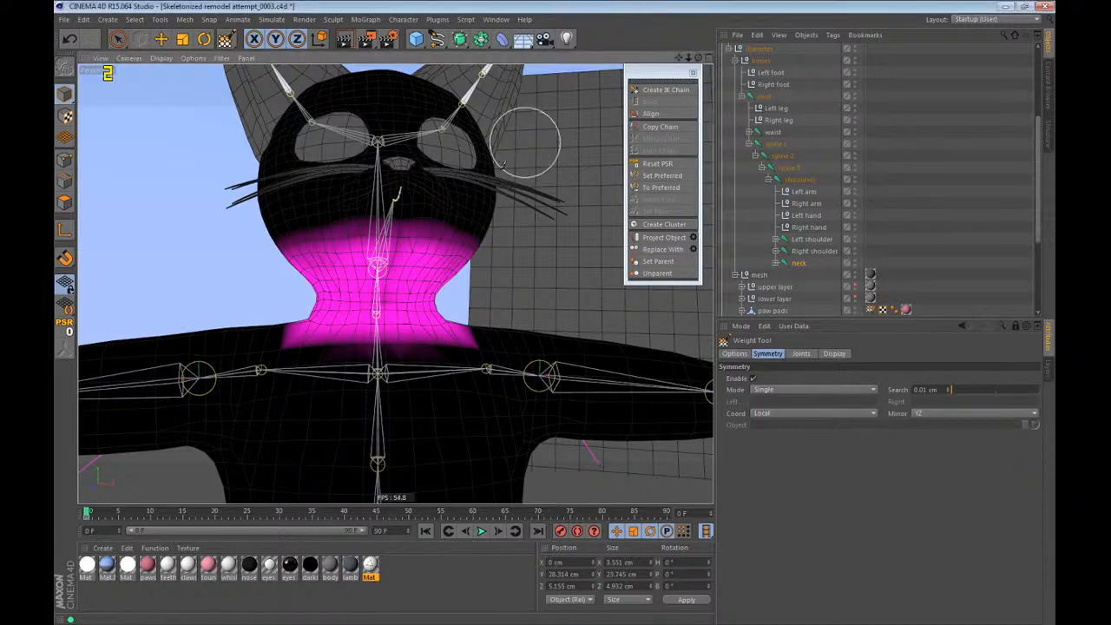
Test-rotate the neck joint to check how the mesh deforms, and undo the rotation.
key("r")
mouse_move(401, 315)
left_mouse_down()
mouse_move(367, 275)
mouse_move(431, 272)
mouse_move(403, 228)
left_mouse_up()
key("ctrl+z")
Display the Weight Tool's brush options and paint the shoulders joint's weights up onto the base of the neck.
left_click_drag(227, 39, 268, 76)
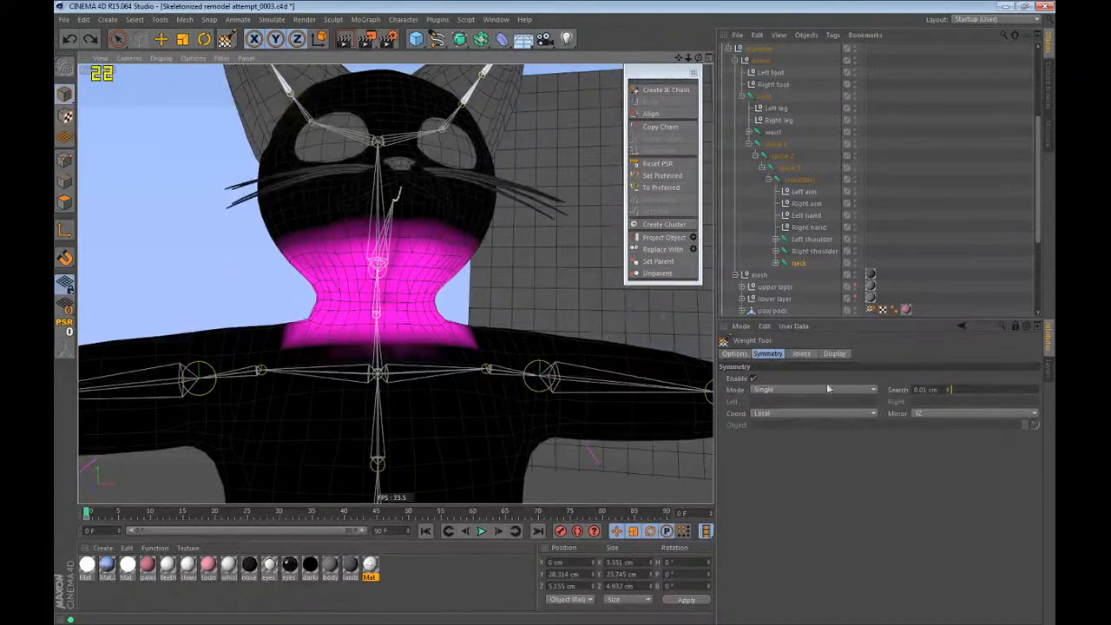
left_click(743, 354)
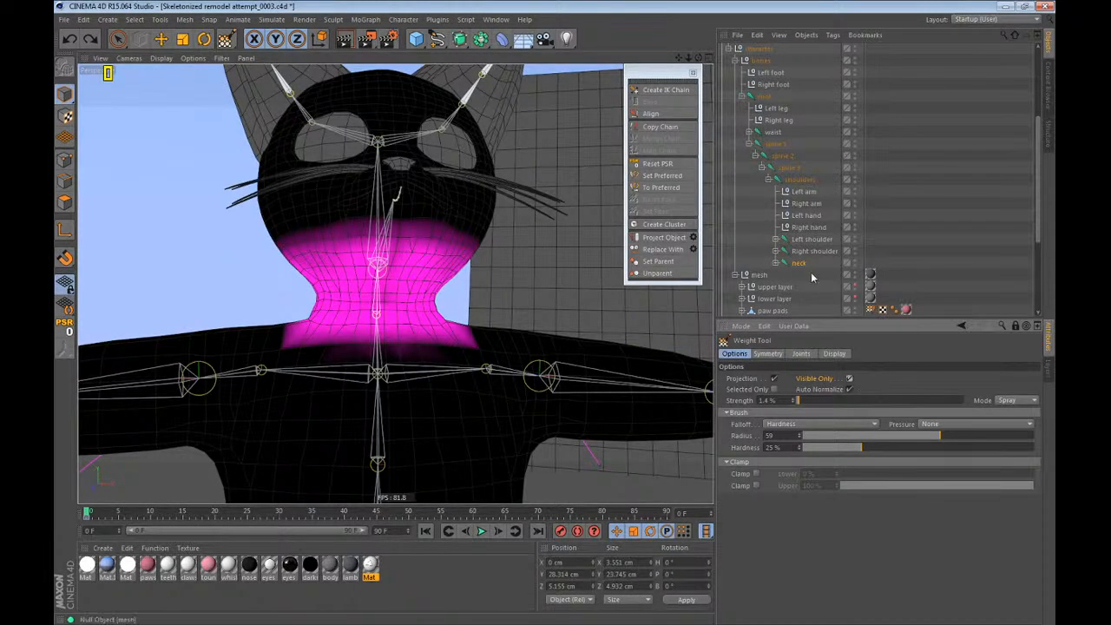
left_click(796, 179)
right_click_drag(322, 384, 427, 272, "alt")
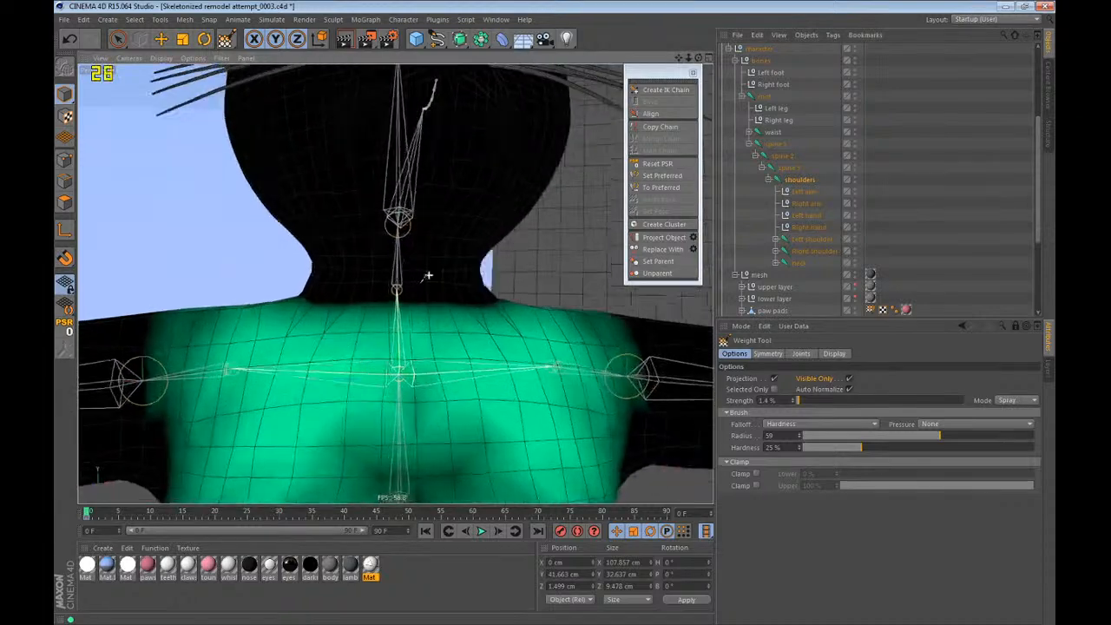
left_click_drag(426, 272, 518, 300, "alt")
left_click_drag(405, 314, 339, 272, "alt")
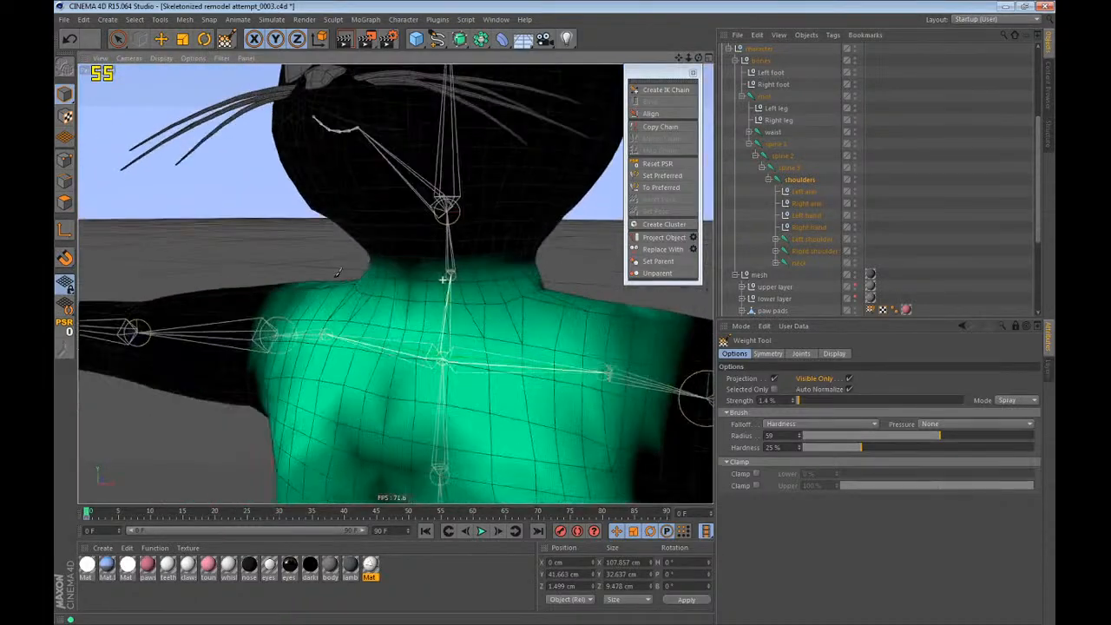
left_click_drag(412, 328, 487, 311, "alt")
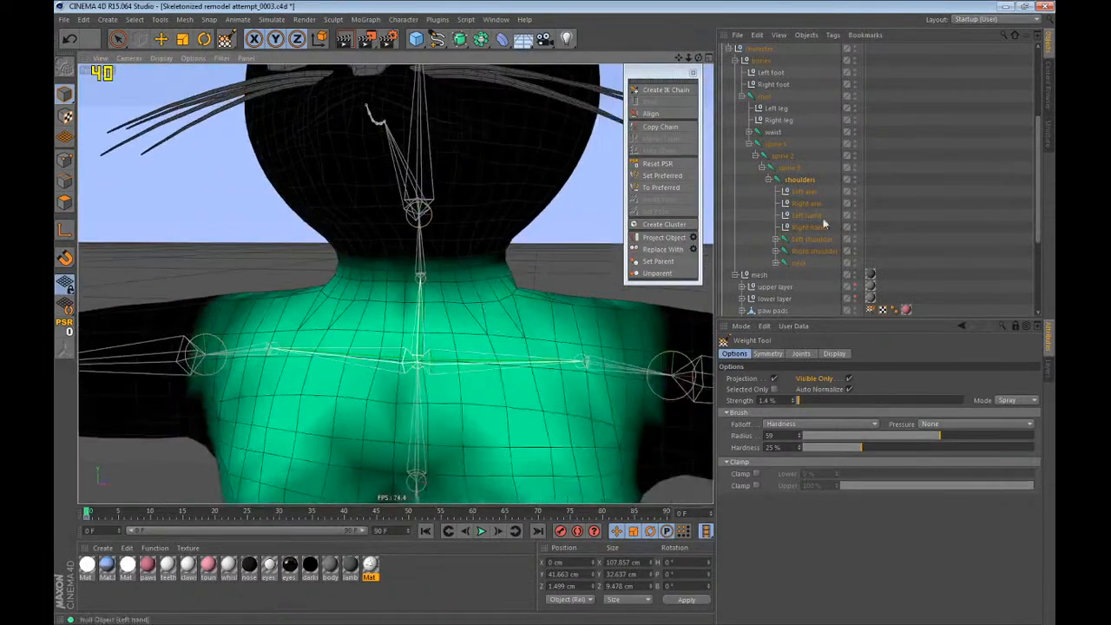
Select the neck joint, tilt it to test the reworked neck base, and undo the tilt.
key("r")
left_click_drag(378, 261, 383, 202)
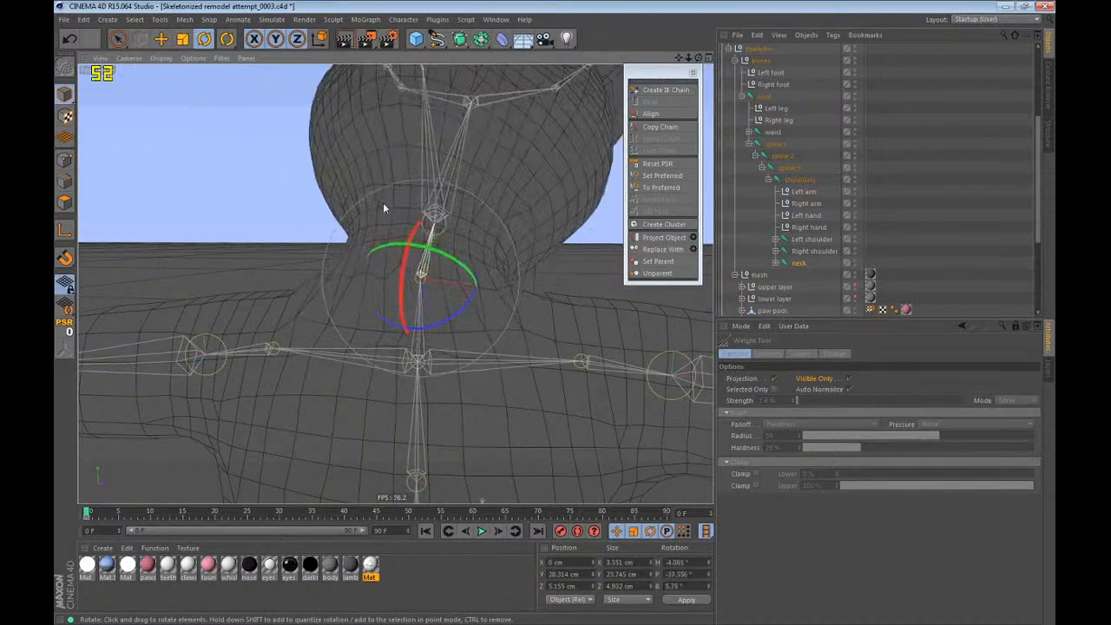
key("ctrl+z")
Return to the Weight Tool and examine the neck joint's weights around the neck and shoulder area.
left_click(228, 46)
left_click(271, 78)
left_click_drag(380, 348, 387, 434, "alt")
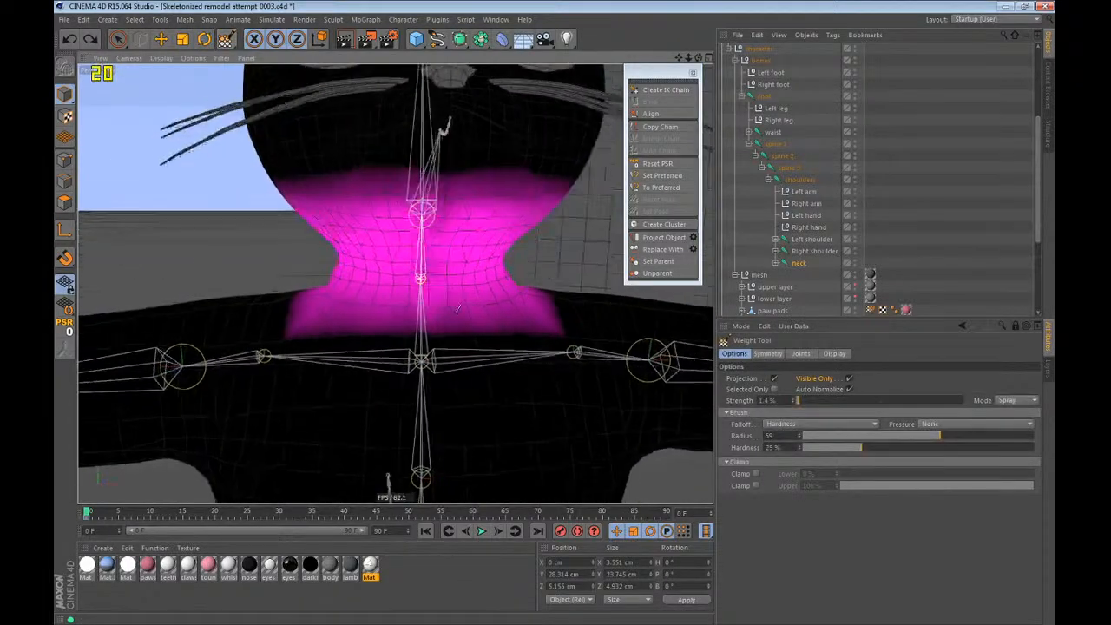
right_click_drag(426, 425, 510, 270, "alt")
left_click_drag(509, 270, 596, 255, "alt")
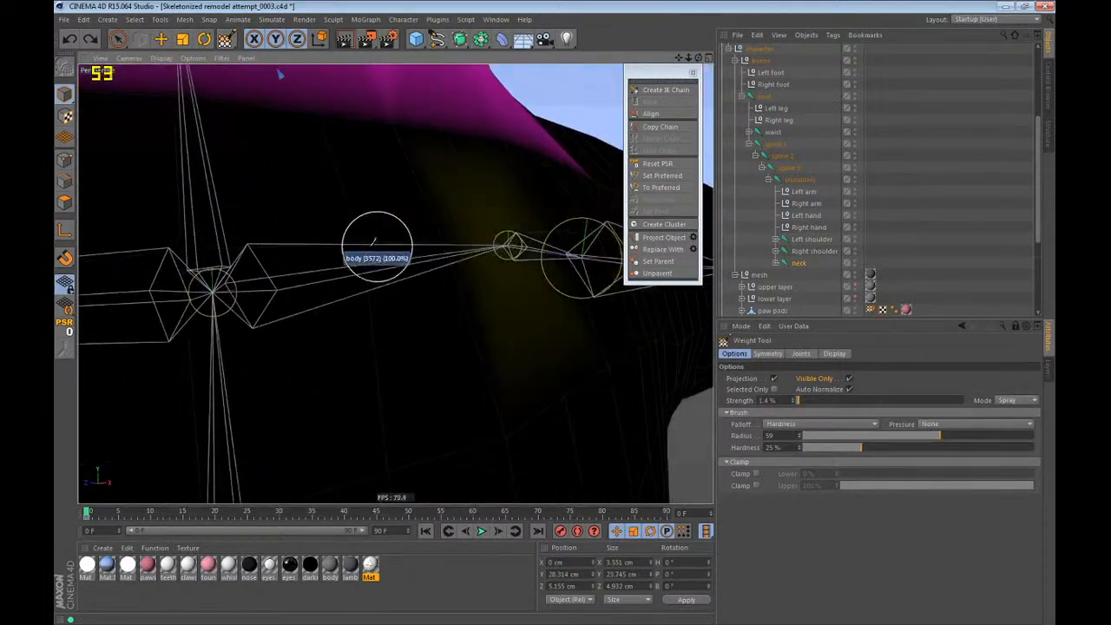
left_click_drag(430, 230, 414, 243, "alt")
Select the head joint, turn off Visible Only, and erase its stray weights from the chest and throat.
left_click(775, 263)
left_click(801, 275)
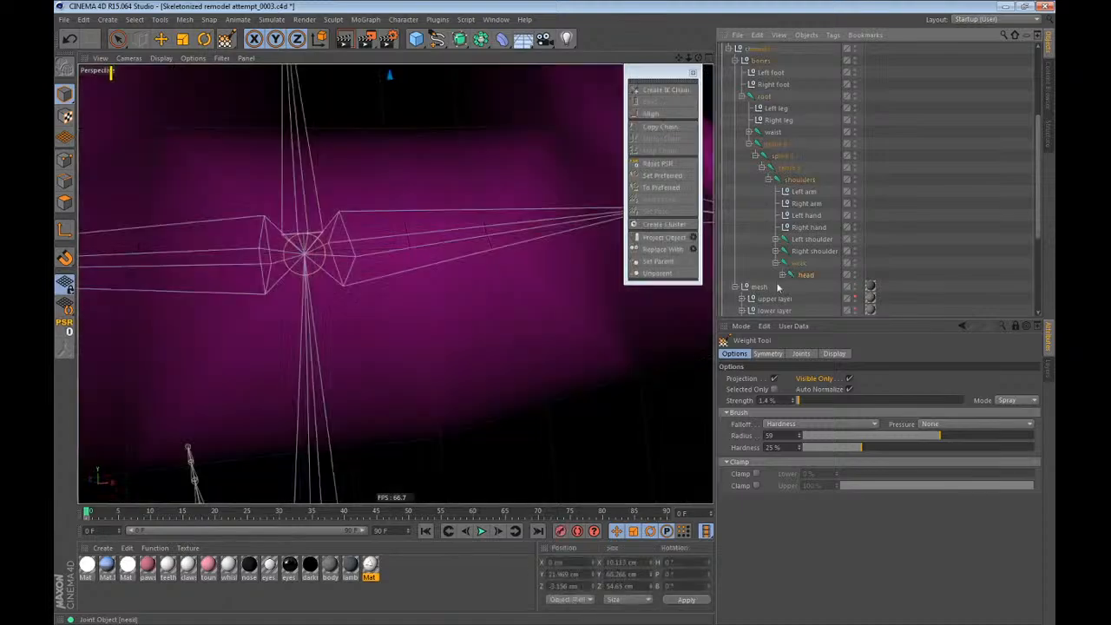
right_click_drag(412, 343, 373, 349, "alt")
mouse_move(373, 349)
left_mouse_down("alt")
mouse_move(430, 321)
mouse_move(382, 319)
mouse_move(512, 304)
mouse_move(599, 314)
mouse_move(454, 300)
left_mouse_up("alt")
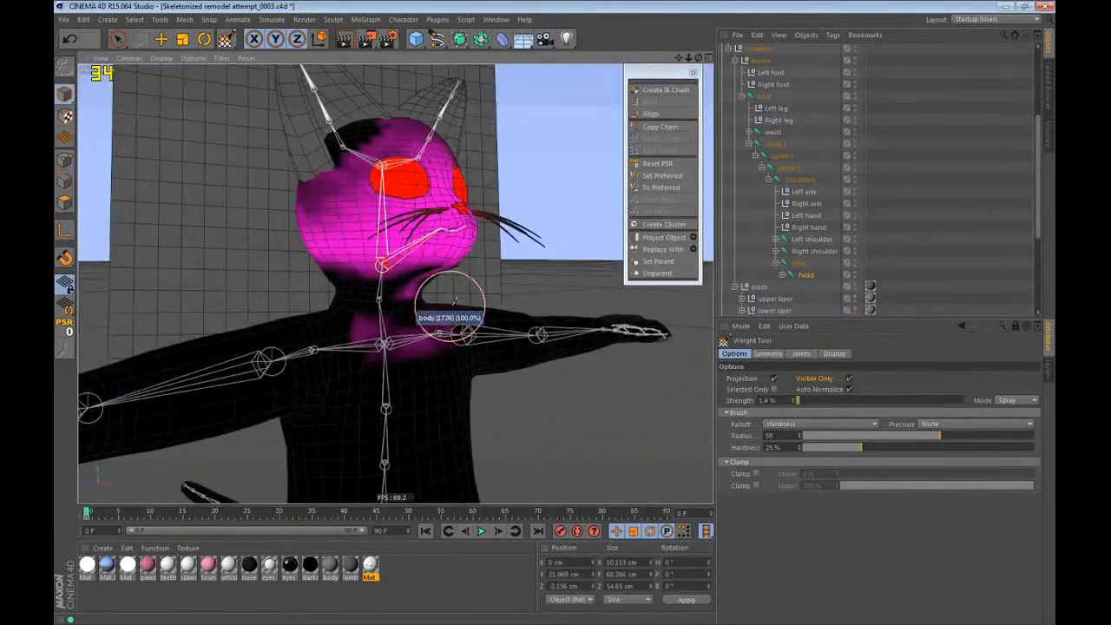
key("F4")
scroll(419, 297, "down", 5)
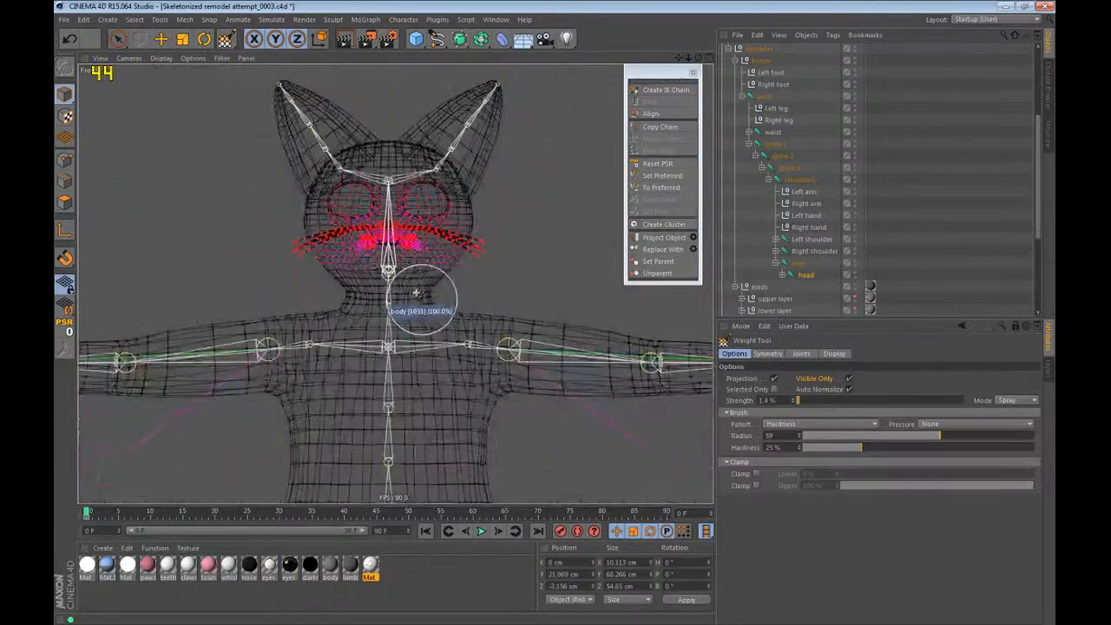
key("F1")
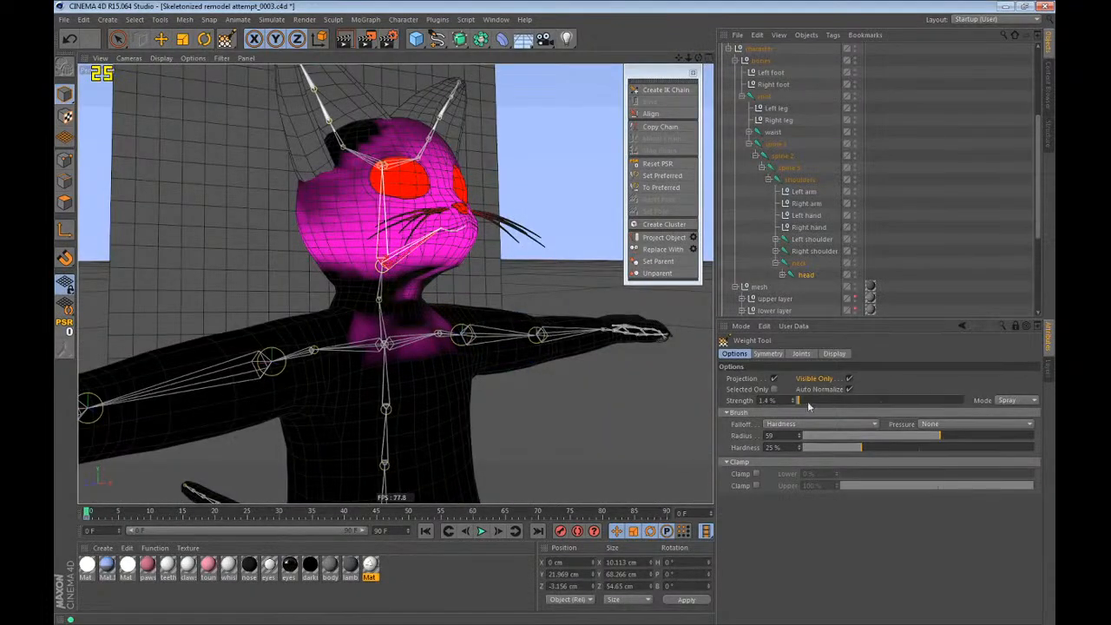
key("F4")
scroll(502, 344, "down", 5)
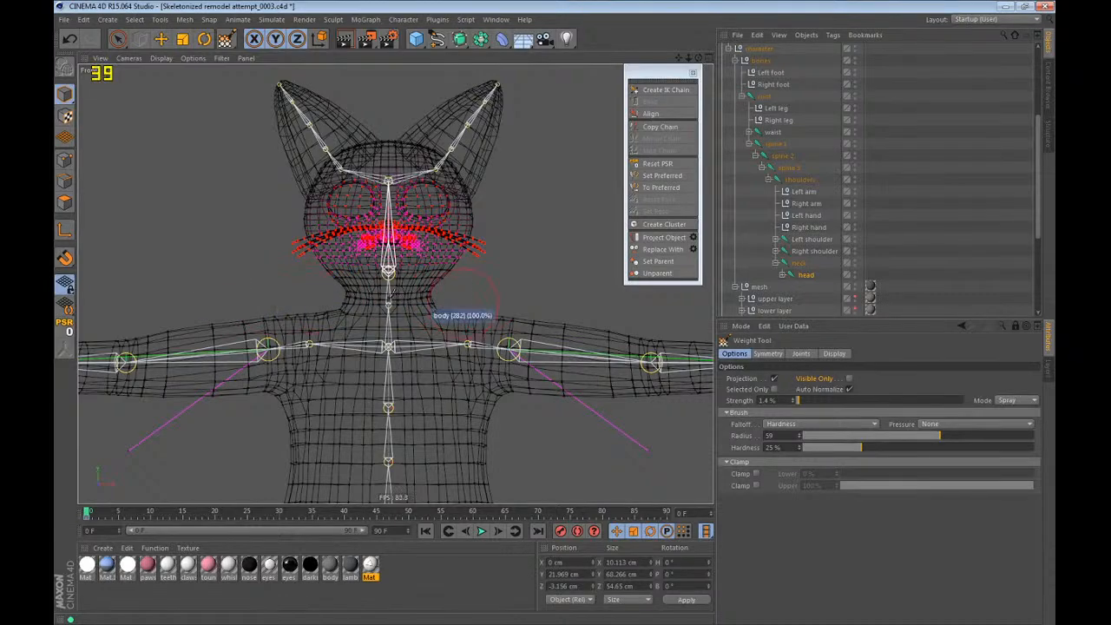
key("F1")
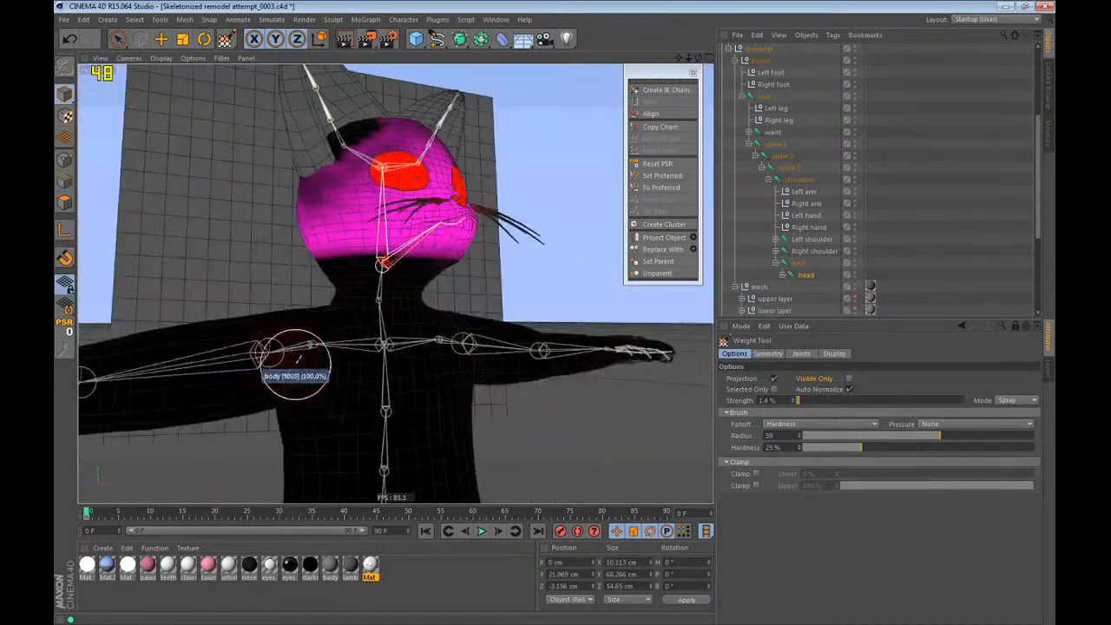
Paint the head joint's weights over the jaw and lower head in the side view, and check the neck joint's weights.
key("F3")
scroll(387, 169, "up", 6)
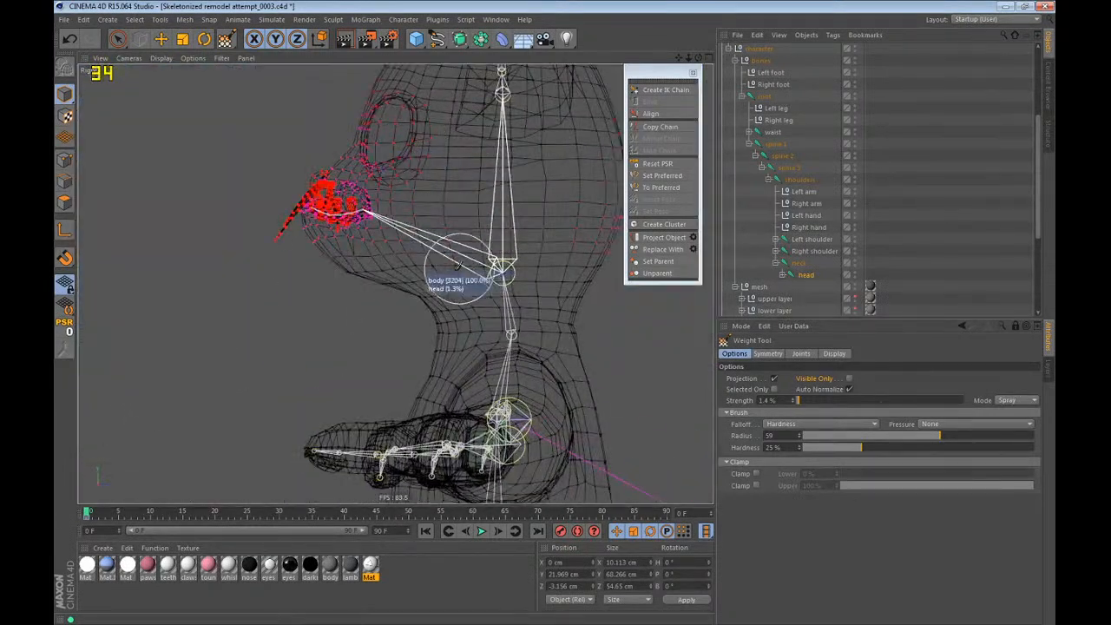
middle_click_drag(459, 267, 446, 272, "alt")
scroll(460, 273, "up", 3)
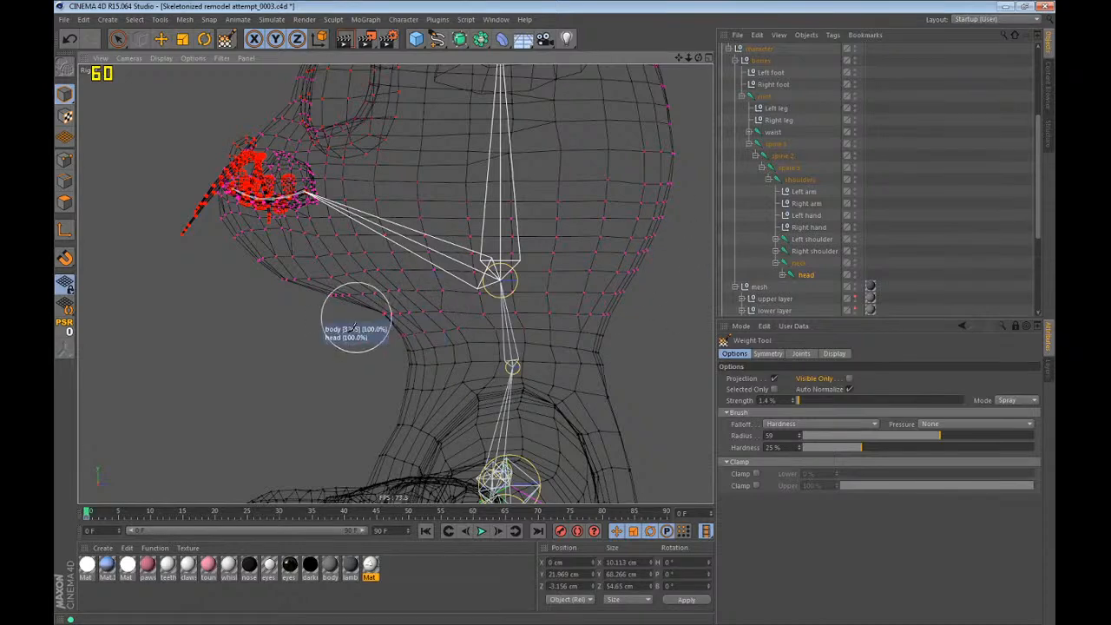
left_click(811, 265)
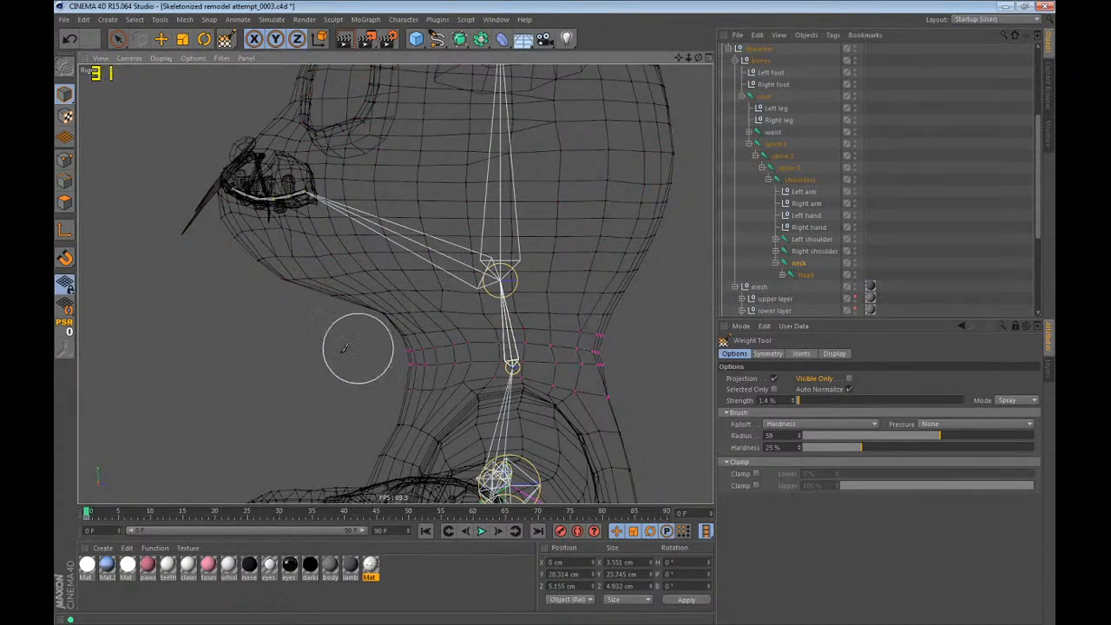
scroll(595, 347, "up", 3)
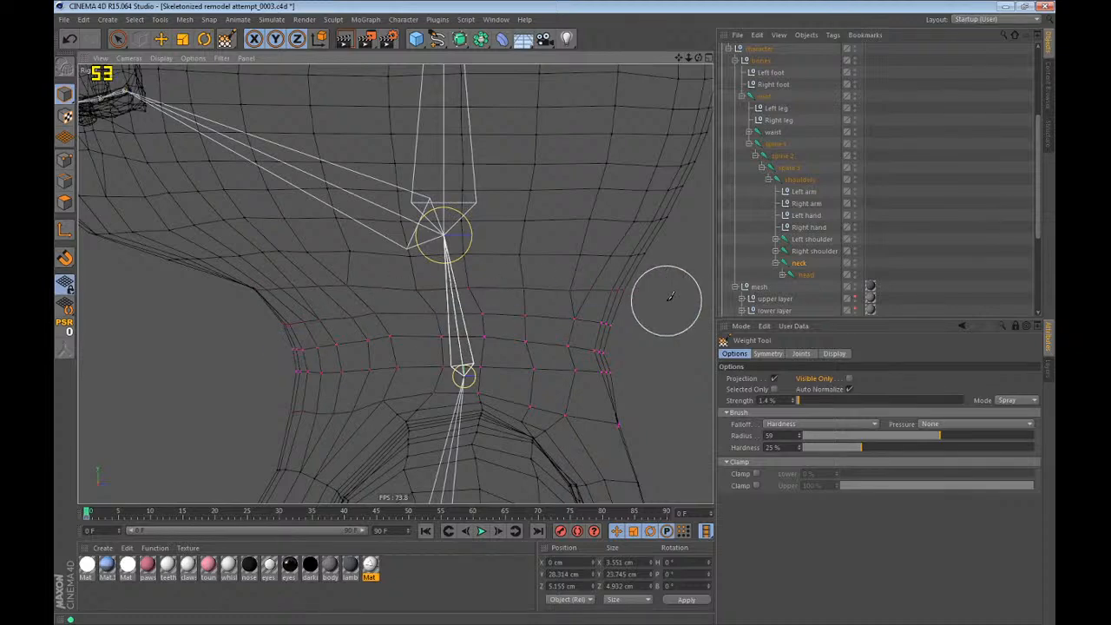
Test-rotate the neck joint in several directions in the perspective view and undo the rotations.
key("F1")
key("r")
left_click_drag(412, 293, 379, 314)
scroll(379, 315, "up", 5)
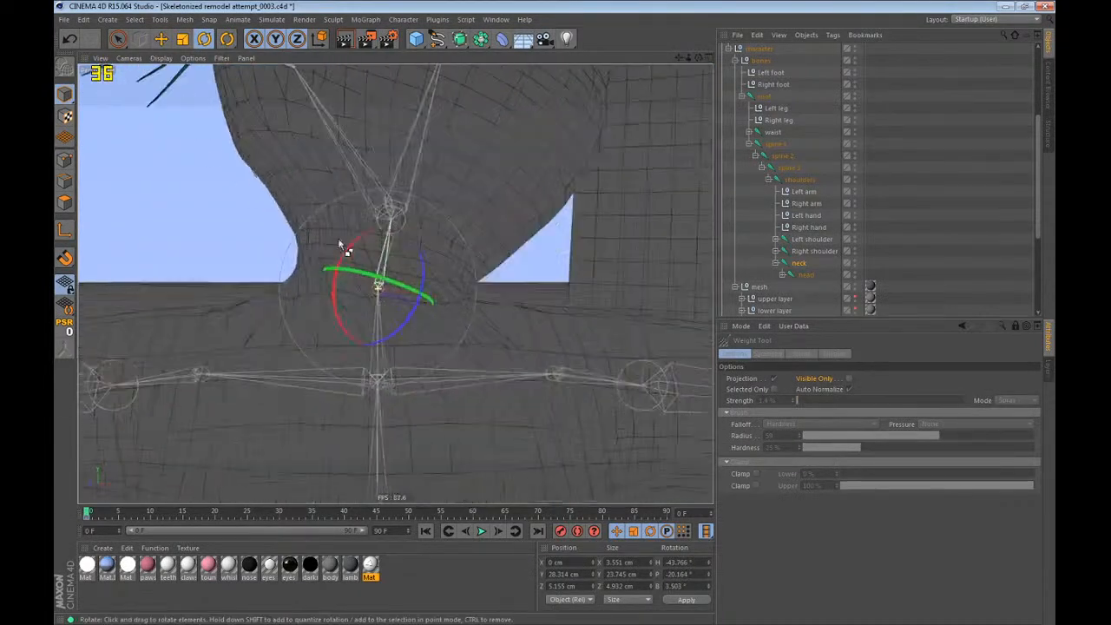
key("ctrl+z")
left_click_drag(338, 240, 357, 350)
key("ctrl+z")
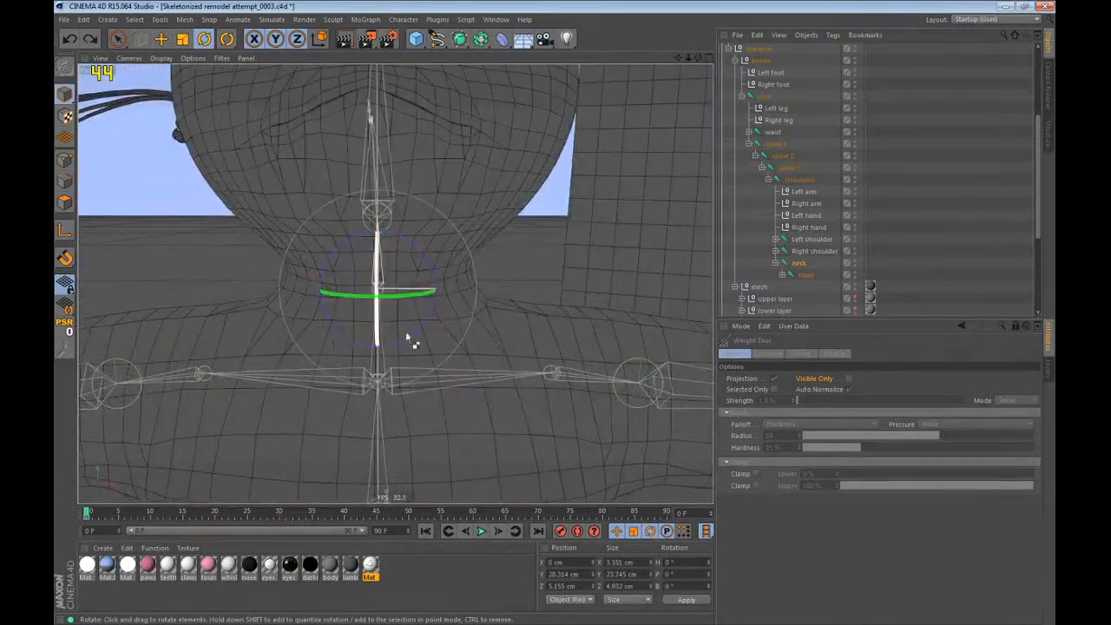
left_click_drag(413, 310, 290, 306)
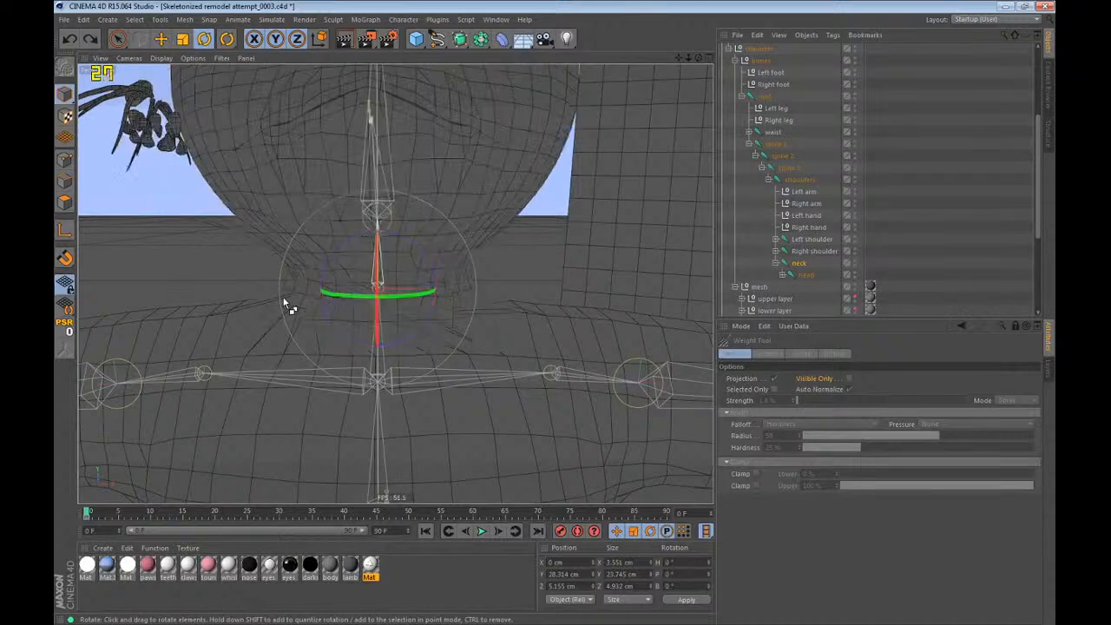
Turn Visible Only back on for the Weight Tool and paint the shoulders joint's weights along the neck base.
left_click_drag(227, 39, 254, 77)
left_click_drag(434, 260, 208, 257, "alt")
left_click_drag(702, 426, 178, 215, "alt")
left_click_drag(827, 421, 756, 390, "alt")
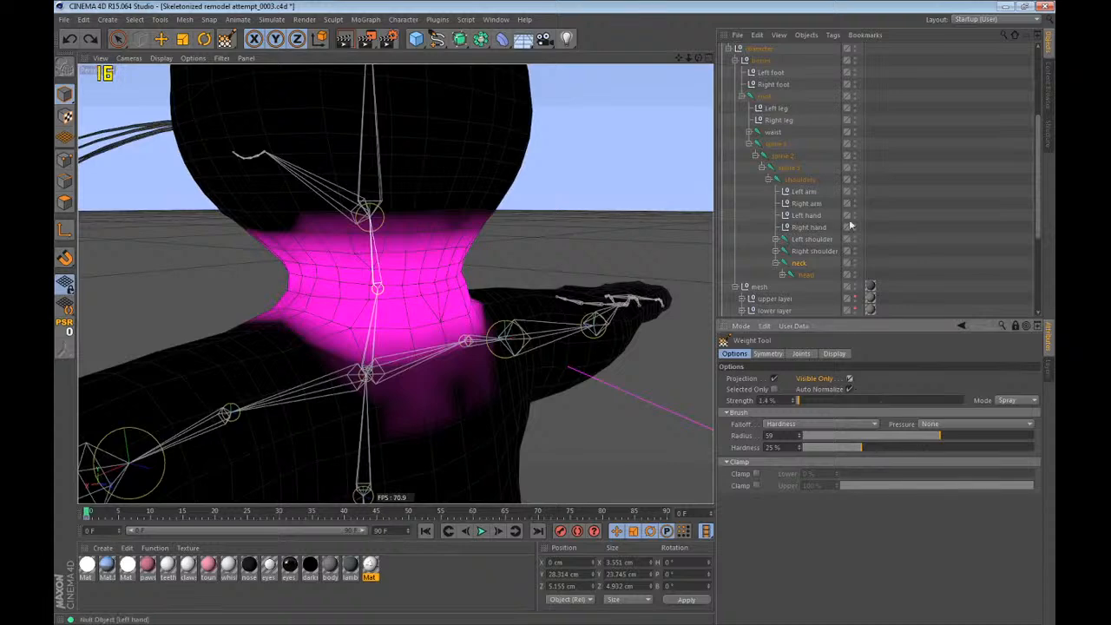
left_click(800, 181)
left_click_drag(571, 276, 347, 311, "alt")
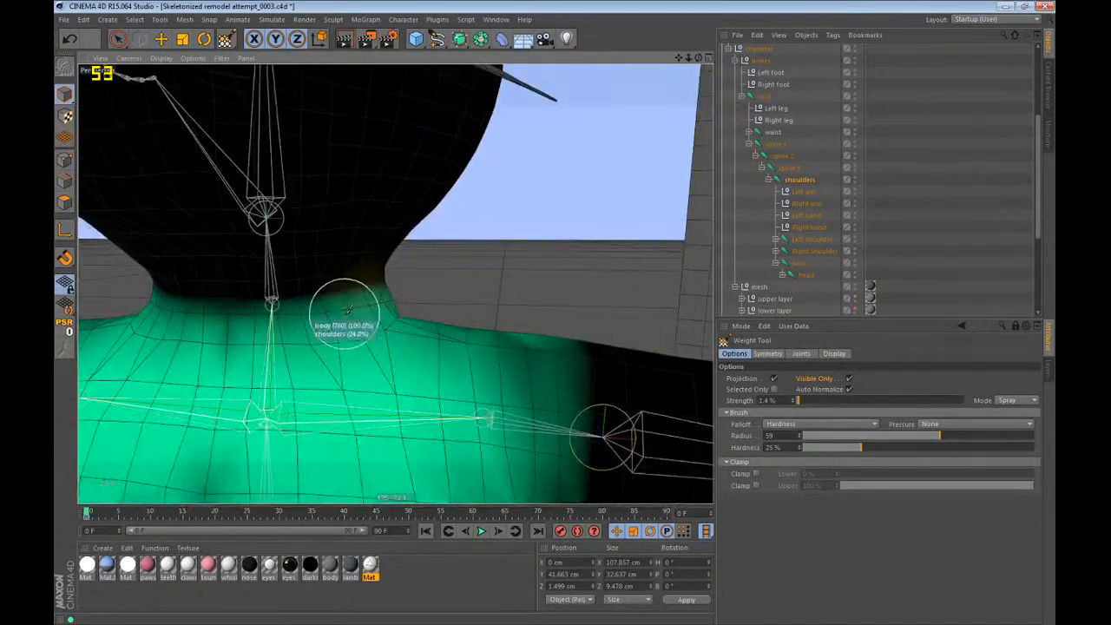
mouse_move(254, 323)
left_mouse_down()
mouse_move(422, 296)
mouse_move(249, 324)
left_mouse_up()
Rotate the neck joint sideways to test the shoulder blend, and undo the rotation.
key("r")
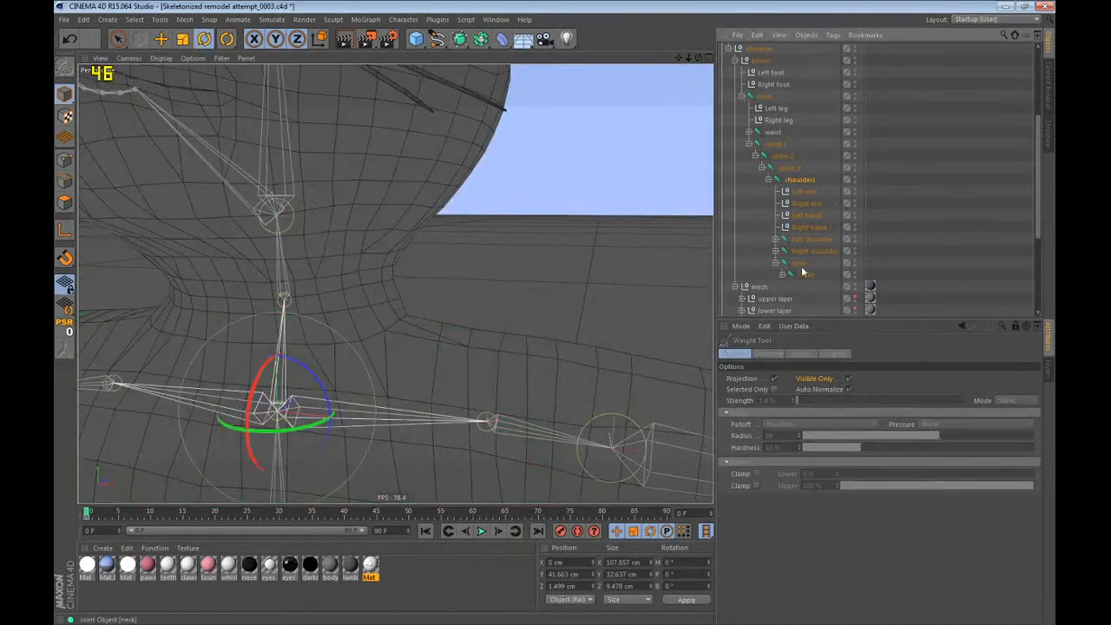
left_click_drag(320, 305, 201, 298)
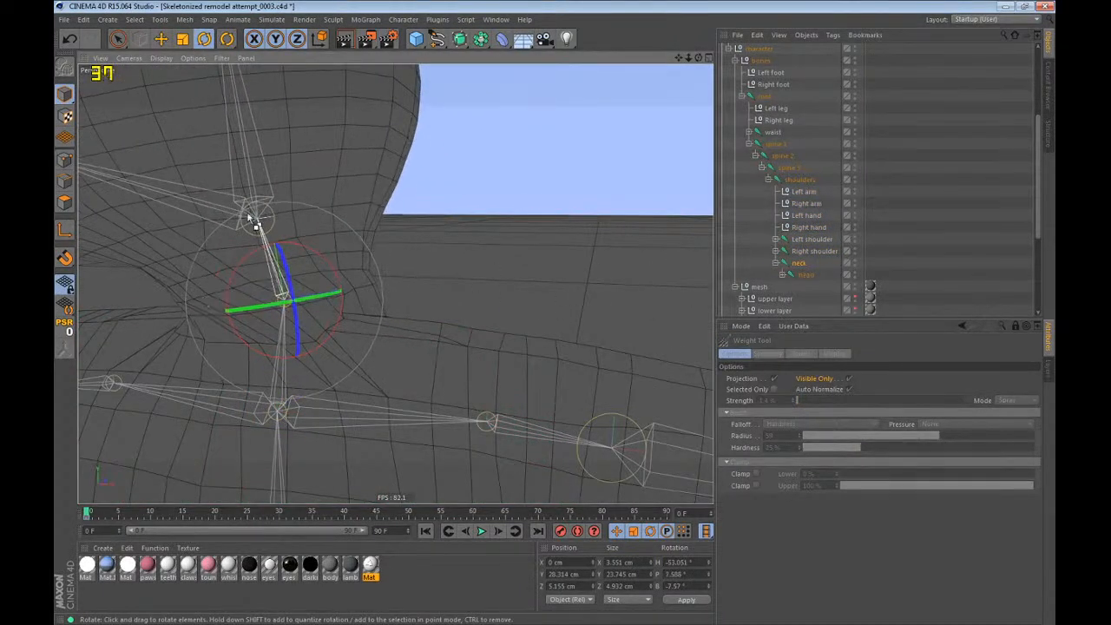
key("ctrl+z")
Select the shoulders joint with the Weight Tool and paint its weights higher around the side of the neck.
left_click(228, 39)
left_click(274, 77)
left_click(800, 179)
left_click_drag(405, 365, 328, 391, "alt")
right_click_drag(434, 338, 477, 280, "alt")
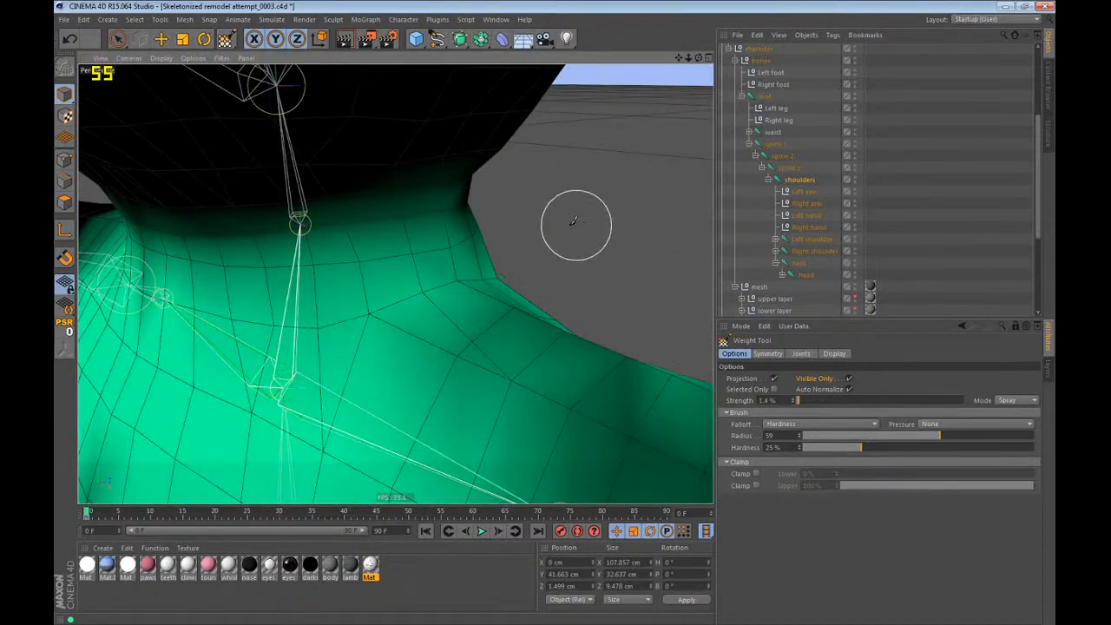
left_click_drag(506, 248, 408, 260, "alt")
key("ctrl+shift+z")
left_click_drag(347, 293, 315, 319, "alt")
Rotate the neck joint to test how the neck bends, and undo the rotation.
key("r")
left_click(801, 275)
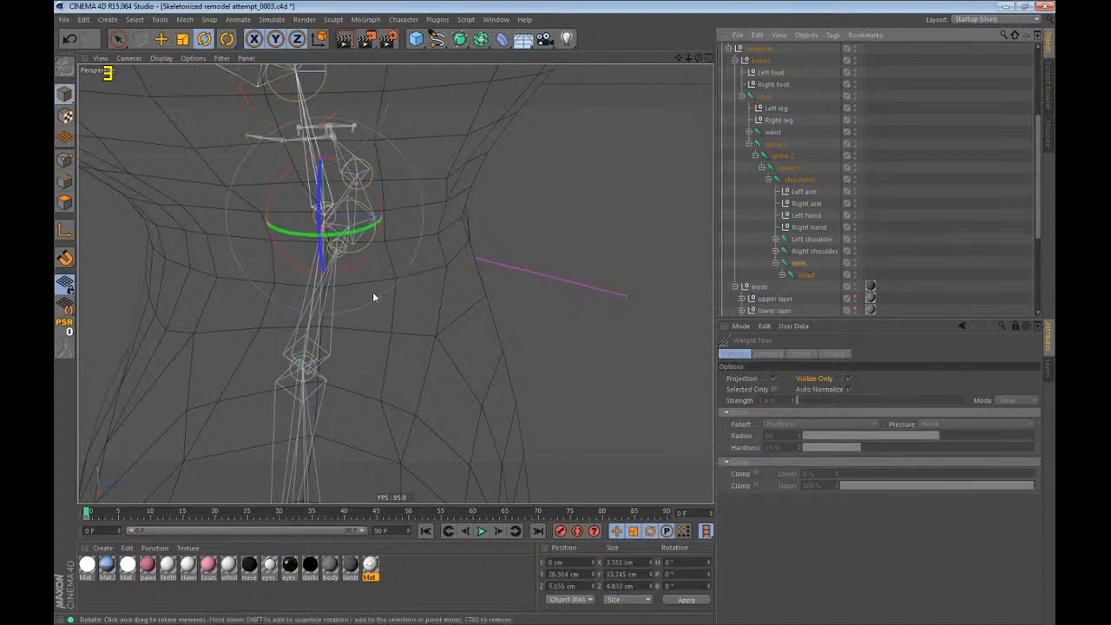
left_click_drag(374, 298, 397, 233)
key("ctrl+z")
Inspect the neck and shoulders joints' weights around the neck and upper chest with the Weight Tool.
left_click_drag(226, 39, 271, 78)
scroll(506, 290, "down", 5)
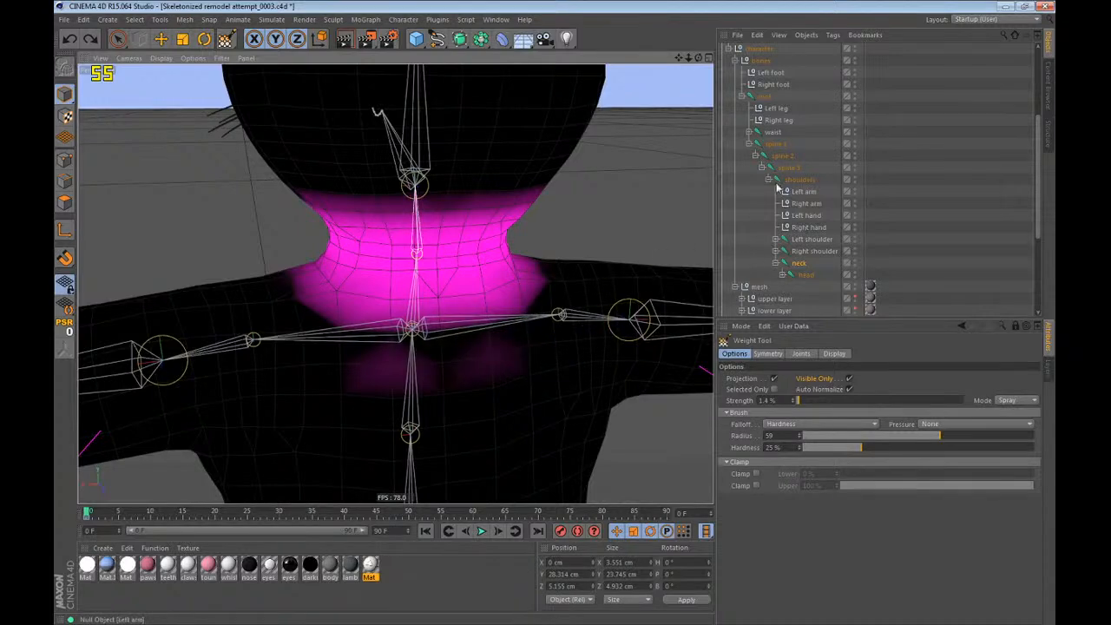
left_click(797, 179)
scroll(395, 365, "up", 3)
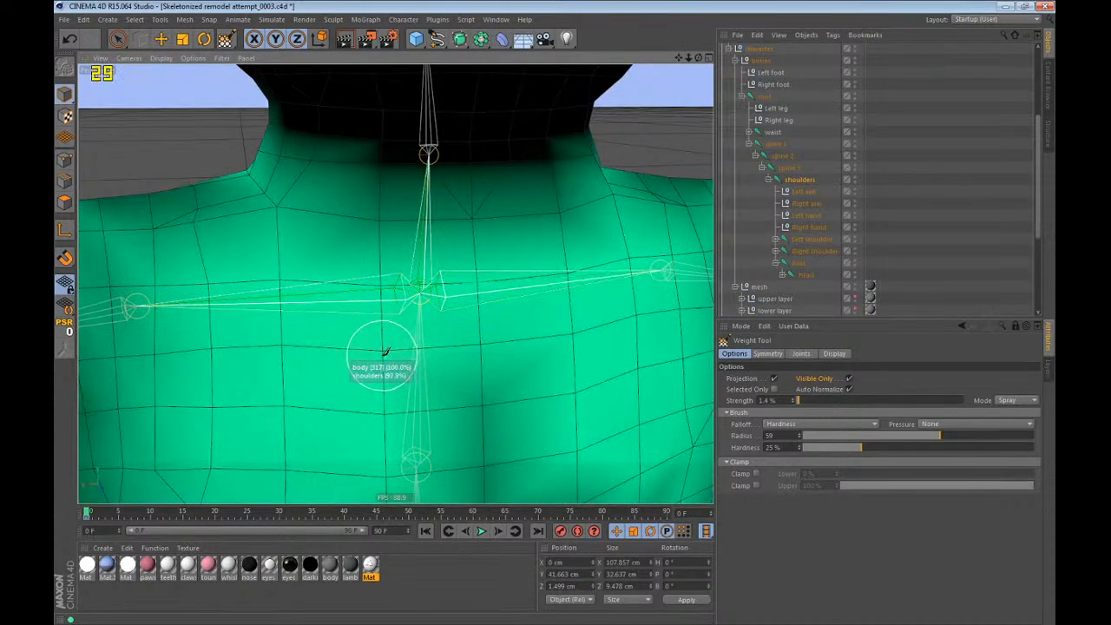
scroll(358, 338, "down", 3)
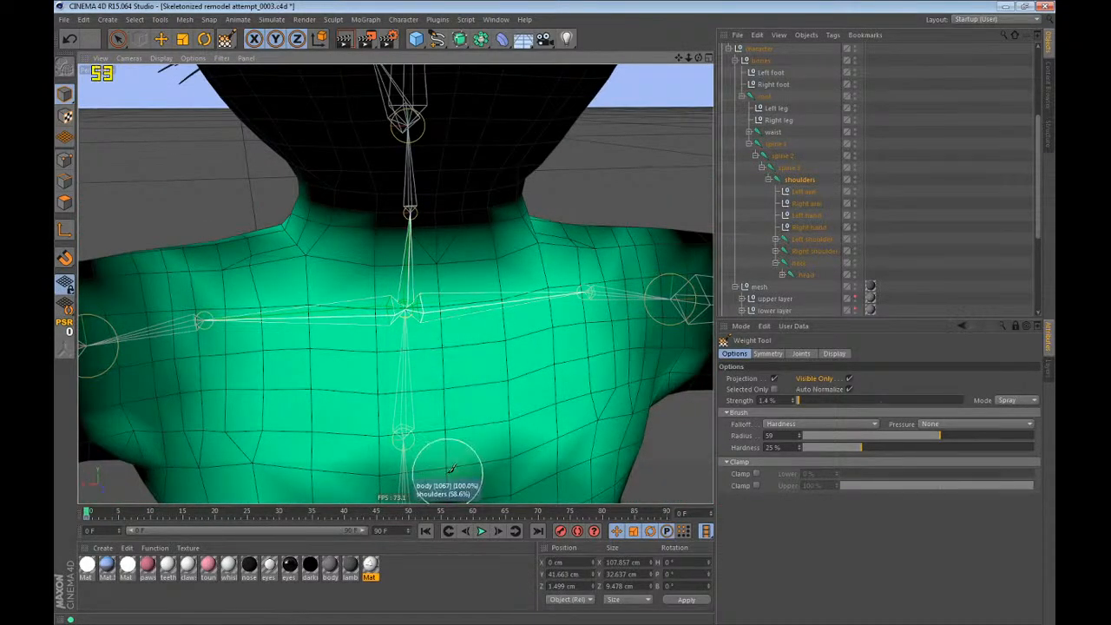
Test-rotate the neck joint slightly to check the blend into the shoulders.
left_click(798, 263)
key("r")
mouse_move(348, 197)
left_mouse_down()
mouse_move(409, 204)
mouse_move(422, 194)
mouse_move(345, 188)
left_mouse_up()
Paint the shoulders joint's weights along the base of the neck to smooth their falloff.
left_click_drag(228, 41, 261, 77)
left_click_drag(365, 165, 434, 187, "alt")
left_click(798, 182)
left_click_drag(555, 247, 514, 252, "alt")
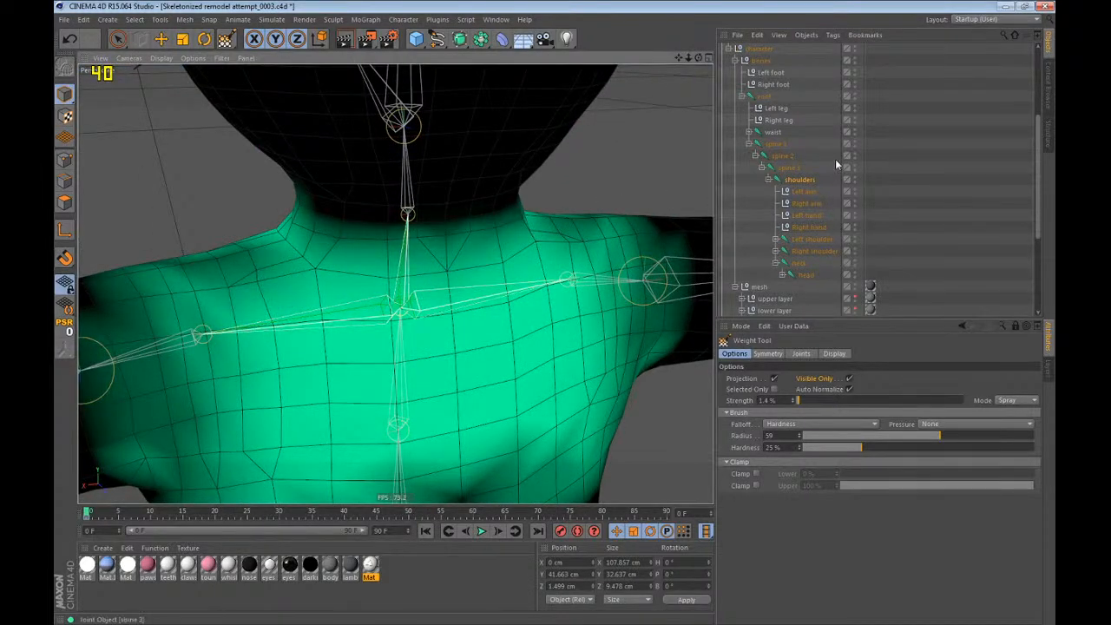
Rotate the neck joint in several directions to test the repainted neck base, and undo the rotations.
left_click(800, 264)
key("r")
left_click_drag(409, 181, 430, 207)
key("ctrl+z")
left_click_drag(369, 234, 258, 272, "alt")
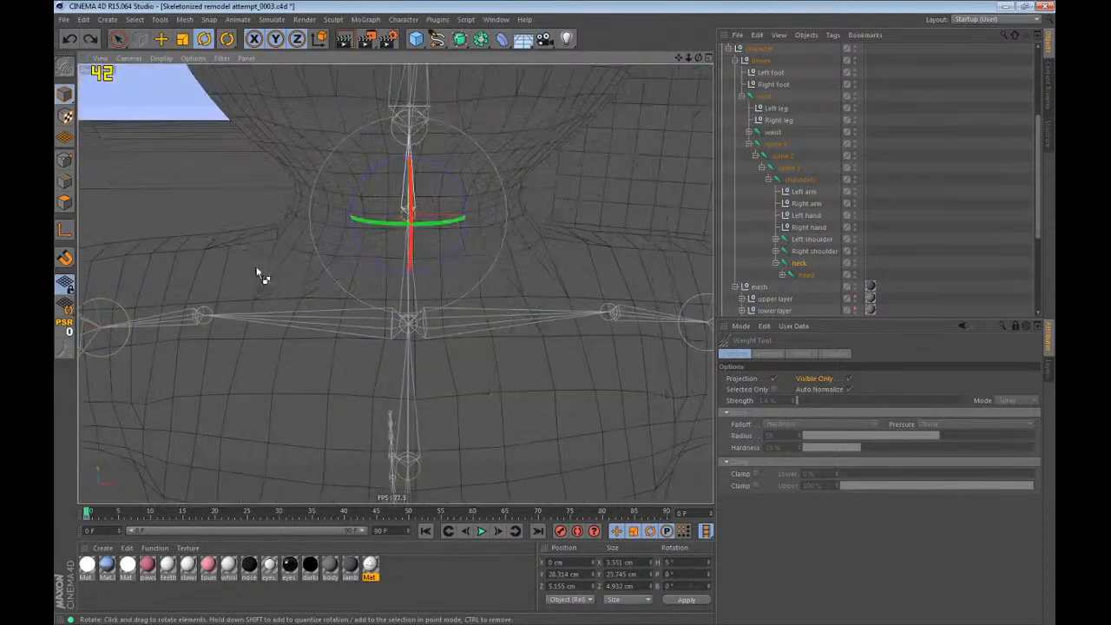
scroll(347, 310, "down", 6)
left_click_drag(429, 354, 369, 282)
key("ctrl+z")
Rotate the head joint to test the jaw and upper neck from the side, and undo the rotation.
left_click(802, 275)
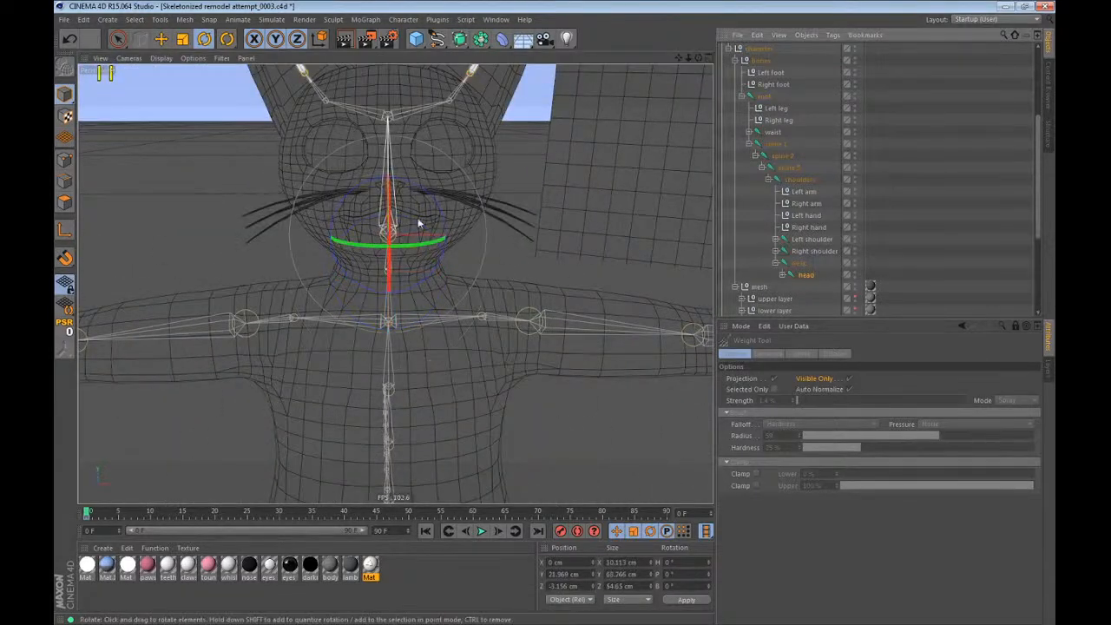
left_click_drag(422, 223, 395, 165)
left_click_drag(395, 165, 582, 196, "alt")
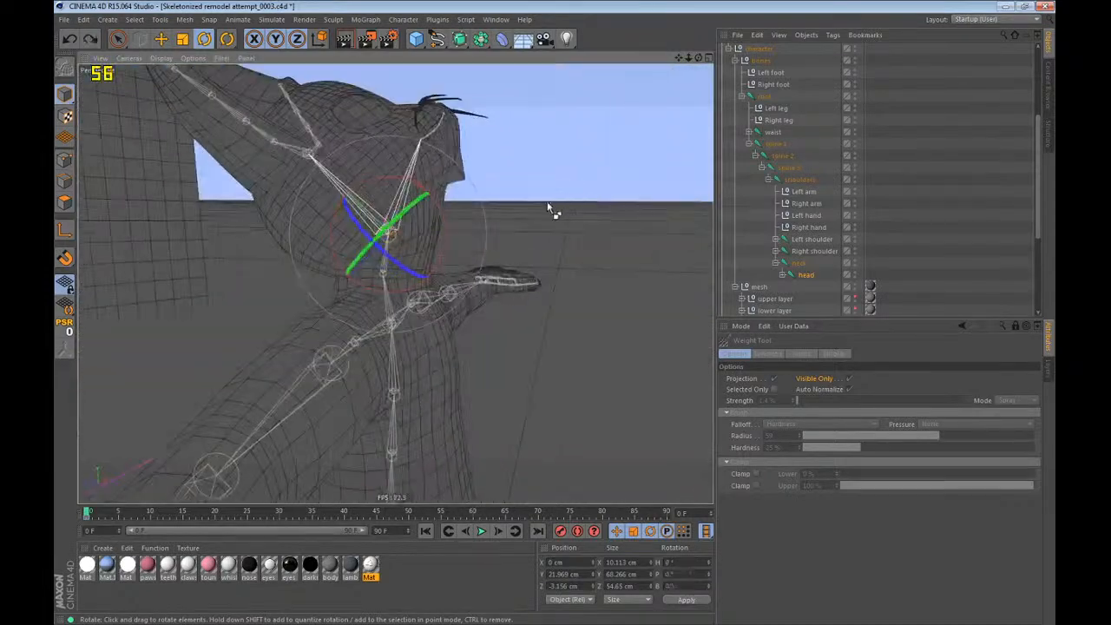
key("ctrl+z")
Move the head joint straight up to about Y 791 cm to stretch the neck and expose stray weights.
key("e")
scroll(394, 338, "down", 8)
scroll(393, 339, "down", 4)
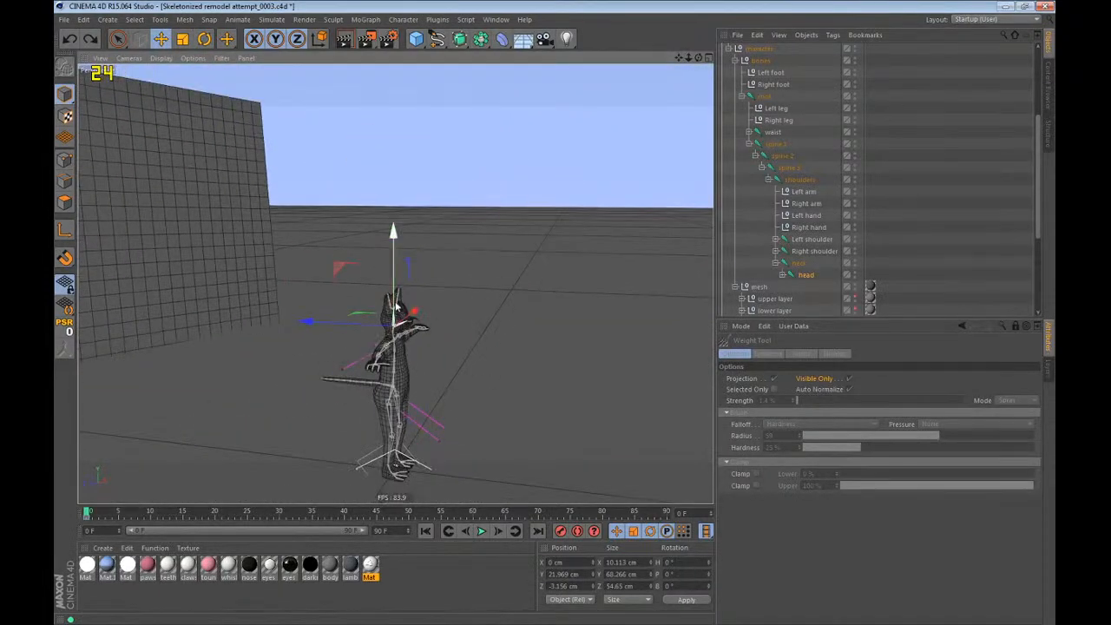
left_click_drag(394, 254, 469, 87)
key("s")
Examine the stretched neck mesh from the head down to the shoulders for vertices that lag behind.
scroll(411, 200, "down", 2)
scroll(389, 236, "down", 8)
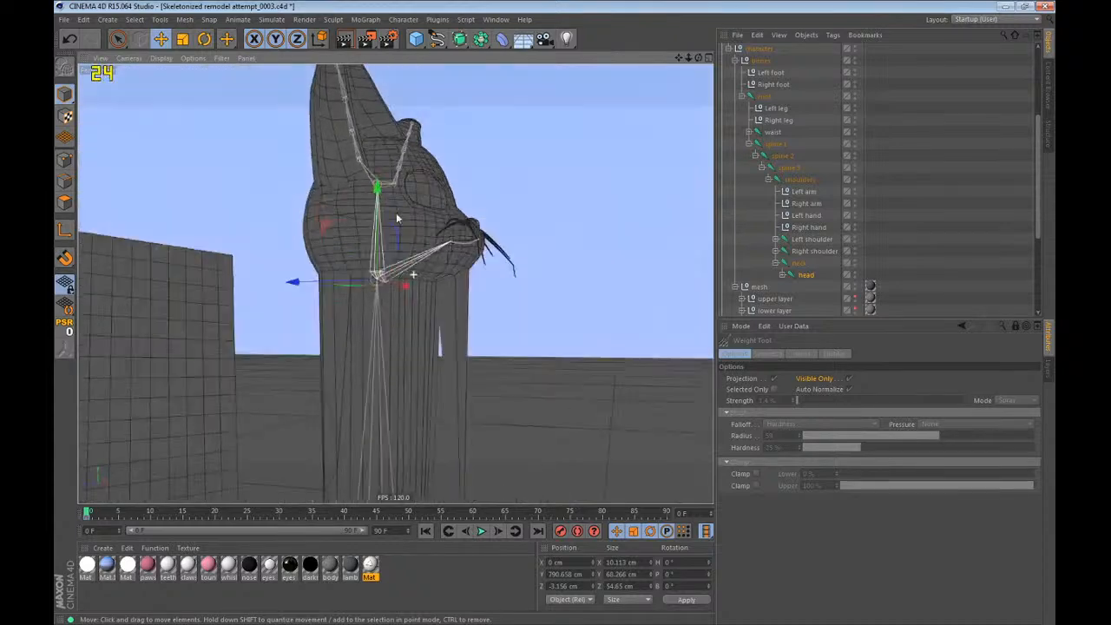
left_click_drag(414, 274, 438, 293, "alt")
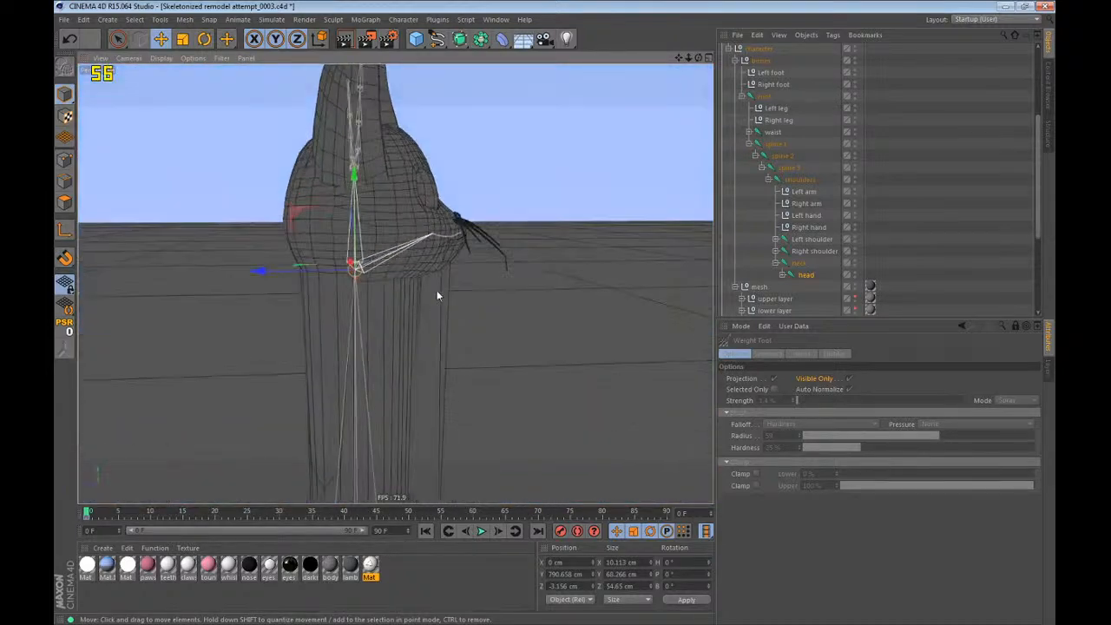
middle_click_drag(439, 294, 438, 67, "alt")
left_click_drag(396, 283, 400, 261, "alt")
scroll(362, 179, "up", 3)
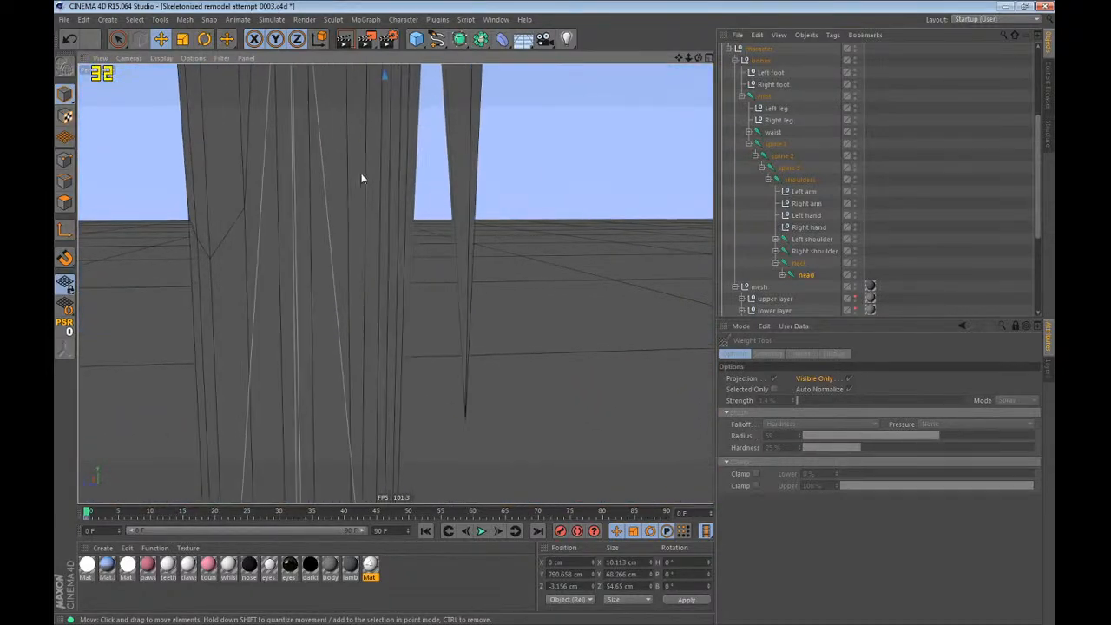
left_click_drag(361, 174, 369, 87, "alt")
left_click_drag(404, 187, 366, 226, "alt")
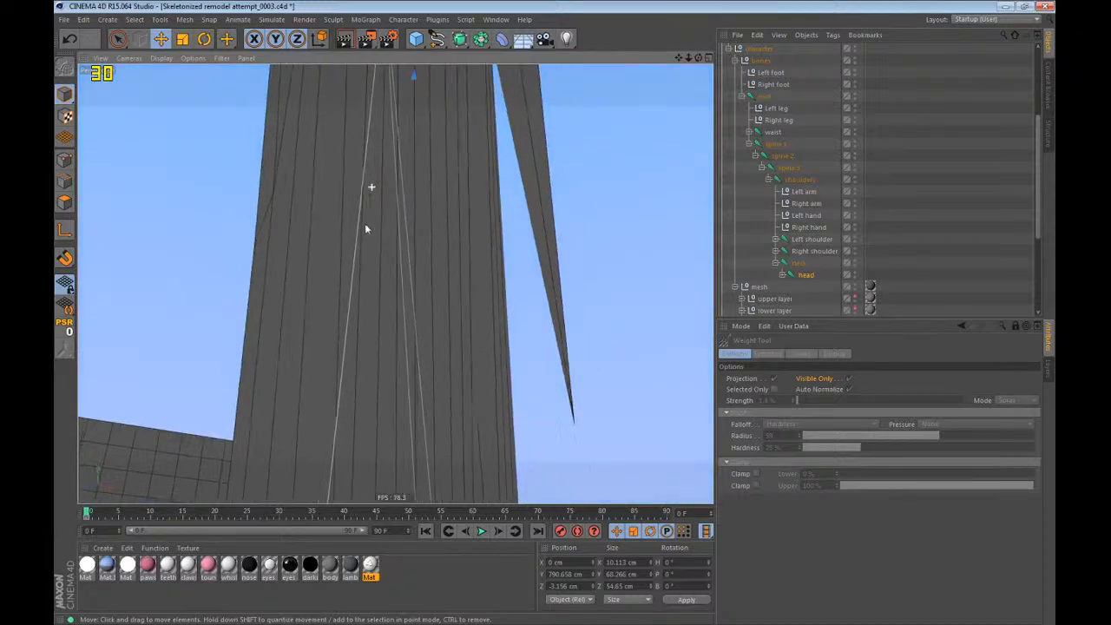
right_click_drag(366, 225, 250, 457, "alt")
left_click_drag(368, 304, 404, 334, "alt")
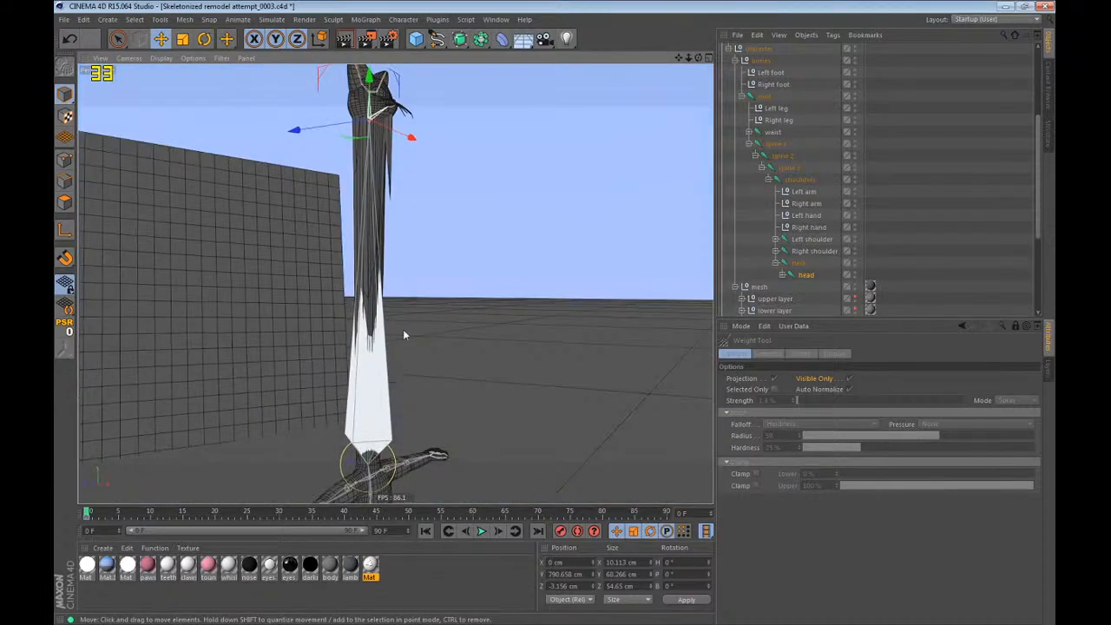
Hide the joints in the viewport and examine the stretched vertices at the base of the neck.
left_click(223, 58)
left_click(253, 384)
left_click_drag(381, 394, 395, 399, "alt")
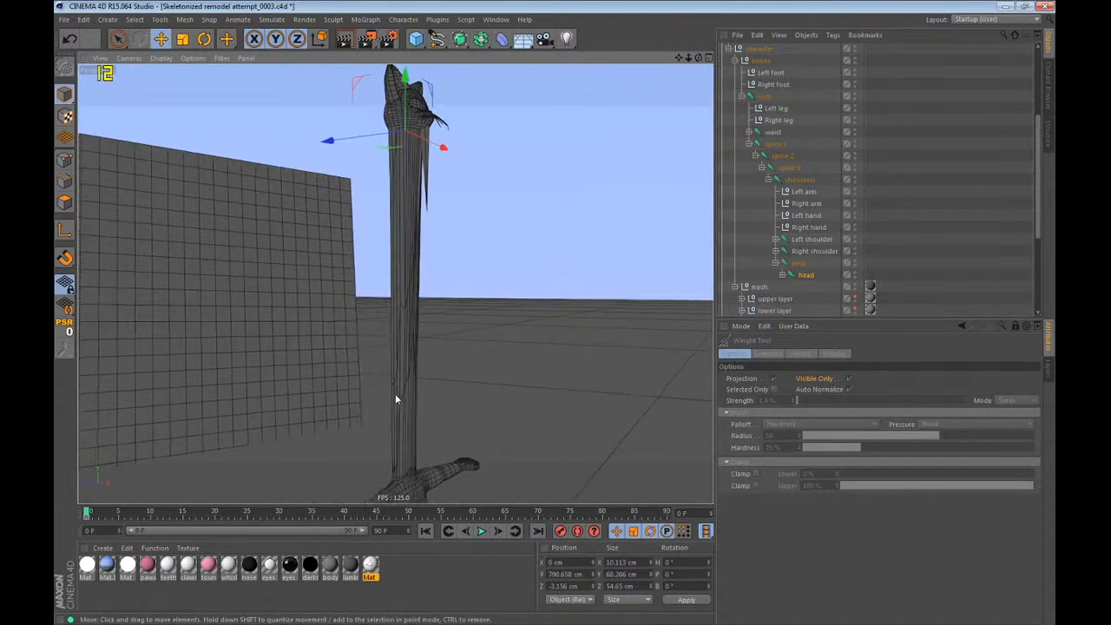
left_click_drag(424, 235, 243, 268, "alt")
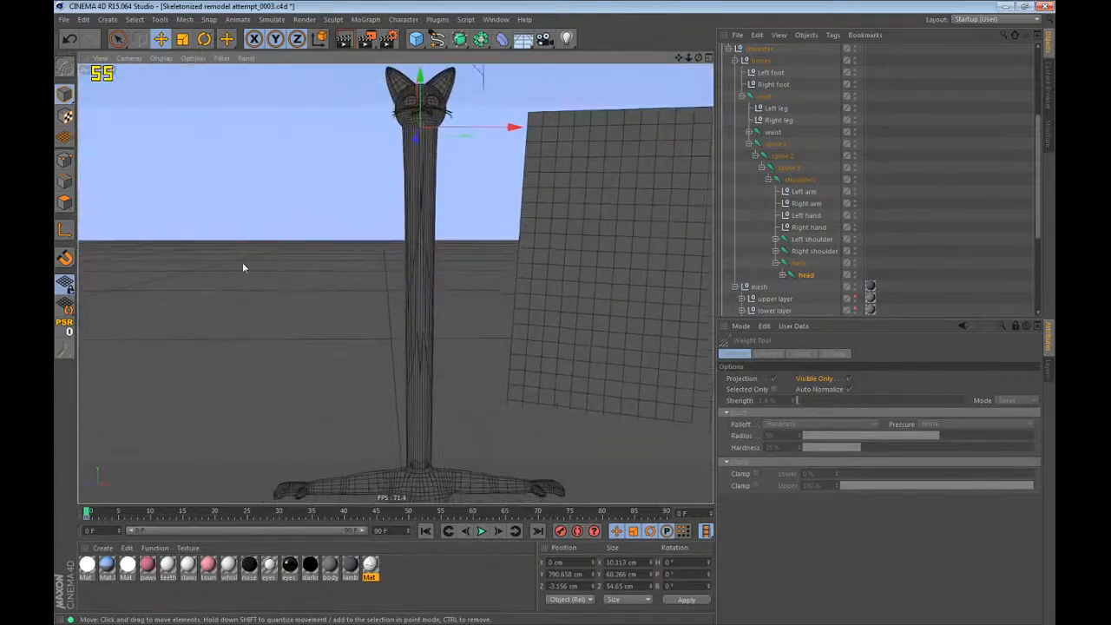
right_click_drag(412, 487, 617, 322, "alt")
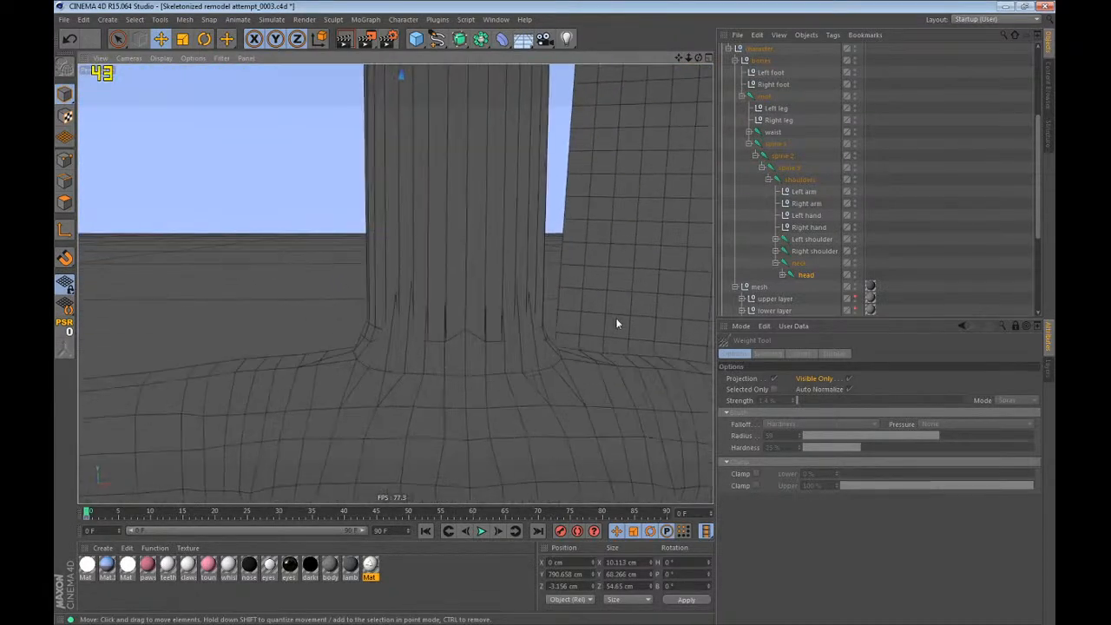
left_click_drag(423, 333, 449, 333, "alt")
right_click_drag(449, 333, 492, 359, "alt")
mouse_move(491, 360)
left_mouse_down("alt")
mouse_move(550, 433)
mouse_move(634, 486)
mouse_move(696, 469)
mouse_move(467, 290)
mouse_move(474, 330)
mouse_move(495, 337)
left_mouse_up("alt")
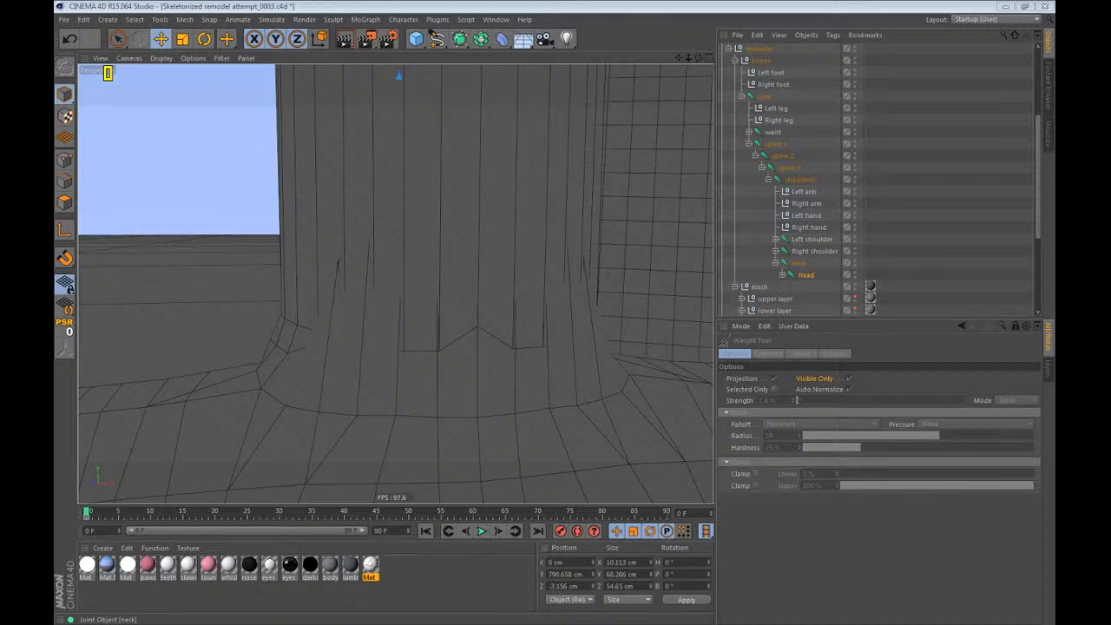
Undo the head joint's upward move.
left_click(393, 5)
key("ctrl+z")
key("ctrl+z")
key("ctrl+z")
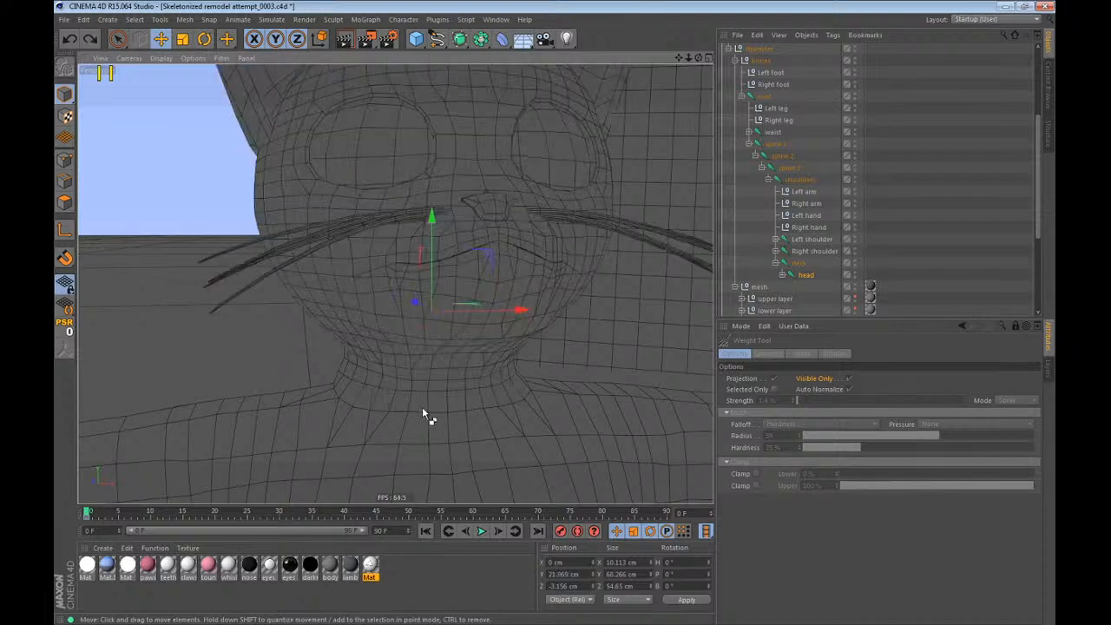
Scrub the timeline to frame 11 to check the head in the pose, and return to frame 0.
left_click_drag(422, 408, 468, 330, "alt")
left_click_drag(88, 515, 165, 514)
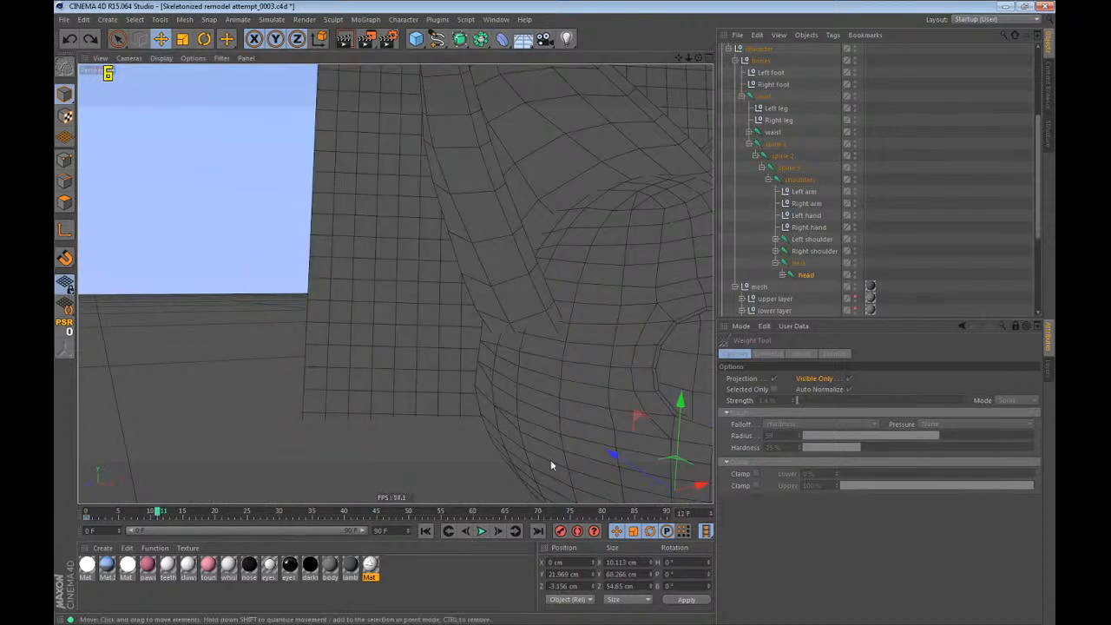
left_click_drag(550, 466, 284, 93, "alt")
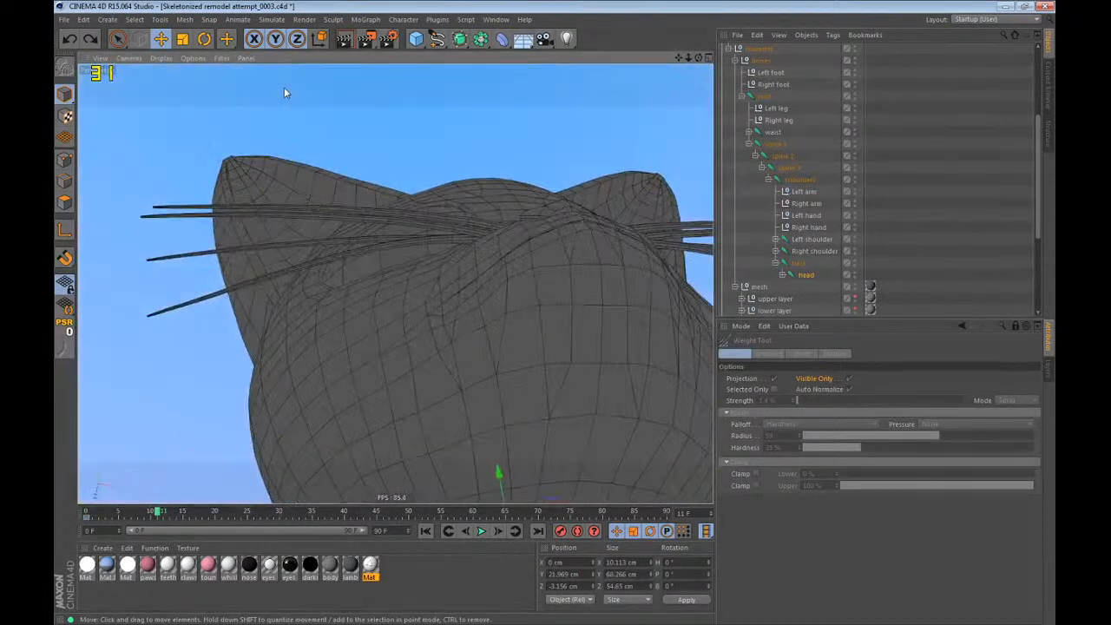
key("shift+f")
left_click_drag(360, 386, 485, 110, "alt")
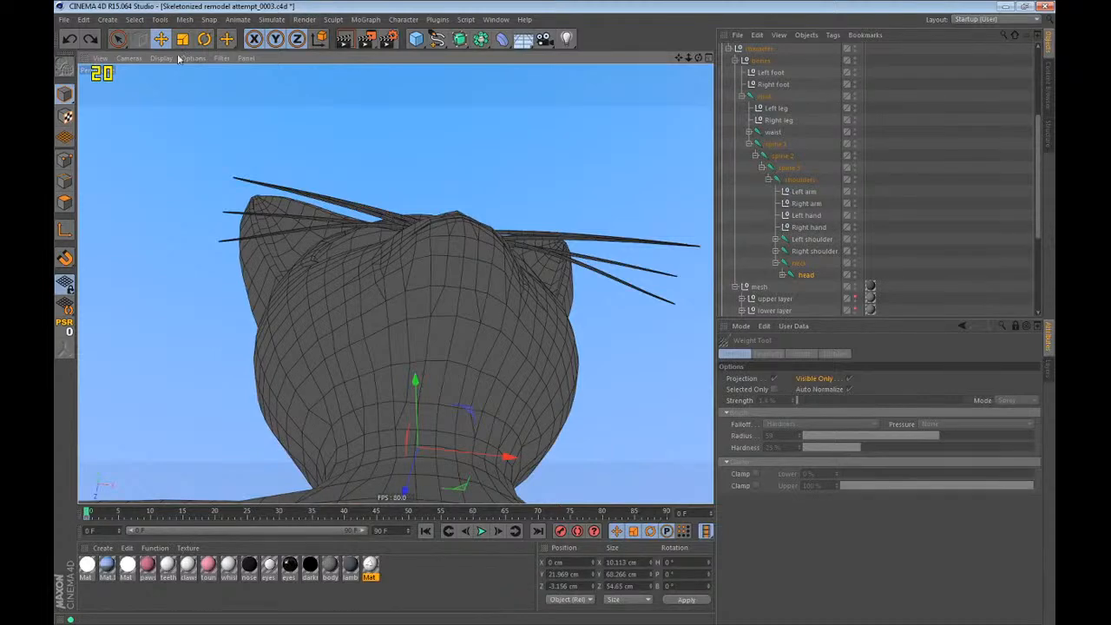
Paint the head joint's weights on the underside of the jaw with the Weight Tool.
left_click(226, 39)
left_click(258, 98)
scroll(451, 389, "up", 5)
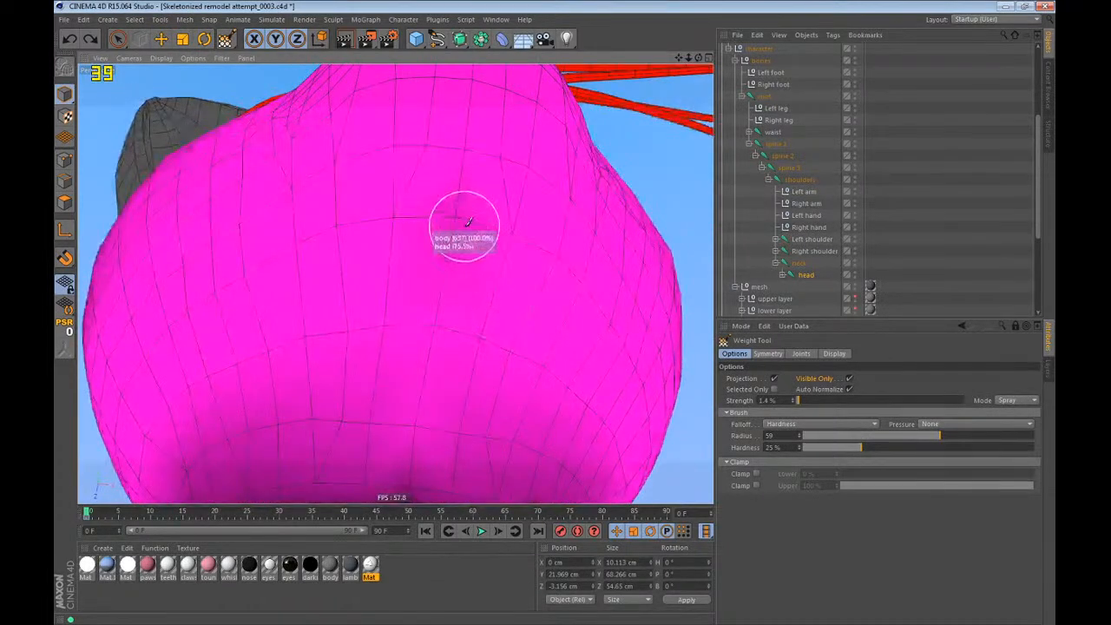
mouse_move(465, 211)
left_mouse_down("alt")
mouse_move(459, 179)
mouse_move(454, 218)
mouse_move(360, 429)
left_mouse_up("alt")
scroll(444, 232, "down", 6)
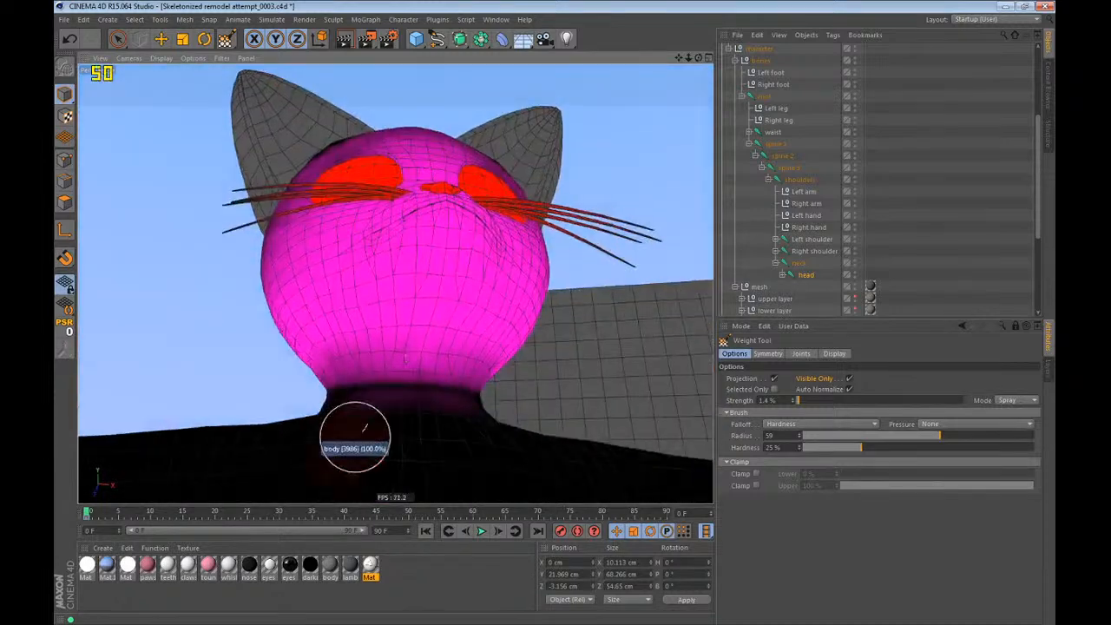
Rotate the head joint in different directions to test the jaw weights, and undo the rotations.
key("r")
mouse_move(372, 391)
left_mouse_down()
mouse_move(387, 318)
mouse_move(299, 323)
mouse_move(290, 367)
mouse_move(347, 360)
mouse_move(363, 410)
left_mouse_up()
key("ctrl+z")
left_click_drag(437, 391, 458, 321, "alt")
key("ctrl+z")
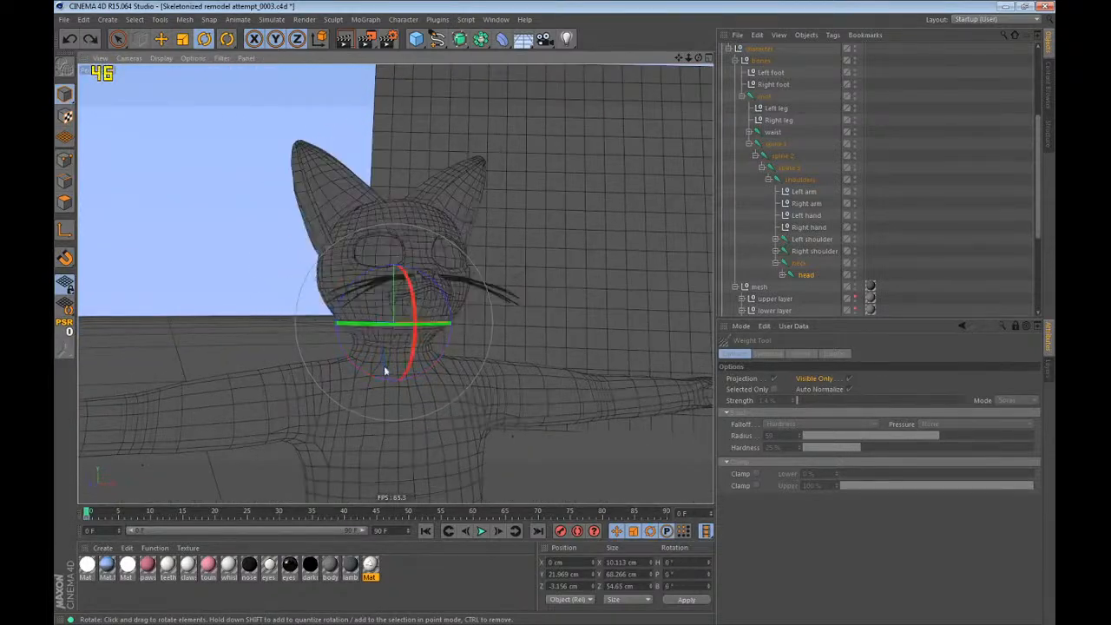
Compare the neck joint's weights with the head joint's, and paint the head joint's weights across the upper neck.
scroll(384, 366, "up", 5)
left_click_drag(384, 365, 418, 282, "alt")
left_click_drag(228, 46, 253, 80)
left_click_drag(414, 275, 468, 347, "alt")
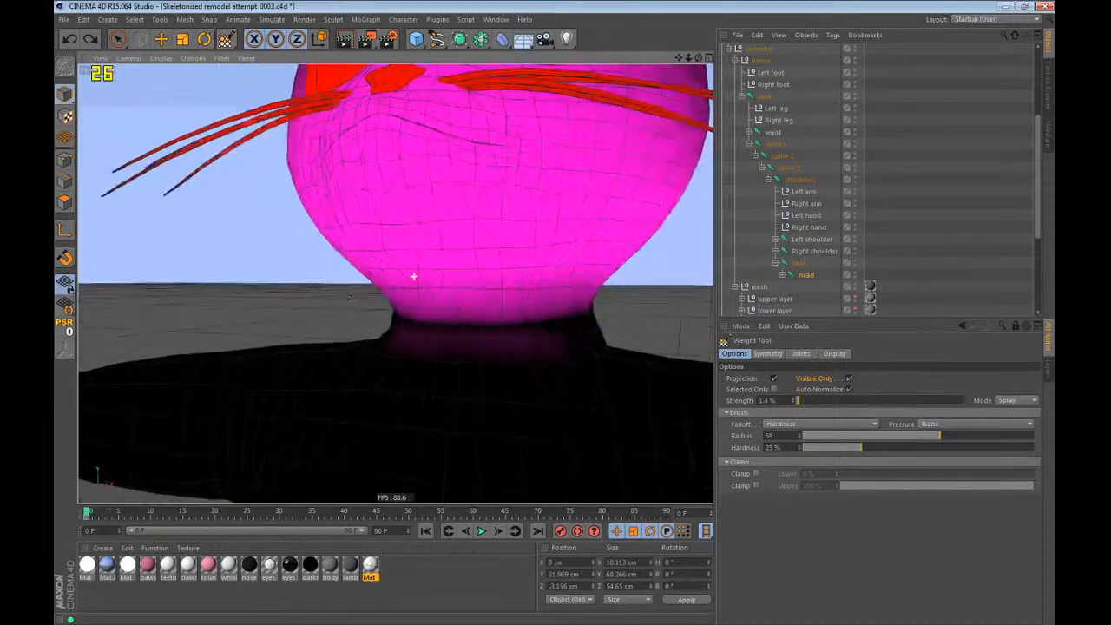
scroll(593, 343, "up", 3)
mouse_move(542, 328)
left_mouse_down("alt")
mouse_move(596, 323)
mouse_move(347, 340)
mouse_move(538, 328)
left_mouse_up("alt")
left_click(799, 262)
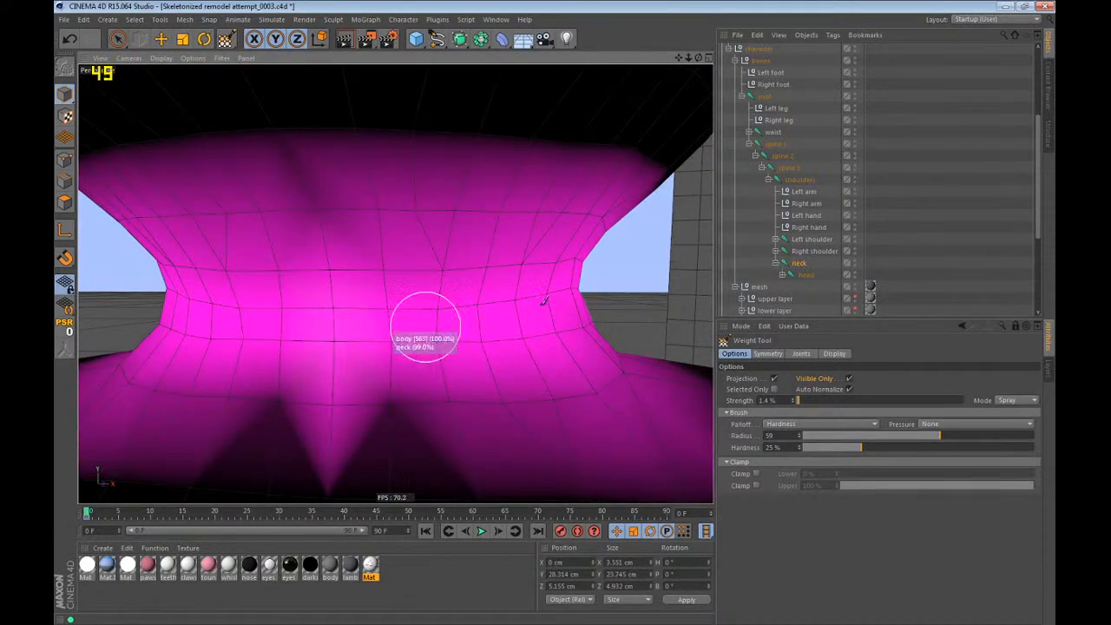
left_click(804, 275)
left_click_drag(524, 278, 282, 287)
left_click_drag(283, 289, 348, 286, "alt")
Rotate the head joint to test the upper neck blend, and undo the rotation.
key("r")
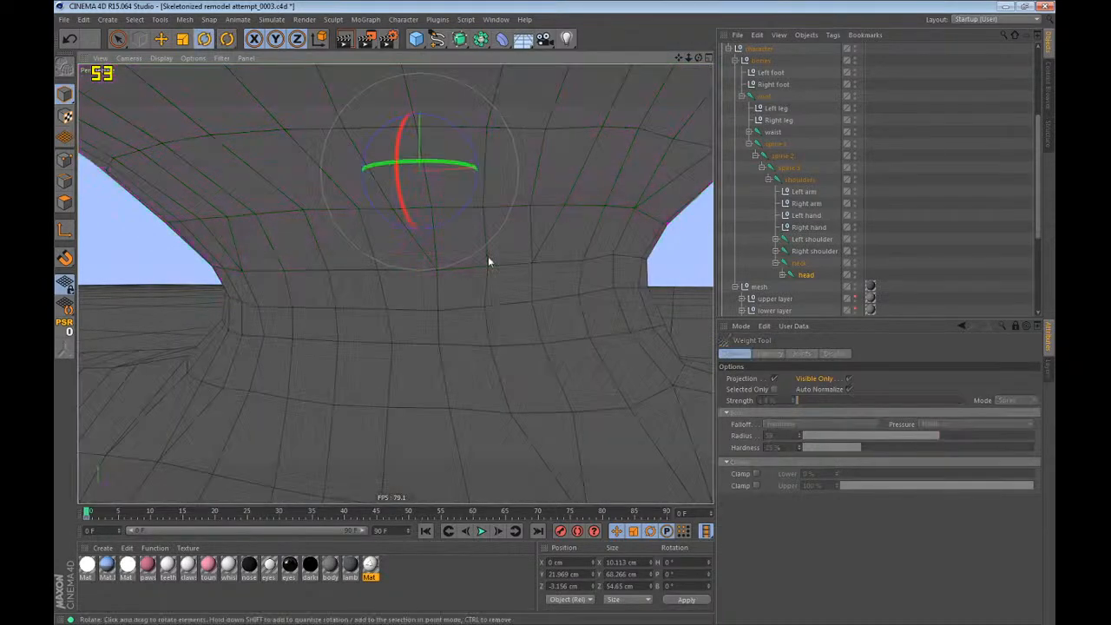
left_click_drag(446, 187, 408, 369)
scroll(408, 369, "down", 6)
key("ctrl+z")
Select the neck and head joints together, test-rotate them, and undo the rotations.
left_click_drag(432, 288, 294, 314, "alt")
left_click(800, 263, "ctrl")
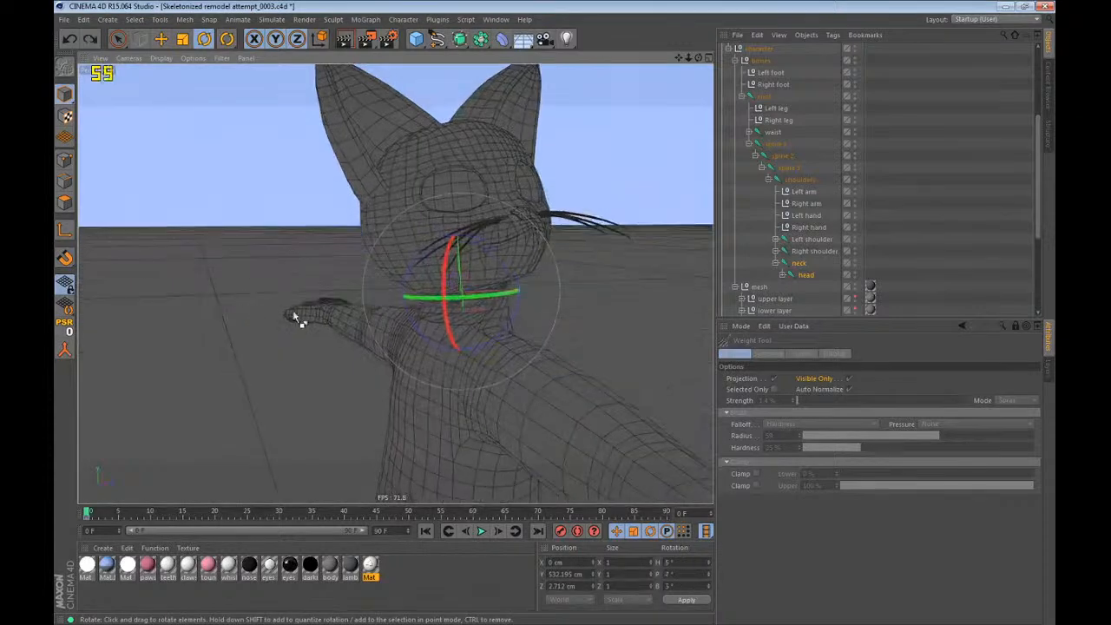
key("ctrl+z")
left_click_drag(443, 311, 513, 334)
key("ctrl+z")
scroll(446, 309, "down", 4)
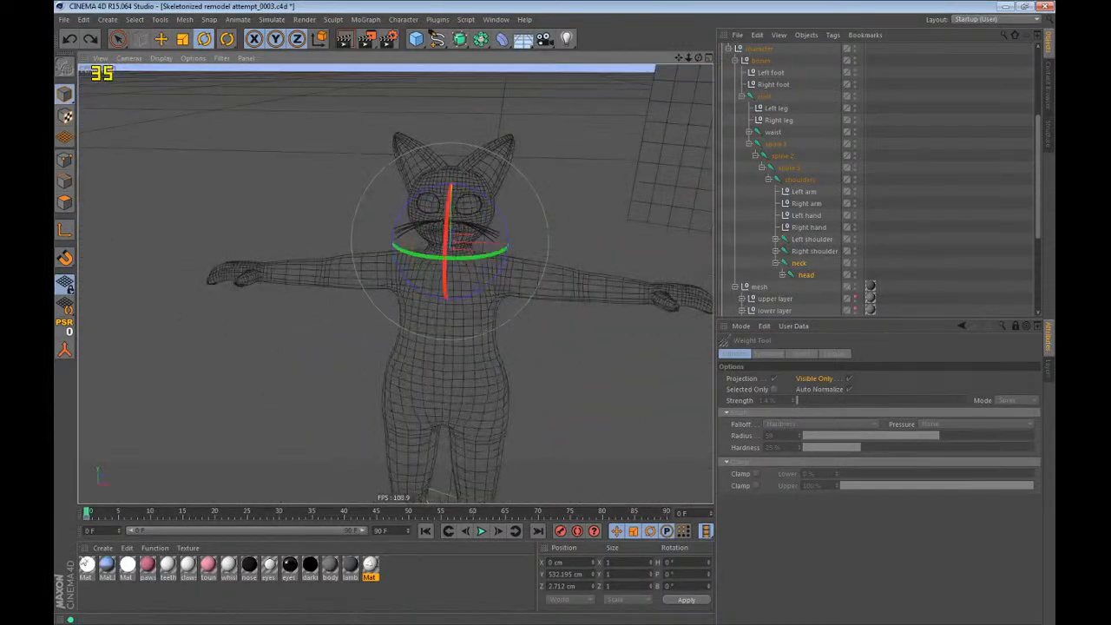
Go to frame 11 and move the Left hand controller to raise the left arm with its elbow bent.
left_click(158, 513)
scroll(487, 366, "up", 4)
left_click_drag(456, 188, 460, 186)
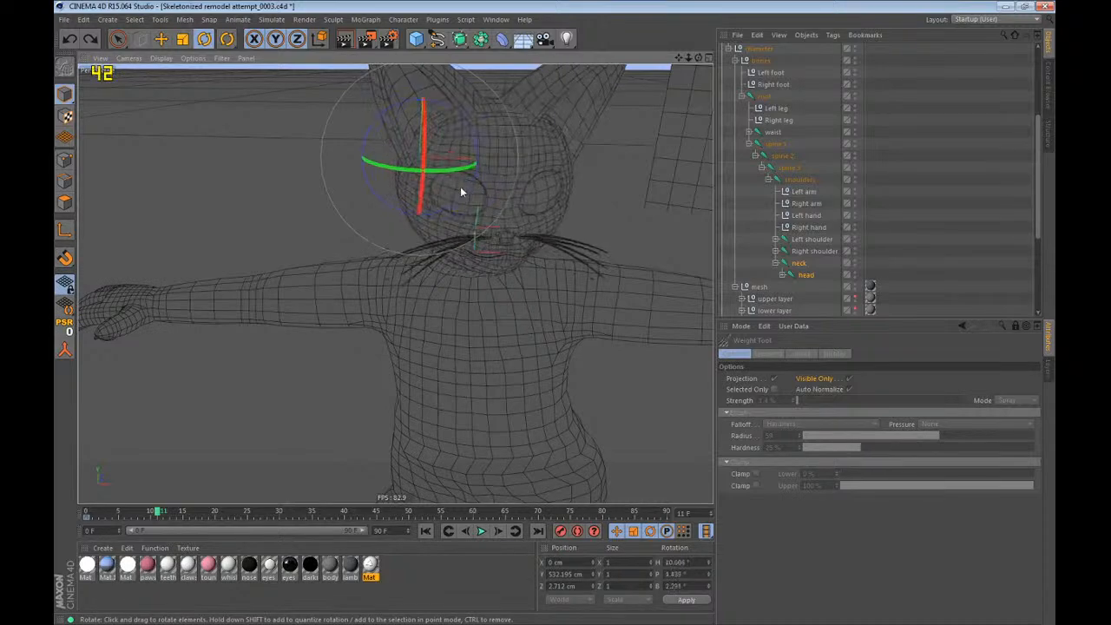
left_click(806, 215)
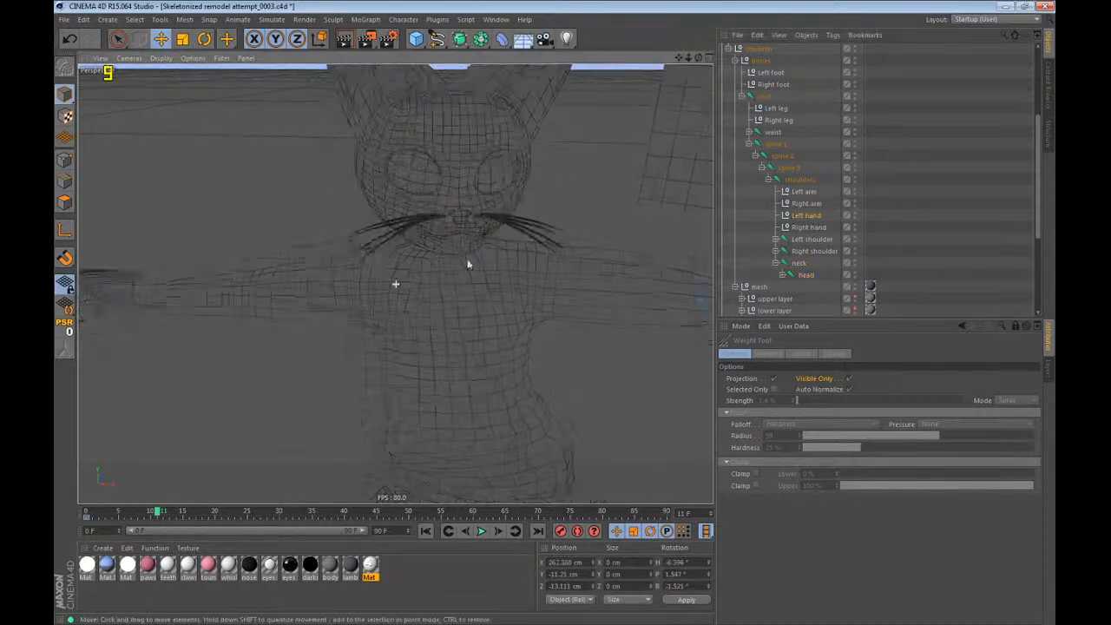
left_click_drag(468, 263, 325, 69, "alt")
key("e")
middle_click_drag(301, 196, 447, 214, "alt")
Move the Right hand controller in front of the body and rotate it to about H -121°, P 51°, B -64°.
left_click(823, 227)
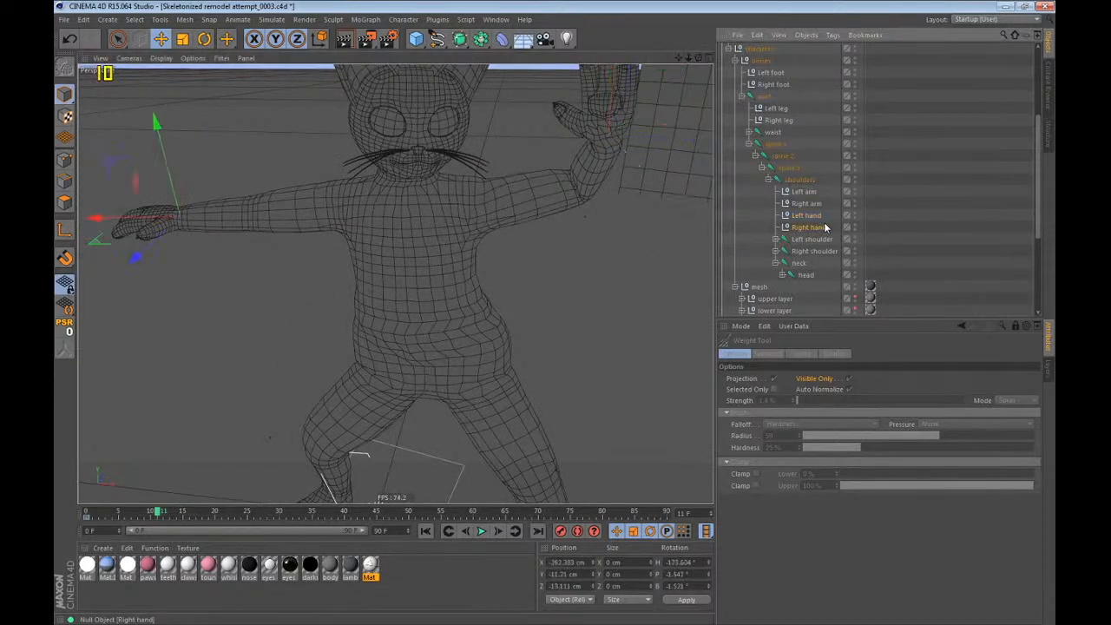
left_click_drag(339, 261, 387, 210, "alt")
left_click_drag(386, 210, 468, 224)
key("r")
left_click_drag(207, 254, 261, 204)
key("e")
left_click_drag(431, 223, 533, 237)
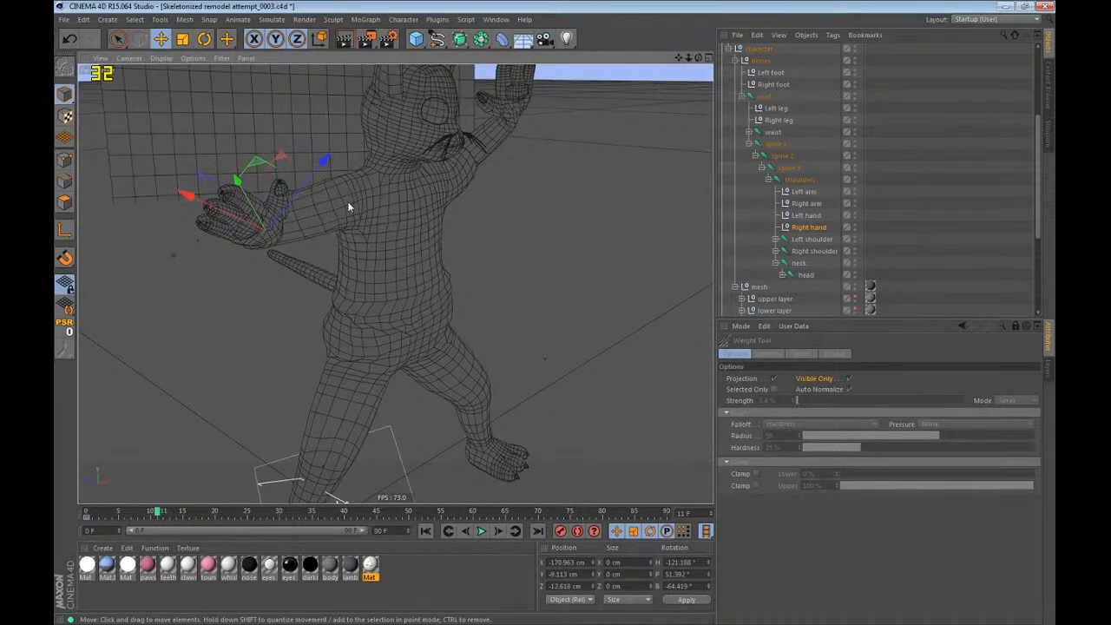
Rotate the Right shoulder and Left shoulder joints to test the shoulder deformation in the arm pose.
left_click_drag(348, 206, 436, 375, "alt")
left_click(825, 252)
key("r")
left_click_drag(379, 200, 223, 116, "alt")
left_click(807, 239)
left_click_drag(486, 217, 390, 266, "alt")
left_click_drag(500, 274, 462, 288)
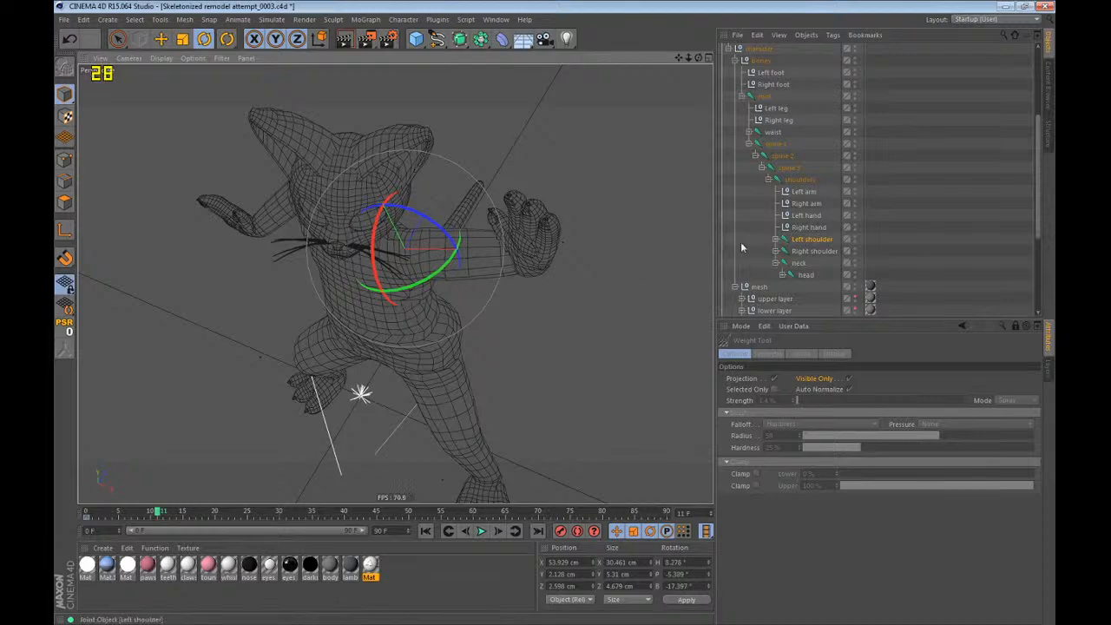
Select the neck and head joints together and display their combined weights on the body with the Weight Tool.
key("e")
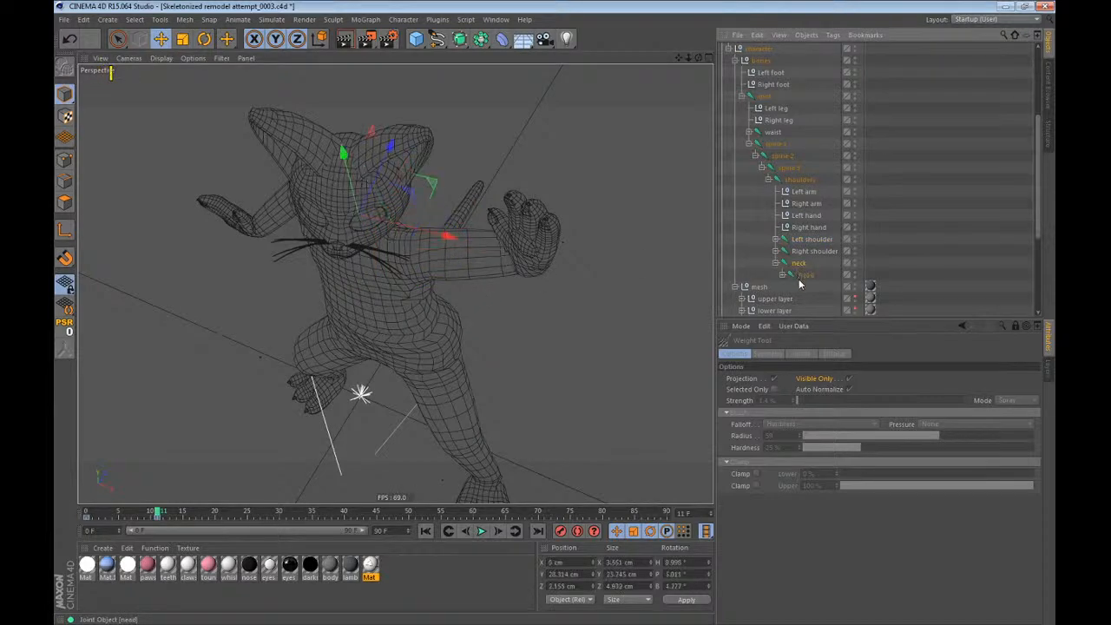
left_click(802, 276, "shift")
left_click_drag(391, 299, 565, 290, "alt")
scroll(417, 236, "down", 5)
left_click(403, 19)
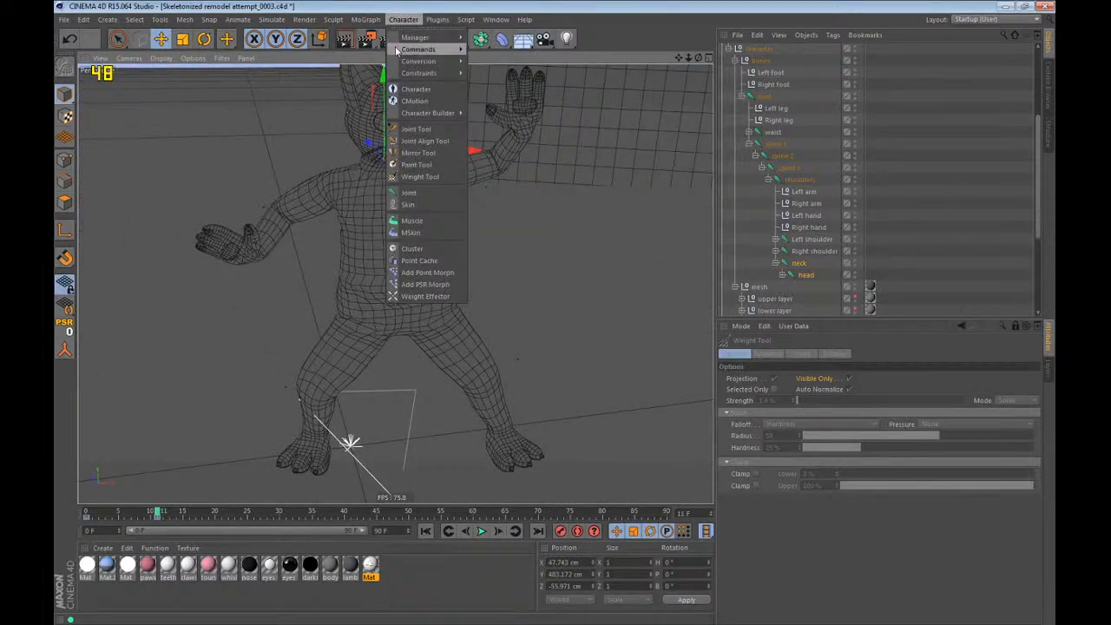
left_click(402, 177)
scroll(434, 299, "up", 5)
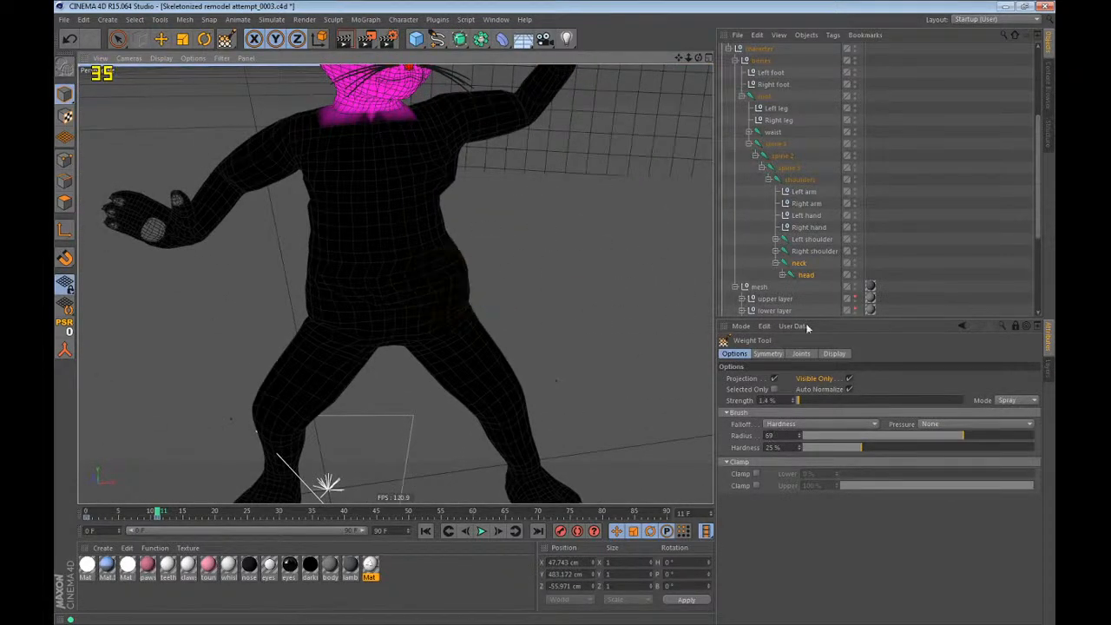
Return to frame 0 and inspect the waist joint's weights around the hips.
left_click(773, 132)
scroll(422, 307, "up", 3)
left_click_drag(387, 278, 360, 198, "alt")
key("shift+f")
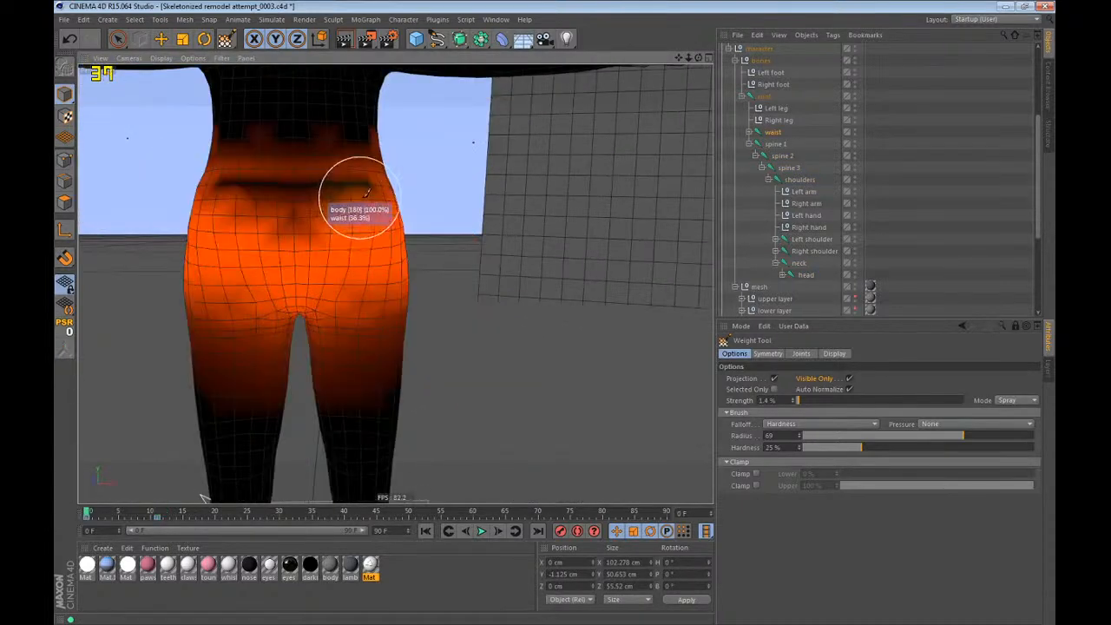
middle_click_drag(372, 227, 446, 311, "alt")
Turn off Visible Only for the Weight Tool with spine 1 selected, and enable joint display in the Right view.
left_click(758, 155)
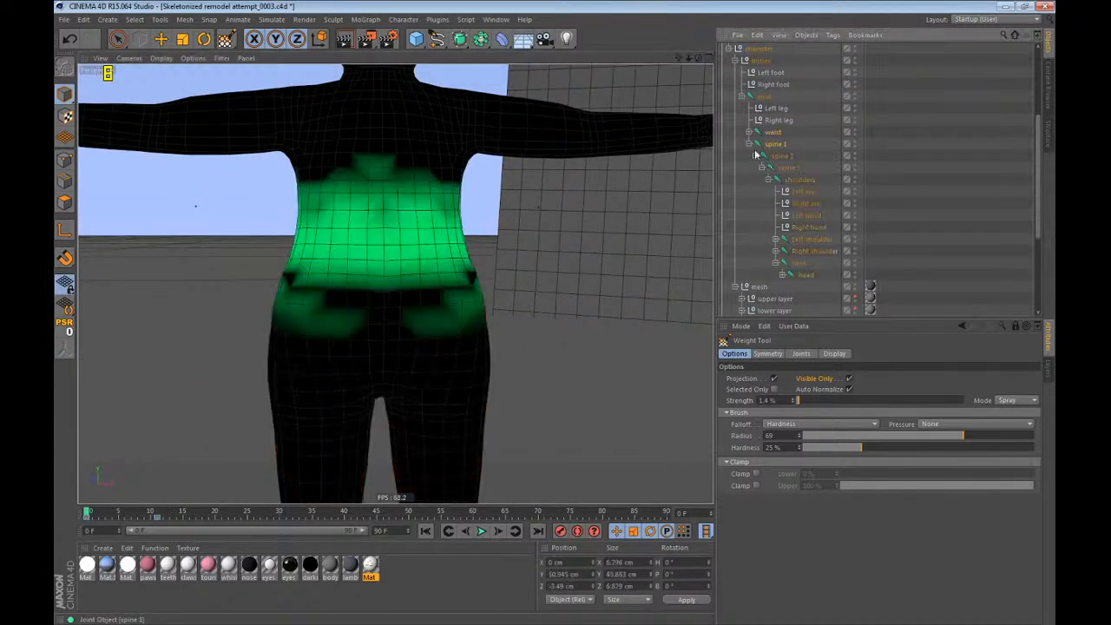
left_click(850, 379)
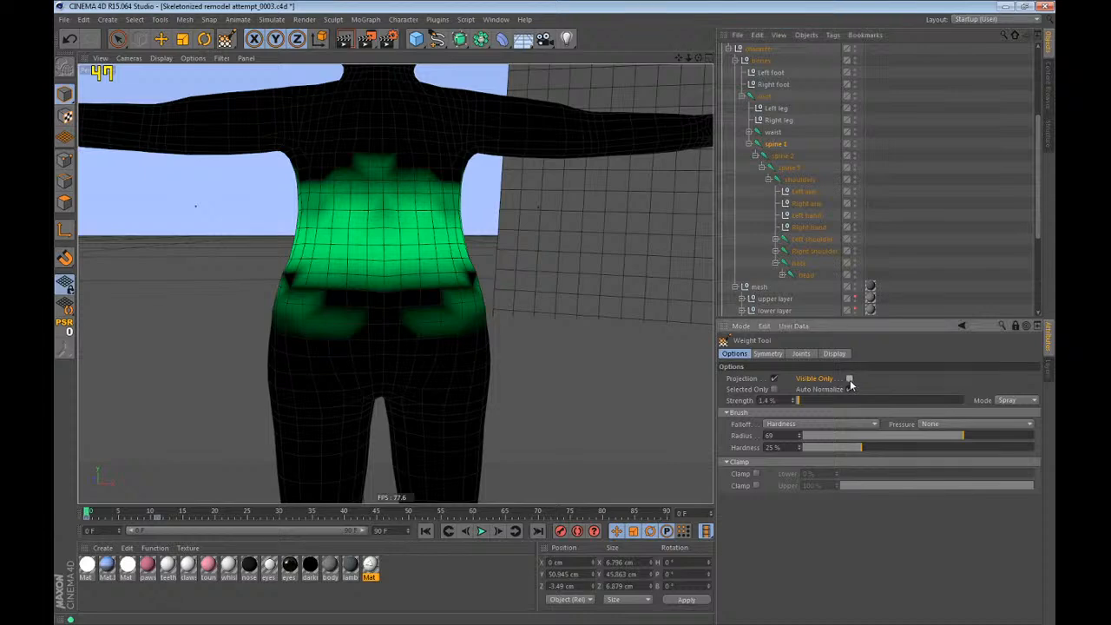
key("F3")
middle_click_drag(474, 214, 429, 92, "alt")
scroll(429, 92, "down", 5)
scroll(404, 206, "up", 2)
scroll(404, 203, "up", 2)
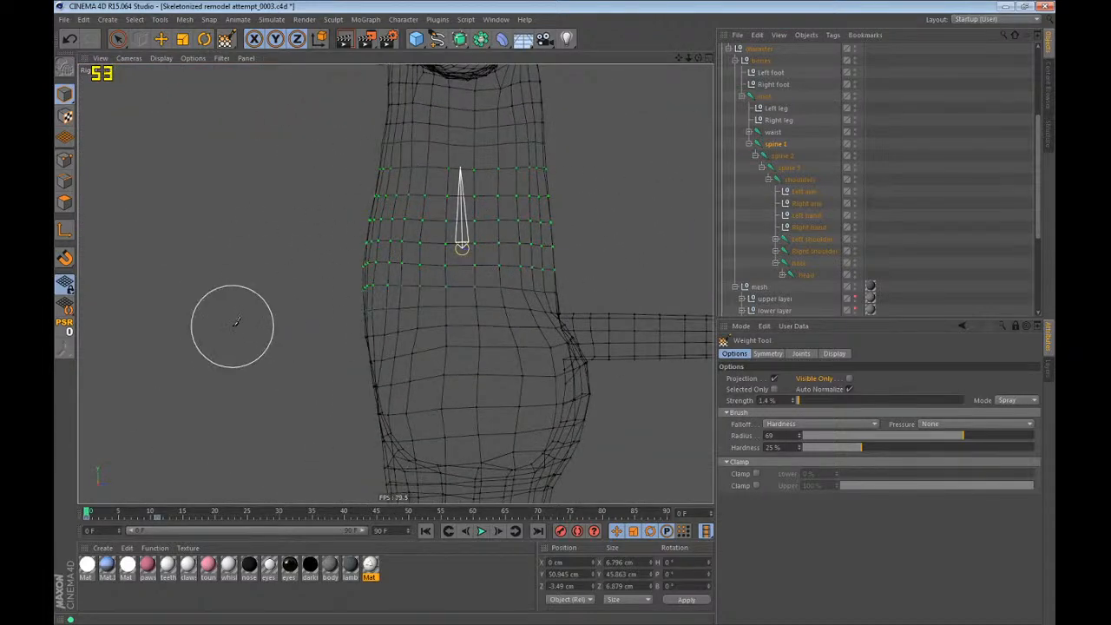
left_click(222, 59)
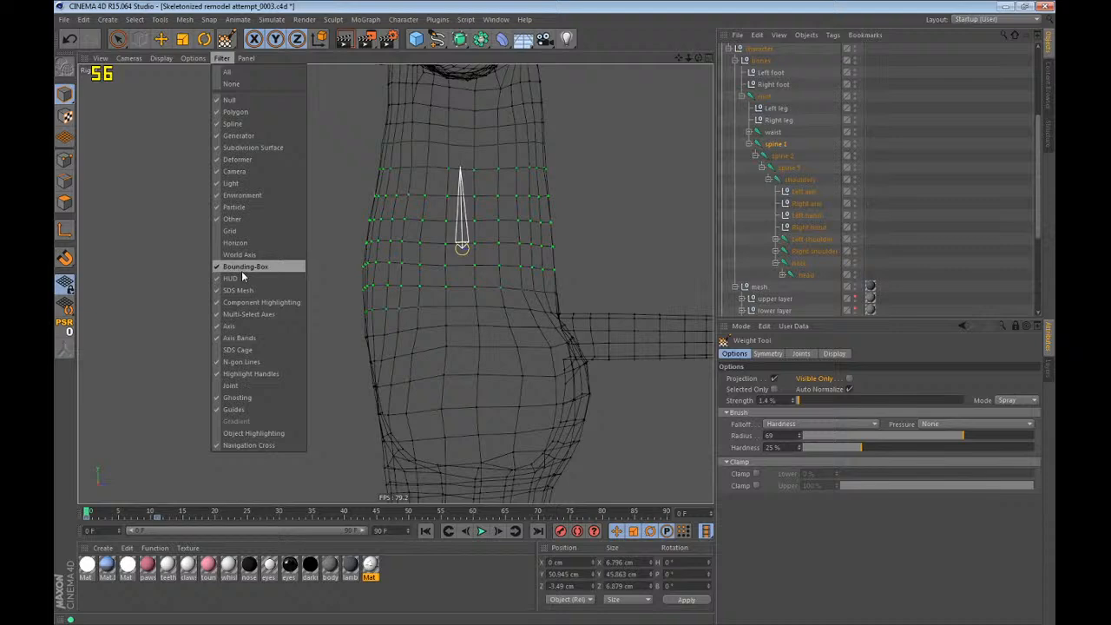
left_click(250, 385)
Select the waist joint and examine its weighted points in the Right view.
scroll(504, 214, "up", 2)
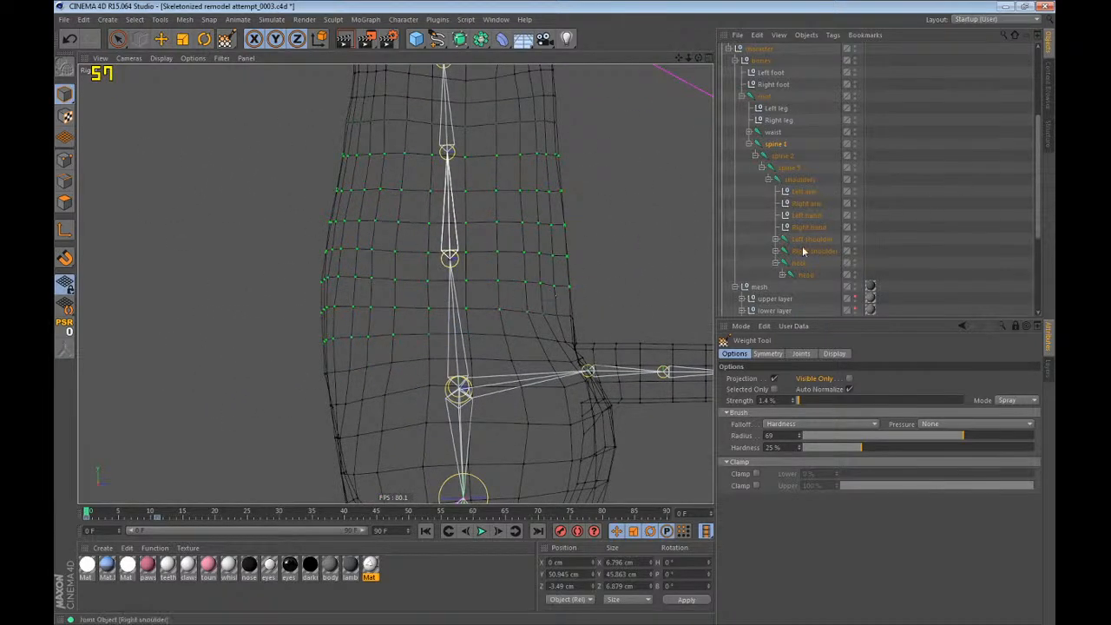
left_click(781, 134)
scroll(521, 330, "up", 2)
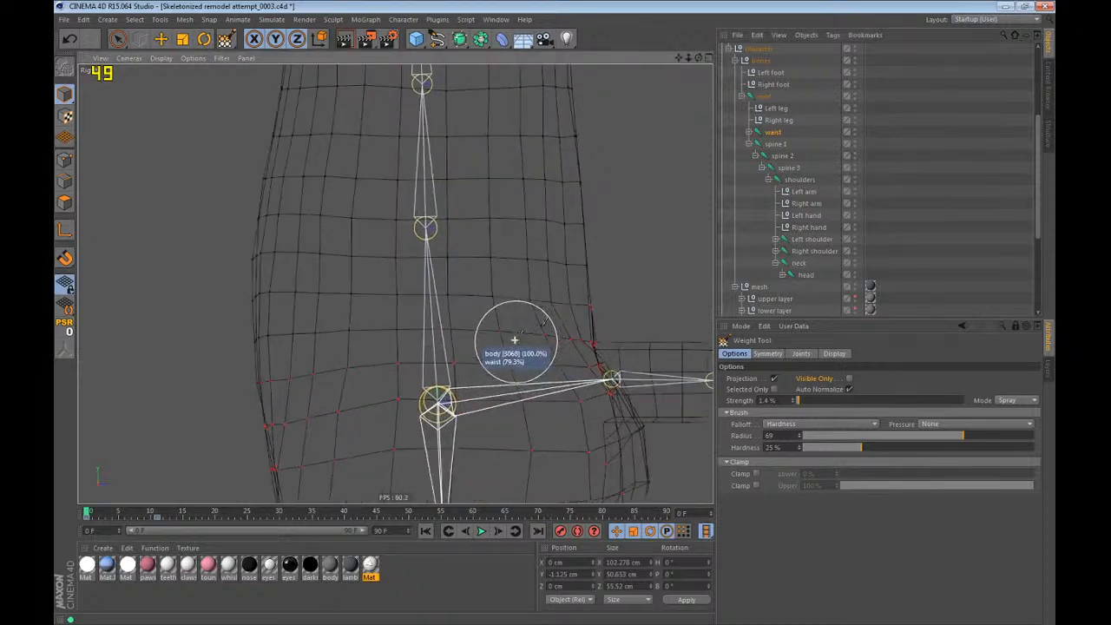
mouse_move(140, 361)
left_mouse_down()
mouse_move(510, 312)
mouse_move(138, 324)
mouse_move(501, 326)
mouse_move(118, 316)
left_mouse_up()
Test-rotate the waist joint in the Front view, undo the rotation, and return to the Weight Tool.
key("F4")
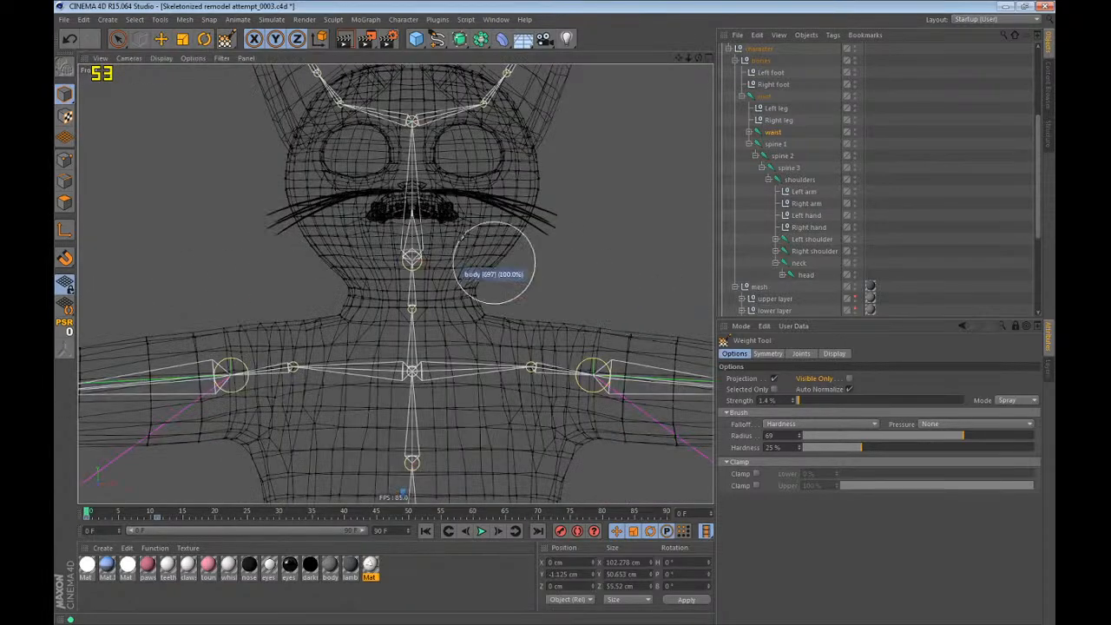
scroll(414, 174, "down", 5)
key("r")
left_click_drag(464, 317, 501, 275)
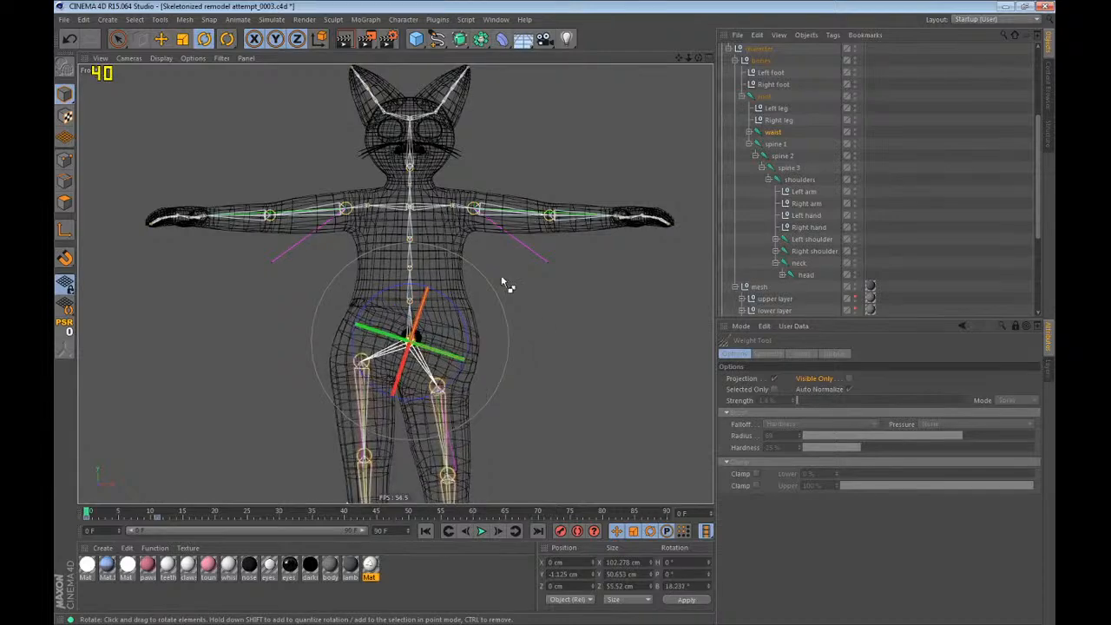
key("ctrl+z")
left_click_drag(229, 41, 262, 85)
Paint spine 1 weight across the lower belly and upper hips to even out the patchy area, using 1.4% strength.
scroll(453, 335, "up", 3)
scroll(453, 336, "up", 3)
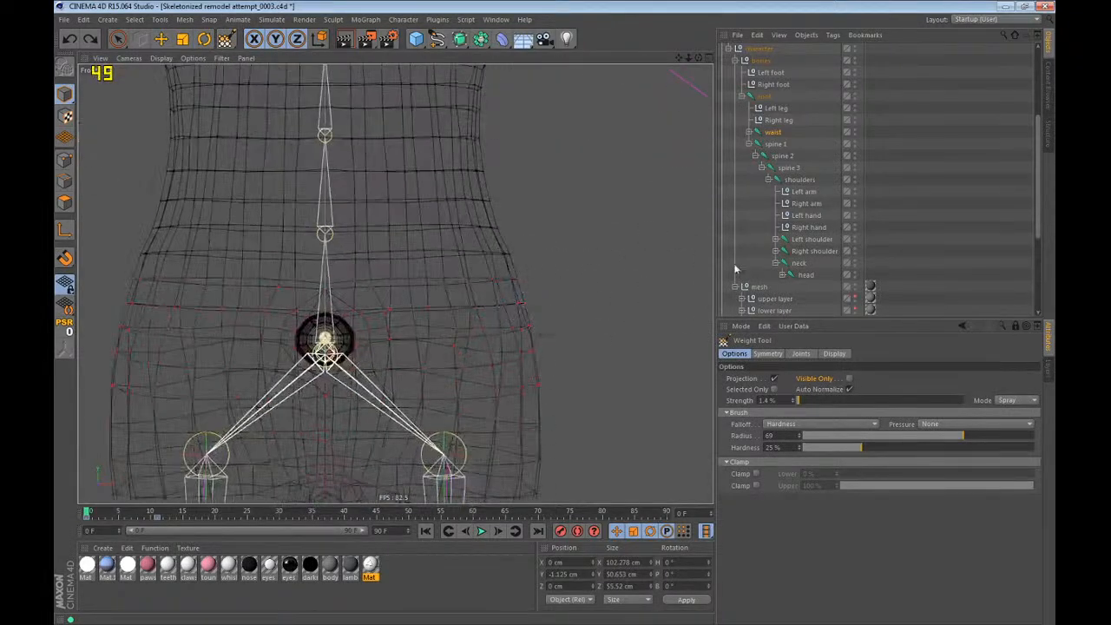
left_click(773, 144)
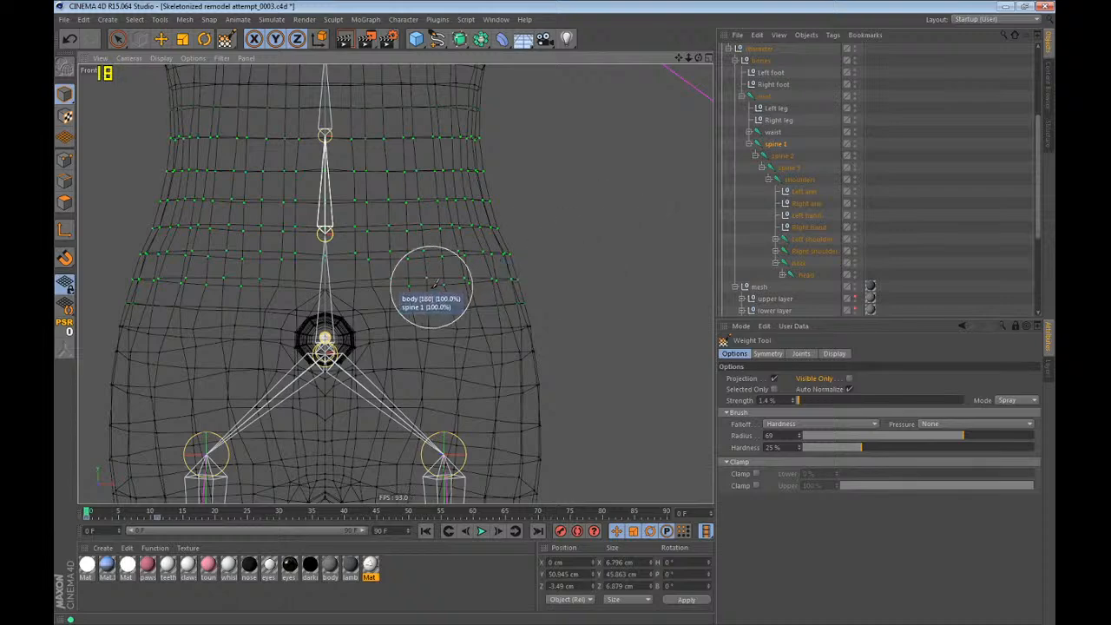
middle_click_drag(431, 287, 454, 288, "alt")
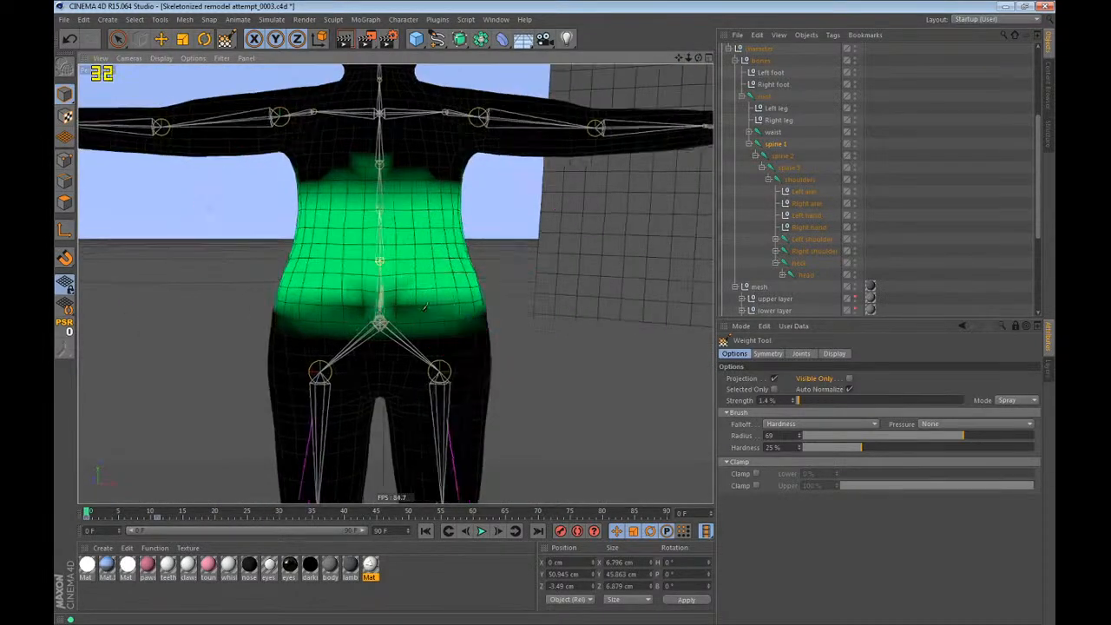
left_click_drag(425, 306, 469, 299, "alt")
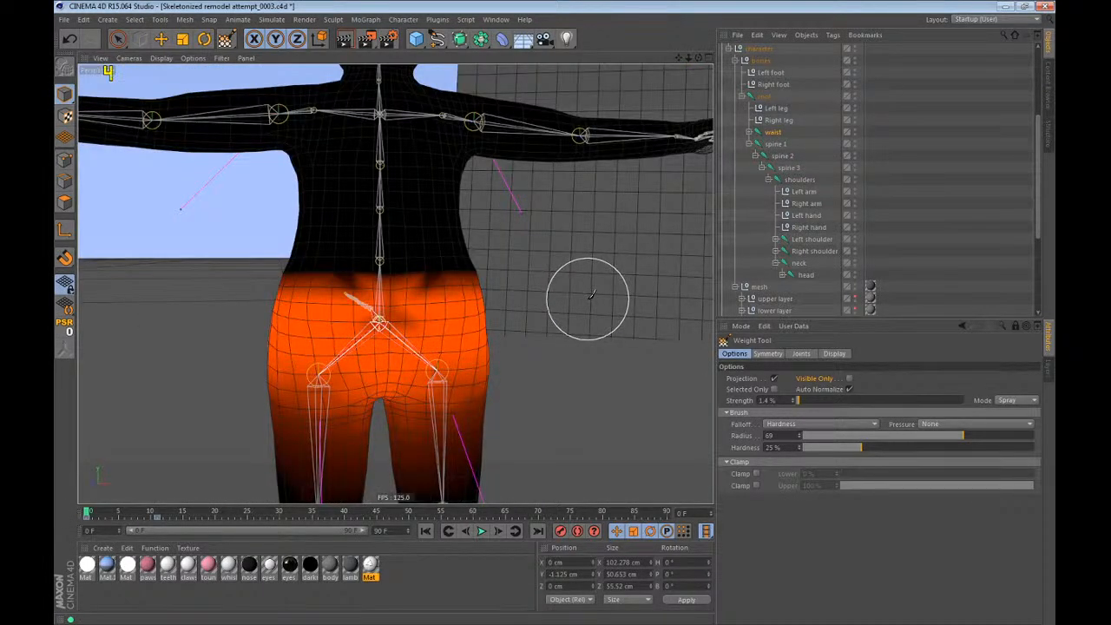
Inspect the waist joint's weights on the hips, thighs and tail base from several angles.
left_click_drag(591, 296, 567, 313, "alt")
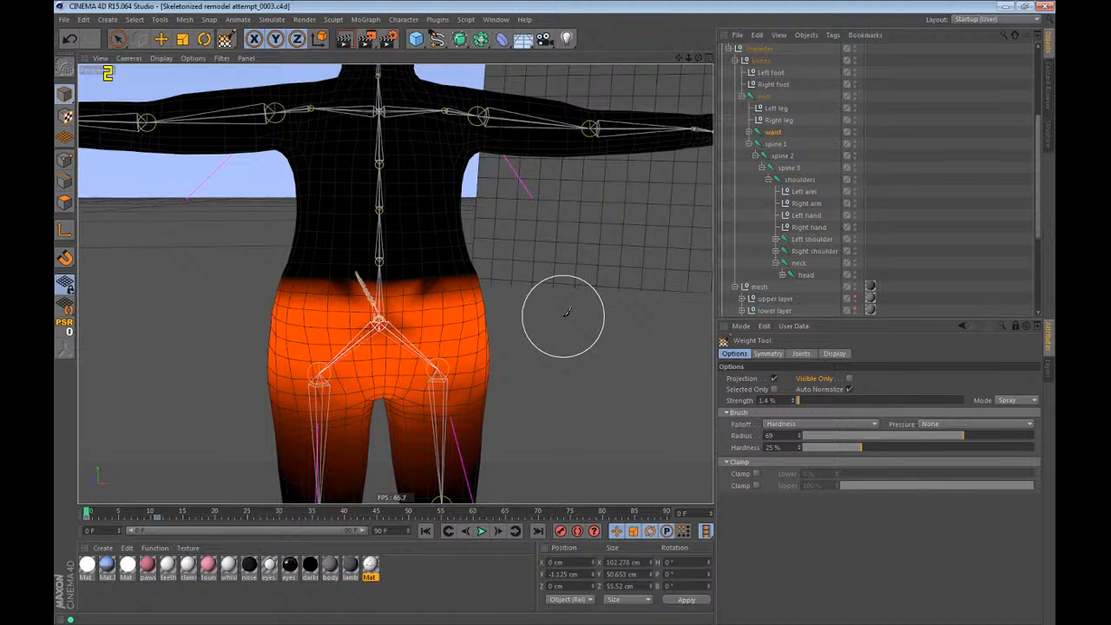
scroll(362, 179, "down", 4)
scroll(359, 317, "up", 4)
left_click_drag(359, 318, 615, 214, "alt")
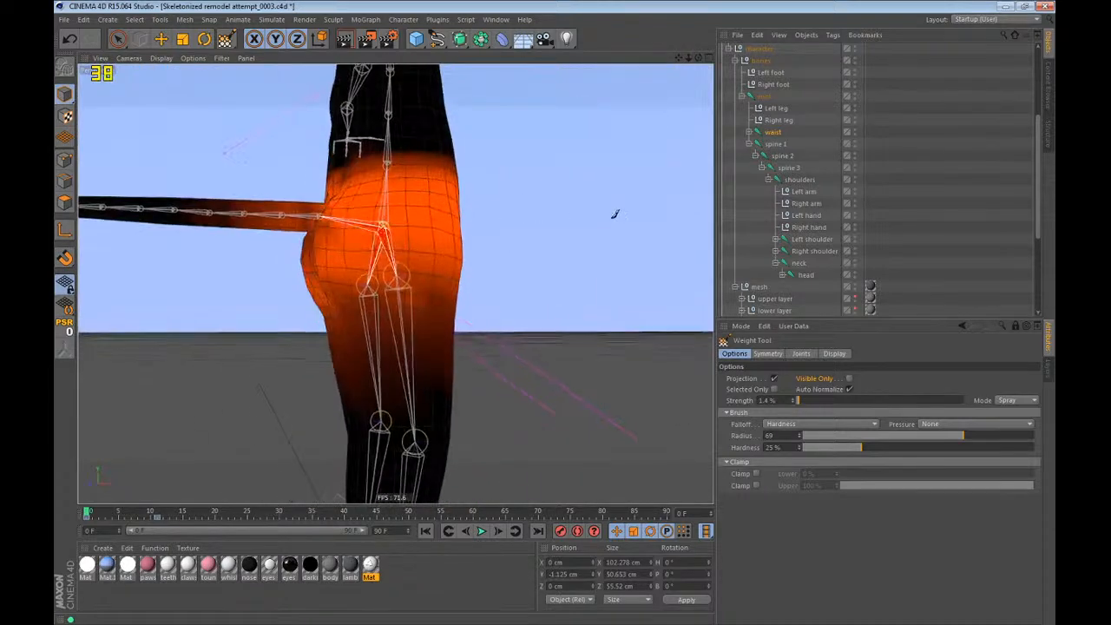
mouse_move(422, 347)
left_mouse_down("alt")
mouse_move(508, 330)
mouse_move(496, 368)
mouse_move(821, 381)
left_mouse_up("alt")
Test the hip deformation by transforming the waist joint in the Perspective view, and undo each change.
key("r")
key("e")
key("ctrl+z")
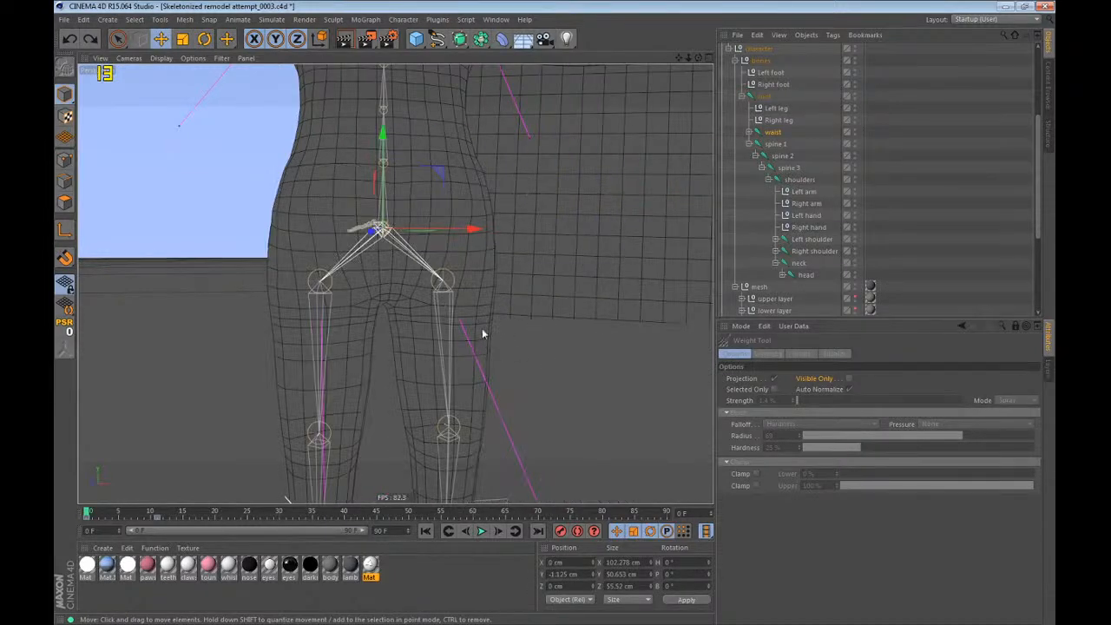
key("r")
mouse_move(482, 330)
left_mouse_down()
mouse_move(486, 345)
mouse_move(495, 340)
left_mouse_up()
key("ctrl+z")
Test-move the Left foot controller and undo the move.
key("e")
left_click(778, 75)
left_click_drag(673, 282, 884, 35)
key("ctrl+z")
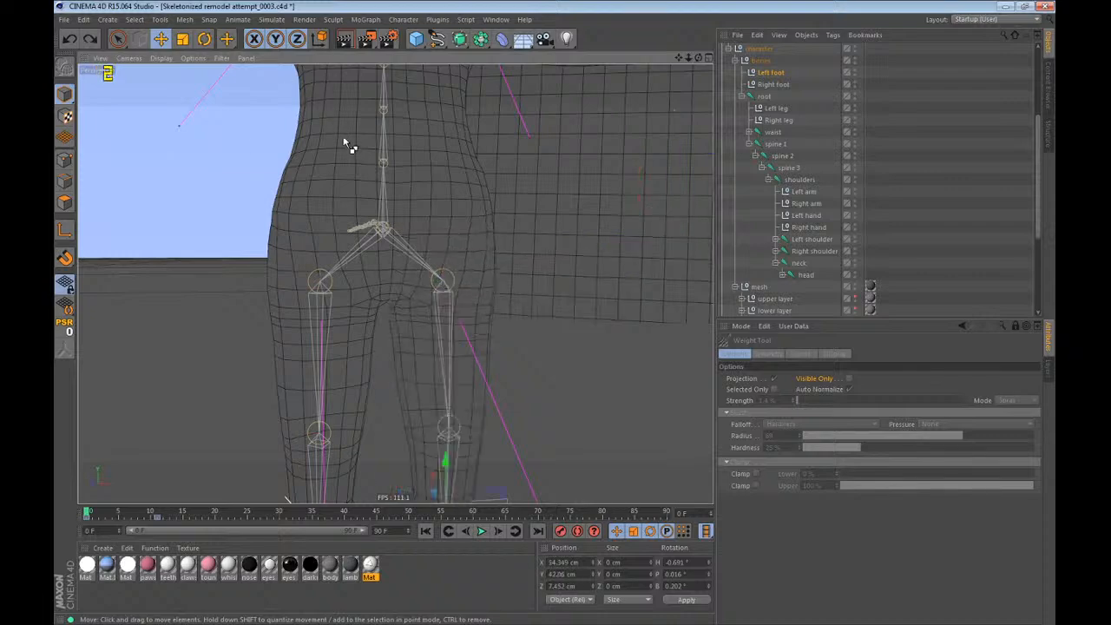
Raise and bend the left leg with the Left foot and Left leg controllers, examine the hip deformation, and undo the pose.
left_click_drag(350, 144, 539, 9)
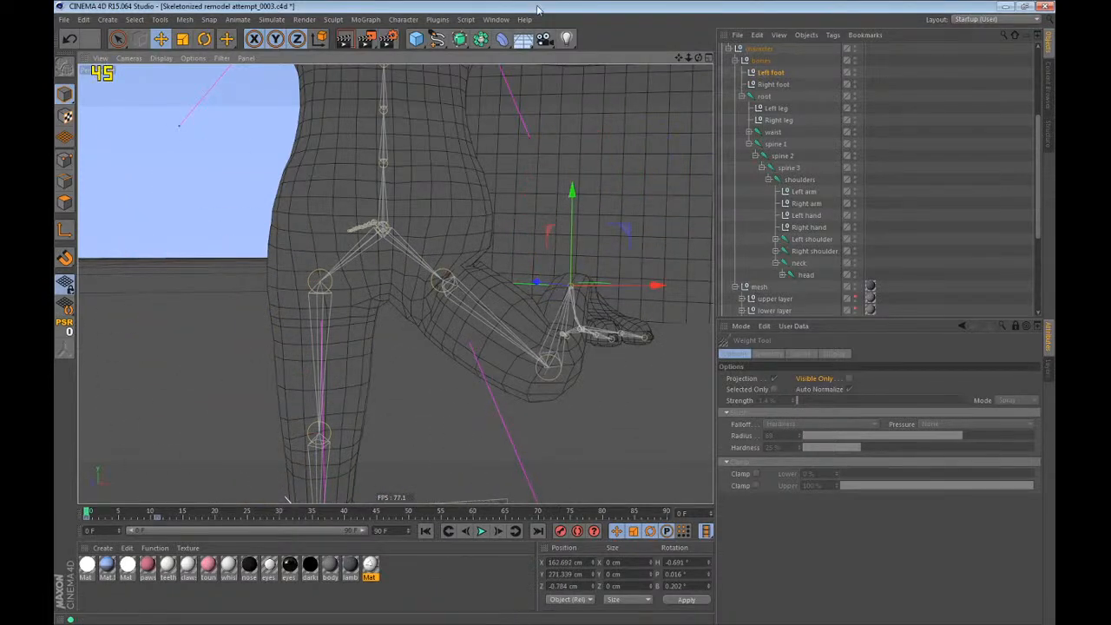
left_click(771, 109)
left_click_drag(533, 417, 552, 369)
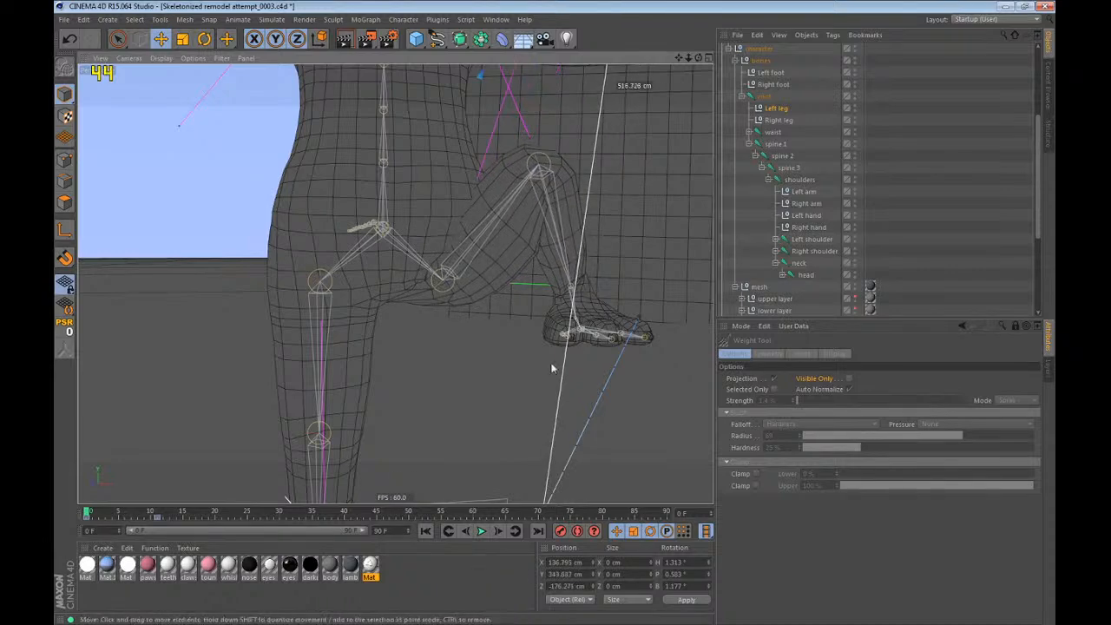
left_click(769, 73)
left_click_drag(647, 139, 521, 274, "alt")
left_click_drag(521, 274, 358, 290)
left_click_drag(358, 290, 575, 283, "alt")
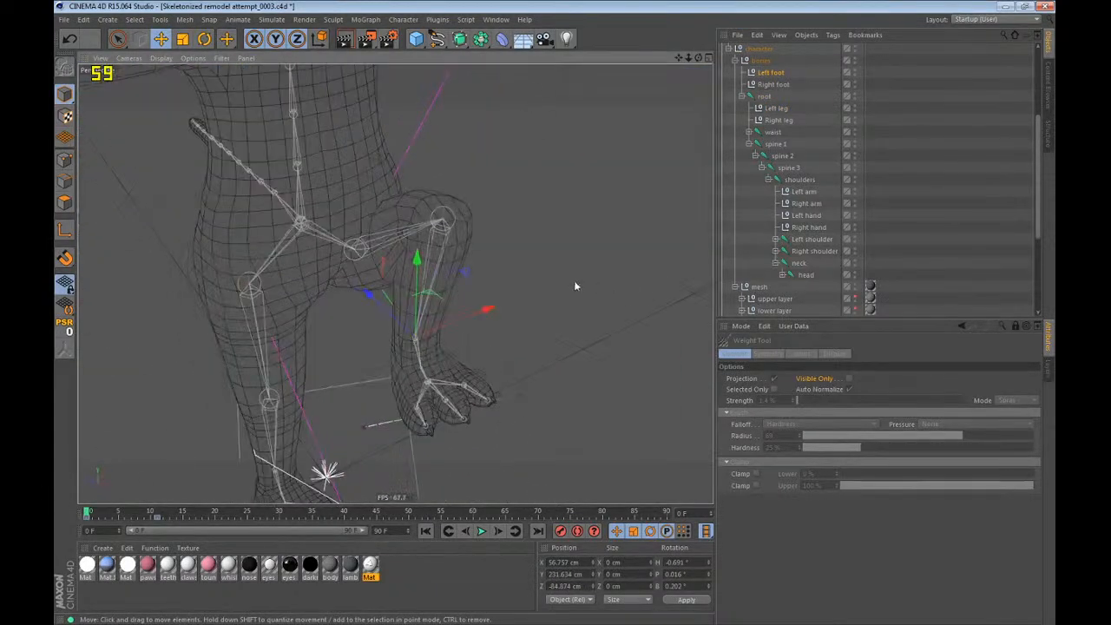
key("ctrl+z")
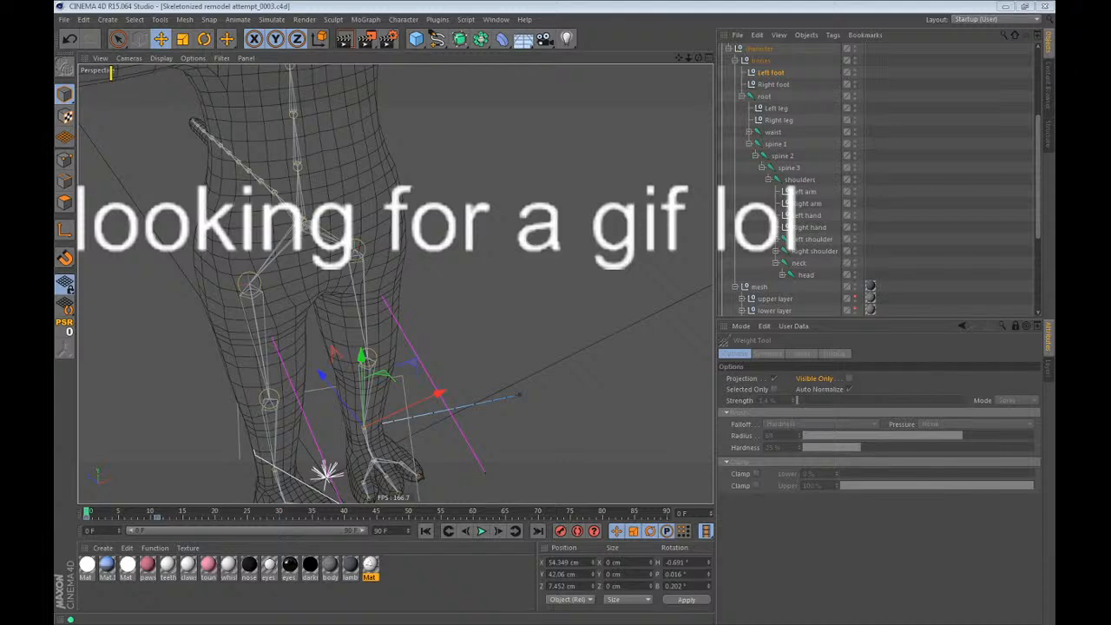
Preview the two clips in the media player, enlarge the dog clip, and close both player windows.
left_click(226, 257)
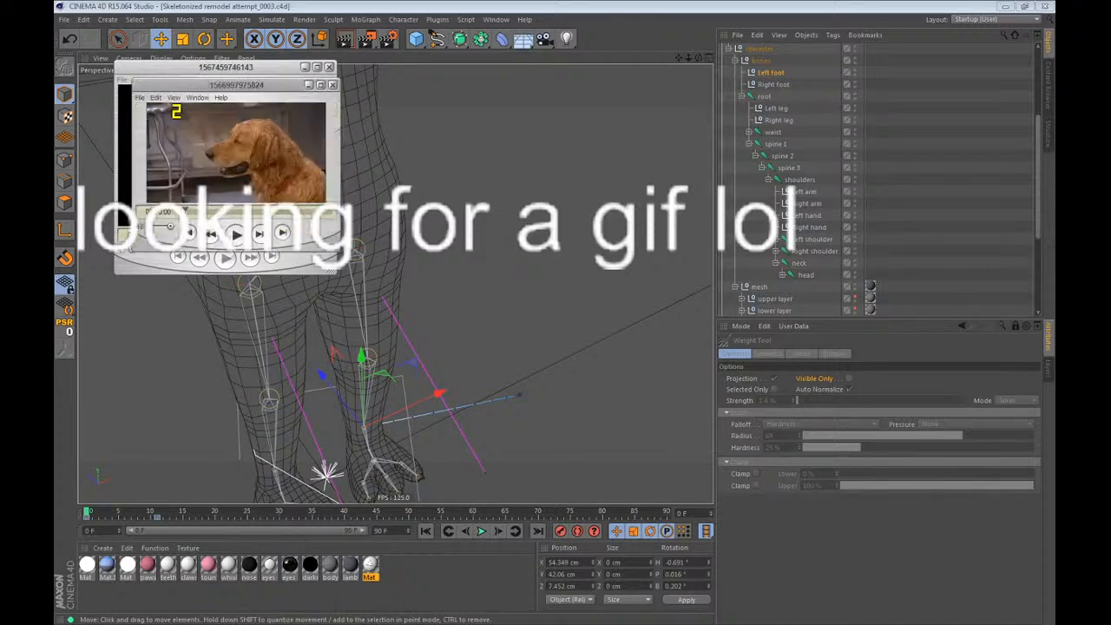
left_click_drag(271, 86, 487, 76)
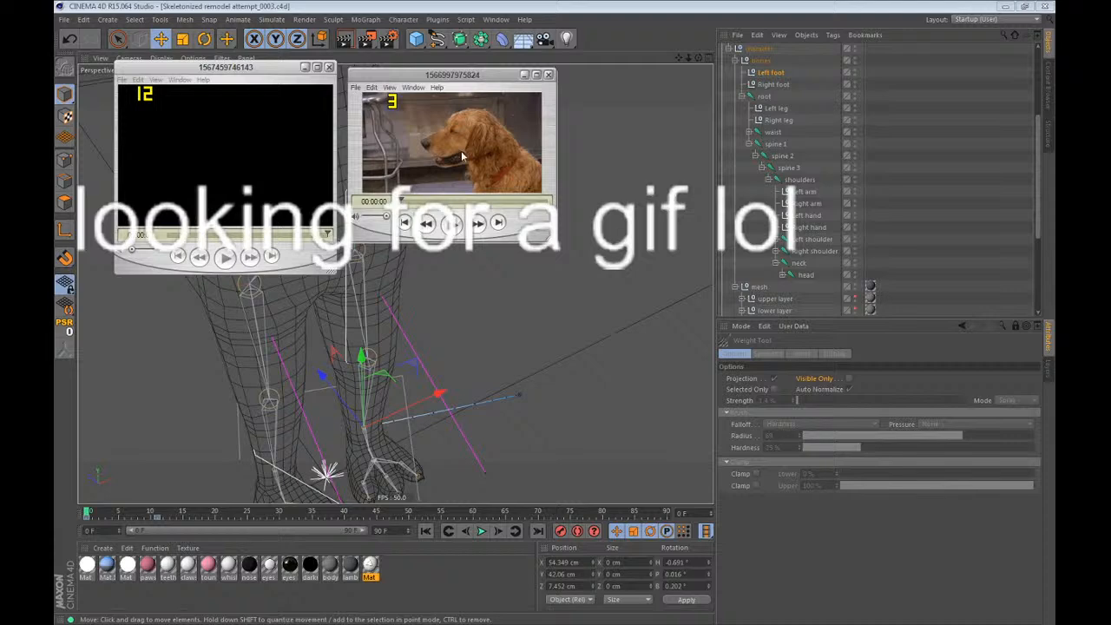
left_click(222, 255)
left_click(329, 69)
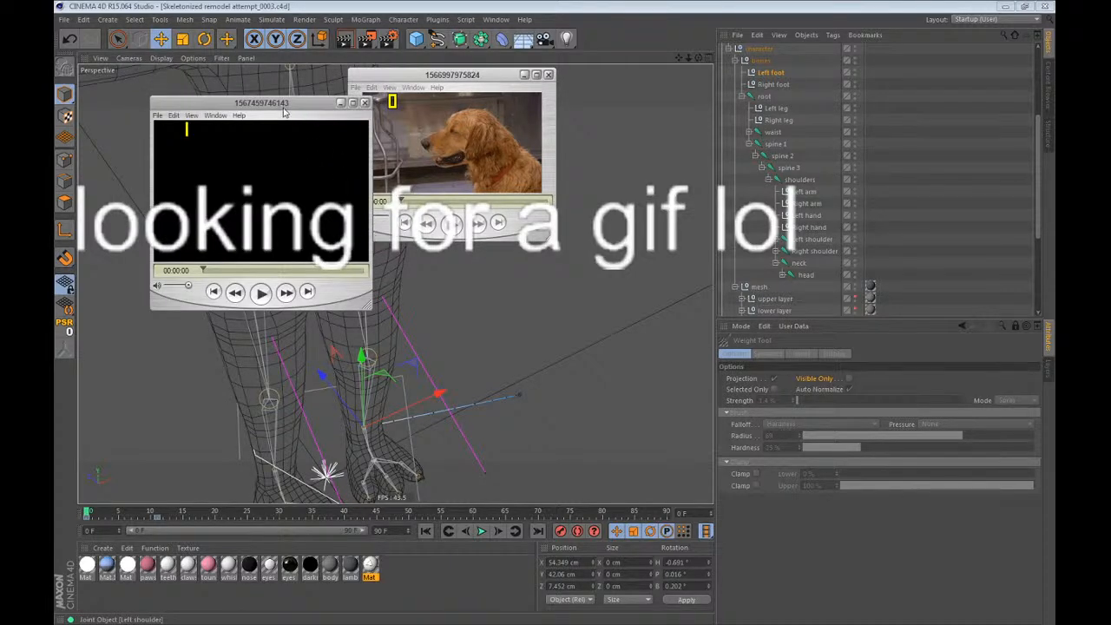
left_click_drag(281, 103, 300, 98)
left_click(383, 95)
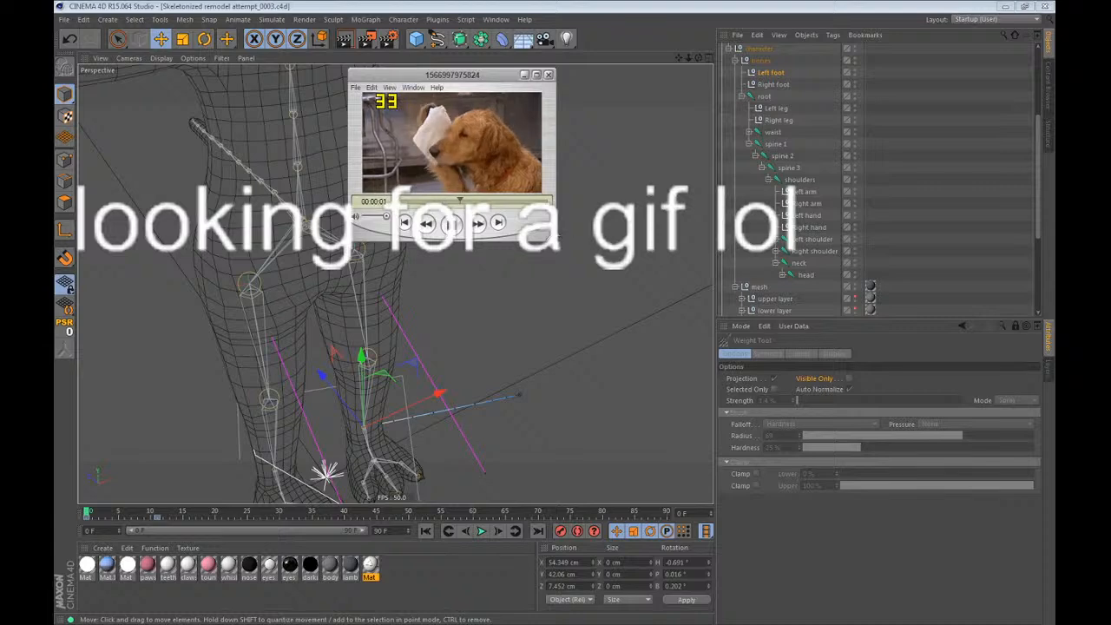
left_click_drag(551, 236, 997, 475)
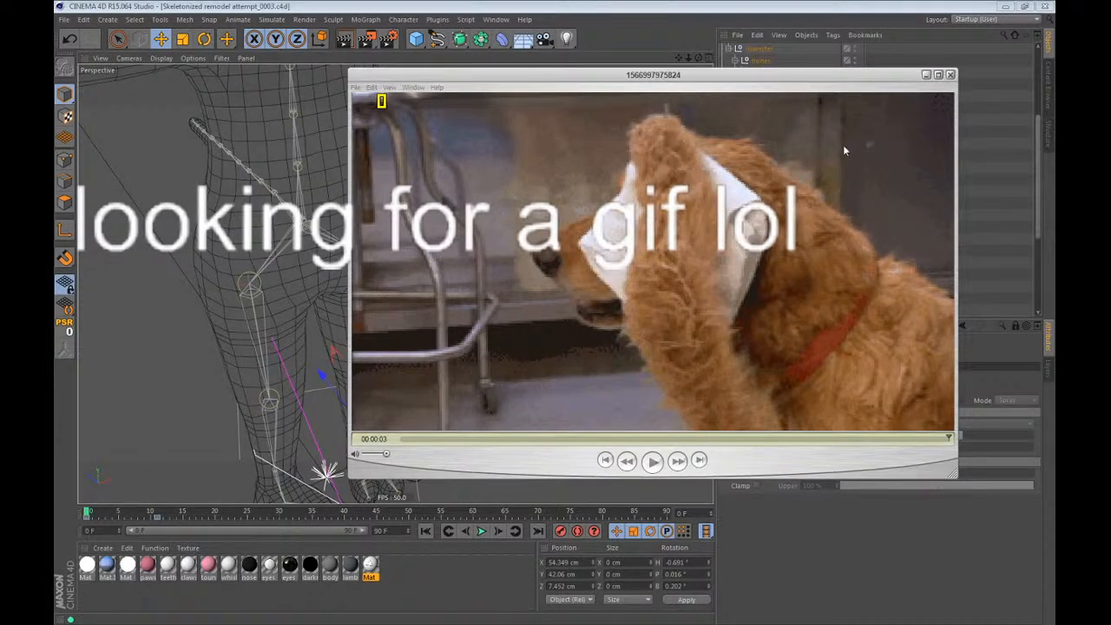
left_click(950, 75)
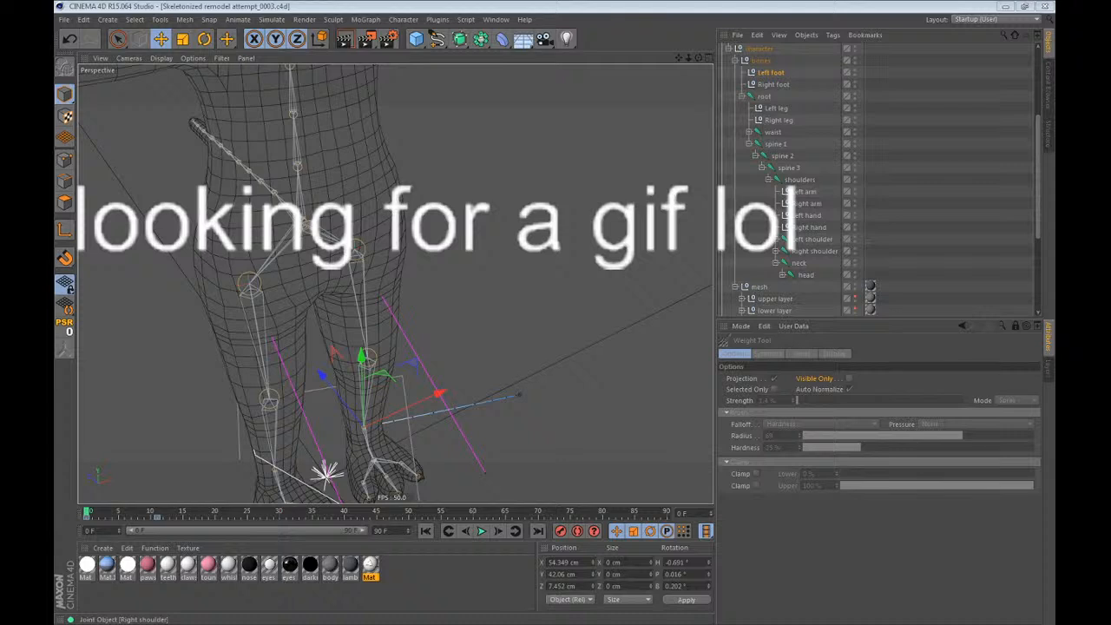
Select the root joint and display its weights with the Weight Tool at frame 0.
left_click(888, 80)
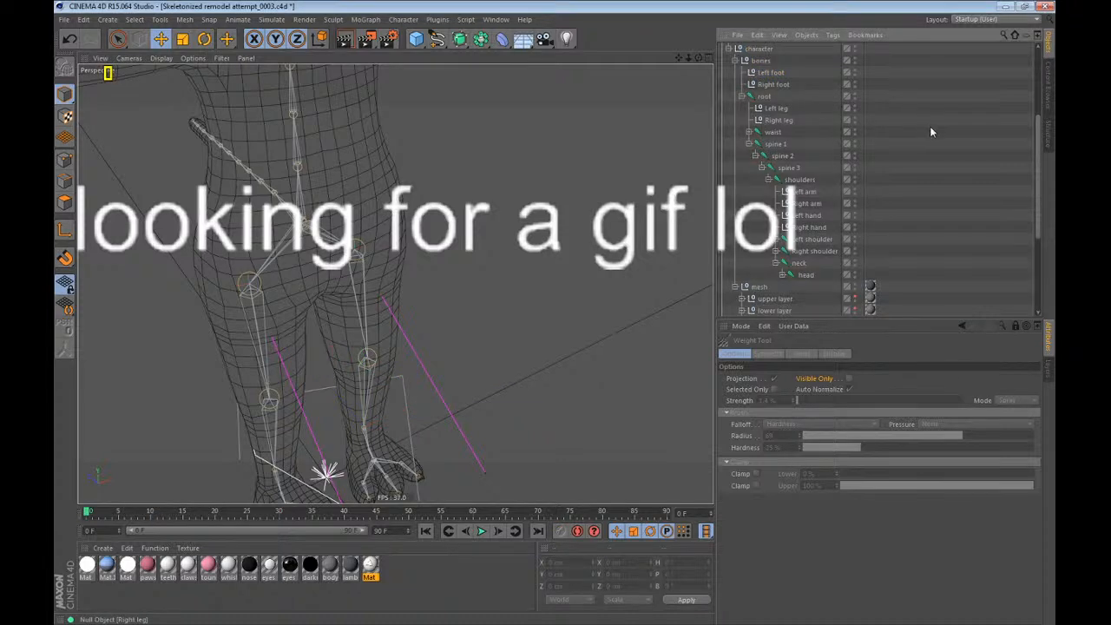
left_click(700, 5)
left_click(764, 96)
right_click_drag(587, 198, 458, 412, "alt")
key("ctrl+g")
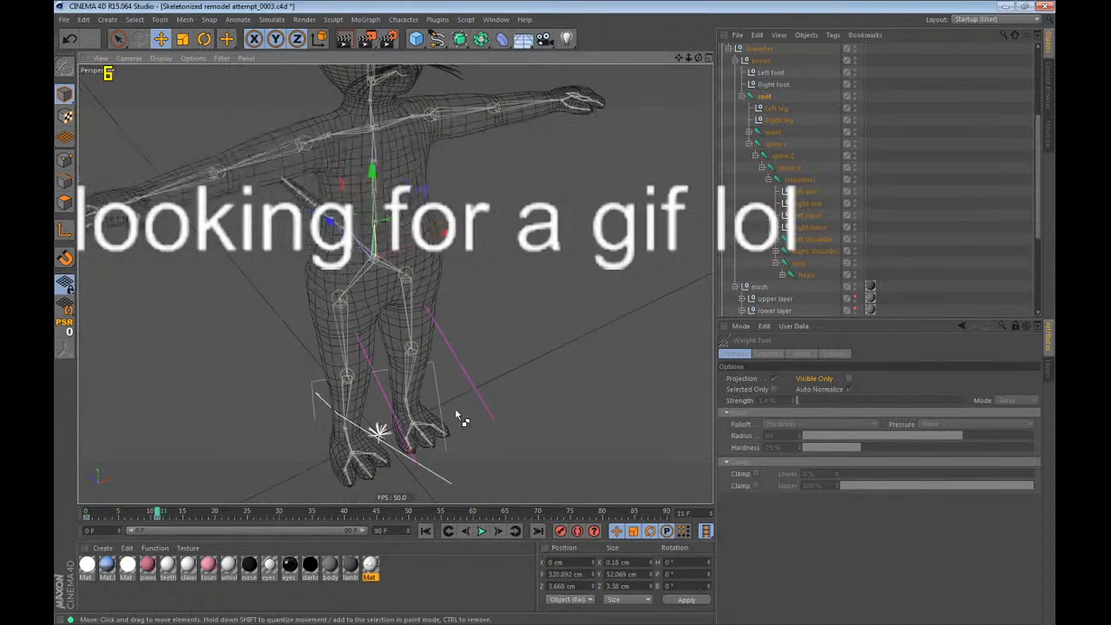
left_click_drag(525, 341, 407, 235, "alt")
key("shift+f")
left_click(404, 19)
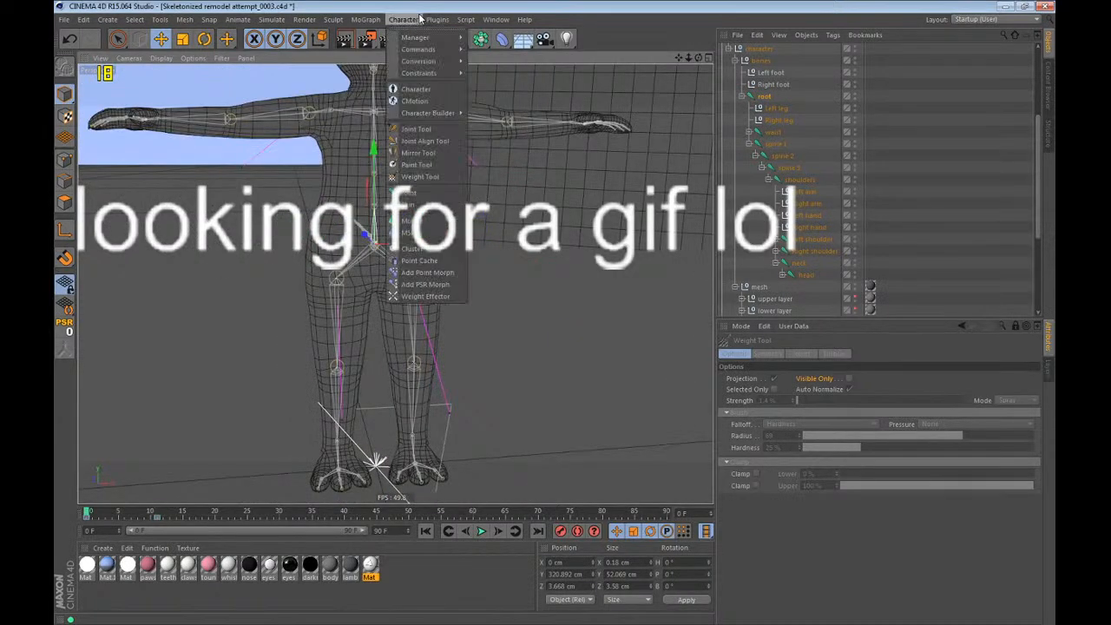
left_click(413, 178)
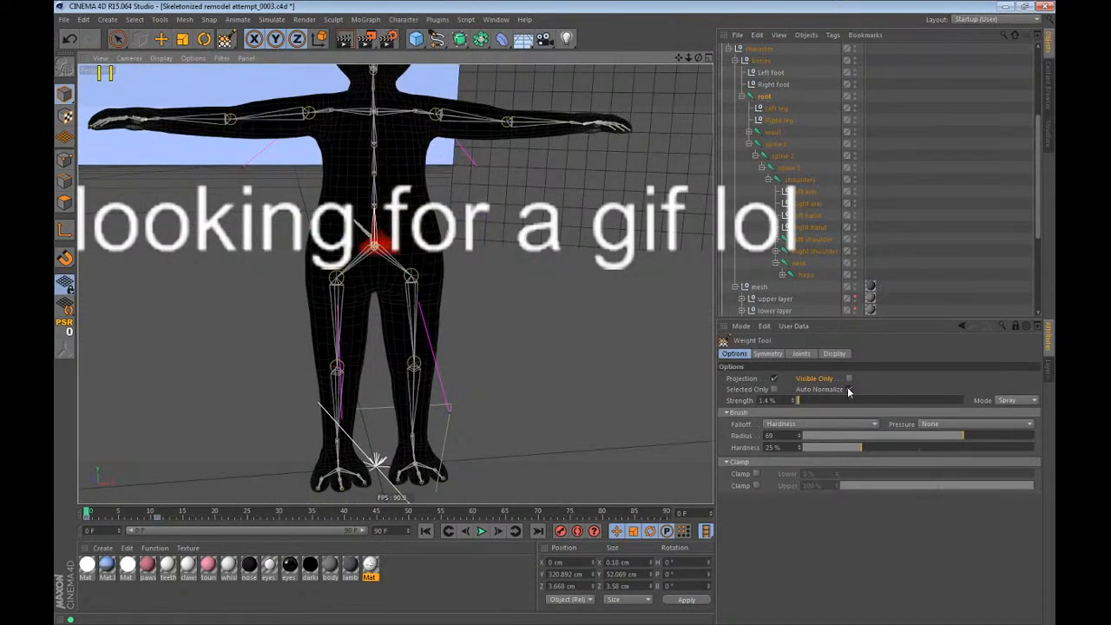
scroll(805, 184, "up", 3)
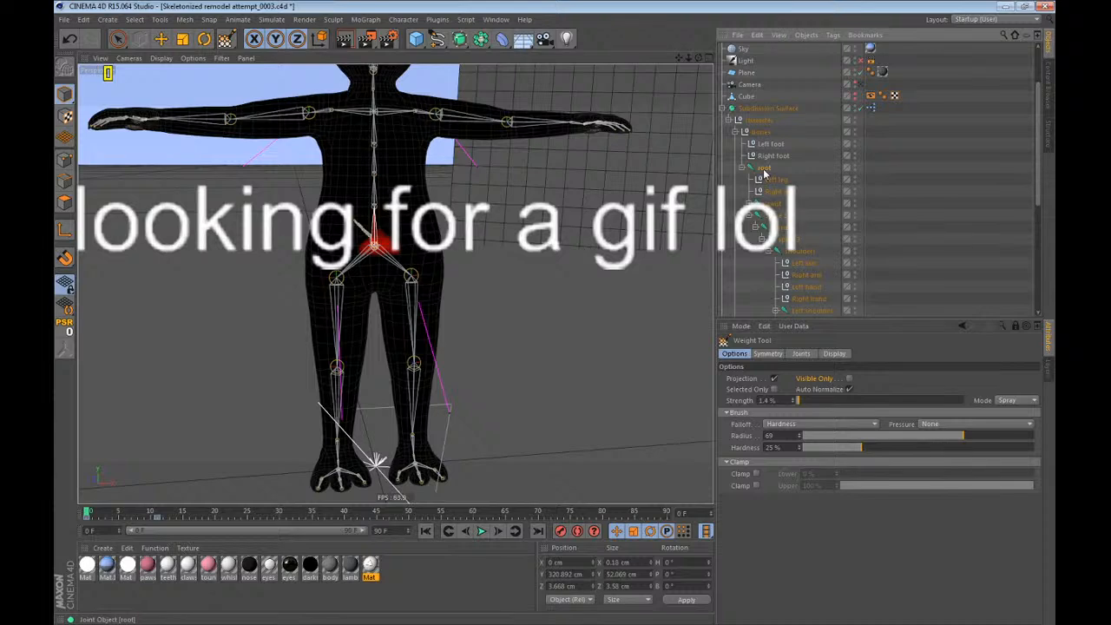
Display and compare the body weights of the waist, spine 1, spine 2 and spine 3 joints.
left_click(773, 204)
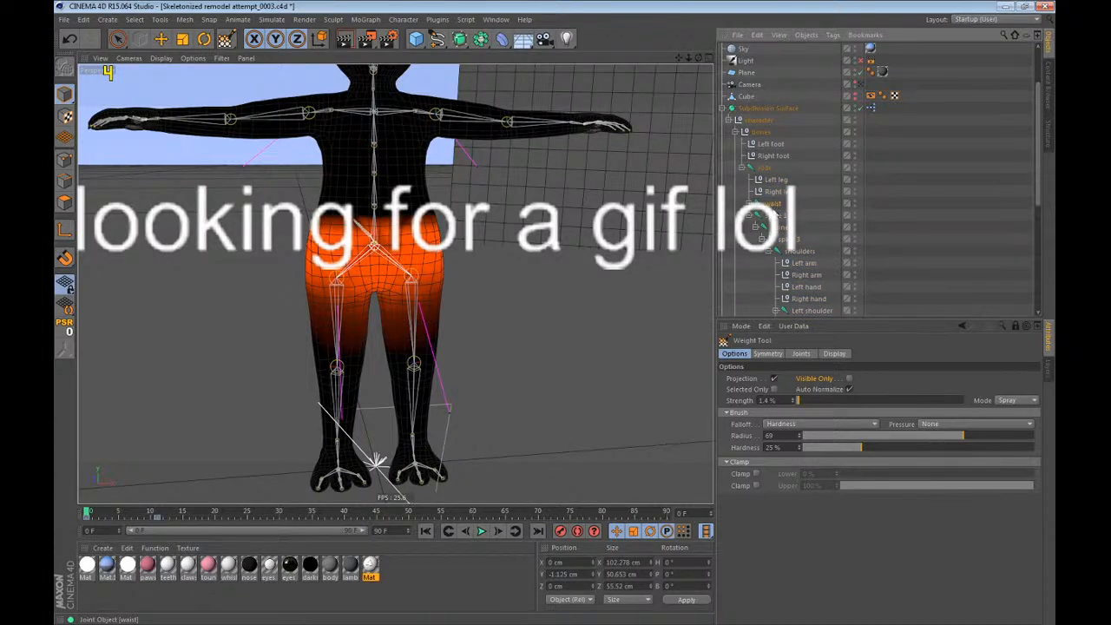
left_click(775, 217)
left_click(779, 237)
left_click(781, 230)
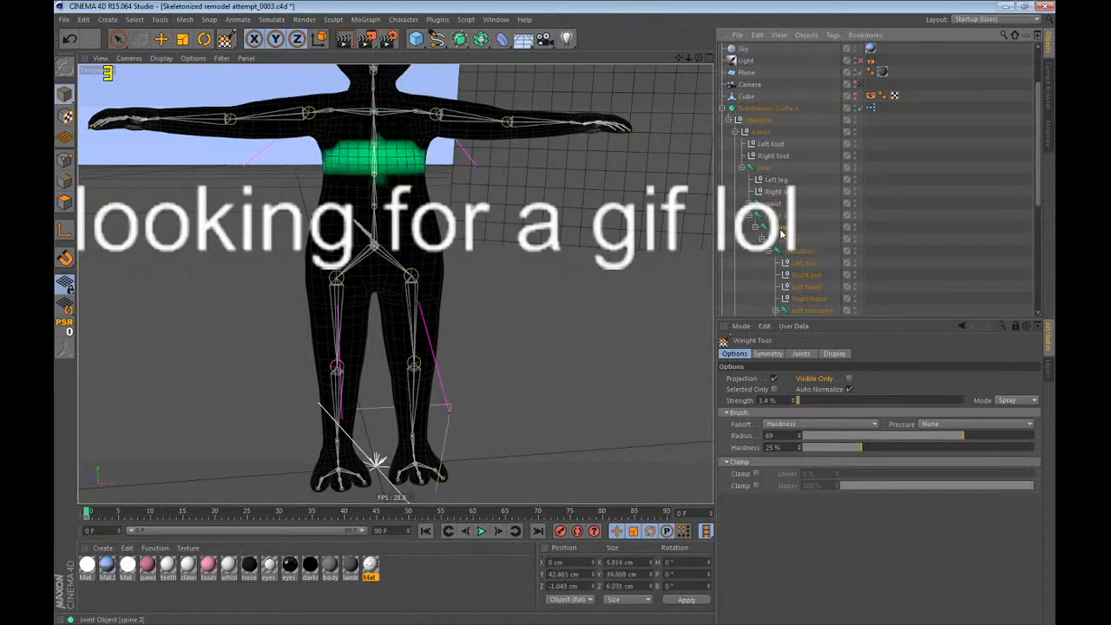
left_click(775, 205)
left_click(779, 216)
left_click(781, 228)
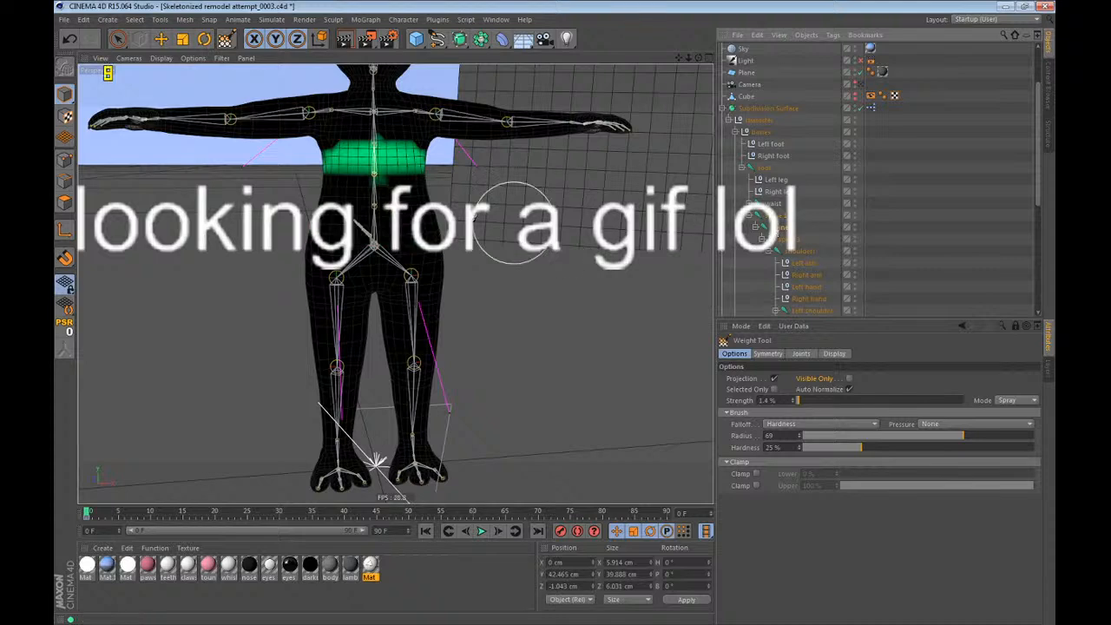
Extend the spine 2 weights onto the mesh row just below the joint, working in the side view.
key("F3")
scroll(454, 250, "down", 2)
middle_click_drag(378, 140, 400, 212, "alt")
scroll(400, 212, "up", 2)
key("F4")
key("F3")
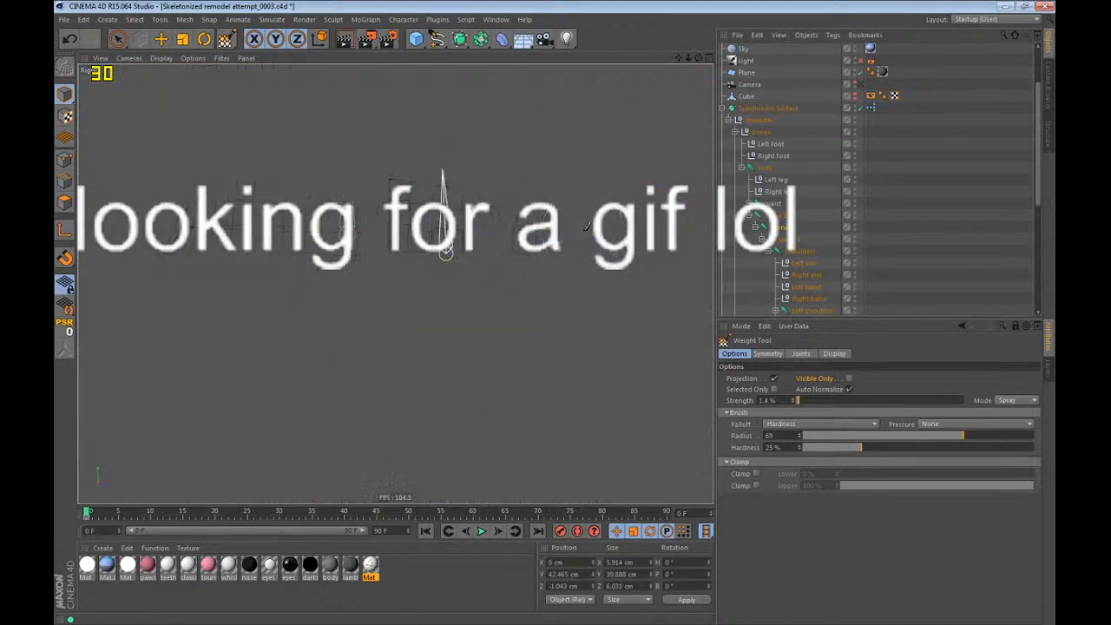
key("F1")
key("F4")
key("F3")
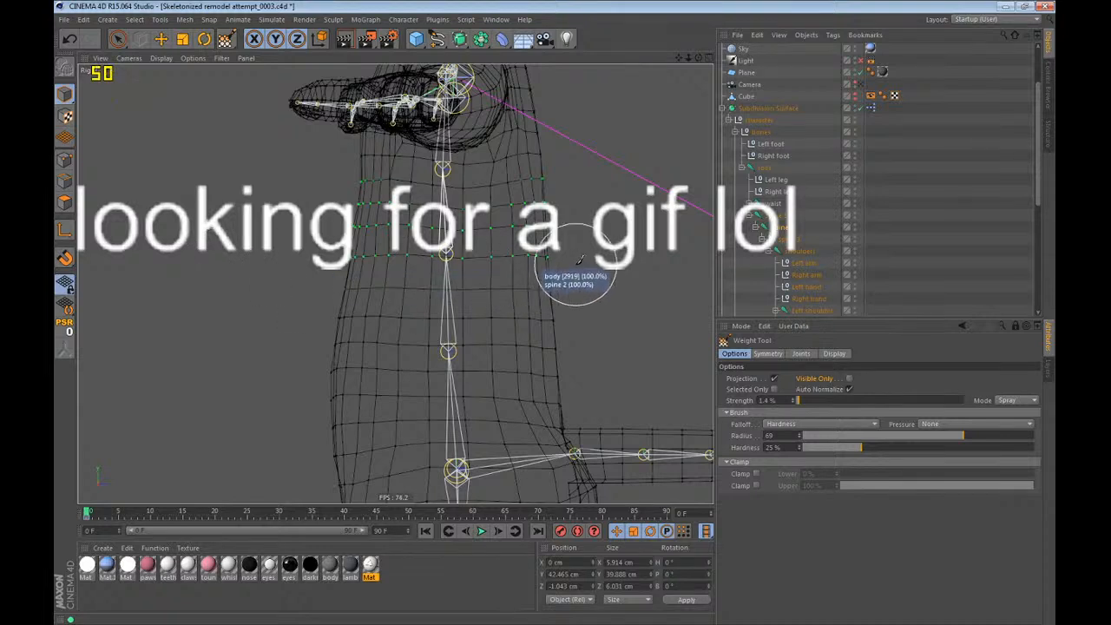
middle_click_drag(526, 243, 519, 300, "alt")
right_click_drag(519, 300, 558, 301, "alt")
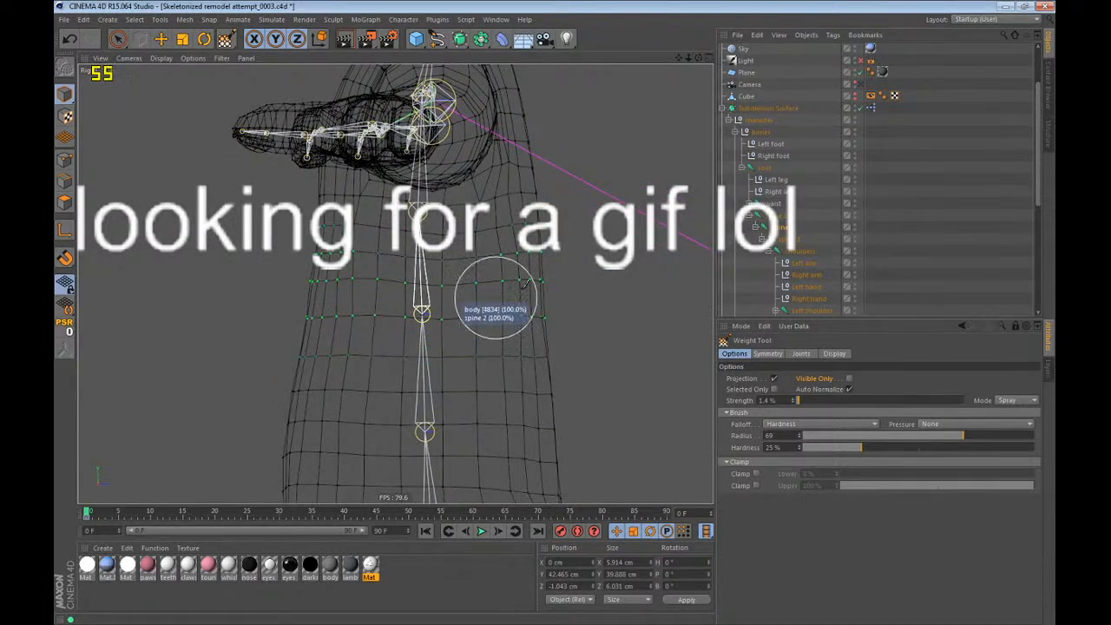
Touch up the spine 1 and spine 2 weights where the two joints meet on the torso in the side view.
left_click(781, 216)
mouse_move(599, 333)
left_mouse_down()
mouse_move(235, 377)
mouse_move(650, 340)
left_mouse_up()
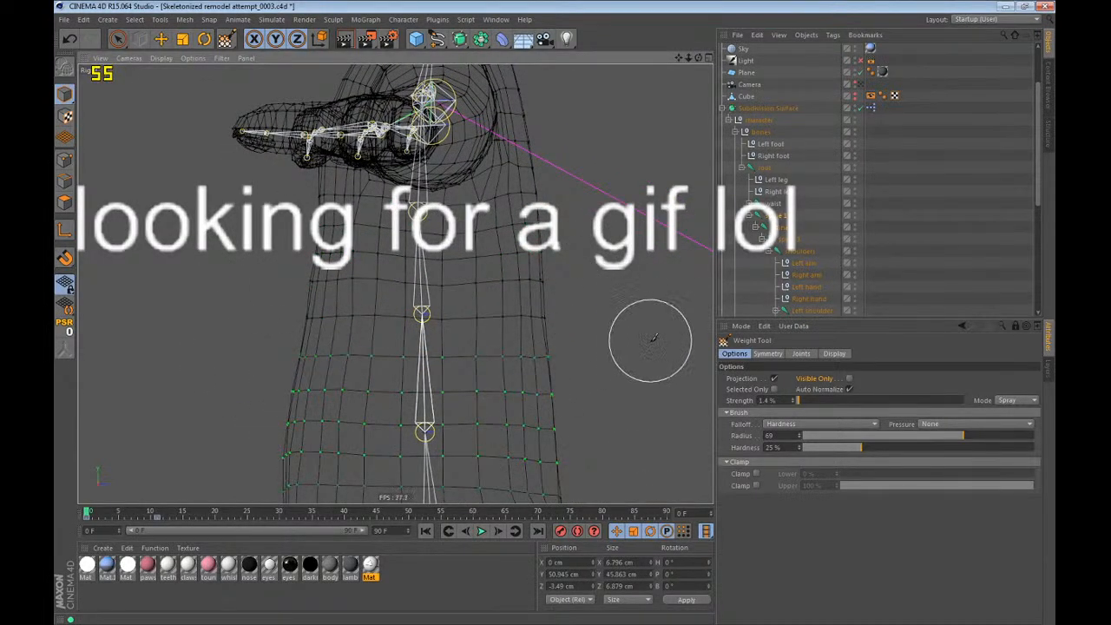
left_click(783, 227)
mouse_move(544, 268)
left_mouse_down()
mouse_move(532, 245)
mouse_move(388, 236)
mouse_move(607, 252)
left_mouse_up()
Display the spine 3 weights and examine their spread across the chest from the side and the front.
left_click(792, 240)
scroll(398, 126, "up", 4)
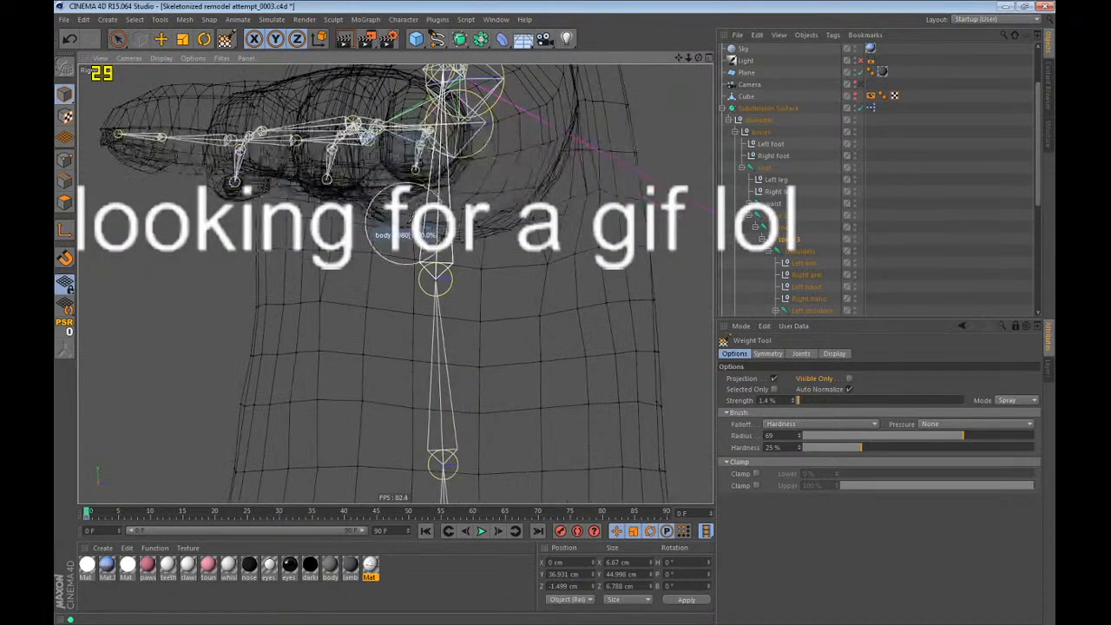
key("F4")
scroll(411, 217, "down", 5)
scroll(417, 243, "up", 5)
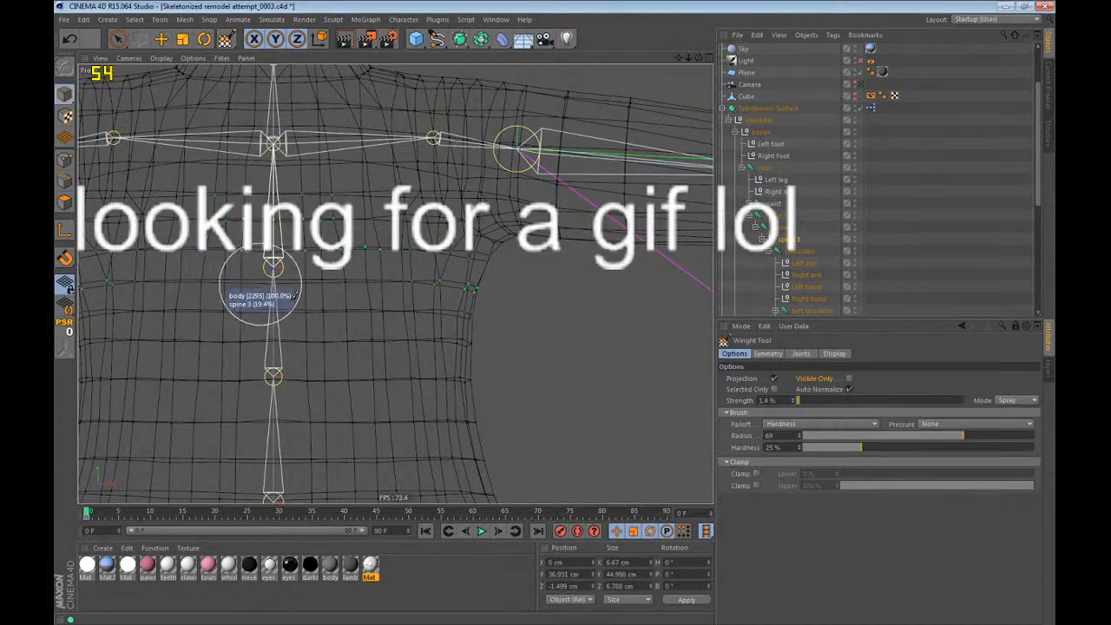
scroll(509, 318, "down", 3)
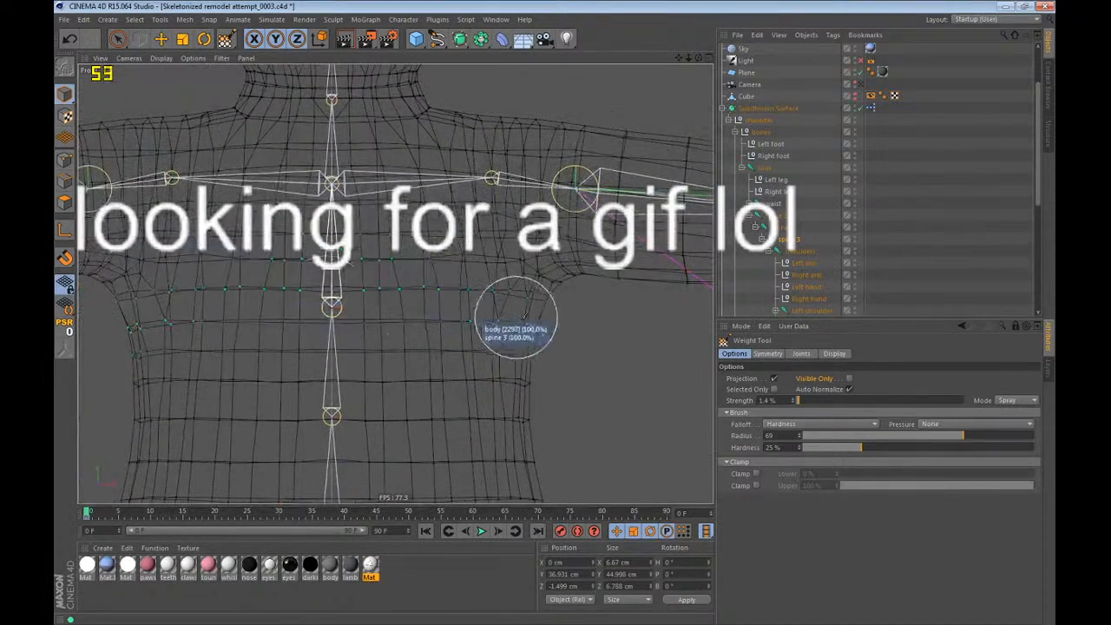
Check the shoulders and Left shoulder weights, test-rotate the Left shoulder joint, undo the rotation and return to the Weight Tool.
left_click(803, 252)
scroll(814, 287, "down", 2)
left_click(815, 240)
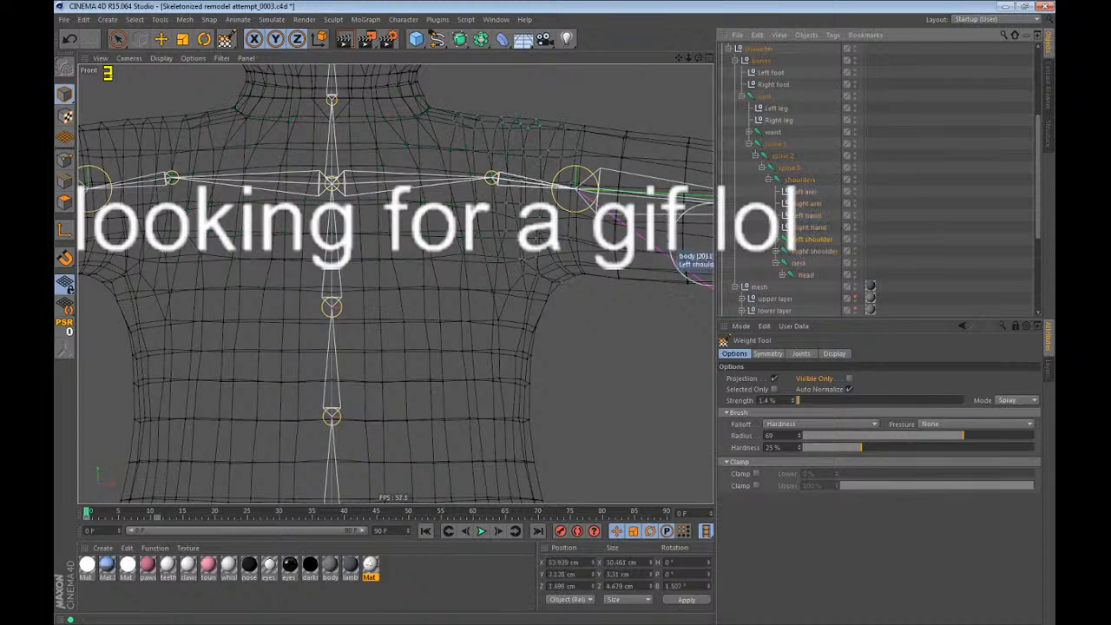
middle_click_drag(556, 240, 529, 280, "alt")
key("r")
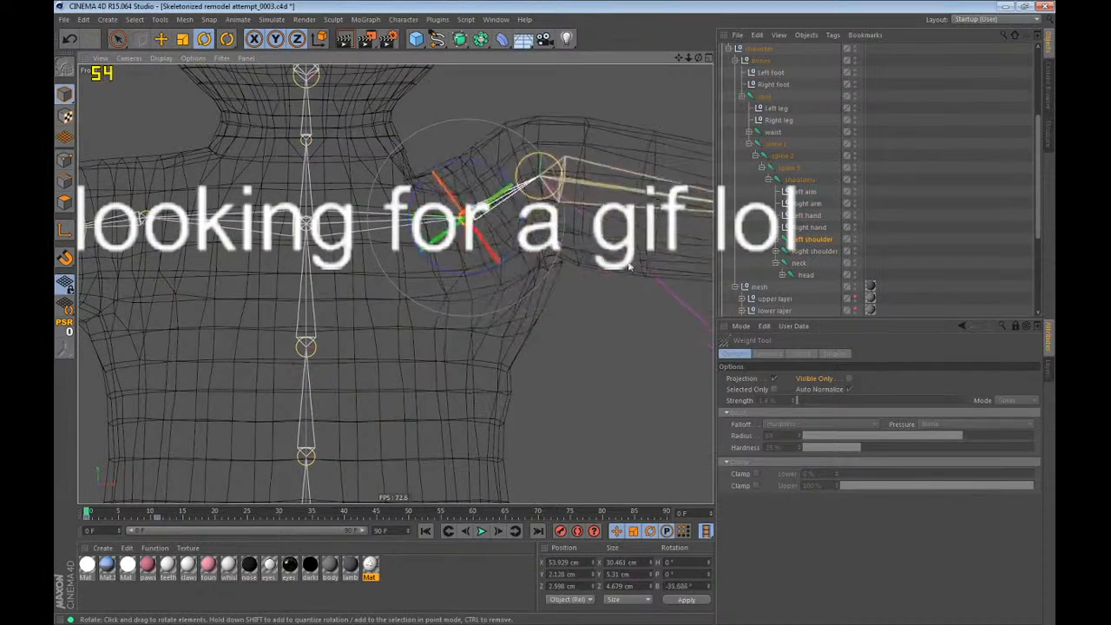
left_click(227, 38)
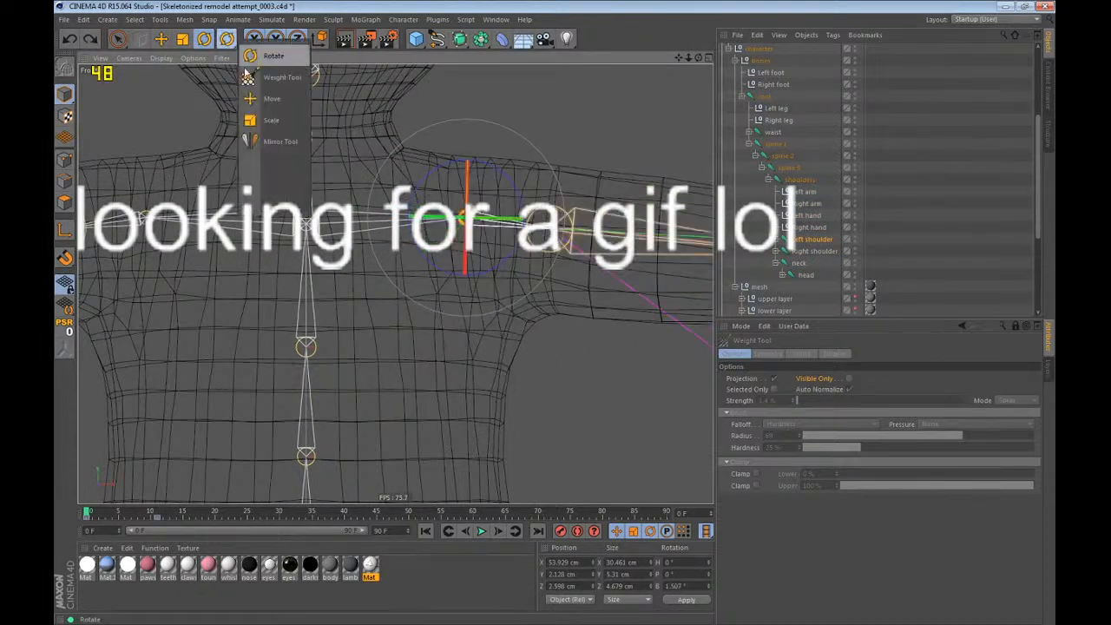
left_click(252, 77)
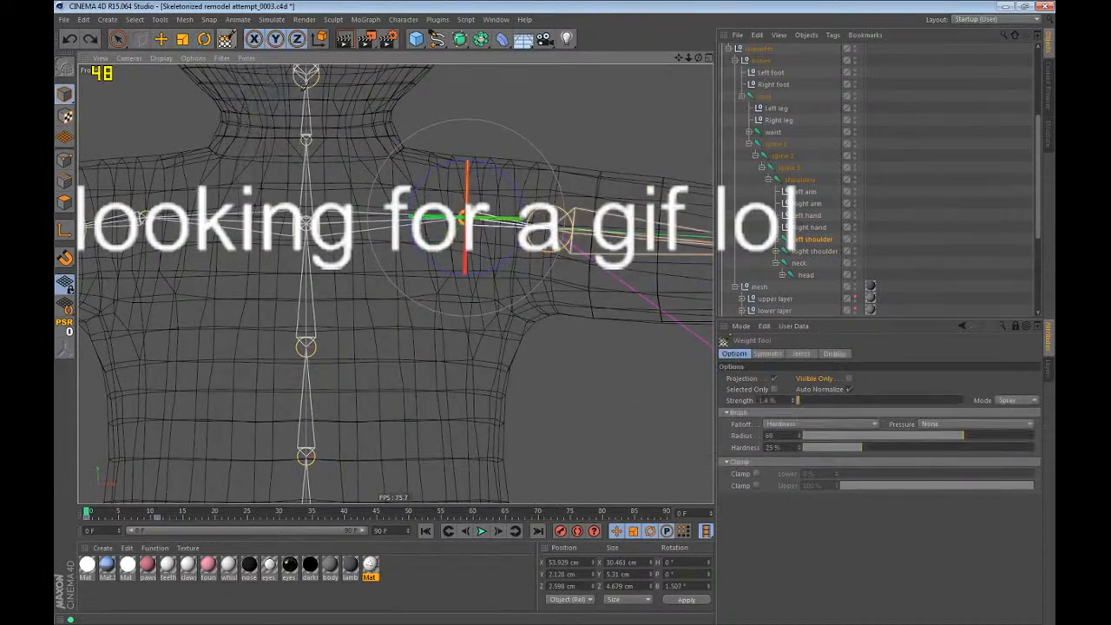
Refine the spine 3 weights below the armpits and the spine 2 weights across the lower chest rows in the front view.
left_click(773, 178)
left_click(781, 167)
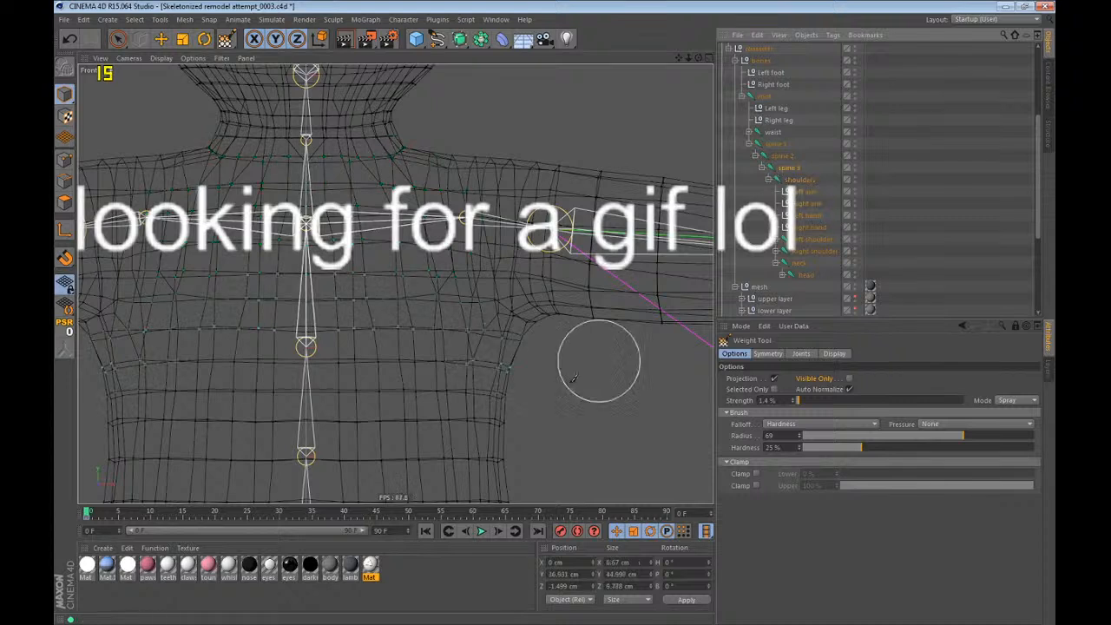
mouse_move(475, 395)
left_mouse_down()
mouse_move(545, 402)
mouse_move(496, 394)
left_mouse_up()
left_click(780, 156)
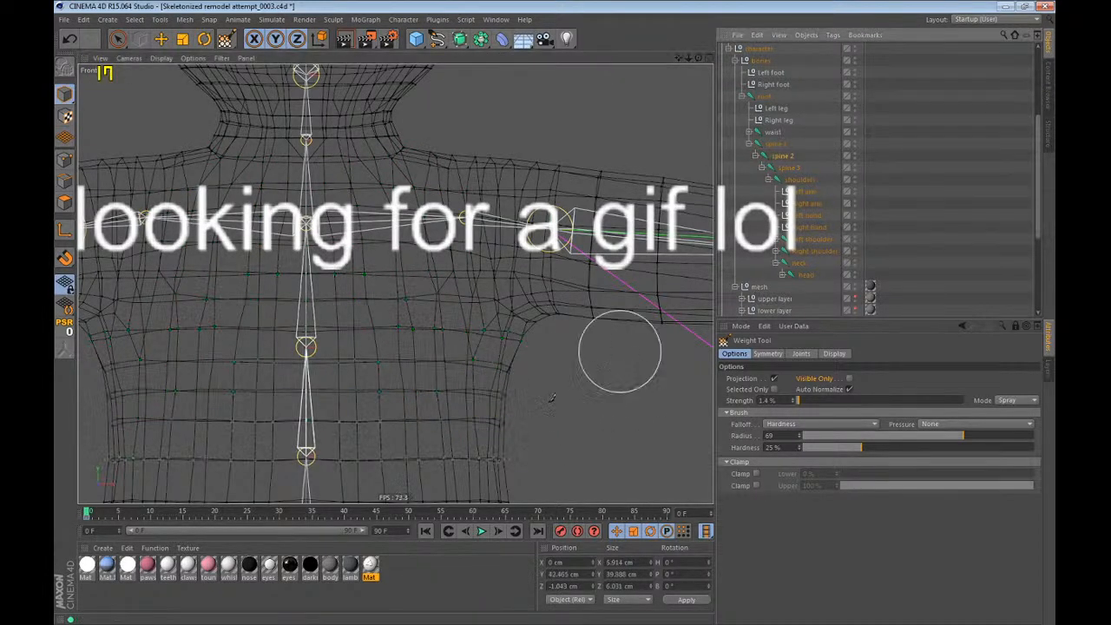
mouse_move(521, 418)
left_mouse_down()
mouse_move(646, 434)
mouse_move(550, 415)
mouse_move(607, 408)
left_mouse_up()
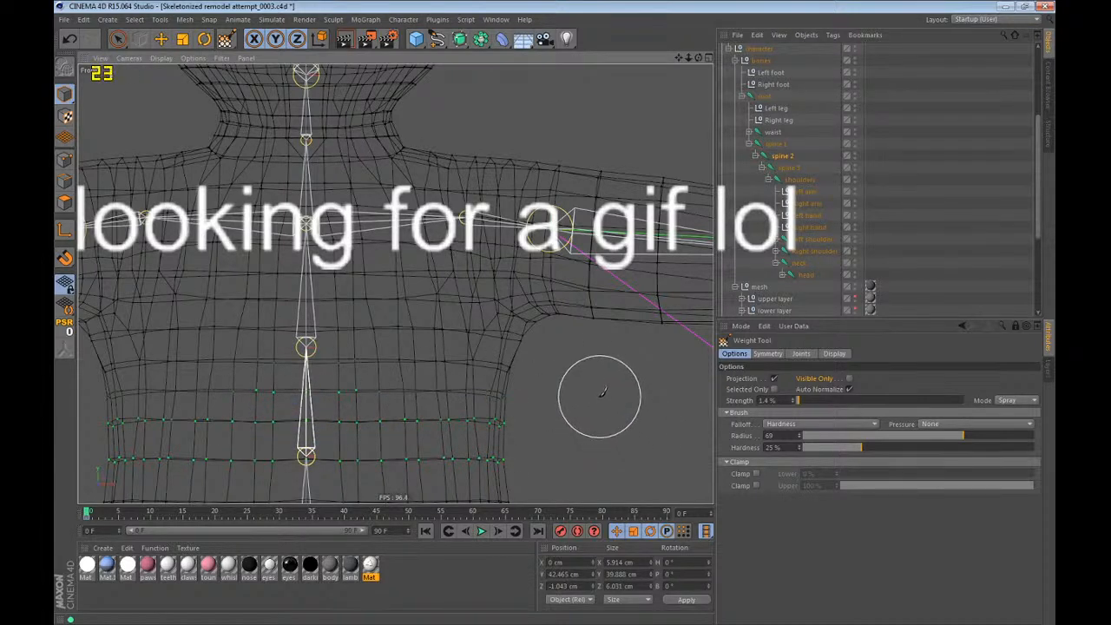
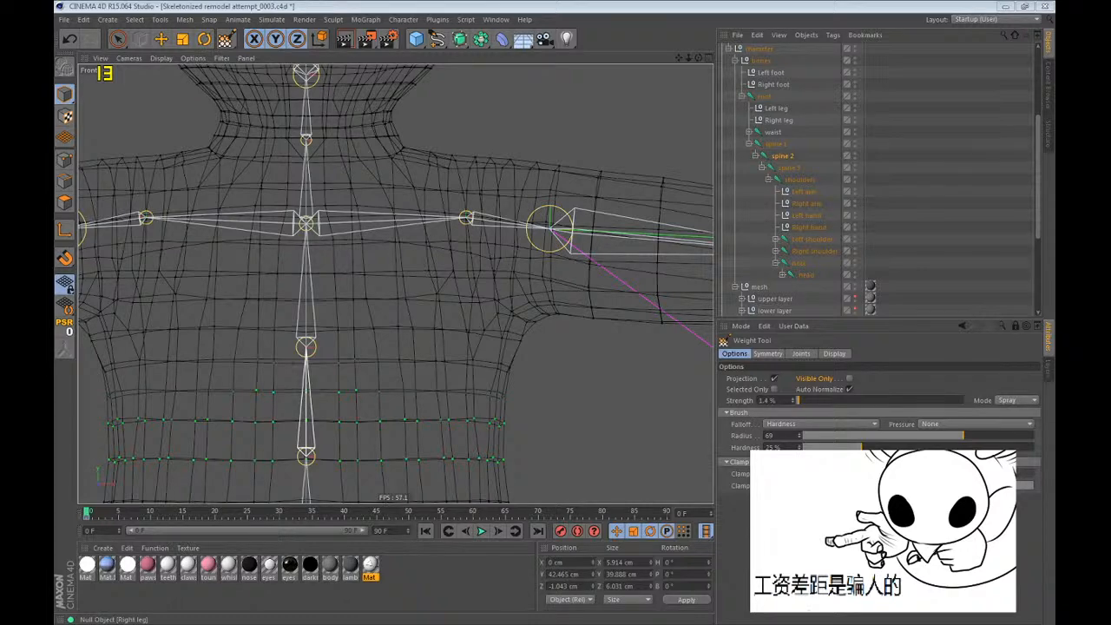
Test-rotate the spine 2 joint in the perspective view, undo the rotation and return to the Weight Tool.
left_click(560, 5)
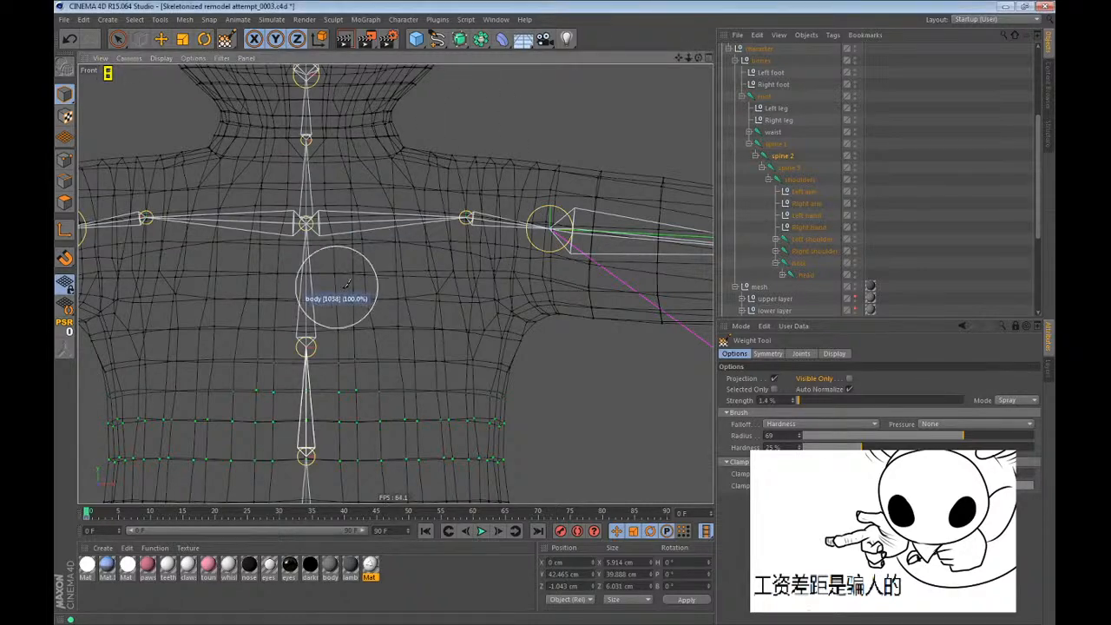
scroll(373, 277, "down", 5)
key("F1")
key("r")
scroll(407, 283, "up", 3)
left_click_drag(469, 304, 507, 327)
key("ctrl+z")
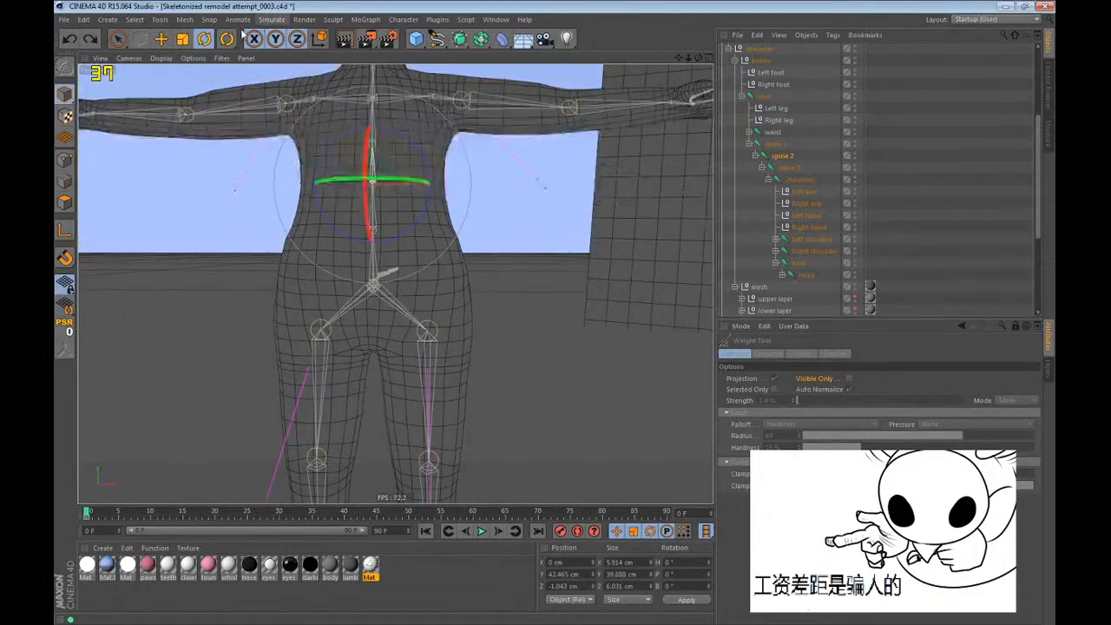
left_click_drag(227, 39, 276, 76)
Test-rotate the spine 1 joint, undo the rotation and inspect its weights around the lower torso with the Weight Tool.
left_click(781, 145)
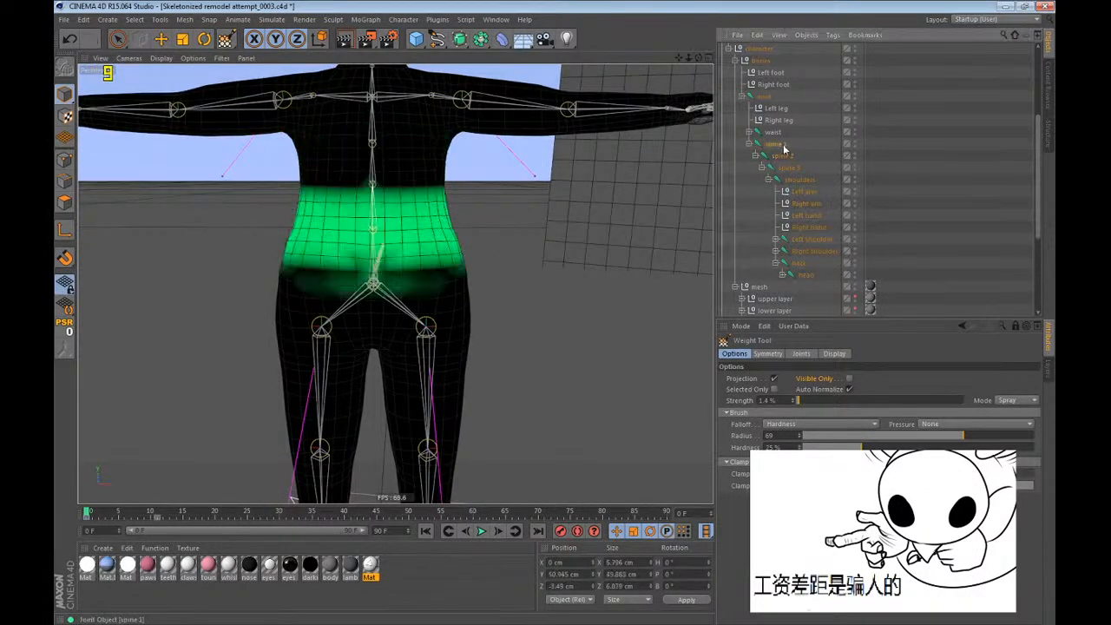
key("r")
left_click_drag(565, 369, 567, 401)
key("ctrl+z")
left_click_drag(227, 39, 276, 75)
scroll(410, 224, "up", 3)
left_click_drag(411, 224, 615, 288, "alt")
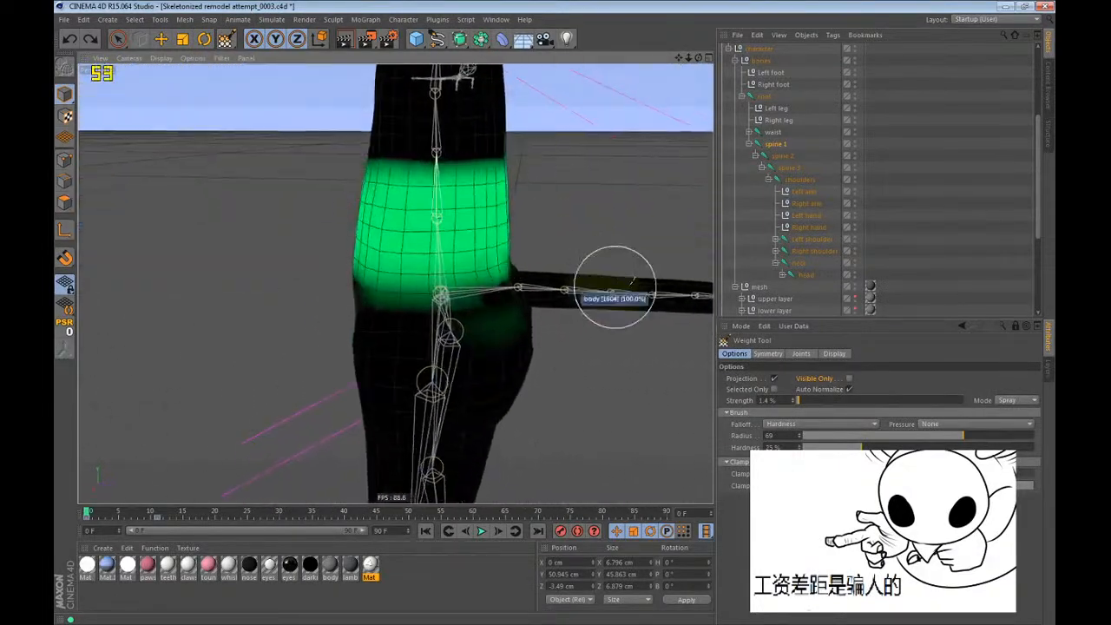
Display the waist weights and even them out across the back of the hips around the tail base, painting with Visible Only enabled.
left_click(775, 133)
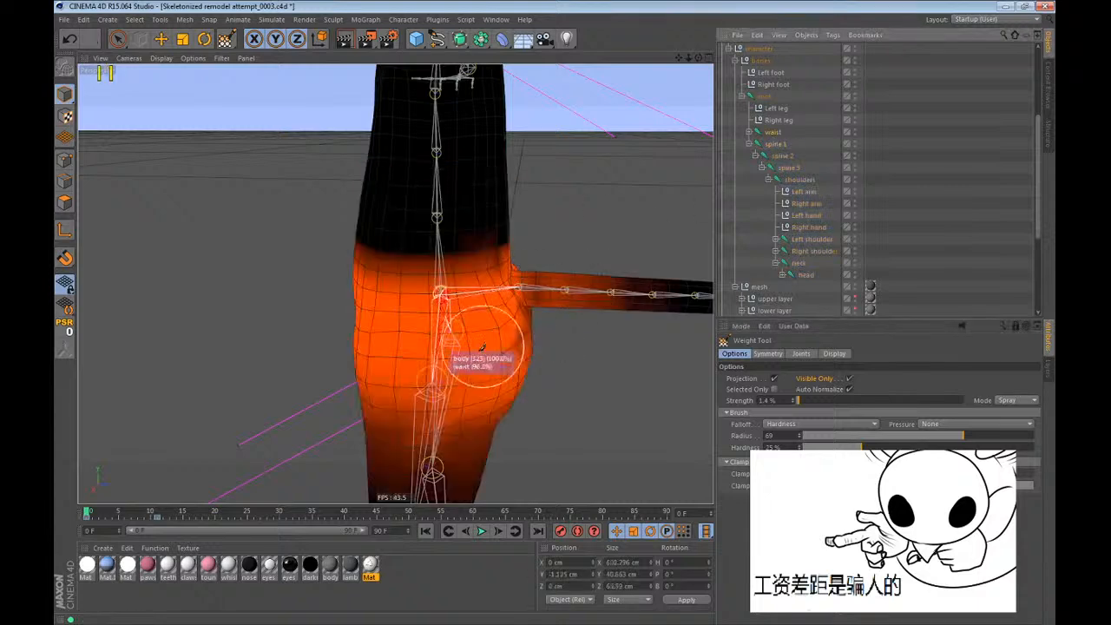
scroll(478, 360, "up", 3)
mouse_move(475, 365)
left_mouse_down("alt")
mouse_move(510, 225)
mouse_move(464, 261)
left_mouse_up("alt")
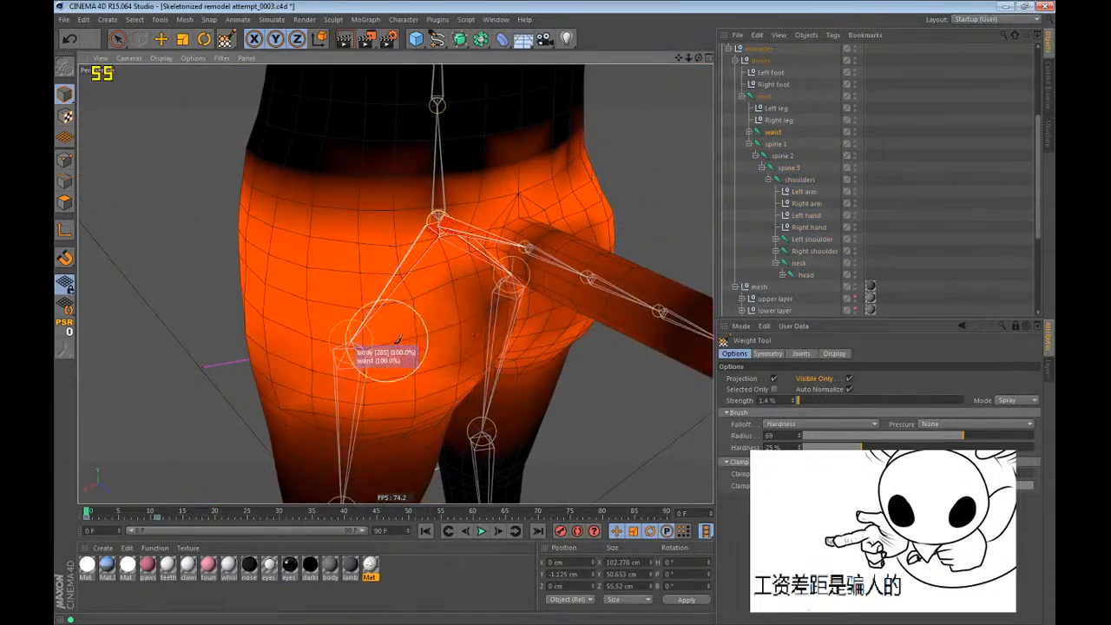
left_click_drag(556, 417, 496, 255, "alt")
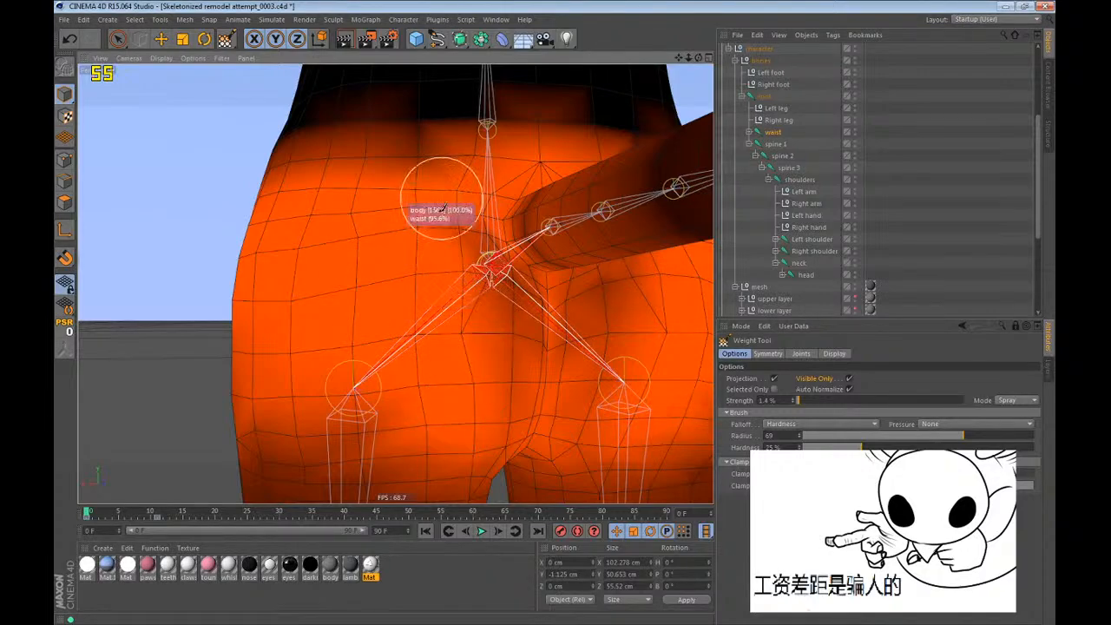
left_click_drag(446, 199, 422, 293, "alt")
mouse_move(510, 363)
left_mouse_down("alt")
mouse_move(441, 114)
mouse_move(357, 170)
left_mouse_up("alt")
left_click_drag(444, 137, 417, 204, "alt")
right_click_drag(429, 174, 513, 160, "alt")
mouse_move(487, 150)
left_mouse_down("alt")
mouse_move(515, 153)
mouse_move(425, 113)
left_mouse_up("alt")
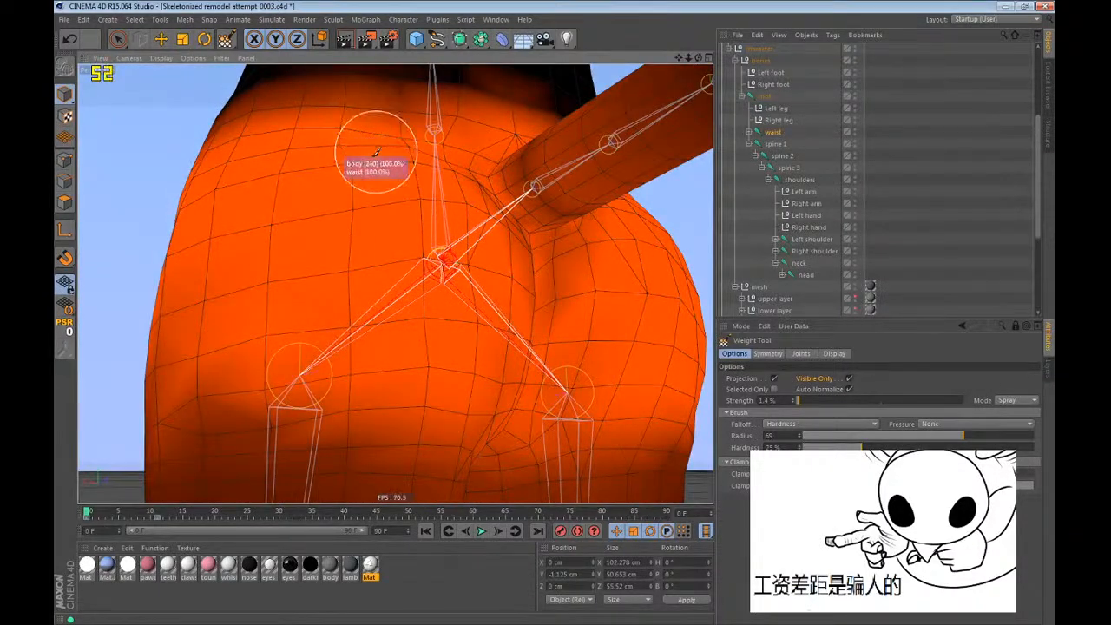
left_click_drag(368, 136, 318, 199, "alt")
mouse_move(389, 120)
left_mouse_down()
mouse_move(464, 228)
mouse_move(548, 280)
mouse_move(424, 144)
mouse_move(484, 190)
left_mouse_up()
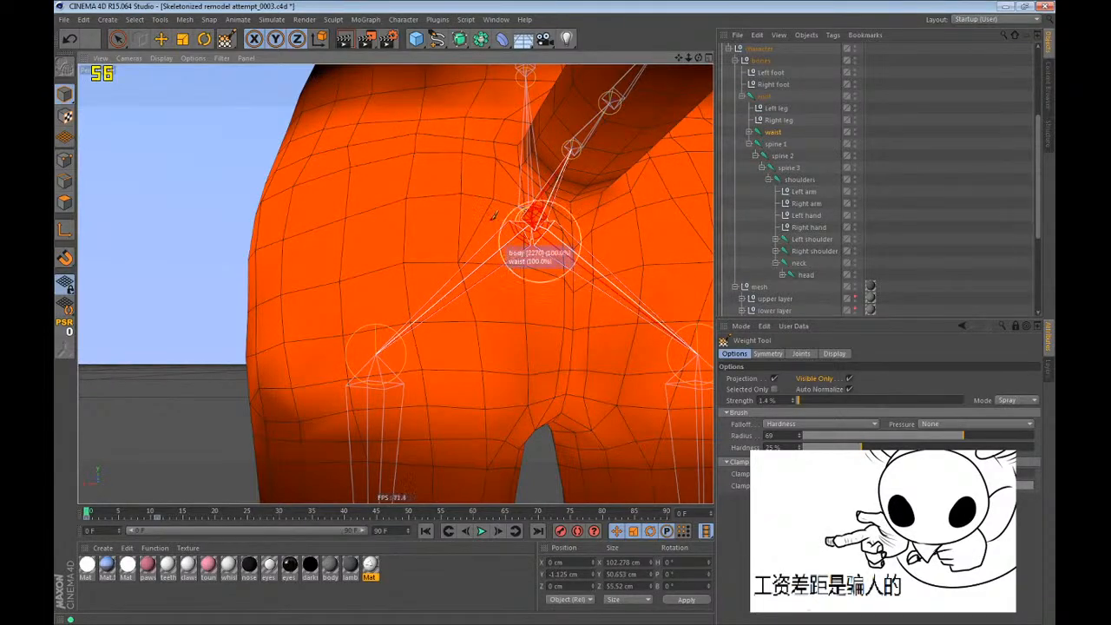
left_click_drag(430, 127, 521, 178, "alt")
left_click_drag(394, 283, 443, 271, "alt")
Disable Visible Only and remove the waist weights from the tail in the side view, leaving only the hips weighted.
left_click(848, 378)
key("F3")
right_click_drag(535, 333, 373, 321, "alt")
middle_click_drag(307, 303, 199, 65, "alt")
right_click_drag(342, 325, 399, 304, "alt")
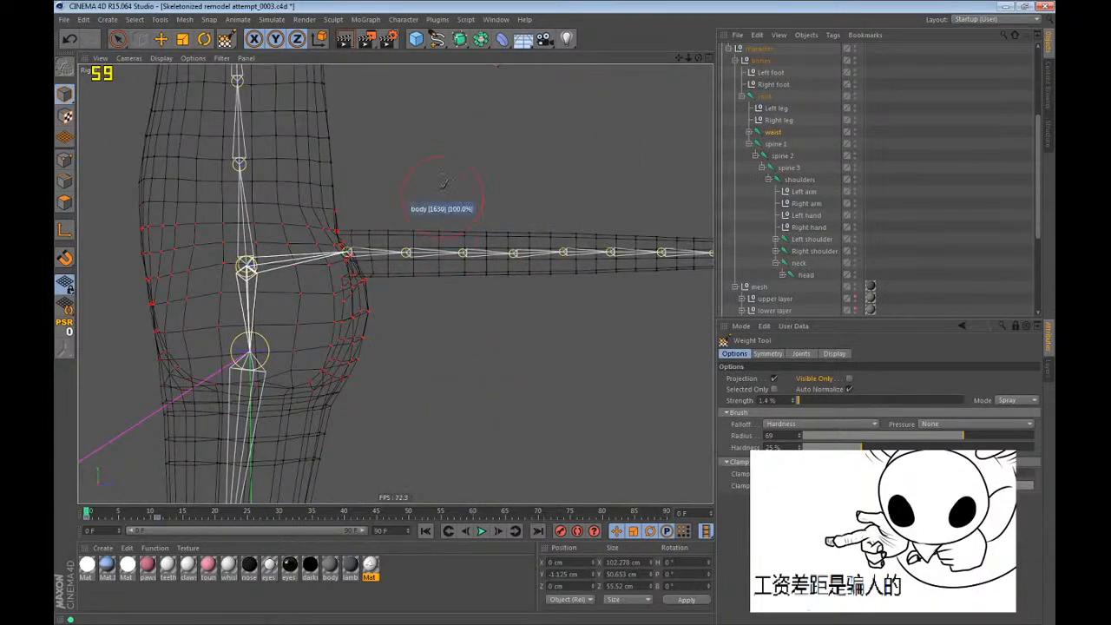
scroll(502, 286, "up", 3)
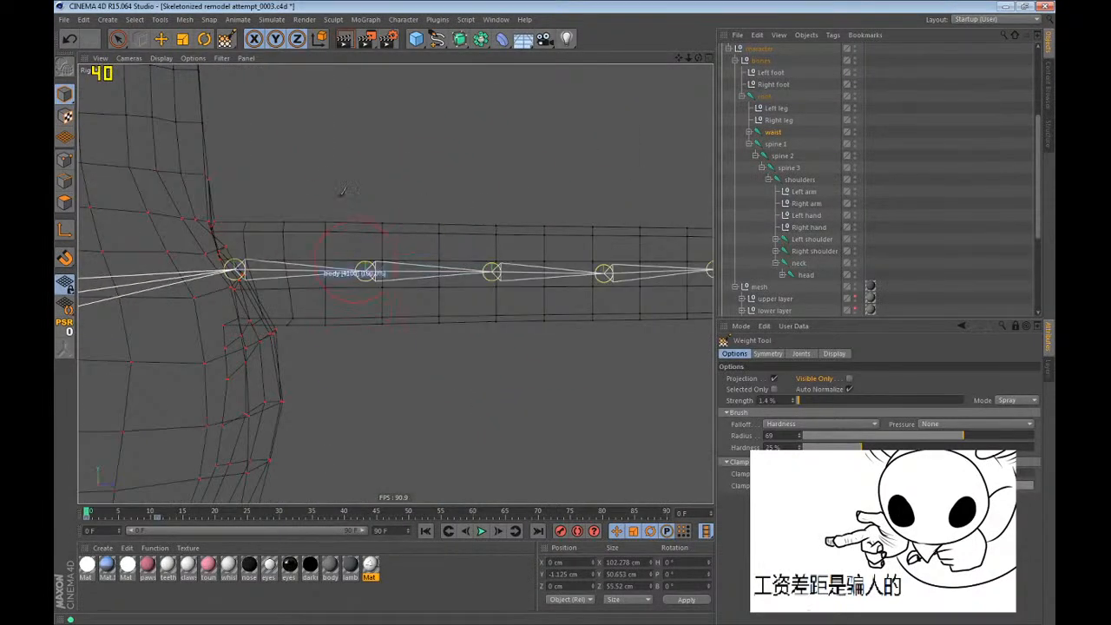
scroll(309, 243, "up", 3)
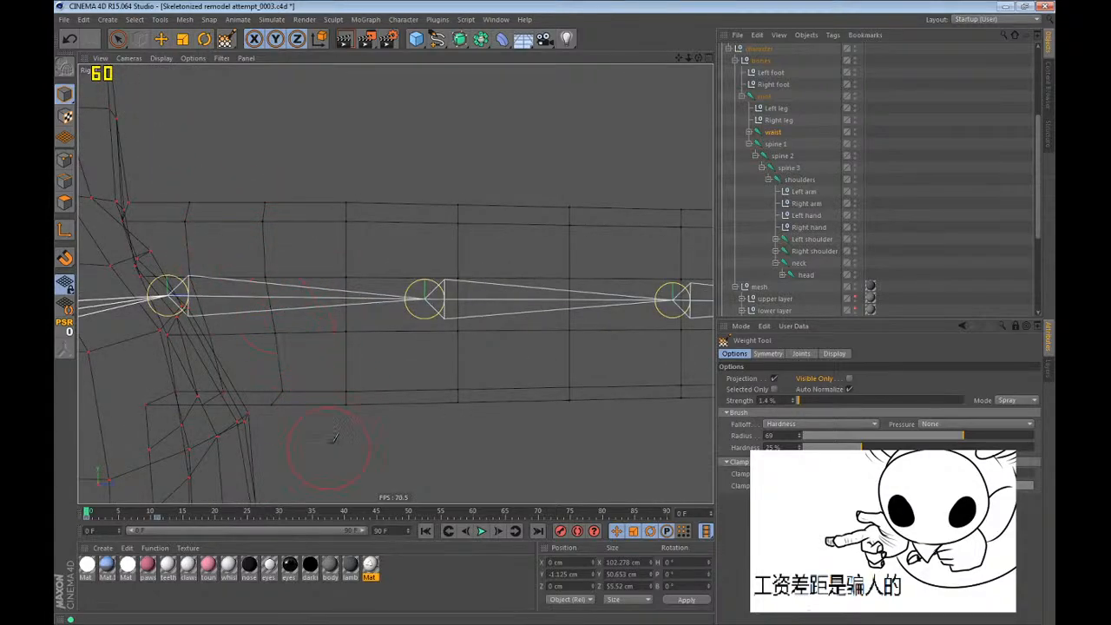
key("F1")
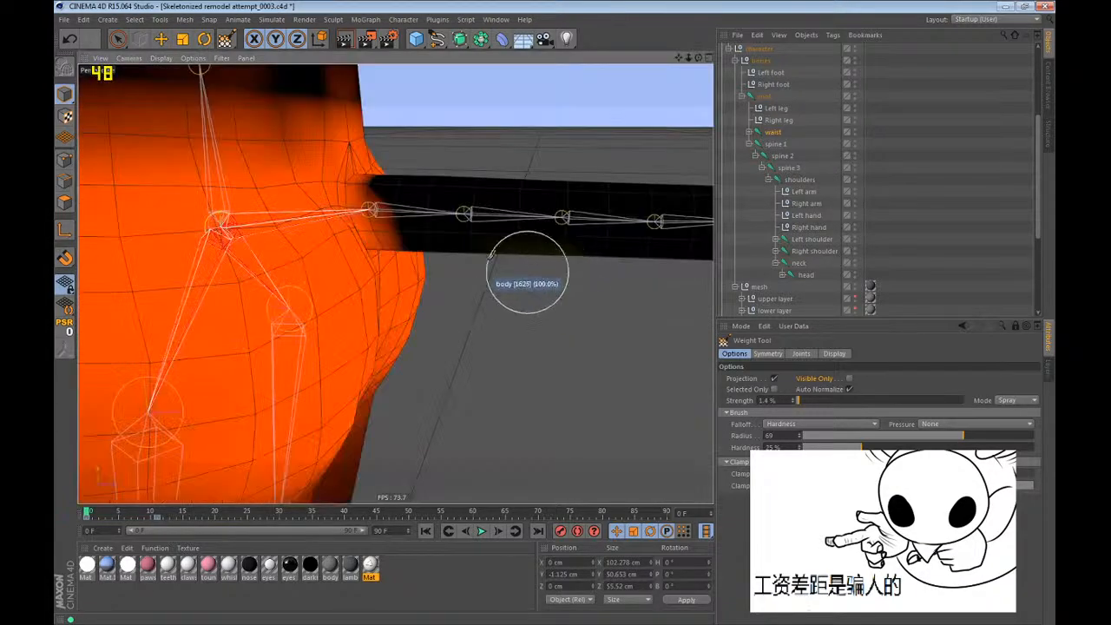
left_click_drag(346, 202, 344, 200, "alt")
Expand the waist hierarchy, test-rotate the tail joint upwards and undo the rotation.
key("r")
left_click(750, 131)
left_click(776, 143)
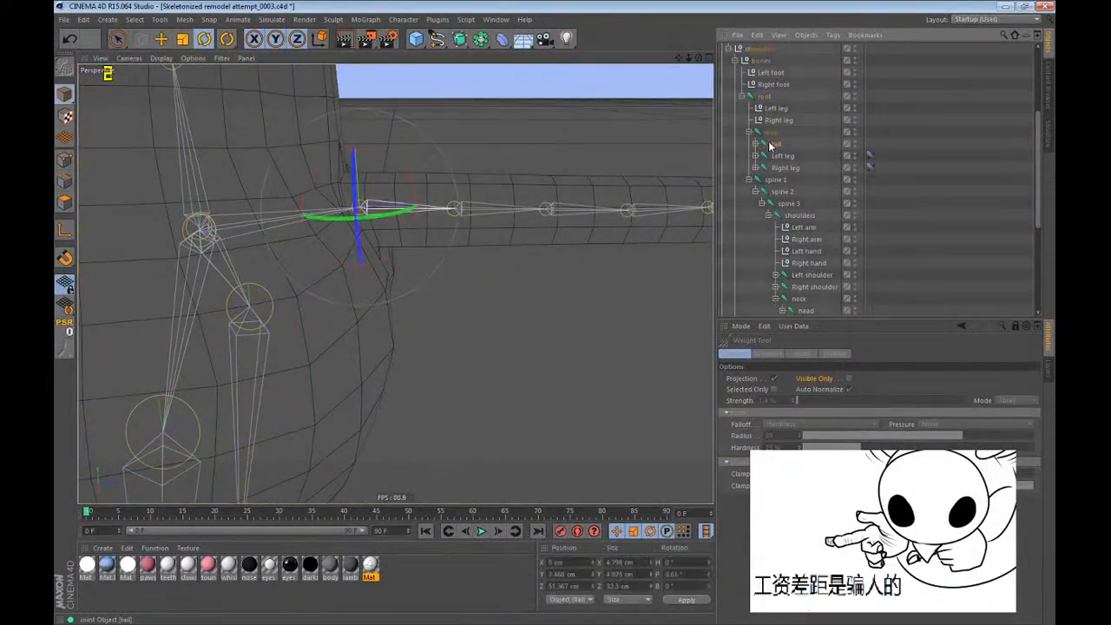
left_click_drag(407, 159, 314, 172)
left_click_drag(352, 282, 365, 315, "alt")
scroll(365, 316, "down", 6)
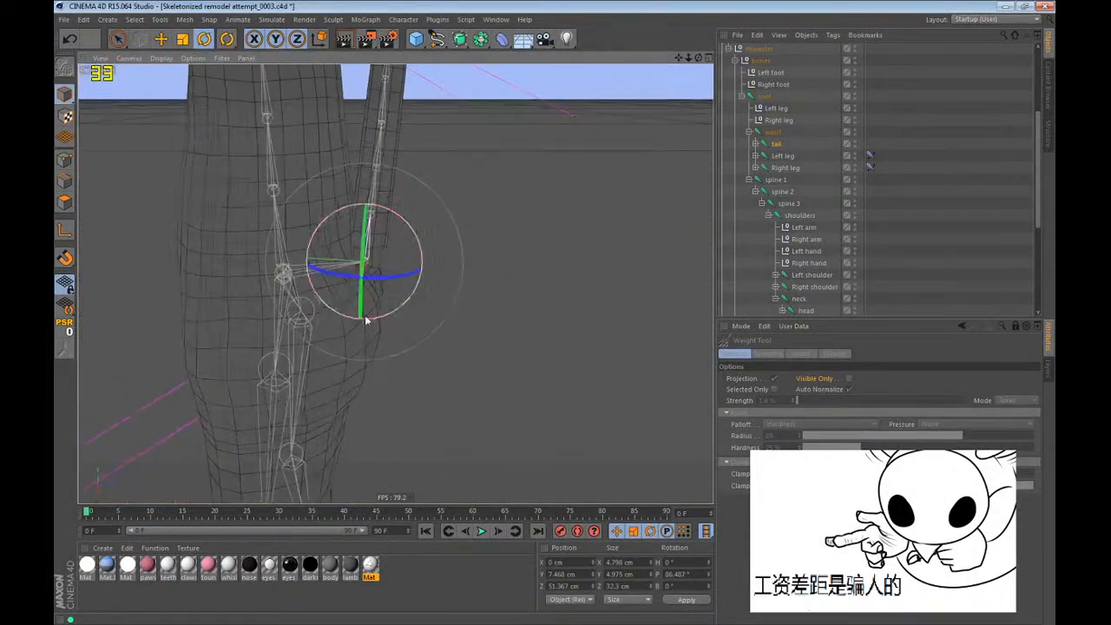
key("ctrl+z")
Select the whole tail joint chain, go to frame 11 and test-rotate the tail in that pose, undoing each rotation.
middle_click(774, 145)
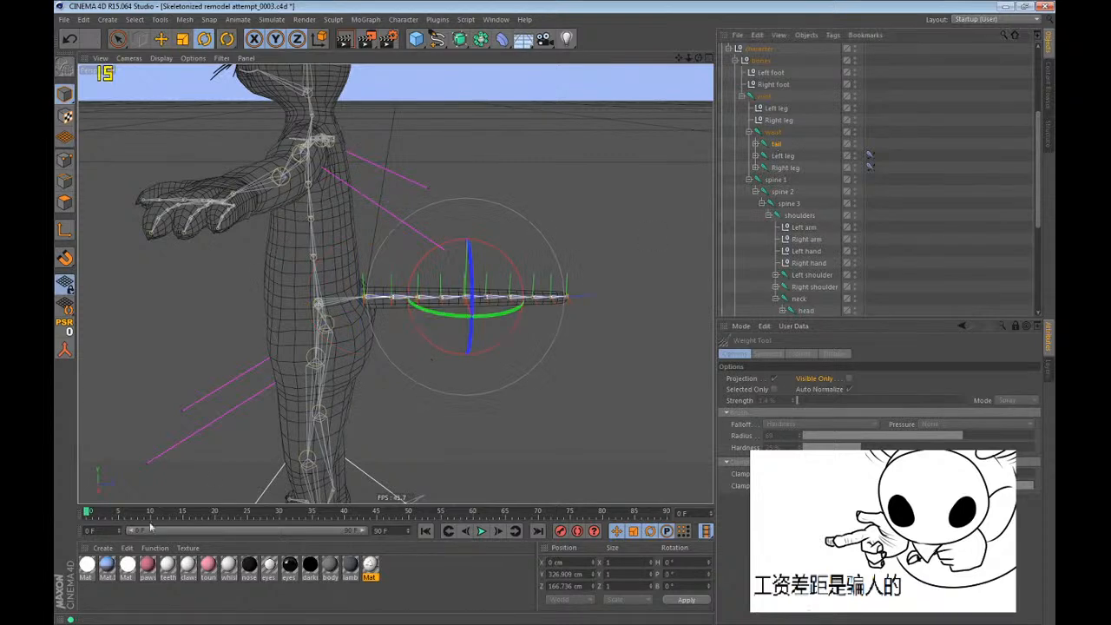
left_click(156, 513)
left_click_drag(516, 269, 532, 287)
key("ctrl+z")
left_click_drag(552, 391, 404, 363, "alt")
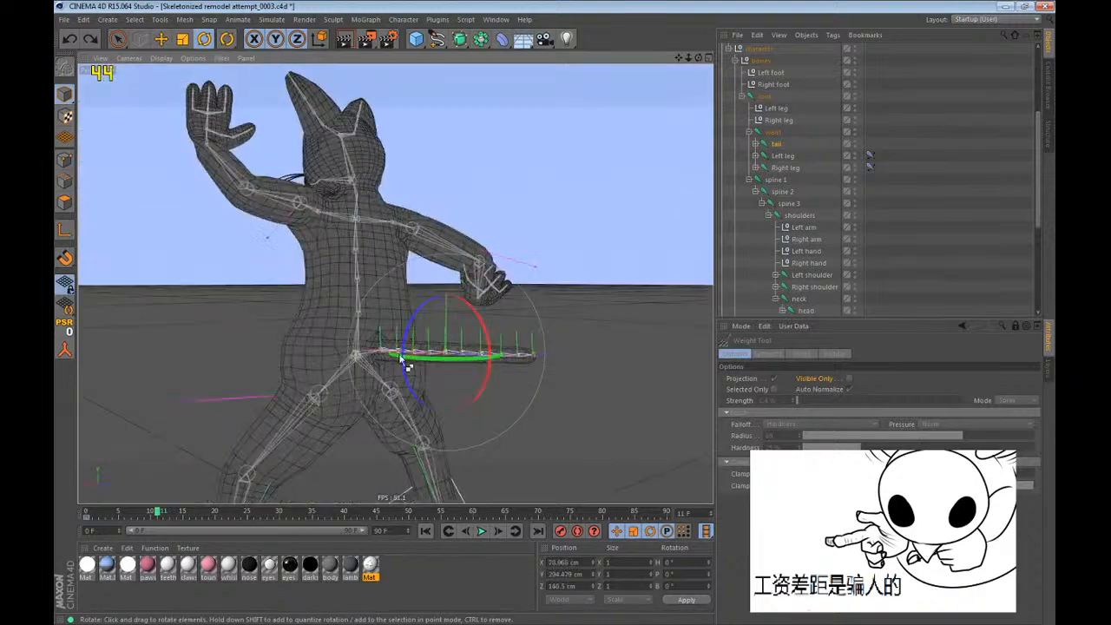
left_click_drag(485, 330, 500, 291)
key("ctrl+z")
key("ctrl+z")
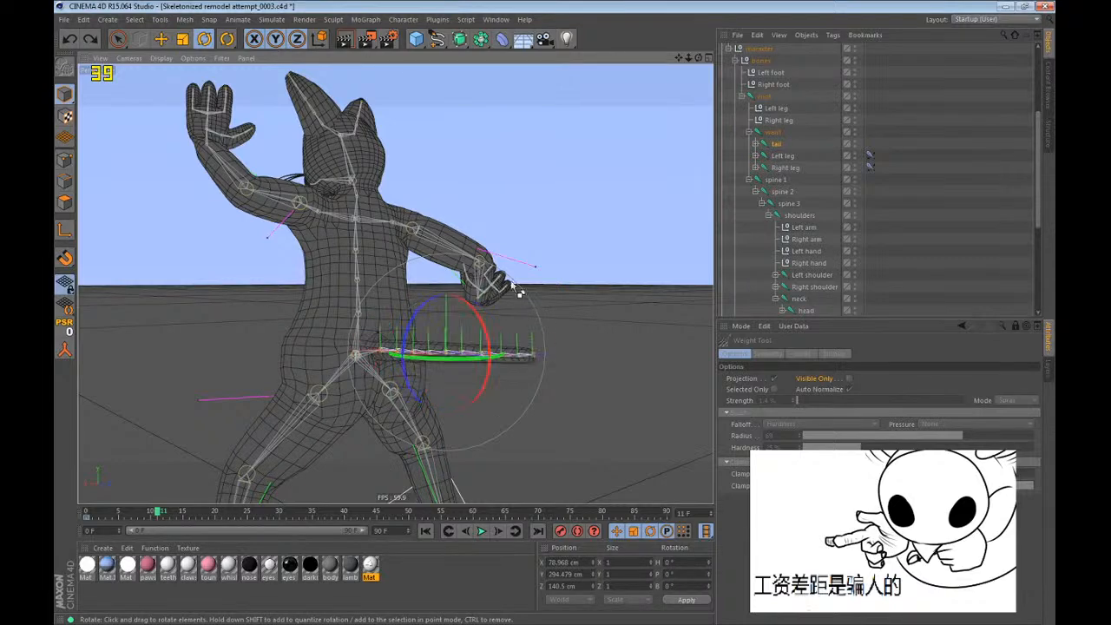
Stretch the selected tail joints far out behind the cat with the Move tool, deselect them and render the viewport.
key("e")
scroll(277, 208, "down", 2)
scroll(273, 174, "down", 4)
left_click_drag(373, 198, 443, 335, "alt")
left_click_drag(433, 267, 475, 297)
right_click_drag(241, 291, 61, 399, "alt")
mouse_move(349, 290)
left_mouse_down()
mouse_move(380, 309)
mouse_move(285, 343)
mouse_move(373, 334)
mouse_move(383, 319)
mouse_move(657, 323)
mouse_move(424, 300)
mouse_move(322, 329)
mouse_move(376, 328)
left_mouse_up()
left_click(907, 250)
key("ctrl+r")
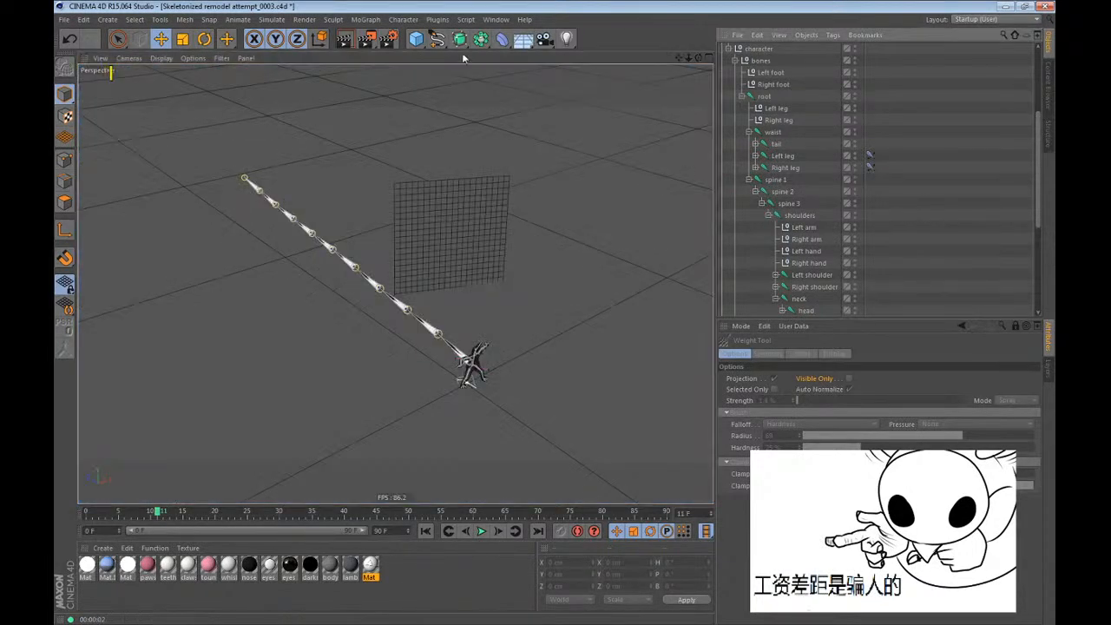
Review the Global Illumination render settings and set the Light Mapping path count to 2000.
left_click(389, 39)
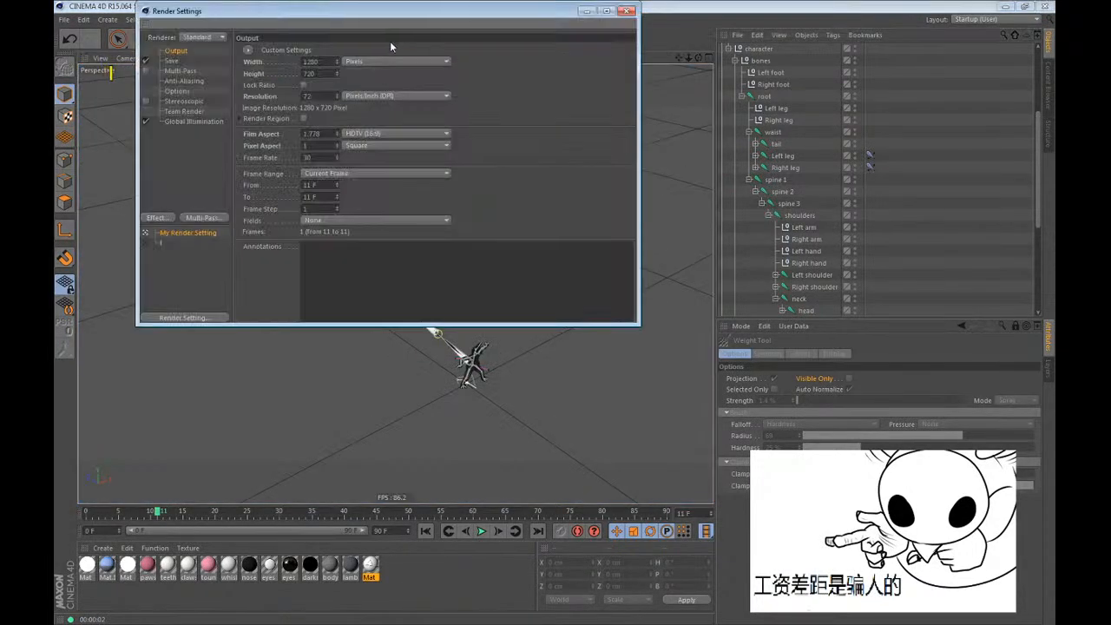
left_click(180, 122)
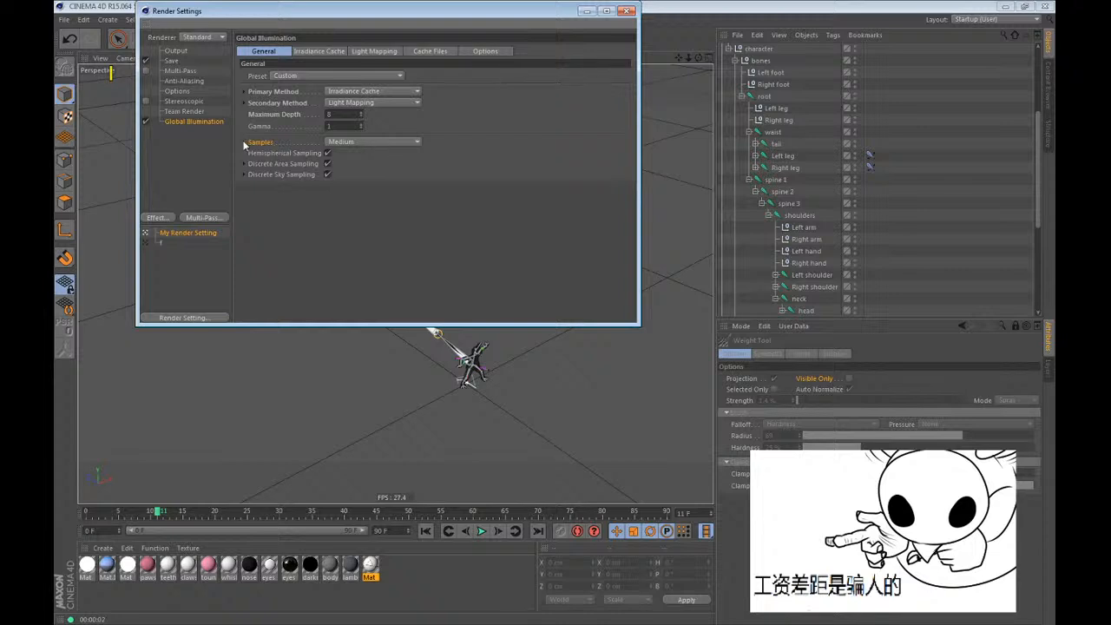
left_click(246, 142)
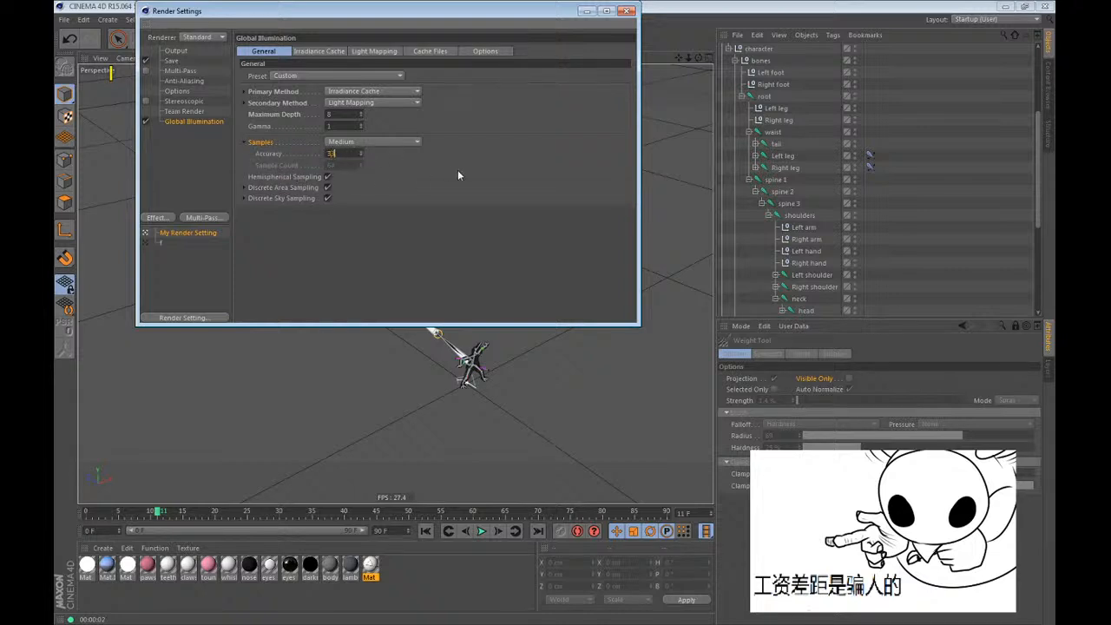
left_click(319, 52)
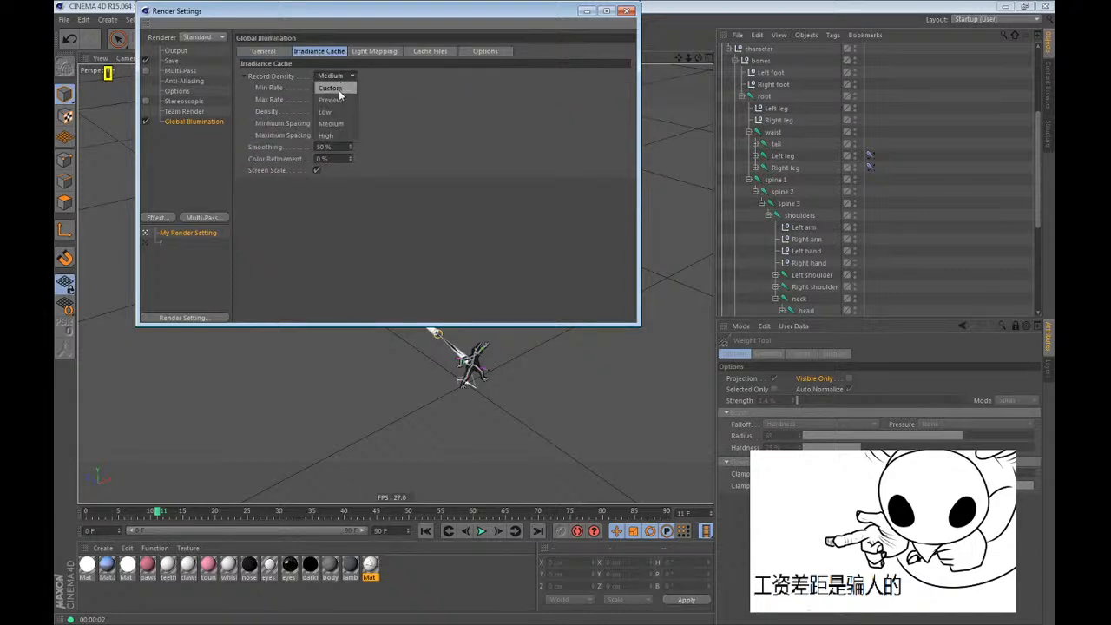
left_click(365, 52)
left_click_drag(343, 77, 218, 101)
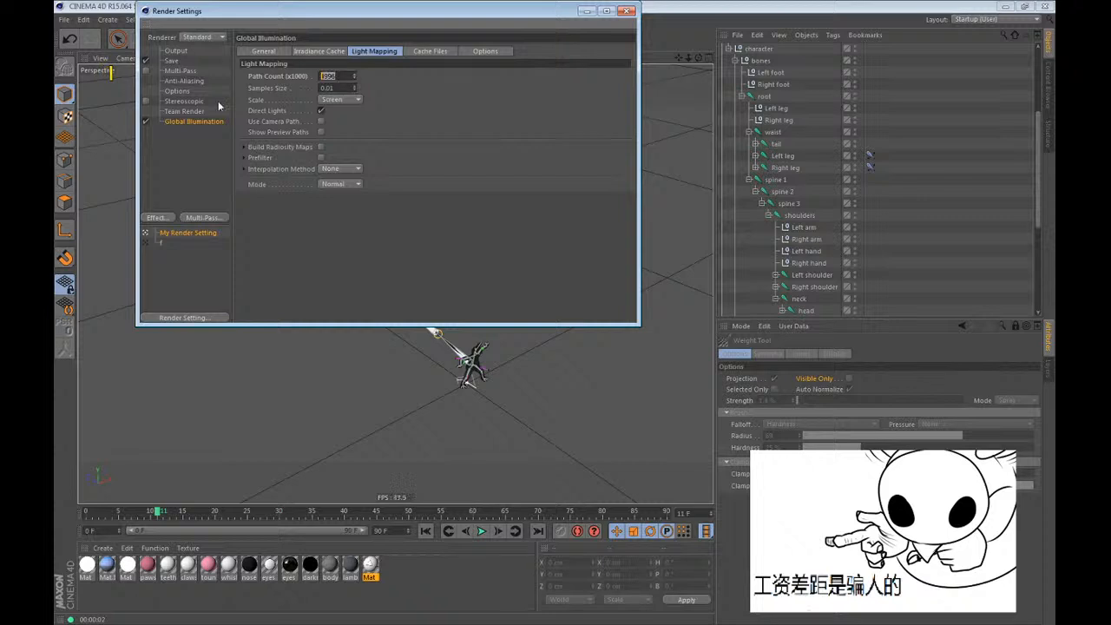
type("2000")
left_click(430, 51)
left_click(251, 53)
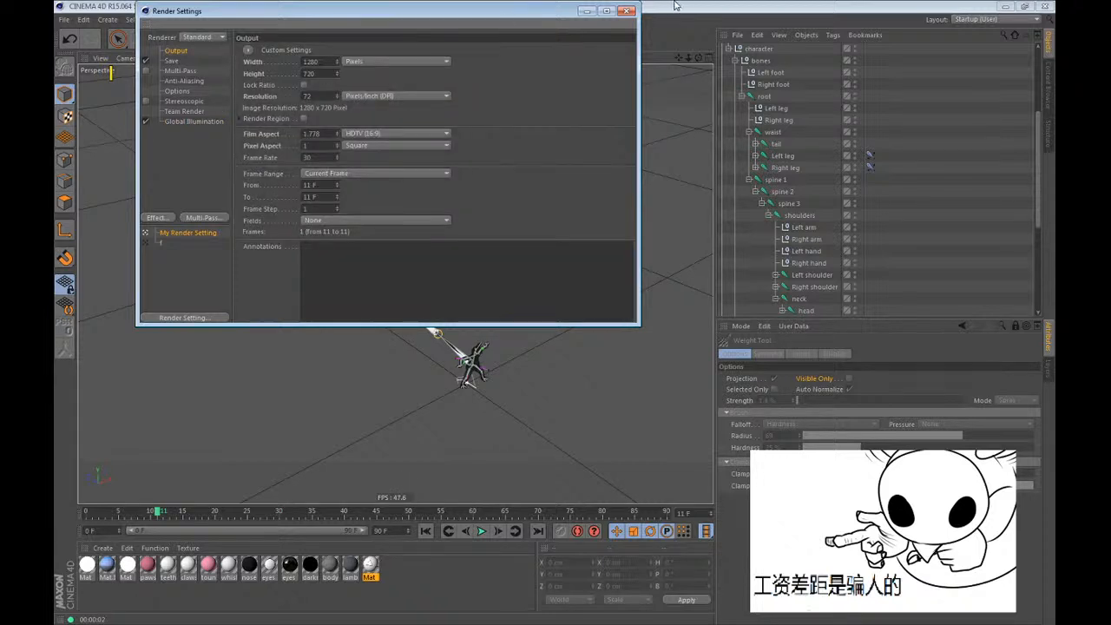
left_click(628, 11)
Turn on the Light object and switch the viewport to a shaded display framed on the cat and the sign.
scroll(763, 130, "up", 5)
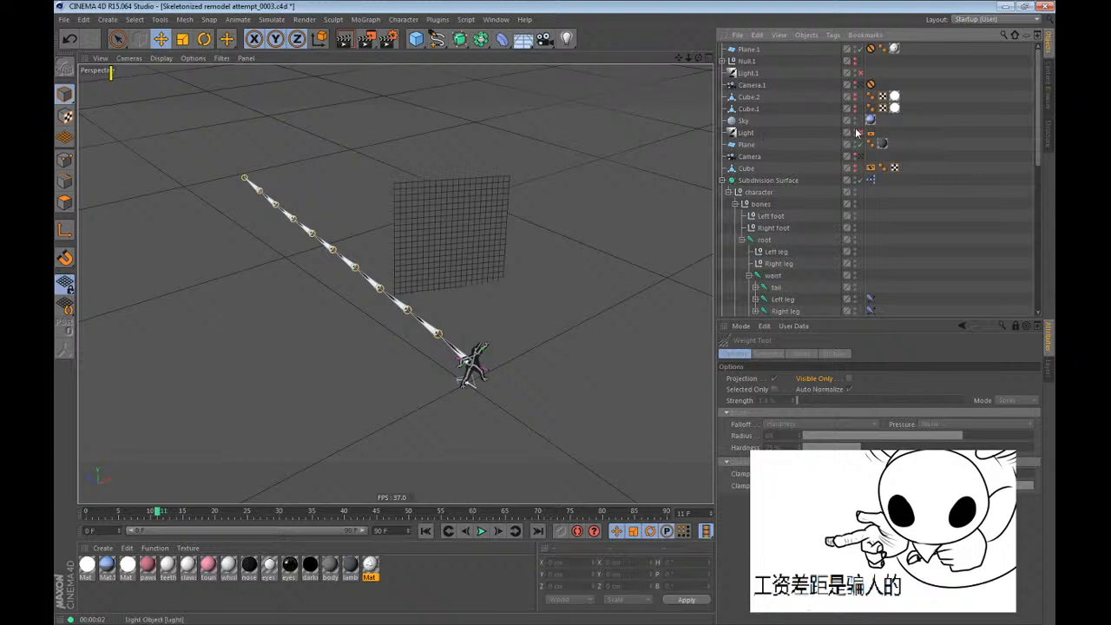
left_click(162, 58)
left_click(169, 77)
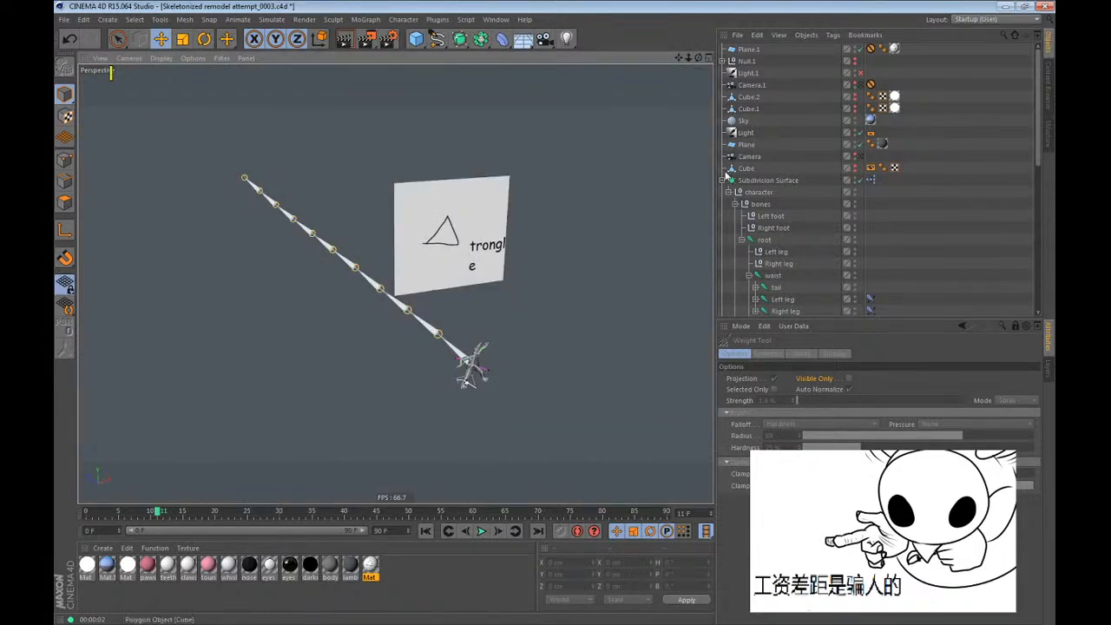
right_click_drag(513, 429, 650, 284, "alt")
left_click_drag(468, 313, 478, 276, "alt")
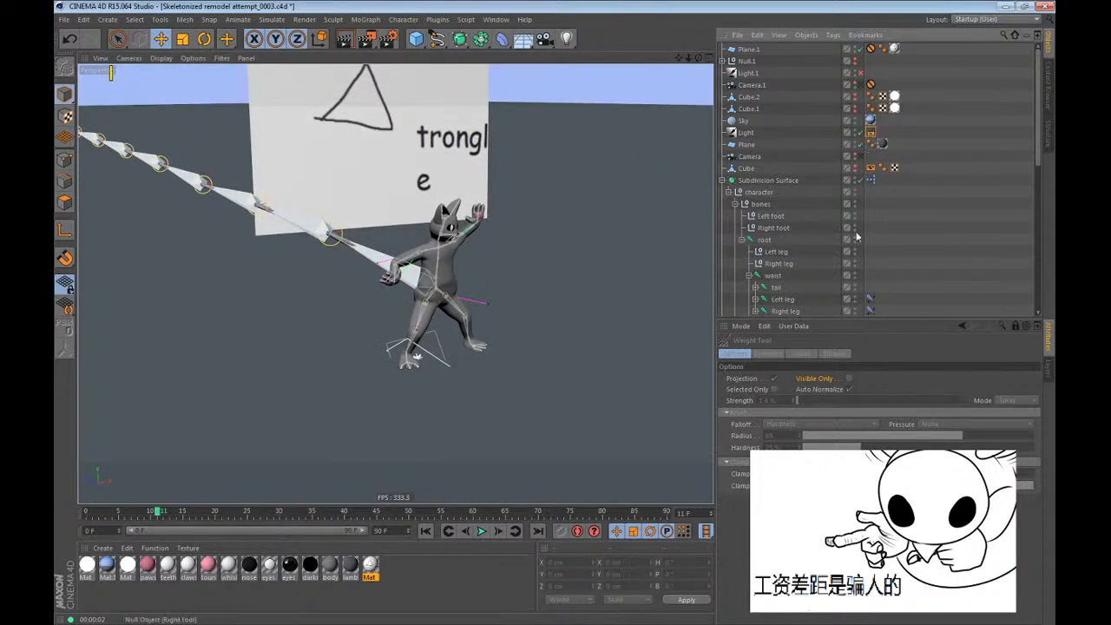
Move the Compositing tag from the Light to the Camera and render the viewport with the cat, stretched tail and sign in frame.
left_click(871, 134)
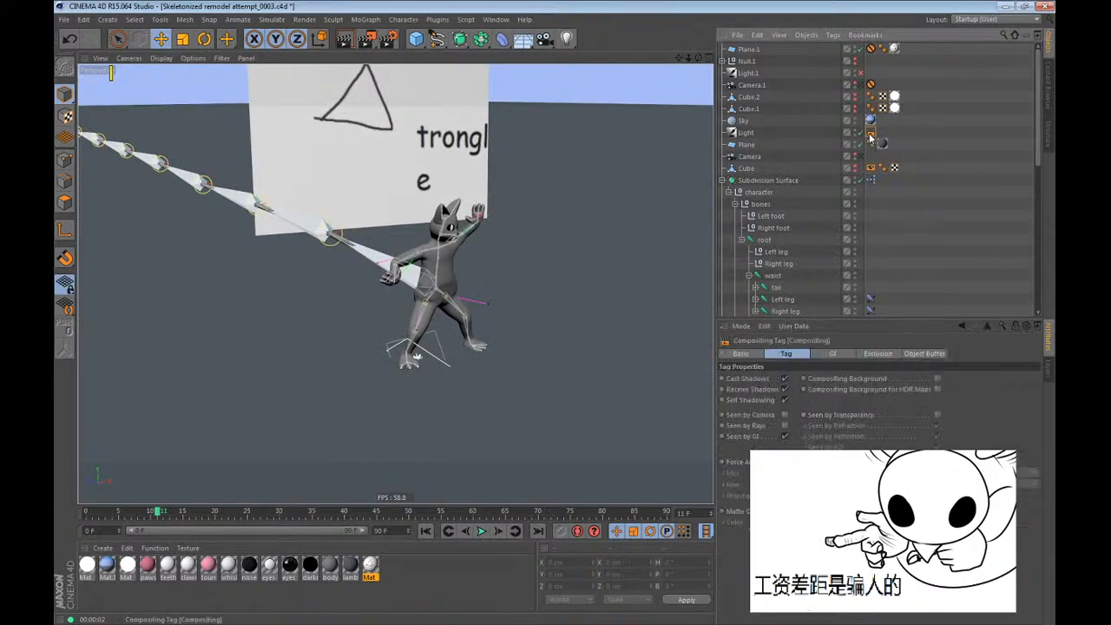
left_click_drag(897, 148, 888, 158)
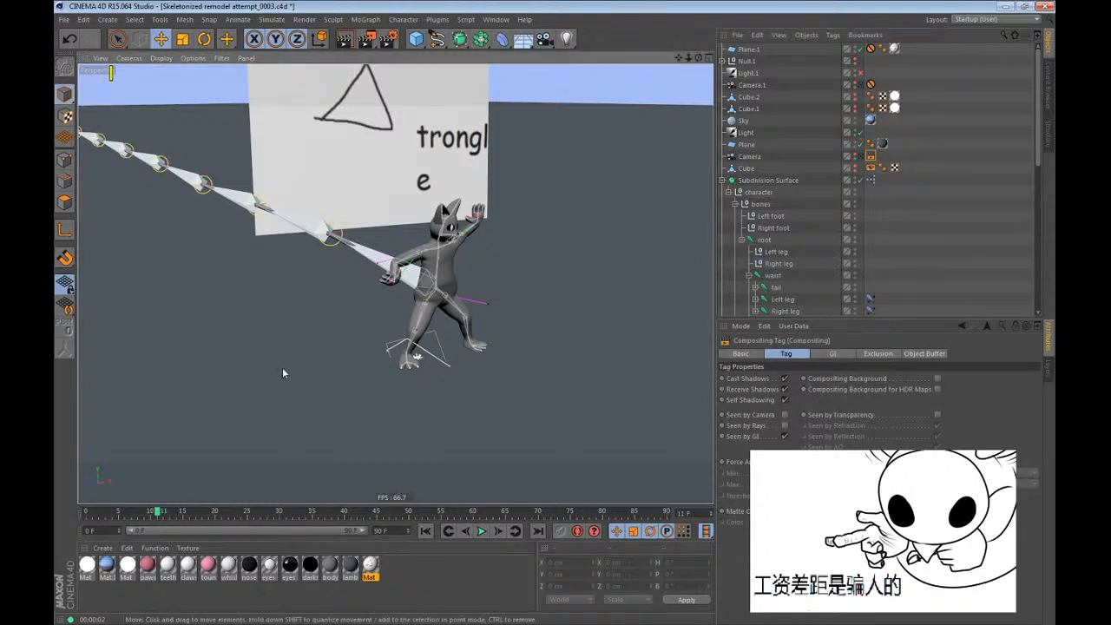
key("ctrl+r")
scroll(472, 359, "down", 1)
scroll(472, 359, "down", 2)
left_click_drag(498, 390, 452, 364, "alt")
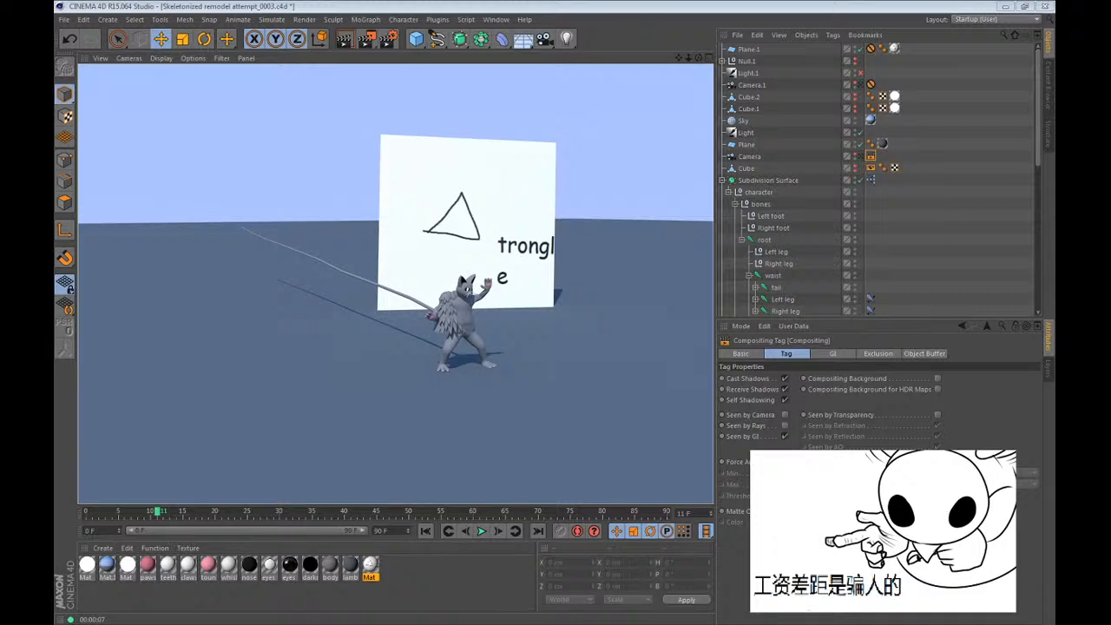
Capture the rendered scene with the Snipping Tool, switch back to Cinema 4D and return to frame 0.
left_click(569, 5)
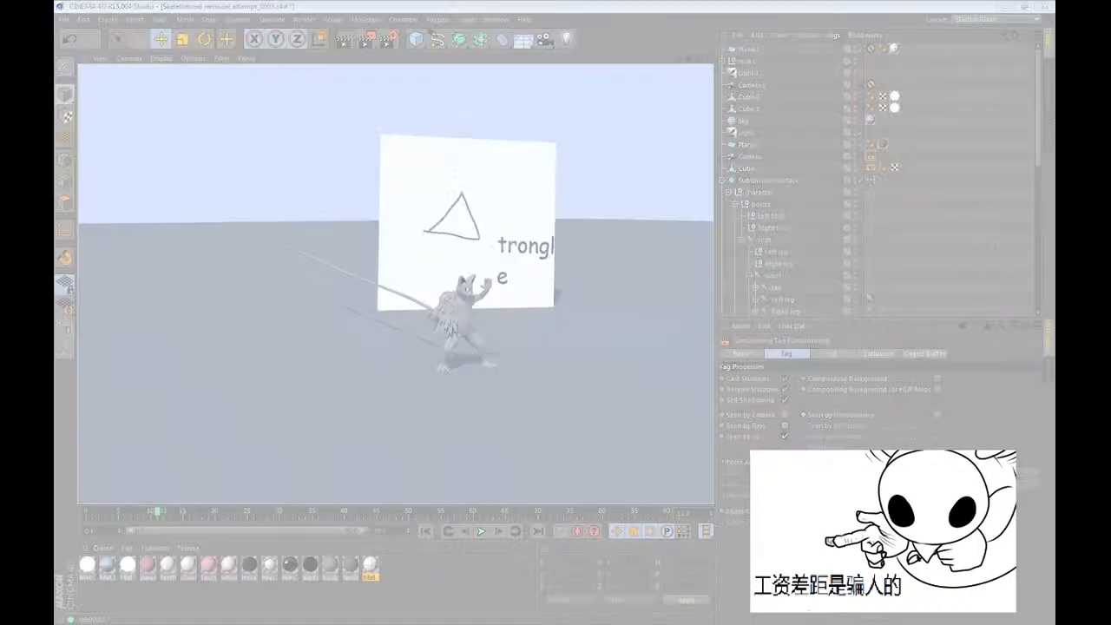
left_click_drag(182, 104, 584, 398)
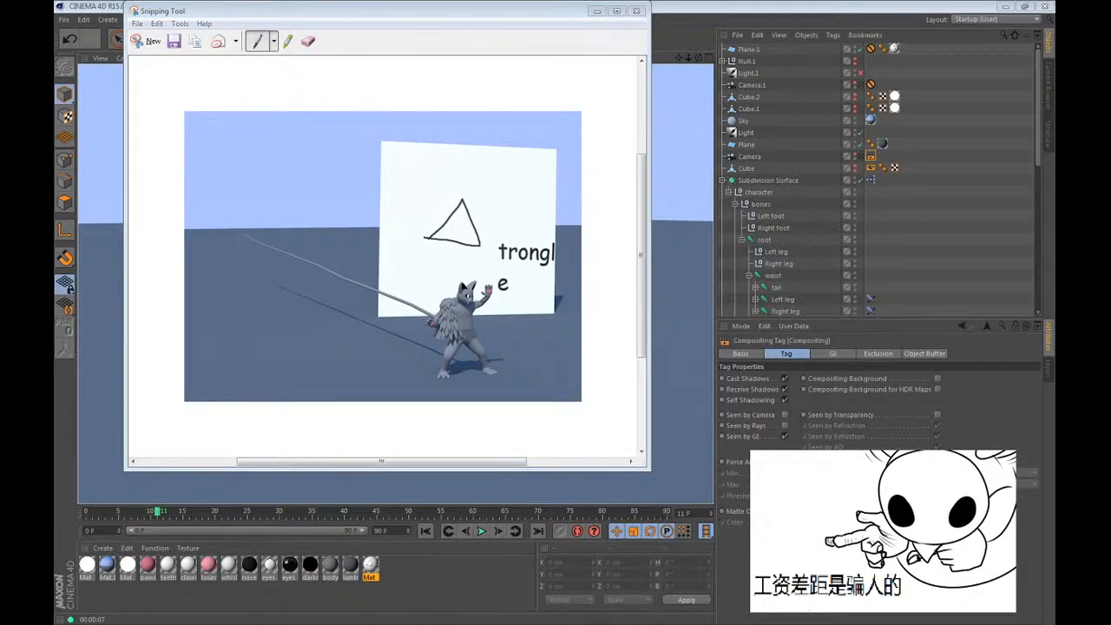
left_click(827, 6)
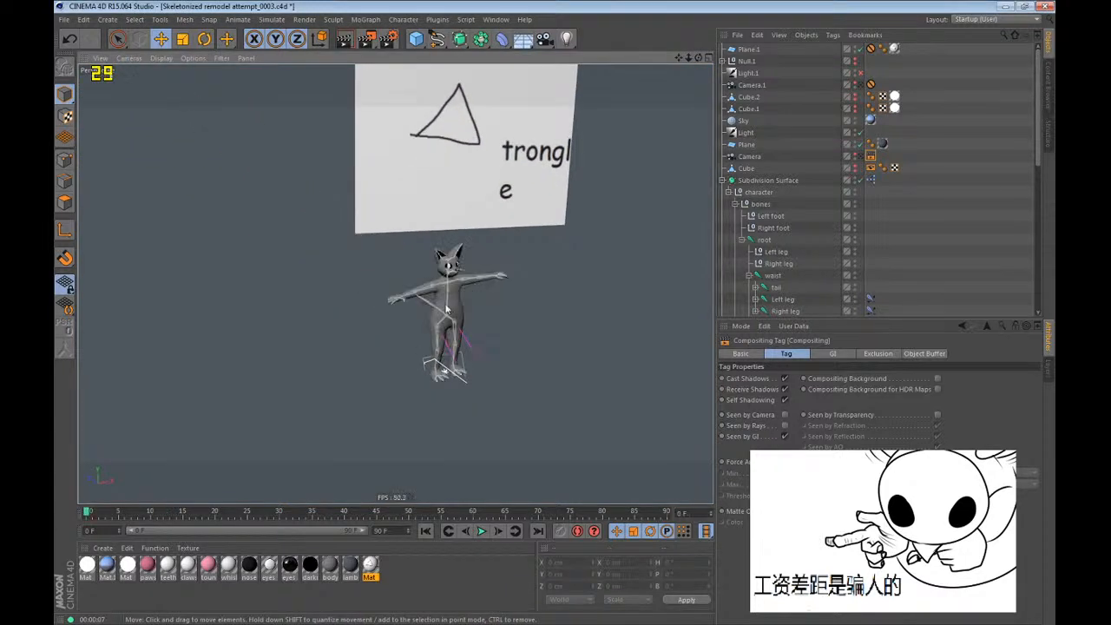
scroll(447, 308, "up", 3)
scroll(769, 260, "down", 3)
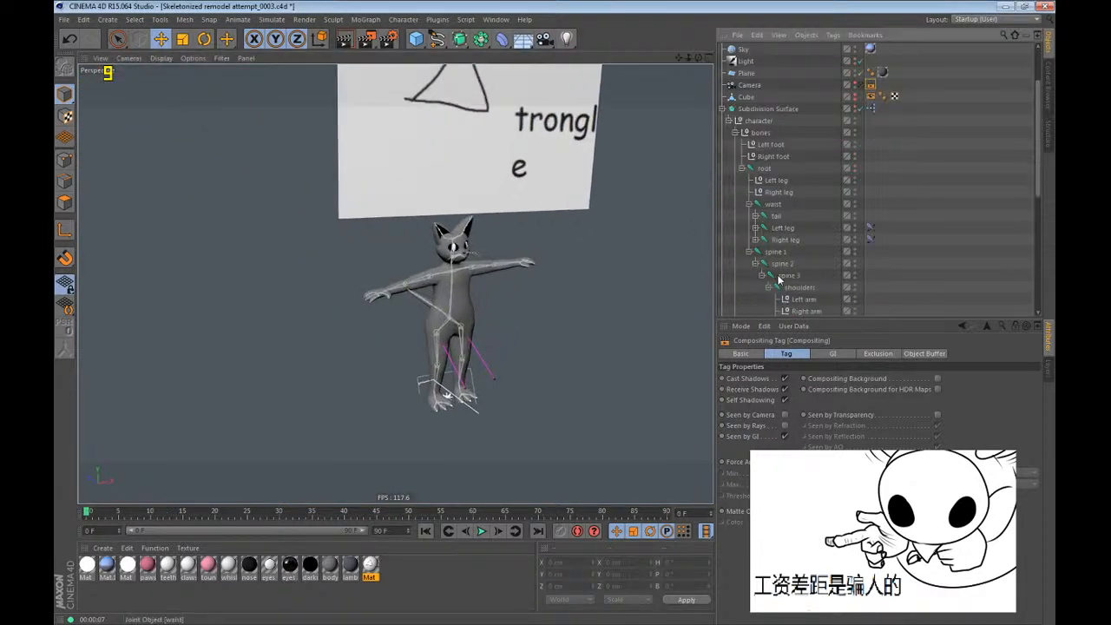
Select the whole tail joint chain and clear its stretched-pose keys at frame 11.
middle_click(772, 218)
left_click_drag(206, 385, 339, 382, "alt")
scroll(347, 335, "up", 4)
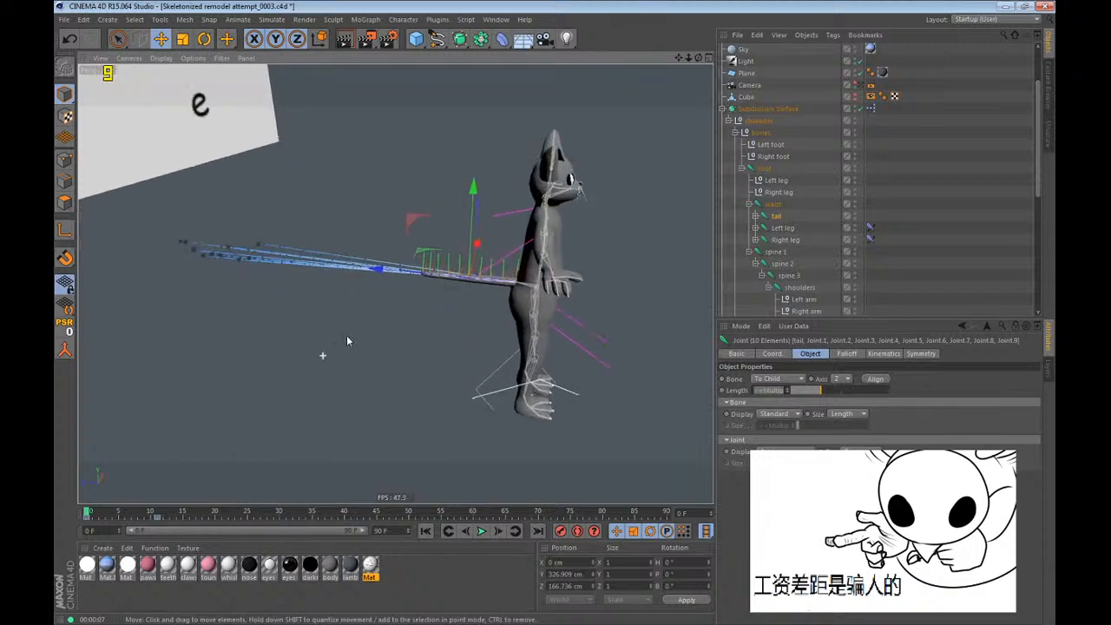
left_click(160, 519)
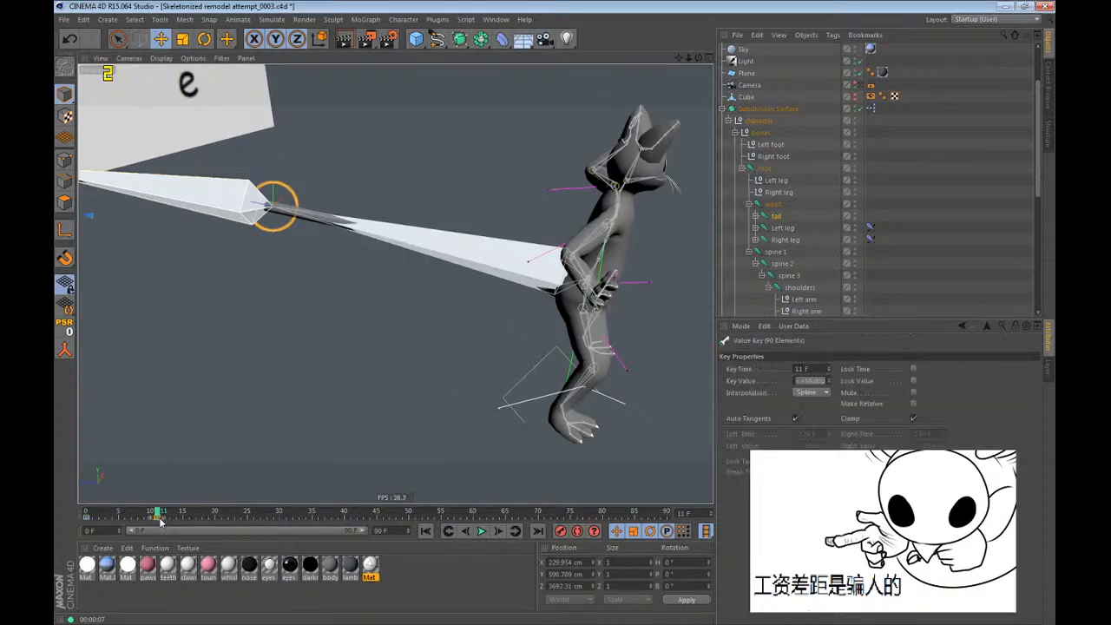
scroll(488, 269, "up", 3)
Rotate the tail joints into an upward curve in the frame 11 pose and scrub from frame 0 to frame 12.
key("r")
left_click_drag(467, 313, 496, 212, "alt")
left_click_drag(585, 276, 583, 376)
left_click(930, 223)
left_click_drag(670, 217, 606, 304, "alt")
middle_click_drag(666, 288, 396, 284, "alt")
left_click_drag(396, 284, 178, 288, "alt")
key("shift+f")
left_click_drag(94, 507, 163, 510)
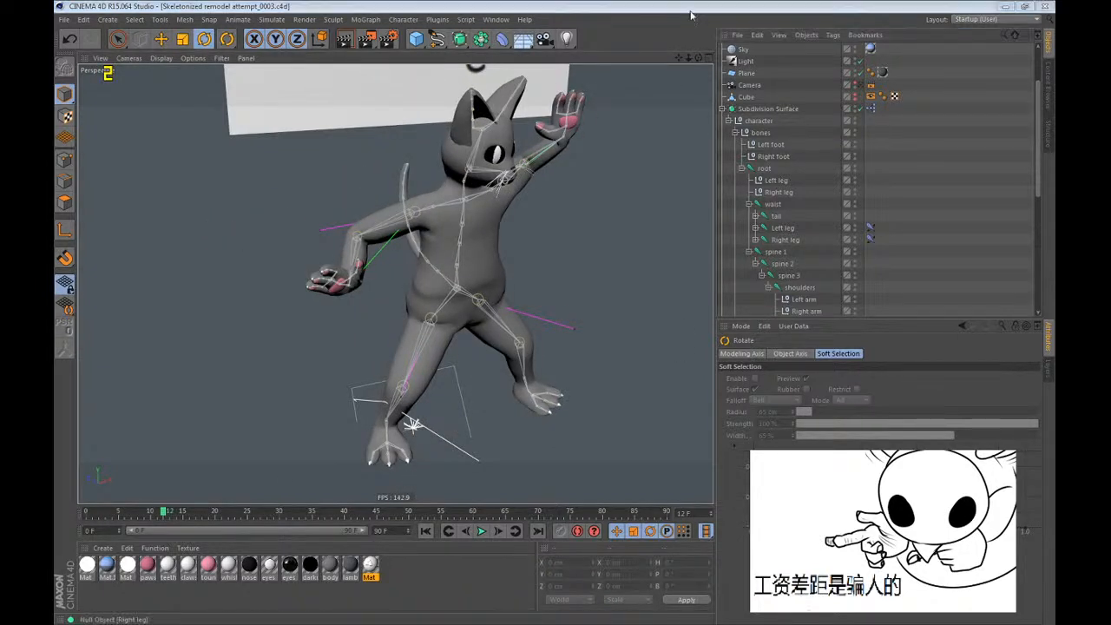
Try shifting the waist joint in the frame 12 pose to test the belly deformation, and undo each attempt.
left_click_drag(394, 283, 300, 300, "alt")
right_click_drag(297, 355, 293, 280, "alt")
middle_click_drag(294, 280, 344, 259, "alt")
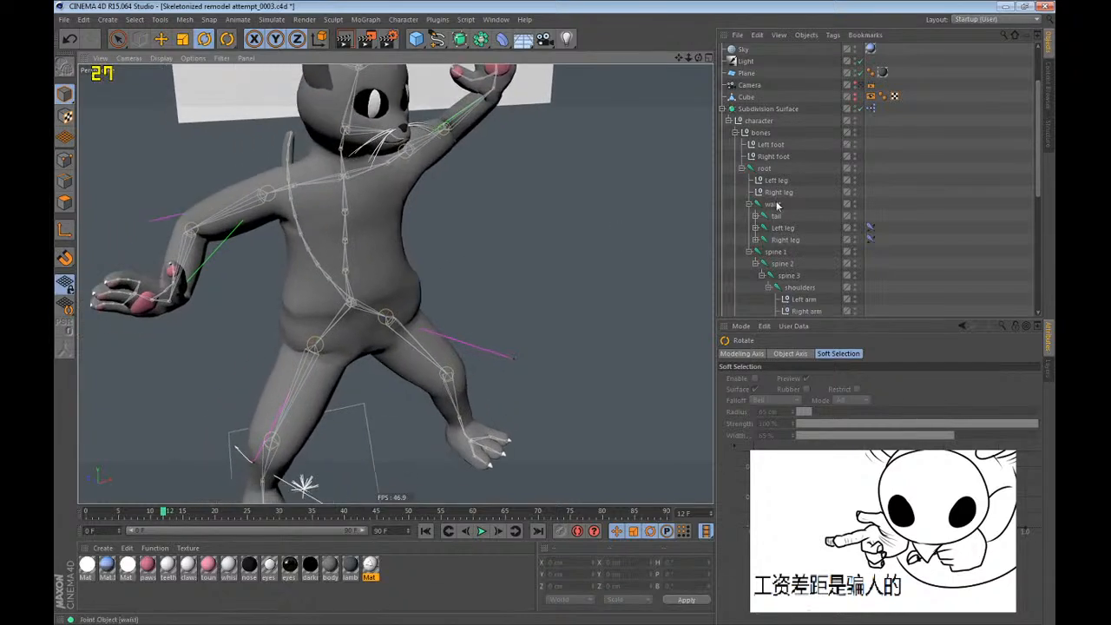
left_click(774, 205)
key("e")
left_click_drag(575, 309, 582, 347)
key("ctrl+z")
left_click_drag(511, 375, 430, 340, "alt")
key("ctrl+z")
Activate the Weight Tool on the waist joint and restrict painting to visible points only.
left_click(406, 20)
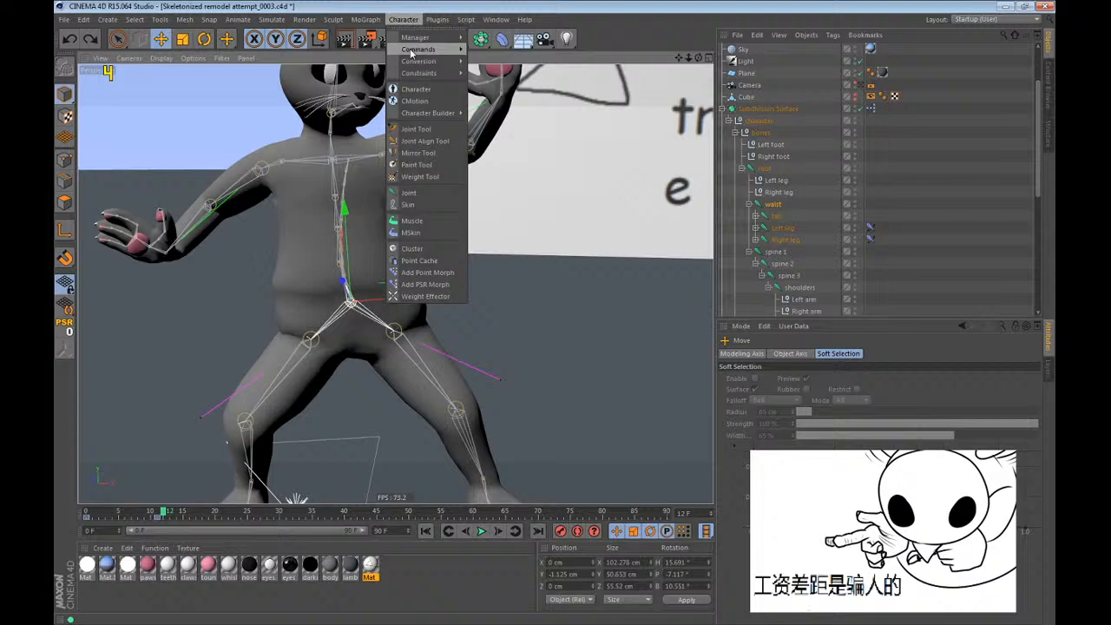
left_click(420, 177)
scroll(321, 317, "up", 6)
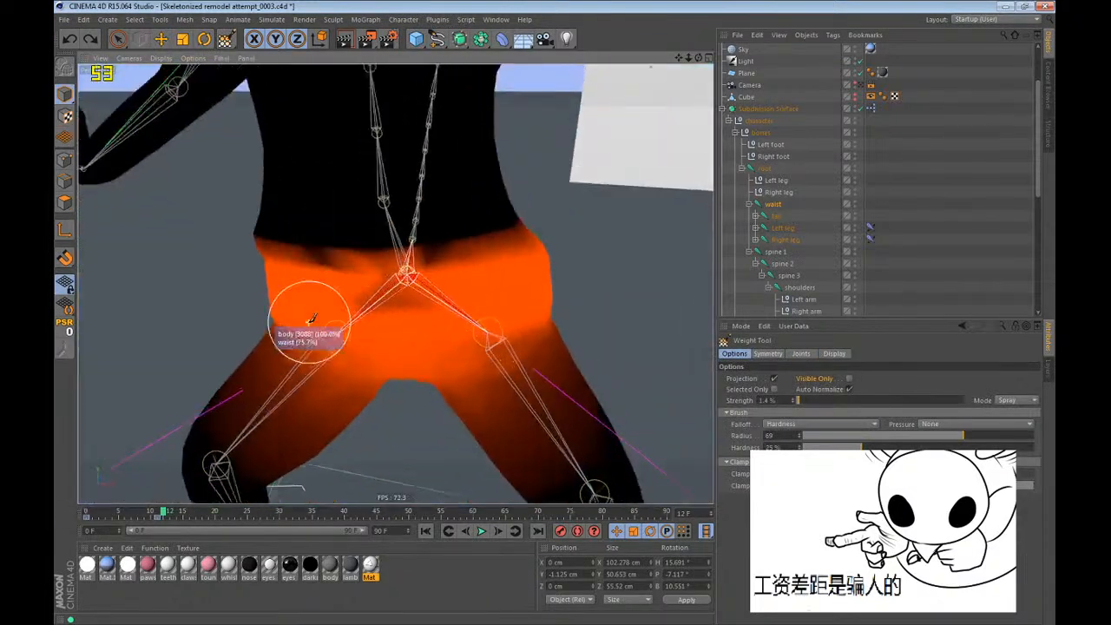
scroll(310, 322, "up", 2)
left_click(849, 380)
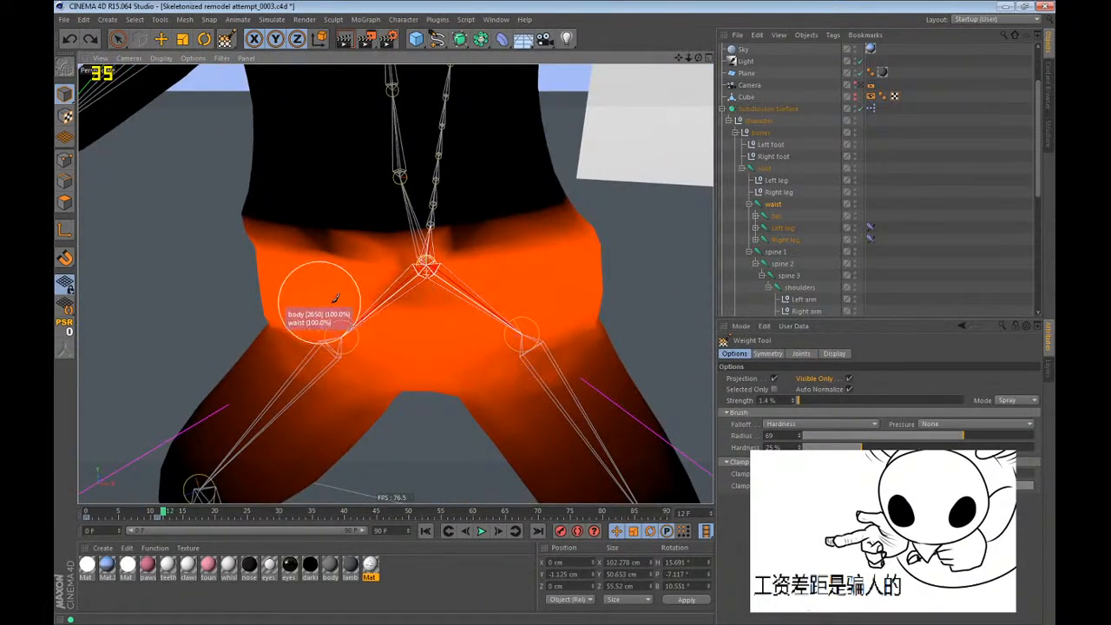
mouse_move(432, 294)
left_mouse_down("alt")
mouse_move(210, 202)
mouse_move(498, 290)
left_mouse_up("alt")
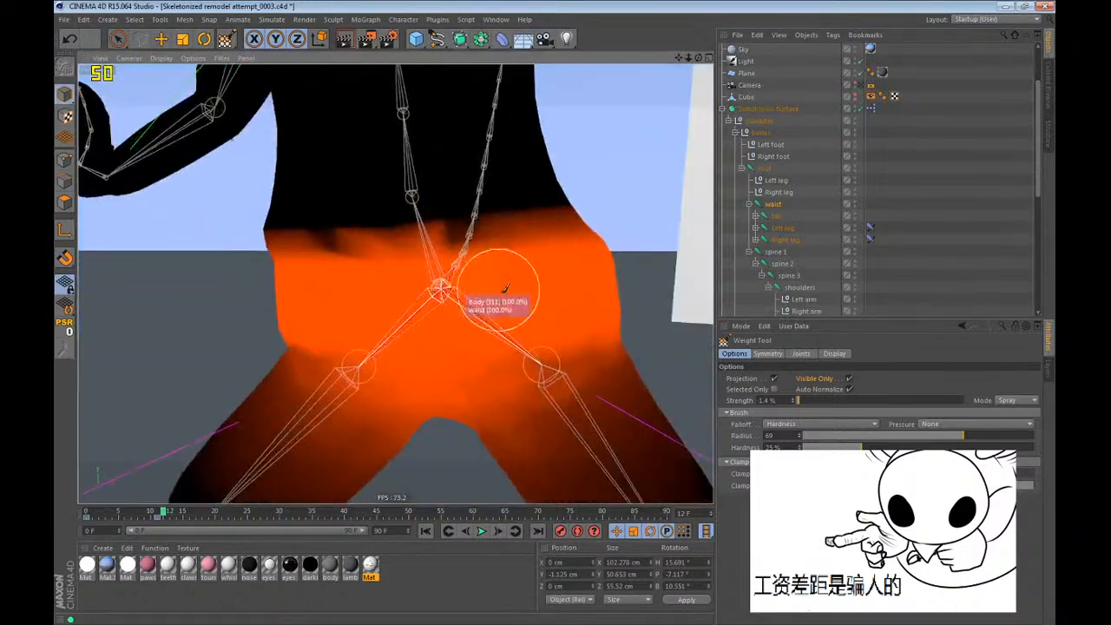
Examine the weight maps of spine 1, spine 2, spine 3 and the waist around the belly.
left_click(776, 251)
scroll(595, 284, "up", 2)
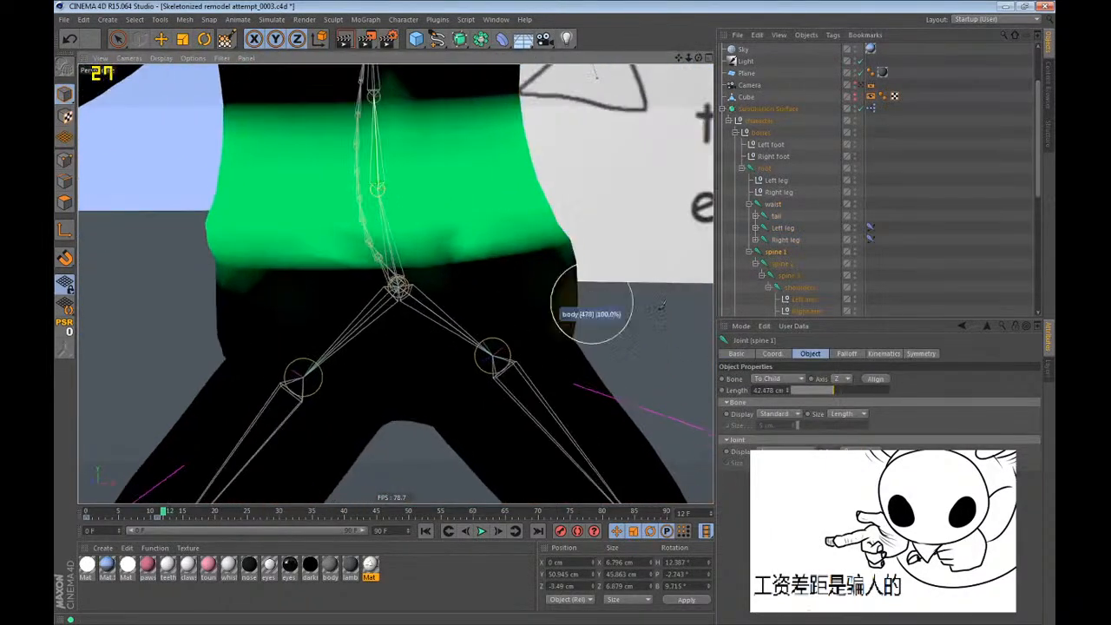
left_click(775, 263)
left_click(789, 276)
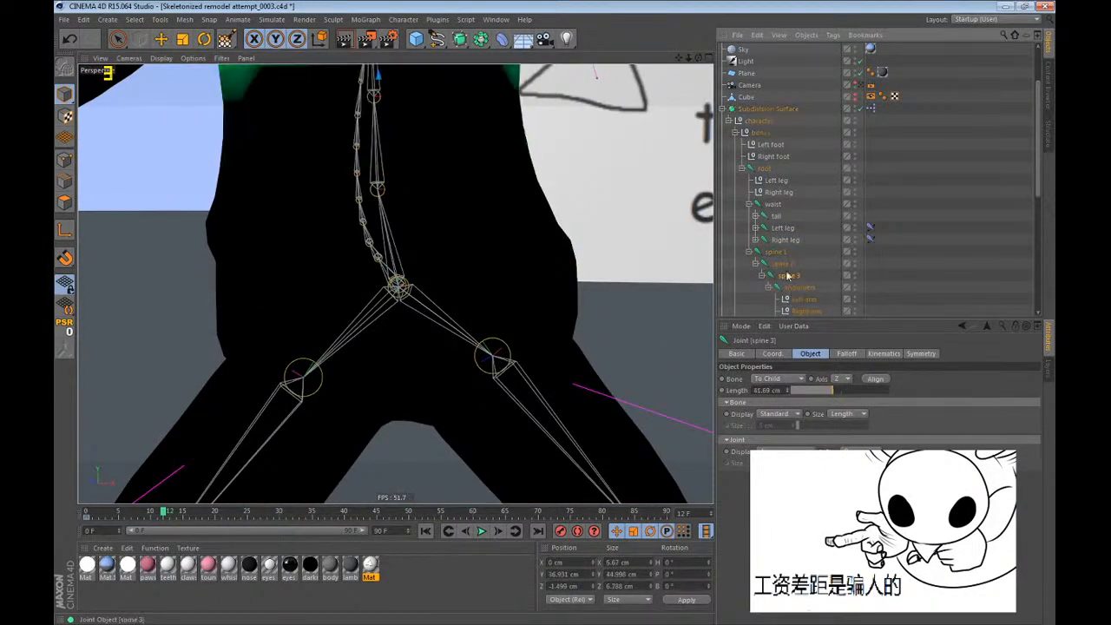
left_click(778, 204)
left_click_drag(423, 217, 398, 241, "alt")
middle_click_drag(399, 241, 393, 328, "alt")
scroll(394, 329, "down", 3)
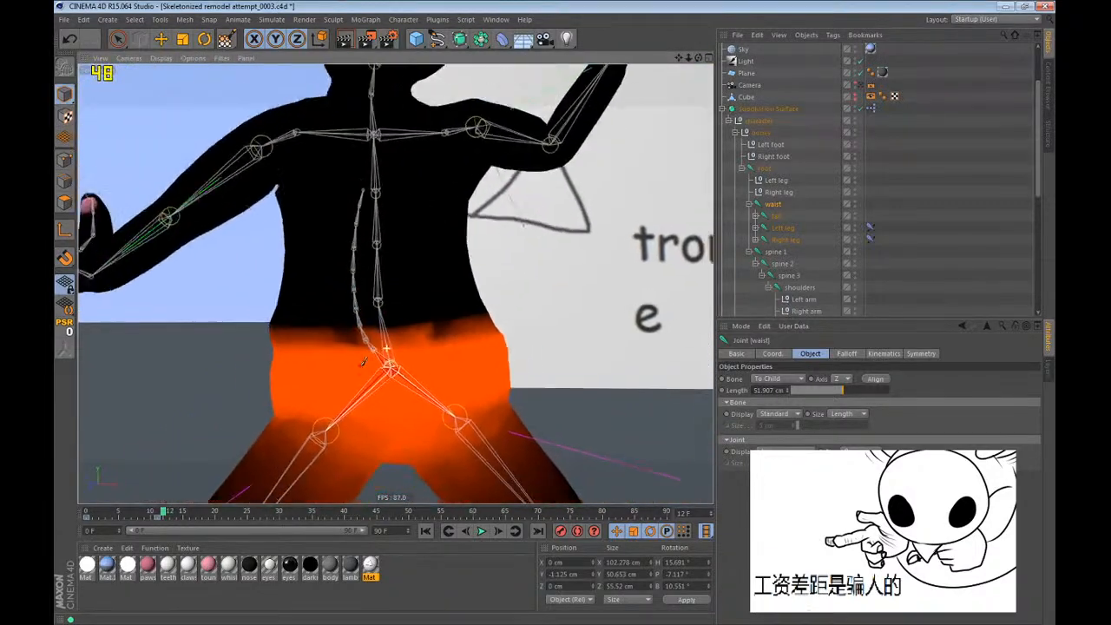
Scrub the pose, try moving the waist joint at frame 11, undo the move and return to frame 0.
key("e")
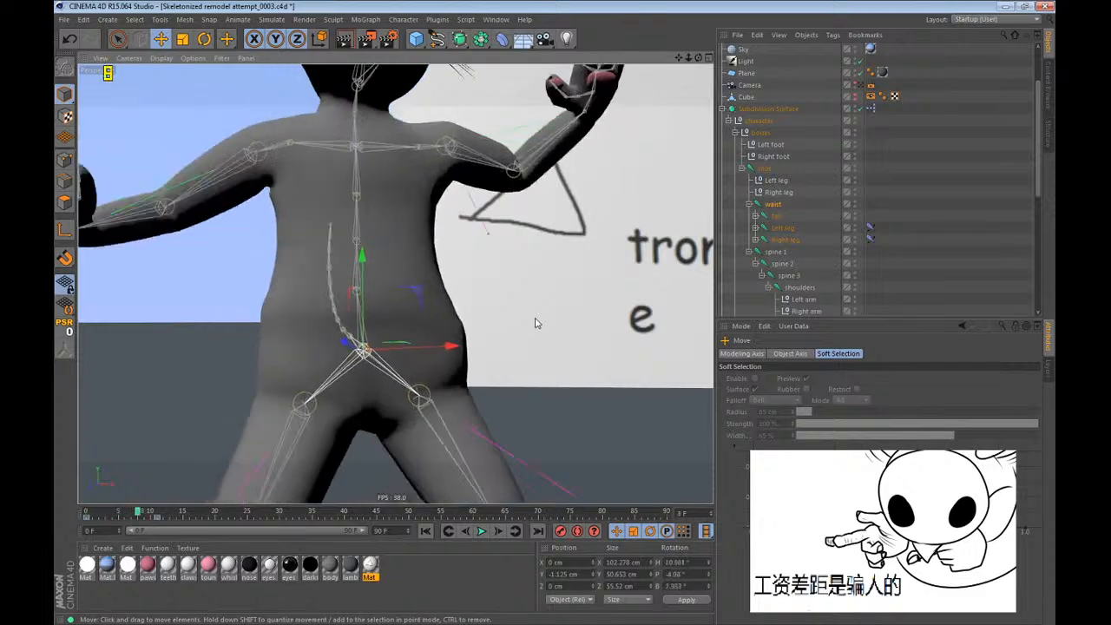
key("g")
left_click_drag(467, 351, 419, 368, "alt")
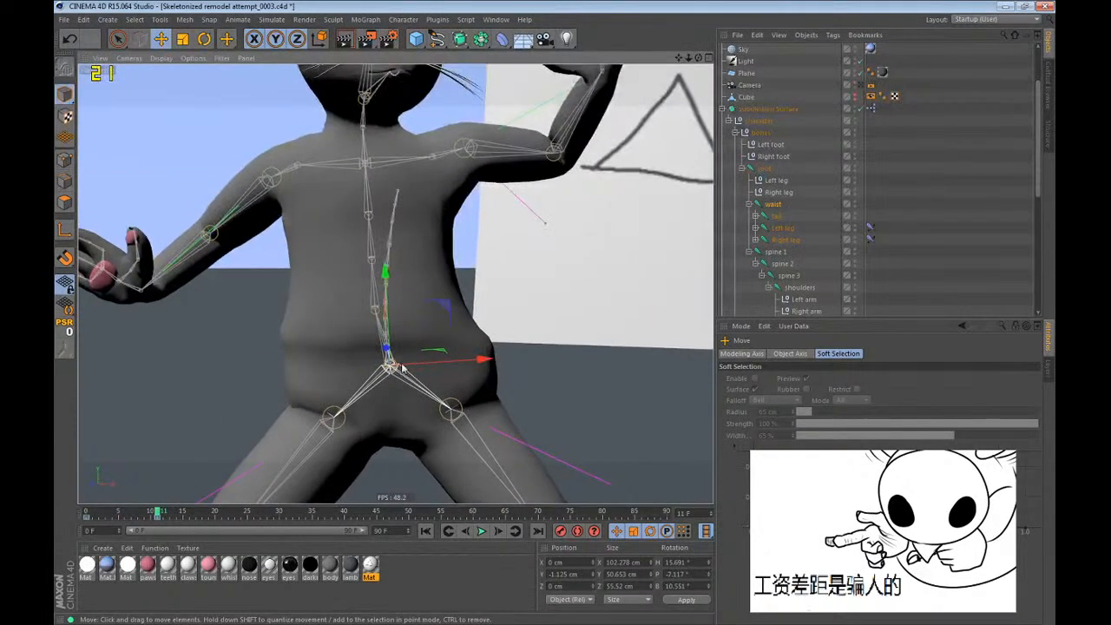
middle_click_drag(365, 346, 391, 272, "alt")
left_click_drag(360, 302, 349, 308)
key("ctrl+z")
key("shift+f")
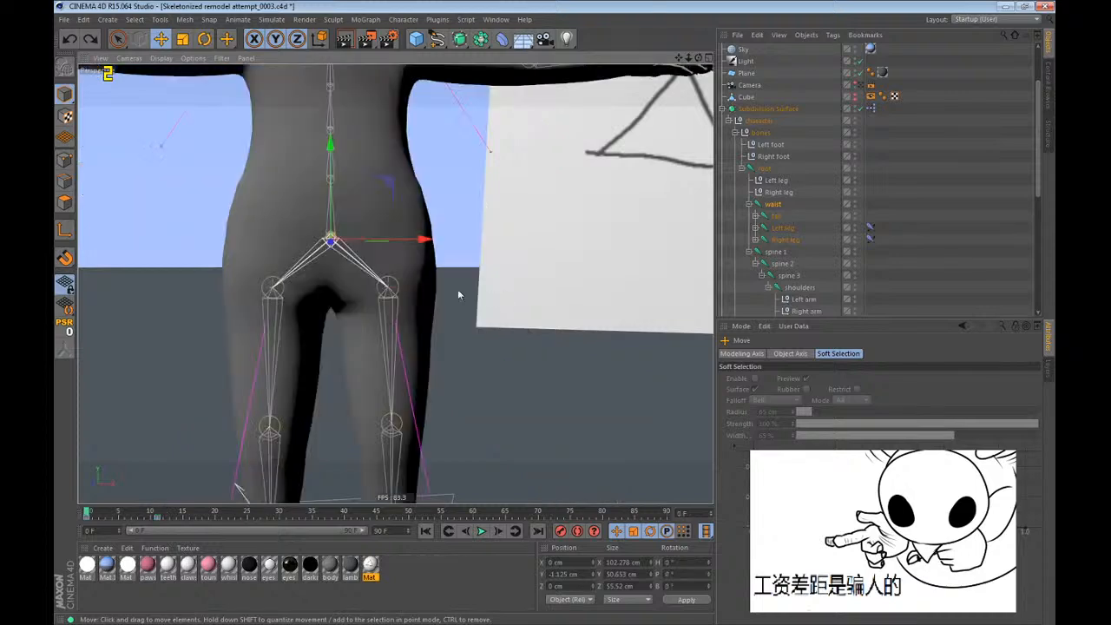
Try moving the root joint downward at frame 0 and undo the move.
middle_click_drag(460, 293, 474, 306, "alt")
left_click(773, 171)
left_click_drag(598, 265, 618, 405)
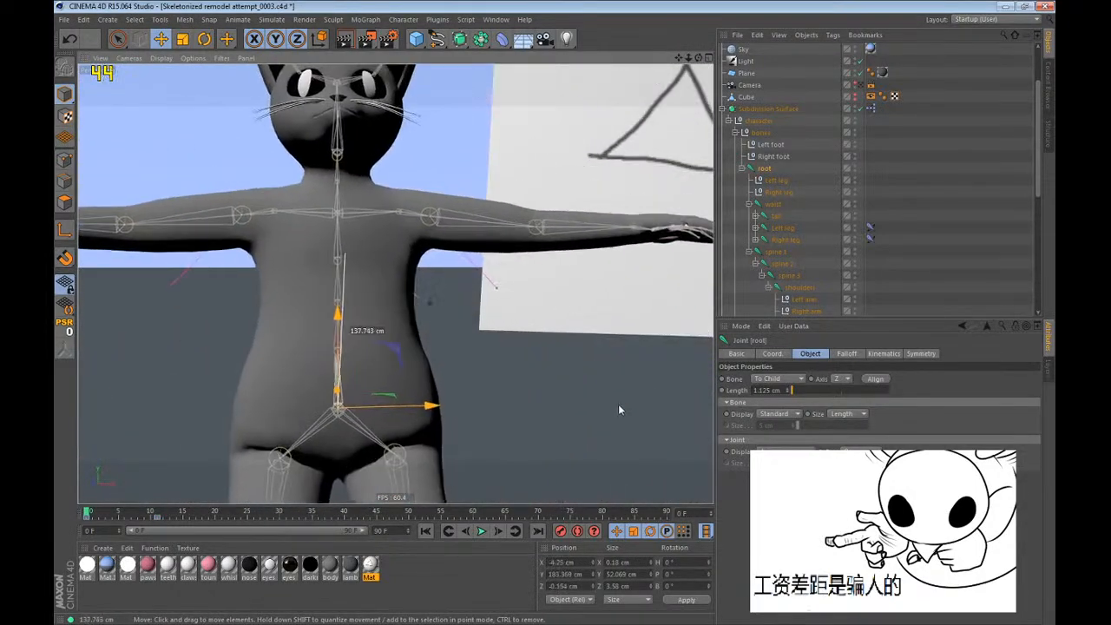
key("ctrl+z")
Try rotating the waist joint at frame 0 and undo the rotation.
key("r")
left_click(772, 203)
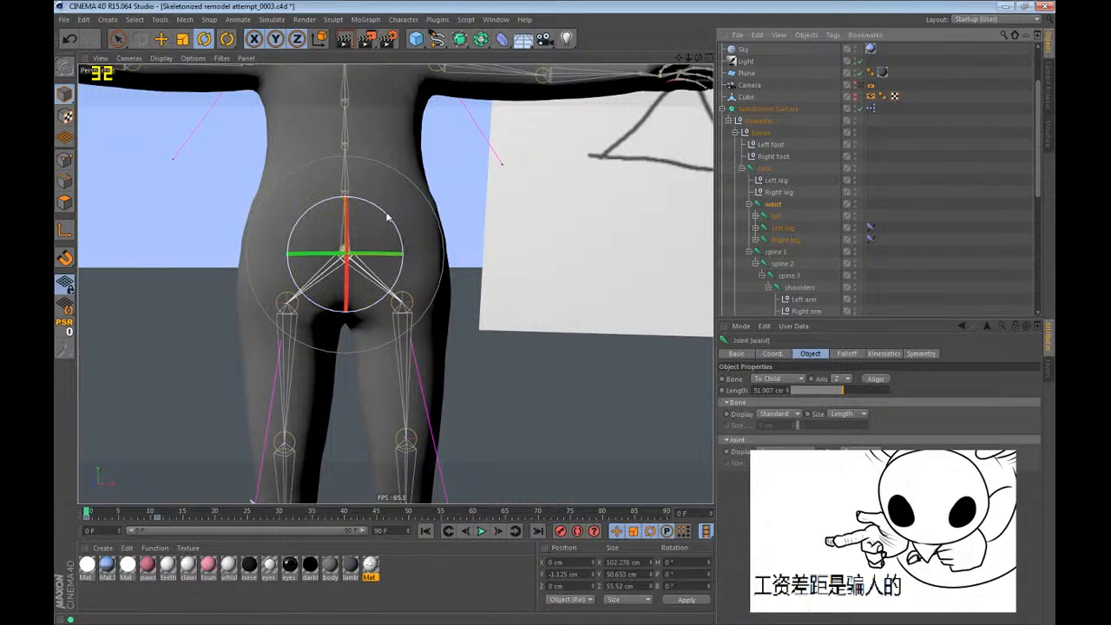
left_click_drag(388, 217, 412, 258)
key("ctrl+z")
middle_click_drag(381, 278, 400, 288, "alt")
Delete the waist joint's keyframe at frame 11.
key("e")
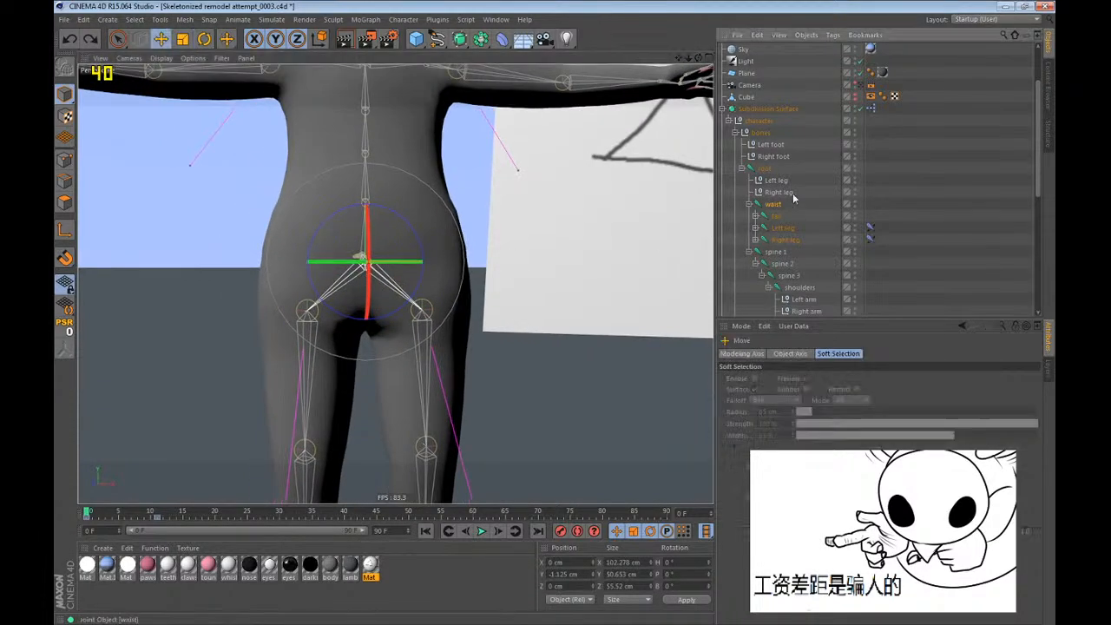
left_click(793, 200)
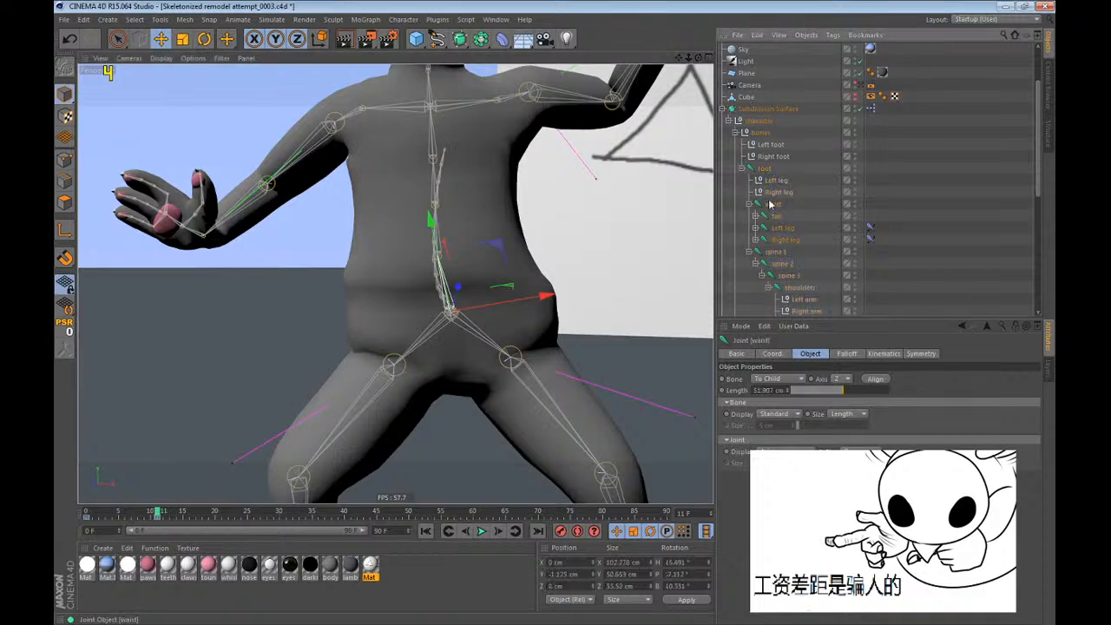
left_click(769, 204)
left_click(159, 520)
key("Delete")
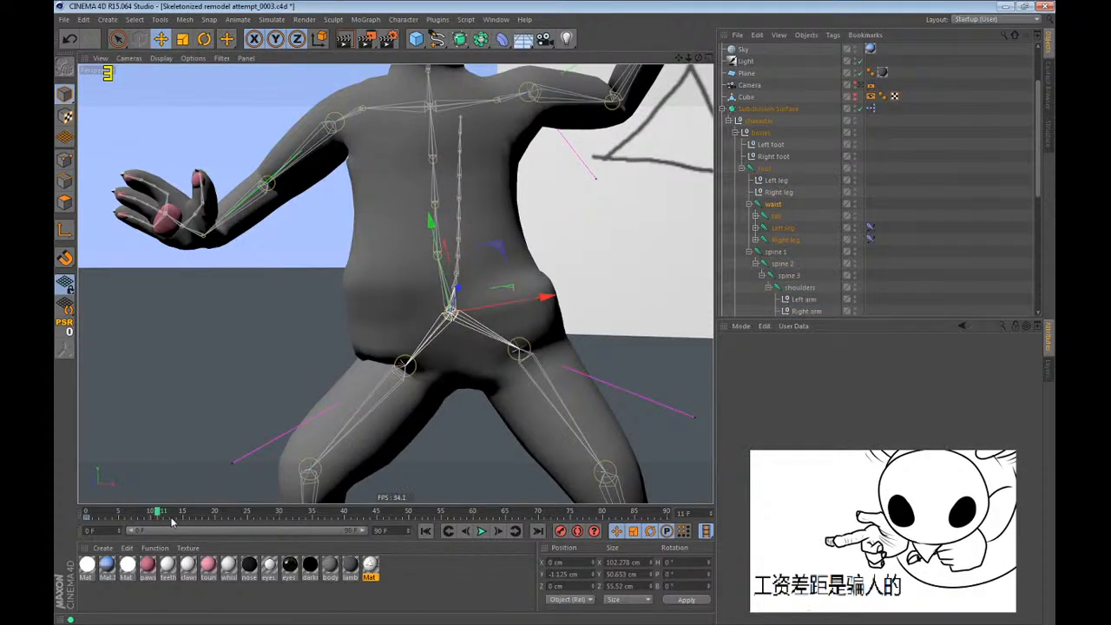
Try rotating the spine 1 joint at frame 11, undo the rotation and return to frame 0.
key("r")
left_click(772, 251)
left_click_drag(424, 243, 424, 159)
key("ctrl+z")
key("ctrl+z")
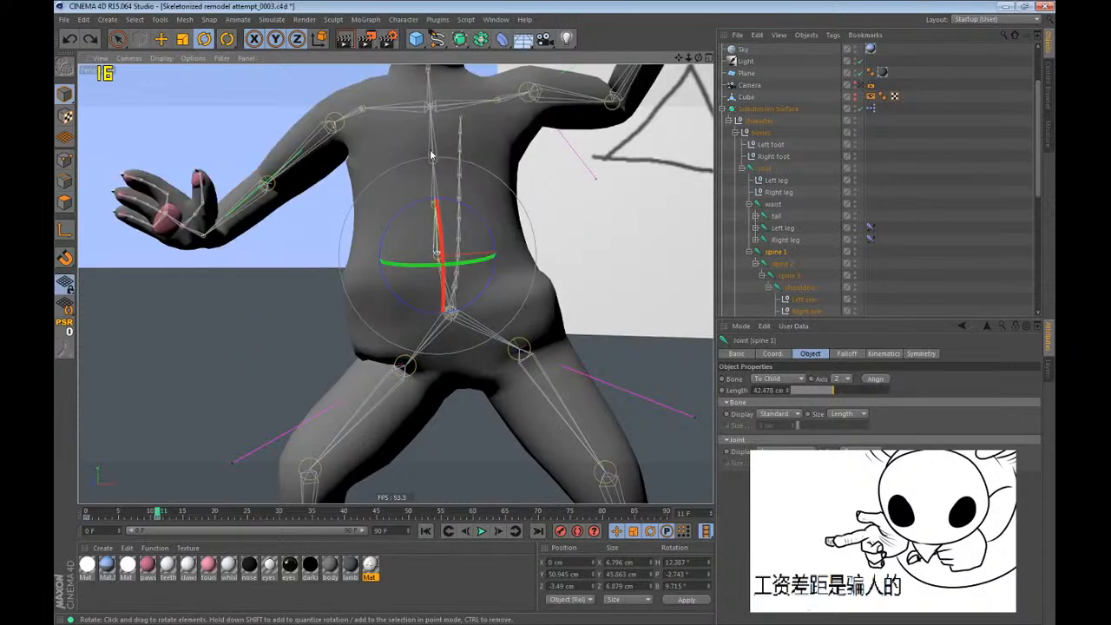
key("shift+f")
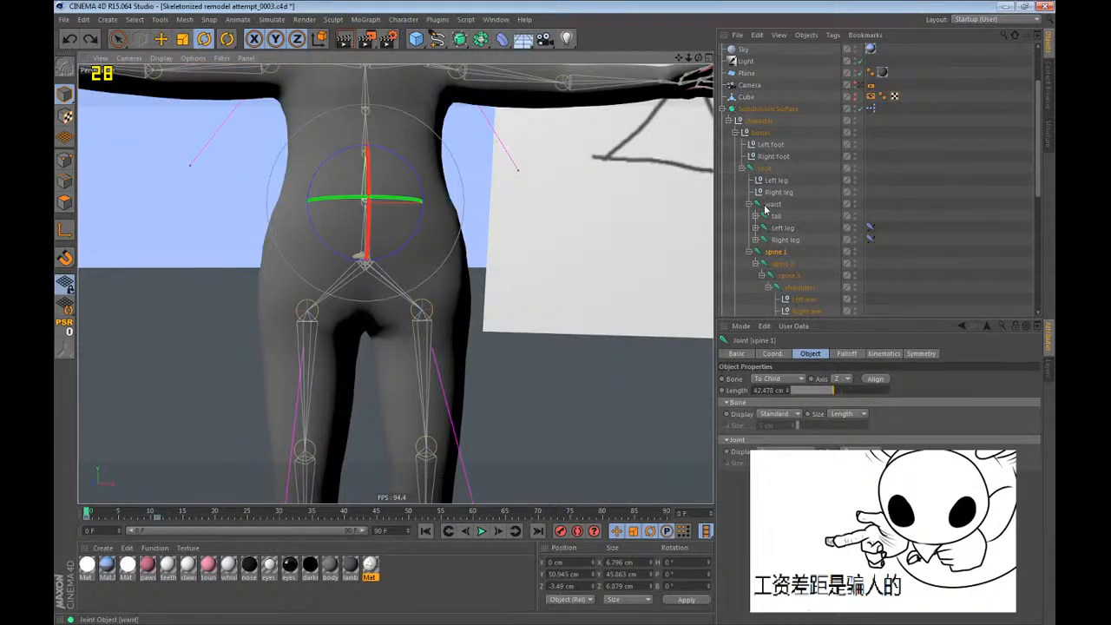
Rotate the waist joint at frame 11 to about H 6.5°, P -9.5° and B 9.9°.
key("ctrl+g")
left_click(773, 205)
left_click_drag(409, 310, 487, 294)
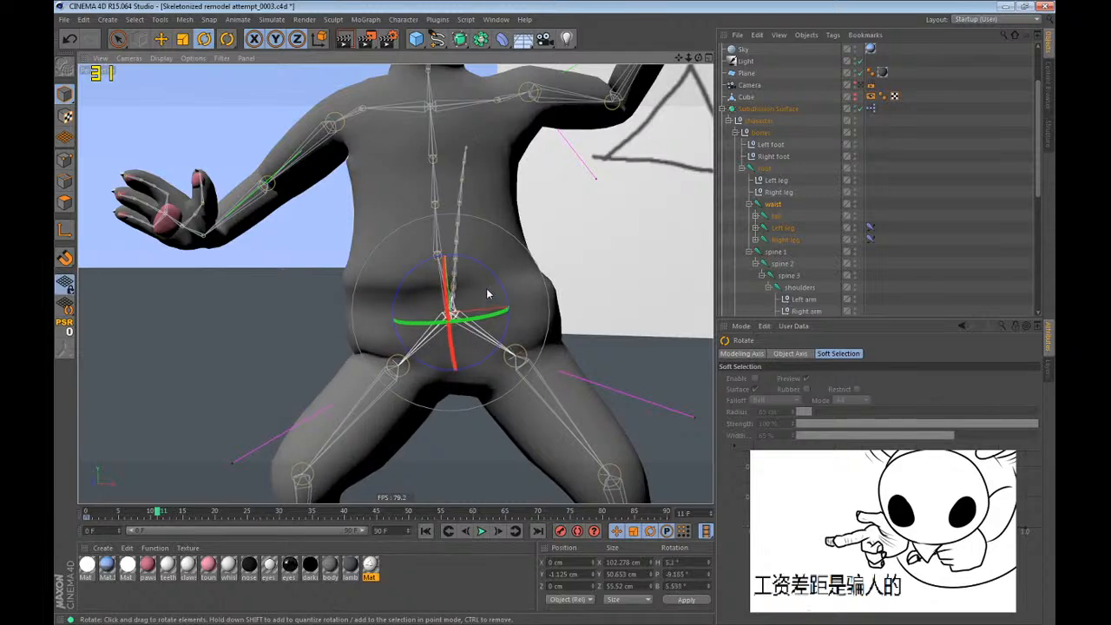
left_click_drag(584, 307, 586, 313)
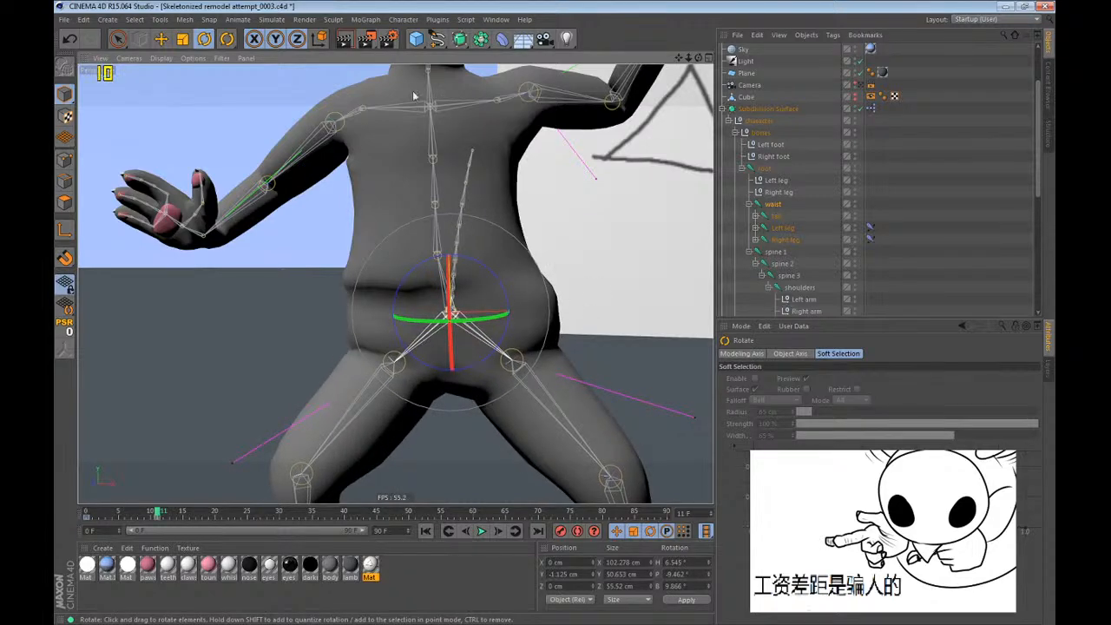
Show the waist's weights with the Weight Tool and set the viewport display to Constant Shading (Lines).
left_click(402, 22)
left_click(417, 176)
left_click_drag(437, 317, 380, 304, "alt")
left_click(163, 58)
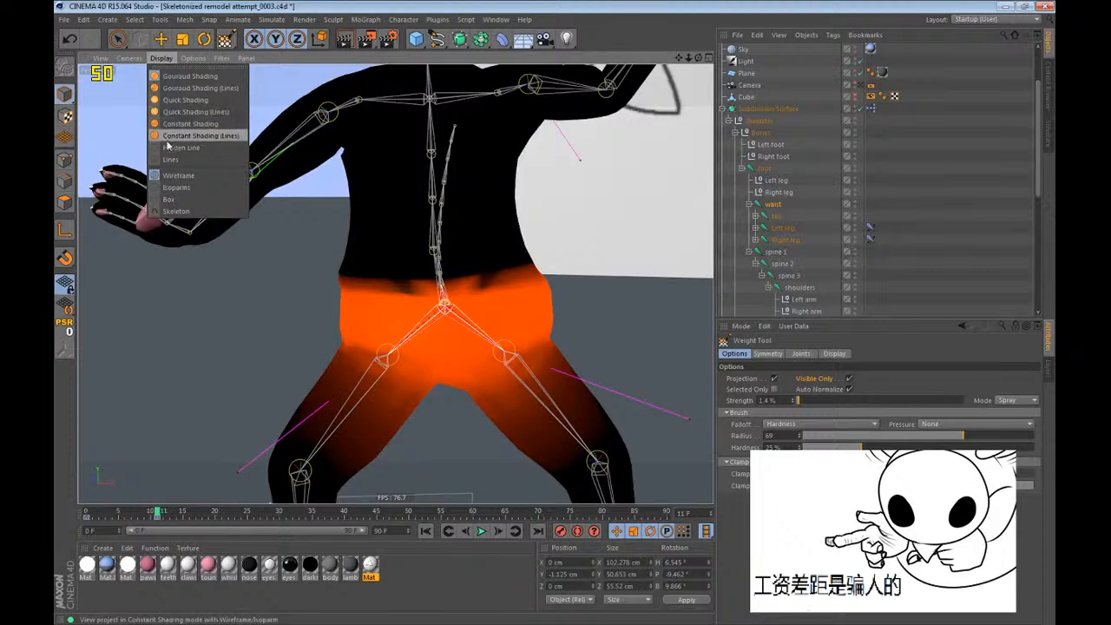
left_click(168, 137)
scroll(459, 348, "up", 5)
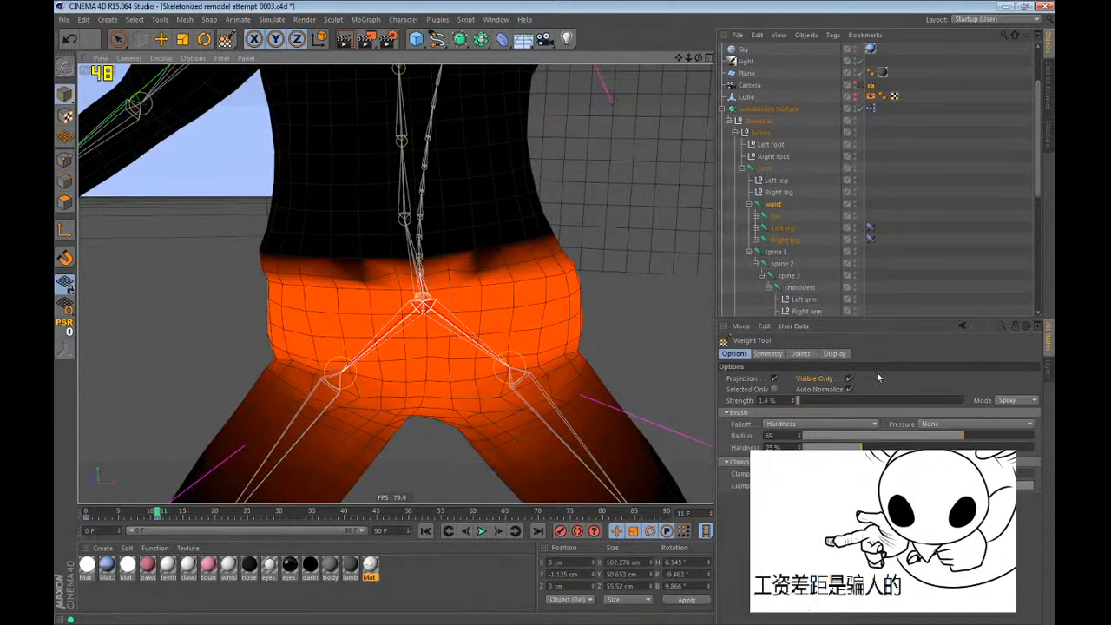
Paint spine 1's weights across the lower belly toward the waist, undoing stray strokes.
left_click(776, 252)
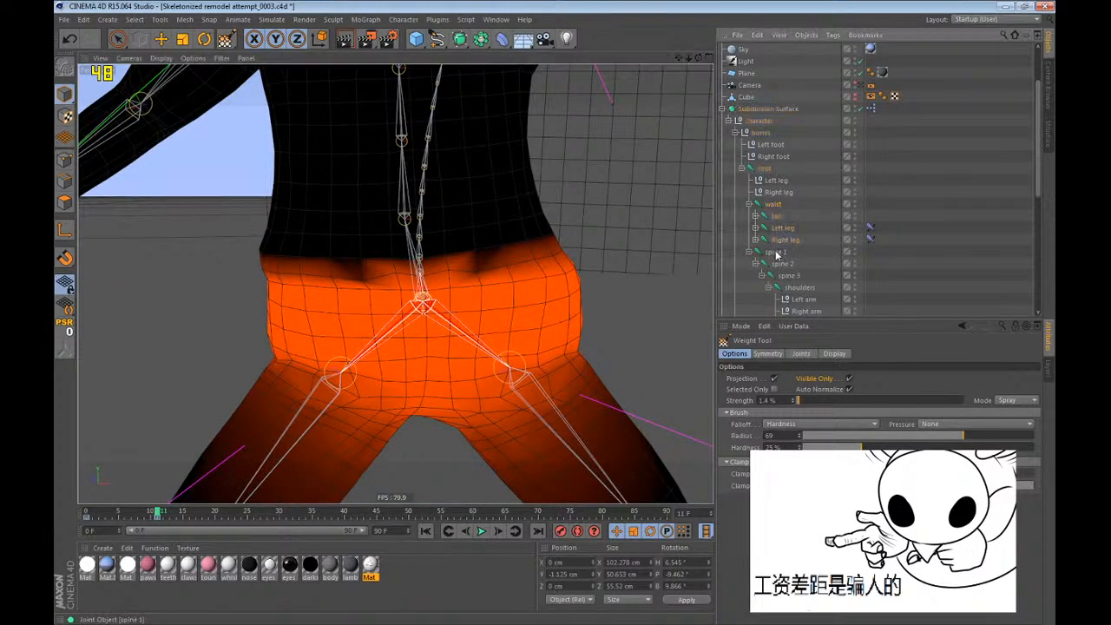
scroll(517, 327, "up", 2)
mouse_move(514, 251)
left_mouse_down("alt")
mouse_move(547, 246)
mouse_move(452, 255)
left_mouse_up("alt")
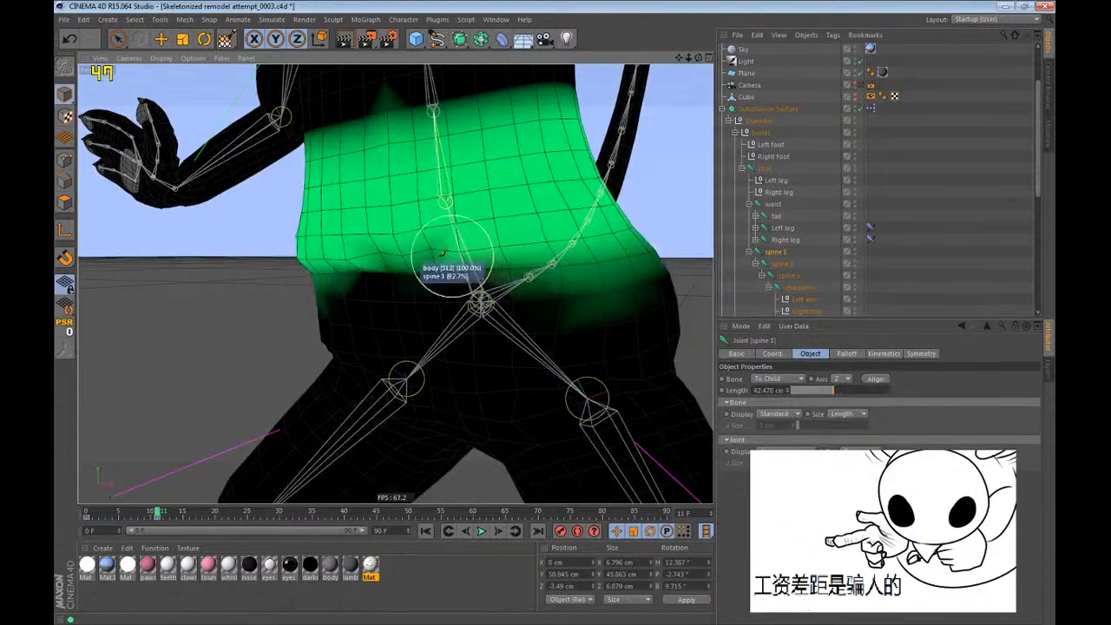
left_click_drag(417, 208, 528, 218, "alt")
left_click_drag(501, 263, 317, 249)
mouse_move(419, 230)
left_mouse_down("alt")
mouse_move(199, 216)
mouse_move(365, 259)
left_mouse_up("alt")
mouse_move(547, 290)
left_mouse_down()
mouse_move(382, 330)
mouse_move(490, 307)
mouse_move(278, 246)
mouse_move(521, 263)
left_mouse_up()
key("ctrl+z")
mouse_move(356, 258)
left_mouse_down("alt")
mouse_move(262, 225)
mouse_move(415, 207)
mouse_move(580, 236)
mouse_move(573, 252)
left_mouse_up("alt")
left_click_drag(310, 290, 82, 288, "alt")
key("ctrl+z")
Check the spine 1 weights at frames 0 and 11 and compare them with the spine 2 and spine 3 weight maps.
scroll(334, 308, "down", 5)
left_click_drag(411, 334, 188, 338, "alt")
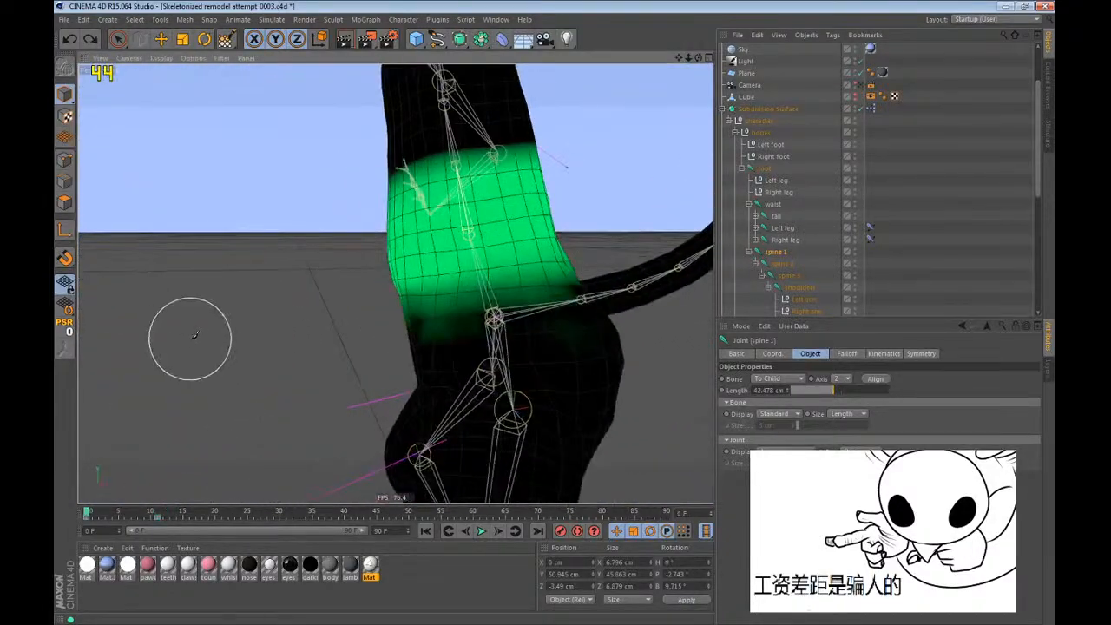
key("shift+f")
mouse_move(448, 226)
left_mouse_down("alt")
mouse_move(616, 161)
mouse_move(769, 246)
mouse_move(448, 226)
left_mouse_up("alt")
key("ctrl+g")
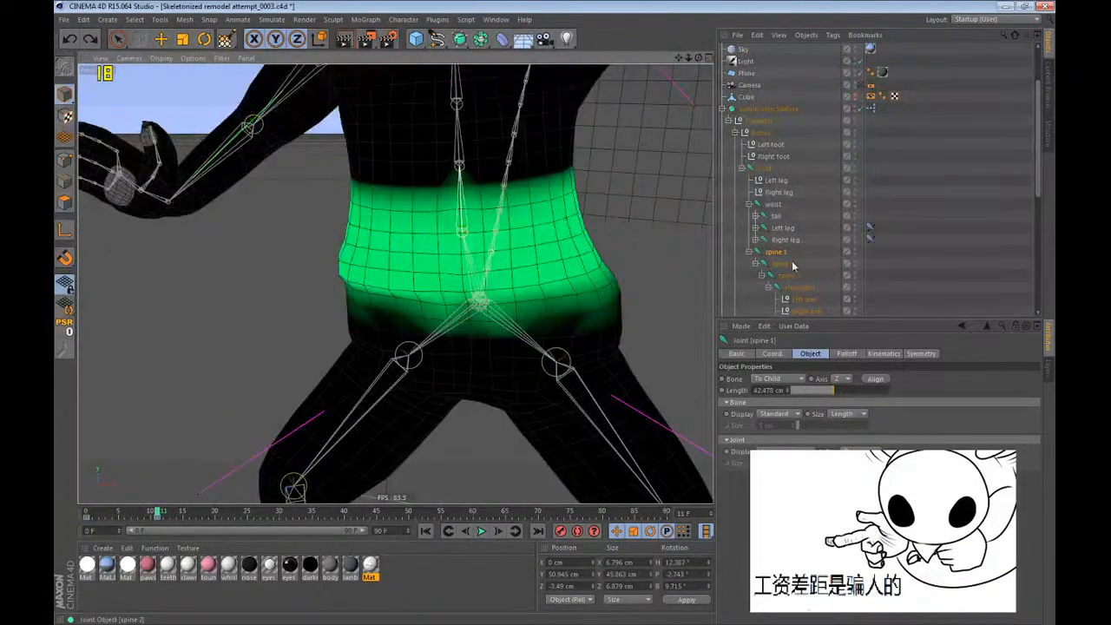
left_click(790, 264)
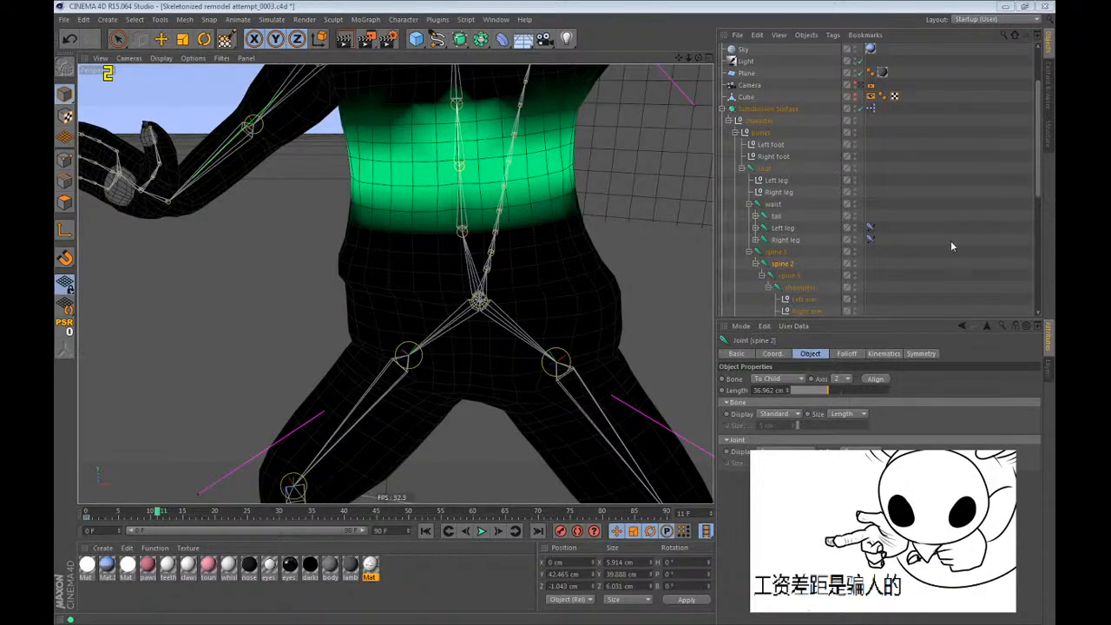
left_click_drag(480, 261, 486, 233, "alt")
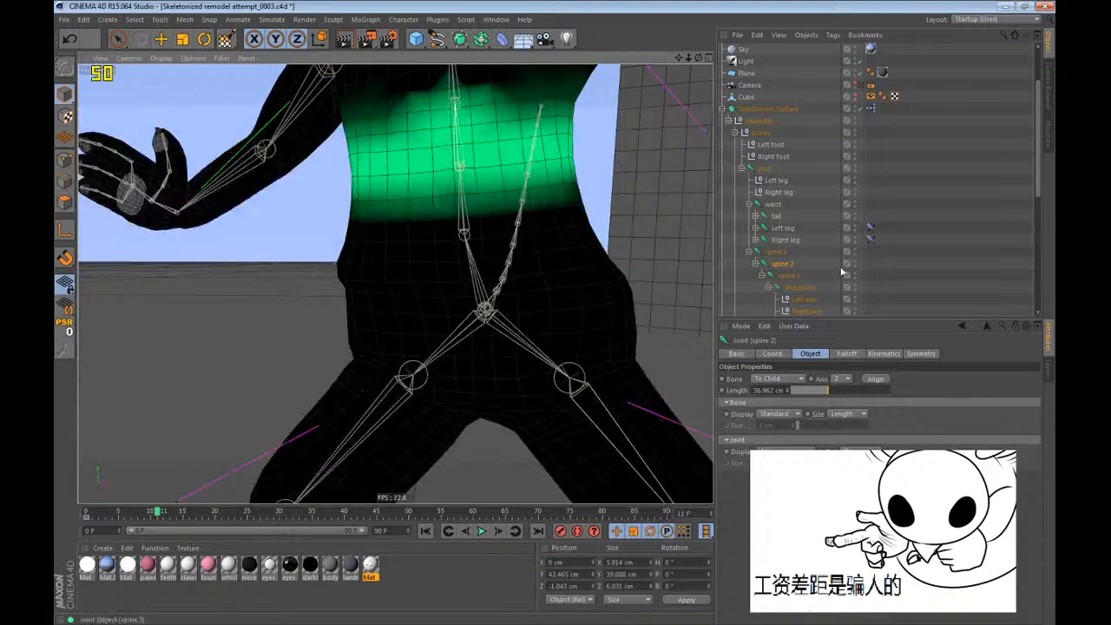
left_click(788, 254)
left_click(787, 265)
left_click(790, 277)
left_click(781, 264)
left_click(774, 255)
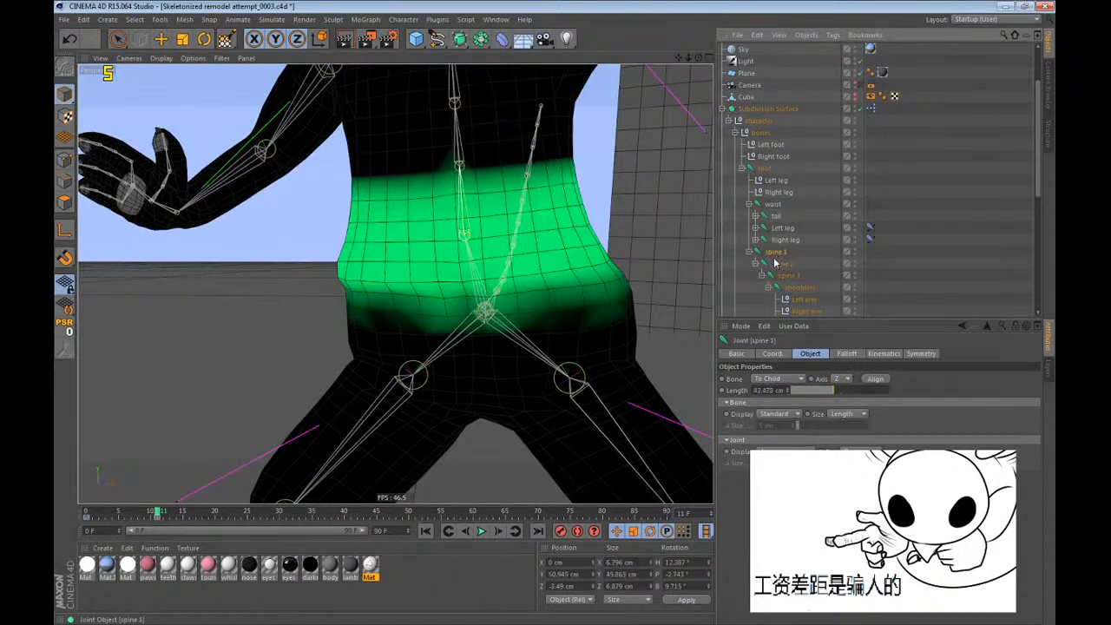
Select the bones group with all its children and delete their keyframe at frame 11.
key("r")
mouse_move(614, 441)
left_mouse_down("alt")
mouse_move(629, 345)
mouse_move(599, 304)
mouse_move(533, 471)
mouse_move(206, 112)
mouse_move(211, 146)
left_mouse_up("alt")
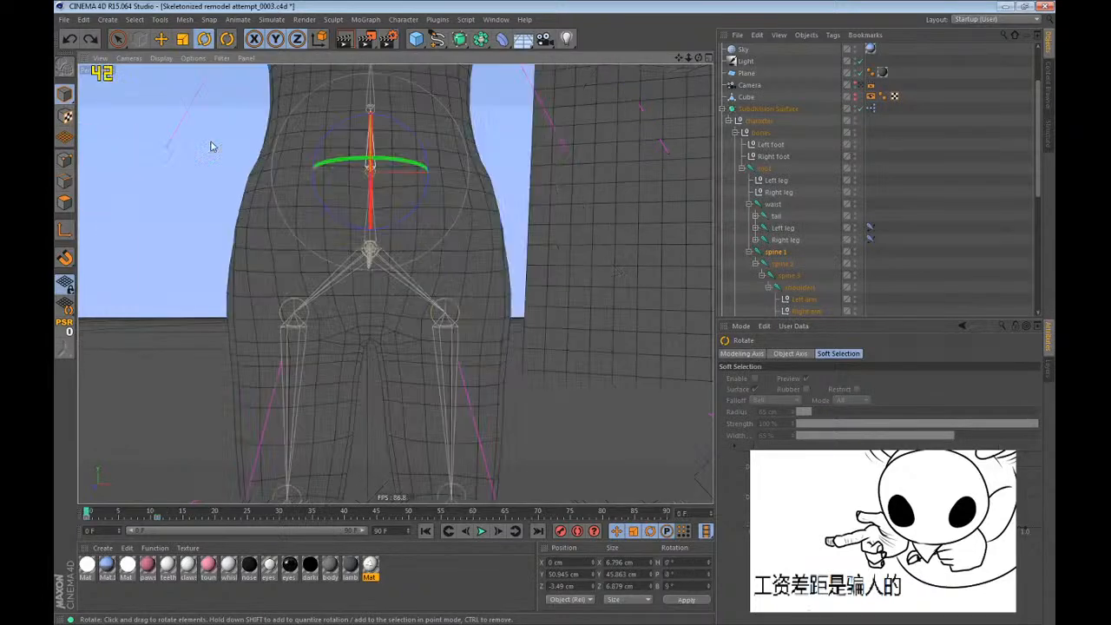
scroll(433, 357, "down", 3)
middle_click(764, 168)
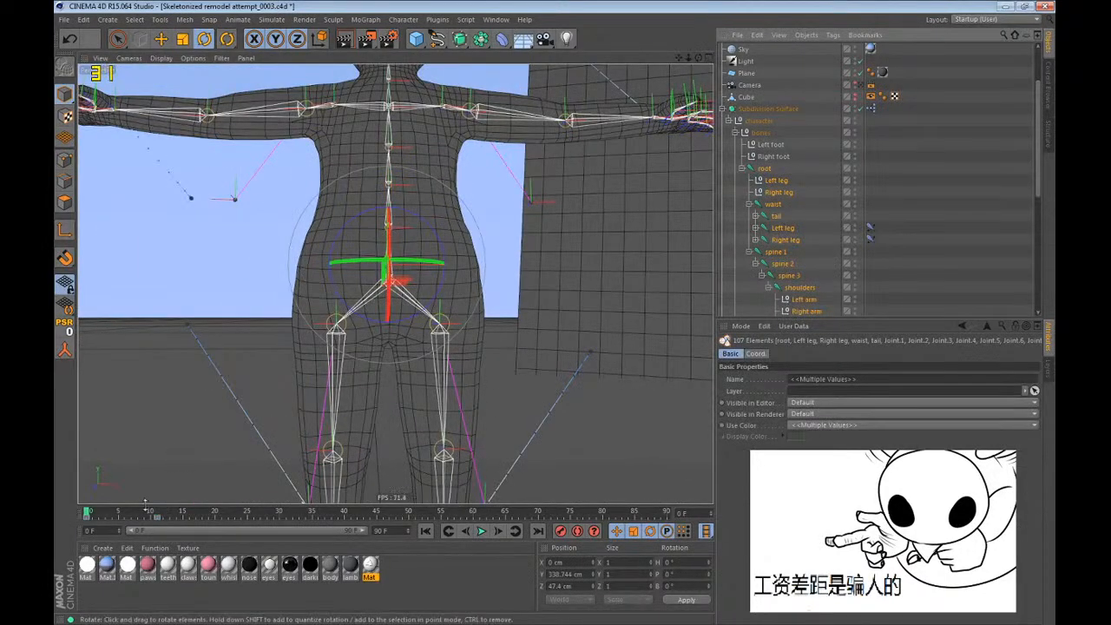
middle_click(759, 133)
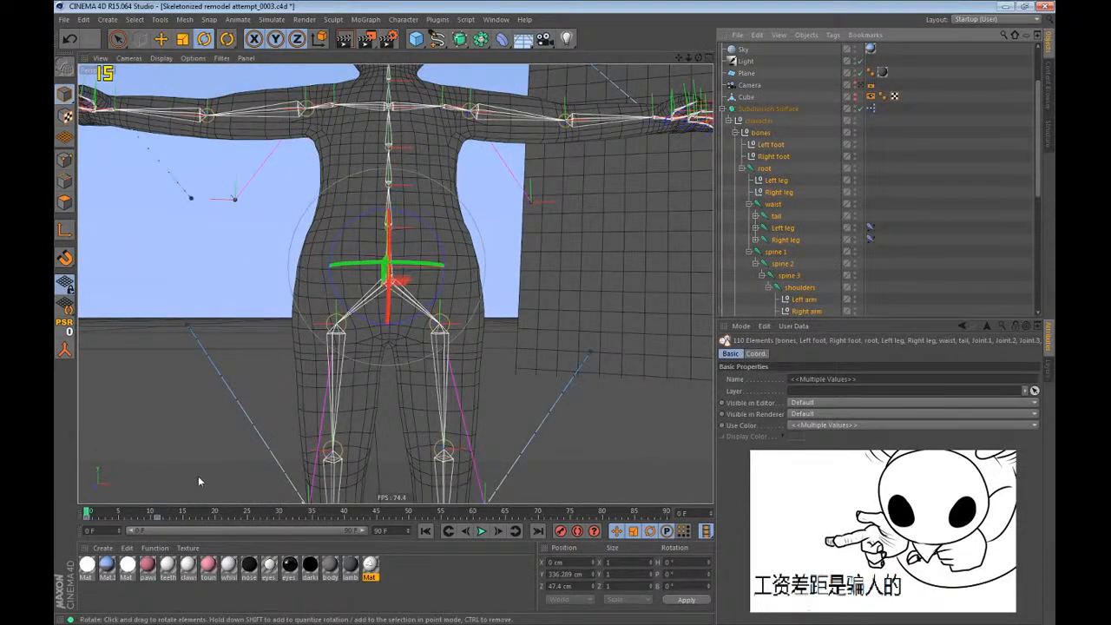
left_click(157, 519)
key("Delete")
left_click(385, 565)
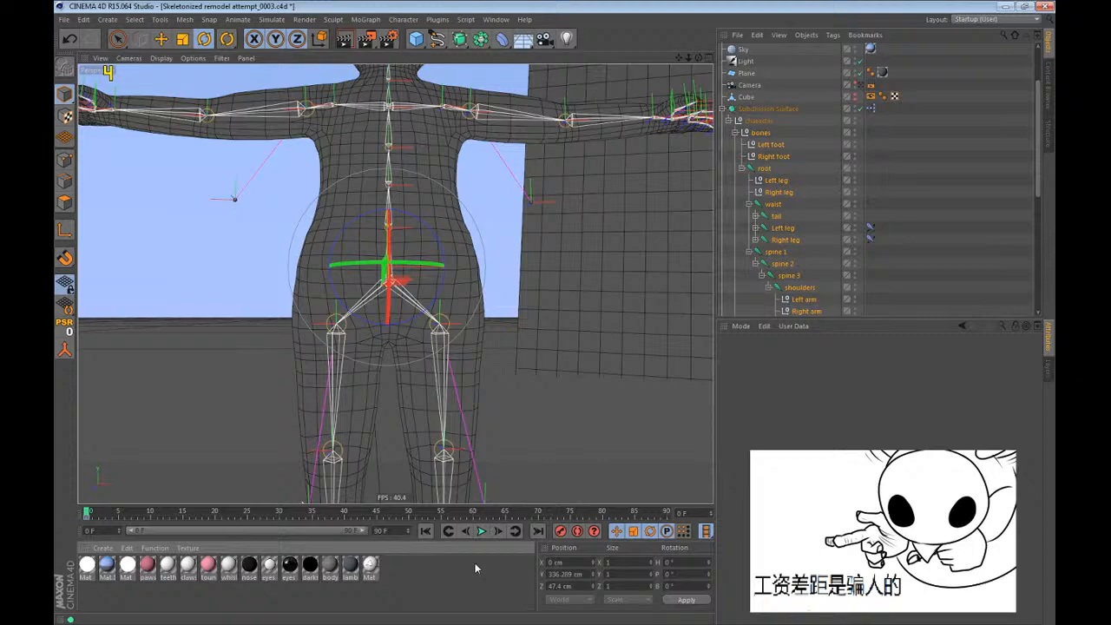
left_click(961, 213)
Try moving and rotating the root joint at frame 0.
key("e")
left_click(765, 169)
left_click_drag(556, 333, 641, 373)
key("r")
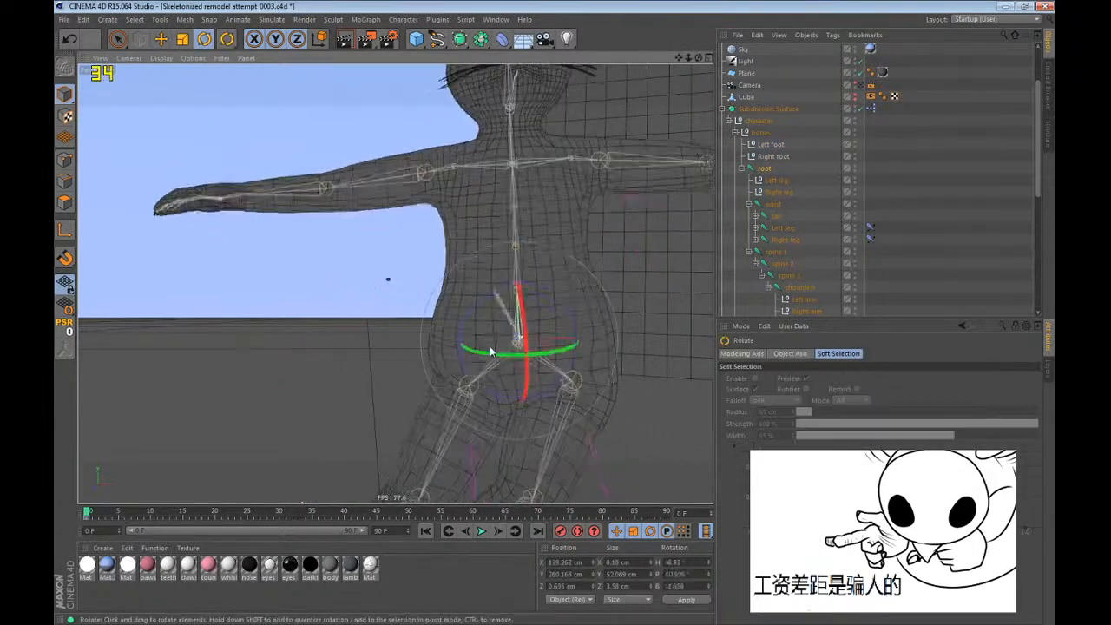
left_click_drag(490, 352, 706, 358)
Try bending the torso at frame 0 by rotating spine 1 and spine 2 together.
left_click(775, 252)
left_click(775, 264, "shift")
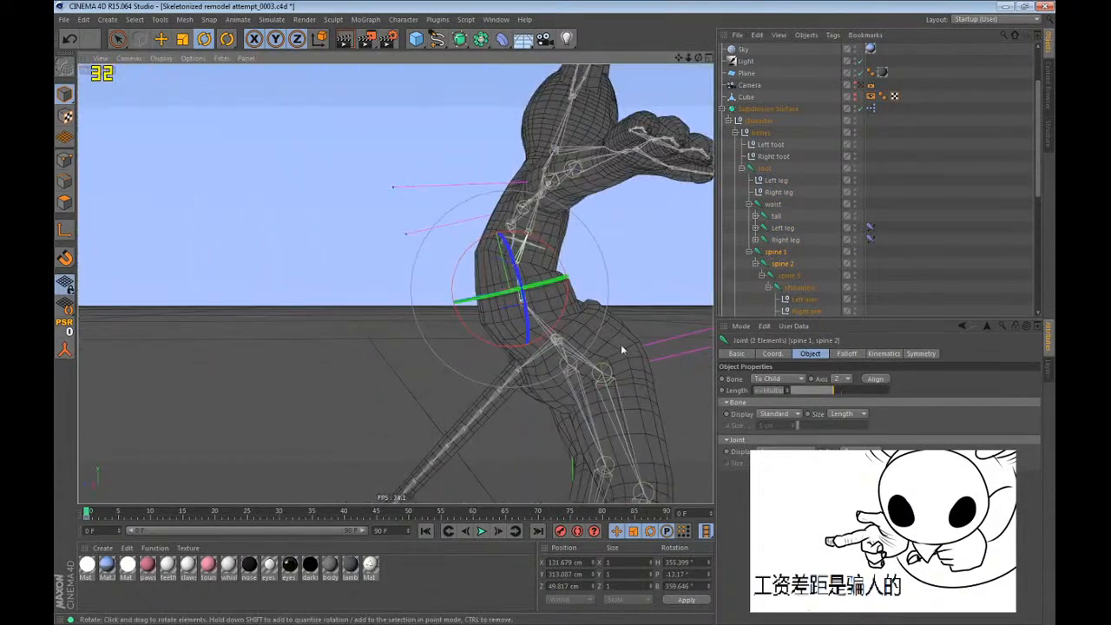
middle_click_drag(545, 321, 402, 326, "alt")
right_click_drag(402, 327, 457, 264, "alt")
left_click_drag(457, 264, 412, 306, "alt")
left_click_drag(485, 313, 411, 307, "alt")
left_click(365, 358)
left_click(368, 360)
At frame 11, move the root joint to about X 68.9, Y 245.6, Z -20.1 cm and rotate it to about H -17.9°, P -29°, B -16.4°.
right_click_drag(413, 308, 158, 523, "alt")
left_click(160, 514)
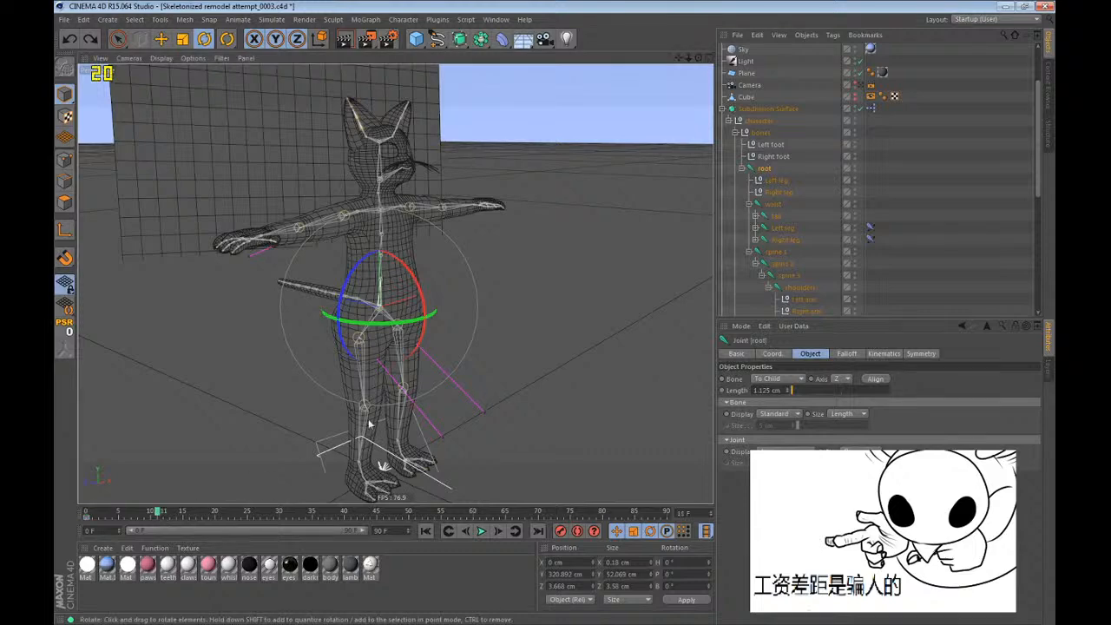
right_click_drag(372, 423, 452, 412, "alt")
left_click_drag(452, 412, 293, 370, "alt")
key("e")
left_click_drag(391, 275, 573, 280)
key("r")
Place the Left foot null at about X 260.2, Y 41.3, Z -49.6 cm and rotate its heading to about 18.6°.
left_click(770, 145)
key("e")
key("r")
left_click_drag(529, 379, 548, 380)
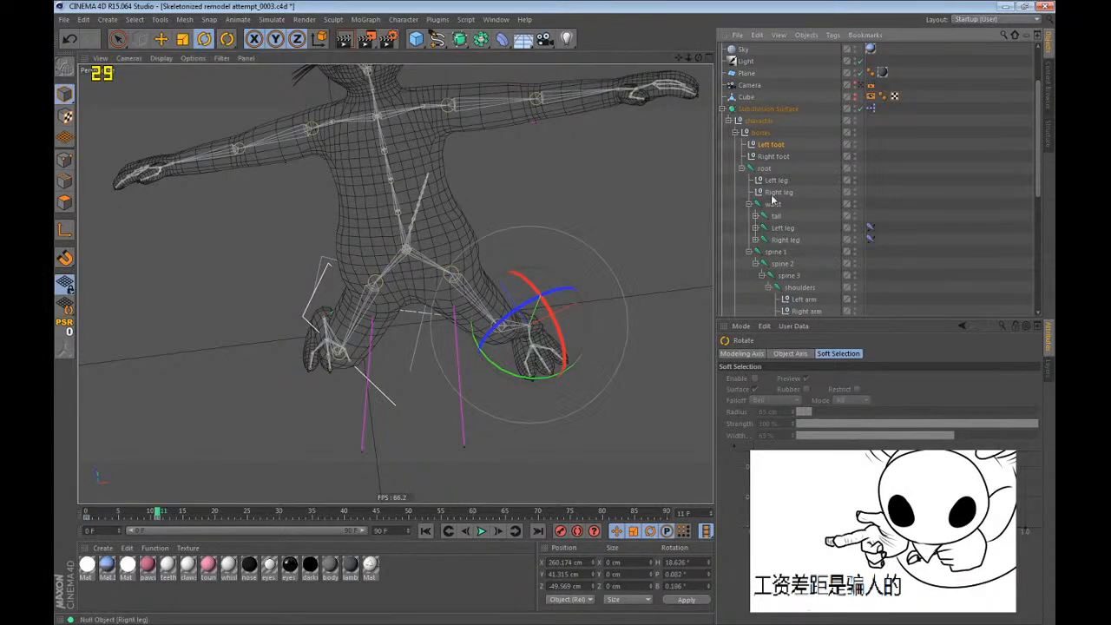
Move the Left leg null to redirect the left knee and rotate the Left foot null to about H 25°.
left_click(773, 182)
key("e")
left_click_drag(457, 297, 332, 227, "alt")
left_click_drag(331, 280, 699, 278)
left_click_drag(445, 279, 483, 295)
key("r")
left_click(771, 145)
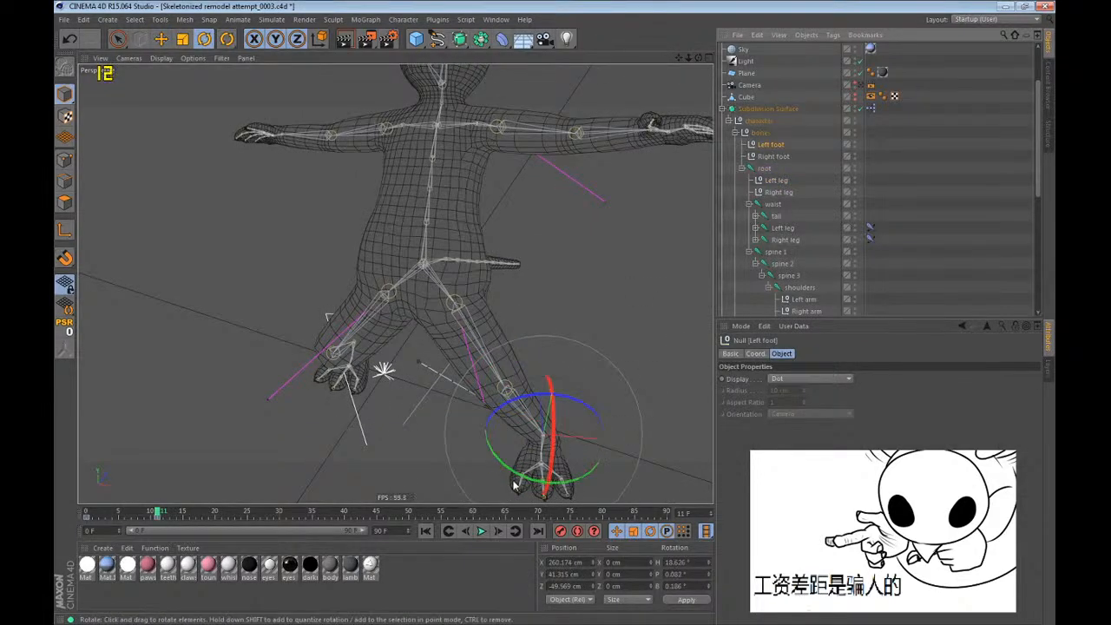
left_click_drag(521, 483, 573, 480)
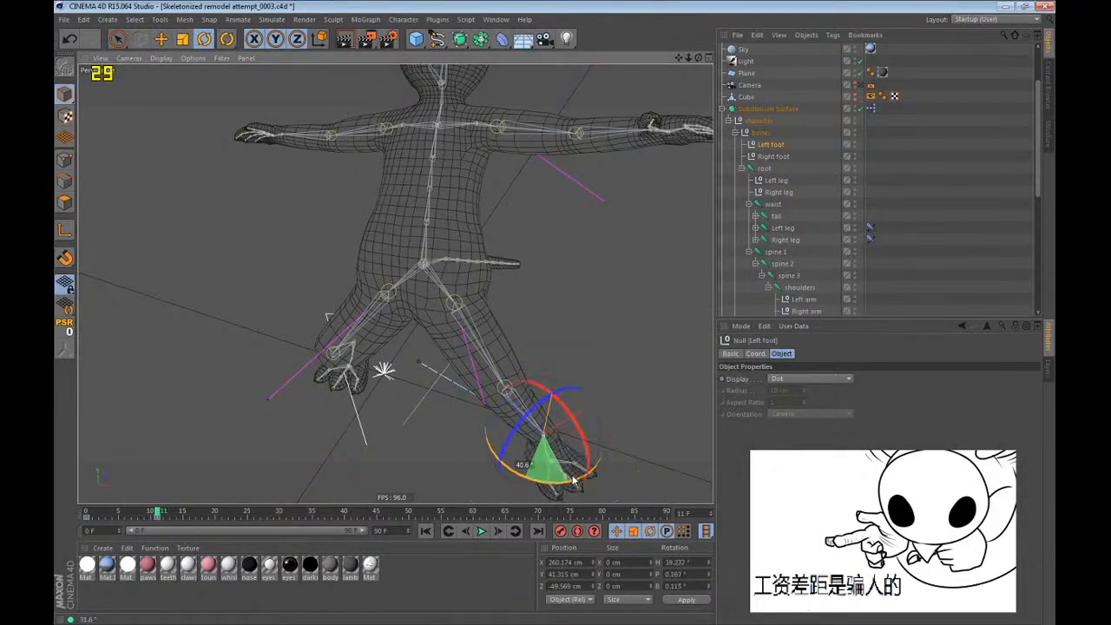
Move the Right foot null to about X -98.5, Y 41.9, Z -4.4 cm and rotate the foot's heading.
left_click(774, 157)
left_click_drag(521, 312, 575, 323, "alt")
key("e")
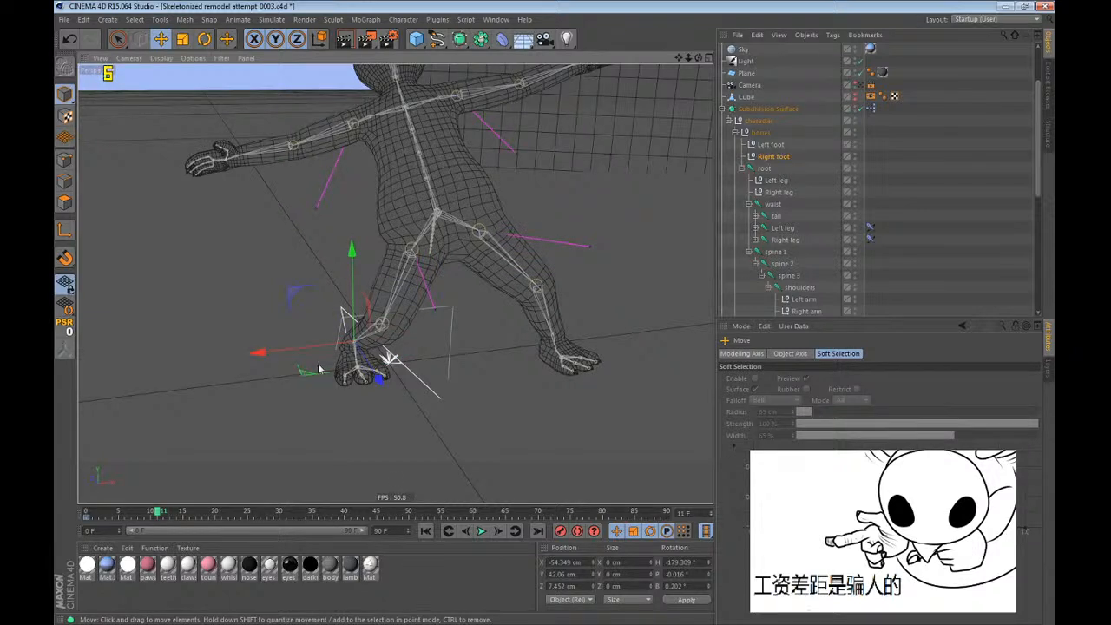
left_click_drag(319, 369, 331, 436, "alt")
key("Up")
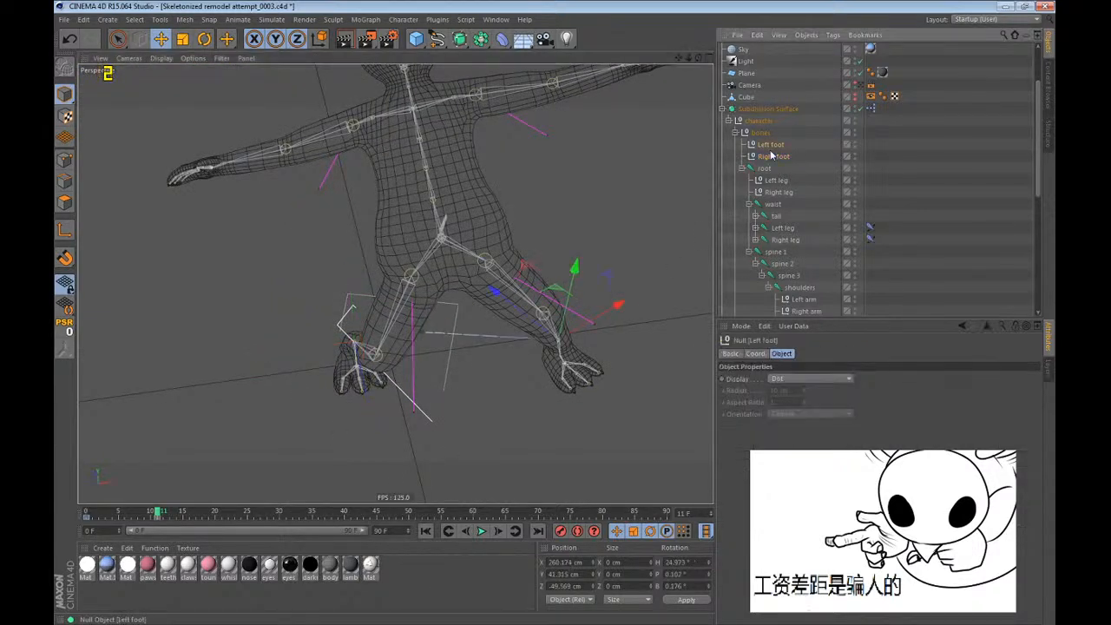
left_click_drag(295, 395, 326, 388)
key("r")
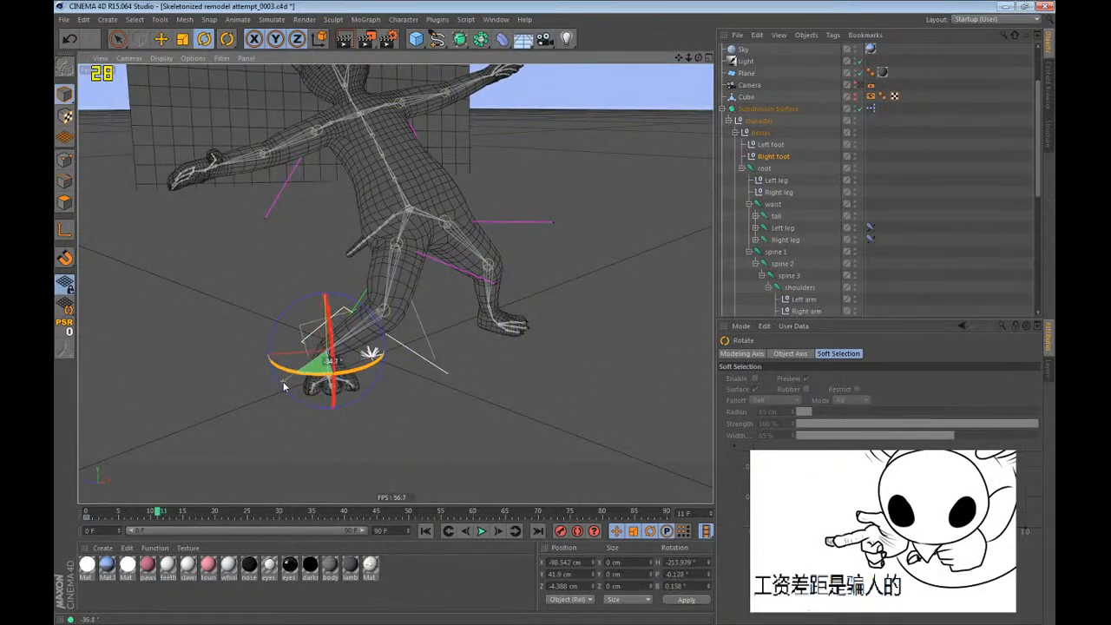
Move the Right leg null to about X -150.5, Y -62.5, Z -141.6 cm to redirect the right knee.
left_click(769, 180)
key("e")
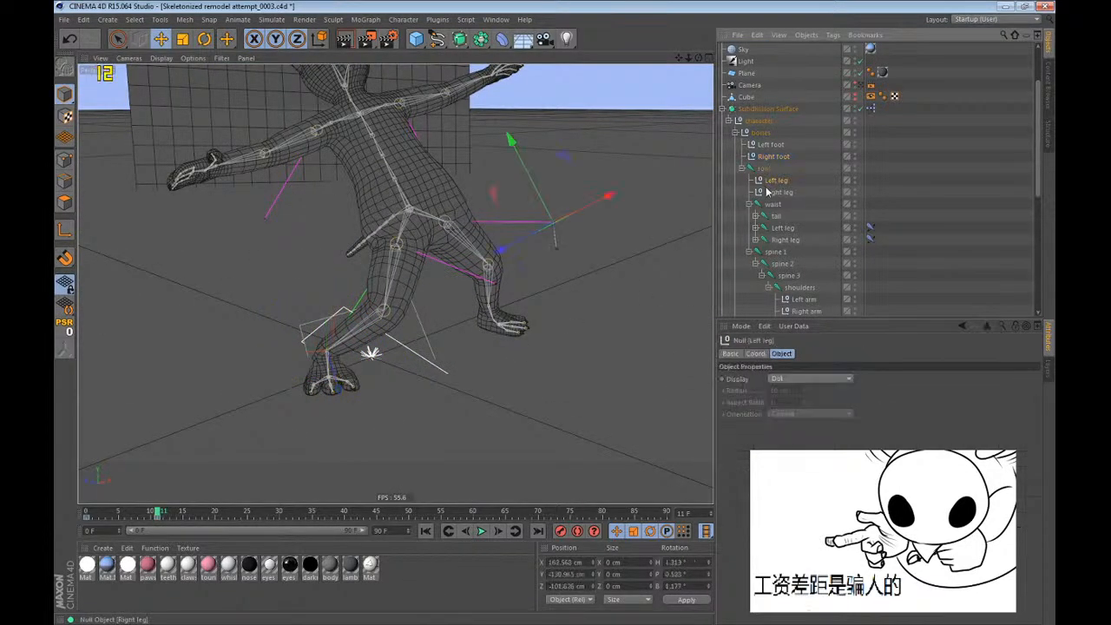
left_click_drag(679, 288, 274, 198, "alt")
middle_click_drag(401, 269, 383, 334, "alt")
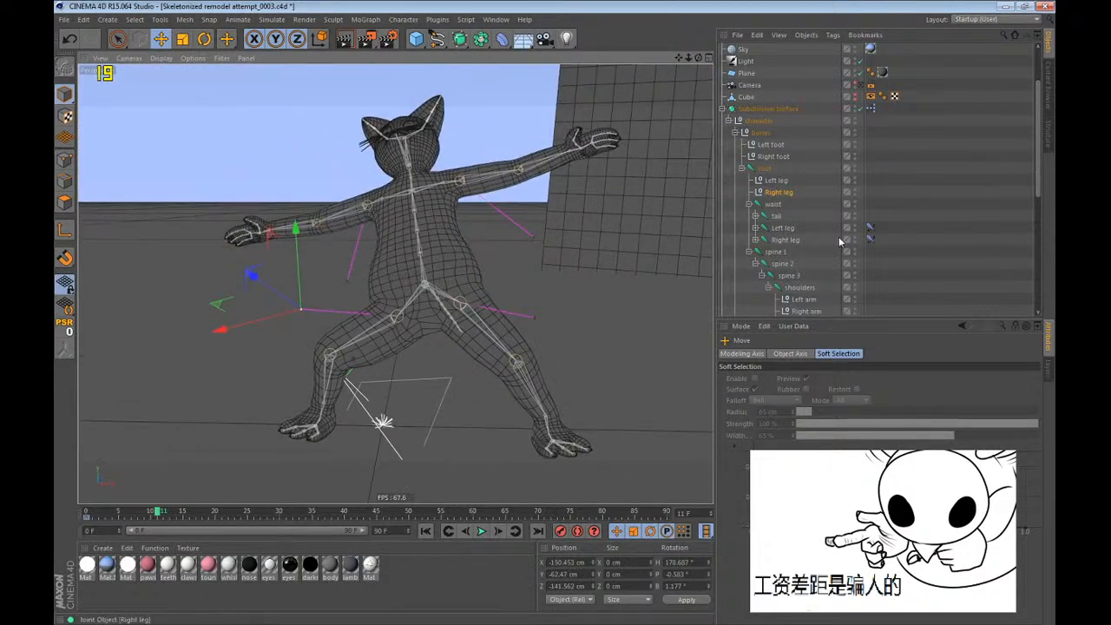
Rotate spine 1, spine 2 and spine 3 together to bend the torso at frame 11.
left_click(780, 253)
left_click(781, 277, "ctrl")
key("r")
left_click_drag(422, 256, 382, 282)
Return to frame 0 and open the Weights Manager for spine 1, spine 2 and spine 3.
left_click(425, 530)
scroll(419, 347, "down", 4)
left_click(438, 19)
mouse_move(415, 40)
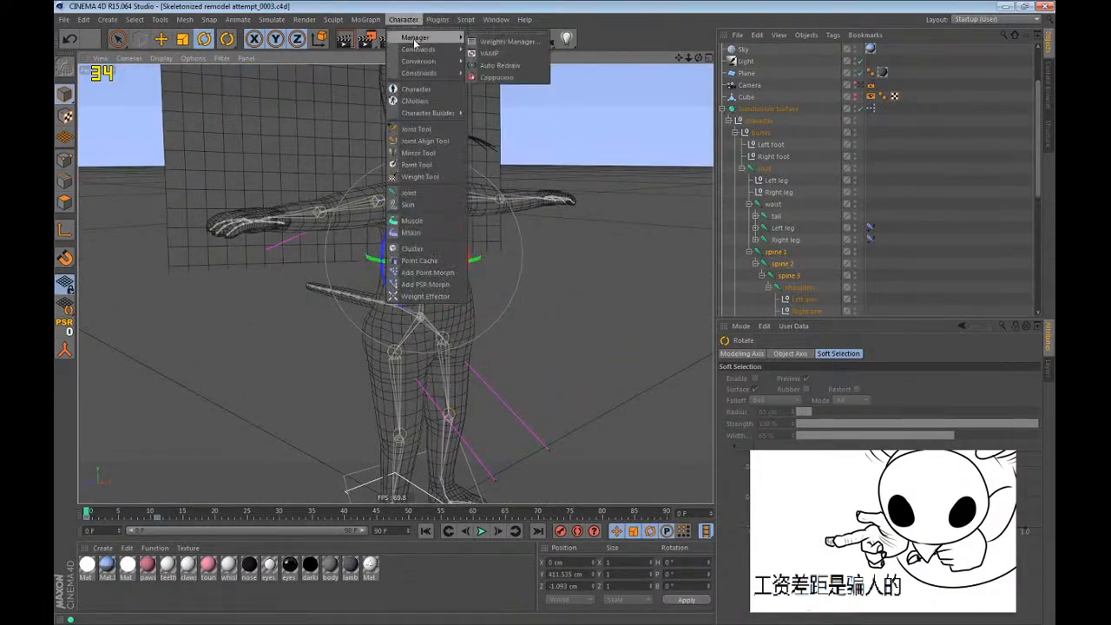
left_click(487, 43)
left_click_drag(493, 28, 851, 73)
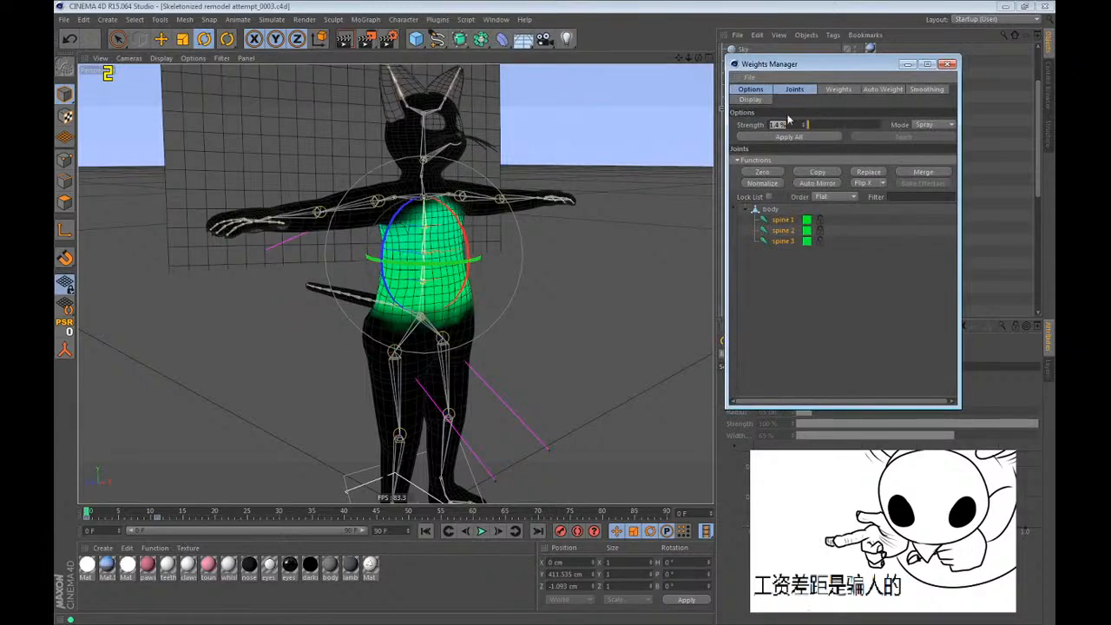
Review the combined spine weights and the Weights Manager's auto weight and smoothing options, and move the manager aside.
scroll(464, 248, "up", 6)
scroll(460, 243, "down", 6)
scroll(465, 323, "up", 3)
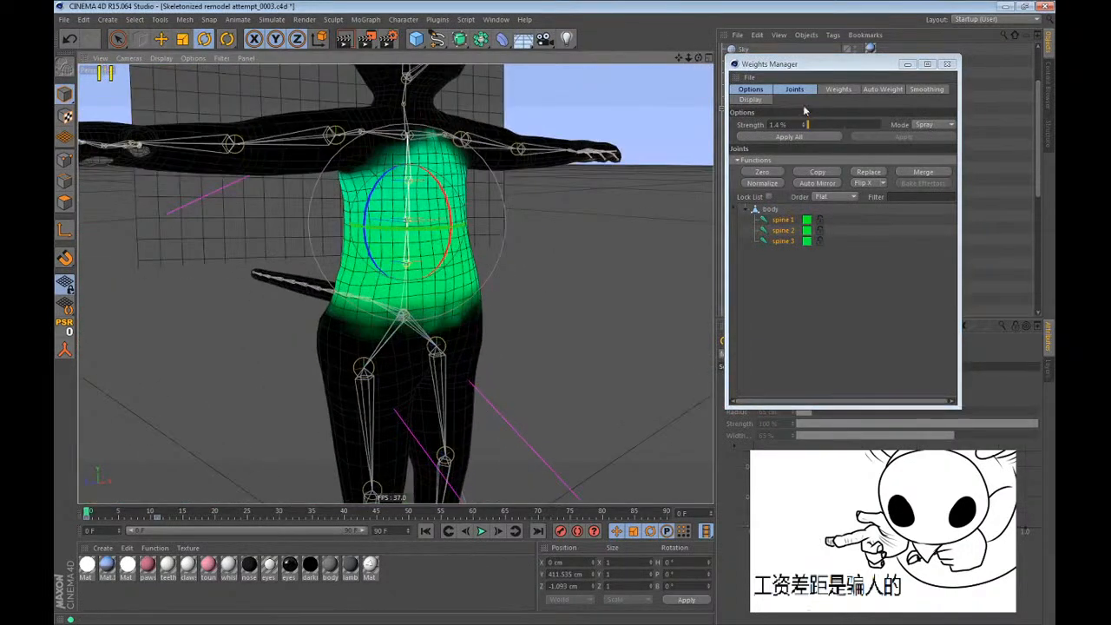
left_click(883, 88)
left_click(918, 89)
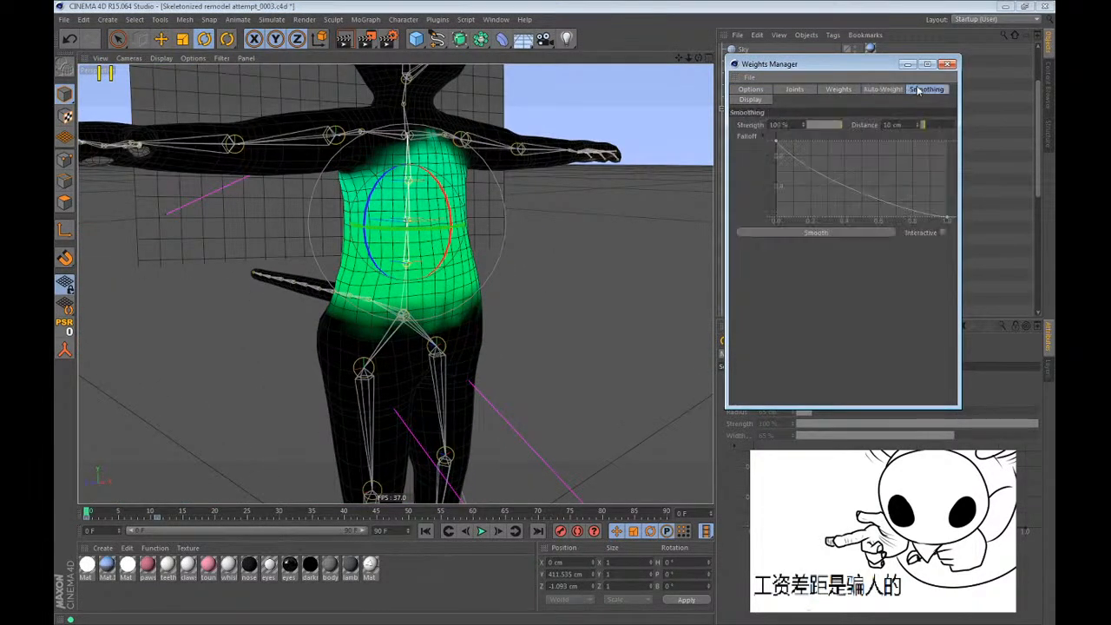
left_click(784, 89)
left_click_drag(795, 66, 1055, 63)
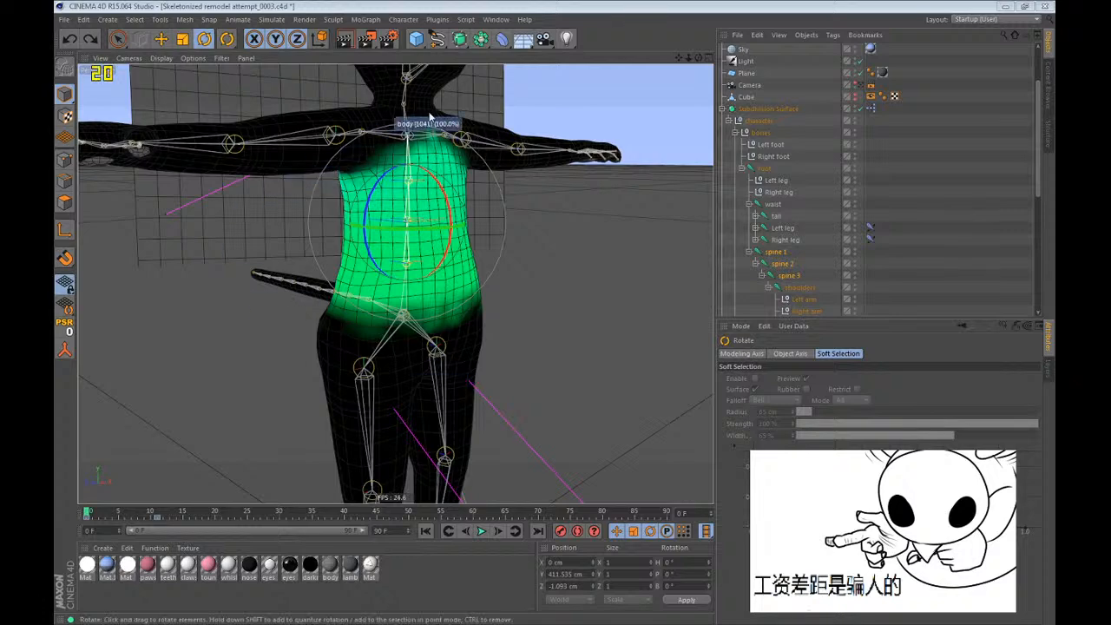
Compare the combined weight maps of the root, waist, three spine joints and shoulders.
scroll(429, 115, "up", 2)
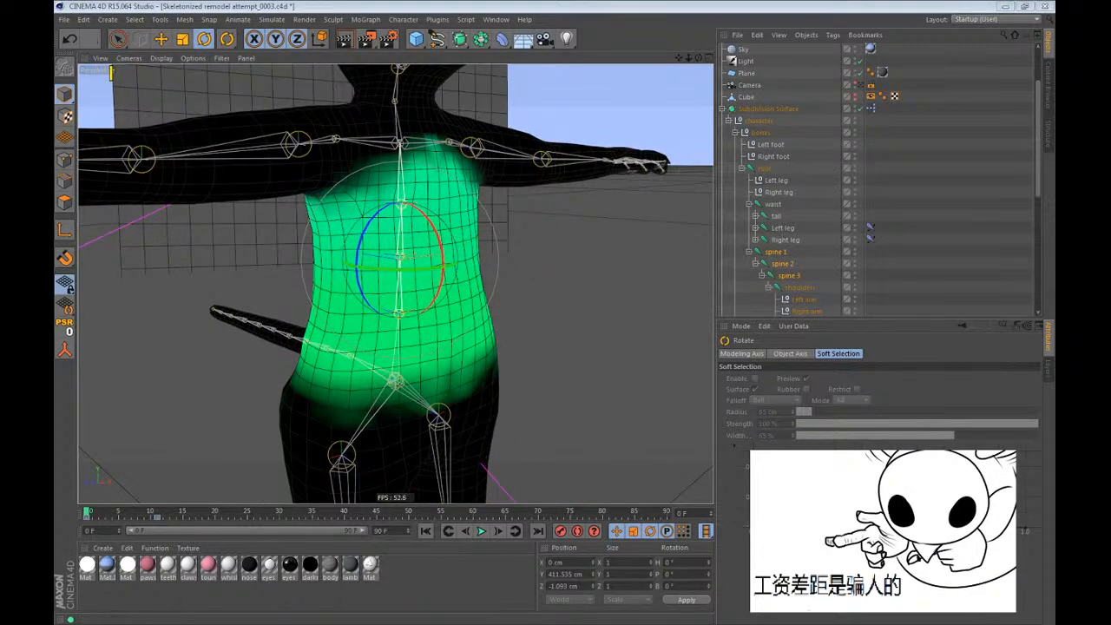
left_click_drag(811, 284, 807, 289)
left_click_drag(569, 316, 416, 321, "alt")
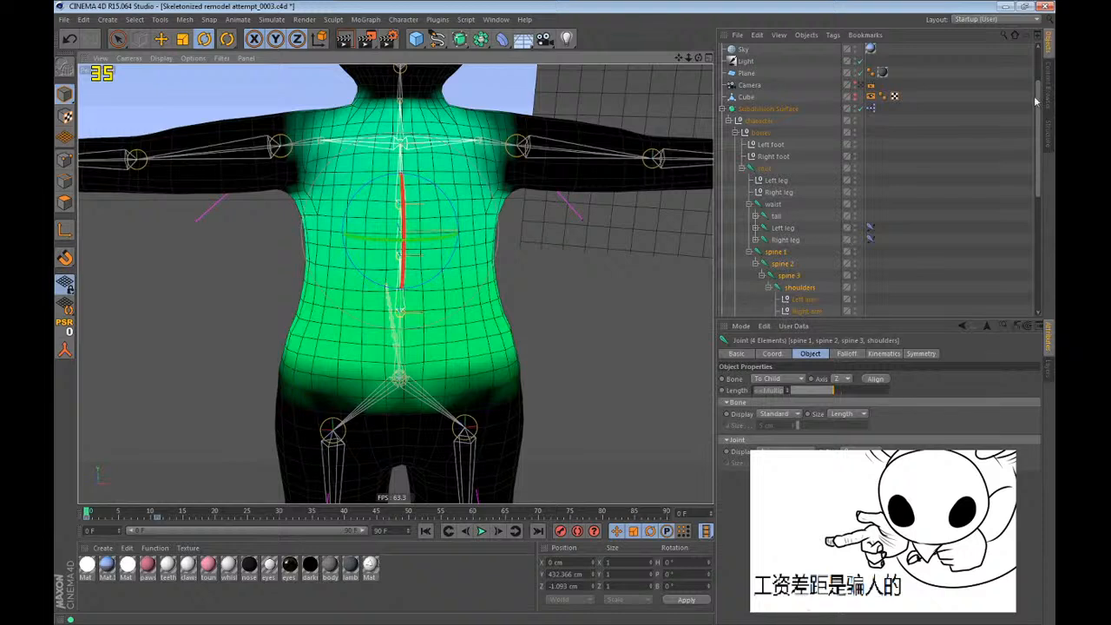
left_click(775, 206, "ctrl")
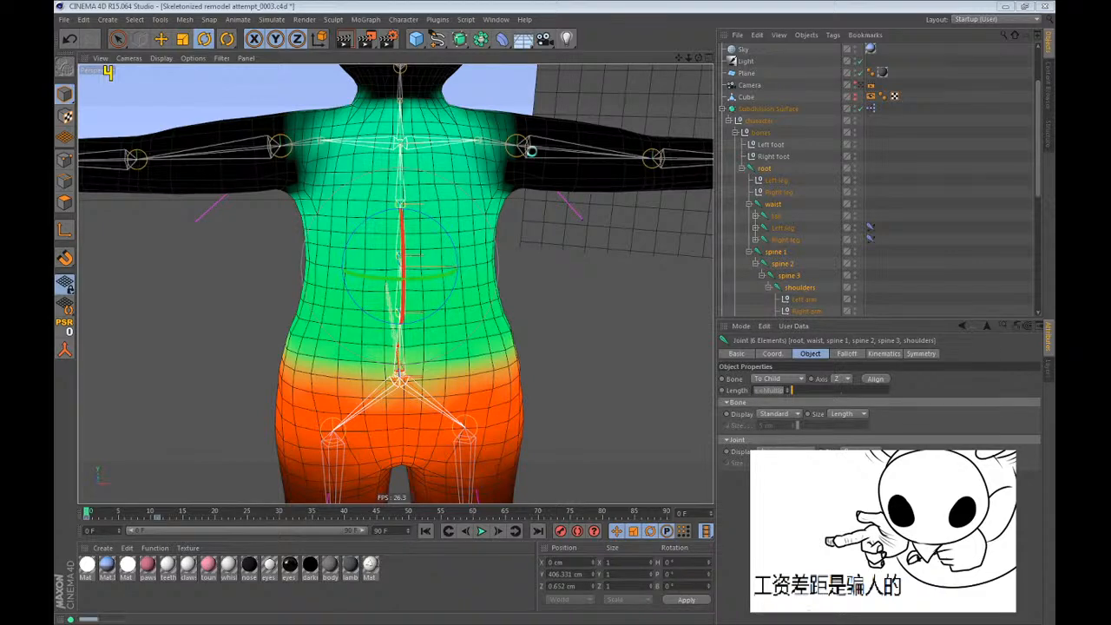
mouse_move(531, 153)
left_click(831, 193)
Try moving the root joint at frame 0 and undo the move.
key("e")
left_click(765, 169)
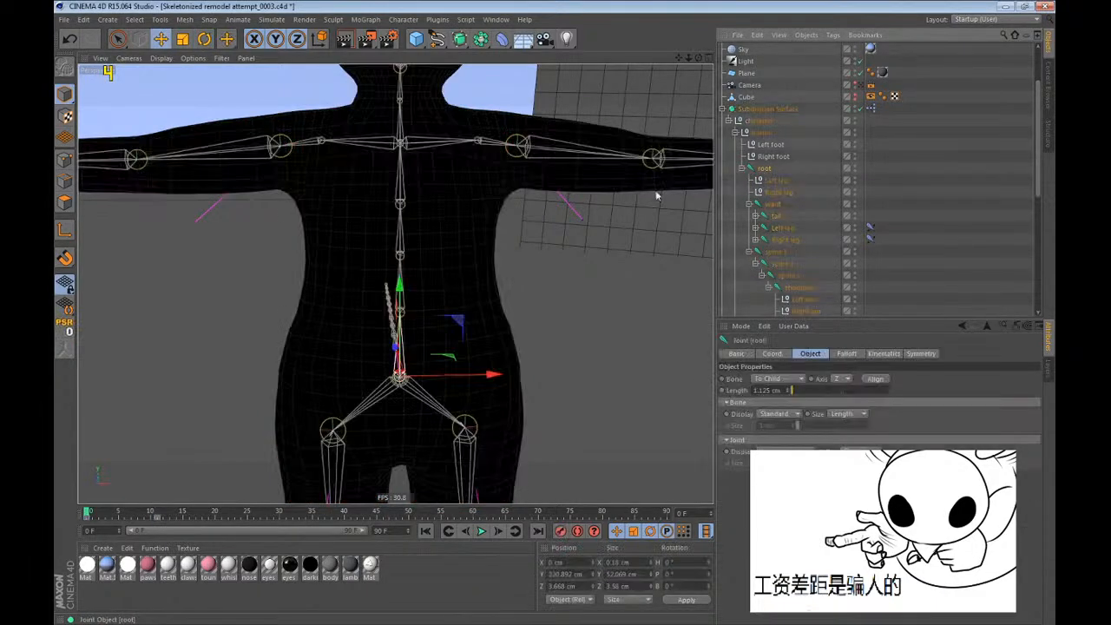
scroll(429, 165, "down", 5)
key("e")
left_click_drag(618, 245, 630, 285)
key("ctrl+z")
Go to frame 11, inspect the full-body pose and turn off the weight overlay.
scroll(426, 239, "down", 1)
left_click_drag(364, 291, 236, 494, "alt")
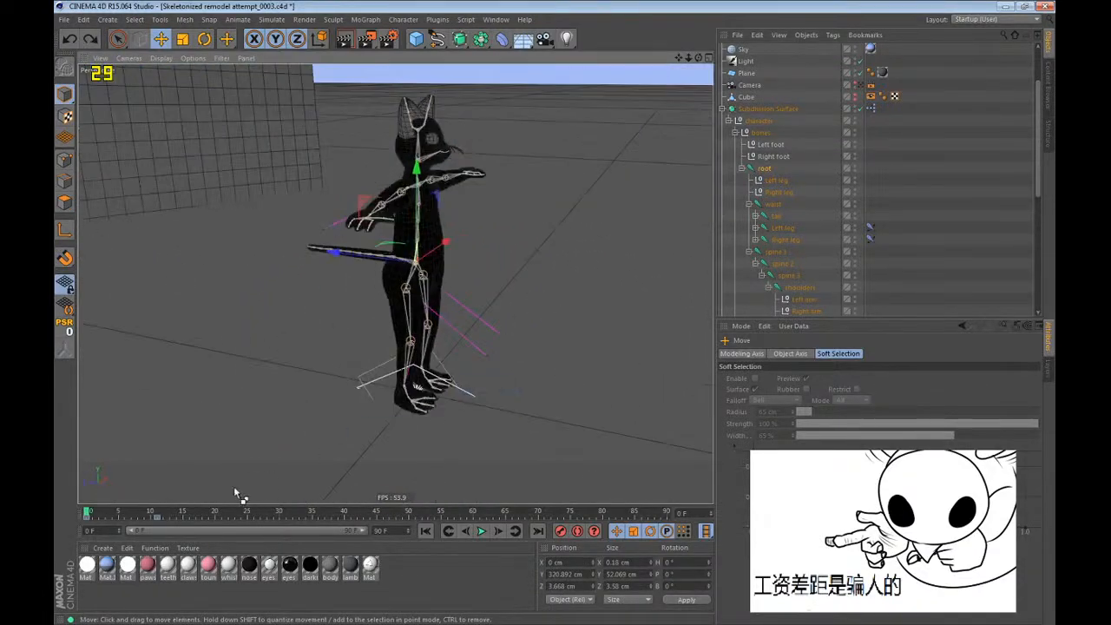
left_click(160, 512)
scroll(389, 356, "down", 4)
left_click_drag(396, 338, 452, 304, "alt")
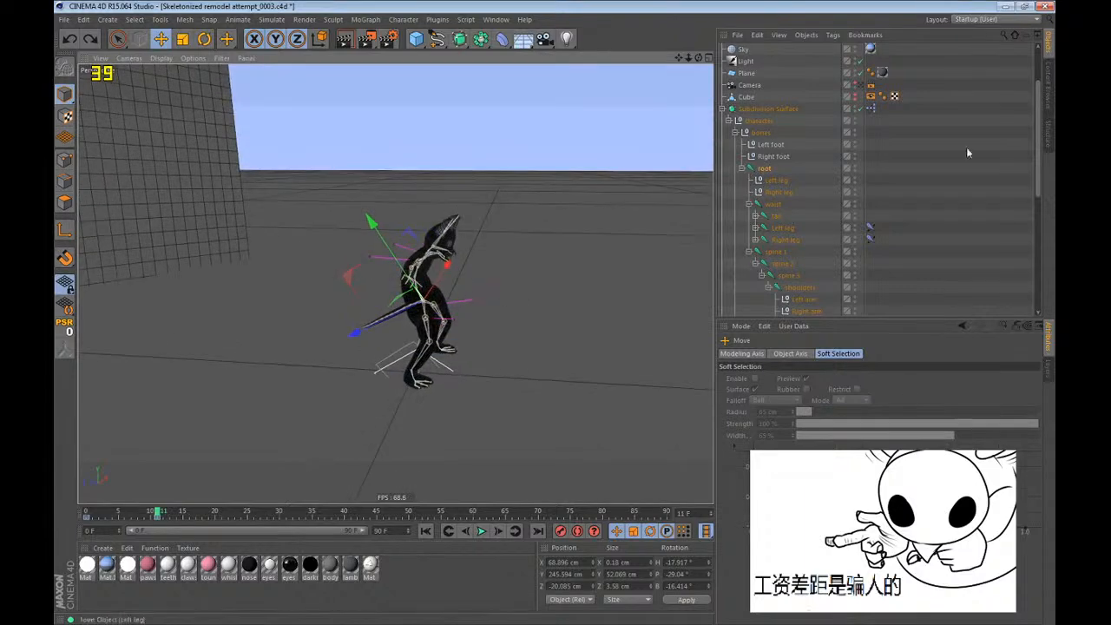
left_click(604, 4)
middle_click_drag(433, 324, 396, 287, "alt")
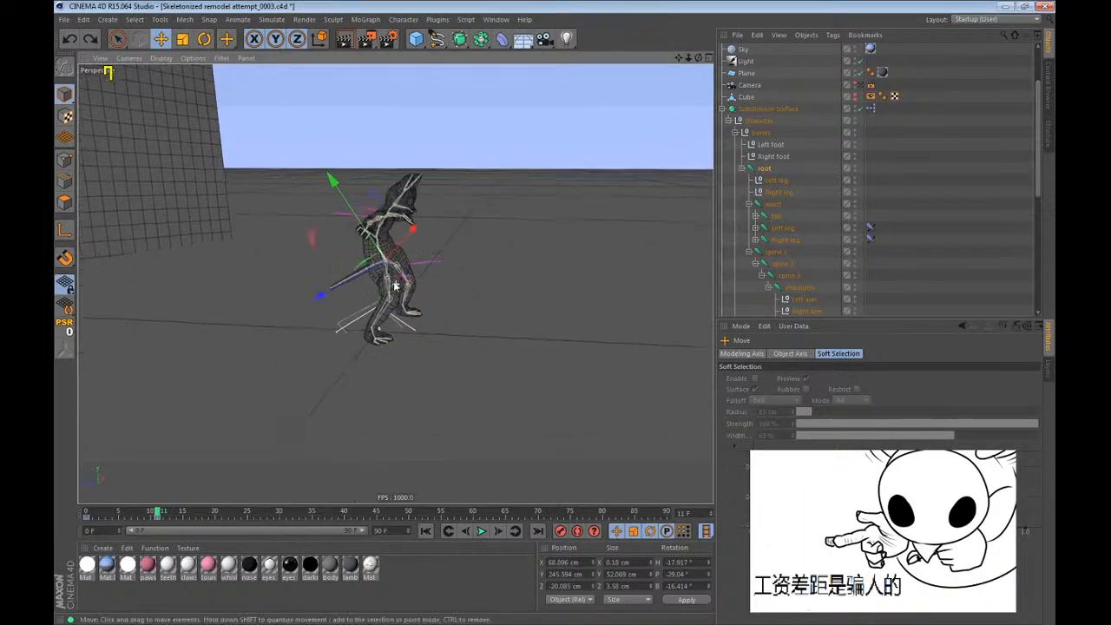
Move the root joint to about Z -2218.8 cm at frame 11 and inspect the displaced character up close.
left_click_drag(321, 265, 701, 272)
key("s")
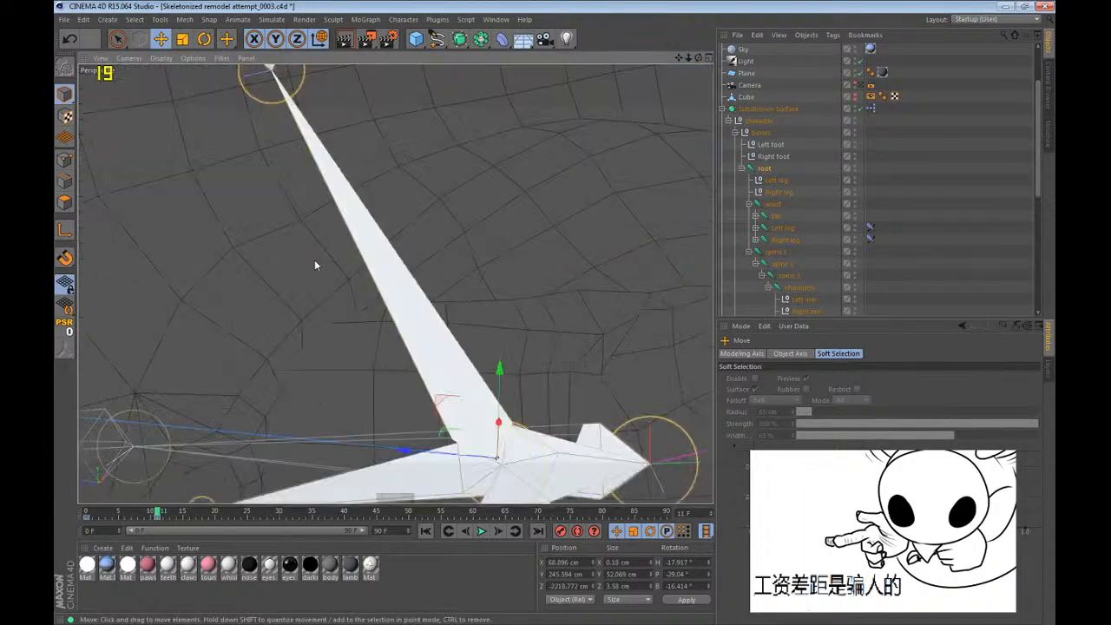
right_click_drag(315, 265, 79, 419, "alt")
left_click_drag(79, 419, 394, 201, "alt")
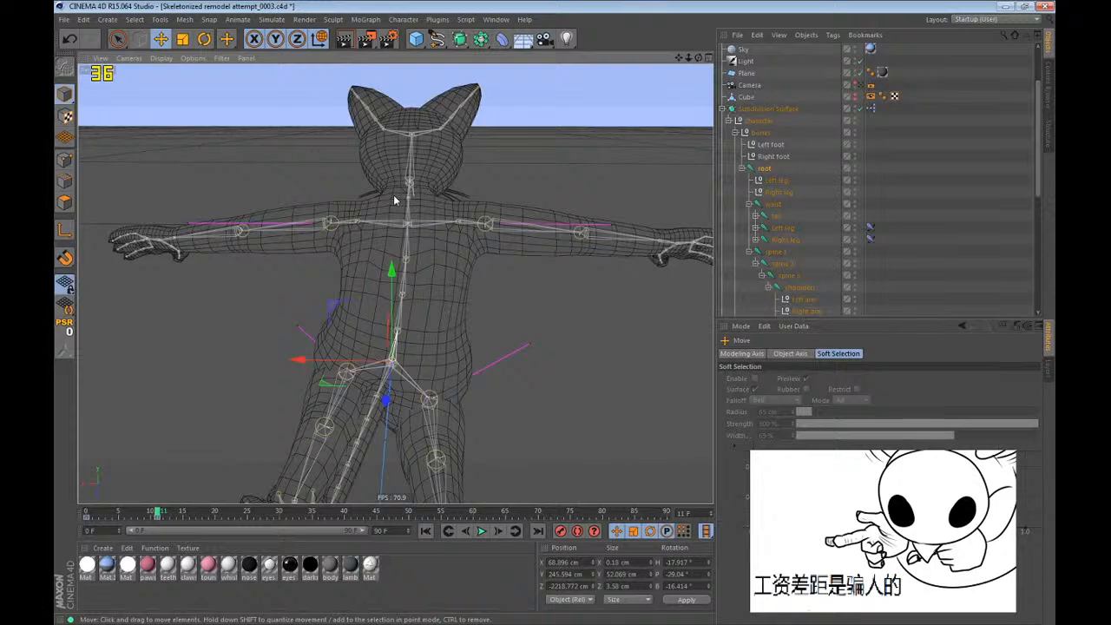
At frame 0, try rotating spine 1, spine 2 and spine 3 together and undo the rotation.
key("shift+f")
left_click_drag(304, 188, 403, 229, "alt")
key("s")
scroll(390, 302, "down", 8)
left_click_drag(357, 399, 312, 380, "alt")
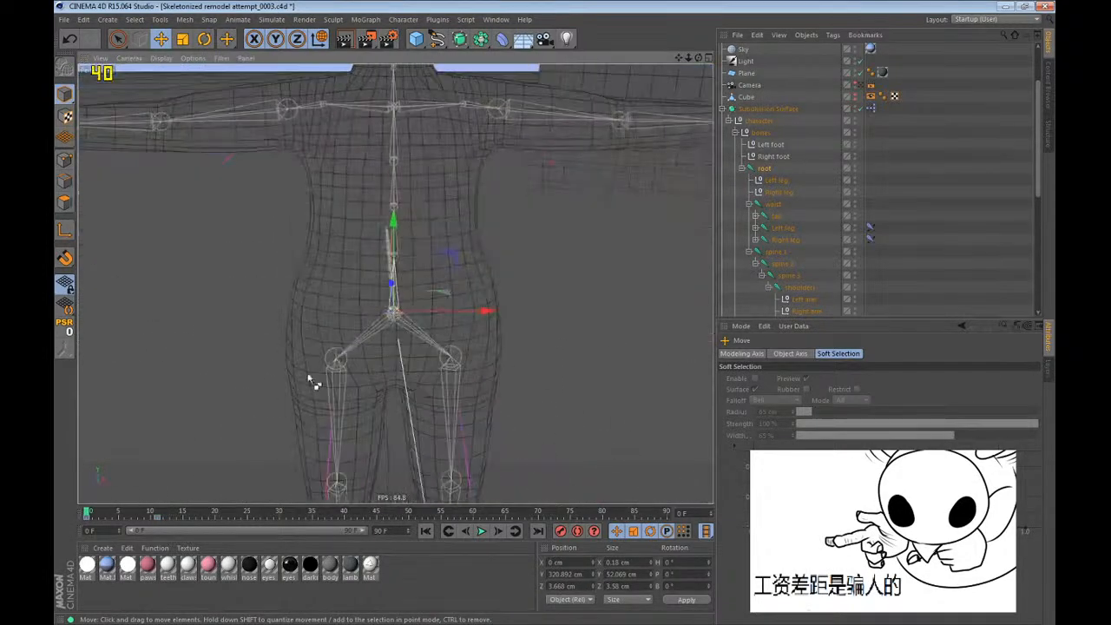
left_click(784, 251)
key("r")
left_click_drag(392, 193, 443, 171)
key("ctrl+z")
key("ctrl+z")
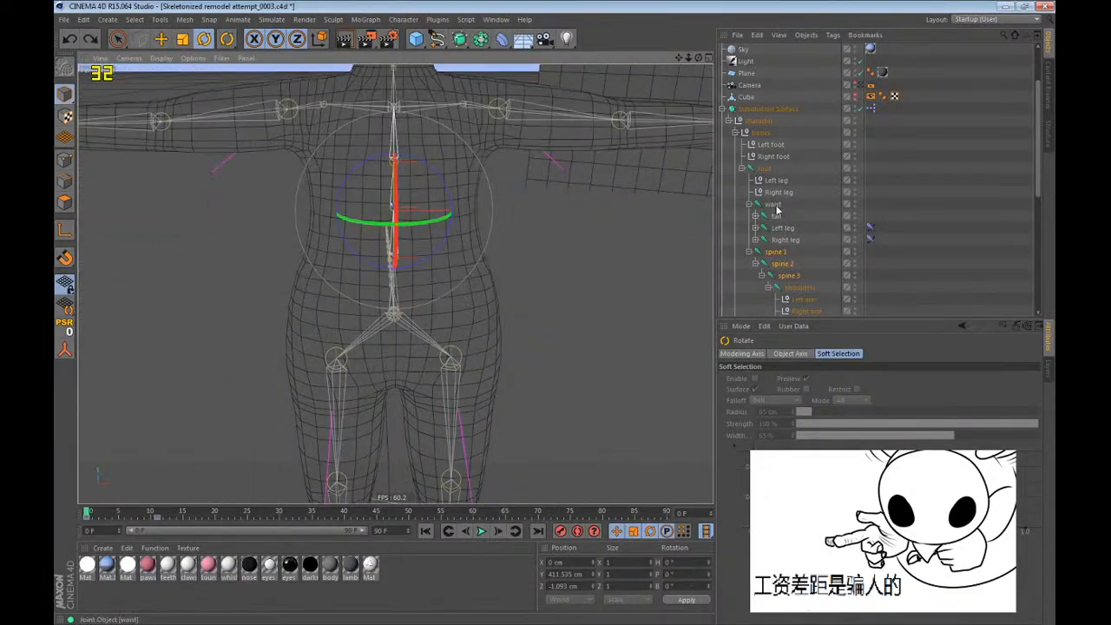
Try rotating the waist joint at frame 0 and undo the rotation.
left_click(775, 205)
left_click_drag(564, 322, 525, 347)
key("ctrl+z")
left_click_drag(427, 369, 425, 337, "alt")
Delete the root joint's keyframe at frame 11 and reposition the root joint for that frame.
left_click(160, 517)
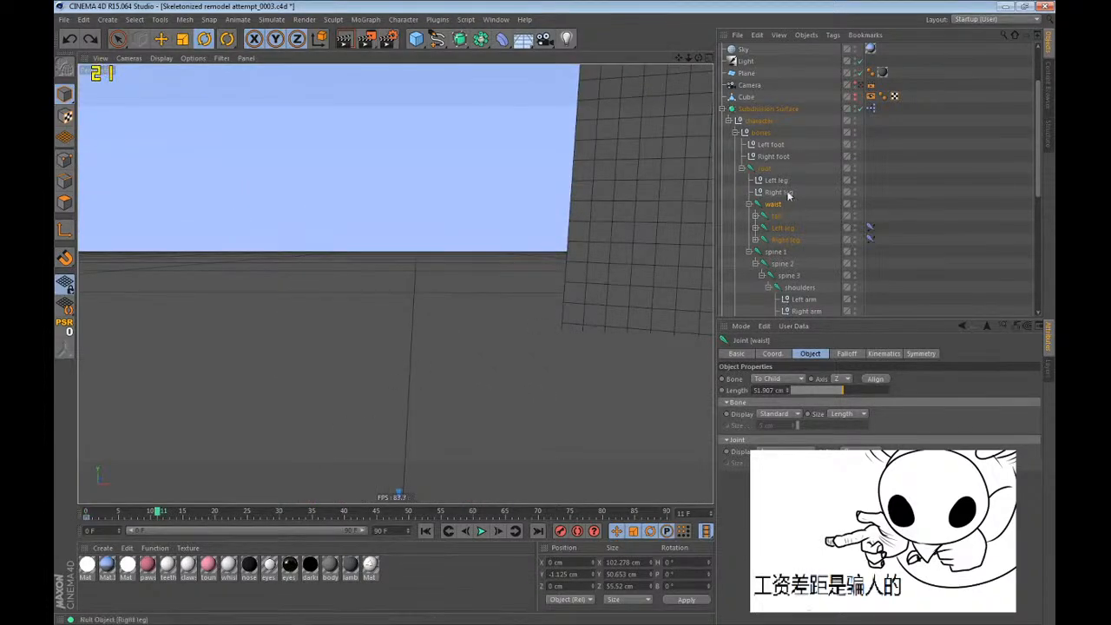
left_click(766, 168)
left_click(157, 518)
key("Delete")
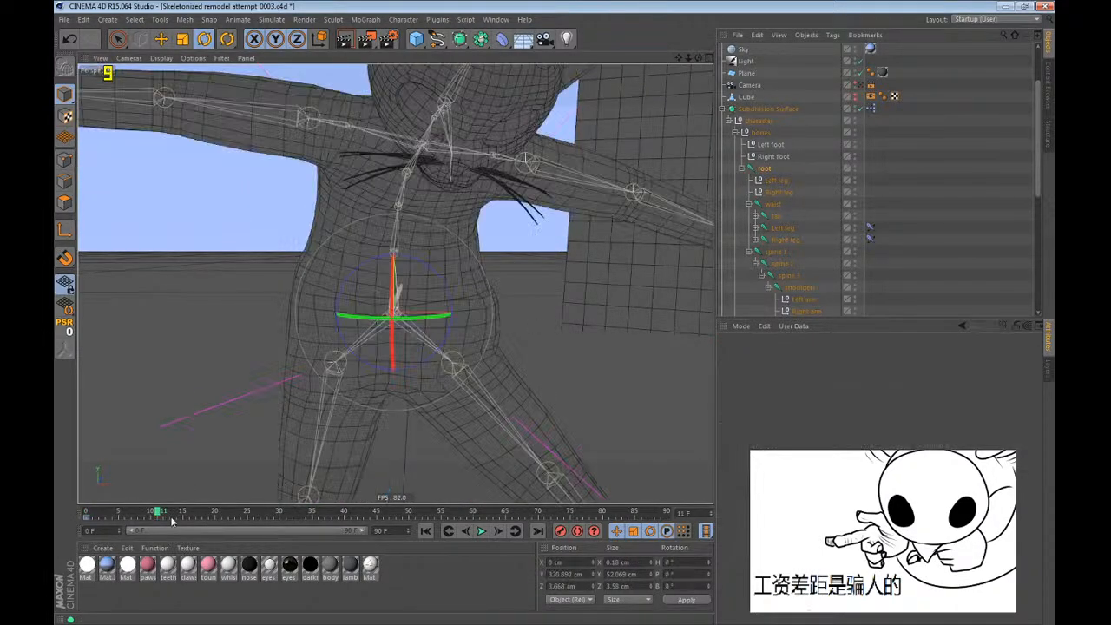
scroll(276, 274, "down", 5)
key("e")
left_click_drag(274, 274, 435, 246)
key("r")
Rotate spine 2 at frame 11 to bend the middle of the torso.
left_click(776, 252)
left_click(788, 264)
scroll(357, 304, "up", 5)
scroll(357, 304, "up", 2)
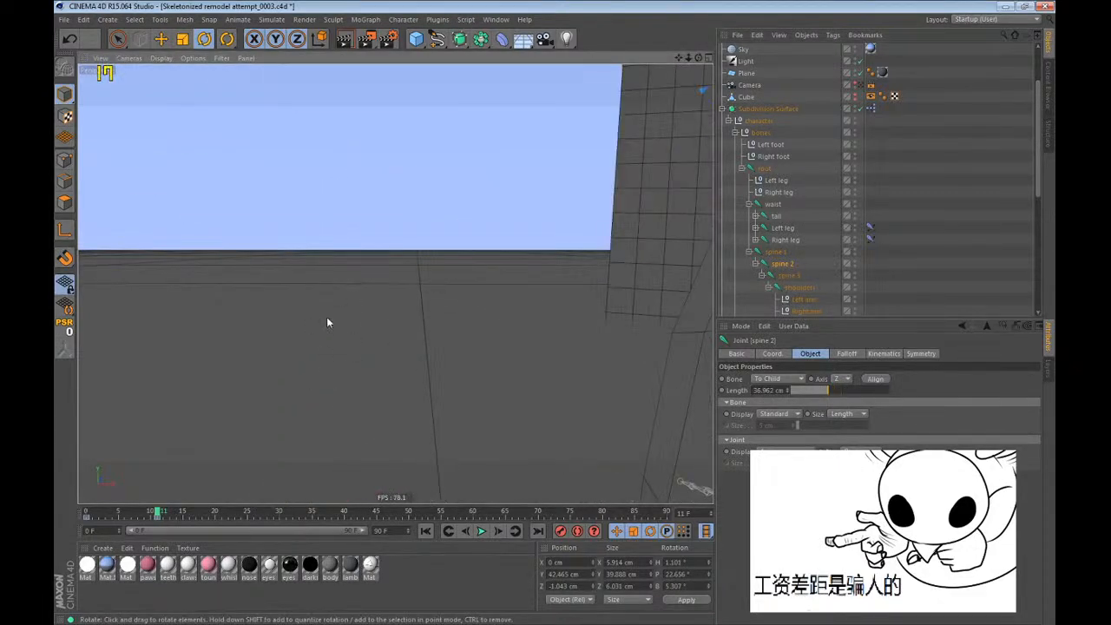
scroll(325, 315, "down", 5)
left_click_drag(300, 303, 648, 304, "alt")
left_click_drag(378, 276, 441, 347)
left_click_drag(452, 345, 564, 365)
Rotate spine 3 at frame 11 to bend the upper torso, undoing a stray rotation.
left_click(794, 276)
left_click_drag(564, 364, 526, 373)
left_click_drag(521, 347, 334, 325, "alt")
key("ctrl+z")
left_click_drag(442, 219, 410, 171)
Examine spine 3's weight distribution across the chest and upper torso with the Weight Tool.
scroll(390, 239, "up", 4)
left_click(391, 23)
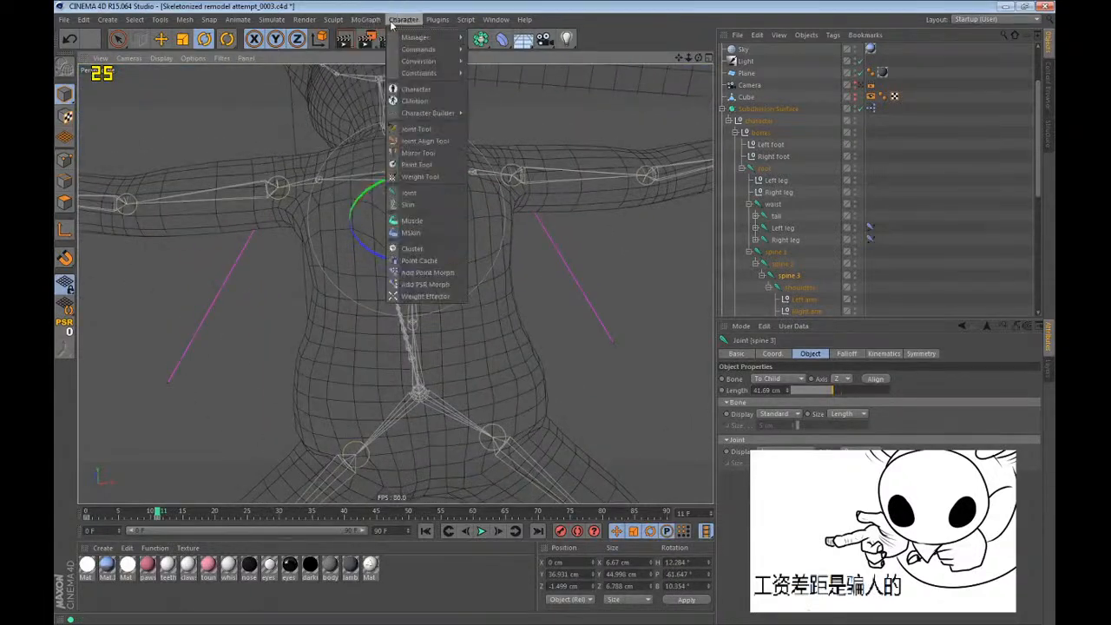
left_click(418, 178)
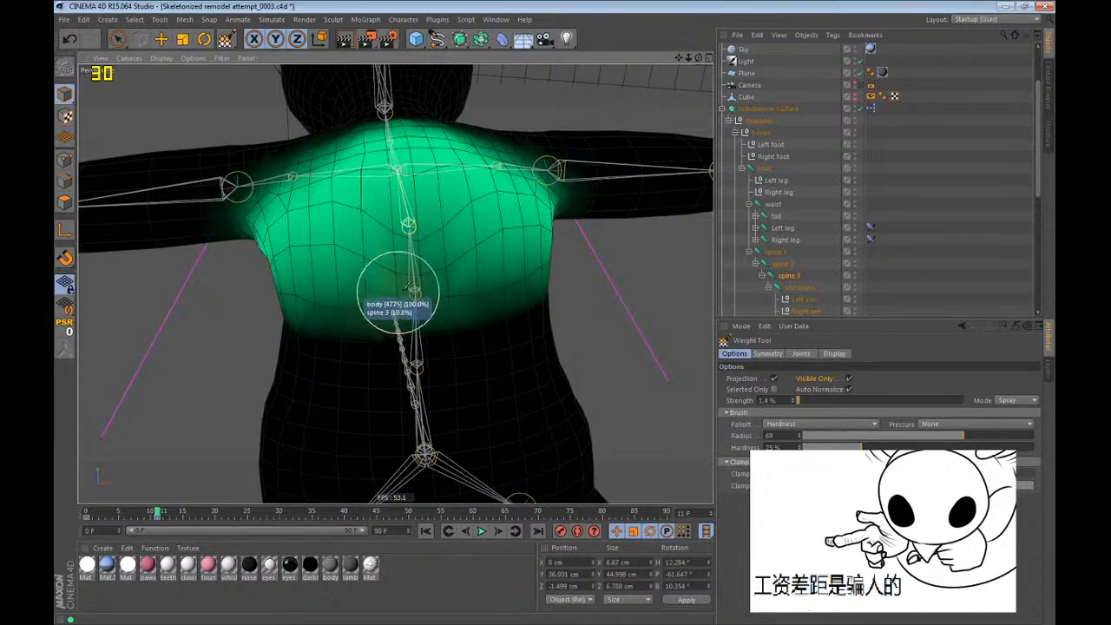
left_click_drag(406, 286, 408, 243, "alt")
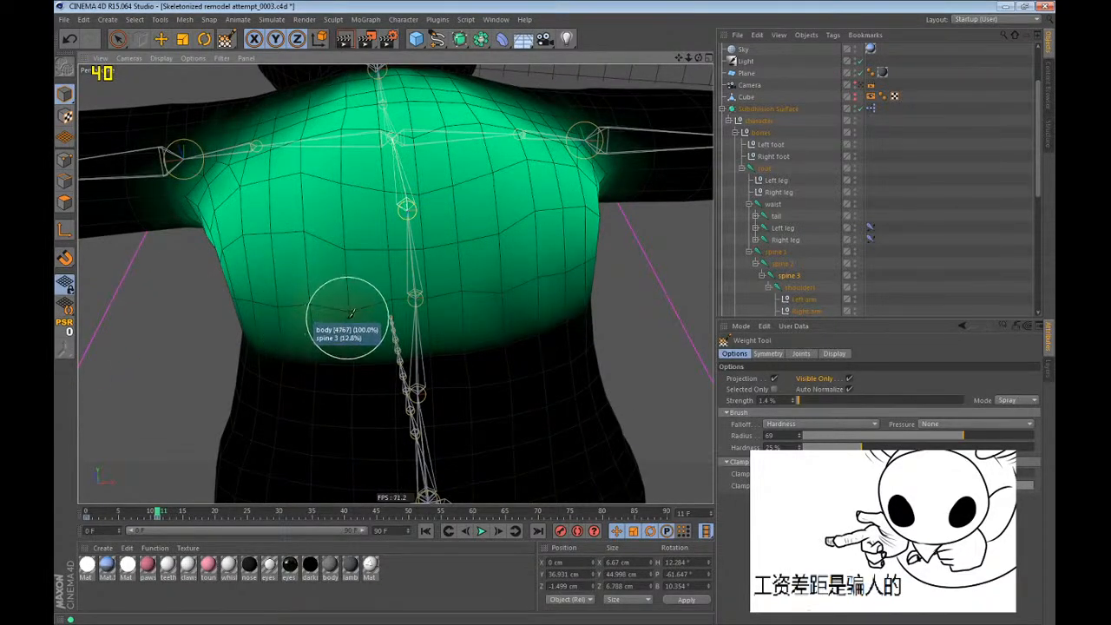
scroll(364, 302, "up", 5)
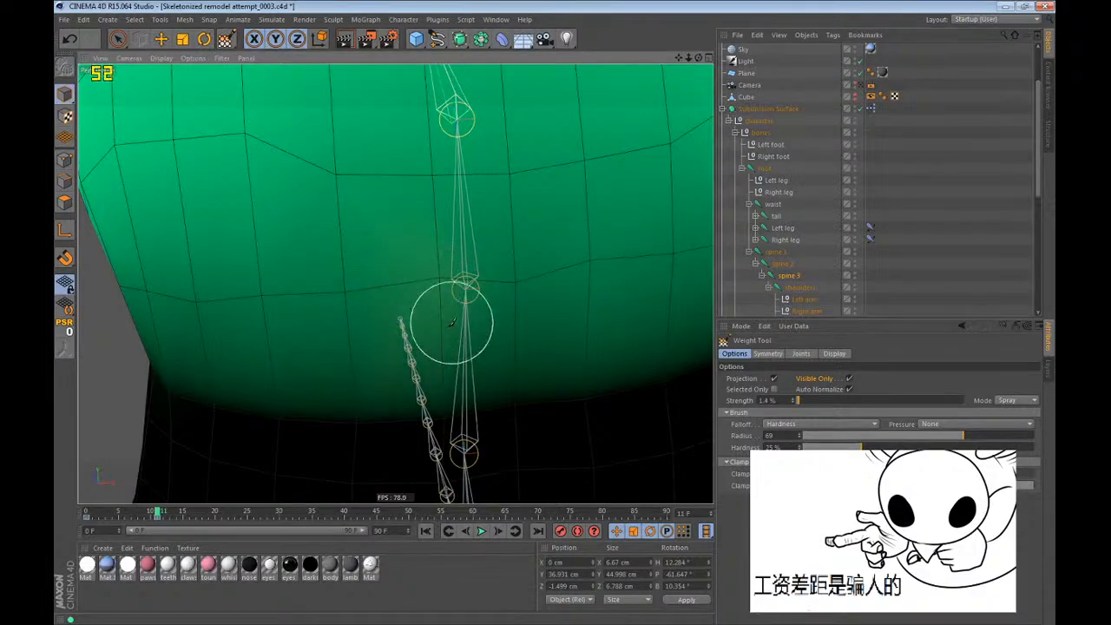
scroll(452, 286, "down", 6)
left_click_drag(489, 221, 453, 232, "alt")
scroll(451, 236, "down", 2)
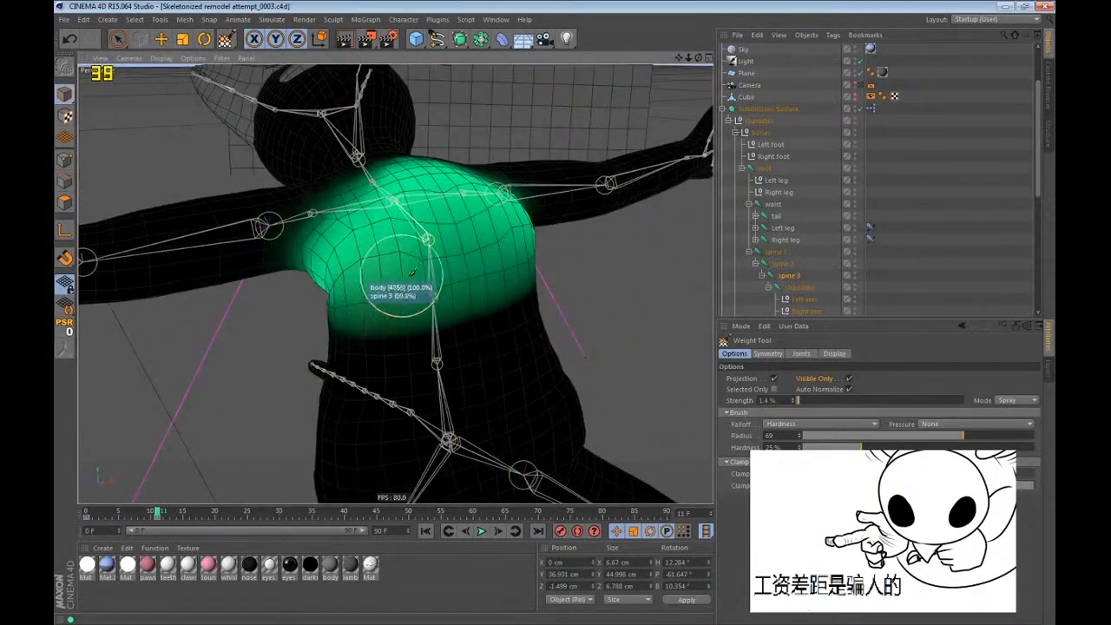
scroll(369, 261, "down", 4)
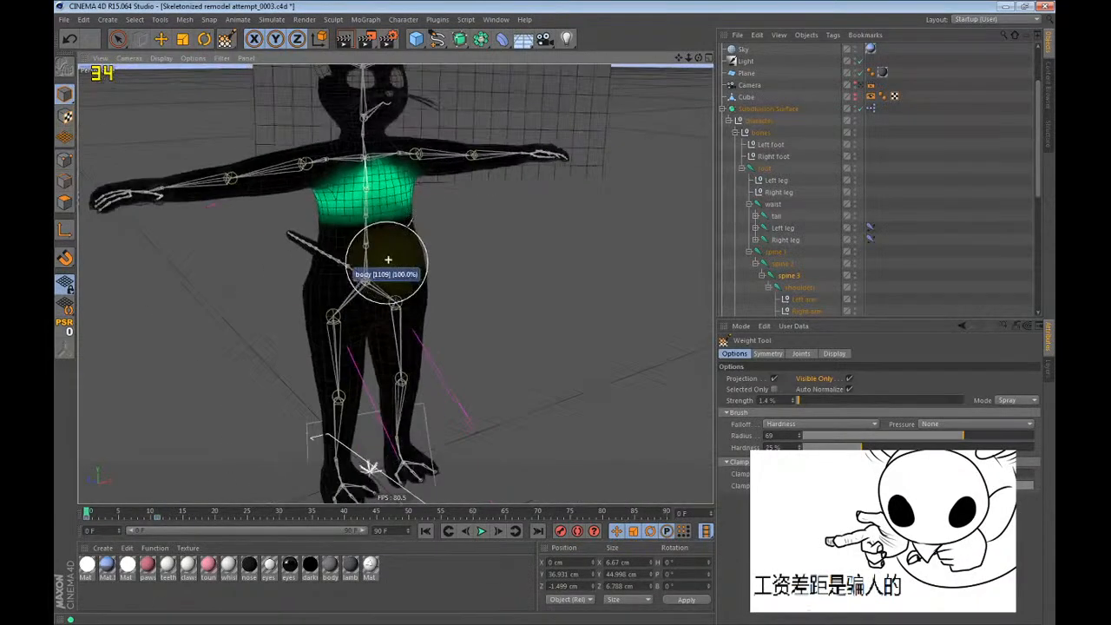
Try lifting the left foot controller forward from frame 0 to test the knee bend.
key("e")
scroll(790, 203, "up", 3)
left_click(775, 216)
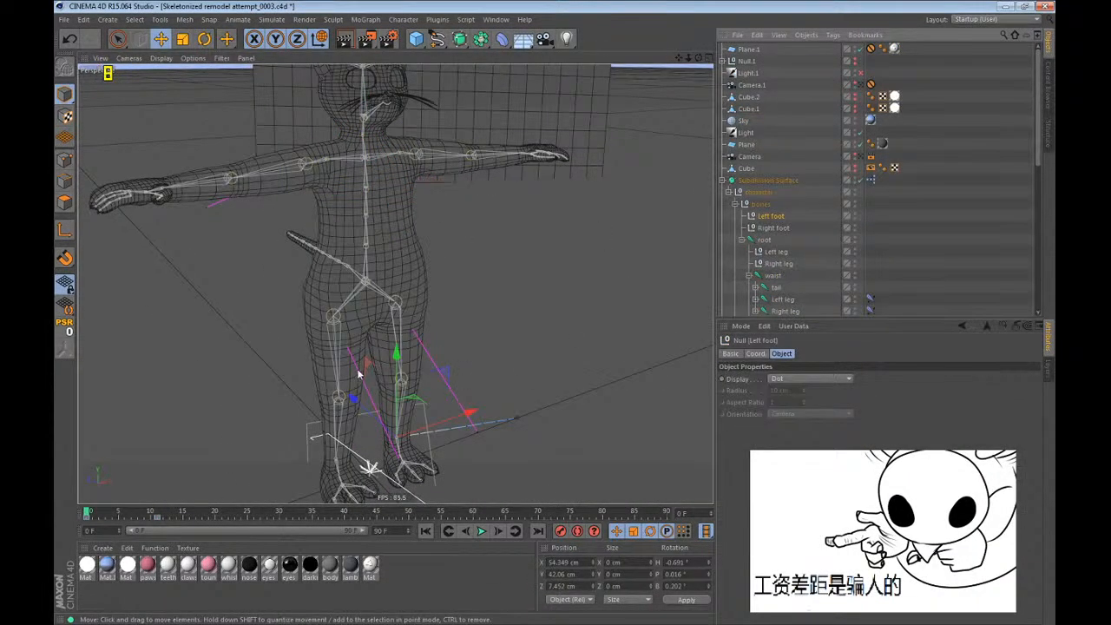
left_click_drag(358, 375, 437, 251)
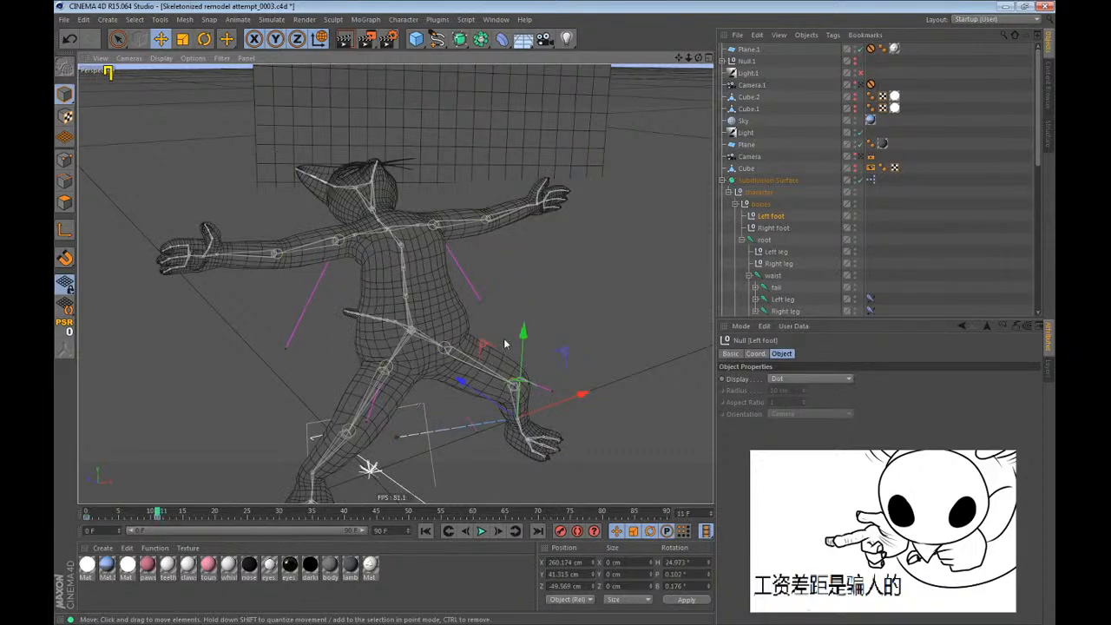
left_click_drag(505, 343, 396, 303, "alt")
left_click_drag(395, 303, 291, 235)
Move the Left leg pole null in front of the body at frame 11 to redirect the left knee.
left_click(772, 254)
scroll(452, 291, "up", 2)
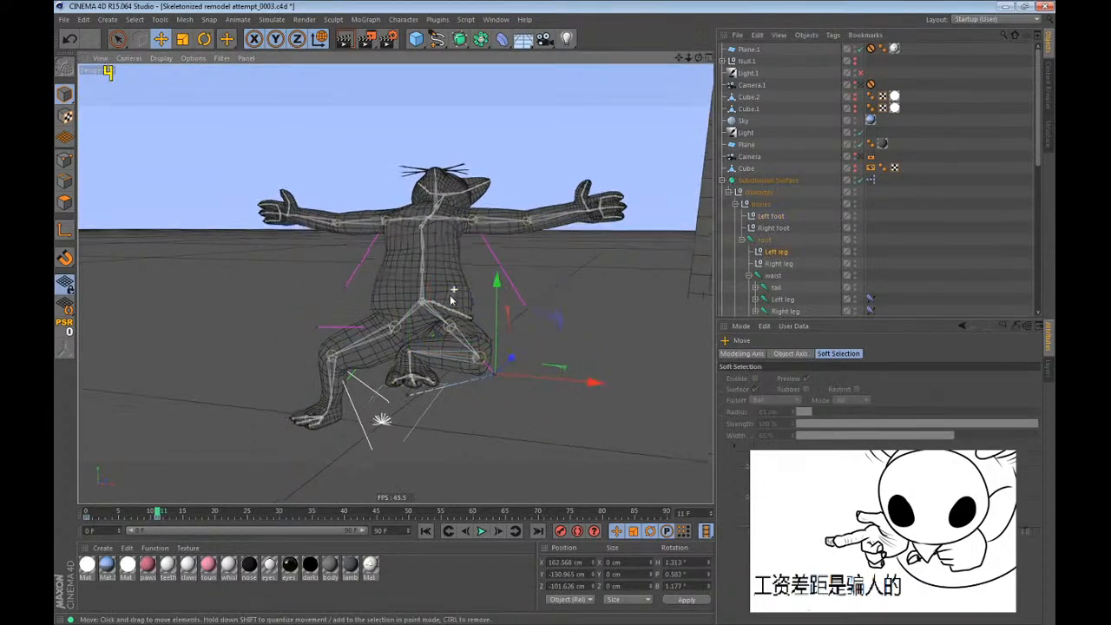
left_click_drag(443, 278, 299, 162)
left_click_drag(382, 261, 478, 353, "alt")
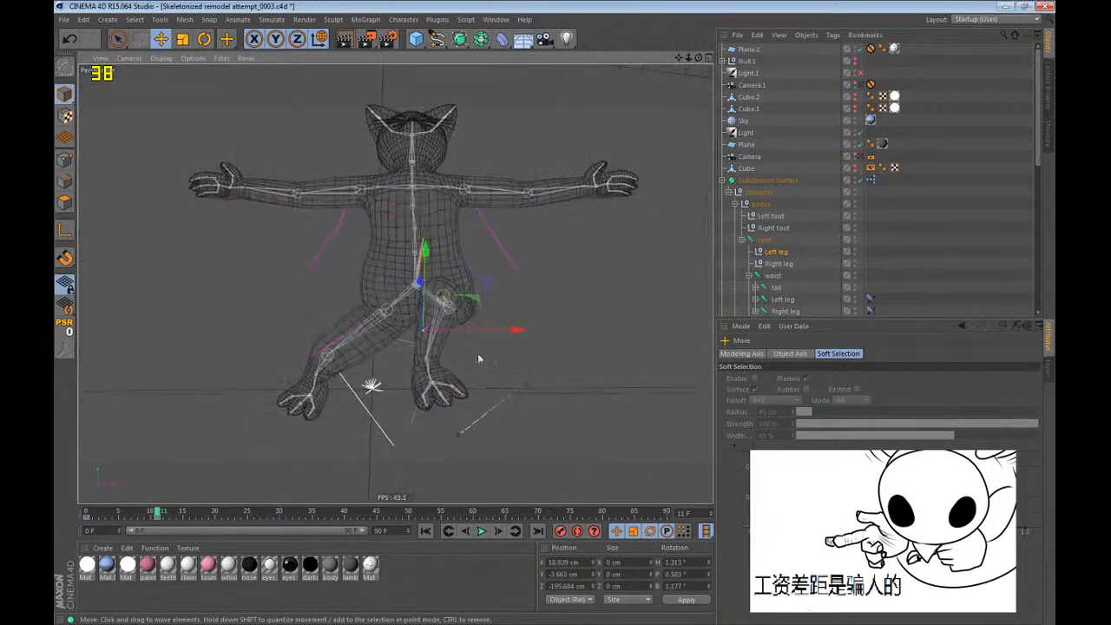
left_click_drag(512, 408, 529, 406)
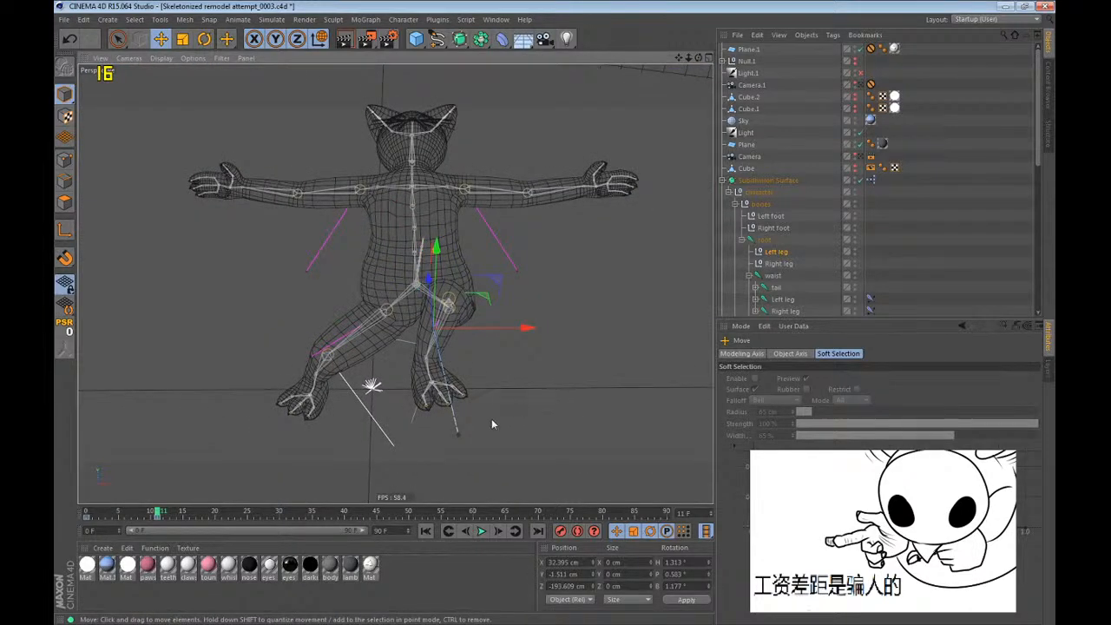
scroll(488, 425, "up", 1)
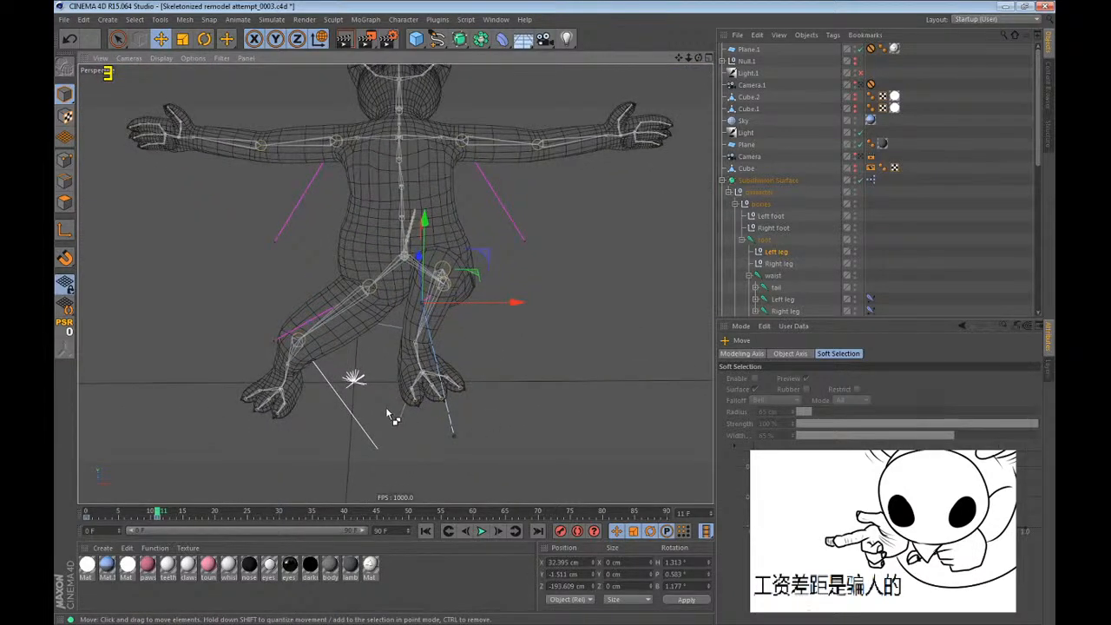
left_click_drag(385, 406, 481, 347, "alt")
left_click_drag(184, 179, 415, 256, "alt")
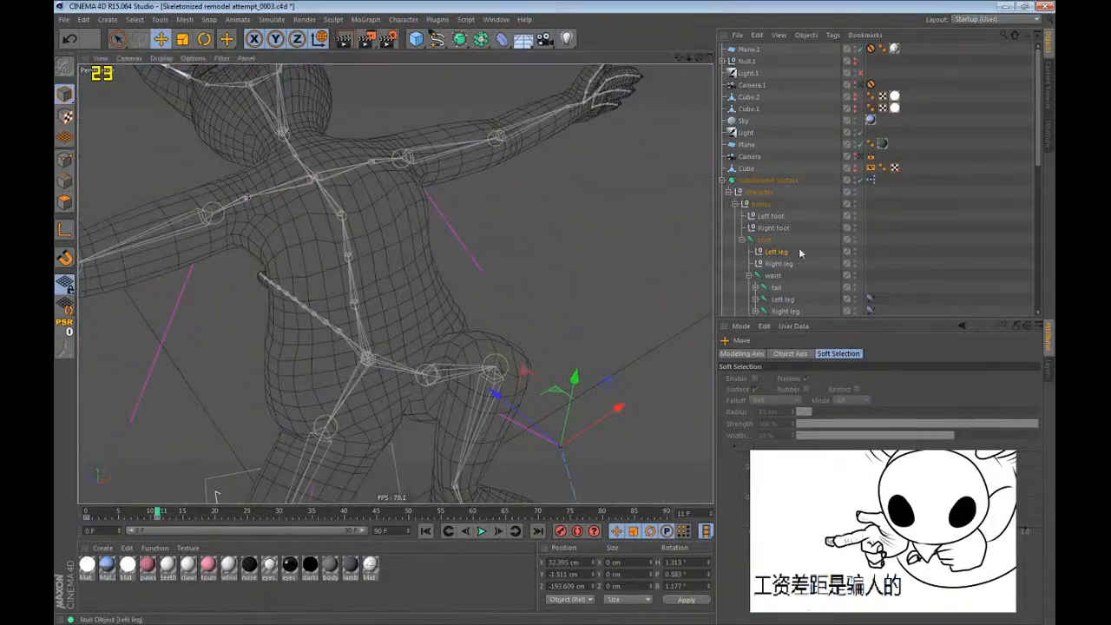
Raise the left foot controller outward and forward at frame 11.
left_click(769, 219)
middle_click_drag(403, 316, 370, 221, "alt")
left_click_drag(311, 375, 333, 365)
left_click_drag(333, 365, 392, 361, "alt")
Move the Left leg pole null up and outward at frame 11 so the knee follows the raised foot.
left_click(780, 250)
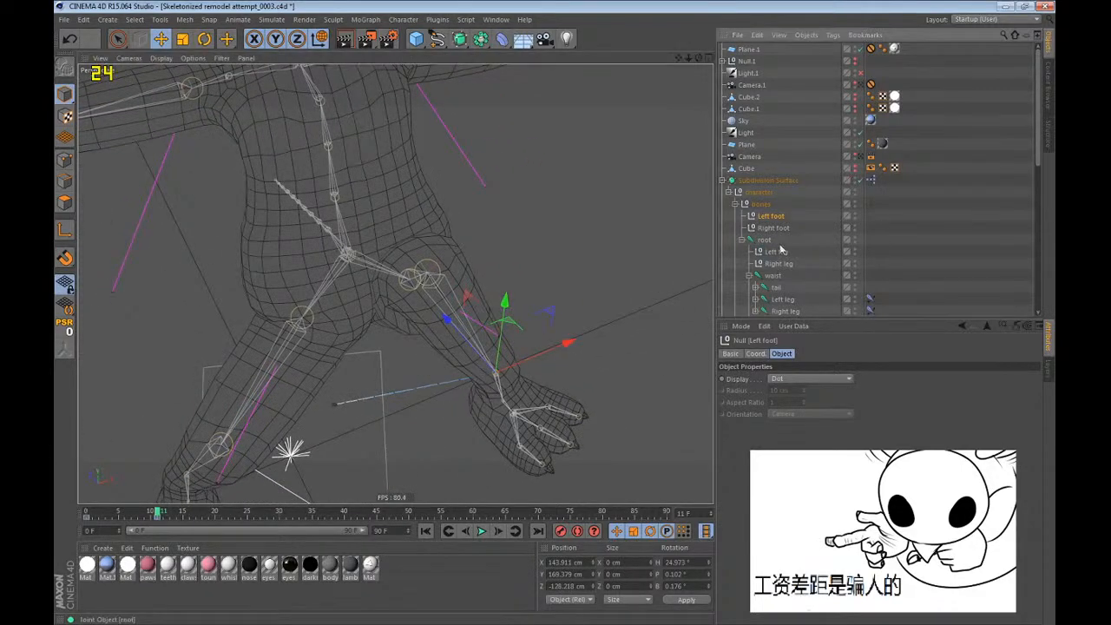
key("e")
left_click_drag(396, 259, 305, 206, "alt")
left_click_drag(305, 206, 394, 168)
left_click_drag(398, 198, 556, 283, "alt")
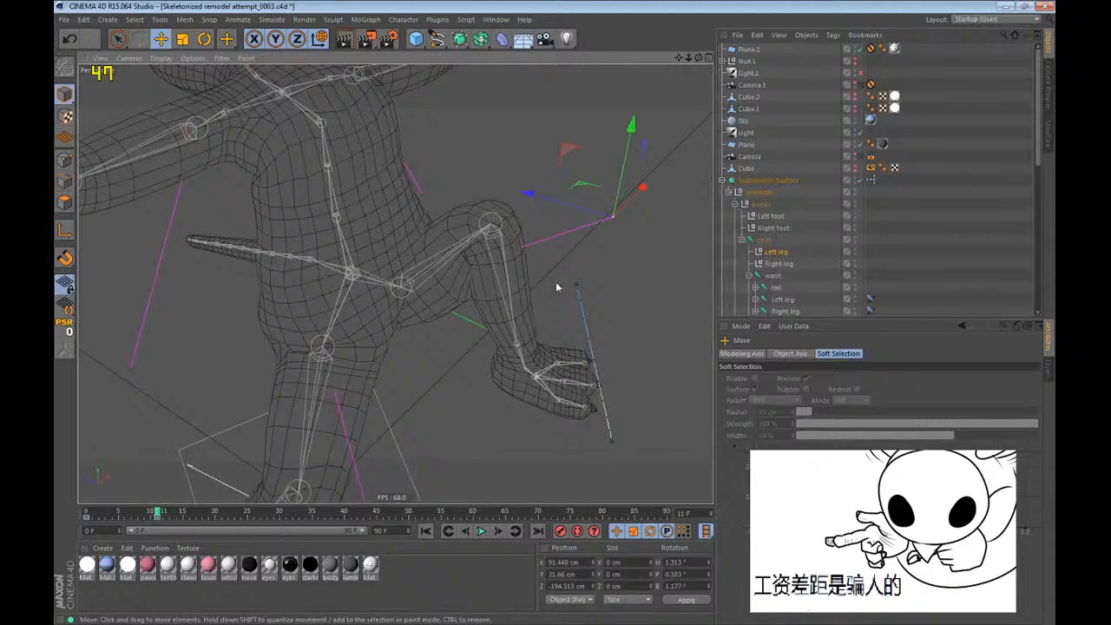
Lower the left foot controller at frame 11 and rotate the foot about its vertical axis.
left_click(771, 216)
left_click_drag(573, 319, 572, 275, "alt")
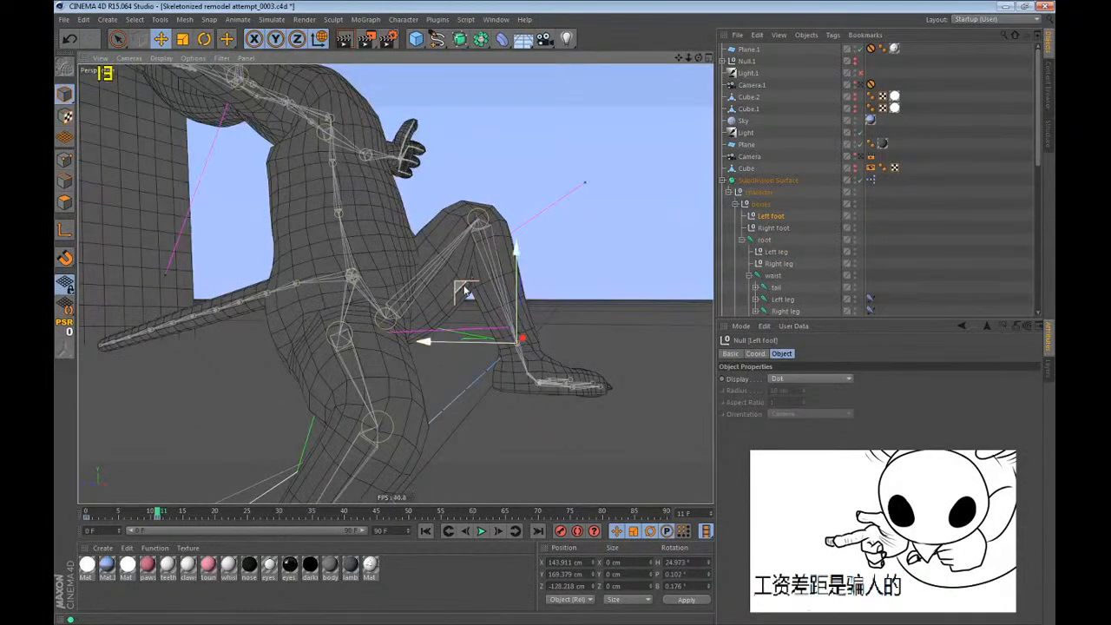
left_click_drag(465, 289, 102, 393)
mouse_move(510, 282)
left_mouse_down("alt")
mouse_move(610, 335)
mouse_move(521, 293)
left_mouse_up("alt")
key("r")
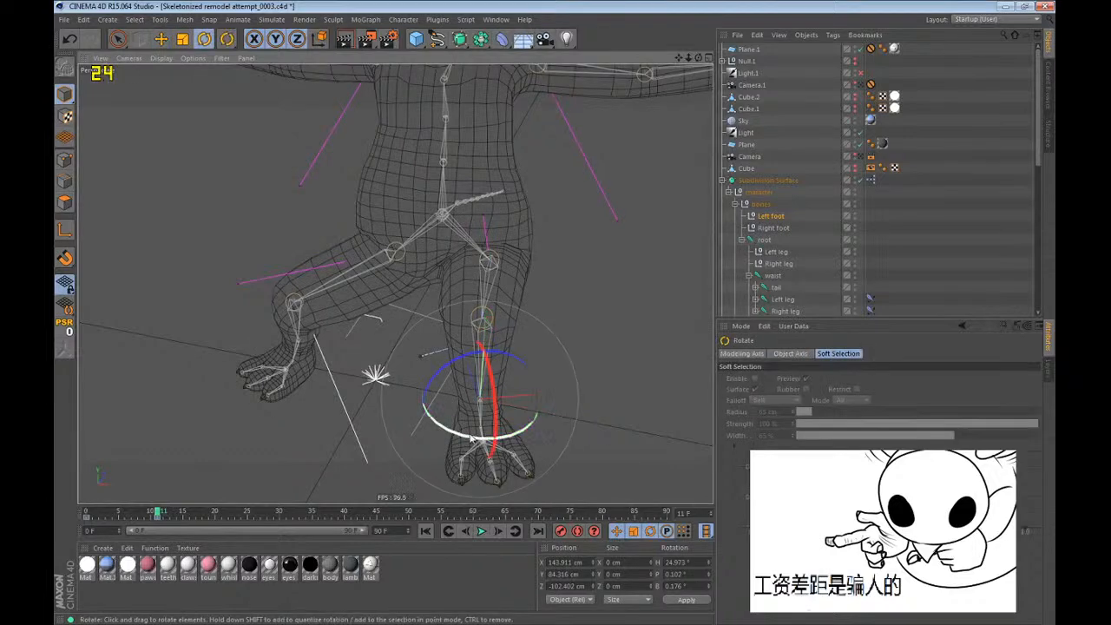
left_click_drag(471, 439, 449, 439)
key("e")
Fine-tune the Left leg pole null's position above the planted left foot at frame 11.
left_click(779, 252)
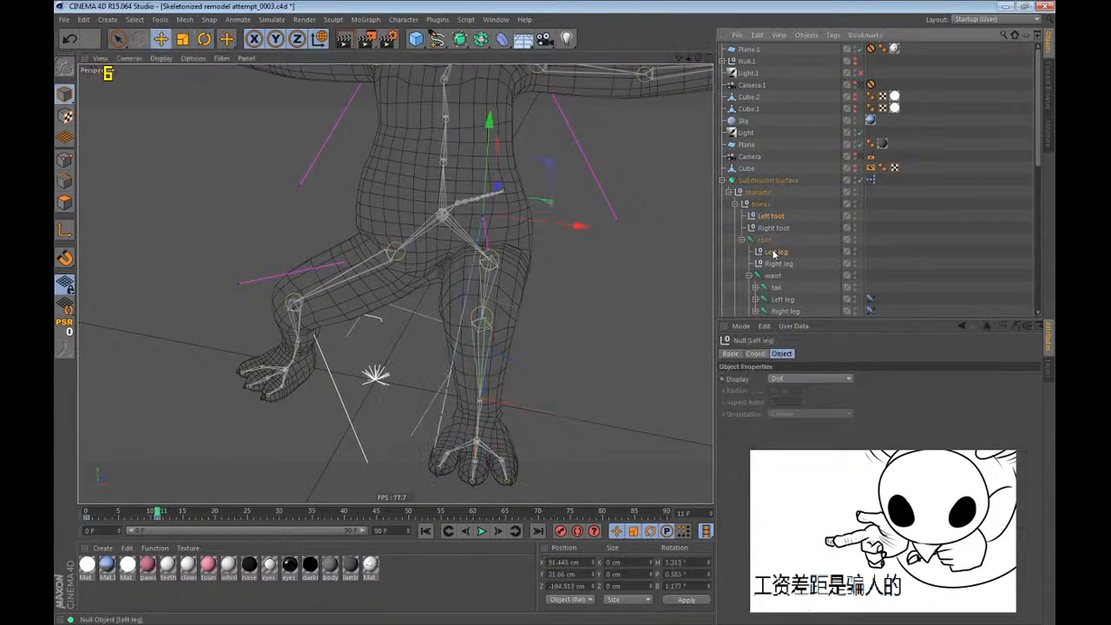
left_click_drag(538, 226, 382, 139, "alt")
left_click_drag(348, 278, 616, 288)
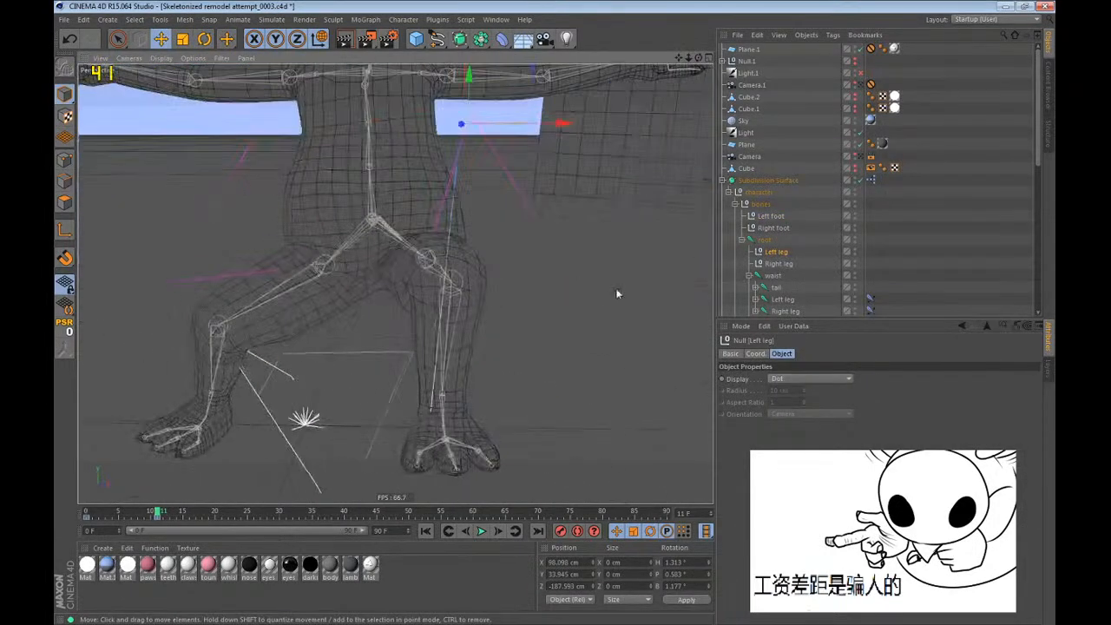
Move the root joint and the left foot controller sideways toward the right foot at frame 21.
left_click(766, 240)
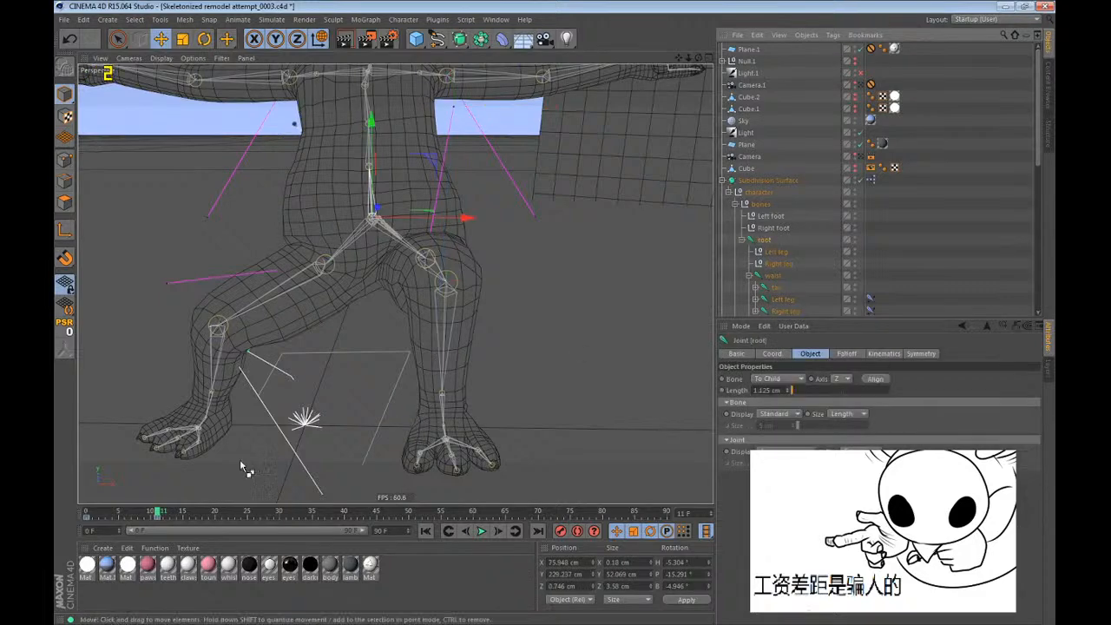
left_click(771, 216, "ctrl")
left_click_drag(408, 382, 382, 290, "alt")
middle_click_drag(300, 201, 417, 253, "alt")
left_click_drag(408, 256, 359, 256)
key("r")
key("e")
left_click_drag(400, 306, 384, 313)
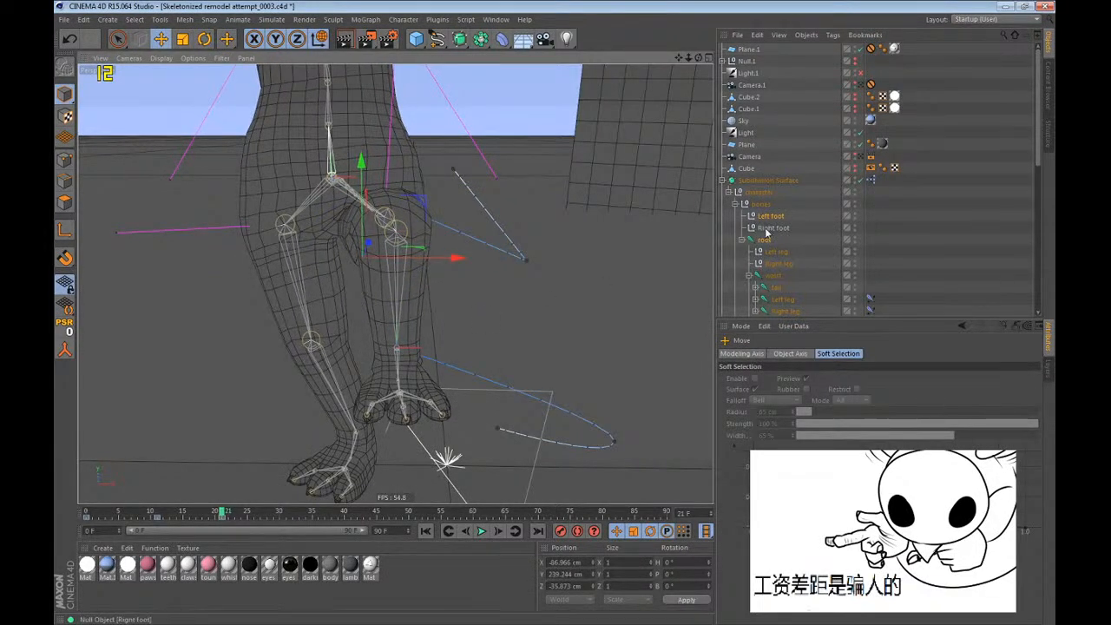
Shift the right foot controller slightly outward at frame 21 and undo the last adjustment.
left_click(768, 229)
left_click_drag(401, 437, 388, 433)
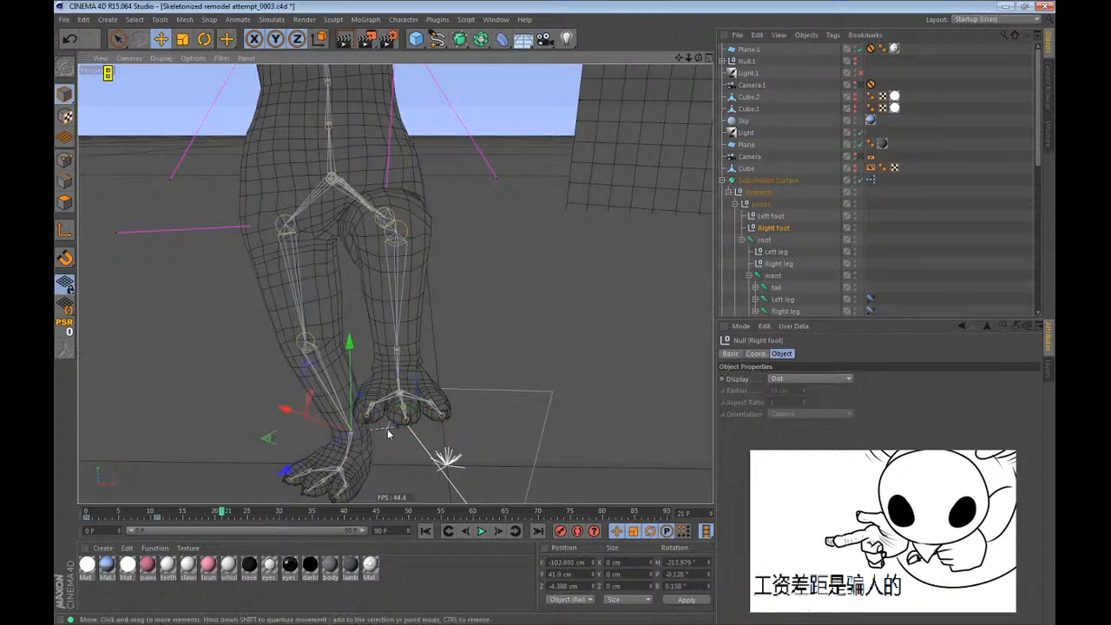
left_click_drag(273, 439, 263, 439)
key("r")
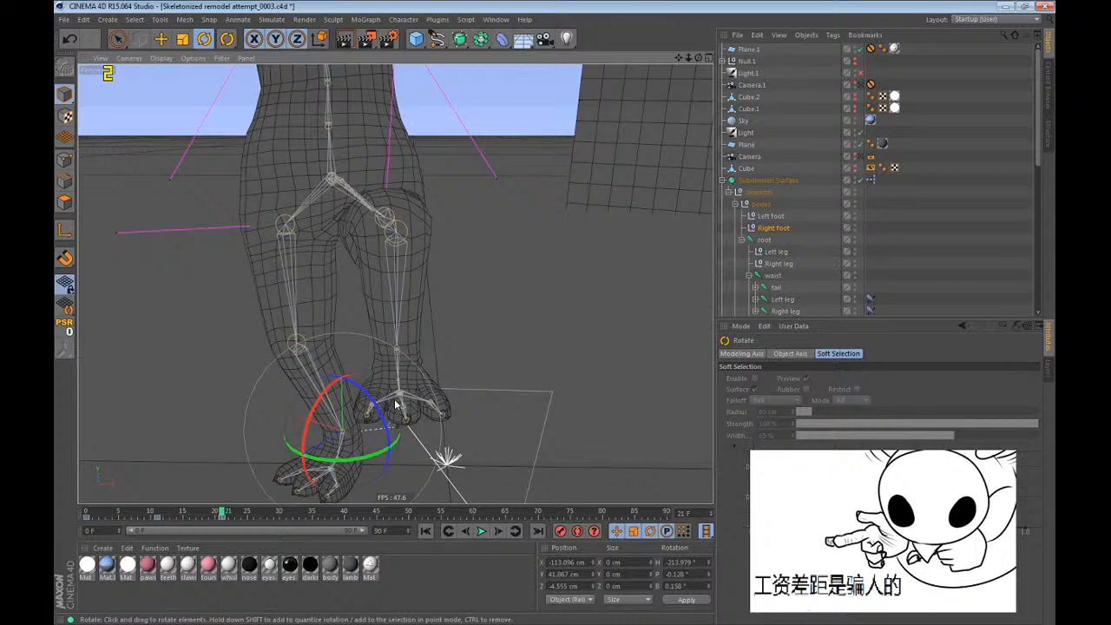
scroll(460, 433, "down", 4)
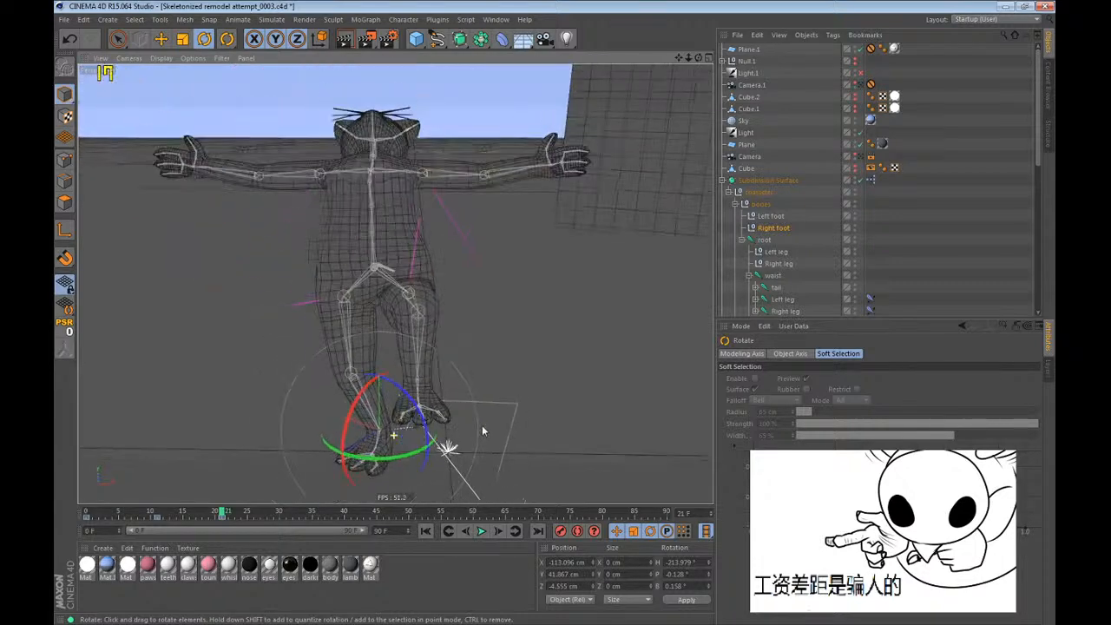
left_click_drag(228, 455, 438, 471, "alt")
key("ctrl+z")
Return to frame 0 and examine the left foot's alignment with its controller from several angles.
key("shift+f")
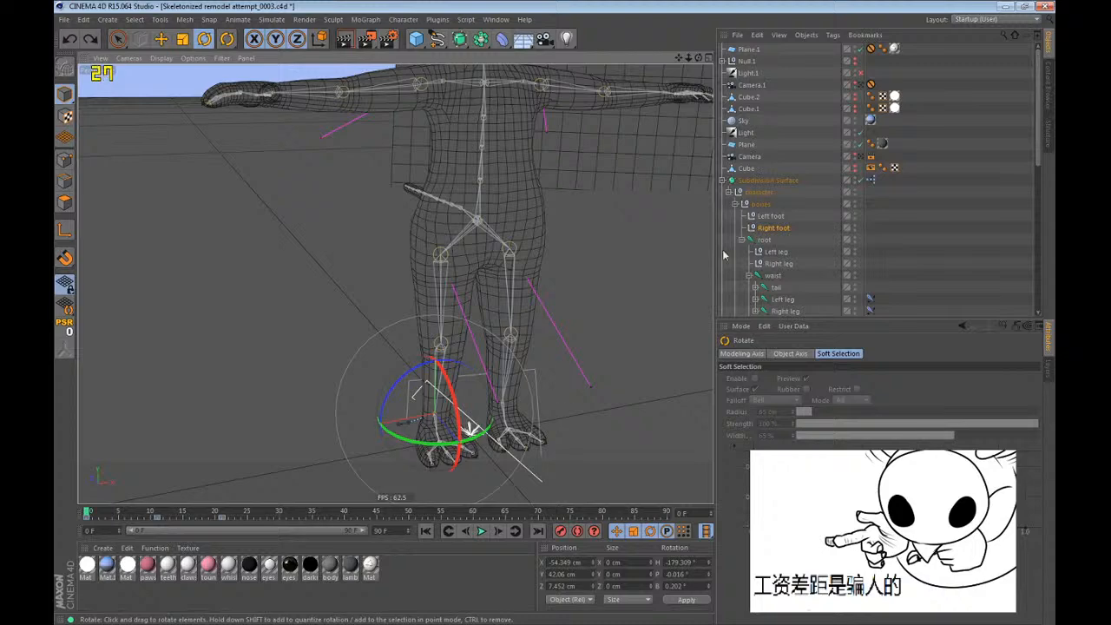
left_click(771, 215)
left_click_drag(662, 295, 486, 326, "alt")
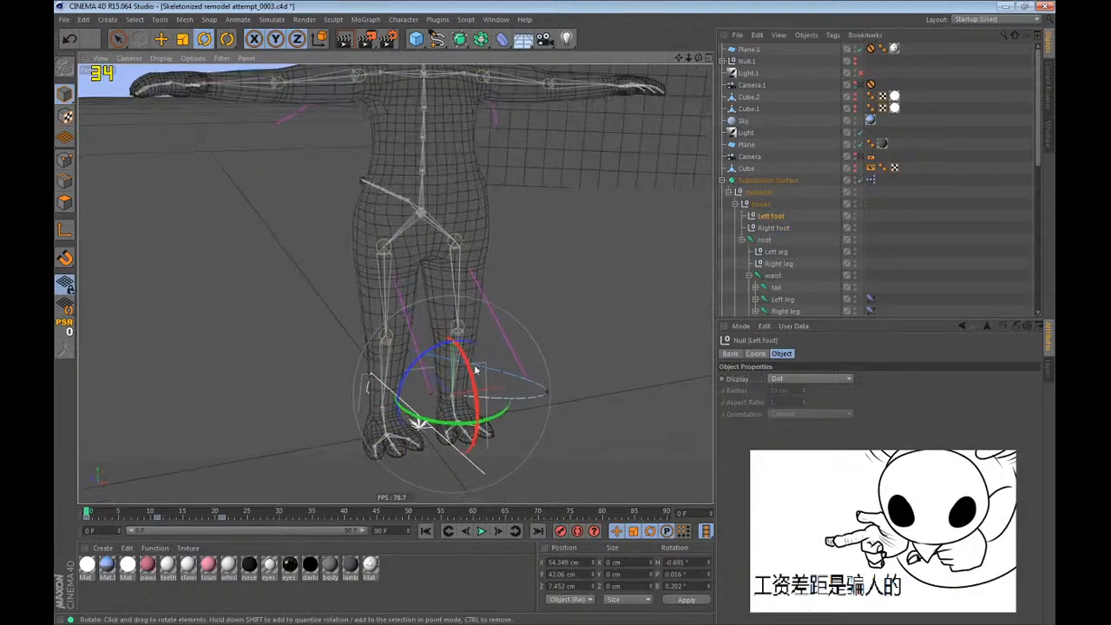
scroll(547, 389, "up", 5)
left_click_drag(547, 389, 569, 396, "alt")
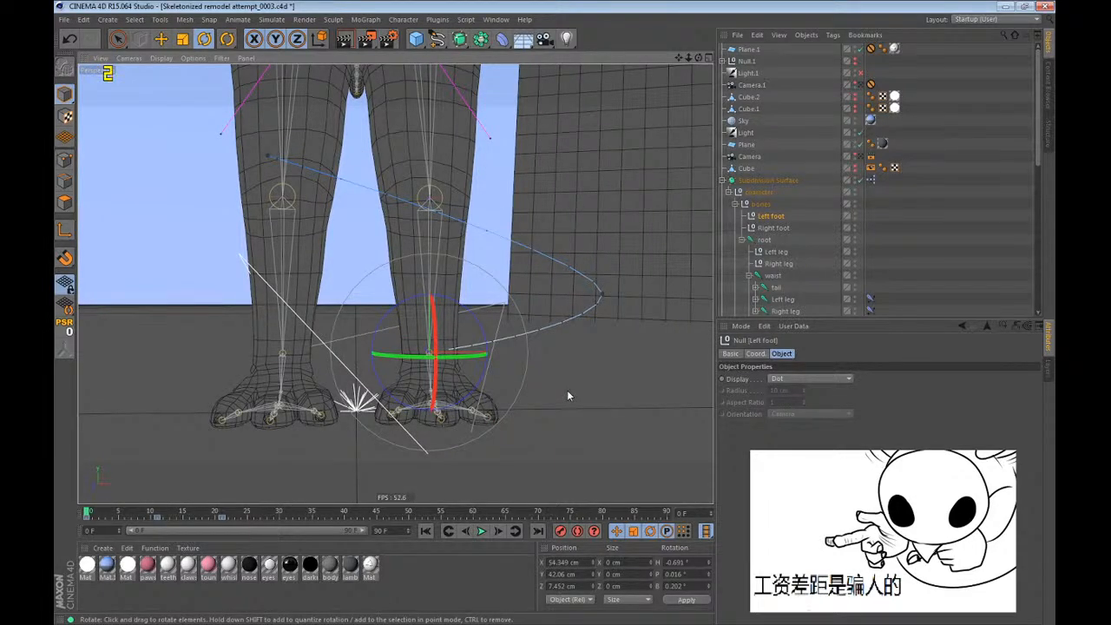
scroll(381, 432, "down", 5)
left_click_drag(451, 380, 443, 417, "alt")
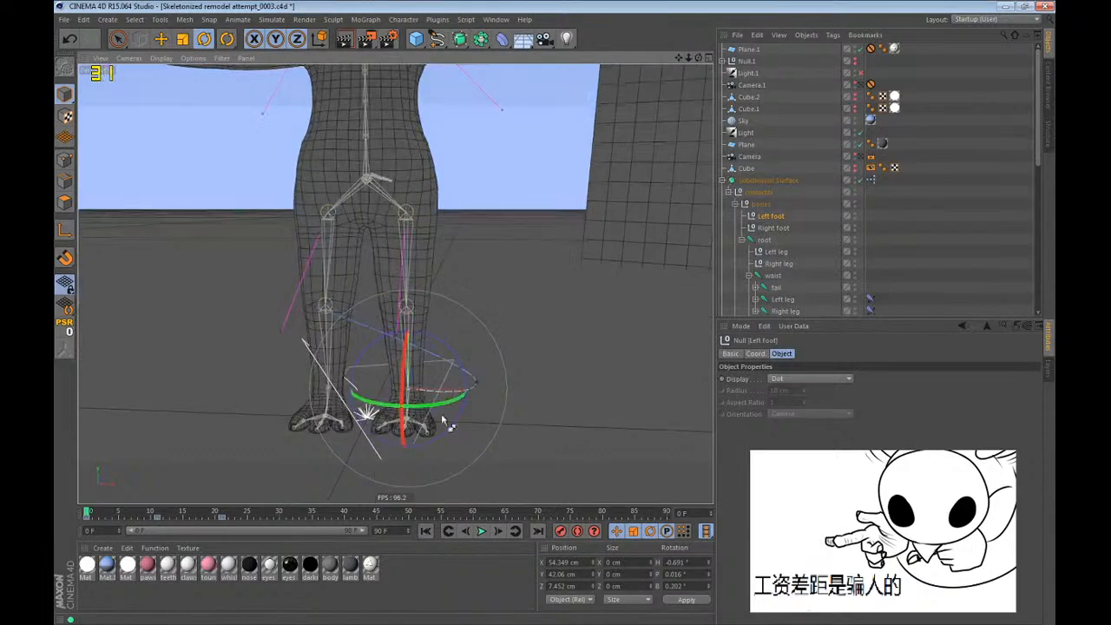
key("e")
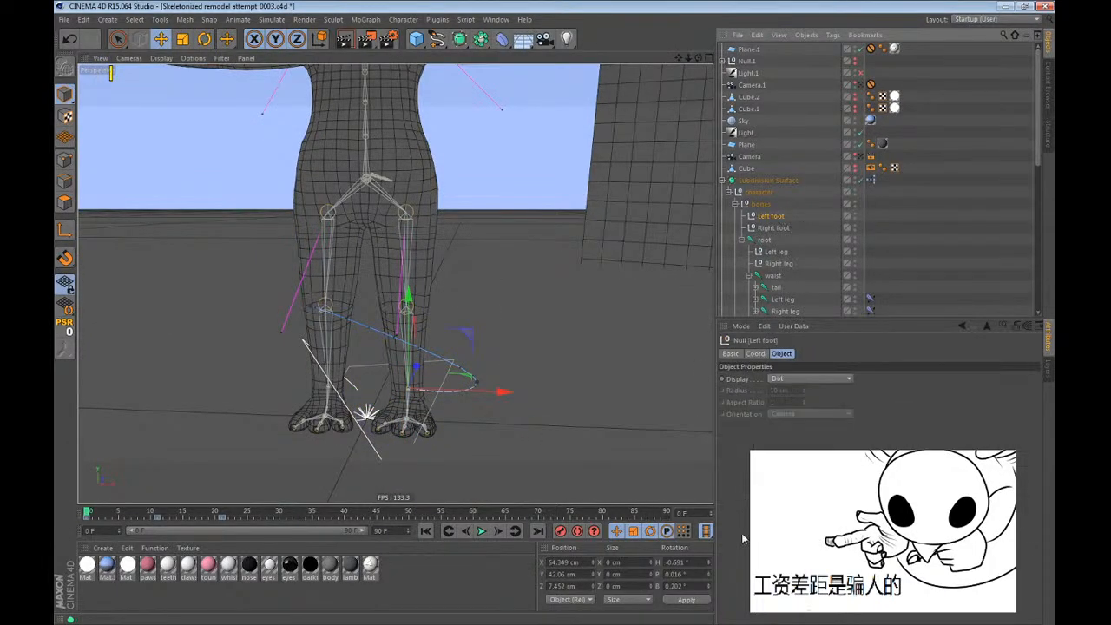
scroll(405, 415, "up", 4)
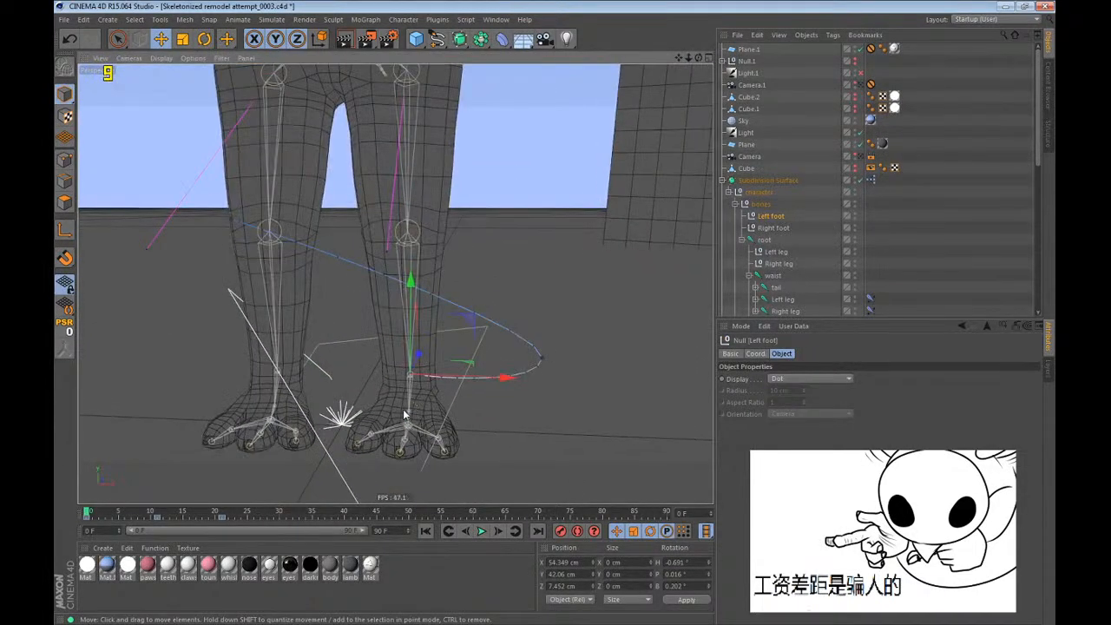
scroll(804, 241, "down", 3)
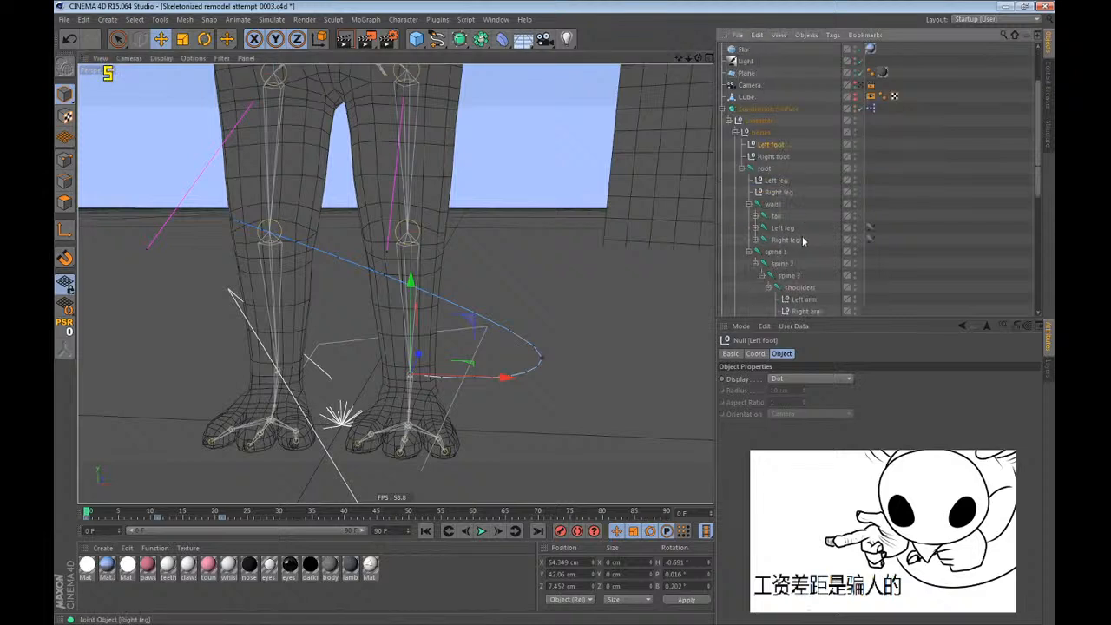
Set the left ankle constraint's heading offset to -0.691° and zero the Left foot null's heading rotation.
left_click(756, 240)
left_click(756, 227)
left_click(762, 264)
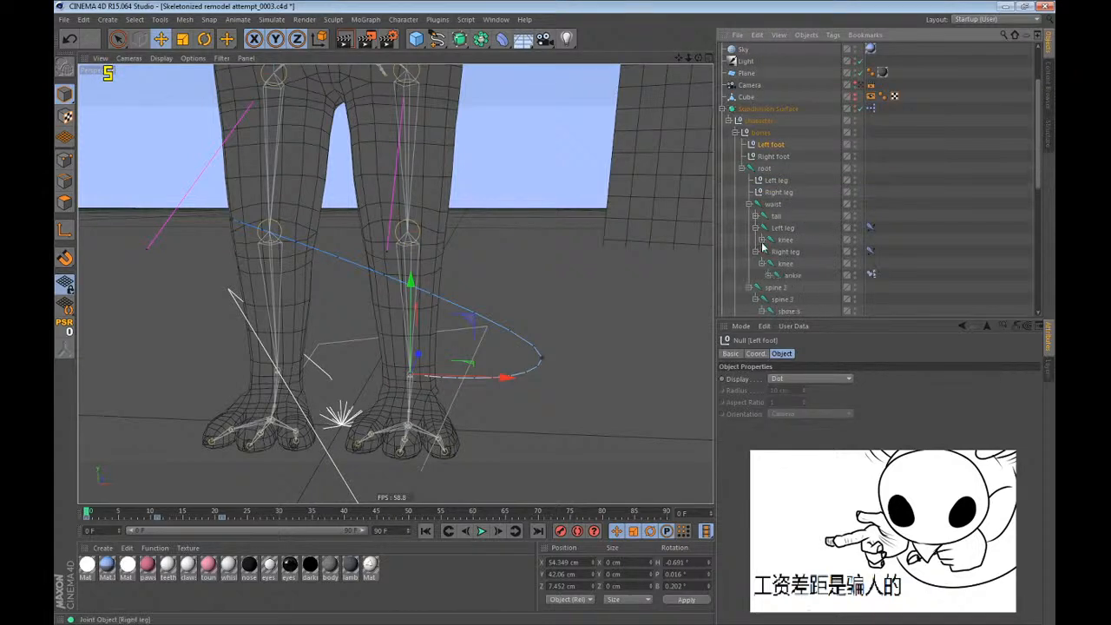
left_click(762, 240)
left_click(871, 251)
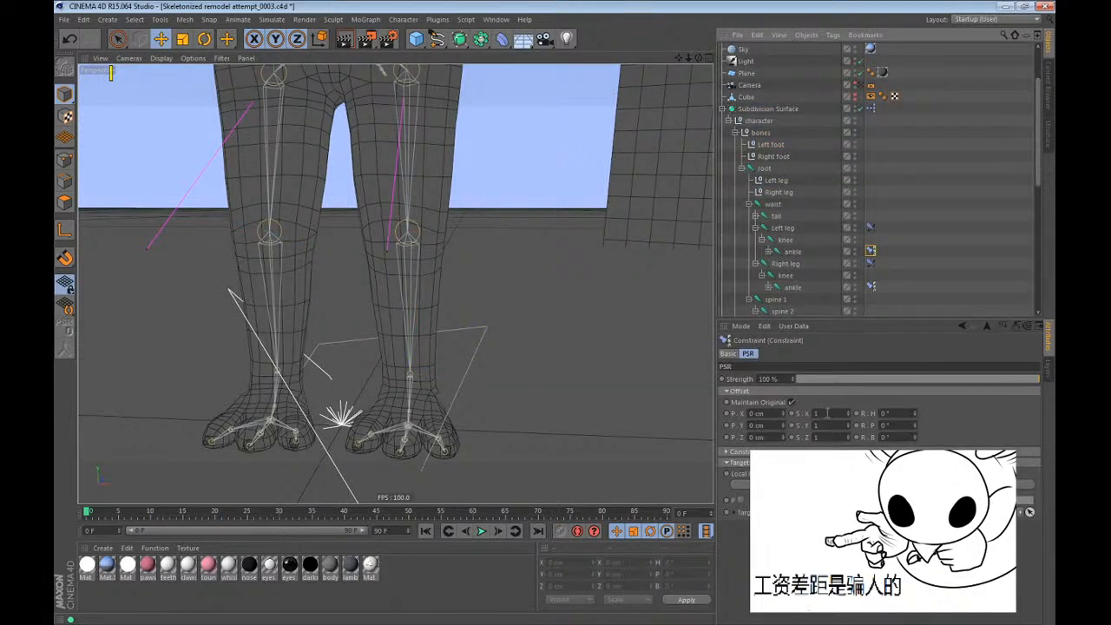
left_click_drag(915, 413, 915, 416)
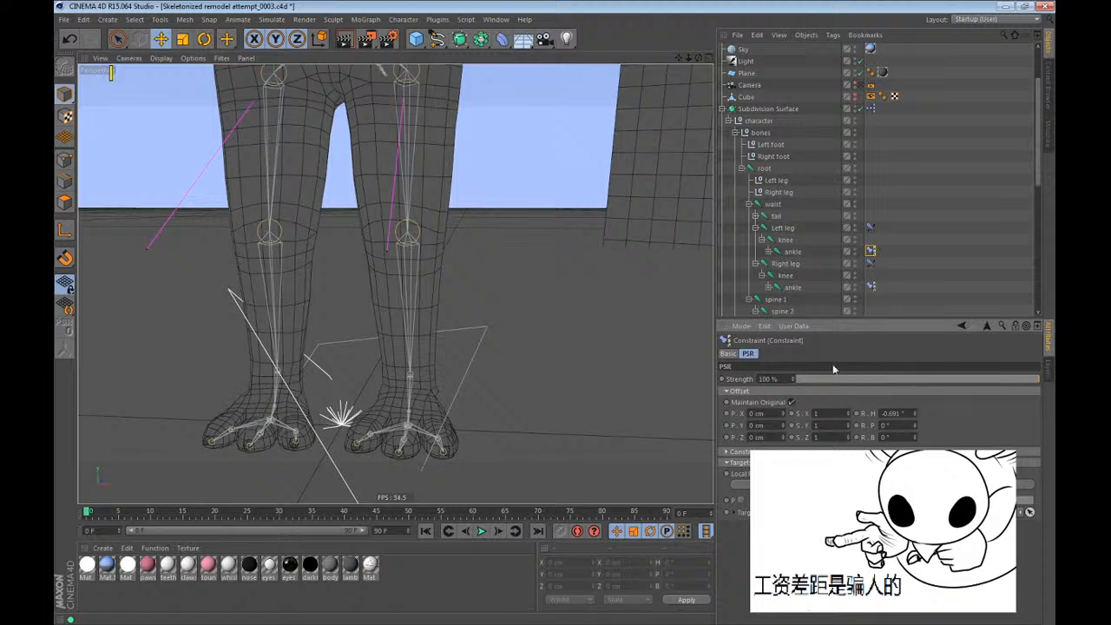
left_click(772, 144)
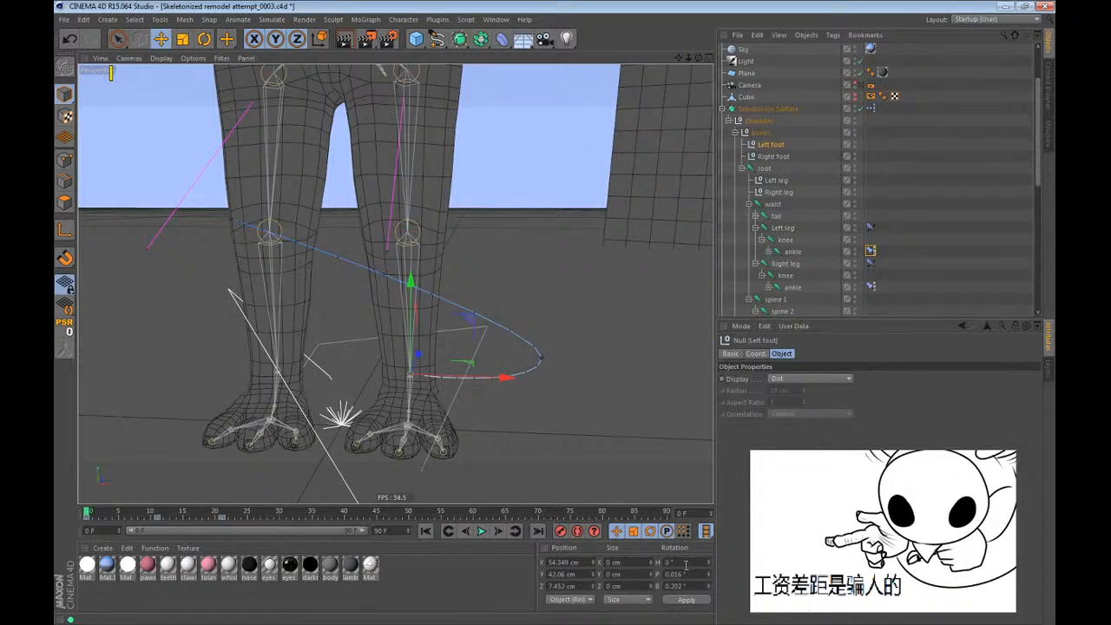
Set the left ankle constraint's pitch offset to 0.016° and zero the Left foot null's pitch rotation.
scroll(449, 422, "up", 5)
left_click_drag(449, 422, 457, 432, "alt")
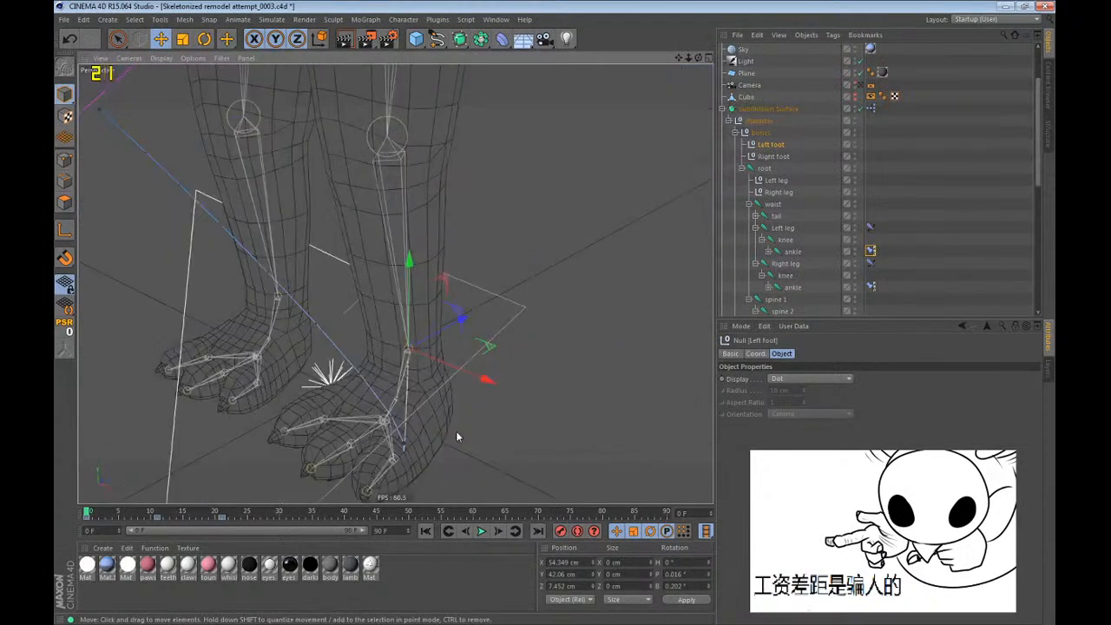
scroll(456, 431, "up", 4)
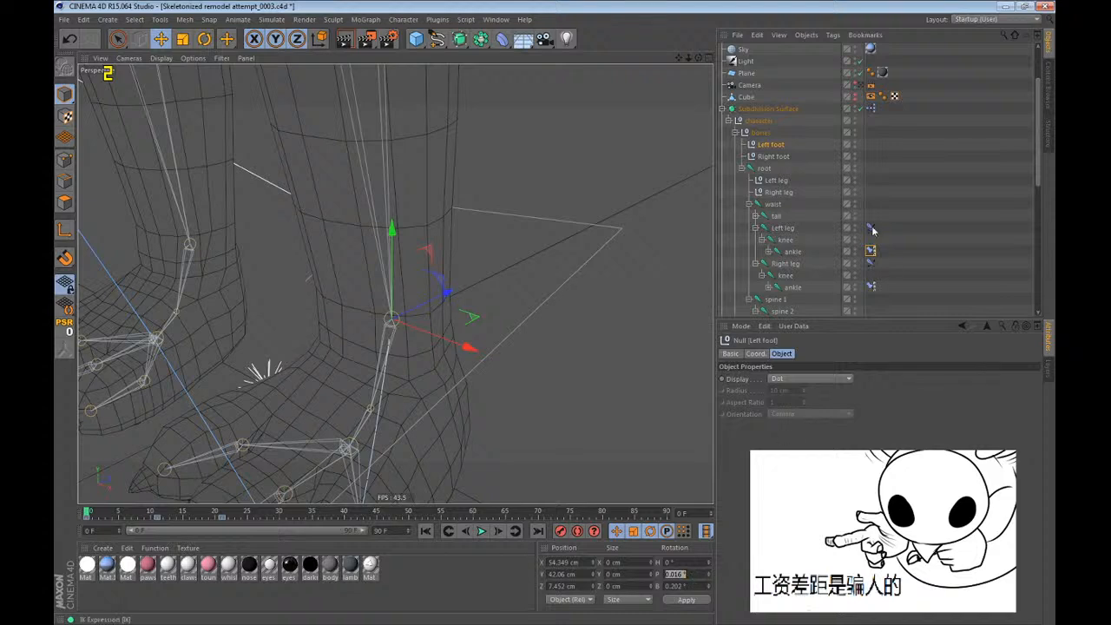
left_click(871, 251)
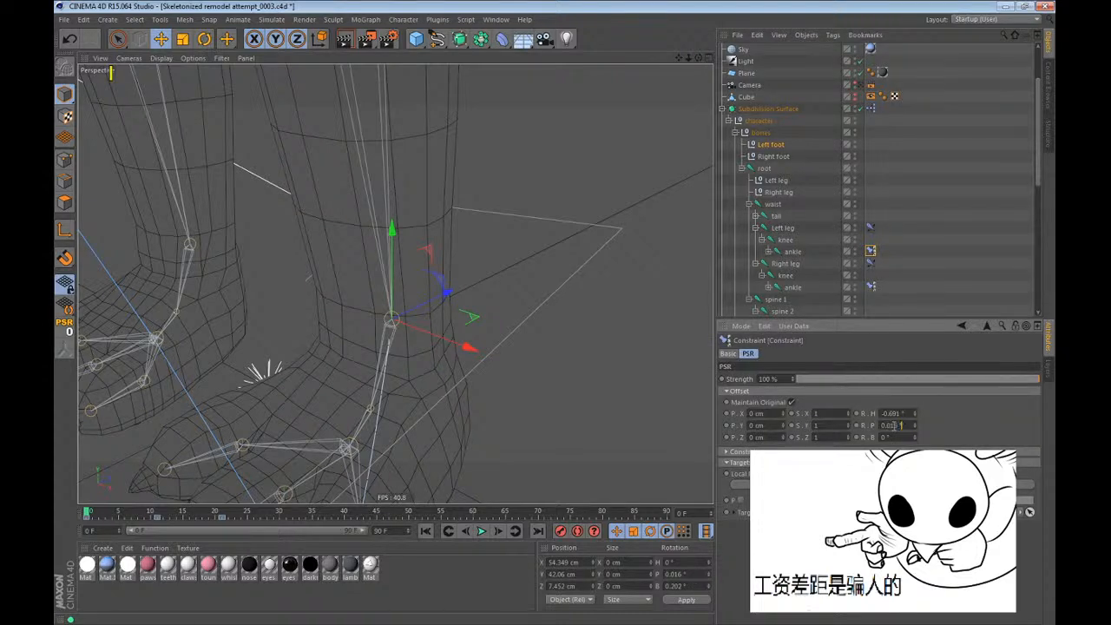
double_click(685, 577)
key("BackSpace")
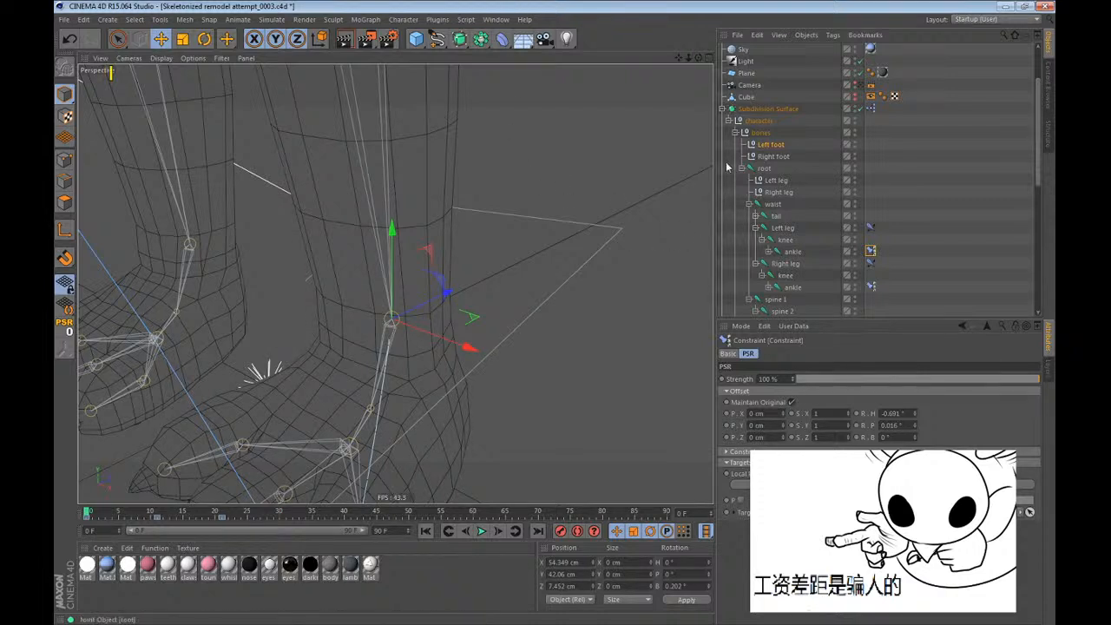
Set the left ankle constraint's bank offset to 0.202° and zero the Left foot null's bank rotation.
double_click(690, 587)
left_click(886, 442)
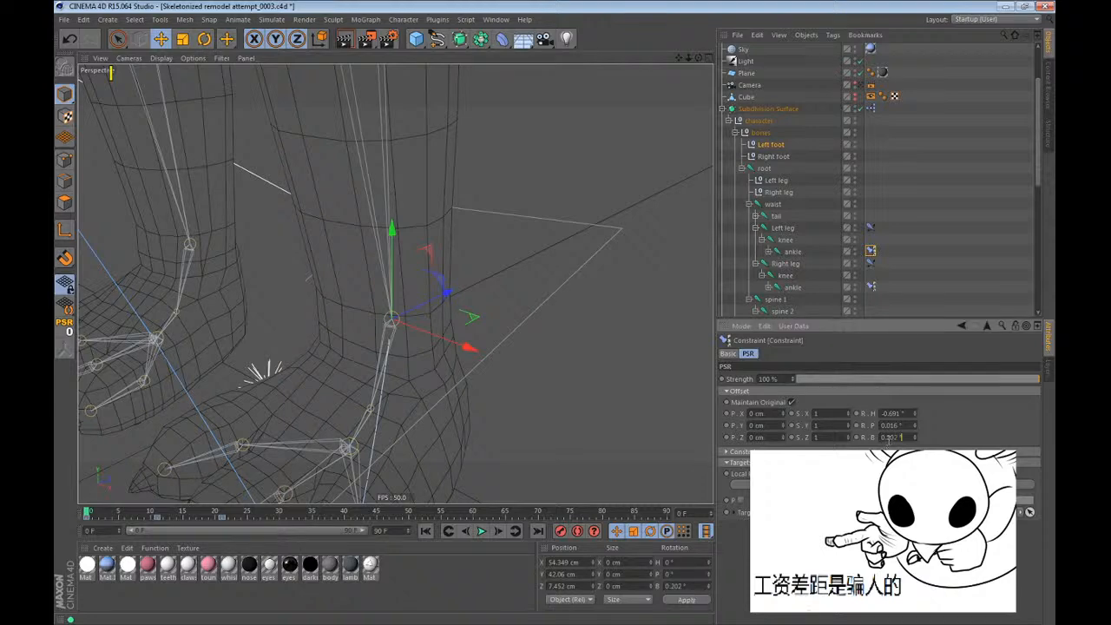
double_click(687, 586)
type("0")
key("Return")
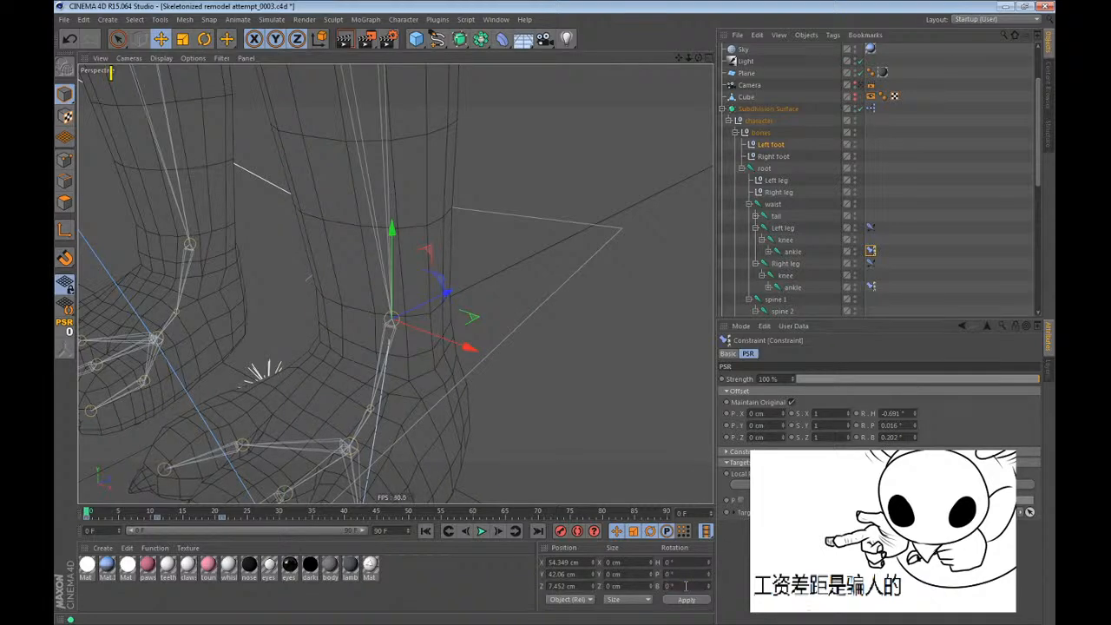
Set the right ankle constraint's heading offset to -179.309° and zero the Right foot null's heading rotation.
scroll(640, 395, "down", 5)
left_click_drag(460, 417, 496, 388, "alt")
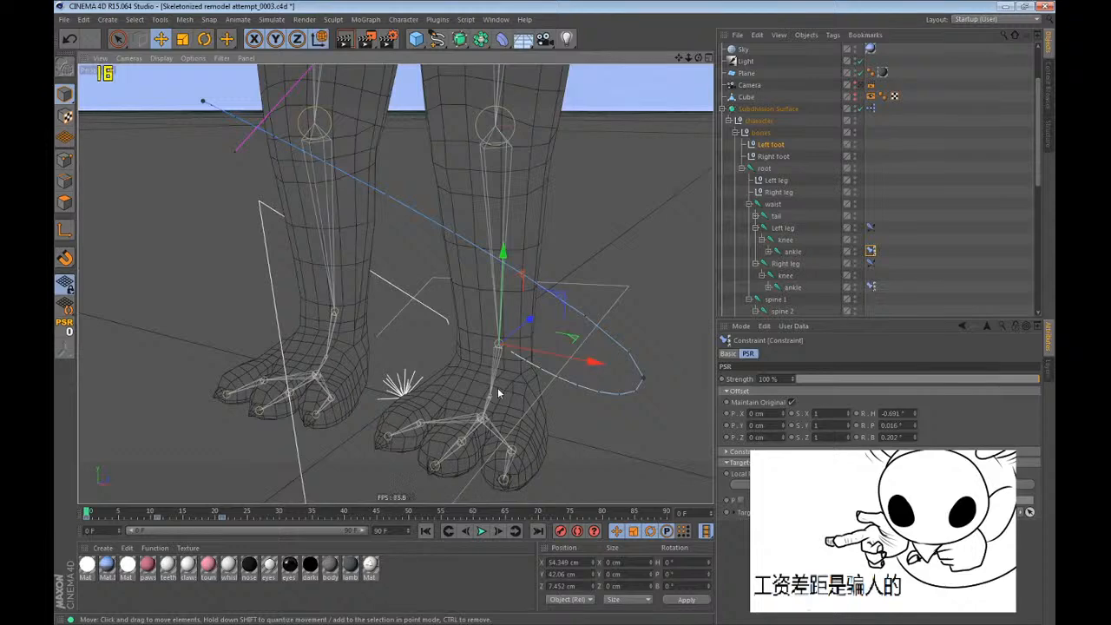
left_click_drag(428, 333, 508, 356, "alt")
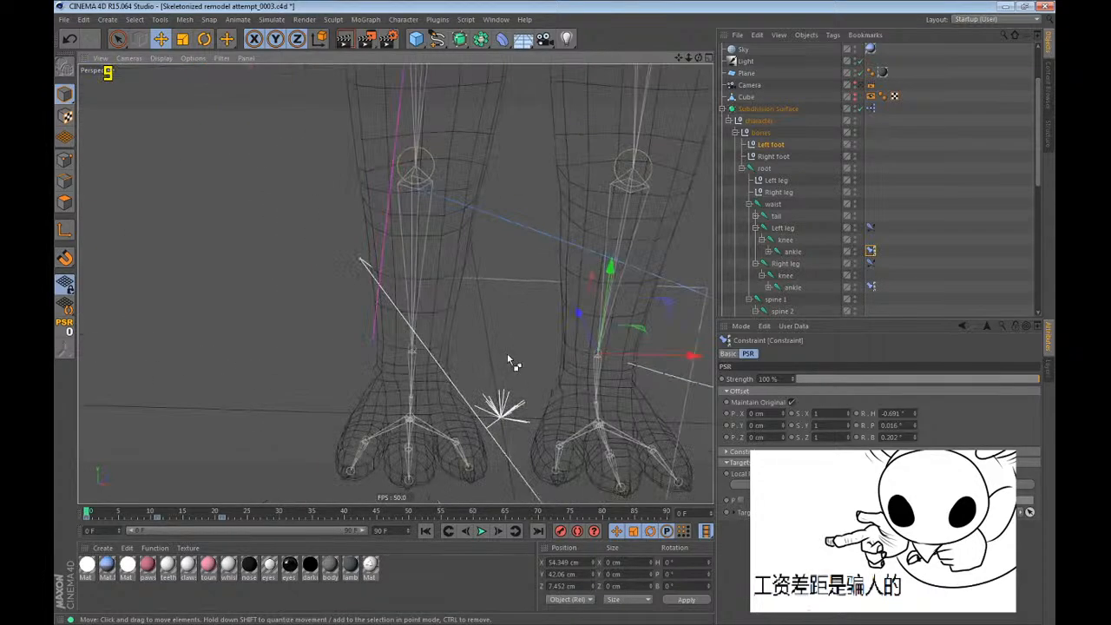
middle_click_drag(603, 380, 566, 370, "alt")
left_click(770, 157)
left_click_drag(504, 304, 557, 348, "alt")
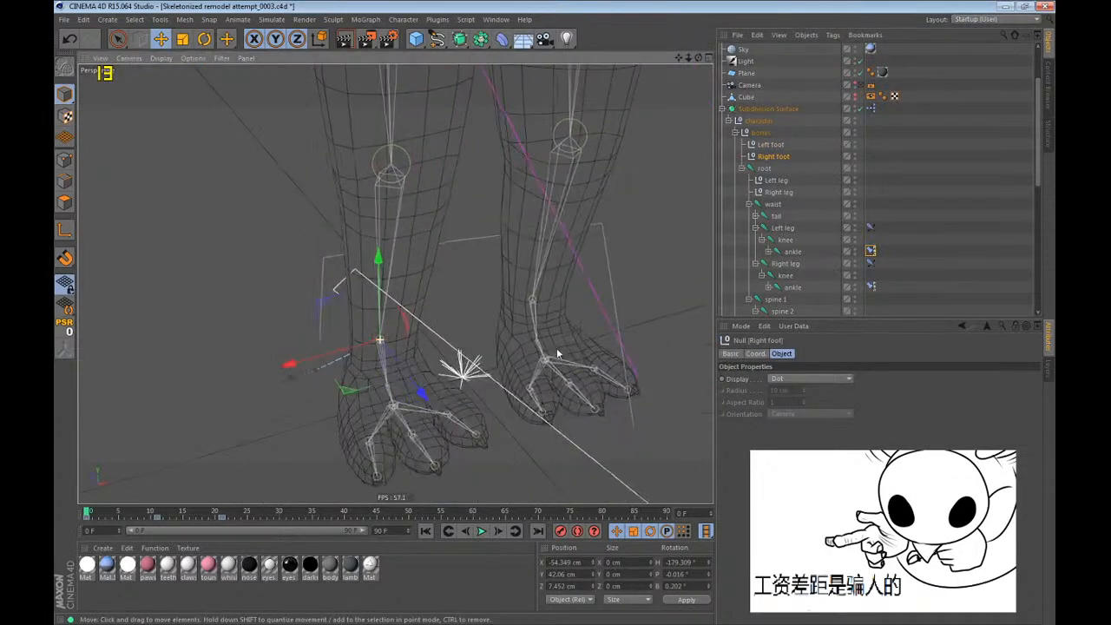
left_click(871, 288)
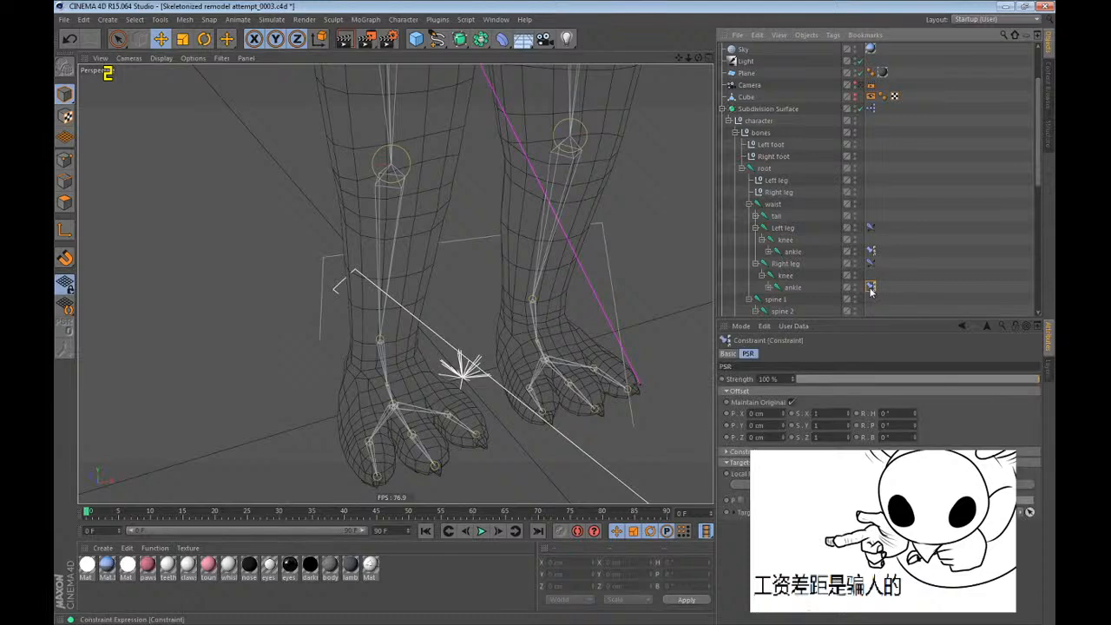
left_click(773, 157)
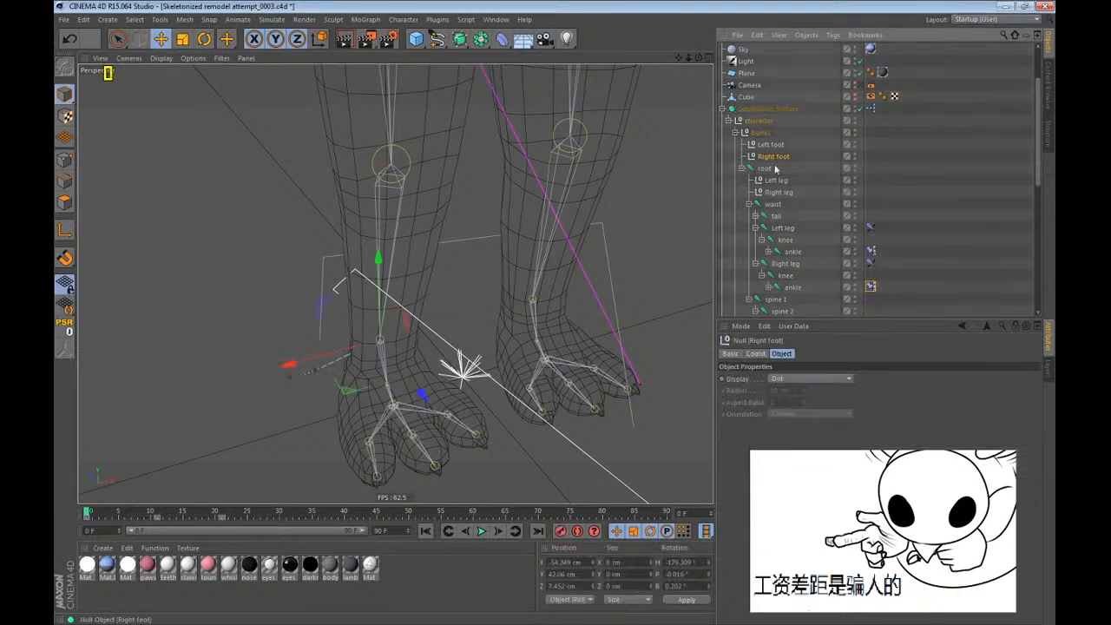
left_click(677, 563)
key("ctrl+c")
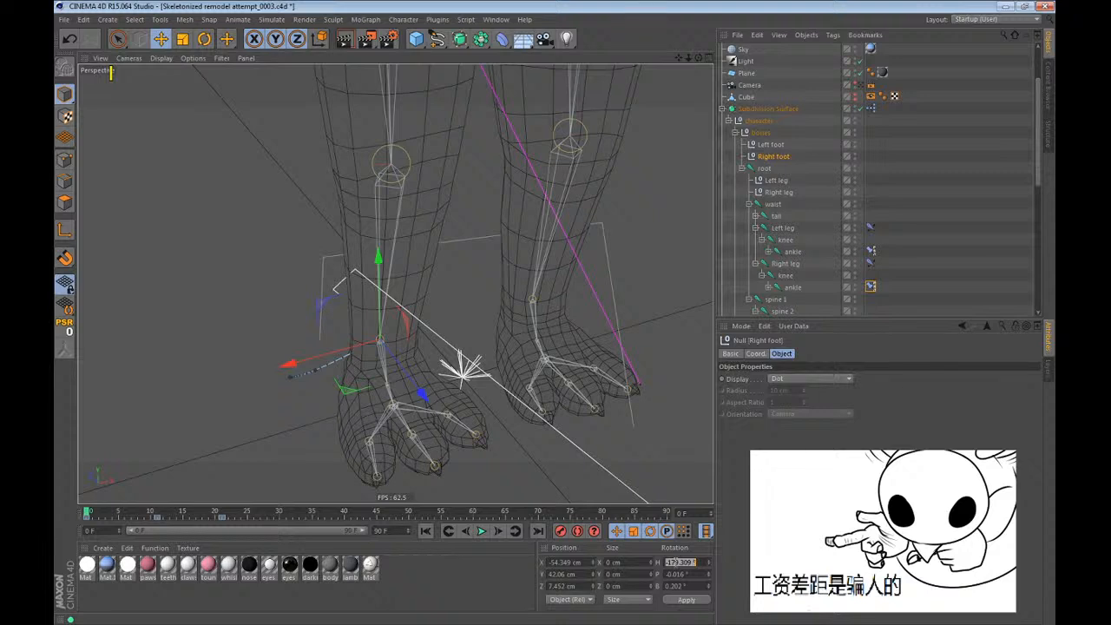
left_click(873, 286)
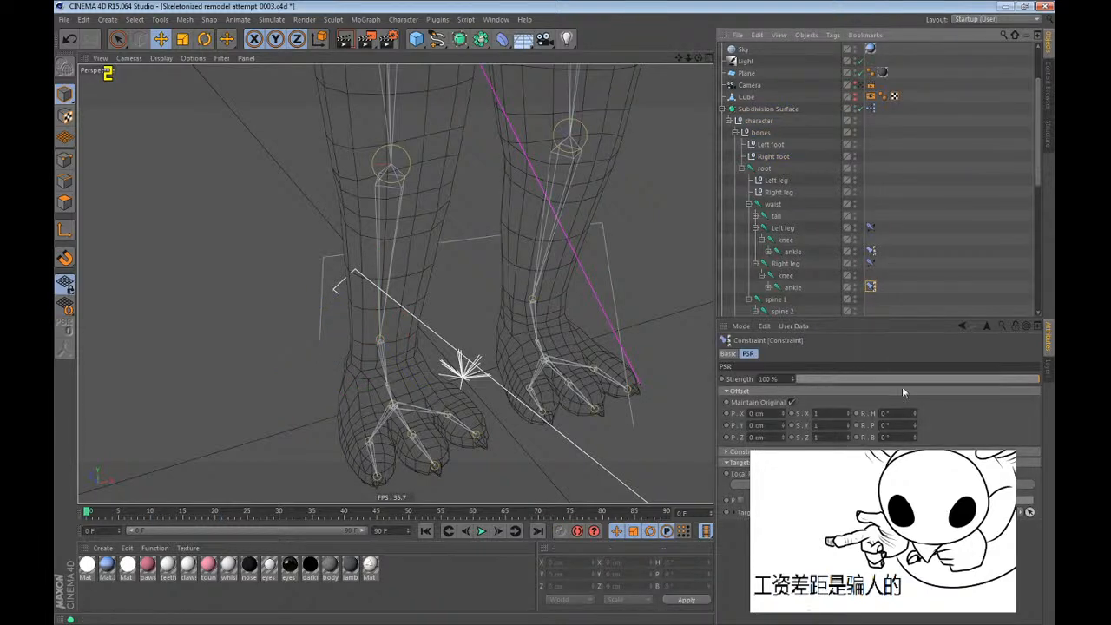
double_click(888, 414)
key("ctrl+v")
key("Return")
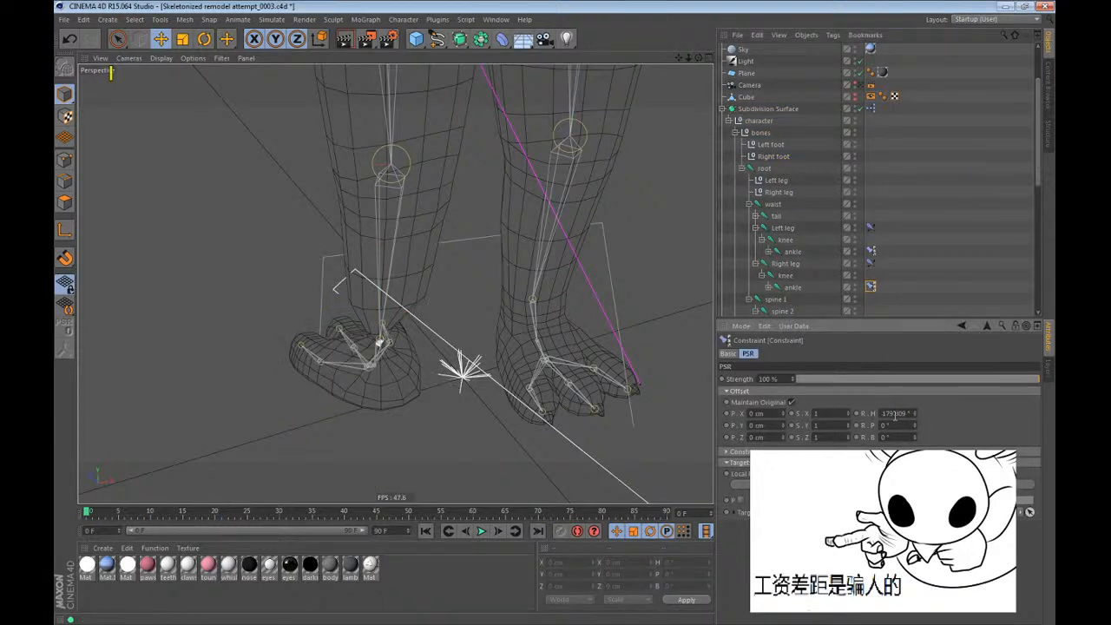
left_click(769, 158)
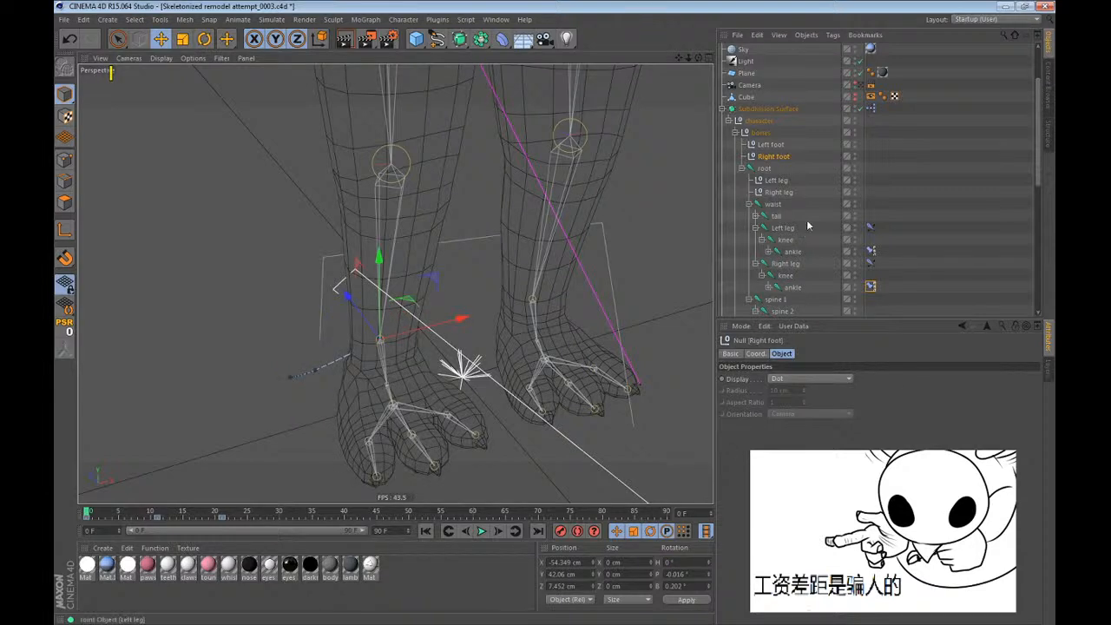
Set the right ankle constraint's pitch offset to -0.016° and zero the Right foot null's pitch rotation.
left_click(872, 288)
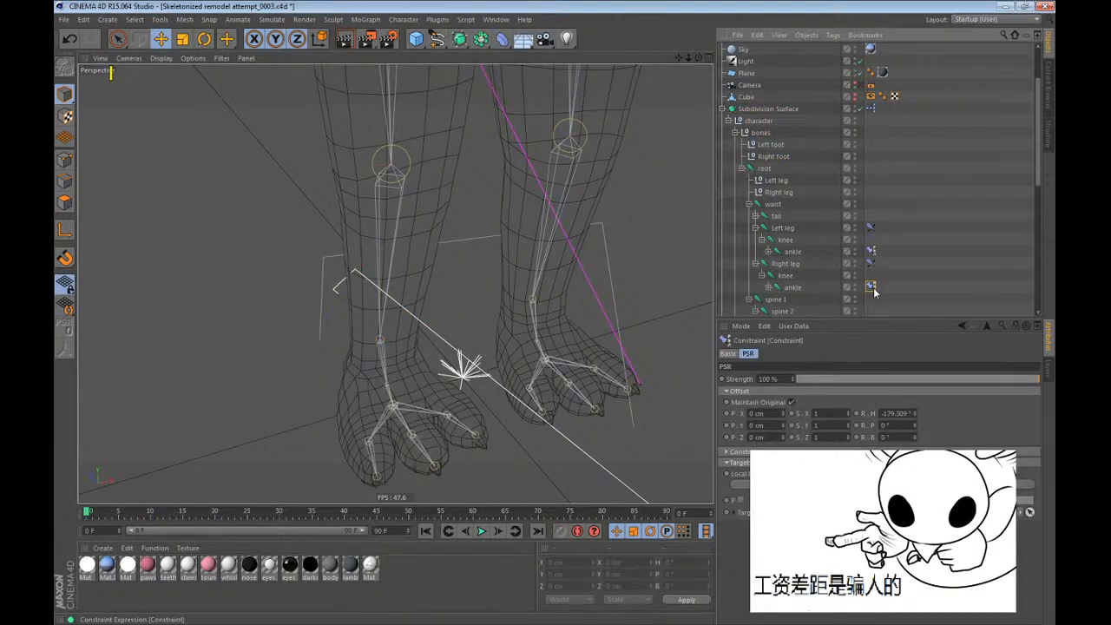
left_click(771, 156)
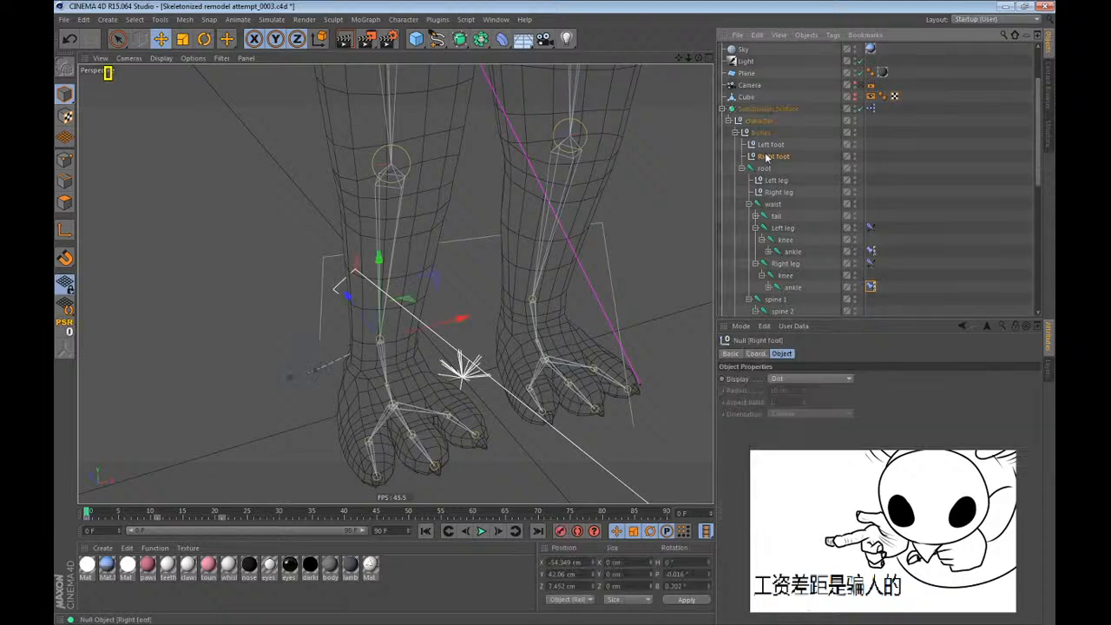
double_click(692, 574)
left_click(872, 287)
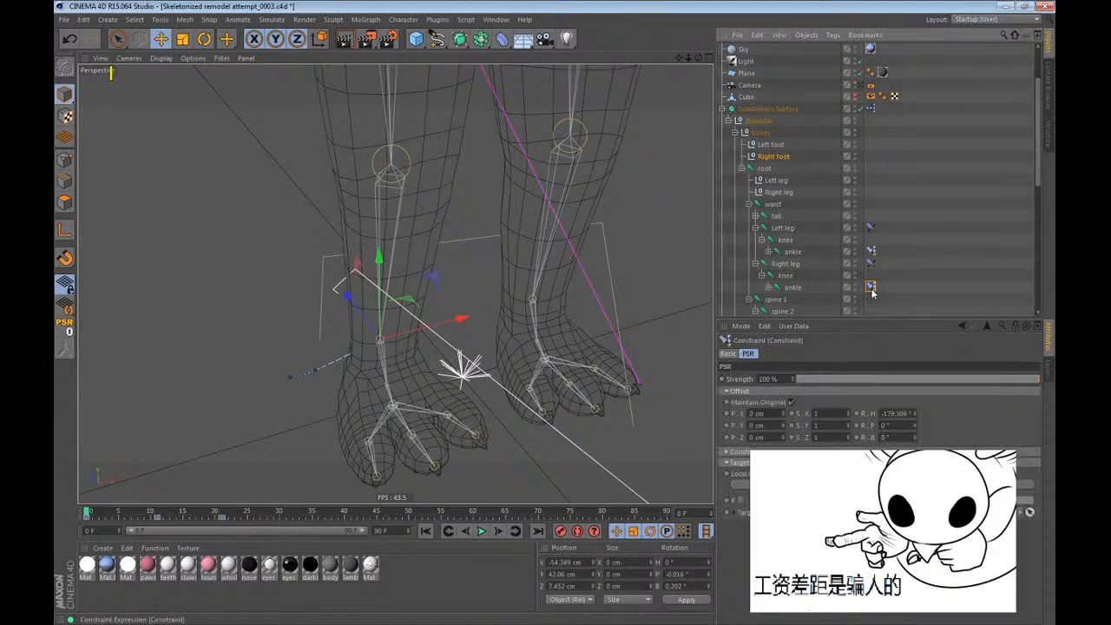
double_click(885, 426)
type("-0.016")
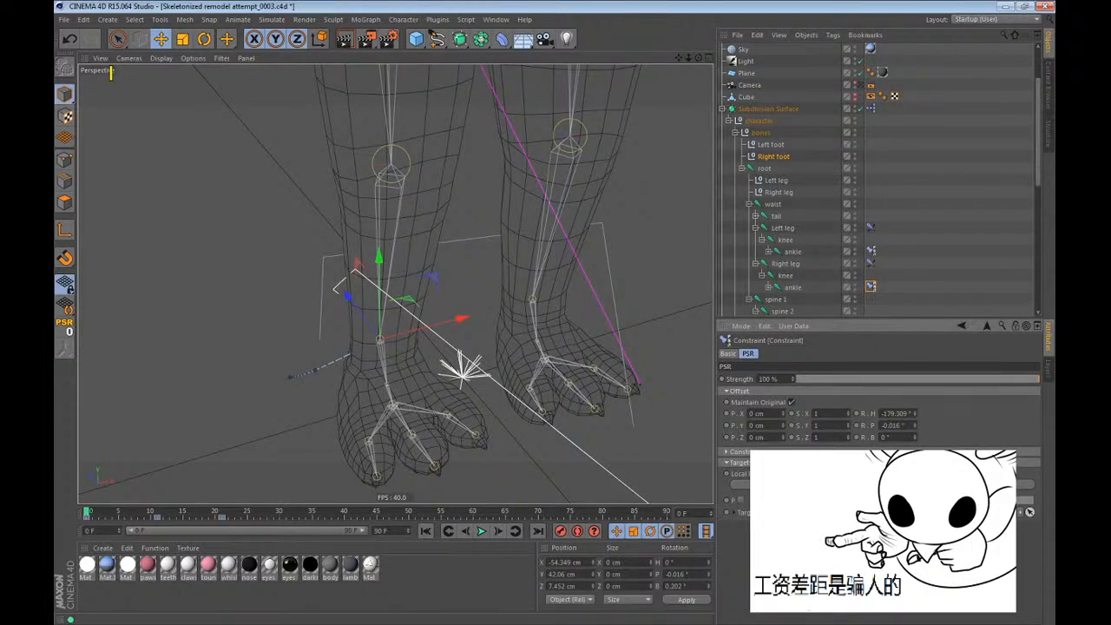
left_click(775, 158)
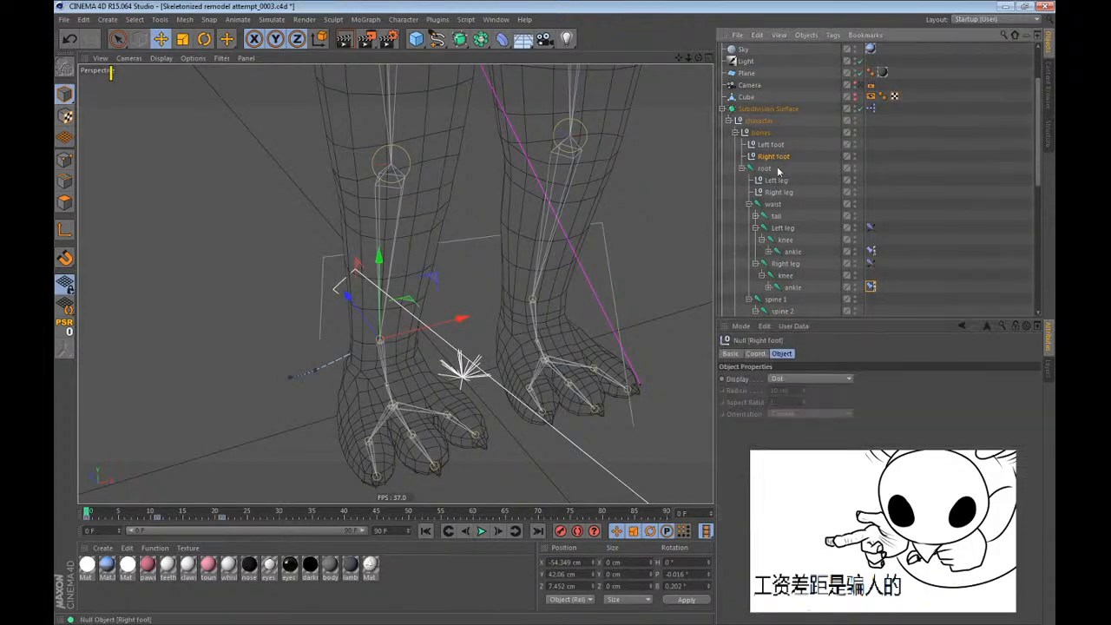
Set the right ankle constraint's bank offset to 0.202° and zero the Right foot null's bank rotation.
double_click(692, 586)
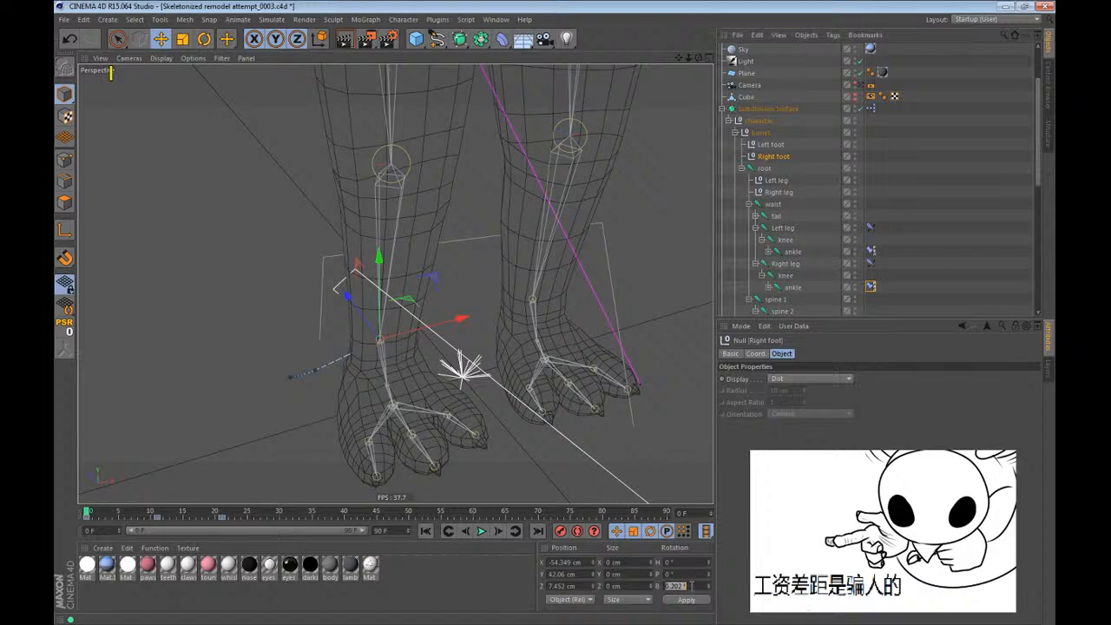
left_click(870, 287)
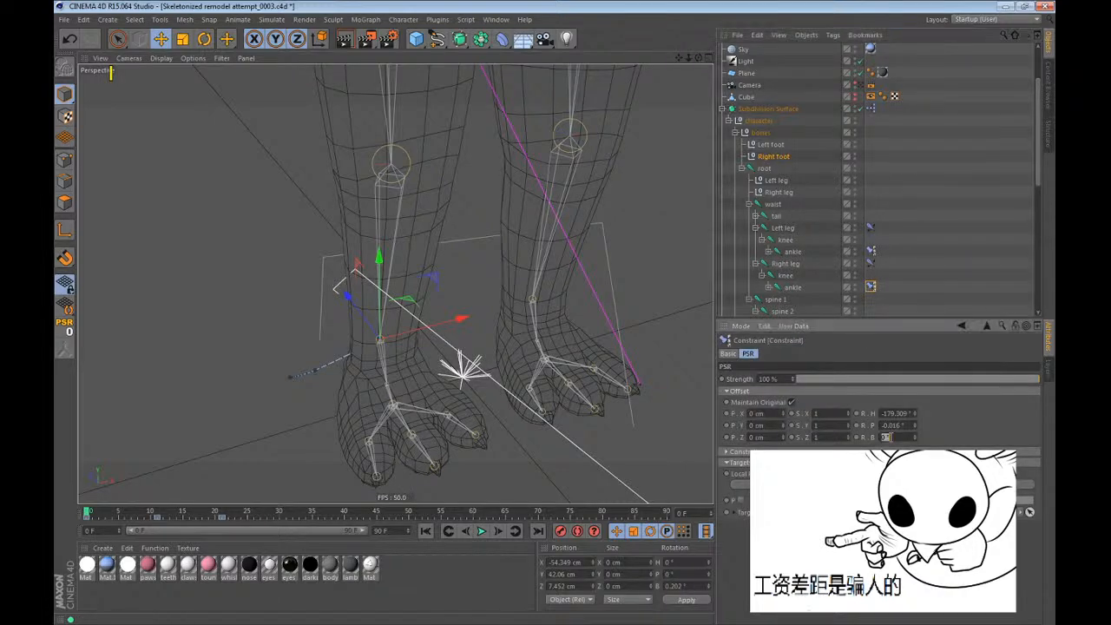
double_click(687, 585)
type("0")
key("Return")
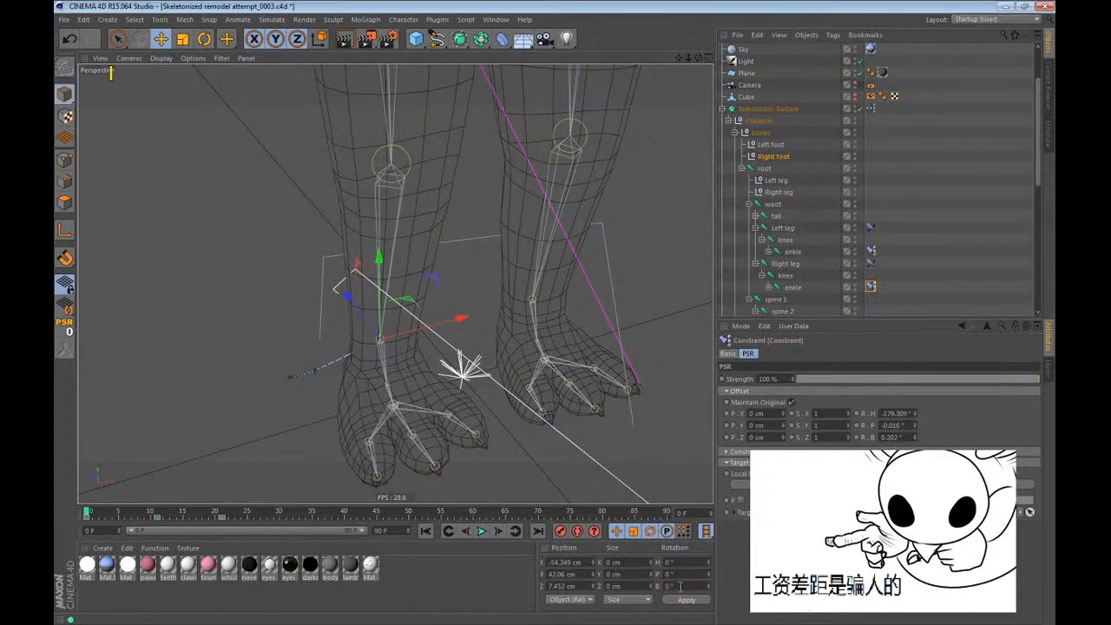
Delete the Right foot null's keyframes at frames 11 and 21, and try moving it sideways at frame 21.
scroll(382, 436, "down", 8)
key("F8")
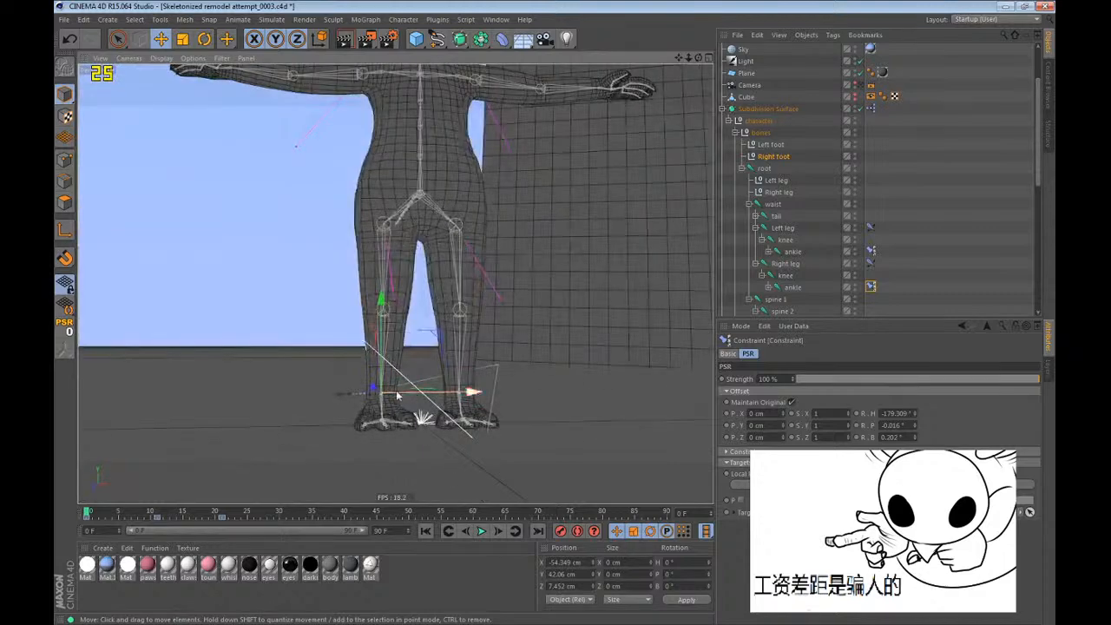
left_click_drag(406, 415, 372, 448, "alt")
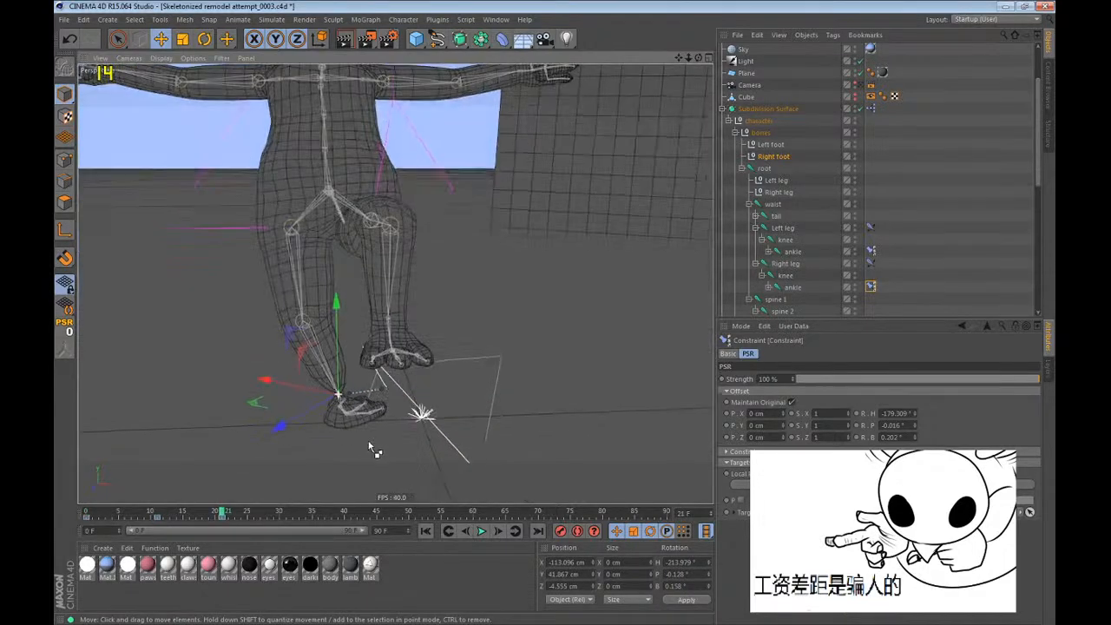
left_click_drag(150, 519, 235, 527)
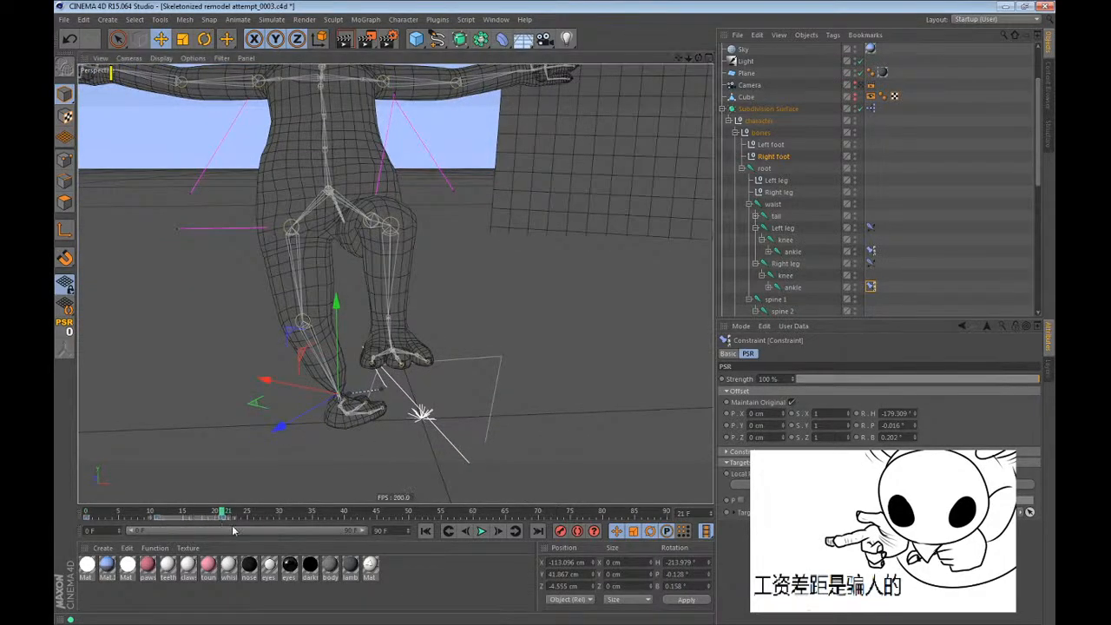
key("Delete")
left_click(254, 519)
left_click_drag(285, 392, 236, 393)
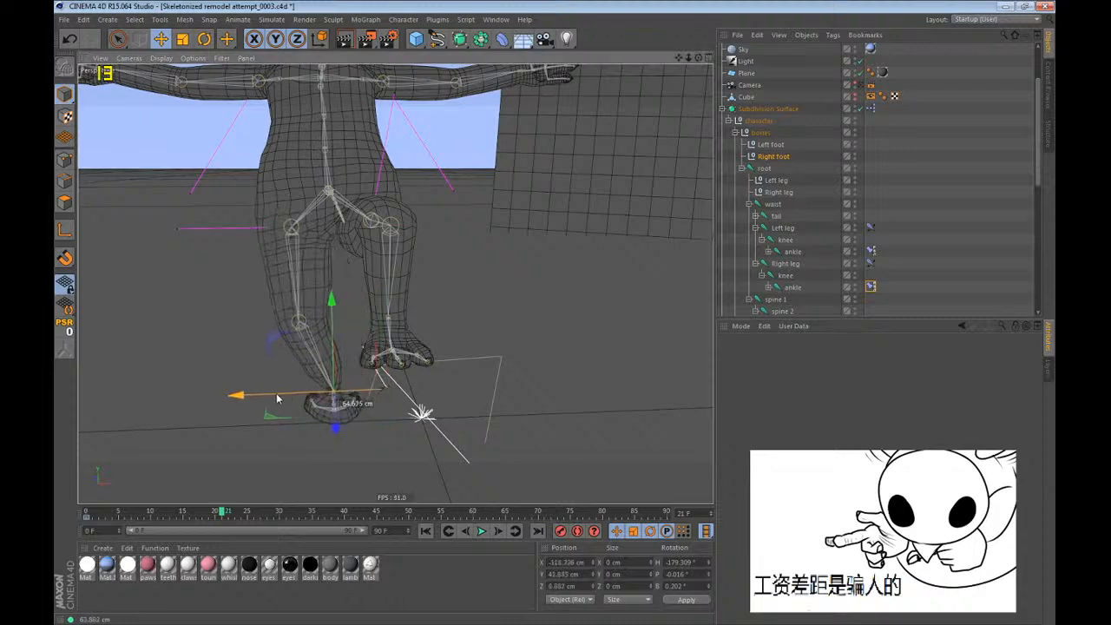
Return to frame 0 and set the Right foot null's heading, pitch and bank rotation to 0°.
left_click_drag(217, 514, 87, 514)
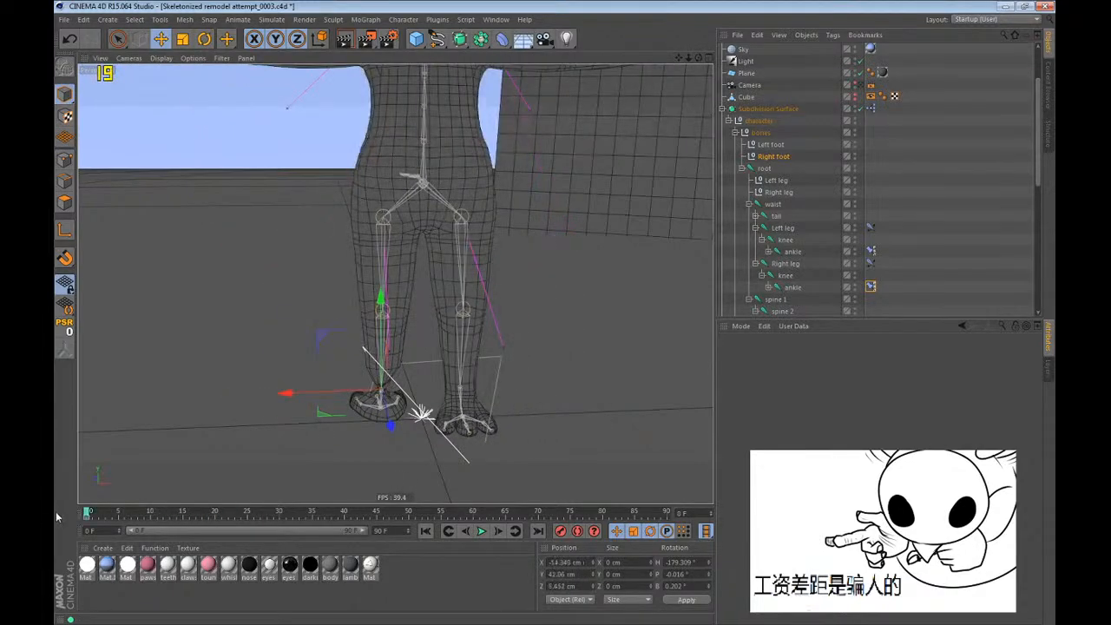
double_click(692, 563)
type("0")
double_click(676, 576)
type("0")
double_click(673, 586)
type("0")
key("Return")
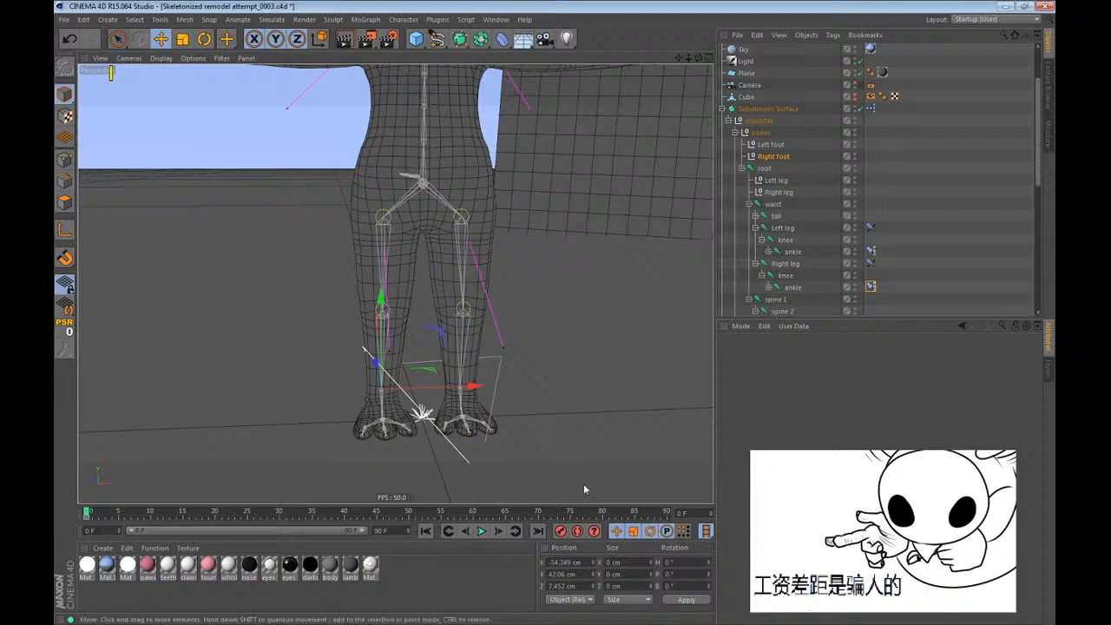
Examine the right ankle and foot joints up close in the perspective and side views.
right_click_drag(364, 415, 422, 345, "alt")
left_click_drag(422, 345, 400, 343, "alt")
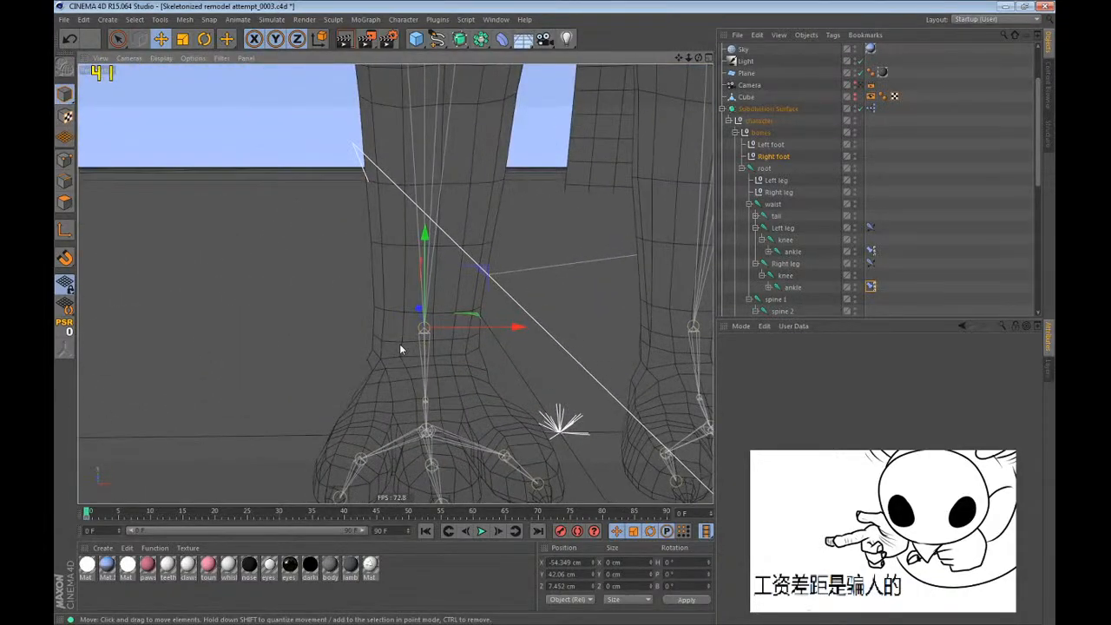
right_click_drag(400, 343, 524, 374, "alt")
key("F3")
middle_click_drag(524, 375, 534, 108, "alt")
right_click_drag(534, 108, 488, 238, "alt")
right_click_drag(417, 433, 486, 391, "alt")
middle_click_drag(436, 435, 483, 293, "alt")
right_click_drag(376, 434, 396, 411, "alt")
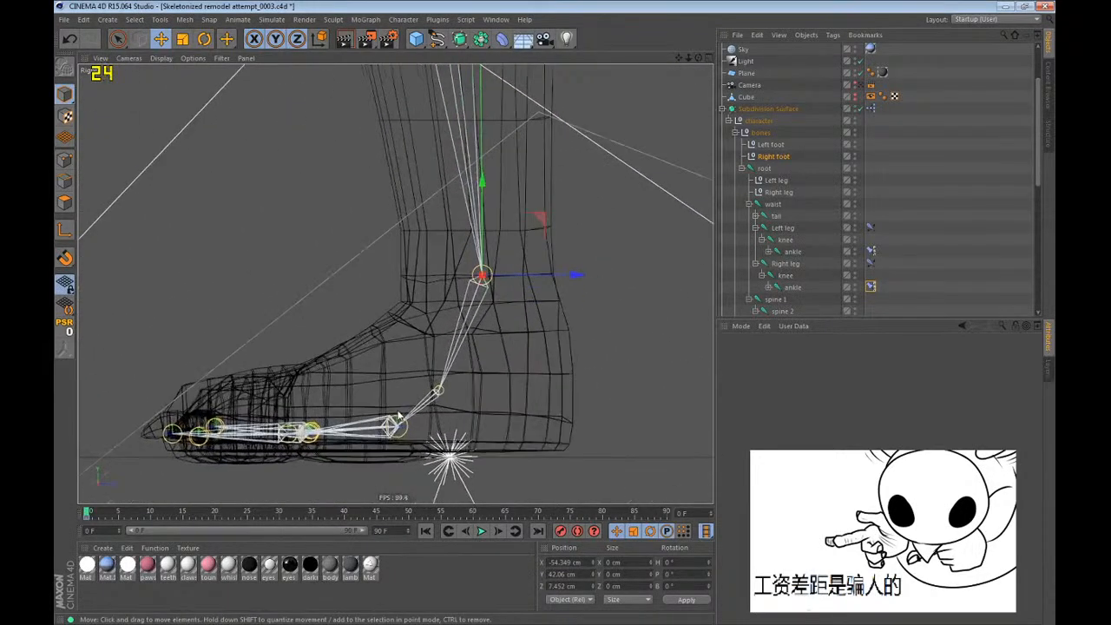
key("r")
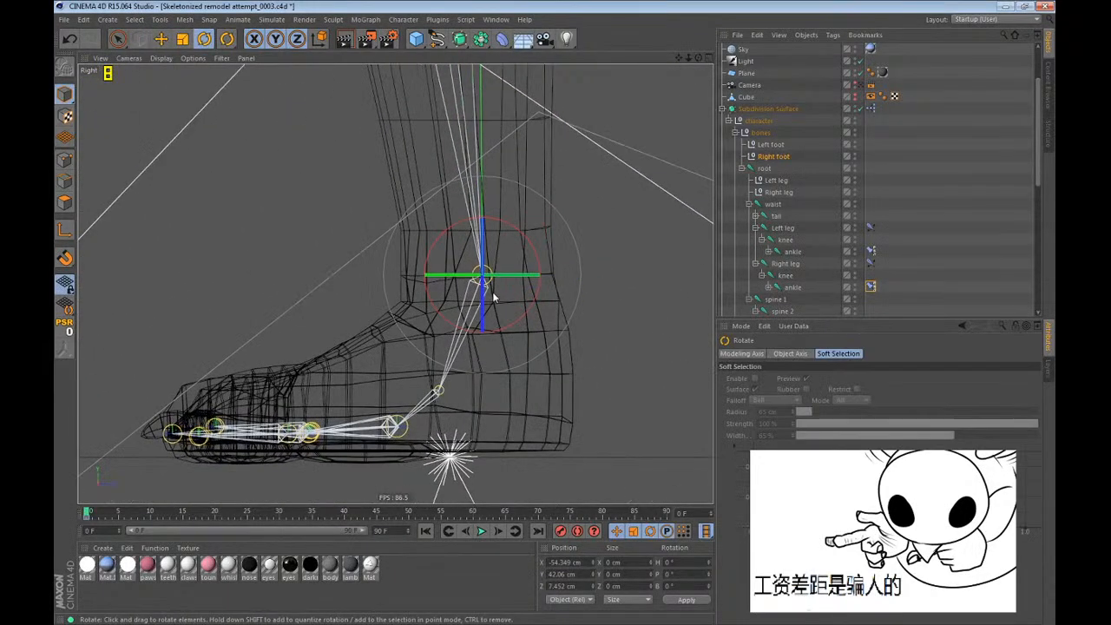
Try deleting the Left foot null's keyframe at frame 0 and setting its rotation values to 0°.
left_click(771, 145)
key("F1")
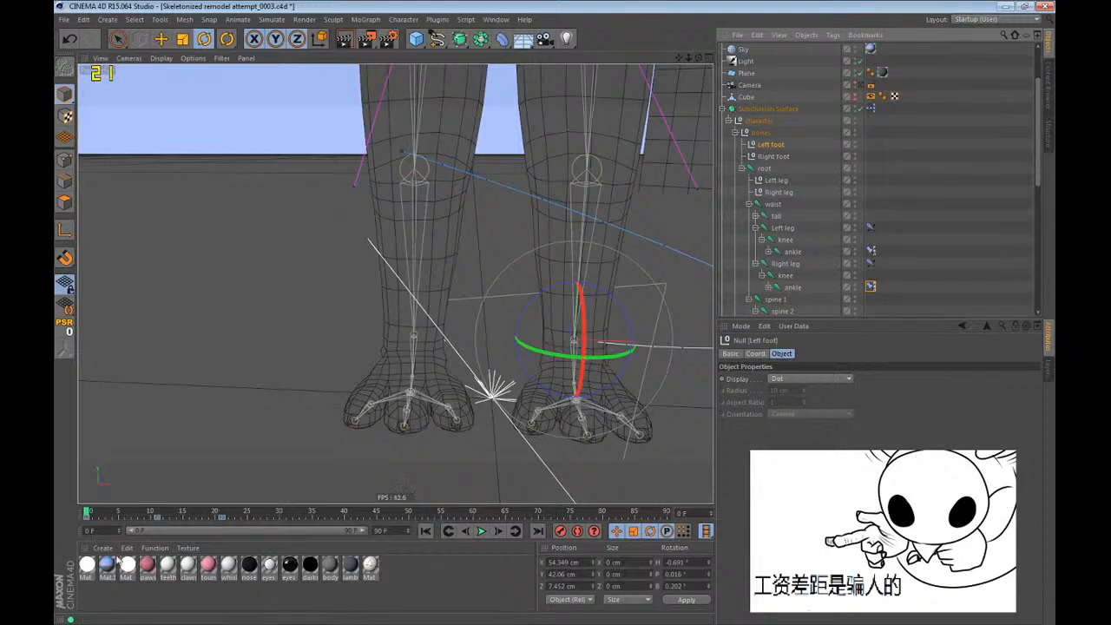
left_click(86, 519)
key("Delete")
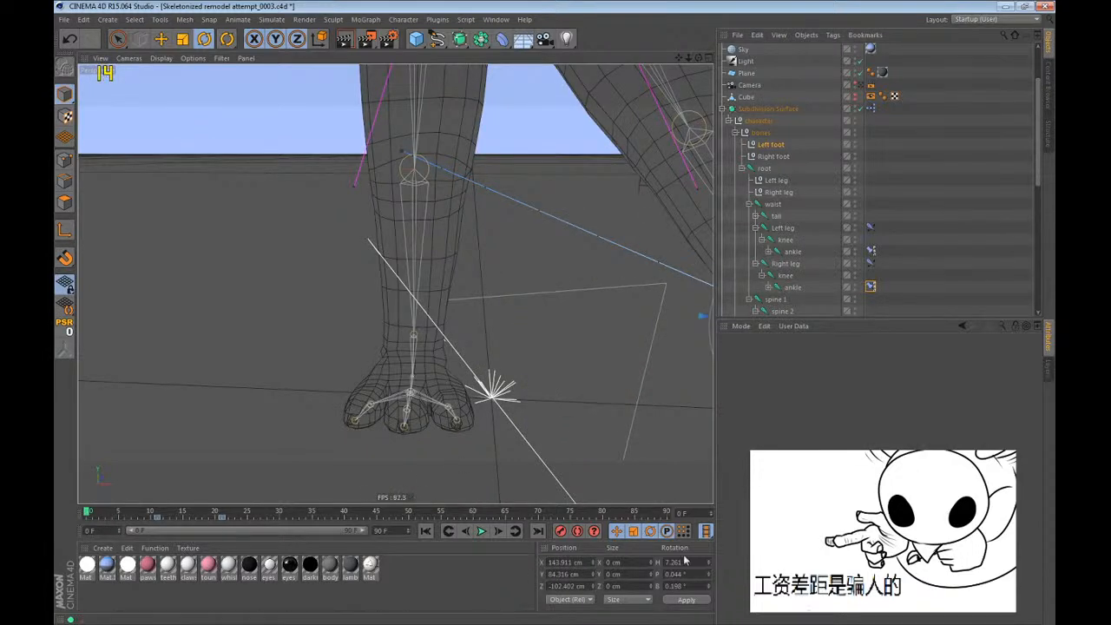
double_click(682, 563)
type("0")
double_click(677, 574)
type("0")
double_click(674, 587)
type("0")
key("Return")
Undo the Left foot null's rotation changes and the deletion of its frame 0 keyframe.
key("e")
scroll(252, 413, "down", 4)
key("ctrl+z")
scroll(385, 444, "up", 2)
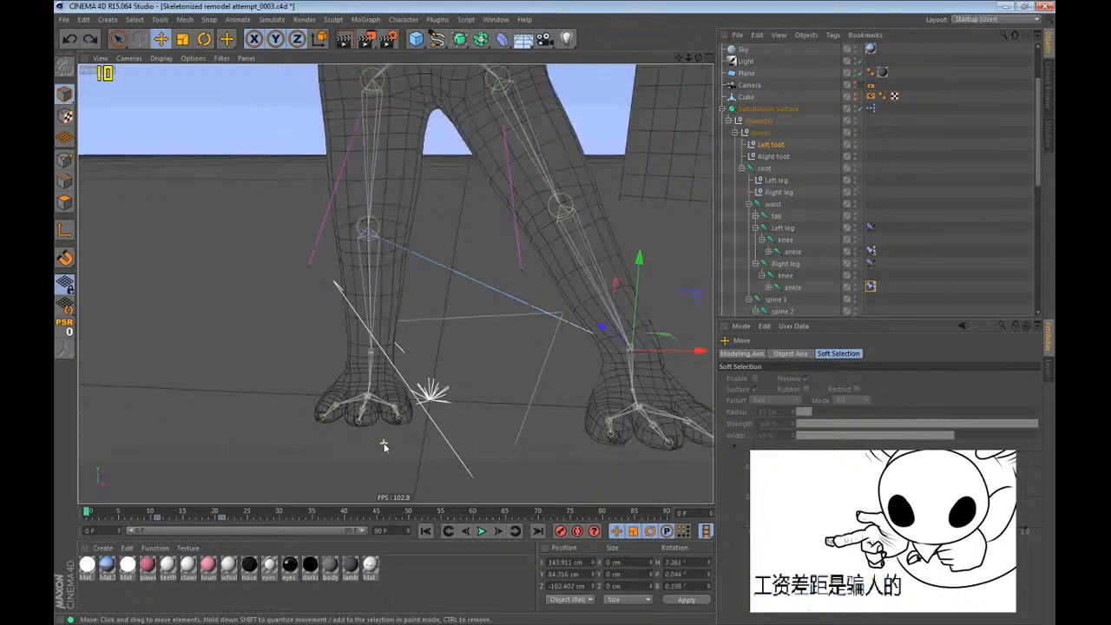
key("ctrl+z")
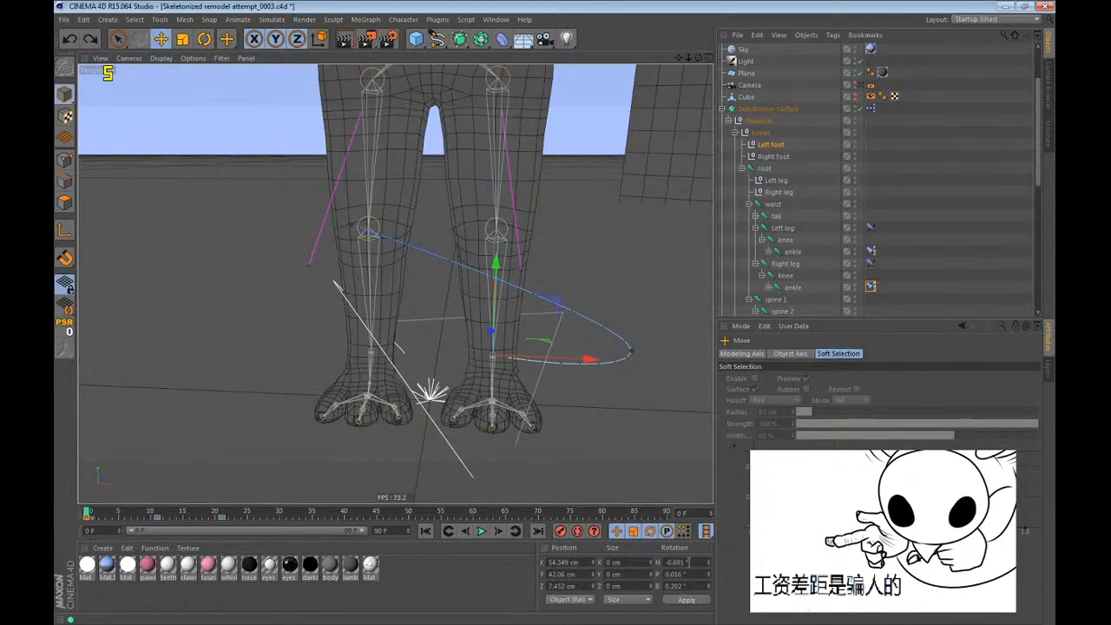
Set the Left foot null's heading, pitch and bank rotation to 0° at frame 0.
double_click(679, 563)
type("0")
double_click(680, 584)
type("0")
key("Return")
scroll(419, 456, "up", 2)
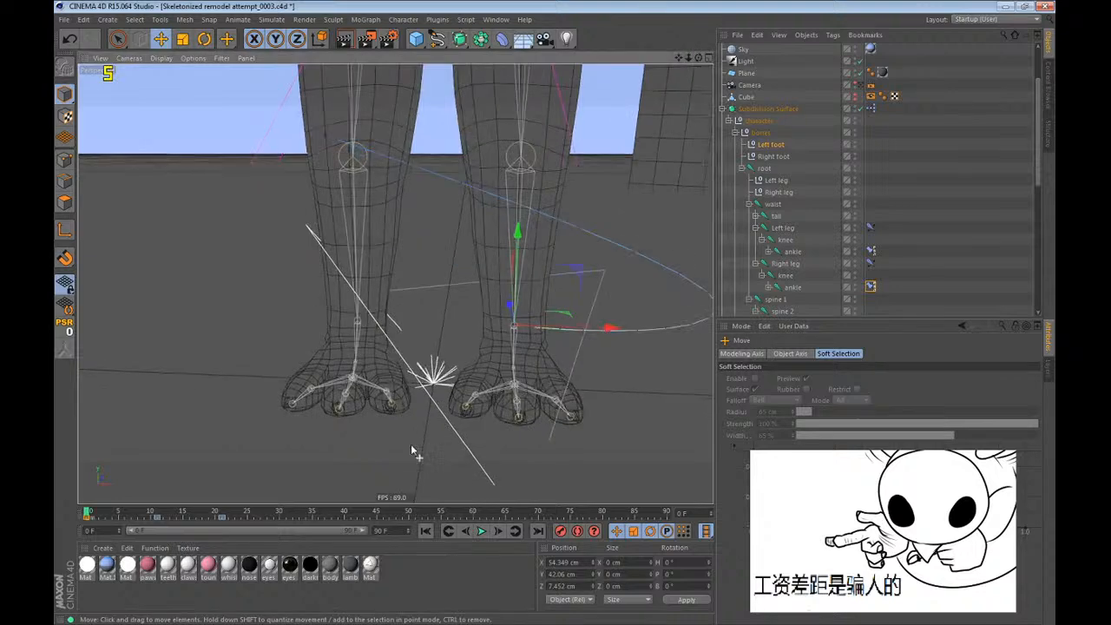
scroll(443, 440, "up", 1)
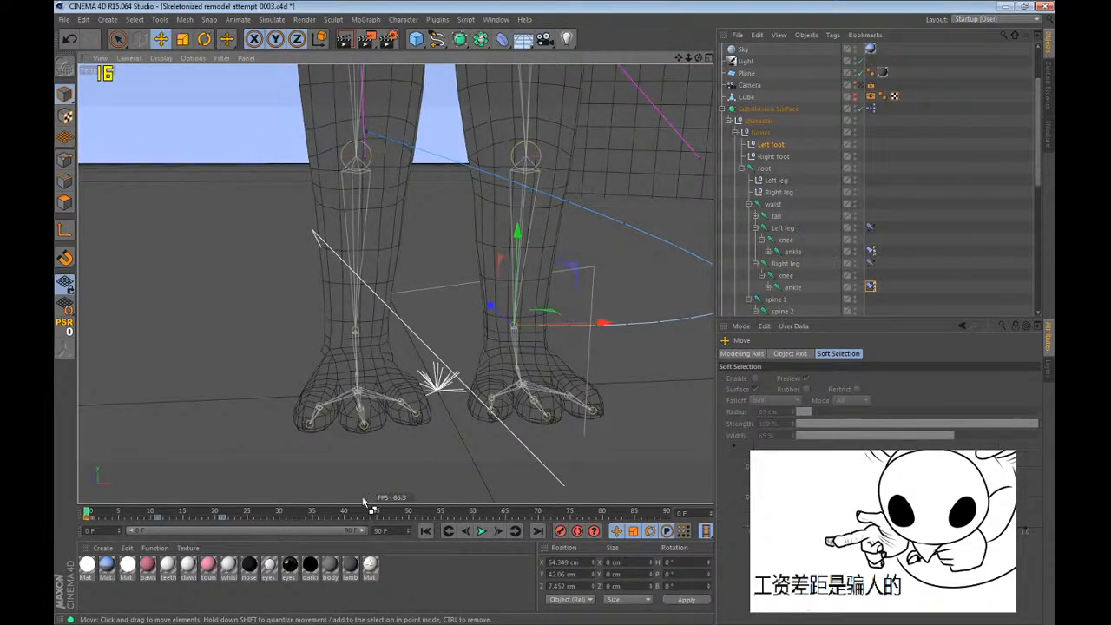
scroll(330, 454, "down", 2)
scroll(375, 427, "down", 4)
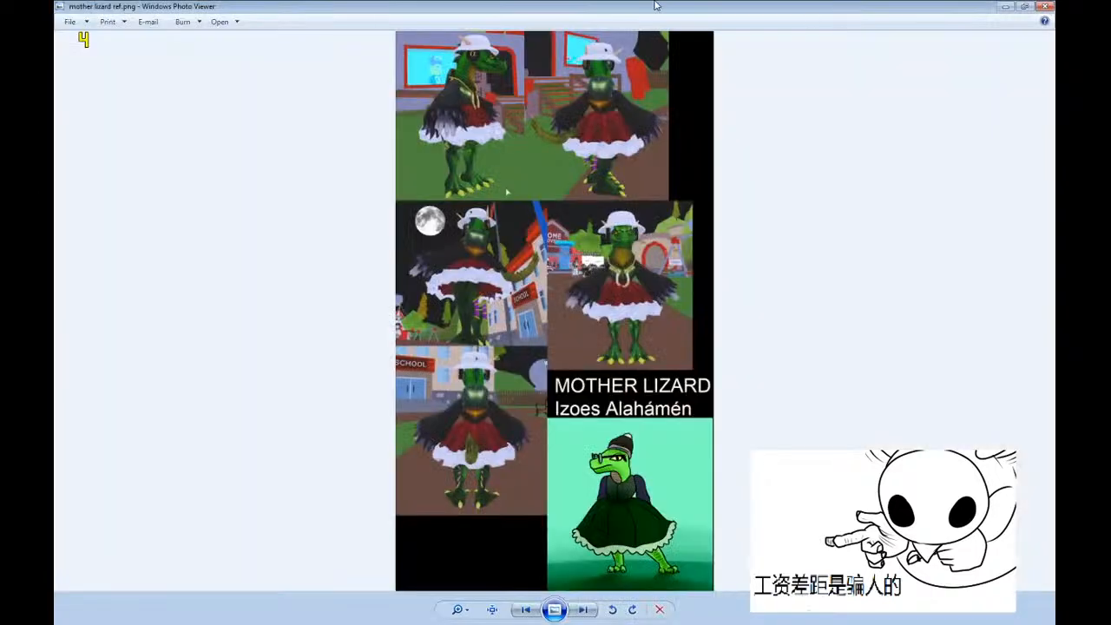
In Windows Photo Viewer, place mother lizard ref.png beside the viewport for viewing and close its window.
left_click_drag(656, 4, 717, 65)
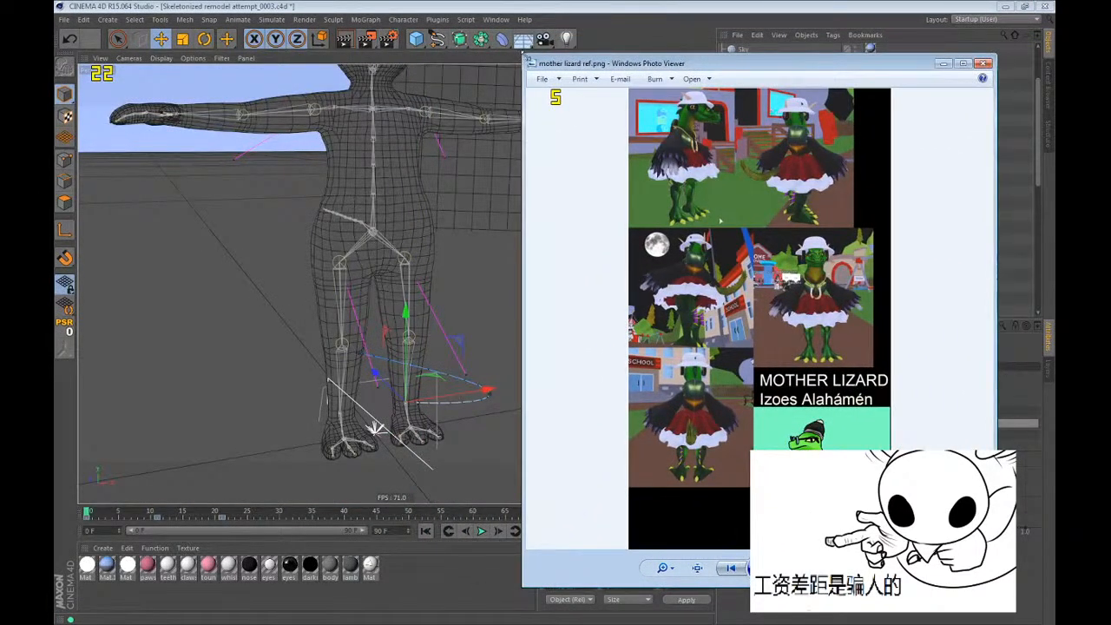
left_click_drag(540, 68, 743, 73)
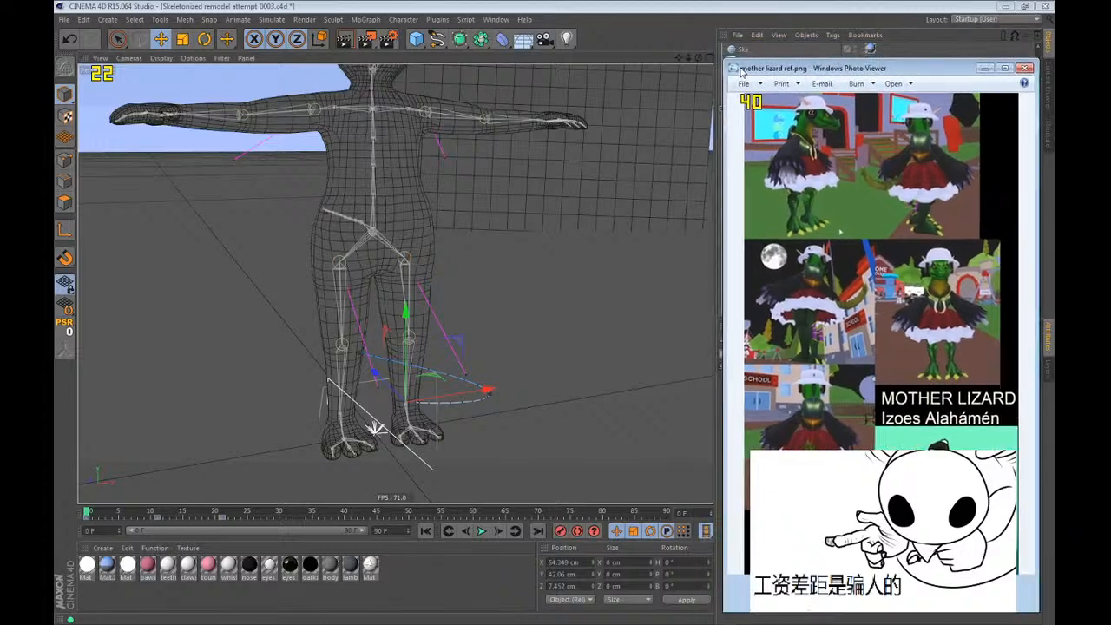
left_click(1026, 68)
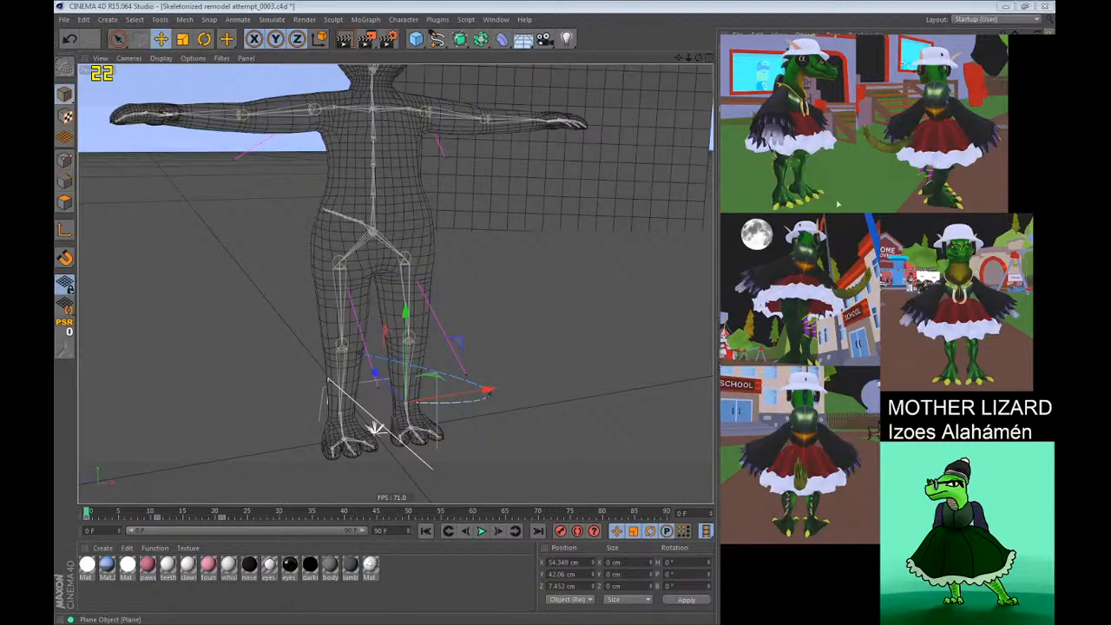
Hide the file dialog's navigation pane and open Izoes the lizard thing_0003.c4d from the Izoes thee lizard thing folder in Discord characters.
left_click(399, 6)
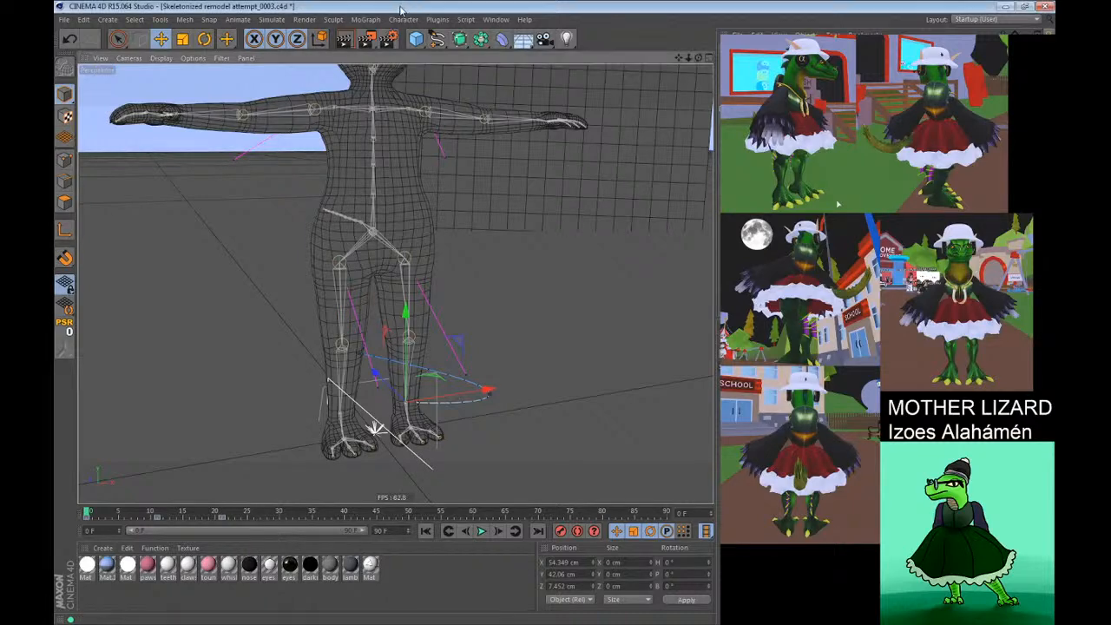
left_click(63, 19)
left_click(82, 44)
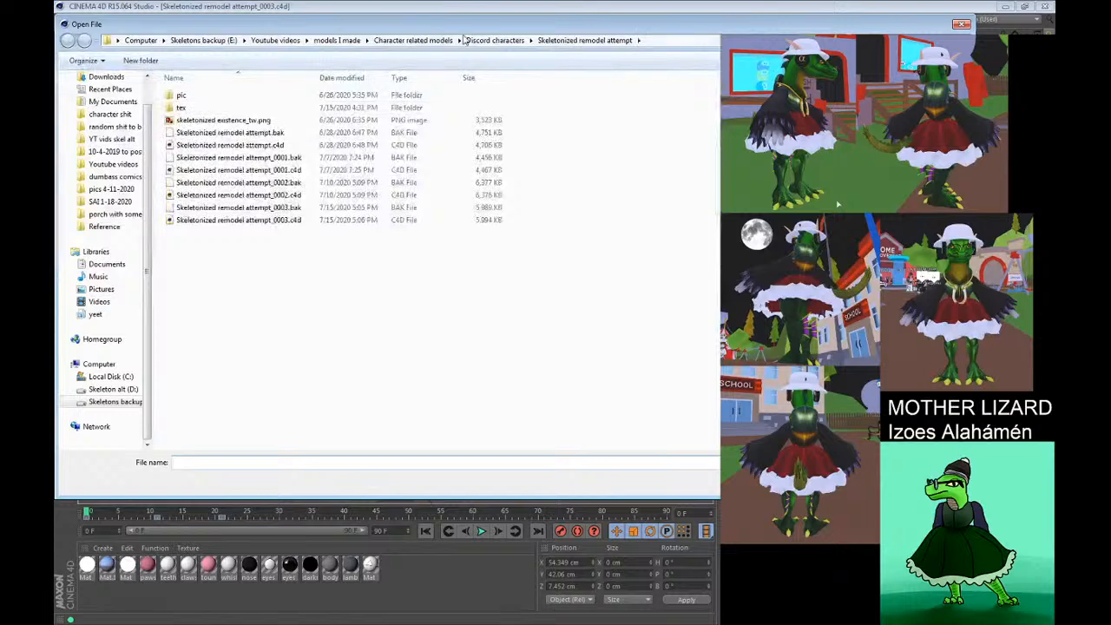
left_click(84, 60)
mouse_move(115, 164)
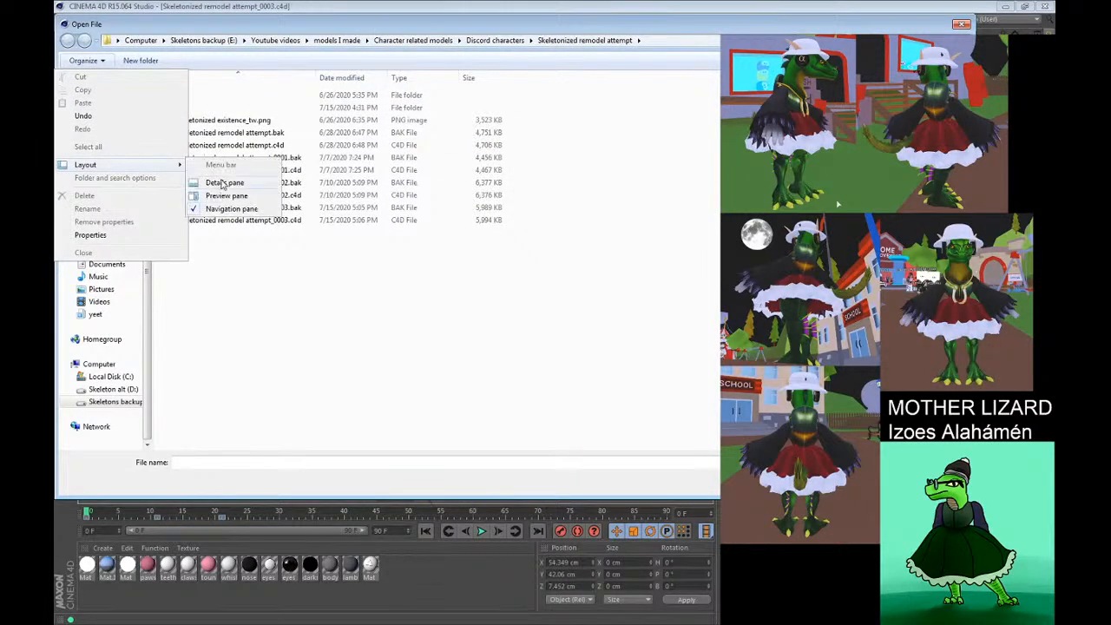
left_click(221, 209)
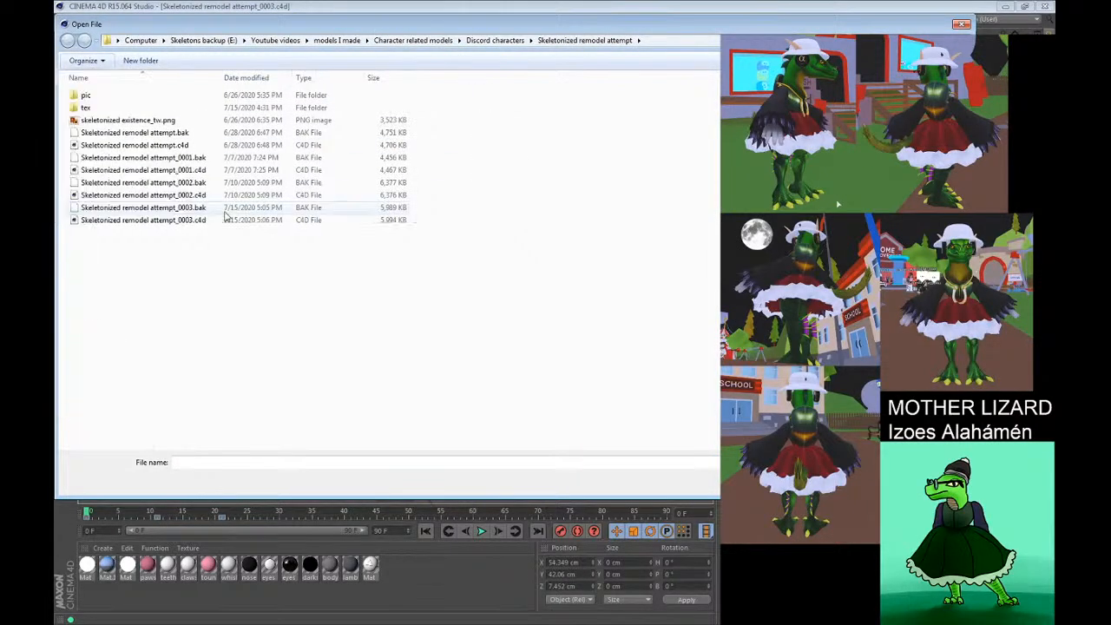
left_click(515, 41)
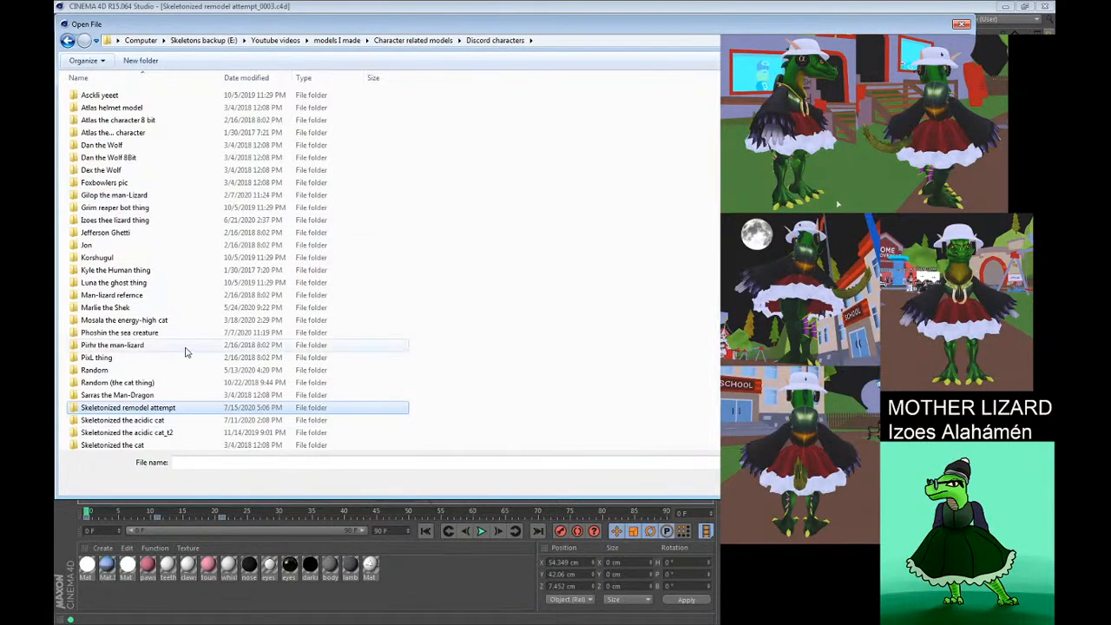
double_click(183, 220)
double_click(183, 213)
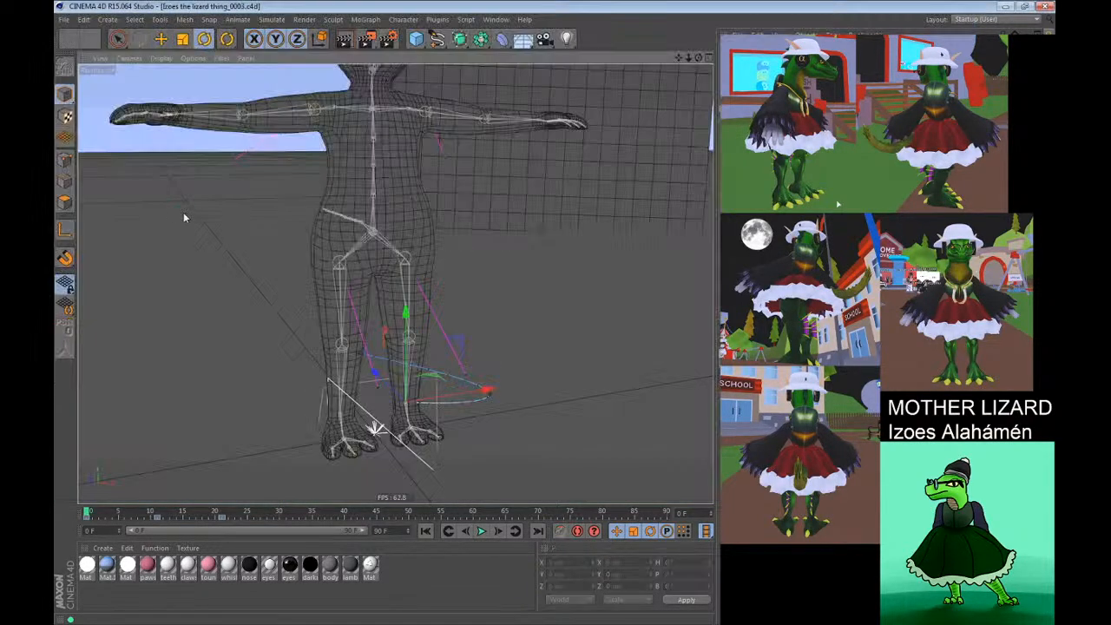
Show the lizard model with smooth shading and hide its joints through the viewport's display filter.
left_click_drag(413, 257, 386, 261, "alt")
left_click(161, 58)
left_click(178, 78)
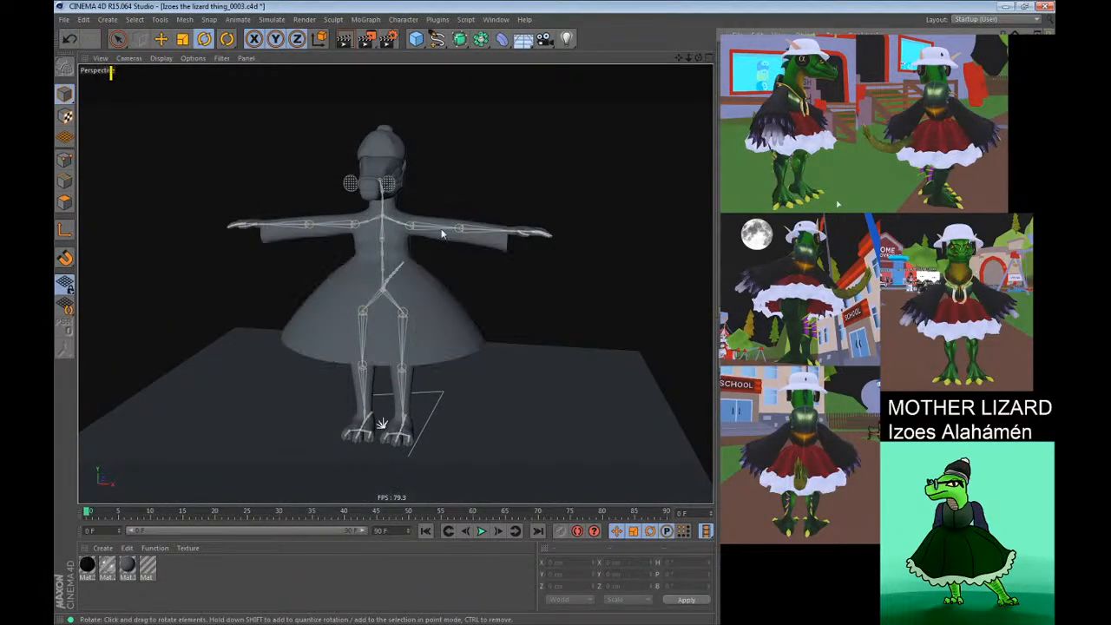
left_click_drag(383, 424, 399, 250, "alt")
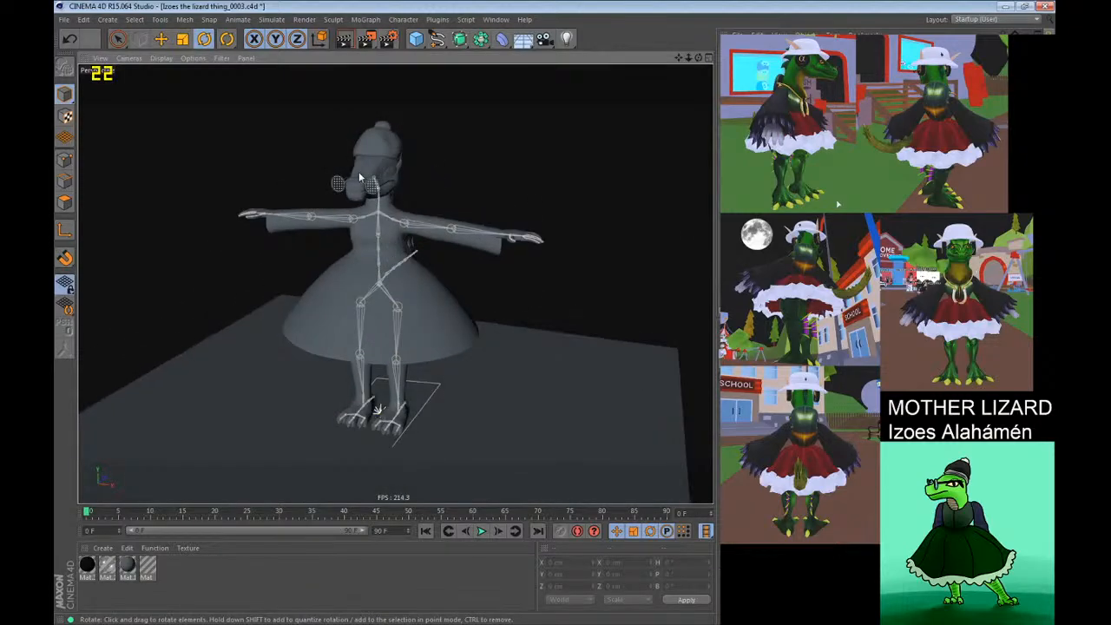
scroll(359, 171, "up", 1)
left_click_drag(359, 172, 224, 75, "alt")
left_click(222, 58)
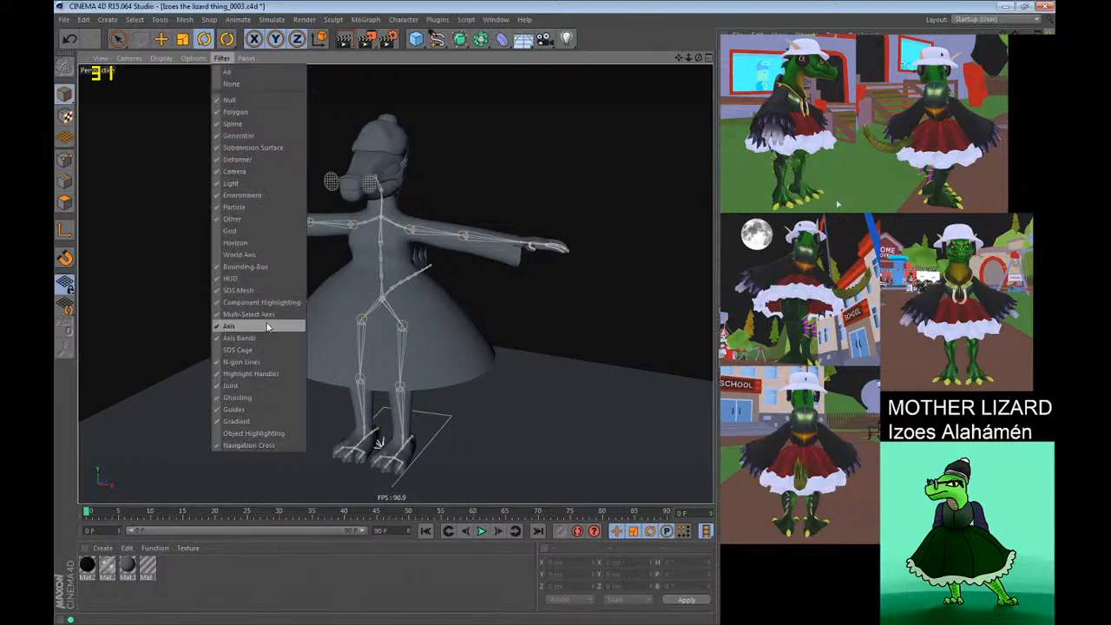
left_click(261, 385)
left_click_drag(310, 348, 469, 323, "alt")
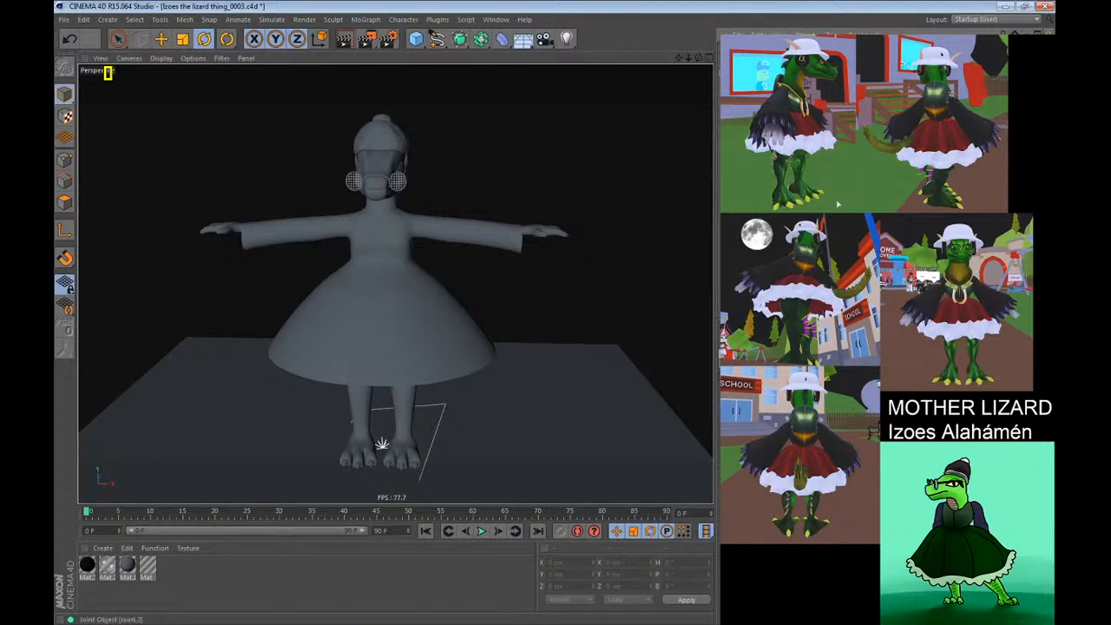
Try rotating the lizard's upper spine joint and undo the rotation.
left_click(781, 217)
left_click(786, 230, "shift")
left_click_drag(644, 306, 541, 437)
key("ctrl+z")
left_click_drag(439, 230, 428, 258, "alt")
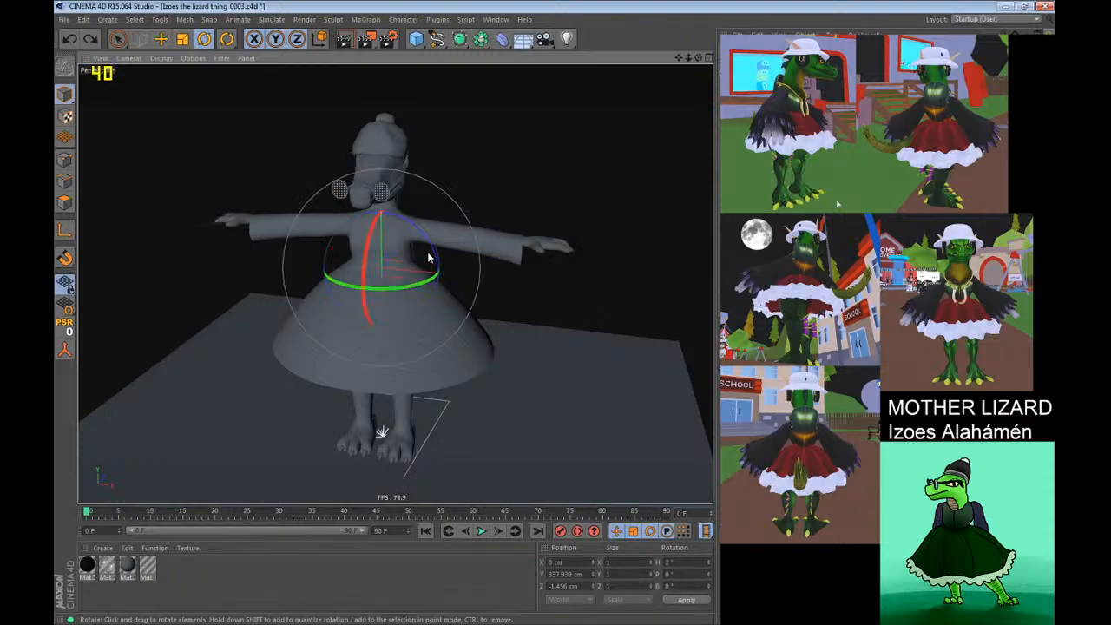
Show the lizard's joints in the viewport again and try another rotation of the spine joint, undoing it.
left_click(221, 58)
left_click(261, 387)
left_click_drag(446, 334, 434, 280, "alt")
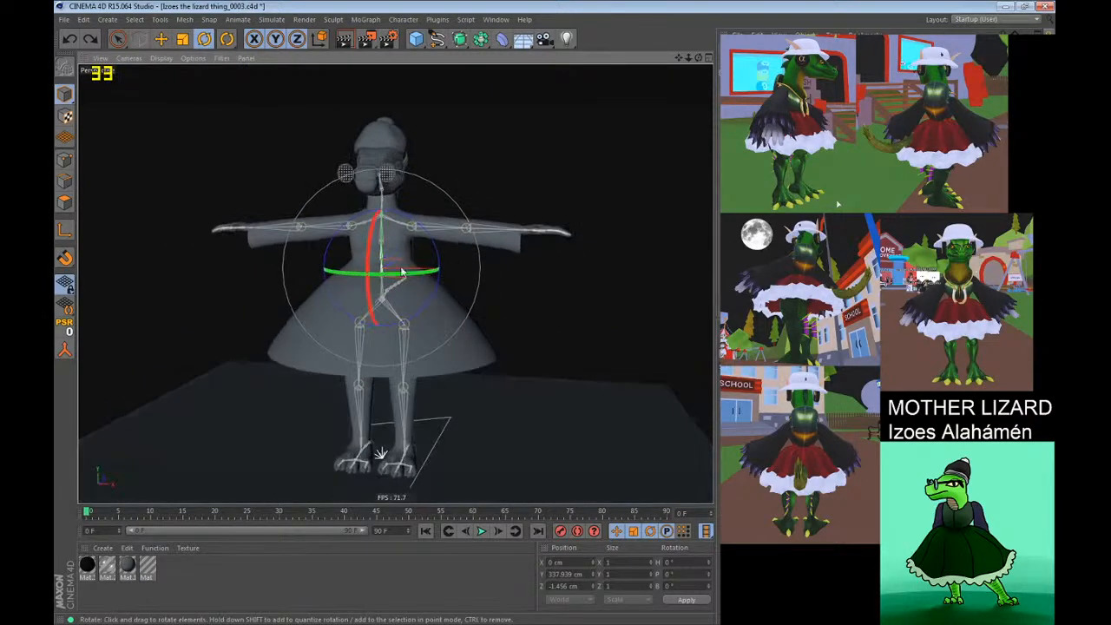
right_click_drag(434, 279, 531, 215, "alt")
left_click_drag(531, 216, 384, 376, "alt")
key("ctrl+z")
right_click_drag(384, 375, 291, 319, "alt")
left_click_drag(291, 319, 531, 337, "alt")
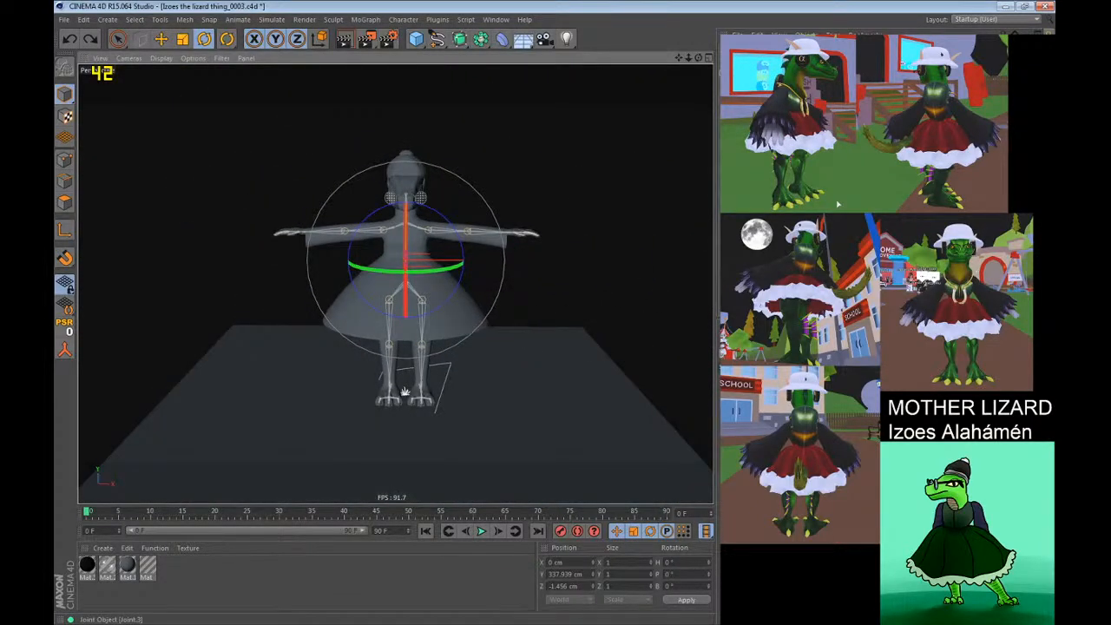
left_click_drag(347, 269, 252, 323, "alt")
right_click_drag(390, 318, 449, 280, "alt")
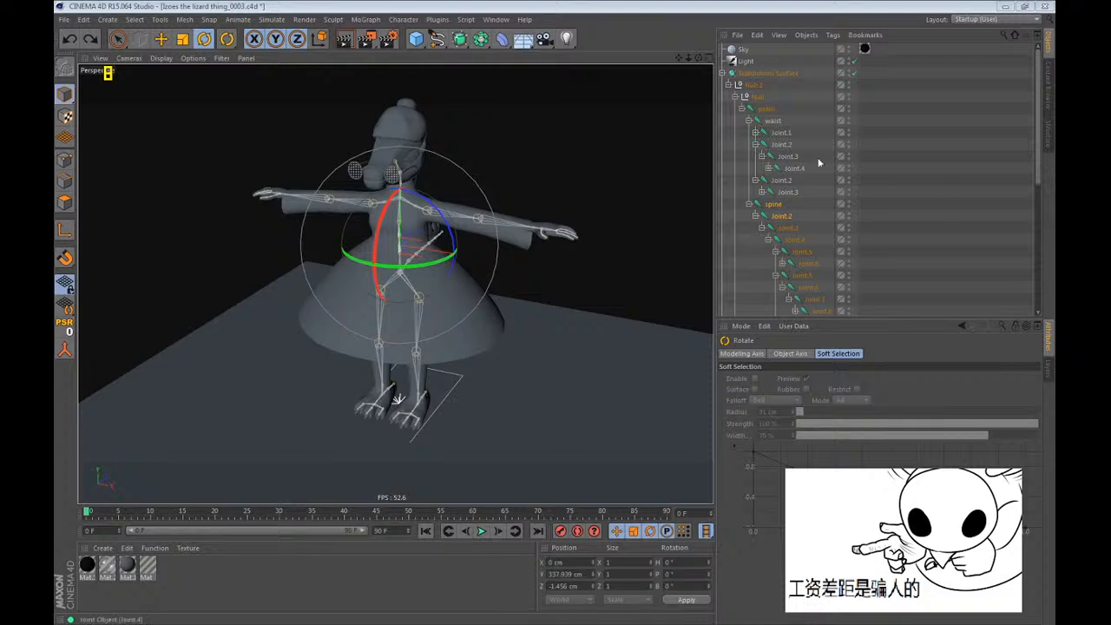
Close the Izoes the lizard thing_0003.c4d project without saving its changes.
left_click(64, 19)
left_click(90, 102)
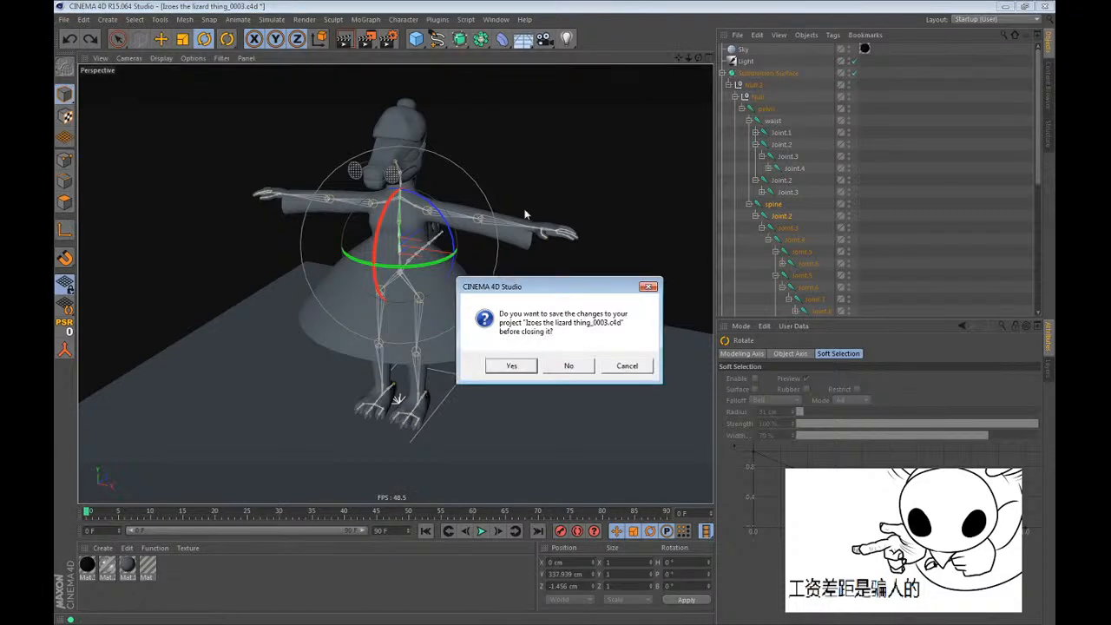
left_click(567, 370)
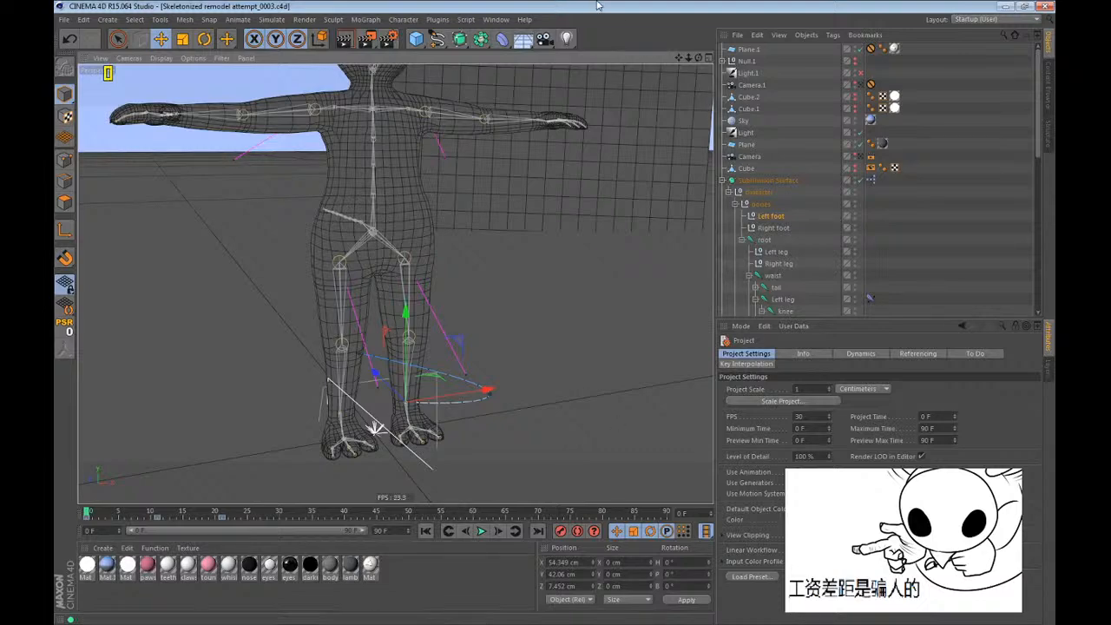
Go to the keyframe at frame 21 and set the Left foot null's heading, pitch and bank rotation to 0°.
key("ctrl+g")
key("ctrl+g")
left_click_drag(487, 408, 412, 391, "alt")
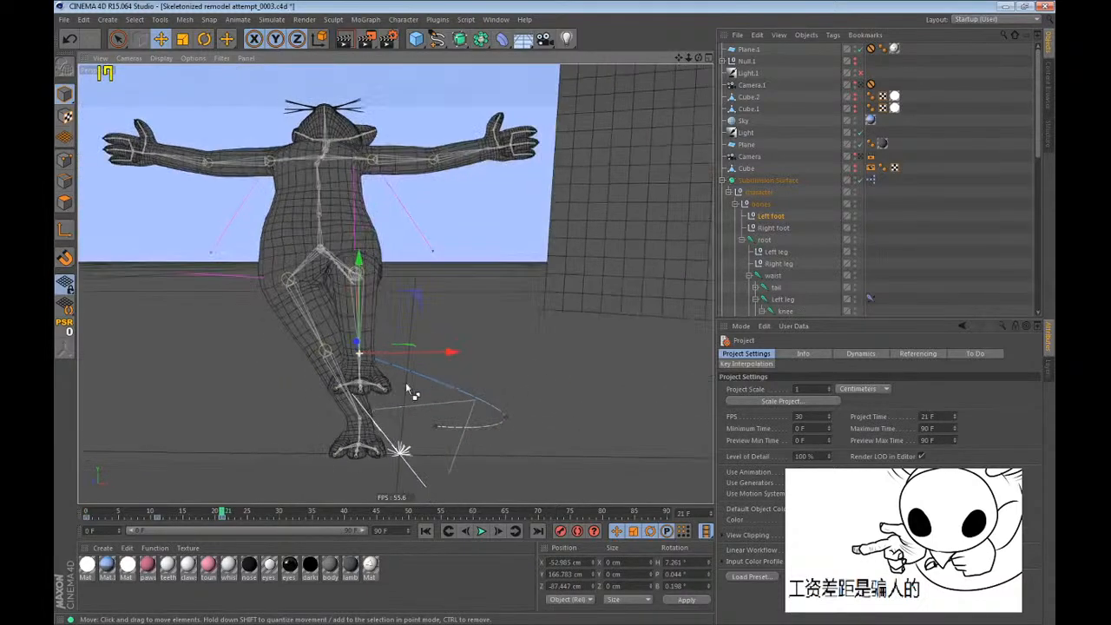
left_click(685, 563)
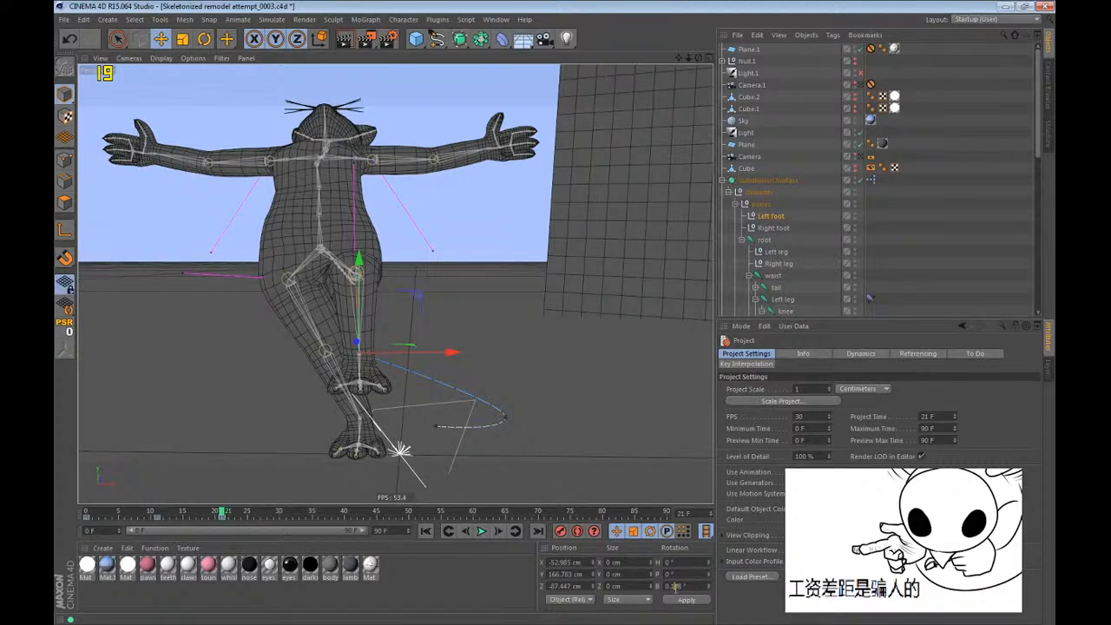
key("Return")
scroll(244, 472, "up", 4)
left_click_drag(307, 352, 220, 353)
key("ctrl+z")
left_click_drag(414, 389, 325, 347, "alt")
Move the Right foot null outward to about X -100 cm at frame 21 and turn its heading outward.
left_click(762, 227)
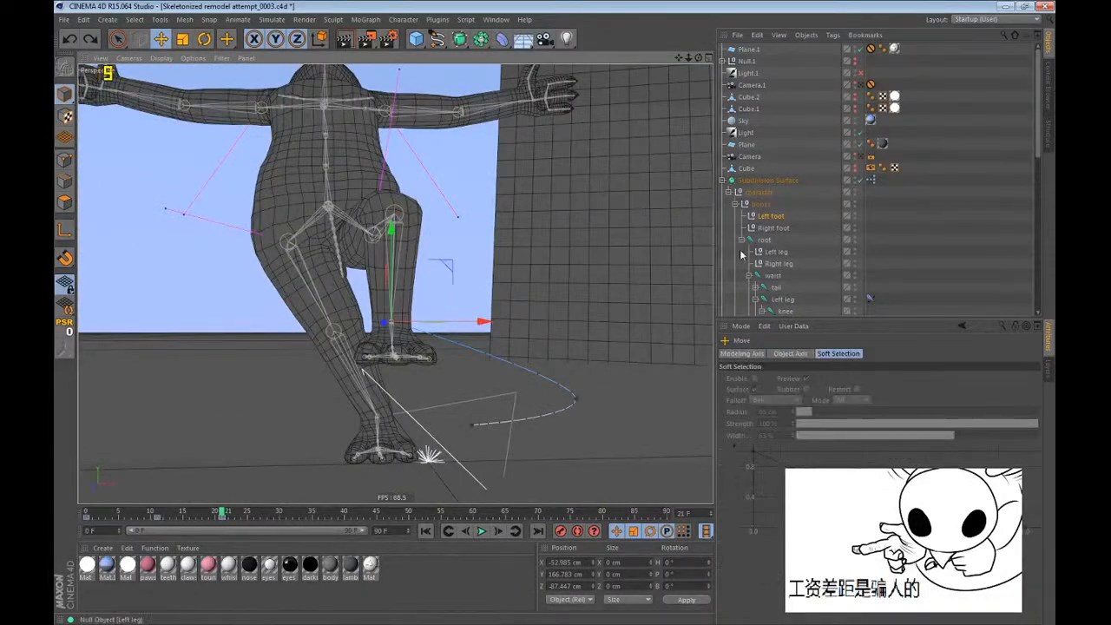
left_click_drag(483, 425, 432, 433)
key("r")
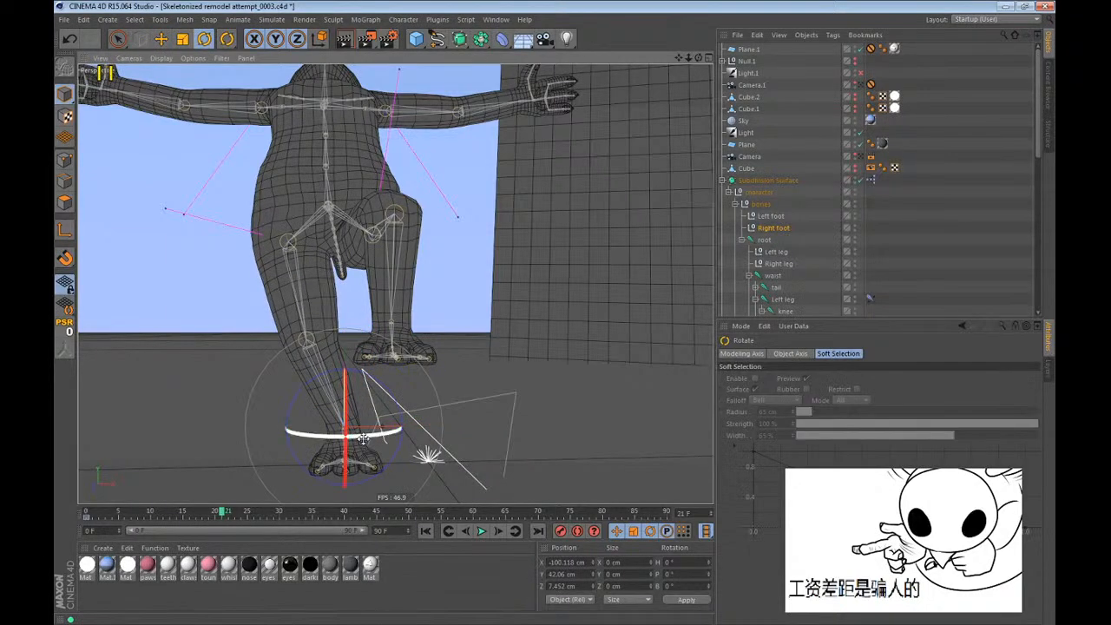
left_click_drag(342, 437, 300, 432)
Move the Right leg null at frame 21 to about X -169, Y -42, Z -117 cm to steer the right knee.
key("e")
left_click(788, 264)
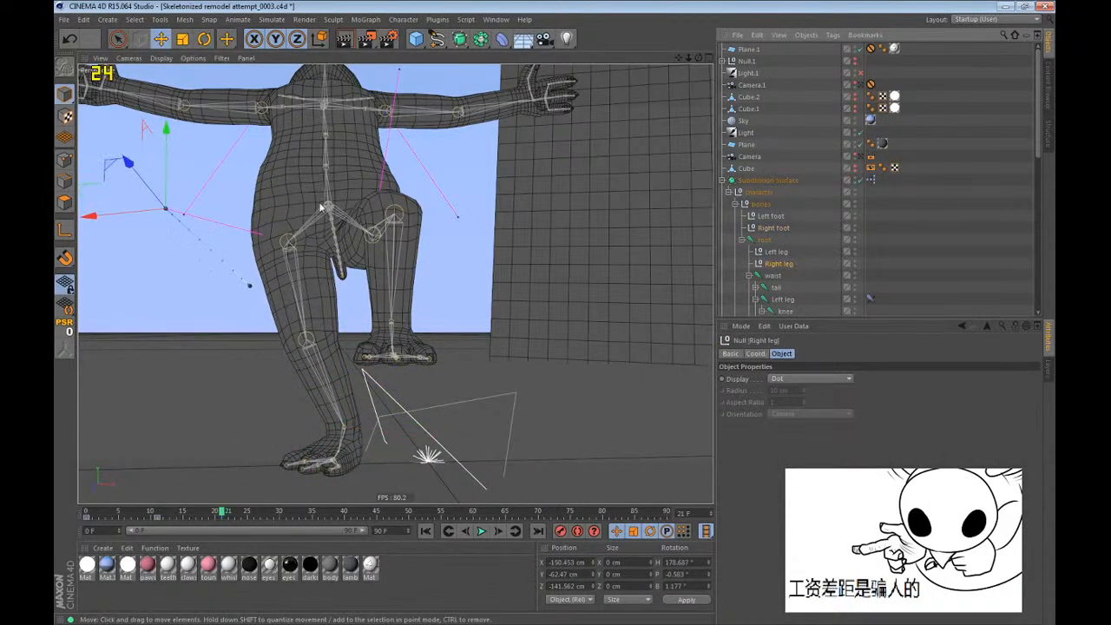
left_click_drag(323, 207, 470, 351, "alt")
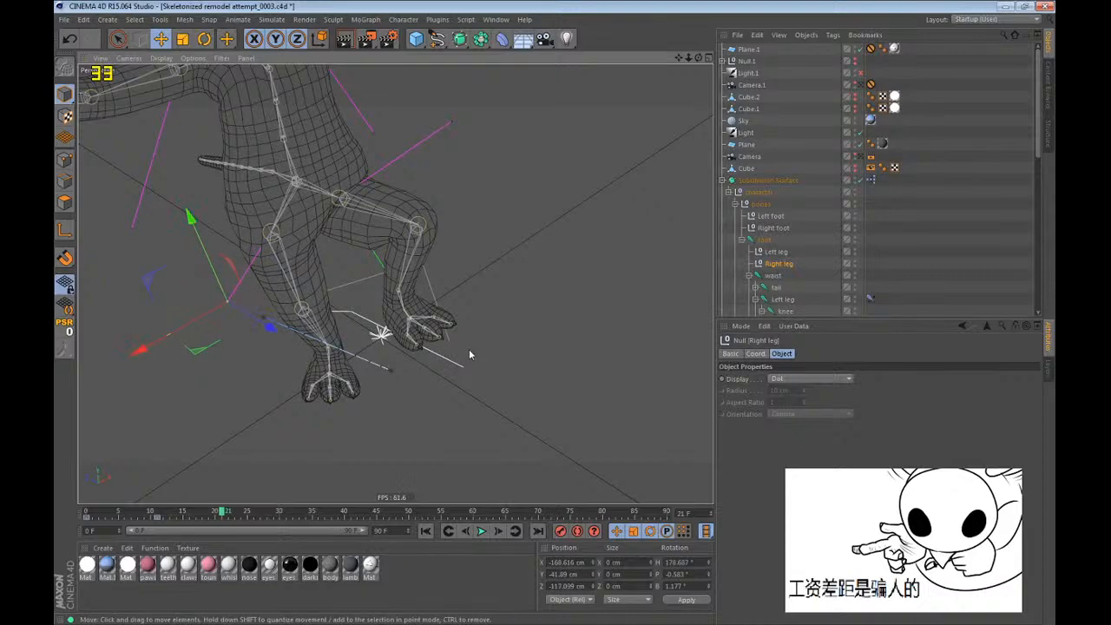
left_click_drag(412, 382, 280, 242, "alt")
scroll(279, 242, "up", 1)
scroll(831, 247, "down", 6)
Test bending the upper torso by rotating the spine 3 joint backward, forward and sideways at frame 21, undoing the last rotation.
key("r")
left_click(794, 182)
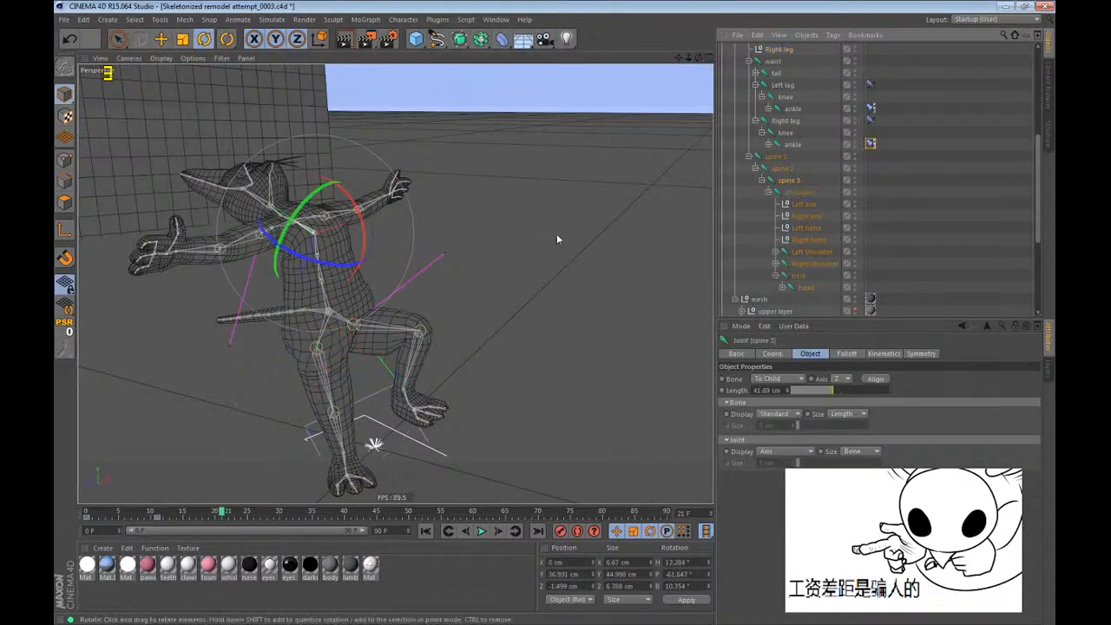
left_click_drag(358, 211, 364, 275)
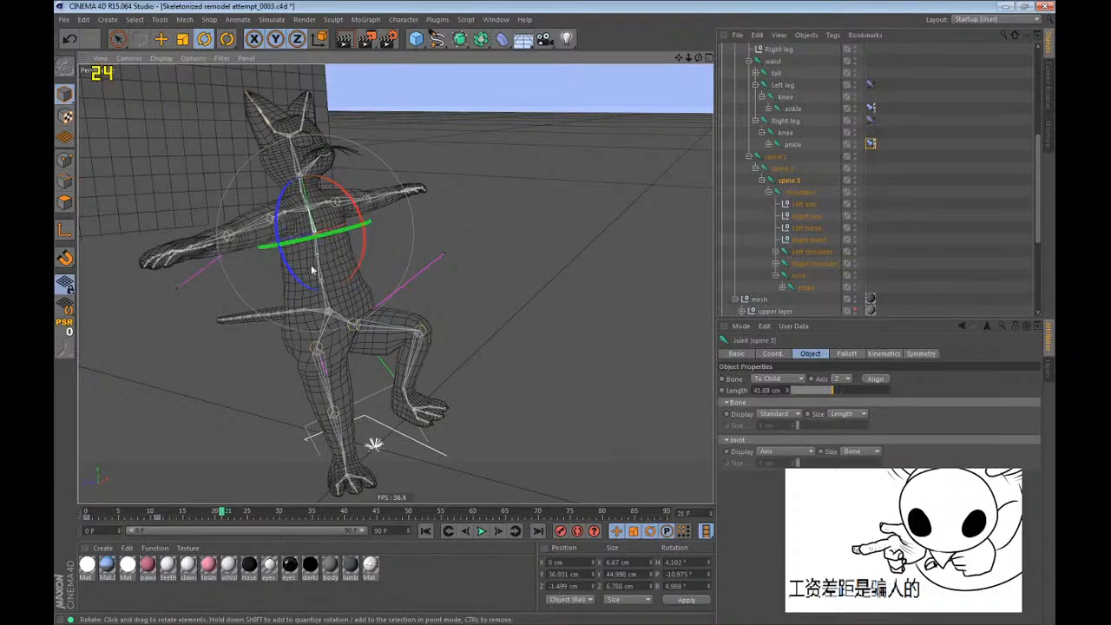
right_click_drag(303, 225, 365, 210, "alt")
left_click_drag(365, 205, 376, 261)
right_click_drag(307, 267, 316, 254, "alt")
left_click_drag(316, 254, 432, 248, "alt")
key("ctrl+z")
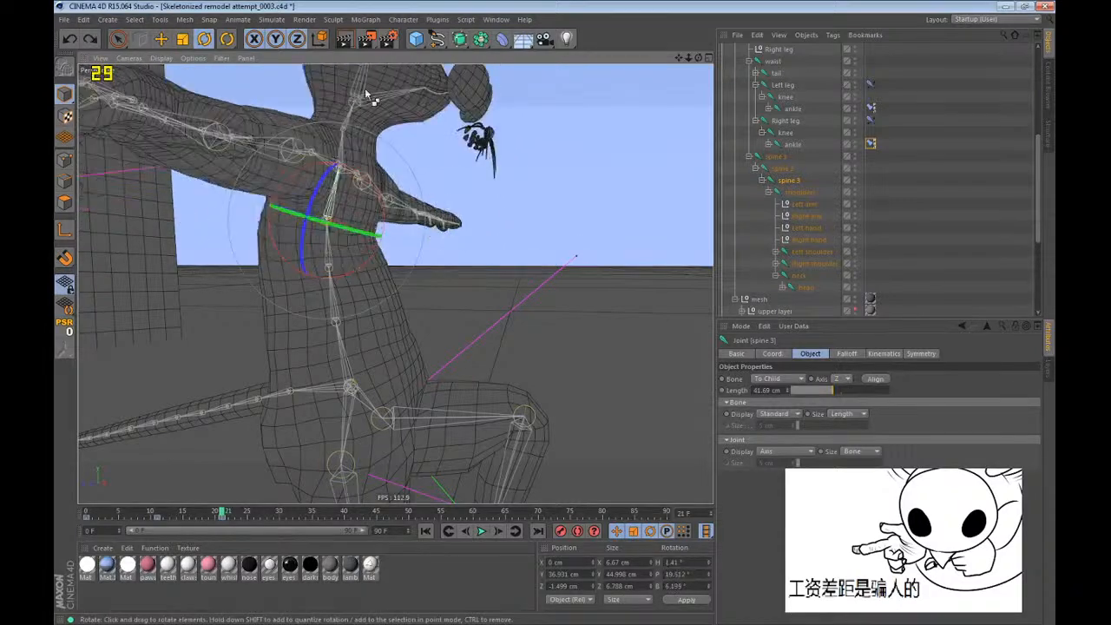
Rotate the spine 1 and spine 2 joints together to a pitch of about 39° to bend the torso forward.
left_click(773, 167)
left_click(772, 157, "ctrl")
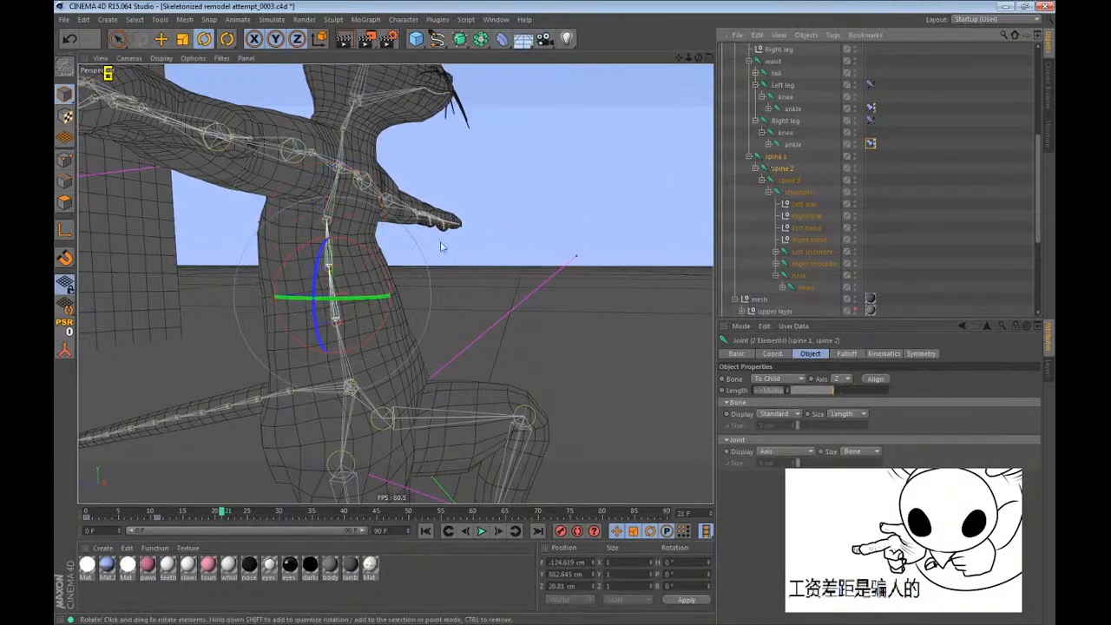
left_click_drag(386, 268, 426, 315)
left_click_drag(426, 315, 396, 297, "alt")
scroll(398, 435, "up", 4)
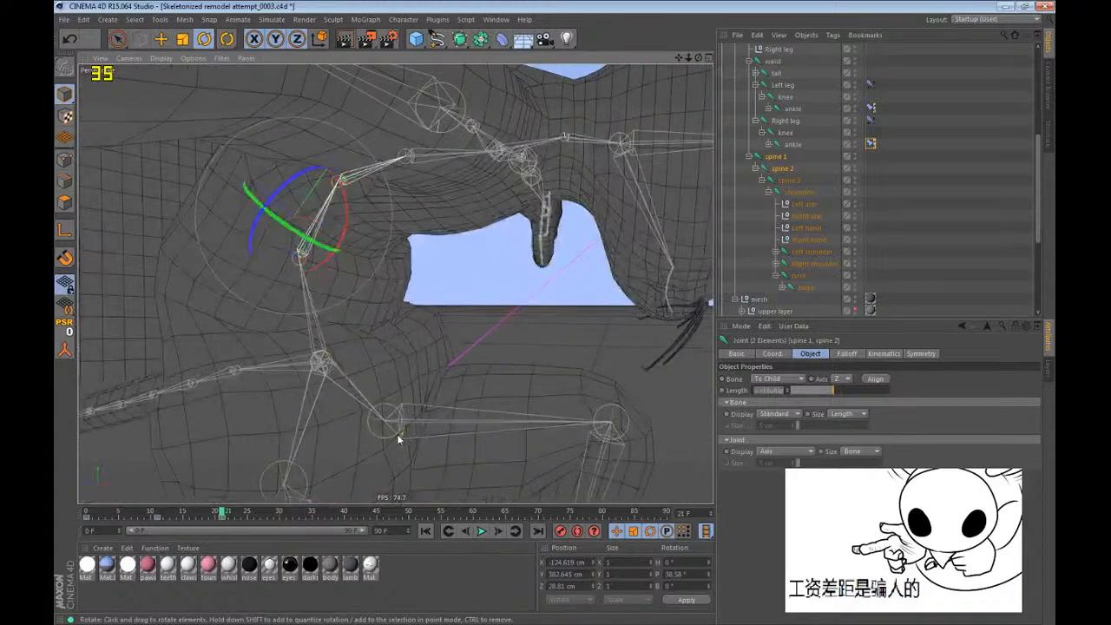
Return to frame 0 and examine the skin weights of the spine 1 and spine 2 joints with the Weight Tool.
key("ctrl+f")
key("shift+f")
left_click(404, 19)
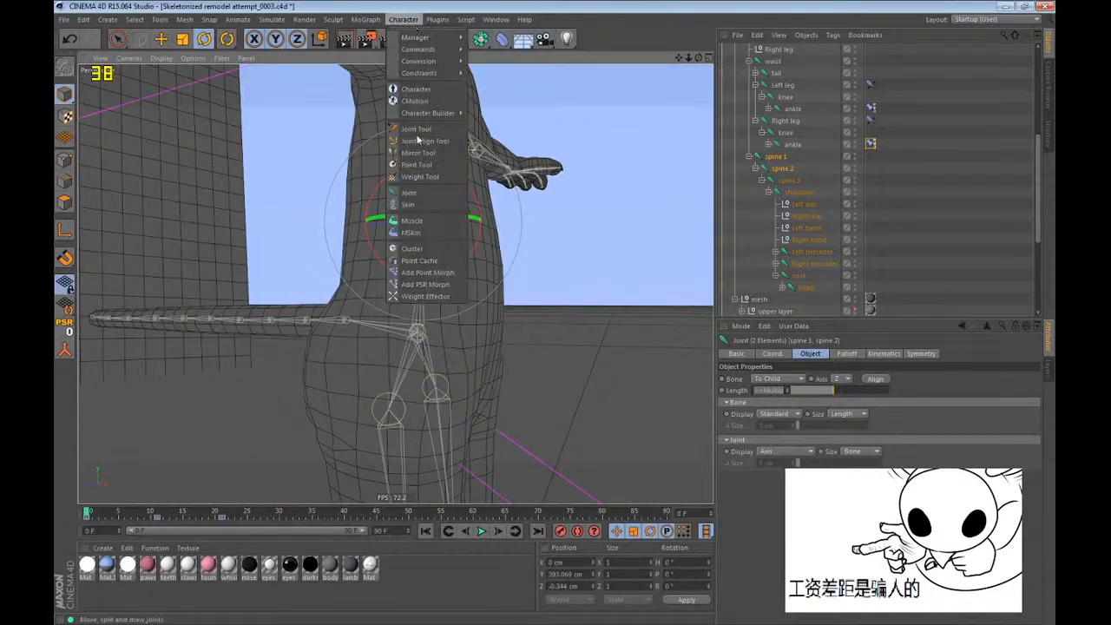
left_click(403, 177)
left_click_drag(487, 234, 347, 291, "alt")
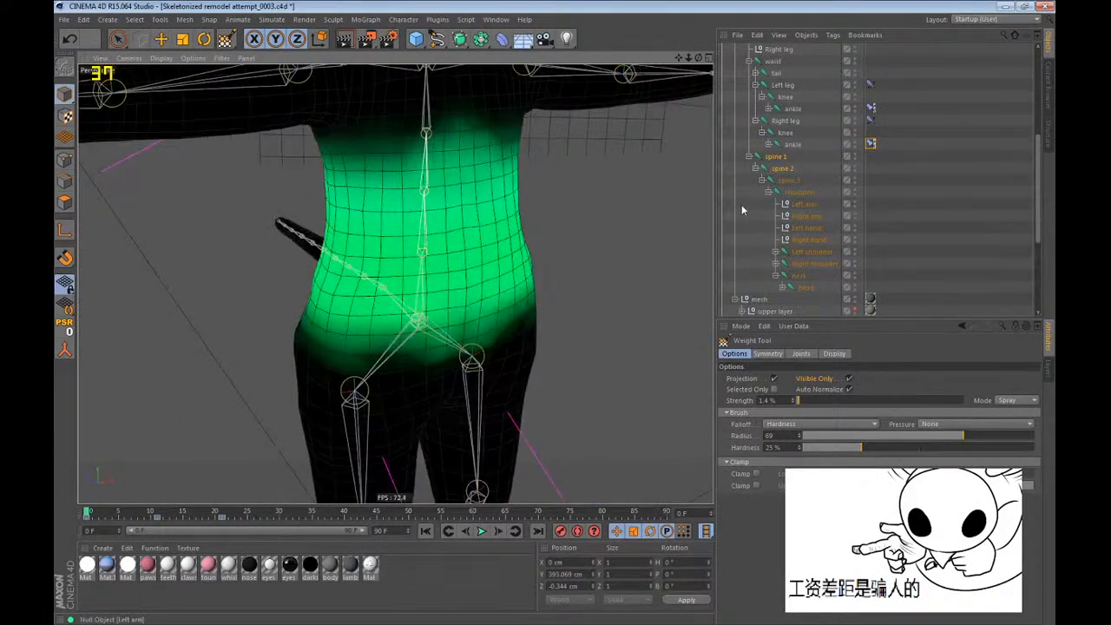
left_click(952, 206)
left_click(953, 206)
middle_click_drag(474, 249, 161, 437, "alt")
left_click_drag(371, 230, 425, 310, "alt")
scroll(739, 225, "up", 4)
key("e")
scroll(788, 227, "down", 4)
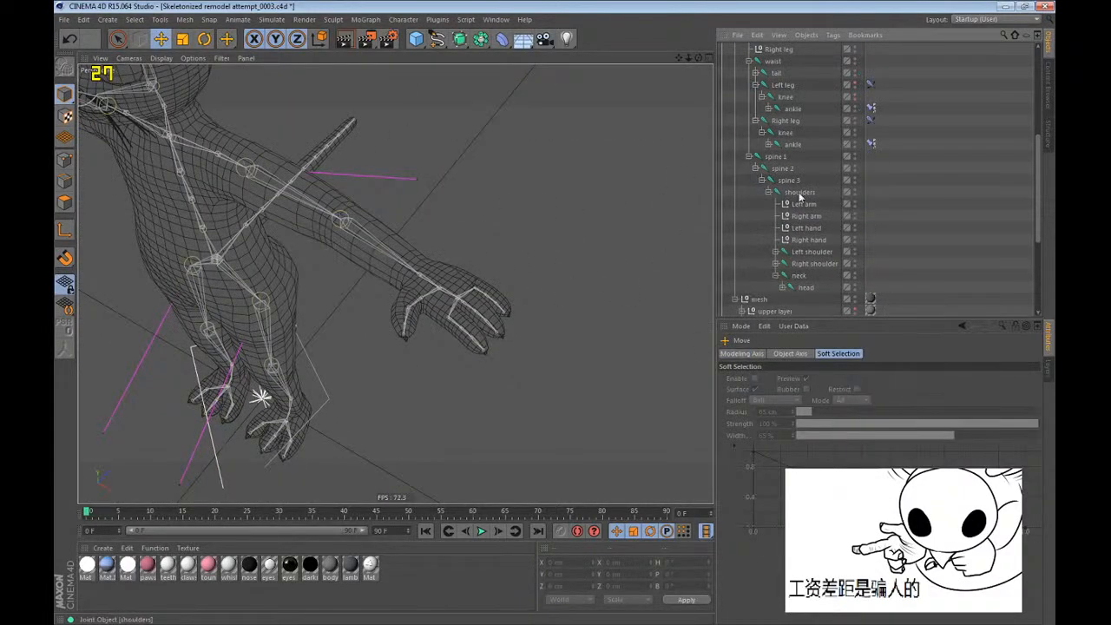
Delete the keyframes at frames 11 and 21 from the bones null and its entire child hierarchy.
left_click(800, 242)
left_click(806, 230)
key("e")
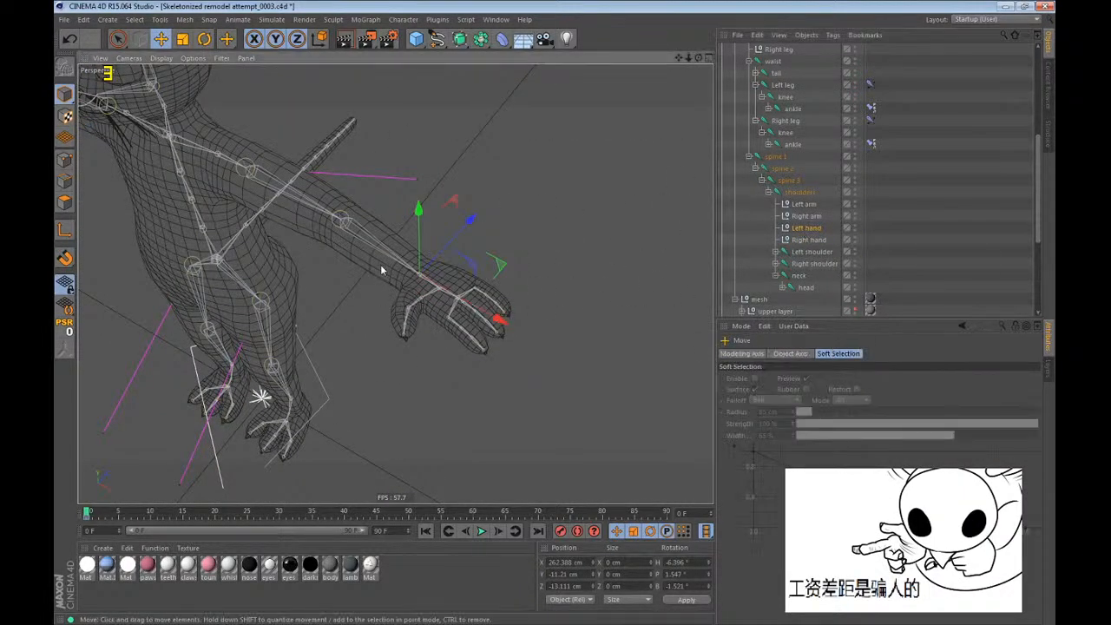
middle_click_drag(381, 306, 455, 350, "alt")
scroll(782, 213, "up", 4)
middle_click(760, 134)
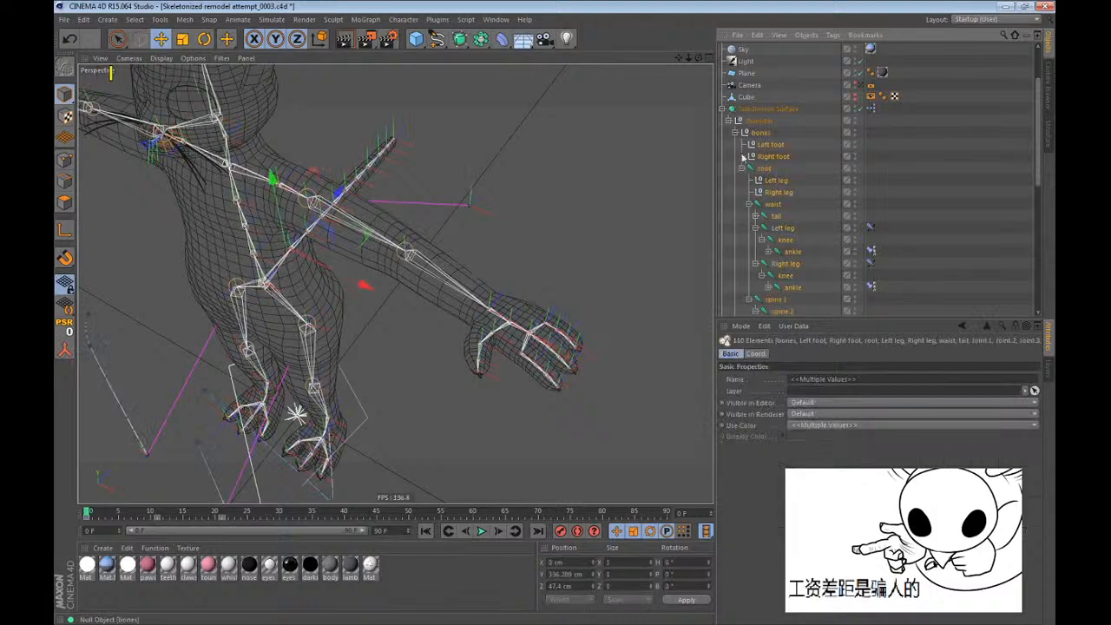
left_click_drag(242, 520, 144, 521)
key("Delete")
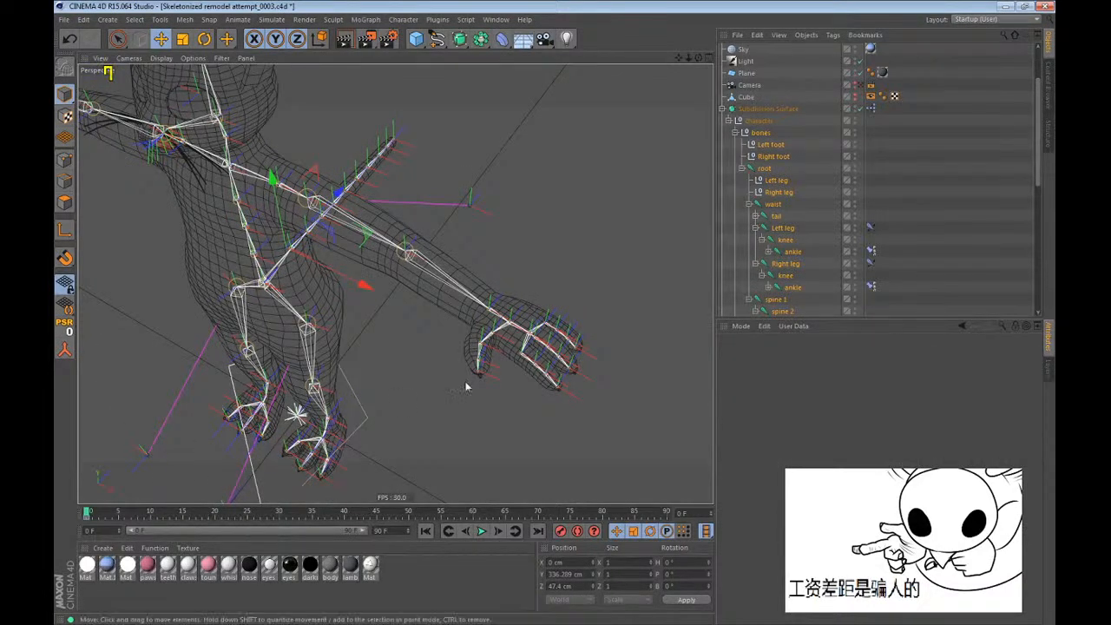
left_click(963, 222)
scroll(938, 217, "down", 4)
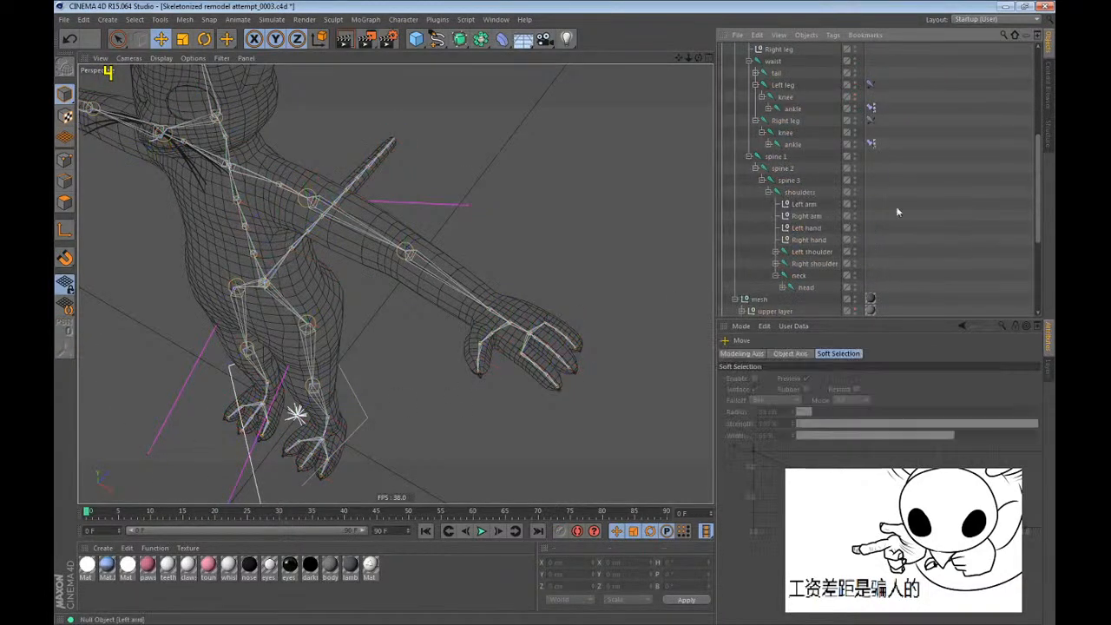
Move the Left hand null at frame 11 in front of the chest, to about X 55, Y 46, Z -52 cm.
left_click(799, 219)
left_click(800, 229)
left_click(161, 512)
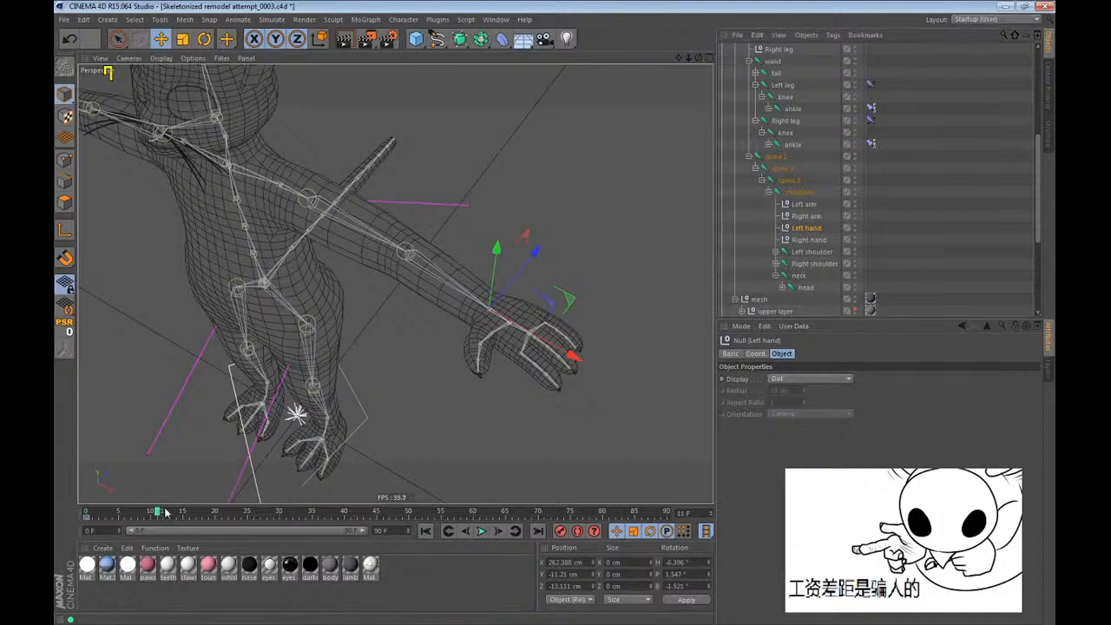
left_click_drag(302, 400, 55, 275)
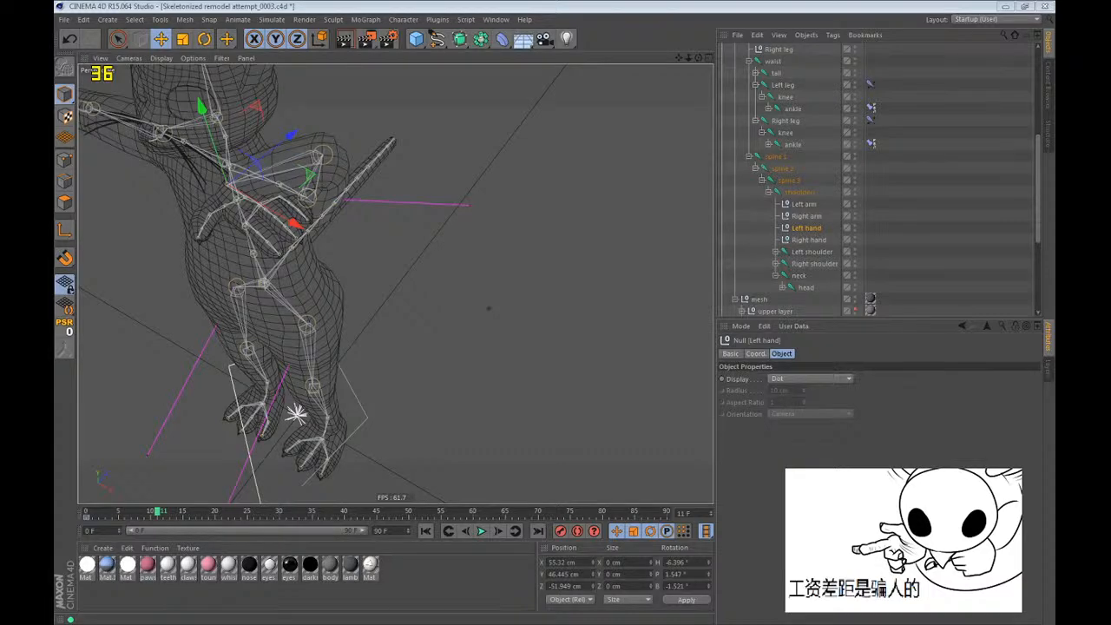
left_click(519, 5)
Turn the Left hand null's heading to about -180° and move it in front of the face.
left_click_drag(365, 274, 572, 249, "alt")
left_click_drag(598, 209, 551, 296)
key("r")
left_click_drag(426, 191, 260, 203)
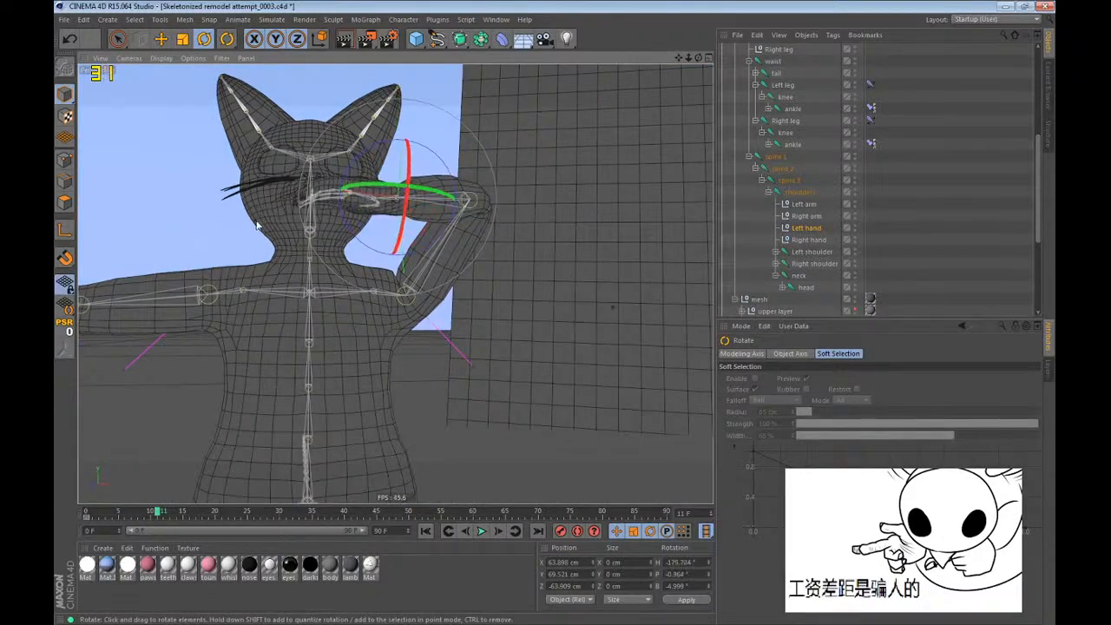
key("e")
left_click_drag(271, 250, 487, 506)
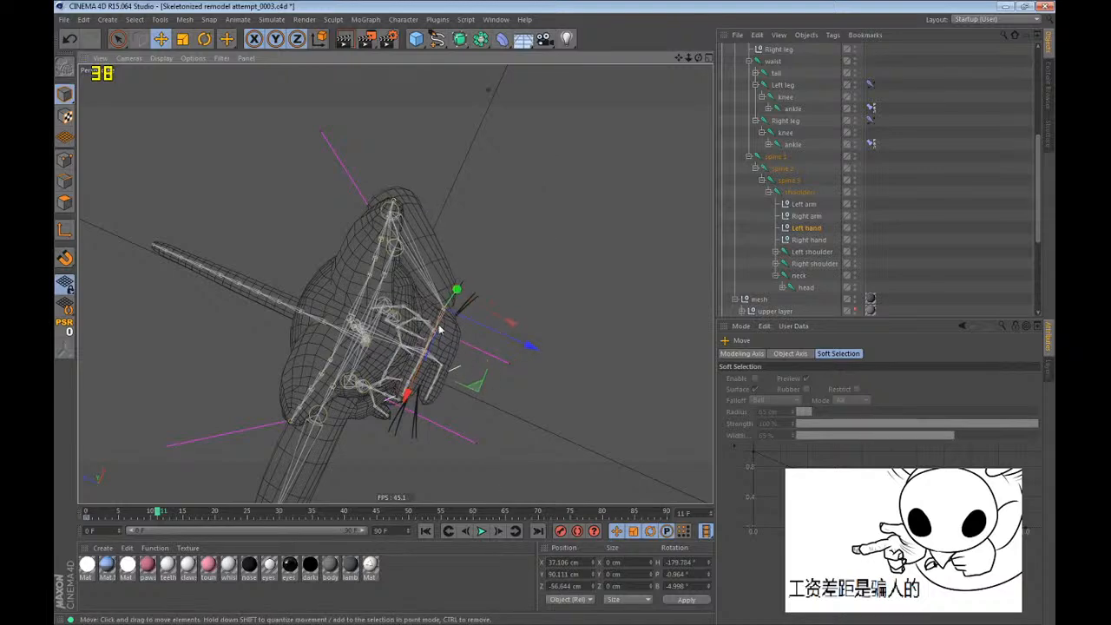
Reposition the Left hand null to about X 44, Y 75, Z -67 cm and rotate the hand across the face.
left_click_drag(478, 382, 251, 147, "alt")
left_click_drag(395, 251, 403, 290)
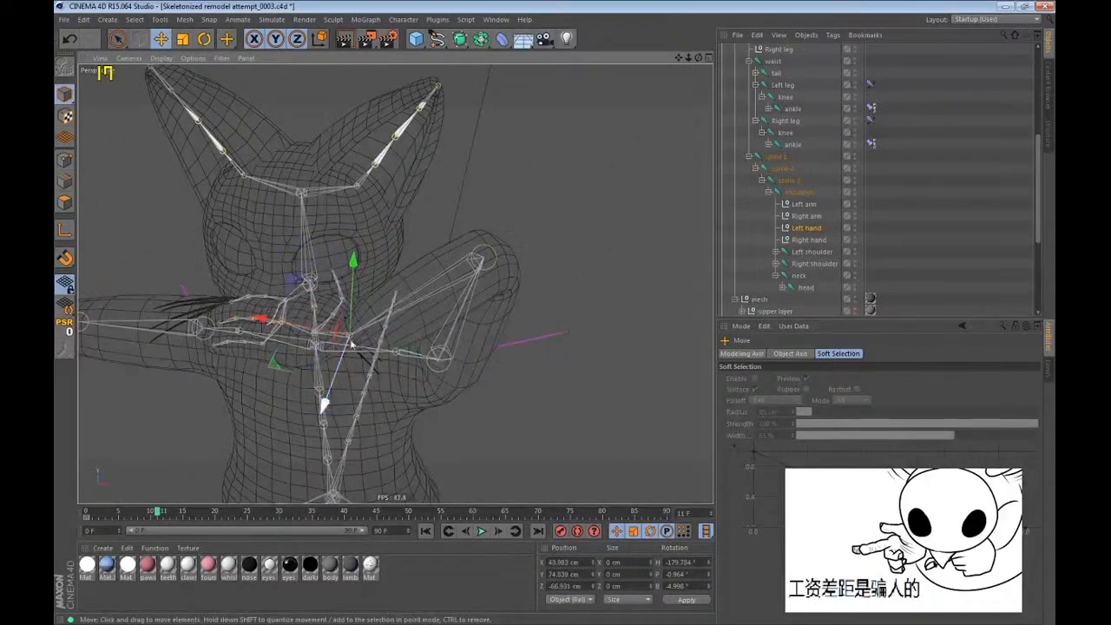
key("r")
left_click_drag(335, 377, 366, 422)
key("e")
Move the Left arm null at frame 11 down and outward to test how it steers the left elbow.
left_click(806, 204)
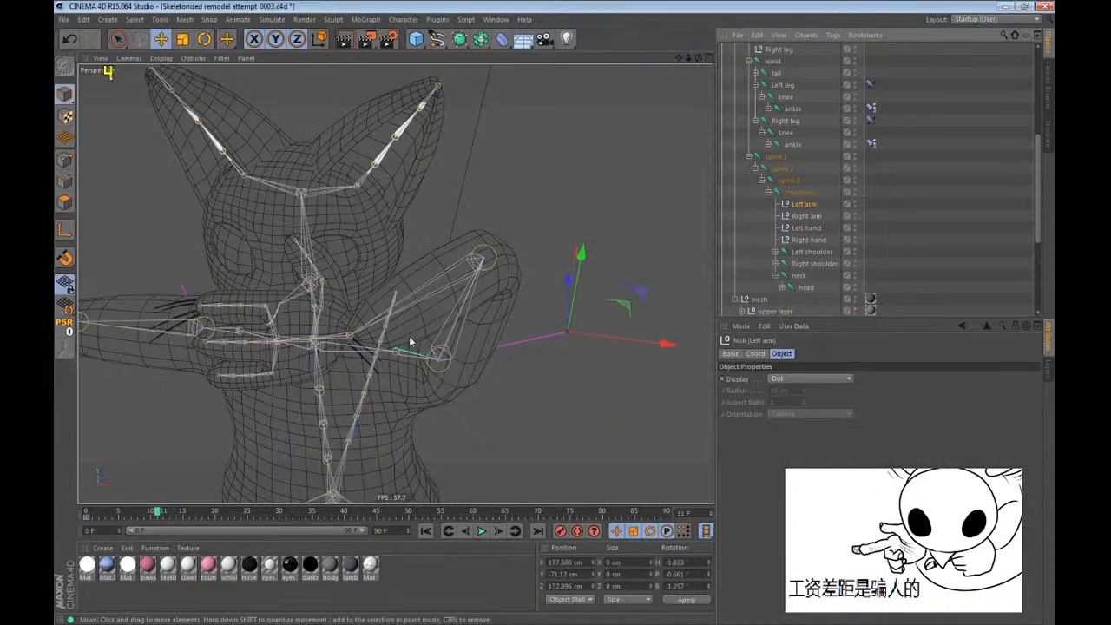
left_click_drag(411, 342, 344, 535, "alt")
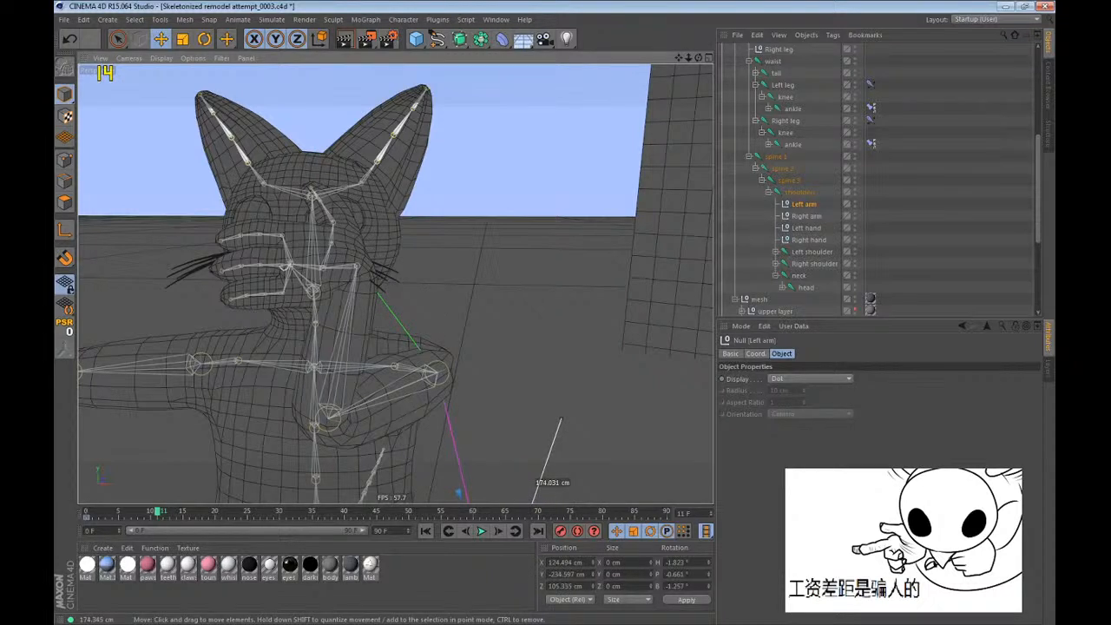
left_click_drag(344, 534, 430, 469)
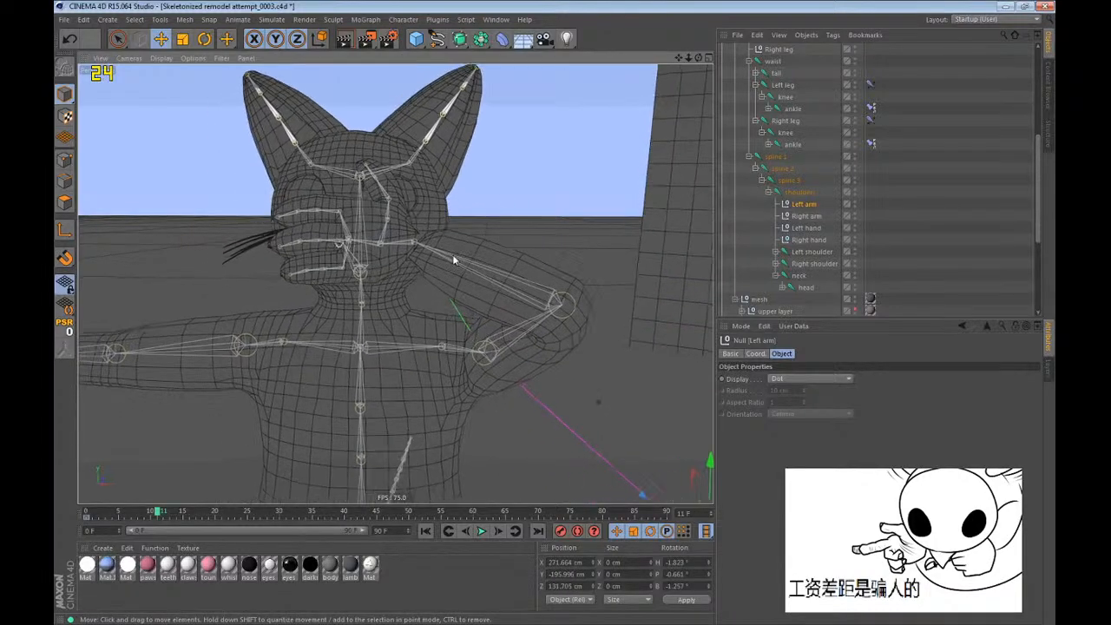
Go to frame 16 and delete the Left hand null's keyframe at frame 11.
left_click(190, 514)
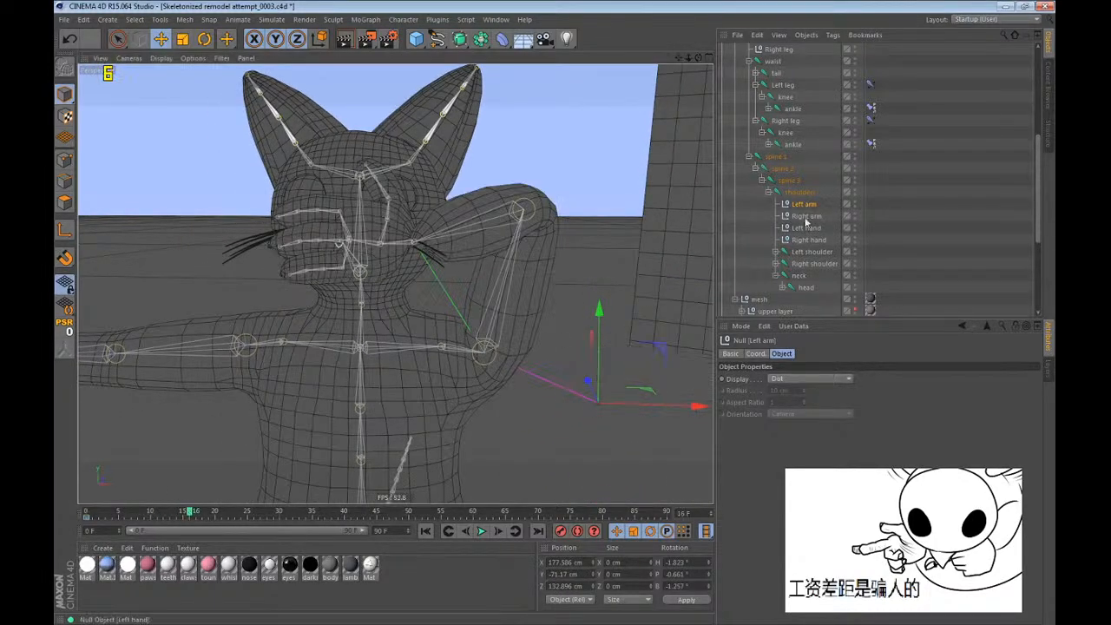
left_click(808, 217)
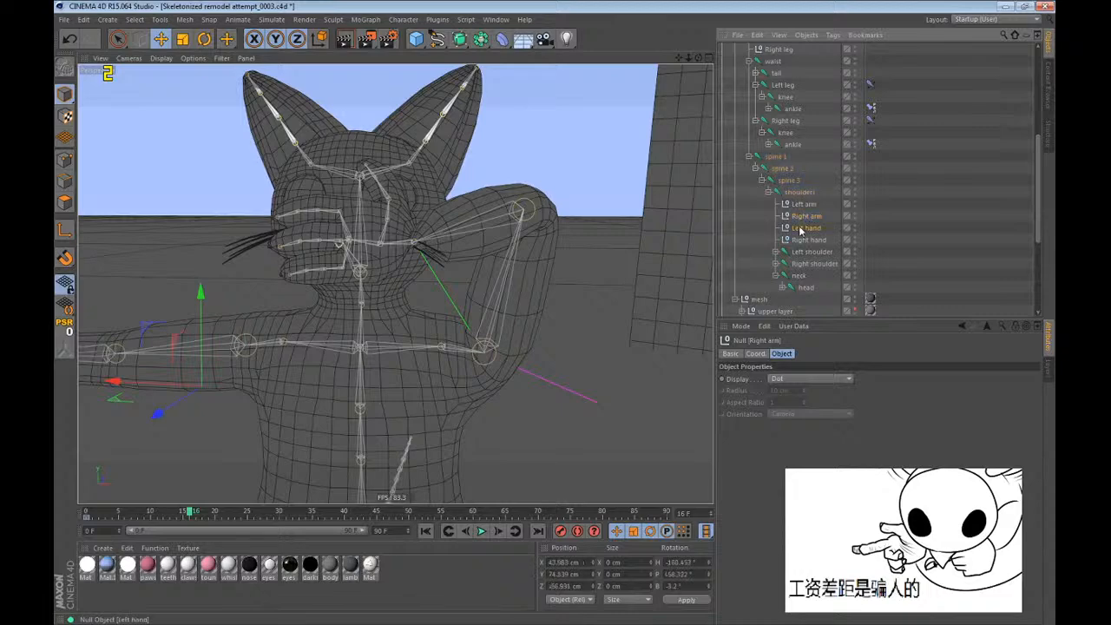
left_click(159, 519)
key("Delete")
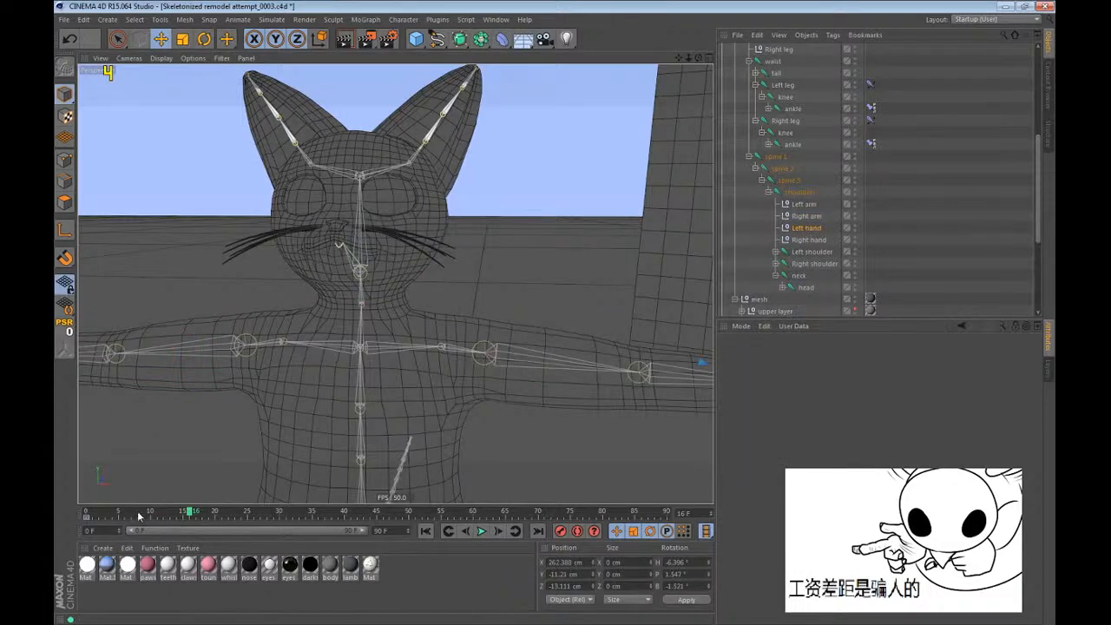
Rotate the Left hand null at frame 8 and raise it to about X 215, Y 60, Z -76 cm.
scroll(243, 261, "down", 4)
scroll(356, 321, "up", 2)
key("r")
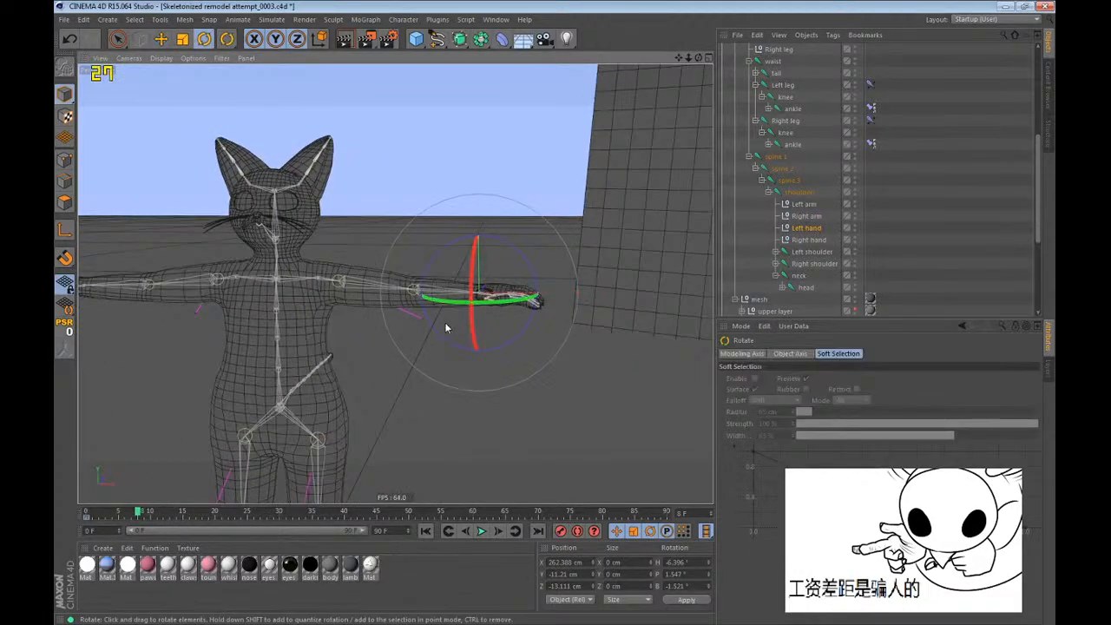
left_click_drag(444, 300, 474, 198)
key("e")
left_click_drag(391, 291, 263, 232, "alt")
left_click_drag(263, 232, 401, 445)
key("r")
Shift the Left hand null at frame 4 to about X 225, Y 23, Z -88 cm.
left_click_drag(135, 518, 112, 519)
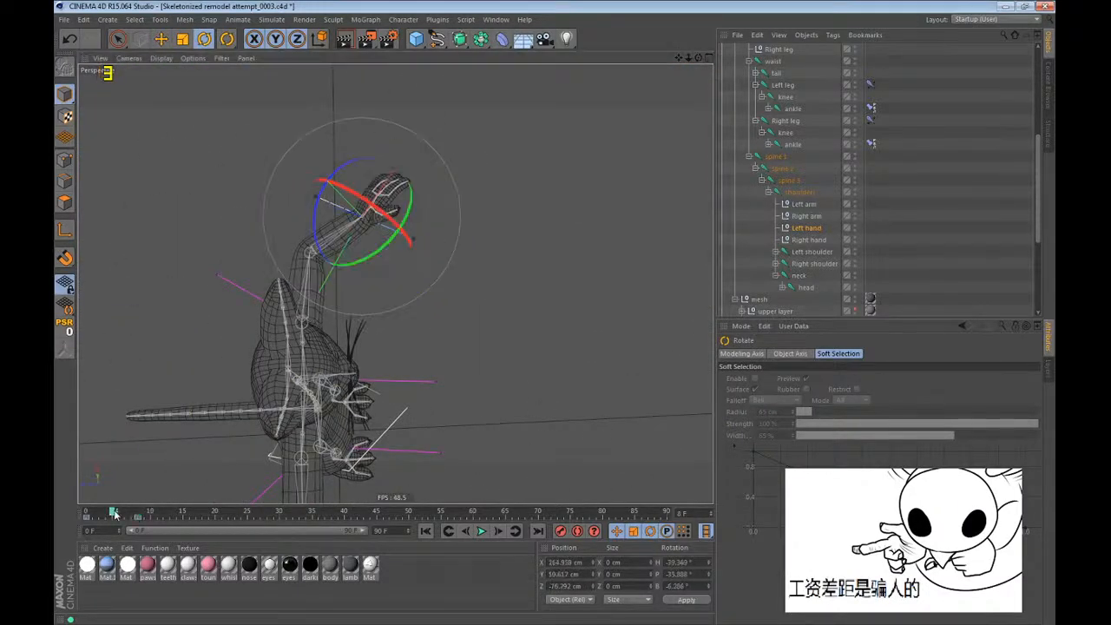
key("e")
key("r")
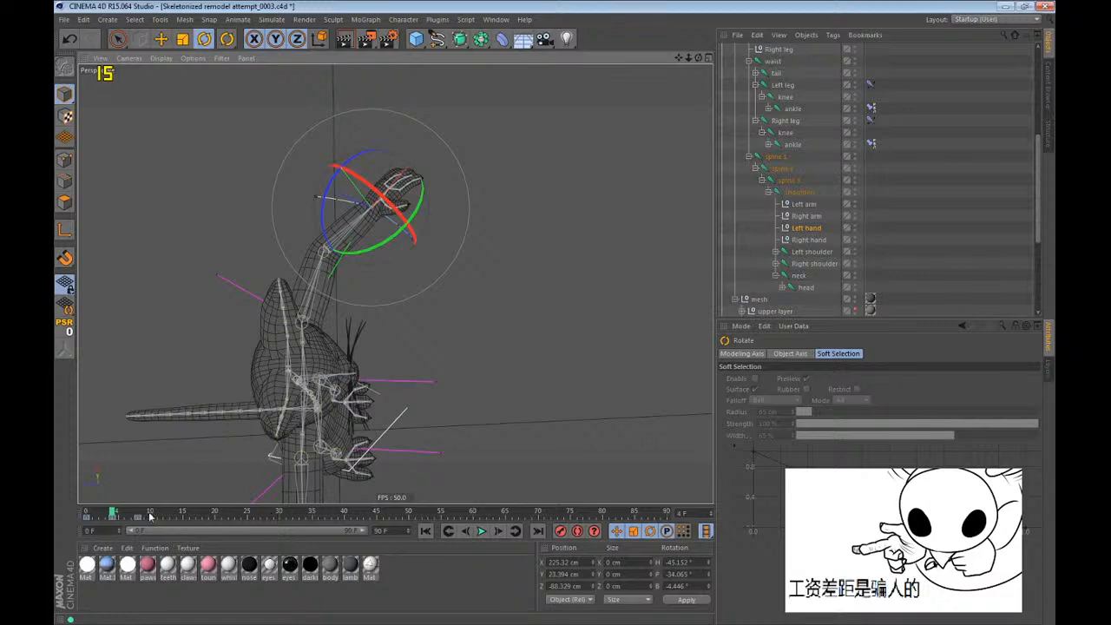
Pose the Left hand null at frame 16 at about X 168, Y 75, Z -117 cm, rotated to about H -49°, P -72°, B 102°.
left_click(189, 516)
left_click_drag(217, 469, 264, 312, "alt")
left_click_drag(366, 302, 318, 231)
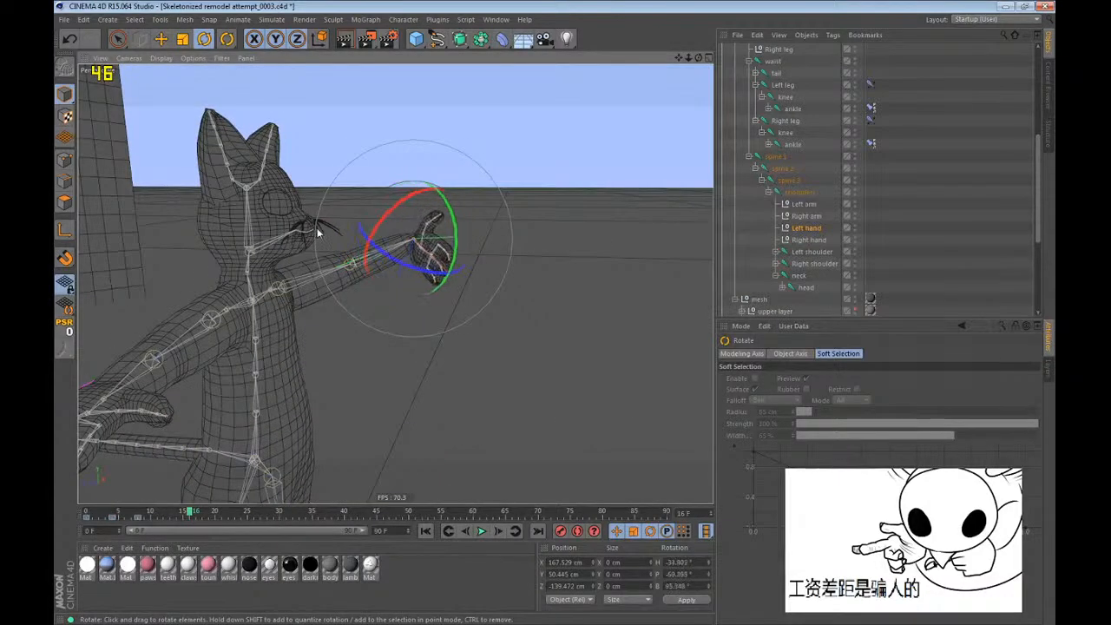
left_click_drag(397, 221, 388, 214)
key("e")
left_click_drag(388, 214, 333, 209)
left_click_drag(334, 209, 325, 316, "alt")
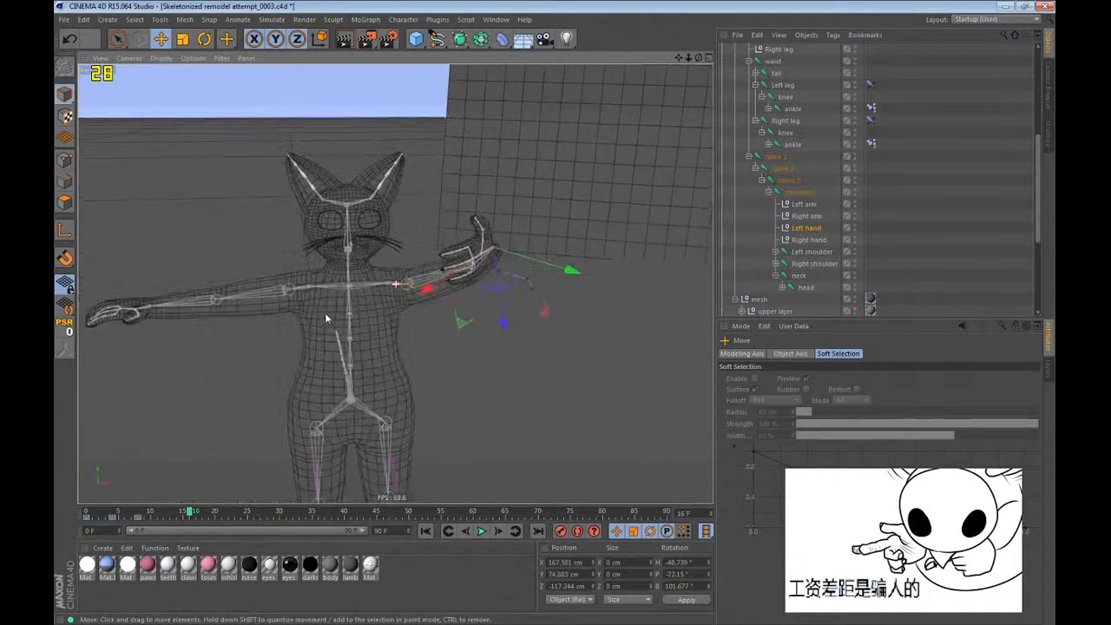
Bring the Left hand null beside the face at about X 81, Y 111, Z -46 cm, with pitch about -104° and bank about 165°.
right_click_drag(325, 316, 392, 223, "alt")
left_click_drag(393, 223, 509, 318)
key("r")
left_click_drag(457, 190, 465, 151)
left_click_drag(317, 147, 269, 508, "alt")
key("e")
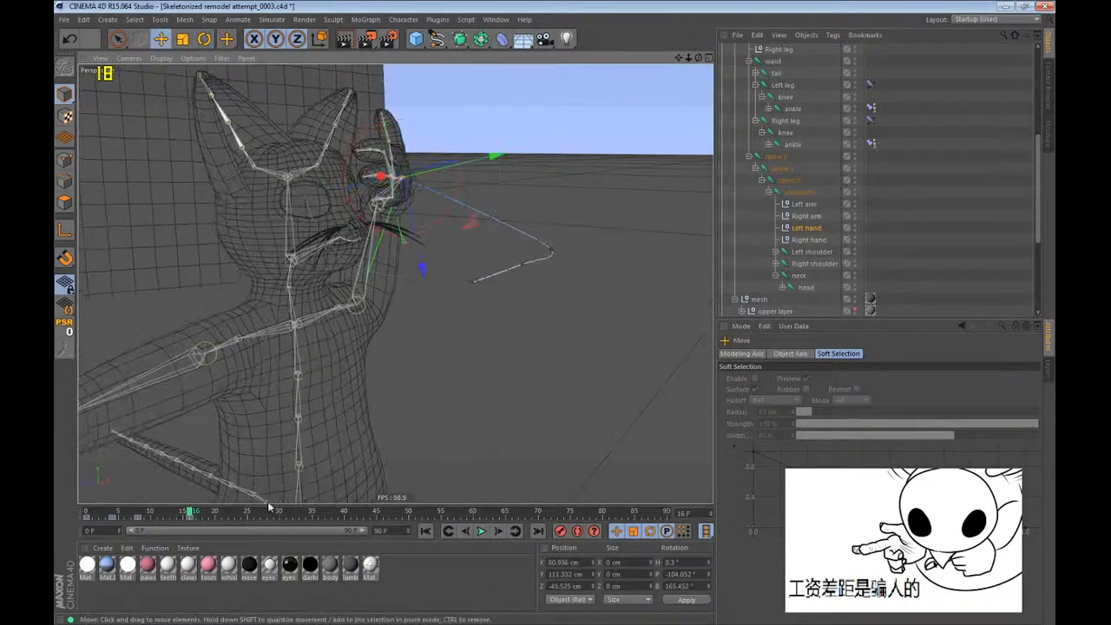
Reposition the Left hand null at frame 12 to round out its motion path, and return to the keyframe at frame 16.
left_click_drag(187, 513, 163, 513)
left_click_drag(252, 469, 485, 303, "alt")
key("ctrl+g")
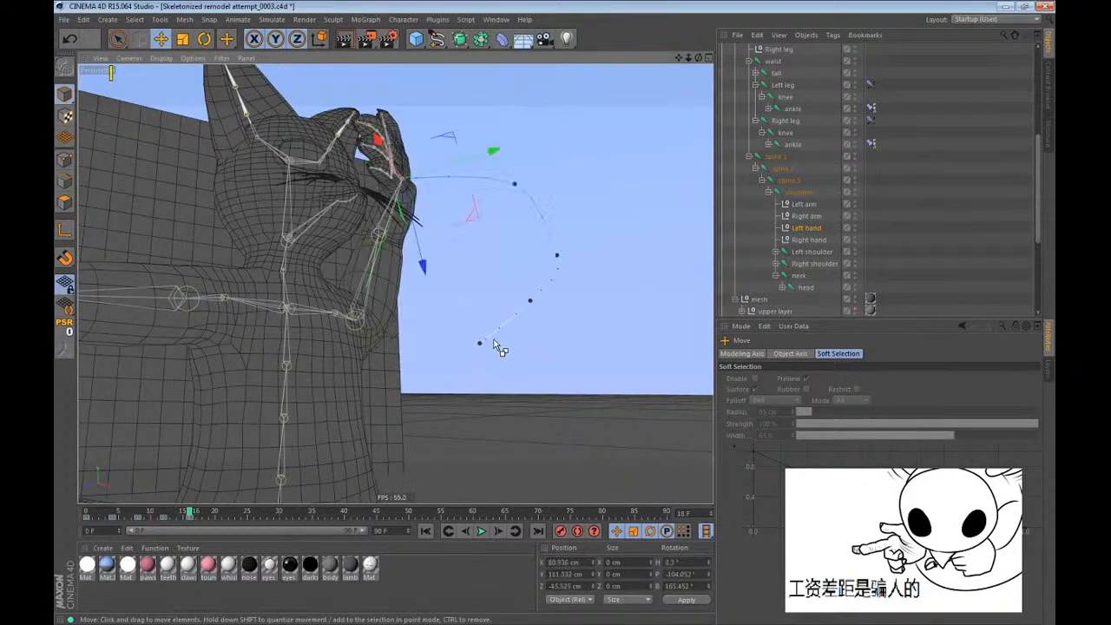
Move the Left arm null at frame 16 to steer the raised arm's elbow outward.
left_click(808, 206)
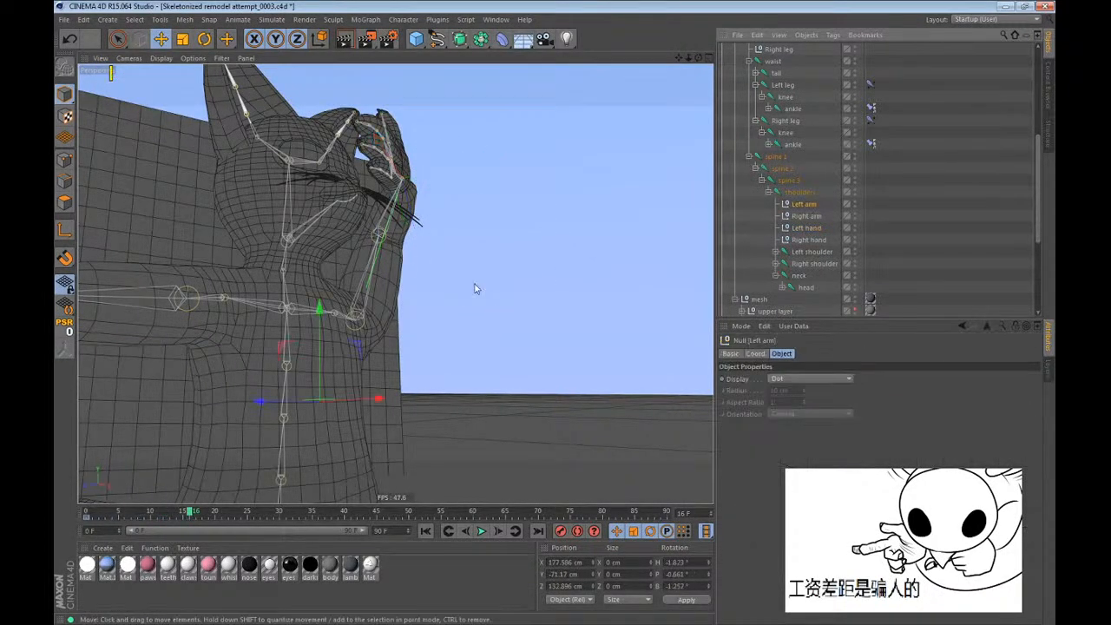
left_click_drag(319, 333, 208, 330, "alt")
left_click_drag(377, 350, 451, 277)
Rotate the Left shoulder joint at frame 16 to about H -16°, P -9°, B -43°, and check the arm against frame 0.
key("r")
left_click(825, 251)
left_click_drag(558, 386, 550, 316, "alt")
left_click_drag(551, 316, 519, 218)
left_click_drag(349, 280, 523, 337)
scroll(405, 120, "up", 8)
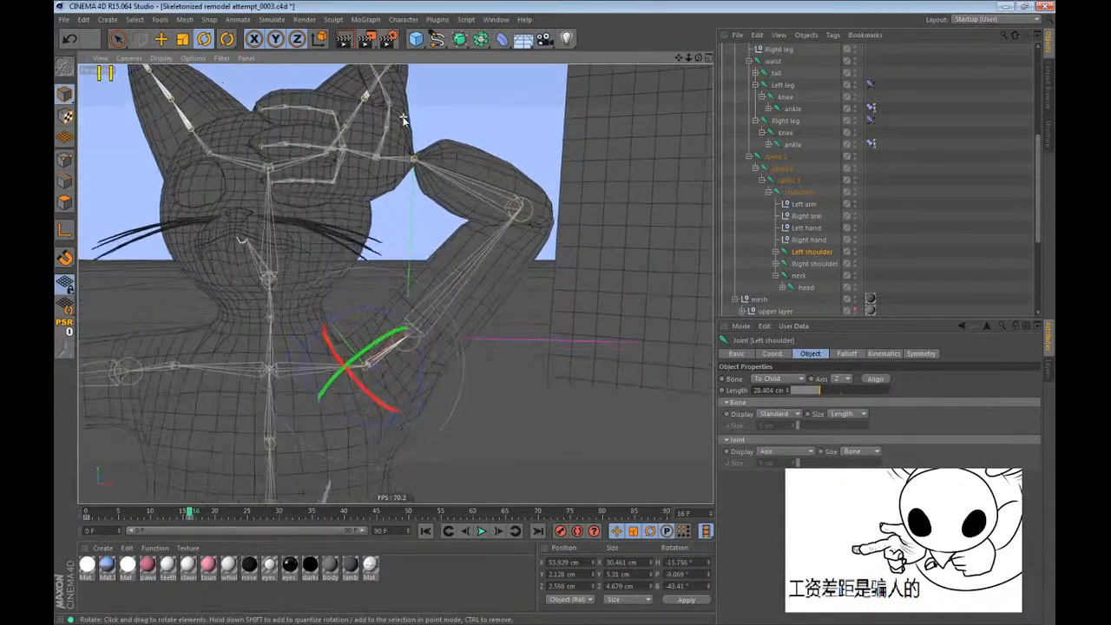
left_click_drag(420, 181, 498, 432, "alt")
left_click_drag(300, 399, 440, 231, "alt")
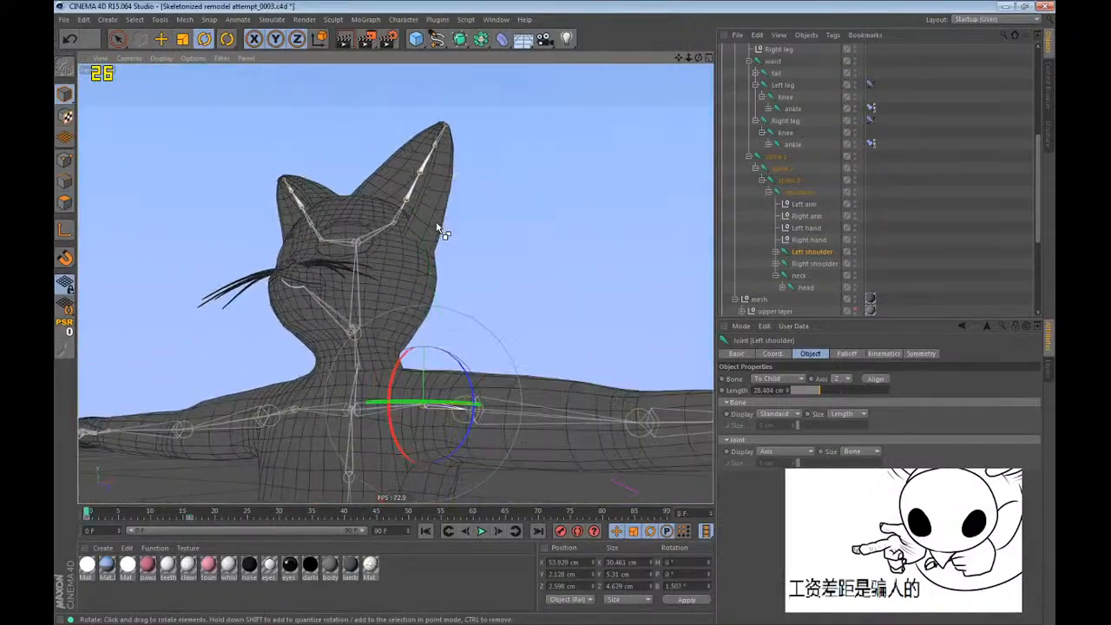
left_click_drag(627, 439, 479, 278, "alt")
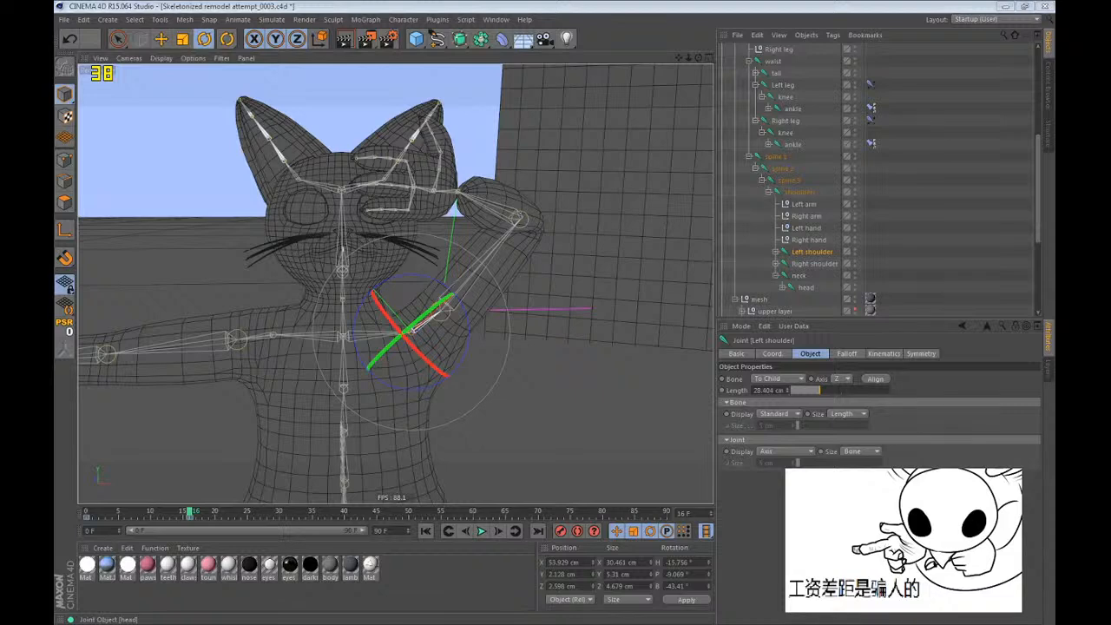
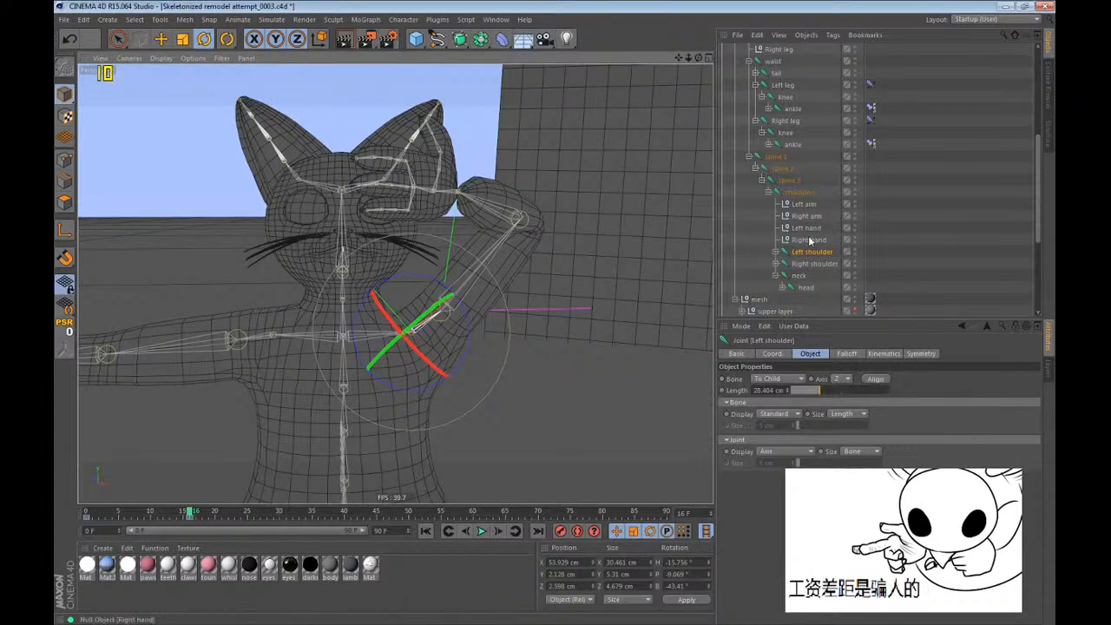
Return to frame 0 and expand the left and right shoulder joint hierarchies down to the hands.
key("e")
left_click(805, 205)
key("e")
left_click_drag(683, 259, 91, 310)
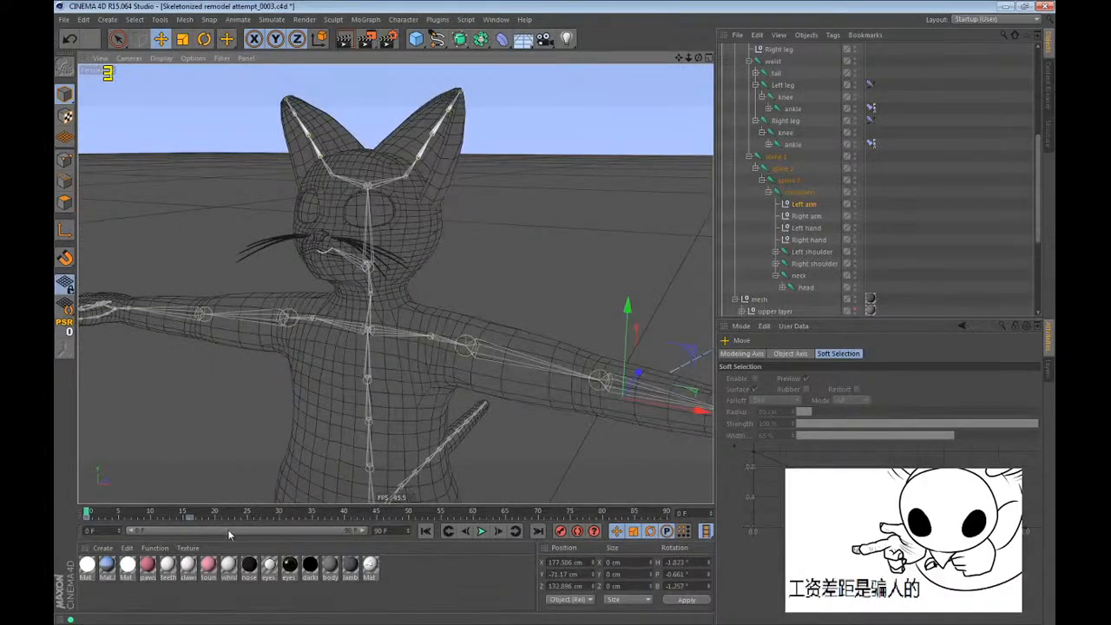
left_click(776, 253)
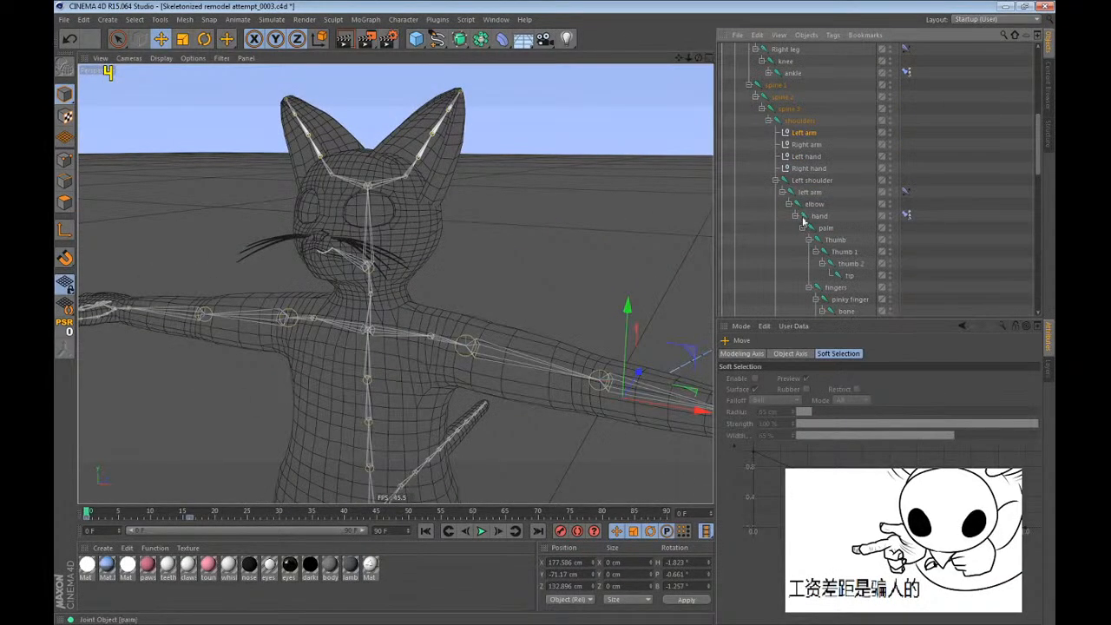
left_click(796, 264)
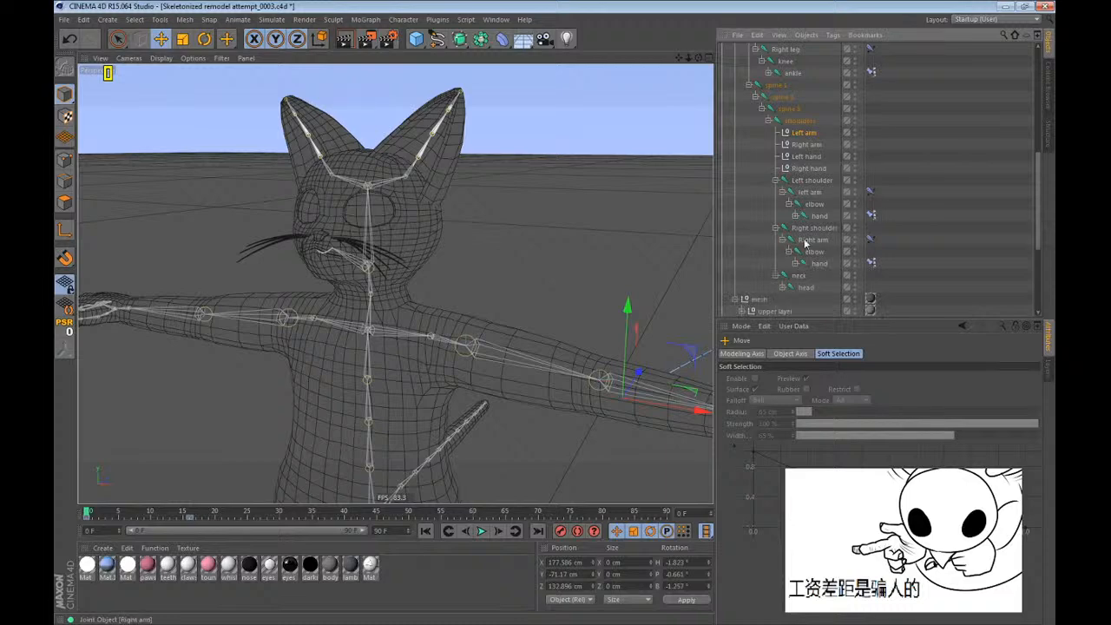
Add a new joint as a child of the left arm's elbow joint.
left_click(814, 229)
left_click(815, 205)
left_click_drag(410, 336, 466, 393, "alt")
middle_click_drag(462, 317, 307, 267, "alt")
scroll(603, 331, "up", 3)
left_click_drag(602, 328, 577, 401, "alt")
key("w")
key("w")
key("w")
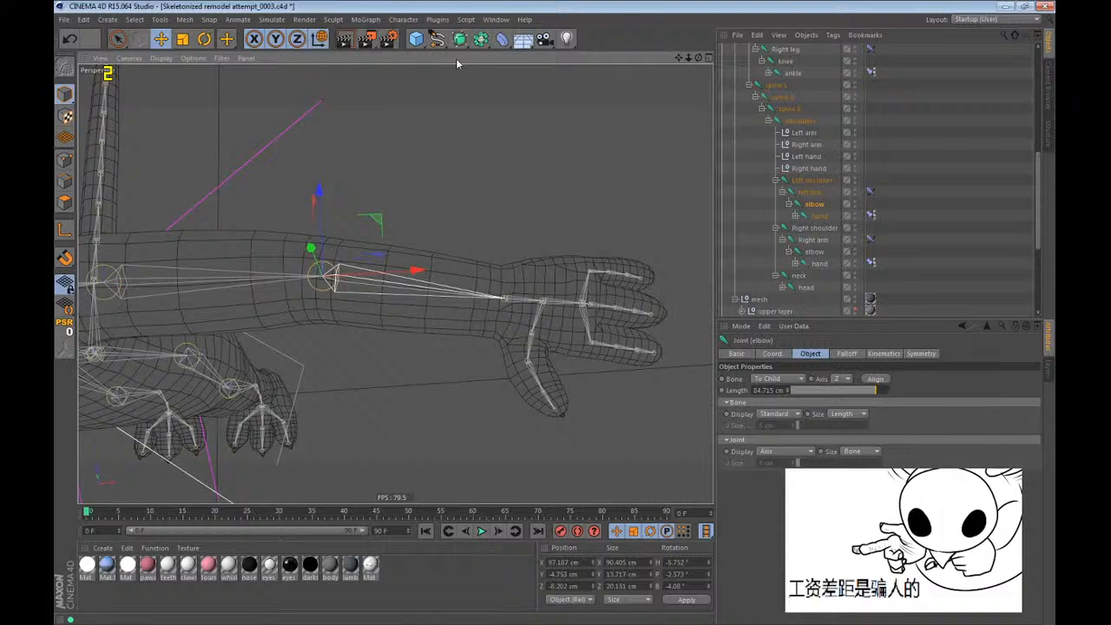
key("w")
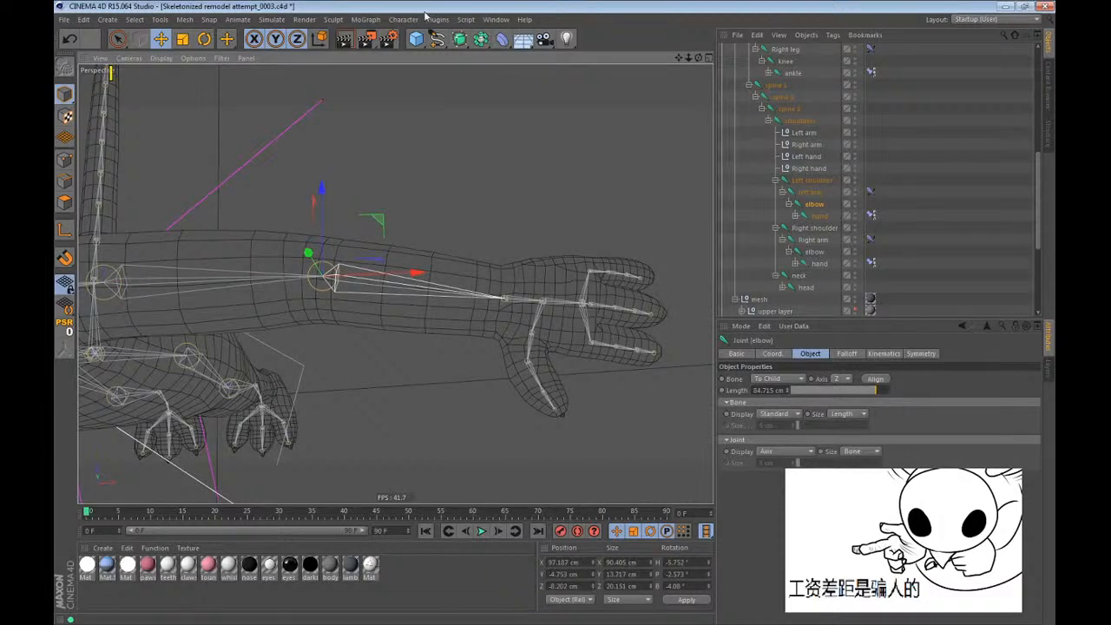
left_click(403, 19)
left_click(409, 191)
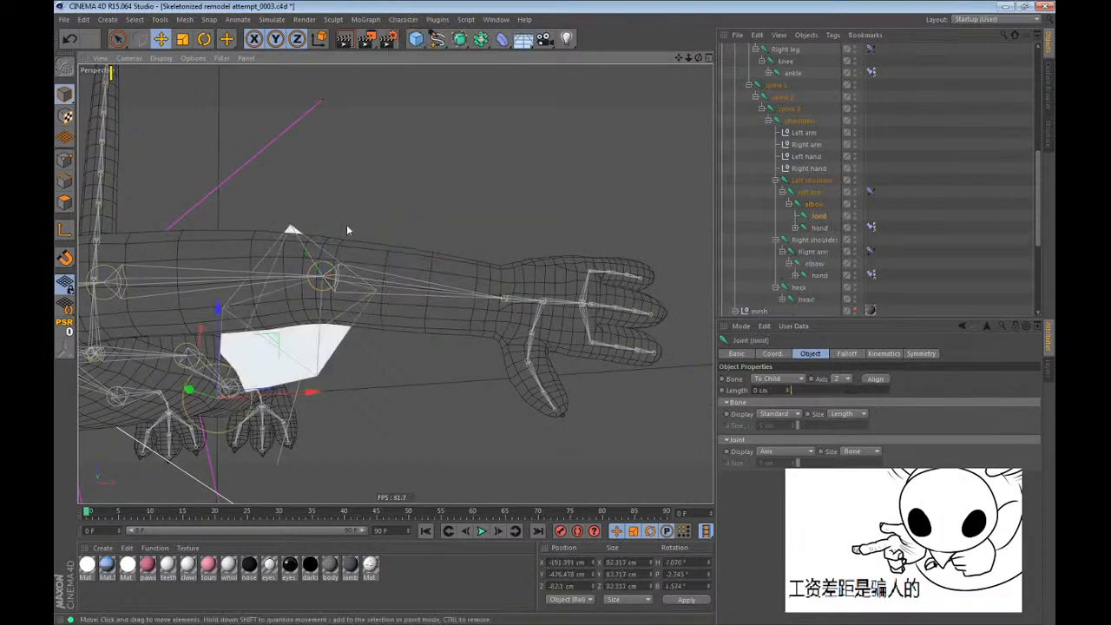
Reset the new joint's transformation and move it along the forearm to just before the hand, about X 77, Y -3, Z -13 cm.
left_click(69, 323)
left_click_drag(265, 343, 341, 385, "alt")
left_click_drag(341, 385, 477, 430, "alt")
left_click_drag(476, 430, 514, 306)
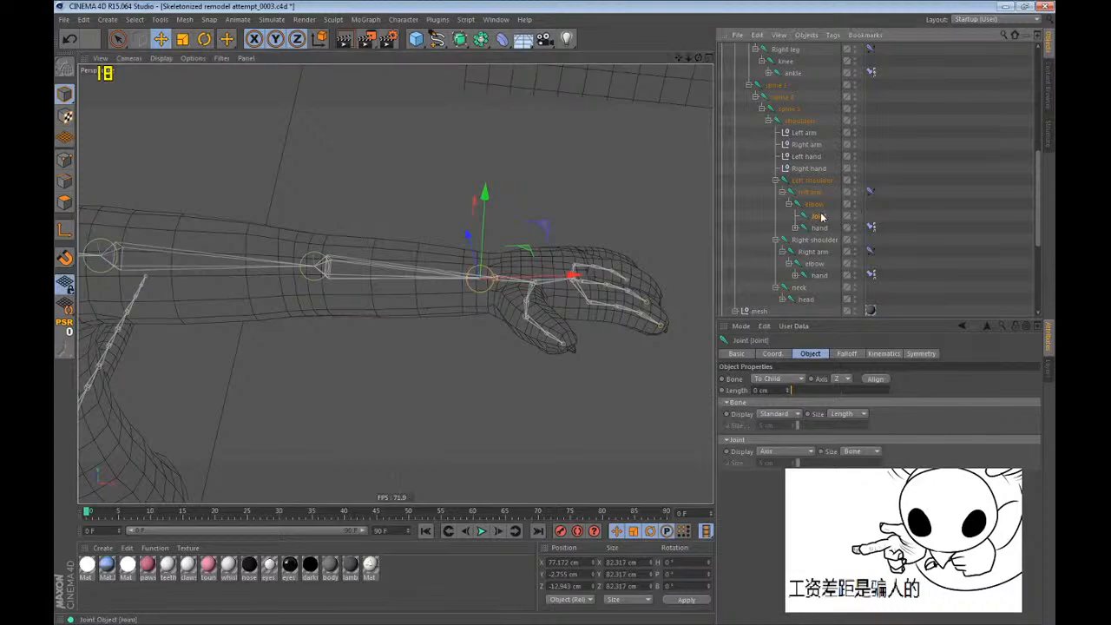
Rename the new forearm joint as "wrist?".
double_click(821, 216)
type("wrist")
key("Return")
key("ctrl+s")
Rotate the wrist joint to line up with the forearm bone, at about H -6.5°, P -0.1°, B -0.3°.
left_click_drag(529, 267, 599, 298, "alt")
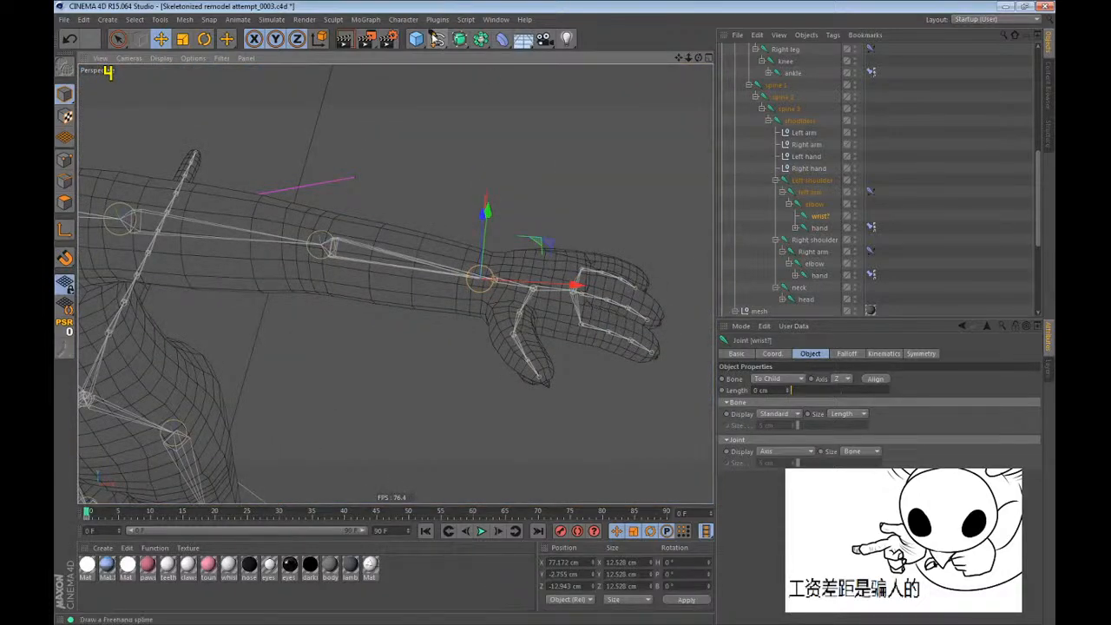
key("F2")
key("s")
scroll(524, 286, "down", 7)
key("r")
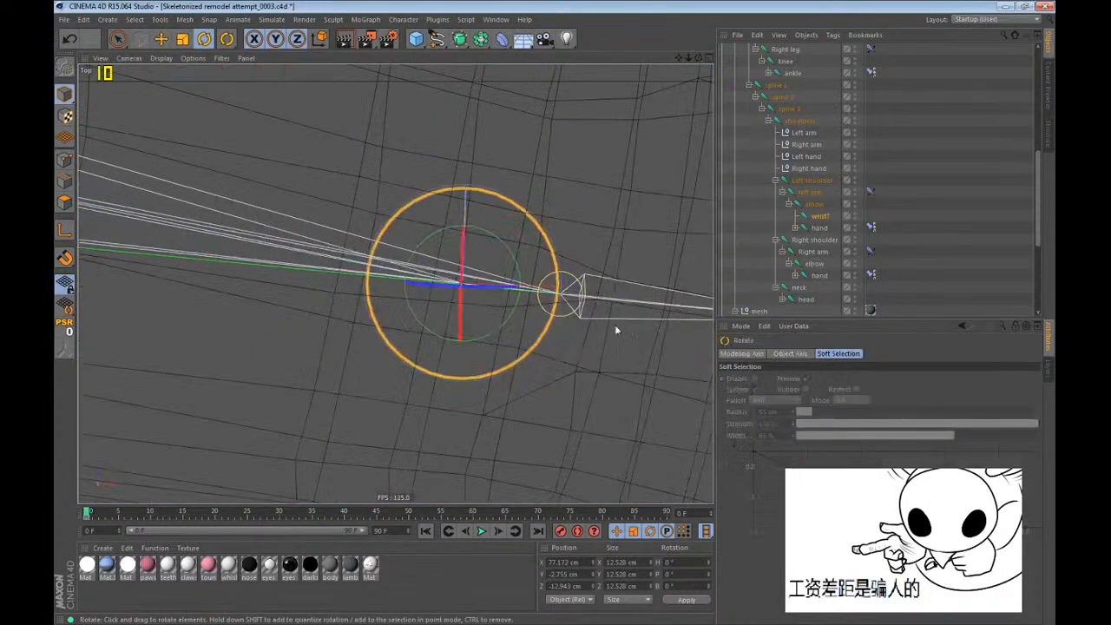
key("F1")
left_click_drag(642, 374, 491, 292, "alt")
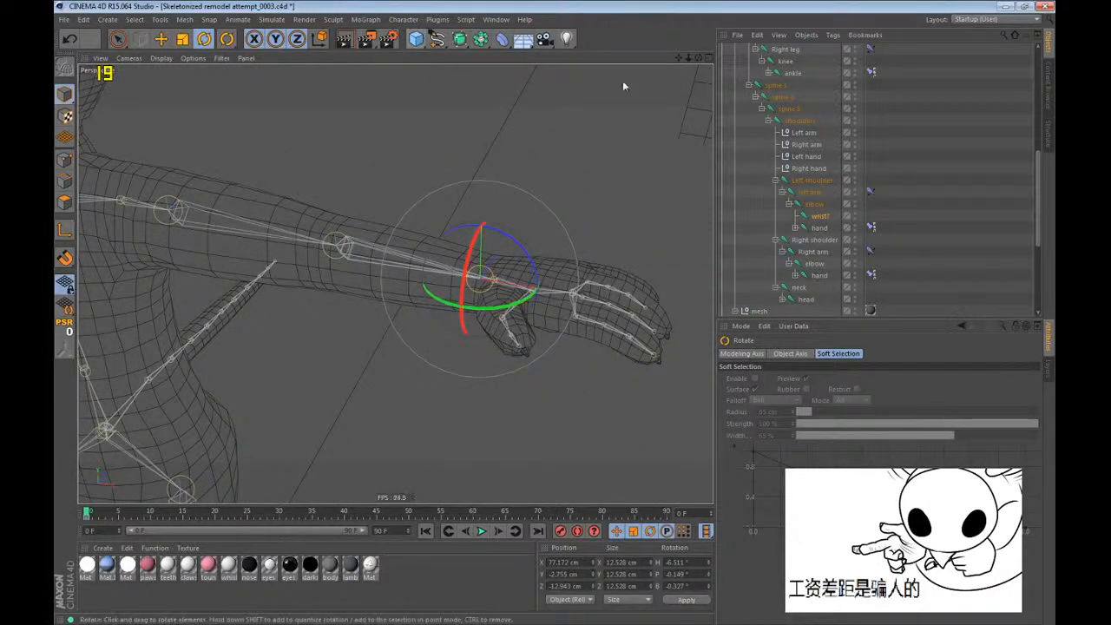
Add the wrist joint to the joint list of the body mesh's Weight tag, just before the left hand joint.
scroll(781, 174, "down", 5)
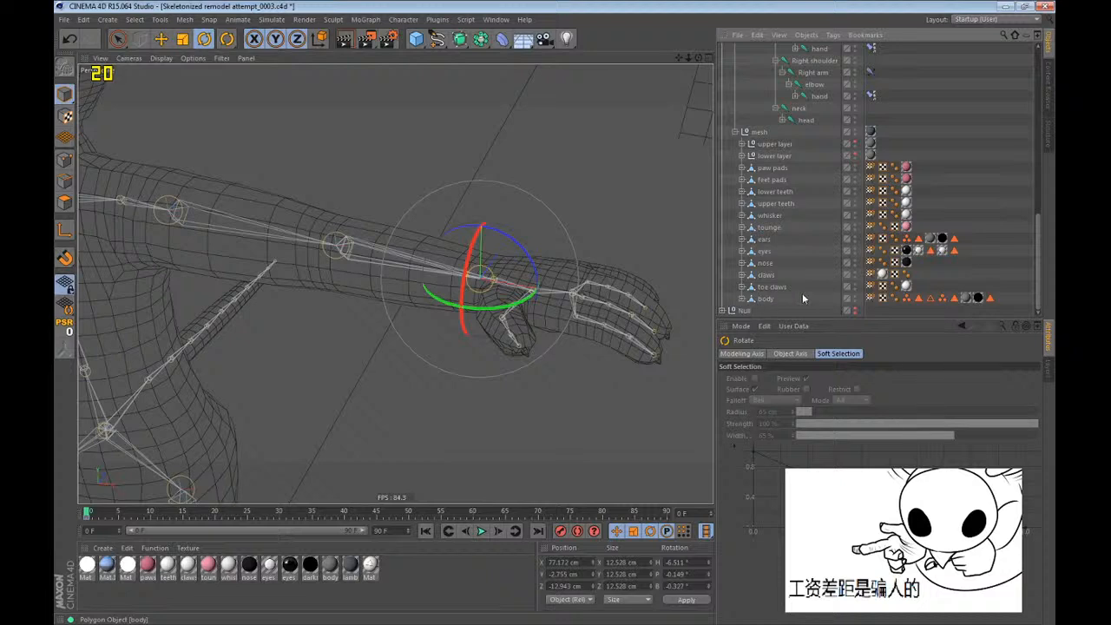
left_click(870, 299)
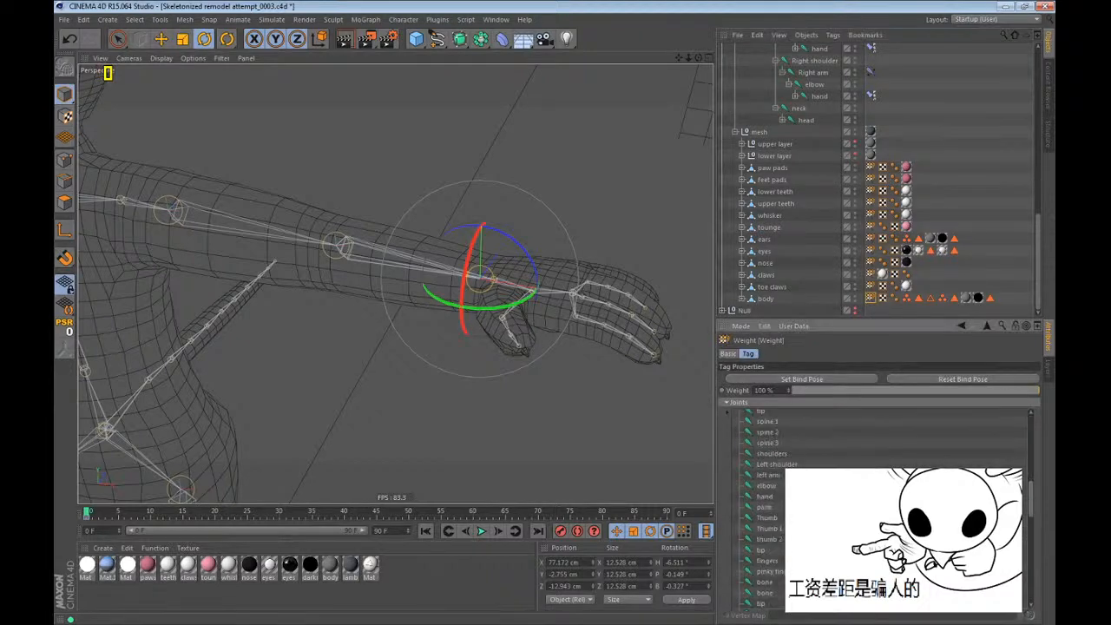
left_click(765, 300)
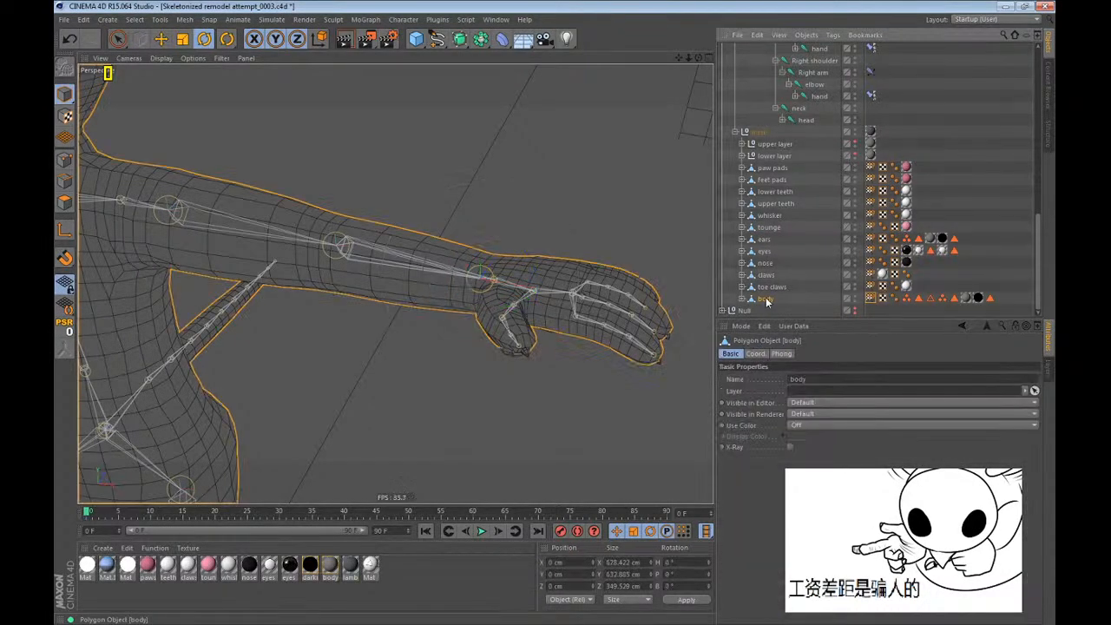
left_click(870, 299)
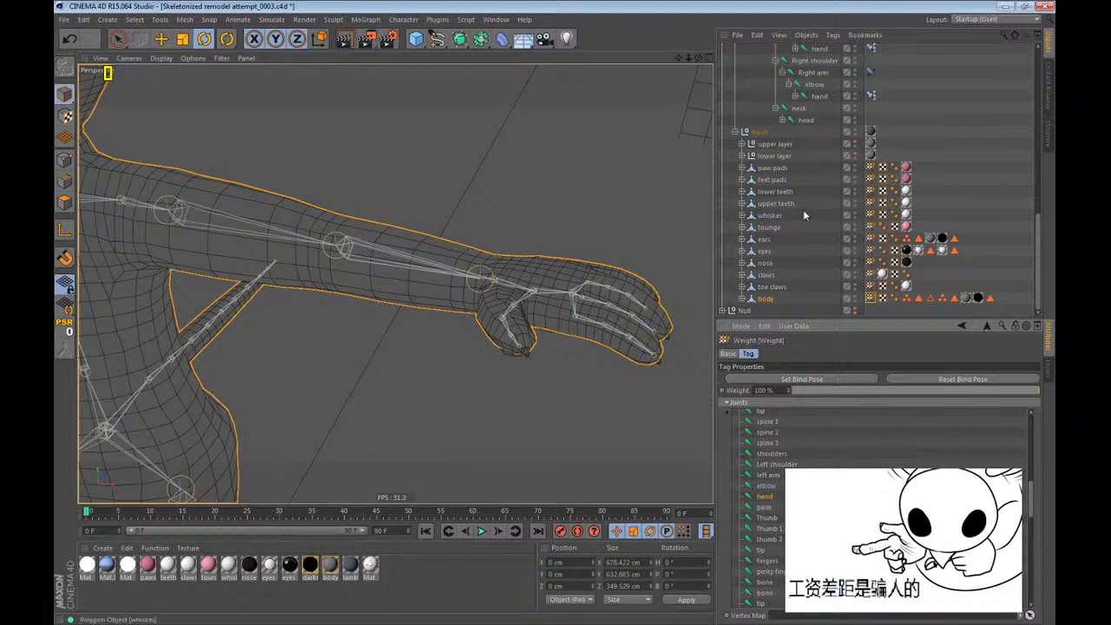
scroll(805, 215, "up", 6)
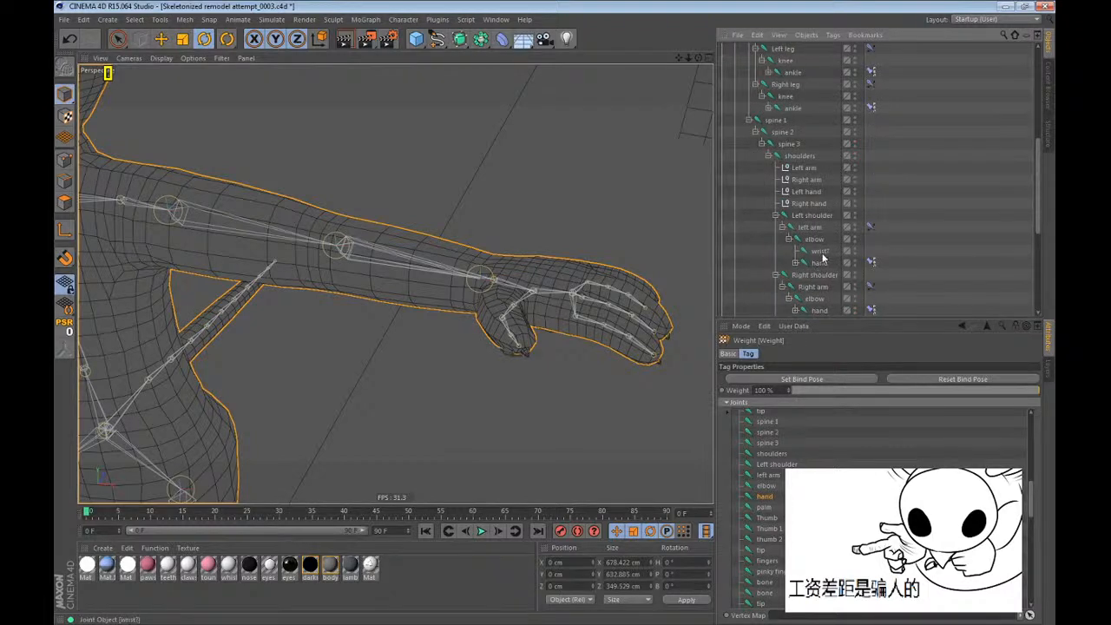
left_click_drag(822, 256, 778, 484)
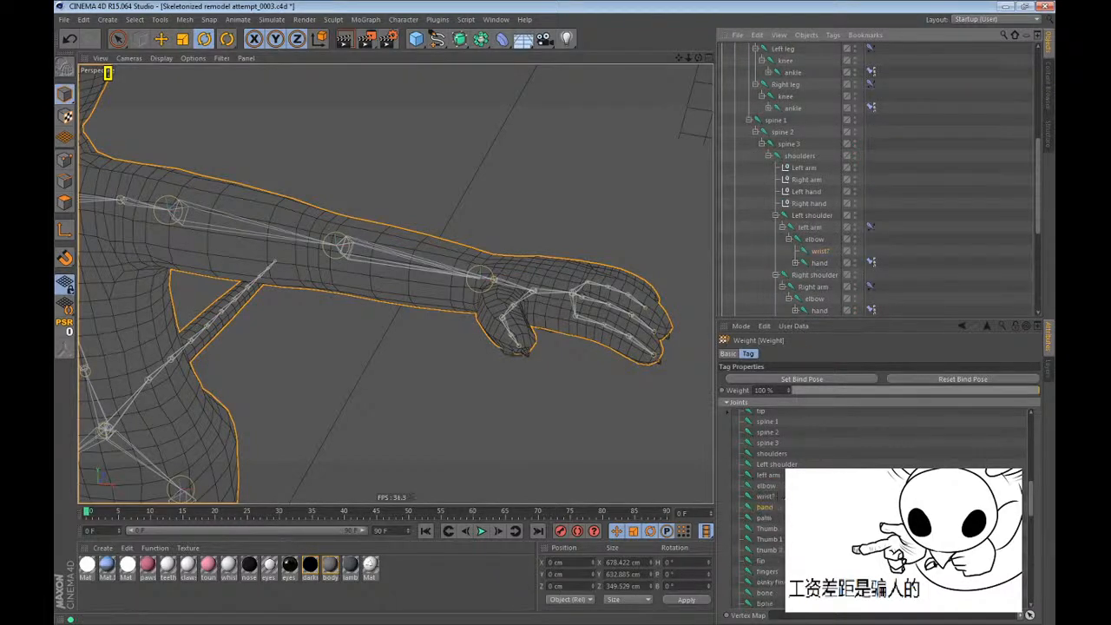
Activate the Weight Tool with the wrist joint selected.
key("e")
left_click(818, 250)
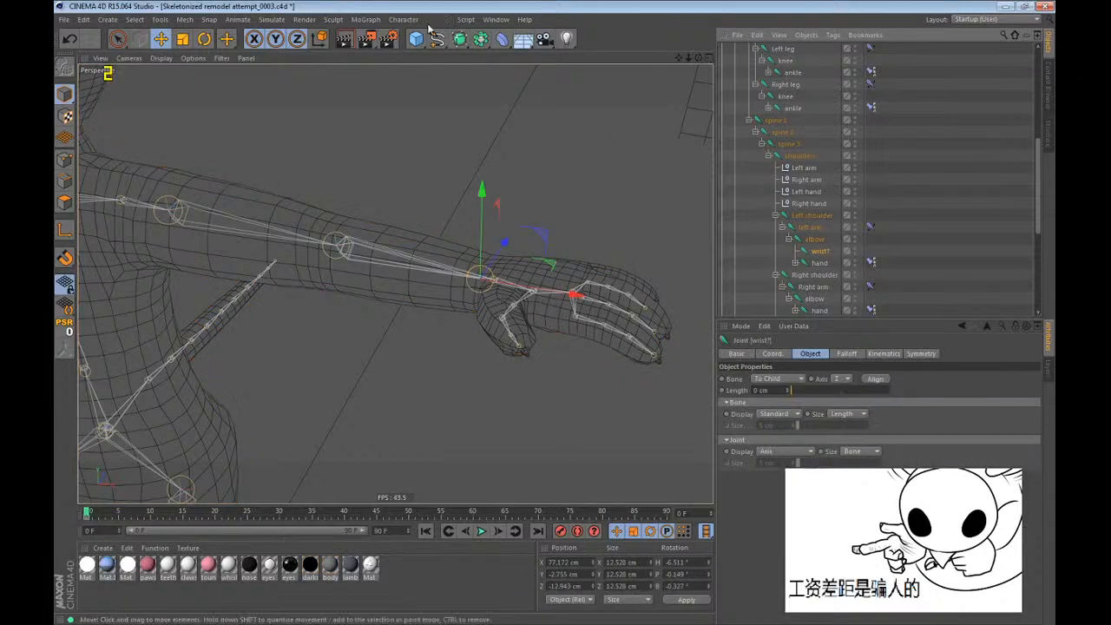
left_click(403, 19)
left_click(417, 167)
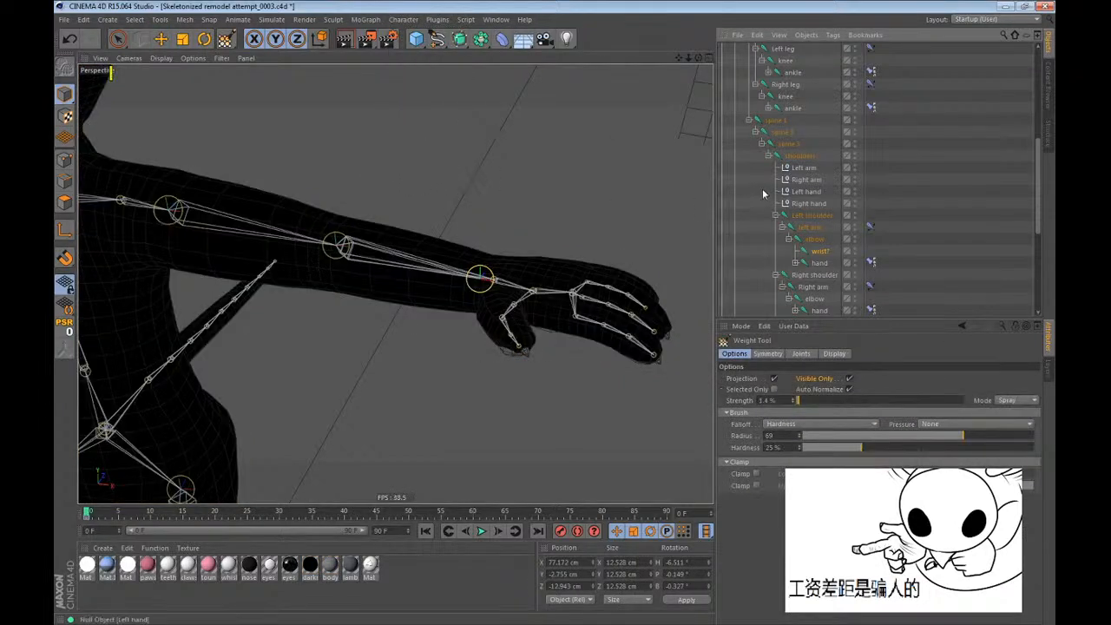
Keep a backup copy of the Subdivision Surface rig in the Null group, named b37.
scroll(782, 174, "up", 5)
left_click(754, 201)
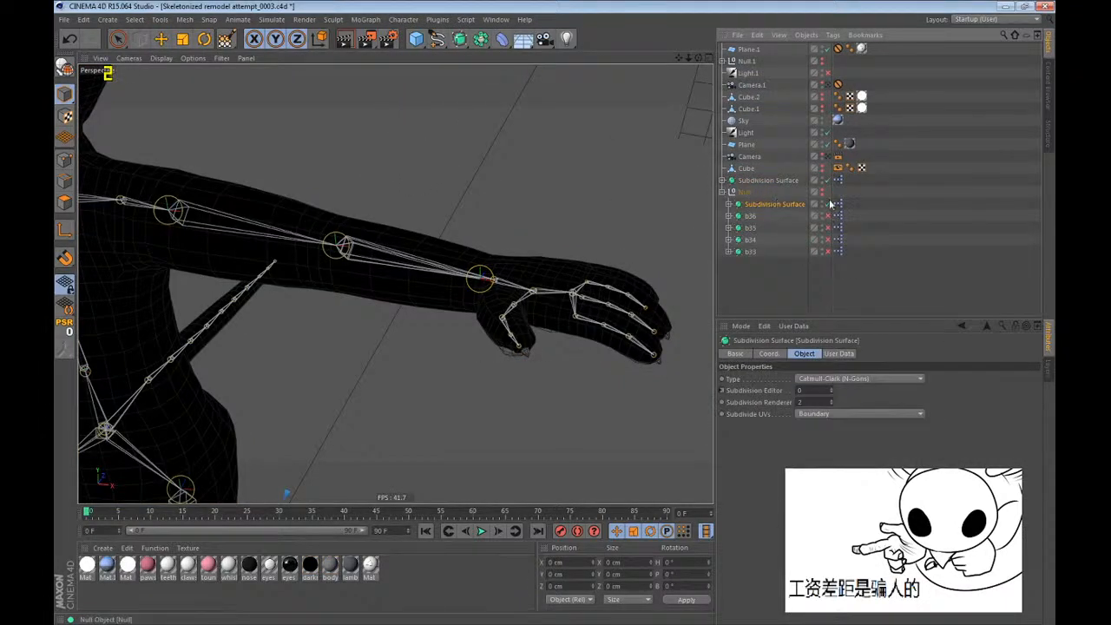
double_click(801, 205)
type("b37")
key("Return")
left_click(722, 192)
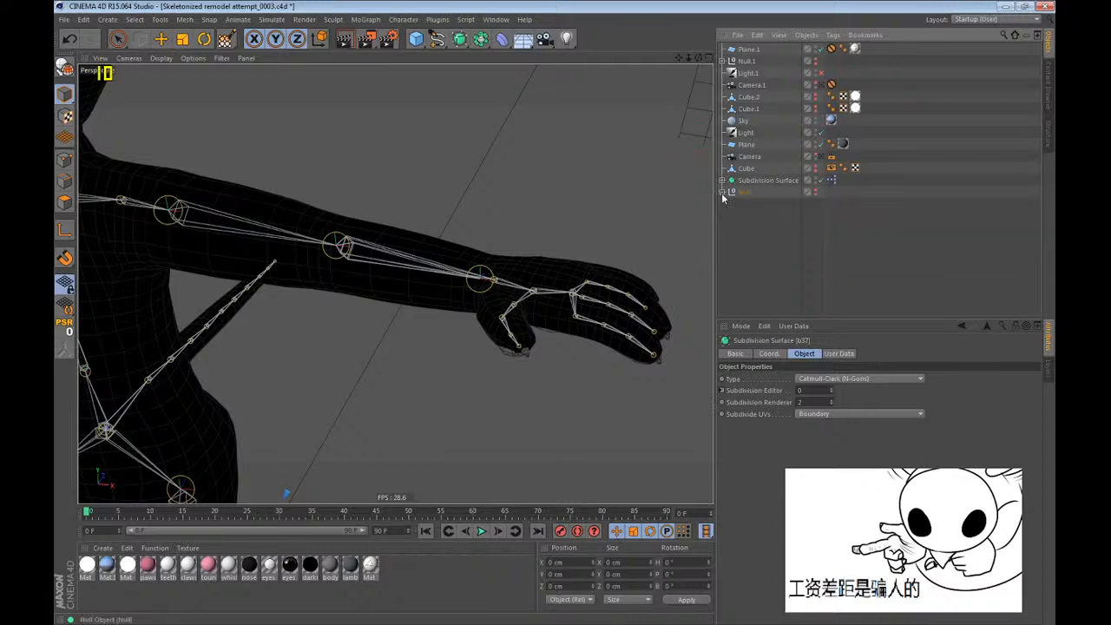
Turn off Visible Only and Symmetry for weight painting the wrist joint, with the forearm framed in the top view.
left_click(722, 180)
scroll(764, 223, "down", 5)
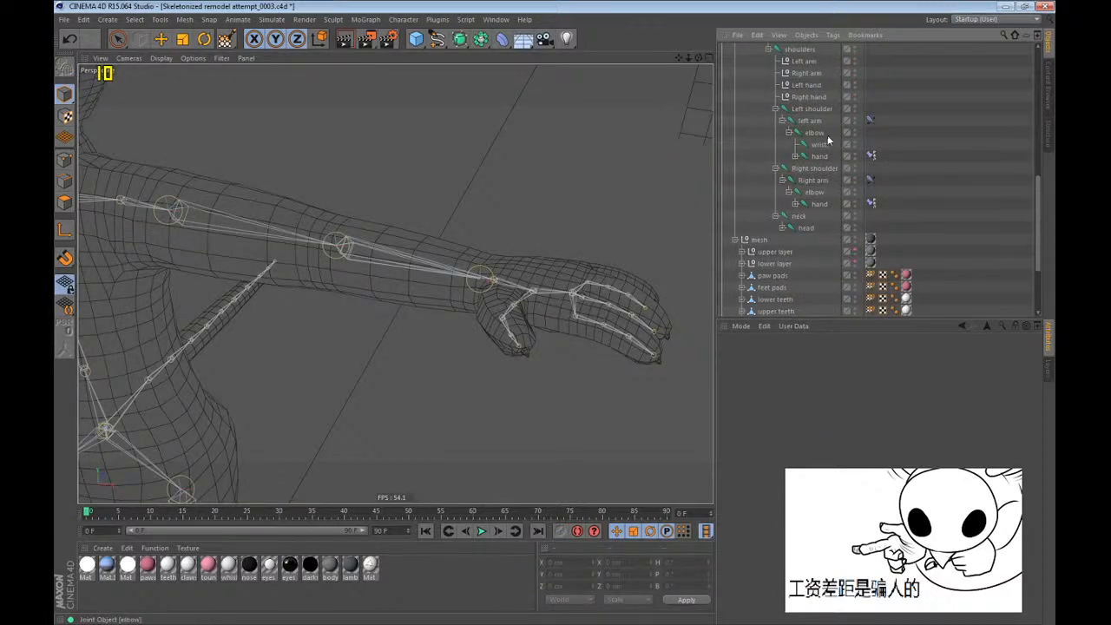
left_click(815, 151)
left_click_drag(510, 274, 561, 358, "alt")
scroll(524, 235, "up", 2)
left_click_drag(387, 250, 376, 275, "alt")
key("F2")
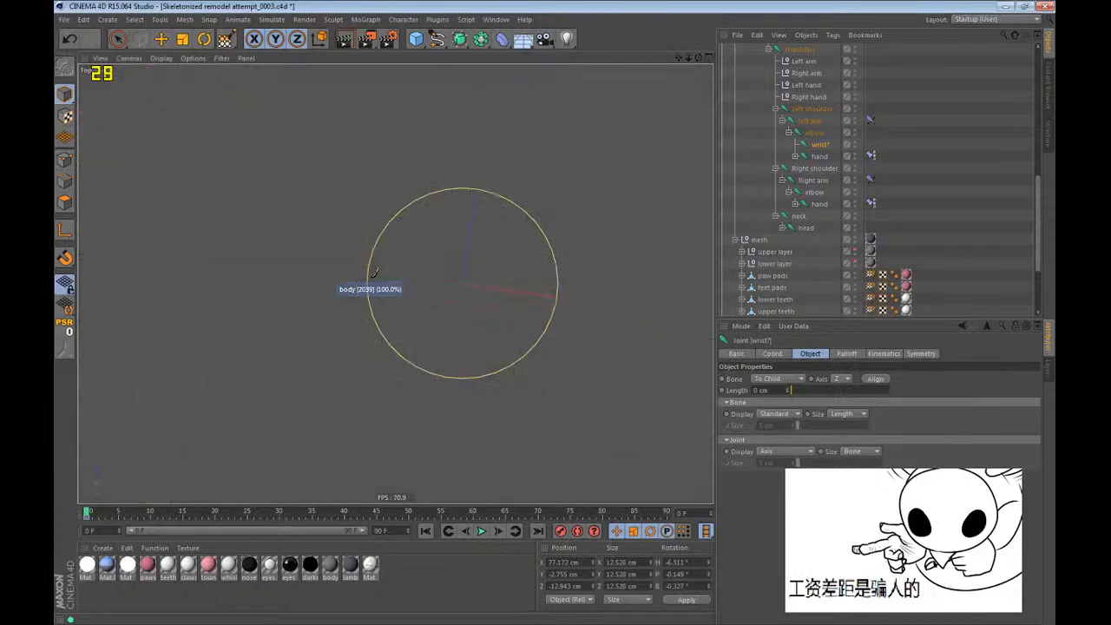
scroll(421, 268, "down", 5)
middle_click_drag(460, 243, 492, 241, "alt")
left_click(491, 240)
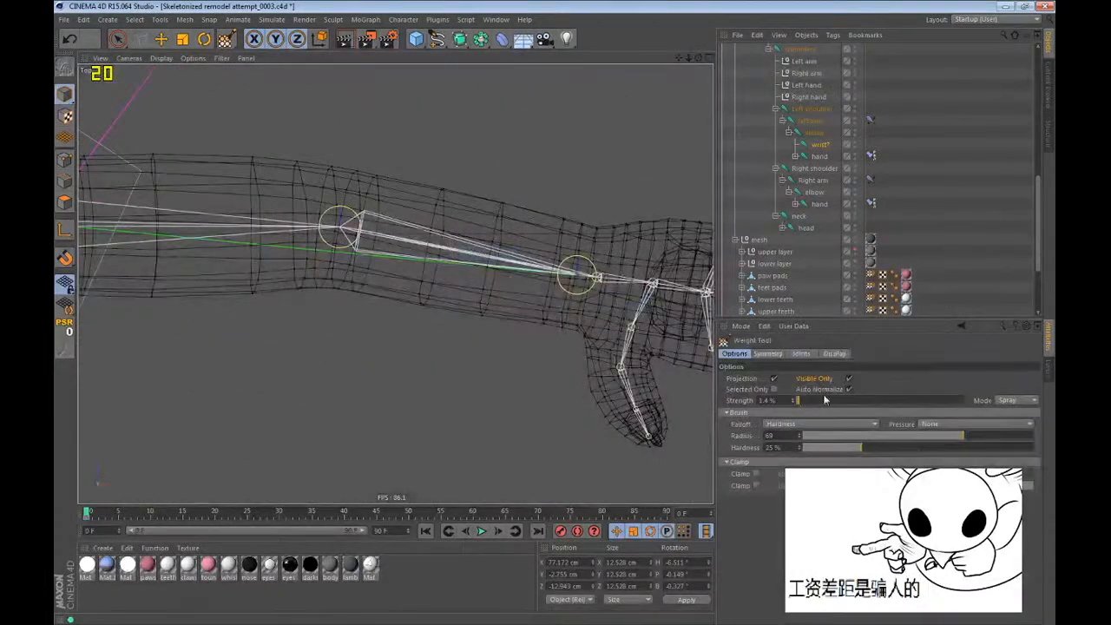
left_click(849, 380)
left_click(768, 353)
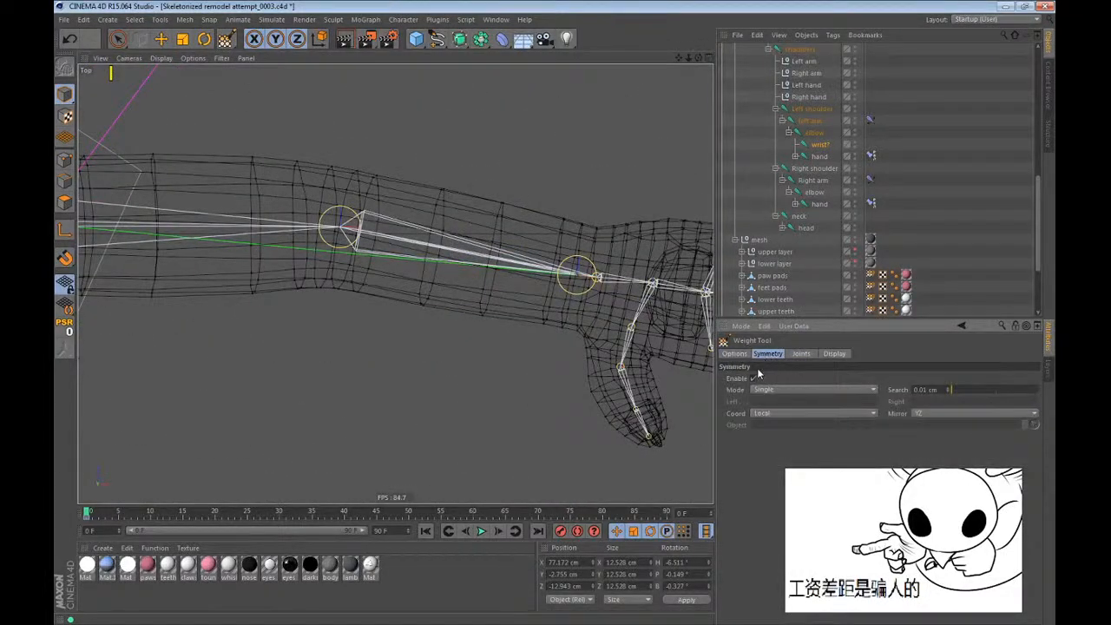
left_click(754, 379)
Set the top view's display mode to Constant Shading (Lines).
scroll(538, 176, "up", 2)
left_click(161, 59)
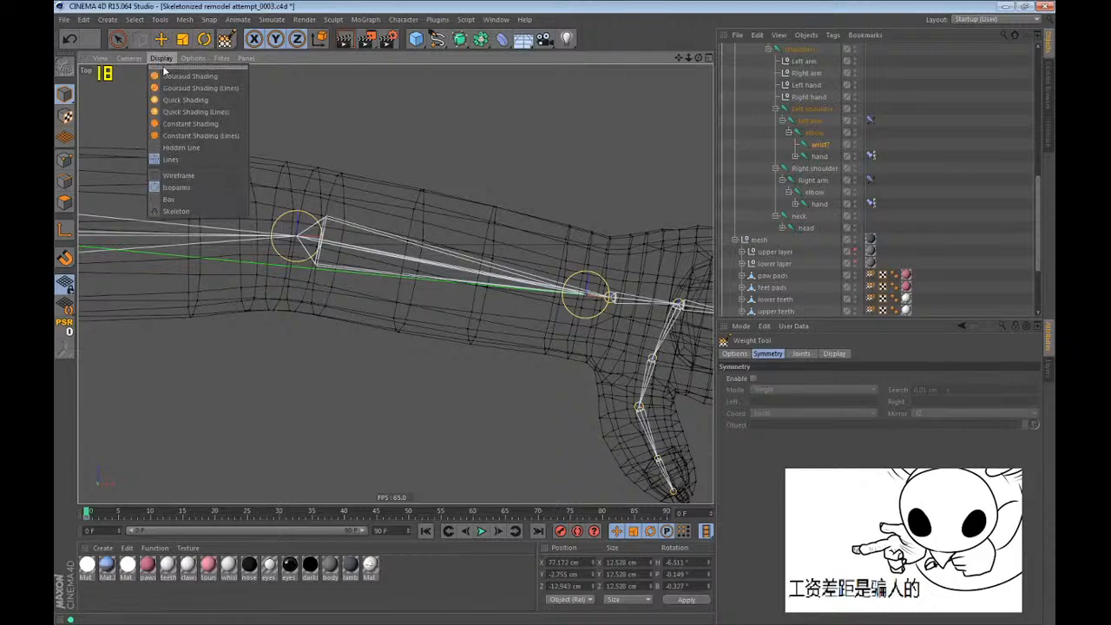
left_click(178, 108)
left_click(162, 58)
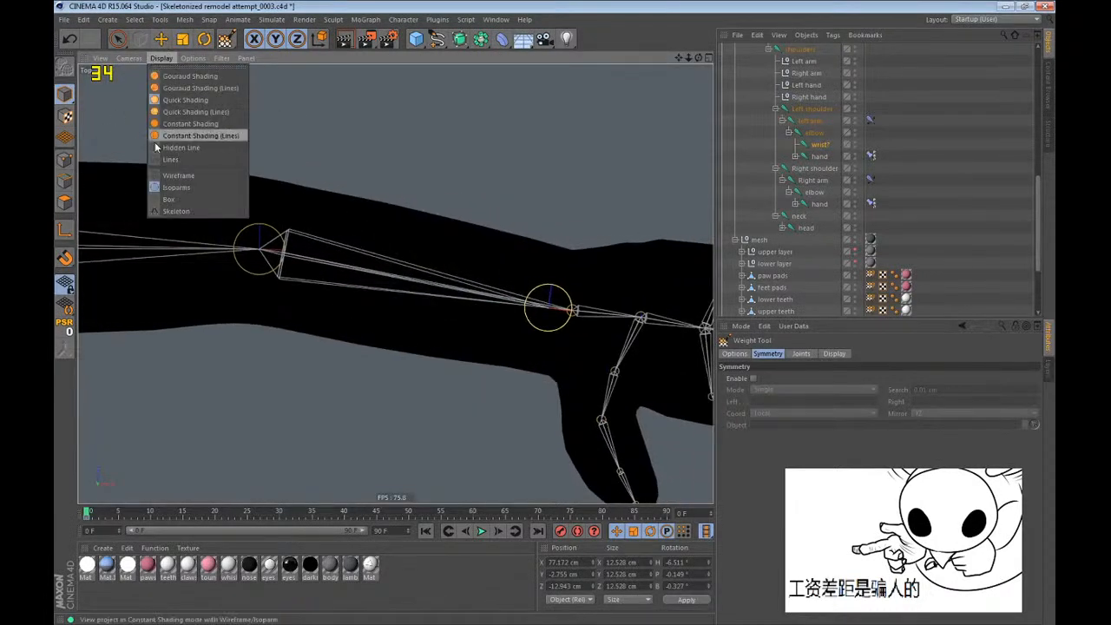
left_click(179, 133)
Paint wrist joint weights across the left forearm, strongest near the hand and fading toward the elbow.
middle_click_drag(406, 215, 368, 226, "alt")
mouse_move(495, 221)
left_mouse_down()
mouse_move(444, 358)
mouse_move(471, 390)
mouse_move(491, 248)
mouse_move(417, 318)
mouse_move(375, 412)
mouse_move(318, 367)
mouse_move(379, 454)
left_mouse_up()
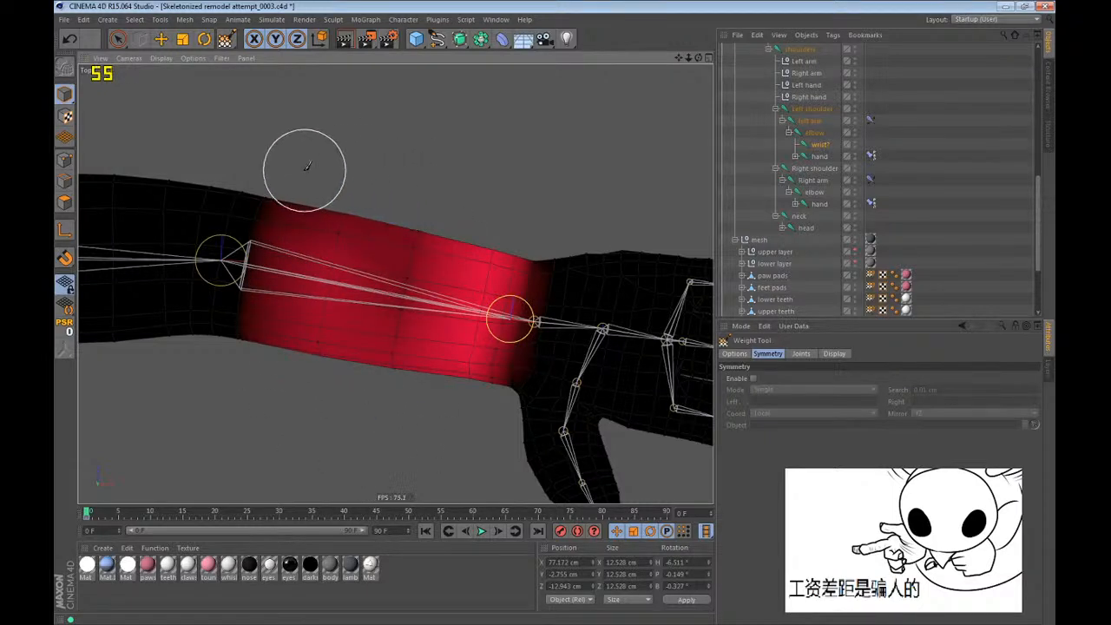
mouse_move(306, 168)
left_mouse_down()
mouse_move(278, 319)
mouse_move(270, 294)
mouse_move(352, 381)
mouse_move(482, 227)
left_mouse_up()
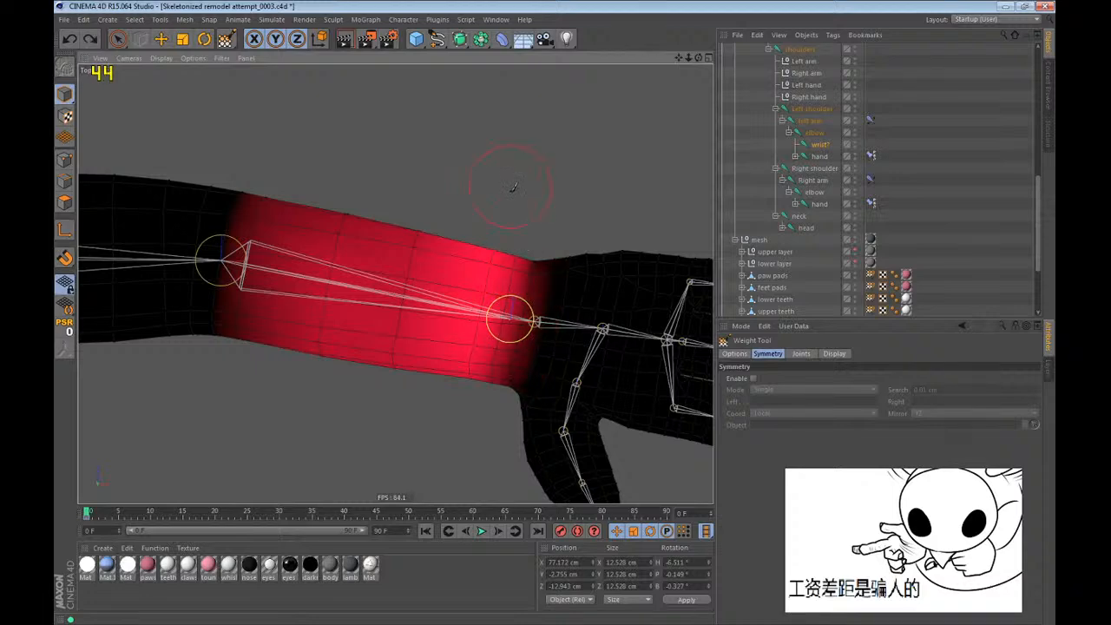
Test-rotate the wrist joint in perspective to check the forearm's deformation, and undo the rotations.
scroll(455, 351, "down", 2)
left_click_drag(453, 319, 452, 278, "alt")
key("r")
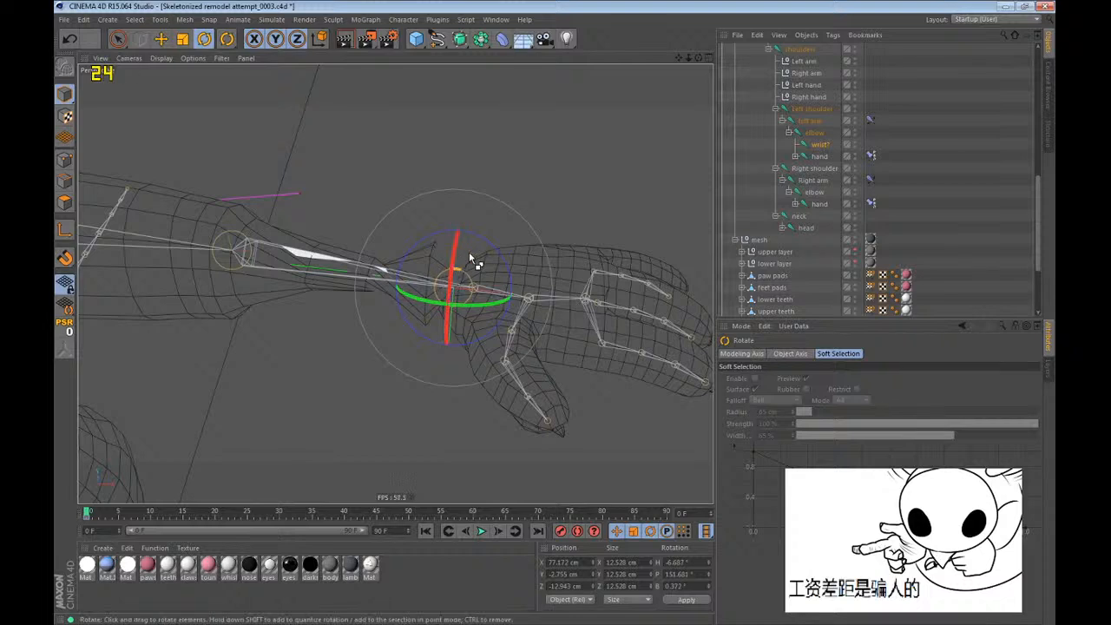
left_click(228, 40)
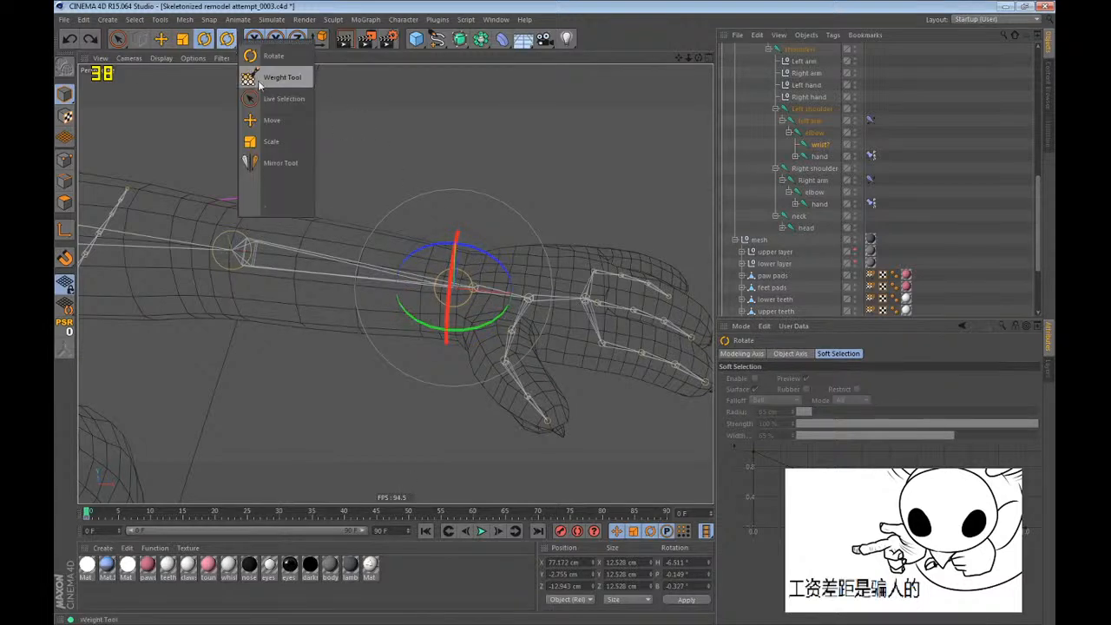
left_click(260, 83)
key("r")
left_click_drag(449, 316, 452, 613)
key("ctrl+z")
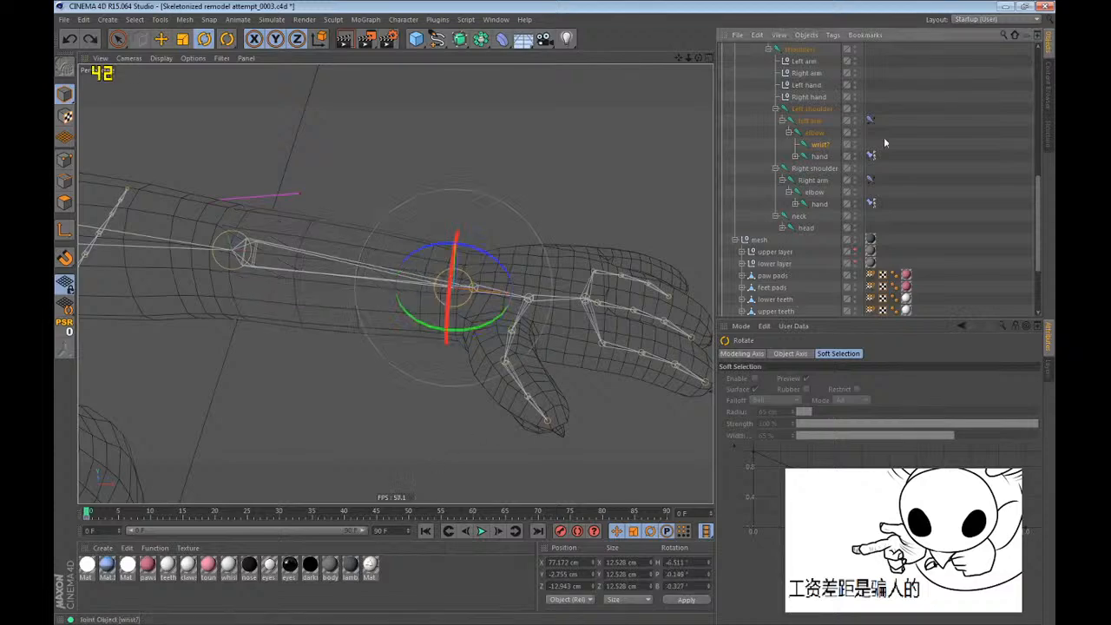
Select the Left hand null, advance the animation to frame 16 and frame the raised left forearm.
scroll(646, 273, "down", 4)
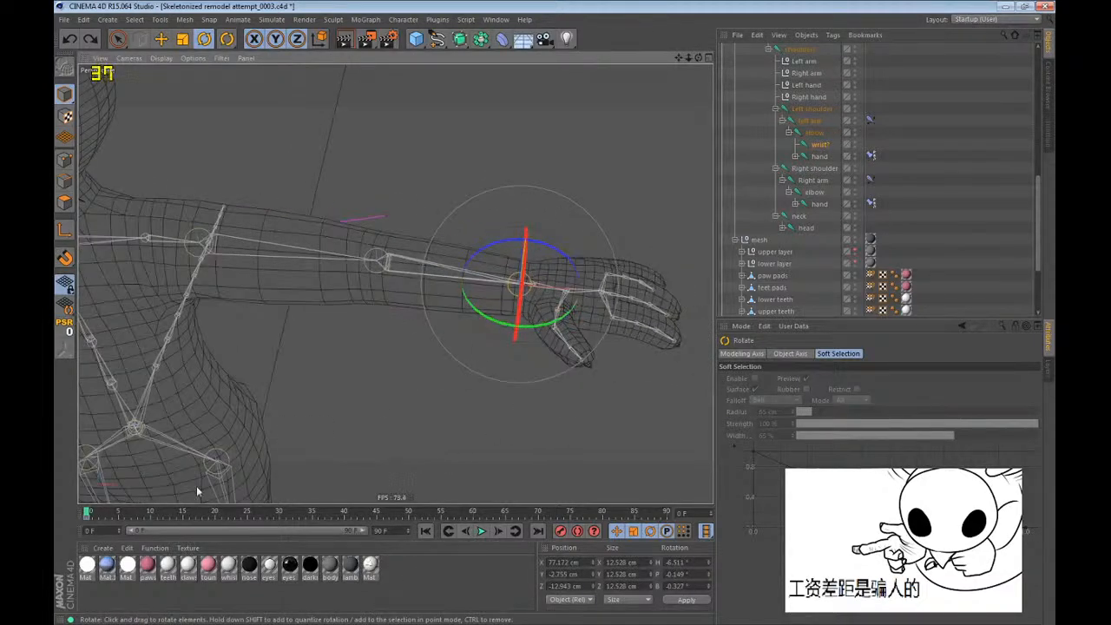
left_click(816, 88)
key("ctrl+g")
key("ctrl+g")
key("ctrl+g")
key("ctrl+g")
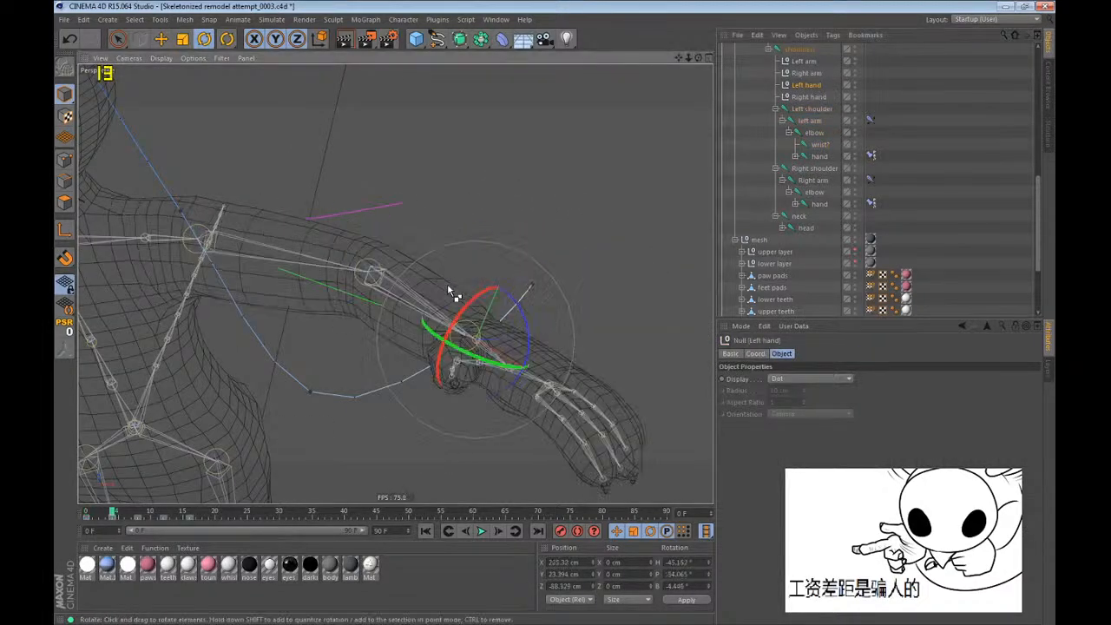
left_click_drag(360, 296, 246, 300, "alt")
middle_click_drag(246, 301, 369, 366, "alt")
left_click_drag(370, 367, 417, 287, "alt")
Try twisting the wrist joint in the raised pose at frame 16, and undo the rotation.
left_click(818, 144)
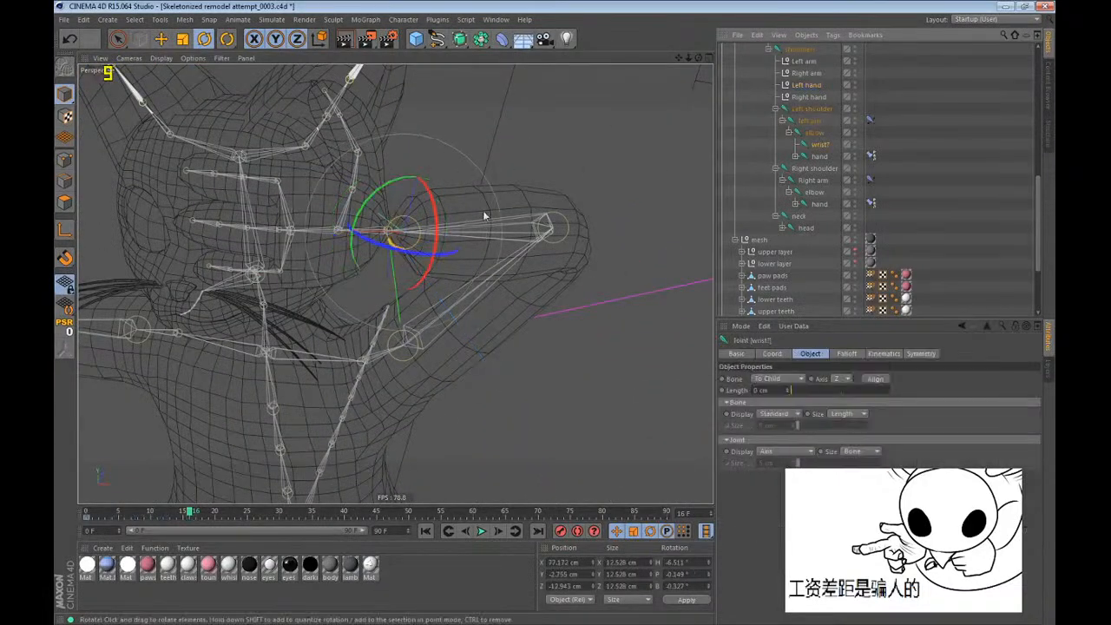
left_click_drag(436, 224, 171, 418)
key("ctrl+z")
scroll(428, 217, "up", 3)
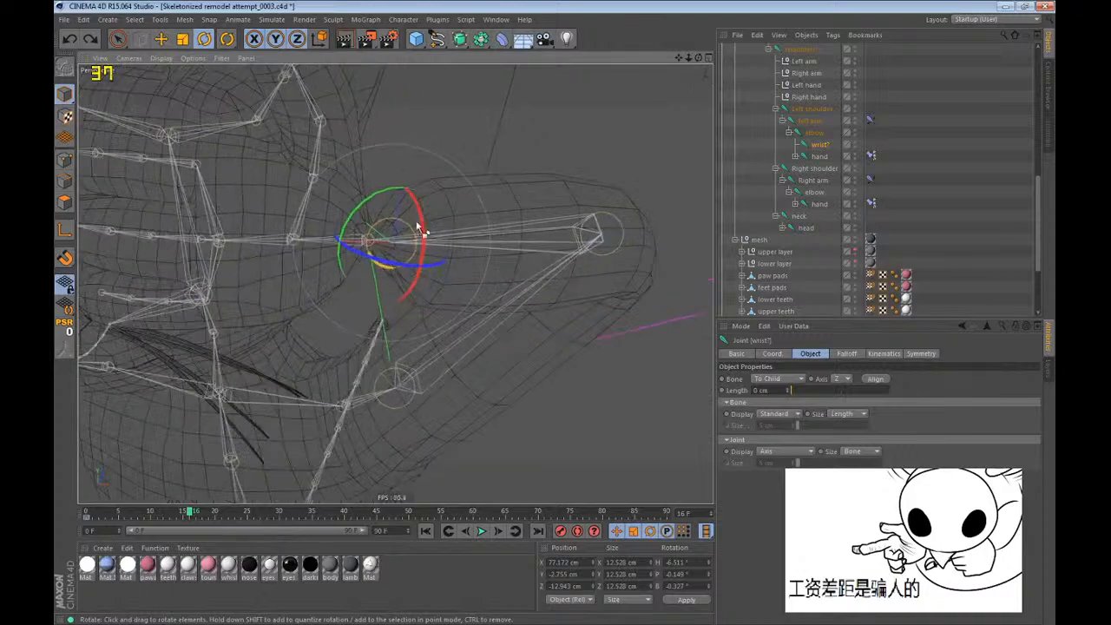
Try a small rotation of the wrist joint, undo it, and inspect its weights on the raised forearm with the Weight Tool.
left_click_drag(417, 224, 393, 250, "alt")
key("ctrl+z")
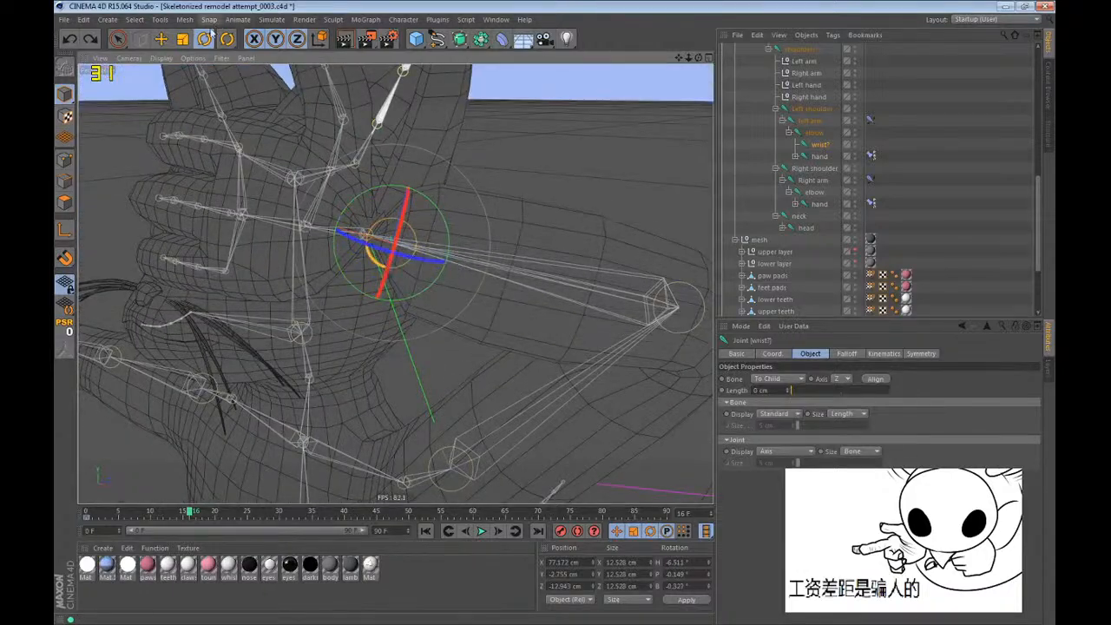
left_click_drag(227, 39, 250, 85)
left_click_drag(325, 139, 423, 306, "alt")
left_click_drag(391, 243, 430, 217, "alt")
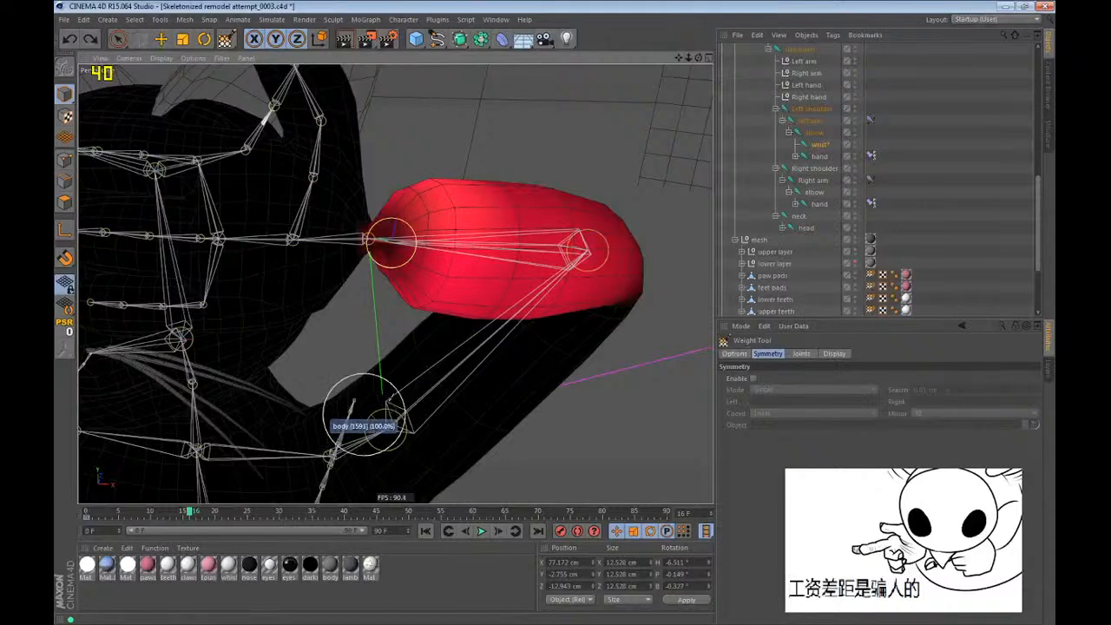
Go back to frame 0 and strengthen the wrist joint's weights at the hand end of the left forearm in the top view.
key("shift+f")
middle_click_drag(624, 437, 208, 195, "alt")
left_click_drag(396, 284, 260, 283, "alt")
right_click_drag(261, 283, 429, 278, "alt")
middle_click(429, 278)
middle_click(427, 271)
scroll(621, 330, "up", 3)
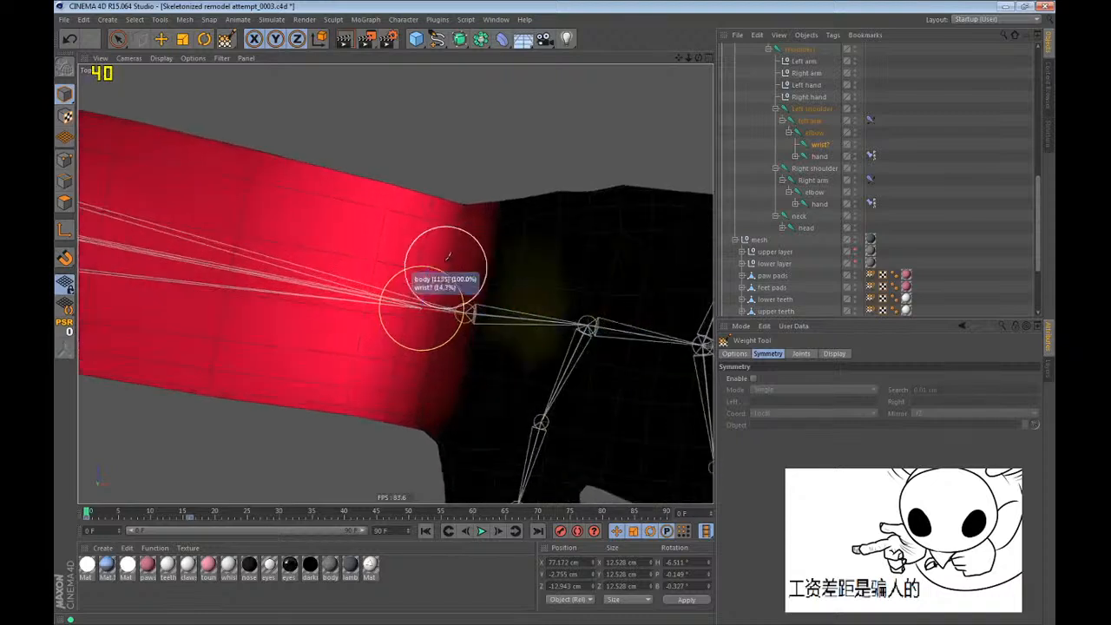
mouse_move(446, 266)
left_mouse_down()
mouse_move(422, 336)
mouse_move(451, 330)
mouse_move(395, 325)
left_mouse_up()
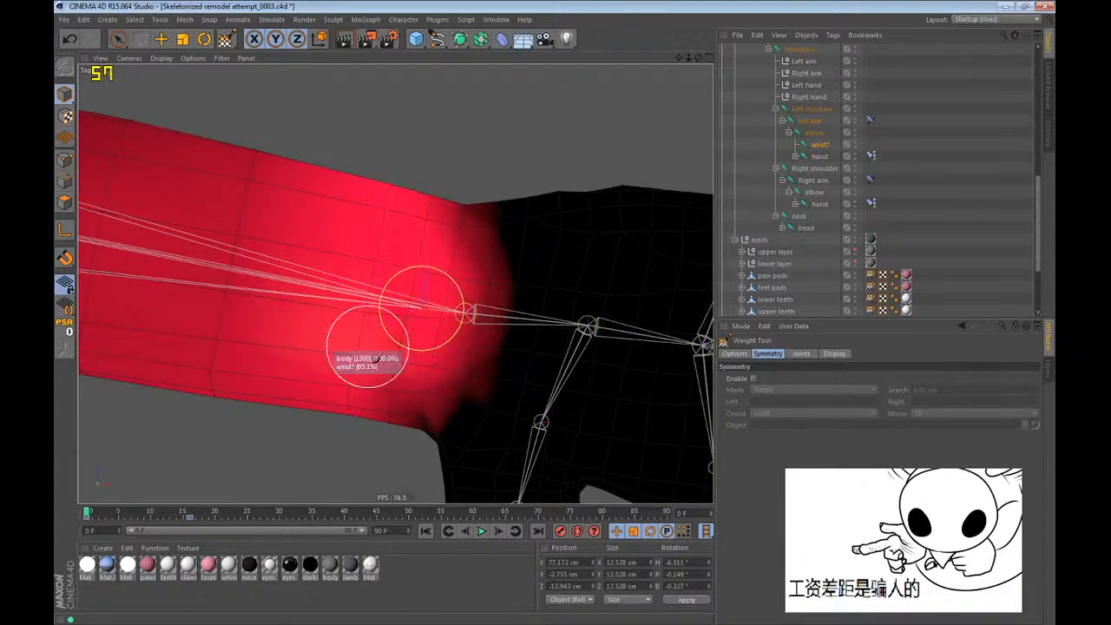
mouse_move(445, 201)
left_mouse_down()
mouse_move(486, 308)
mouse_move(419, 350)
left_mouse_up()
middle_click(395, 335)
middle_click(292, 272)
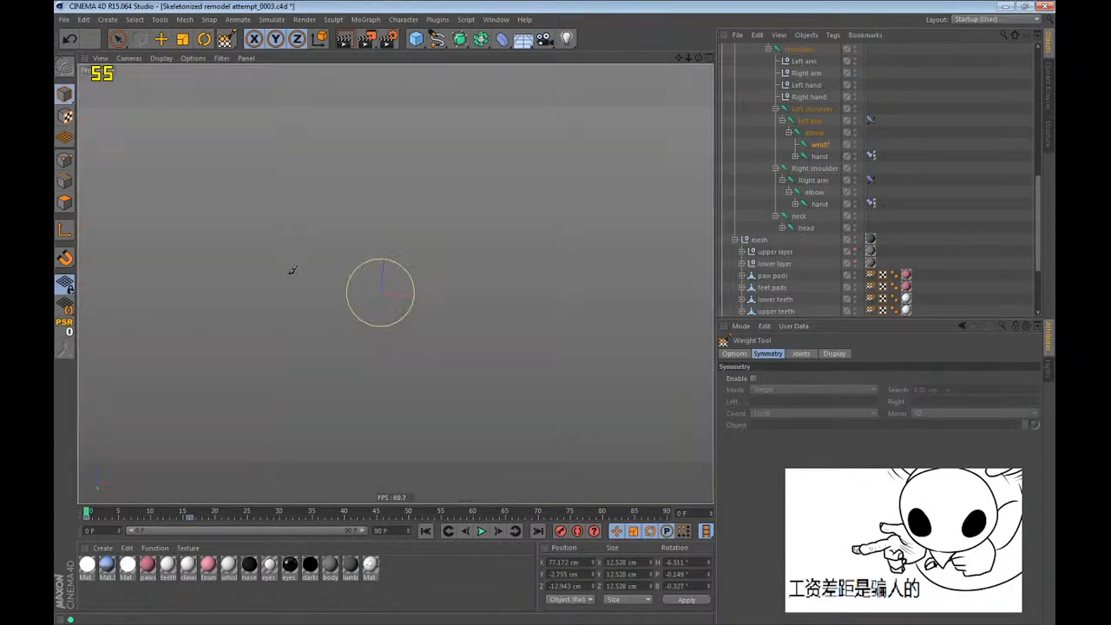
Advance to frame 16 and test-twist the wrist joint to about -173° pitch in the raised arm pose.
left_click(190, 512)
scroll(436, 338, "down", 8)
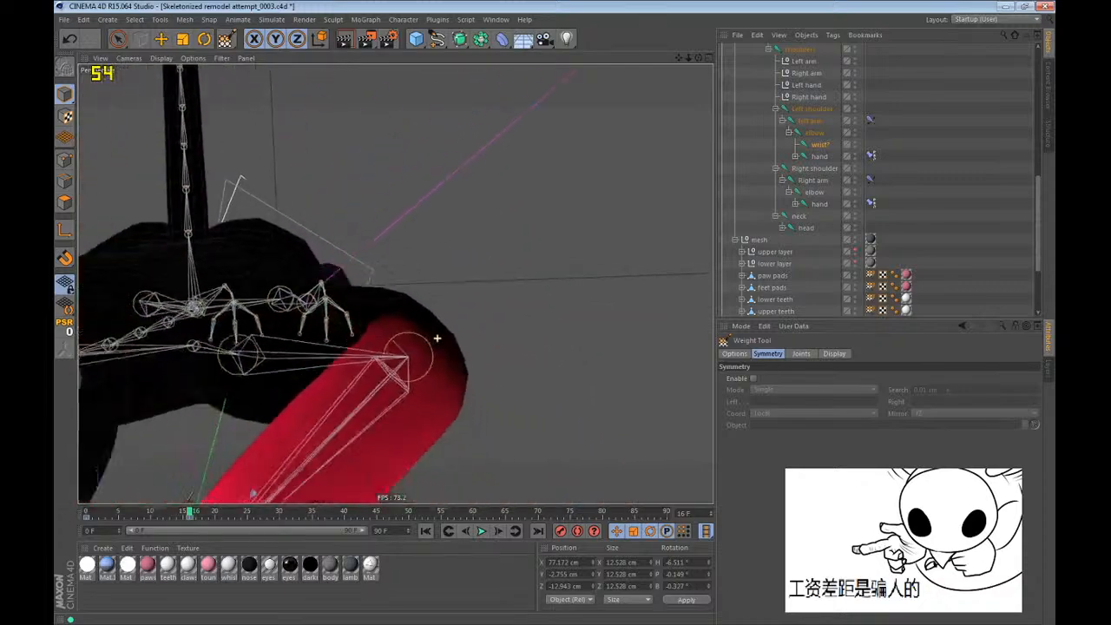
left_click_drag(450, 345, 395, 282, "alt")
scroll(404, 355, "up", 6)
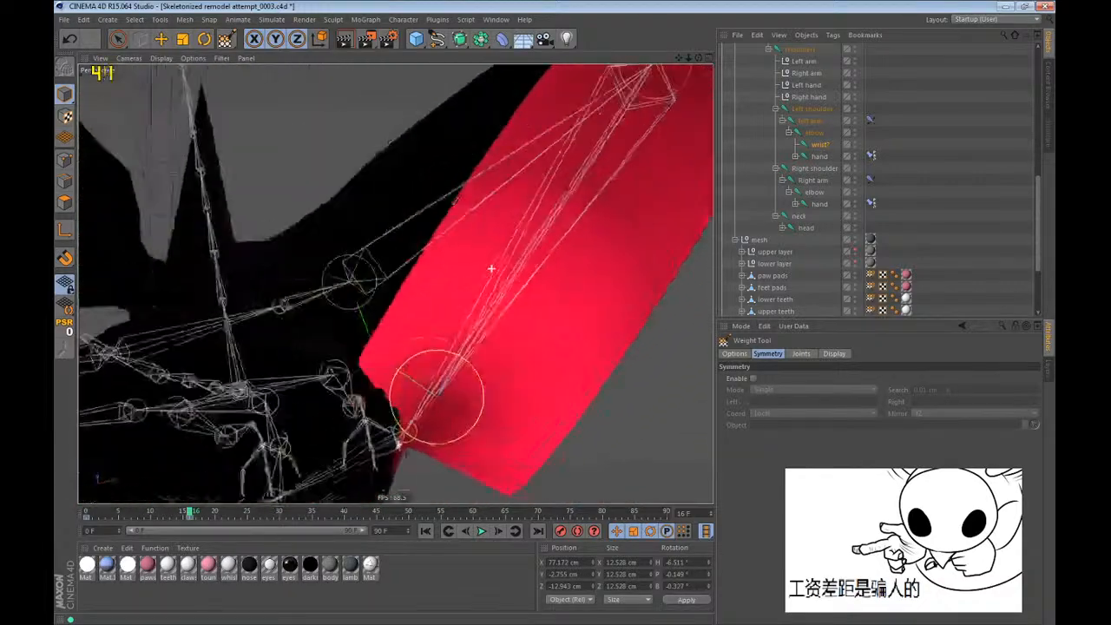
left_click_drag(492, 269, 604, 465, "alt")
key("r")
left_click(823, 144)
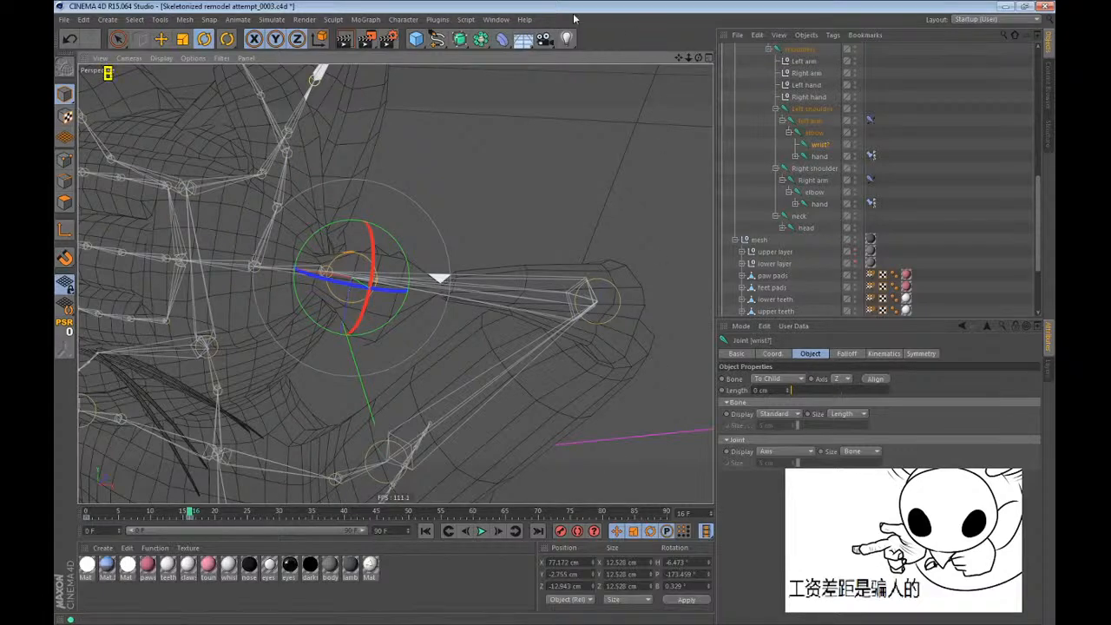
Examine the wrist joint's weights across the twisted forearm with the Weight Tool, from the hand to the elbow.
left_click(403, 19)
left_click(440, 178)
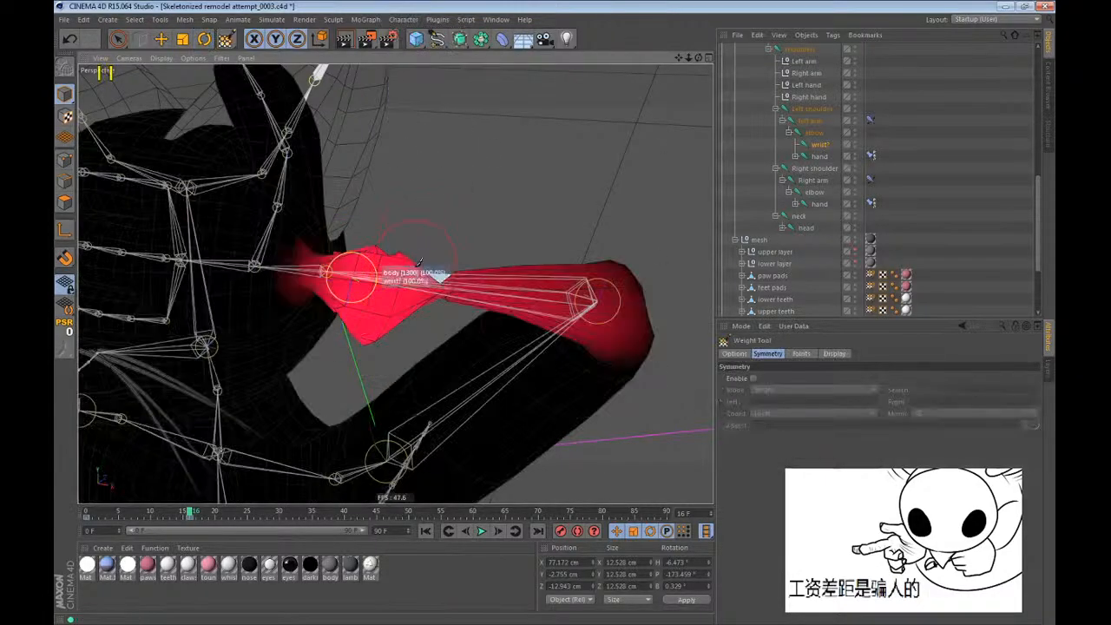
mouse_move(408, 287)
left_mouse_down("alt")
mouse_move(395, 236)
mouse_move(398, 260)
left_mouse_up("alt")
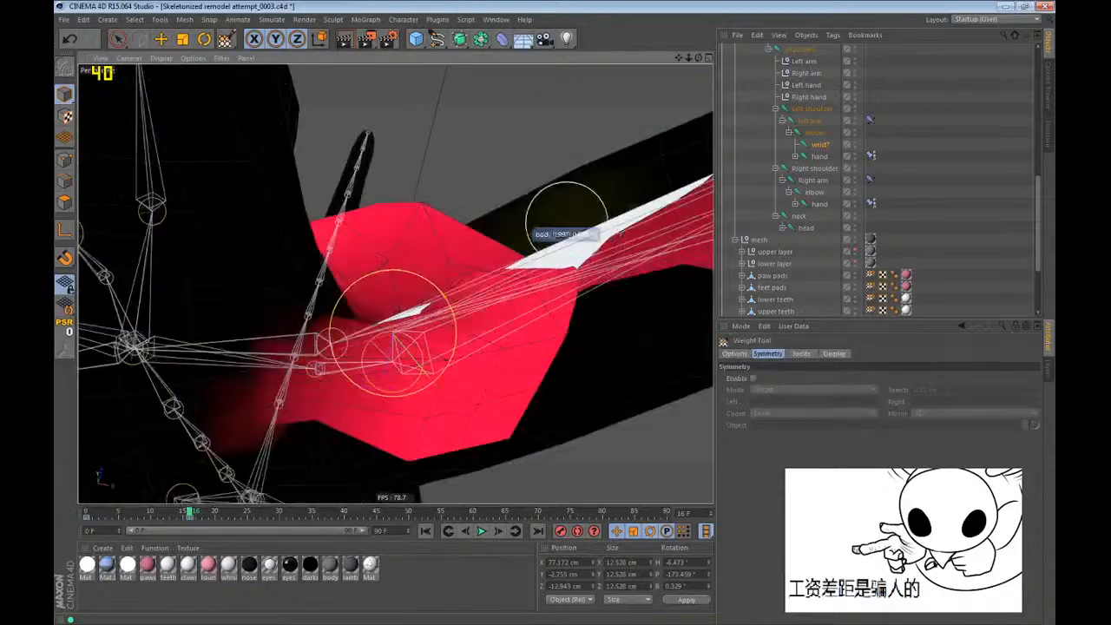
left_click(735, 354)
left_click_drag(452, 338, 399, 290, "alt")
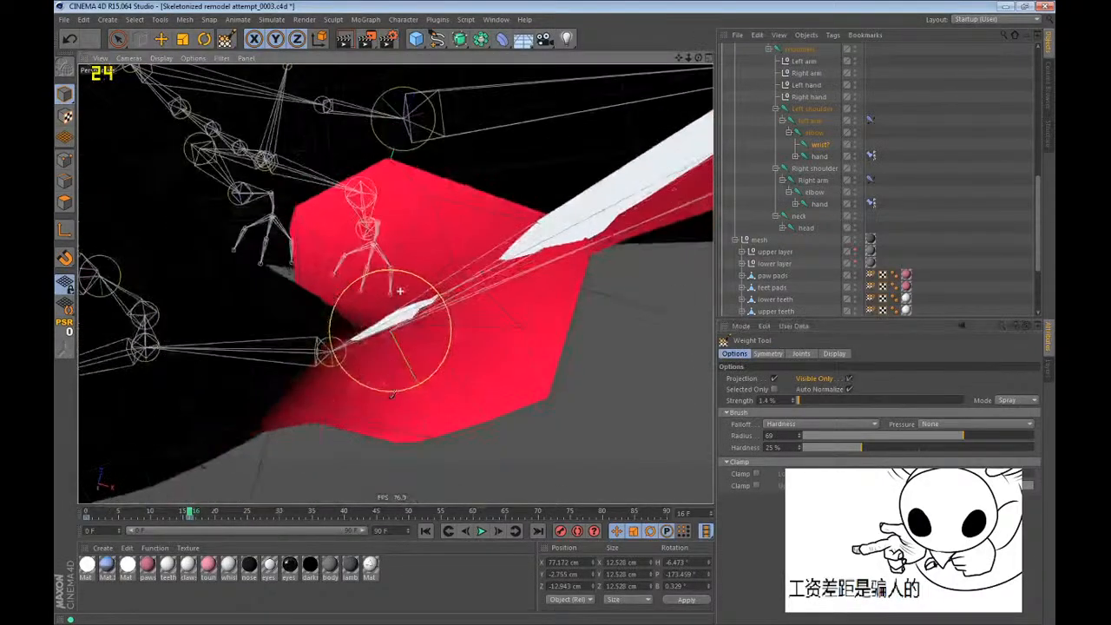
mouse_move(373, 343)
left_mouse_down("alt")
mouse_move(382, 304)
mouse_move(434, 330)
mouse_move(431, 315)
left_mouse_up("alt")
scroll(556, 223, "up", 10)
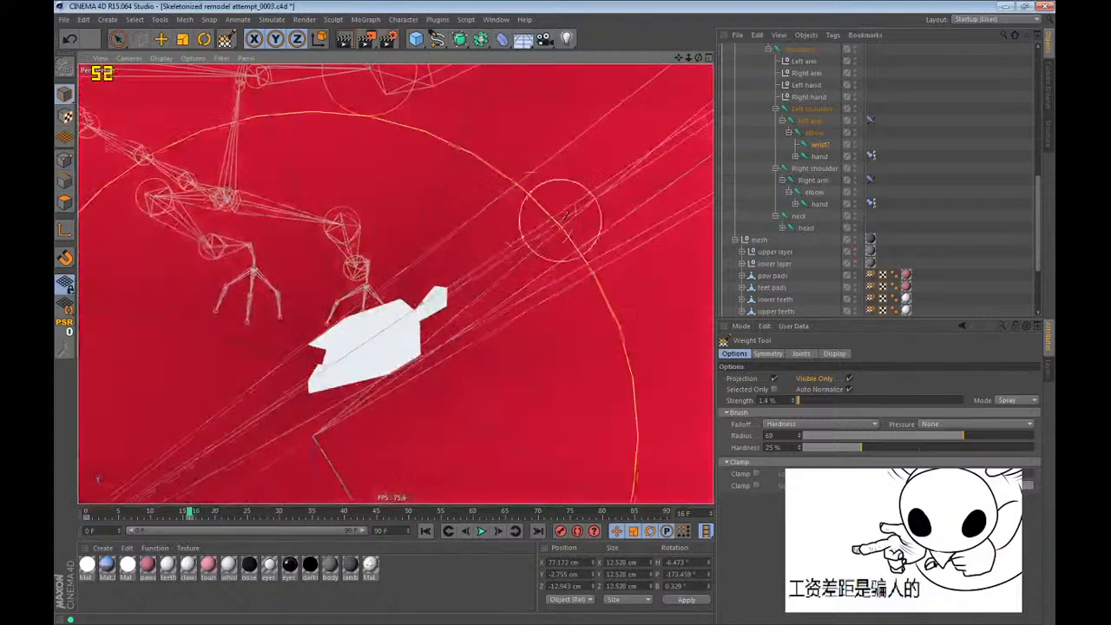
mouse_move(555, 223)
left_mouse_down("alt")
mouse_move(494, 329)
mouse_move(535, 252)
left_mouse_up("alt")
mouse_move(476, 330)
left_mouse_down("alt")
mouse_move(509, 223)
mouse_move(446, 322)
mouse_move(414, 293)
mouse_move(457, 334)
mouse_move(446, 330)
mouse_move(423, 481)
left_mouse_up("alt")
scroll(425, 481, "down", 8)
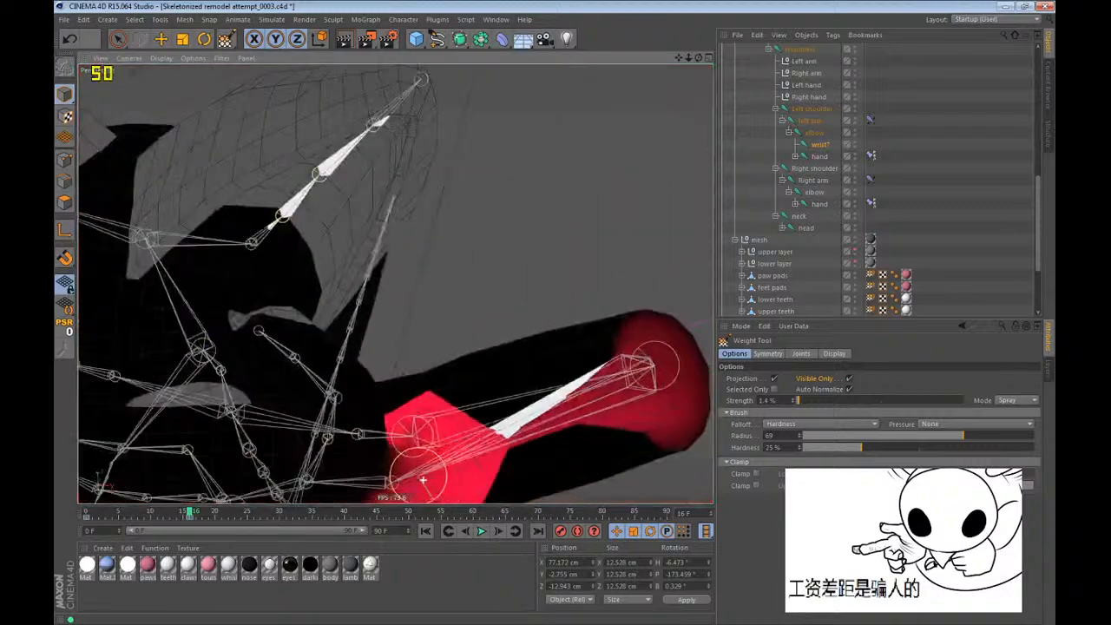
left_click_drag(580, 426, 577, 377, "alt")
middle_click_drag(594, 444, 488, 315, "alt")
scroll(489, 315, "down", 4)
left_click_drag(518, 404, 616, 399, "alt")
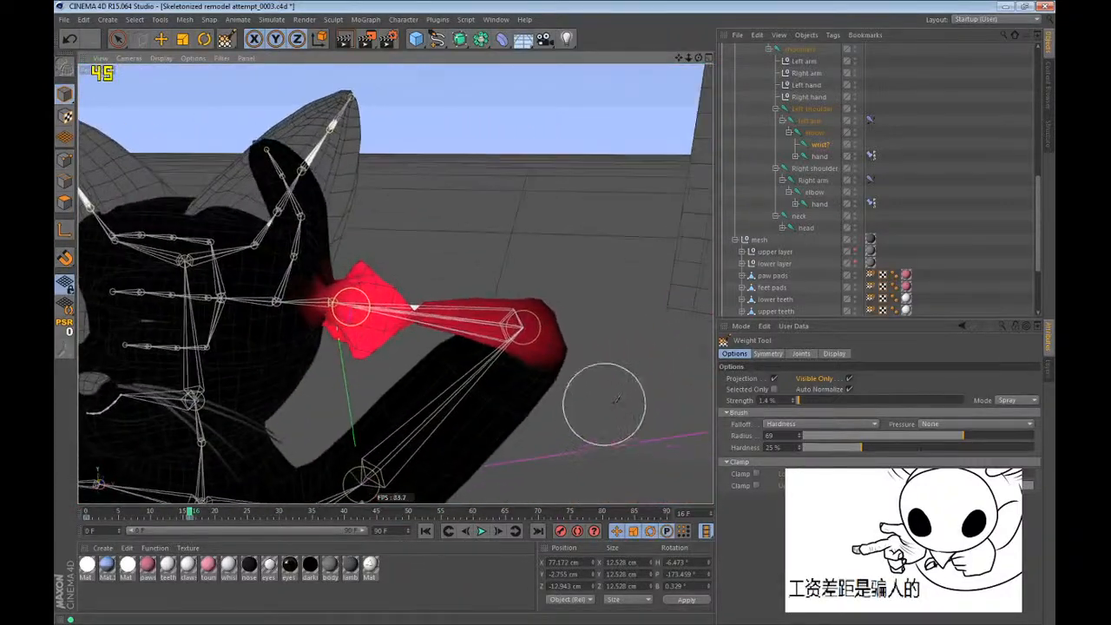
left_click_drag(525, 320, 446, 291, "alt")
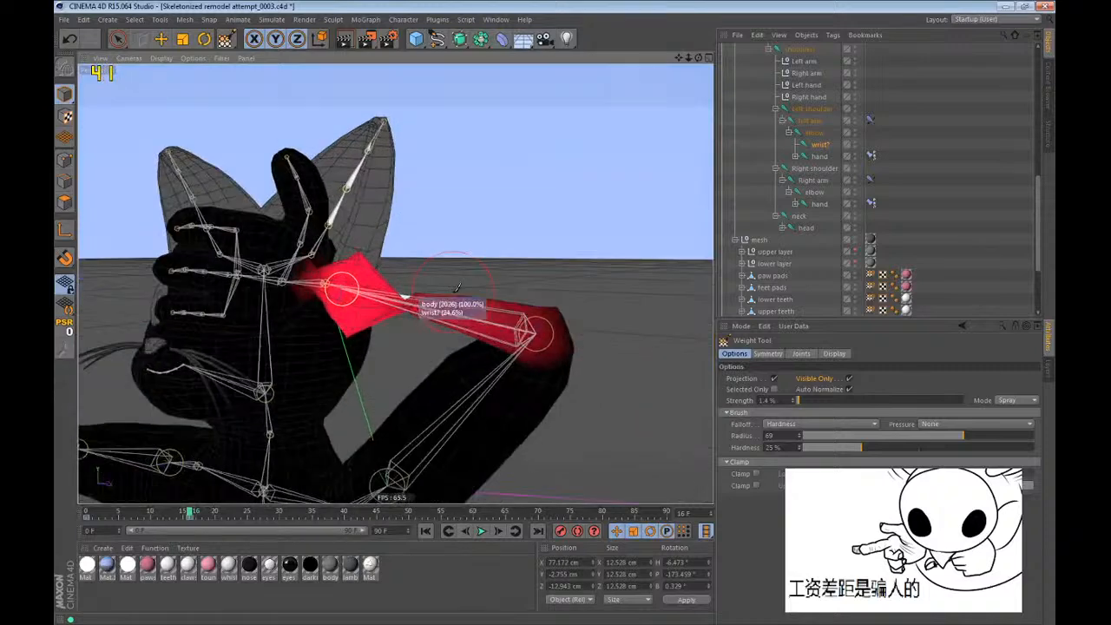
Return the animation to frame 0 to restore the straight arm pose and make the Rotate tool active.
key("shift+f")
scroll(375, 233, "down", 5)
mouse_move(509, 451)
left_mouse_down("alt")
mouse_move(536, 382)
mouse_move(514, 383)
left_mouse_up("alt")
key("r")
scroll(821, 152, "up", 3)
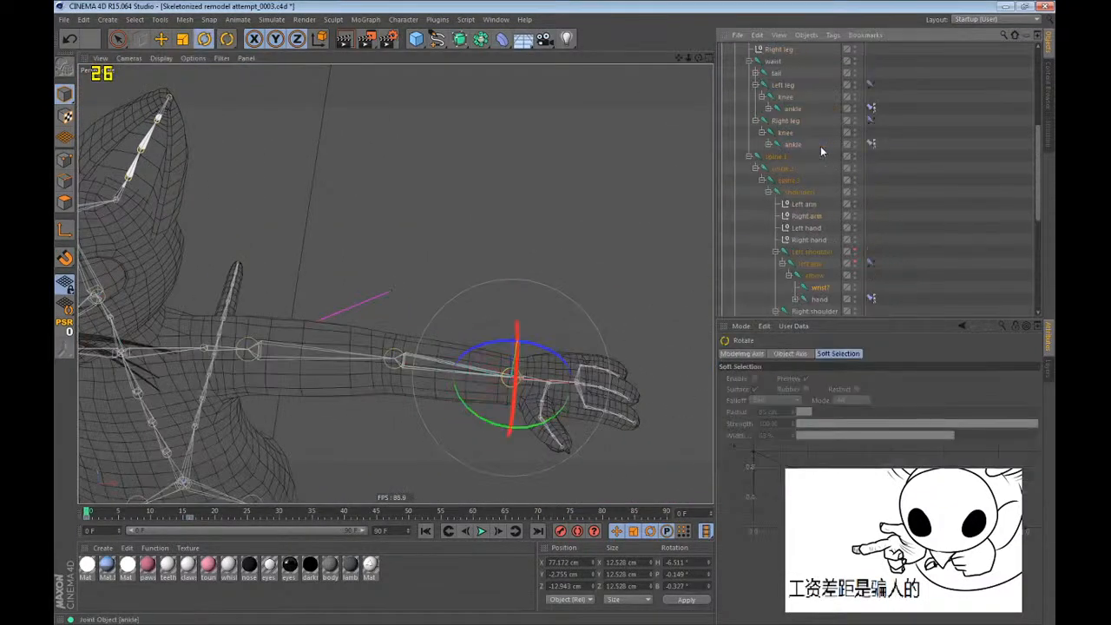
Try flipping the left hand over by rotating the Left hand null at frame 0.
left_click(805, 229)
scroll(547, 383, "up", 3)
left_click_drag(521, 408, 536, 156)
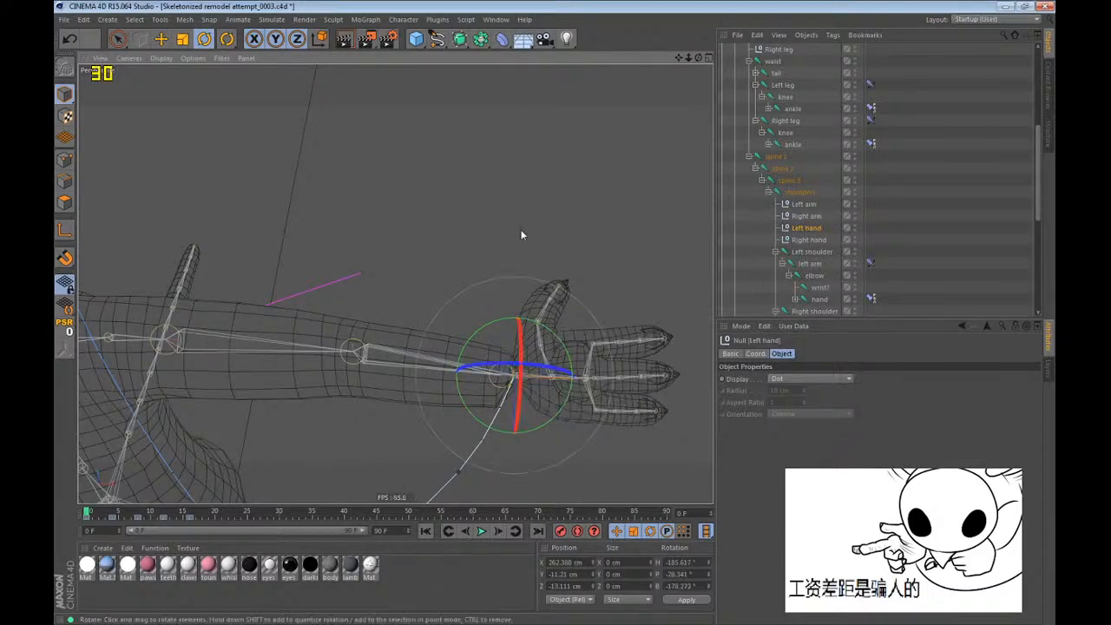
Select the bones null with all its children and delete their test keyframes after frame 0.
scroll(832, 196, "up", 5)
middle_click(761, 204)
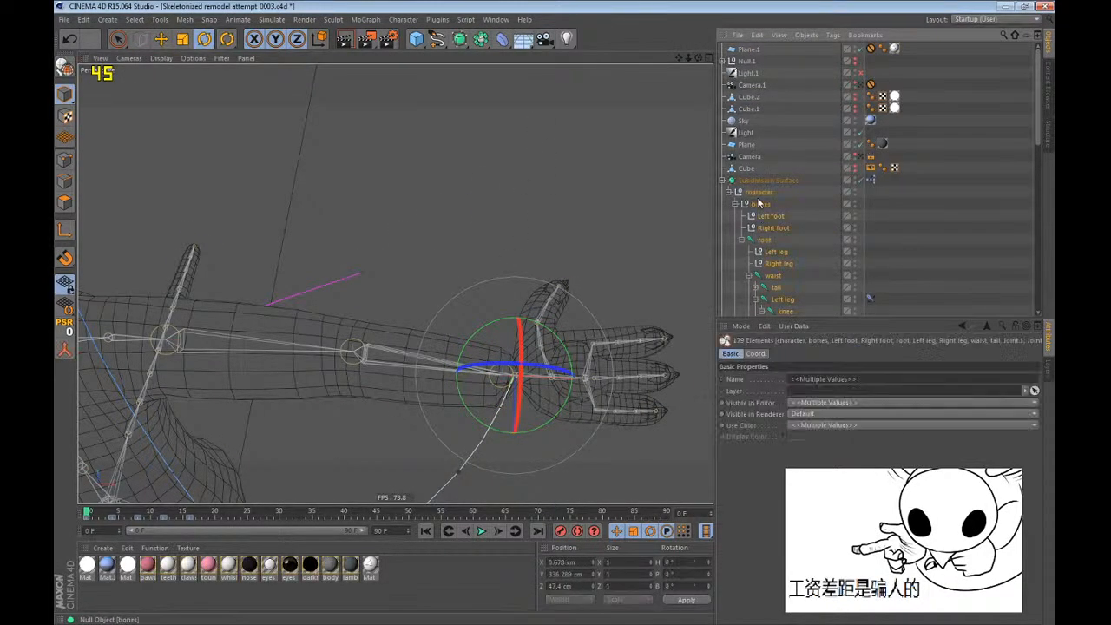
left_click_drag(209, 519, 102, 522)
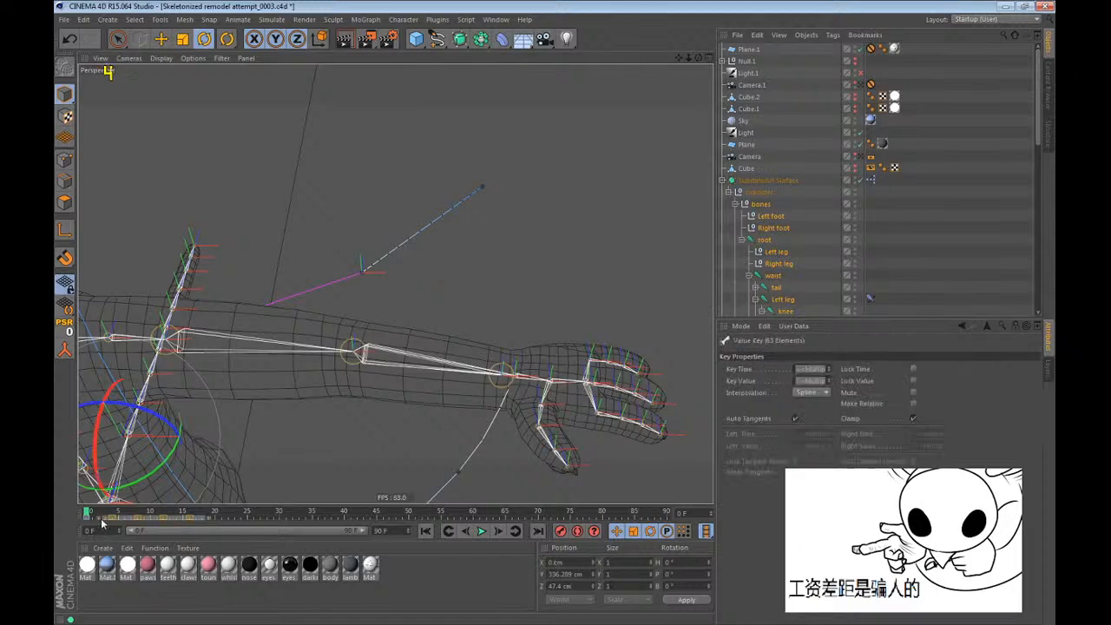
key("Delete")
scroll(881, 182, "down", 8)
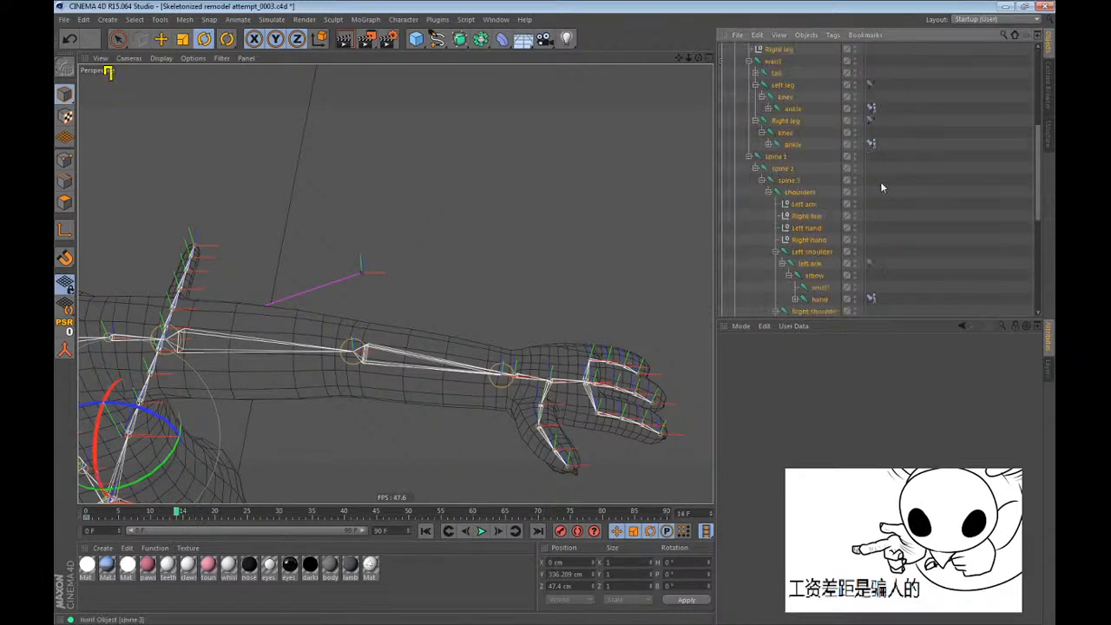
Select only the Left hand null and flip the left hand over to about -171° pitch.
left_click(880, 183)
left_click(801, 170)
left_click(803, 157)
mouse_move(519, 378)
left_mouse_down()
mouse_move(524, 114)
mouse_move(604, 319)
mouse_move(500, 376)
left_mouse_up()
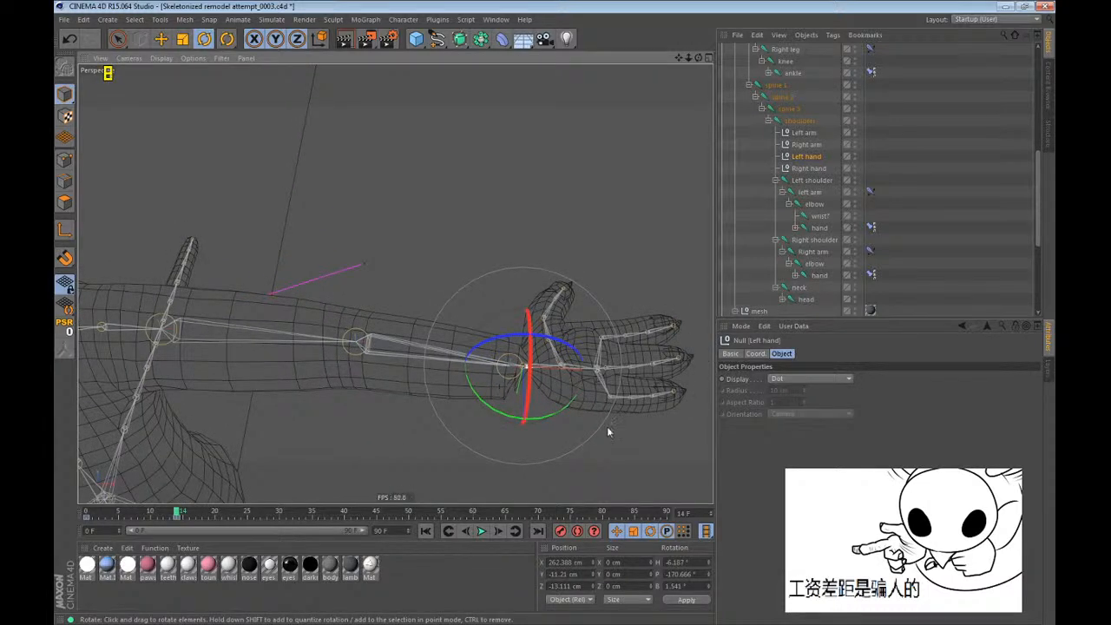
right_click_drag(595, 396, 736, 294, "alt")
Twist the wrist joint to about -159° pitch so it follows the flipped left hand.
left_click(504, 364)
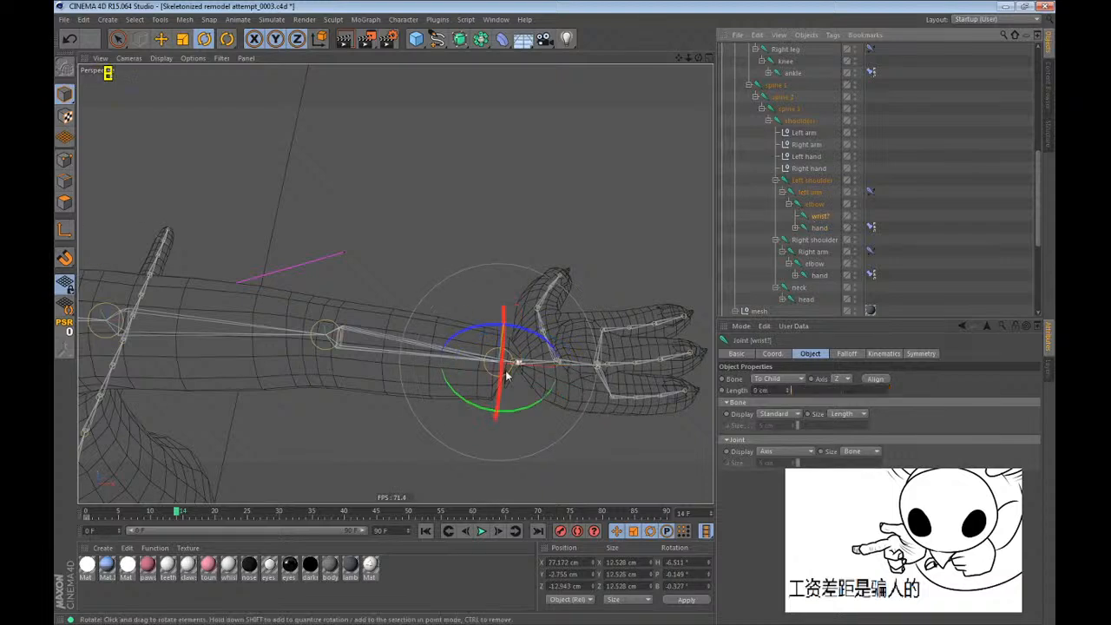
left_click_drag(503, 368, 501, 182)
scroll(579, 389, "up", 2)
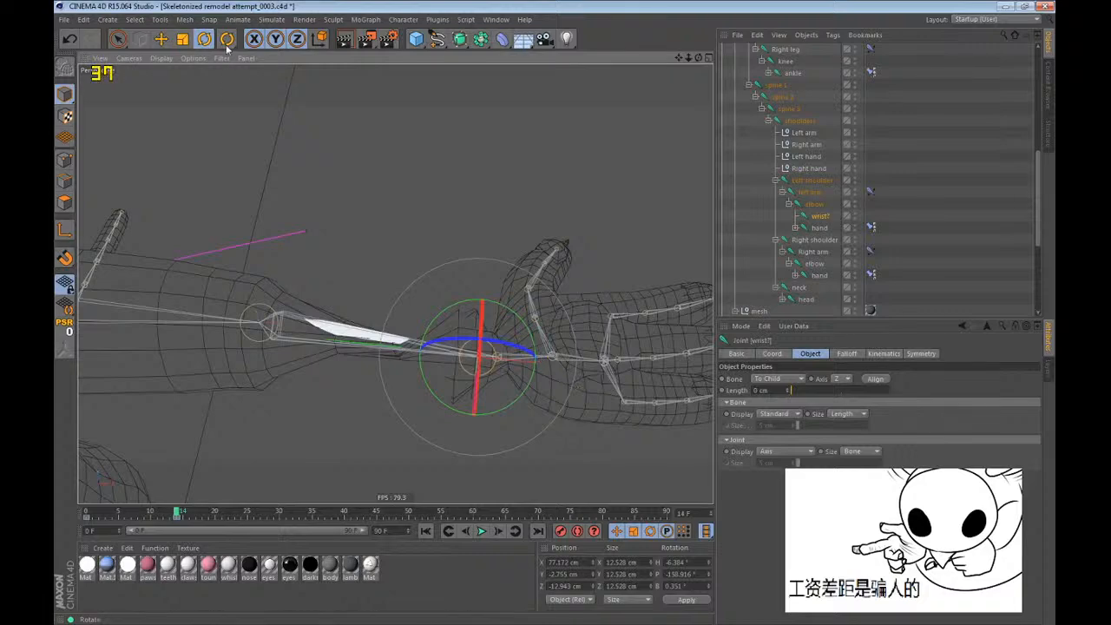
Select the elbow joint for weight painting, turn off Visible Only, and try erasing its weights from the left hand.
left_click_drag(226, 38, 273, 75)
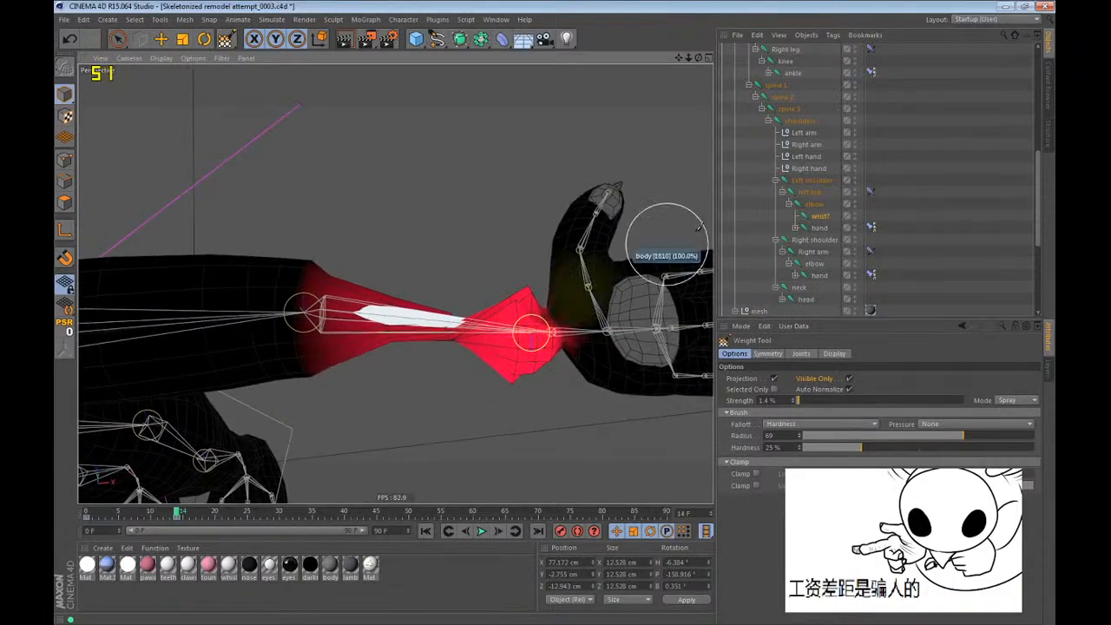
left_click(809, 210)
mouse_move(496, 316)
left_mouse_down("alt")
mouse_move(471, 322)
mouse_move(480, 315)
left_mouse_up("alt")
left_click(849, 379)
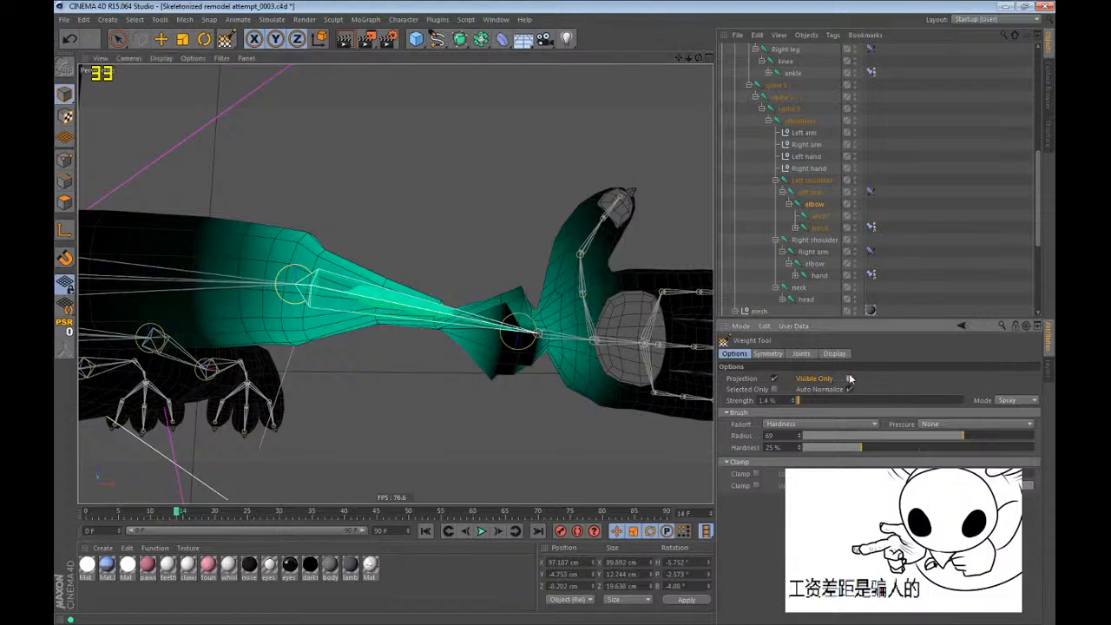
middle_click_drag(620, 321, 568, 320, "alt")
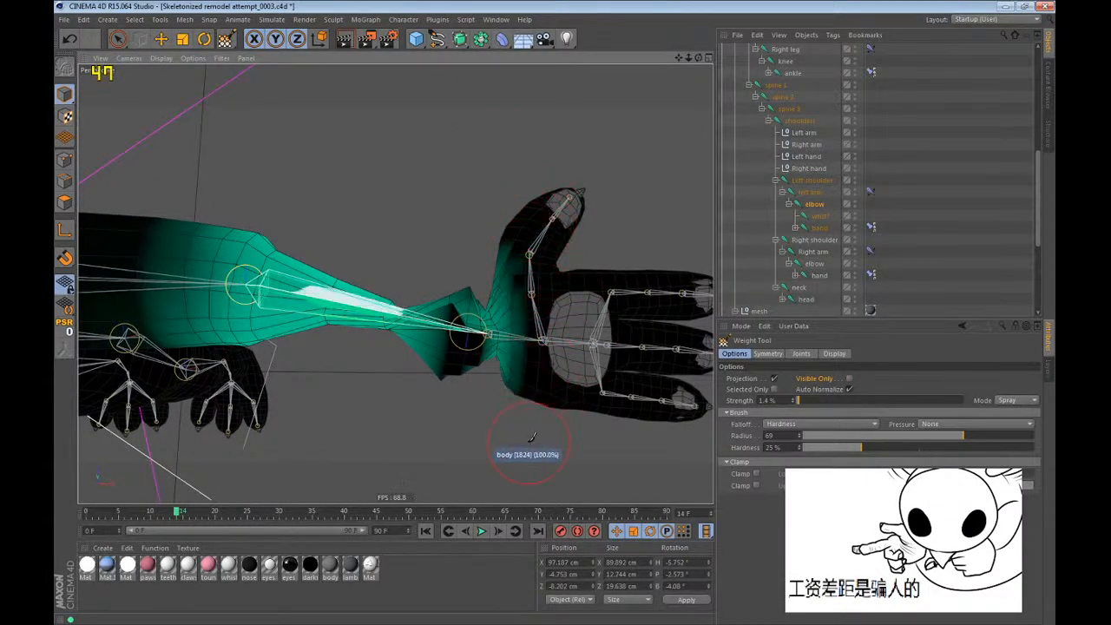
left_click_drag(549, 335, 692, 343, "alt")
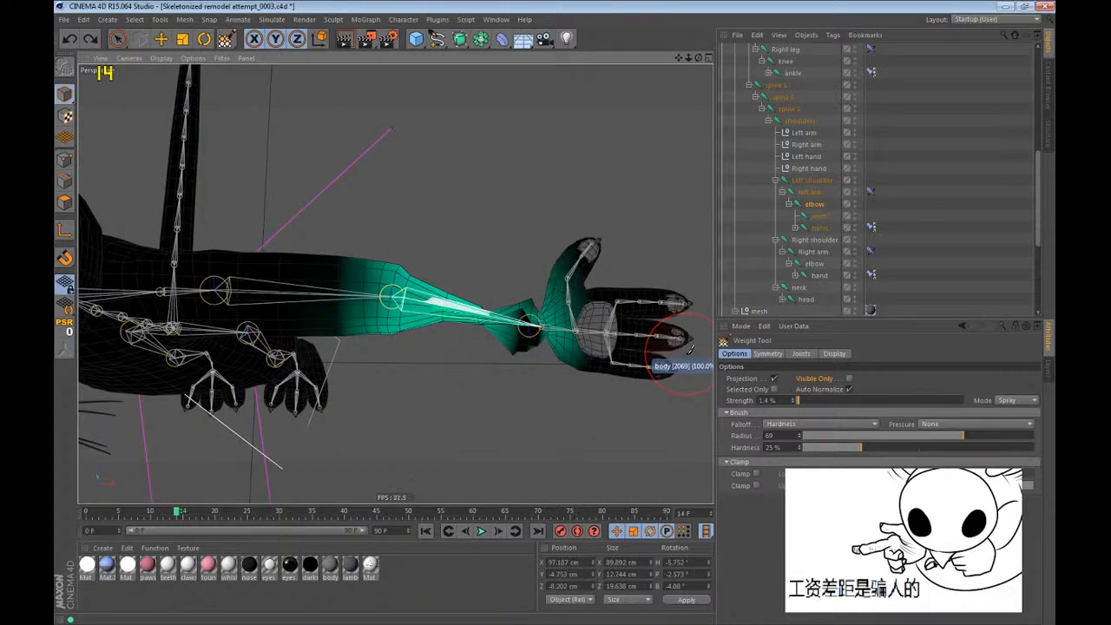
Enable Weight Tool symmetry in Name mode with elbow as both left and right names, and undo the last actions.
left_click(767, 354)
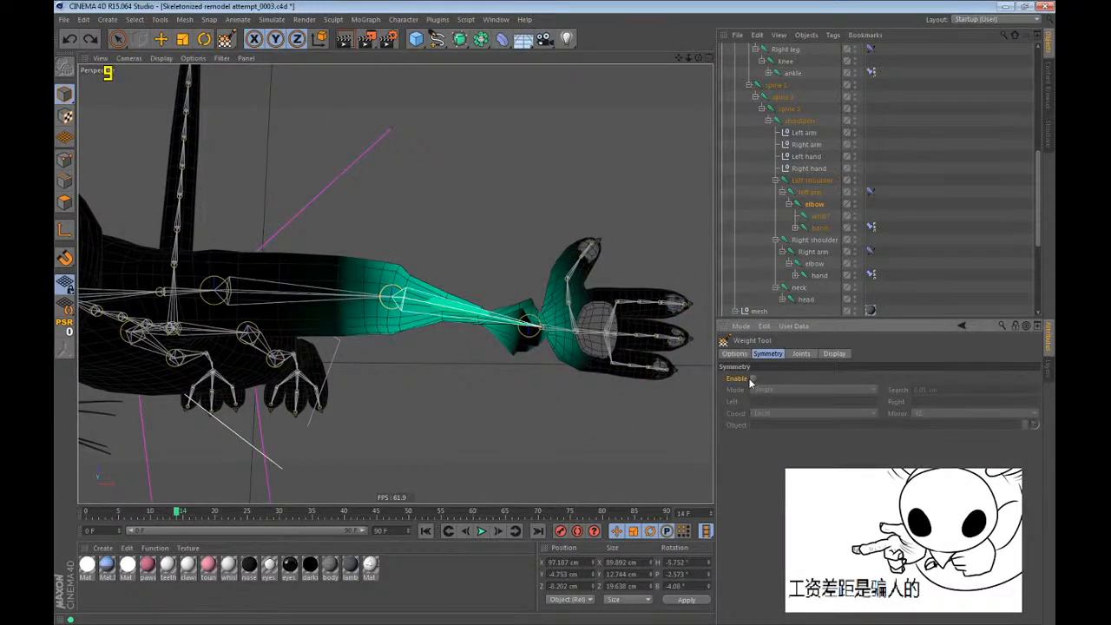
left_click(753, 380)
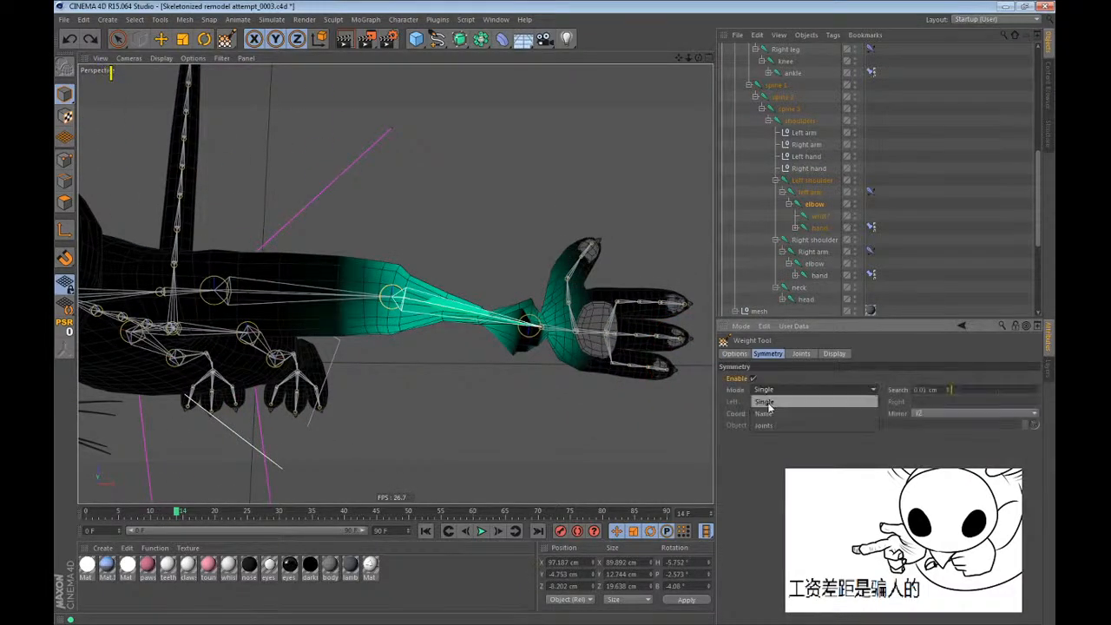
left_click(821, 215)
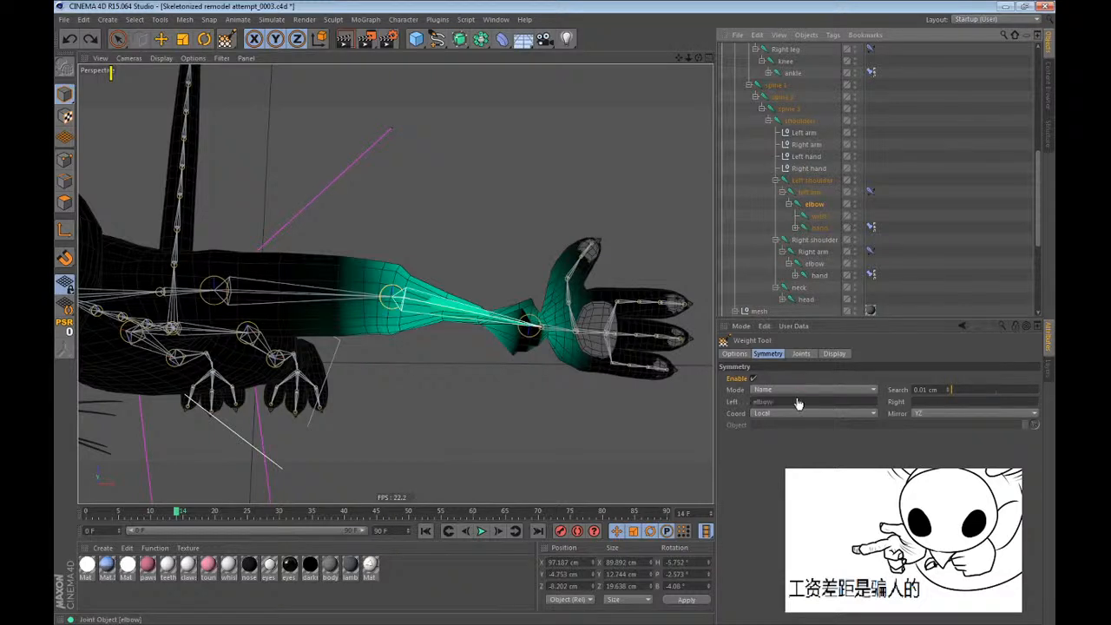
right_click_drag(619, 334, 524, 353, "alt")
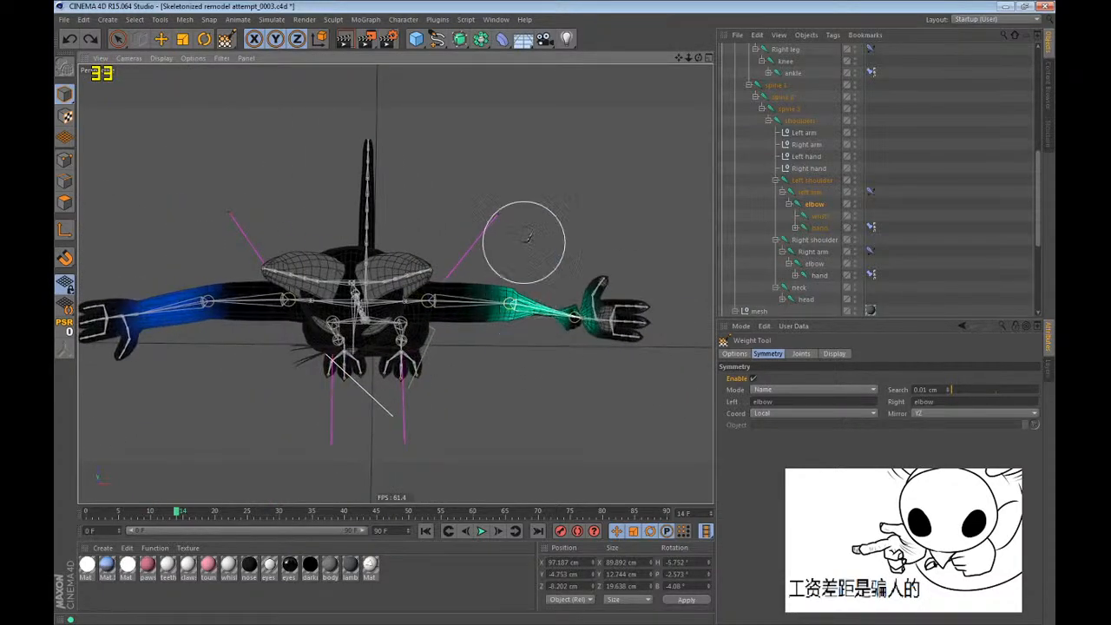
key("ctrl+z")
key("ctrl+z")
key("ctrl+z")
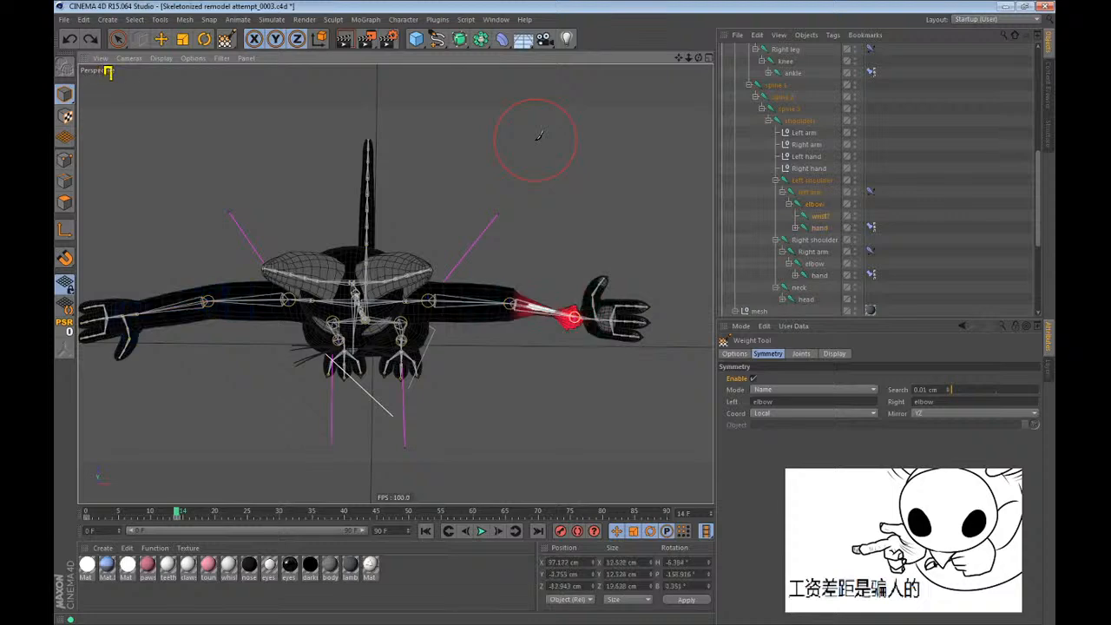
Paint the elbow joint's weights along the left forearm up to the wrist to smooth the pinched area.
right_click_drag(602, 342, 699, 342, "alt")
right_click_drag(456, 341, 568, 248, "alt")
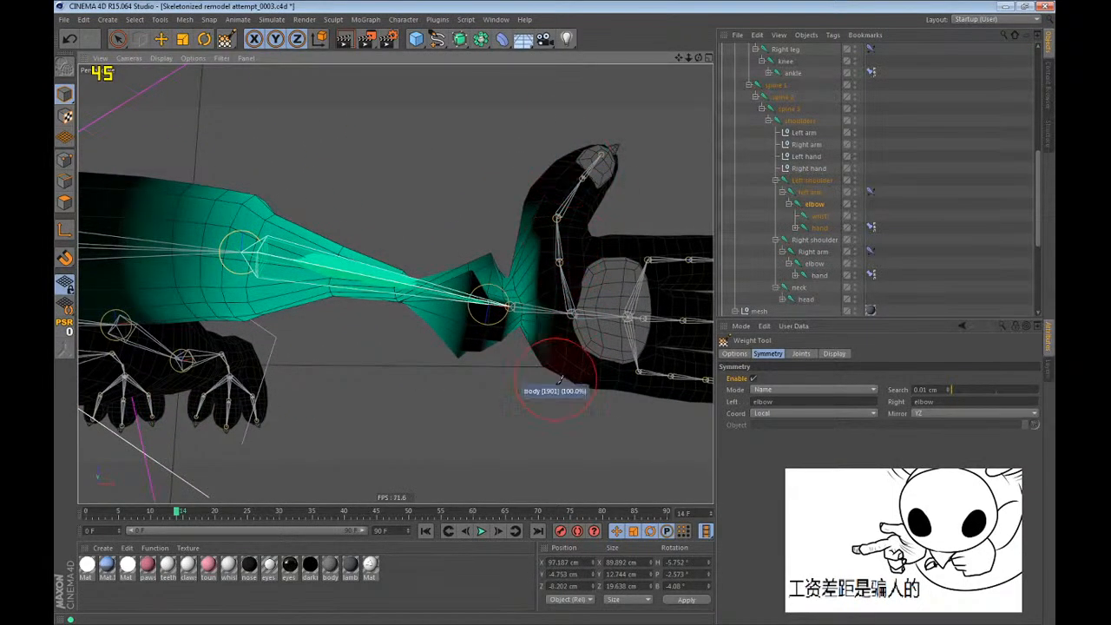
right_click_drag(617, 312, 577, 308, "alt")
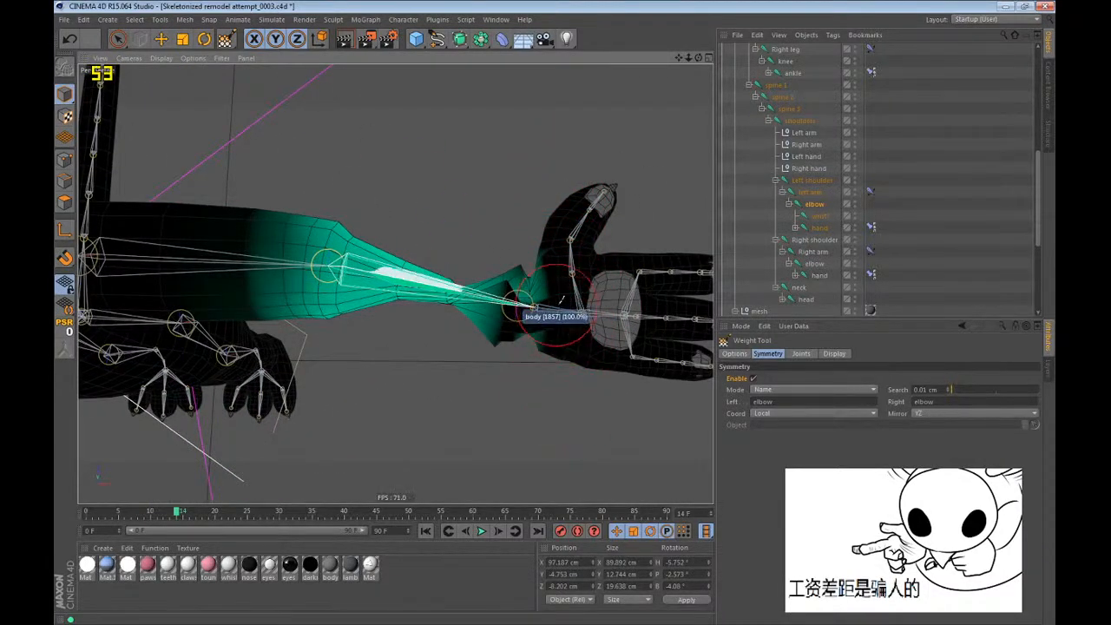
right_click_drag(561, 300, 565, 348, "alt")
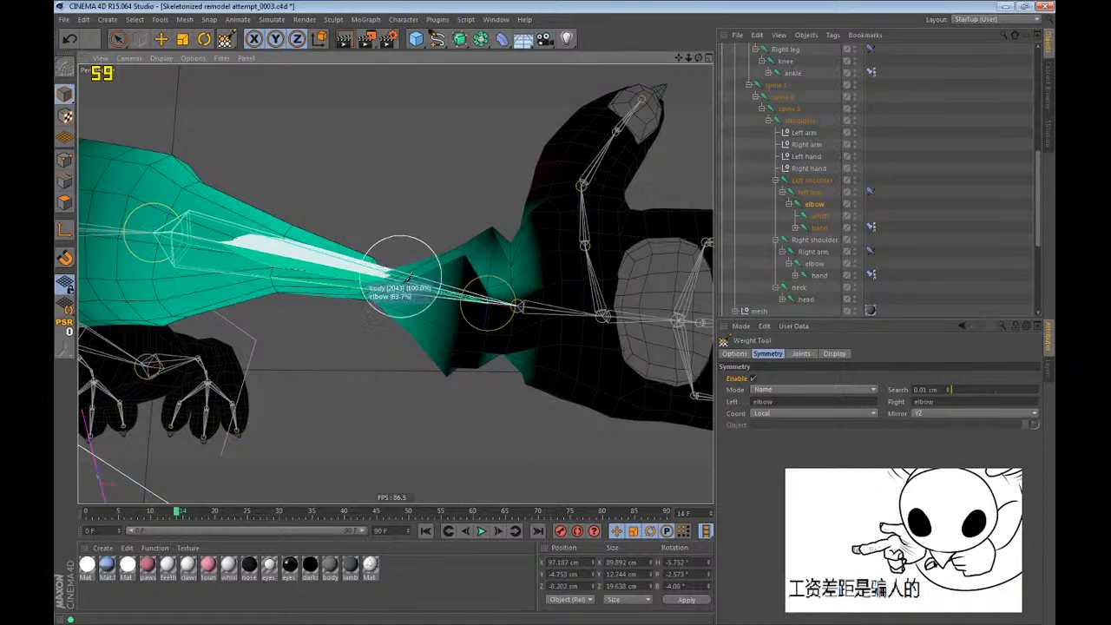
left_click_drag(408, 277, 547, 315, "alt")
left_click_drag(442, 142, 506, 251, "alt")
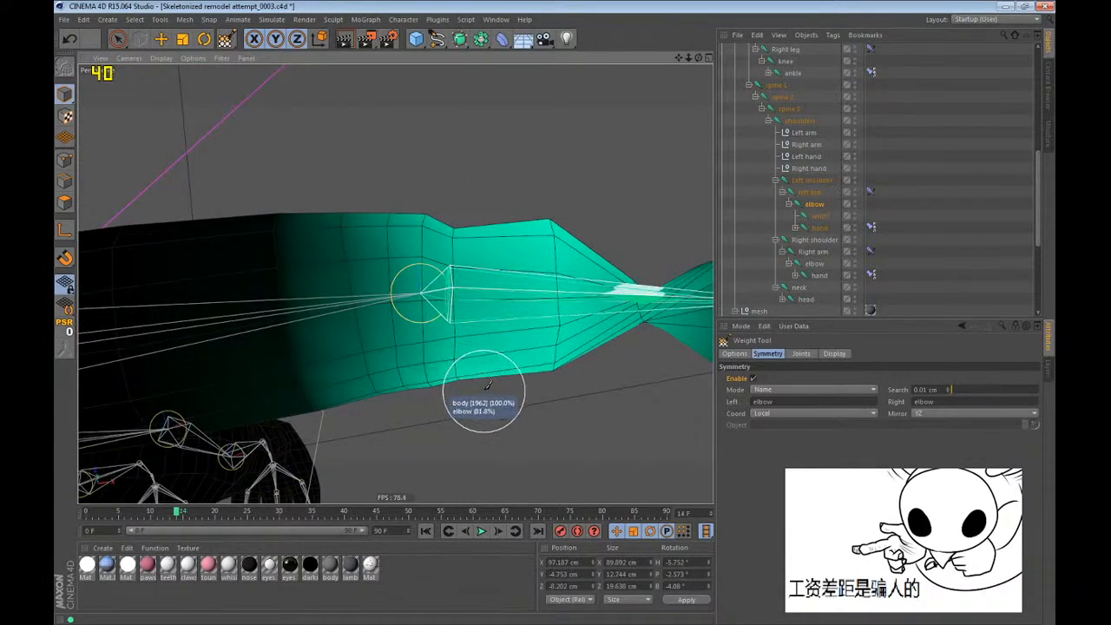
middle_click_drag(492, 278, 264, 302, "alt")
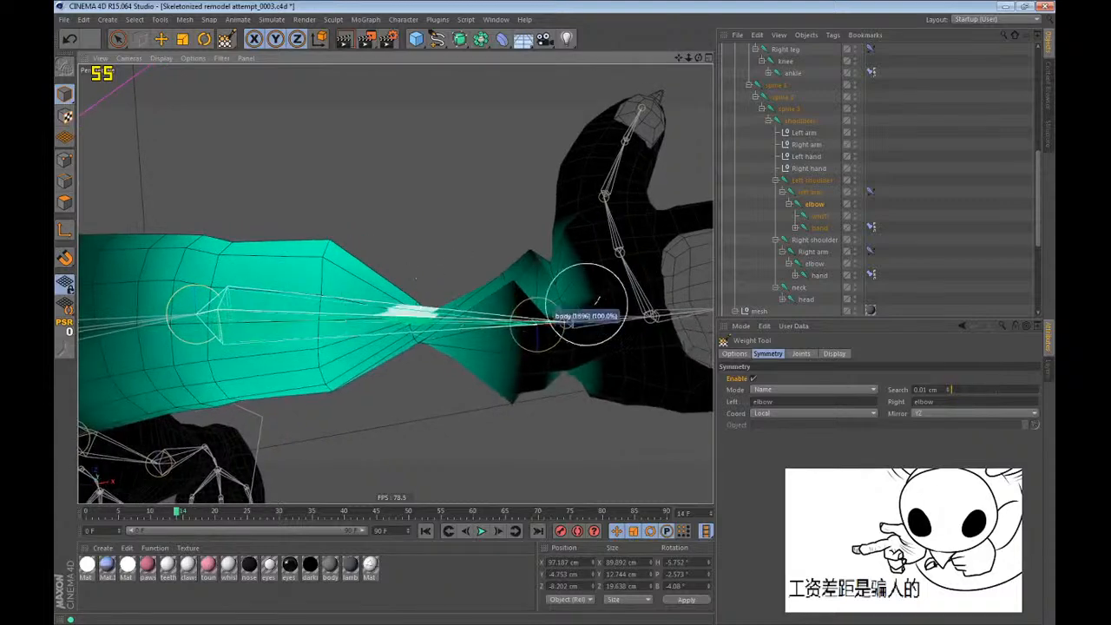
left_click_drag(436, 308, 437, 217, "alt")
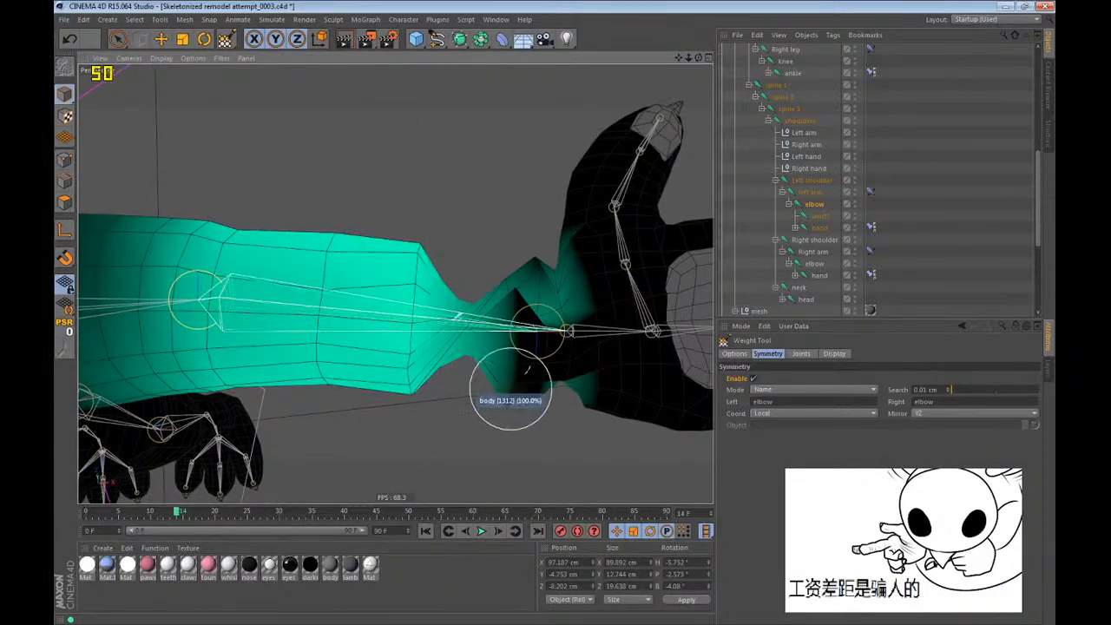
mouse_move(528, 369)
left_mouse_down("alt")
mouse_move(455, 299)
mouse_move(399, 358)
left_mouse_up("alt")
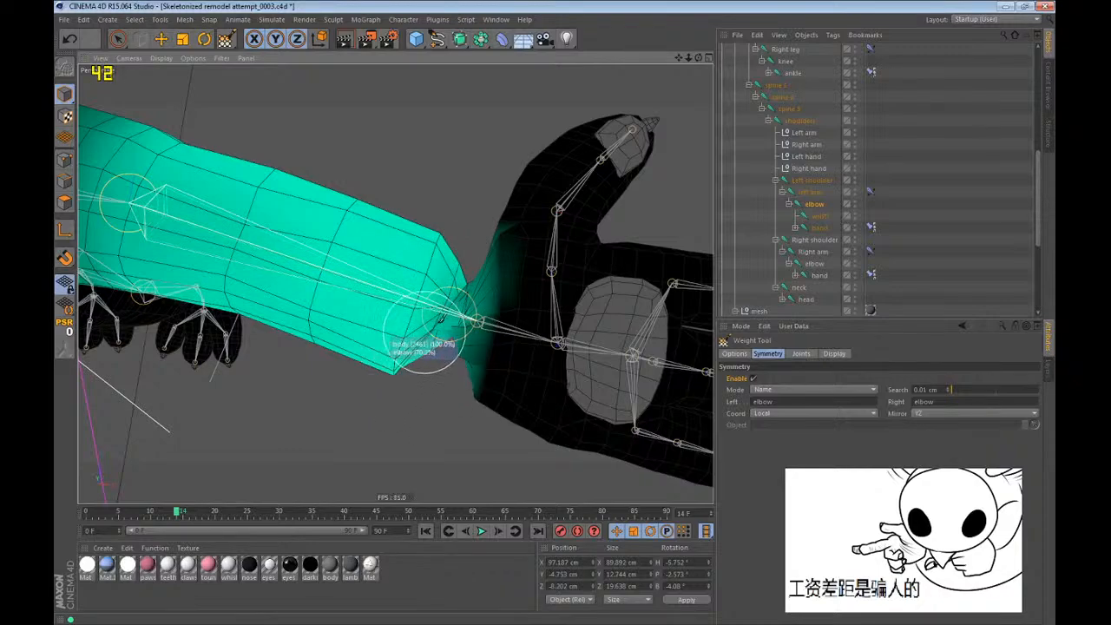
mouse_move(513, 190)
left_mouse_down("alt")
mouse_move(551, 218)
mouse_move(528, 223)
mouse_move(548, 228)
mouse_move(537, 288)
left_mouse_up("alt")
Select the wrist joint, test its twist, and clear its rotation keyframe at frame 14.
left_click(820, 217)
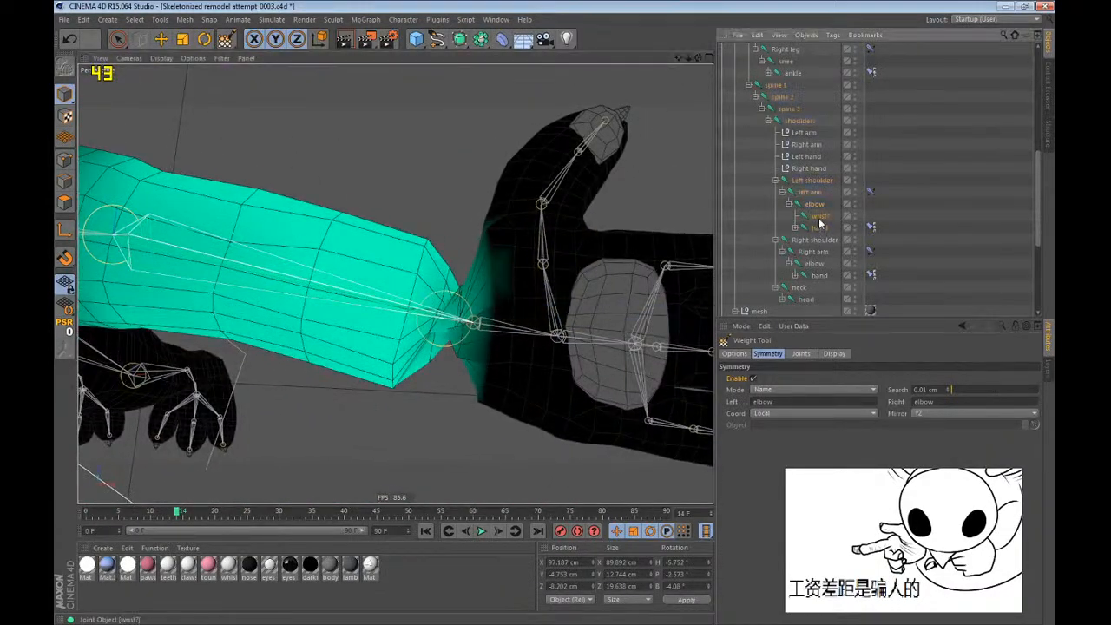
left_click_drag(573, 319, 647, 263, "alt")
key("r")
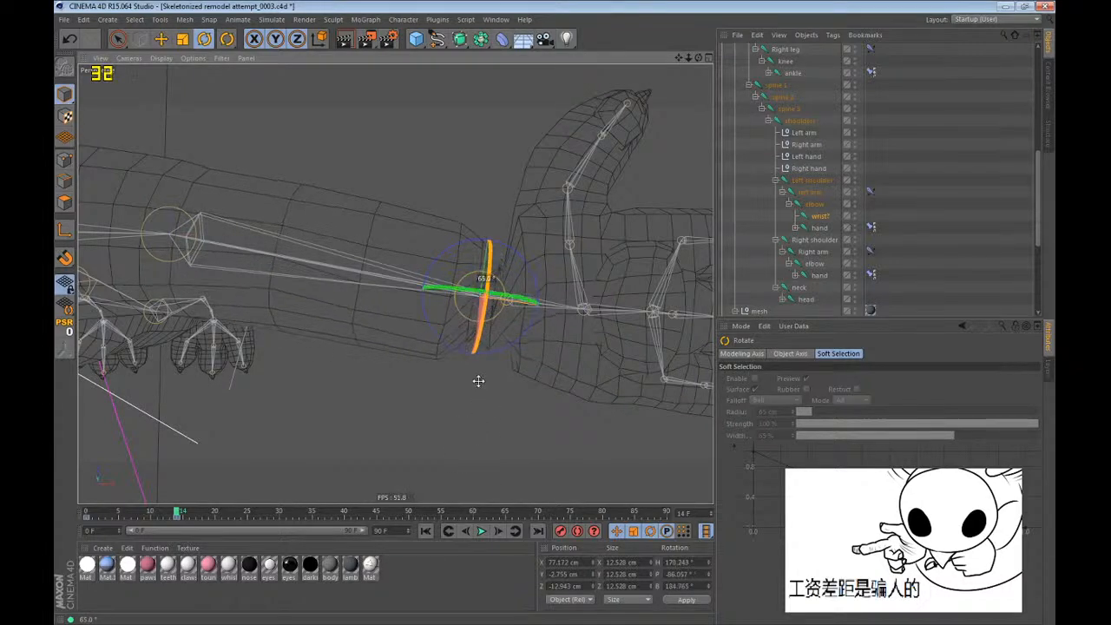
key("shift+f")
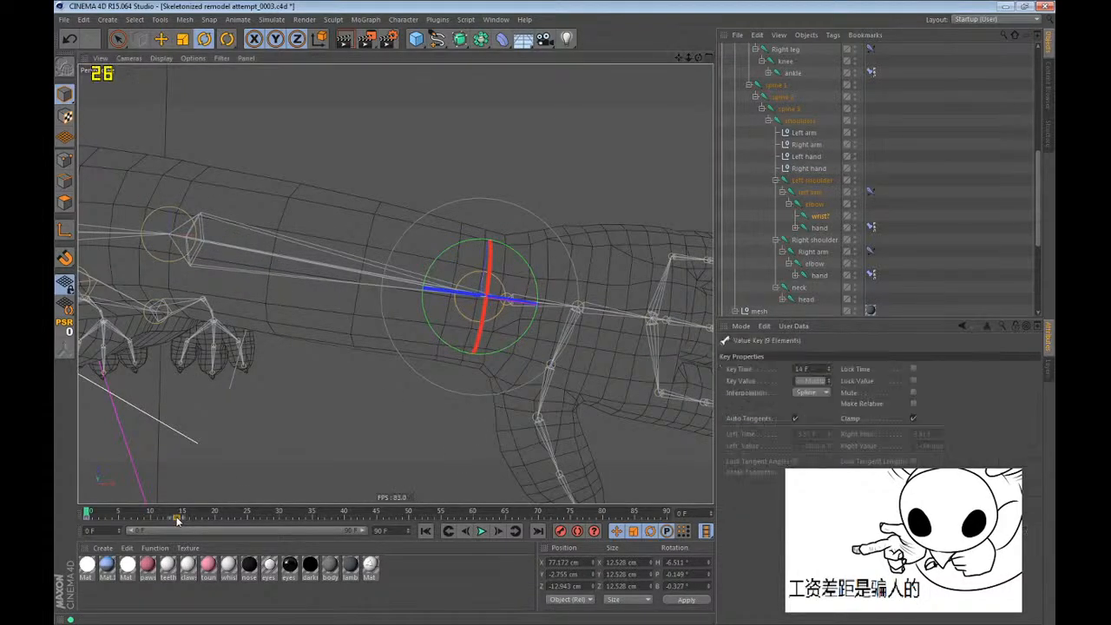
left_click(177, 514)
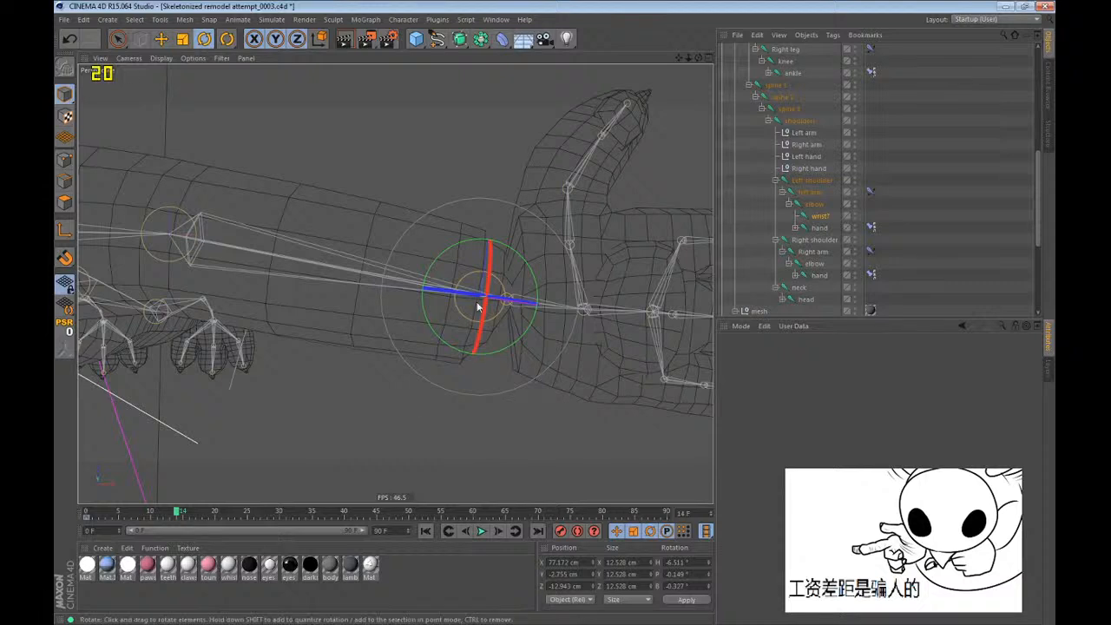
left_click_drag(478, 307, 486, 237)
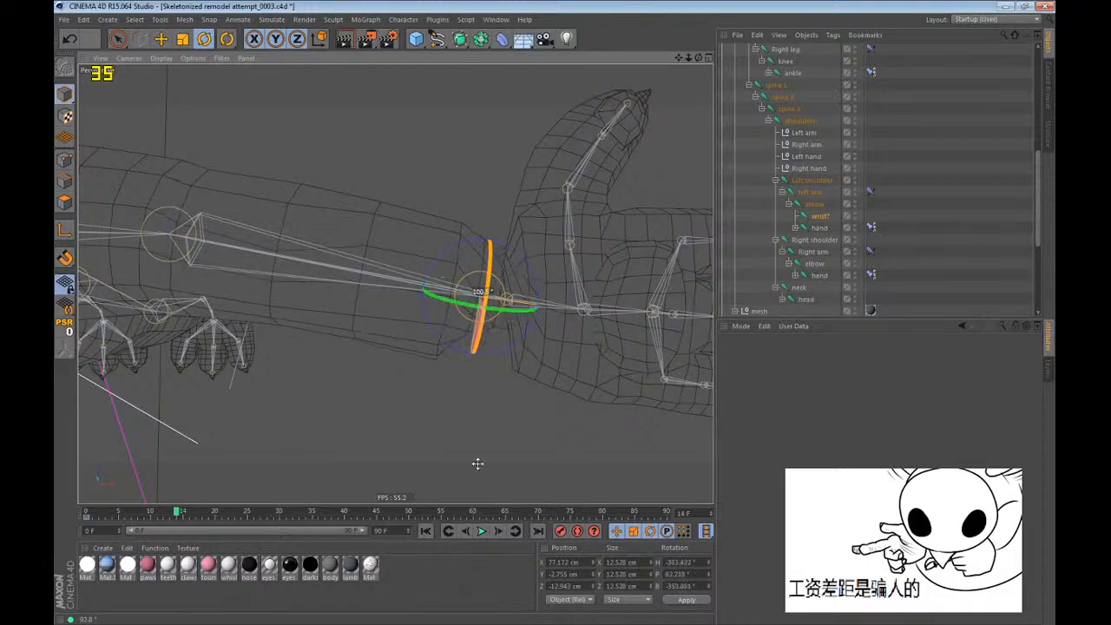
left_click_drag(484, 303, 486, 302)
key("ctrl+z")
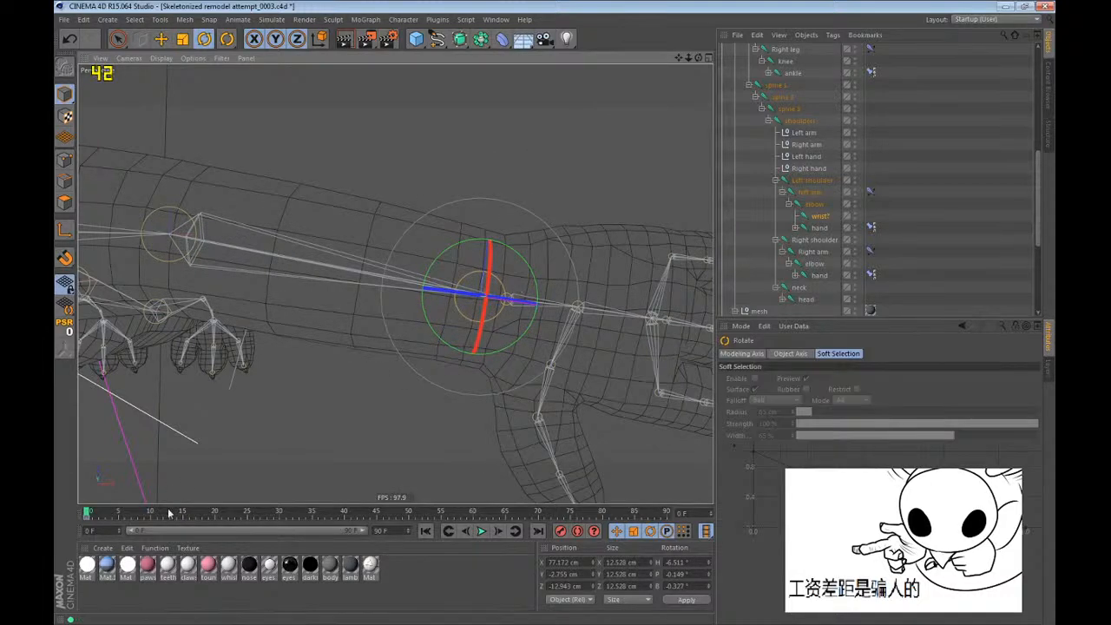
Twist the wrist joint to about -122° pitch at frame 14.
left_click_drag(91, 513, 185, 511)
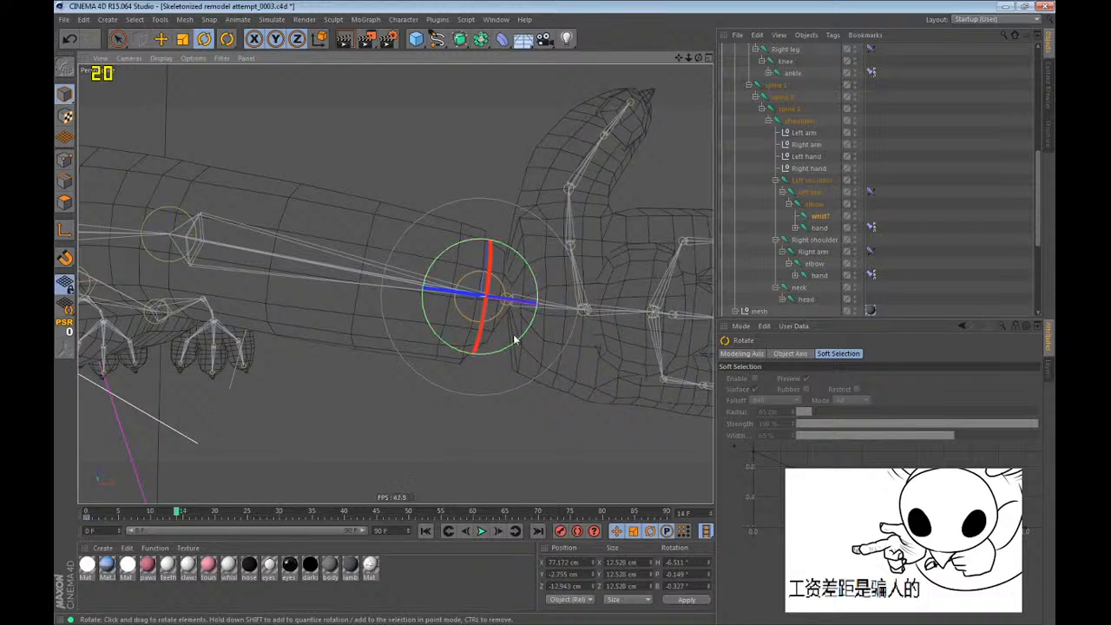
left_click_drag(482, 326, 484, 240)
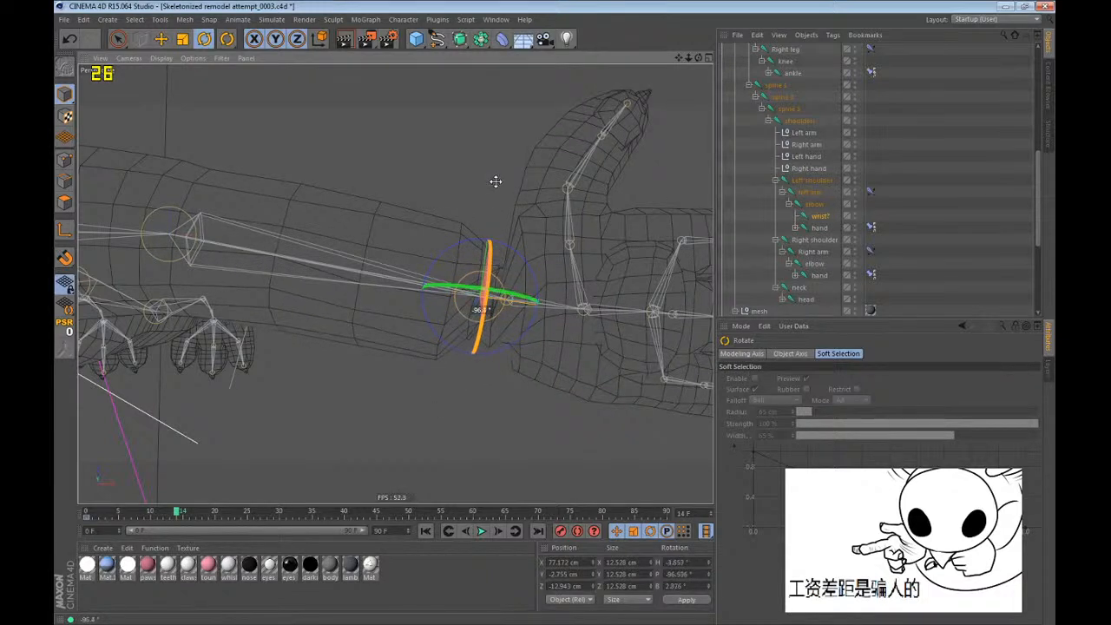
mouse_move(495, 182)
left_mouse_down()
mouse_move(471, 305)
mouse_move(496, 165)
left_mouse_up()
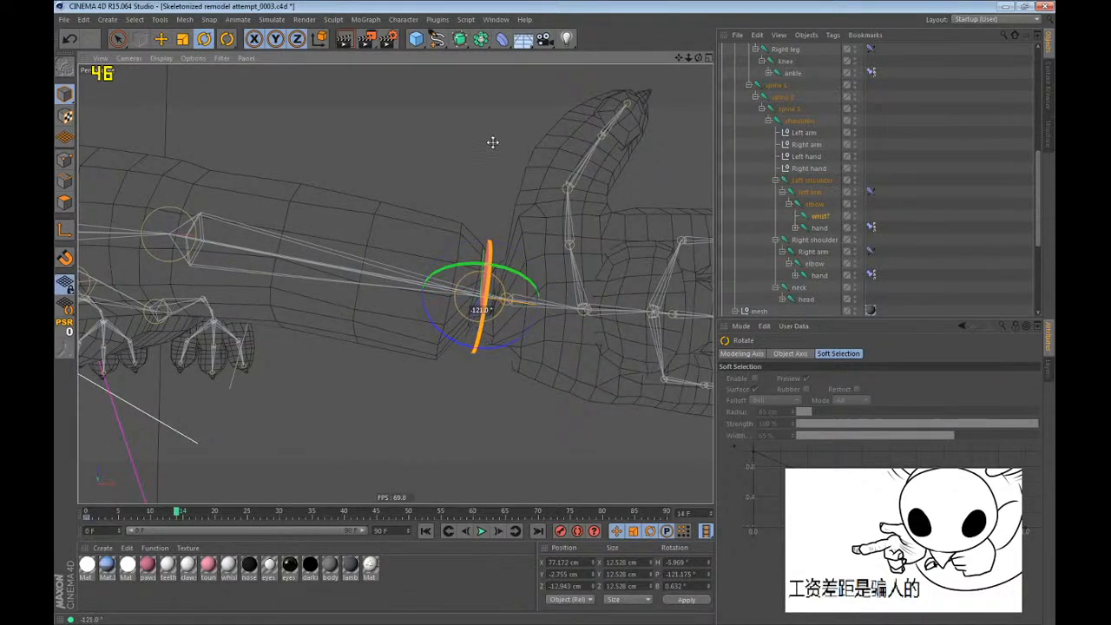
middle_click_drag(564, 294, 533, 293, "alt")
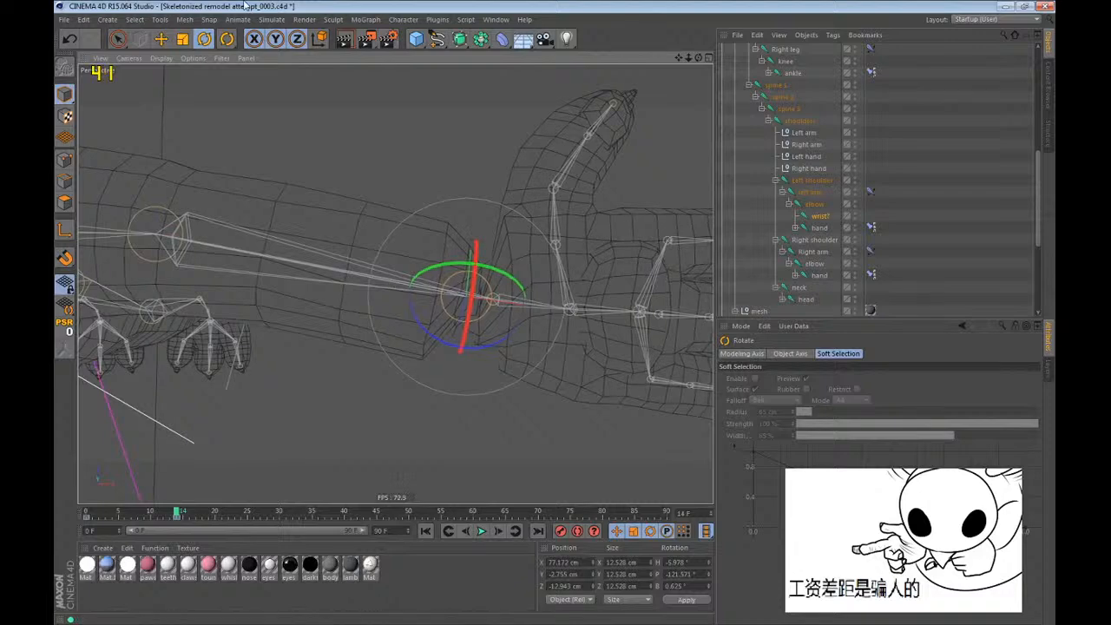
Erase the wrist joint's weights from the left forearm with the Weight Tool and turn off its symmetry.
left_click_drag(227, 39, 275, 80)
mouse_move(304, 234)
left_mouse_down("alt")
mouse_move(397, 280)
mouse_move(493, 291)
left_mouse_up("alt")
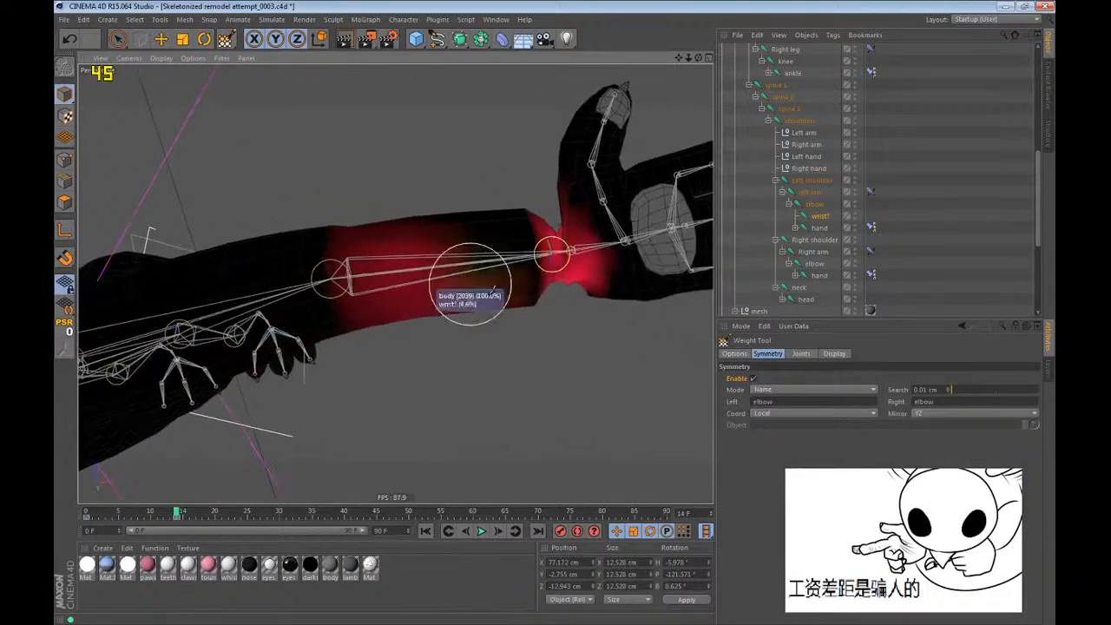
mouse_move(431, 322)
left_mouse_down()
mouse_move(327, 162)
mouse_move(417, 224)
mouse_move(481, 383)
left_mouse_up()
mouse_move(448, 292)
left_mouse_down("alt")
mouse_move(394, 285)
mouse_move(389, 305)
left_mouse_up("alt")
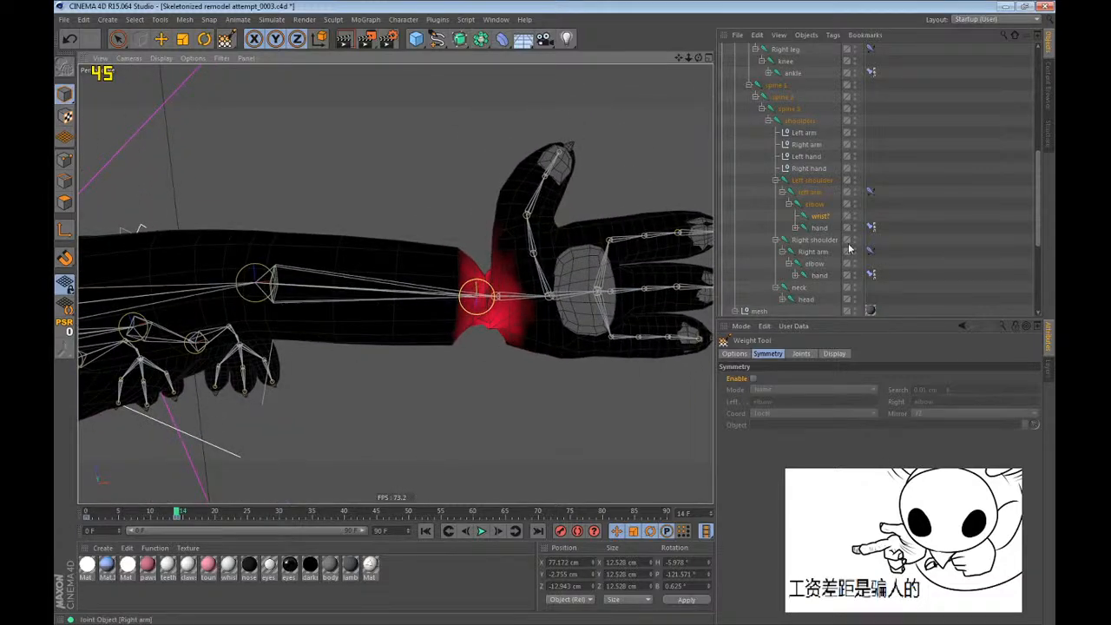
Select the elbow joint, touch up its weights at the wrist end of the left forearm, and show the Weight Tool options.
left_click(814, 205)
scroll(499, 303, "up", 2)
left_click_drag(499, 303, 478, 292, "alt")
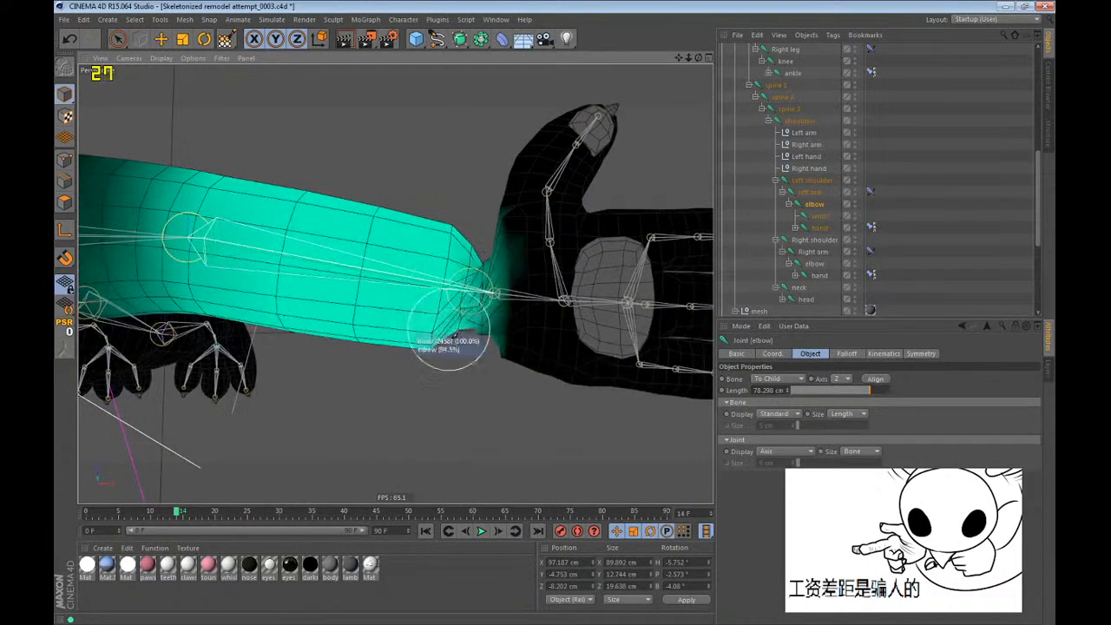
key("space")
key("space")
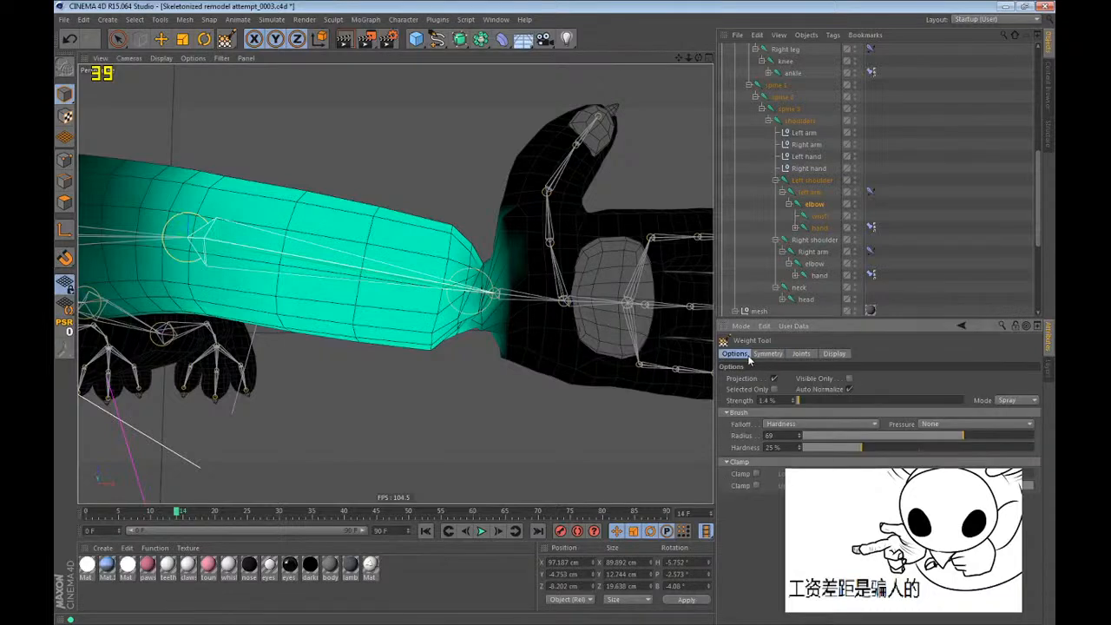
Select the wrist joint, paint its weights onto the end of the left forearm, and undo the last stroke.
left_click(820, 215)
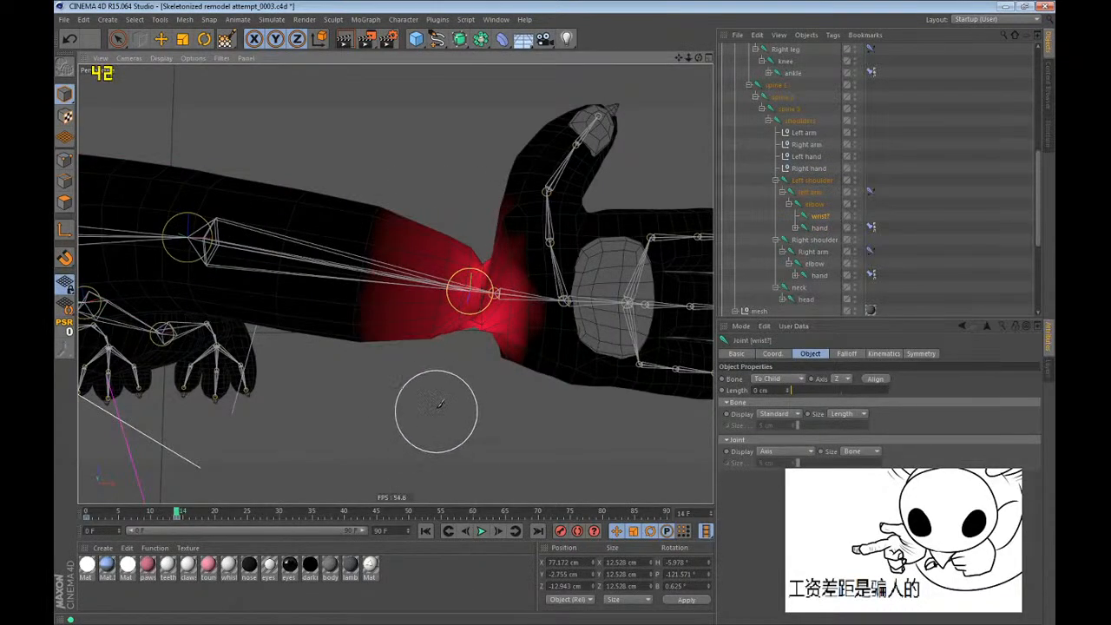
mouse_move(443, 347)
left_mouse_down("alt")
mouse_move(469, 326)
mouse_move(461, 359)
mouse_move(484, 319)
mouse_move(469, 343)
left_mouse_up("alt")
key("ctrl+z")
Clear the wrist joint's rotation keyframe at frame 14 and twist the wrist to about -74° pitch.
left_click(204, 38)
mouse_move(451, 352)
left_mouse_down()
mouse_move(458, 408)
mouse_move(459, 385)
left_mouse_up()
scroll(356, 319, "down", 4)
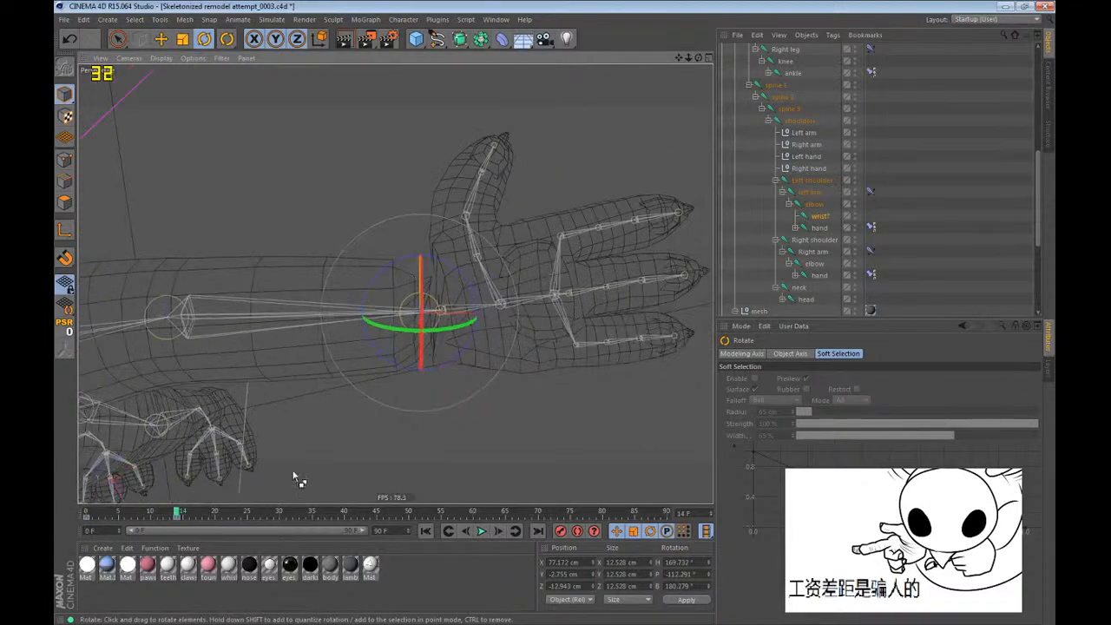
left_click(178, 515)
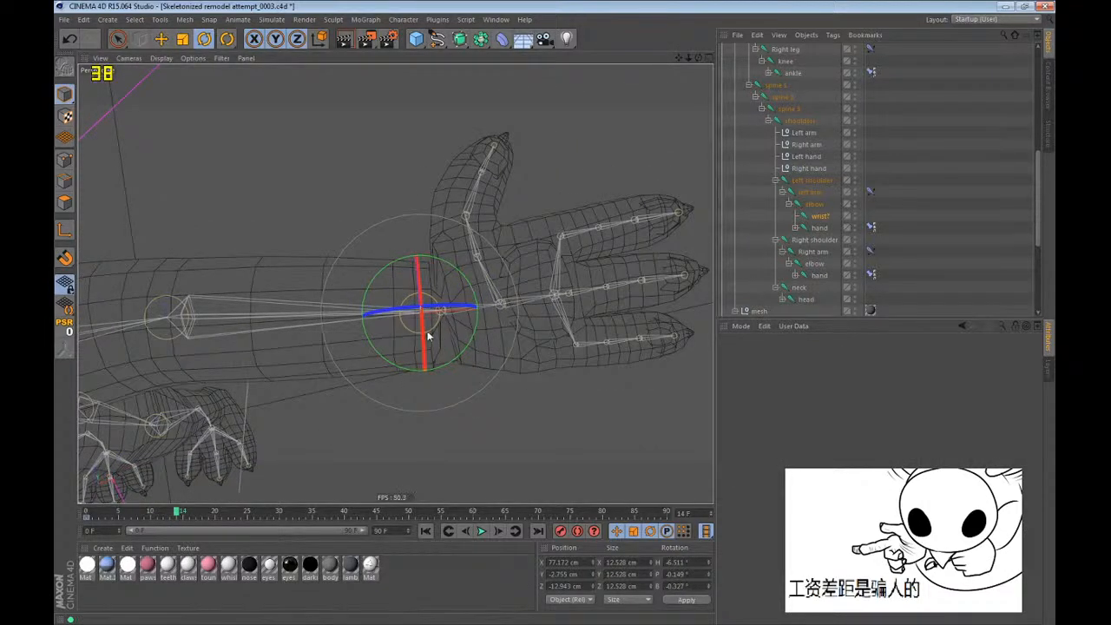
left_click_drag(429, 332, 427, 231)
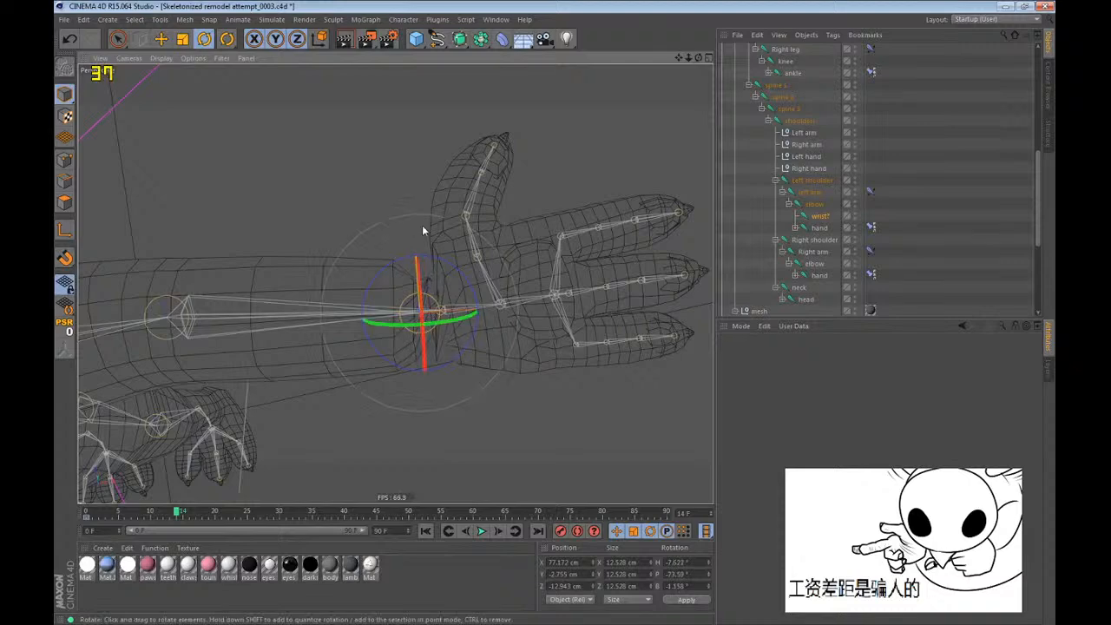
Select the Left hand null and rotate it to about -129° pitch.
left_click(806, 157)
left_click_drag(489, 300, 476, 213, "alt")
left_click_drag(493, 268, 522, 281)
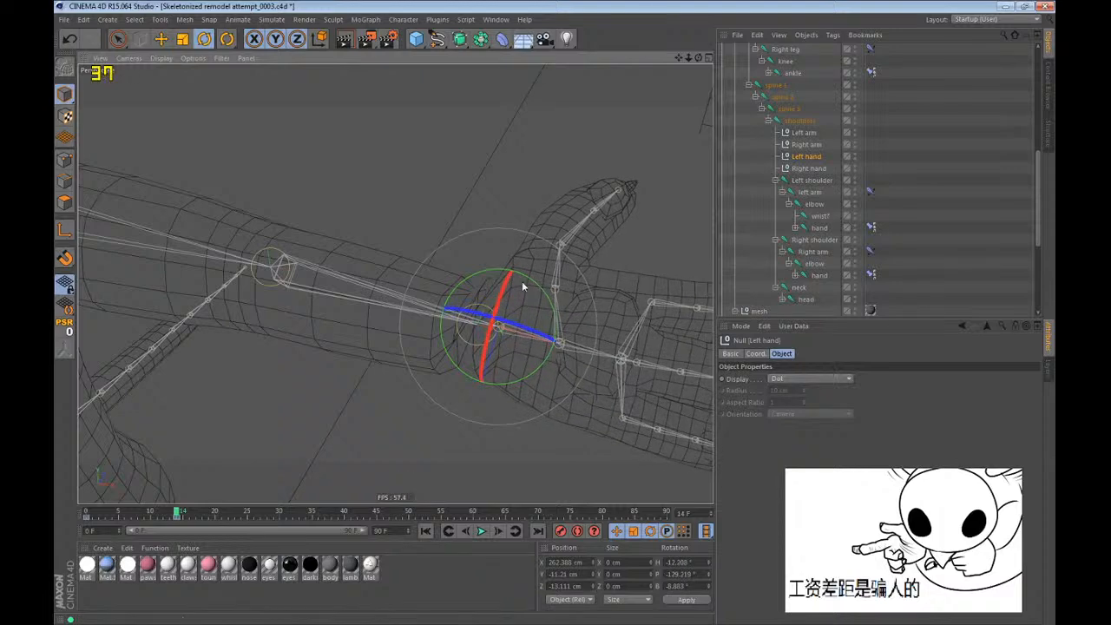
Check the twisted left arm from several angles, selecting the wrist's frame 14 keyframe and the Left arm null.
left_click(817, 217)
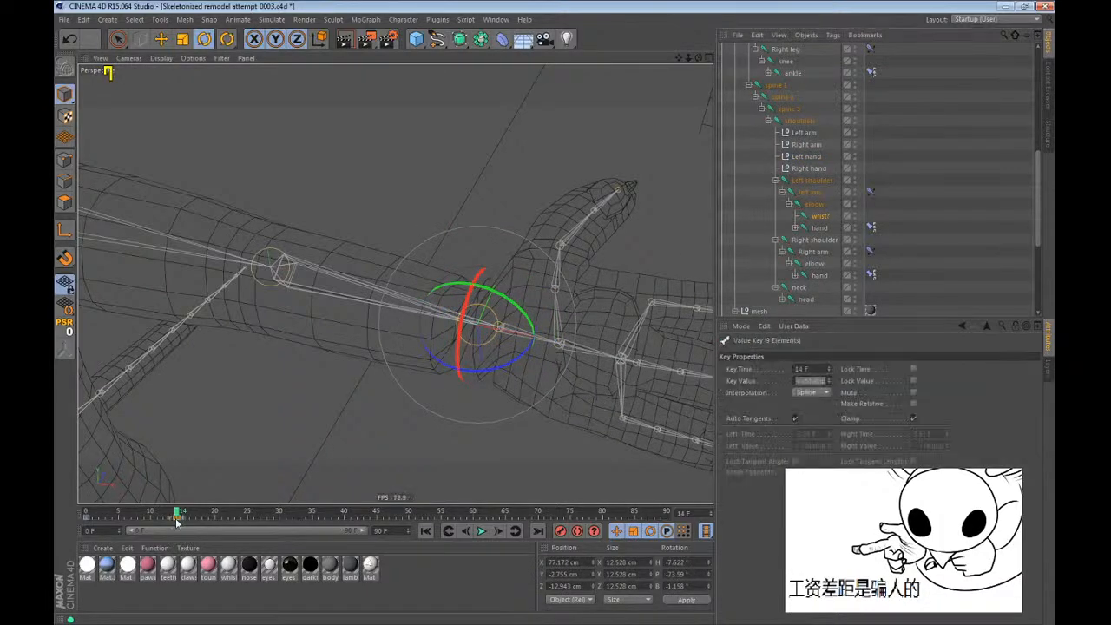
key("e")
left_click_drag(349, 455, 337, 243, "alt")
left_click(803, 148)
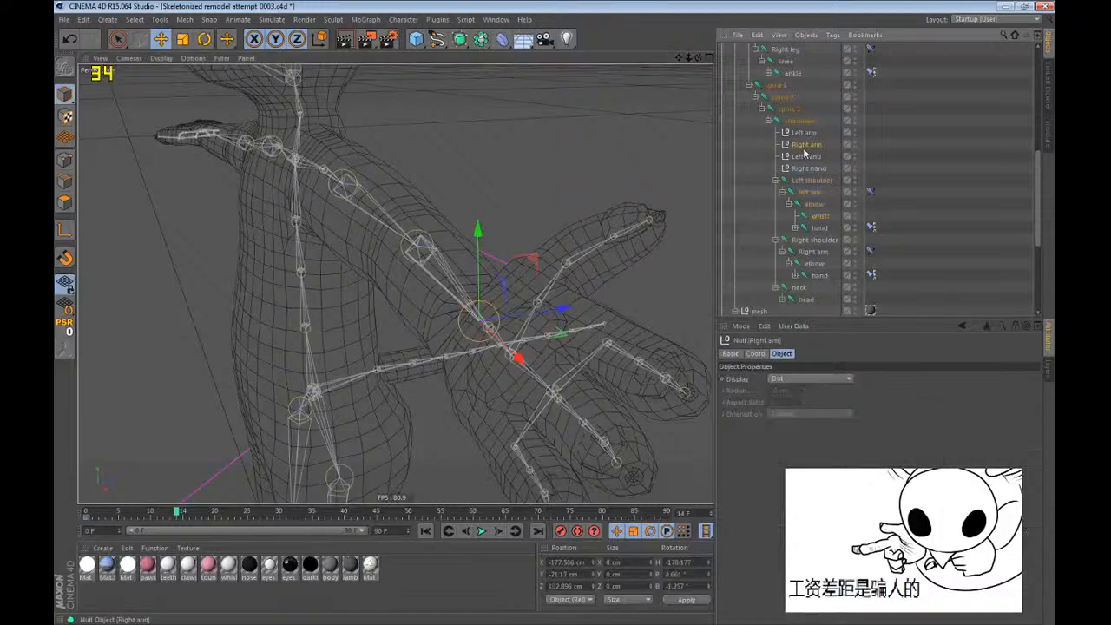
left_click(803, 134)
left_click_drag(524, 179, 401, 300)
left_click_drag(401, 300, 426, 266)
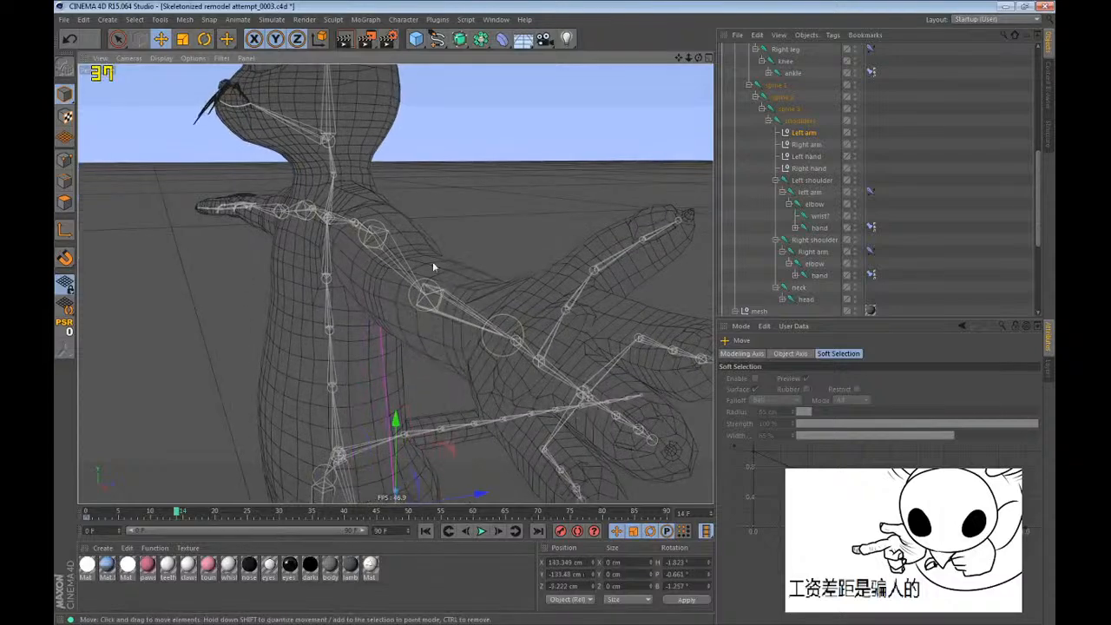
Readjust the wrist joint's twist and rotate the Left hand null to about -143° pitch and -33° bank.
left_click(819, 216)
key("r")
key("o")
left_click_drag(513, 393, 496, 254, "alt")
left_click_drag(499, 354, 512, 335, "alt")
left_click_drag(397, 283, 571, 280, "alt")
left_click(807, 158)
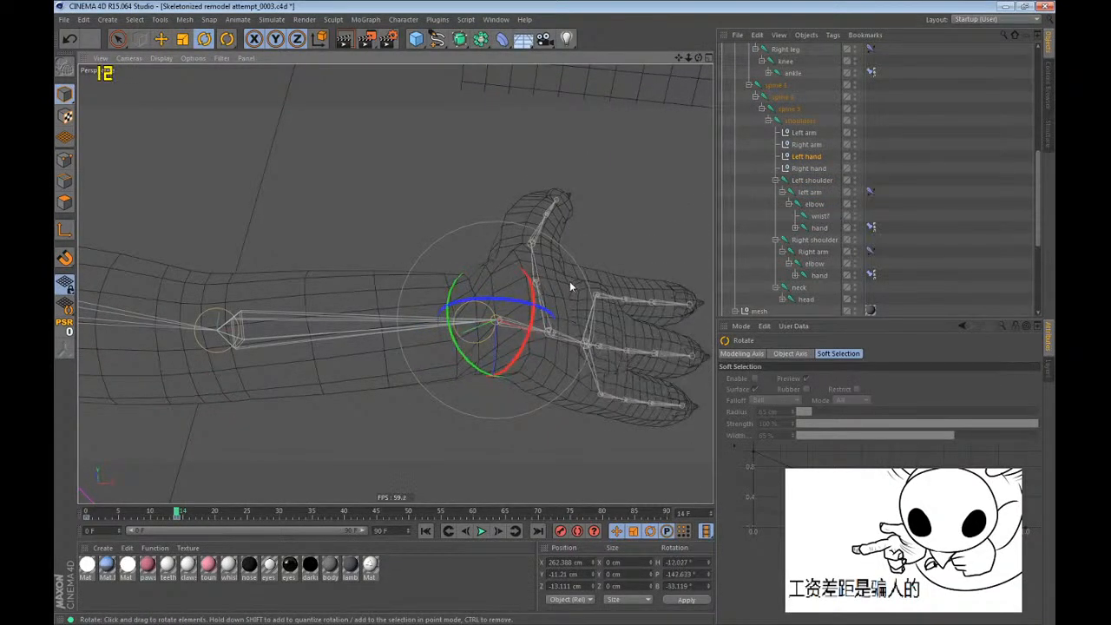
Switch the viewport from wireframe to shaded display and inspect the twisted left arm.
left_click_drag(502, 279, 322, 226, "alt")
right_click_drag(323, 225, 305, 283, "alt")
middle_click_drag(305, 284, 347, 285, "alt")
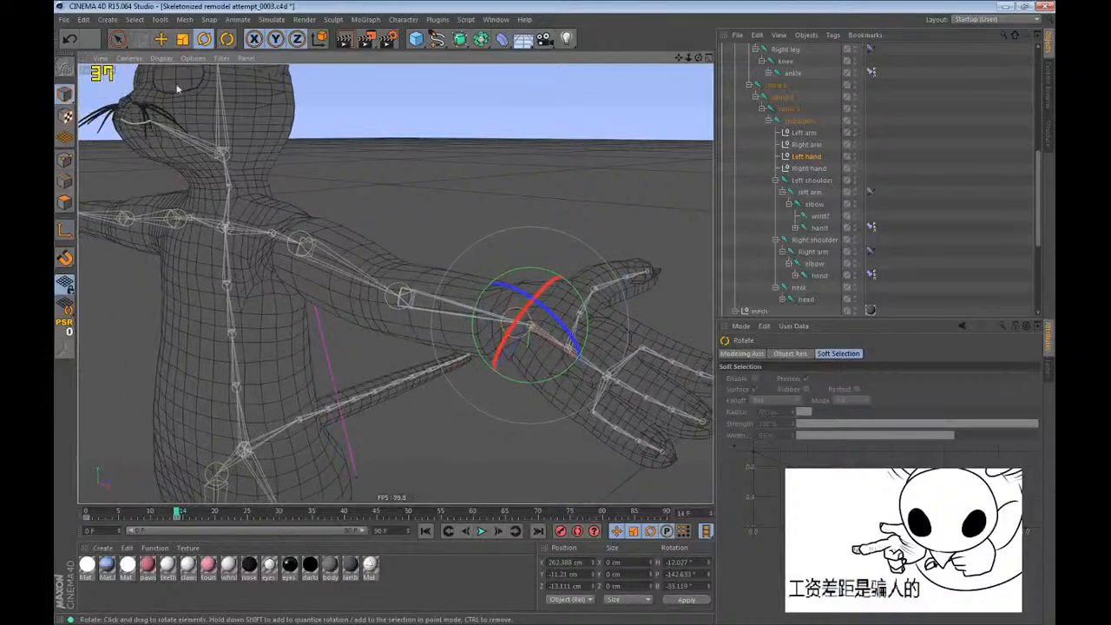
left_click(162, 59)
left_click(189, 100)
left_click_drag(297, 218, 483, 219, "alt")
right_click_drag(483, 219, 417, 247, "alt")
left_click_drag(417, 247, 421, 299, "alt")
right_click_drag(421, 299, 521, 237, "alt")
Select the Left shoulder joint, rotate it to about -24° pitch, and deselect everything.
left_click(796, 192)
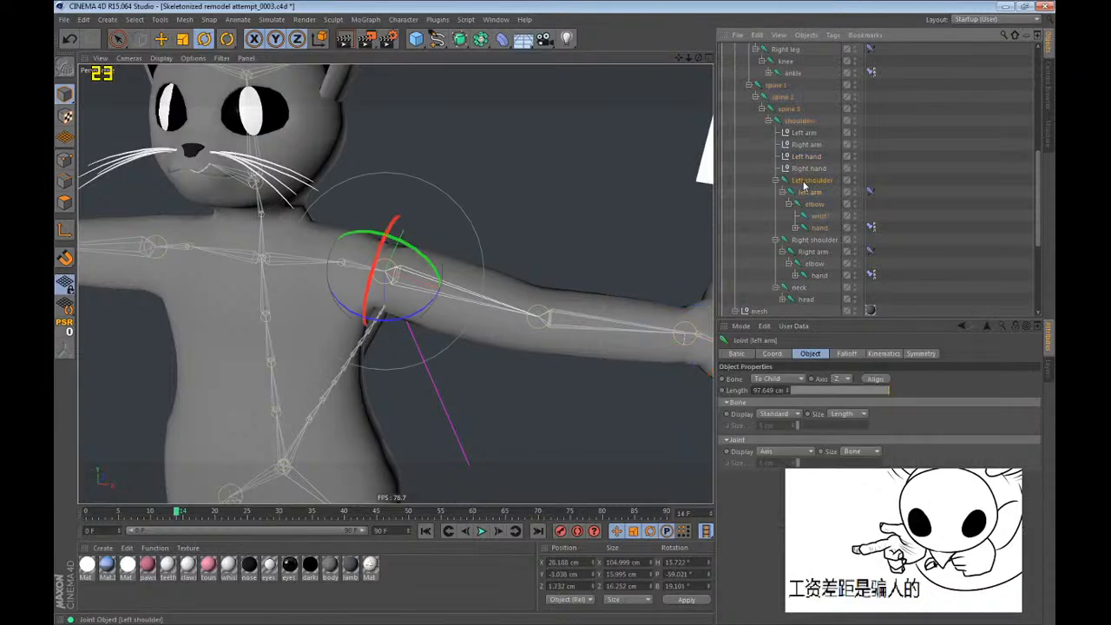
left_click(802, 182)
mouse_move(324, 244)
left_mouse_down()
mouse_move(333, 223)
mouse_move(327, 234)
left_mouse_up()
left_click_drag(327, 234, 435, 343, "alt")
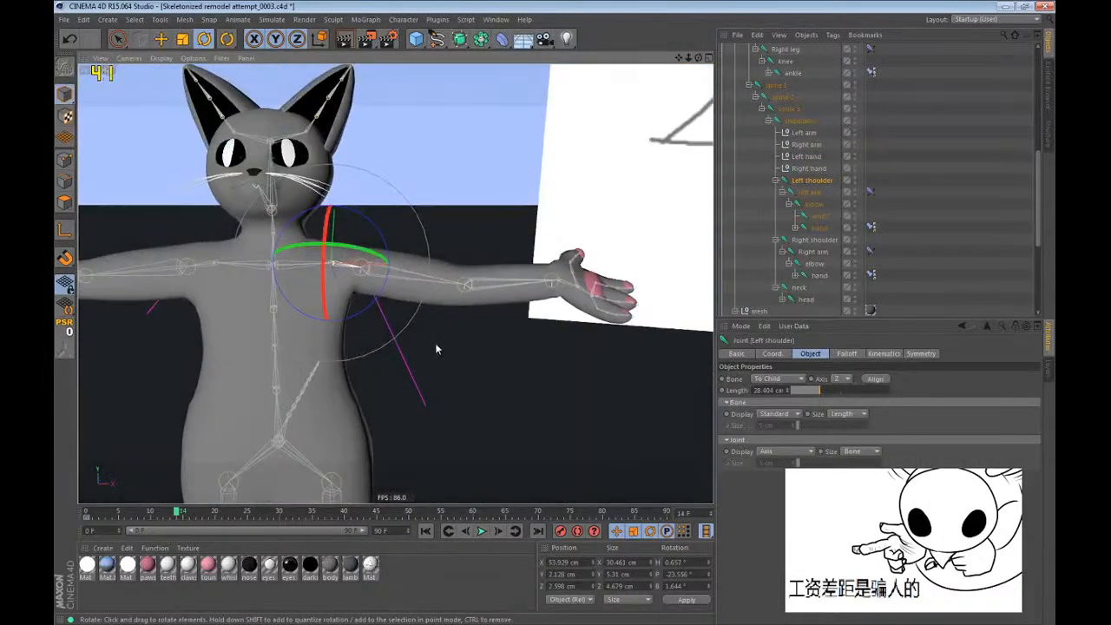
left_click(946, 229)
left_click_drag(438, 285, 531, 374, "alt")
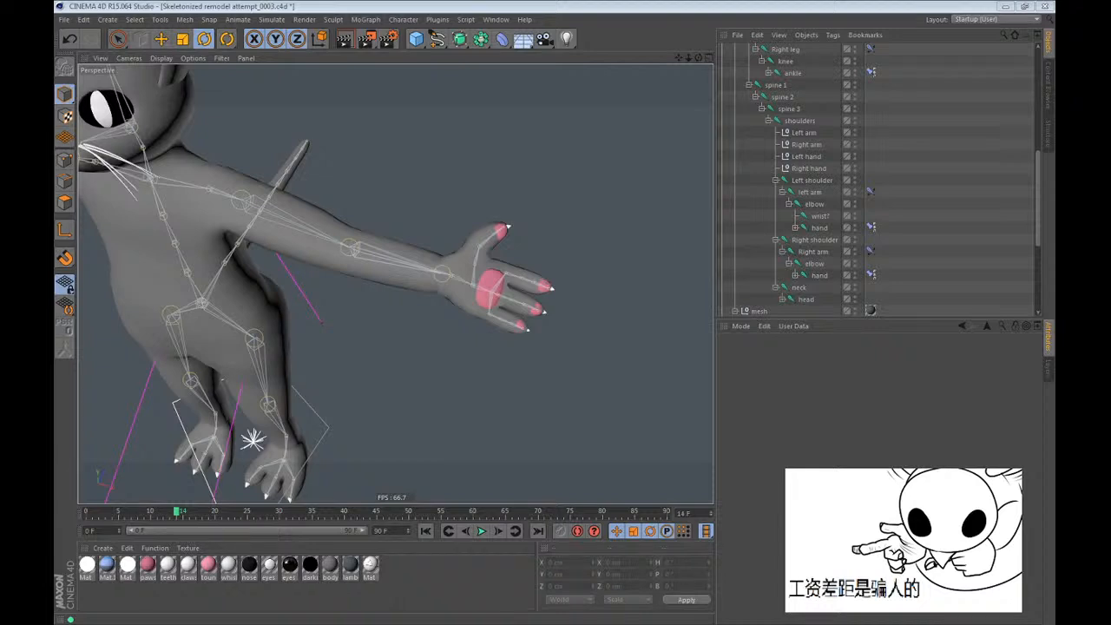
Select the Left hand null and rotate it at frame 25 to about 27° heading, -144° pitch and 21° bank.
left_click(604, 5)
middle_click_drag(374, 249, 494, 287, "alt")
left_click_drag(315, 234, 361, 104, "alt")
left_click(807, 146)
left_click(806, 157)
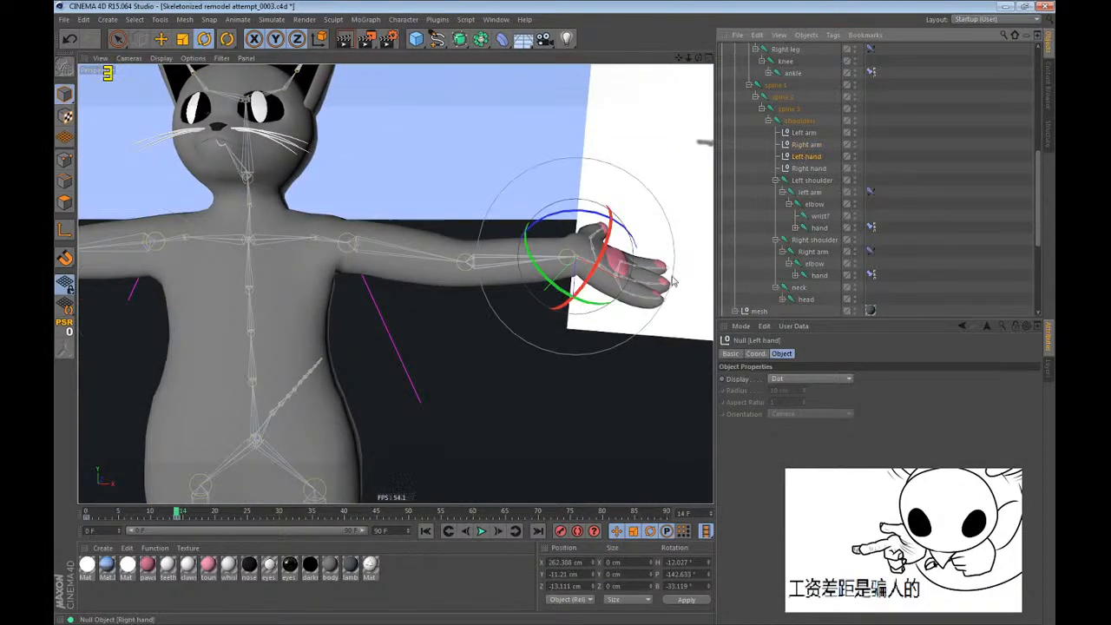
left_click(248, 513)
left_click_drag(640, 387, 670, 291)
Raise the Left hand null to about X 188, Y 116, Z -5 cm and rotate it to about 18°, -141°, 13°.
key("e")
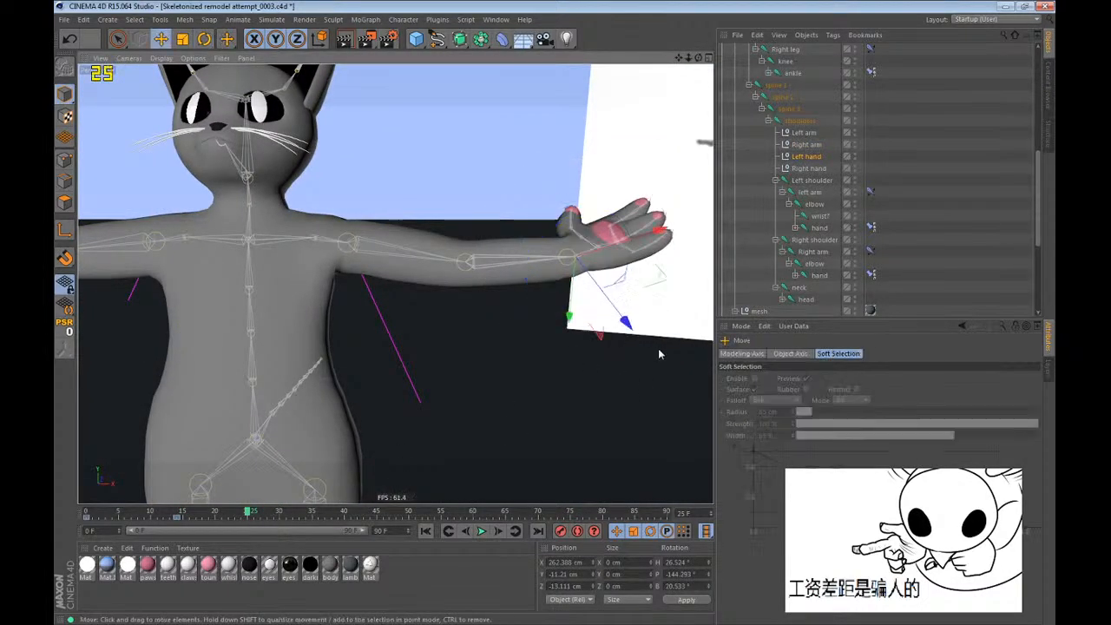
left_click_drag(659, 354, 571, 196)
key("r")
left_click_drag(571, 196, 588, 240, "alt")
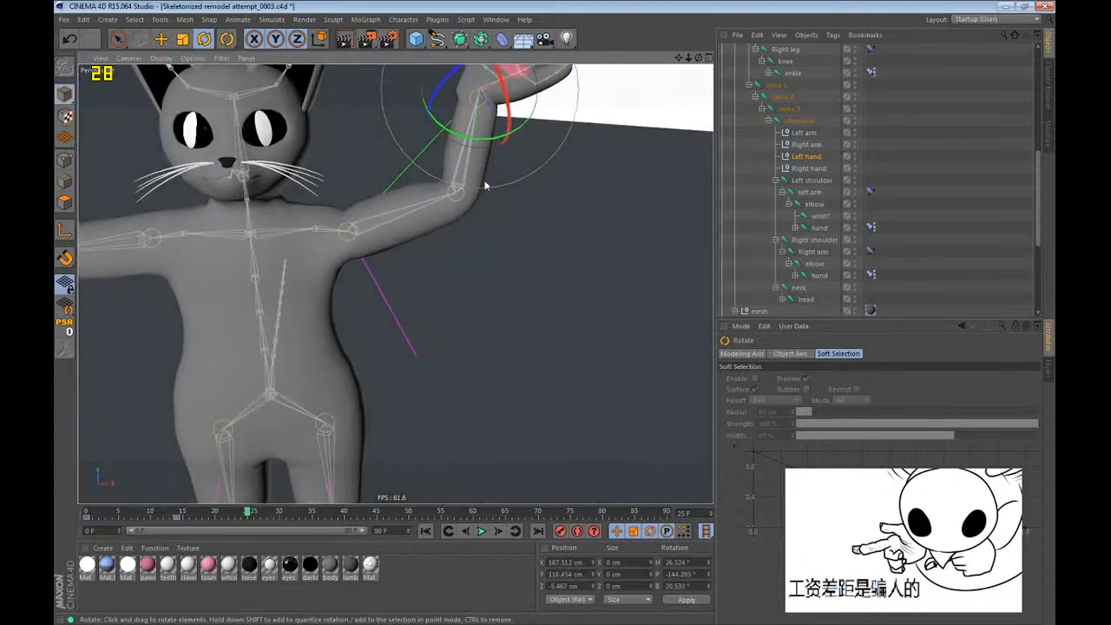
middle_click_drag(487, 186, 501, 277, "alt")
left_click_drag(559, 350, 554, 379)
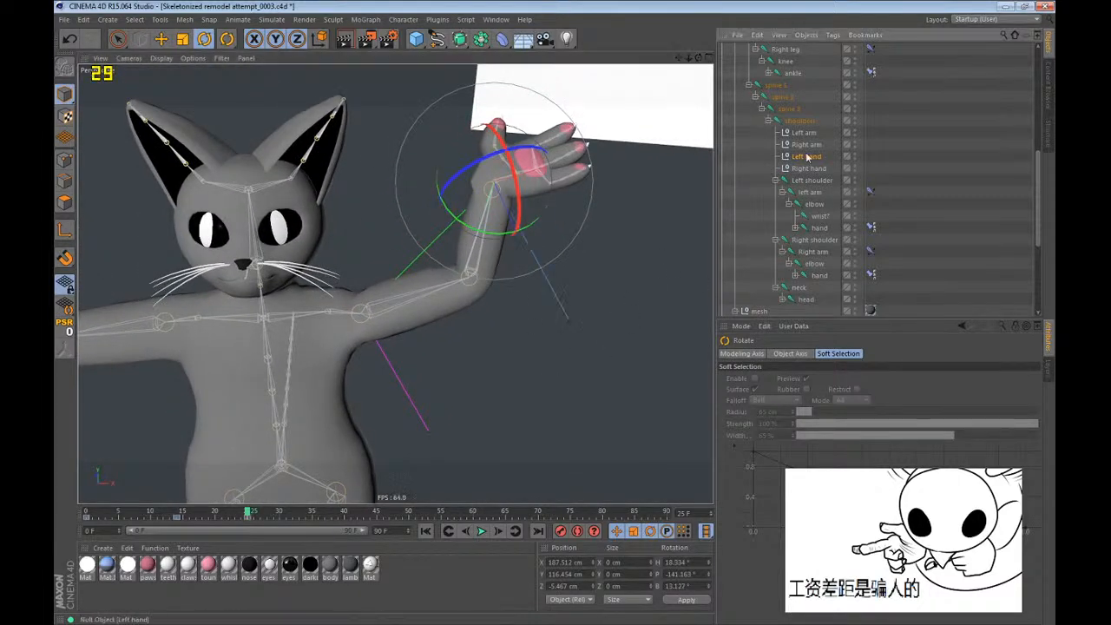
Rotate the left wrist joint to about -7° heading and -43° pitch, and set the viewport display to Hidden Line.
left_click(819, 217)
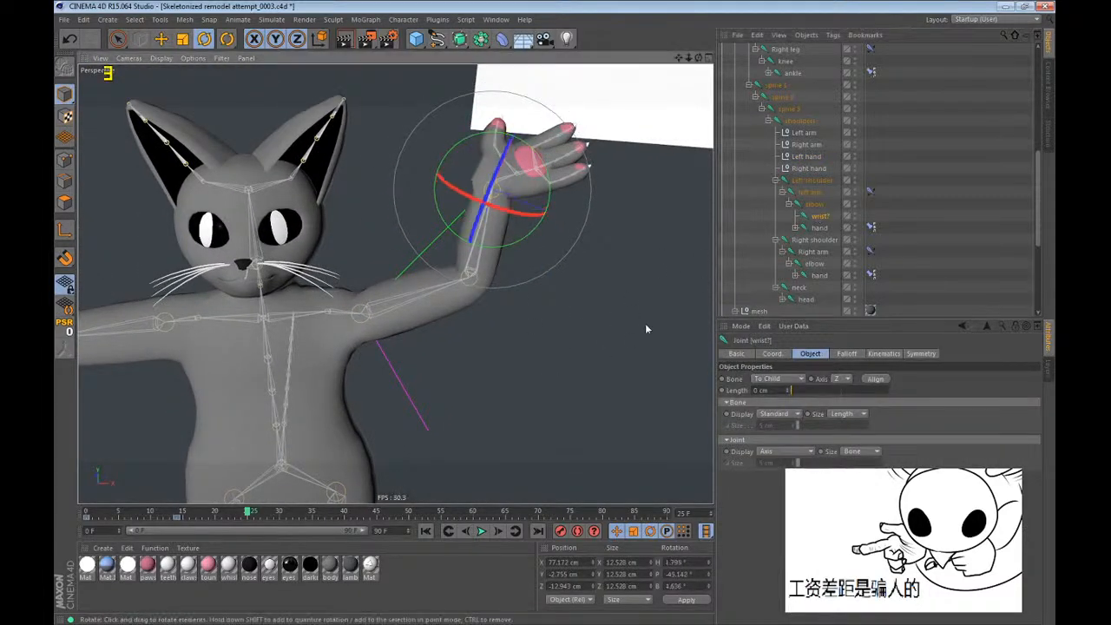
mouse_move(645, 328)
left_mouse_down()
mouse_move(668, 264)
mouse_move(603, 411)
mouse_move(422, 266)
mouse_move(556, 358)
mouse_move(565, 201)
mouse_move(300, 79)
mouse_move(204, 99)
mouse_move(546, 216)
mouse_move(452, 98)
mouse_move(453, 108)
left_mouse_up()
key("ctrl+z")
left_click(161, 58)
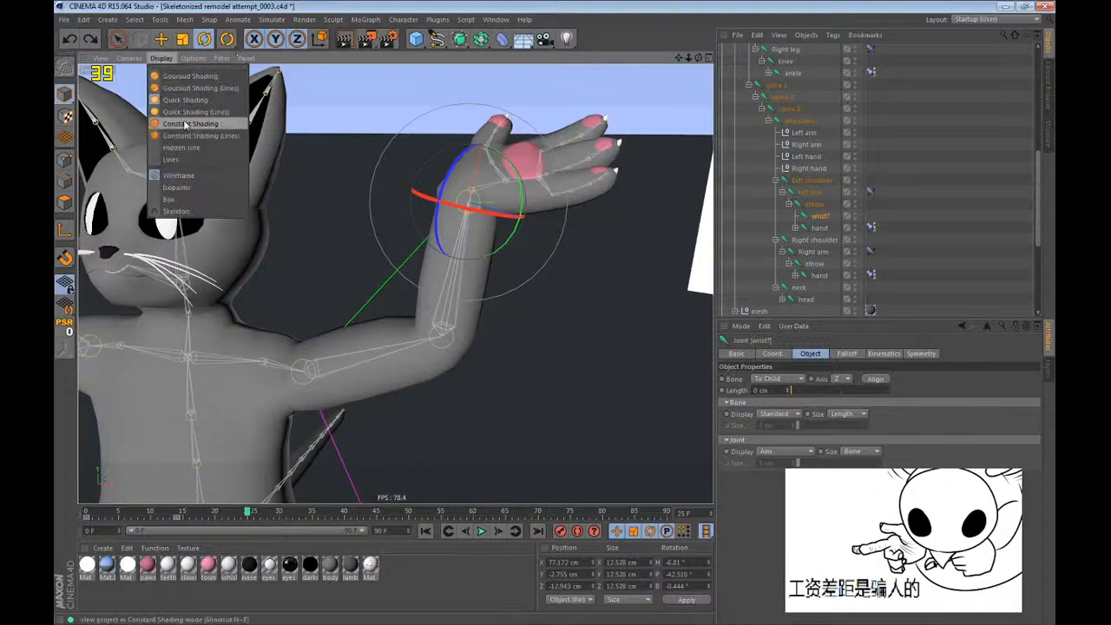
left_click(182, 148)
Try twisting the left wrist joint further and undo the rotation.
left_click_drag(541, 280, 470, 137)
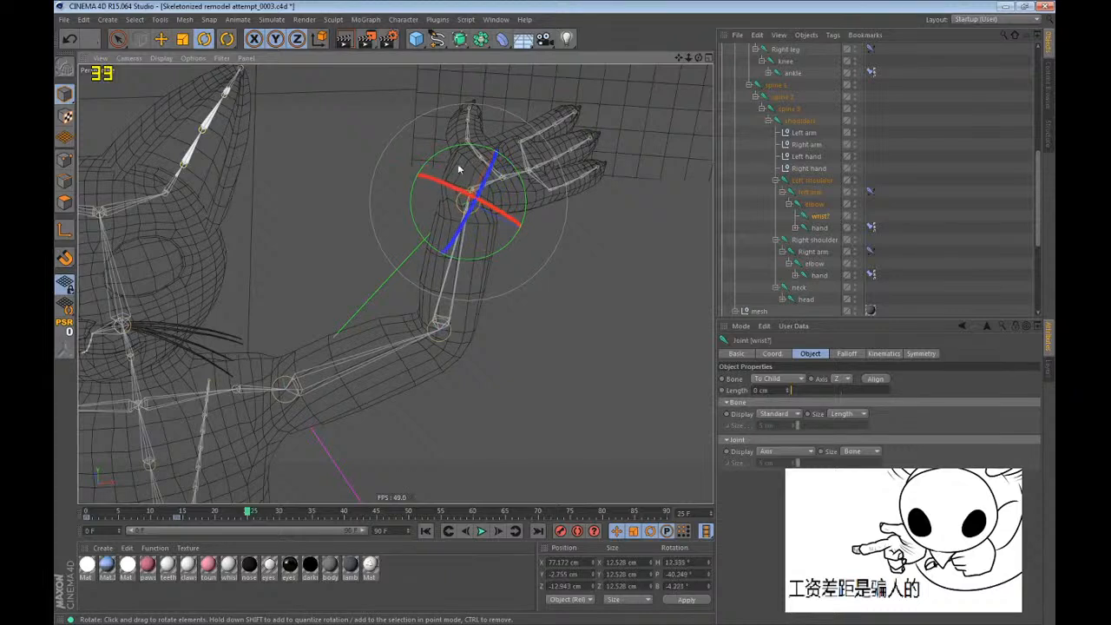
key("ctrl+z")
key("ctrl+z")
middle_click_drag(597, 389, 554, 351, "alt")
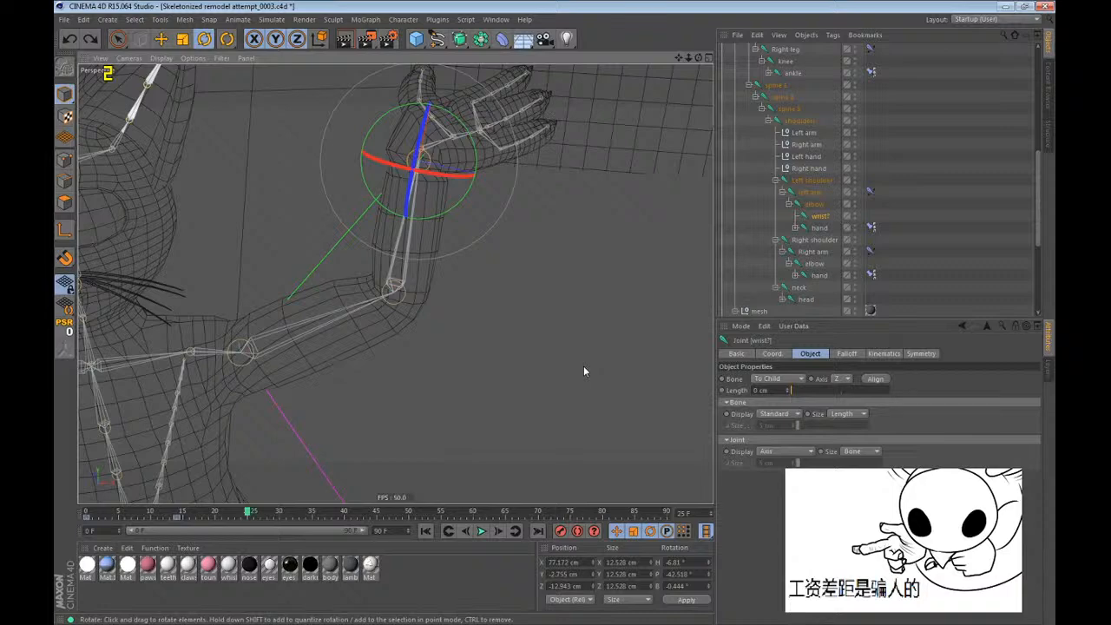
Return the timeline to frame 0 and inspect the left wrist and hand joints up close.
scroll(511, 126, "down", 7)
middle_click_drag(330, 255, 397, 254, "alt")
right_click_drag(397, 254, 339, 269, "alt")
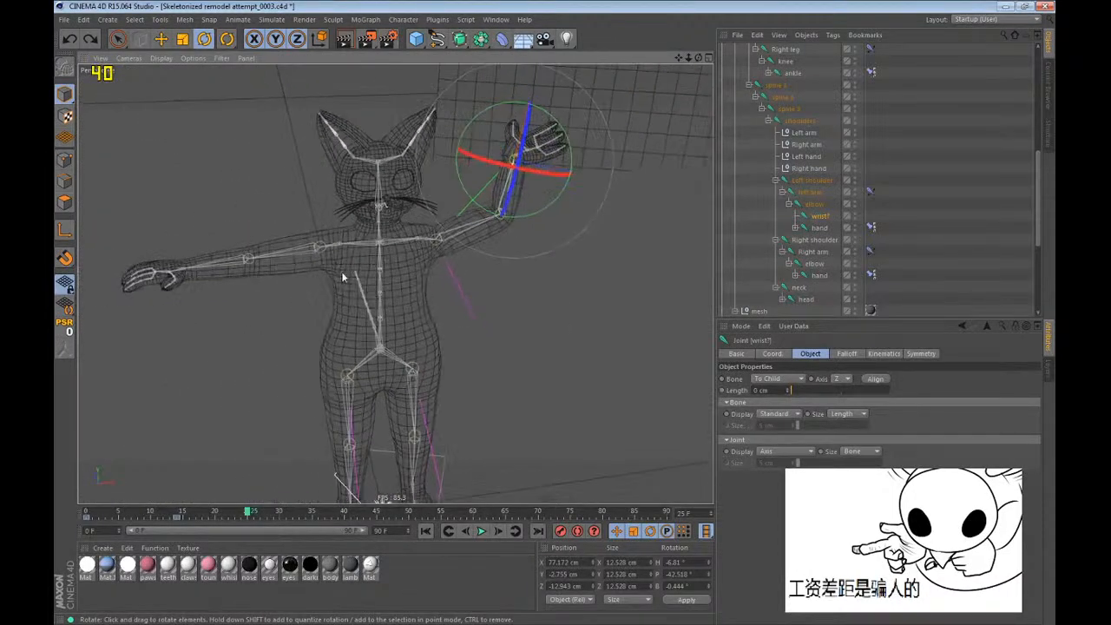
key("ctrl+f")
key("ctrl+d")
key("shift+f")
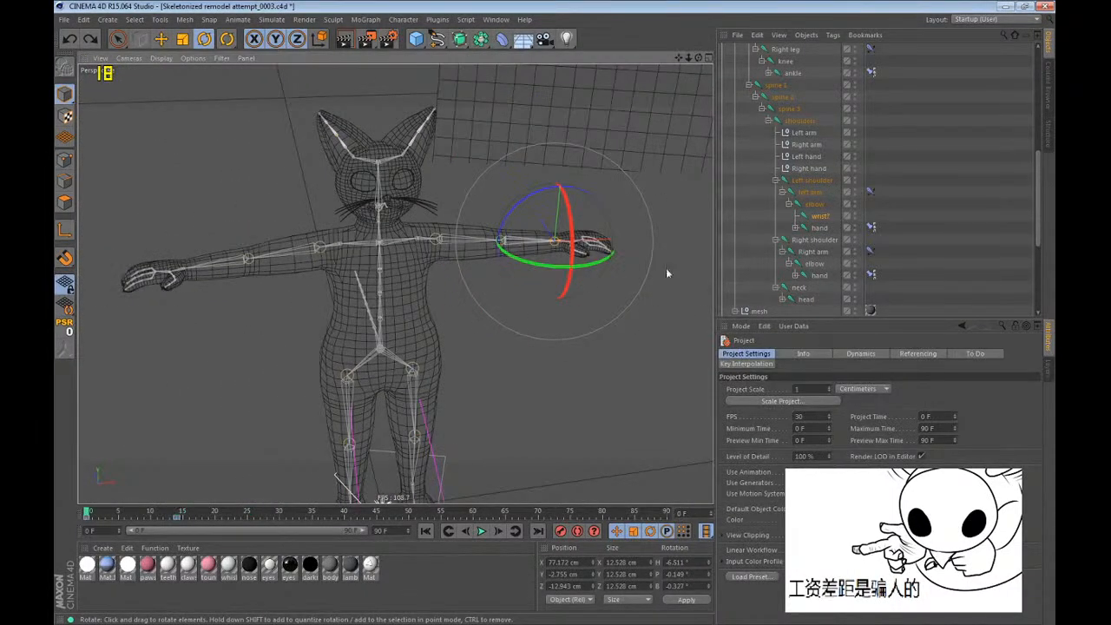
key("s")
right_click_drag(398, 267, 377, 359, "alt")
left_click_drag(377, 359, 531, 362, "alt")
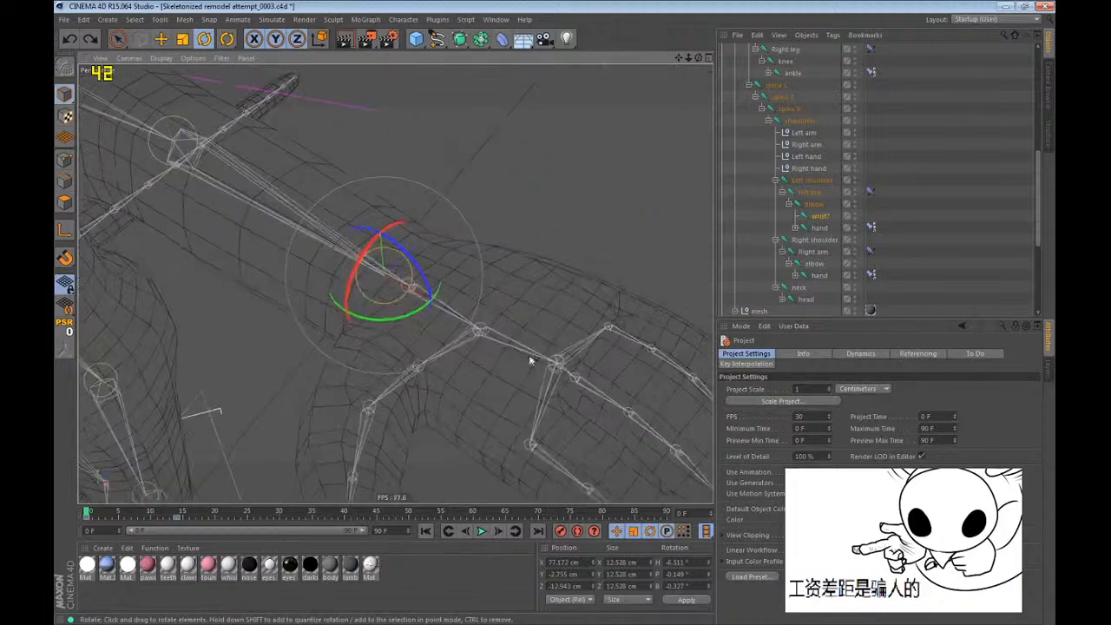
middle_click_drag(531, 362, 455, 237, "alt")
right_click_drag(455, 237, 397, 279, "alt")
left_click_drag(396, 277, 674, 275, "alt")
Expand the left hand's joint hierarchy and select the palm joint together with all its child joints.
left_click(797, 228)
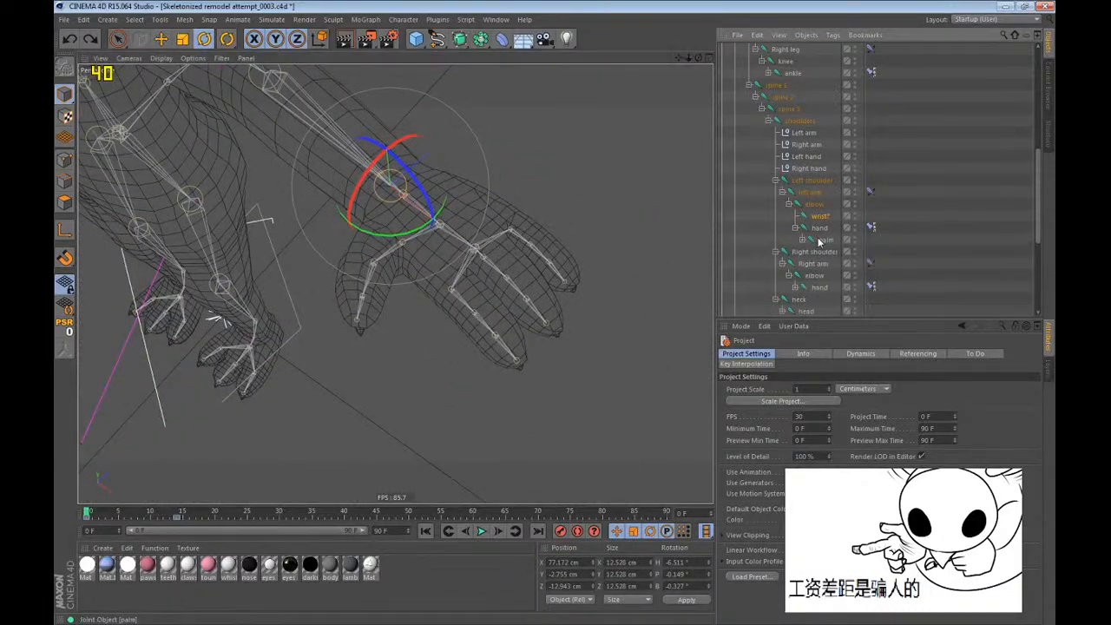
left_click(821, 241)
left_click(803, 241)
left_click(827, 254)
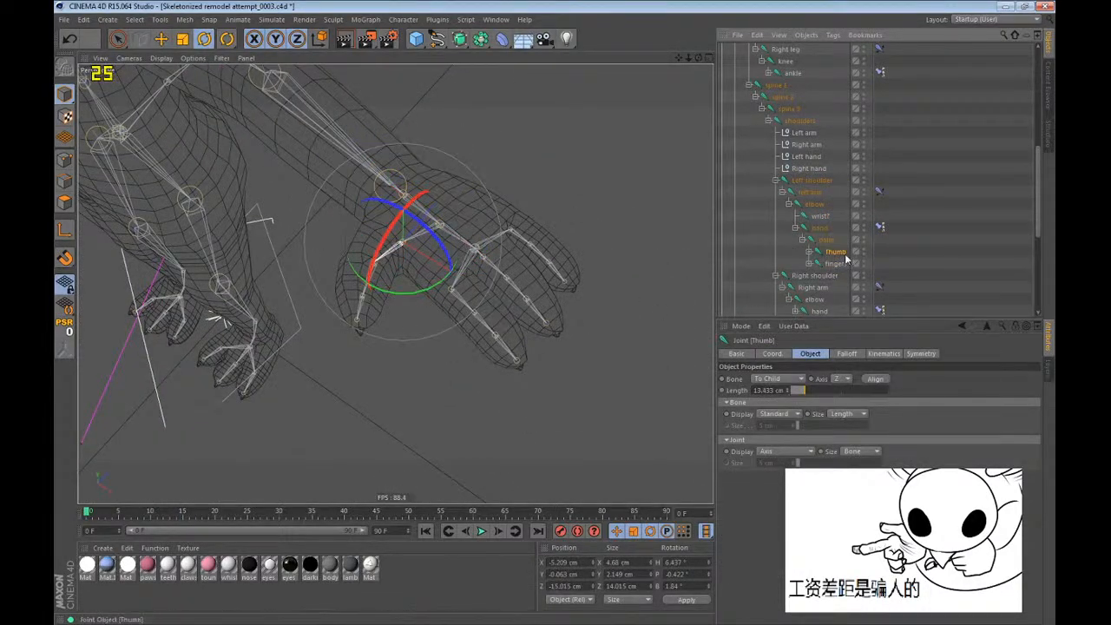
middle_click(827, 242)
Move the timeline to frame 25, where the left arm is raised.
left_click_drag(87, 512, 216, 511)
scroll(409, 470, "down", 3)
key("g")
key("g")
key("g")
key("g")
key("g")
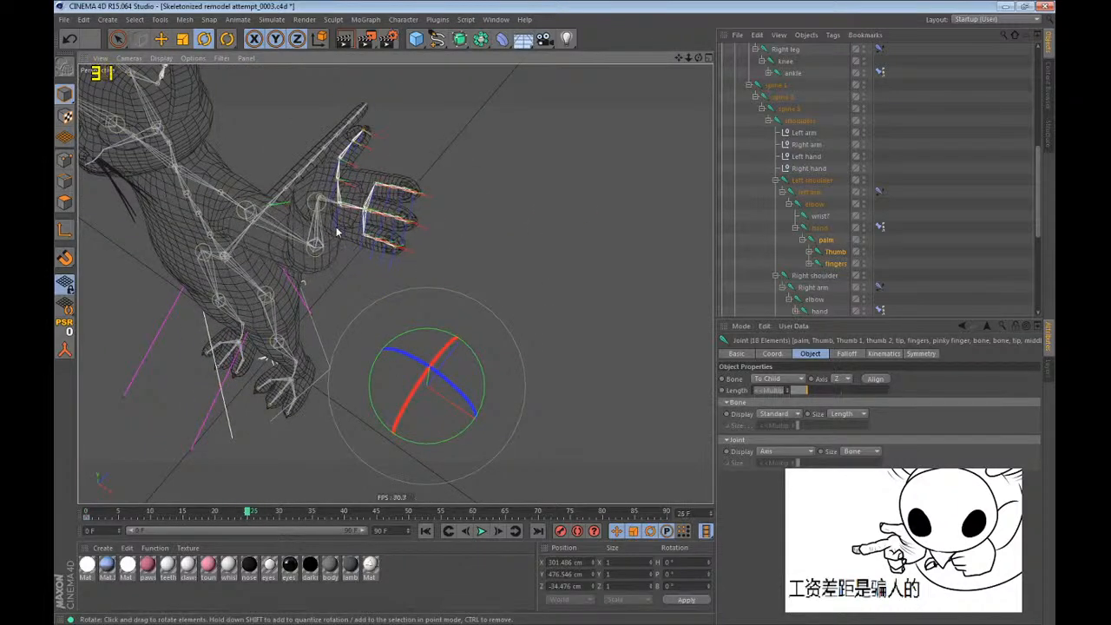
key("f")
key("g")
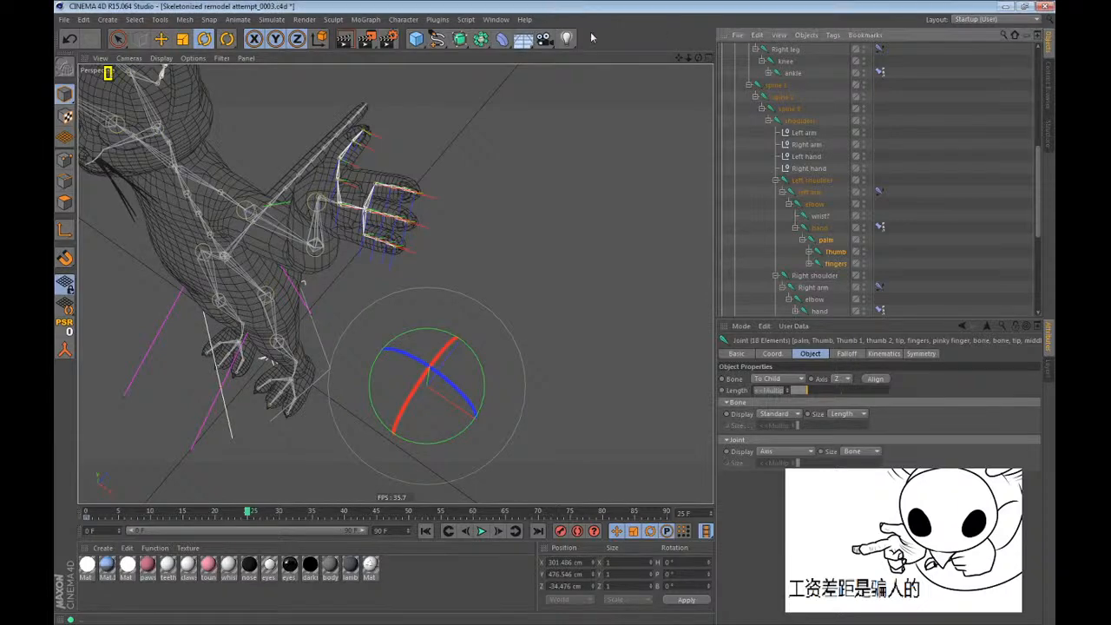
Try rotating the left Thumb joint to test the thumb deformation, and undo the rotations.
left_click(923, 231)
left_click(836, 252)
scroll(341, 193, "up", 6)
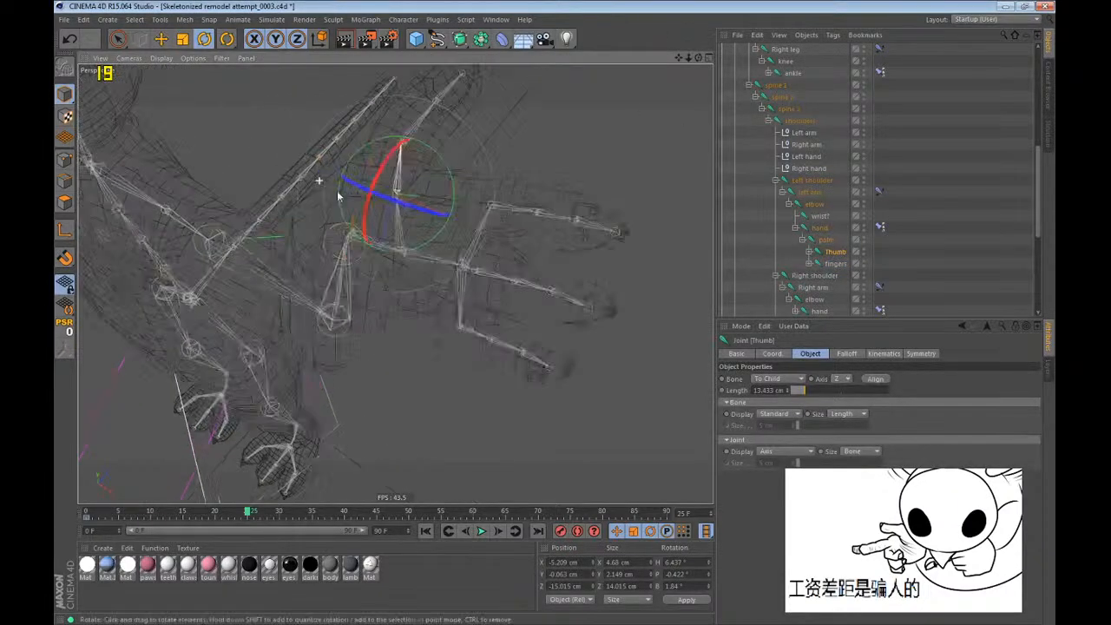
left_click_drag(341, 193, 484, 280, "alt")
middle_click_drag(483, 281, 476, 307, "alt")
key("ctrl+z")
left_click_drag(437, 210, 489, 162)
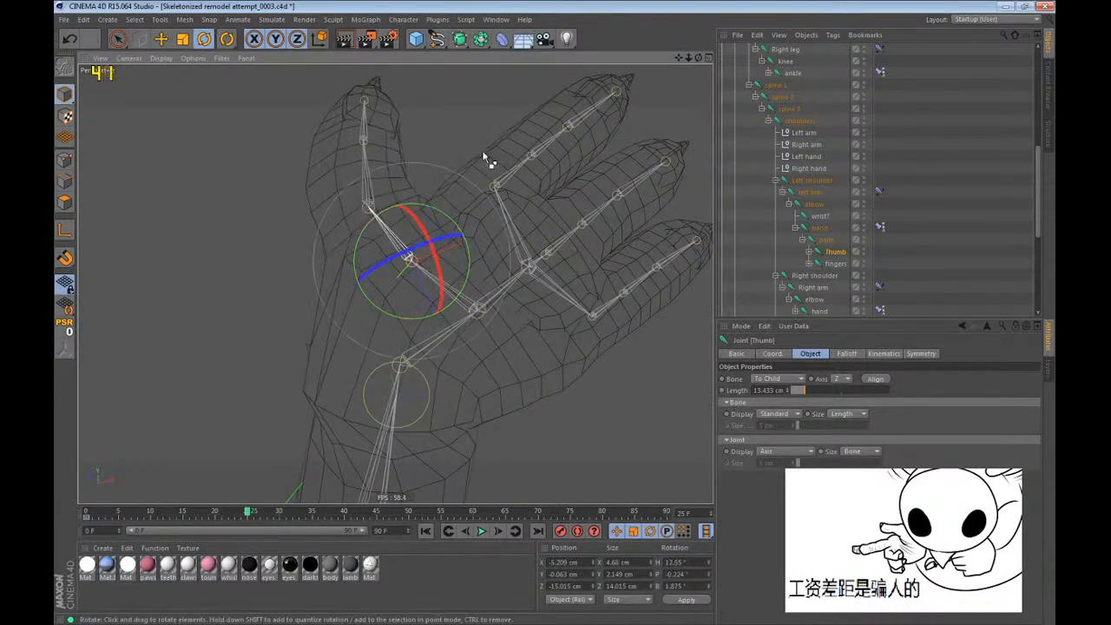
left_click_drag(402, 250, 428, 364)
key("ctrl+z")
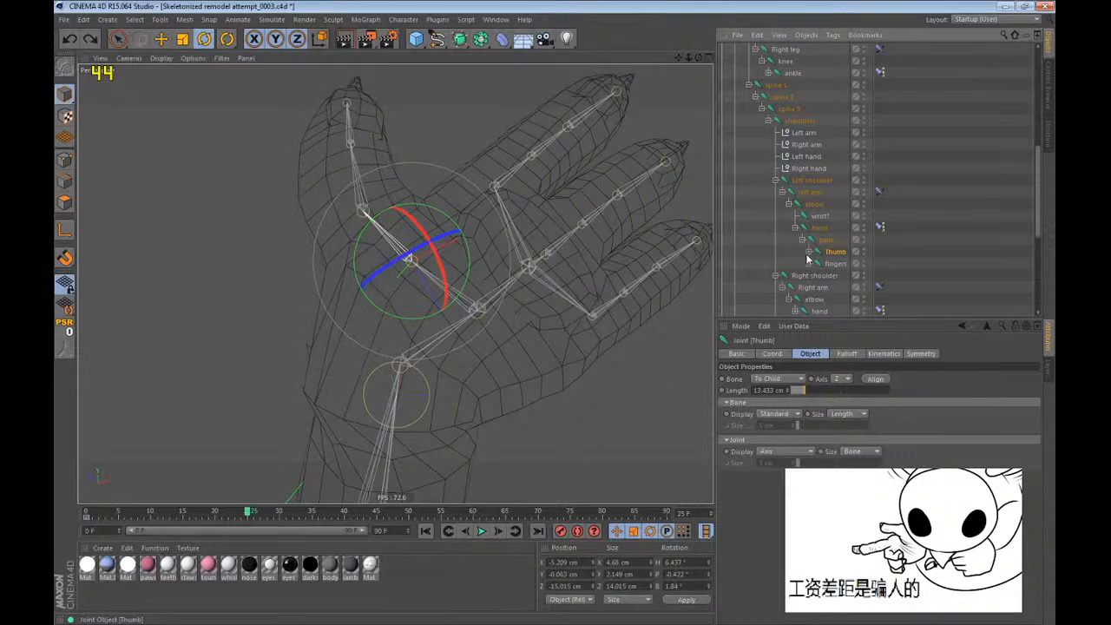
Test-bend the Thumb 1 and thumb 2 joints in turn and undo each rotation.
left_click(810, 253)
left_click(831, 263)
left_click_drag(462, 183, 565, 254)
key("ctrl+z")
left_click(838, 275)
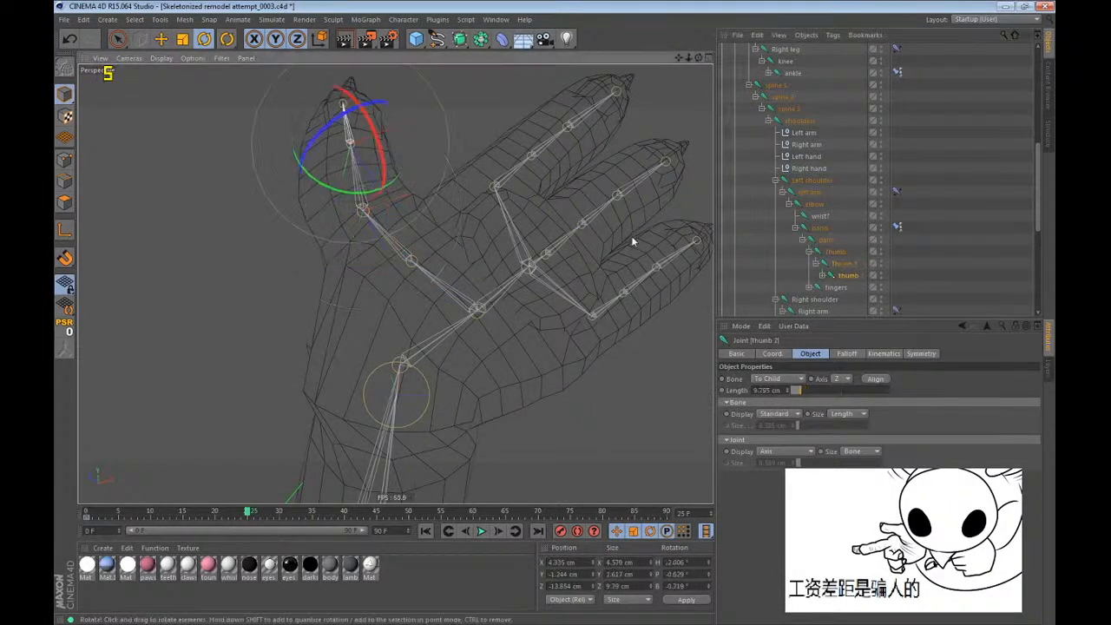
left_click_drag(550, 255, 516, 333, "alt")
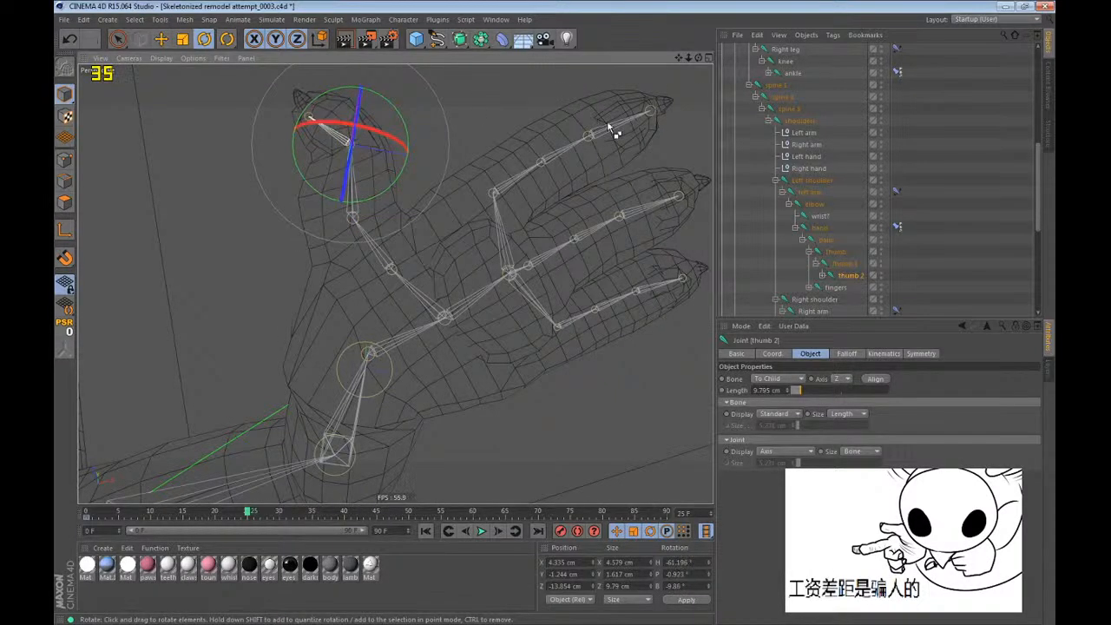
key("ctrl+z")
scroll(868, 252, "down", 2)
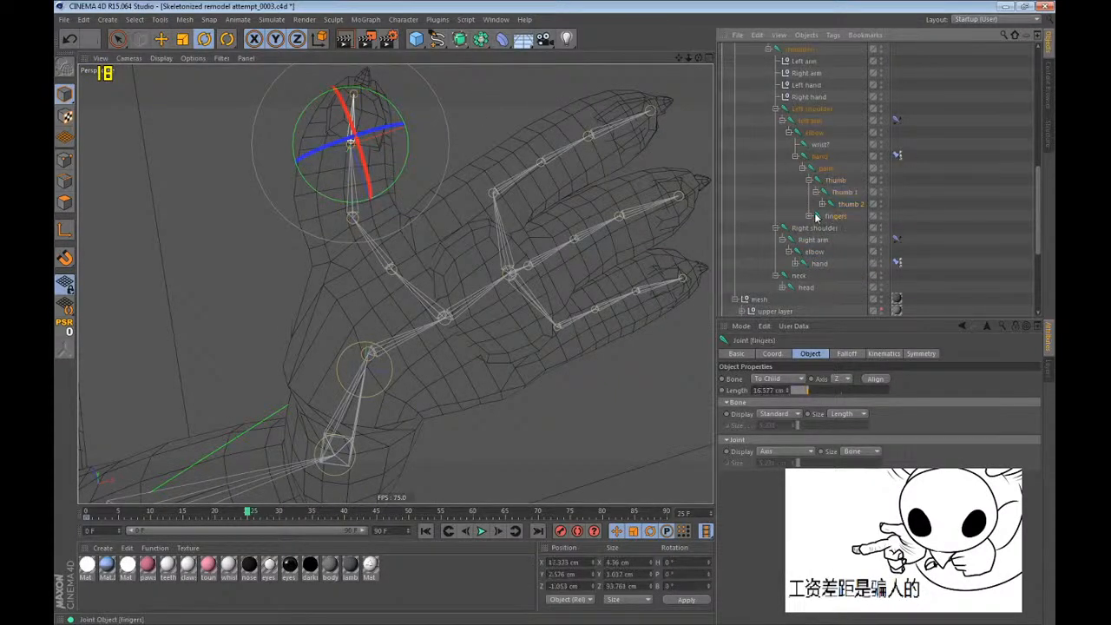
Expand the fingers joint, try rotating the pinky finger and the fingers joint, and undo both rotations.
left_click(811, 221)
left_click(809, 216)
left_click(831, 228)
left_click_drag(657, 335, 596, 274, "alt")
key("ctrl+z")
left_click(836, 217)
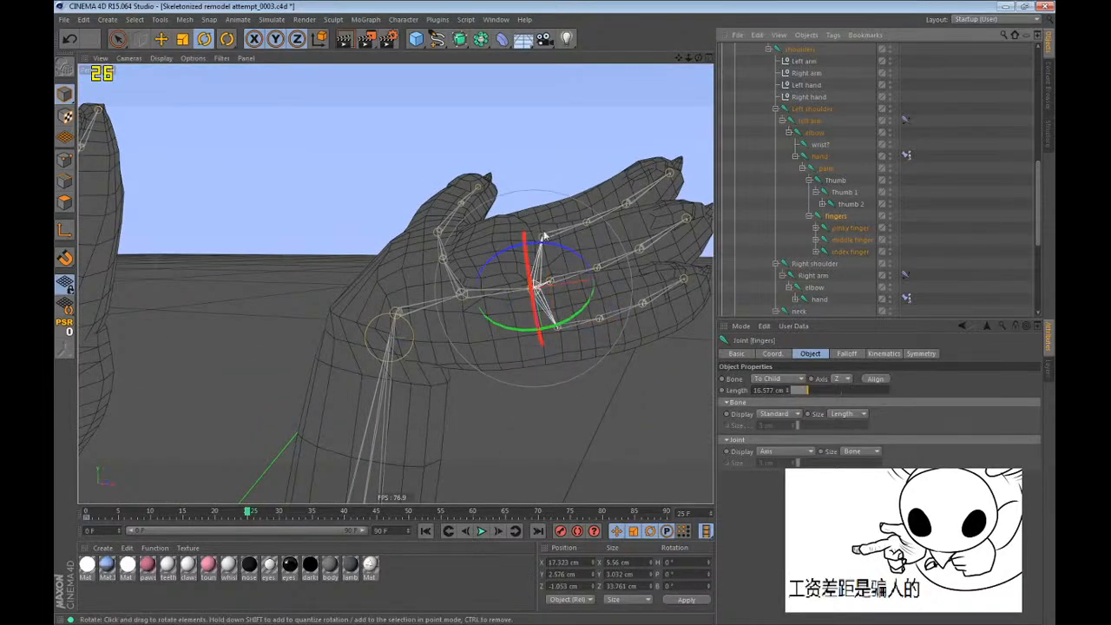
left_click_drag(544, 236, 524, 270)
key("ctrl+z")
Try rotating the fingers joint to about 87° bank at frame 0 in the front view.
key("F3")
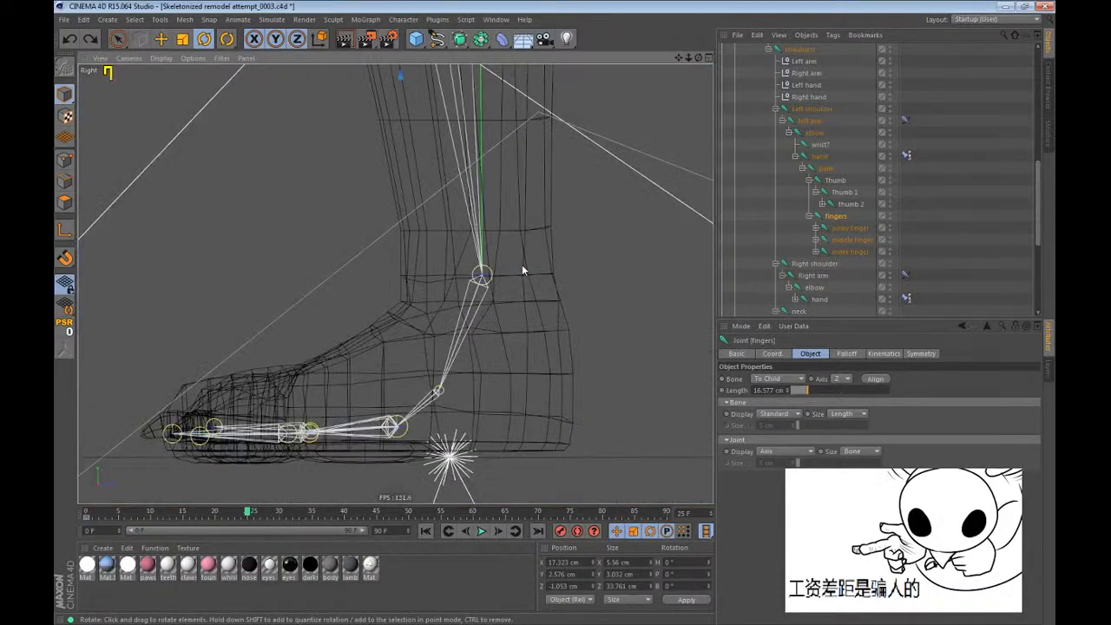
key("s")
key("F4")
scroll(433, 411, "down", 8)
scroll(509, 267, "up", 10)
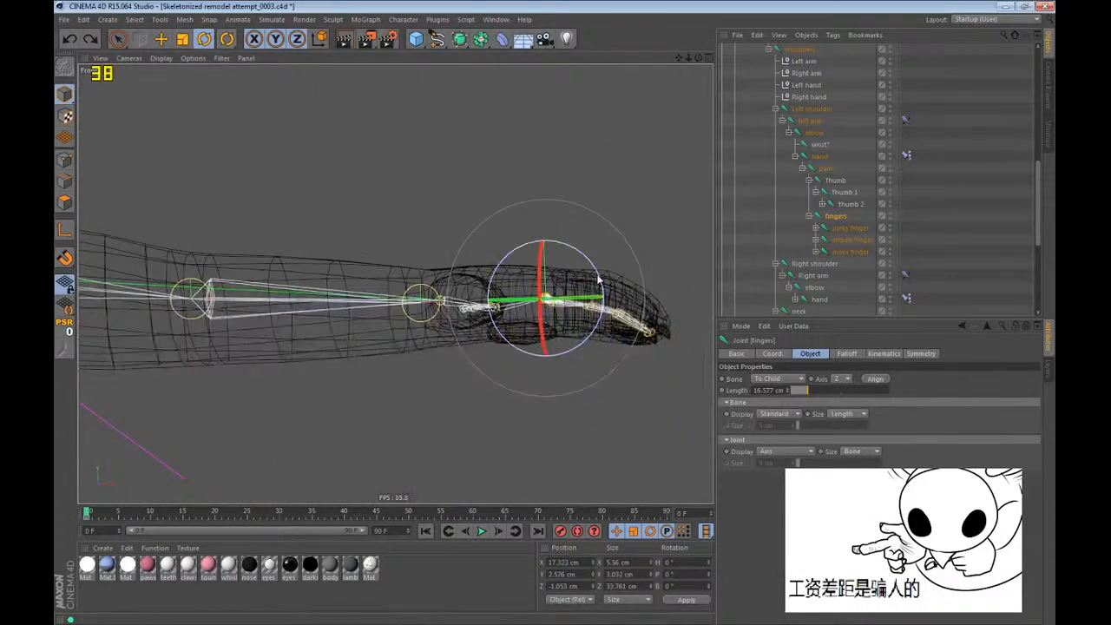
left_click_drag(599, 278, 577, 360)
key("F1")
key("s")
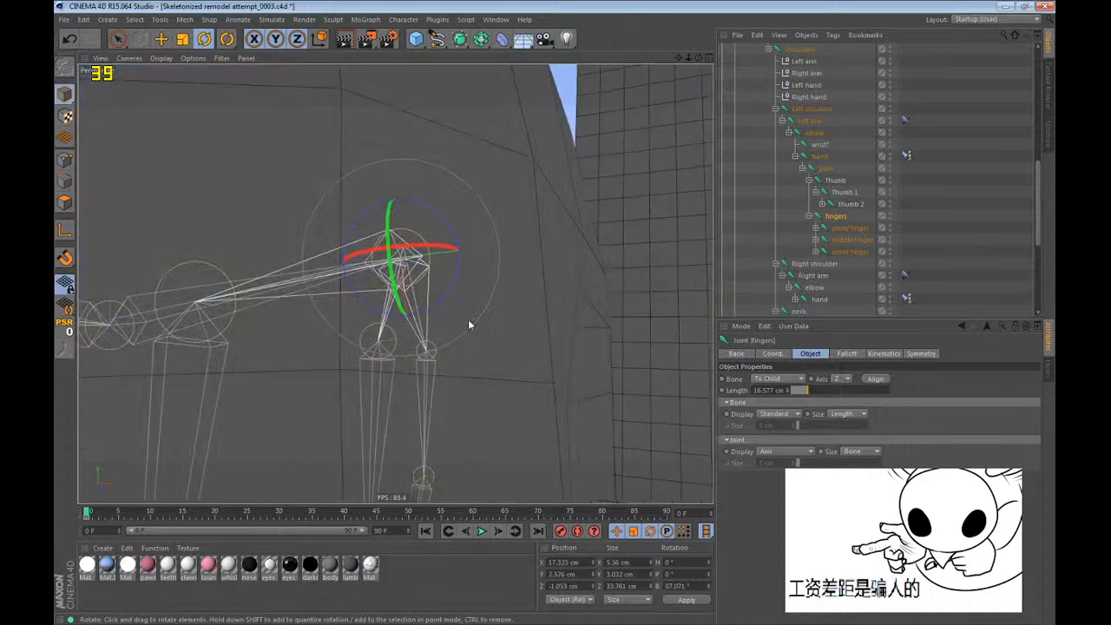
left_click_drag(476, 284, 545, 276, "alt")
Select the left pinky, middle and index finger joints together and go to frame 25.
left_click(847, 227)
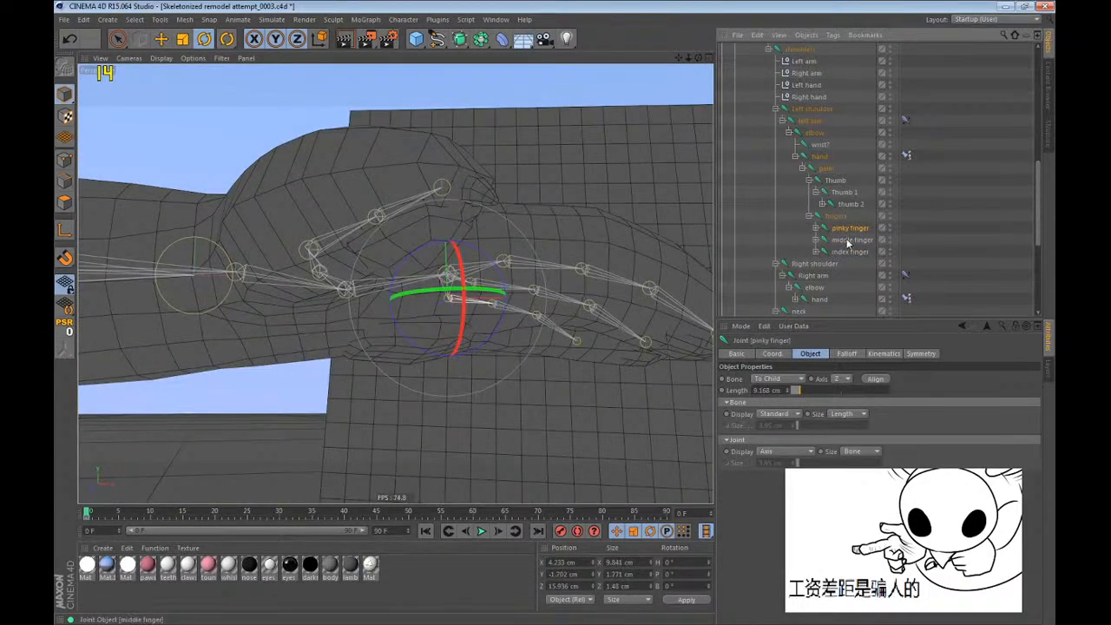
left_click(847, 252, "ctrl")
left_click_drag(543, 346, 461, 352, "alt")
left_click_drag(180, 513, 248, 511)
middle_click_drag(308, 201, 358, 472, "alt")
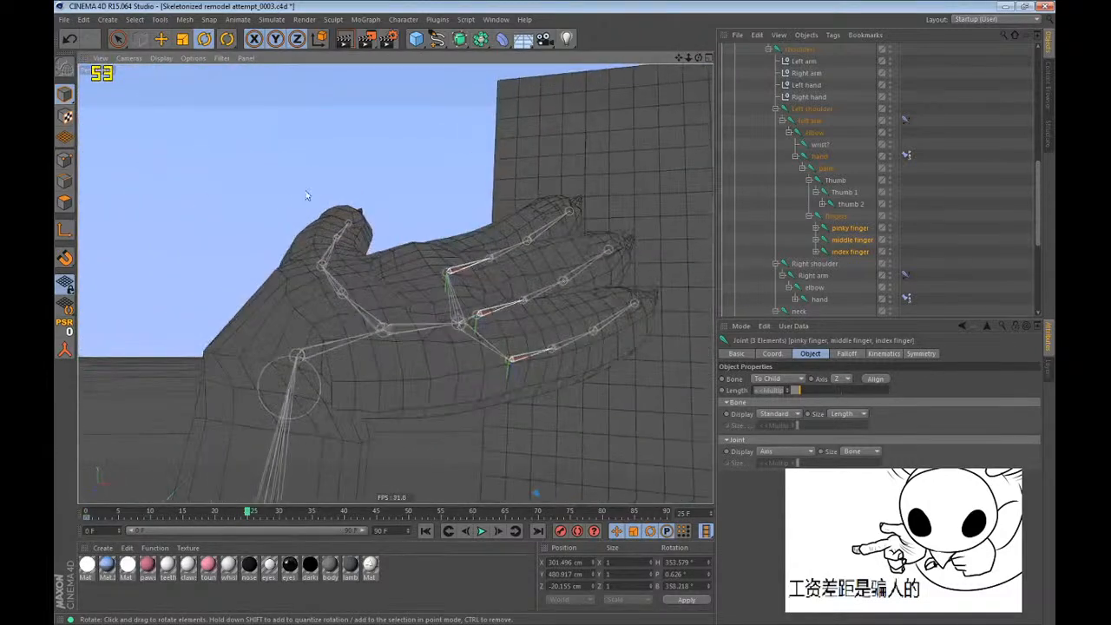
left_click_drag(308, 197, 511, 375, "alt")
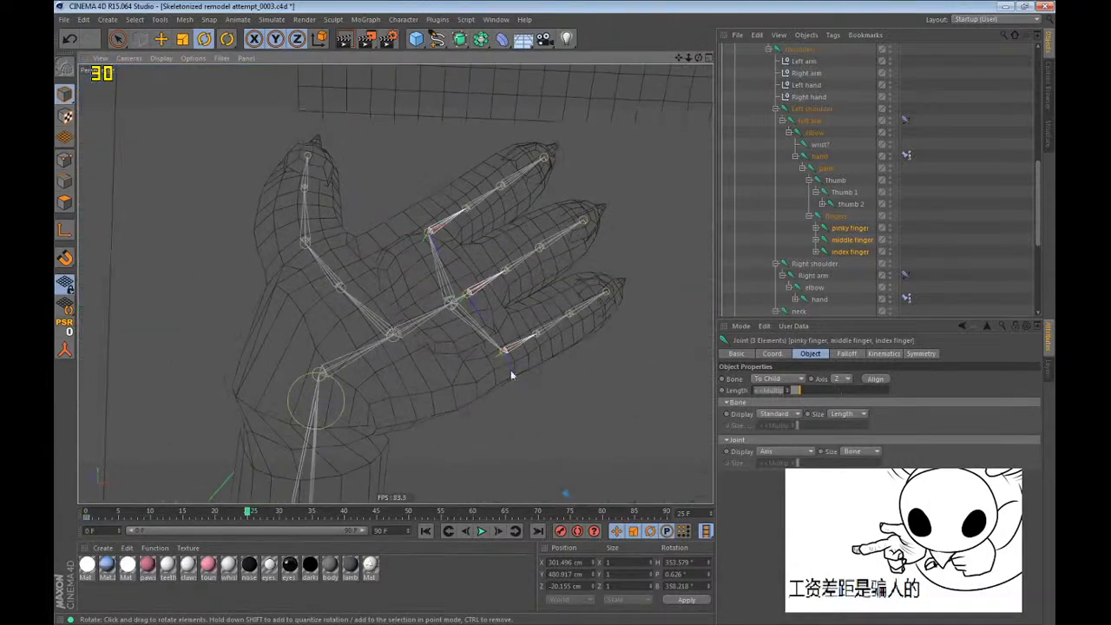
Try rotating the pinky, middle and index finger base joints together to about 244° bank, and undo it.
left_click(511, 364)
left_click(850, 228)
left_click(851, 252, "shift")
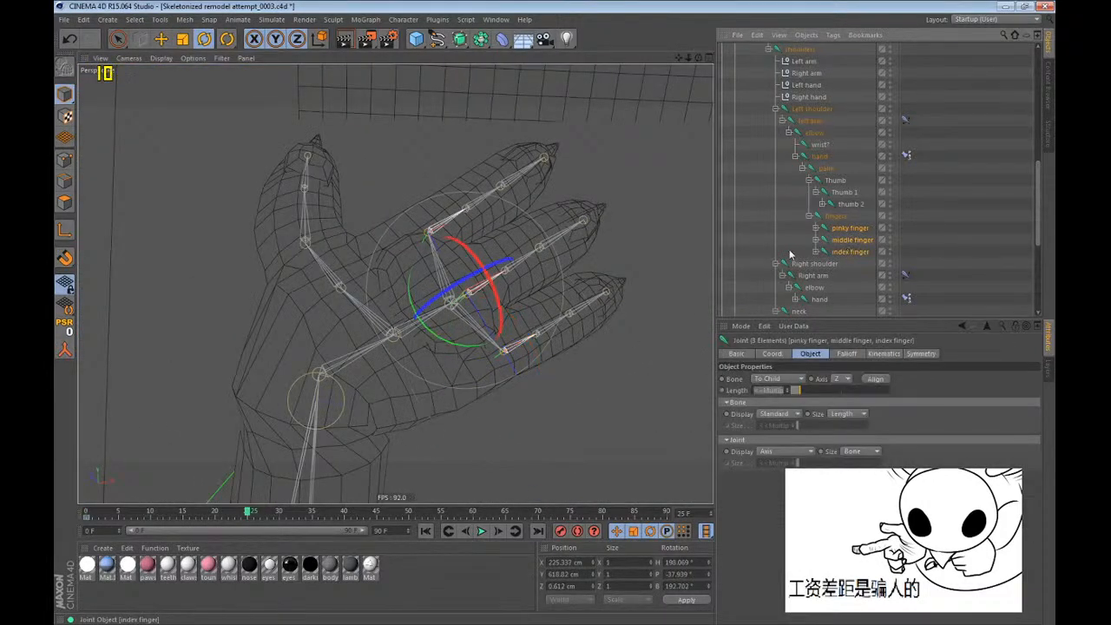
left_click_drag(465, 291, 390, 336)
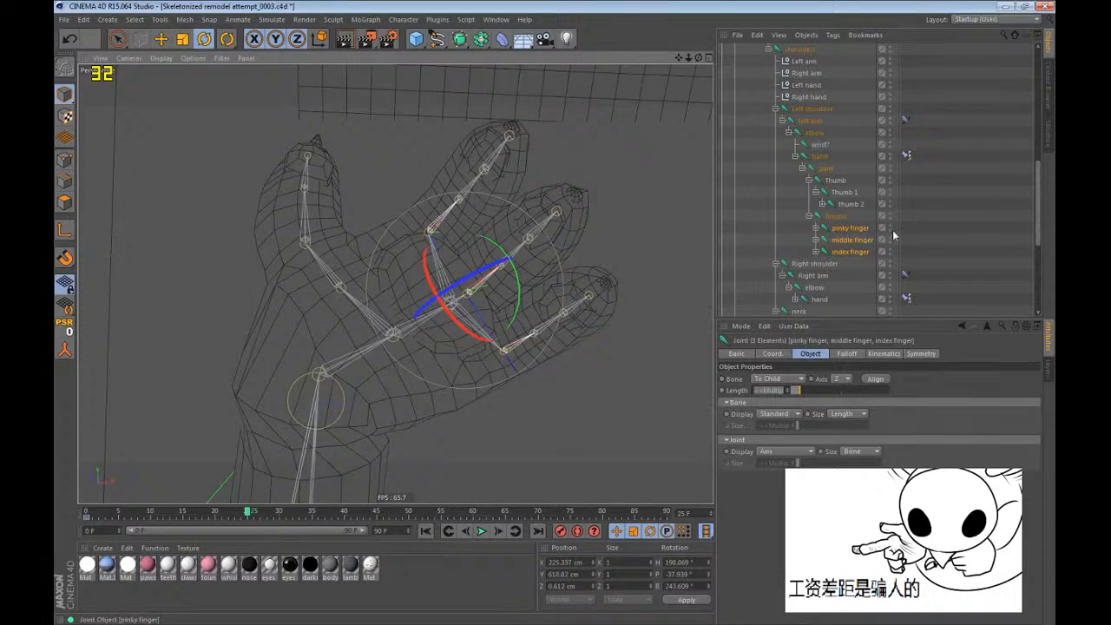
key("ctrl+z")
Curl the pinky finger joint chain to about 243° bank and curl the middle finger joint chain into the palm.
left_click(844, 228)
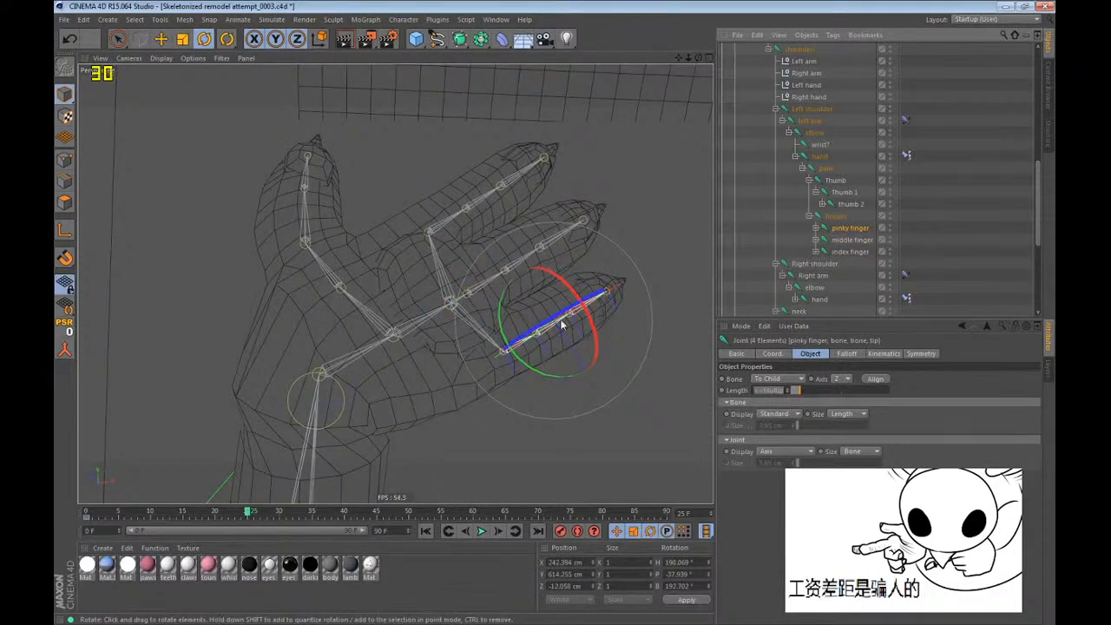
left_click_drag(562, 325, 493, 362)
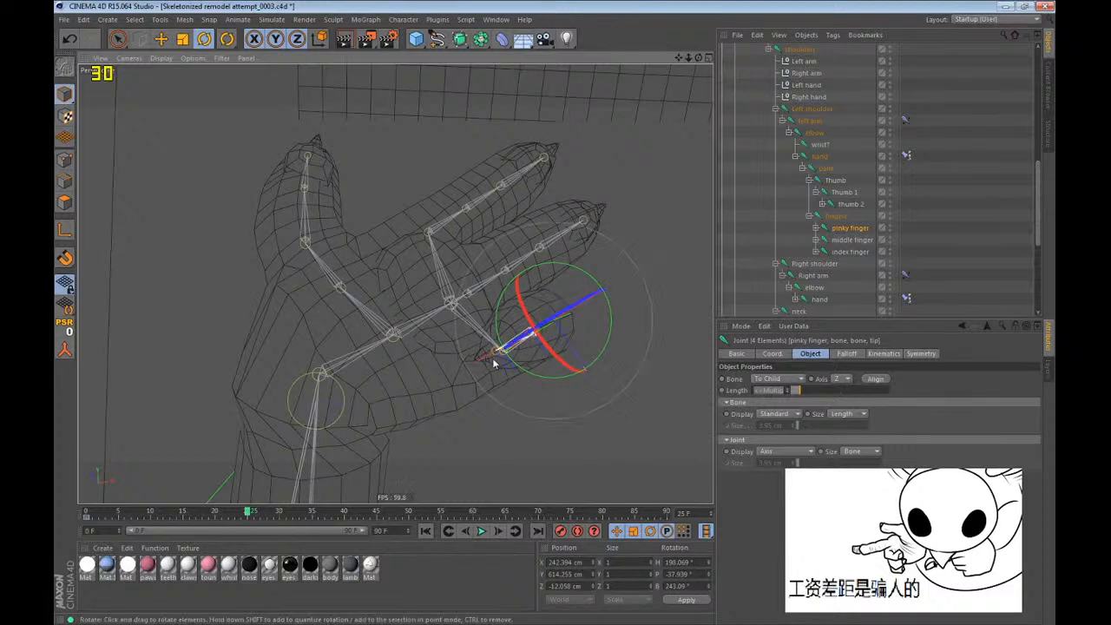
middle_click(849, 240)
left_click_drag(493, 257, 438, 291)
Curl the whole Thumb joint chain inward to about 13° heading, 63° pitch and 350° bank.
middle_click(837, 181)
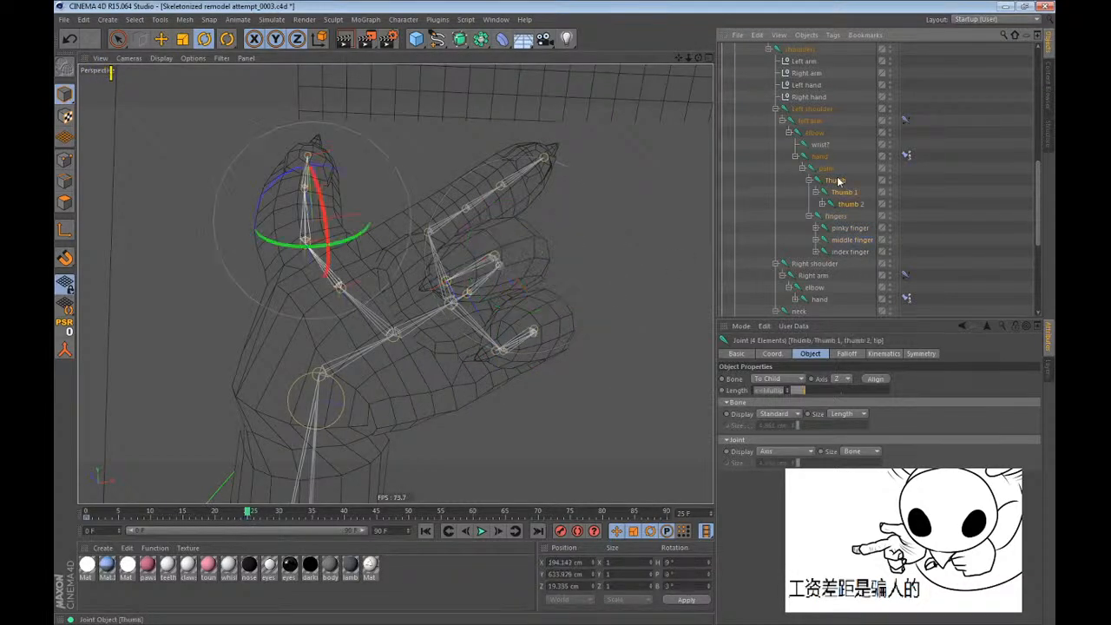
left_click_drag(342, 203, 458, 300)
right_click_drag(458, 301, 305, 412, "alt")
middle_click_drag(382, 318, 454, 216, "alt")
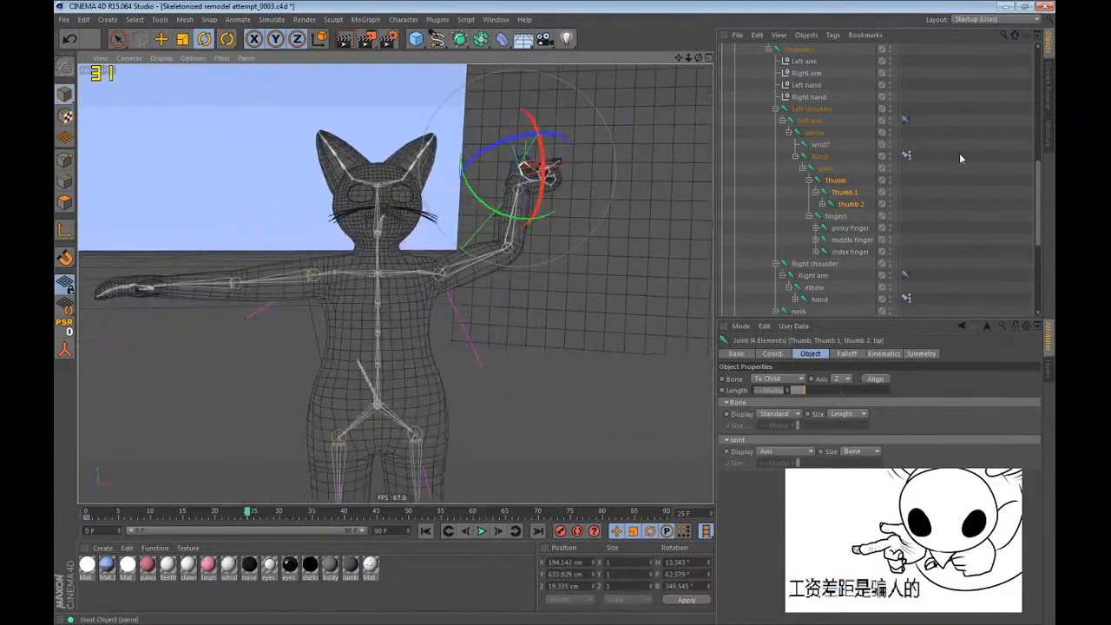
At frame 36, move the Left hand null to about X 56, Y 1, Z -192 cm and rotate it to about 26°, -104°, 124°.
left_click(839, 136)
left_click(808, 84)
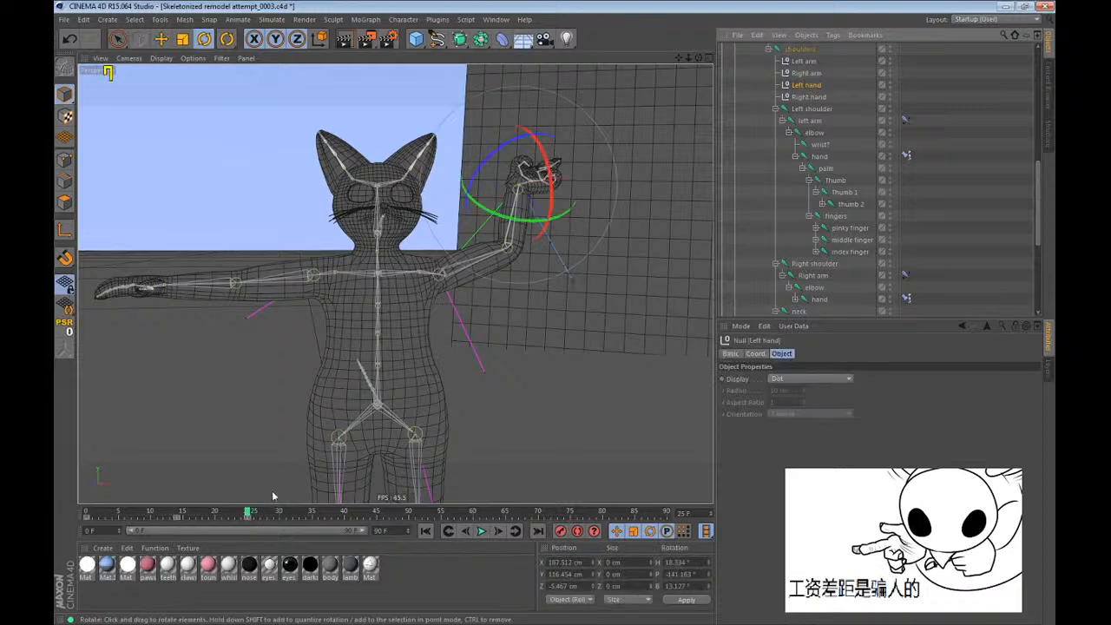
left_click_drag(525, 194, 230, 273)
key("e")
scroll(510, 208, "up", 2)
left_click_drag(231, 273, 59, 373)
left_click_drag(346, 281, 331, 293)
left_click_drag(454, 283, 482, 410, "alt")
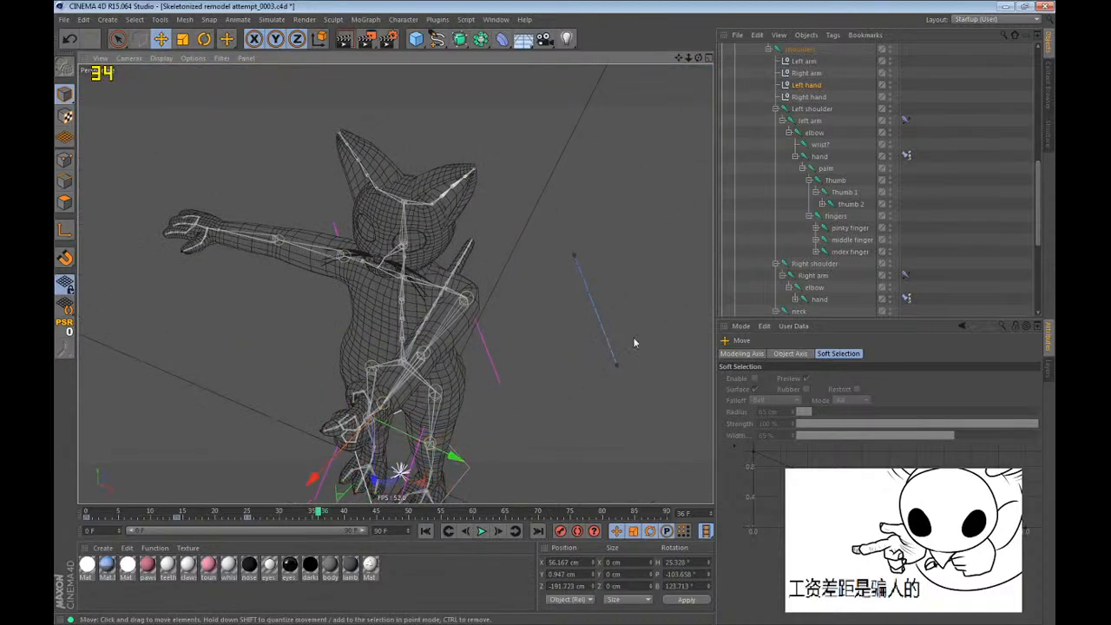
Keyframe the Left arm null at frame 28, and move it to about X 59, Y -158, Z 3 cm at frame 36.
left_click(796, 64)
left_click_drag(434, 257, 512, 122, "alt")
left_click_drag(640, 186, 571, 227)
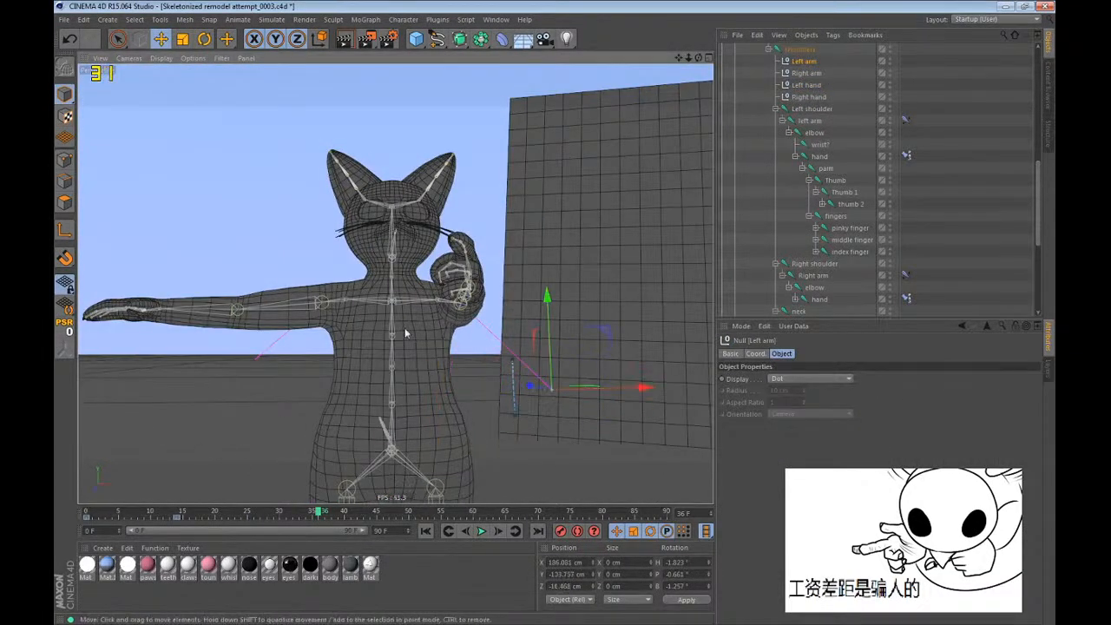
left_click_drag(257, 515, 267, 514)
key("F9")
left_click(318, 512)
left_click_drag(334, 462, 268, 483)
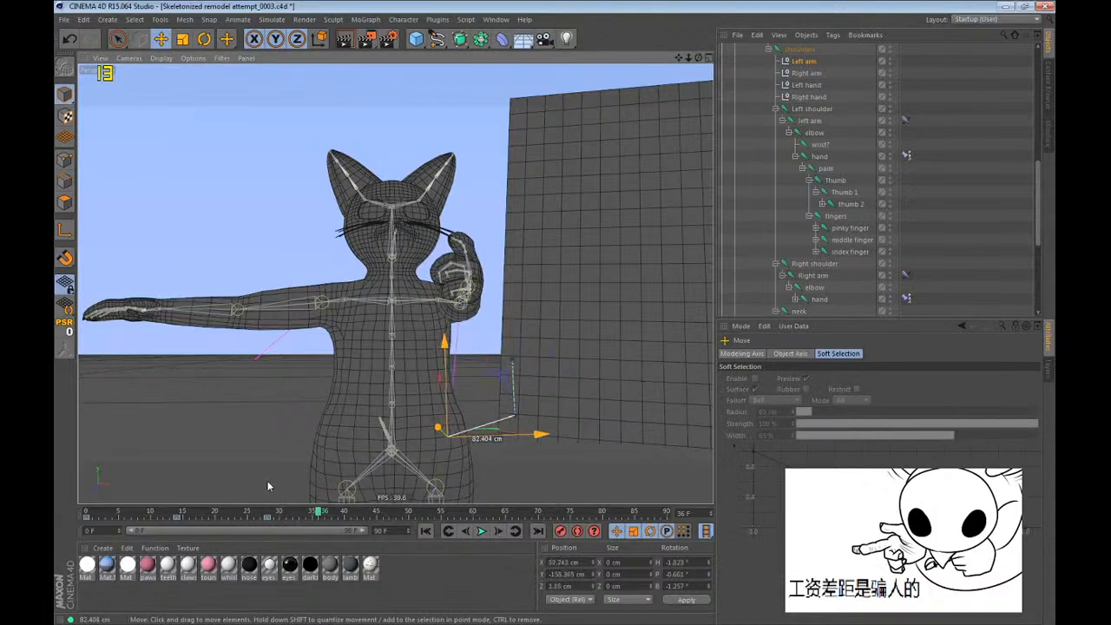
Keyframe the Left shoulder joint at frame 25, and rotate it to about -49°, -13°, 1° at frame 36.
left_click(812, 109)
left_click_drag(521, 330, 267, 519, "alt")
left_click(249, 514)
key("F9")
left_click(318, 514)
key("r")
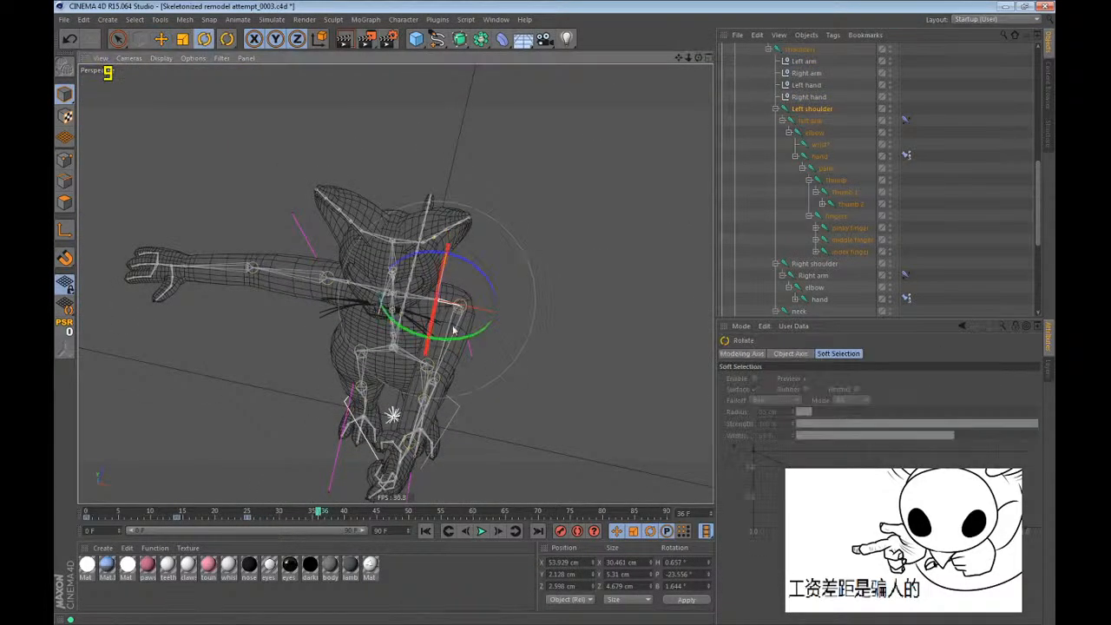
scroll(467, 327, "up", 5)
left_click_drag(467, 326, 382, 347, "alt")
left_click_drag(381, 321, 448, 327)
scroll(411, 259, "down", 3)
key("e")
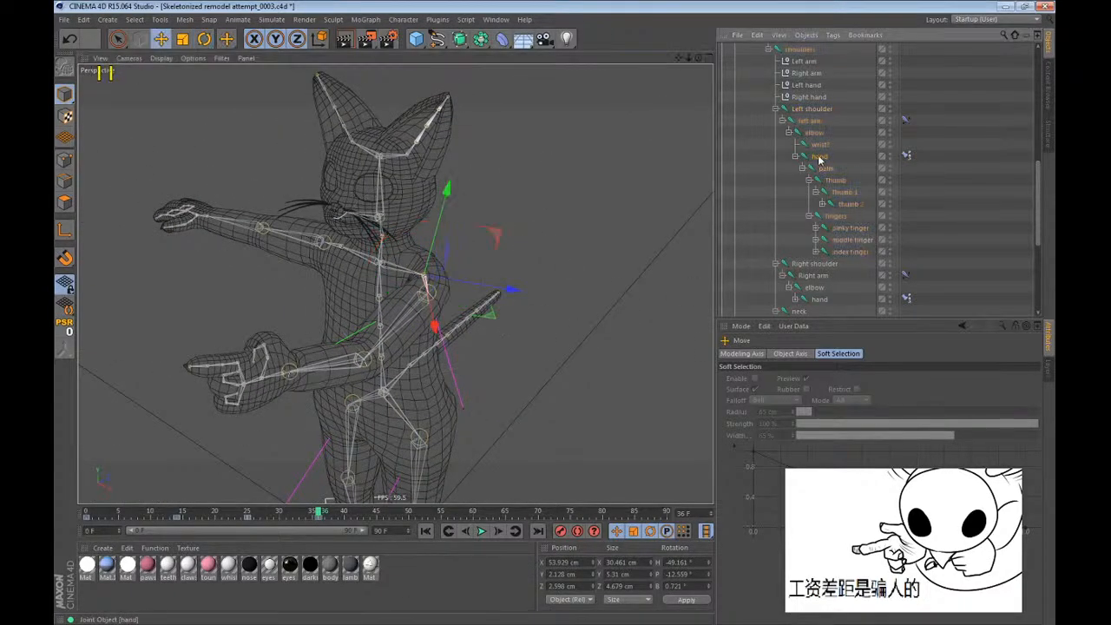
At frame 36, move the Left hand null to about X 54, Y 1, Z -198 cm and rotate it to about 76°, -99°, 175°.
left_click(820, 159)
left_click_drag(310, 354, 356, 335, "alt")
scroll(356, 335, "up", 5)
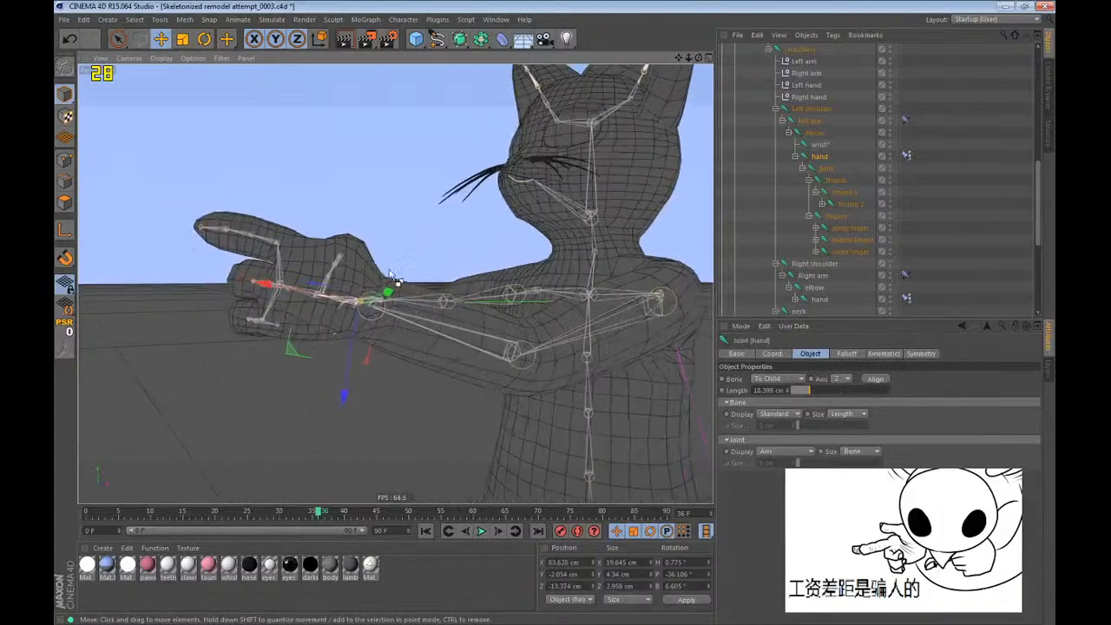
key("e")
left_click(816, 105)
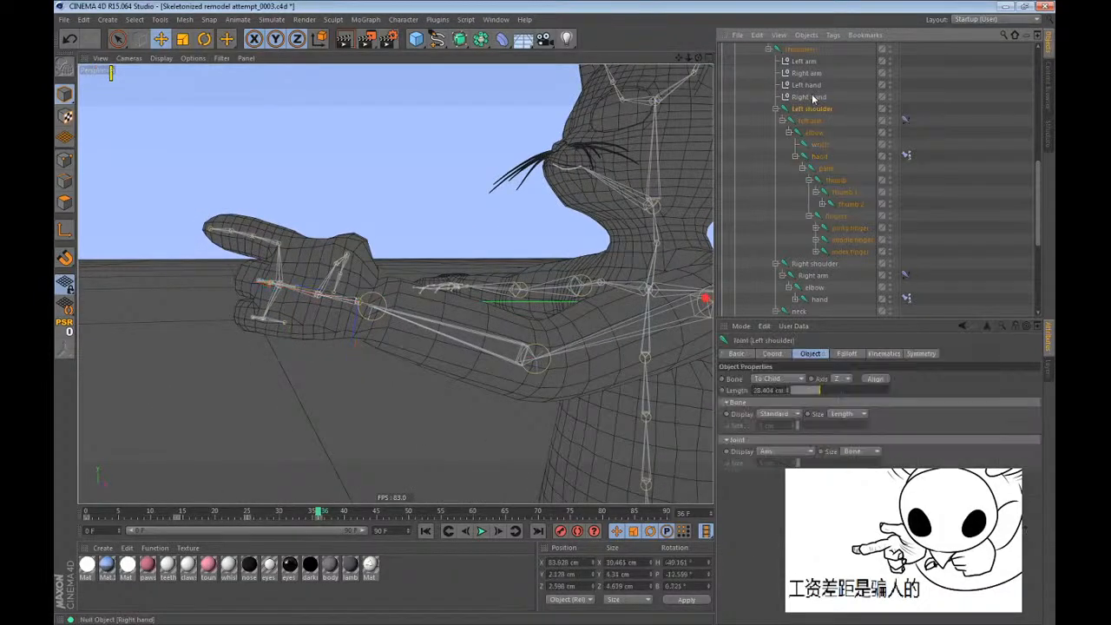
left_click(810, 86)
mouse_move(575, 224)
left_mouse_down()
mouse_move(554, 226)
mouse_move(570, 246)
mouse_move(560, 233)
left_mouse_up()
key("r")
left_click_drag(512, 327, 513, 325)
key("e")
left_click_drag(324, 364, 712, 217, "alt")
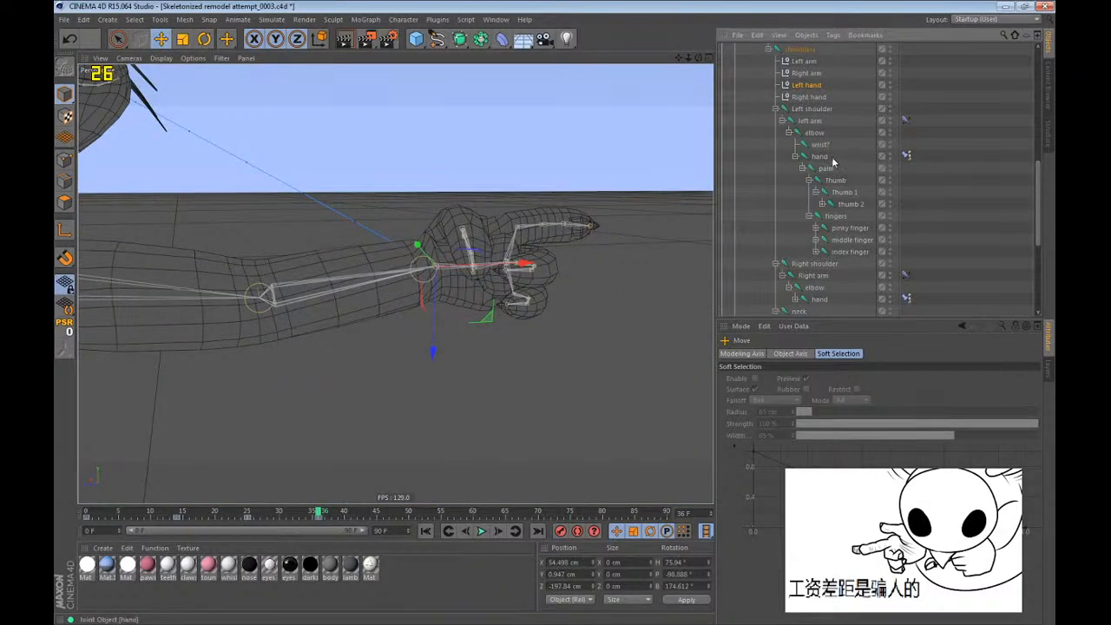
Reset the left wrist joint's heading, pitch and bank to 0° at frame 36.
left_click(824, 145)
left_click(316, 512)
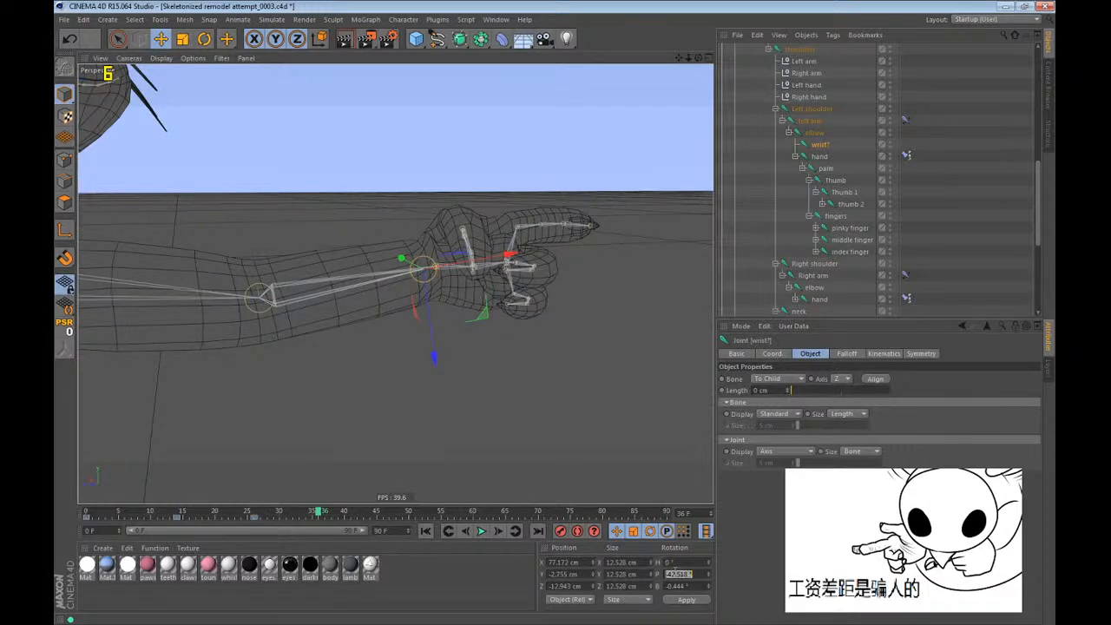
left_click_drag(578, 465, 255, 142, "alt")
right_click_drag(420, 204, 555, 217, "alt")
left_click_drag(450, 295, 556, 260, "alt")
key("r")
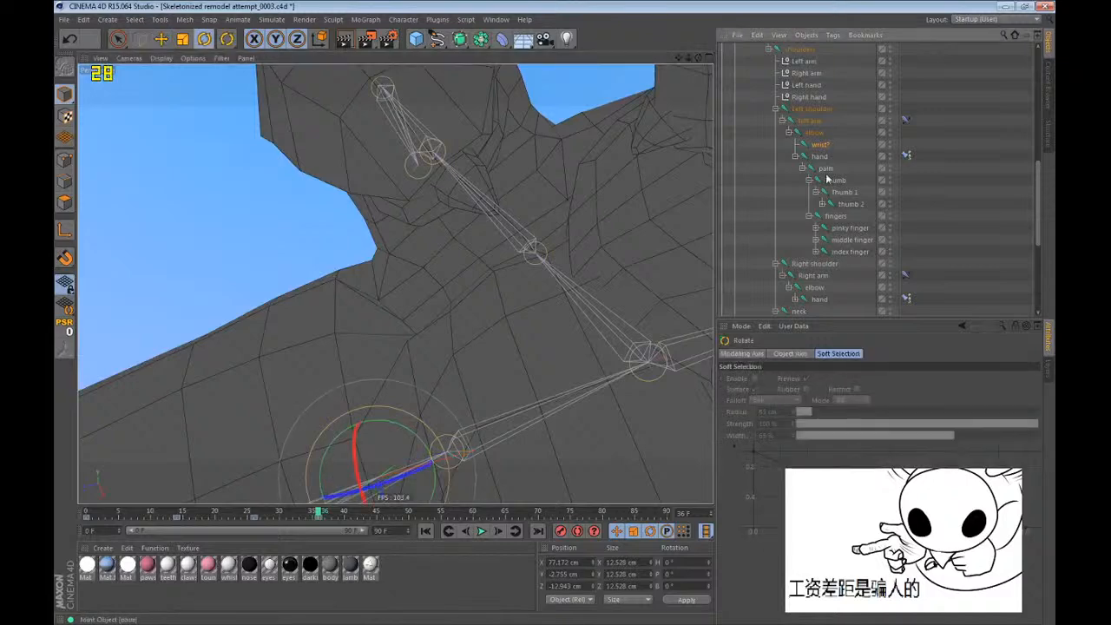
Examine the left Thumb joint and the right hand's palm joints against the raised-arm pose at frame 25.
left_click(829, 180)
left_click_drag(449, 243, 331, 421, "alt")
left_click_drag(425, 255, 707, 253, "alt")
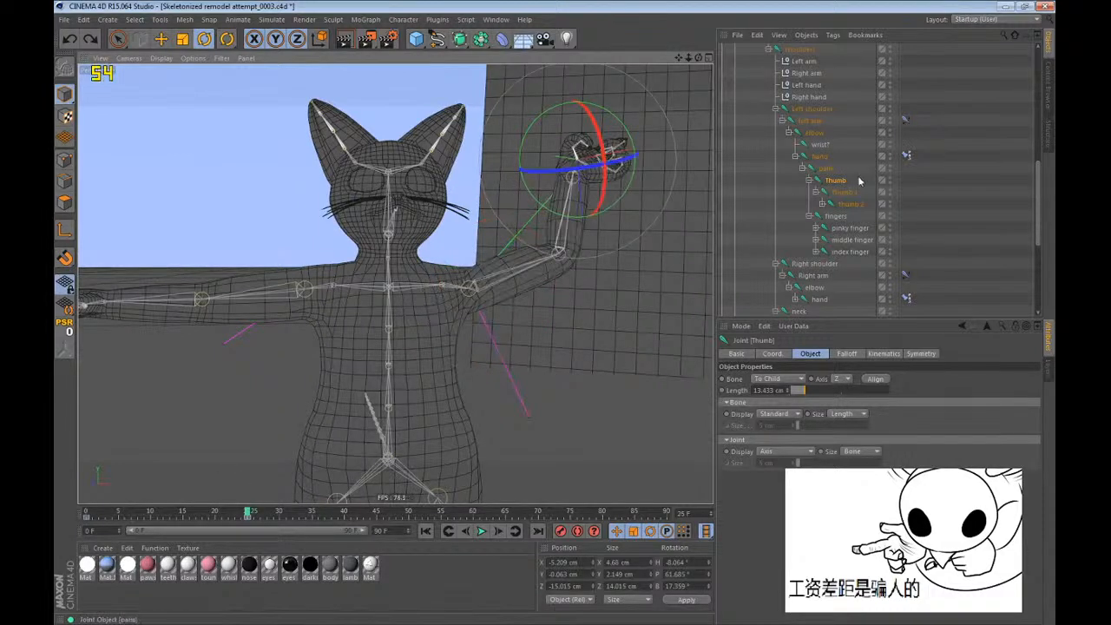
scroll(847, 200, "down", 2)
key("F5")
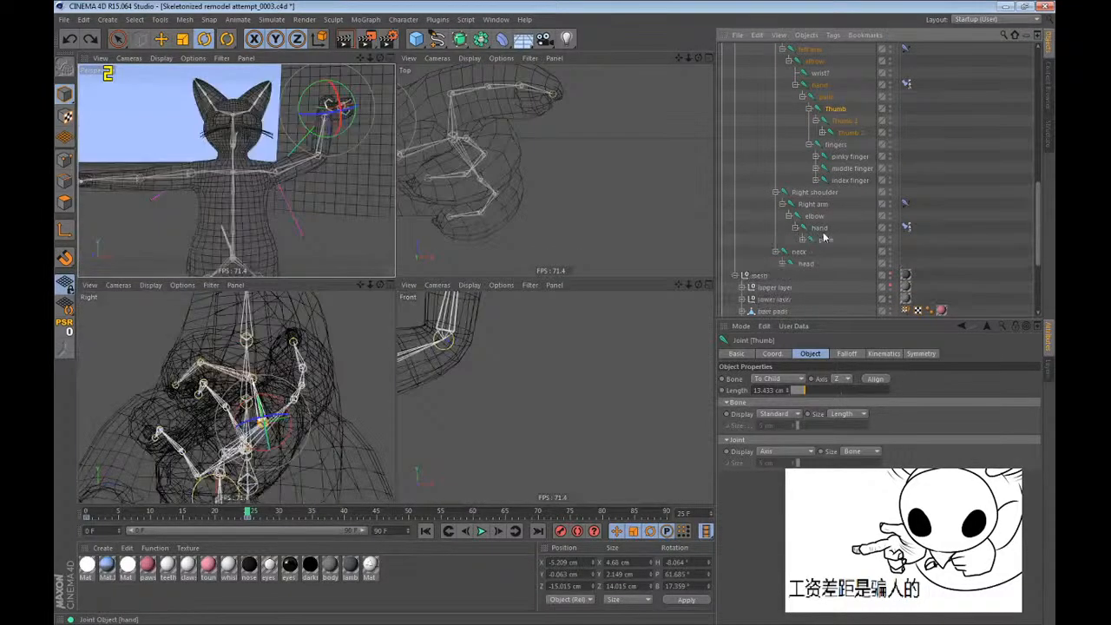
left_click(825, 238)
scroll(798, 233, "up", 4)
key("F1")
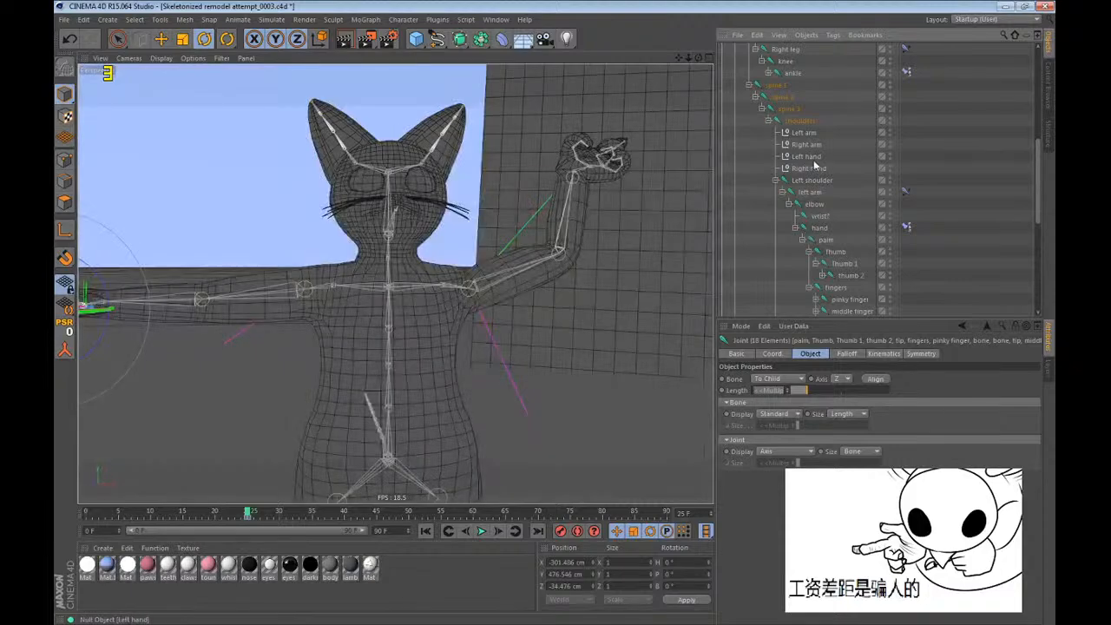
Lower the right arm by moving the Right hand null to about X -108, Y -173, Z -40 cm and rotating it to about -172°, -15°, 87°.
left_click(814, 168)
key("e")
key("r")
left_click_drag(330, 394, 412, 394)
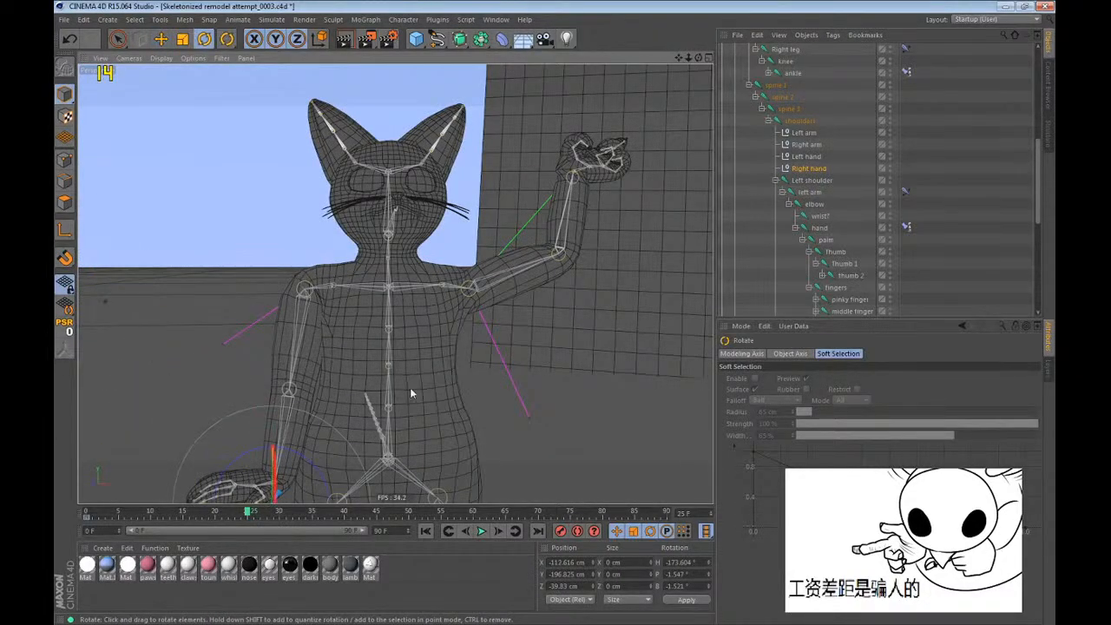
middle_click_drag(354, 396, 400, 257, "alt")
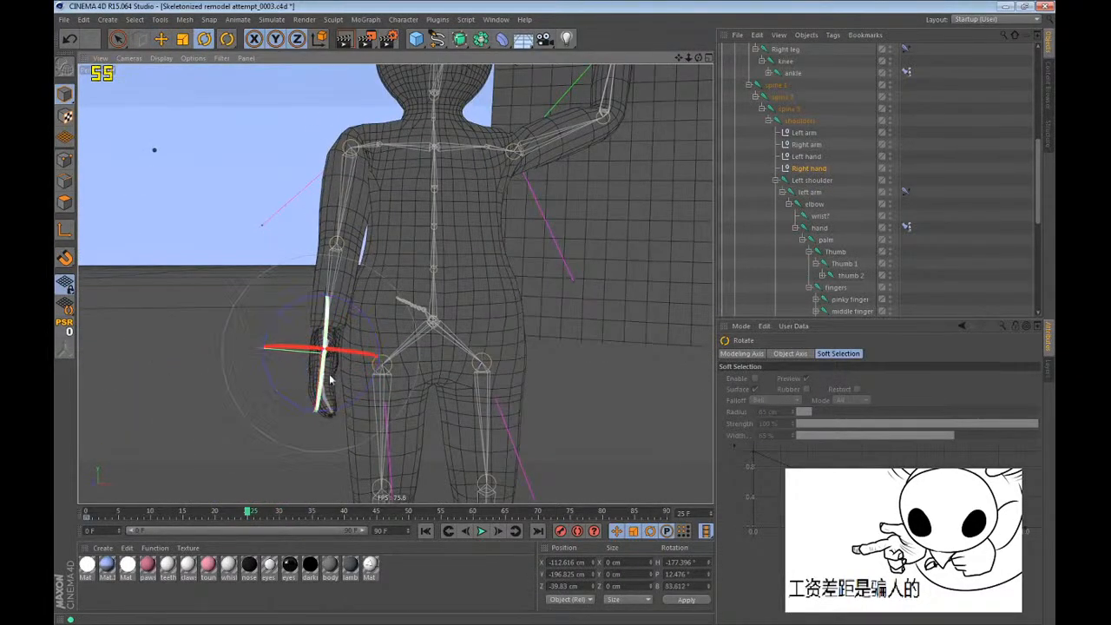
left_click_drag(330, 380, 349, 428)
key("e")
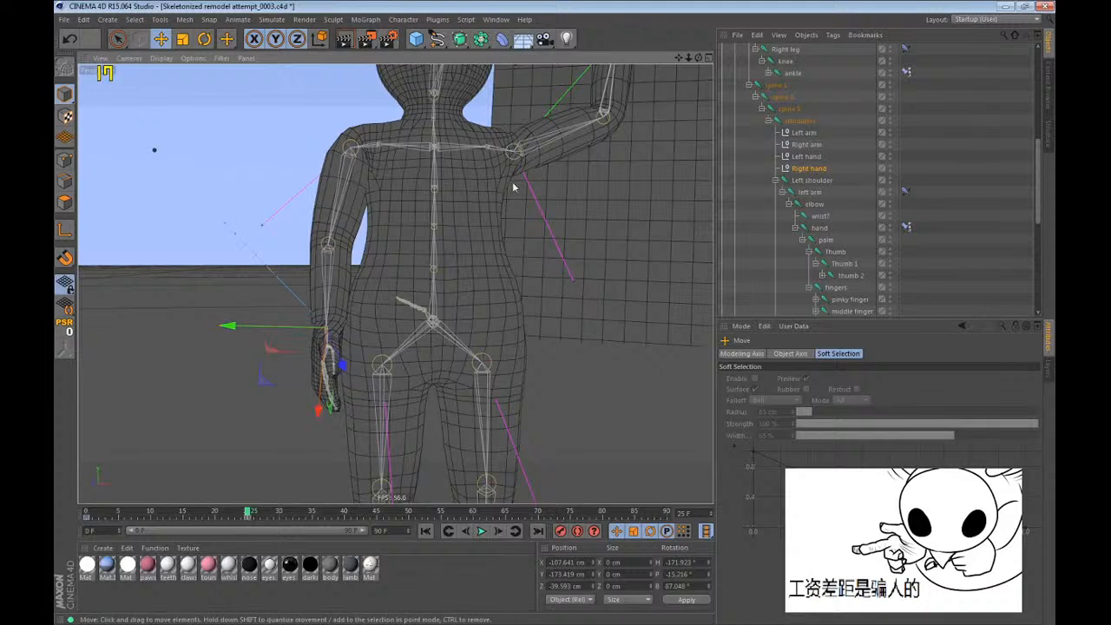
left_click_drag(432, 217, 490, 261, "alt")
Rotate the Right shoulder joint to about -175° heading, 1° pitch and 11° bank.
left_click(814, 182)
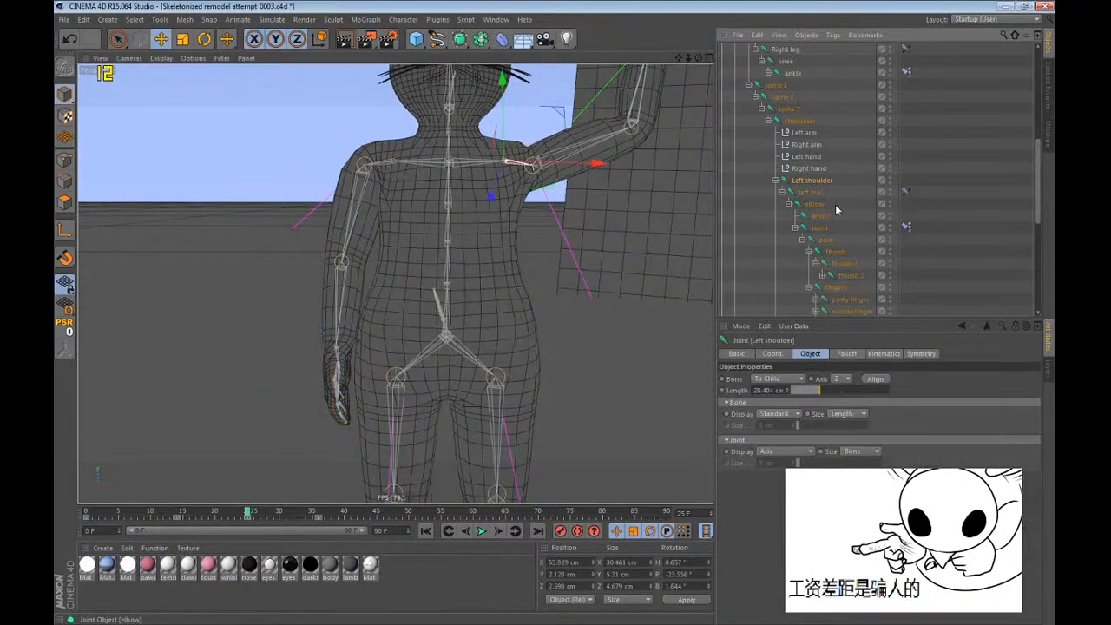
scroll(835, 204, "down", 2)
left_click(814, 263)
key("r")
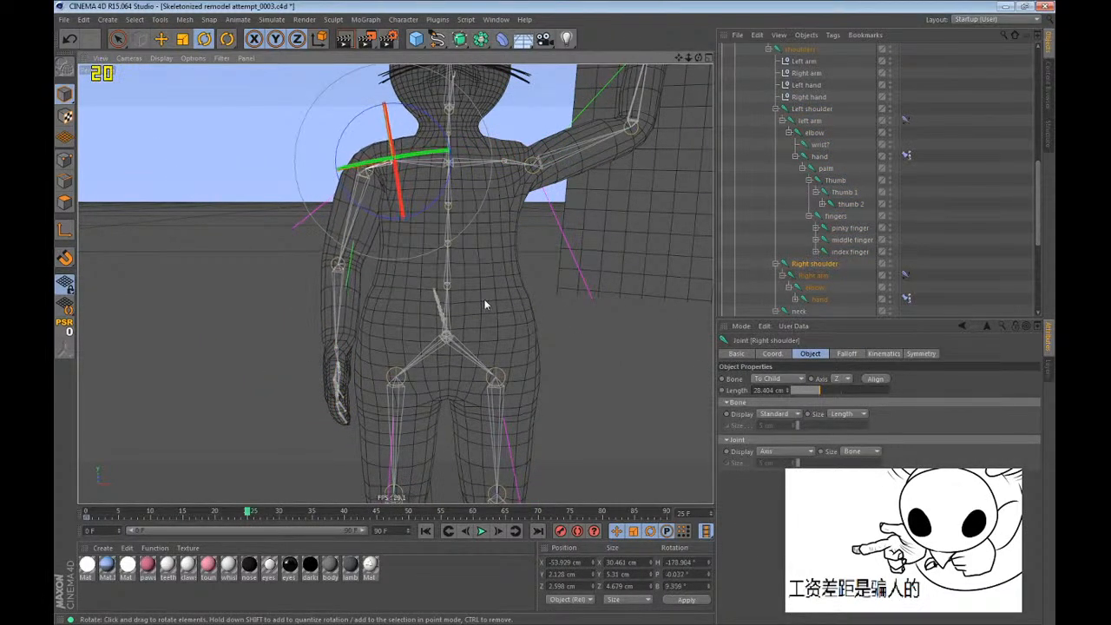
left_click_drag(376, 205, 392, 197)
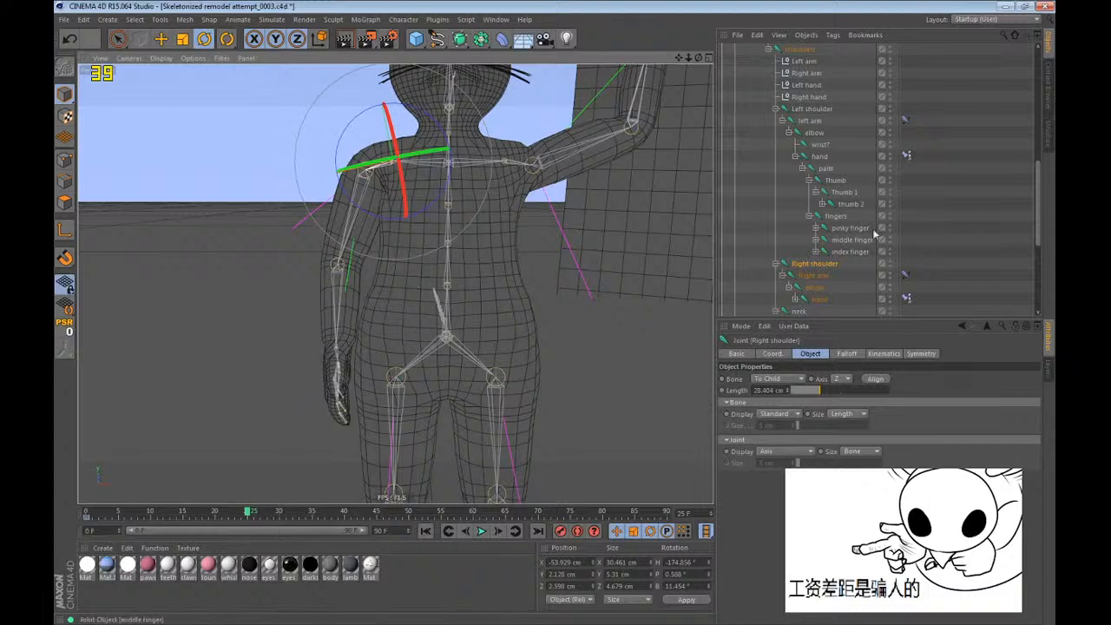
Rotate the neck and head joints together to about 0.7° pitch.
scroll(929, 194, "down", 4)
left_click(800, 170)
key("e")
left_click(797, 180, "shift")
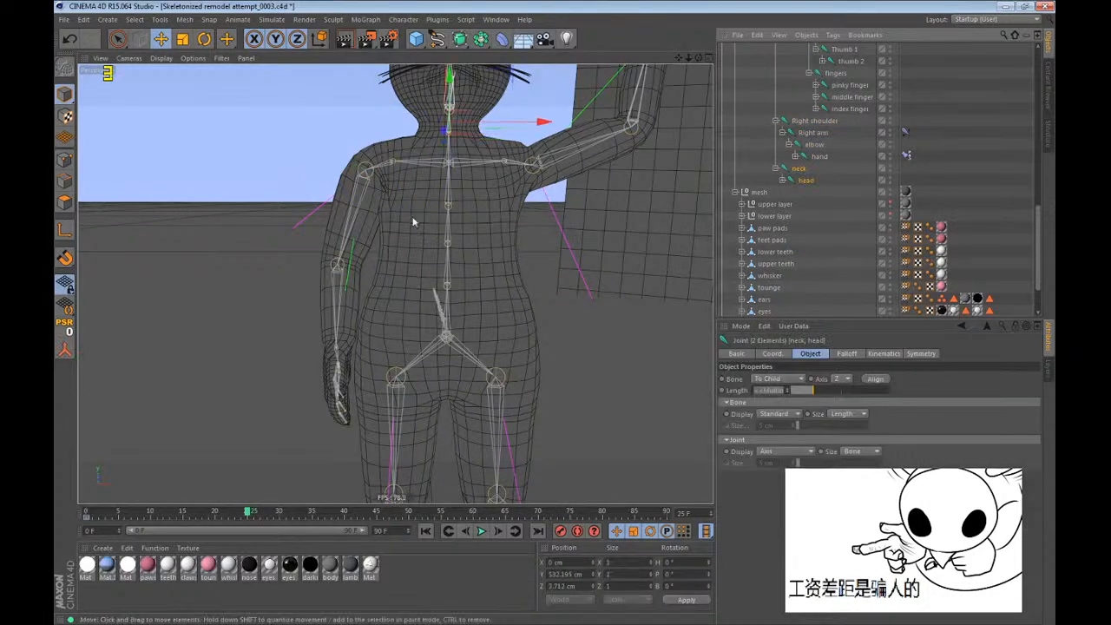
key("r")
left_click_drag(459, 223, 460, 224)
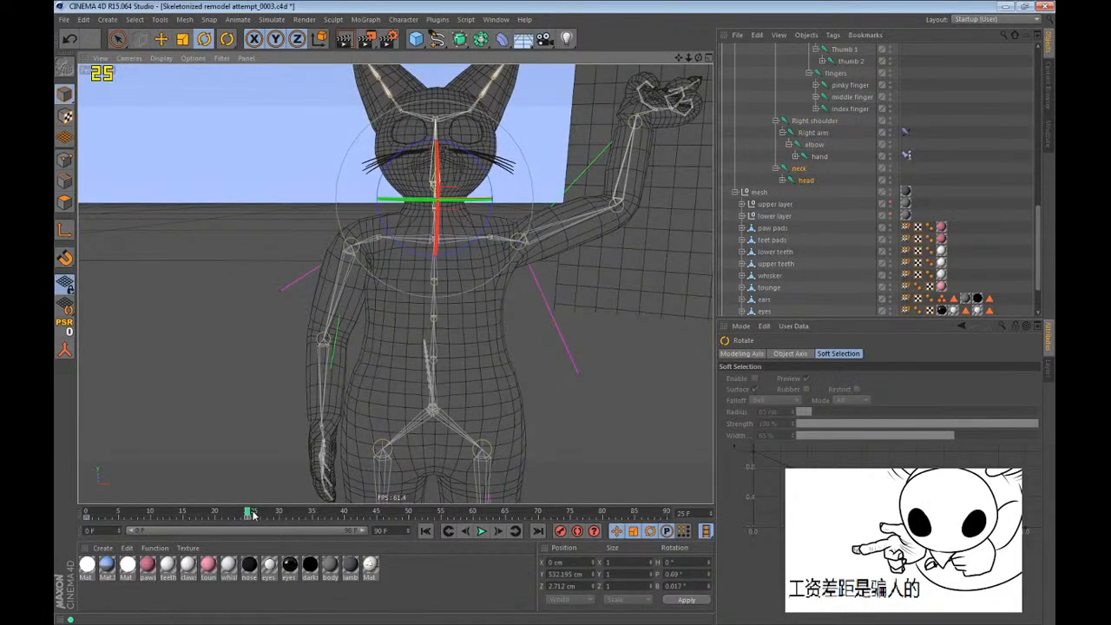
Preview the left arm's motion from frame 25 toward frame 36 and make the upper layer fur mesh visible.
left_click_drag(253, 514, 316, 511)
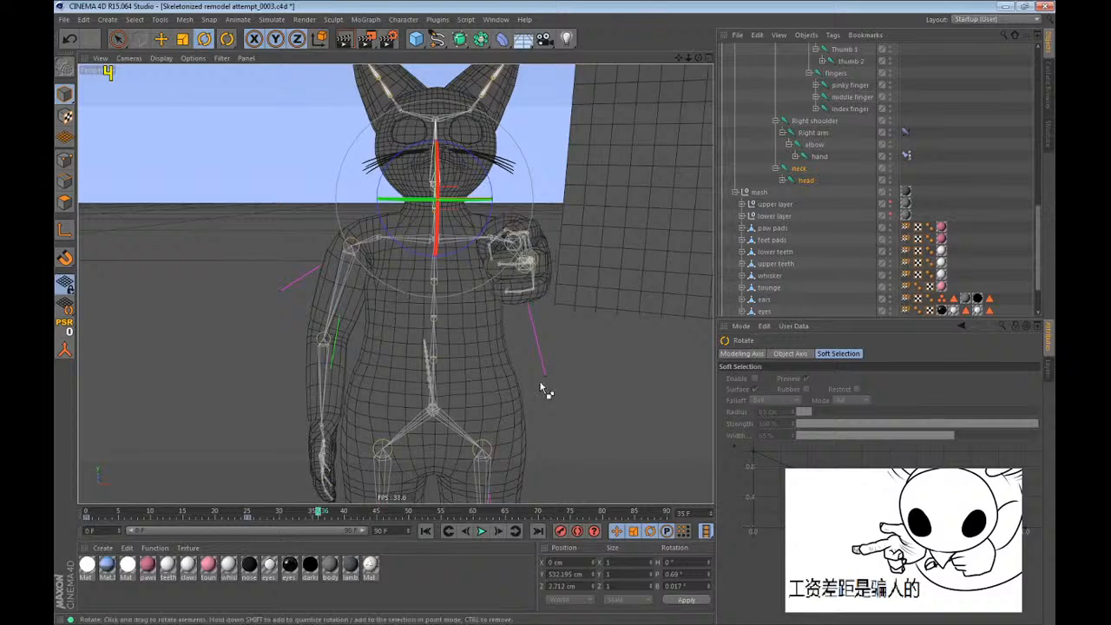
key("ctrl+z")
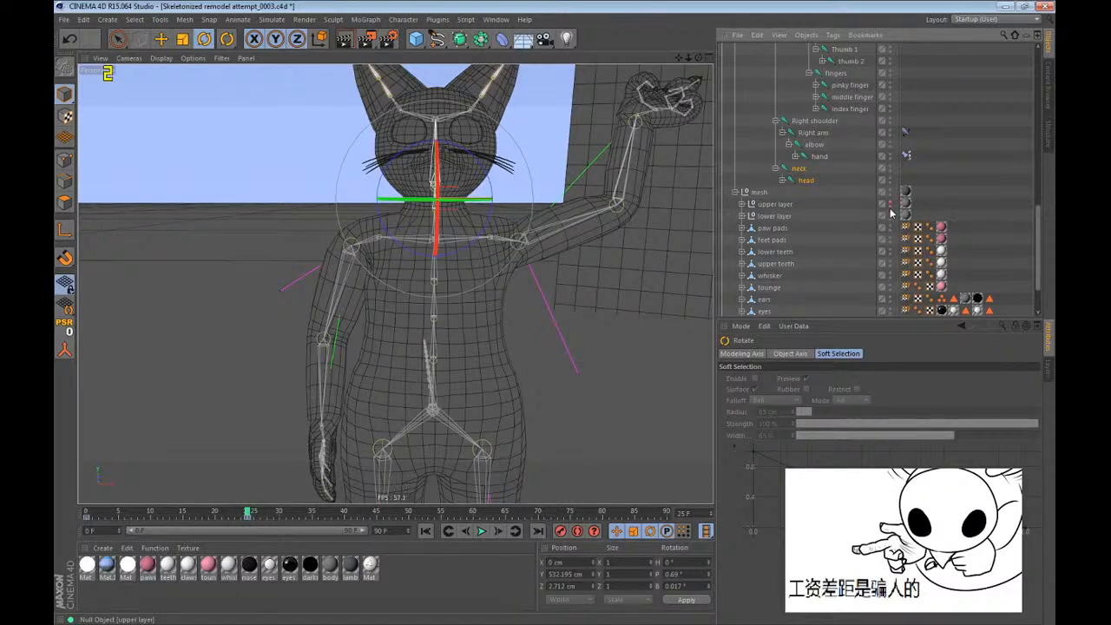
left_click(892, 201)
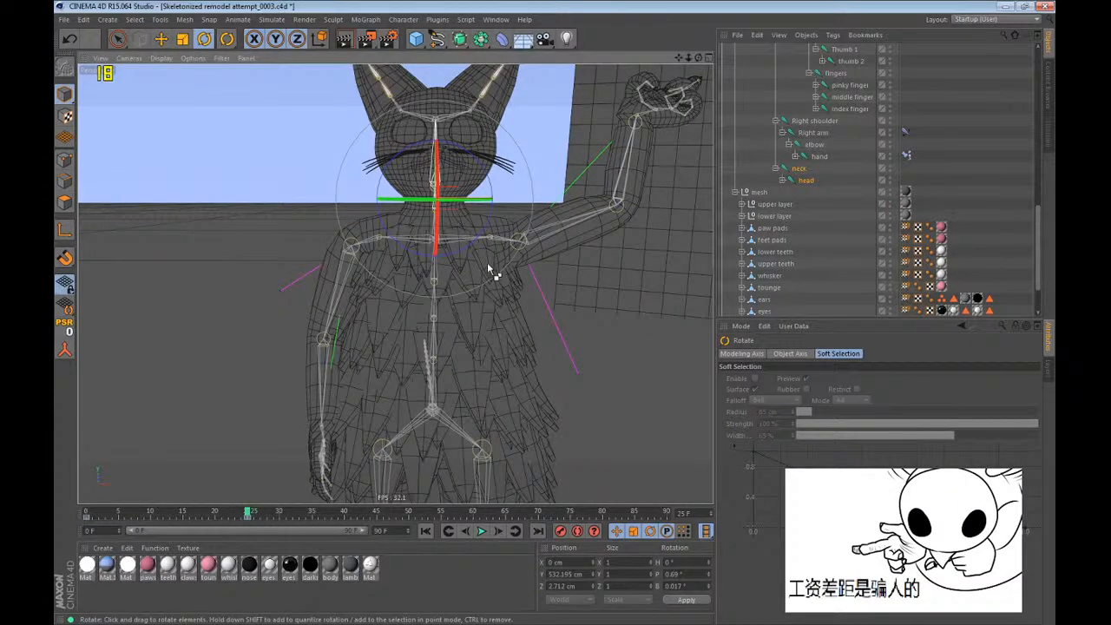
key("ctrl+z")
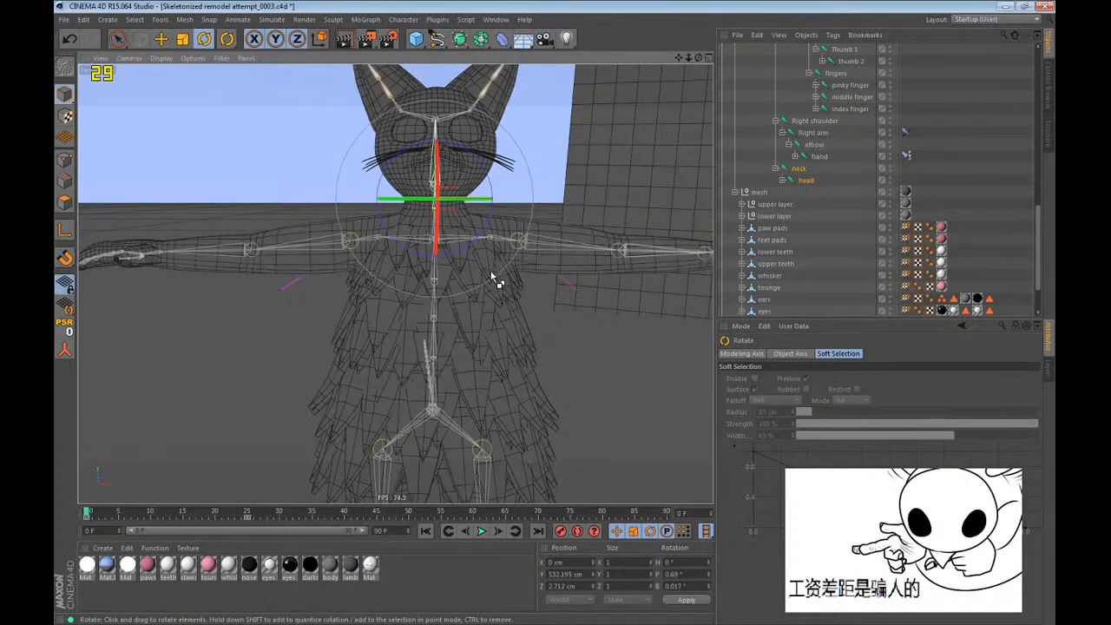
key("ctrl+z")
left_click_drag(460, 269, 431, 276, "alt")
scroll(409, 200, "down", 3)
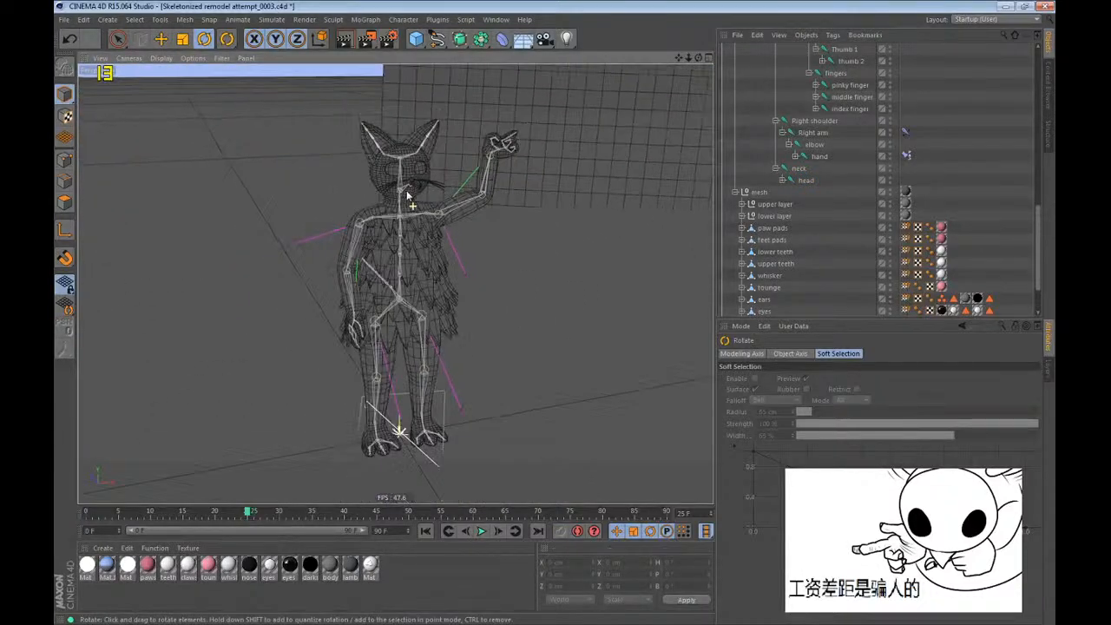
At frame 37, add a camera and set the viewport display to Gouraud Shading.
scroll(423, 239, "up", 1)
left_click_drag(422, 241, 369, 204, "alt")
left_click_drag(258, 514, 328, 515)
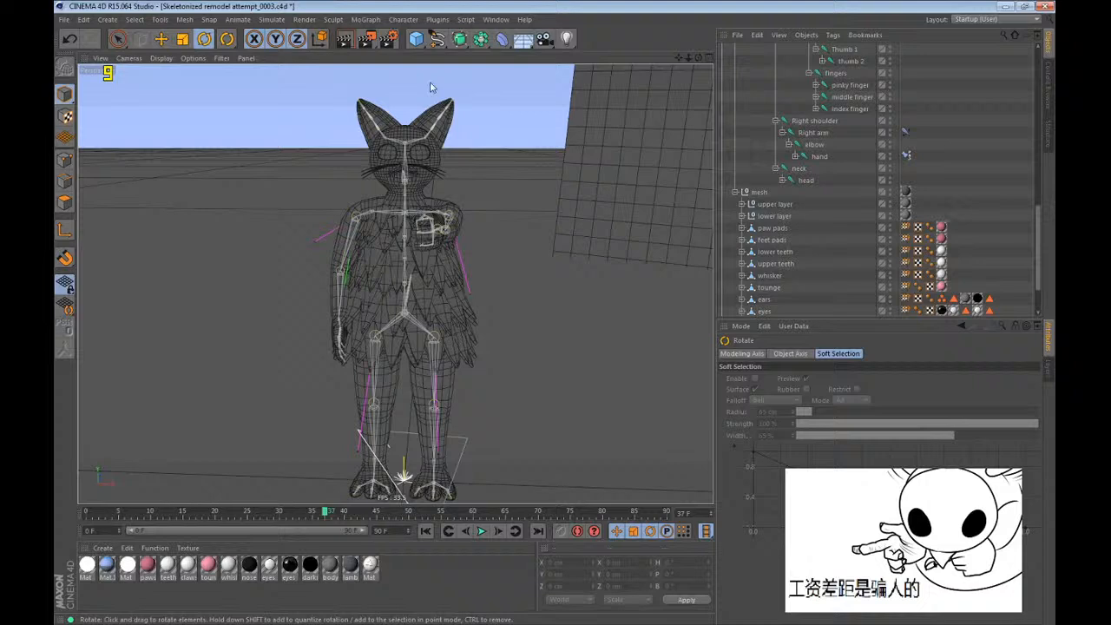
left_click(544, 38)
left_click(161, 58)
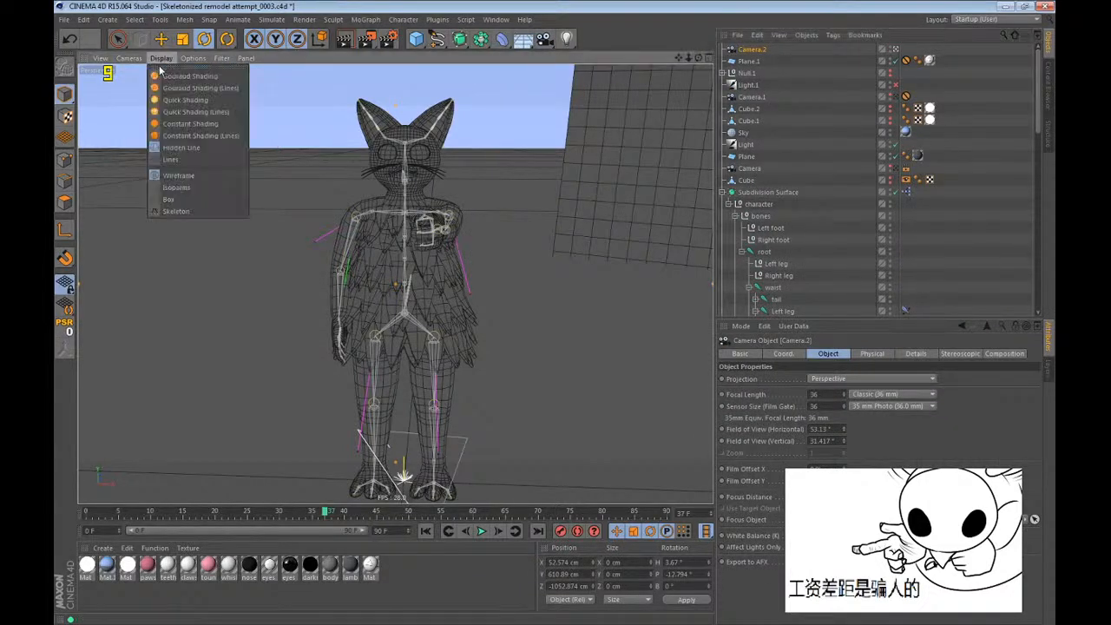
left_click(200, 77)
Place the new camera at about X 50, Y 357, Z -4157 cm, zoomed in on the cat's face and pointing hand, and leave its view.
left_click_drag(392, 271, 391, 261, "alt")
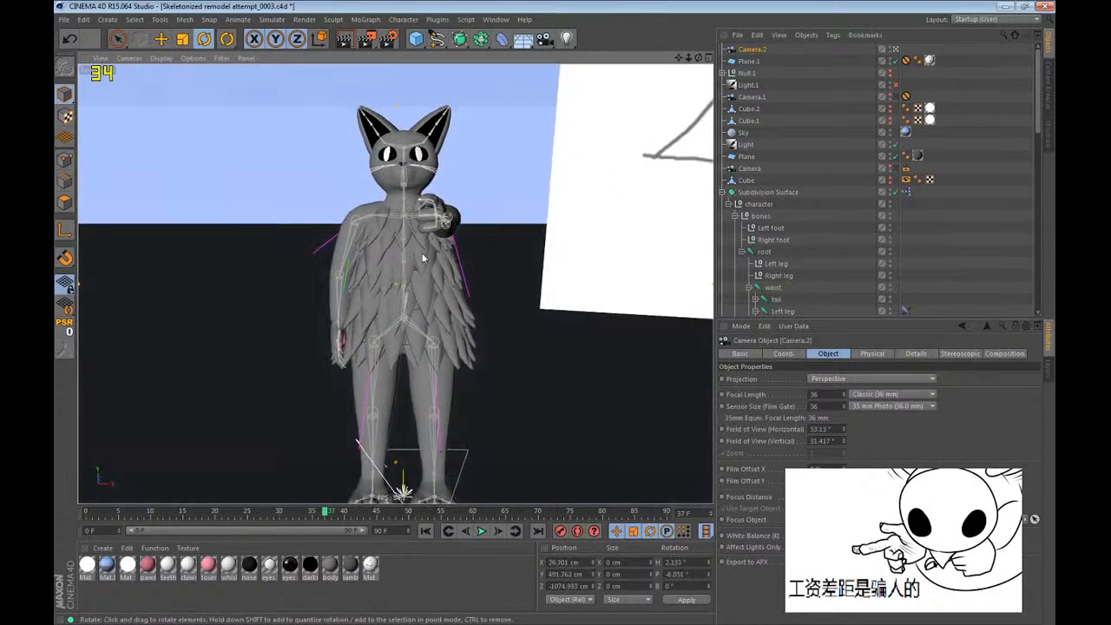
scroll(421, 253, "down", 10)
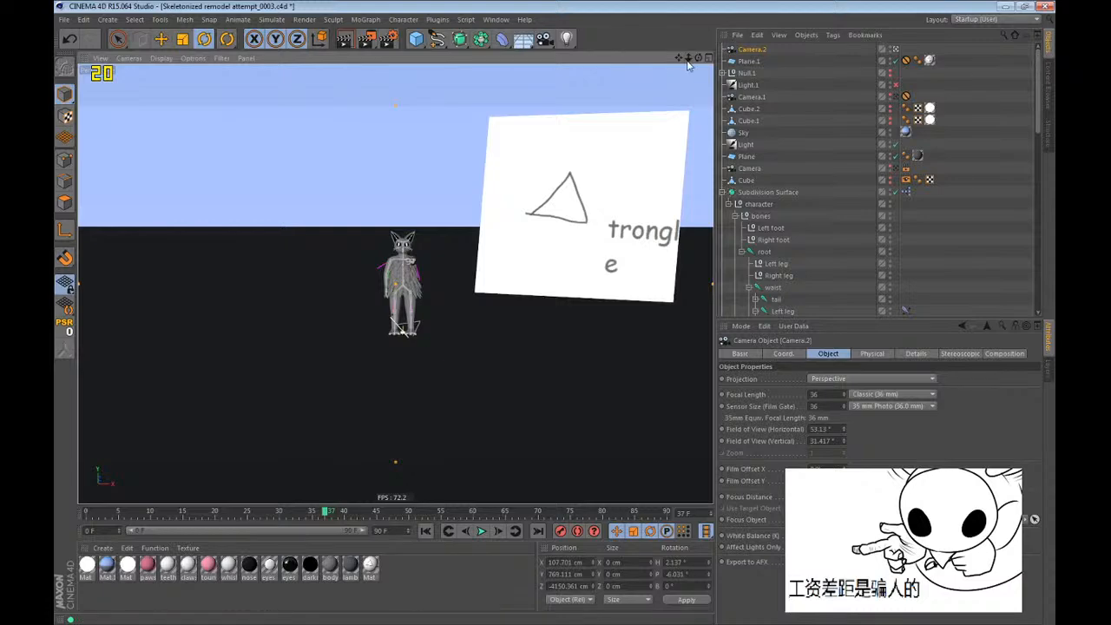
left_click_drag(688, 57, 521, 369)
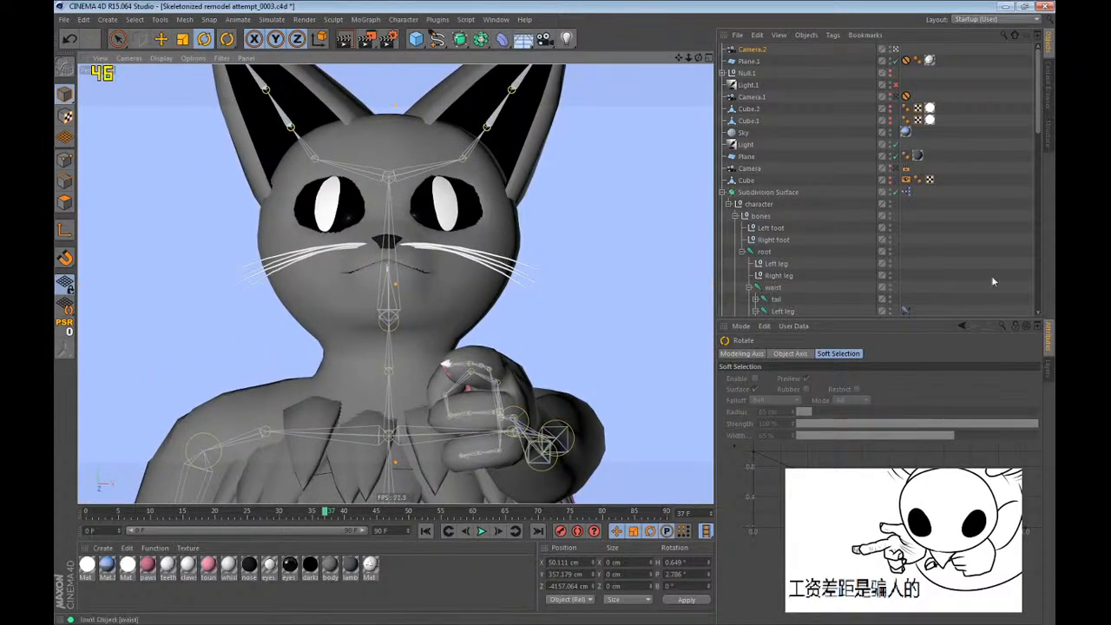
left_click(895, 50)
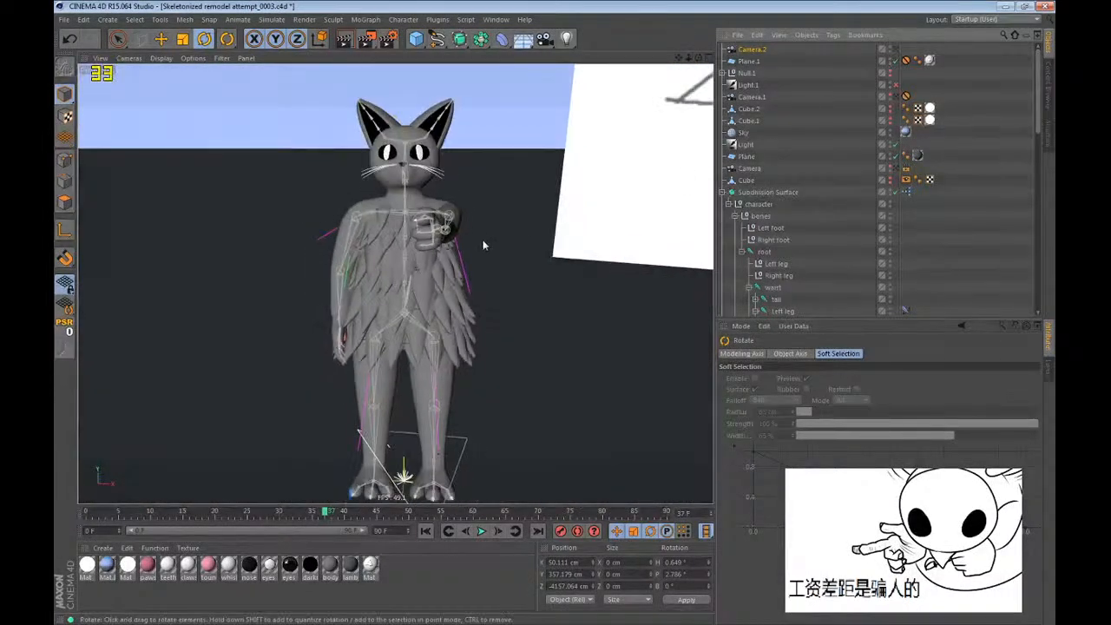
Record a keyframe for the left index finger joint chain at frame 25.
left_click_drag(483, 240, 509, 233, "alt")
right_click_drag(510, 232, 537, 176, "alt")
left_click_drag(537, 180, 407, 435, "alt")
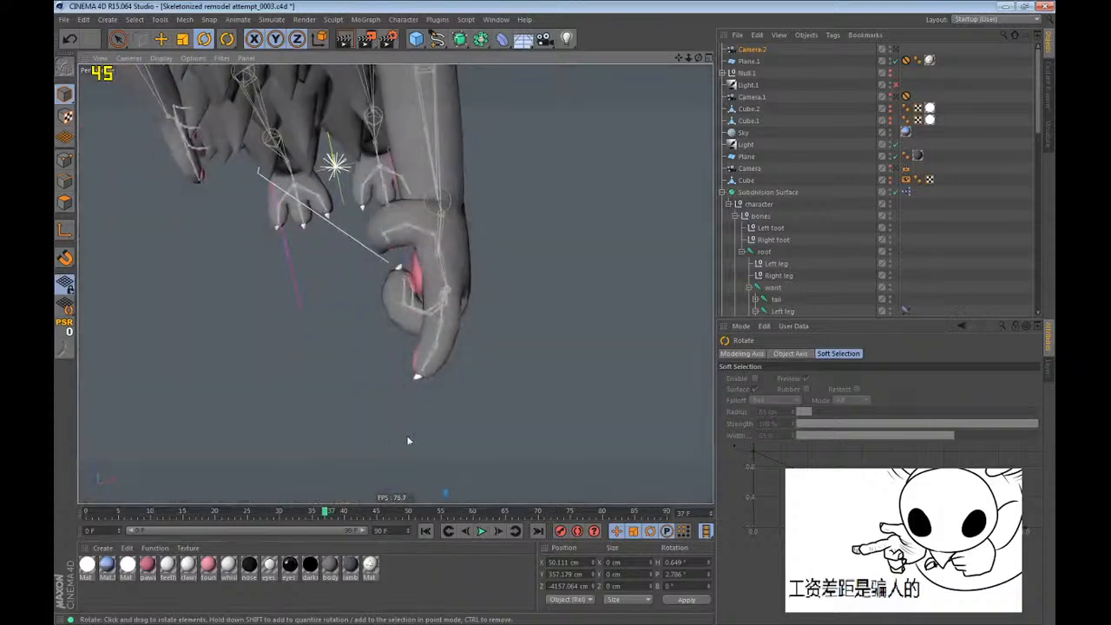
scroll(841, 243, "down", 8)
scroll(815, 260, "down", 3)
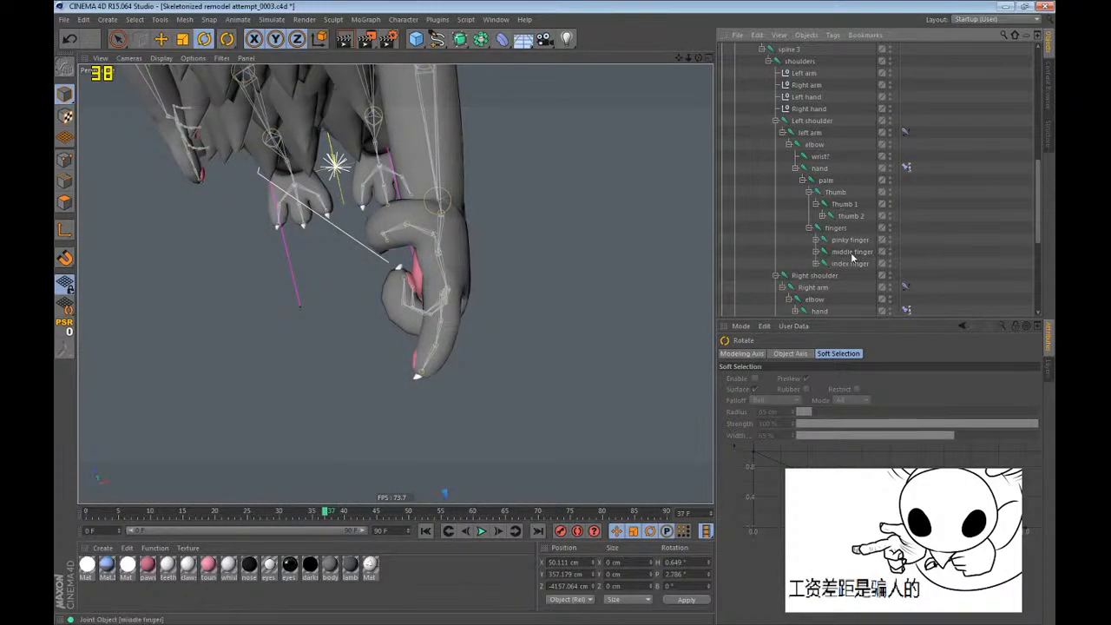
left_click(851, 262)
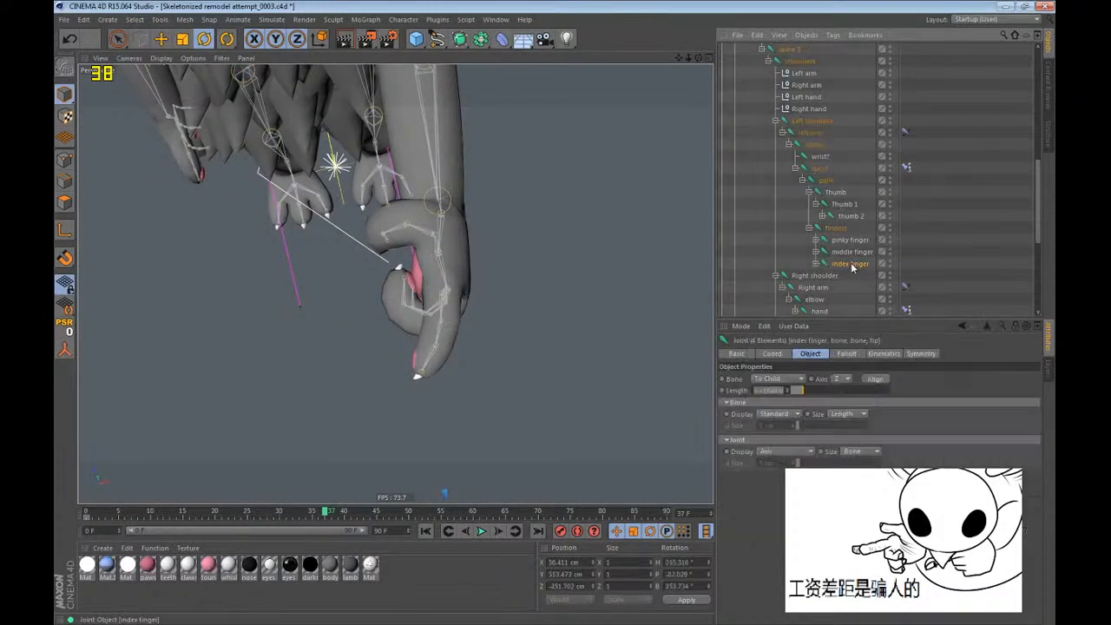
left_click(251, 517)
key("F9")
At frame 36, rotate the left index finger joint chain to adjust the pointing finger.
left_click(326, 515)
key("f")
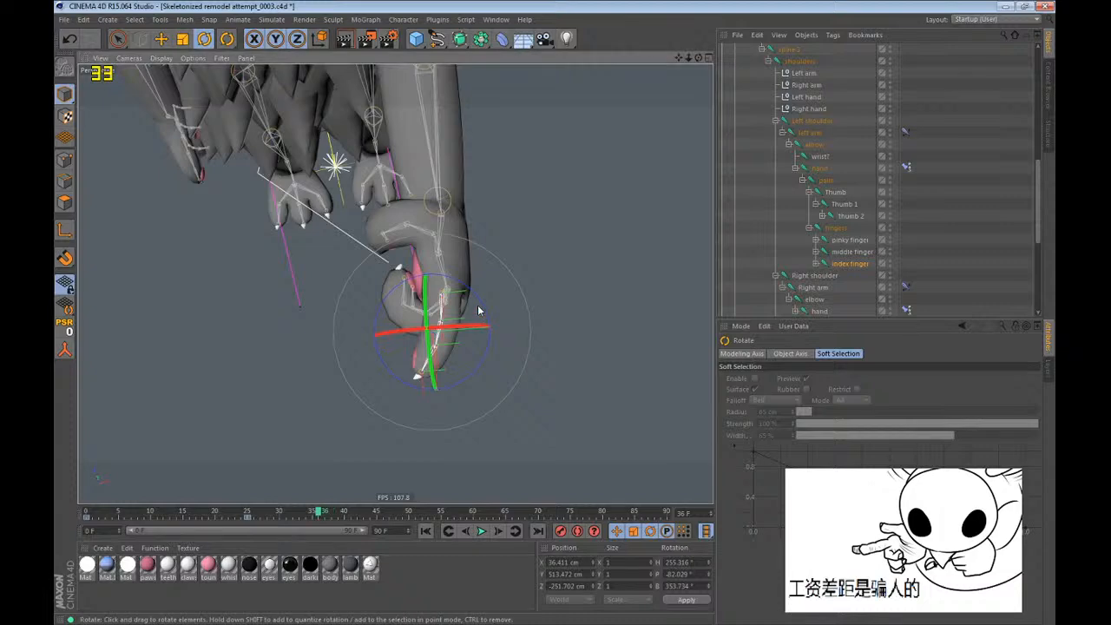
left_click_drag(479, 310, 410, 260)
left_click(932, 221)
scroll(936, 218, "up", 10)
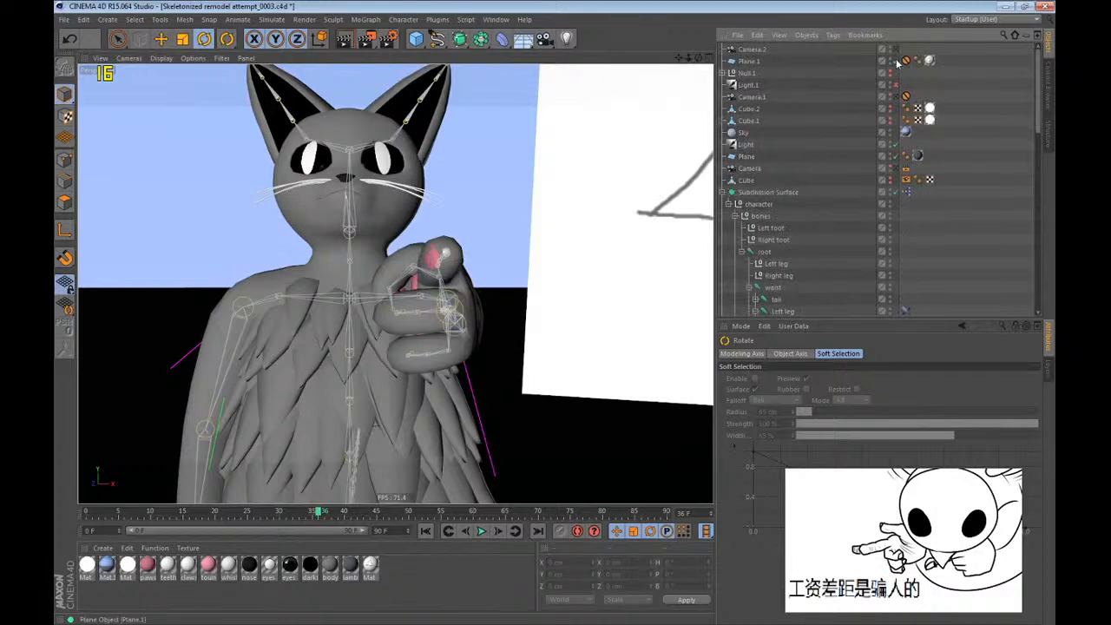
Switch repeatedly between Camera.2 and the editor view to compare the framing of the cat's face and pointing hand.
left_click(896, 50)
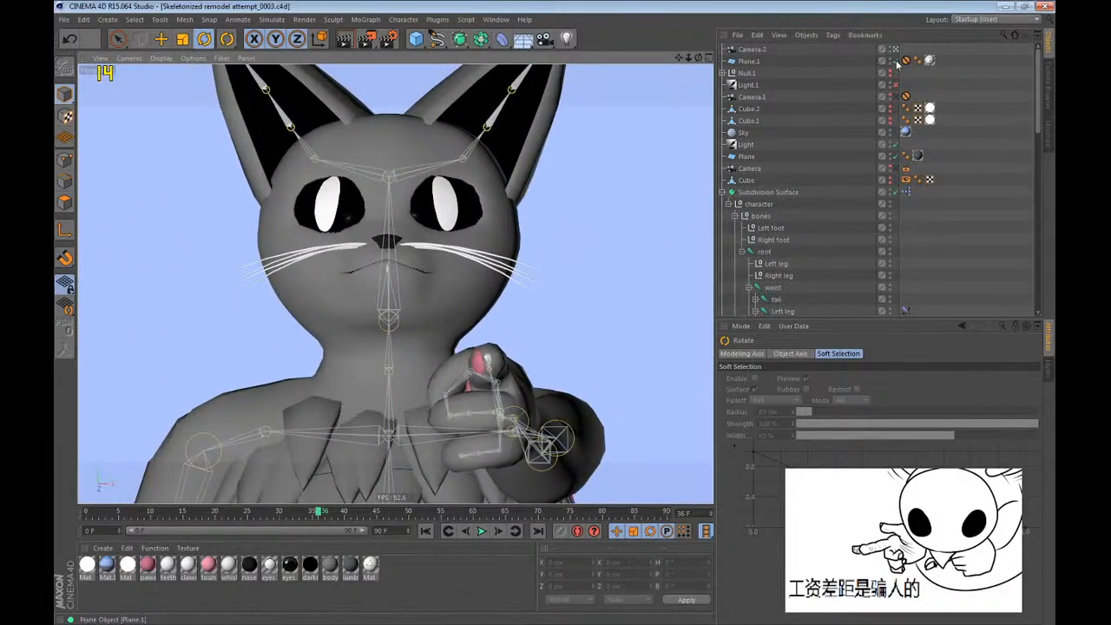
left_click(896, 51)
left_click(896, 50)
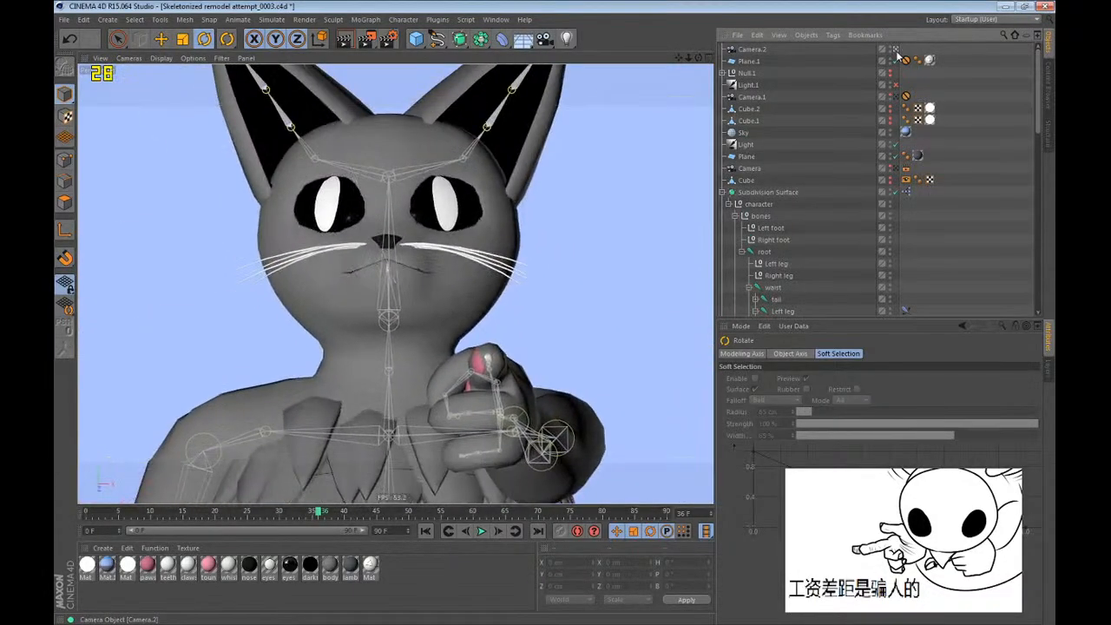
left_click(896, 50)
left_click(896, 50)
left_click(896, 50)
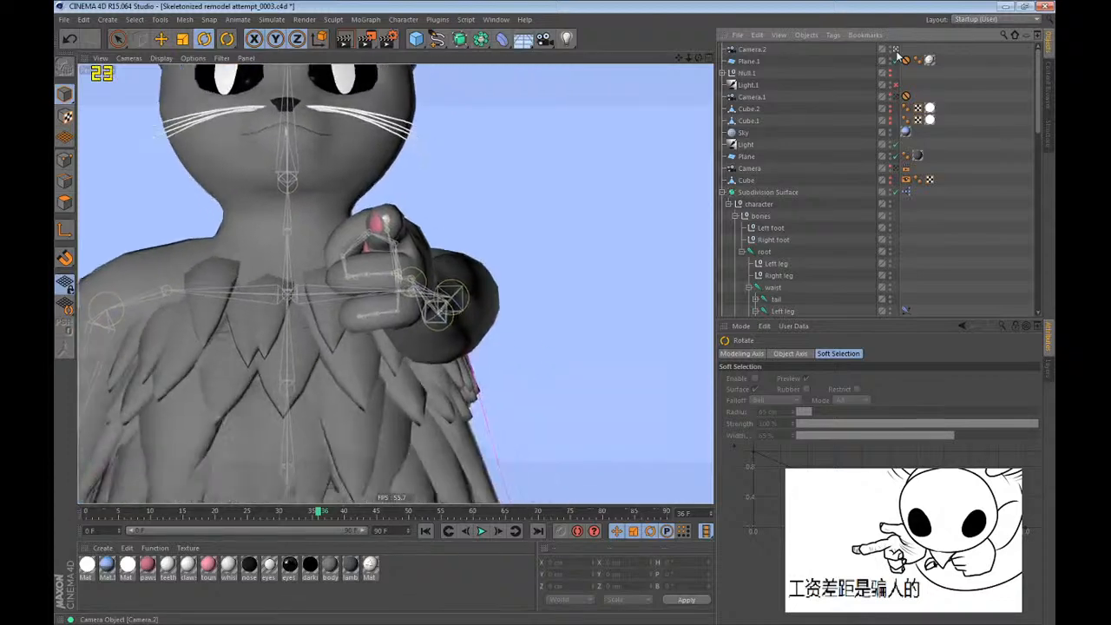
left_click(897, 50)
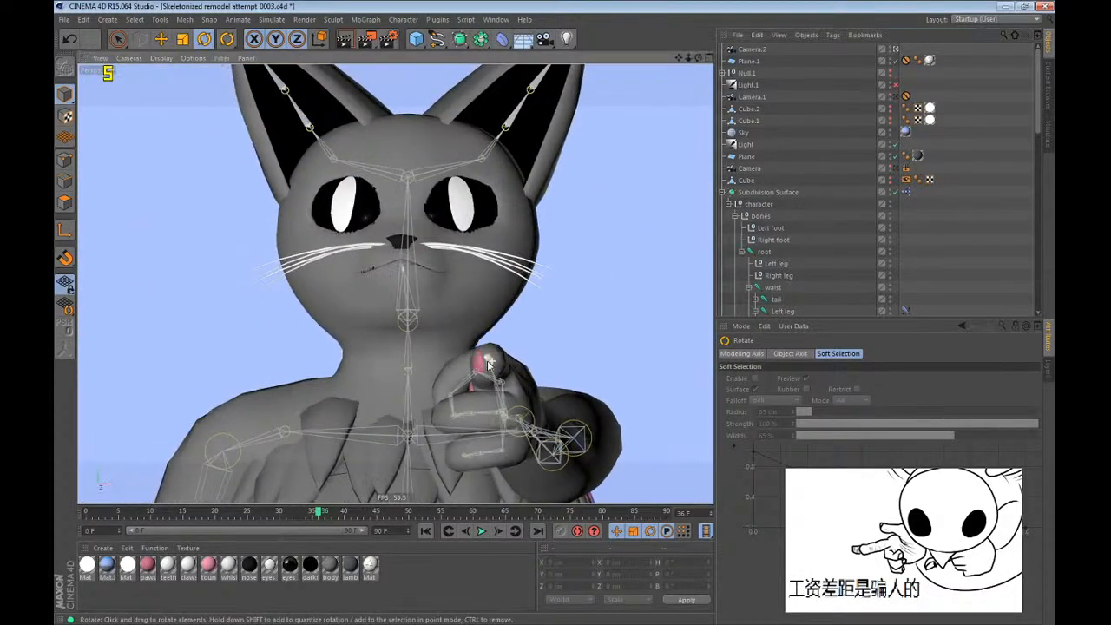
Reframe the view as a distorted wide-angle side shot of the pointing cat and render it in the viewport.
left_click_drag(689, 58, 607, 58)
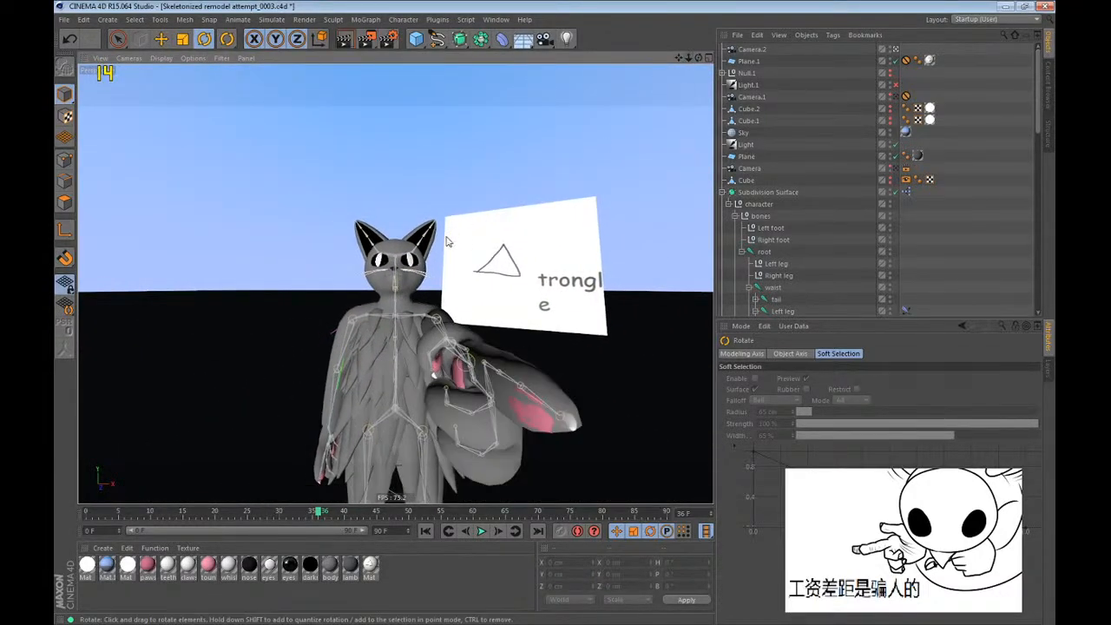
left_click_drag(412, 301, 397, 268, "alt")
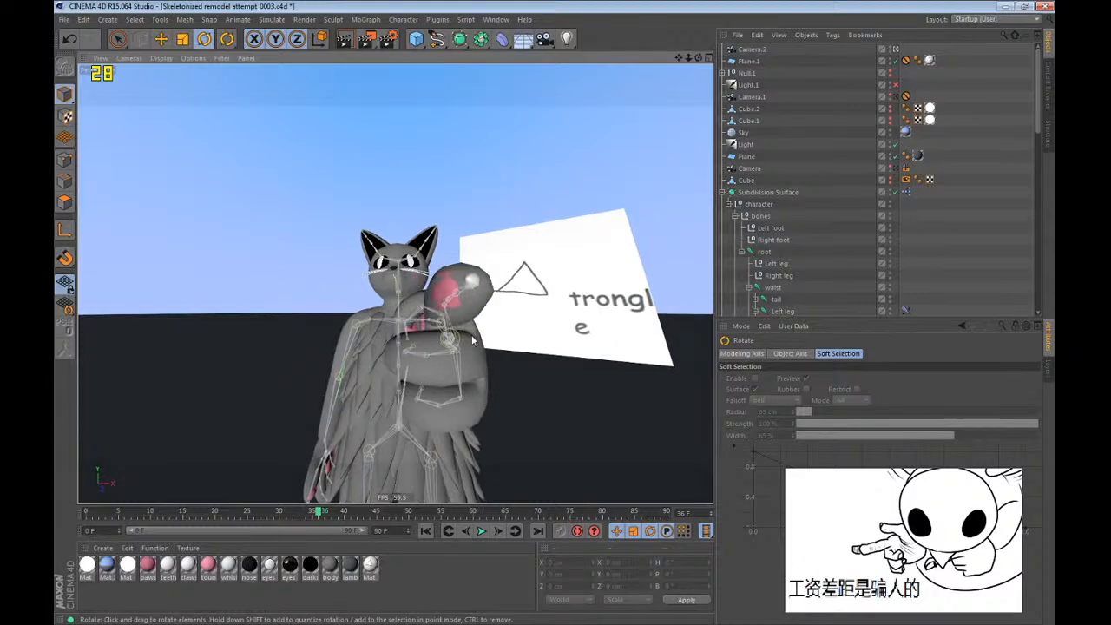
left_click_drag(472, 337, 496, 337, "alt")
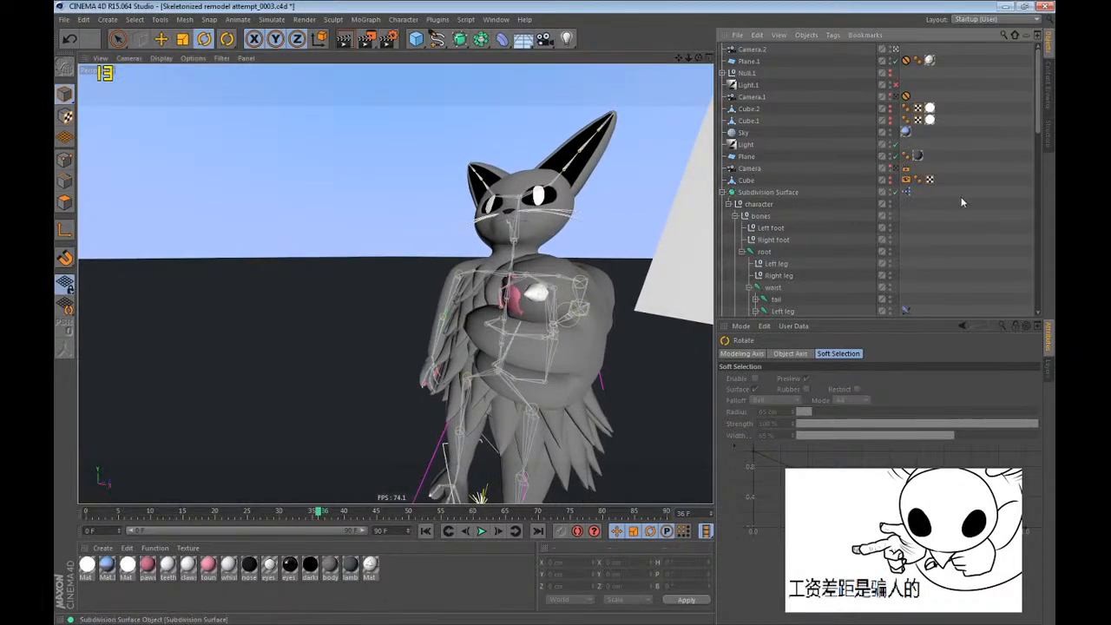
left_click_drag(689, 59, 516, 322)
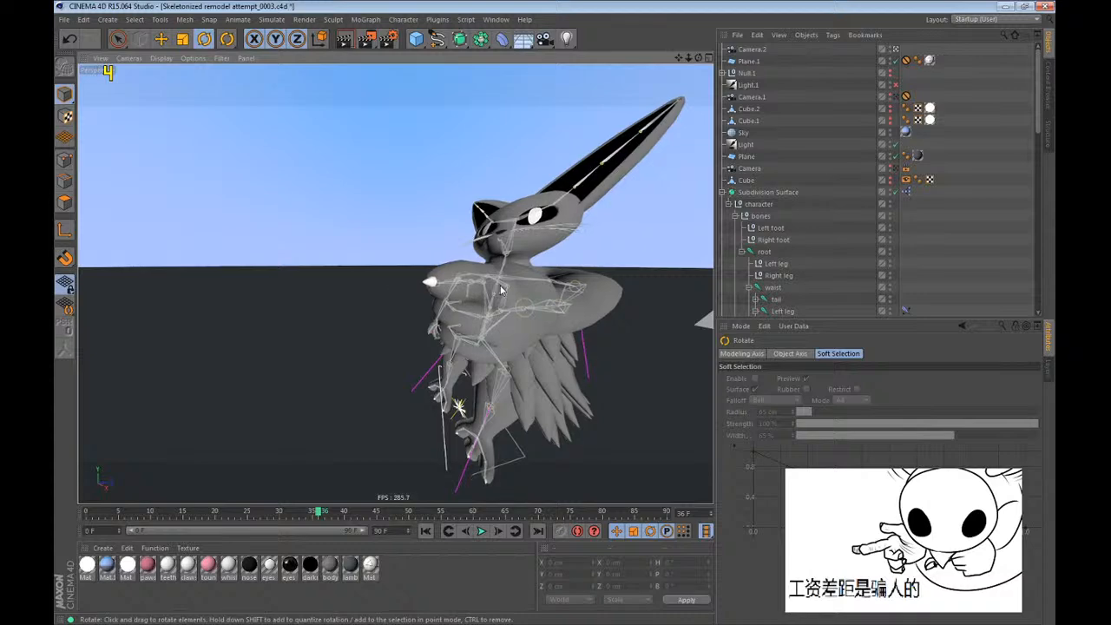
key("ctrl+r")
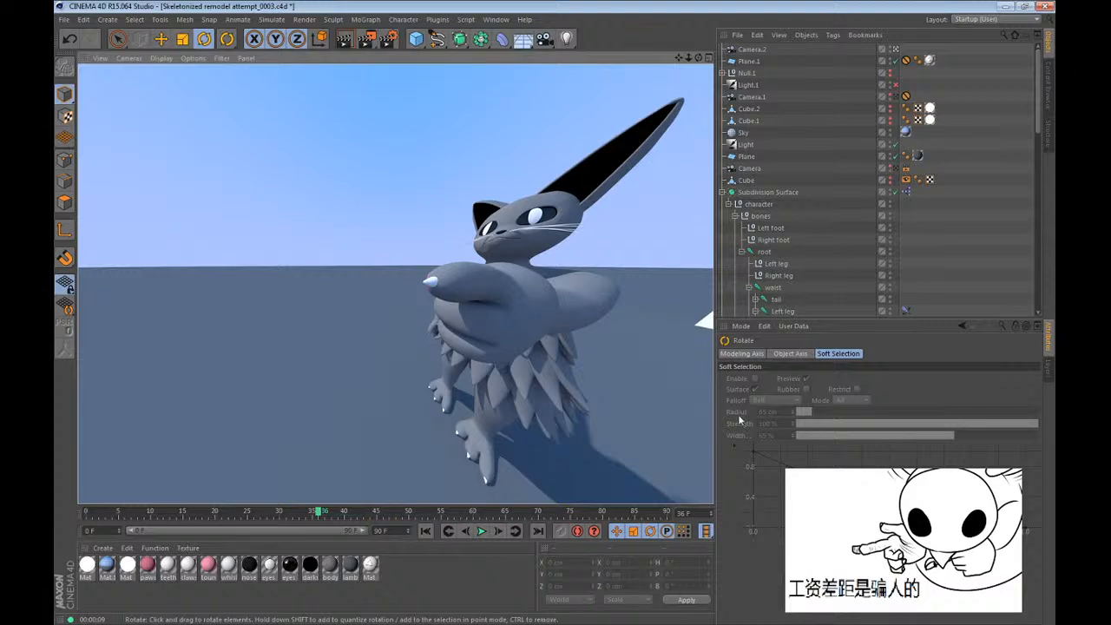
Capture the rendered viewport with Snipping Tool, paste it into Paint and crop the canvas to the picture.
key("alt+Tab")
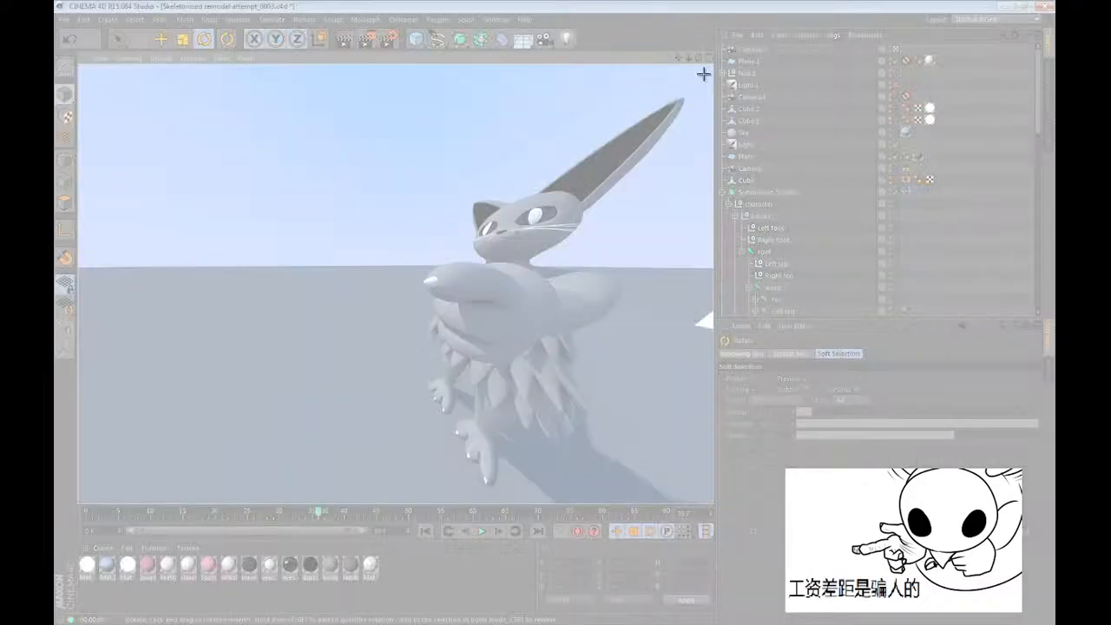
left_click_drag(704, 74, 88, 496)
key("alt+Tab")
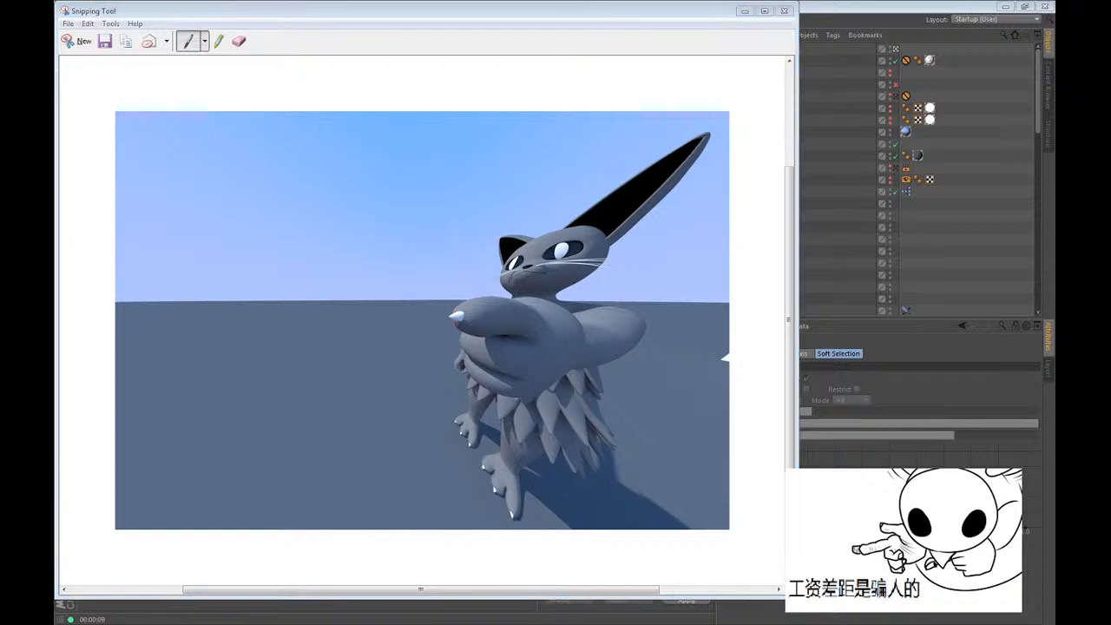
key("ctrl+v")
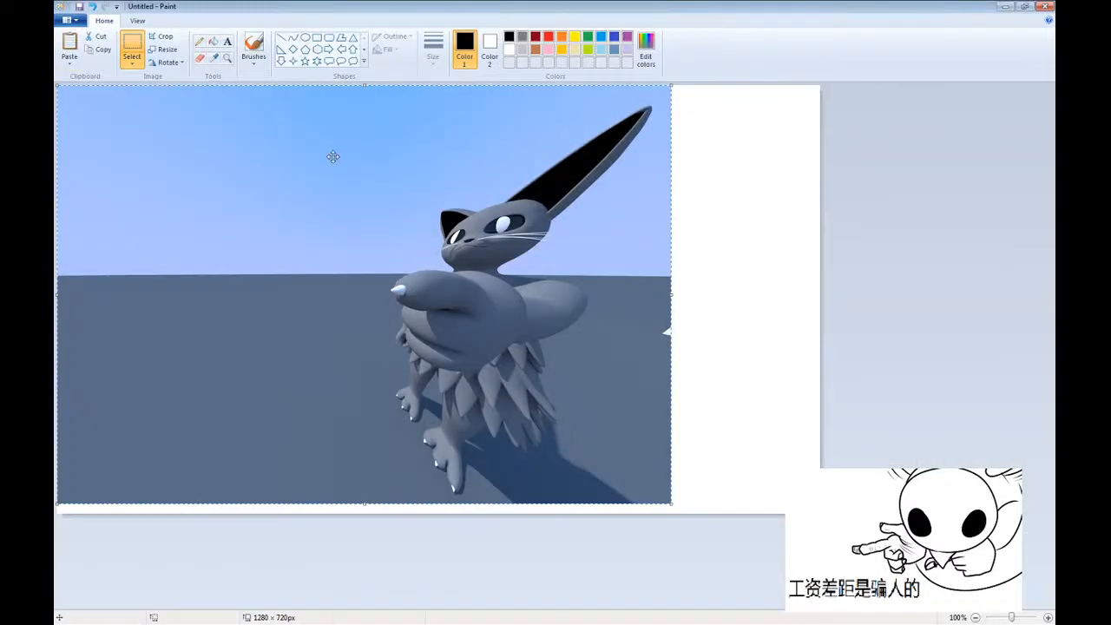
left_click(162, 36)
Caption the picture "gamer" in the sky beside the cat, select the whole image, and undo the caption.
left_click(228, 40)
left_click(86, 195)
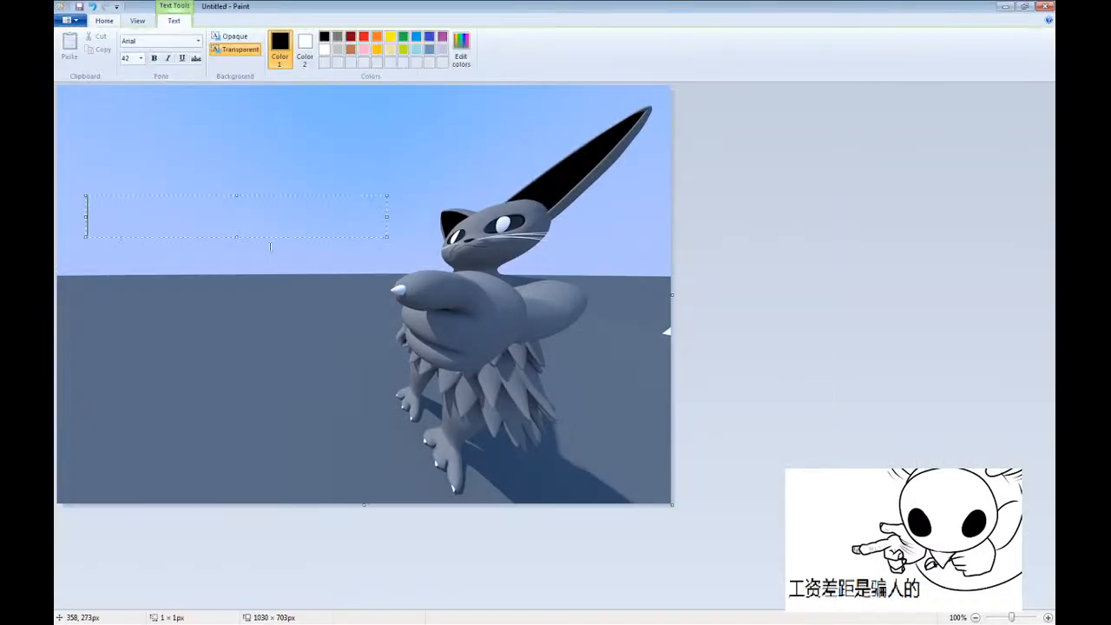
type("gamer")
left_click(141, 335)
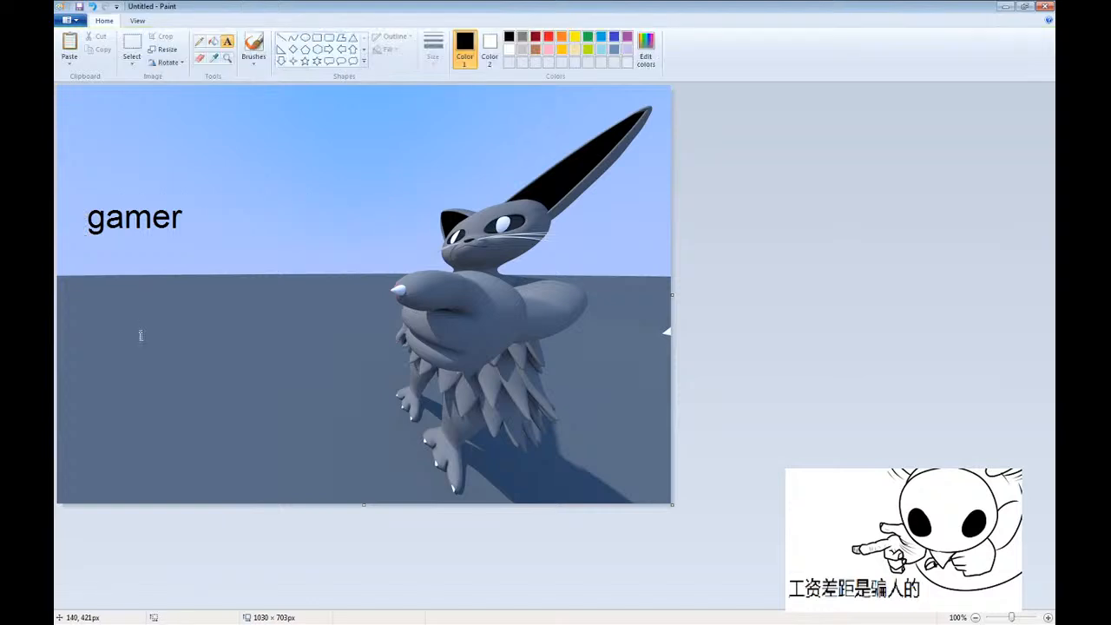
key("ctrl+a")
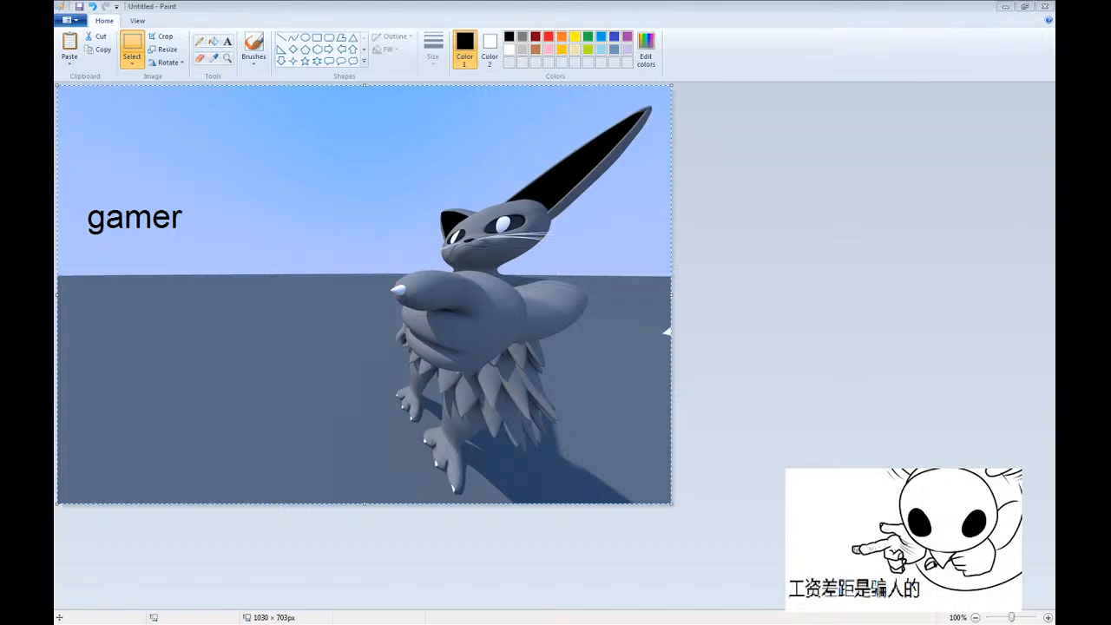
key("ctrl+z")
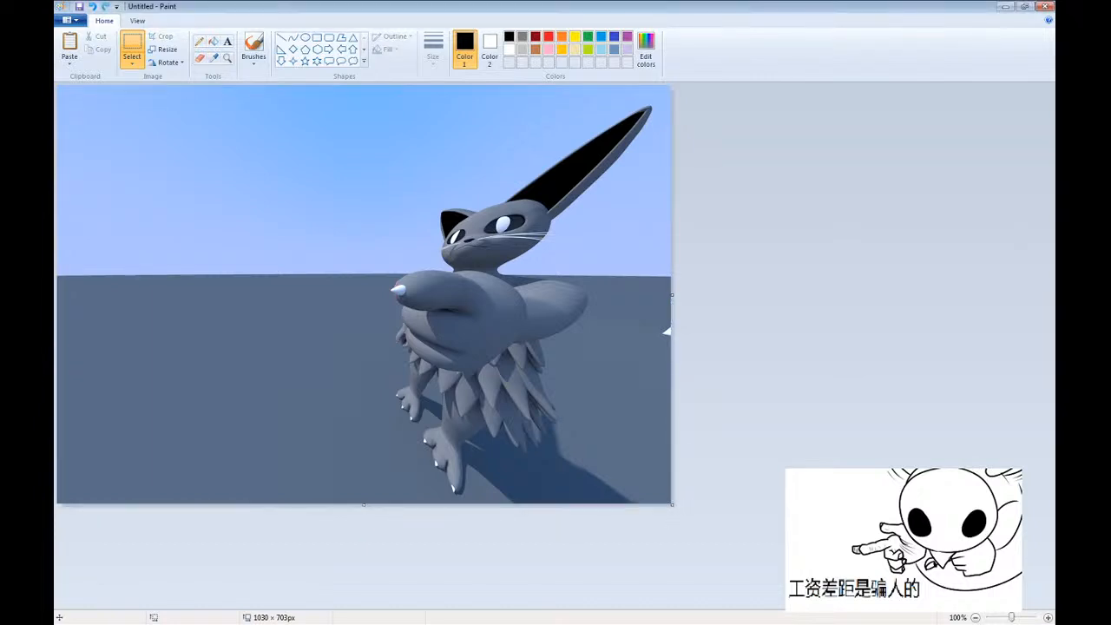
Back in Cinema 4D, frame the cat with its pointing fingertip huge in the foreground, and save and render the view.
left_click(1006, 6)
mouse_move(504, 297)
left_mouse_down("alt")
mouse_move(624, 322)
mouse_move(372, 293)
mouse_move(398, 295)
mouse_move(465, 370)
mouse_move(449, 244)
mouse_move(414, 266)
mouse_move(393, 330)
mouse_move(405, 339)
mouse_move(390, 305)
left_mouse_up("alt")
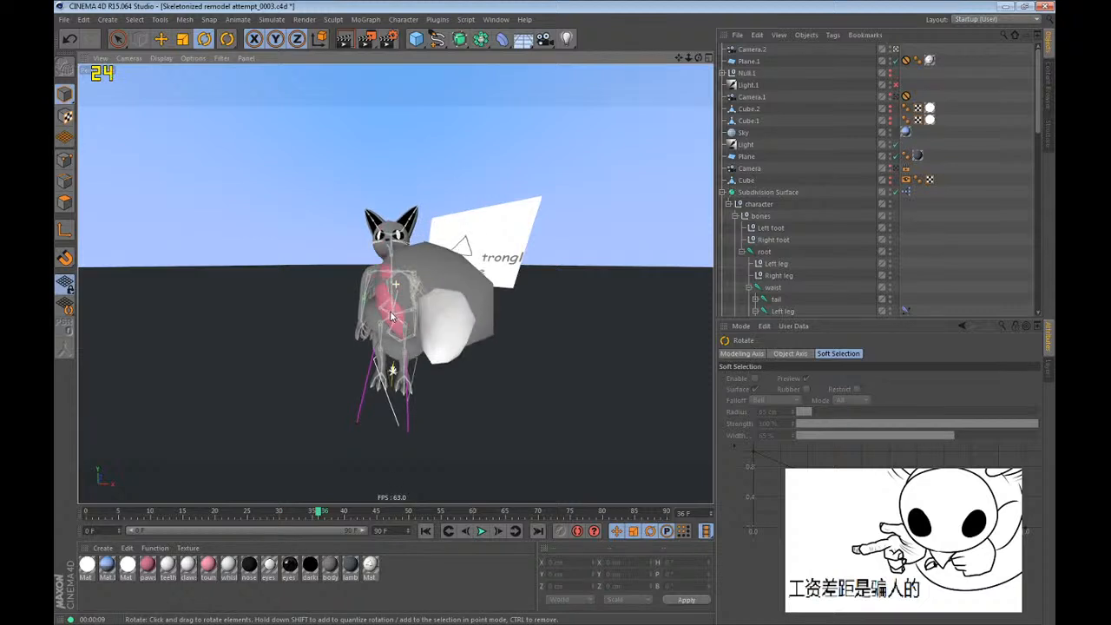
key("ctrl+s")
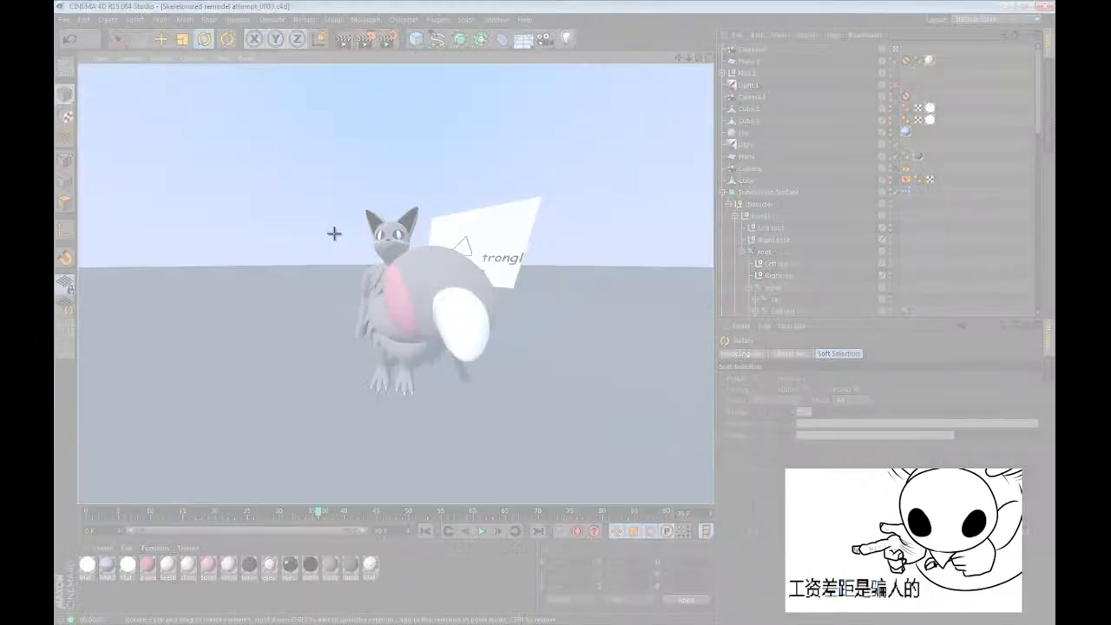
Capture the cat and the drawing board from the rendered view with Snipping Tool, and close the snip.
left_click_drag(260, 156, 615, 450)
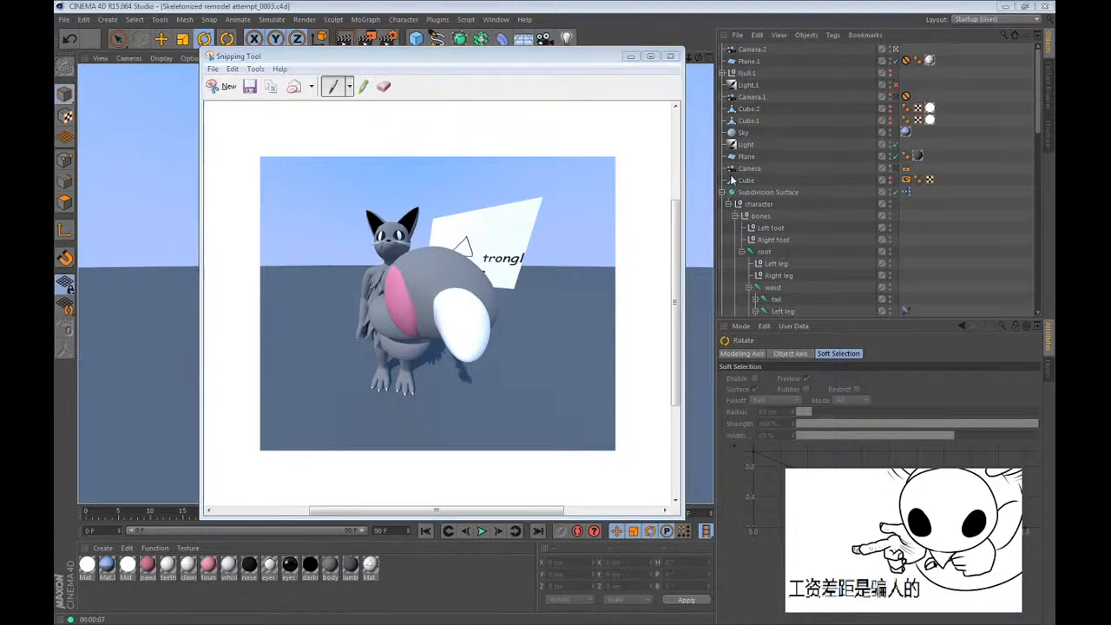
key("alt+F4")
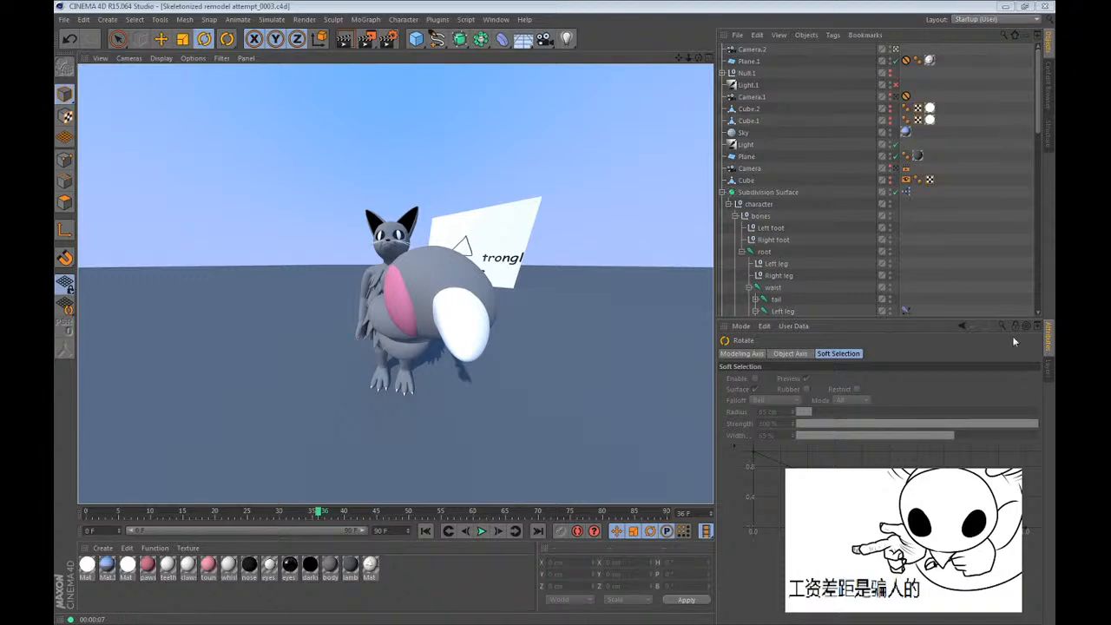
Reframe the view from the front on the cat's head, shoulders and pointing hand.
left_click(422, 303)
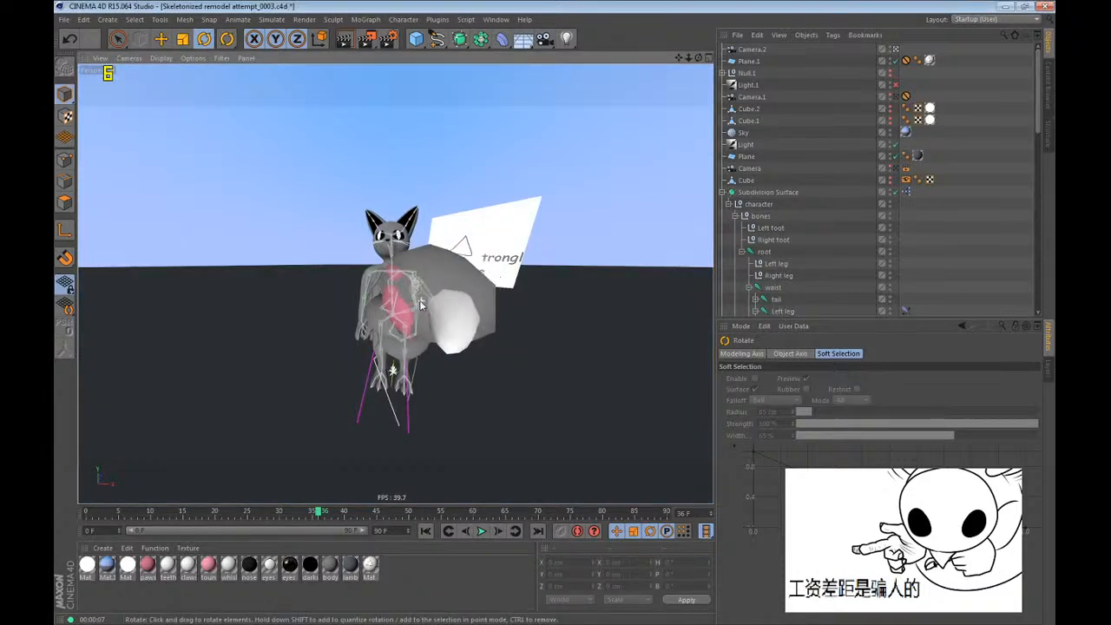
left_click_drag(421, 304, 413, 287, "alt")
mouse_move(413, 287)
right_mouse_down("alt")
mouse_move(395, 286)
mouse_move(418, 270)
right_mouse_up("alt")
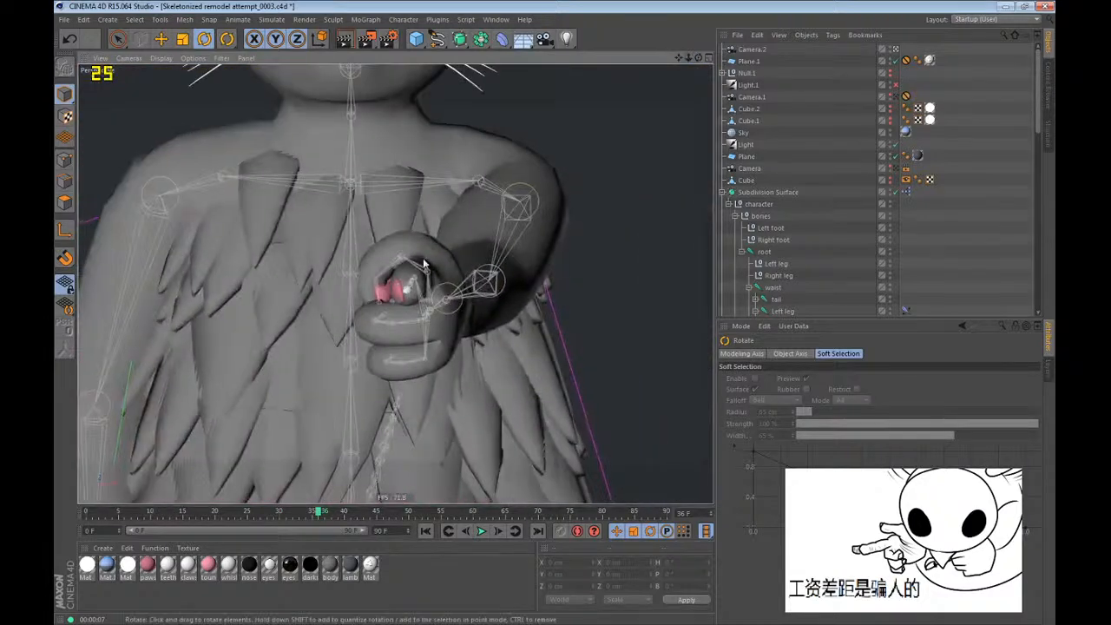
left_click_drag(424, 263, 414, 290, "alt")
middle_click_drag(414, 290, 475, 351, "alt")
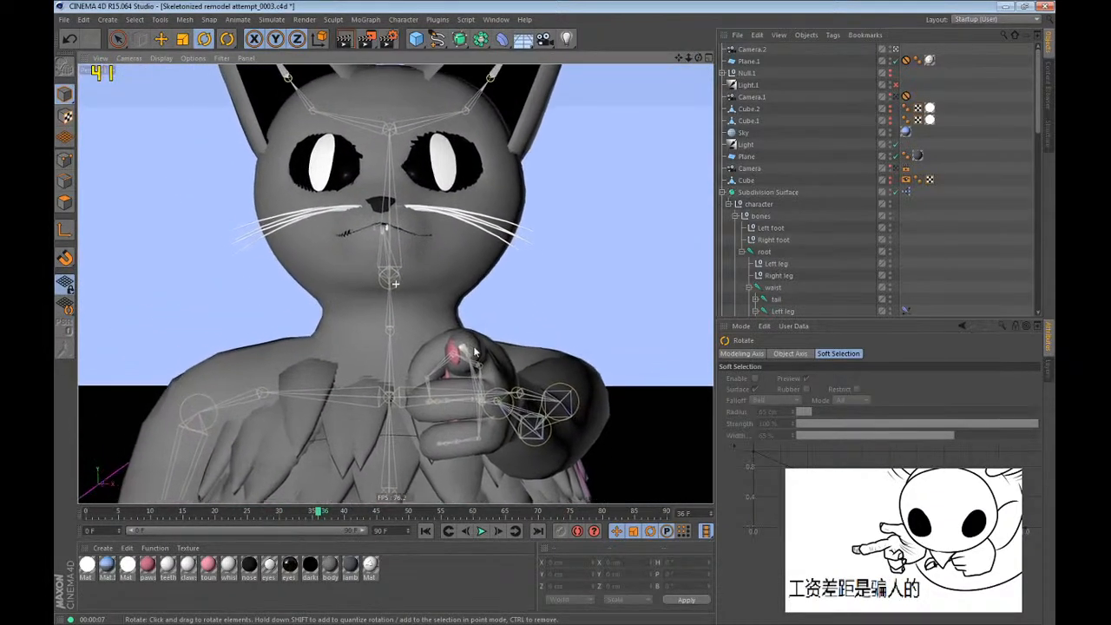
left_click_drag(475, 352, 482, 385, "alt")
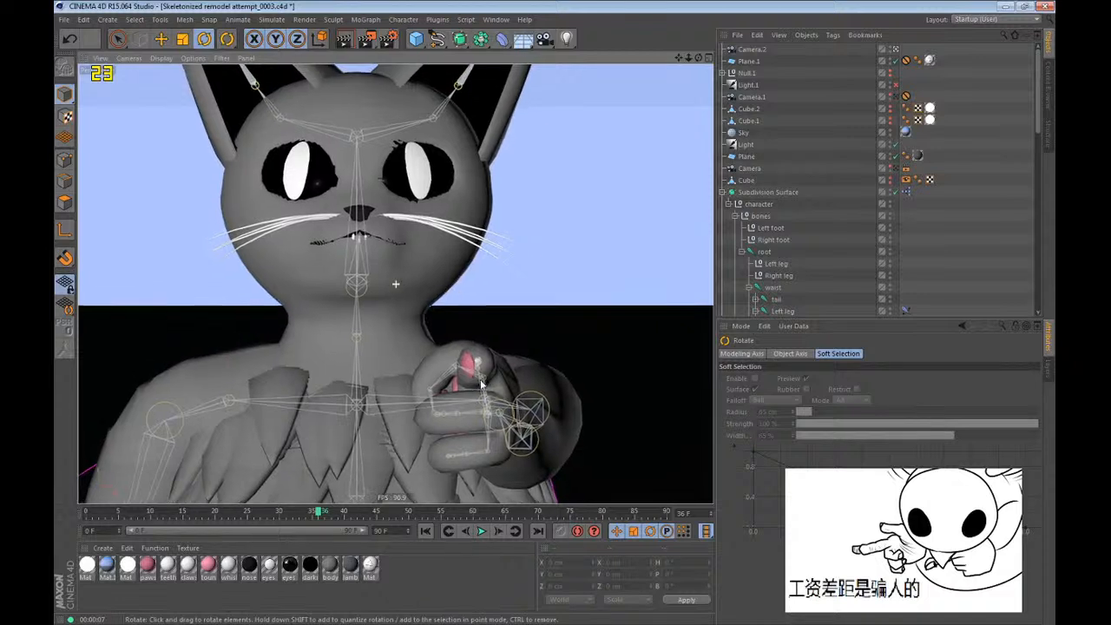
middle_click_drag(482, 385, 489, 404, "alt")
right_click_drag(489, 404, 487, 406, "alt")
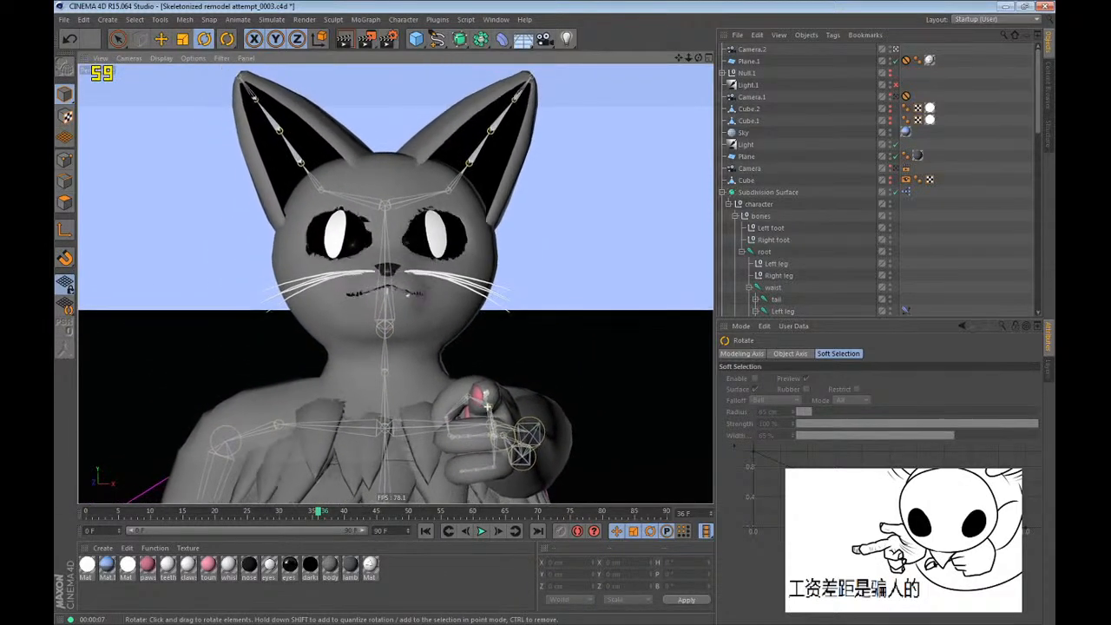
Show the project's attributes and look through its Dynamics, Info and Project Settings.
left_click(740, 325)
left_click(800, 379)
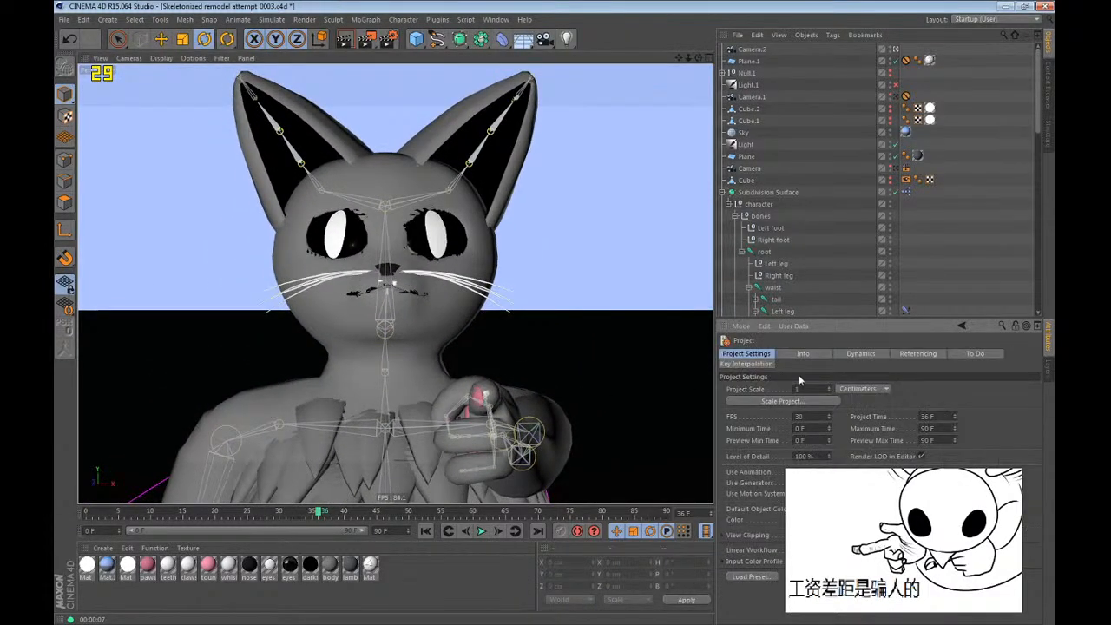
left_click(847, 354)
left_click(813, 354)
left_click(762, 357)
Tighten the frontal framing on the cat's face and pointing finger, and save the project and render the view.
middle_click_drag(424, 427, 422, 402, "alt")
right_click_drag(359, 320, 356, 322, "alt")
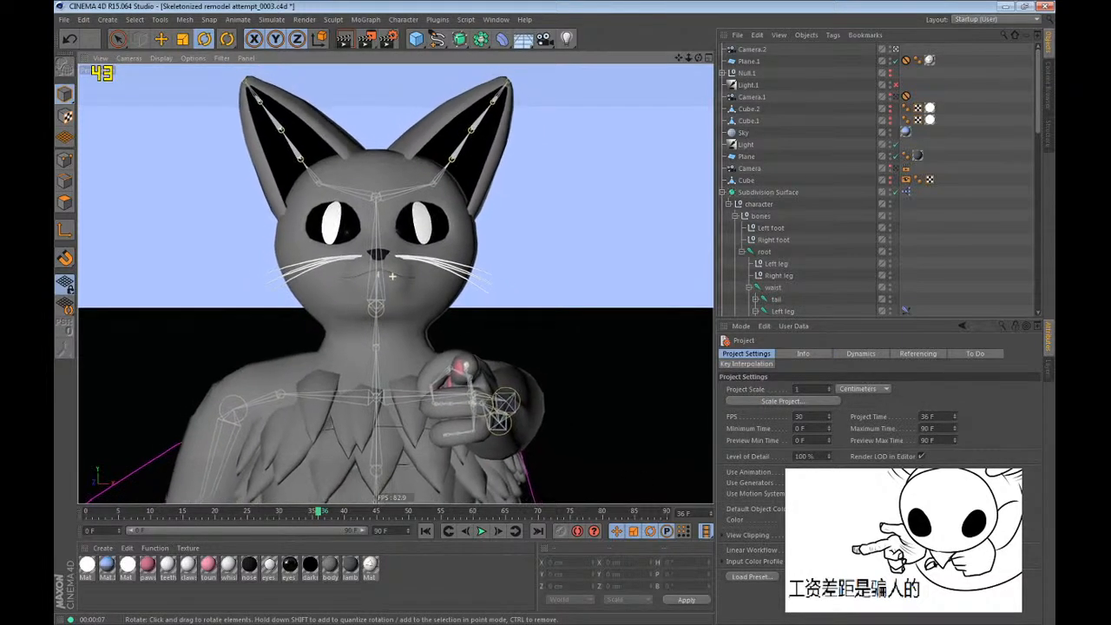
right_click_drag(392, 277, 389, 276, "alt")
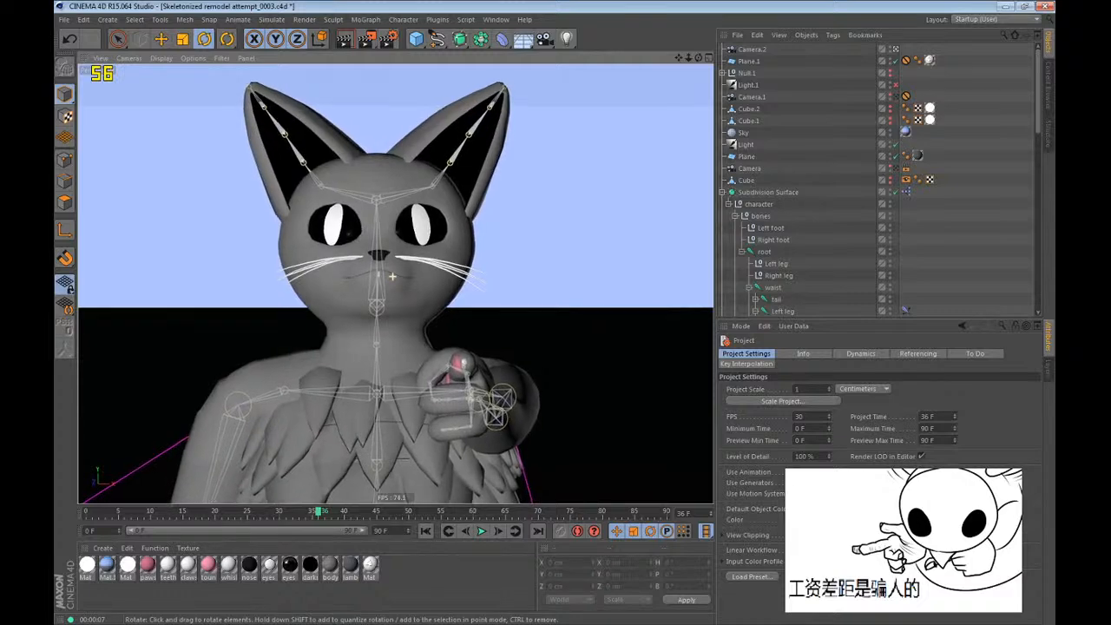
right_click_drag(454, 339, 338, 250, "alt")
middle_click_drag(386, 289, 394, 281, "alt")
key("ctrl+s")
key("ctrl+r")
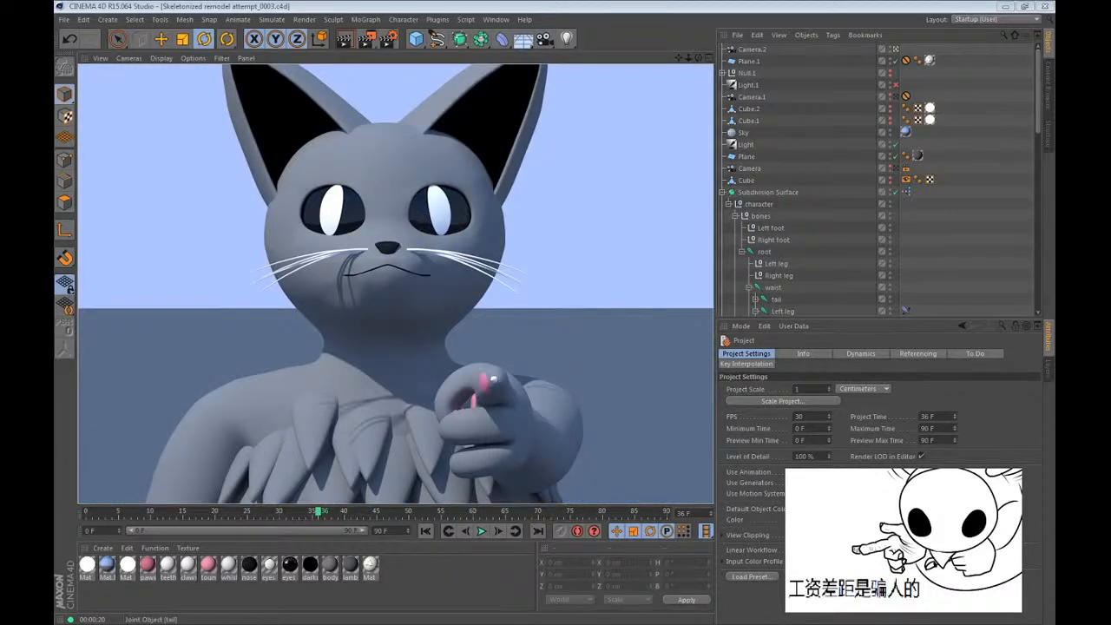
Capture the rendered close-up, paste it into Paint and crop the canvas to the picture.
key("ctrl+alt+r")
left_click_drag(97, 67, 690, 475)
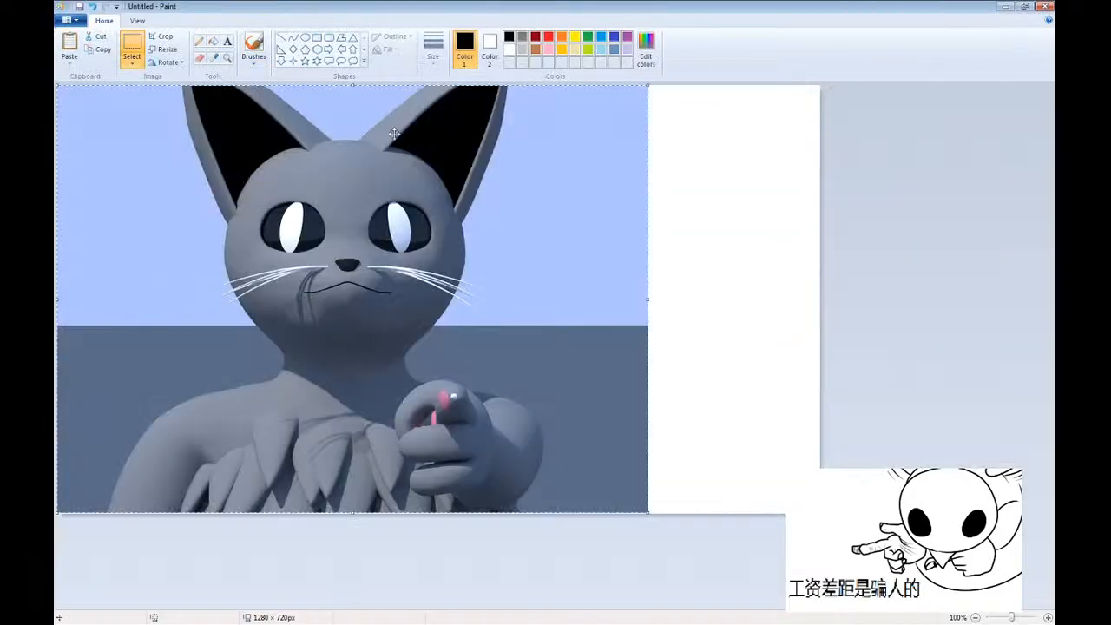
left_click(160, 37)
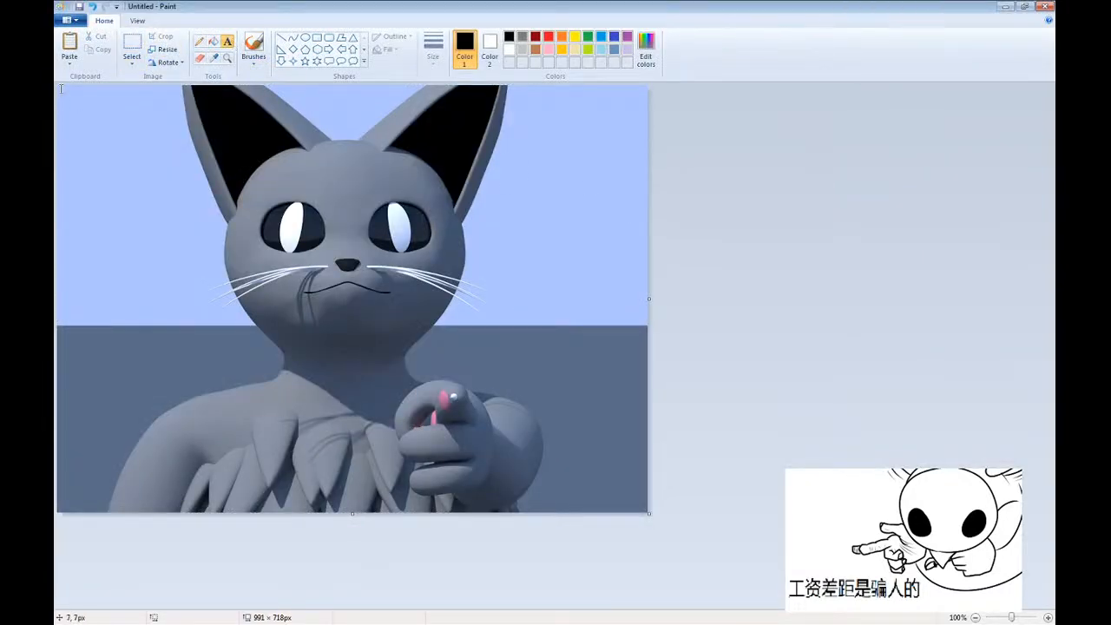
Create a text box over the whole picture and begin the caption with "sometimes the pain of existence looms over my very being;".
left_click_drag(60, 87, 648, 512)
type("sometimes the pain of ex")
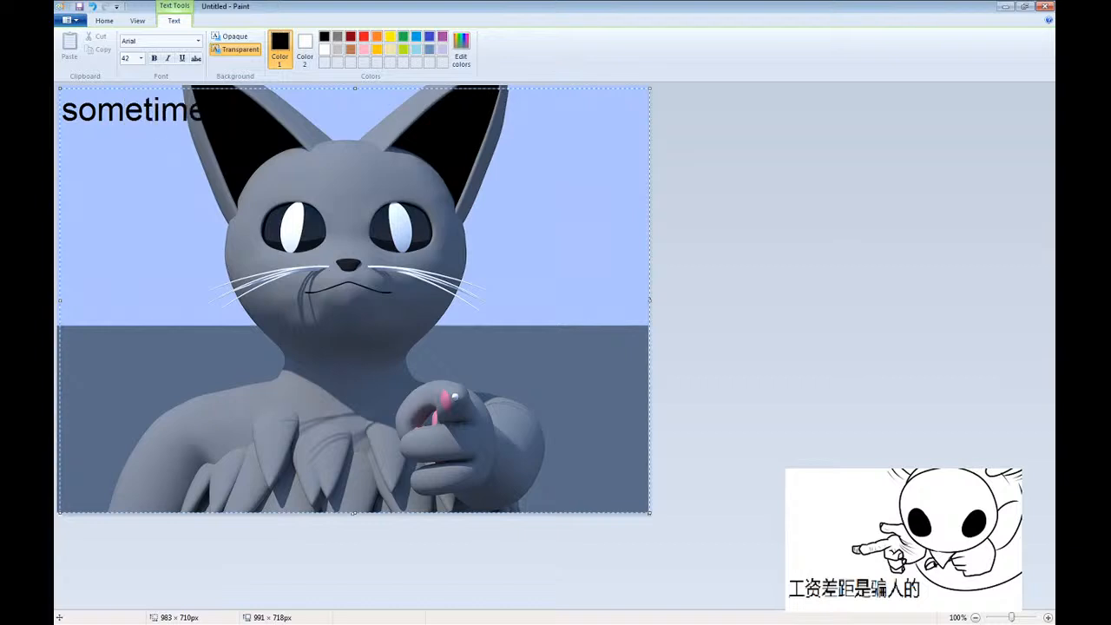
type("istenc")
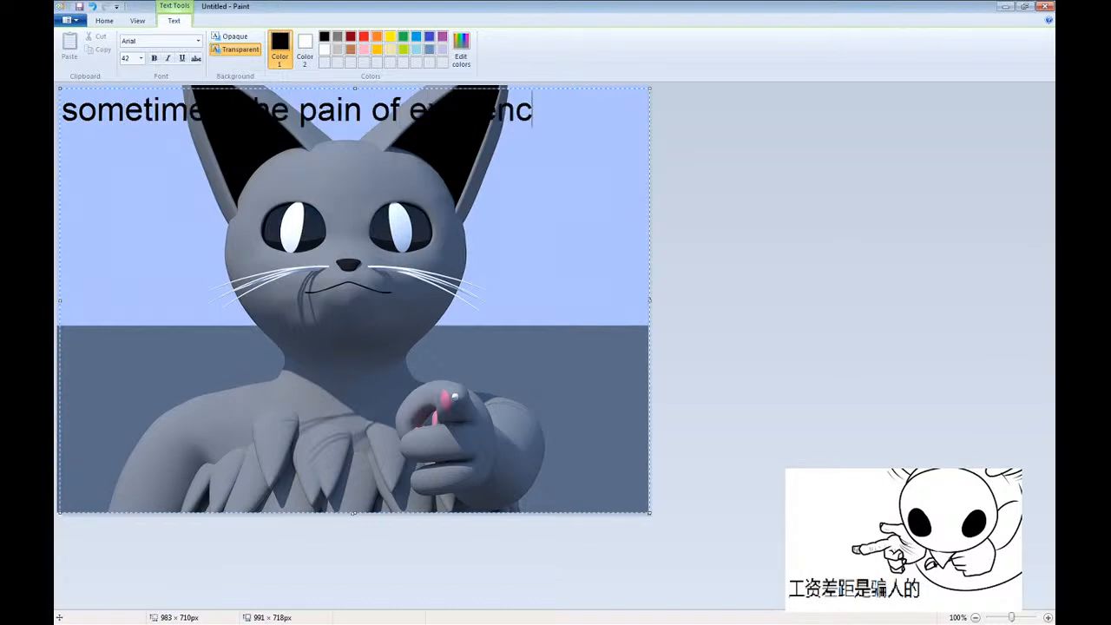
type("e looms over my")
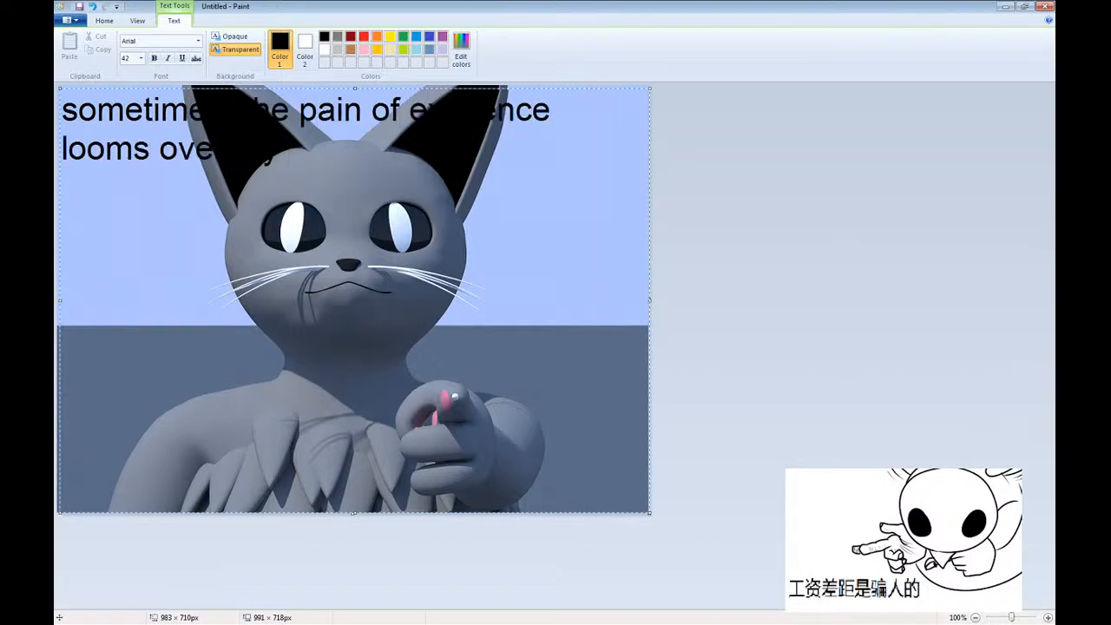
type(" very being the concious ")
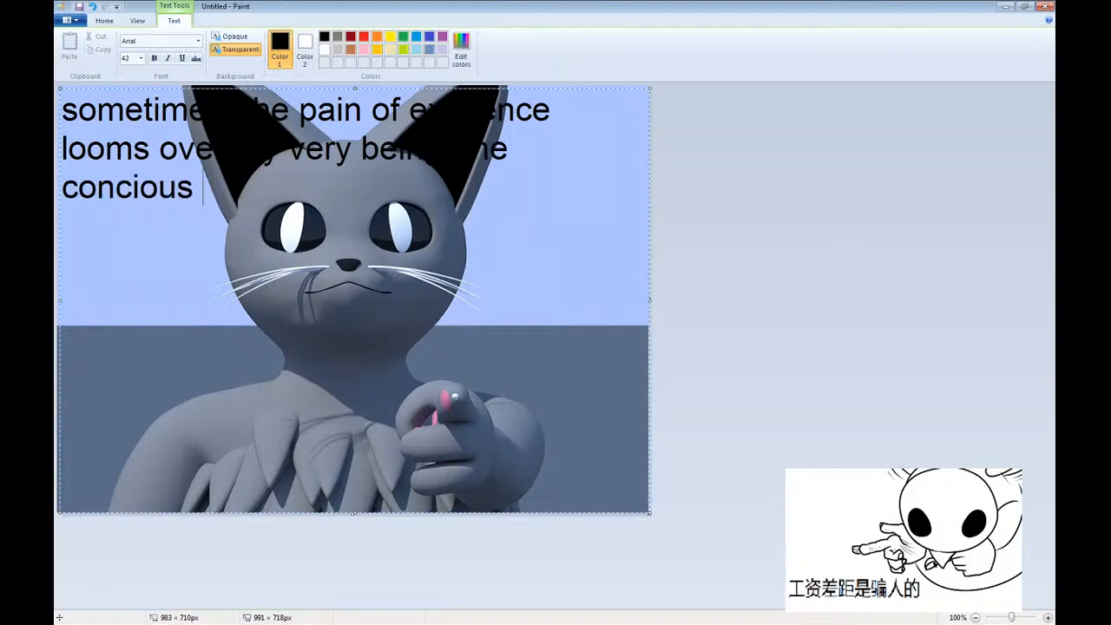
type("s")
Continue the caption with "the concious idea of having to vibe in such a world".
key("BackSpace")
type("idea of")
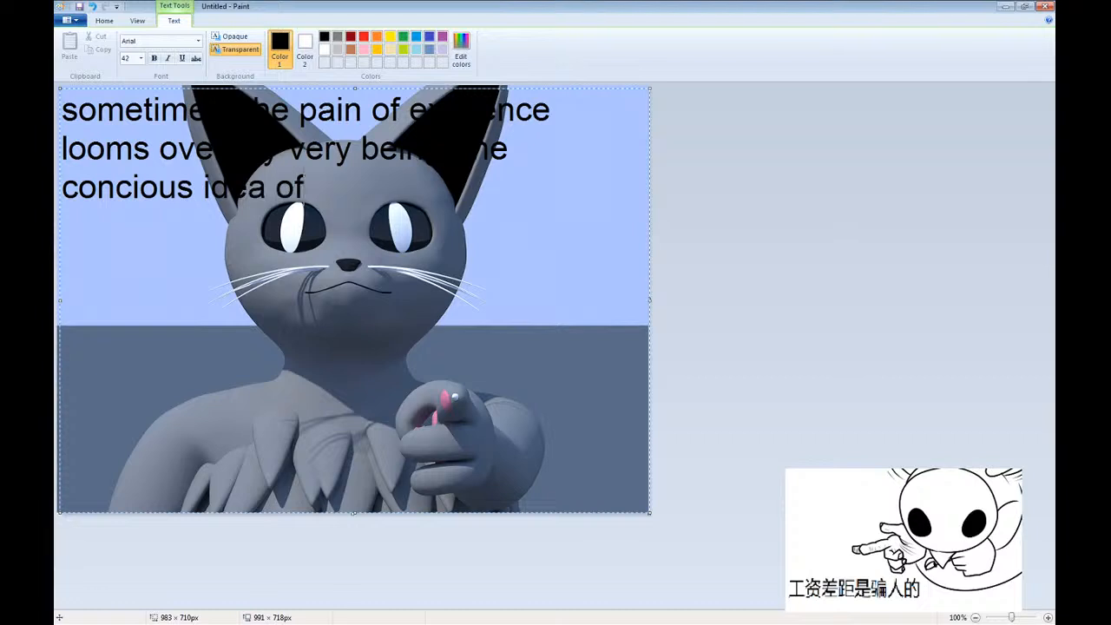
type(" having to vibe")
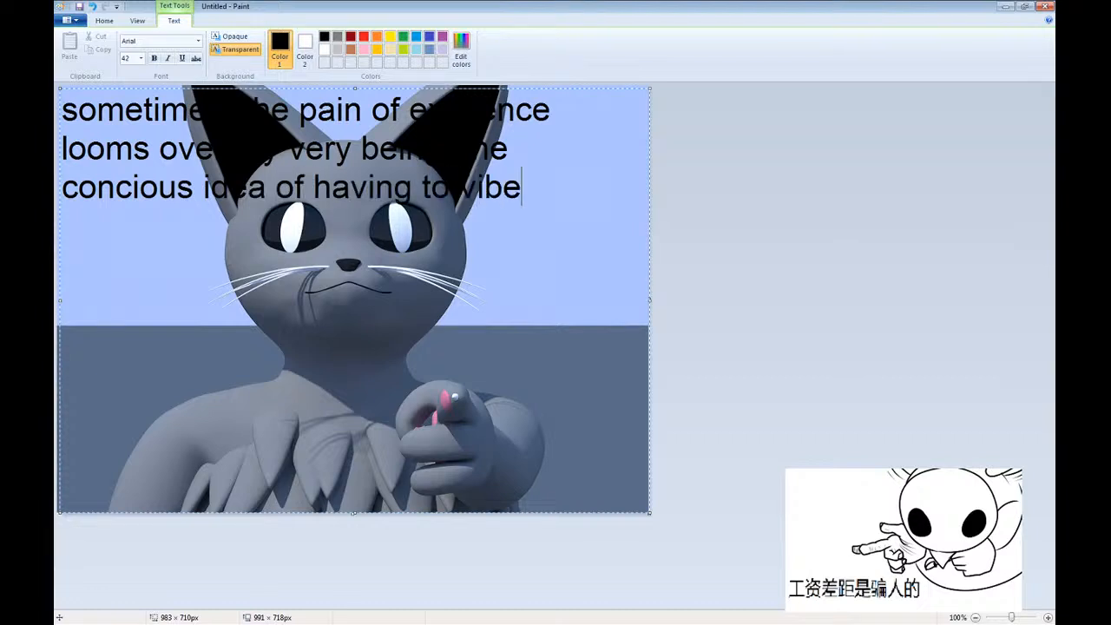
type(" in such a wordl")
key("BackSpace")
key("BackSpace")
type("ld")
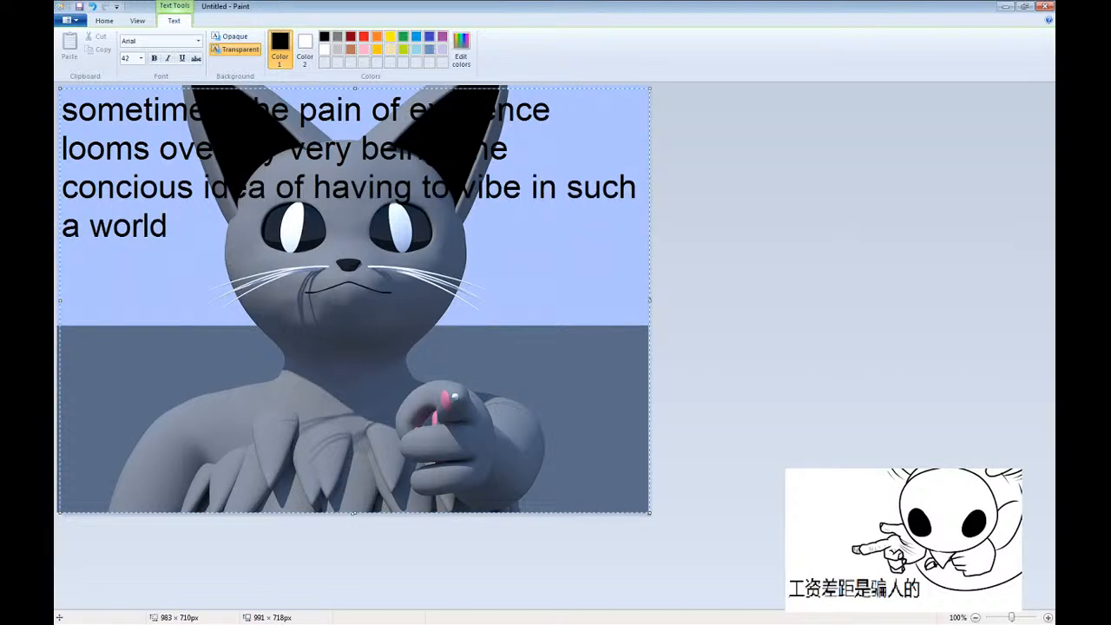
type(" is both unsett")
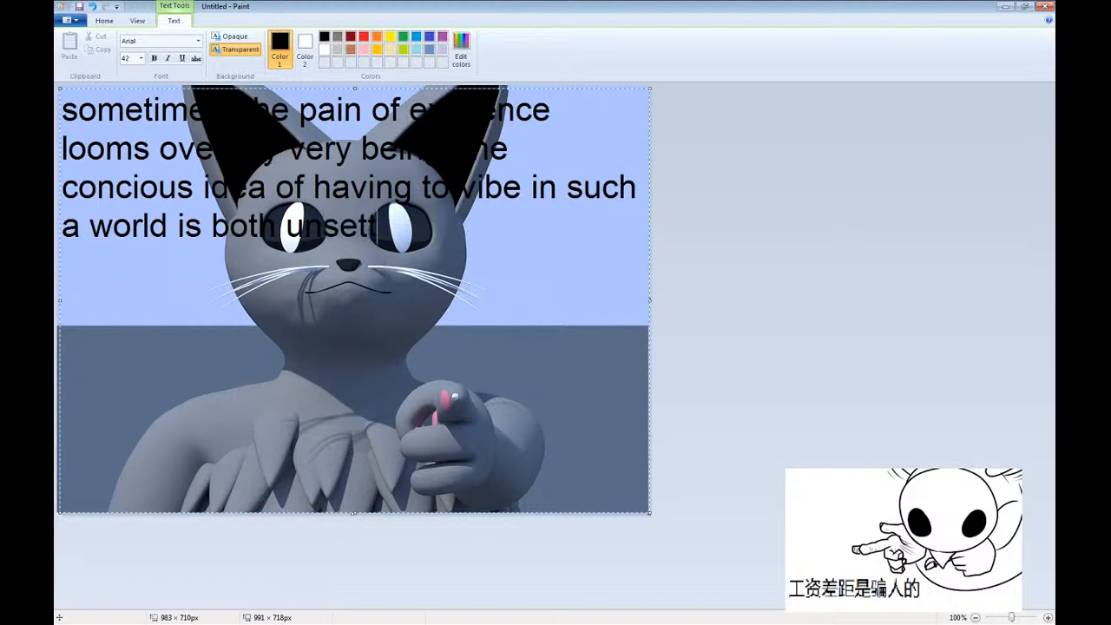
type("ling and ")
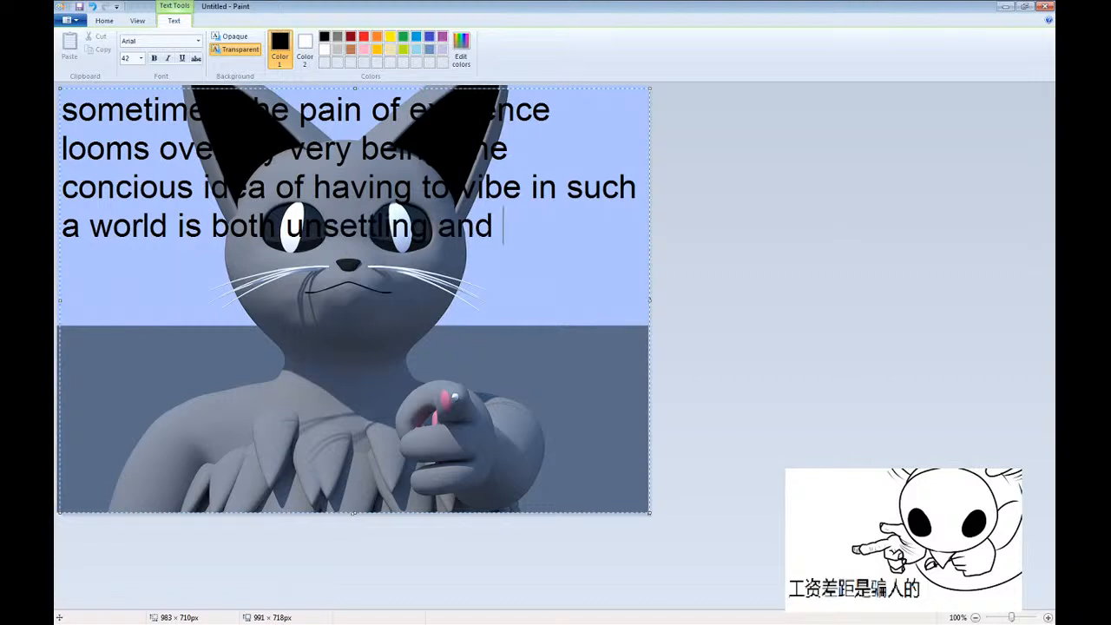
type("unexisting to my v")
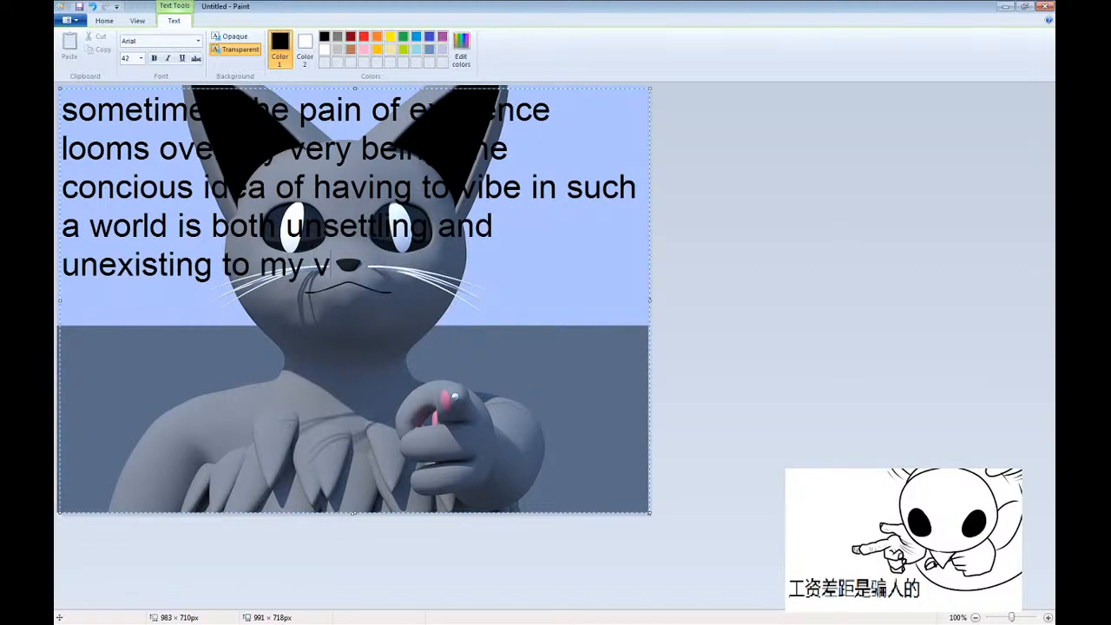
type("ery sentience. ")
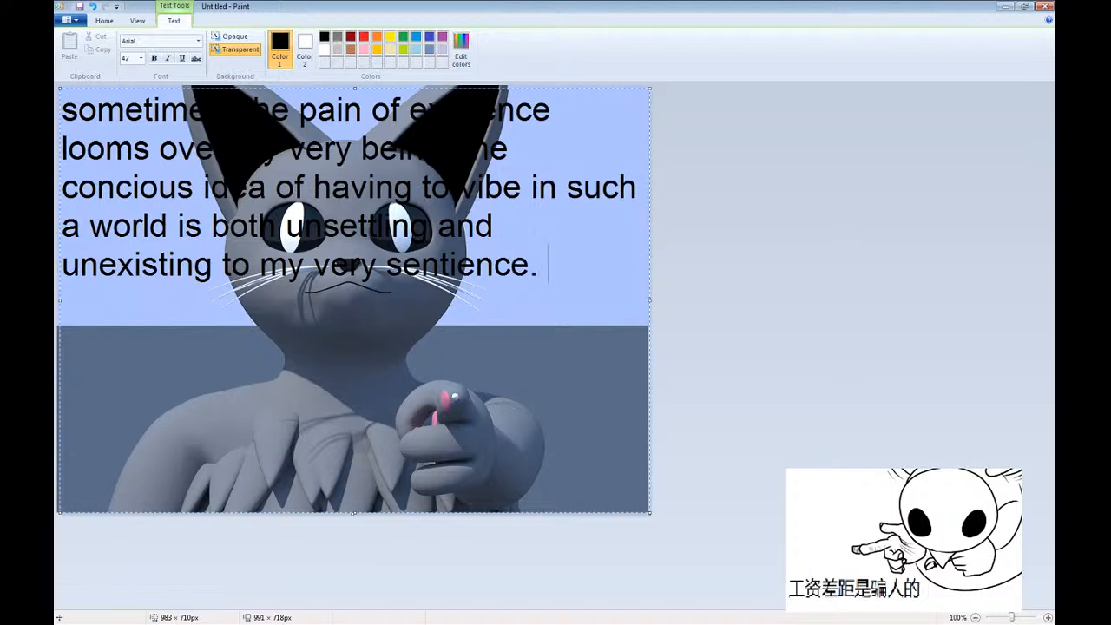
type("By the way, the 7")
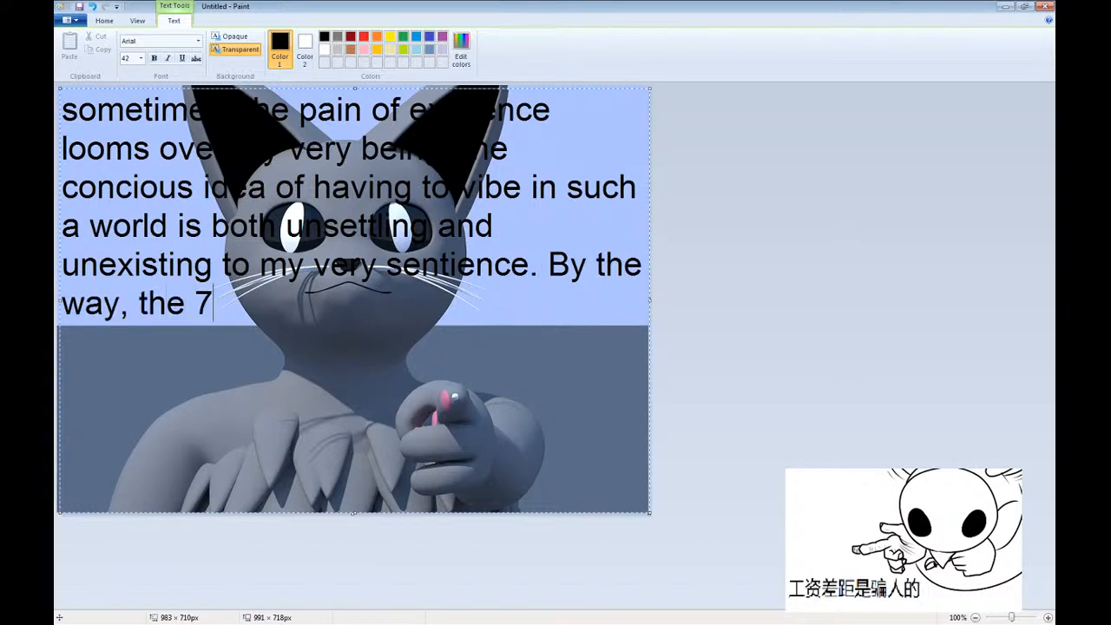
type("-eleven")
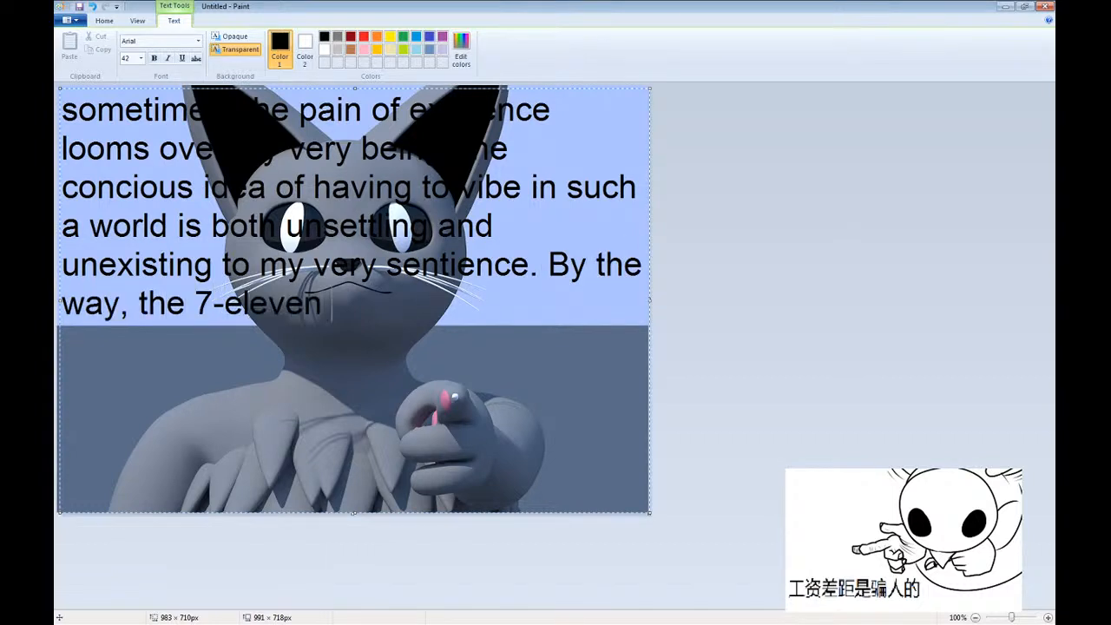
type(" nearby my house")
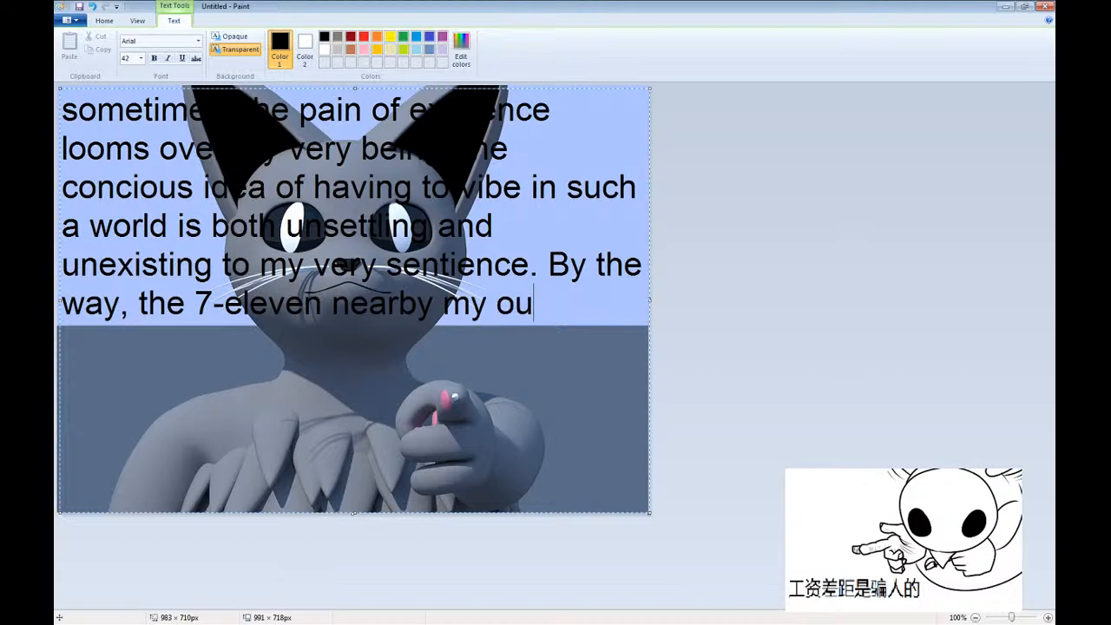
type(" has just discove")
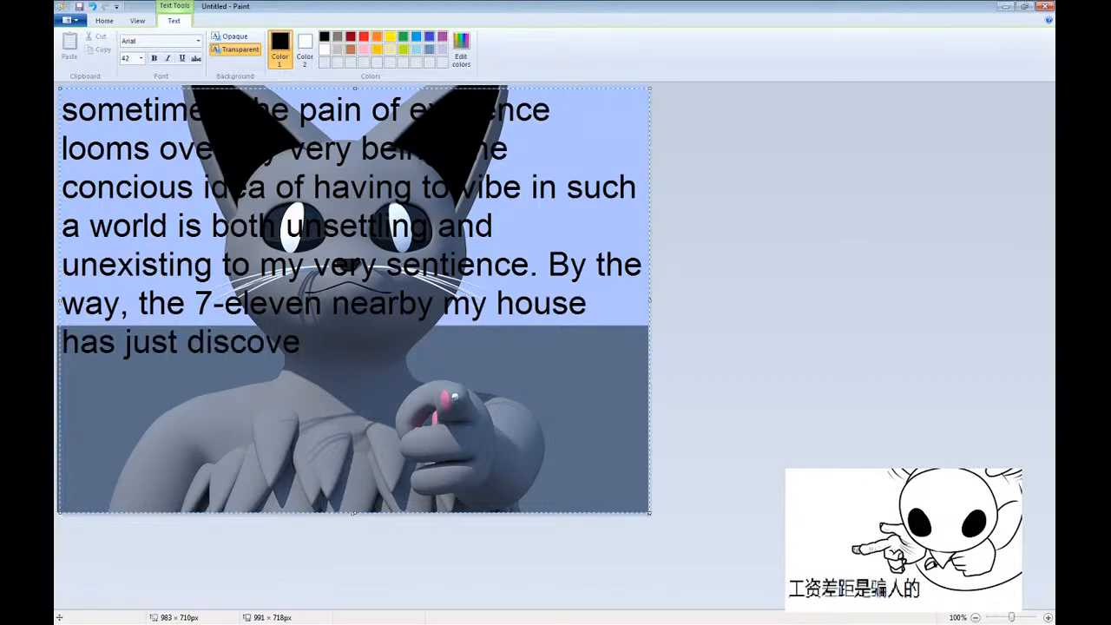
type("red nuclear fusio")
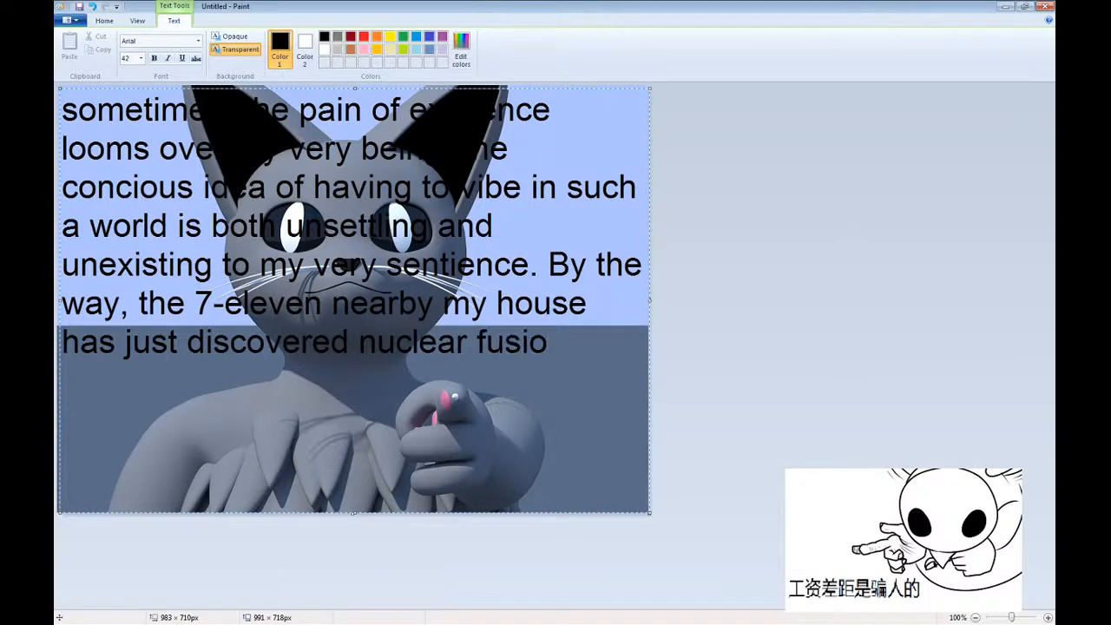
type("n, so now their sl")
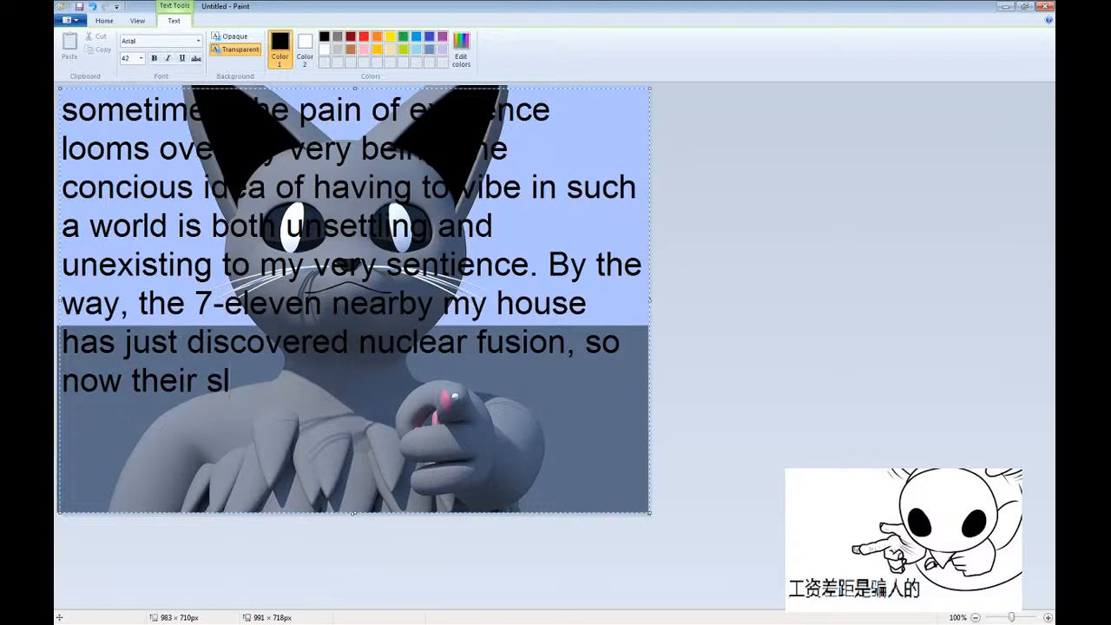
type("ushies have some unusula g")
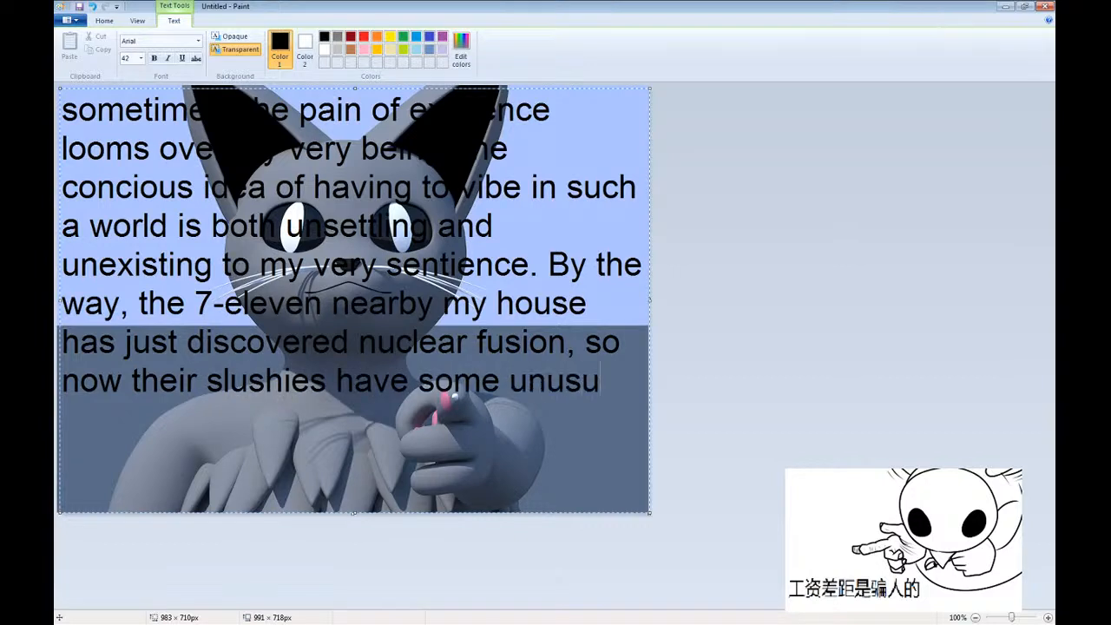
Continue the caption with "now their slushies have some unusual green glowing to them, but".
key("BackSpace")
key("BackSpace")
key("BackSpace")
key("BackSpace")
type("al green ")
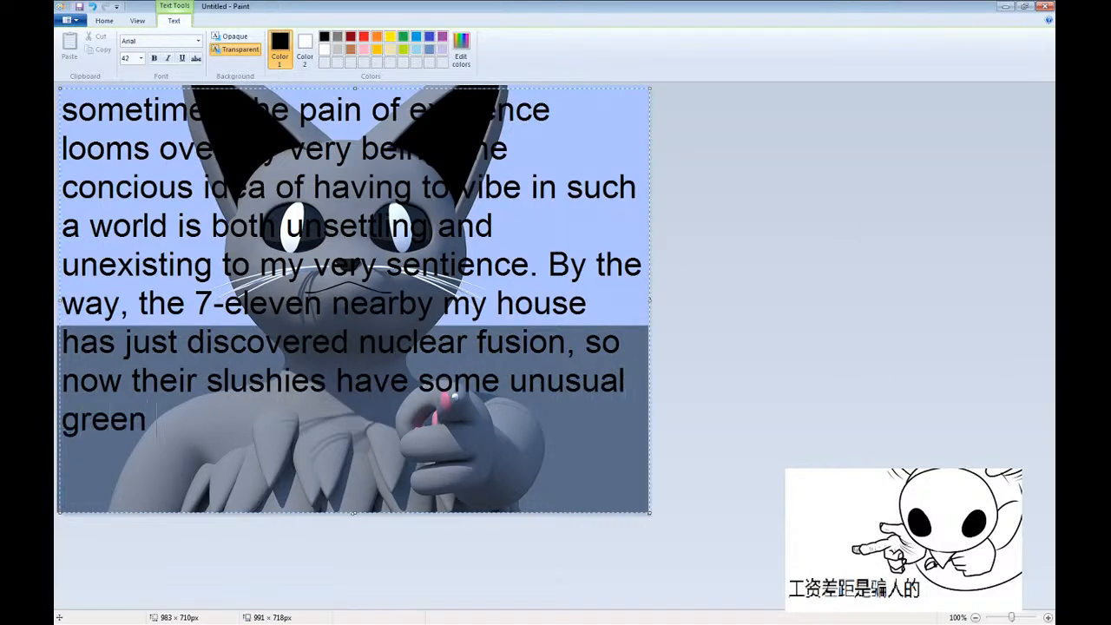
type("glowing to them,")
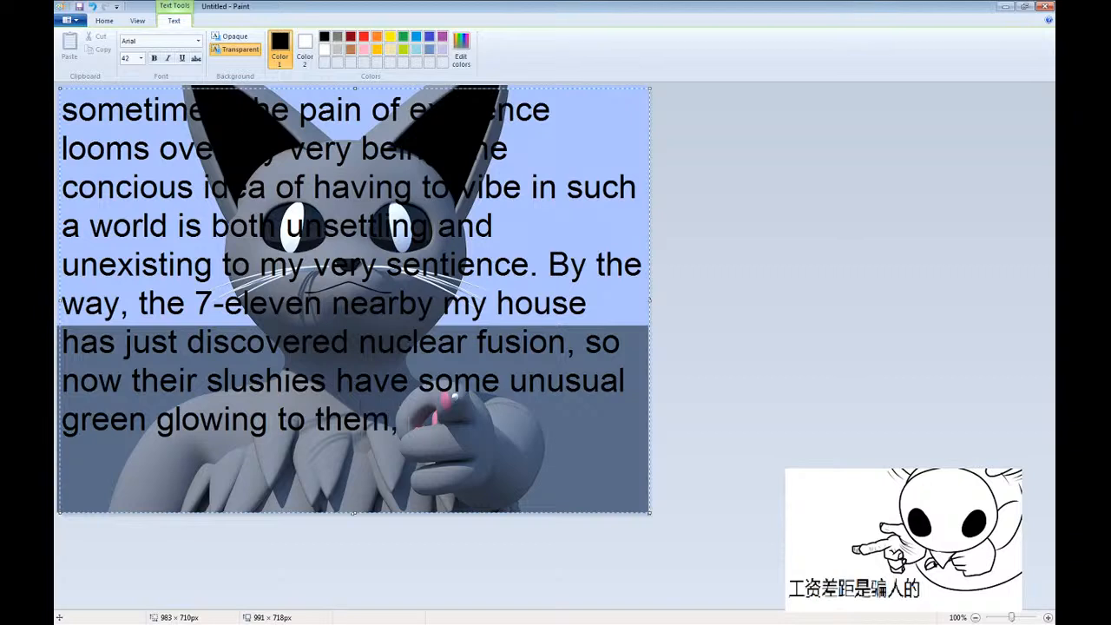
type(" but I think it")
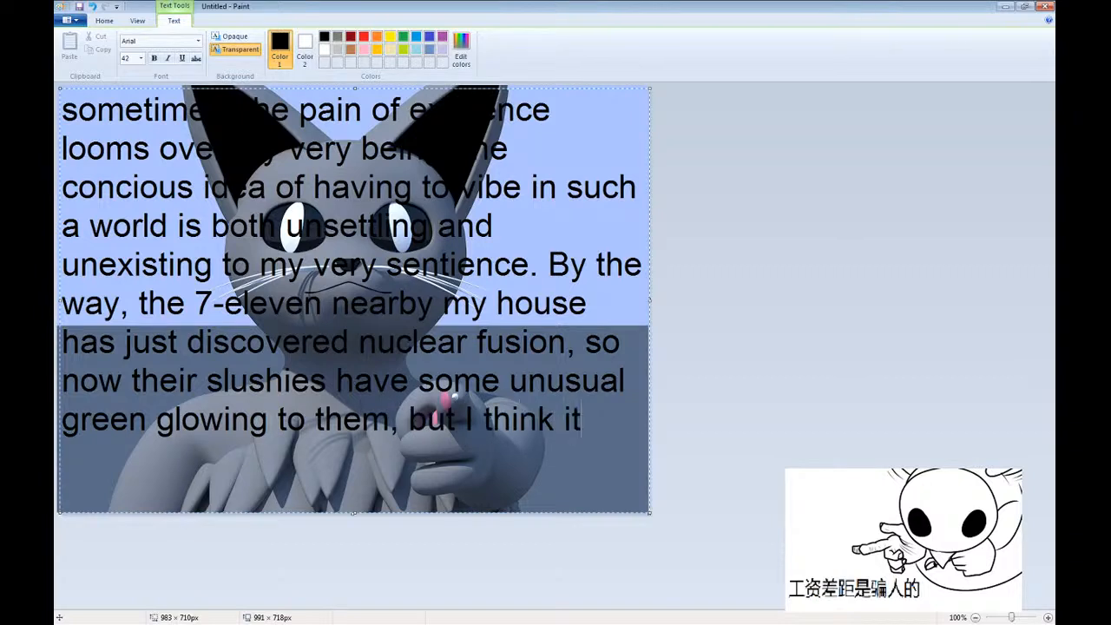
type("'s rather nif")
Continue the caption with "I think it's rather nice, because they're".
key("BackSpace")
type("ce, b")
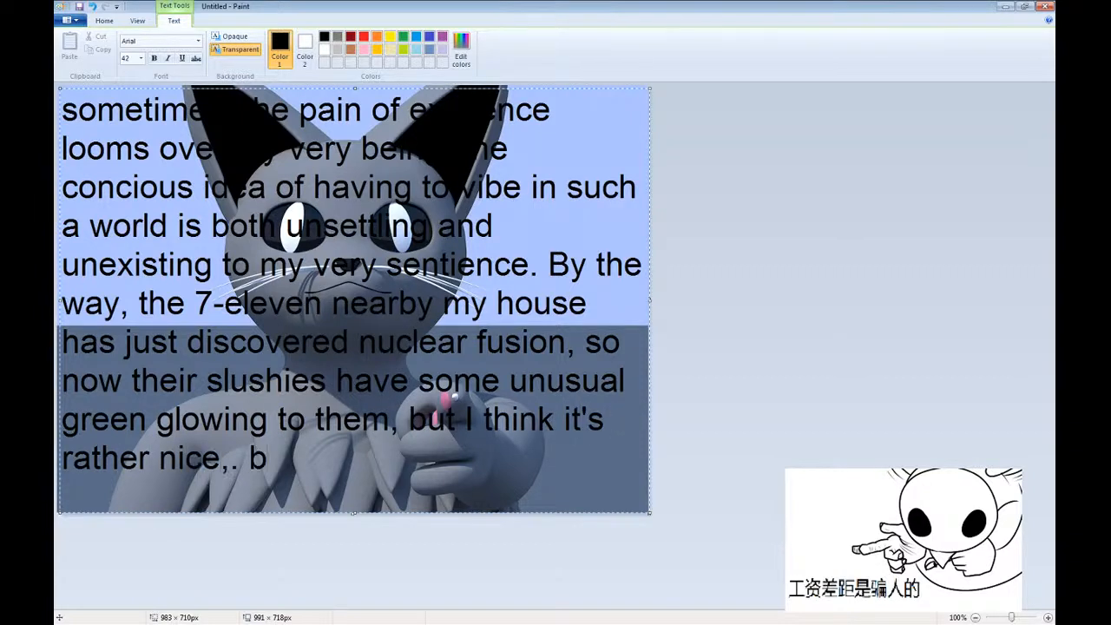
key("BackSpace")
type("v")
key("BackSpace")
type("because they")
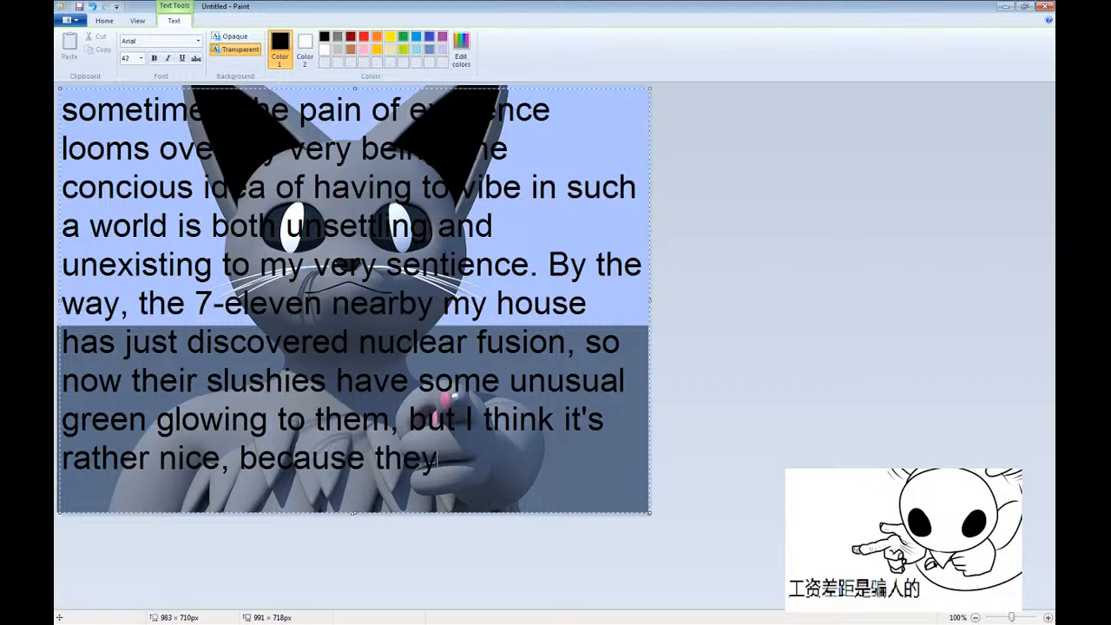
type("'re selling")
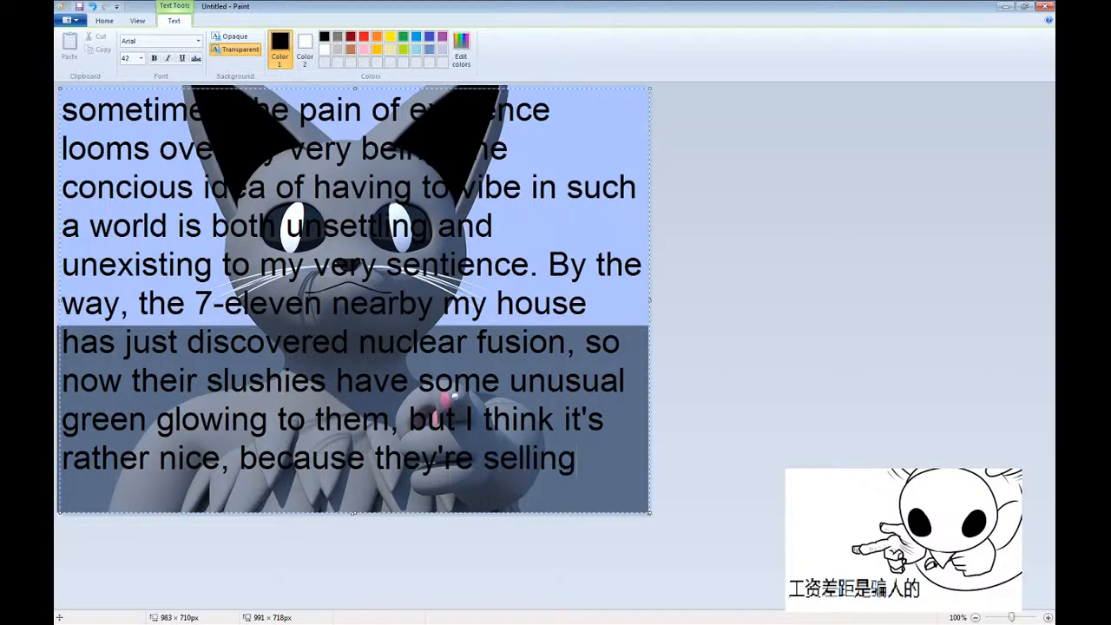
type(" them for roughly")
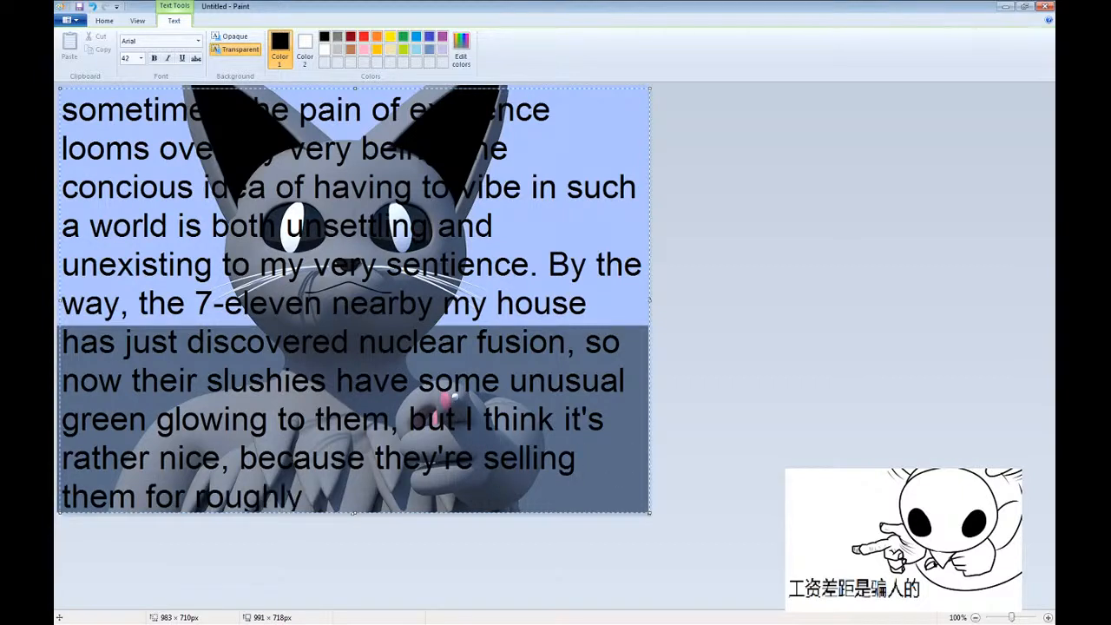
type(" 20 cents off; this iec")
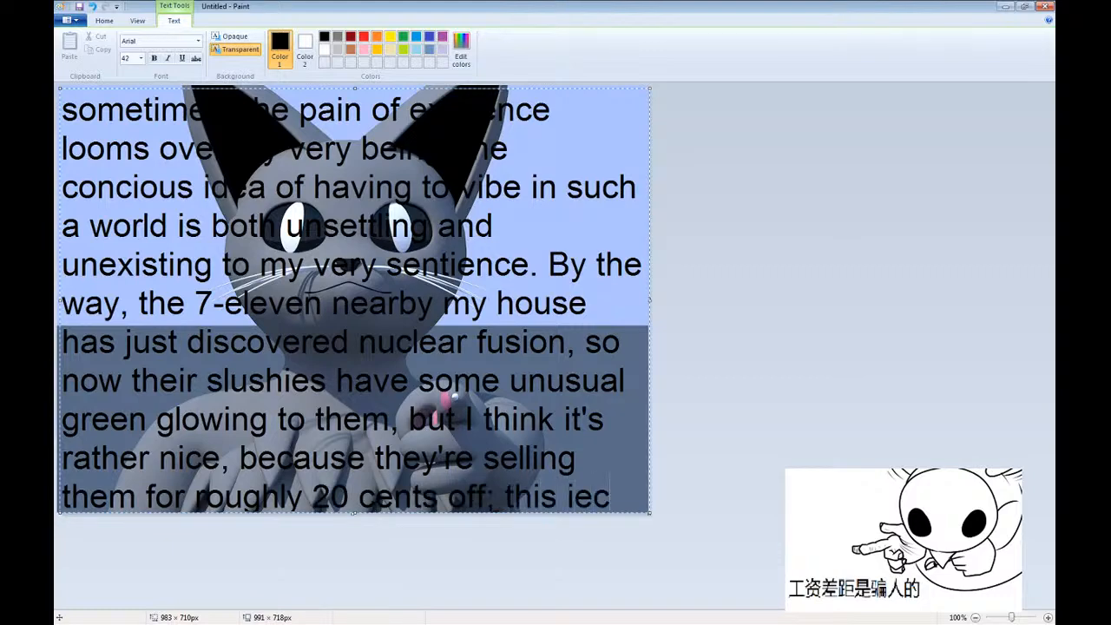
Continue the caption with "selling them for roughly 20 cents off; this is".
key("BackSpace")
type("v")
key("BackSpace")
key("BackSpace")
type("s epi")
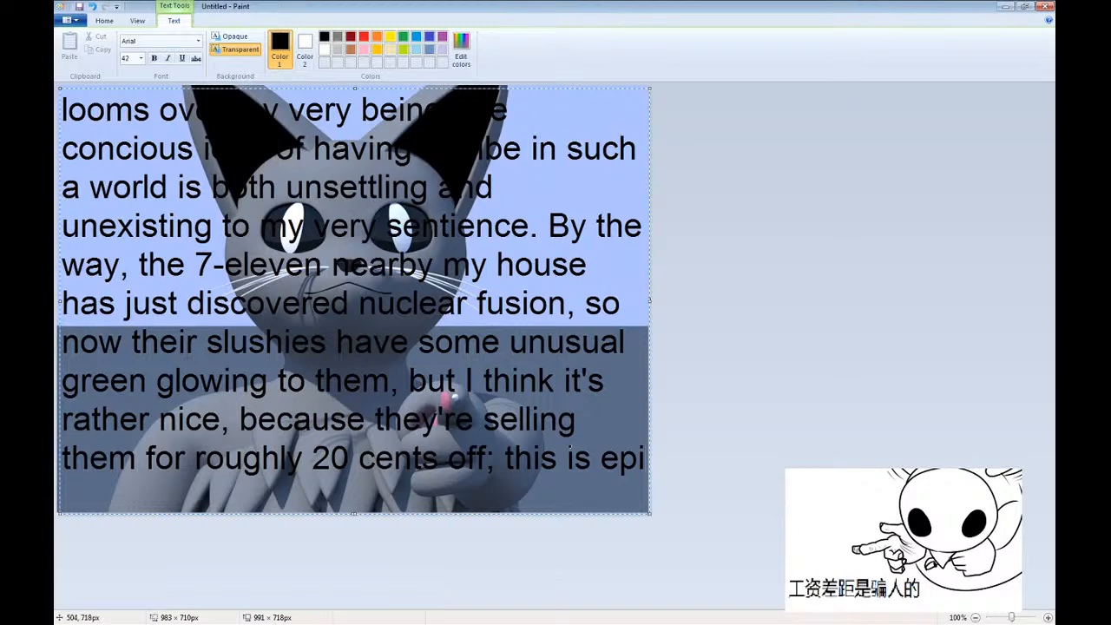
Add "epic" as the caption's closing word and check how the lines fit in the text box.
key("BackSpace")
key("BackSpace")
key("BackSpace")
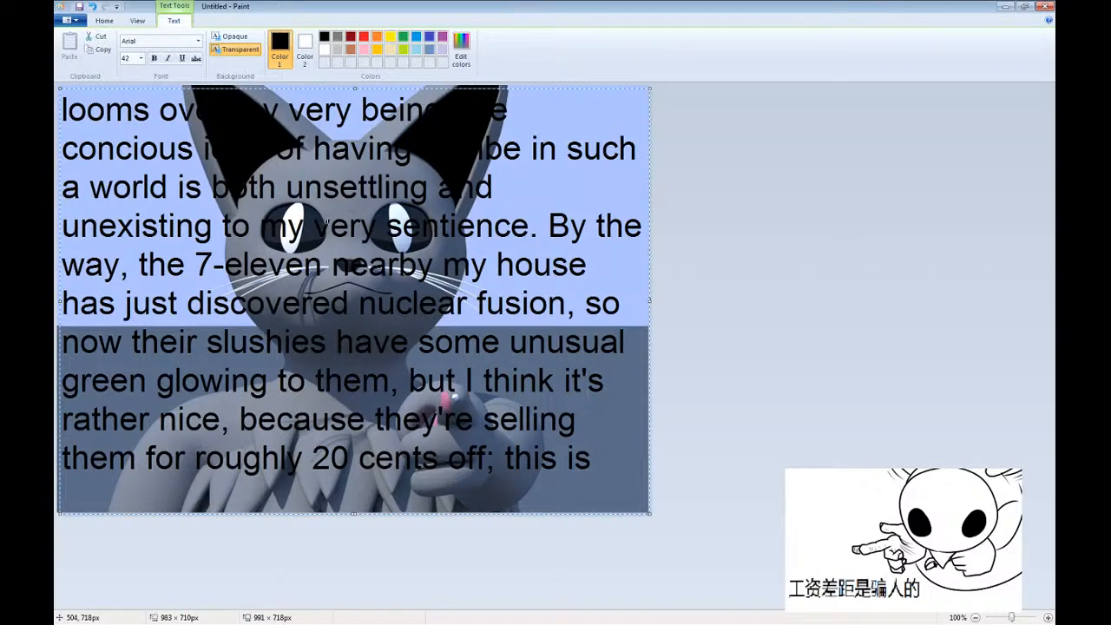
key("Up")
key("Up")
key("Up")
key("Up")
key("Down")
key("Down")
key("Down")
key("Down")
key("Down")
key("Down")
key("Down")
key("Down")
key("Down")
key("Down")
type("epic")
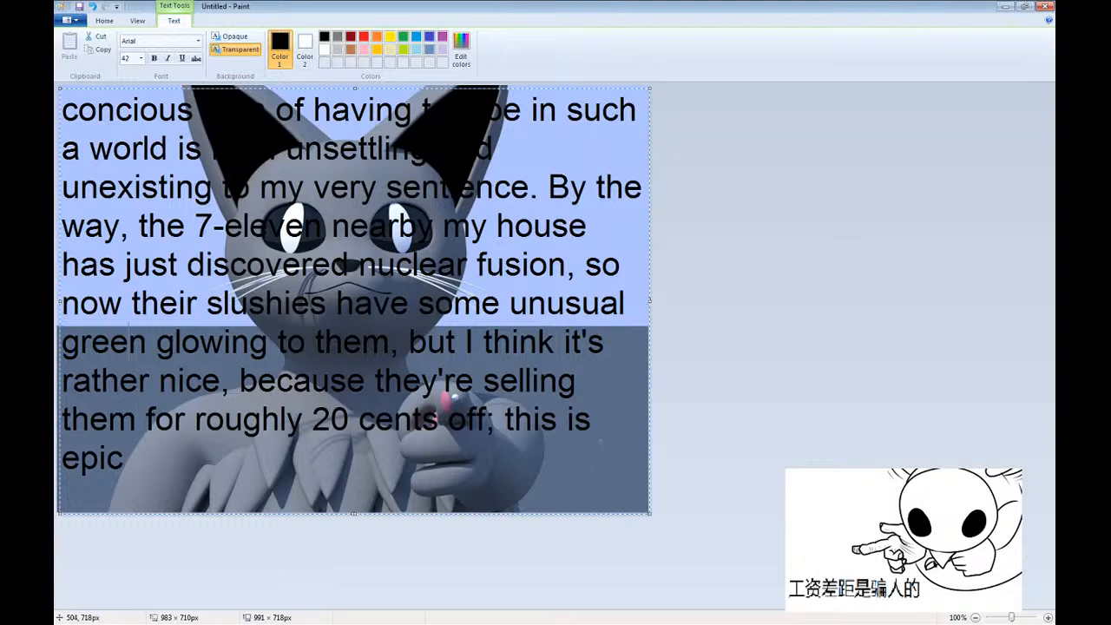
Shorten the caption's closing word to "epi" so that it fits on the same line as "this is".
key("Up")
key("Up")
key("Up")
key("Up")
key("Up")
key("Up")
key("Up")
key("Up")
key("Up")
key("Up")
key("Up")
key("Down")
key("Down")
key("Down")
key("Down")
key("Down")
key("Down")
key("Down")
key("Down")
key("Down")
key("Down")
key("Down")
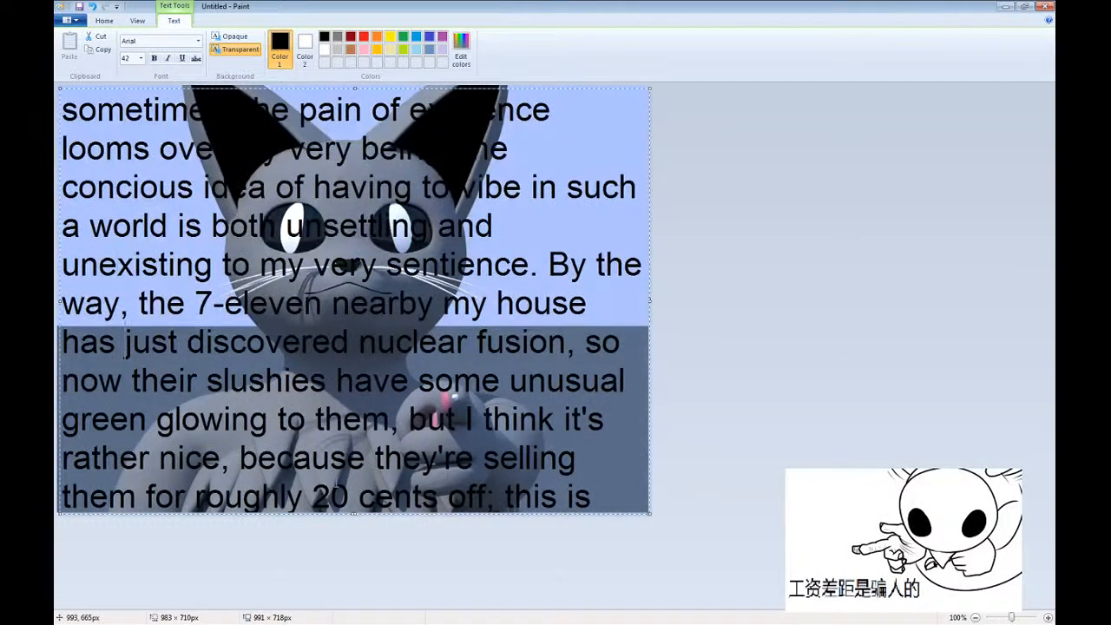
key("BackSpace")
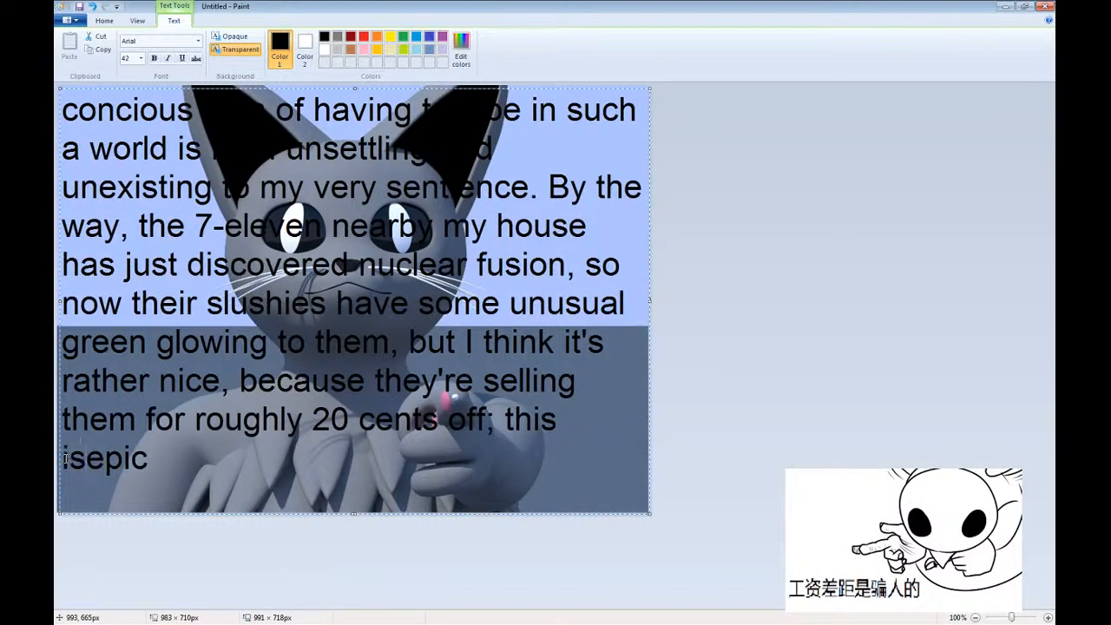
key("End")
key("BackSpace")
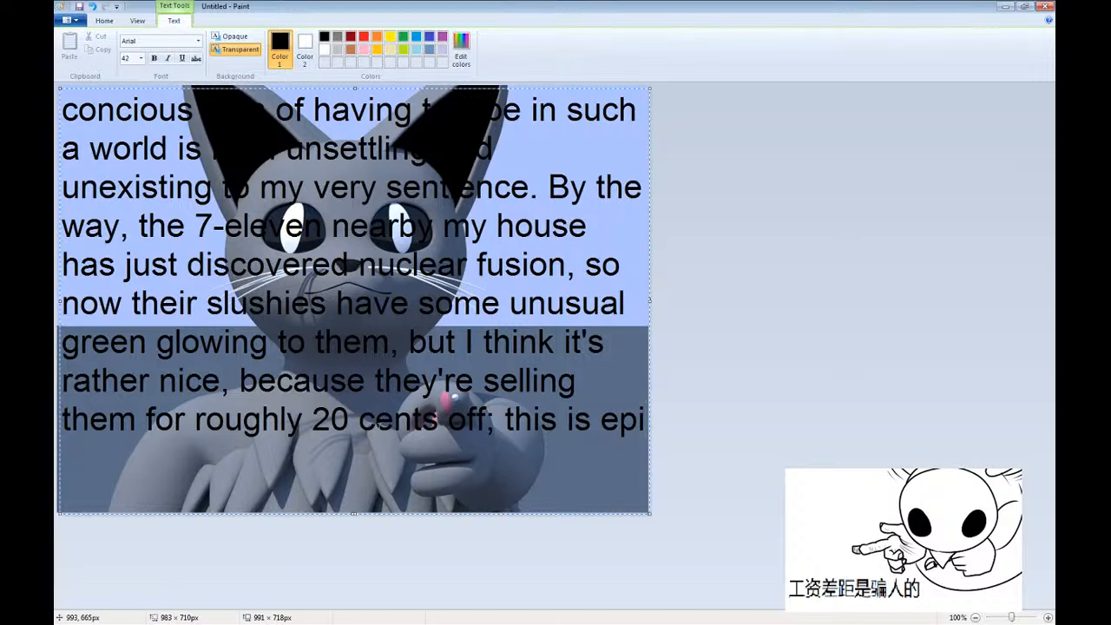
Bring the caption's first line back into the text box, apply the text to the picture and select the whole image.
key("Up")
key("Up")
key("Up")
key("Up")
key("Up")
key("Up")
key("Up")
key("Up")
key("Up")
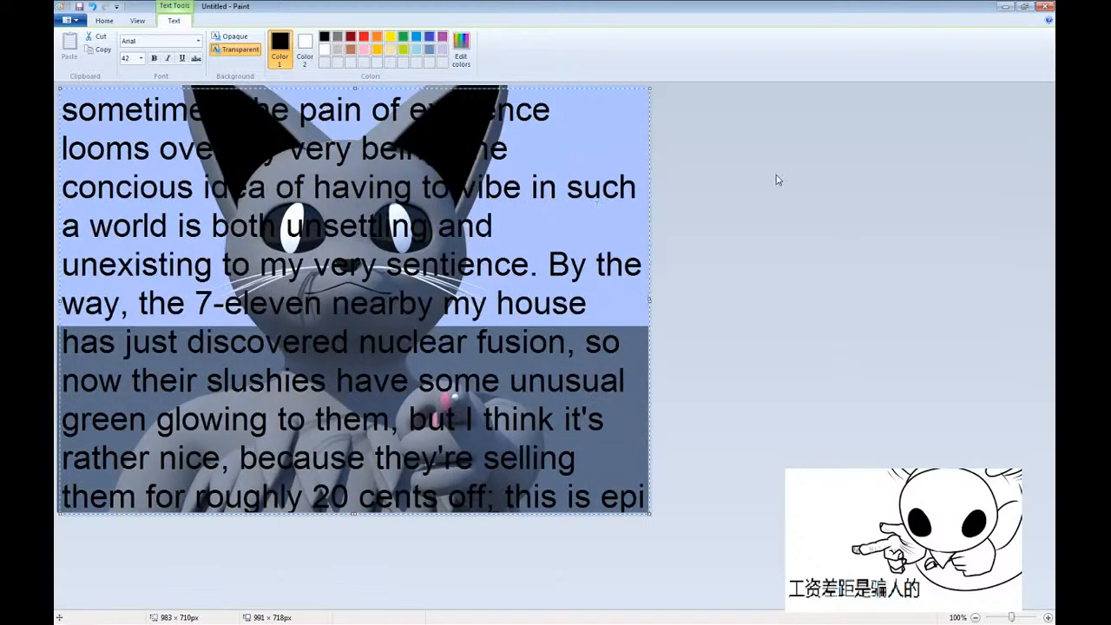
left_click(596, 85)
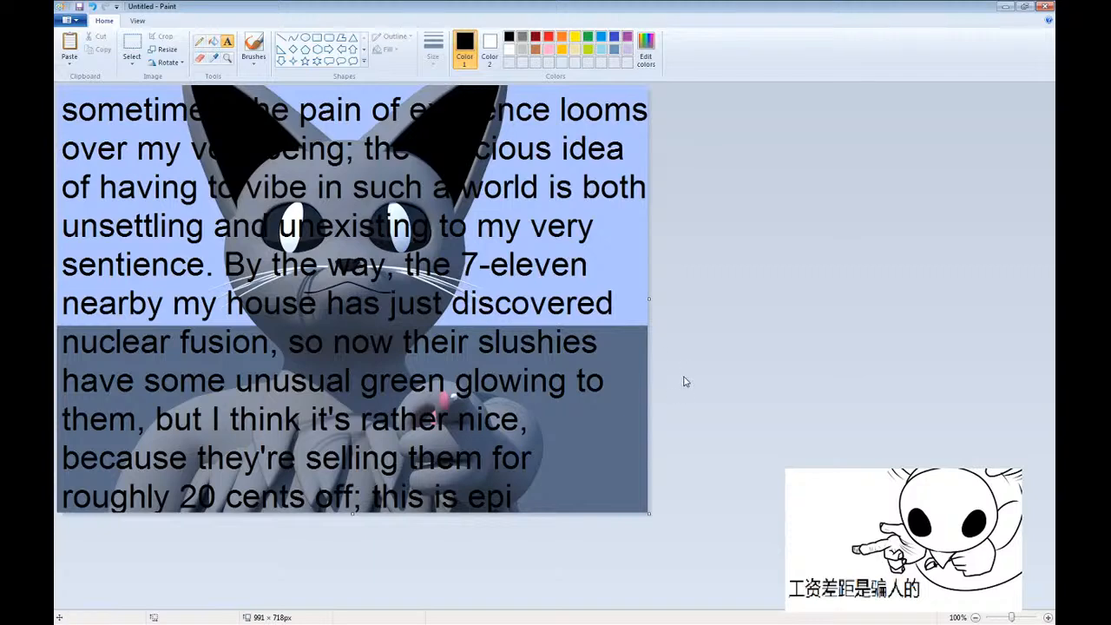
key("ctrl+a")
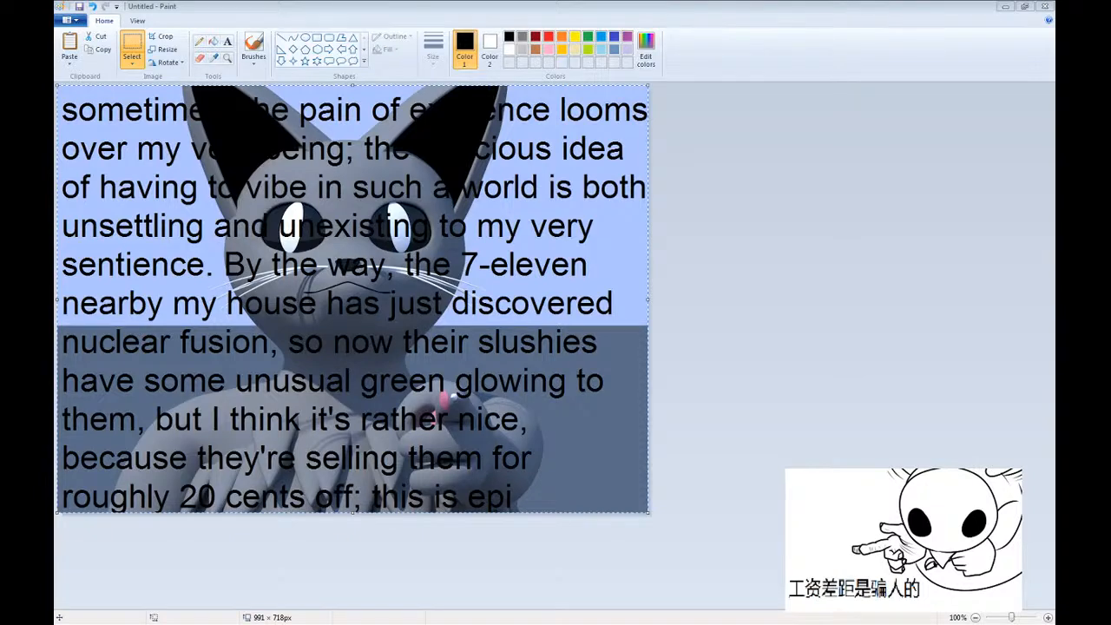
Deselect the image and save the captioned picture as a PNG named "eat the brown part of the banana".
left_click(518, 6)
left_click(728, 217)
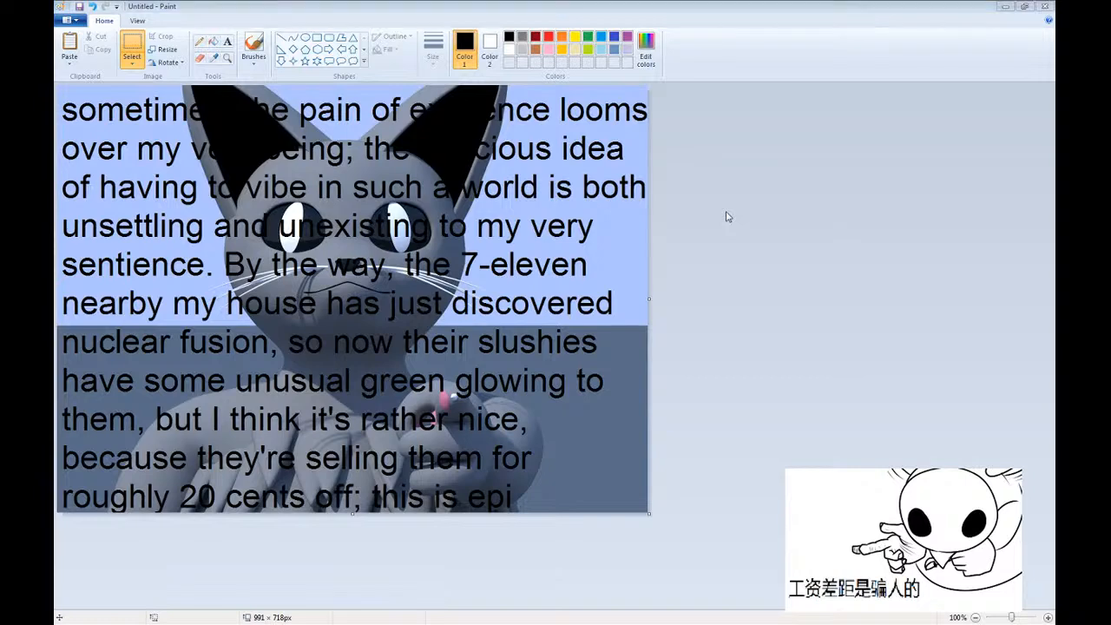
key("ctrl+s")
type("eat the brown")
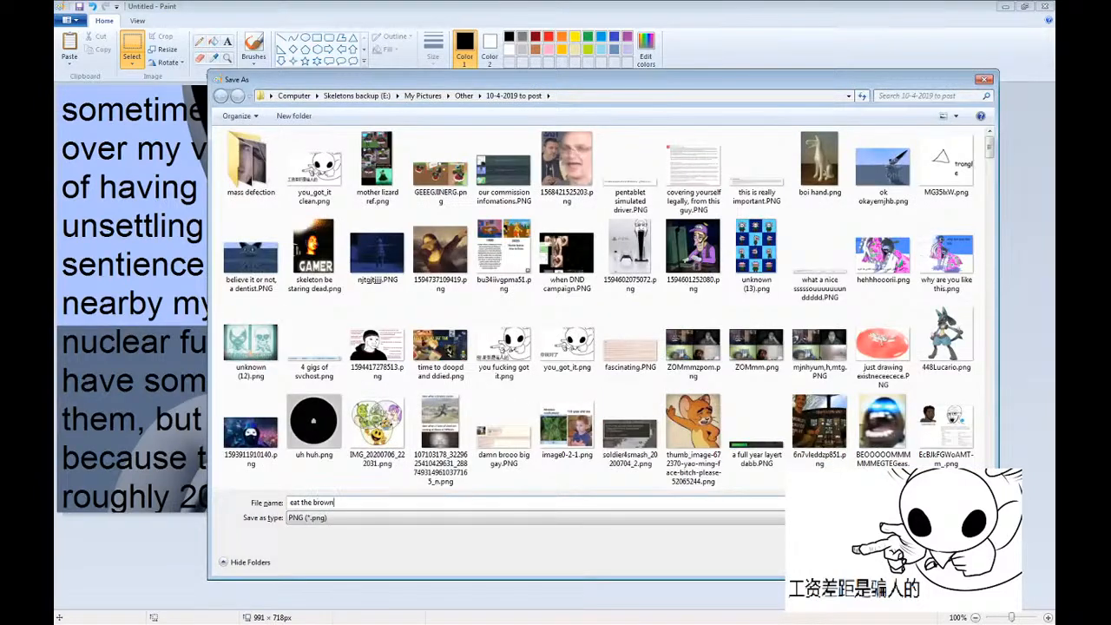
type(" part of teh")
type("he banana")
key("Return")
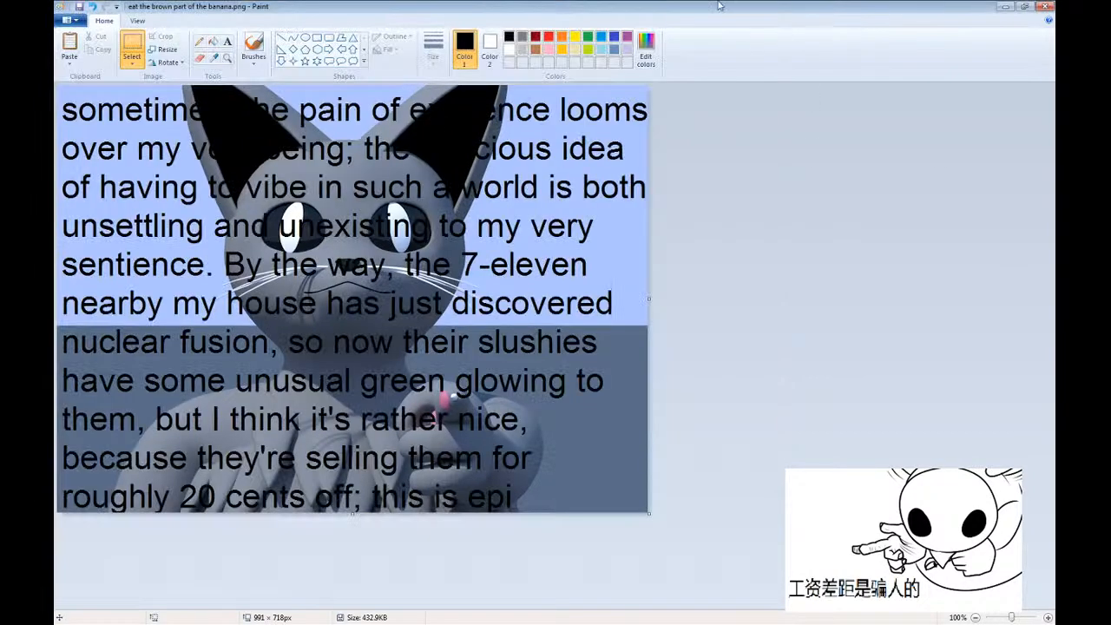
Start a new Paint picture, paste the clean snip of the pointing cat and crop the canvas to it.
left_click(71, 20)
left_click(76, 37)
left_click(73, 39)
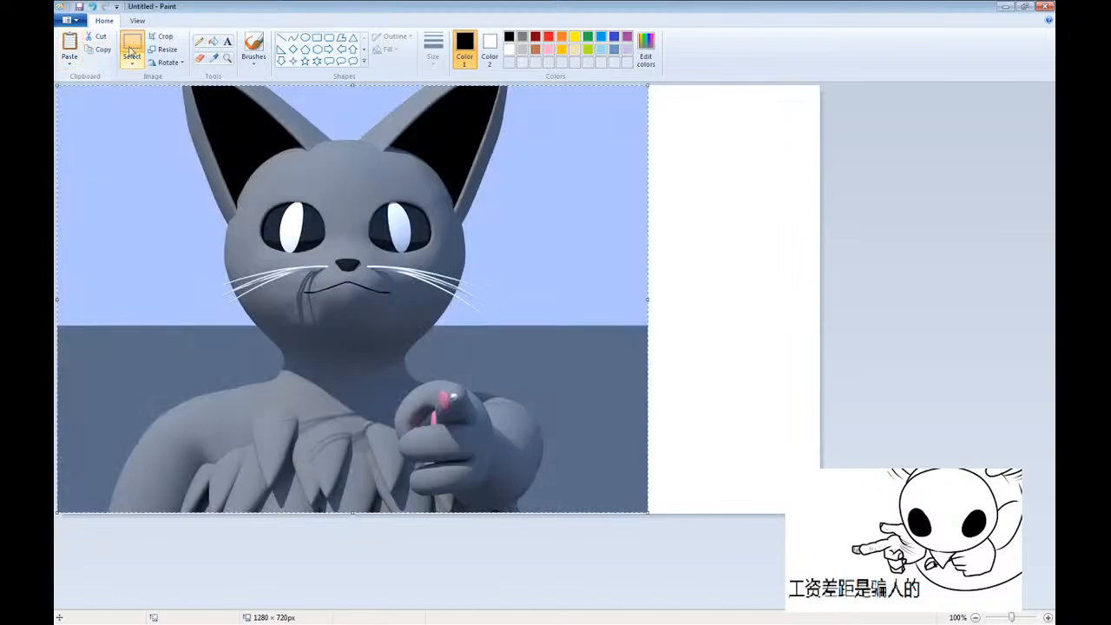
left_click(166, 39)
Try a "you GAMER" caption over the cat's ears in font size 120, enlarge its text box and undo the placed text.
left_click(228, 41)
left_click(64, 90)
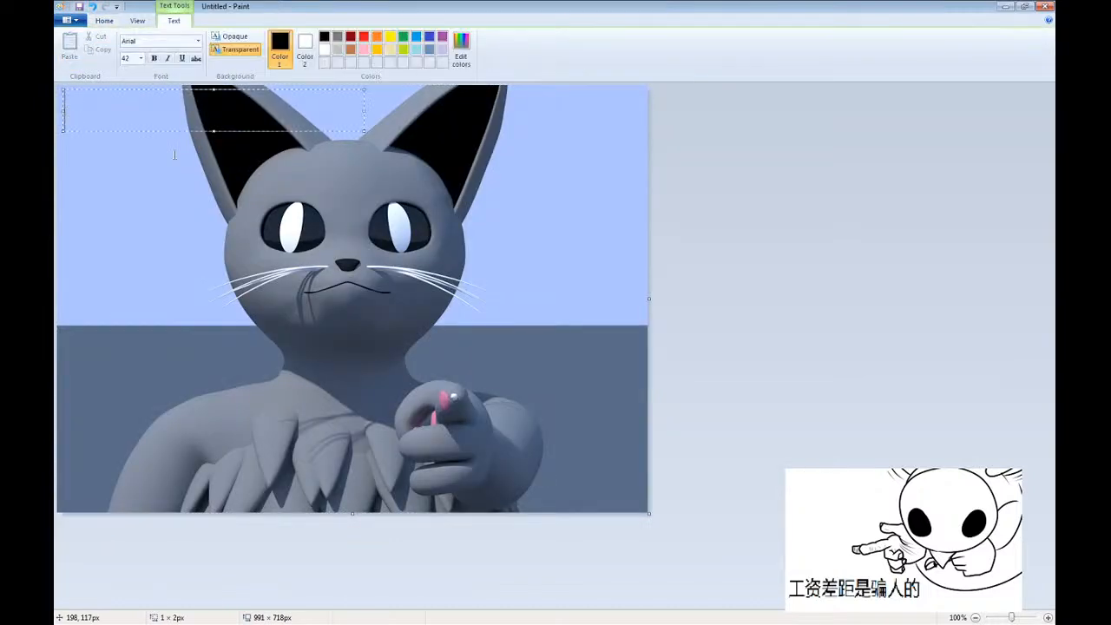
type("you GAMER")
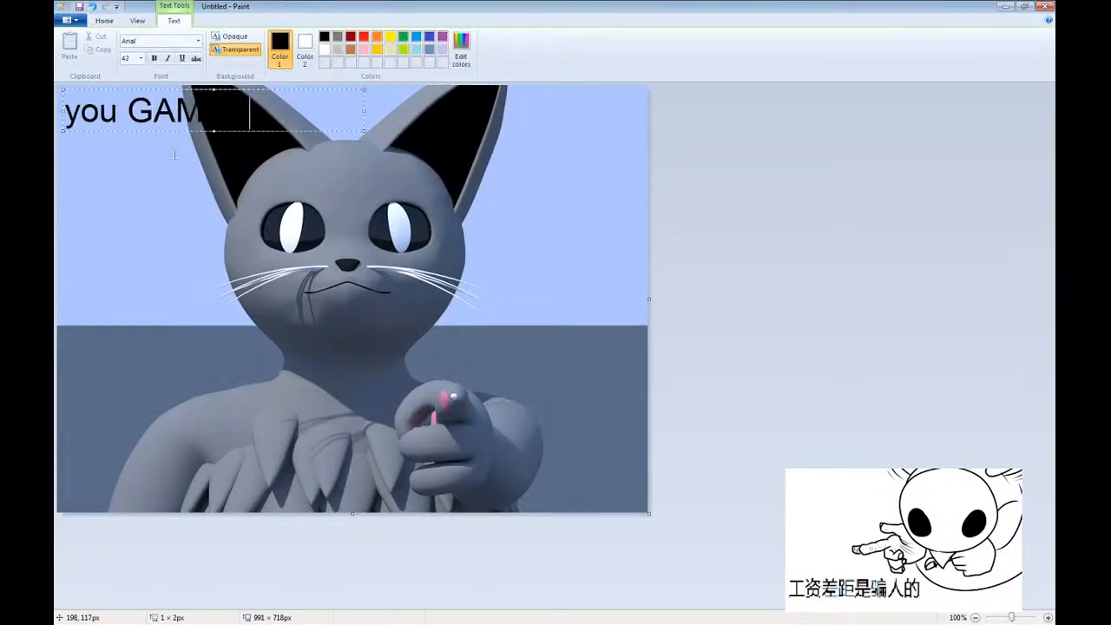
key("ctrl+a")
key("ctrl+shift+period")
key("ctrl+shift+period")
key("ctrl+shift+period")
key("ctrl+shift+period")
key("ctrl+shift+period")
key("ctrl+shift+period")
key("ctrl+shift+period")
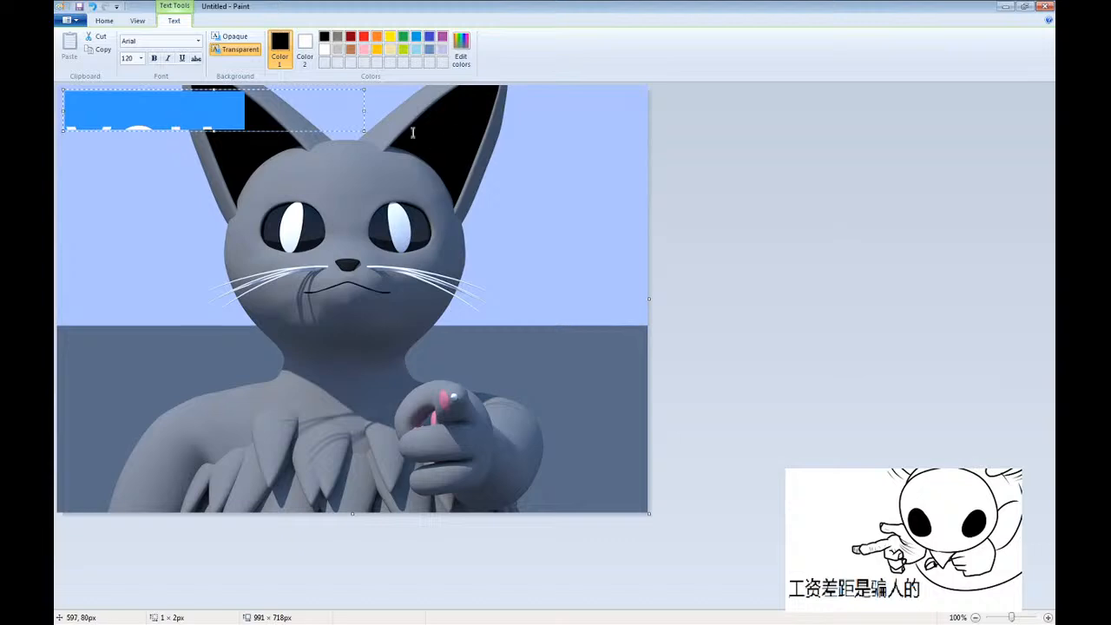
left_click_drag(365, 132, 608, 329)
left_click(598, 349)
key("ctrl+z")
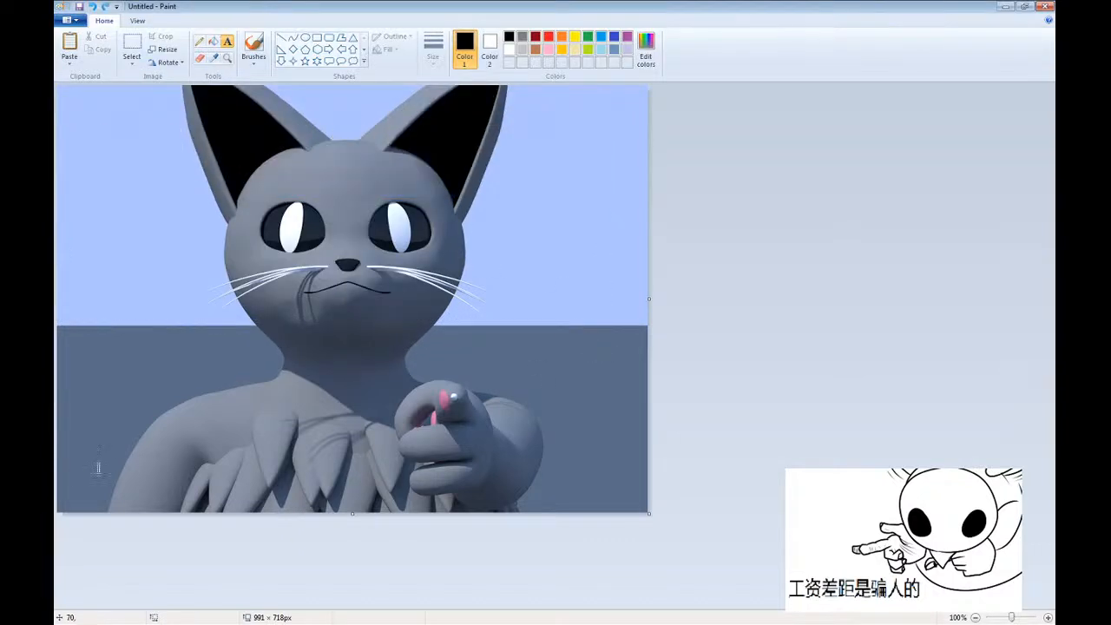
Add the black caption "YOU GAMER" along the picture's lower edge, widening the text box so it fits on one line.
left_click_drag(71, 417, 649, 513)
type("YOU GAMEWR")
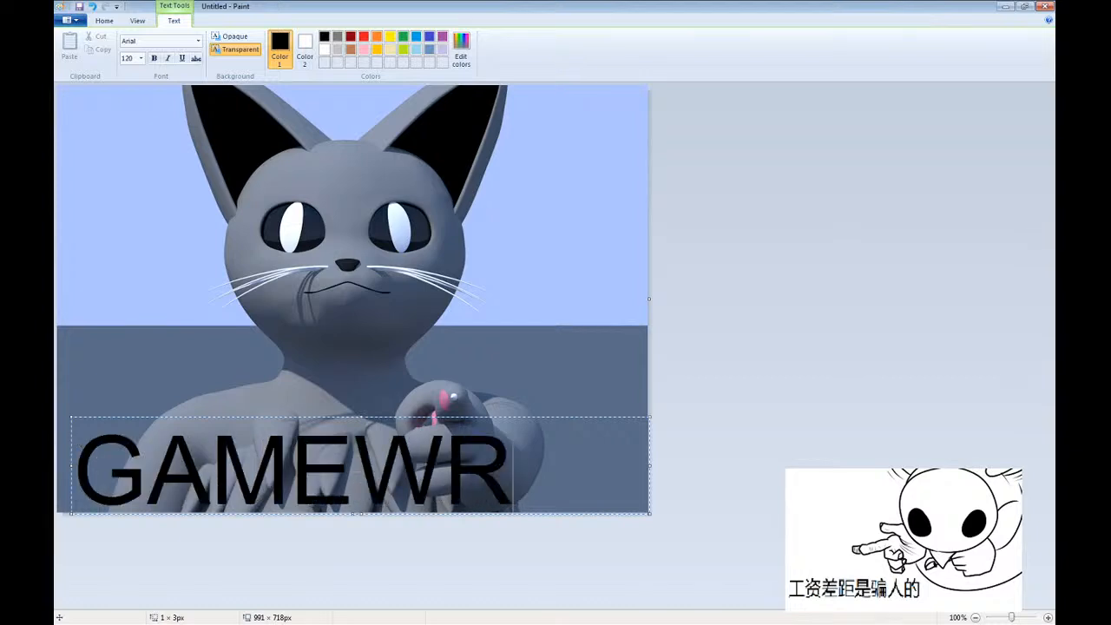
key("BackSpace")
key("BackSpace")
type("R")
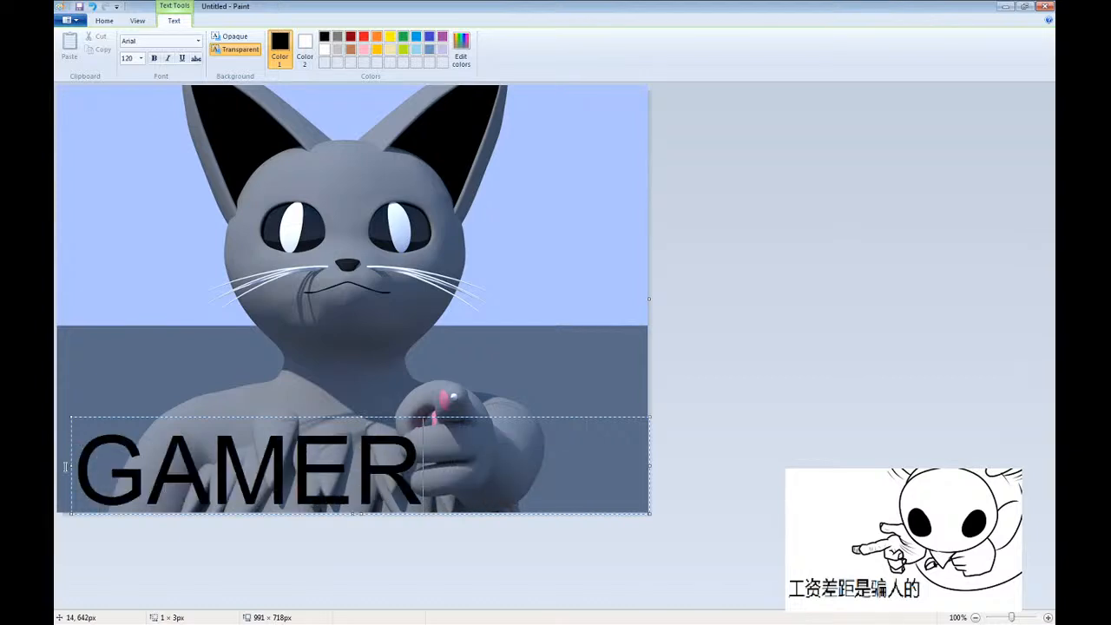
left_click_drag(72, 467, 55, 466)
left_click(344, 298)
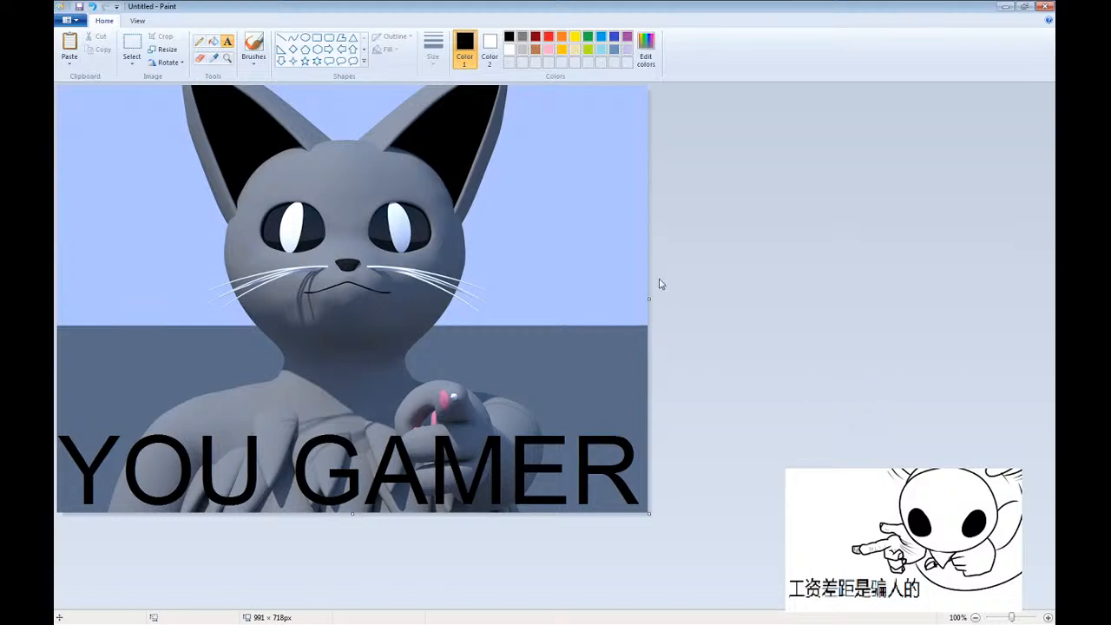
Add a second "YOU GAMER" caption in white and place it slightly offset over the black one as a shadow effect.
left_click(71, 449)
type("YOU GAMER")
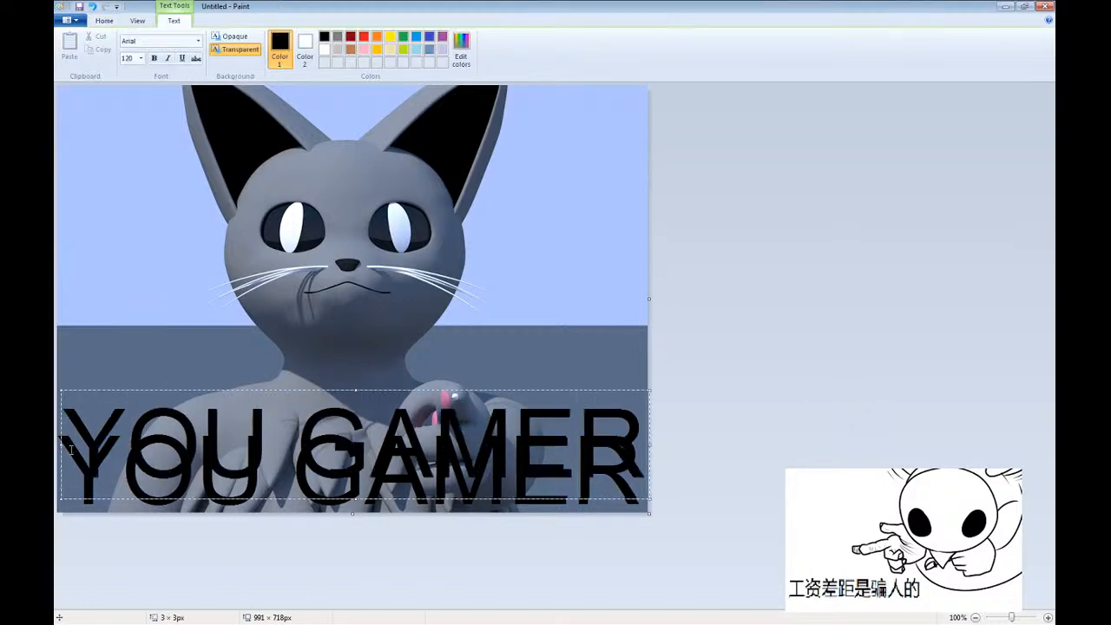
key("ctrl+a")
left_click(324, 49)
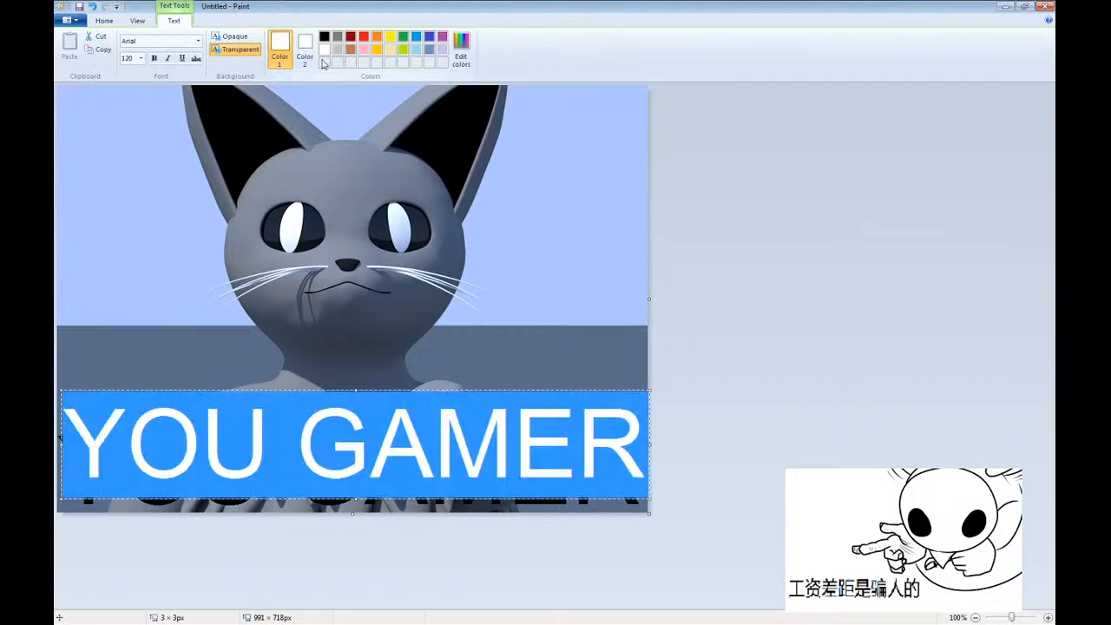
left_click_drag(357, 389, 336, 419)
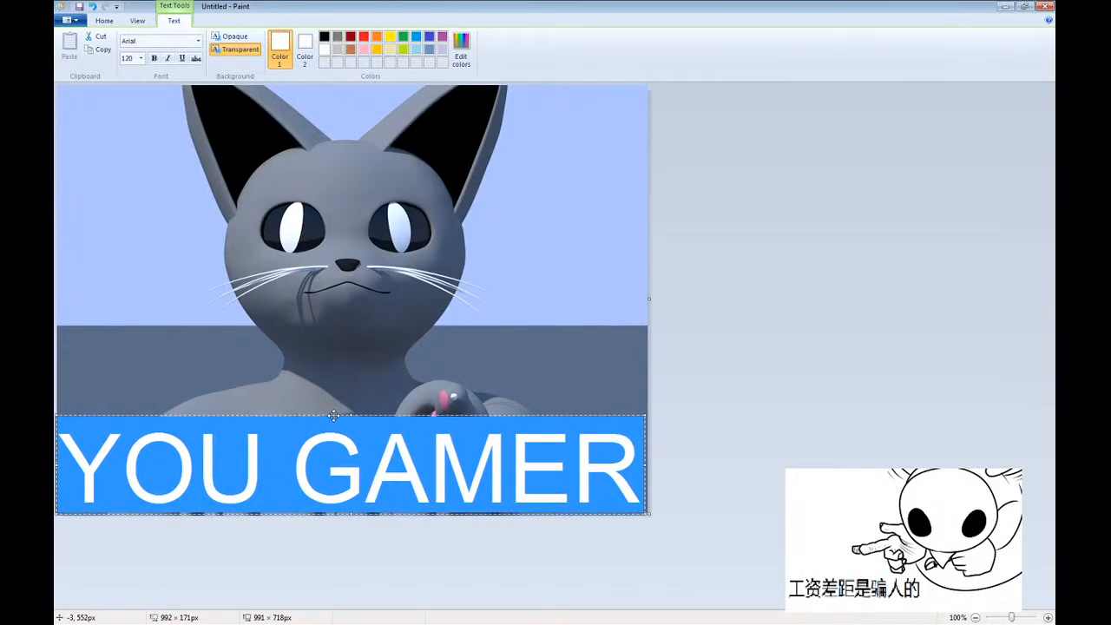
left_click(332, 368)
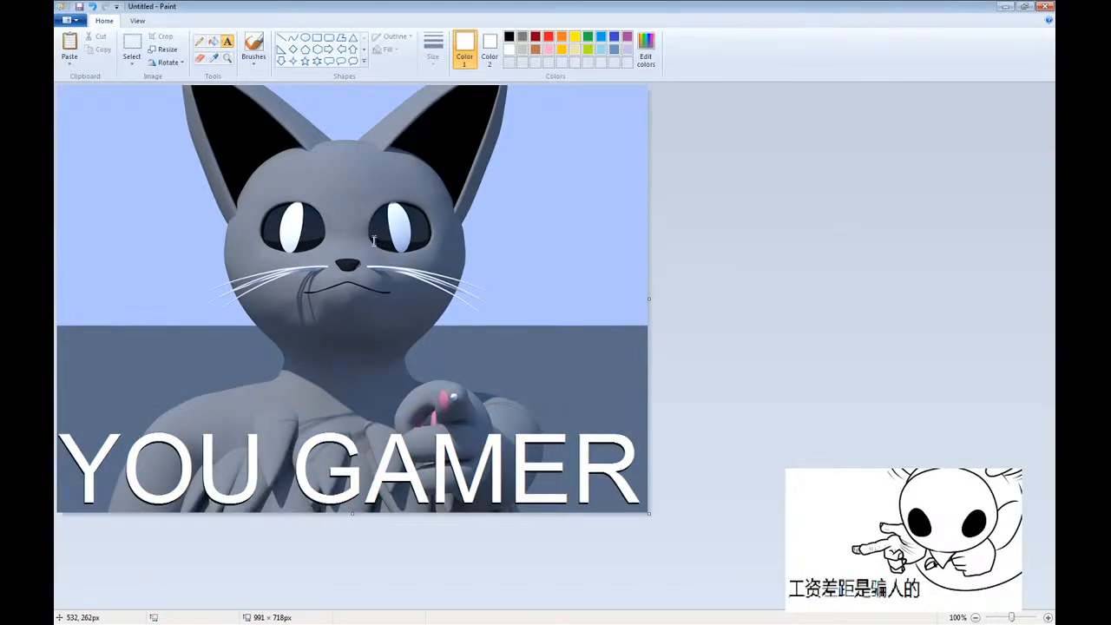
Select the whole image and save the picture as "YOU GAMER".
key("ctrl+a")
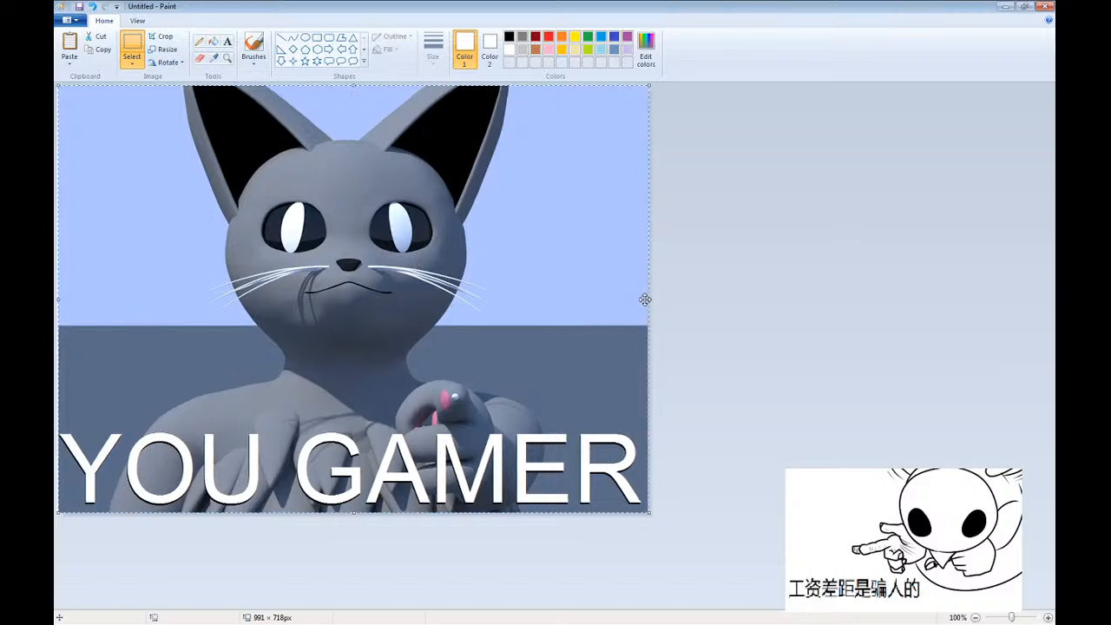
key("ctrl+s")
type("YOU GAMER")
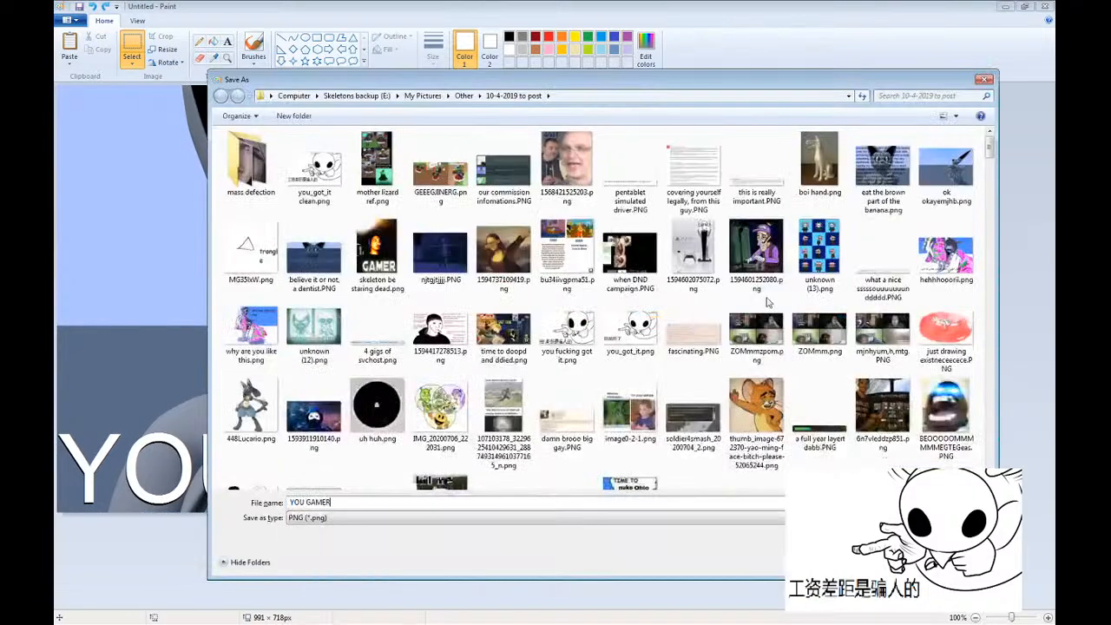
key("Return")
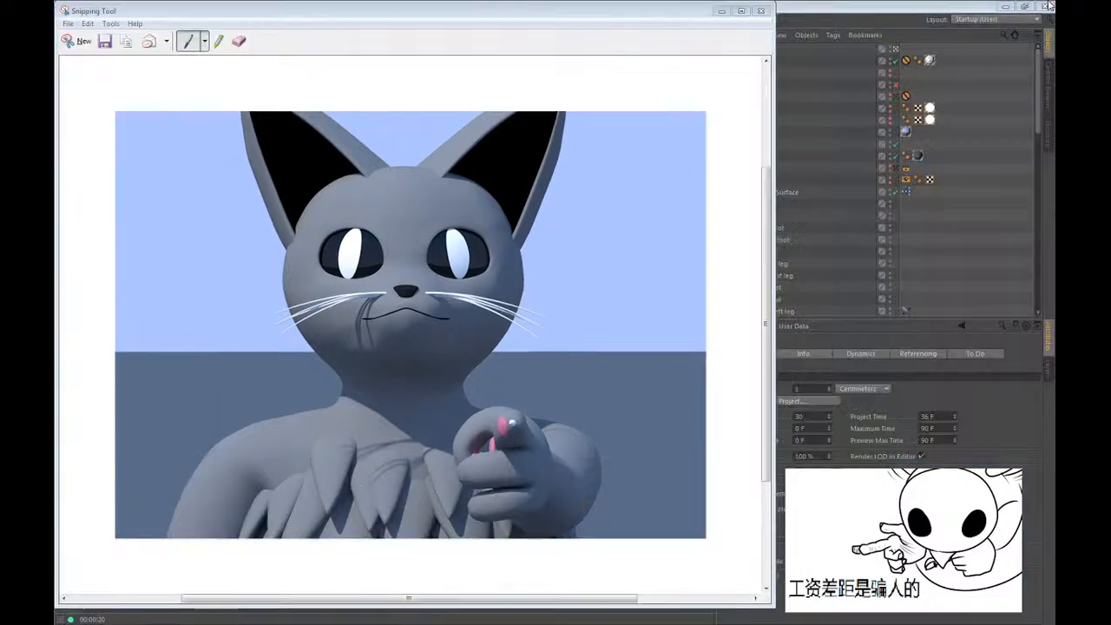
Close Paint and the Snipping Tool, discarding the snip, and return to the cat scene in Cinema 4D.
left_click(1046, 6)
left_click(759, 9)
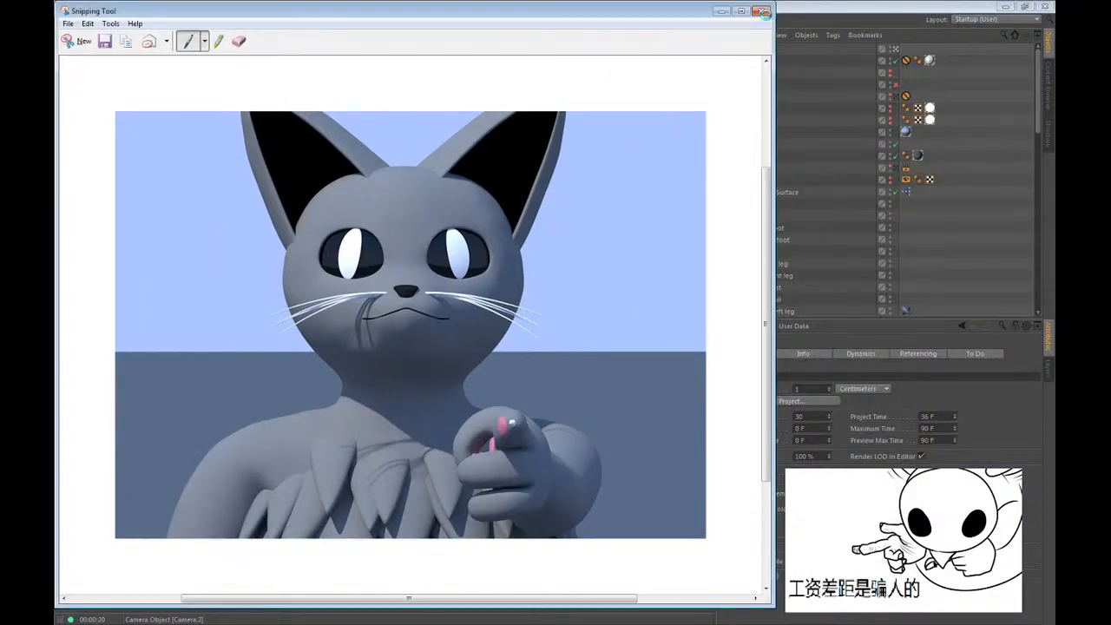
left_click(469, 315)
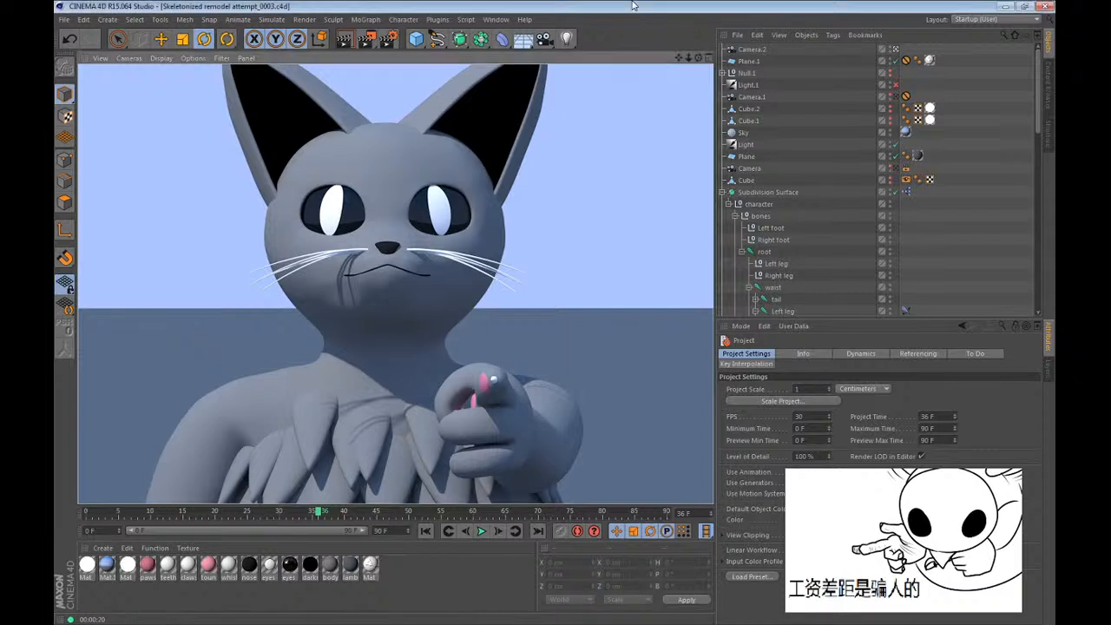
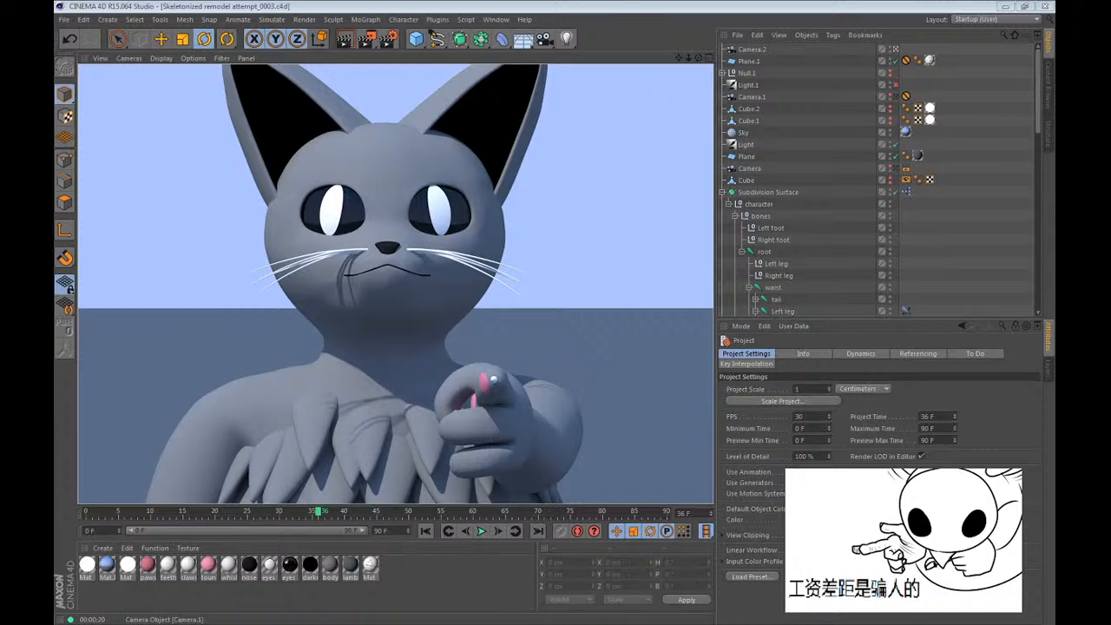
Delete the Camera.2 object and return the timeline to frame 0.
left_click(541, 19)
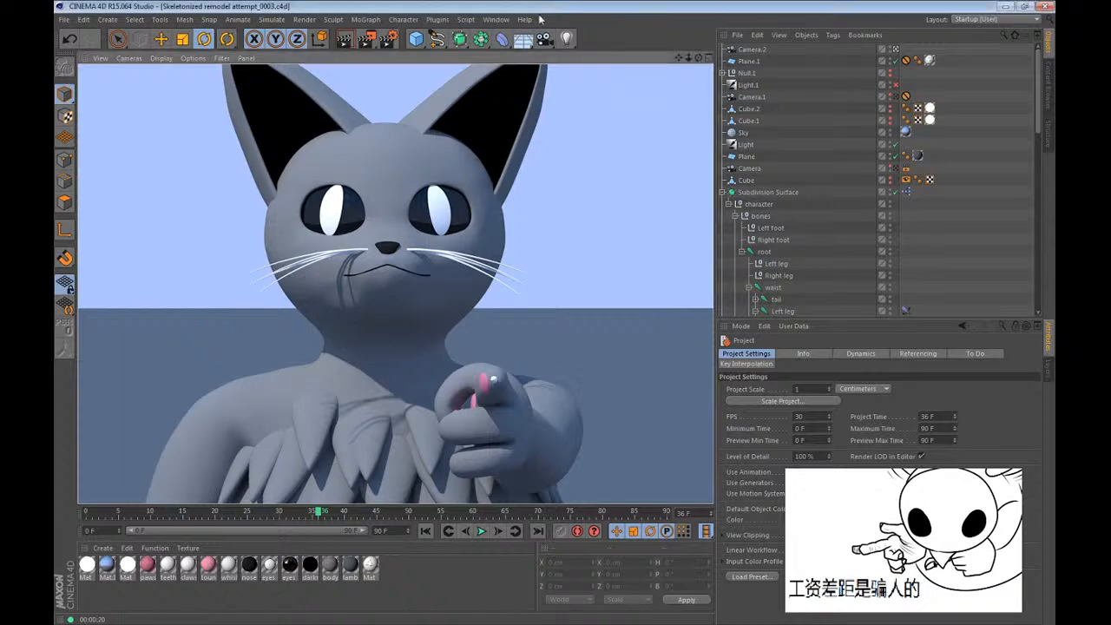
left_click_drag(351, 290, 386, 291, "alt")
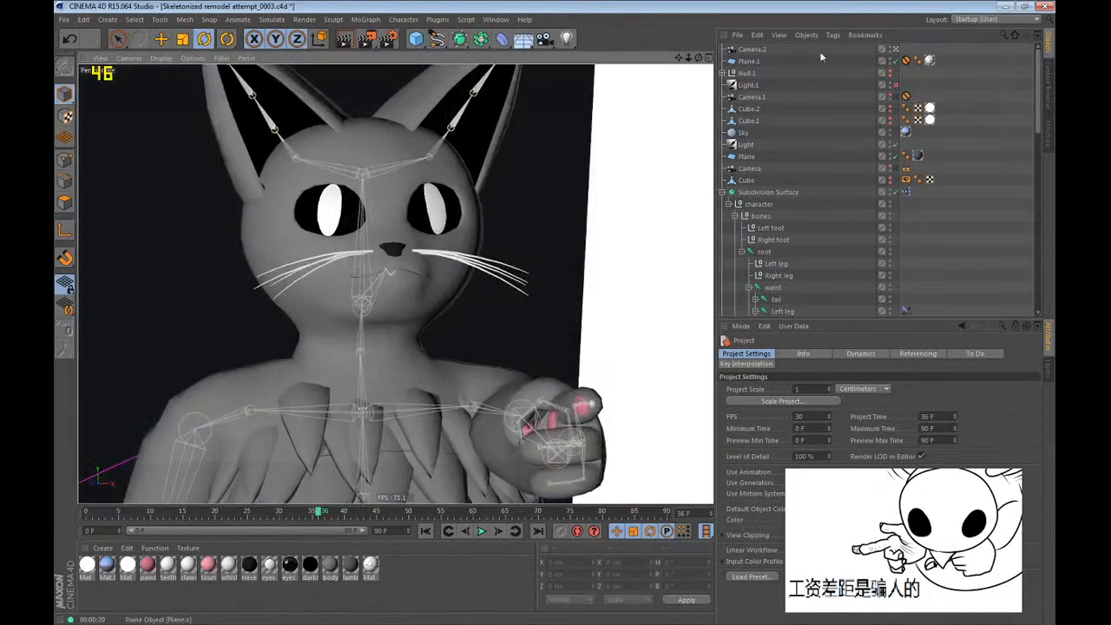
left_click(752, 49)
key("Delete")
left_click_drag(330, 155, 478, 256, "alt")
key("shift+f")
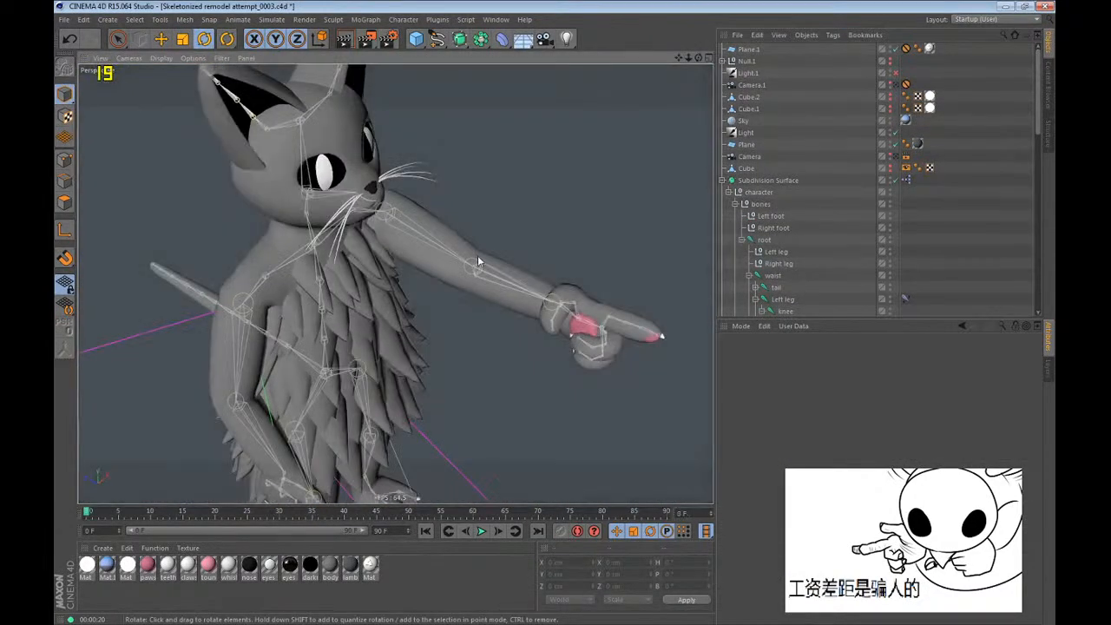
left_click_drag(366, 517, 54, 533)
left_click_drag(364, 273, 270, 246, "alt")
left_click_drag(100, 516, 54, 486)
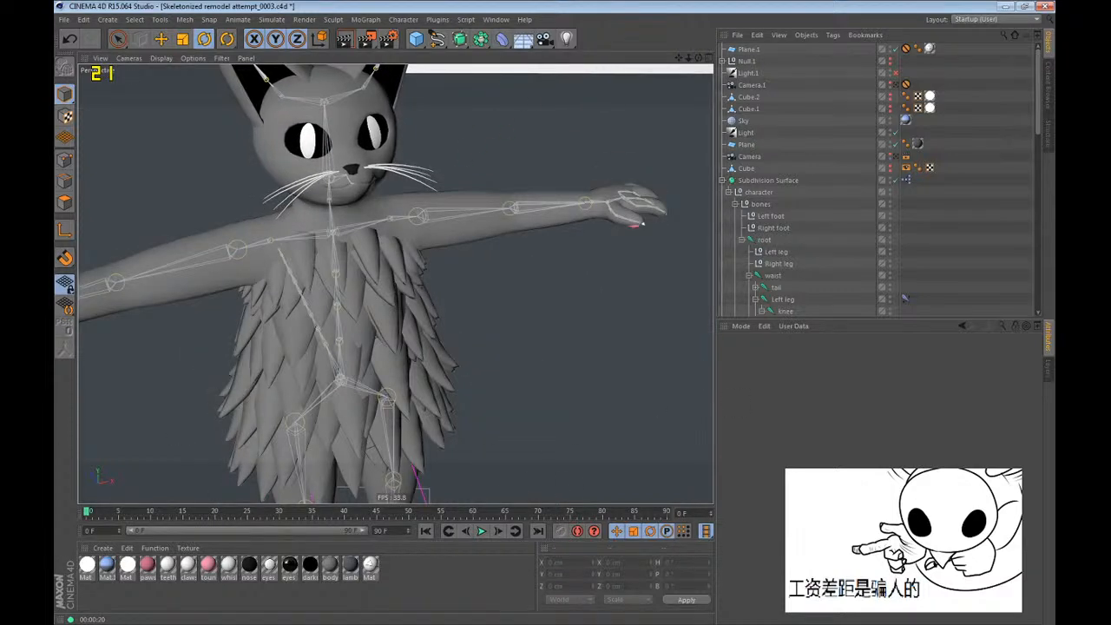
Collapse the Subdivision Surface hierarchy, save the project and store it again as a new incremental version.
left_click(722, 180)
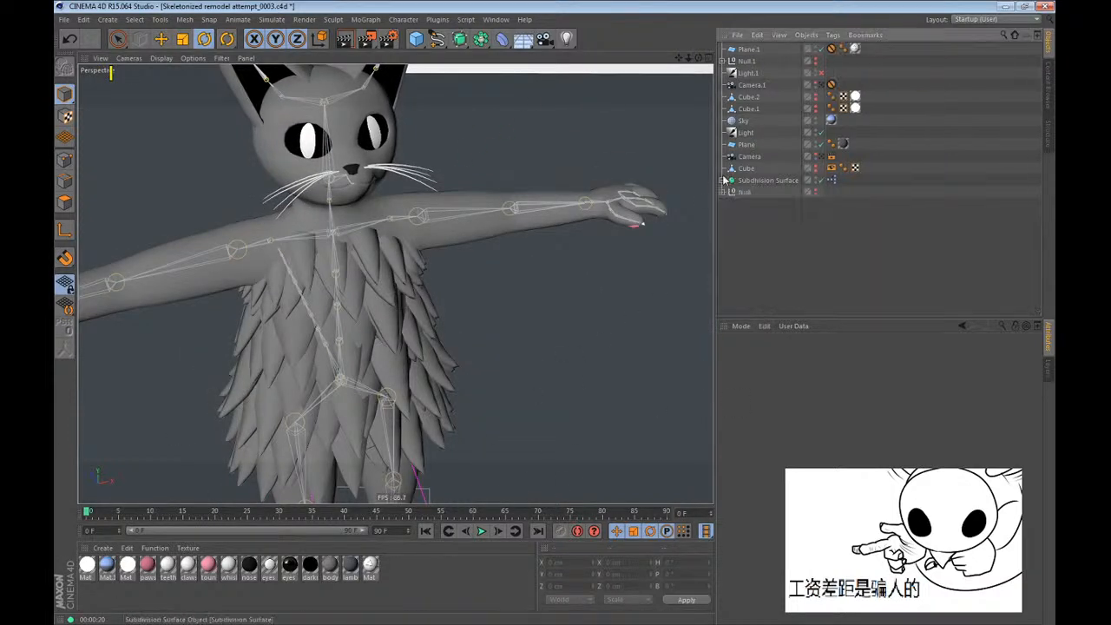
key("ctrl+s")
left_click(65, 20)
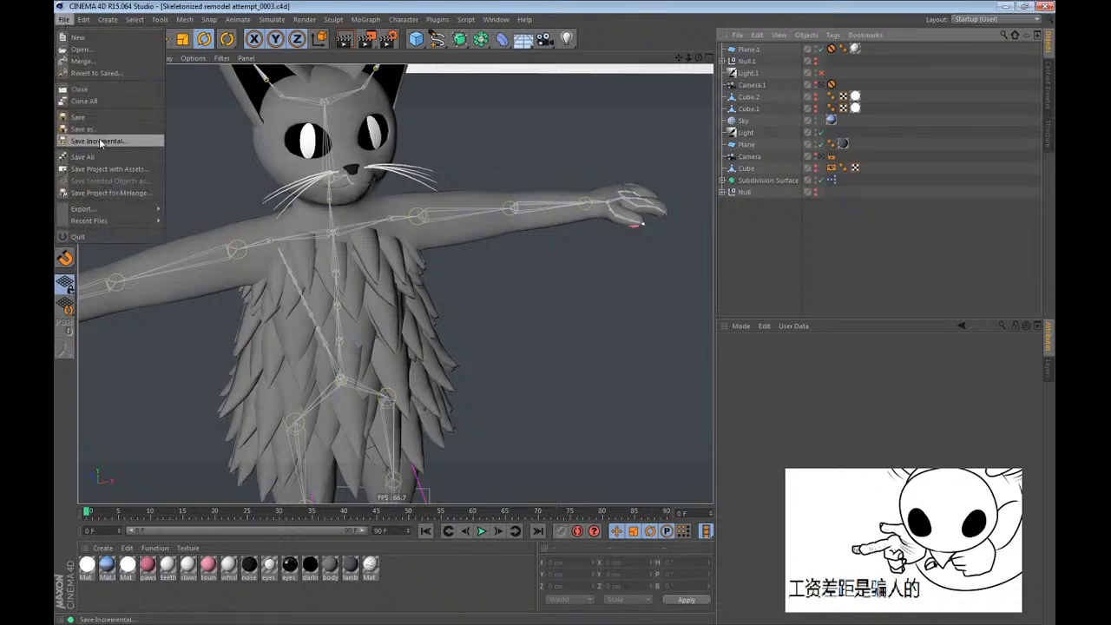
left_click(100, 141)
Delete the old backups b33, b34, b35 and b36 from the Null group.
left_click(723, 192)
left_click_drag(756, 255, 752, 219)
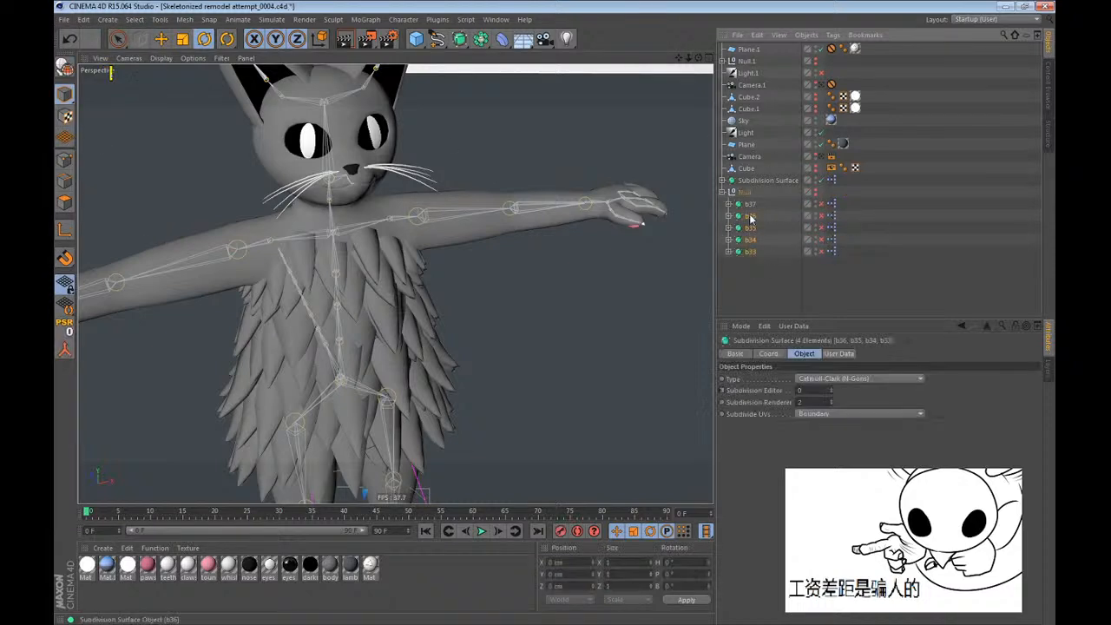
key("Delete")
Copy the character's Subdivision Surface into the Null group as a disabled backup named b38.
left_click_drag(758, 180, 753, 198, "ctrl")
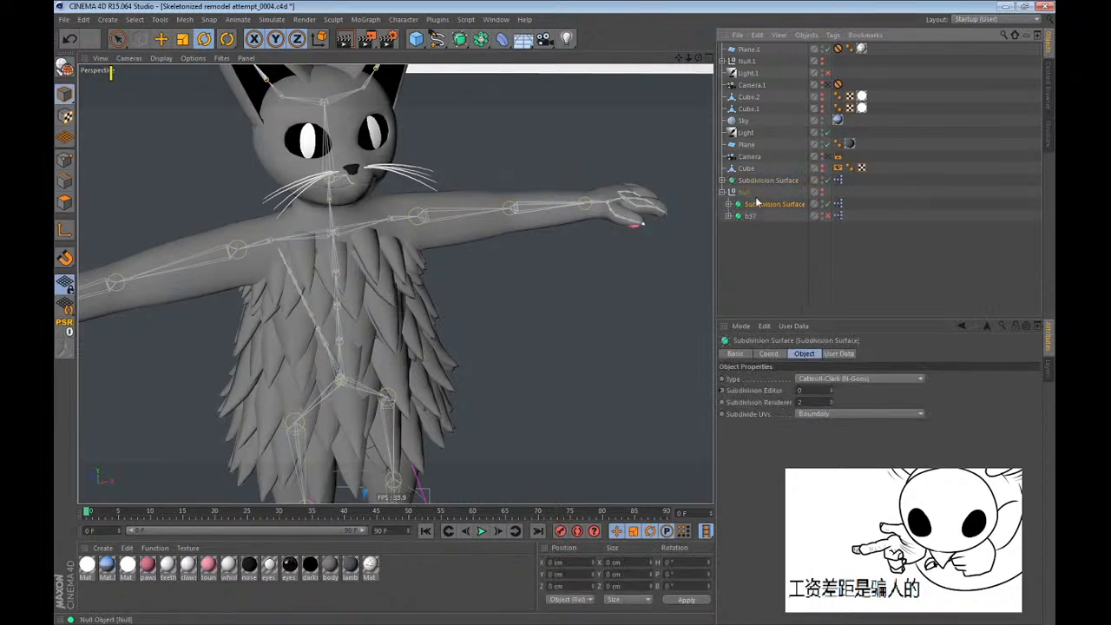
left_click(828, 204)
left_click(786, 198)
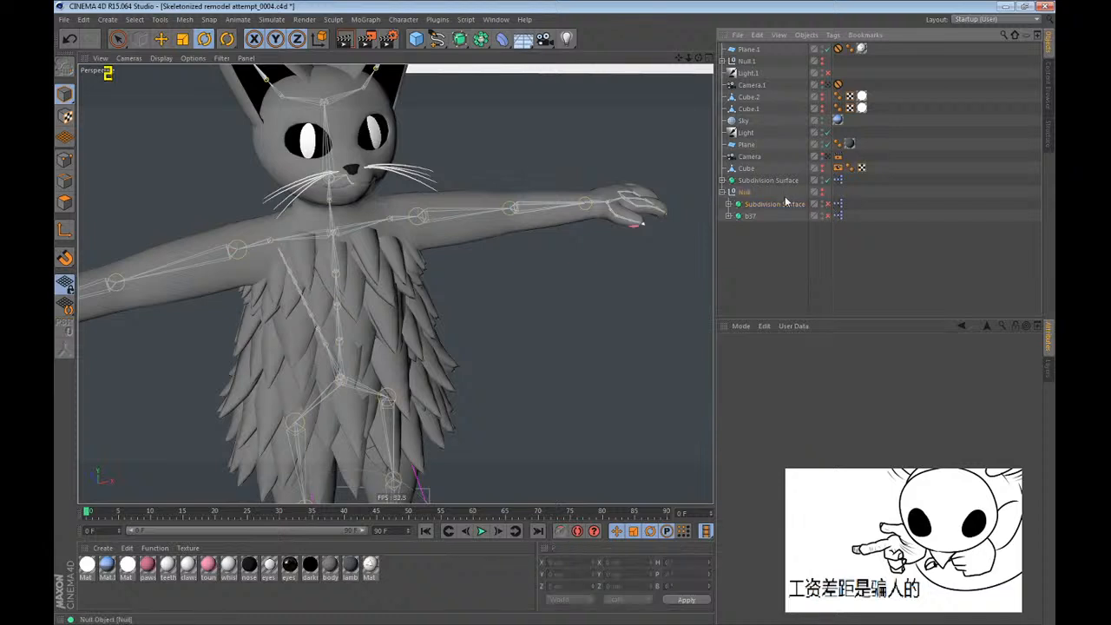
double_click(786, 203)
type("b38")
key("Return")
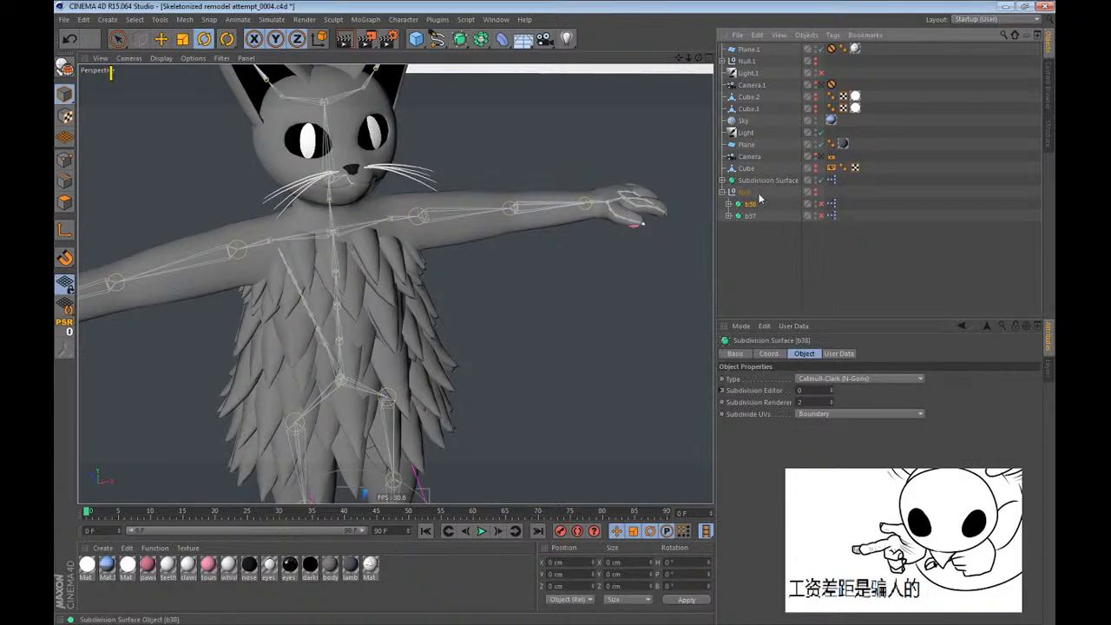
left_click(723, 192)
Try moving the root joint of the character's skeleton with the Move tool.
left_click(722, 180)
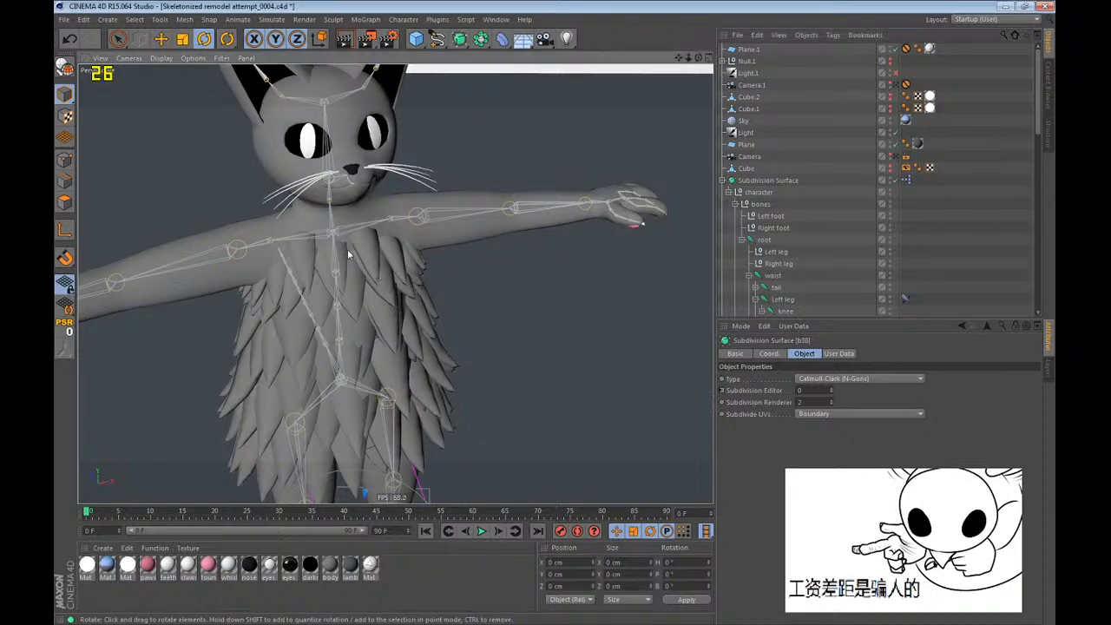
left_click_drag(347, 249, 416, 201, "alt")
left_click(759, 241)
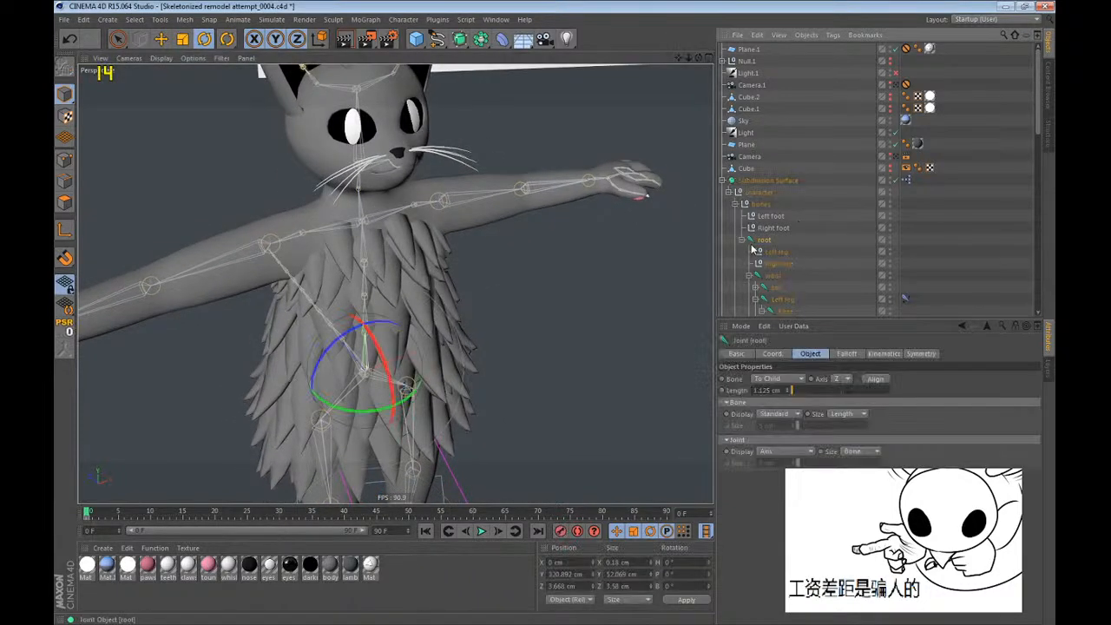
key("e")
left_click_drag(499, 321, 504, 252)
key("ctrl+z")
Expand the upper layer and lower layer groups inside mesh, along with the upper layer's four null groups.
scroll(820, 243, "down", 14)
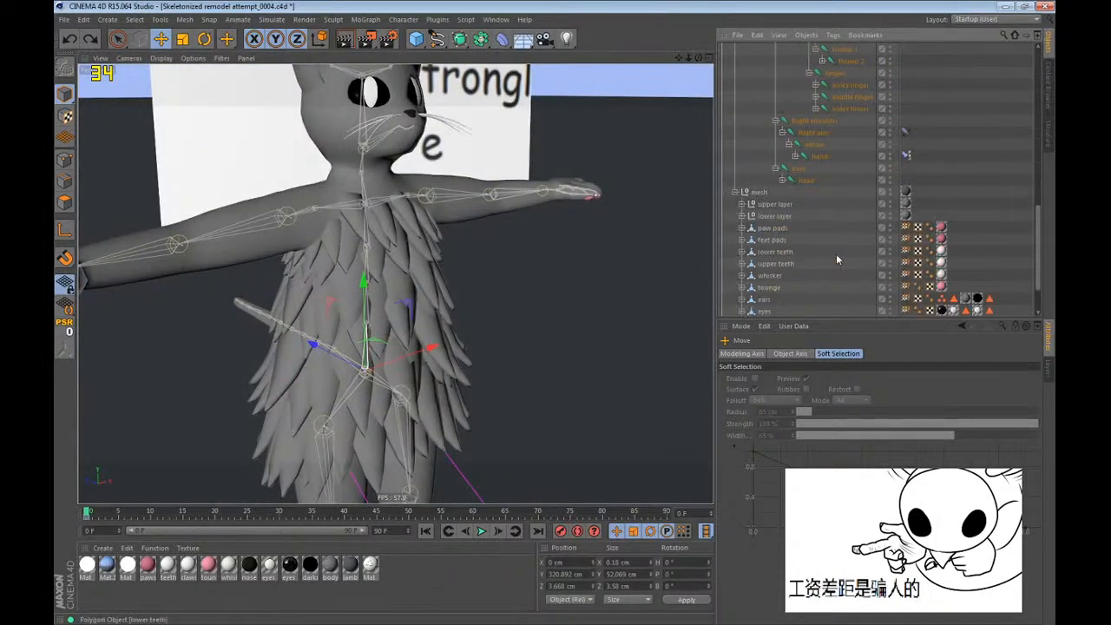
scroll(838, 259, "down", 2)
left_click(742, 156)
left_click(745, 134)
left_click(743, 144)
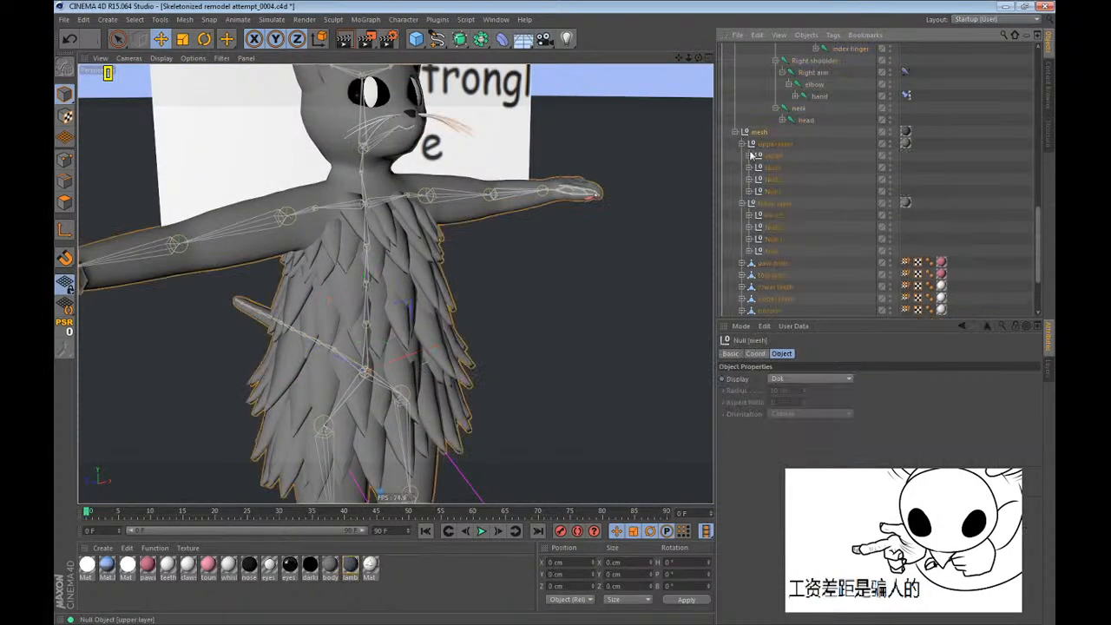
left_click(820, 185)
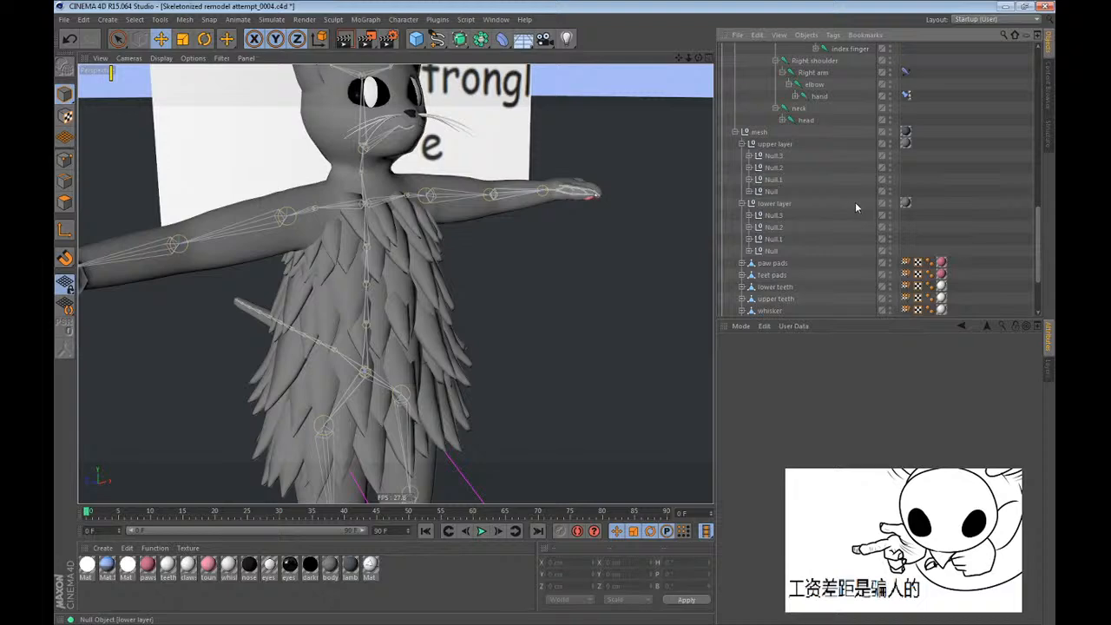
left_click(748, 191)
left_click(748, 179)
left_click(748, 168)
left_click(749, 155)
Try rotating the Circle spline in the upper layer's Null.3 group.
left_click(776, 182)
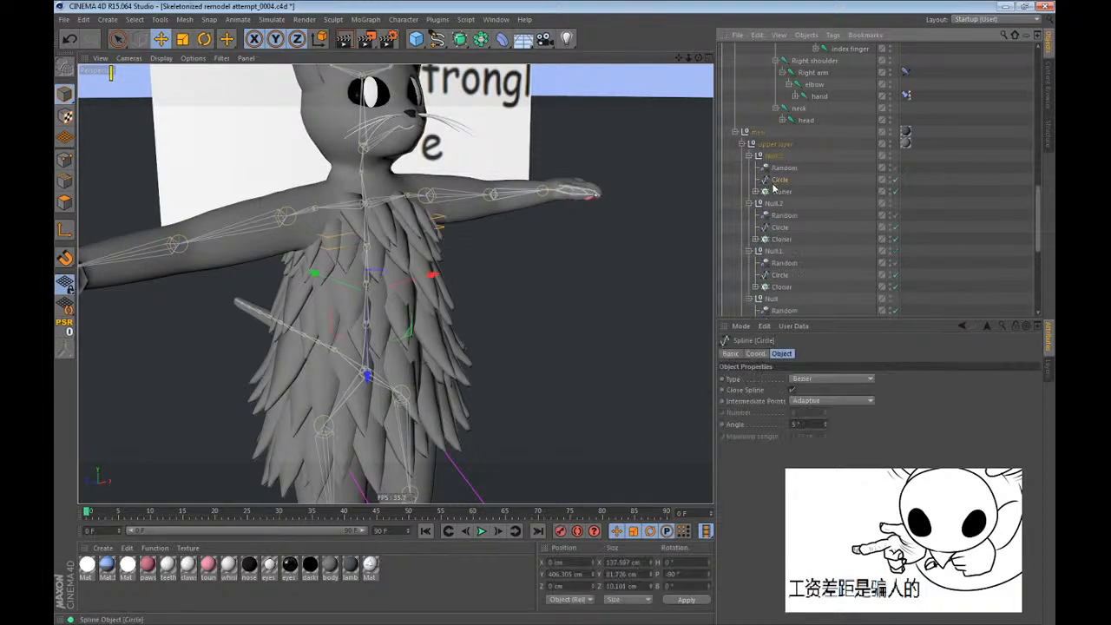
key("r")
left_click_drag(517, 304, 550, 390, "alt")
key("ctrl+z")
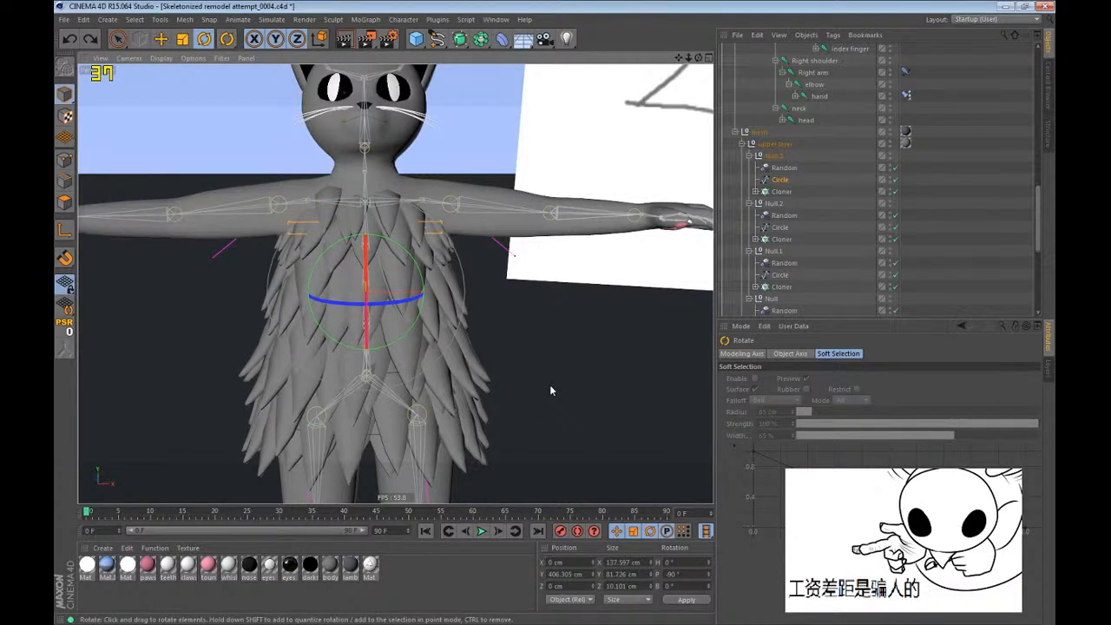
left_click_drag(345, 289, 310, 310)
key("ctrl+z")
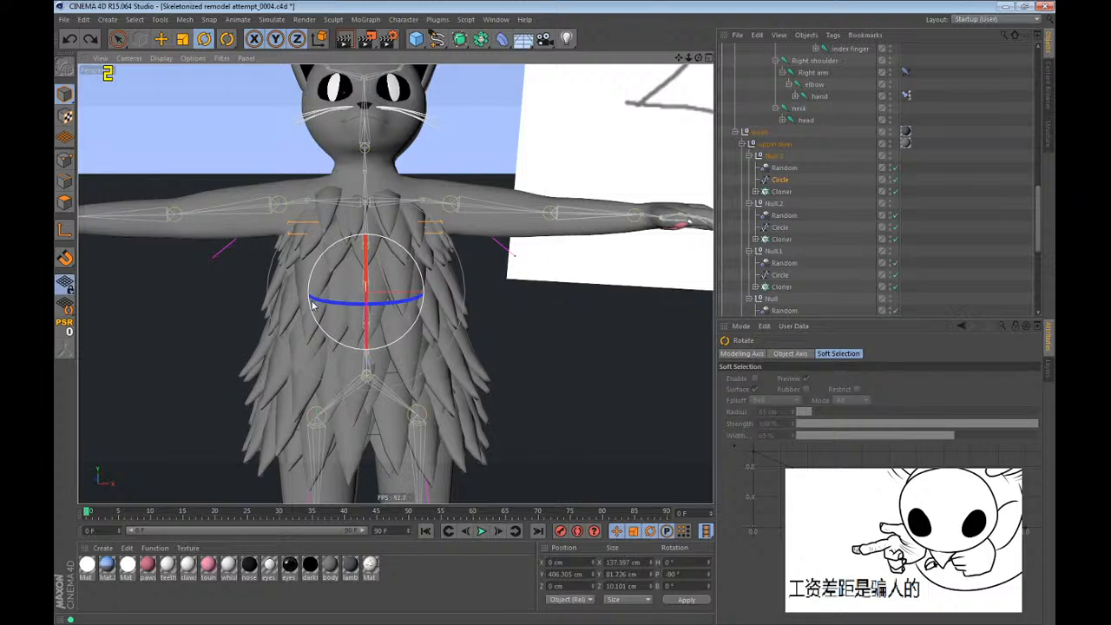
Save the project under its current file name.
left_click_drag(348, 343, 474, 425, "alt")
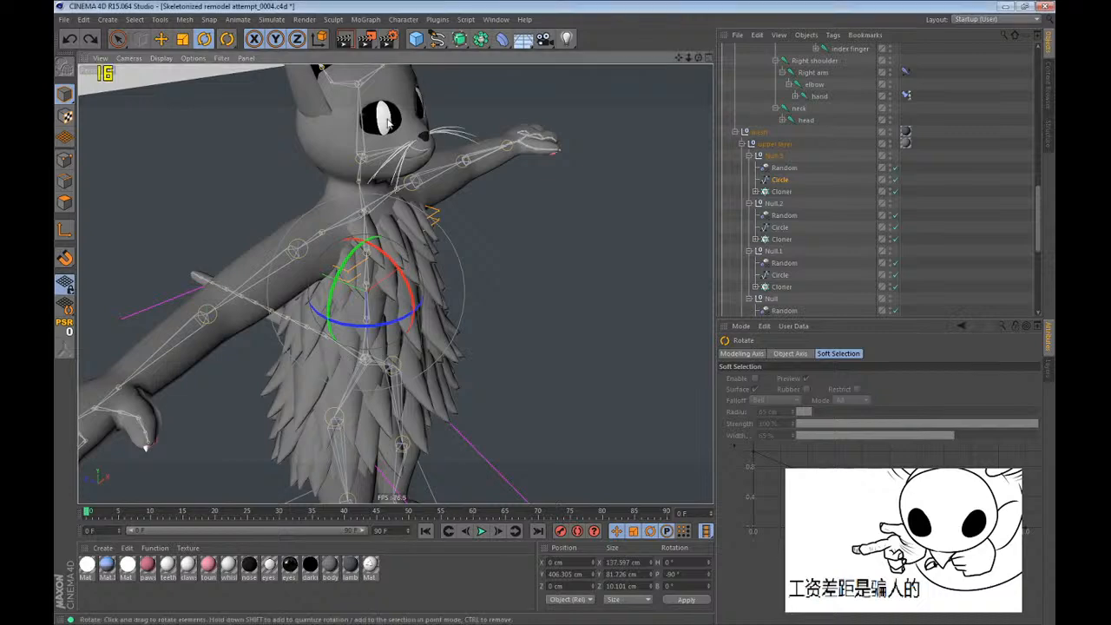
left_click_drag(451, 338, 412, 252, "alt")
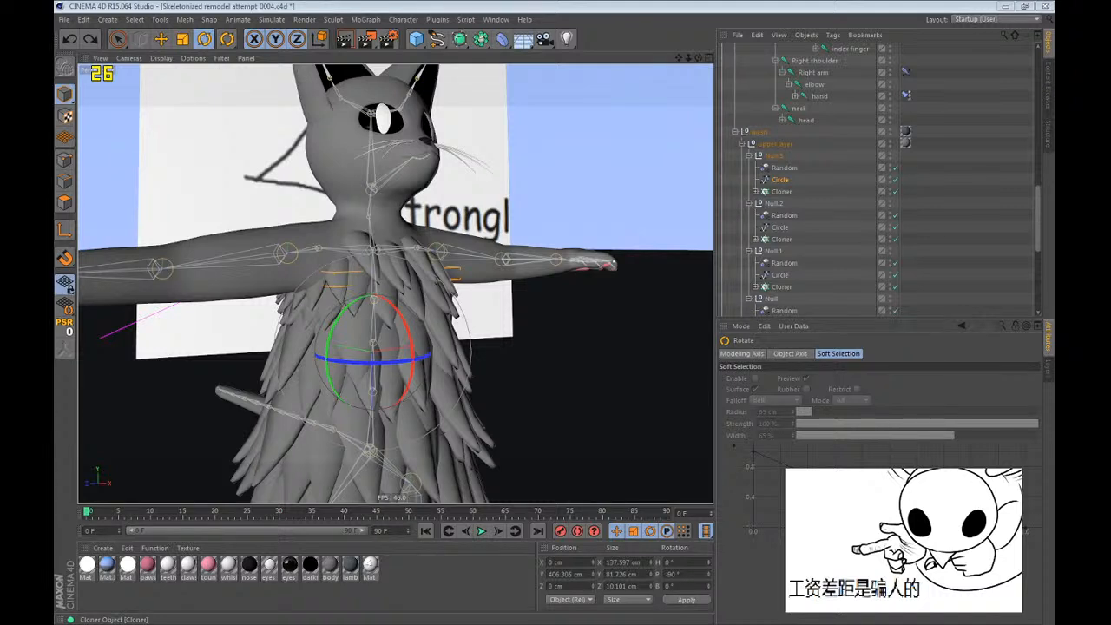
left_click(680, 5)
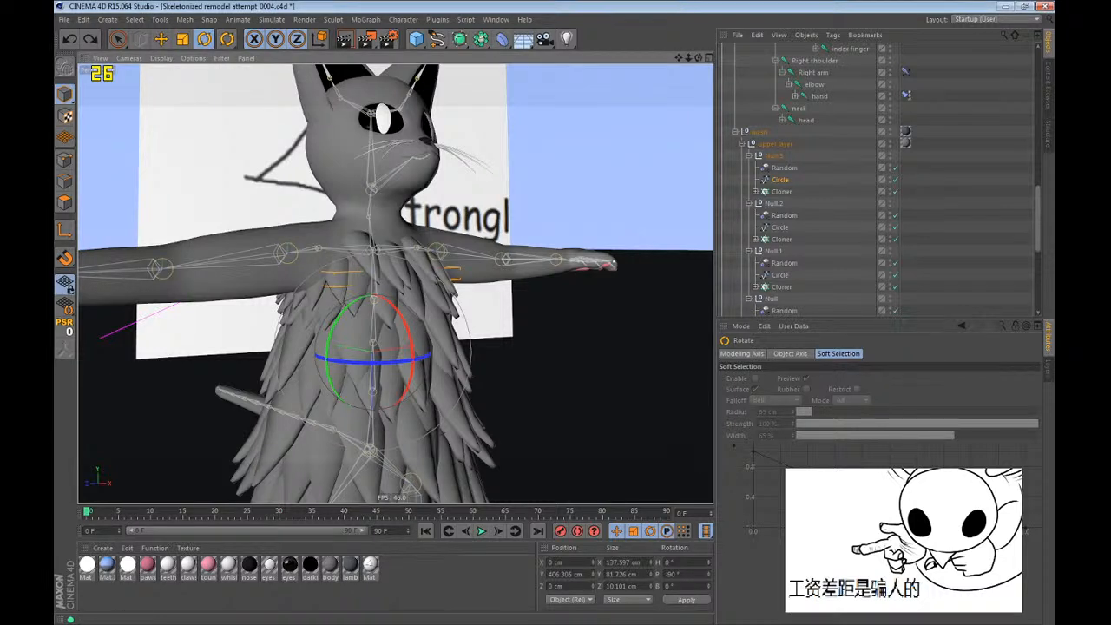
left_click_drag(381, 165, 359, 308, "alt")
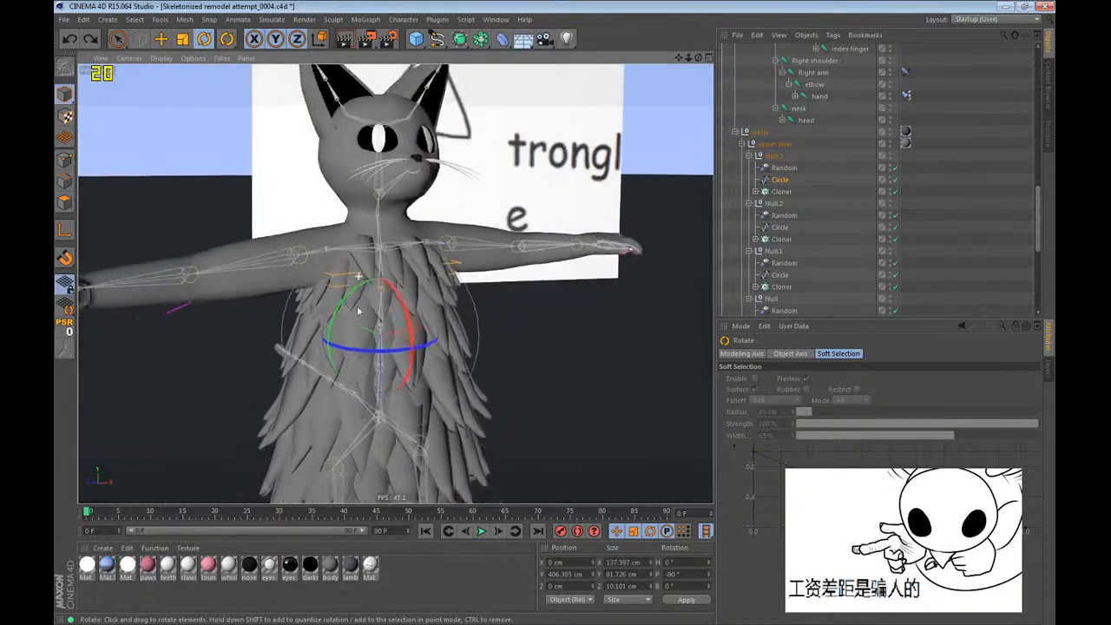
scroll(349, 323, "down", 2)
key("ctrl+s")
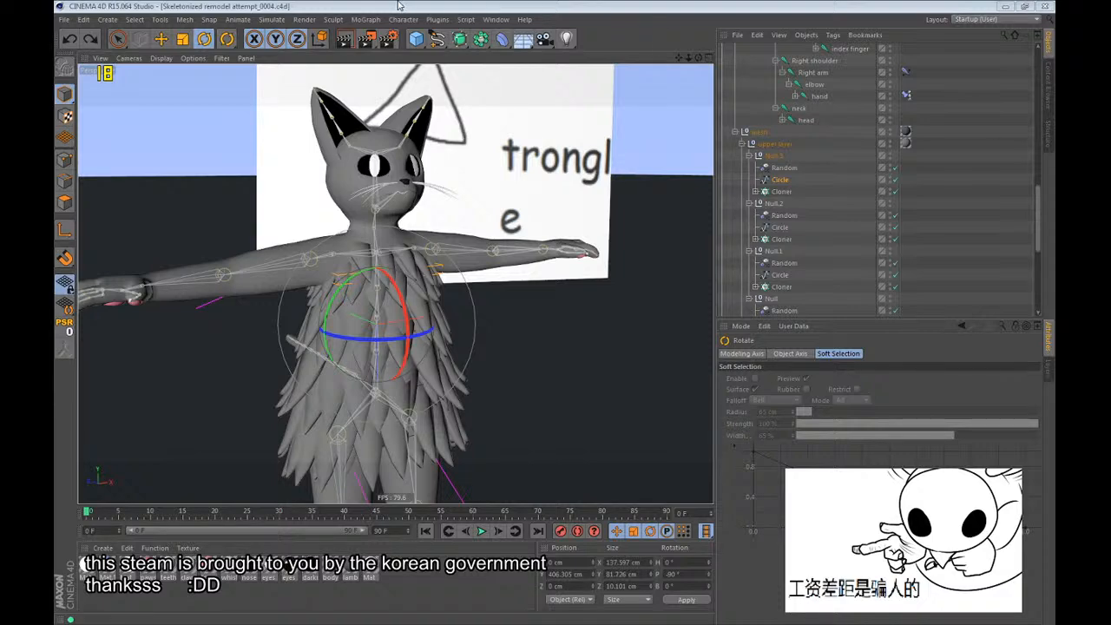
left_click(425, 5)
left_click_drag(447, 302, 335, 308, "alt")
left_click(819, 188)
right_click_drag(335, 307, 376, 252, "alt")
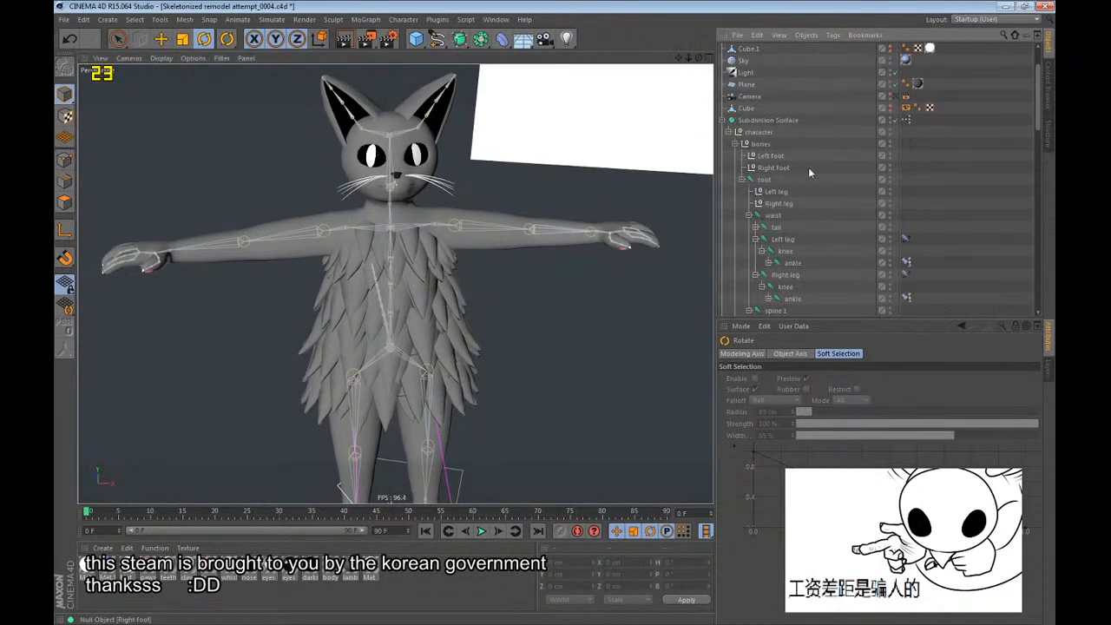
Copy the character's Subdivision Surface into the Null group as a disabled backup named b39.
scroll(808, 167, "up", 10)
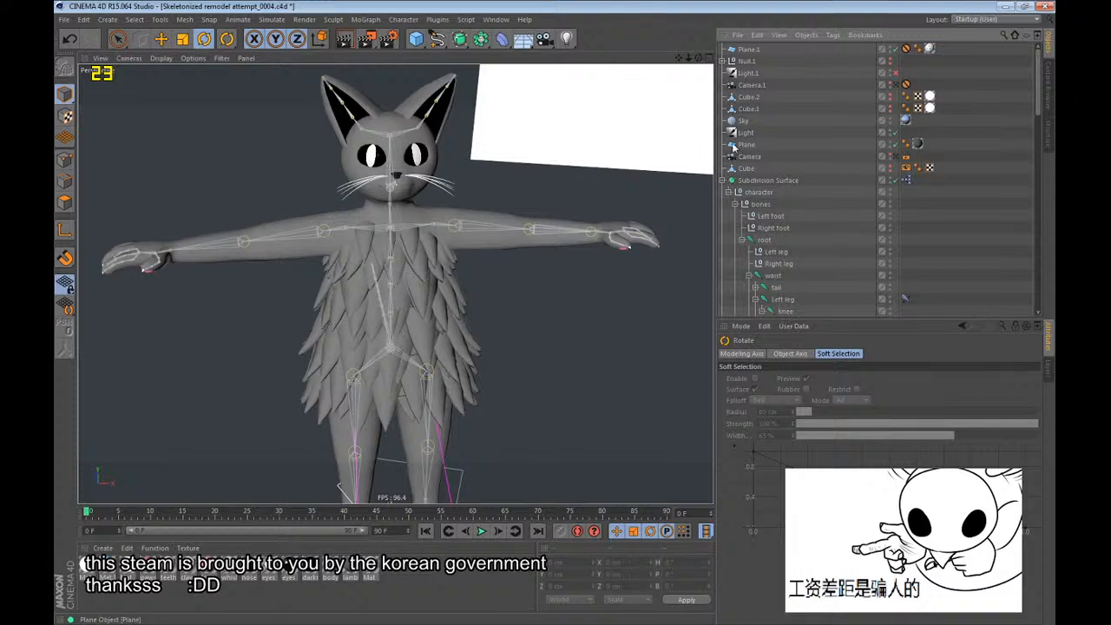
left_click(723, 180)
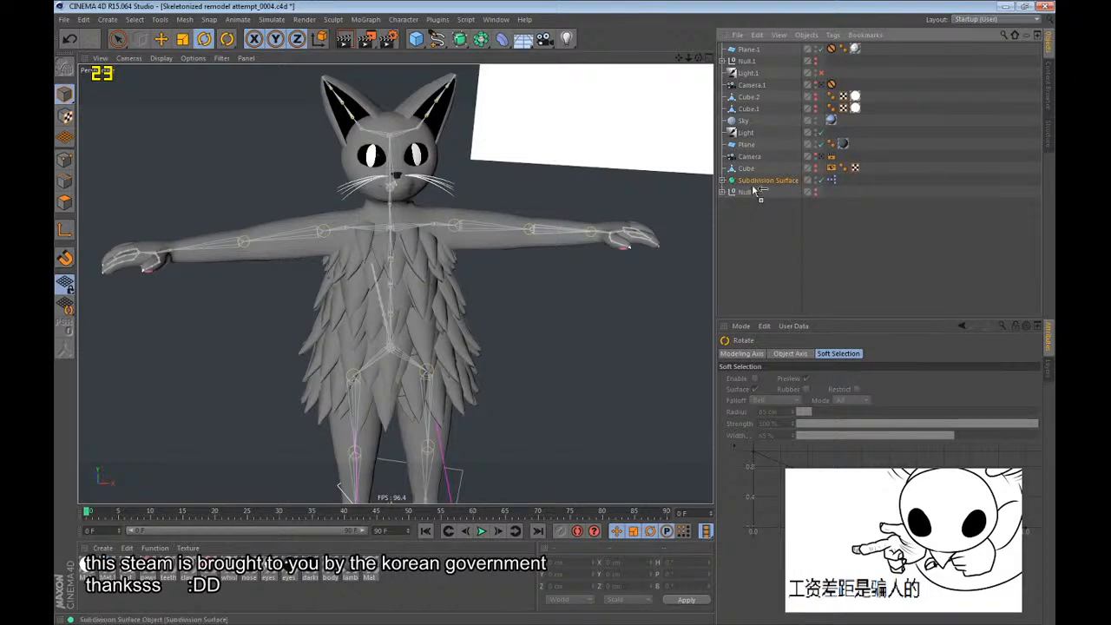
left_click(723, 192)
left_click(778, 204)
double_click(784, 206)
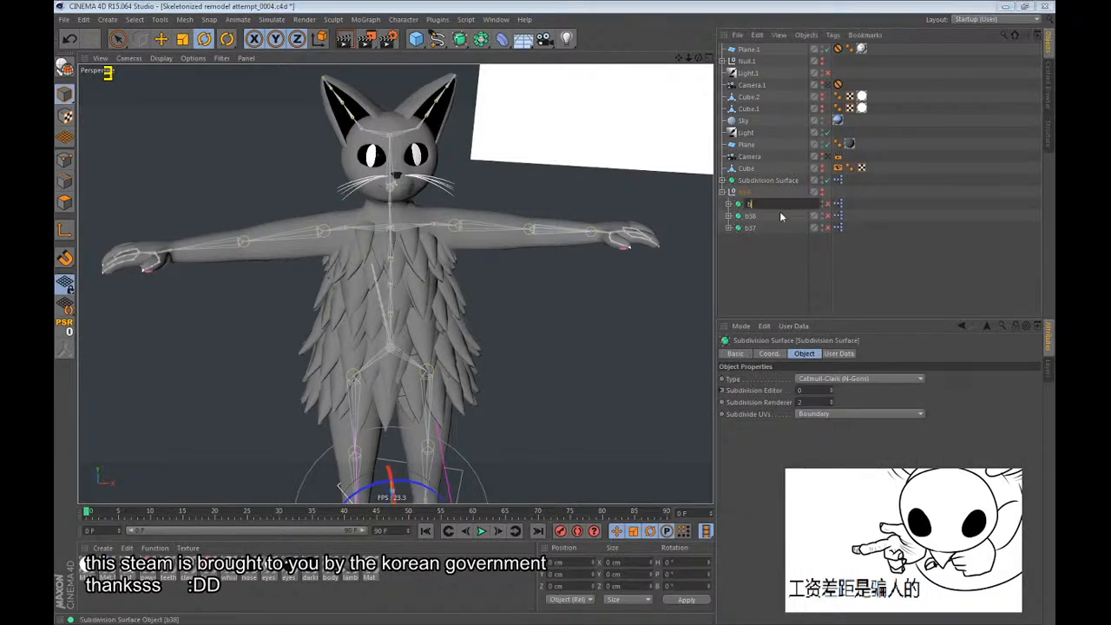
type("b39")
key("Return")
left_click(723, 192)
Make the Cloners in the upper layer's Null, Null.1, Null.2 and Null.3 groups editable.
left_click(722, 192)
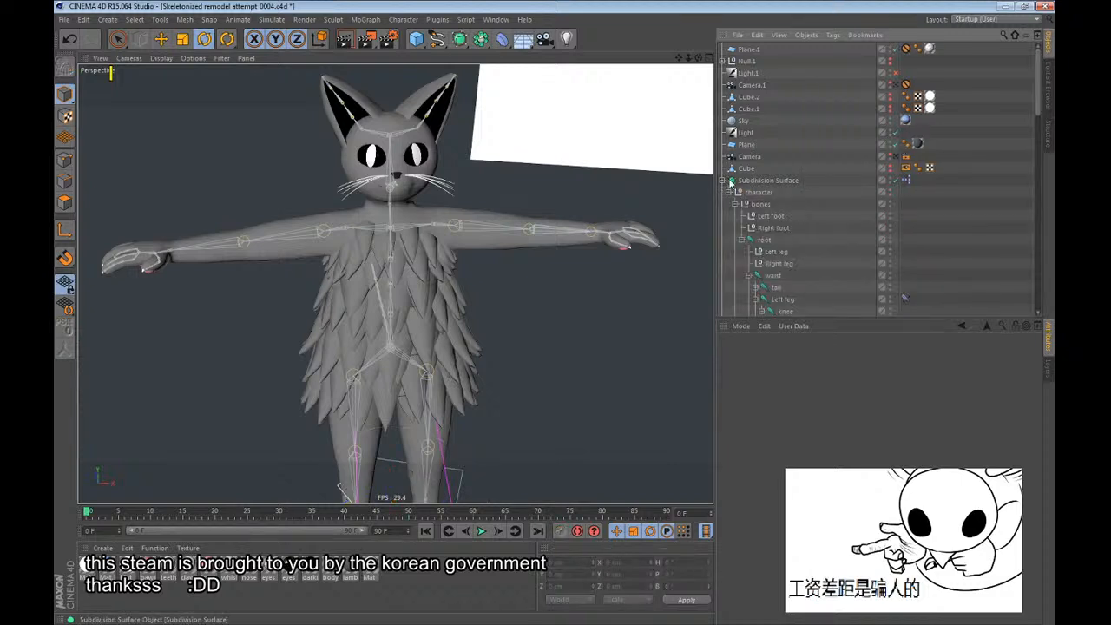
scroll(775, 207, "down", 10)
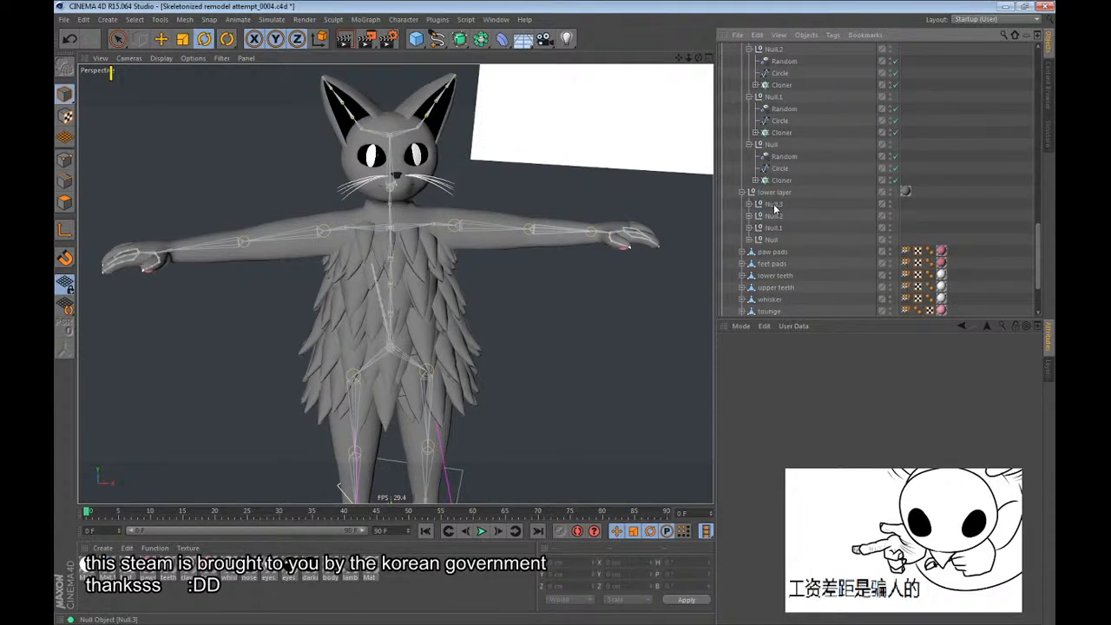
left_click(772, 146)
left_click_drag(491, 179, 417, 203, "alt")
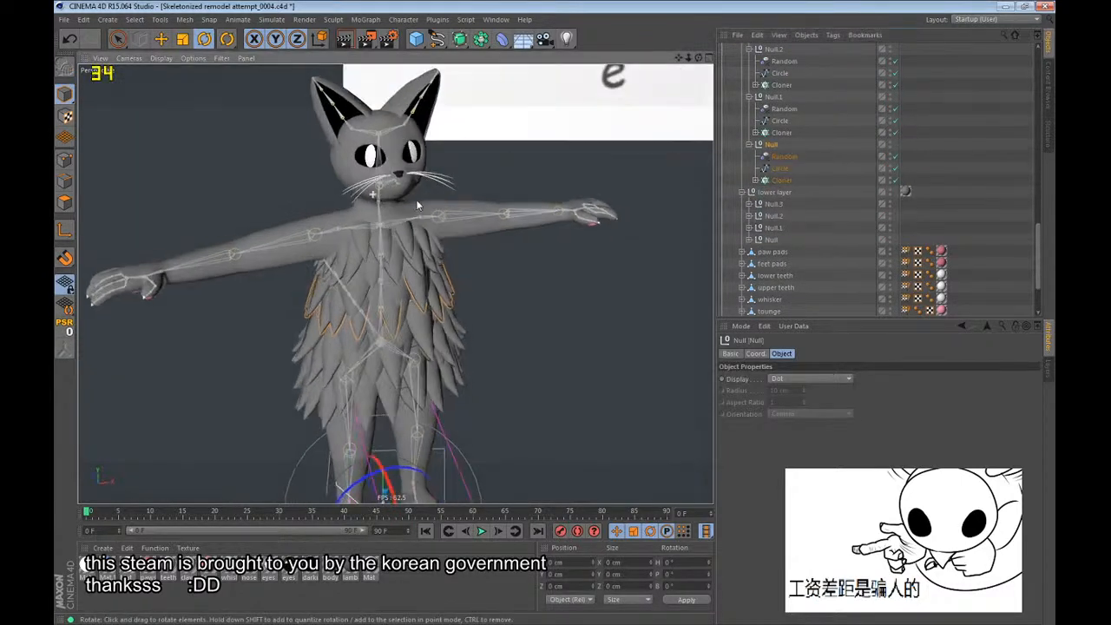
left_click(791, 178)
key("c")
left_click(771, 132)
key("c")
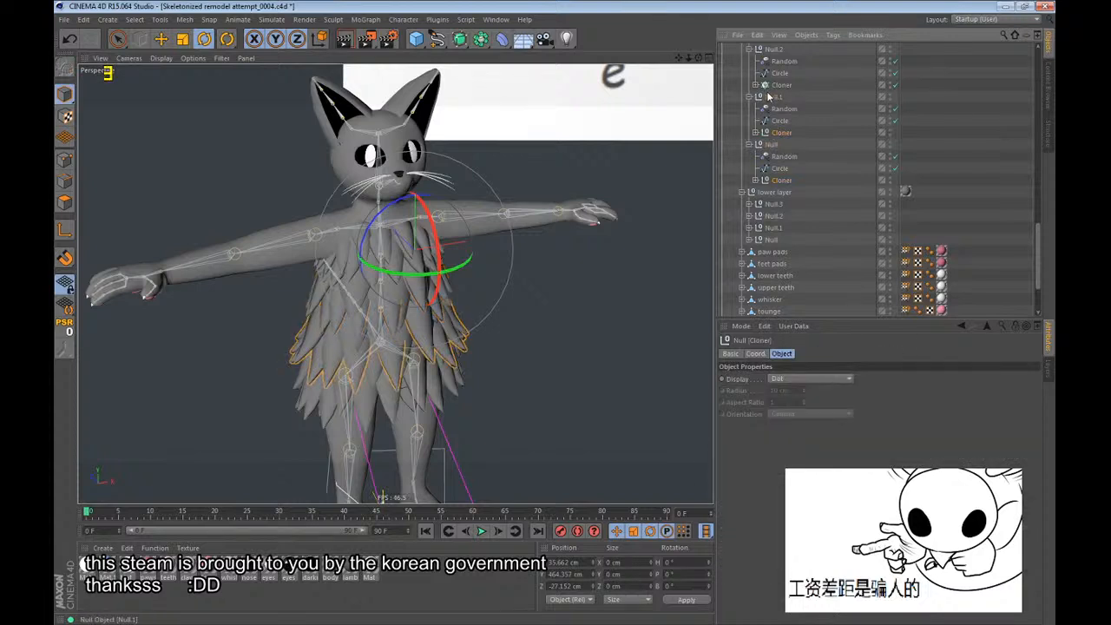
left_click(778, 85)
scroll(787, 112, "up", 4)
key("c")
scroll(782, 173, "down", 2)
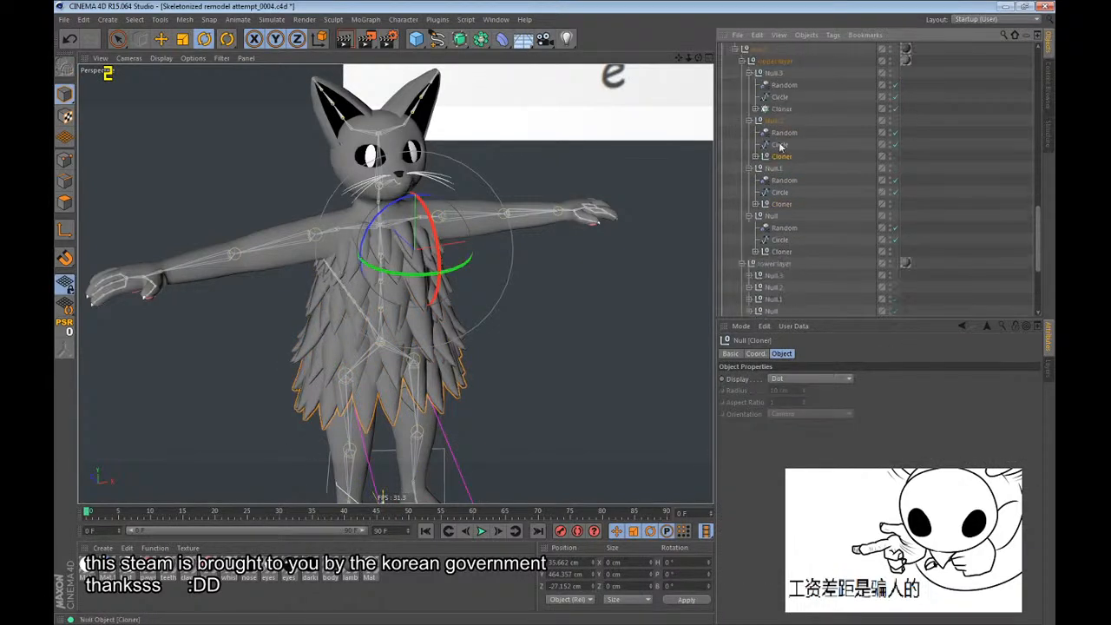
left_click(780, 112)
key("c")
Expand the lower layer's four null groups and make all four of their Cloners editable.
scroll(744, 275, "down", 2)
left_click(750, 240)
left_click(749, 227)
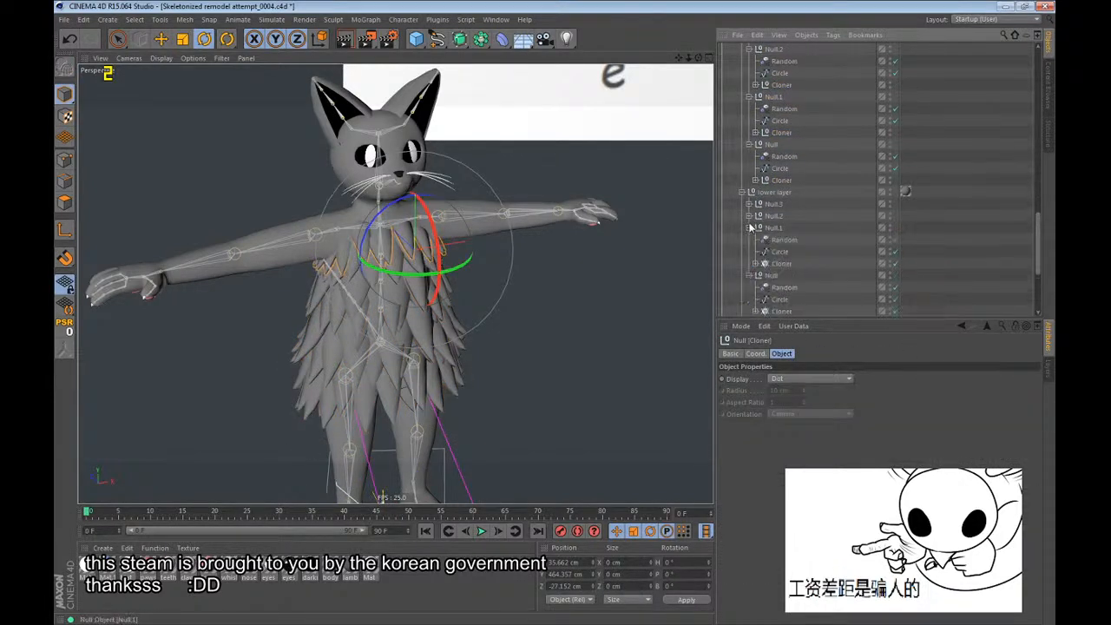
left_click(750, 216)
left_click(750, 204)
left_click(779, 241)
scroll(782, 248, "down", 4)
left_click(782, 240, "ctrl")
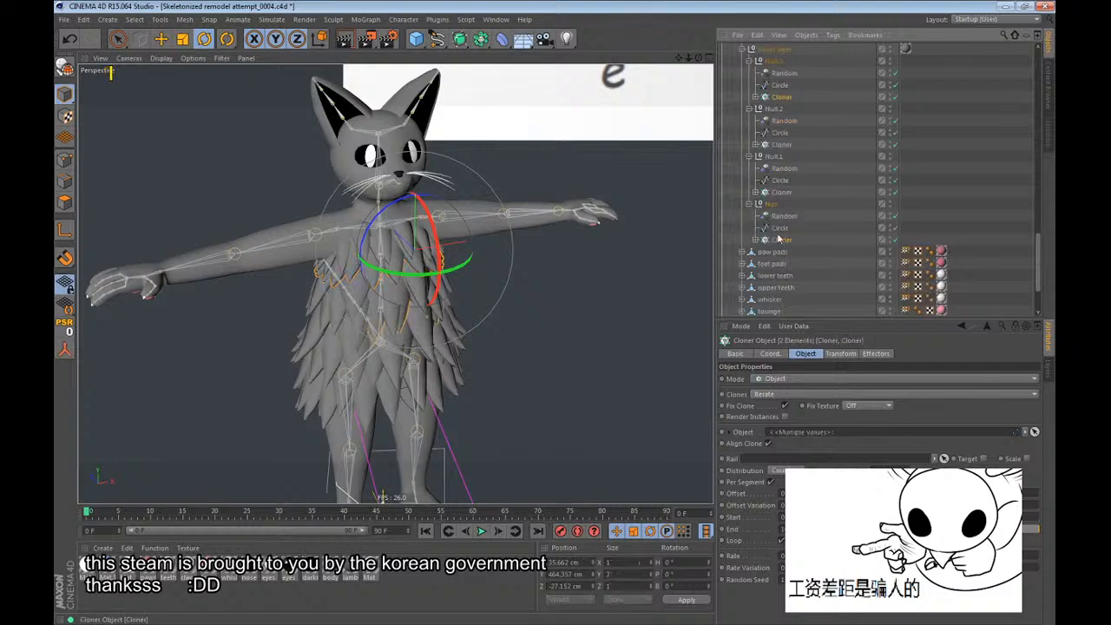
left_click(782, 192, "ctrl")
left_click(782, 145, "ctrl")
scroll(783, 148, "up", 3)
key("c")
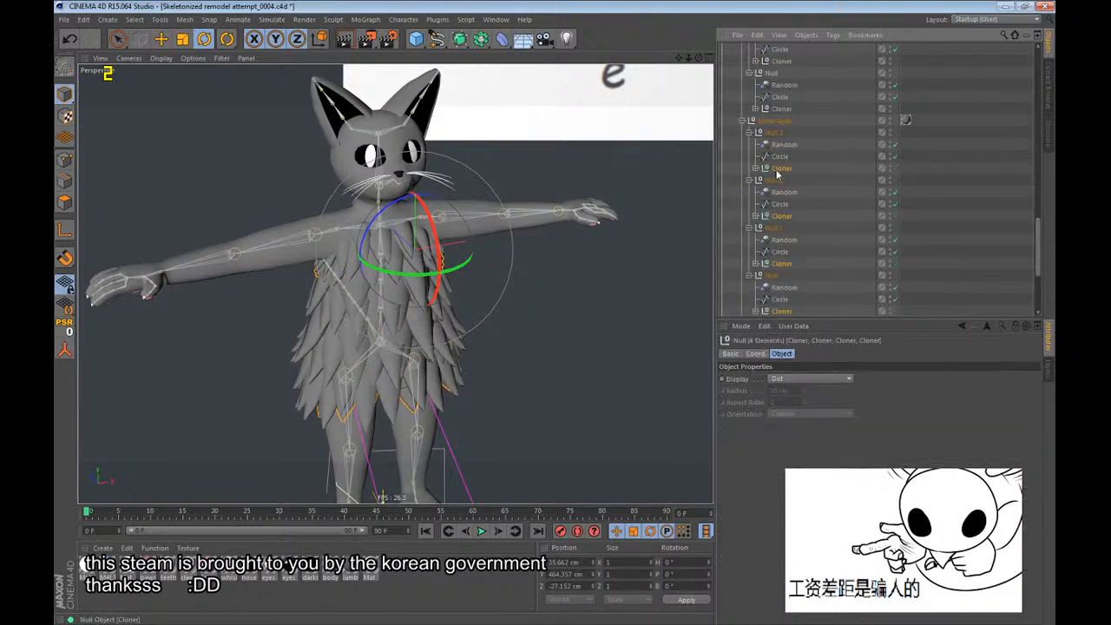
Expand the Cloner in the lower layer's Null.3 group and try deleting that group's Random effector.
left_click(754, 168)
left_click(786, 205)
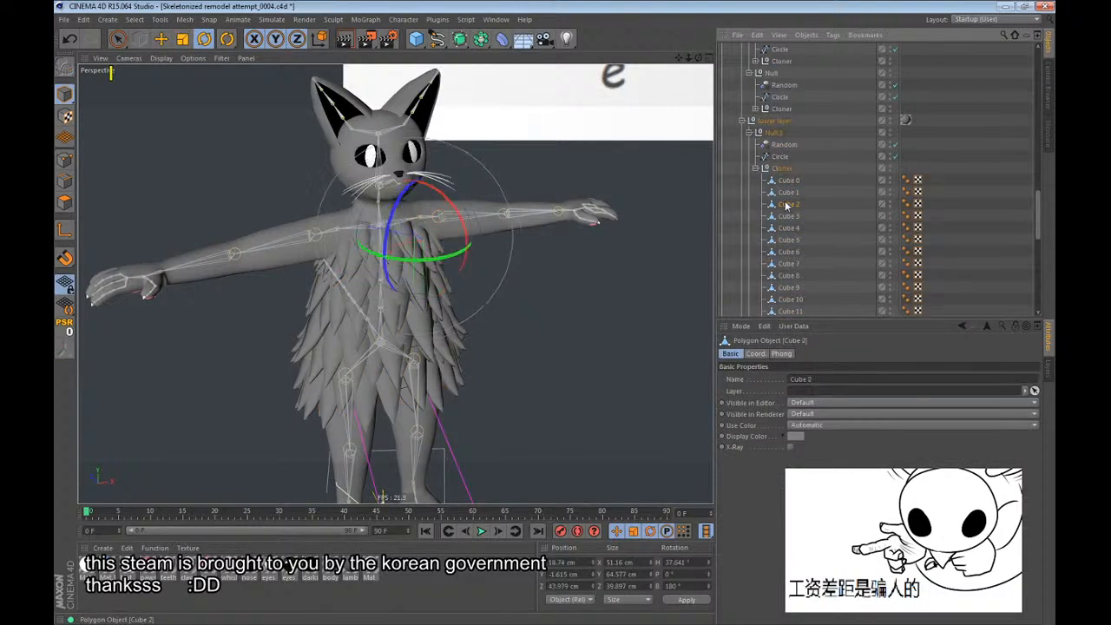
left_click(782, 144)
key("Delete")
left_click(777, 148)
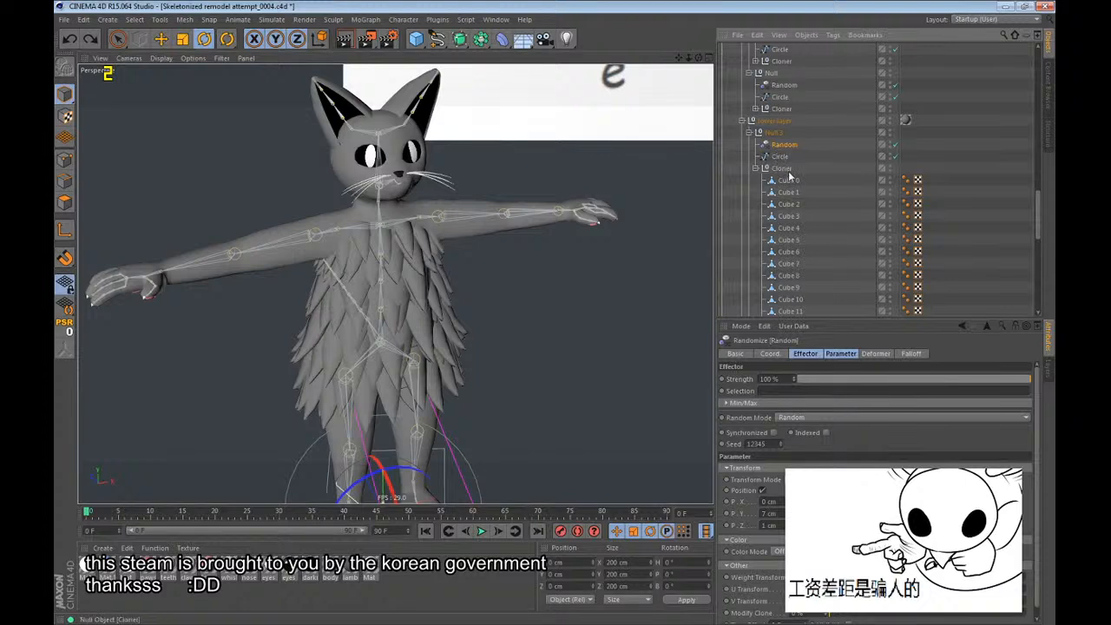
Select all cubes in the lower layer's Null.3 Cloner and expand the Cloners in its Null.2, Null.1 and Null groups.
left_click(788, 171)
scroll(790, 226, "down", 3)
left_click(790, 263, "shift")
scroll(790, 259, "down", 4)
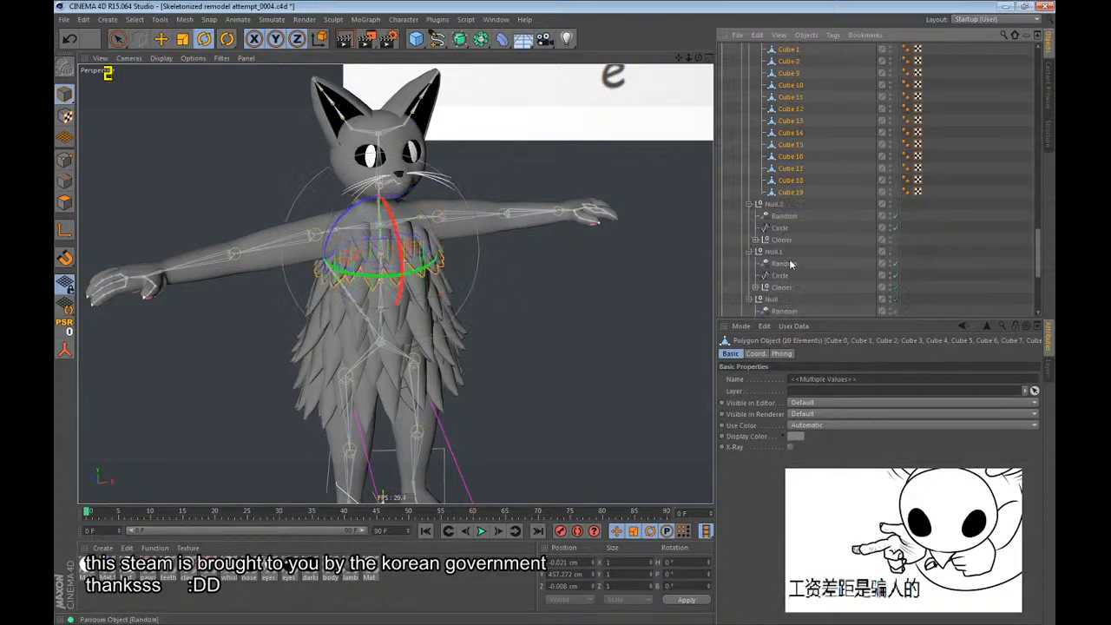
left_click(755, 263)
left_click(756, 215)
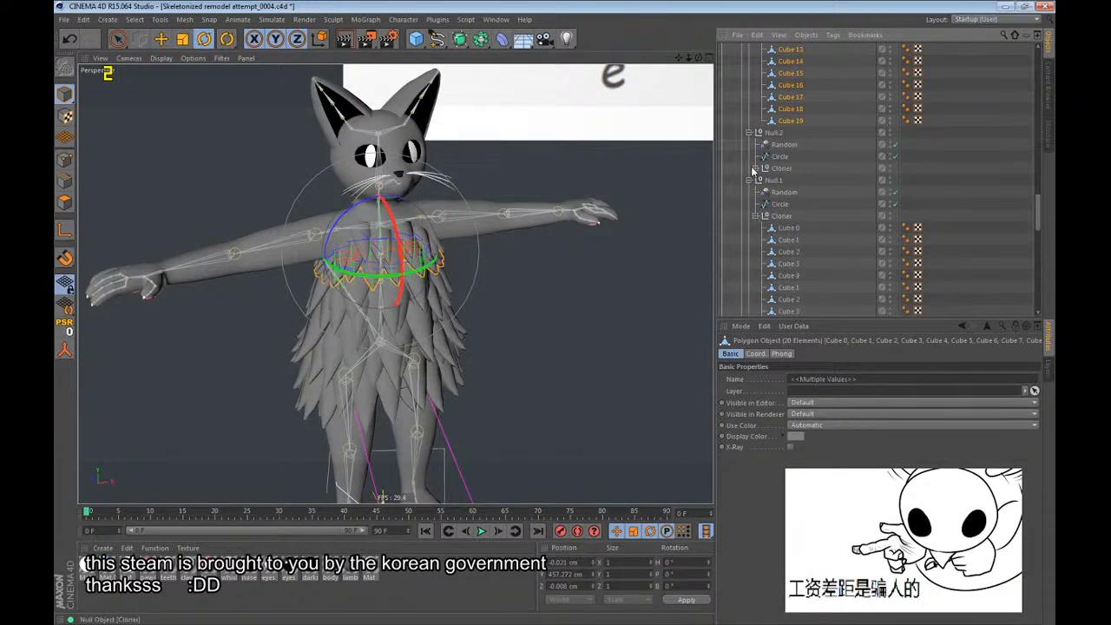
left_click(755, 167)
scroll(818, 181, "down", 10)
scroll(816, 209, "up", 3)
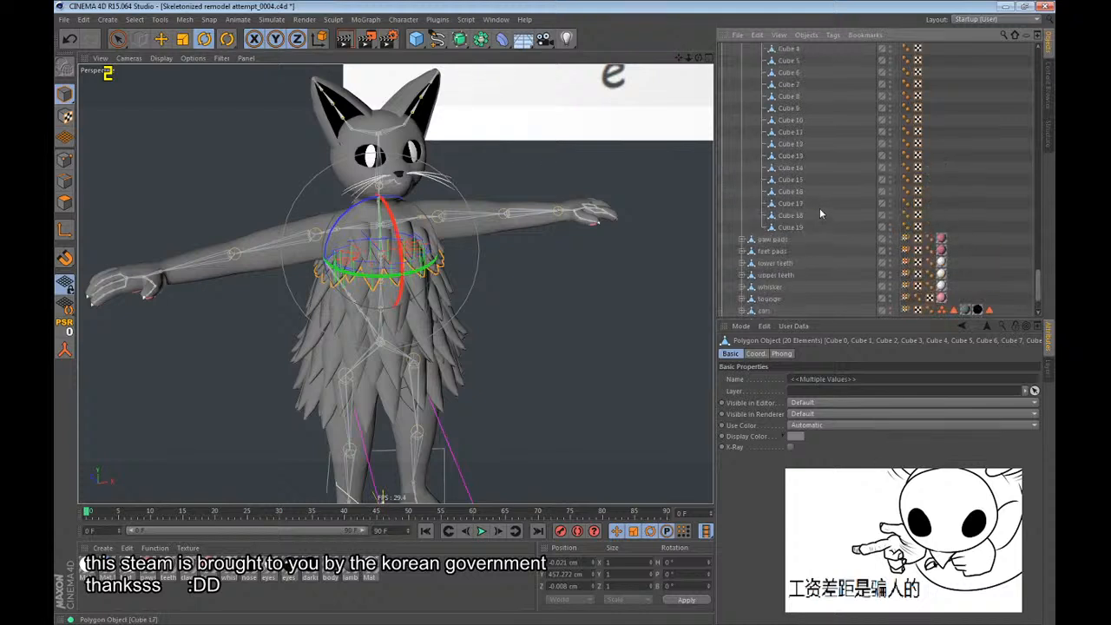
scroll(821, 229, "up", 10)
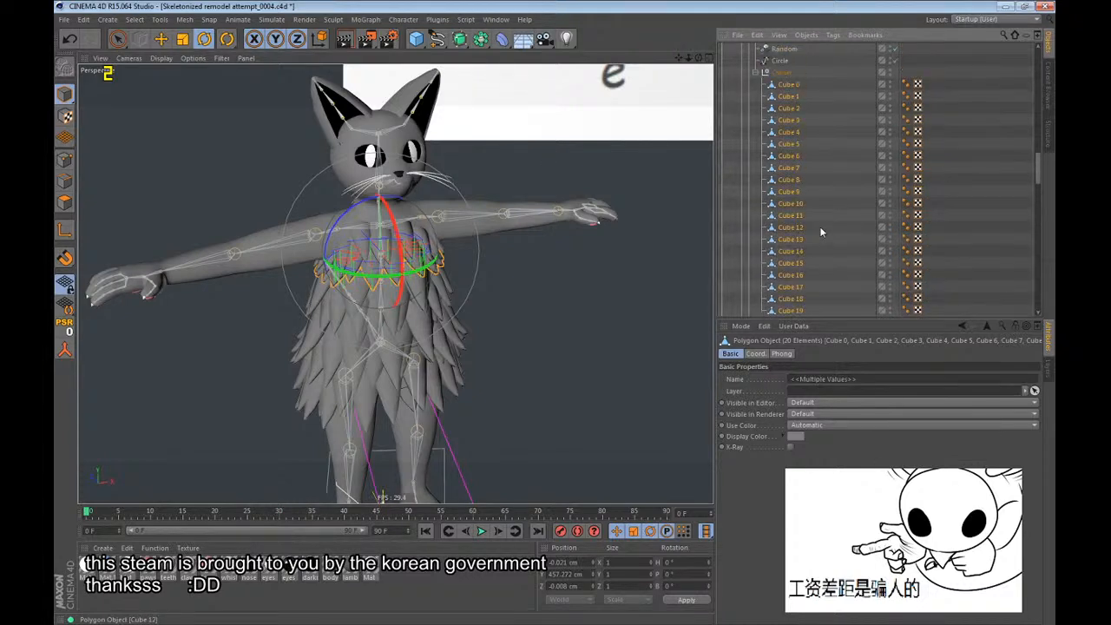
scroll(822, 236, "down", 6)
scroll(807, 238, "down", 8)
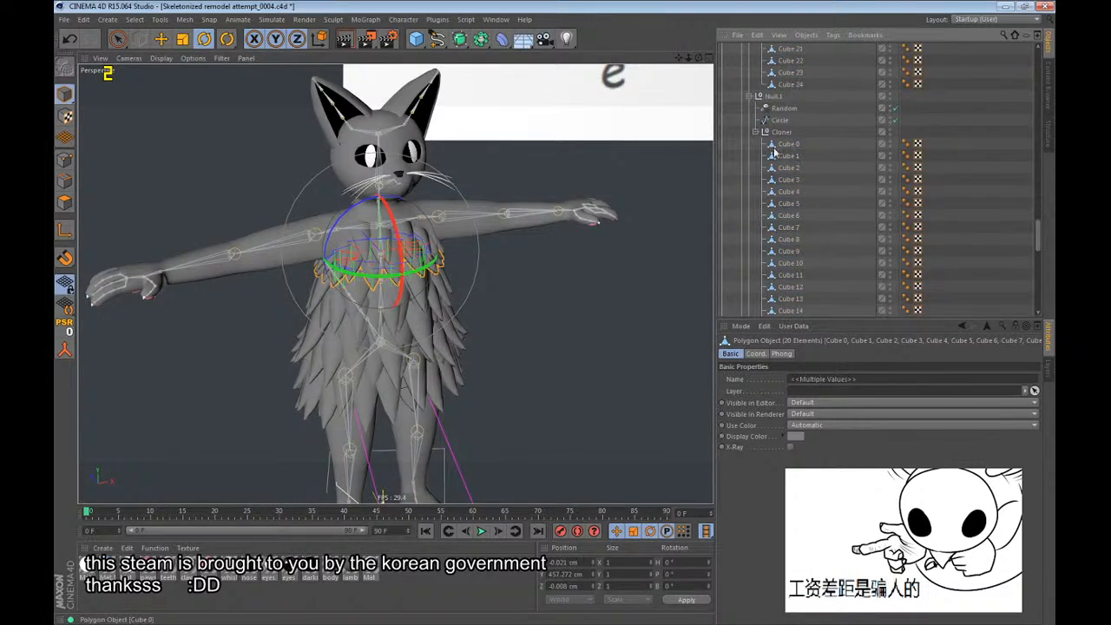
Merge all cubes in the lower layer's Null Cloner into a single polygon object, replacing the originals.
left_click(773, 148)
scroll(792, 186, "down", 6)
scroll(786, 174, "down", 6)
left_click(786, 229)
scroll(787, 228, "up", 4)
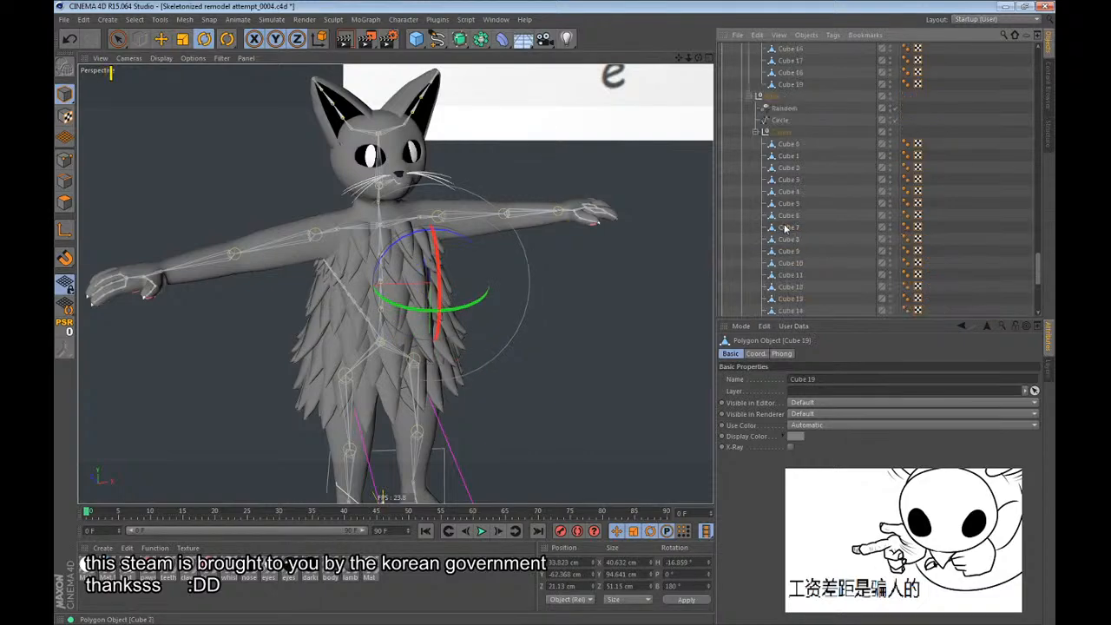
left_click(779, 148, "shift")
left_click(65, 349)
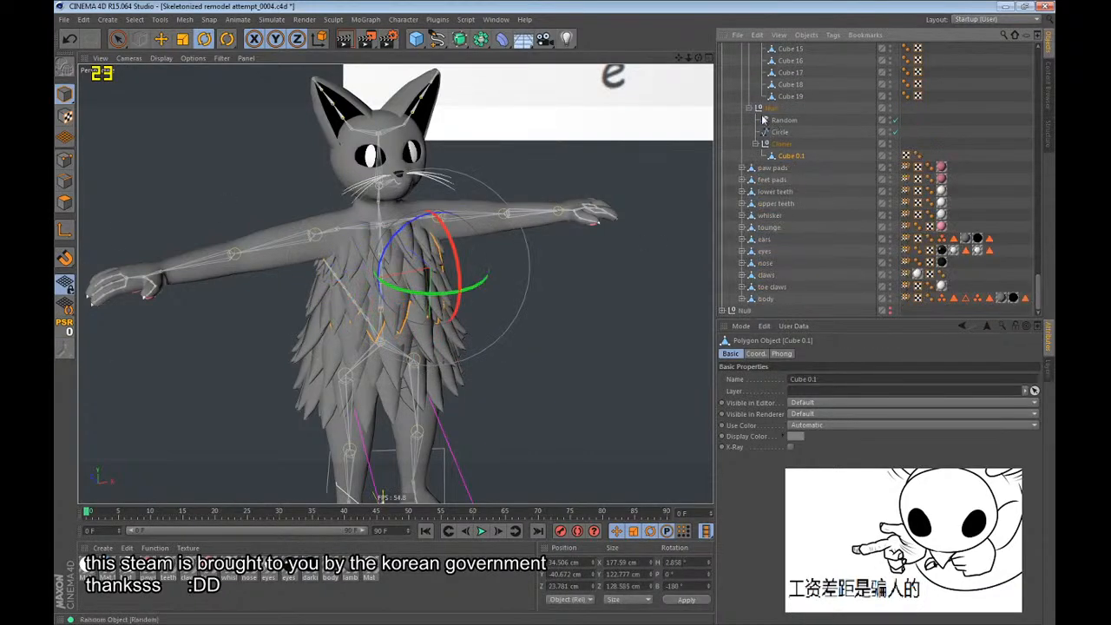
Switch to the Move tool and examine the merged fur row on the character's torso.
left_click_drag(458, 259, 477, 209, "alt")
key("e")
left_click_drag(451, 260, 497, 267)
key("s")
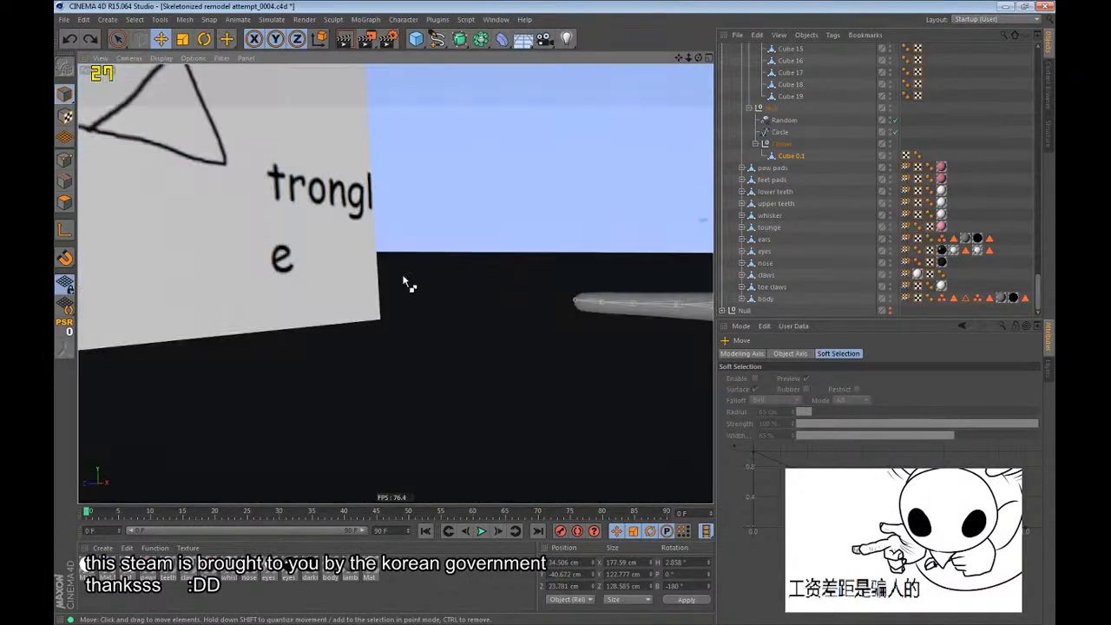
key("s")
left_click_drag(402, 272, 324, 308, "alt")
Merge all cubes in the lower layer's Null.1 Cloner into a single polygon object, replacing the originals.
scroll(780, 152, "up", 2)
left_click(789, 169)
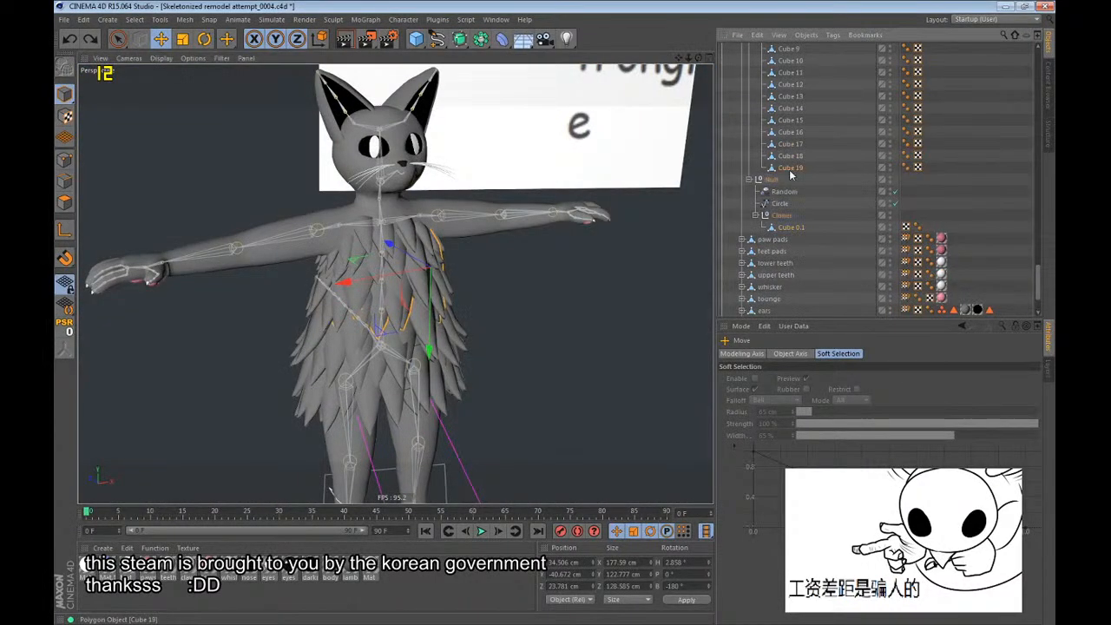
scroll(790, 169, "up", 4)
left_click(779, 89, "shift")
key("ctrl+z")
key("ctrl+z")
scroll(782, 100, "down", 9)
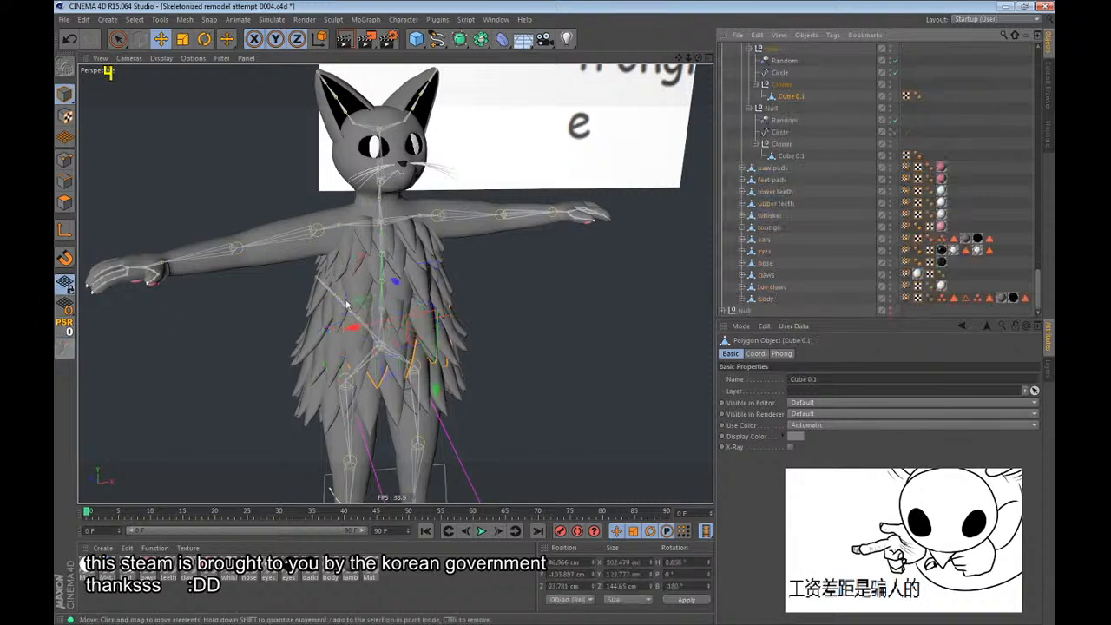
Merge all cubes in the lower layer's Null.2 Cloner into a single polygon object, replacing the originals.
scroll(812, 203, "up", 4)
left_click(794, 183)
scroll(794, 187, "up", 5)
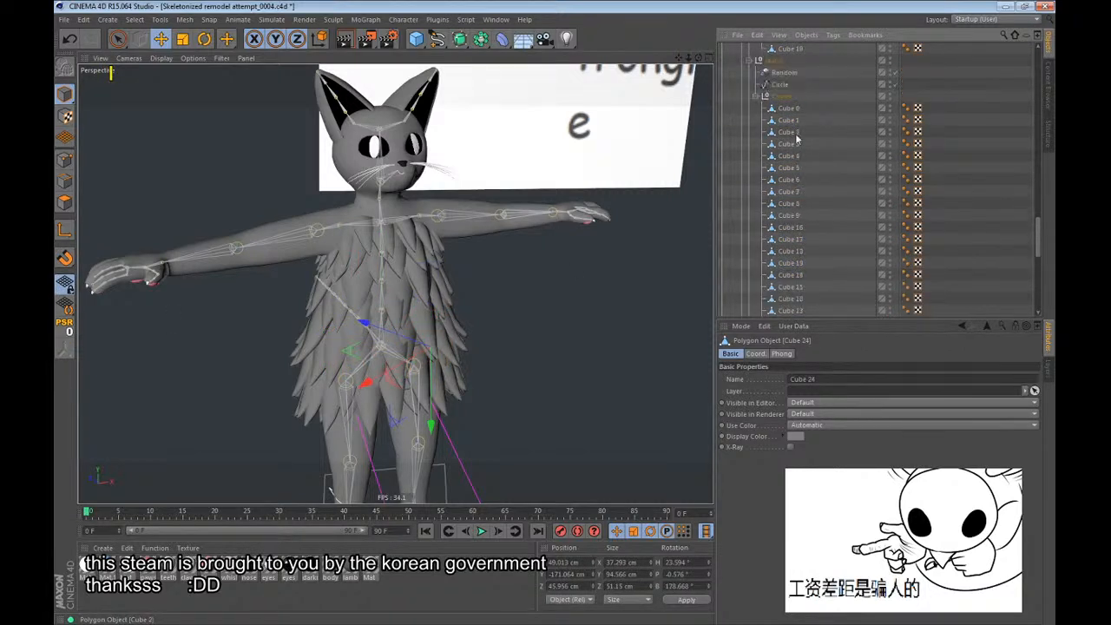
left_click(789, 108, "shift")
left_click(59, 351)
Merge all cubes in the lower layer's Null.3 Cloner into a single polygon object, replacing the originals.
scroll(898, 251, "up", 6)
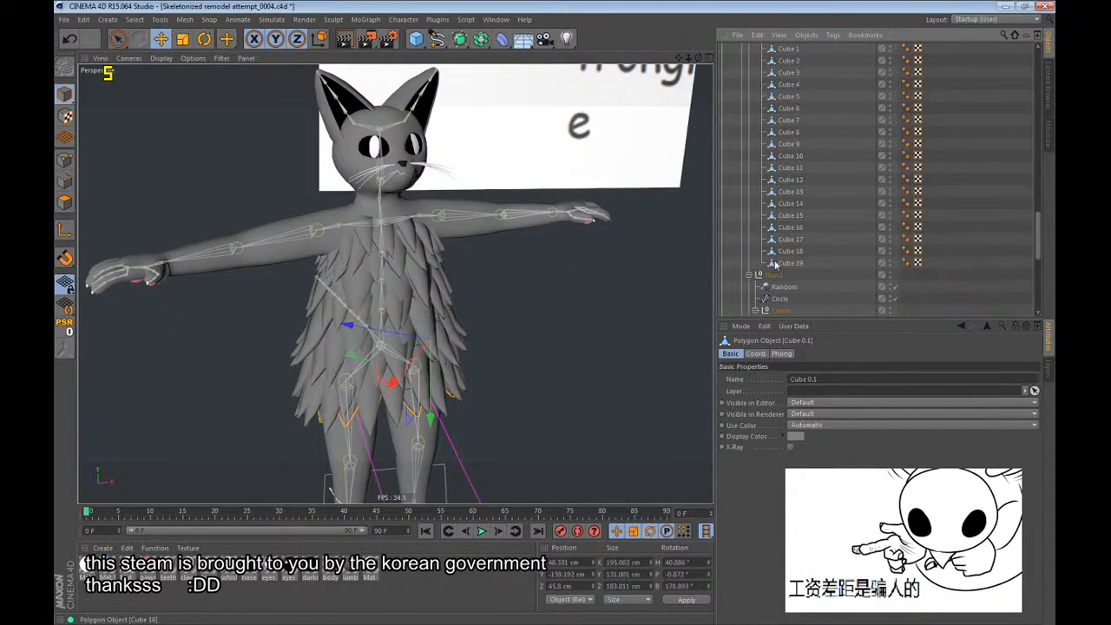
left_click(777, 263)
scroll(780, 263, "up", 4)
left_click(781, 183, "shift")
left_click(64, 349)
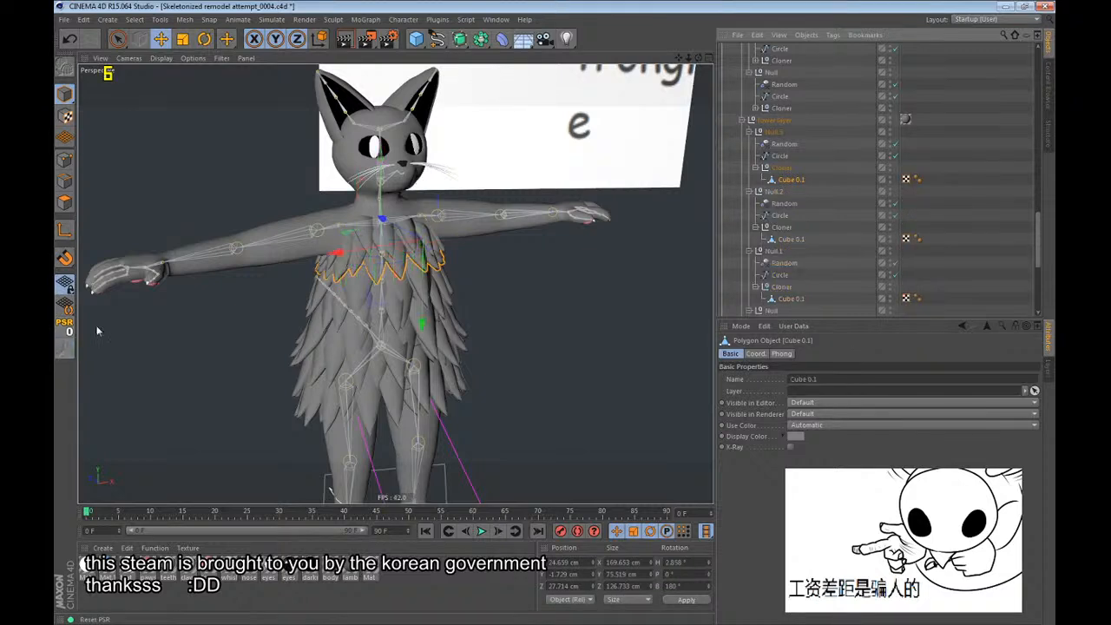
Move the lower layer's four merged Cube 0.1 objects out of their Cloner groups, directly under the lower layer null.
left_click(785, 239, "ctrl")
scroll(785, 244, "down", 2)
left_click(794, 230, "ctrl")
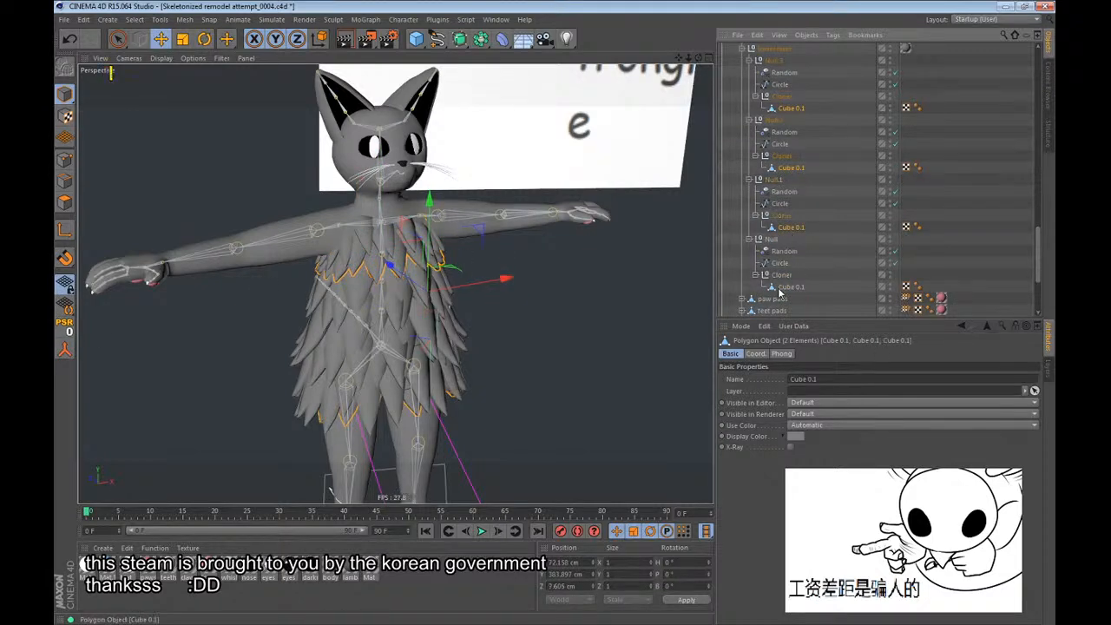
left_click(783, 288, "ctrl")
scroll(785, 285, "up", 4)
left_click_drag(795, 253, 777, 193)
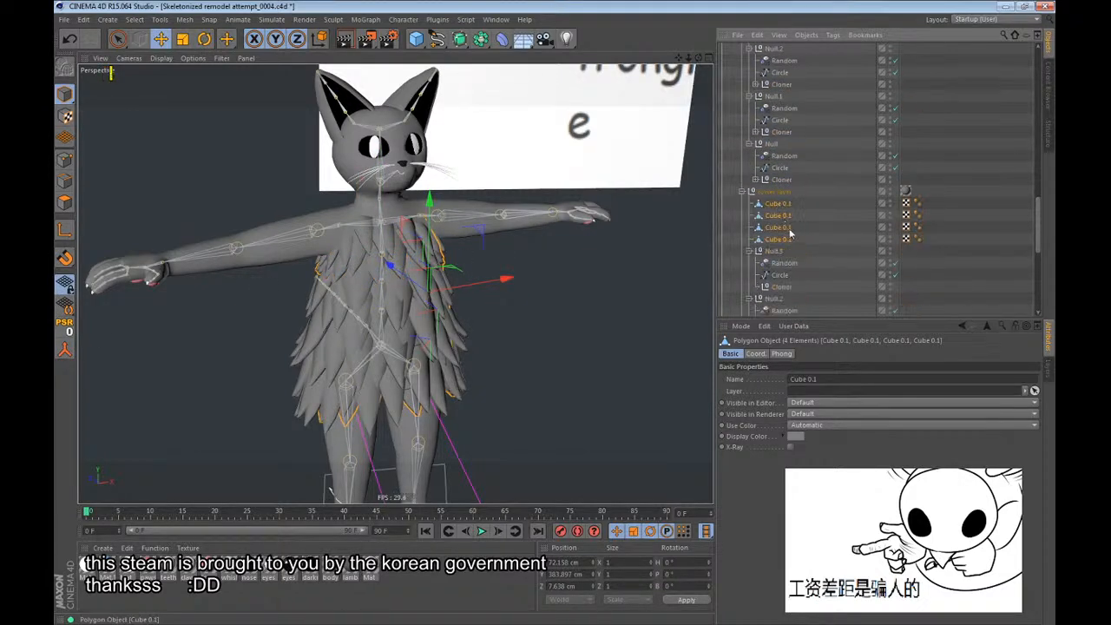
Delete the lower layer's leftover Null.3, Null.2, Null.1 and Null groups with their Random effectors, circles and empty Cloners.
scroll(792, 228, "down", 2)
left_click(776, 182)
left_click(769, 230, "ctrl")
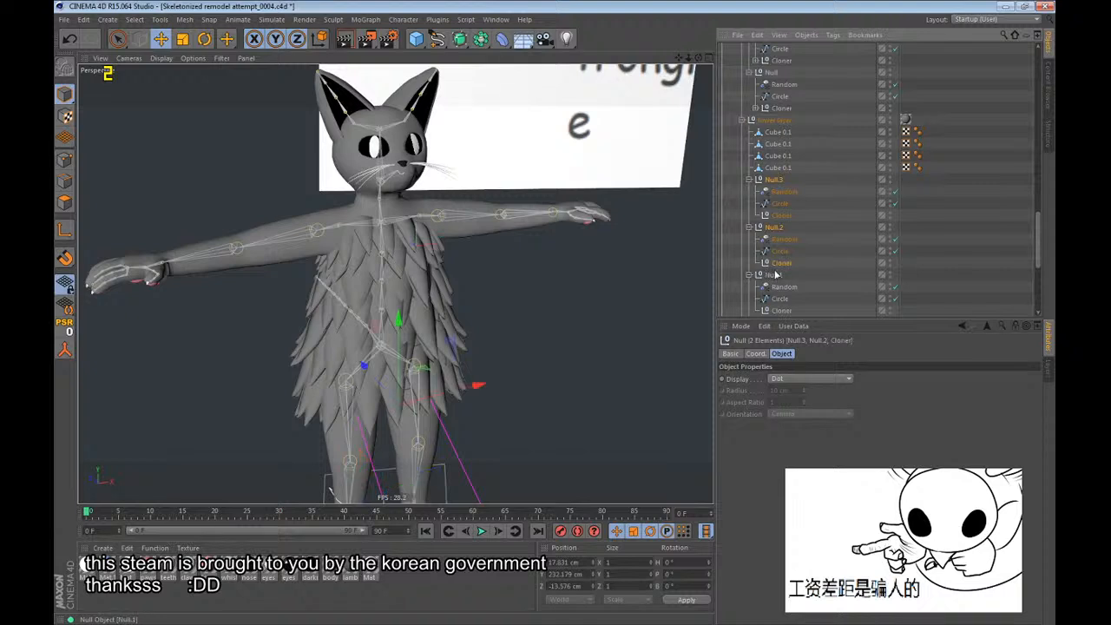
scroll(779, 128, "down", 4)
left_click(779, 123, "ctrl")
left_click(771, 132, "ctrl")
left_click(766, 181, "ctrl")
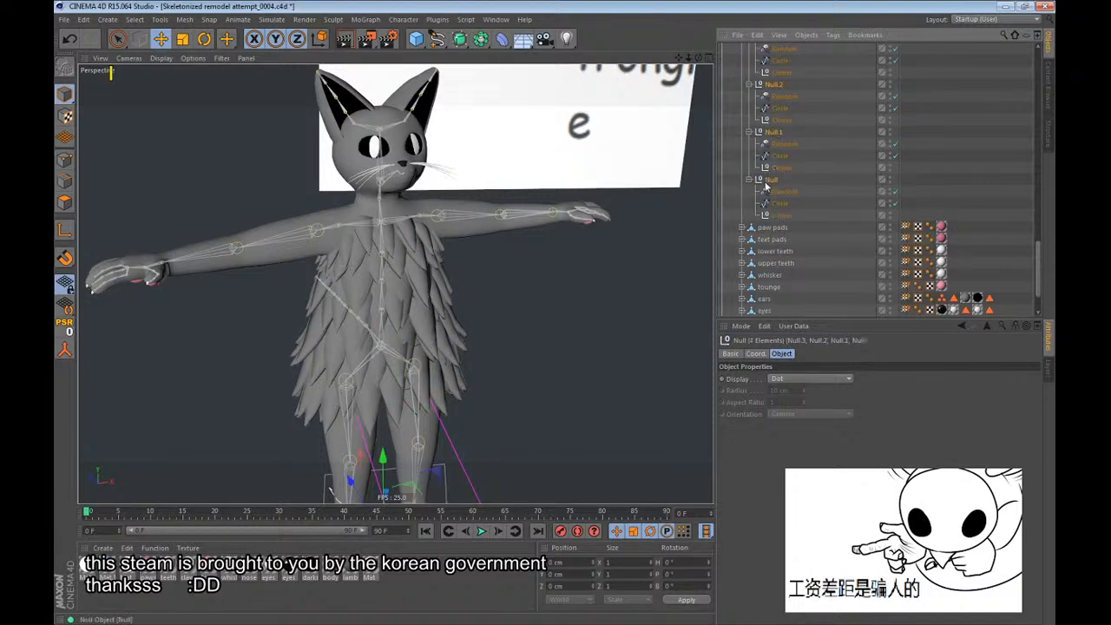
key("Delete")
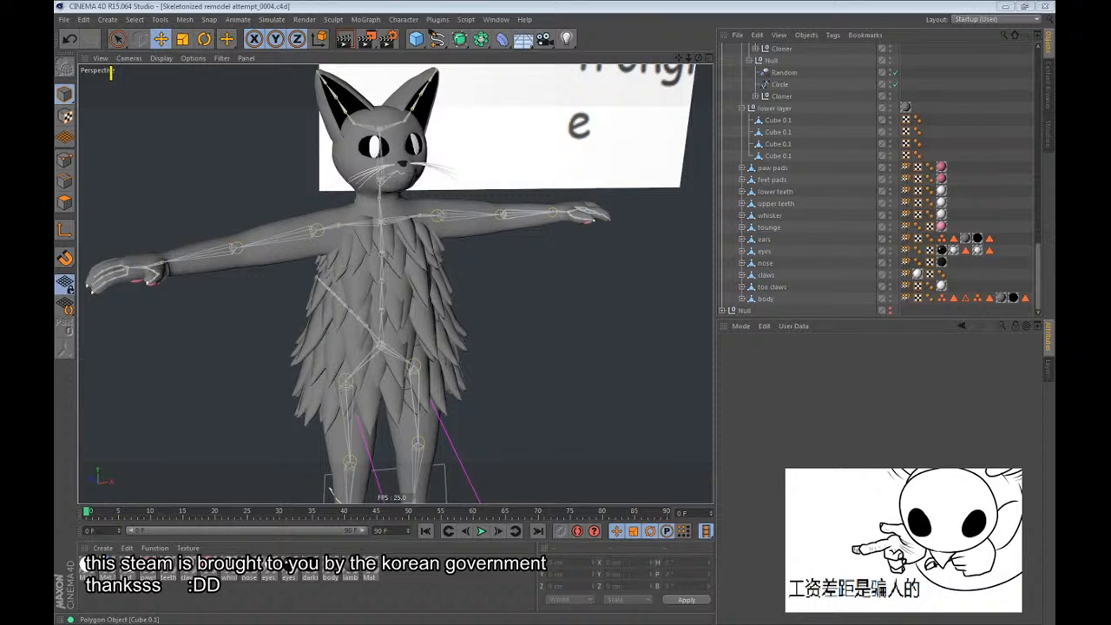
Expand the upper layer's Null.3 Cloner and merge all of its cubes into a single polygon object.
left_click(482, 4)
scroll(771, 167, "up", 2)
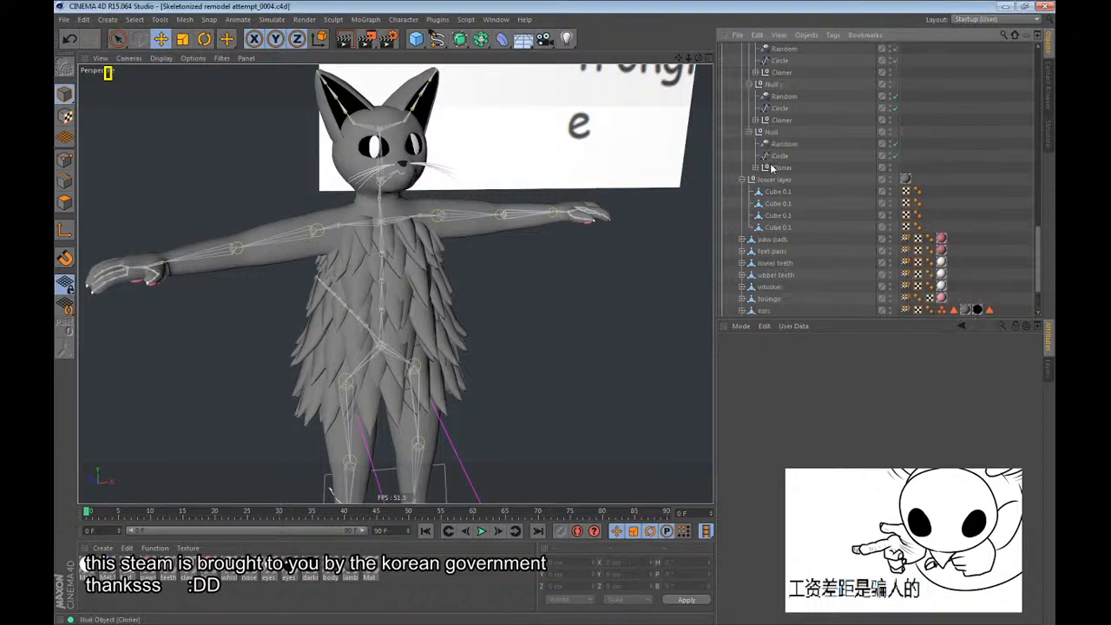
scroll(771, 168, "up", 4)
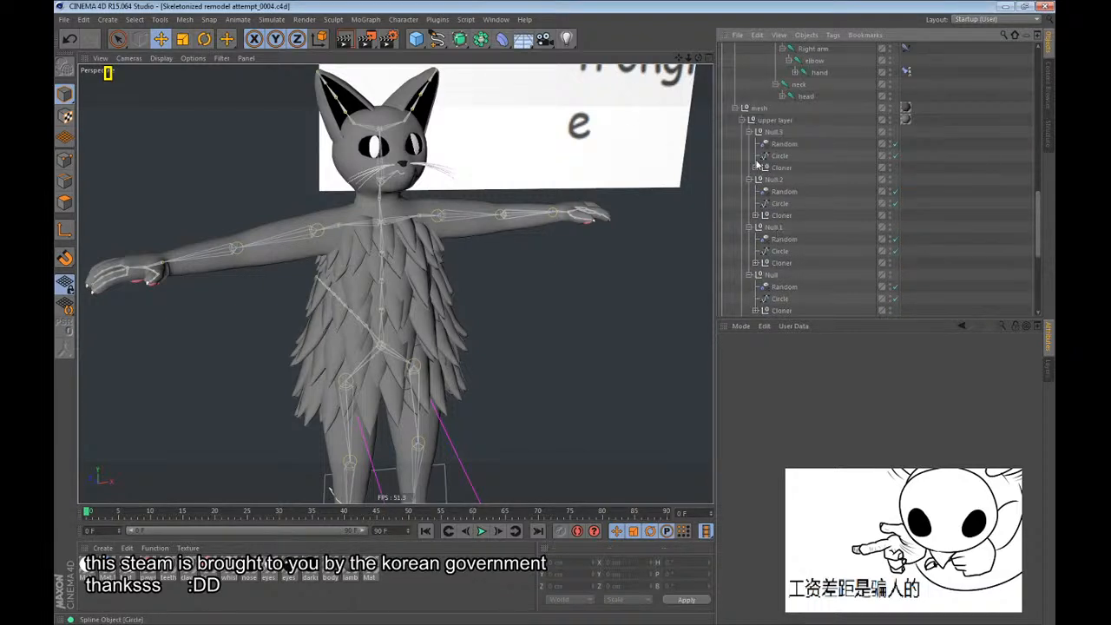
left_click(756, 167)
left_click(772, 181)
scroll(782, 209, "down", 4)
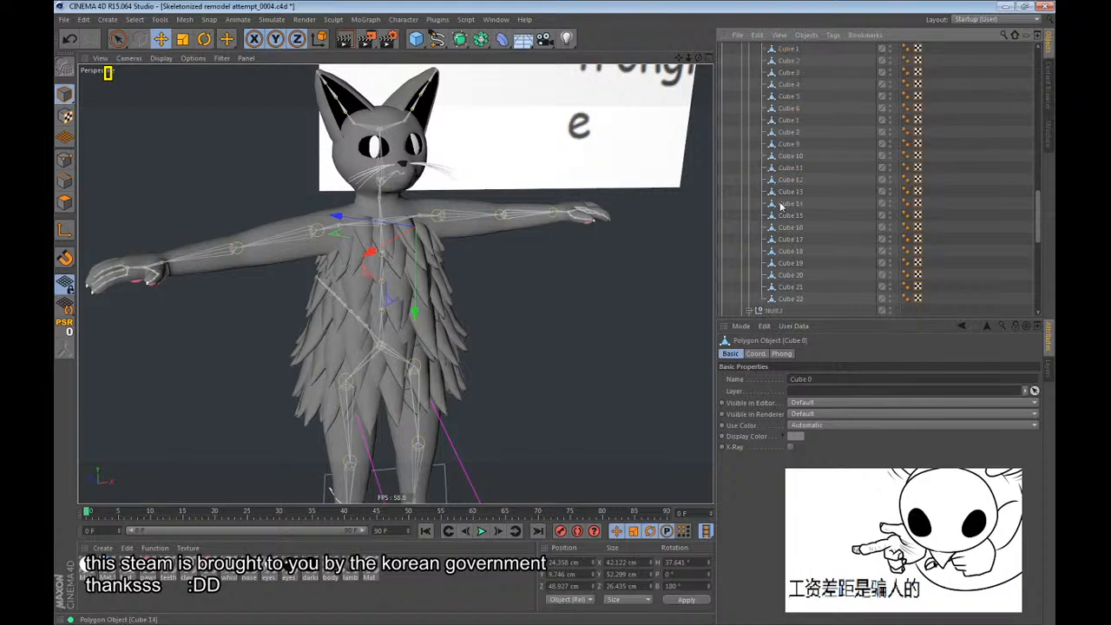
left_click(790, 298, "shift")
left_click(66, 349)
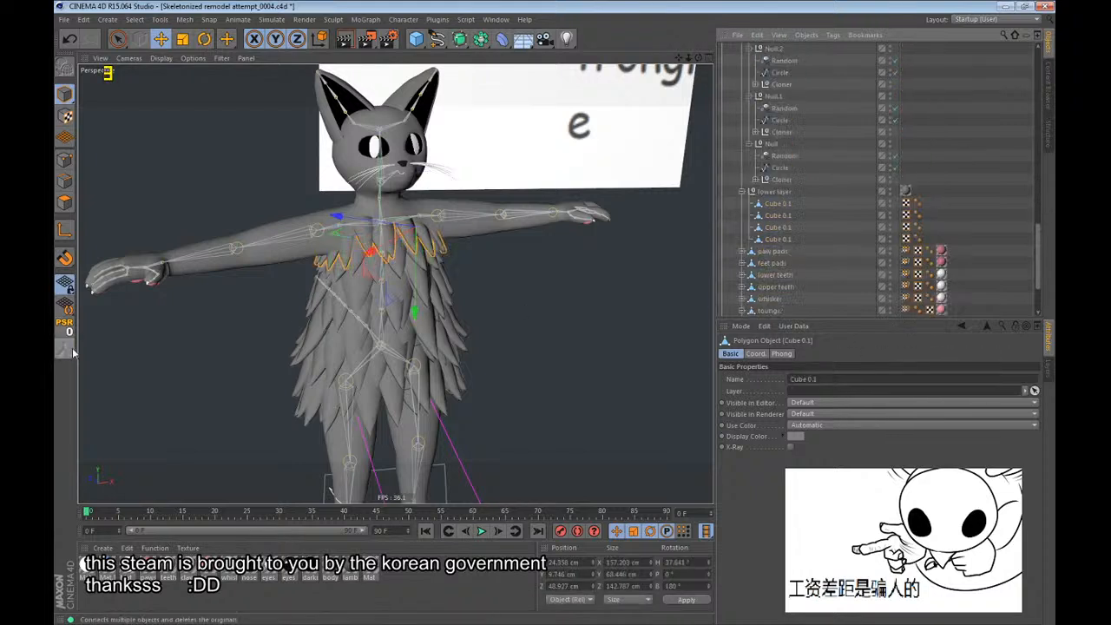
Expand the upper layer's Null Cloner and merge all of its cubes into a single polygon object.
left_click(755, 179)
scroll(782, 174, "down", 2)
left_click(789, 119)
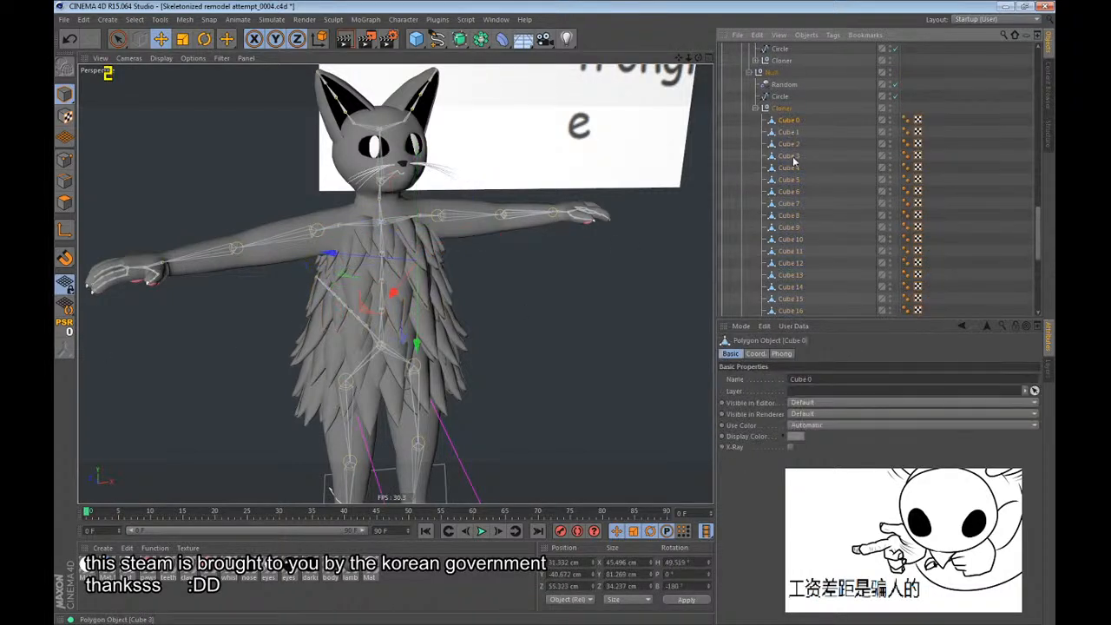
scroll(794, 162, "down", 5)
left_click(788, 203, "shift")
left_click(66, 349)
Expand the upper layer's Null.1 Cloner and merge all of its cubes into a single polygon object.
scroll(773, 233, "up", 4)
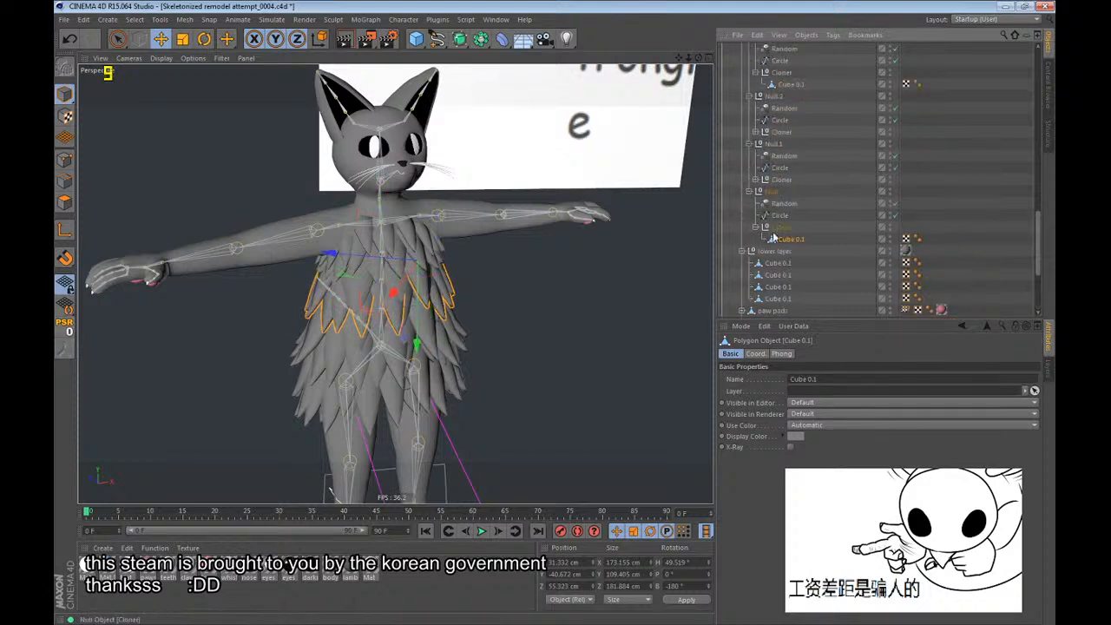
left_click(755, 179)
left_click(788, 191)
scroll(786, 191, "down", 3)
left_click(790, 274, "shift")
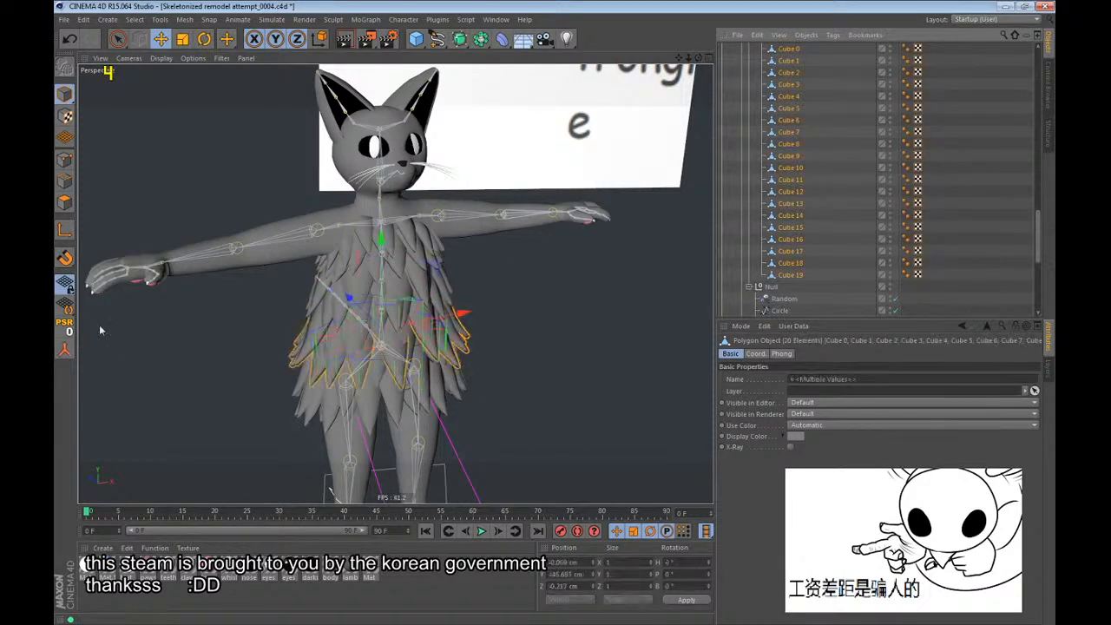
left_click(66, 349)
Merge all cubes in the upper layer's Null.2 Cloner, Cube 0 through Cube 24, into a single polygon object.
scroll(812, 181, "up", 4)
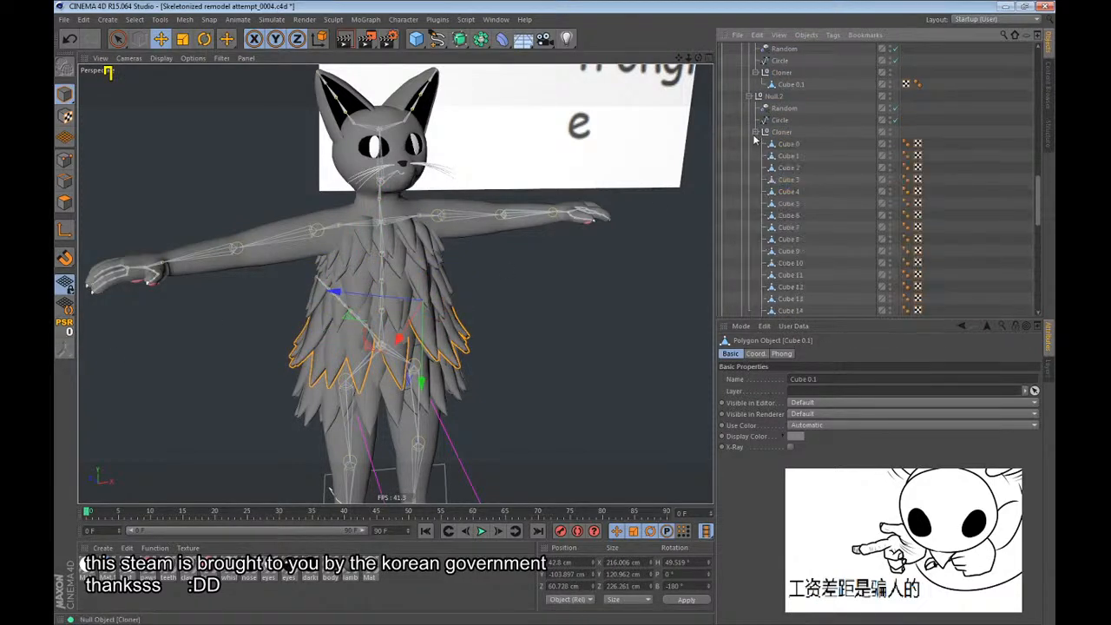
scroll(753, 134, "down", 4)
left_click(791, 286)
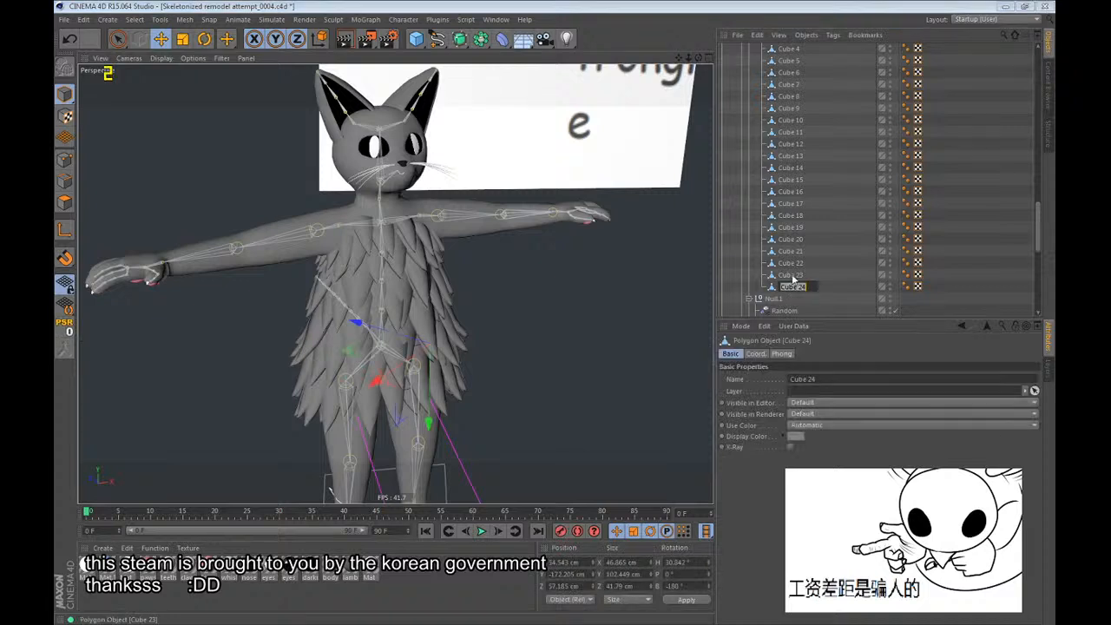
scroll(792, 279, "up", 4)
left_click(786, 146, "shift")
left_click(66, 349)
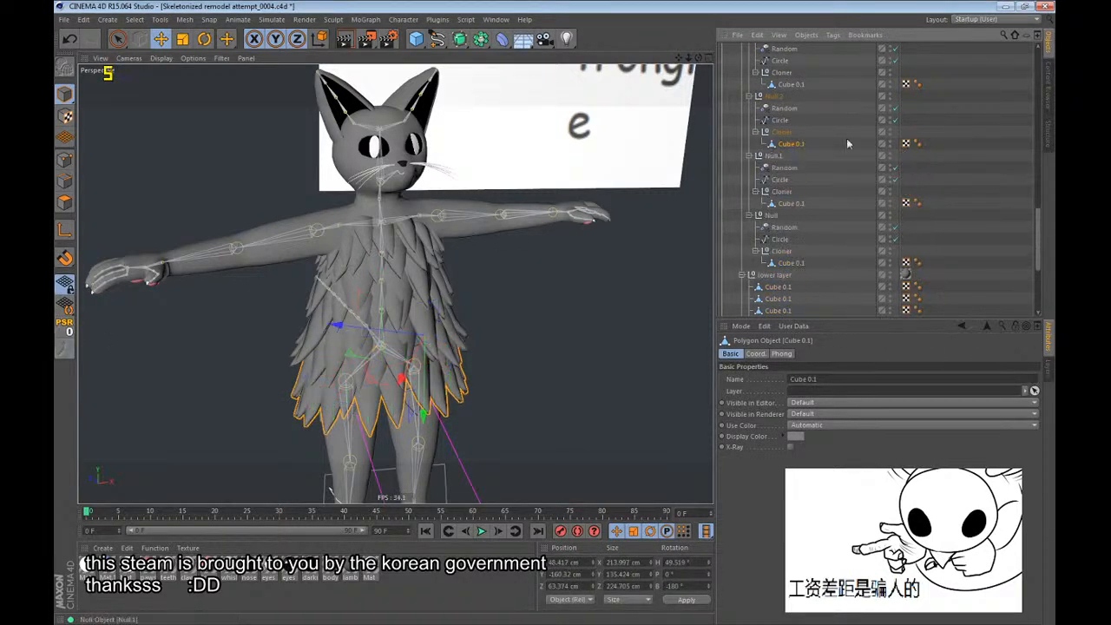
Move the upper layer's four merged Cube 0.1 objects out of their Cloner groups, directly under the upper layer null.
left_click(791, 262, "ctrl")
left_click(791, 203, "ctrl")
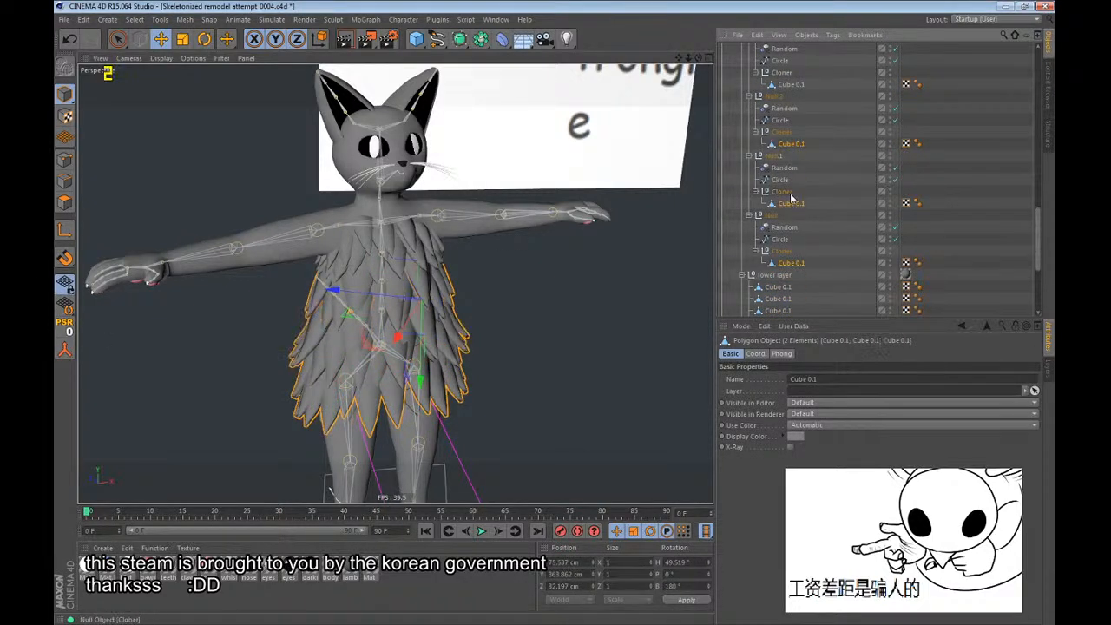
left_click(791, 85, "ctrl")
scroll(792, 87, "up", 3)
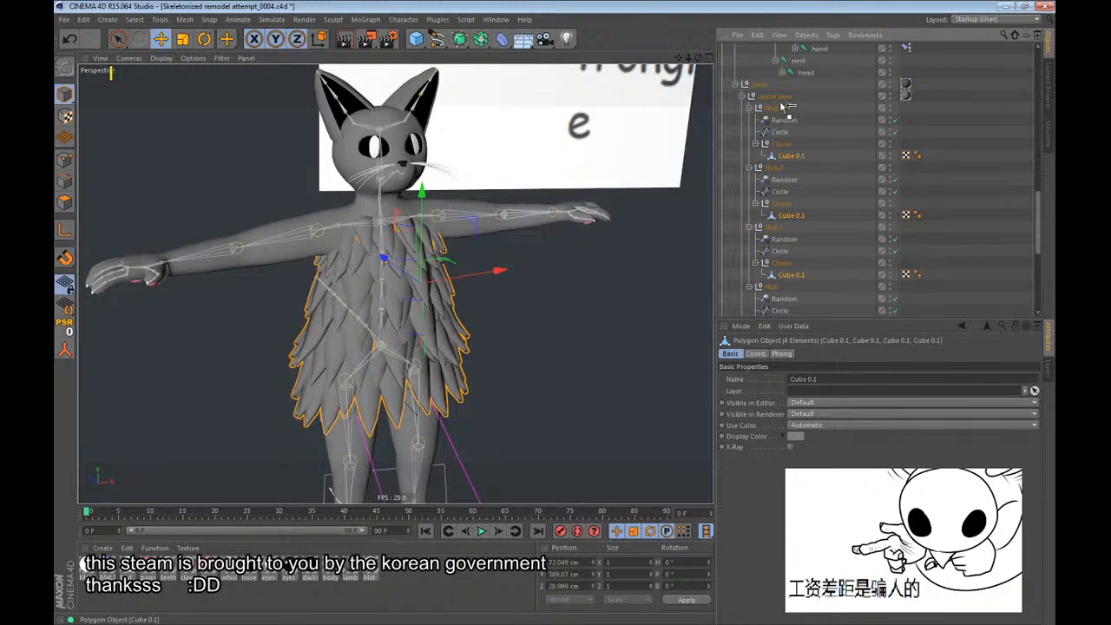
left_click_drag(781, 103, 781, 102)
Delete the upper layer's leftover Null.3, Null.2, Null.1 and Null groups with their Random effectors, circles and empty Cloners.
left_click(768, 157)
left_click(771, 205, "ctrl")
left_click(768, 251, "ctrl")
left_click(762, 299, "ctrl")
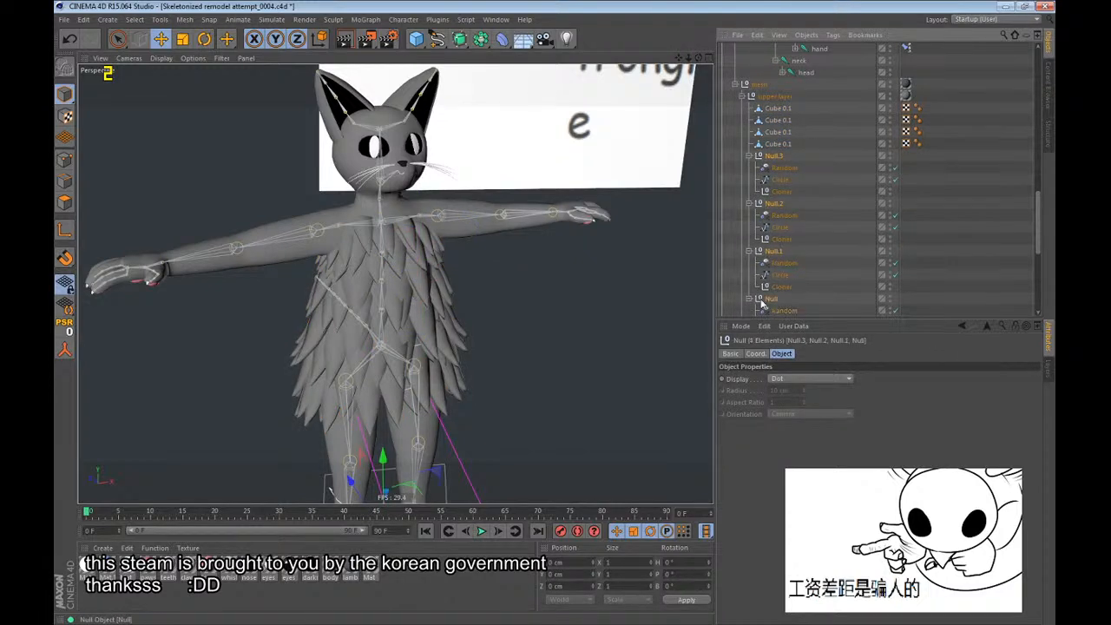
key("Delete")
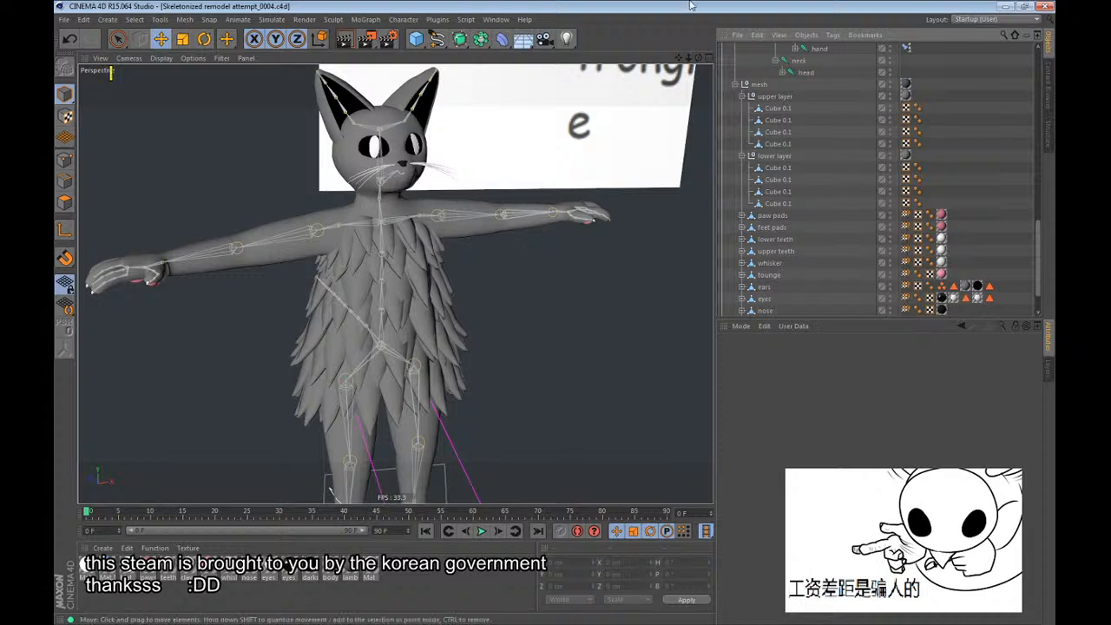
Enable axis editing and set the H and B rotation of the lower layer's first Cube 0.1 axis to 0°.
left_click(778, 168)
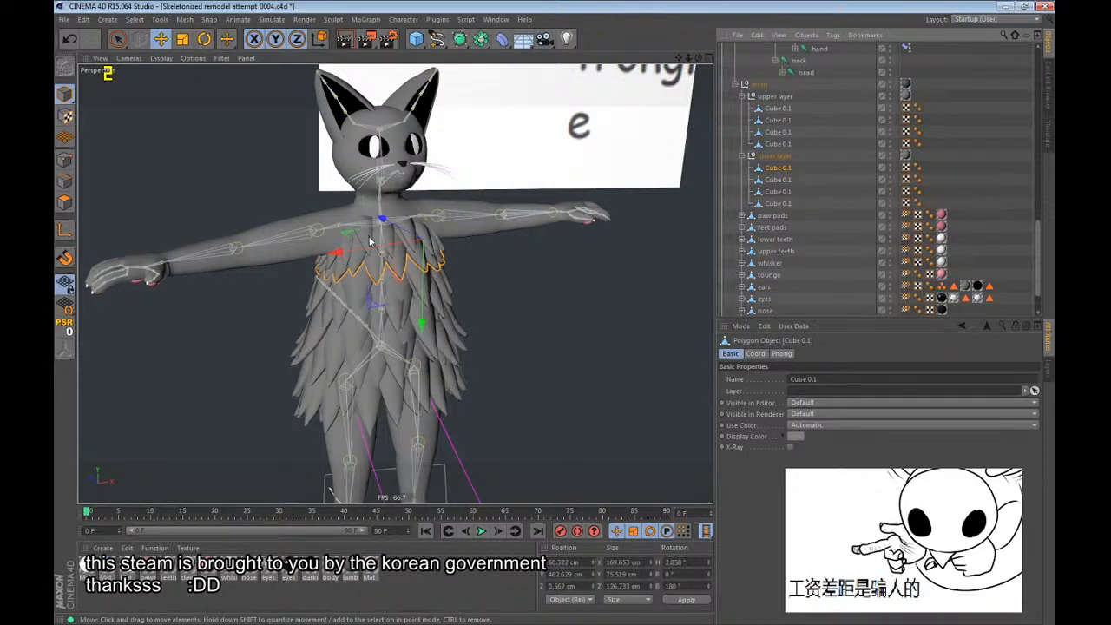
key("l")
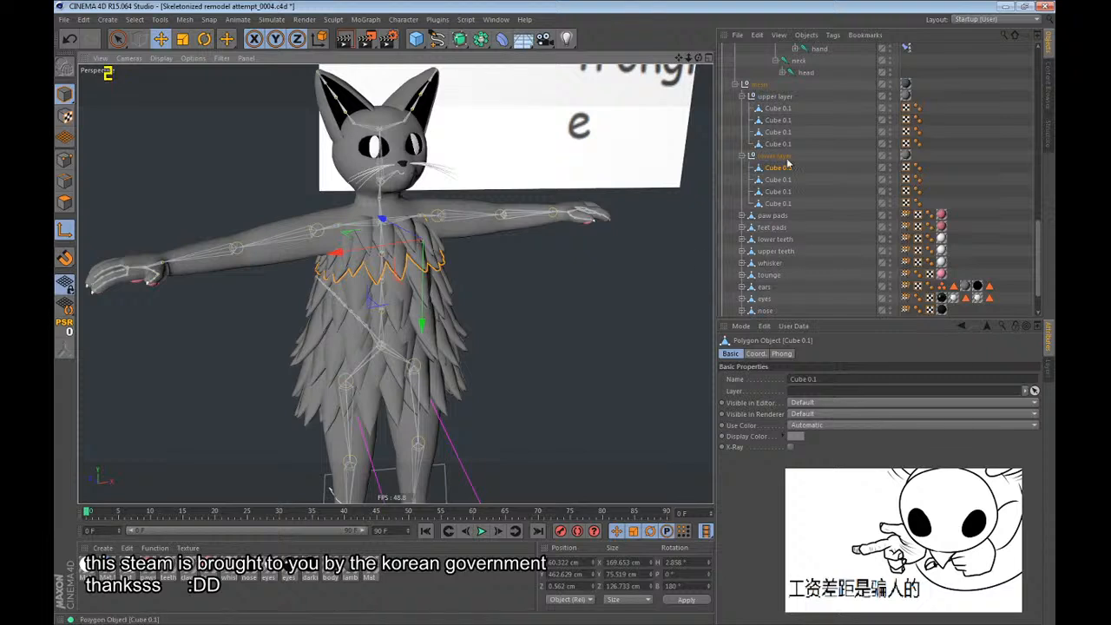
double_click(693, 565)
type("0")
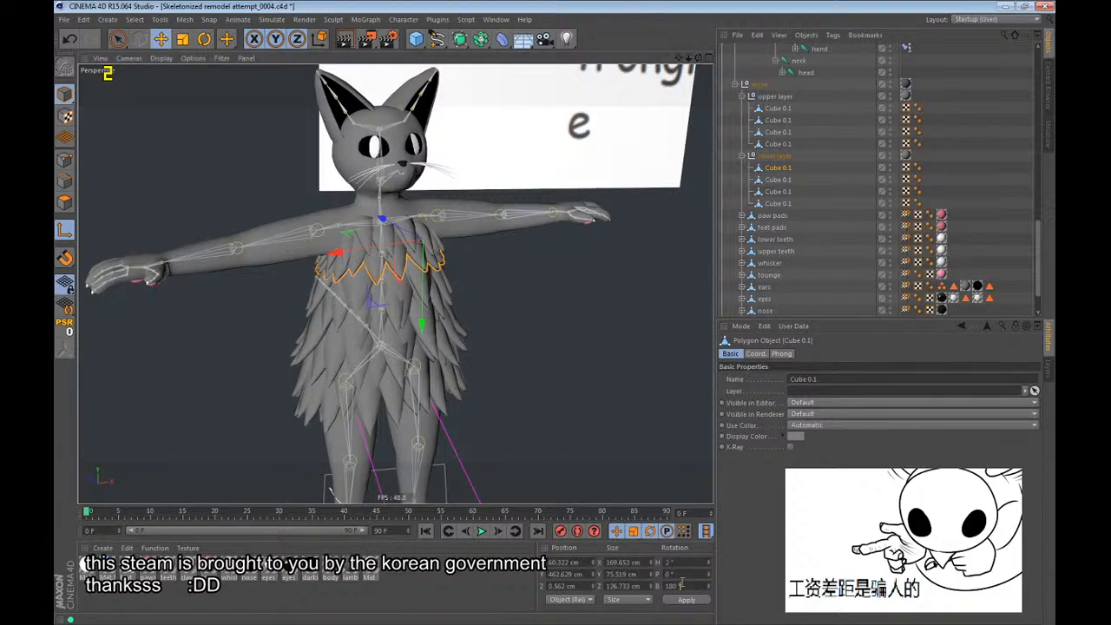
double_click(698, 589)
type("0")
key("Return")
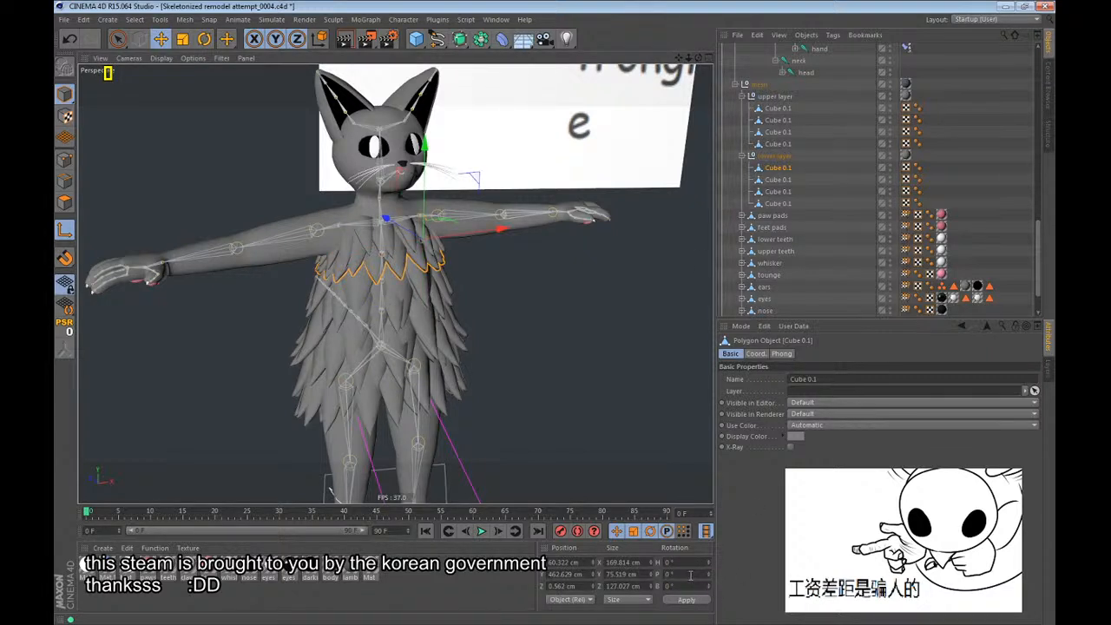
Set the P and B rotation of the lower layer's second Cube 0.1 axis to 0°.
left_click(778, 179)
double_click(677, 574)
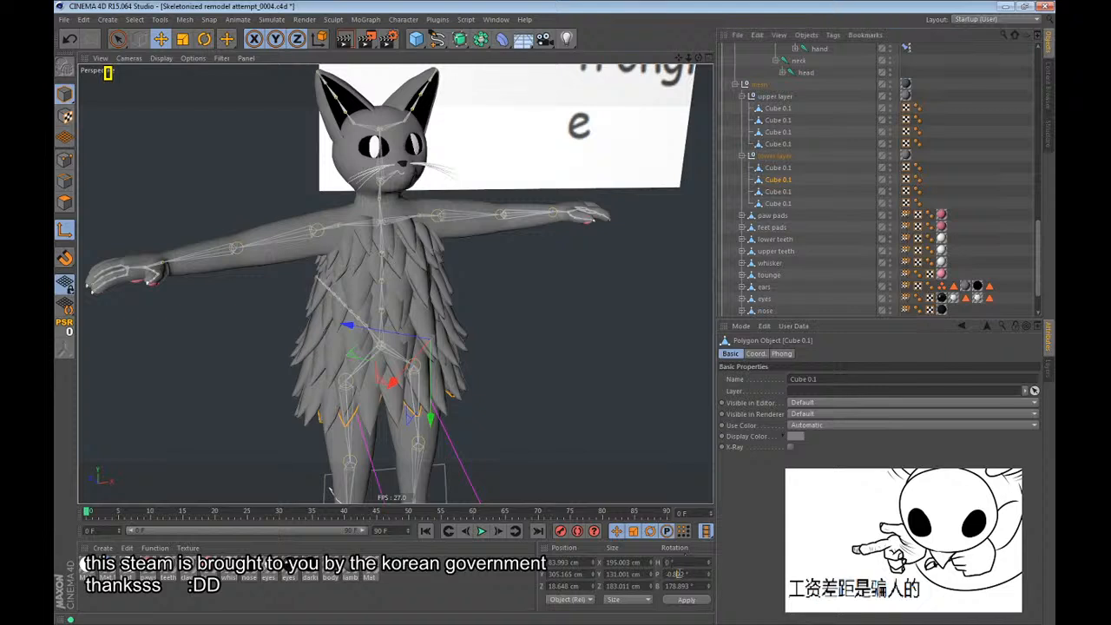
type("0")
double_click(678, 587)
type("0")
key("Return")
Set the H and B rotation of the lower layer's third Cube 0.1 axis to 0°.
left_click(773, 192)
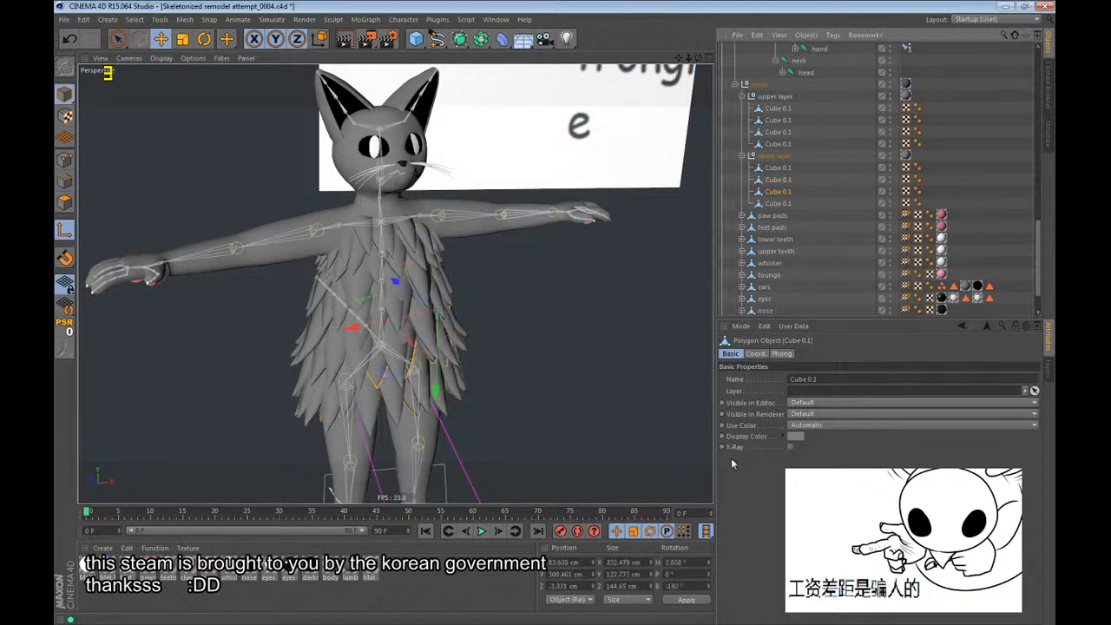
double_click(677, 561)
type("0")
double_click(677, 586)
type("0")
key("Return")
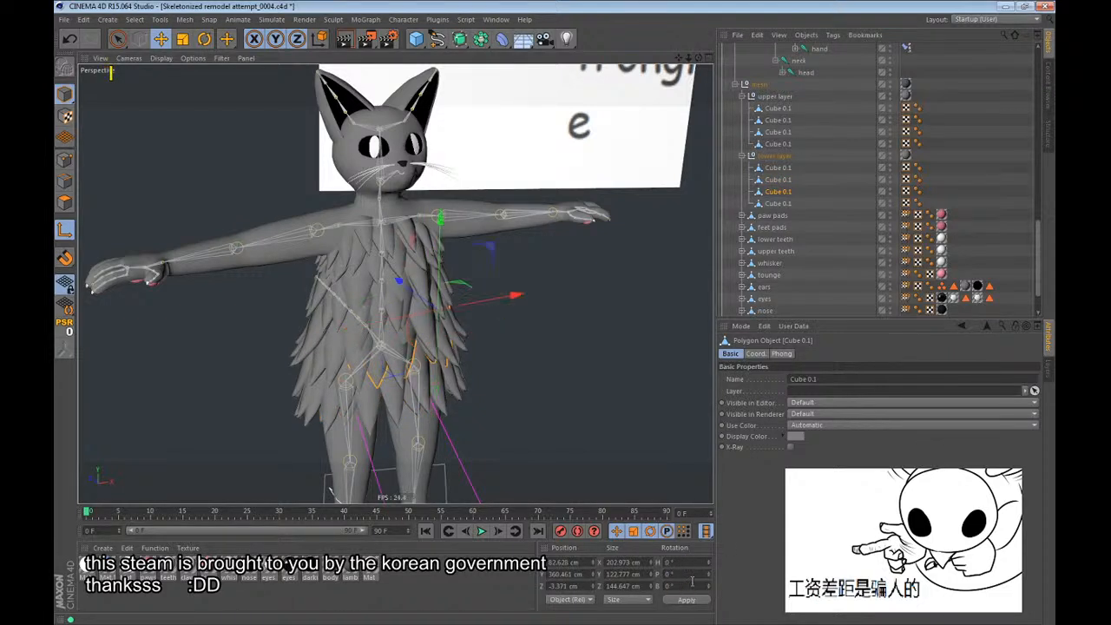
Set the H and B rotation of the lower layer's fourth Cube 0.1 axis to 0°.
left_click(778, 204)
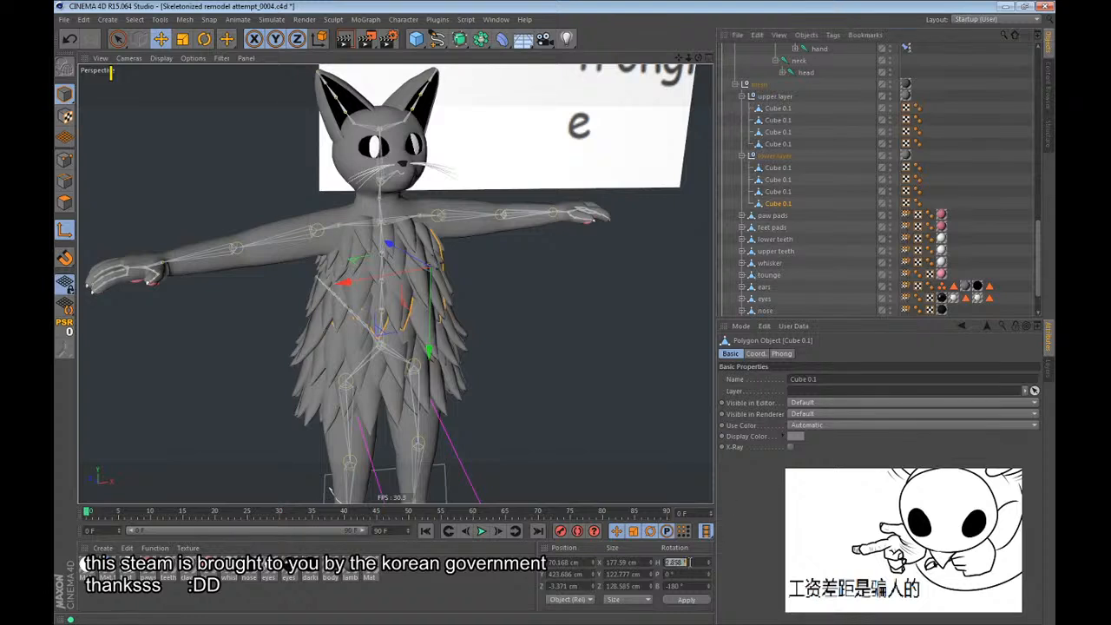
double_click(677, 586)
type("0")
key("Return")
Set the H and B rotation of the upper layer's fourth Cube 0.1 axis to 0°.
left_click(778, 144)
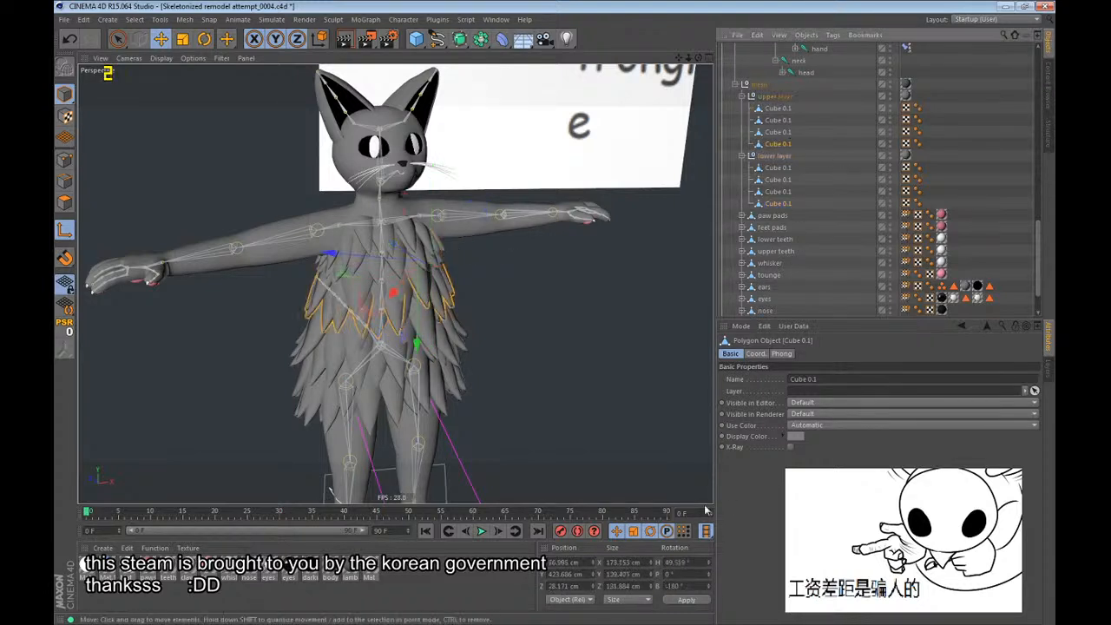
double_click(682, 562)
type("0")
double_click(677, 587)
type("0")
key("Return")
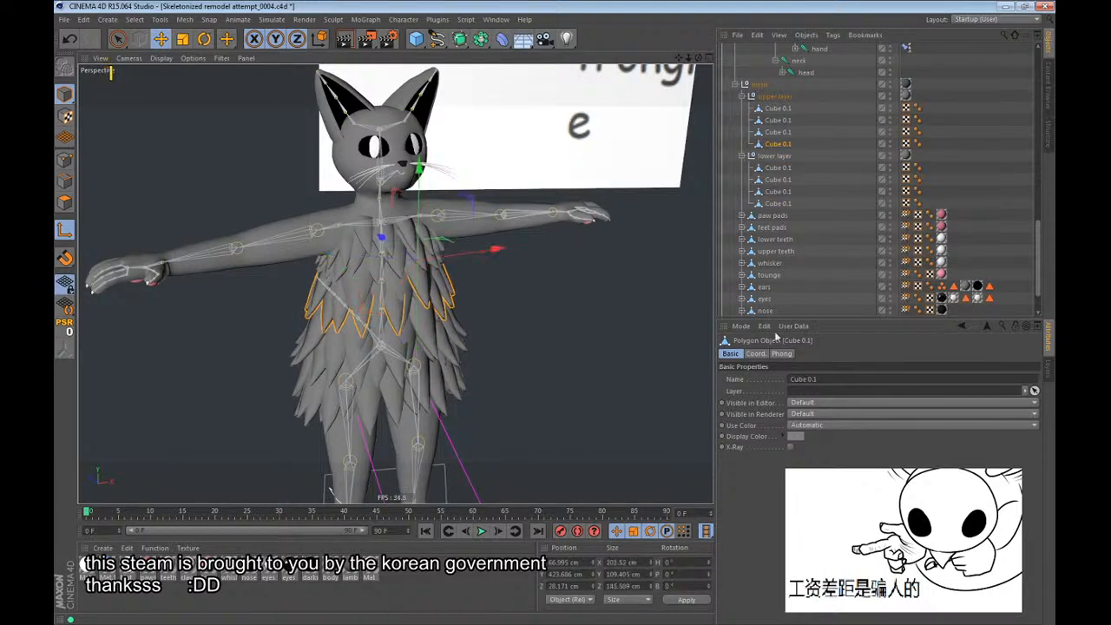
Zero the H and B axis rotation of the upper layer's third and second Cube 0.1 objects.
left_click(776, 132)
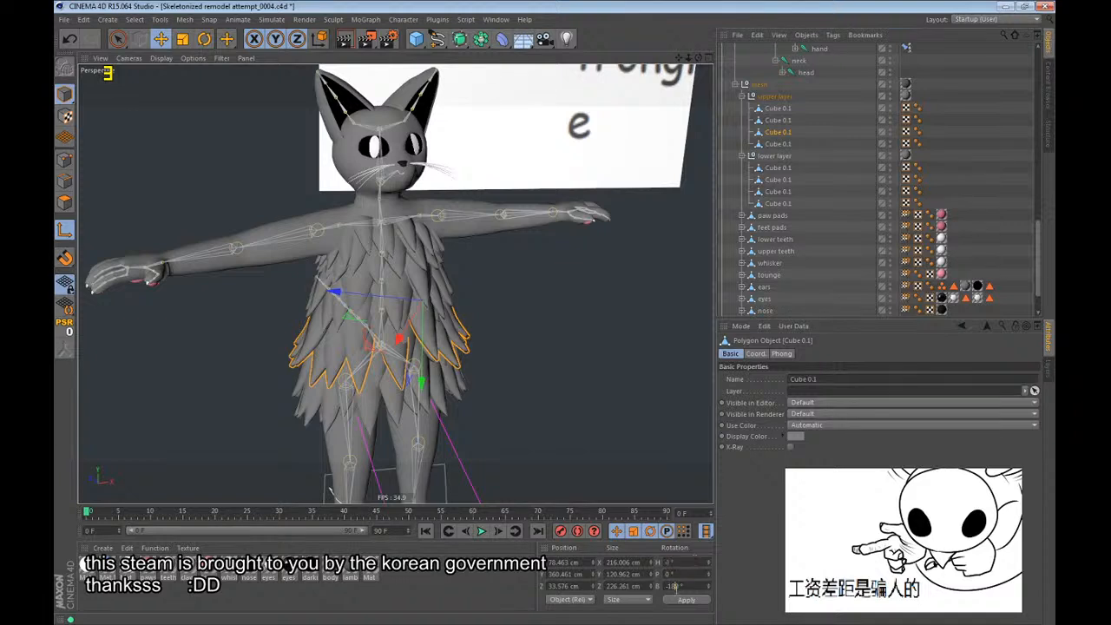
left_click(777, 120)
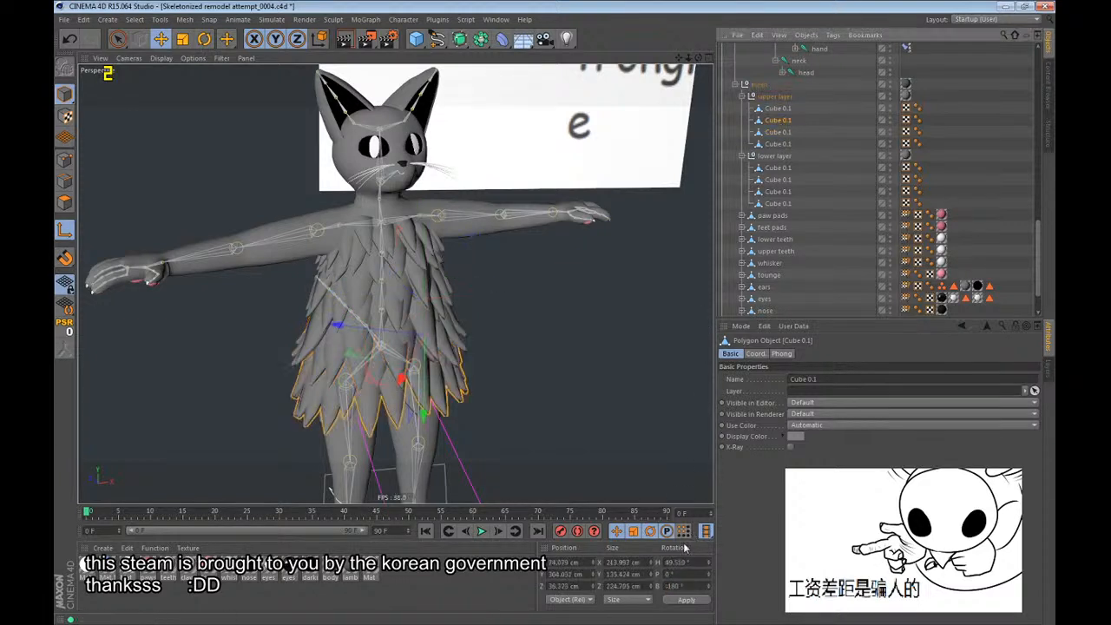
double_click(678, 561)
type("0")
key("Return")
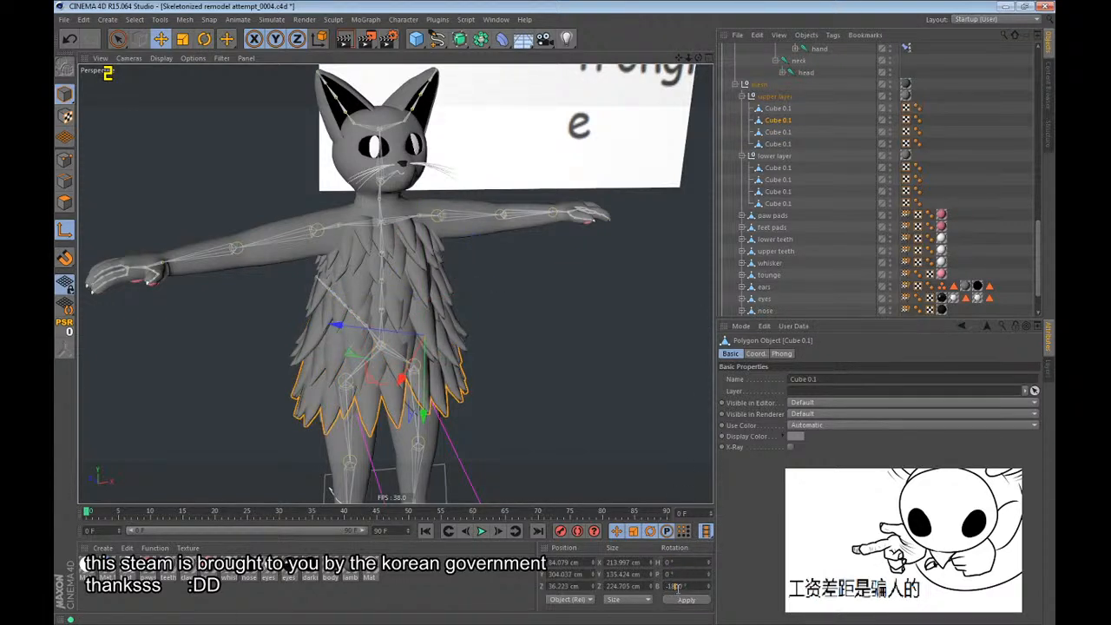
Set the H and B rotation of the upper layer's first Cube 0.1 axis to 0°.
left_click(778, 108)
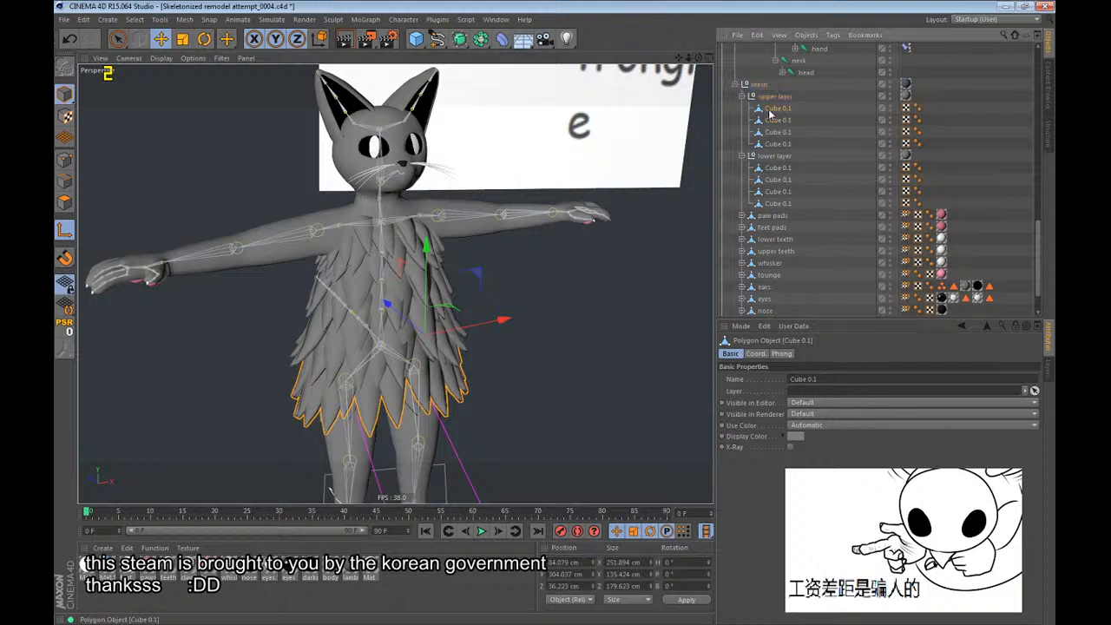
double_click(676, 562)
type("0")
double_click(674, 586)
type("0")
key("Return")
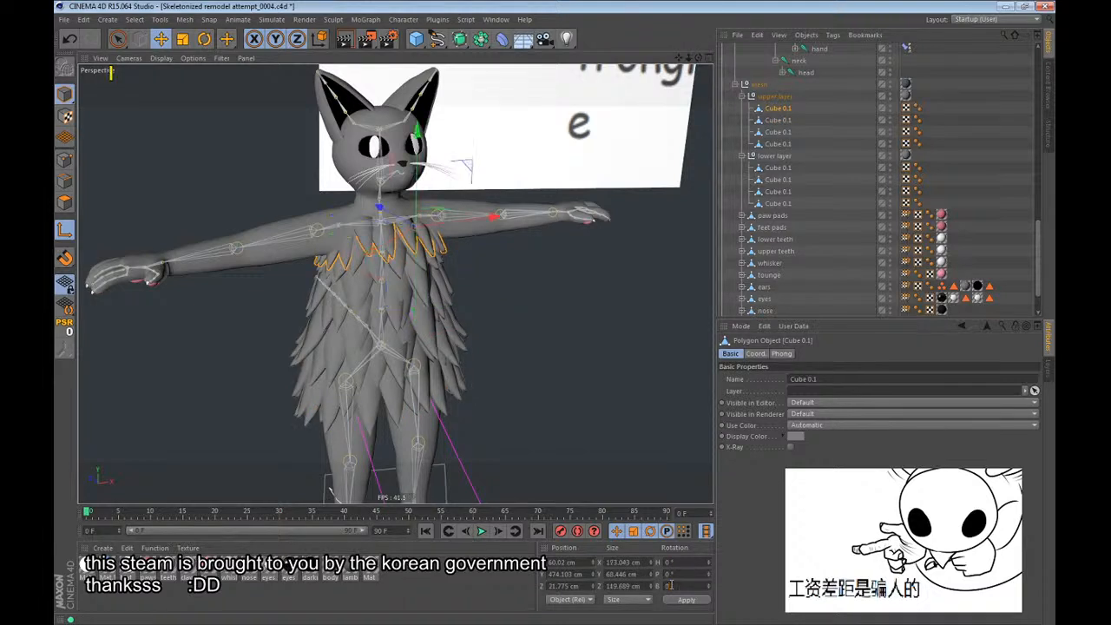
Set the axis position of the upper layer's fourth Cube 0.1 to 0 cm in X, Y and Z.
left_click_drag(476, 315, 472, 336, "alt")
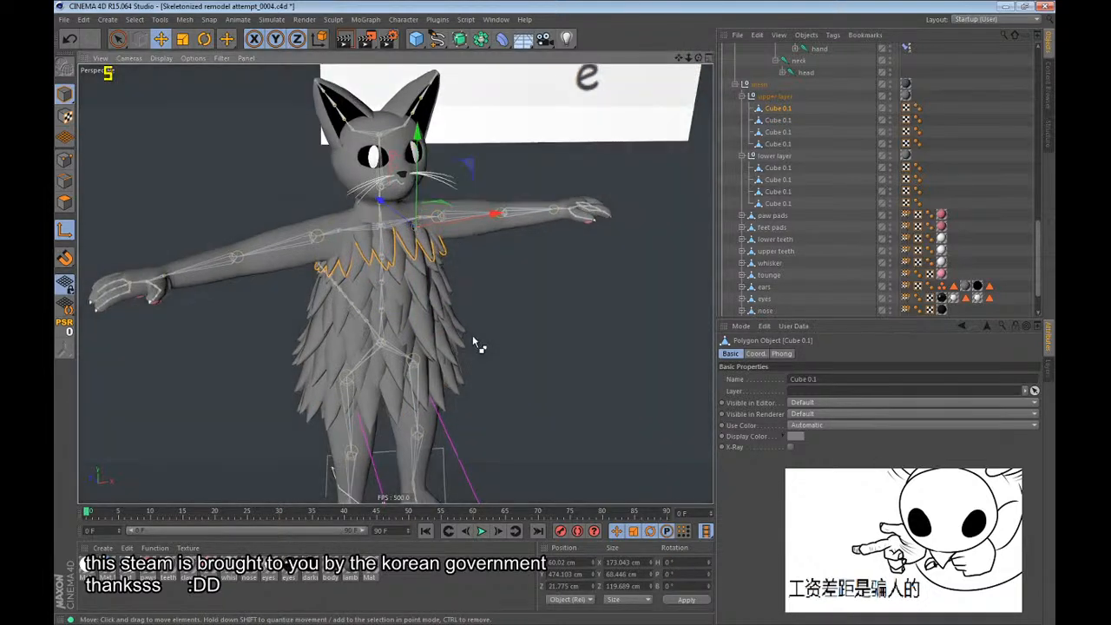
left_click(777, 143)
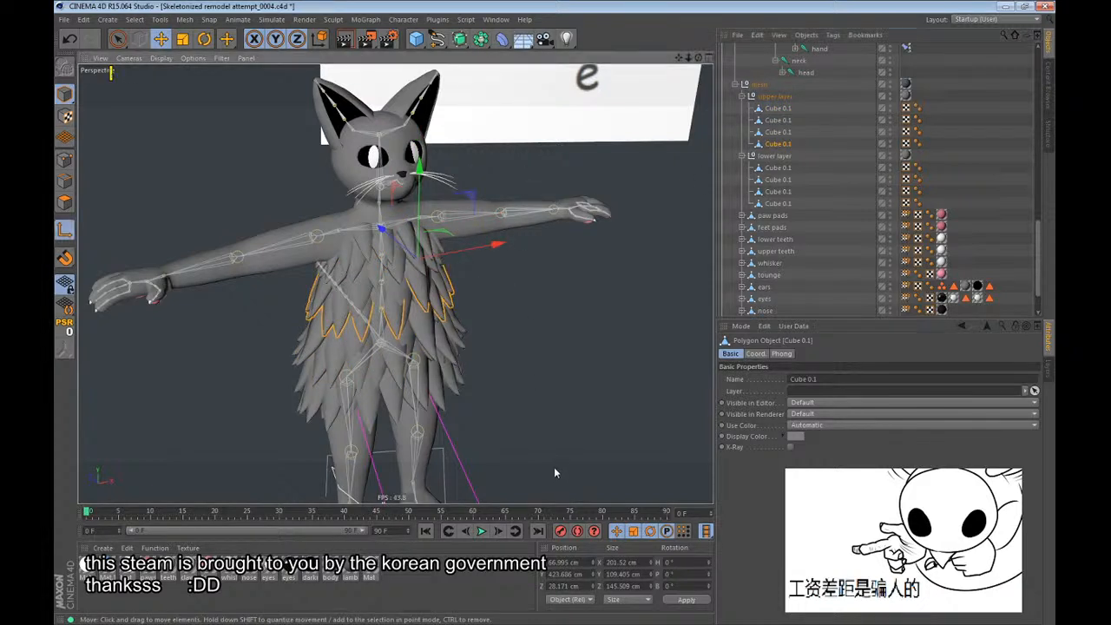
double_click(565, 562)
type("0")
key("Tab")
type("0")
key("Tab")
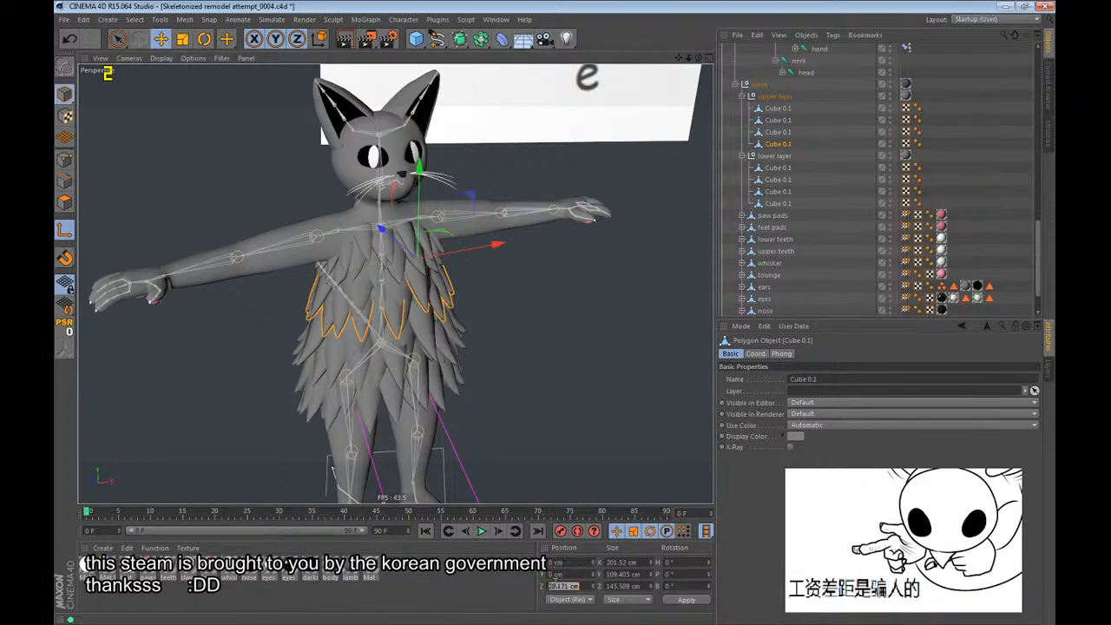
type("0")
key("Return")
Set the axis position of the upper layer's third Cube 0.1 to 0 cm in X, Y and Z.
left_click(778, 133)
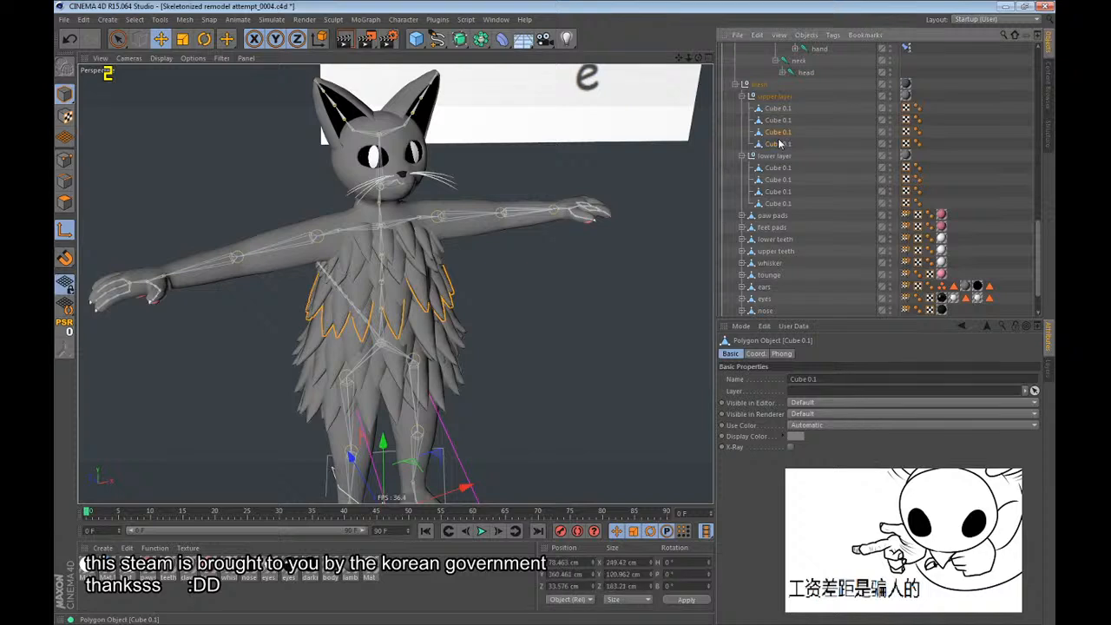
double_click(565, 562)
type("0")
key("Tab")
Set the axis position of the upper layer's second Cube 0.1 to 0 cm in X, Y and Z.
type("0")
key("Return")
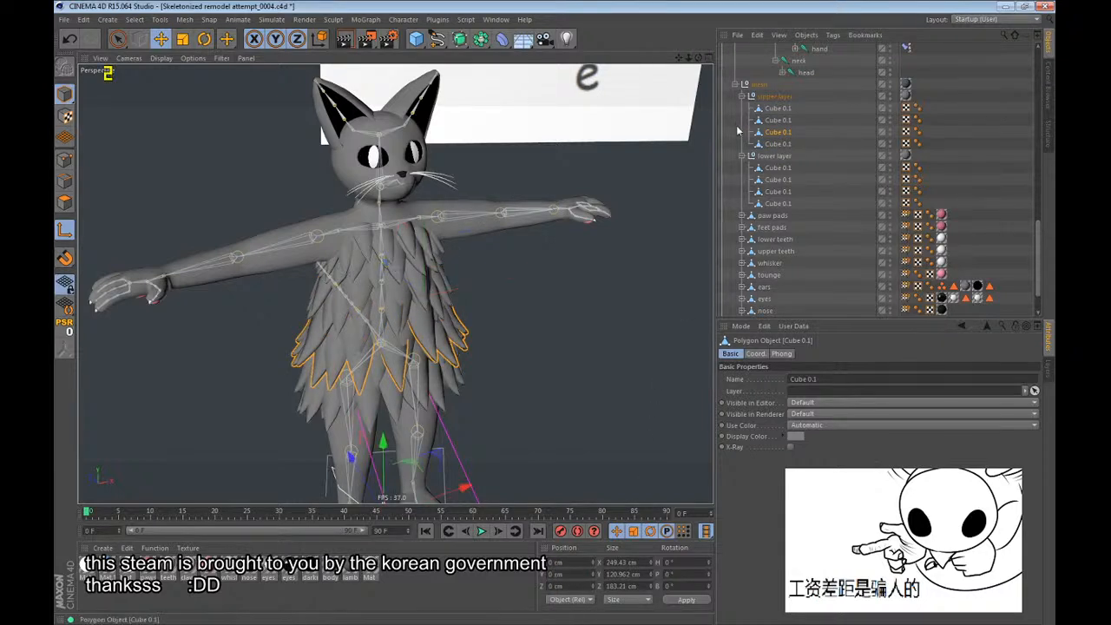
left_click(753, 122)
type("0")
key("Tab")
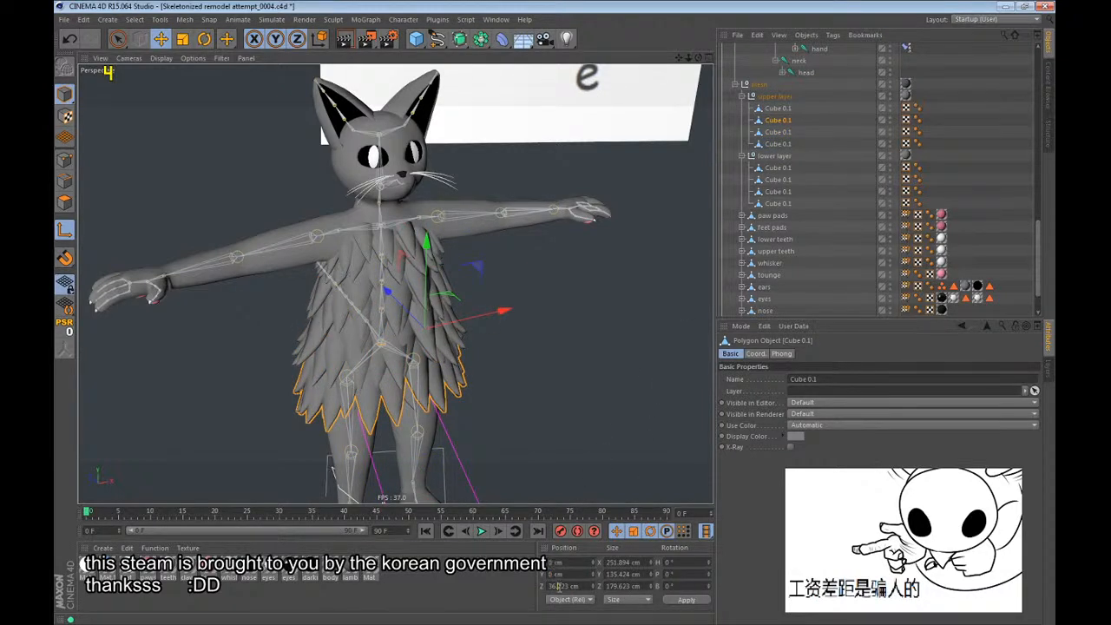
Set the axis position of the upper layer's first Cube 0.1 to 0 cm in X, Y and Z.
type("0")
key("Return")
left_click(776, 109)
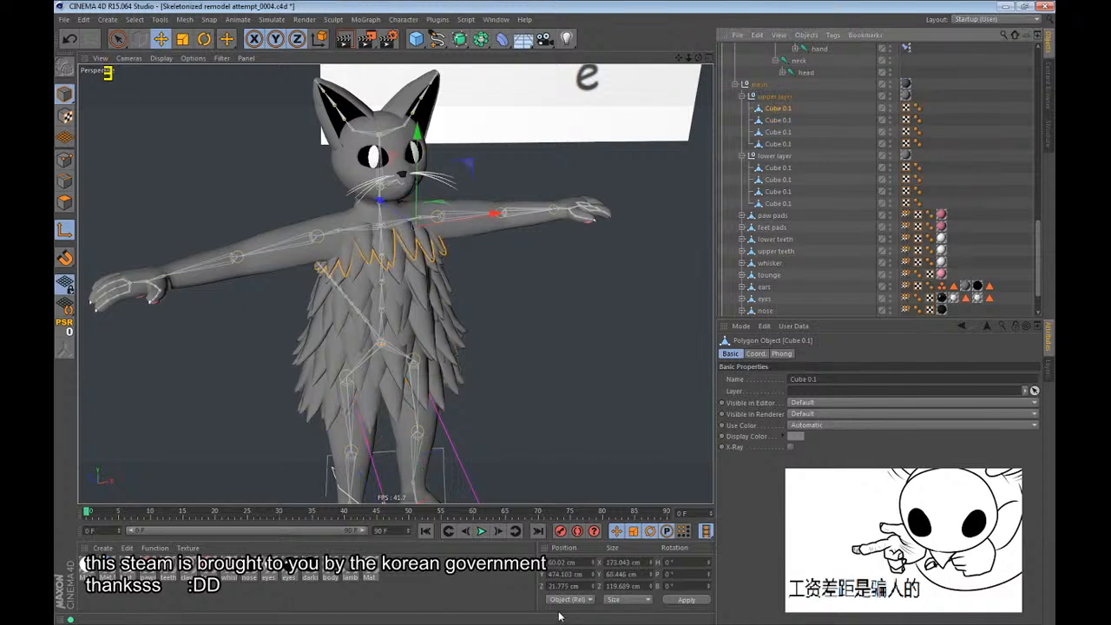
double_click(567, 586)
type("0")
double_click(570, 574)
type("0")
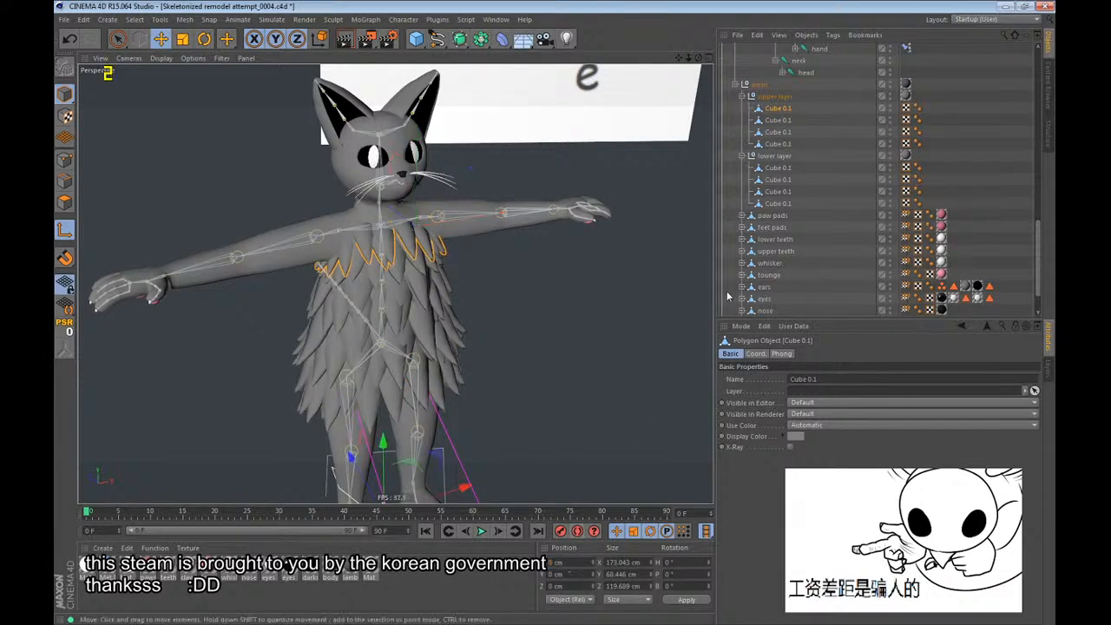
Set the axis positions of the lower layer's fourth and third Cube 0.1 objects to 0 cm in X, Y and Z.
left_click(776, 203)
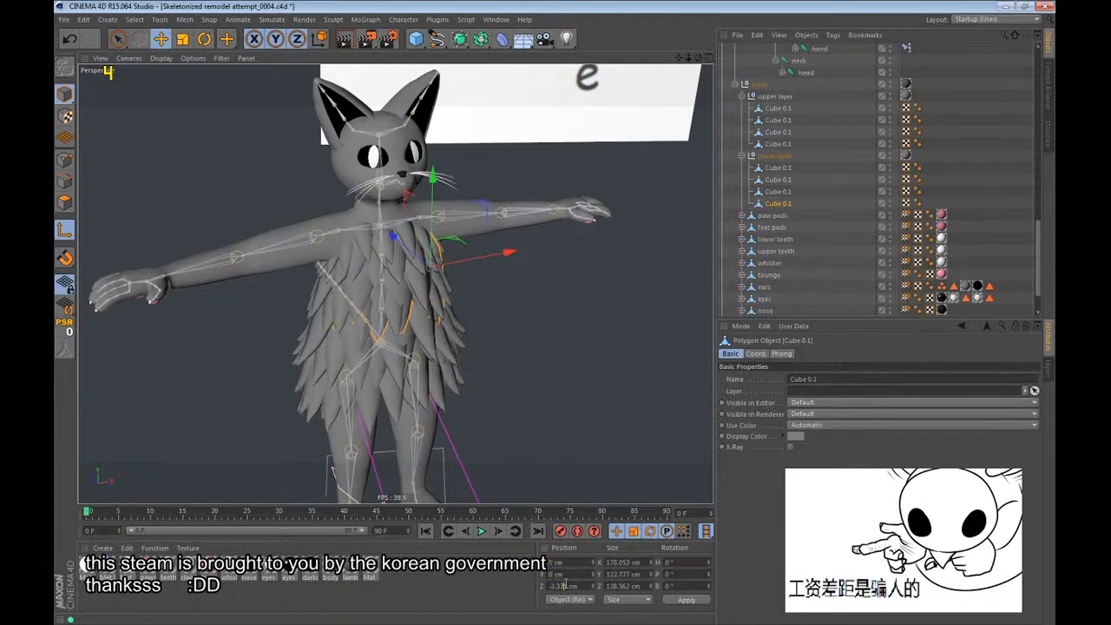
left_click(777, 191)
double_click(567, 574)
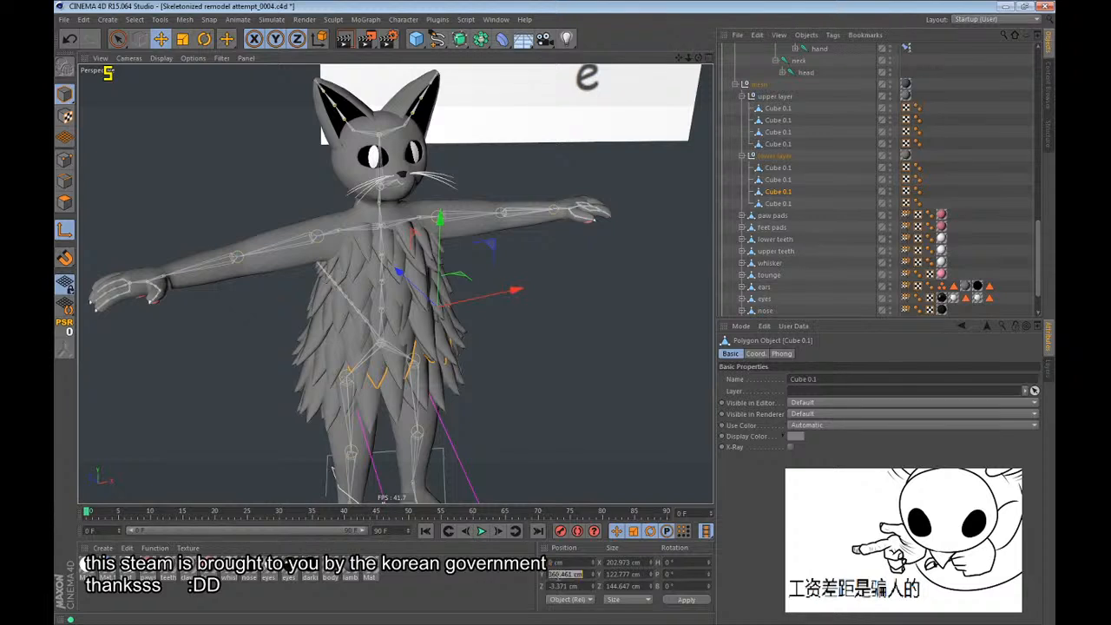
type("0")
key("Tab")
Set the axis position of the lower layer's second Cube 0.1 to 0 cm in X, Y and Z.
type("0")
key("Return")
left_click(779, 181)
left_click(574, 564)
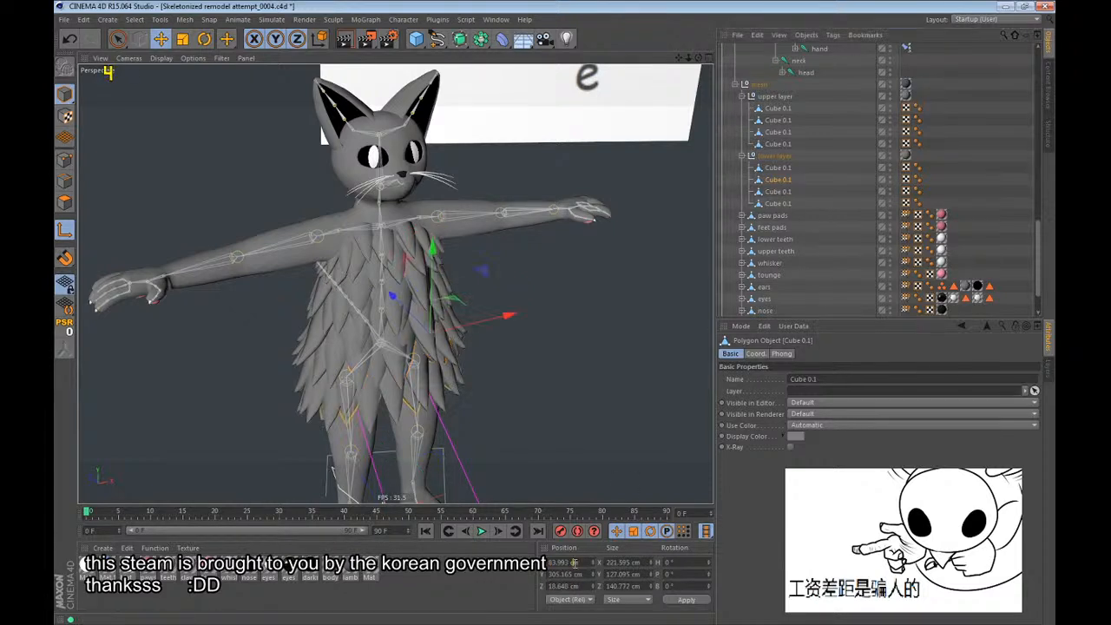
double_click(574, 564)
type("0")
key("Tab")
type("0")
key("Tab")
Set the axis position of the lower layer's first Cube 0.1 to 0 cm in X, Y and Z.
type("0")
key("Return")
left_click(761, 170)
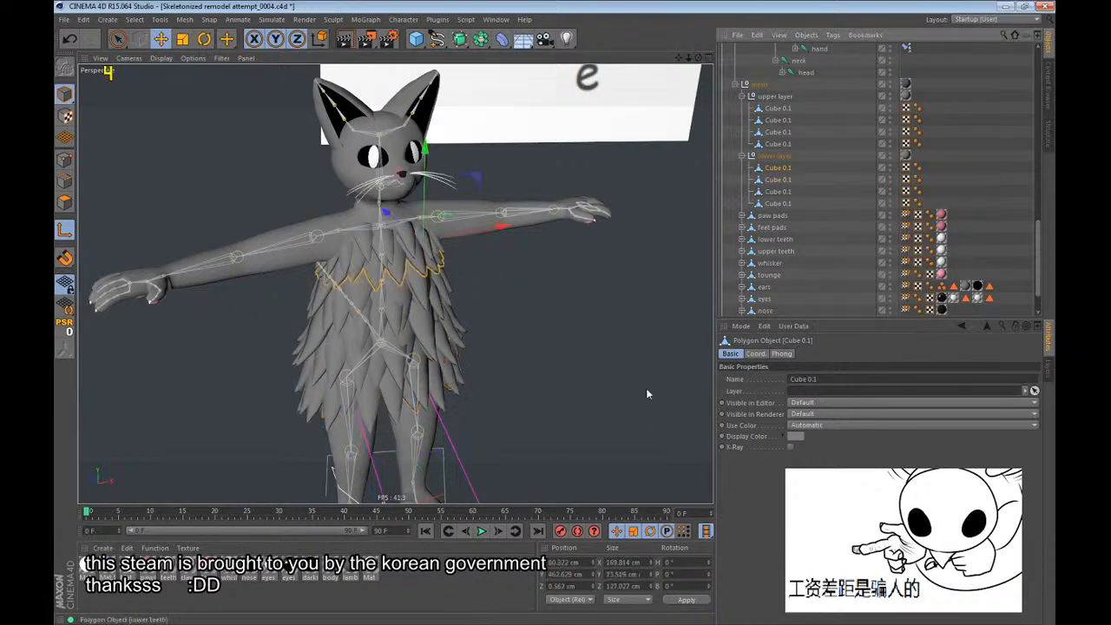
double_click(566, 563)
type("0")
key("Tab")
type("0")
key("Tab")
type("0")
key("Return")
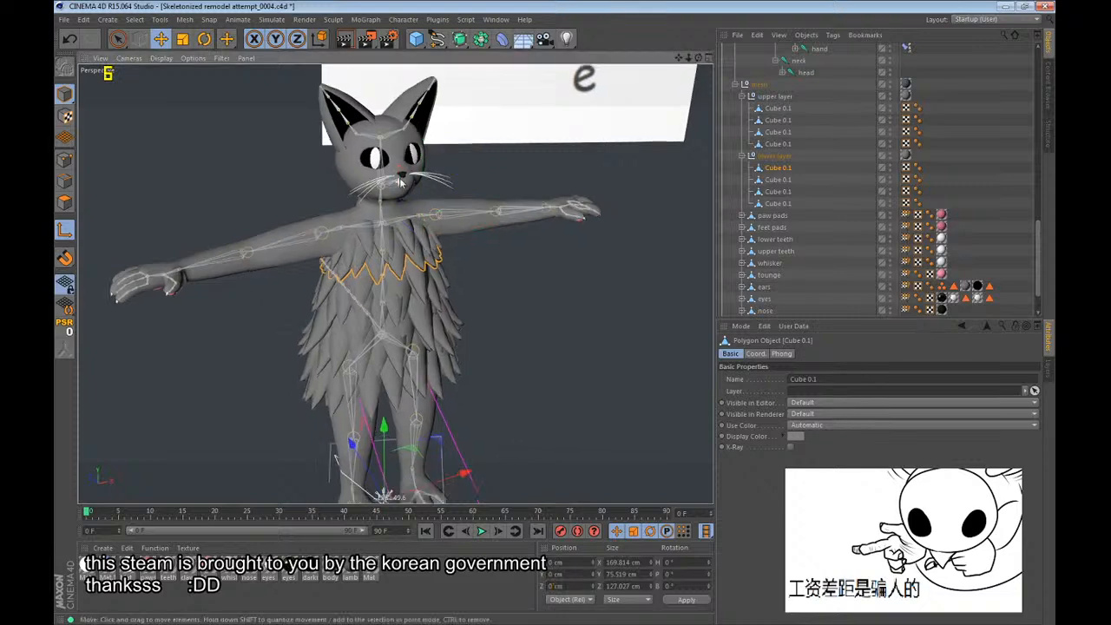
Check the axis placement and fur row of individual Cube 0.1 objects in the upper and lower layers.
scroll(400, 181, "down", 2)
mouse_move(357, 301)
left_mouse_down("alt")
mouse_move(682, 258)
mouse_move(365, 287)
left_mouse_up("alt")
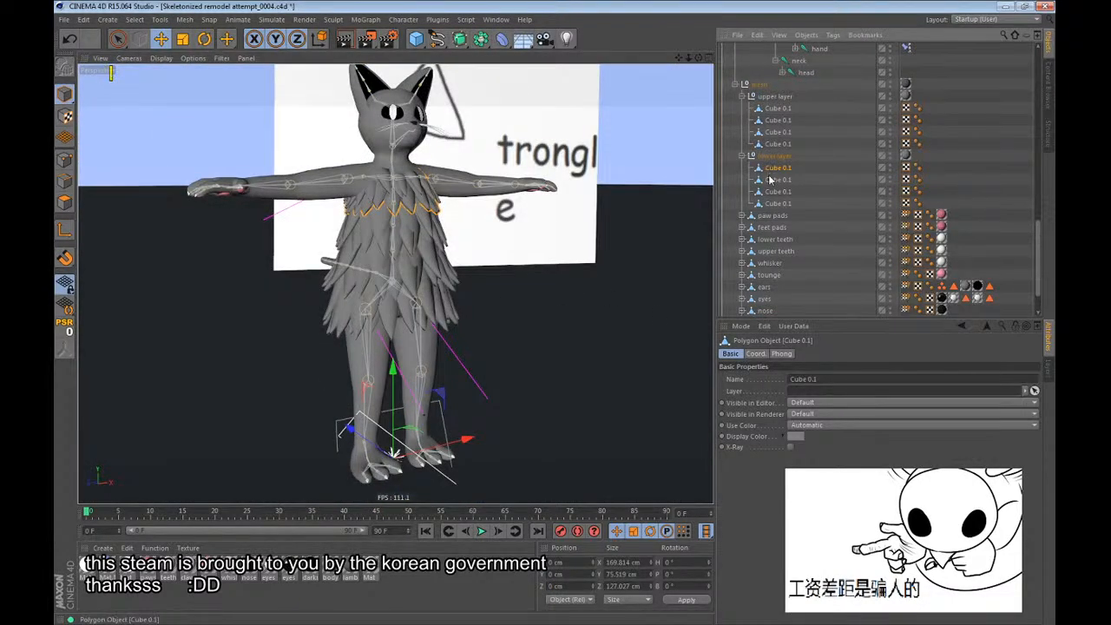
left_click(781, 144)
left_click(778, 108)
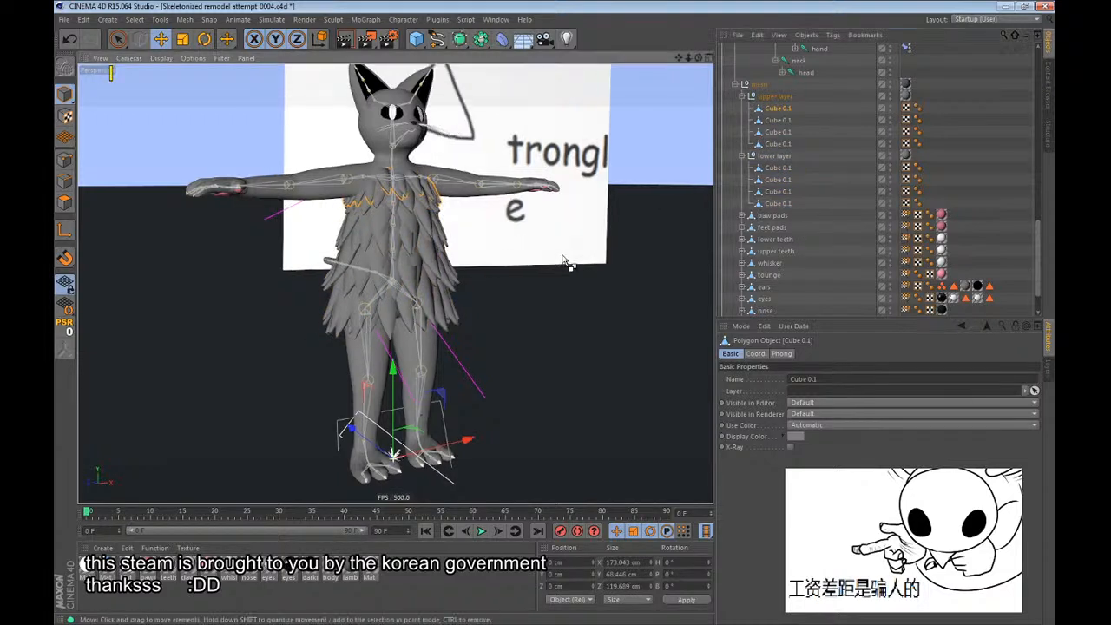
left_click(771, 132)
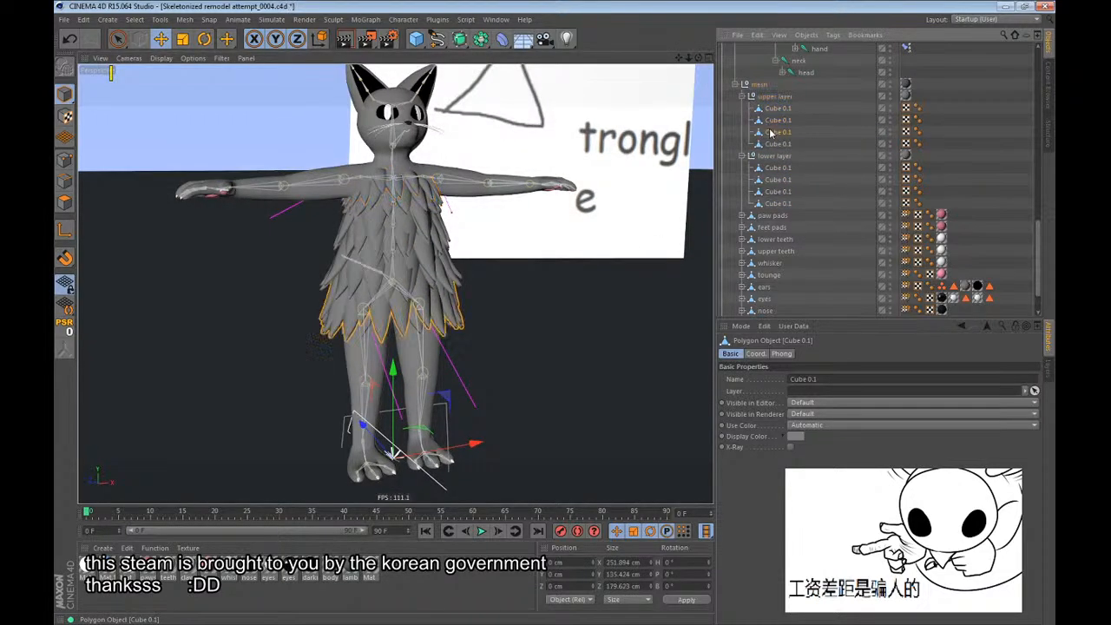
left_click(775, 144)
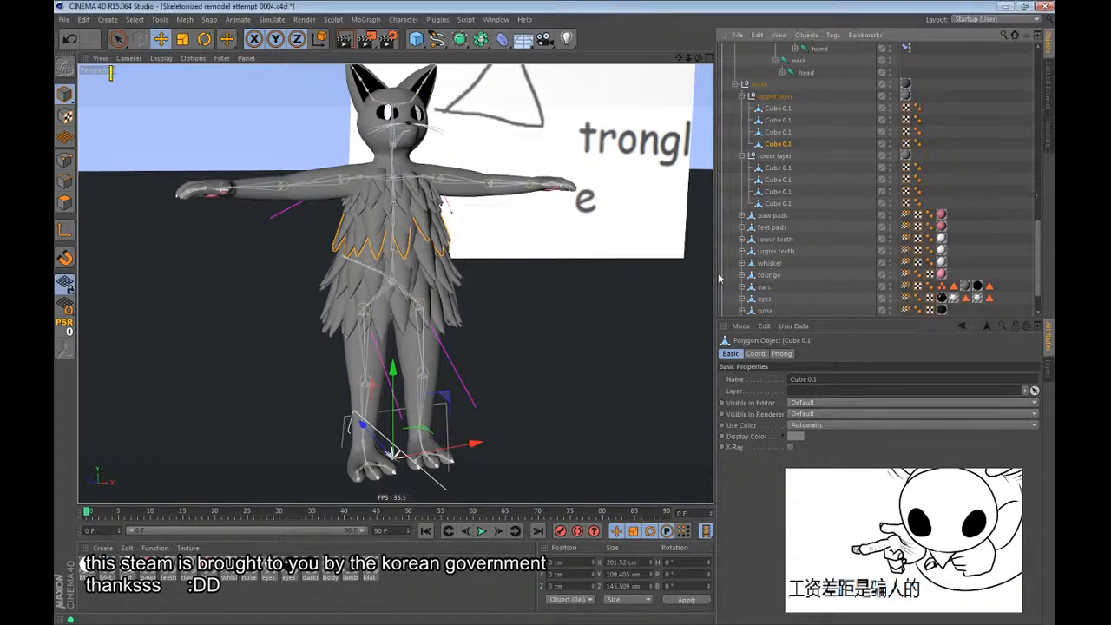
left_click(780, 204)
left_click(775, 191)
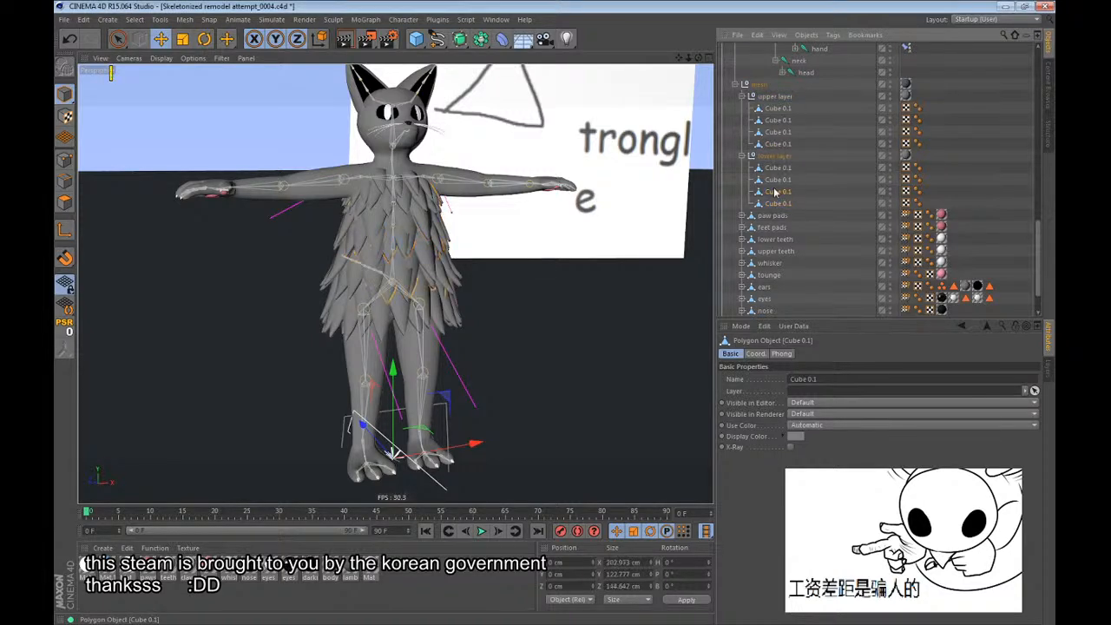
left_click(775, 204)
Move the lower layer's fourth Cube 0.1 fur row off the torso to about X 145, Y -64, Z -23 cm.
scroll(453, 156, "up", 6)
left_click_drag(418, 125, 384, 117, "alt")
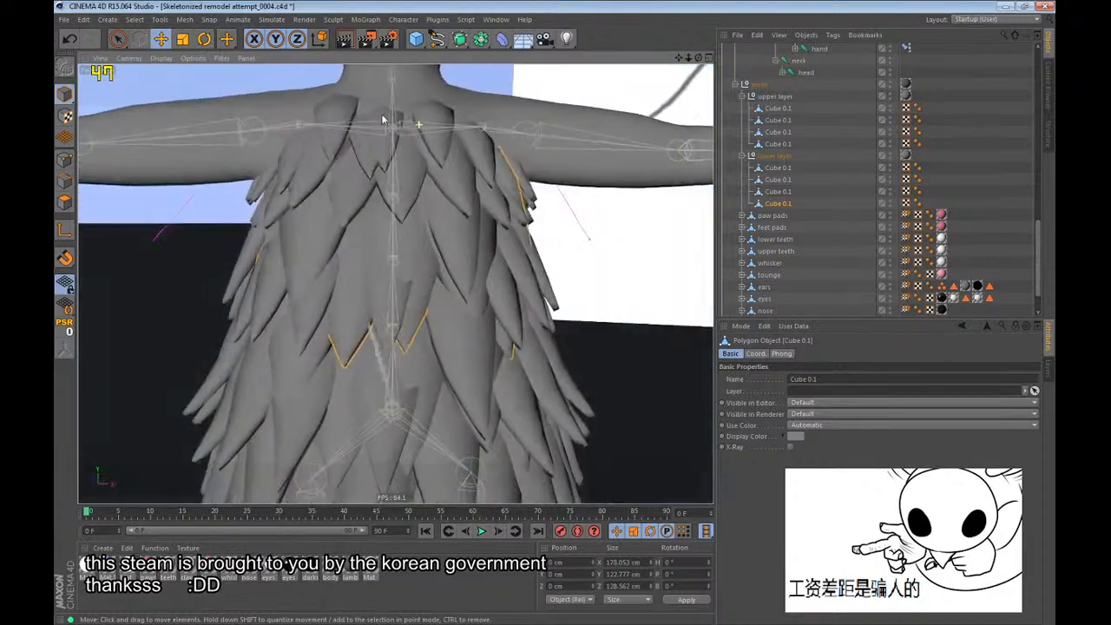
left_click_drag(447, 221, 677, 325)
left_click_drag(338, 158, 287, 231, "alt")
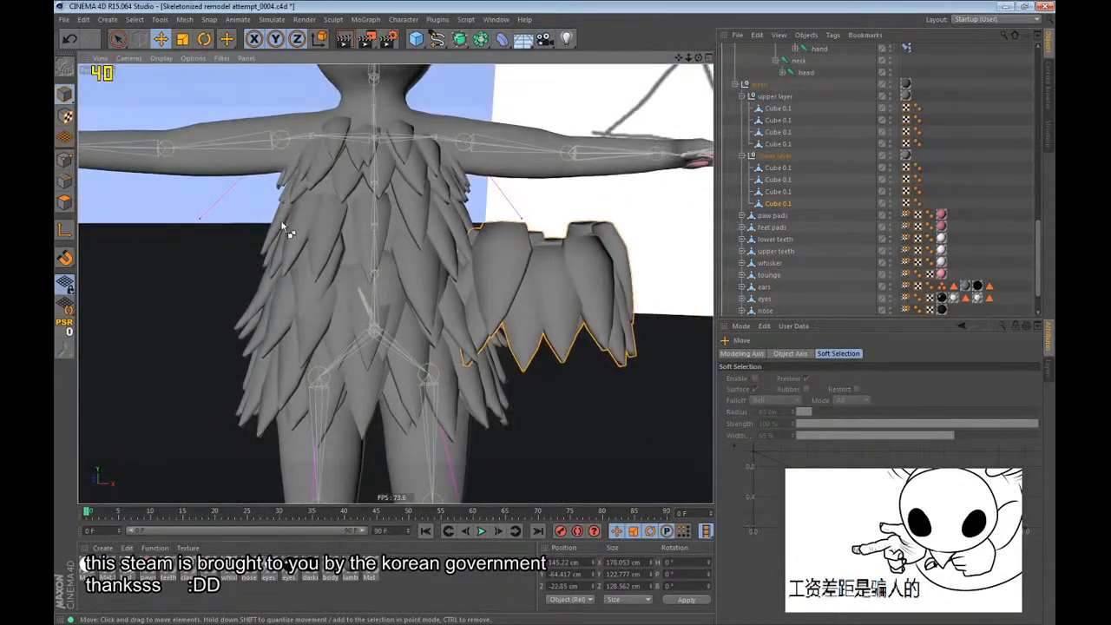
Undo the last fur row move and hide the upper layer.
key("ctrl+z")
double_click(891, 95)
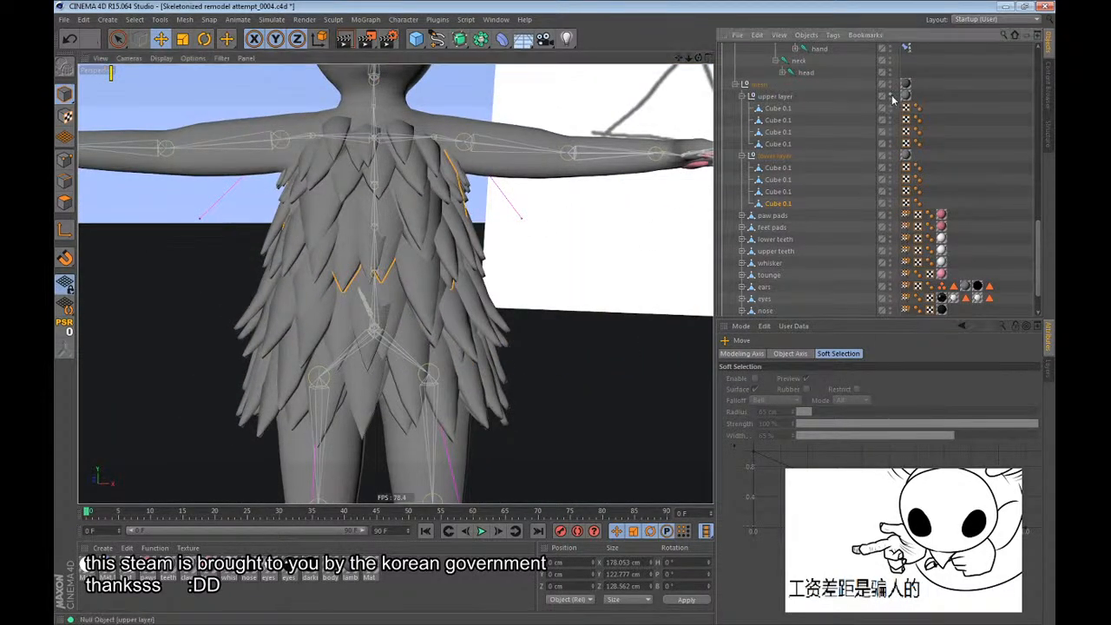
Try to move the selected lower-layer fur row off the torso to about X -206, Y -67, Z 13 cm.
scroll(416, 214, "down", 3)
left_click_drag(452, 252, 353, 303)
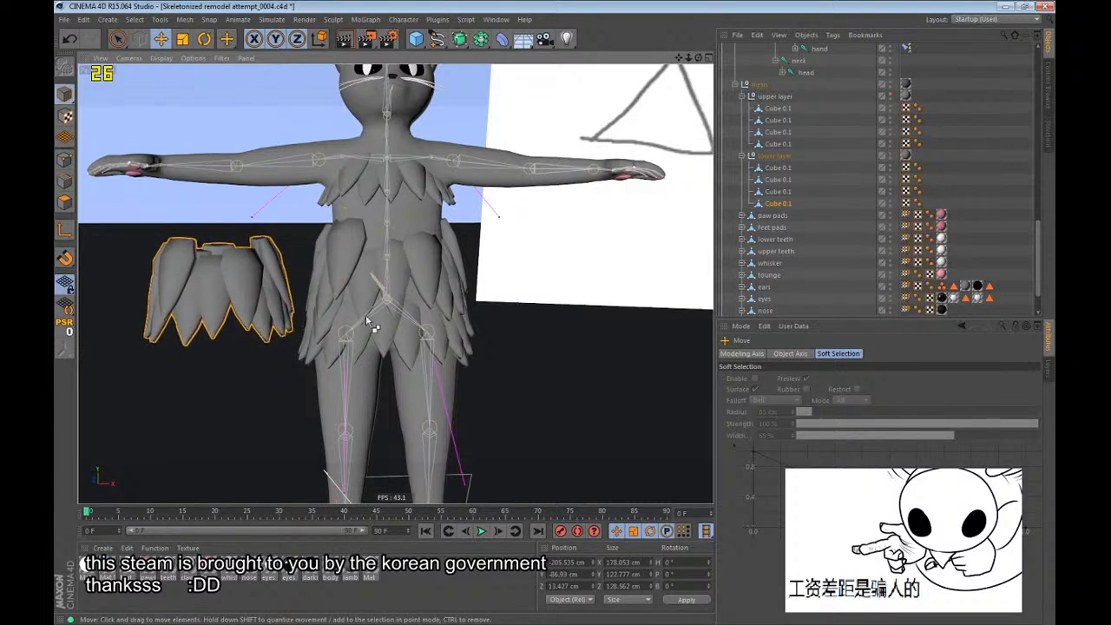
key("ctrl+z")
Rename the lower layer's bottom fur row, its fourth Cube 0.1, as lowest fur.
left_click(779, 179)
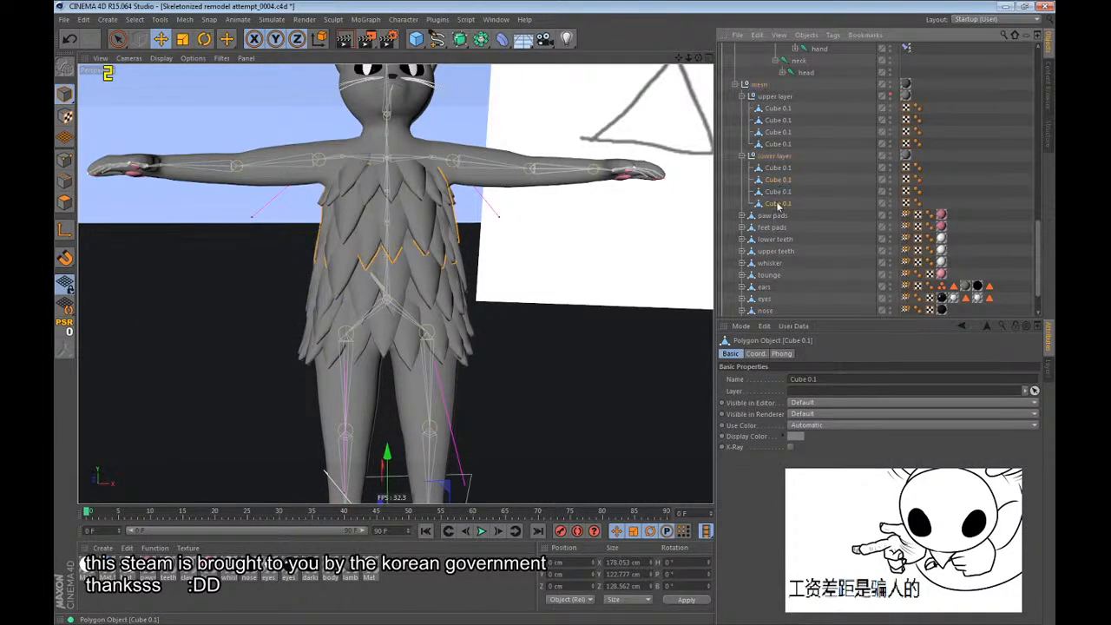
left_click(777, 205)
left_click(779, 215)
left_click(779, 193)
double_click(778, 203)
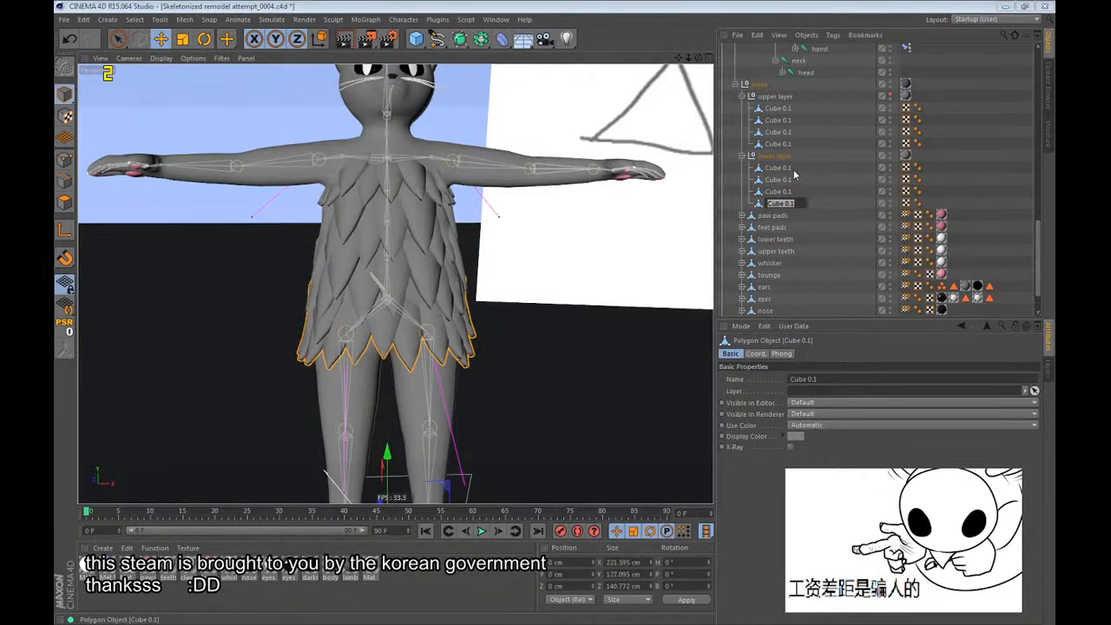
type("lowest fur")
key("shift+Tab")
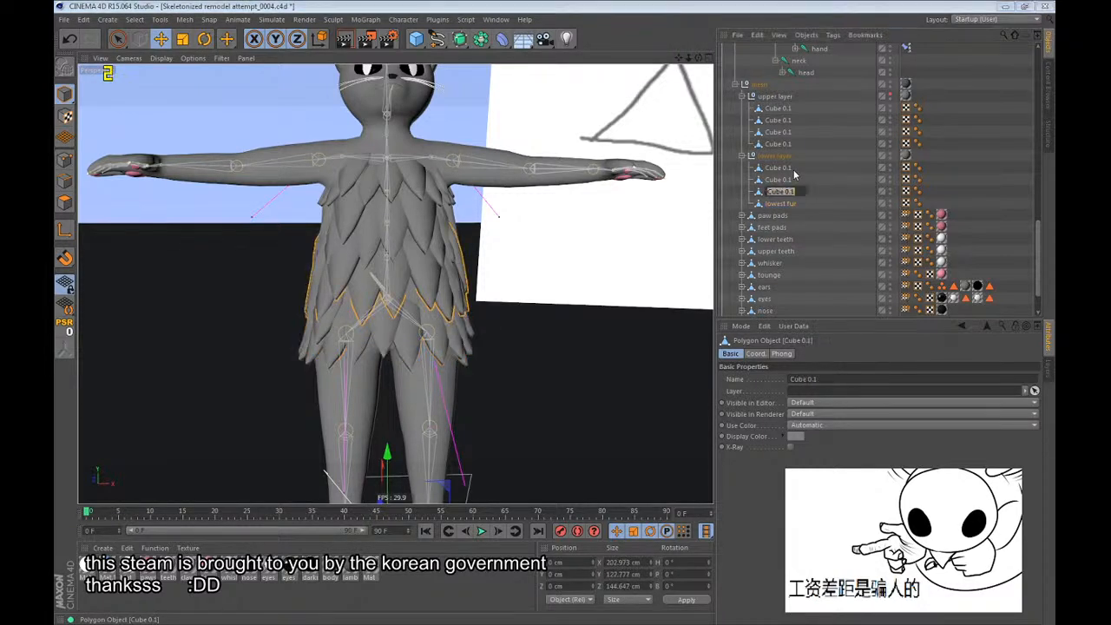
Rename the lower layer's other three rows, going upward, as second lower fur, mid fur and high fur.
type("second lower fur")
key("shift+Tab")
type("mid fur")
key("shift+Tab")
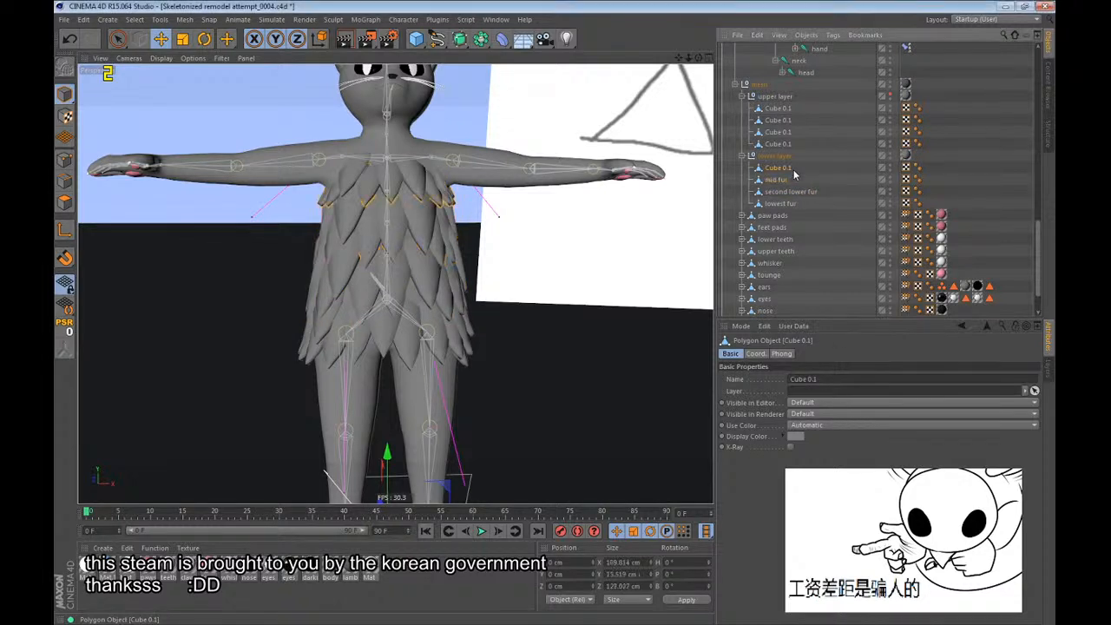
type("high fur")
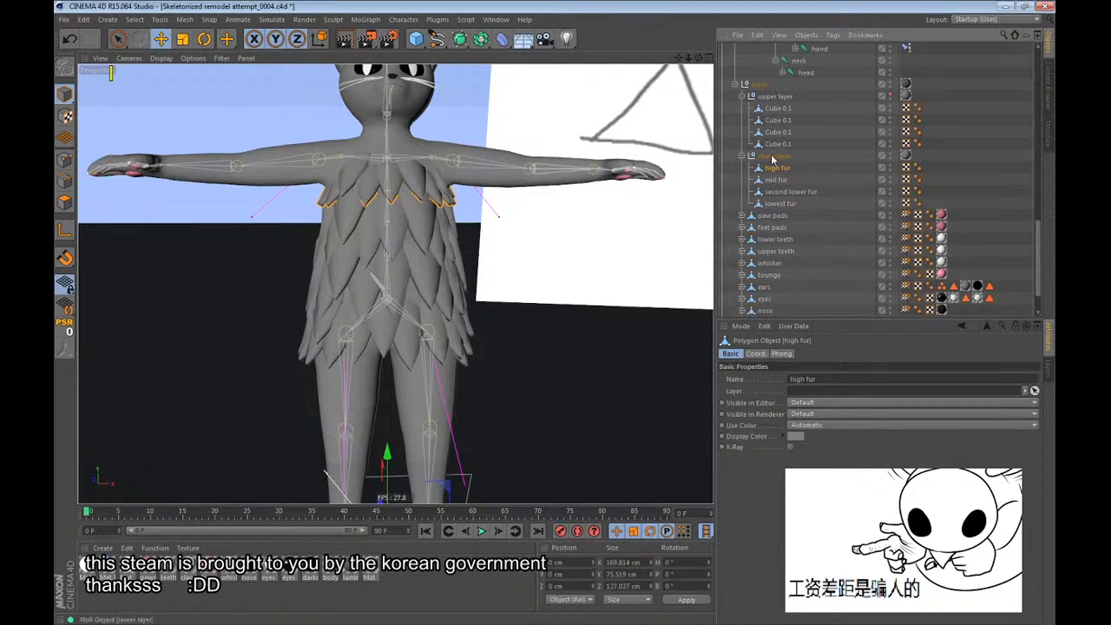
Hide the lower fur layer and show the upper fur layer.
left_click(778, 144)
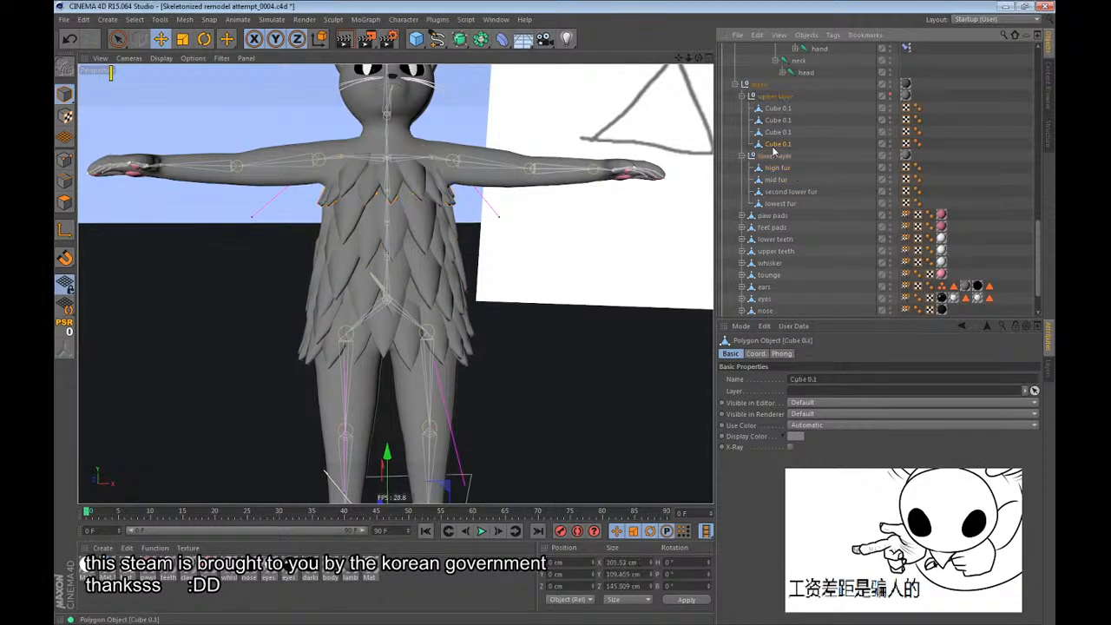
double_click(890, 155)
left_click(890, 94)
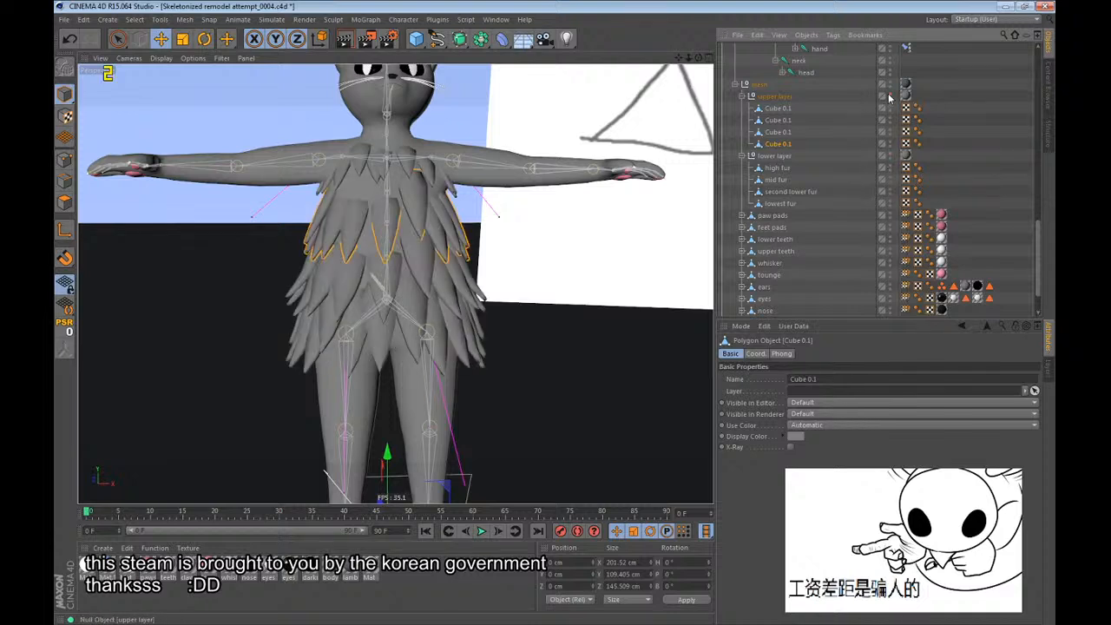
Rename the upper layer's fourth Cube 0.1 as low fur and its third as med fur.
left_click(779, 143)
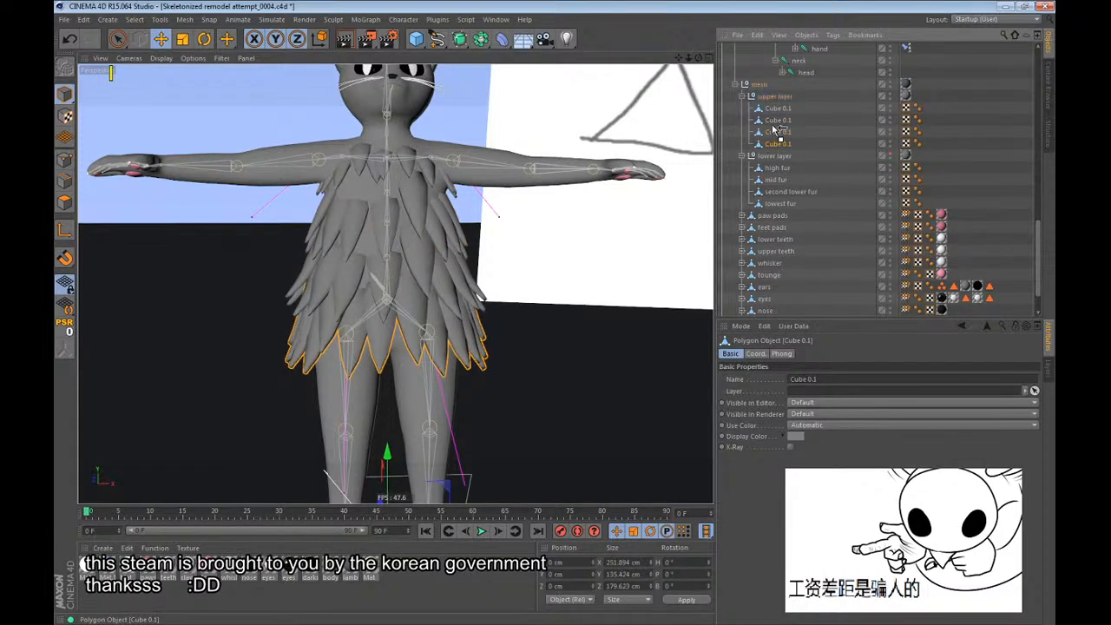
double_click(779, 144)
type("low fur")
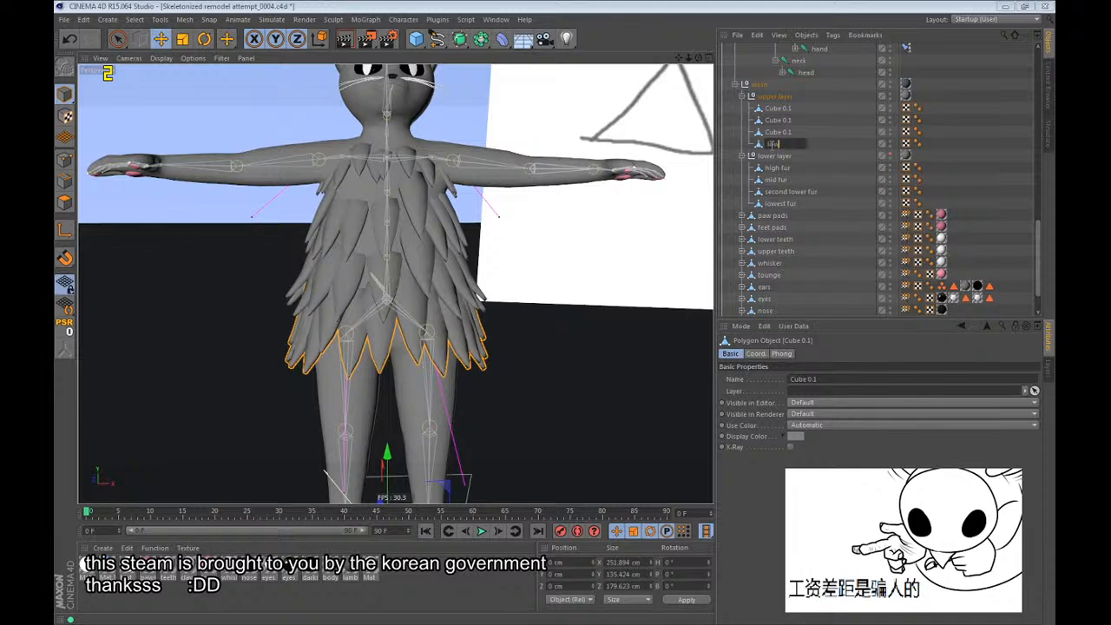
key("Up")
type("m")
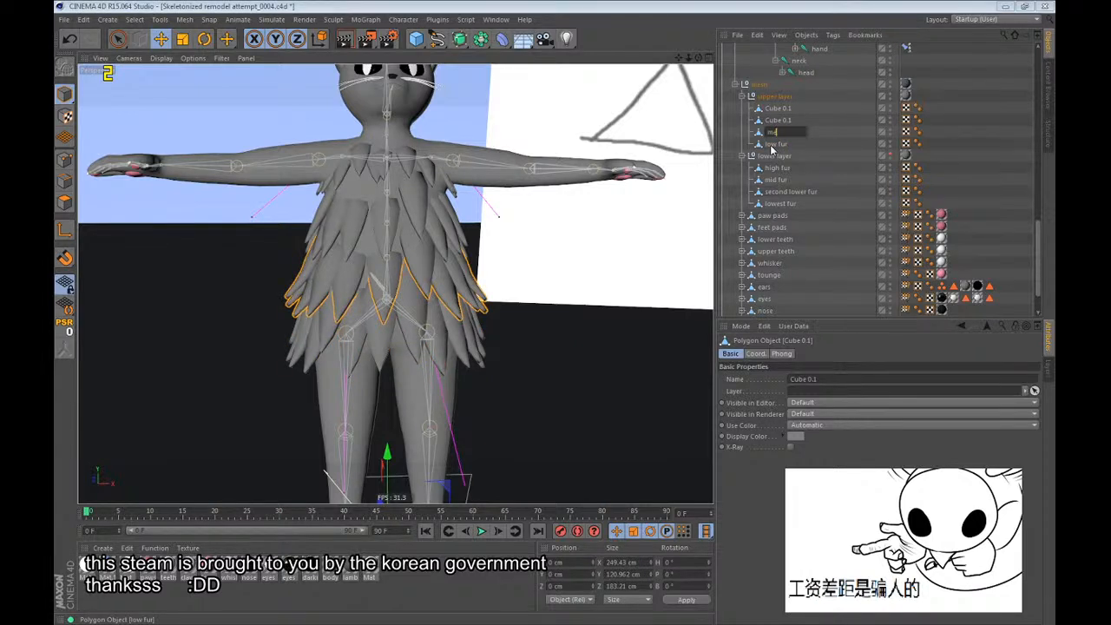
type("ed fur")
Rename the upper layer's second Cube 0.1 as 2nd med fur and its first as high fur.
key("Up")
type("2n")
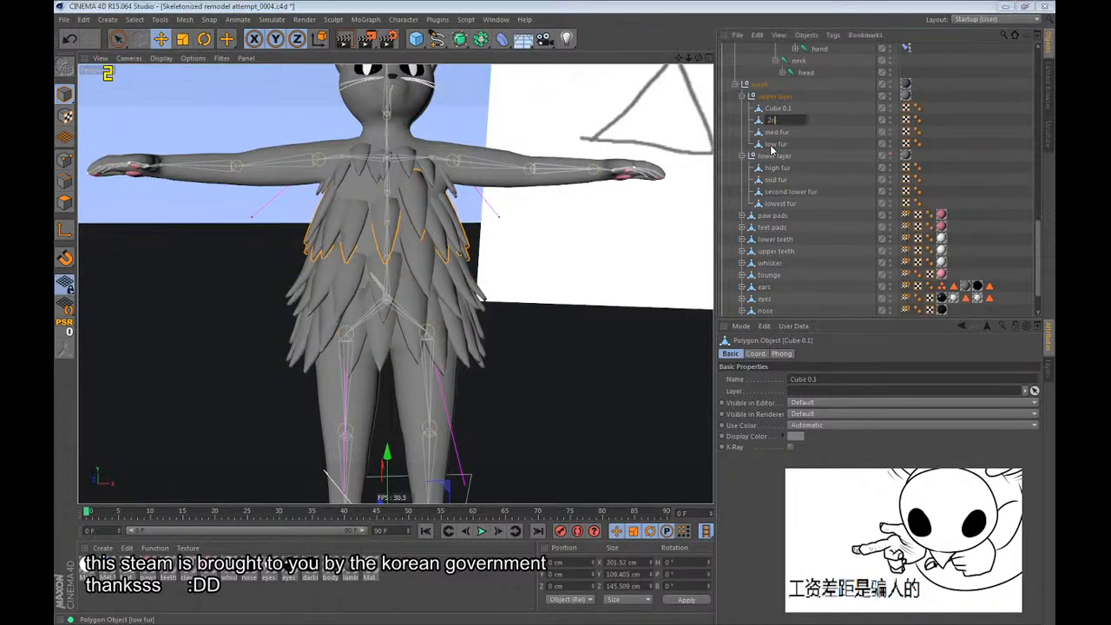
type("d med fur")
key("Up")
type("h")
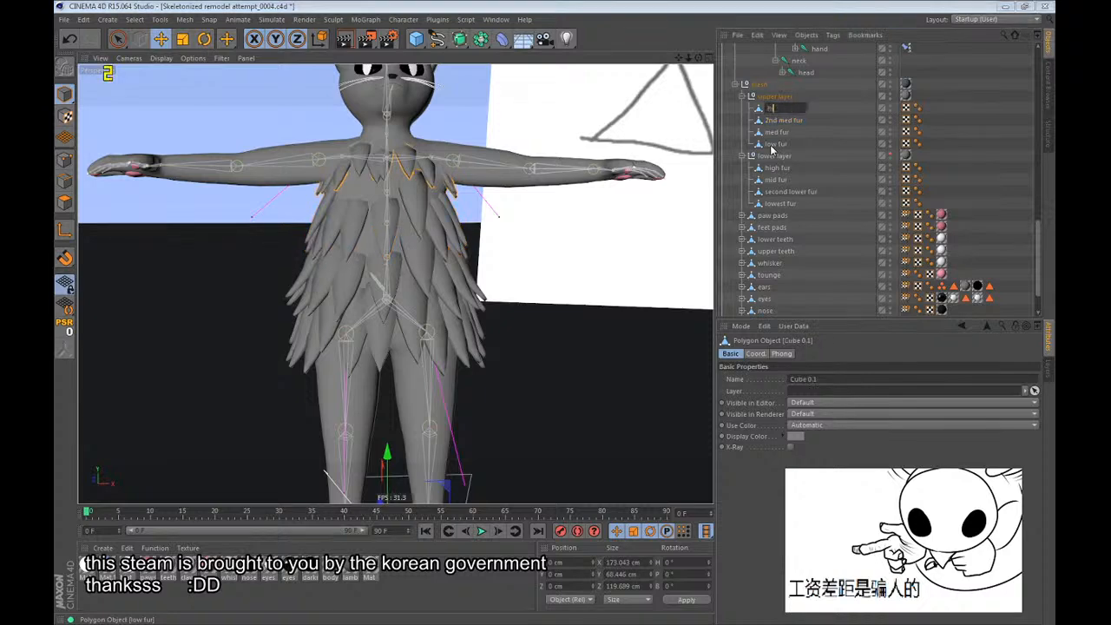
key("Return")
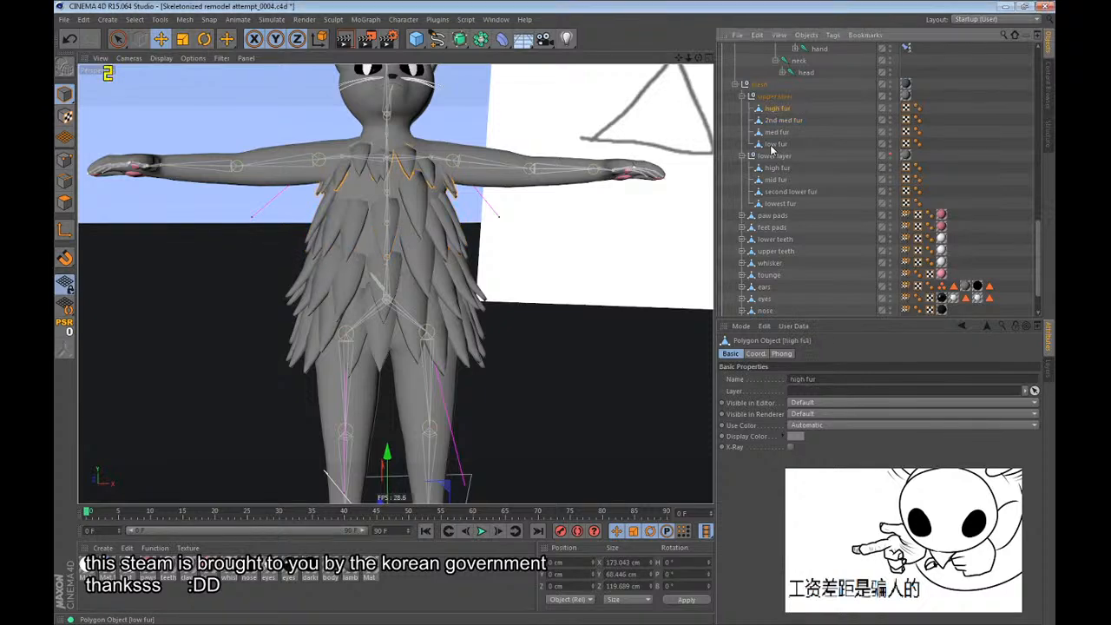
Show the lower fur layer again, clear the selection and save the scene.
left_click(891, 153)
left_click(748, 227)
left_click_drag(375, 137, 422, 170, "alt")
key("ctrl+s")
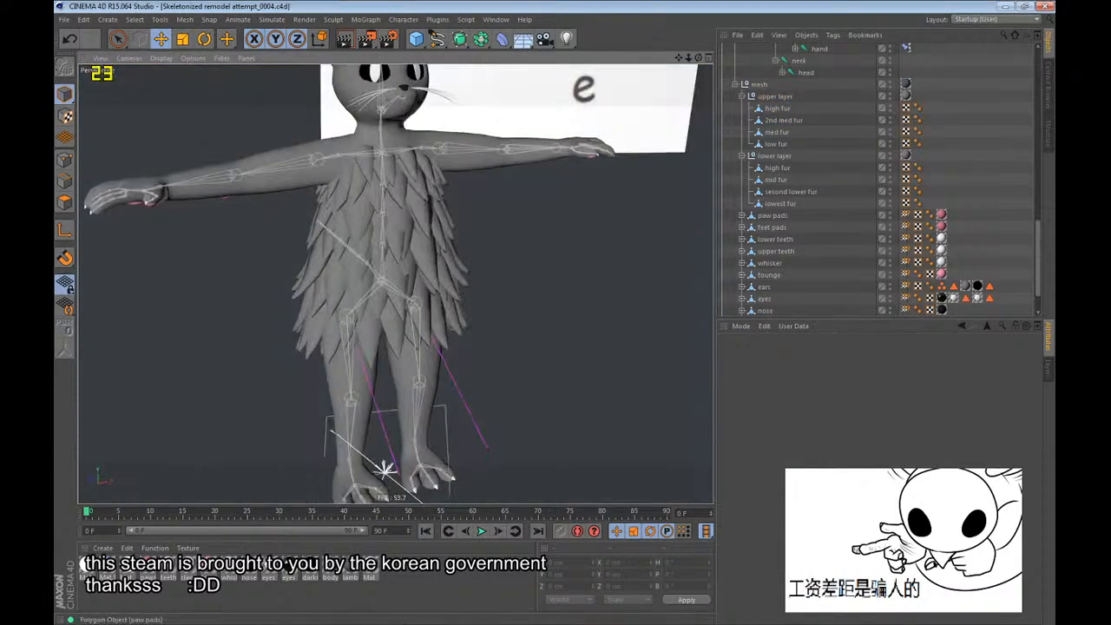
left_click(519, 5)
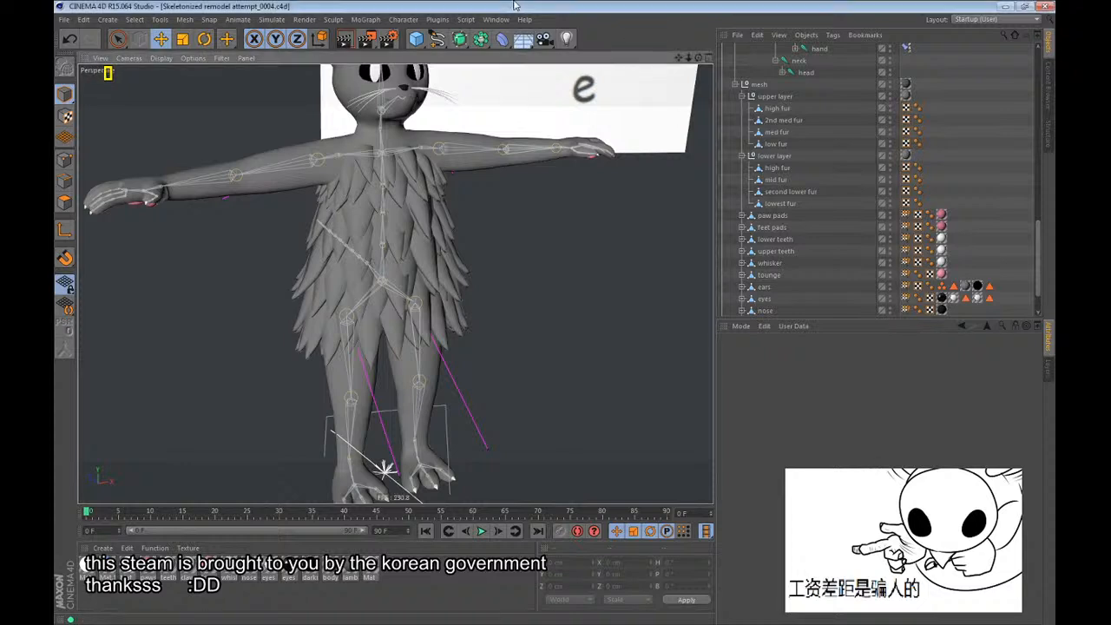
Place a backup copy of the character's Subdivision Surface in the Null that holds b37 to b39.
scroll(417, 282, "down", 4)
scroll(795, 217, "up", 6)
scroll(794, 217, "up", 8)
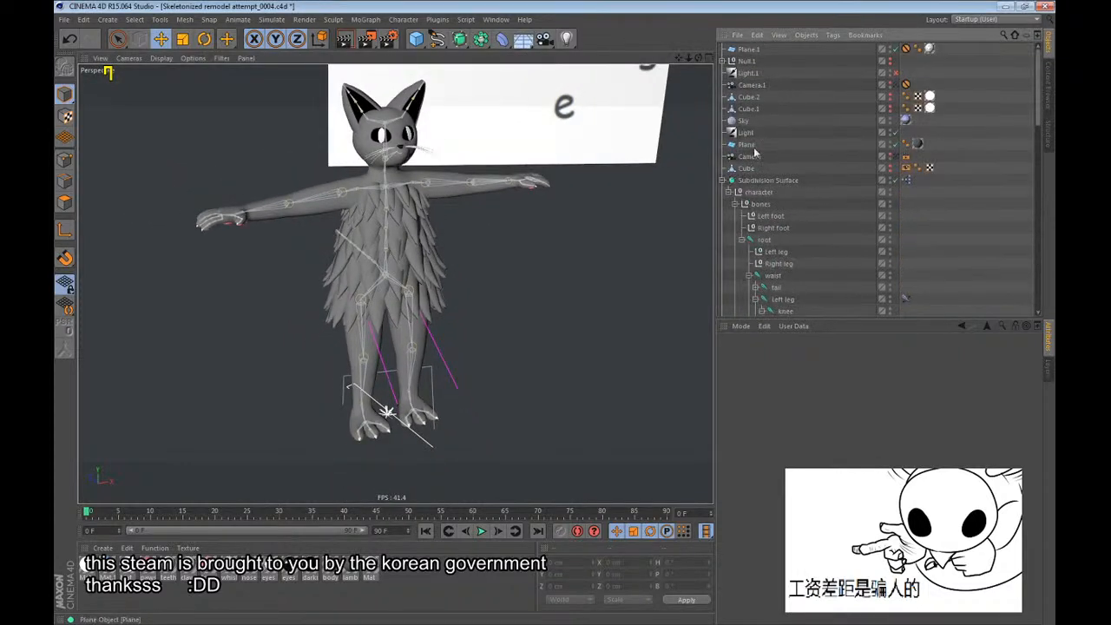
left_click(723, 181)
left_click_drag(743, 181, 749, 193, "ctrl")
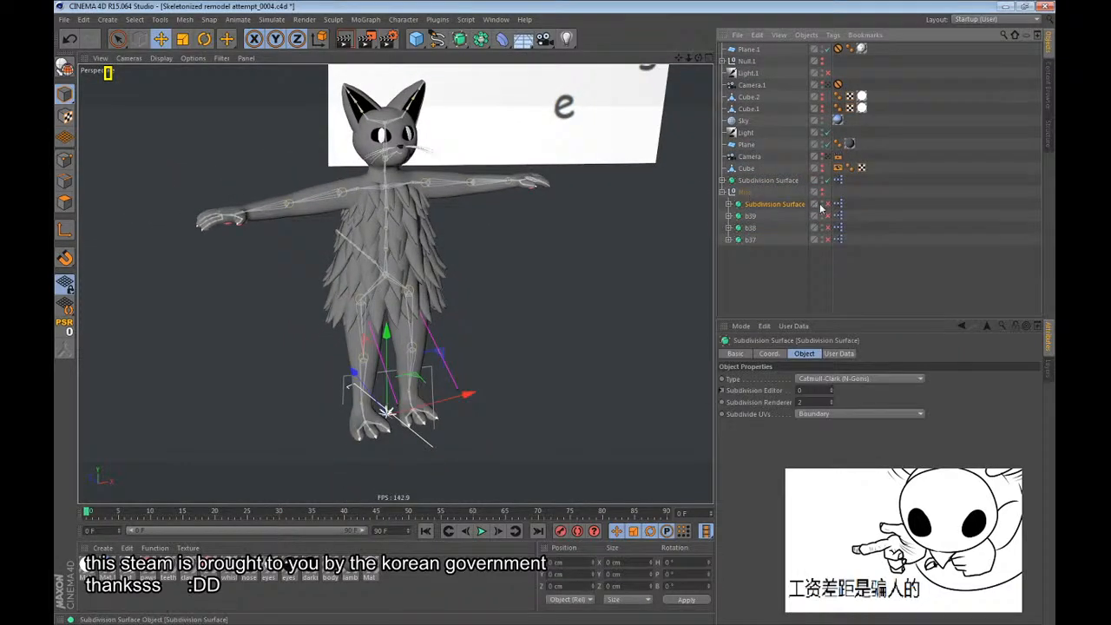
Rename the copied Subdivision Surface as b40 and collapse the backup Null.
double_click(781, 204)
type("b40")
key("Return")
left_click(722, 193)
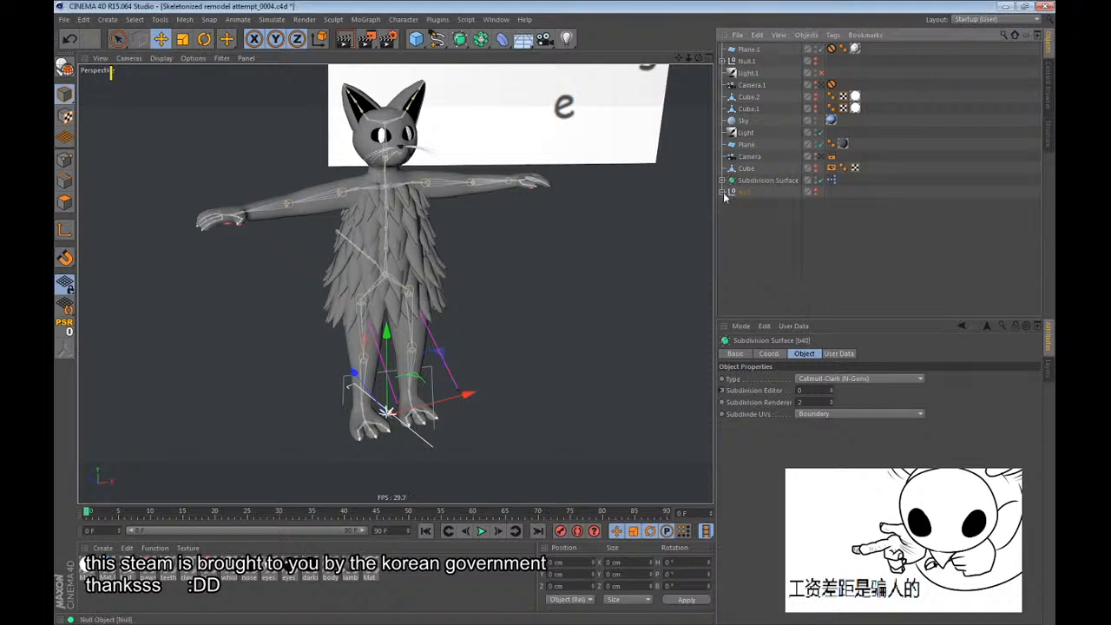
Examine the character's skeleton hierarchy and the wrist joint under the left elbow.
left_click(722, 180)
scroll(776, 221, "down", 10)
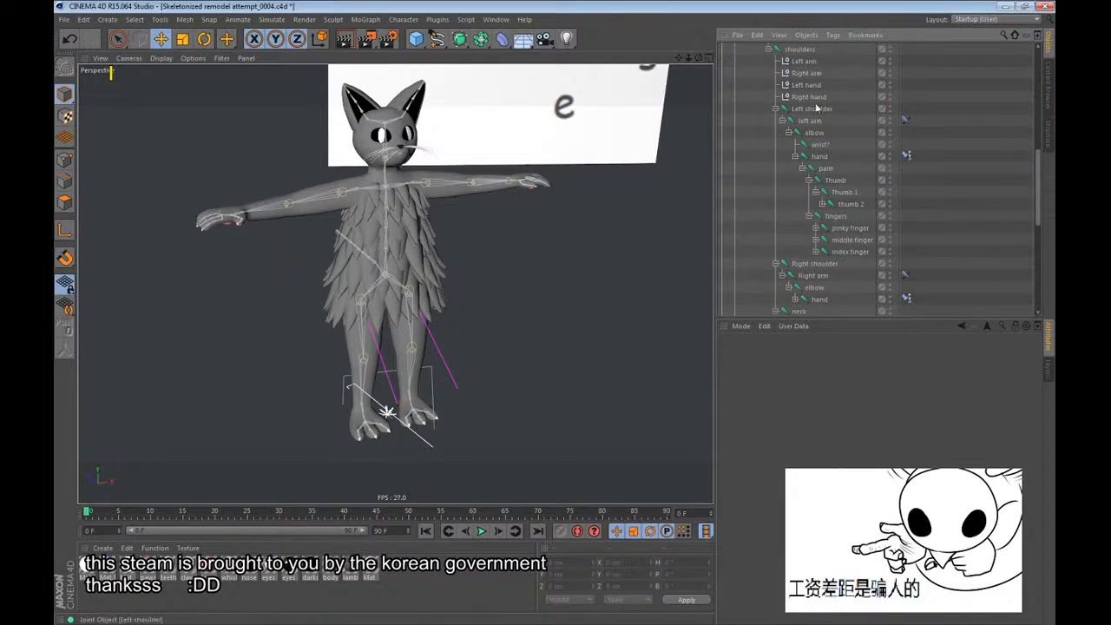
scroll(806, 120, "down", 6)
scroll(807, 120, "up", 6)
scroll(809, 121, "down", 2)
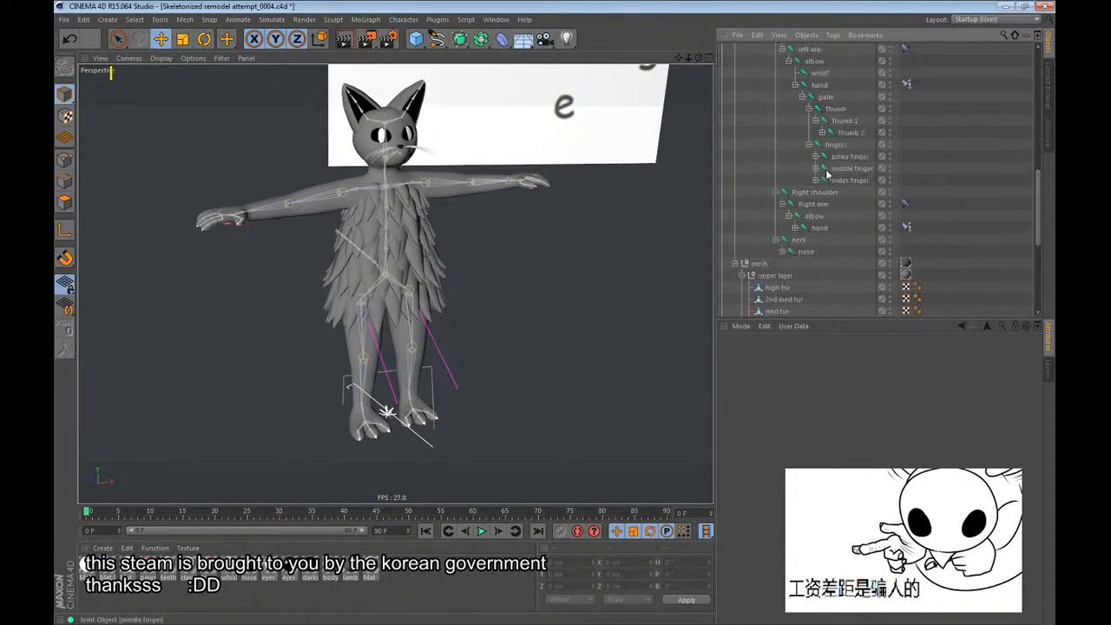
left_click_drag(422, 177, 385, 197, "alt")
scroll(385, 197, "up", 3)
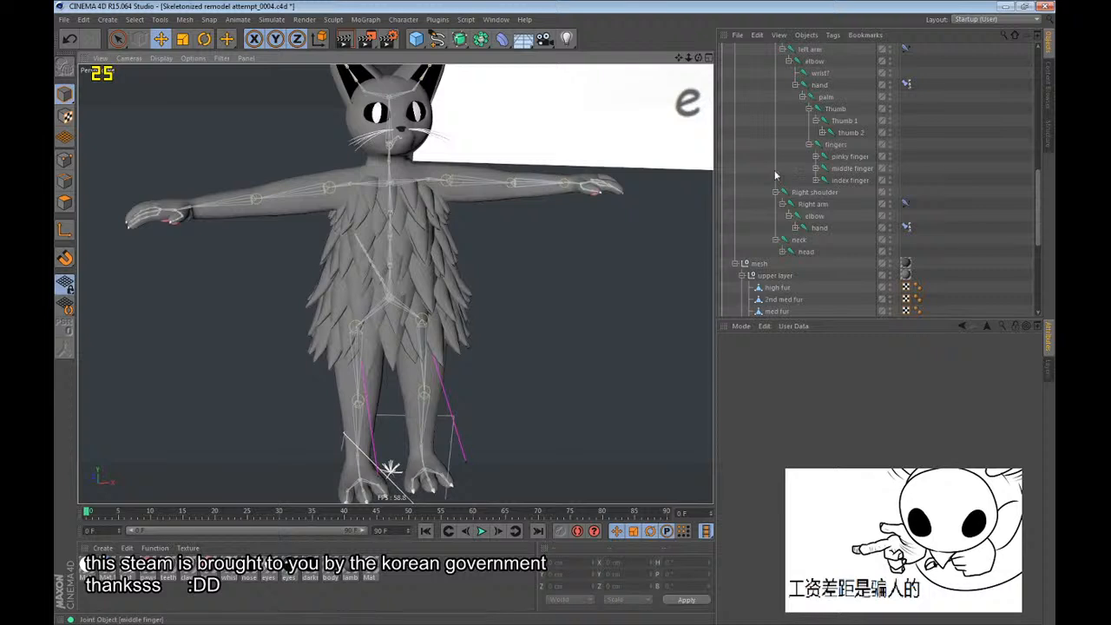
scroll(818, 175, "up", 2)
left_click(820, 145)
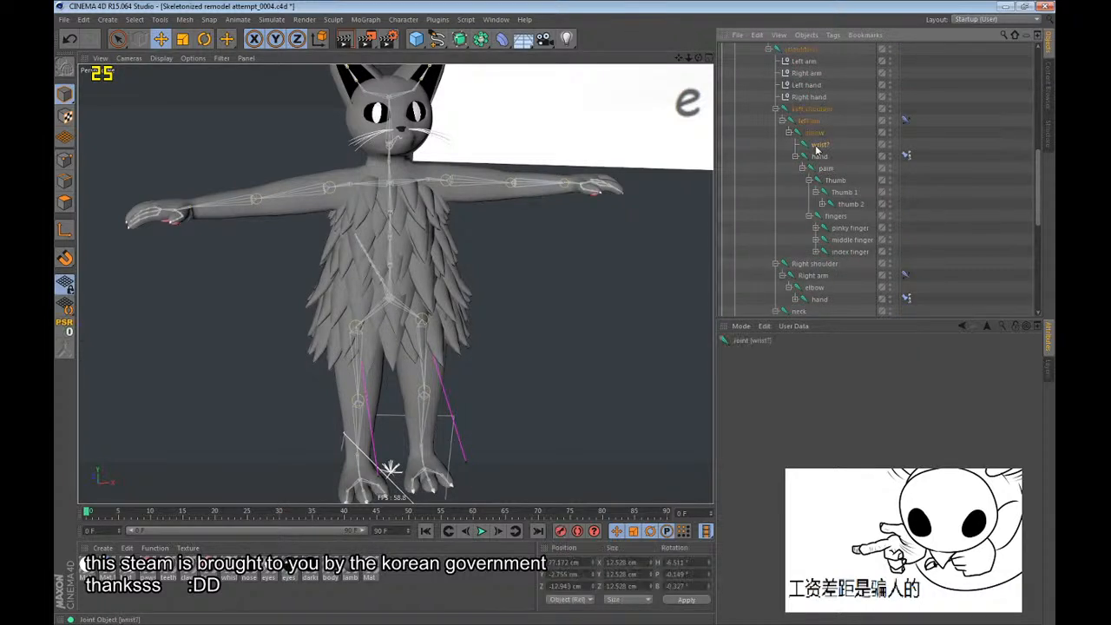
mouse_move(607, 266)
left_mouse_down()
mouse_move(615, 201)
mouse_move(617, 282)
left_mouse_up()
key("ctrl+z")
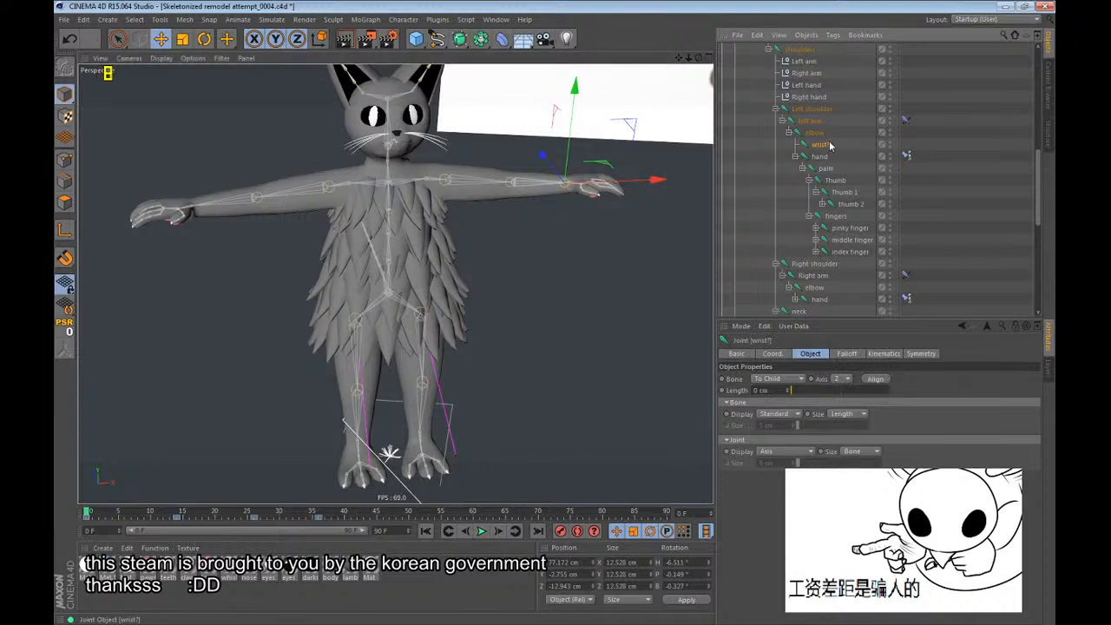
Select the whole bones hierarchy and apply an animation track command to its position coordinates.
scroll(754, 198, "up", 10)
middle_click(753, 201)
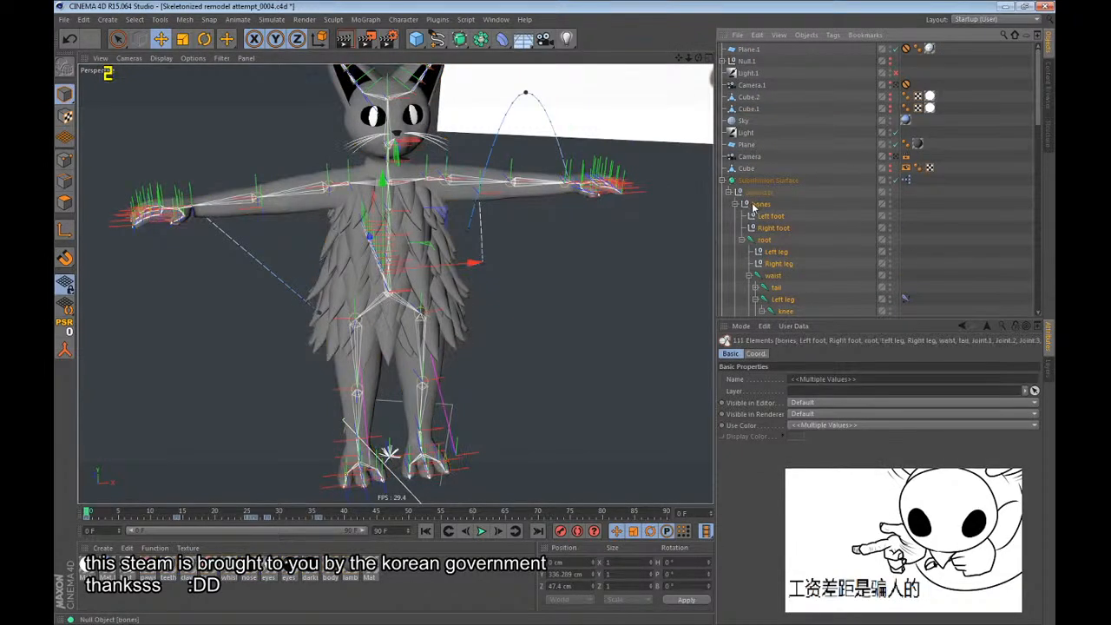
left_click(756, 354)
right_click(738, 389)
mouse_move(756, 396)
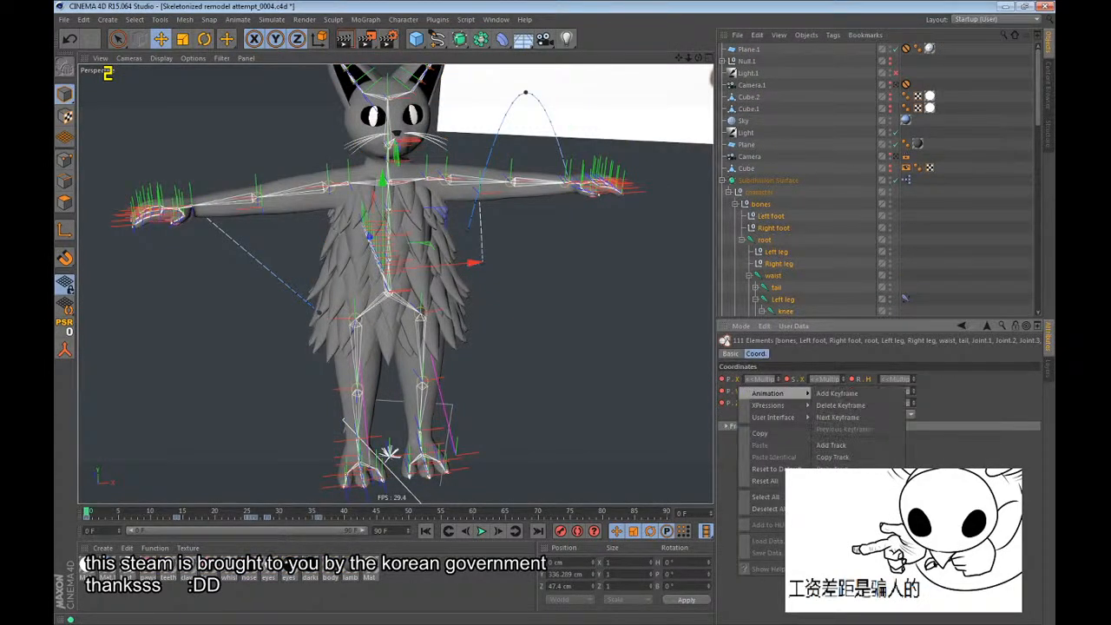
left_click(854, 440)
left_click(947, 239)
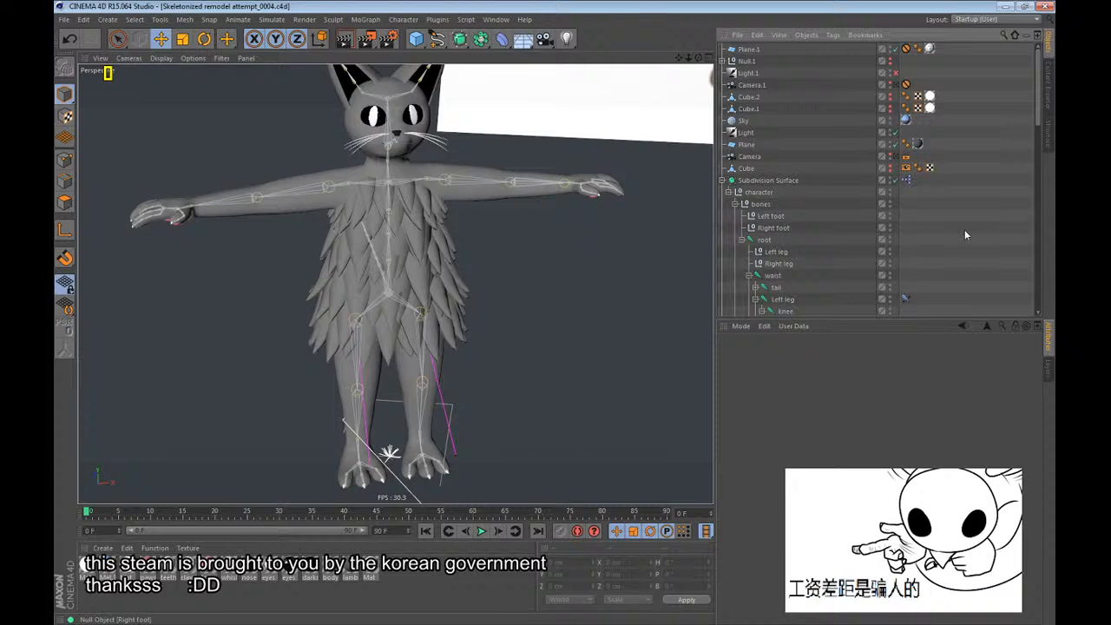
Inspect the character's body, head and fur from several angles and distances.
left_click_drag(417, 261, 378, 245, "alt")
right_click_drag(378, 247, 342, 395, "alt")
left_click_drag(342, 395, 423, 331, "alt")
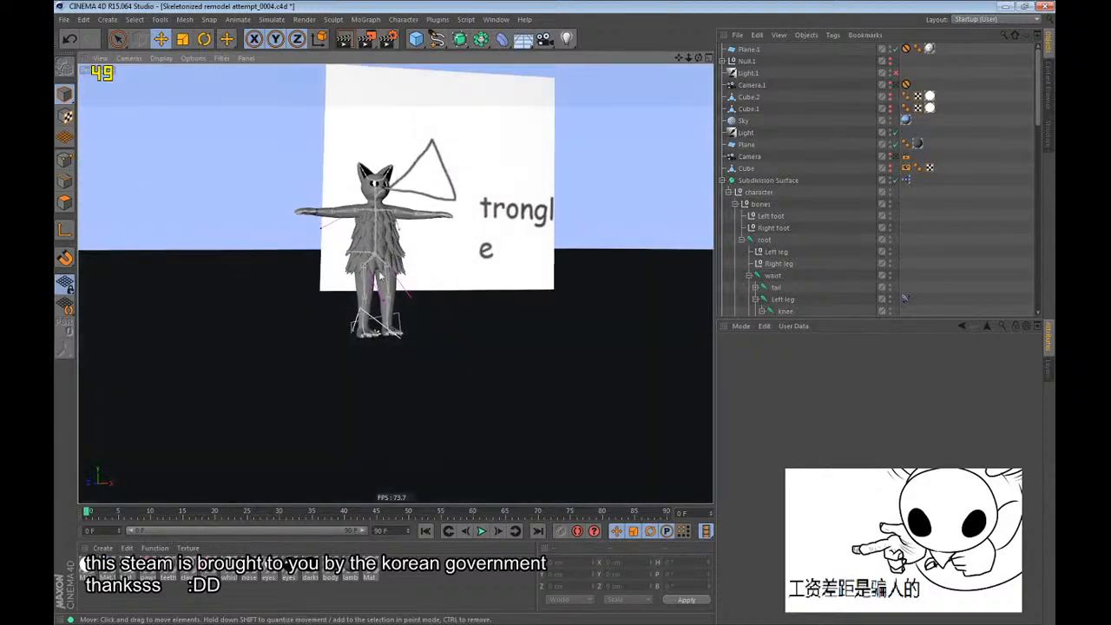
right_click_drag(384, 193, 556, 189, "alt")
left_click_drag(378, 193, 345, 134, "alt")
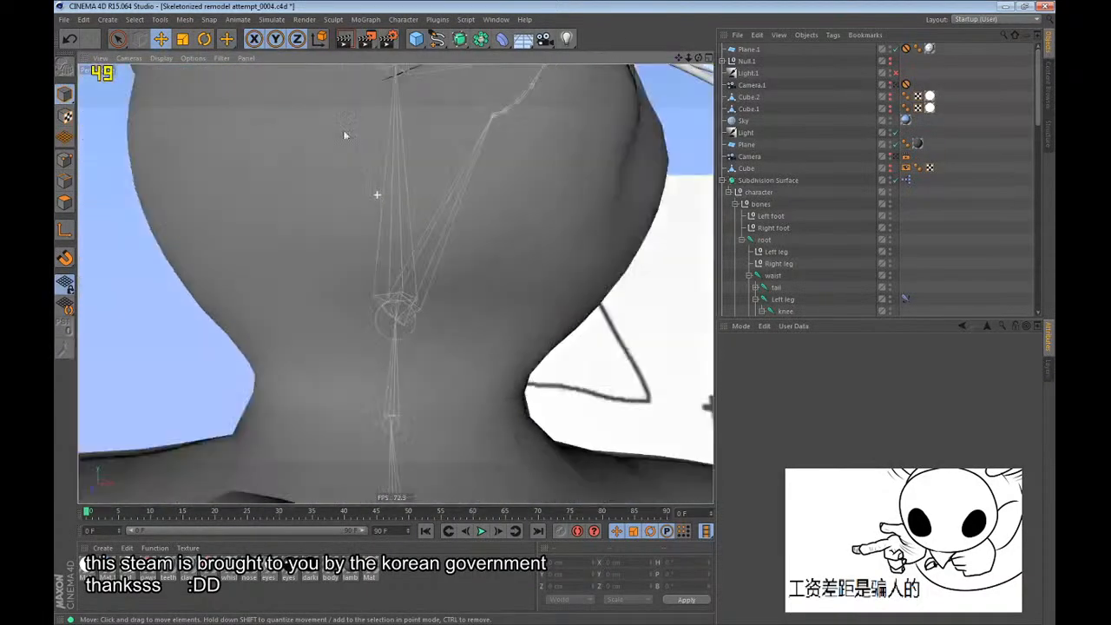
left_click_drag(396, 284, 382, 415, "alt")
right_click_drag(427, 149, 393, 199, "alt")
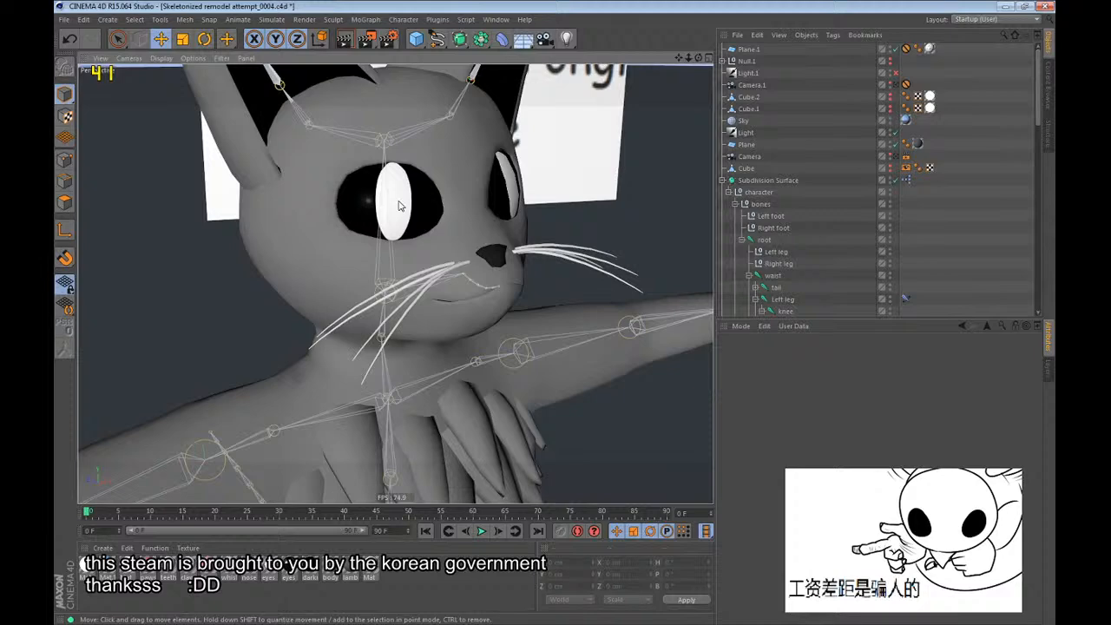
scroll(399, 206, "down", 10)
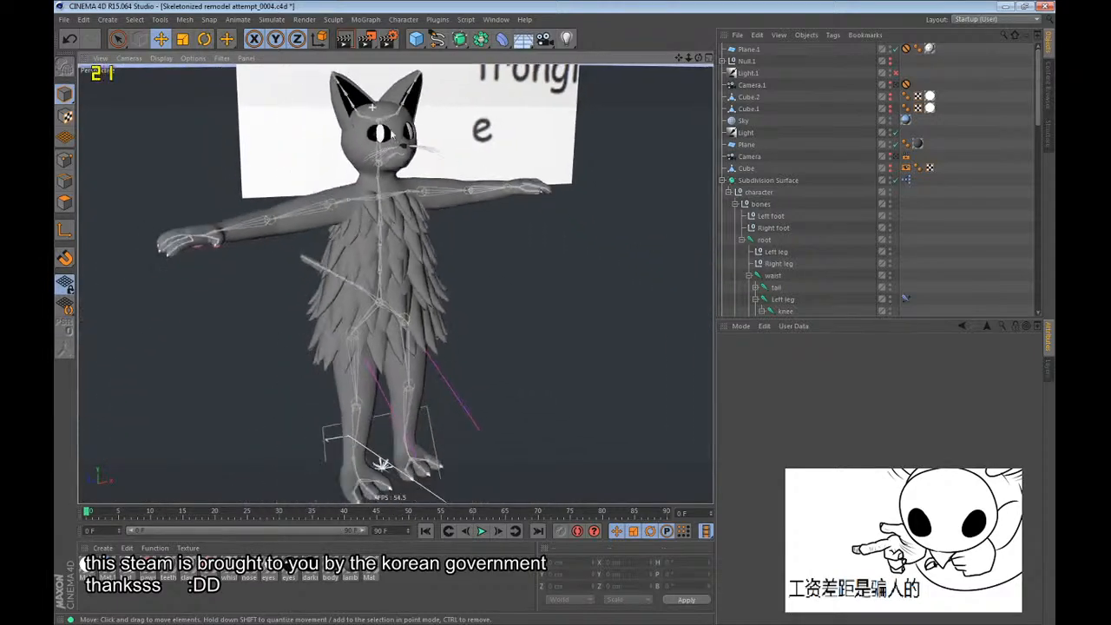
scroll(382, 193, "down", 3)
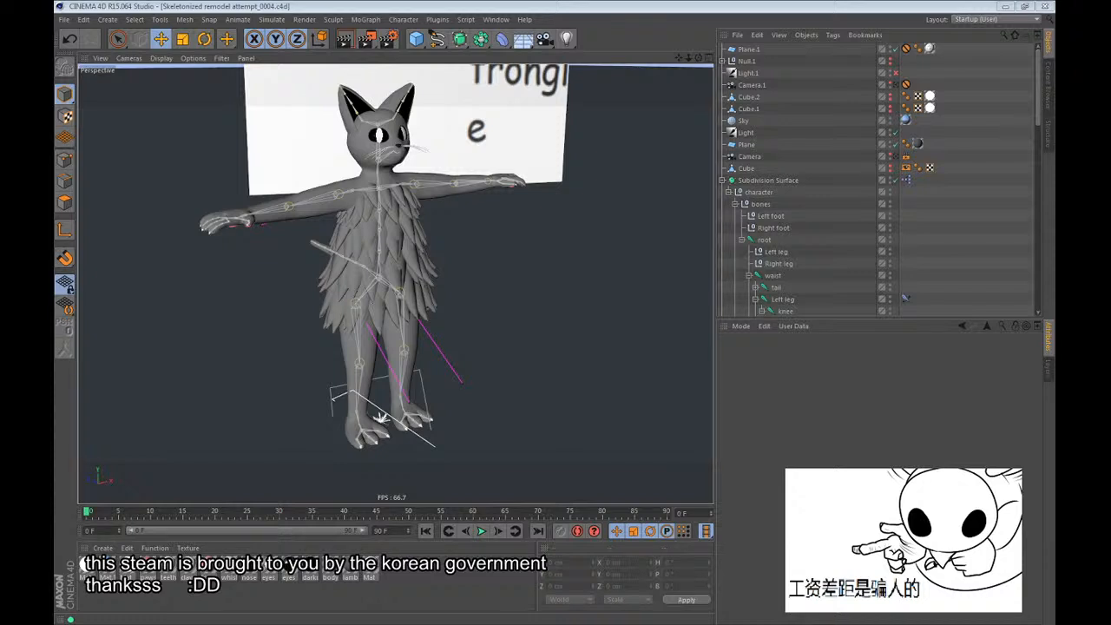
Examine the character's pose and look through the skeleton hierarchy for the wrist joint under the left elbow.
left_click(377, 3)
left_click_drag(391, 240, 333, 253, "alt")
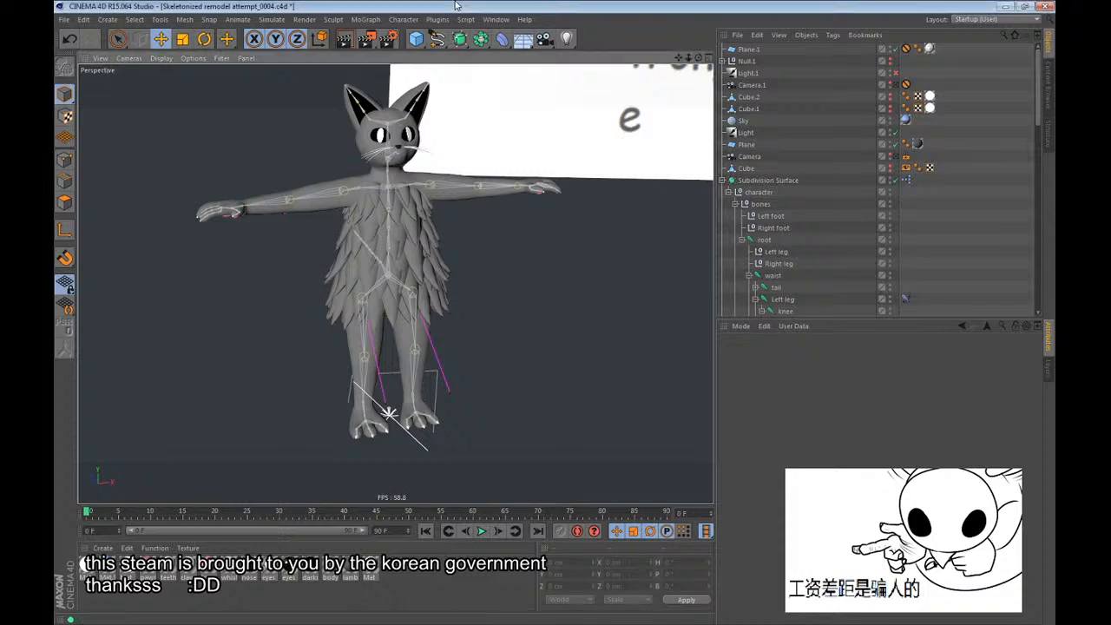
scroll(377, 178, "up", 2)
left_click_drag(377, 178, 470, 247, "alt")
scroll(806, 216, "down", 2)
scroll(806, 217, "down", 9)
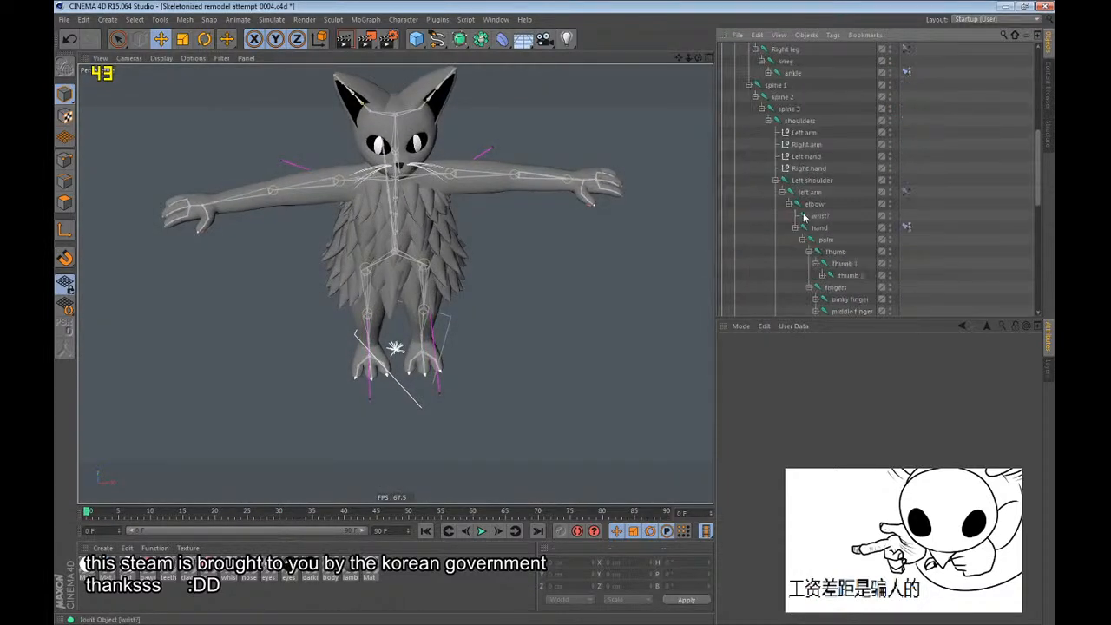
scroll(809, 219, "up", 2)
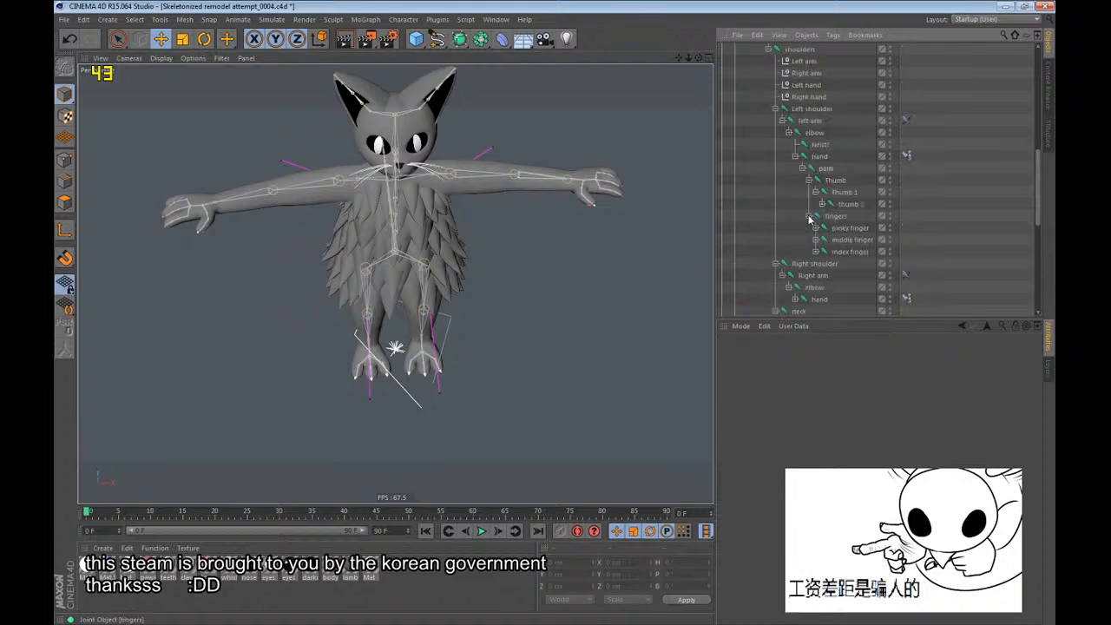
Mirror the left arm's wrist joint to the opposite side with the Mirror Tool.
left_click(822, 146)
left_click_drag(471, 278, 449, 226, "alt")
key("F4")
scroll(557, 238, "down", 5)
scroll(557, 240, "down", 2)
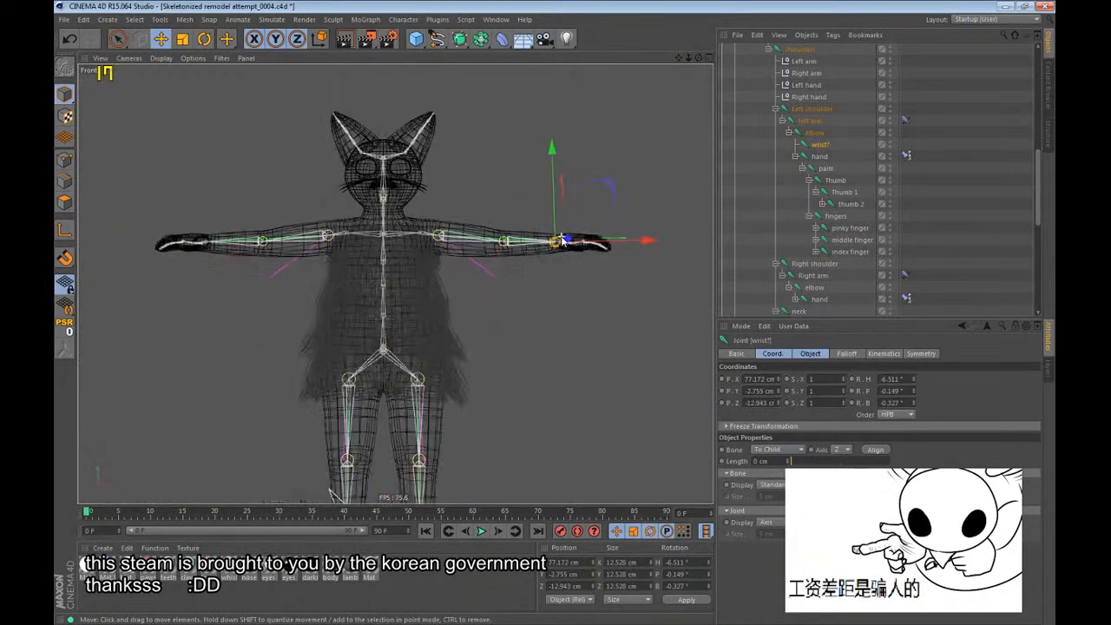
scroll(372, 223, "down", 2)
middle_click_drag(372, 223, 371, 167, "alt")
scroll(370, 171, "up", 1)
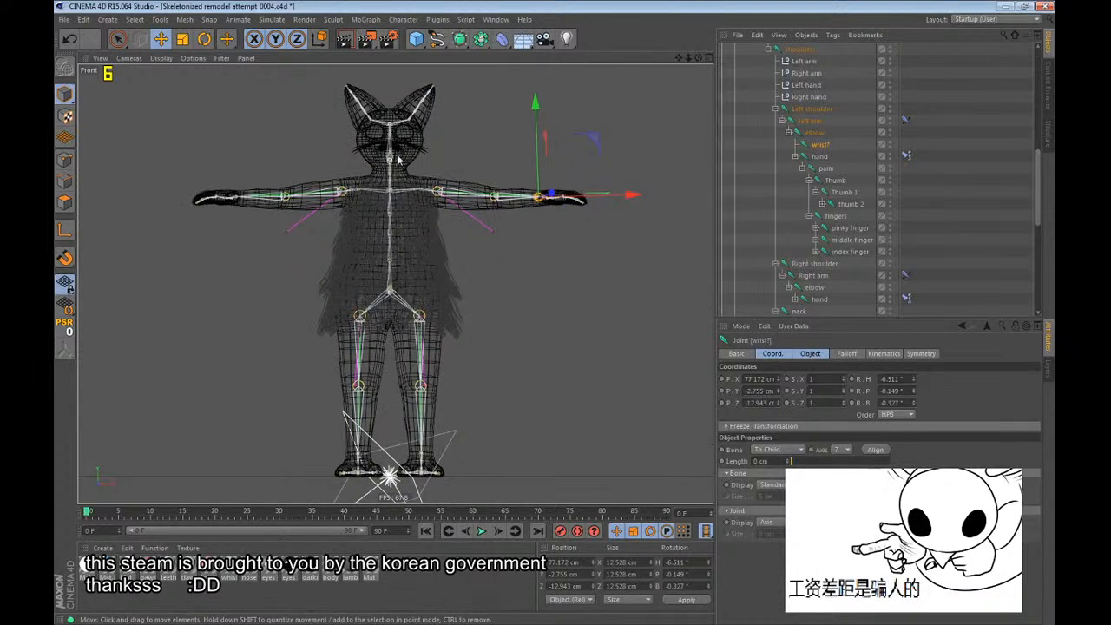
left_click(418, 20)
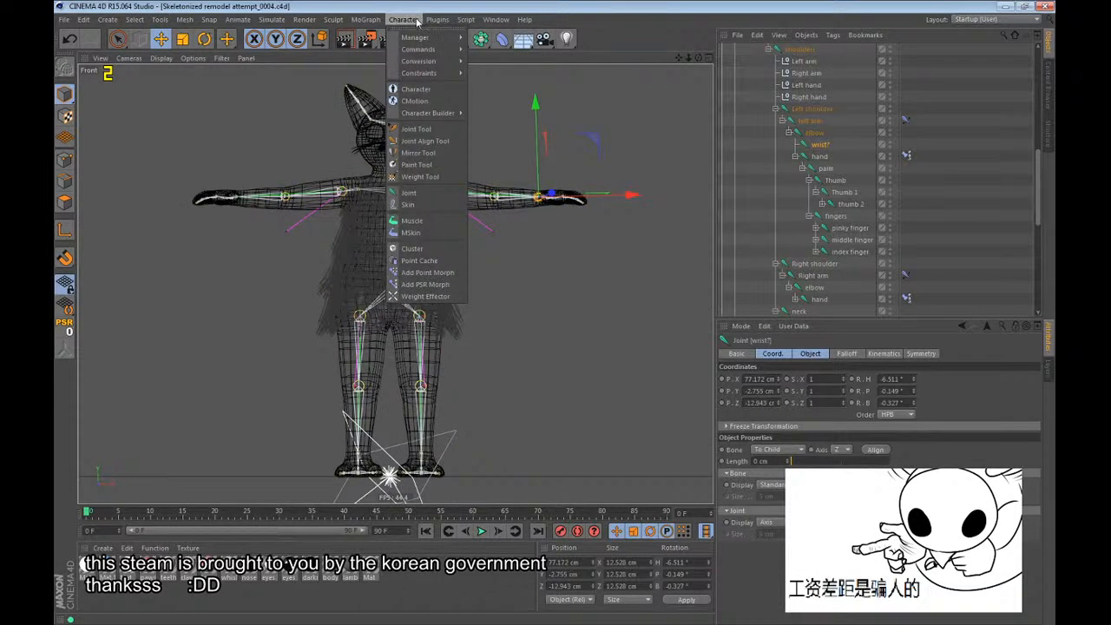
left_click(417, 153)
left_click(844, 436)
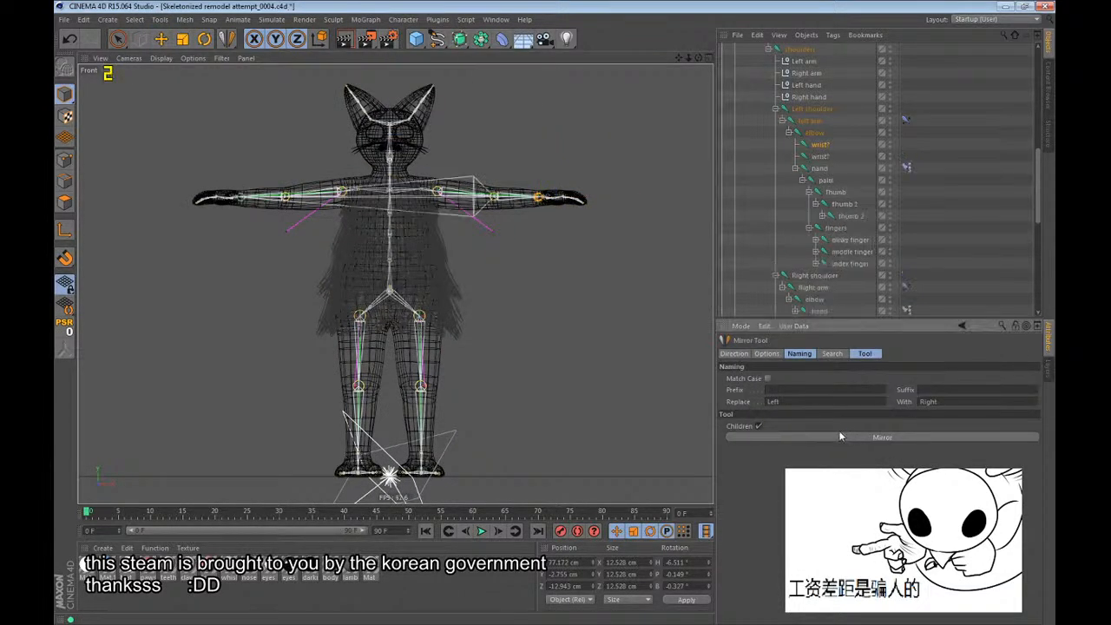
key("F1")
middle_click_drag(443, 183, 449, 198, "alt")
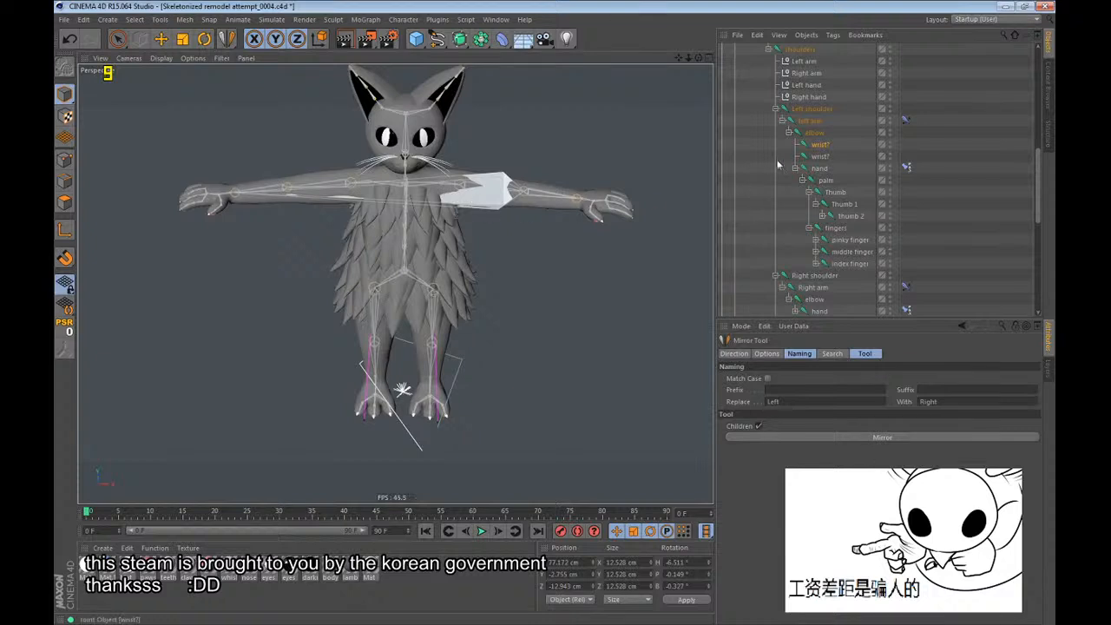
key("e")
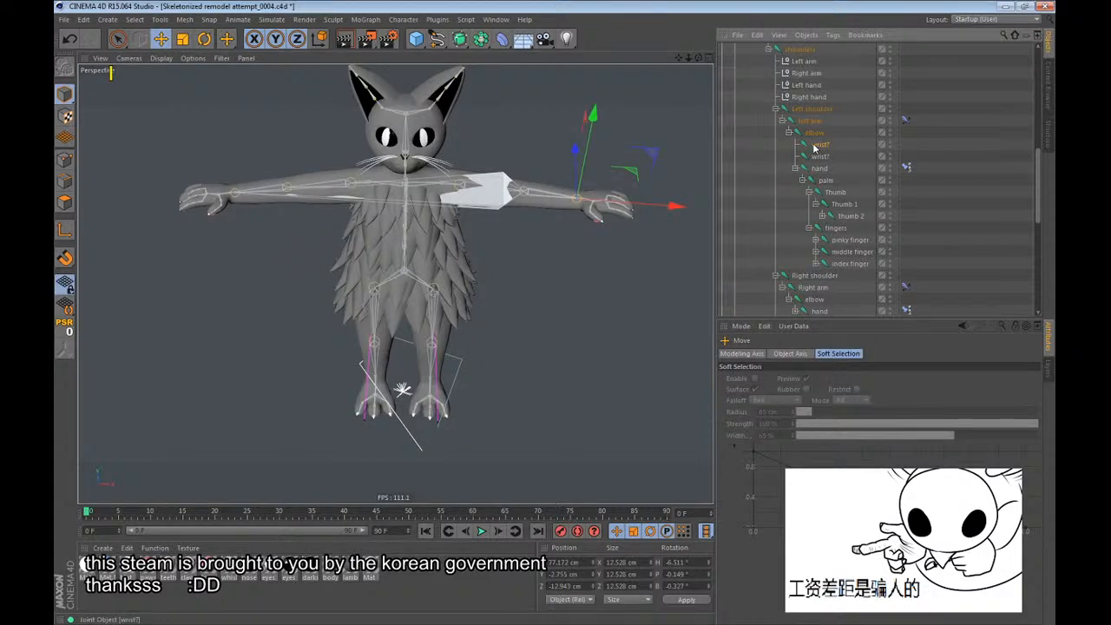
left_click(794, 167)
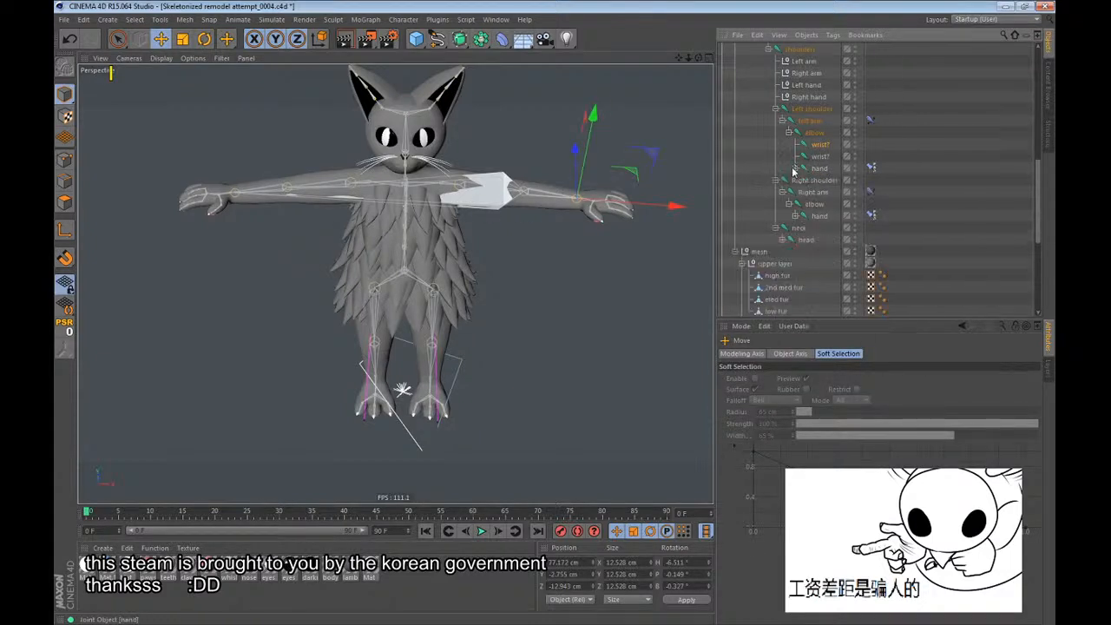
left_click_drag(818, 145, 822, 200)
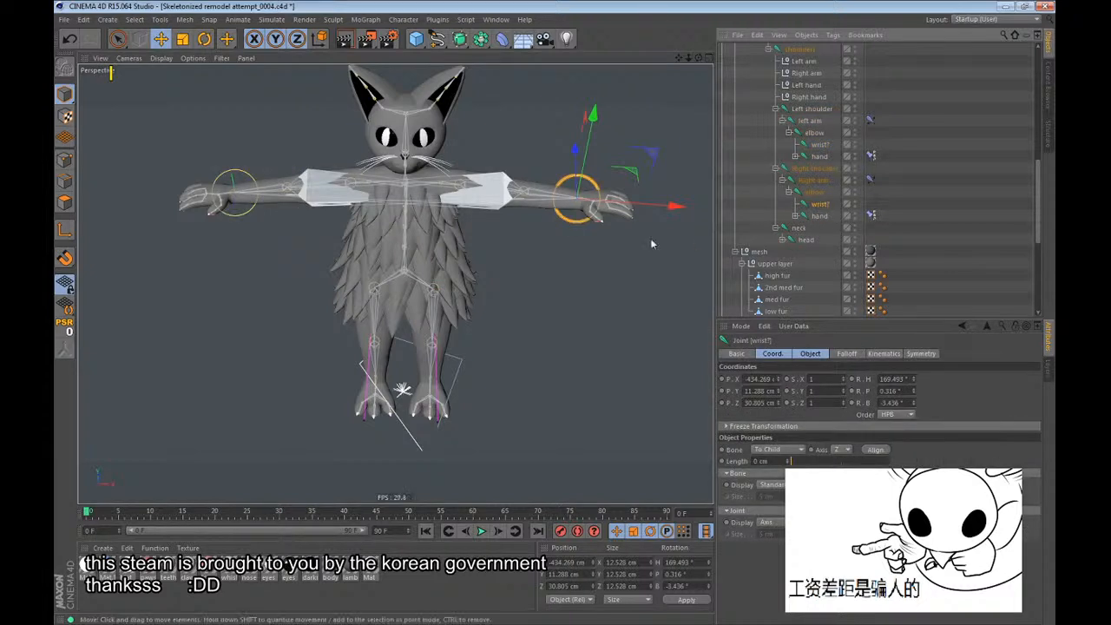
key("ctrl+z")
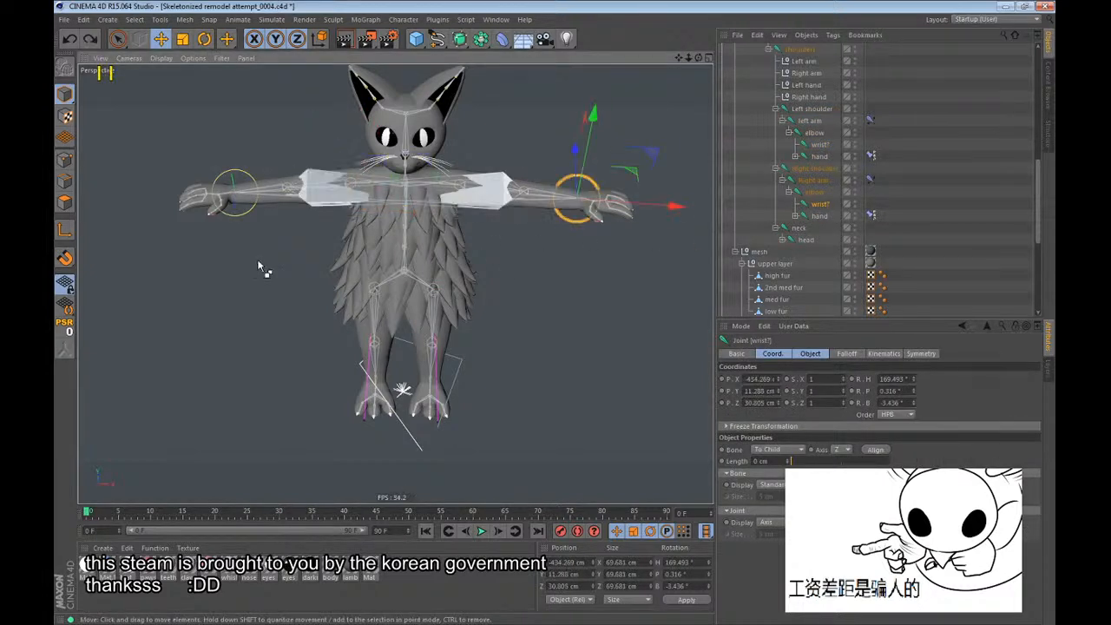
key("ctrl+z")
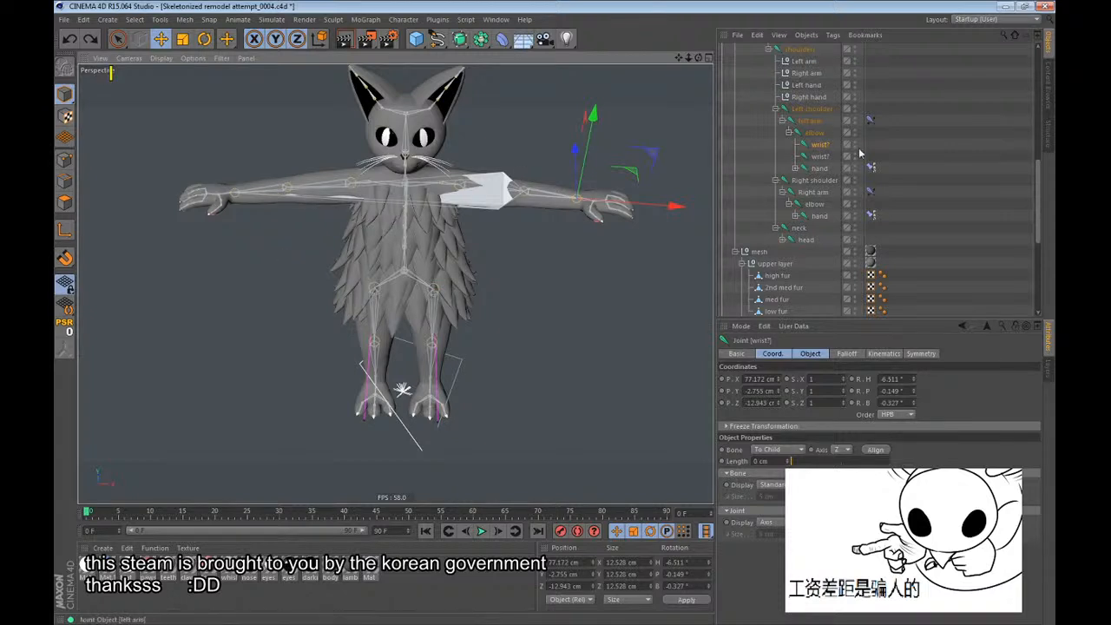
Reparent the mirrored wrist joint under the right arm's elbow and save the scene.
left_click_drag(821, 210, 821, 210)
left_click_drag(391, 246, 434, 293, "alt")
key("ctrl+z")
right_click_drag(217, 188, 423, 184, "alt")
left_click_drag(423, 184, 466, 263)
key("ctrl+z")
right_click_drag(198, 190, 70, 265, "alt")
left_click_drag(476, 190, 500, 139, "alt")
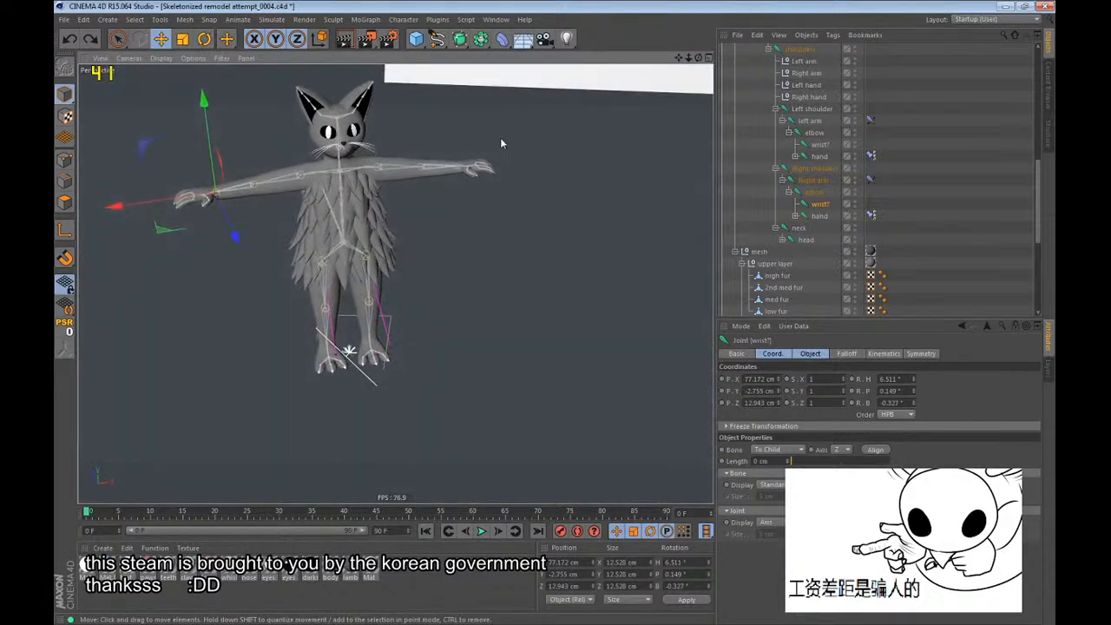
right_click_drag(252, 192, 357, 164, "alt")
left_click_drag(357, 164, 380, 163, "alt")
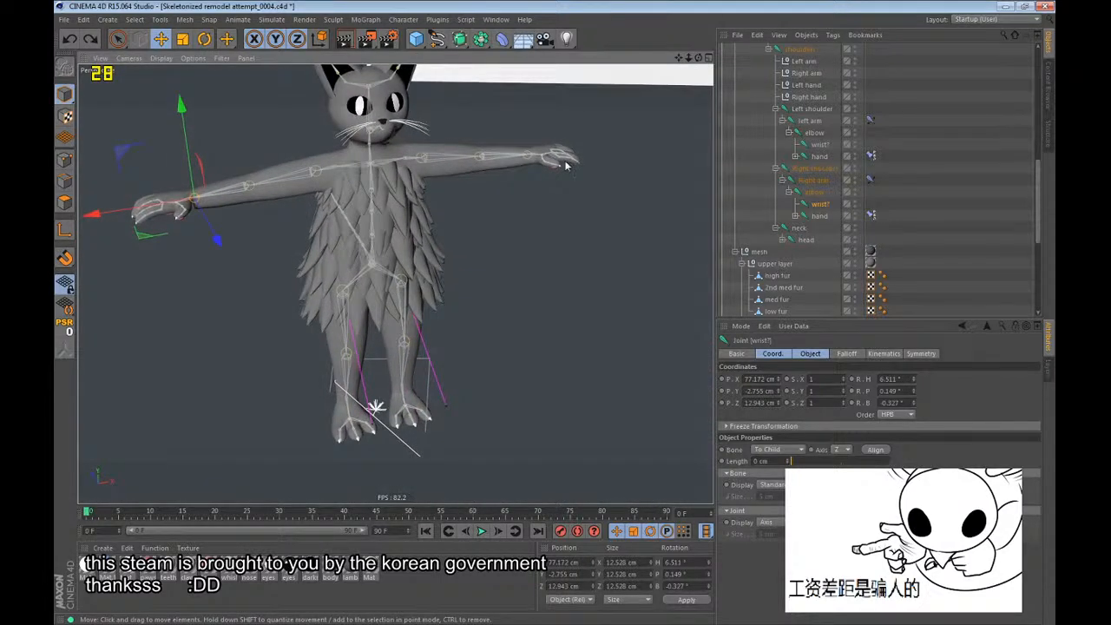
left_click(954, 216)
key("ctrl+s")
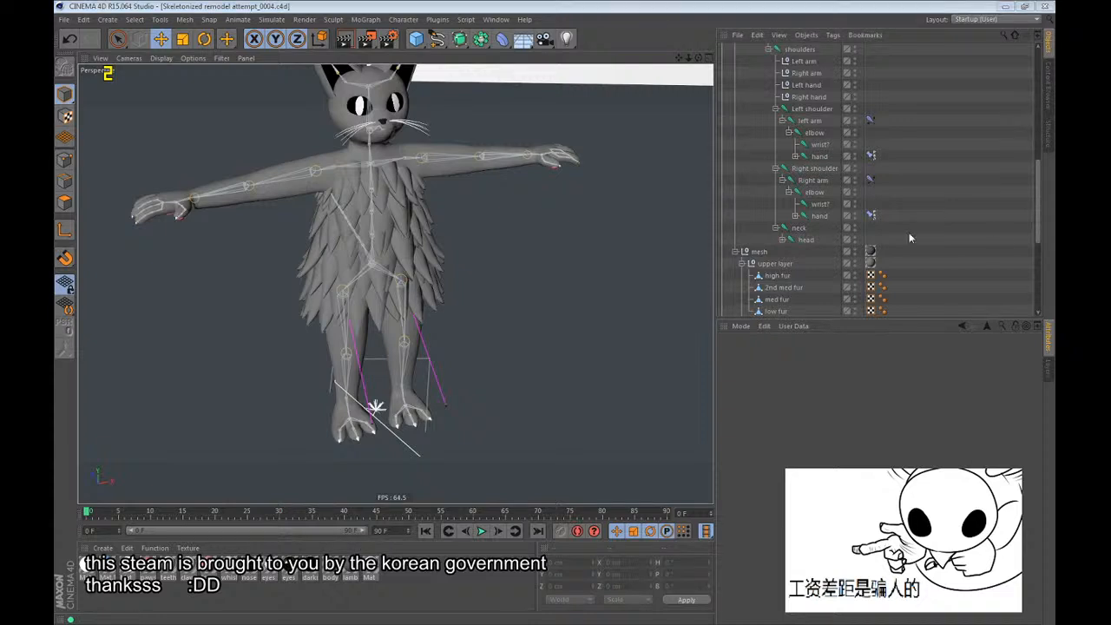
Try to rotate the spine 1, spine 2 and spine 3 joints together to test how the body bends.
scroll(361, 196, "up", 2)
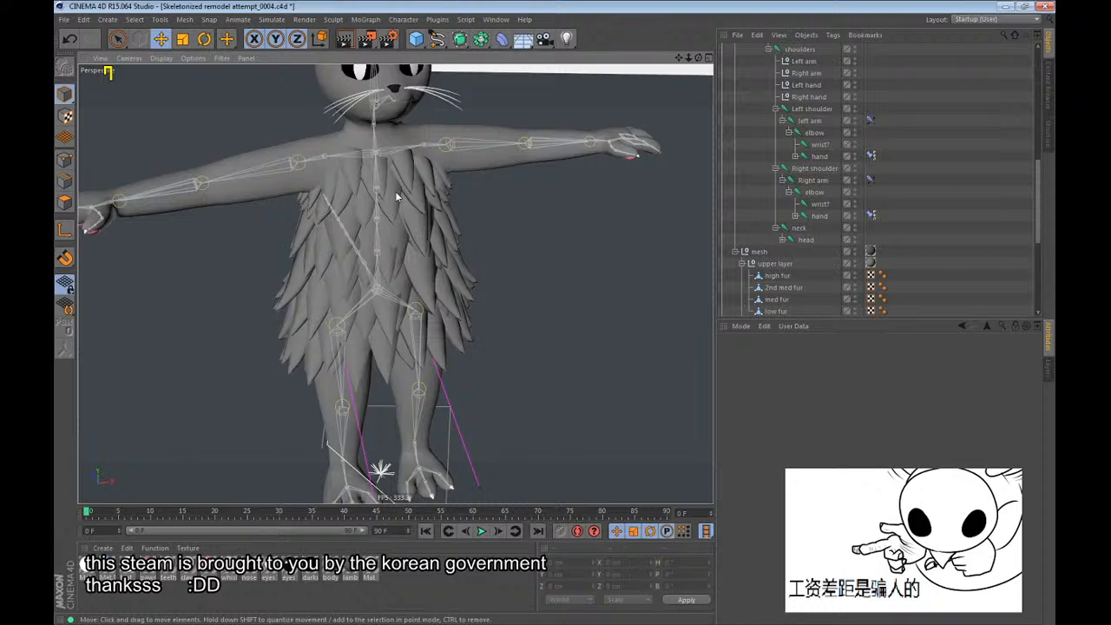
scroll(799, 261, "up", 6)
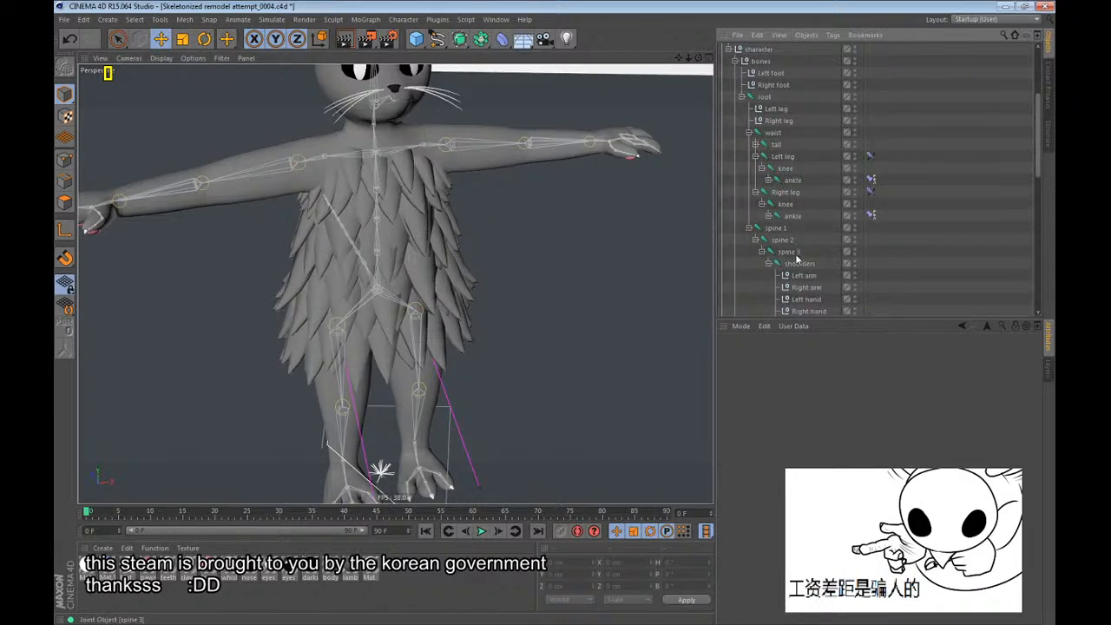
left_click(788, 252)
key("r")
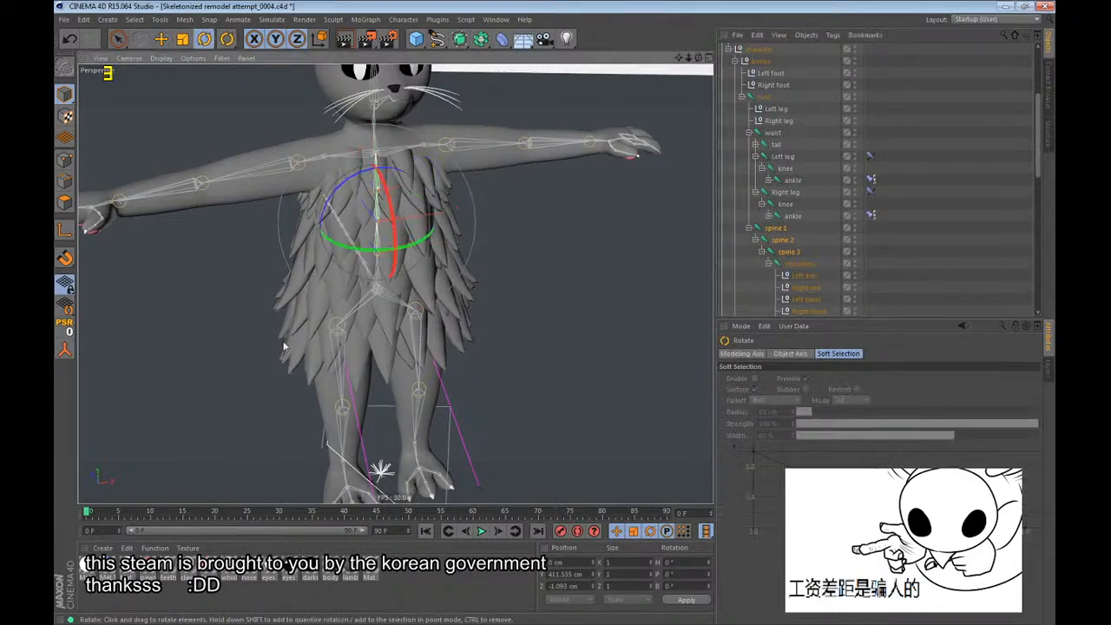
left_click_drag(284, 347, 321, 254)
key("ctrl+z")
left_click(887, 254)
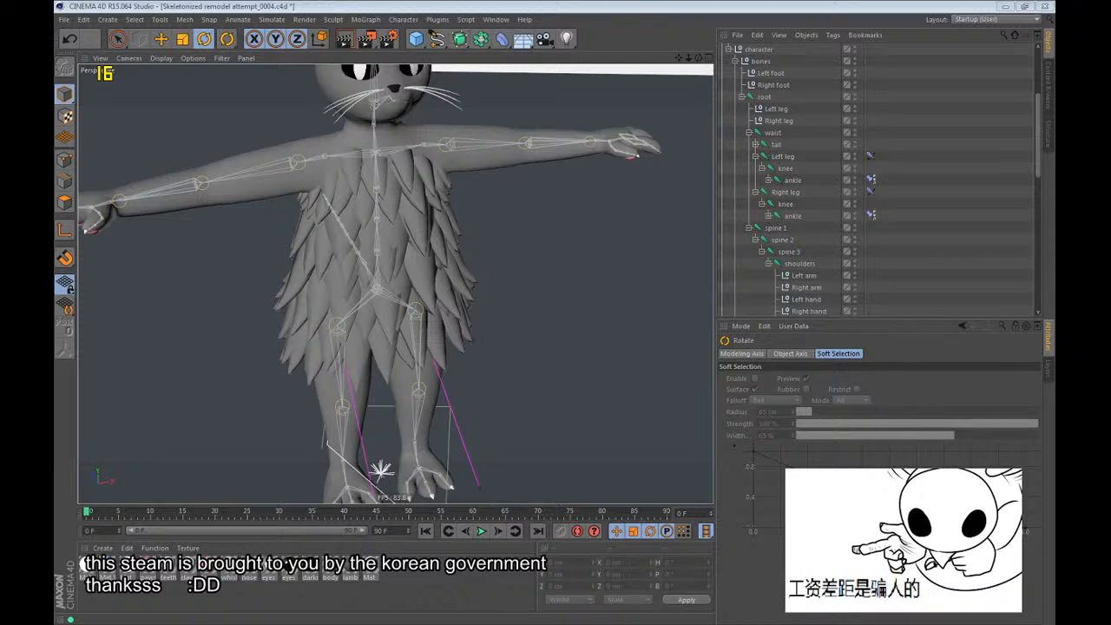
Try to move the Right hand control null to test the right arm's movement.
left_click(542, 3)
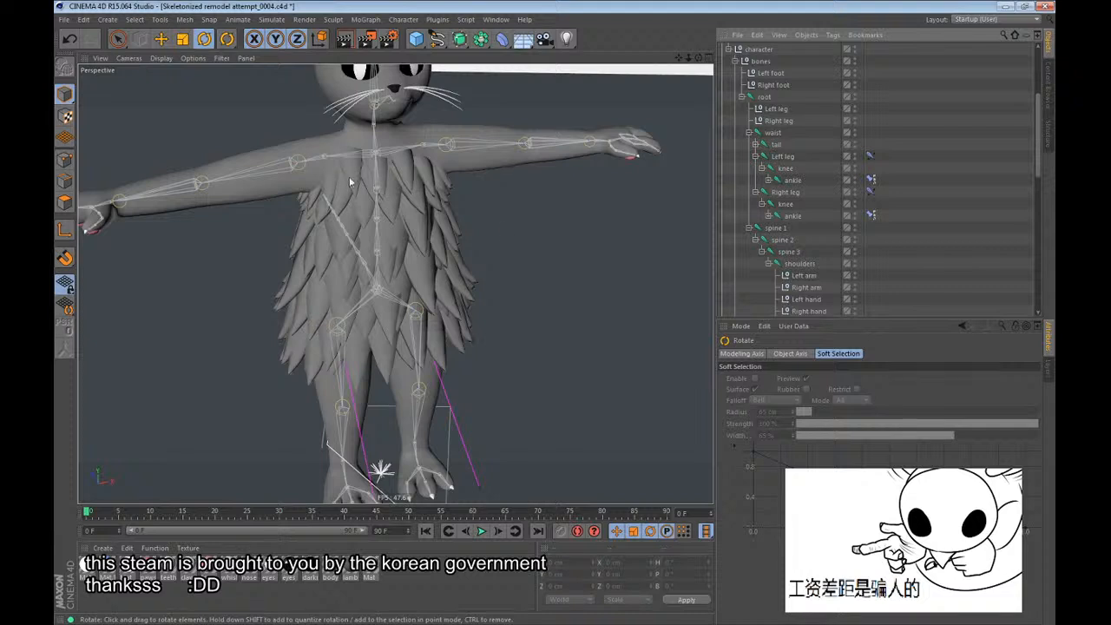
middle_click_drag(349, 178, 390, 228, "alt")
scroll(791, 252, "down", 3)
left_click(808, 240)
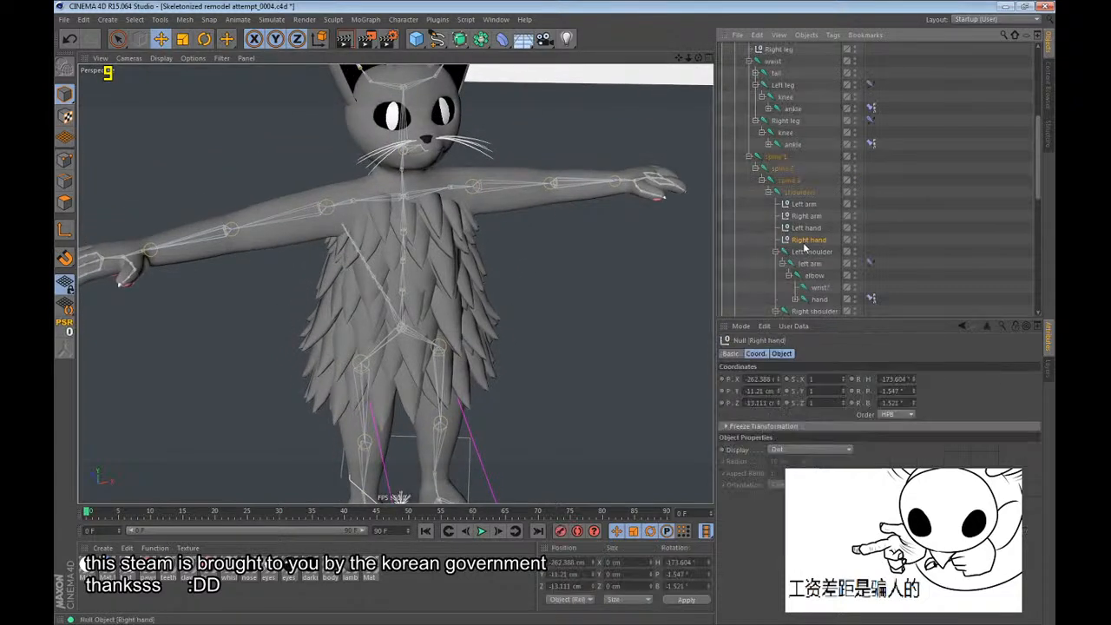
key("e")
left_click_drag(434, 197, 389, 178, "alt")
left_click_drag(389, 178, 552, 221)
scroll(816, 276, "down", 2)
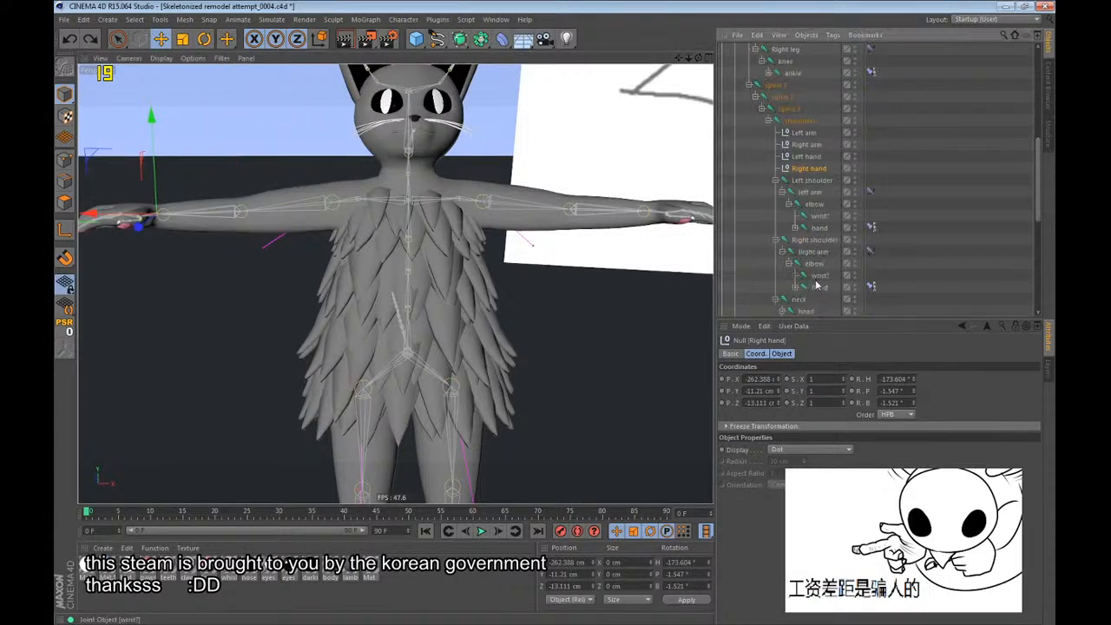
Examine the right wrist joint up close and check its coordinates and freeze transformation settings alongside the elbow joints.
left_click(824, 278)
middle_click_drag(310, 214, 537, 258, "alt")
left_click_drag(537, 259, 521, 380, "alt")
key("ctrl+z")
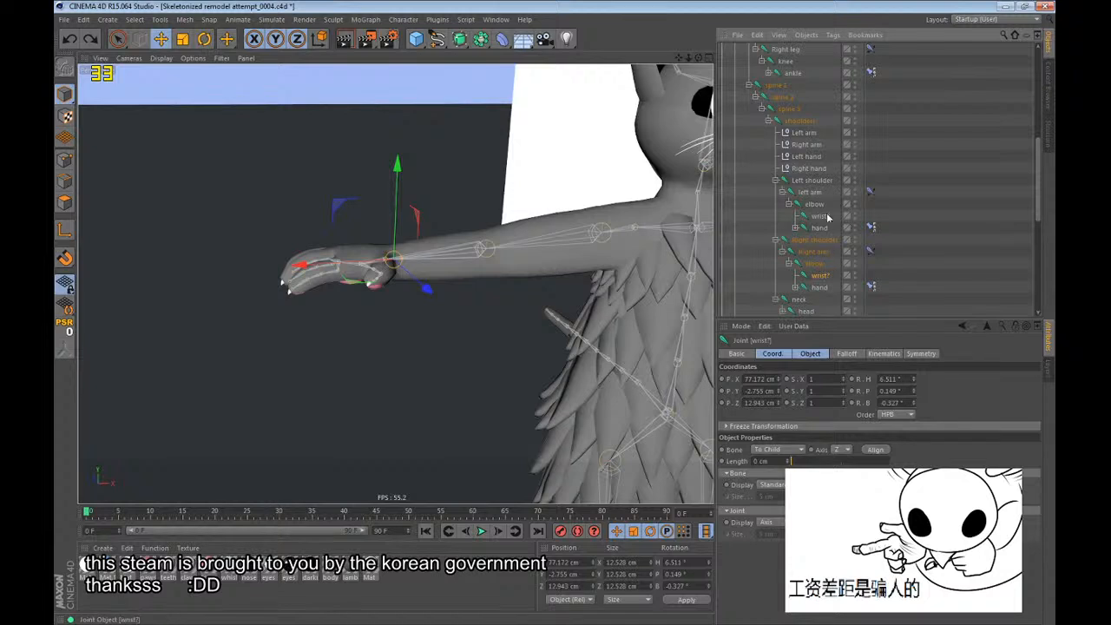
key("e")
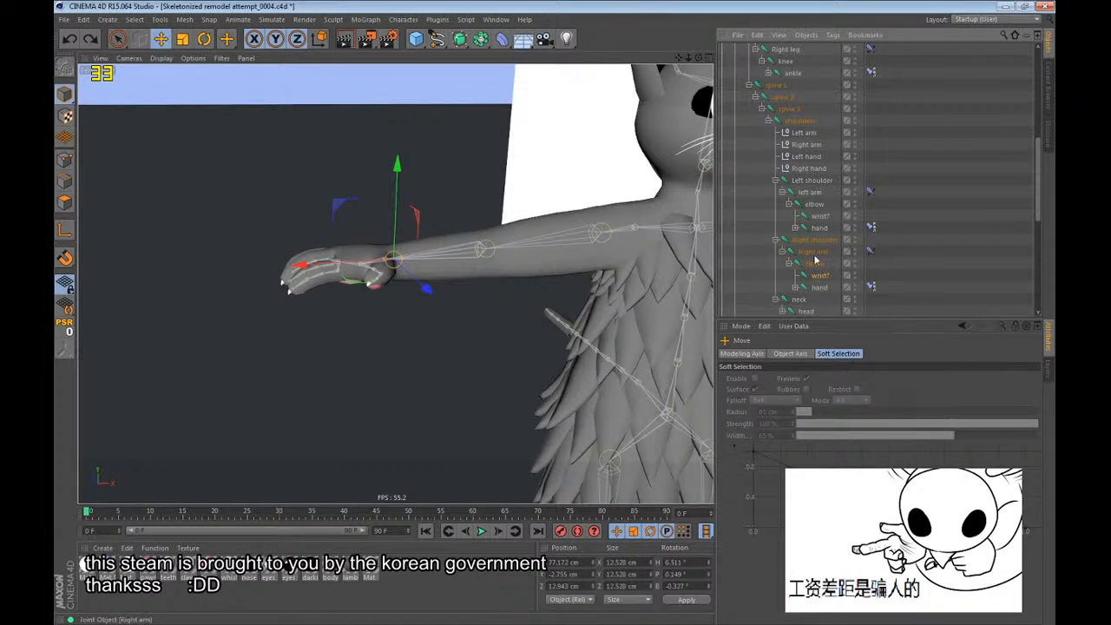
left_click(806, 209)
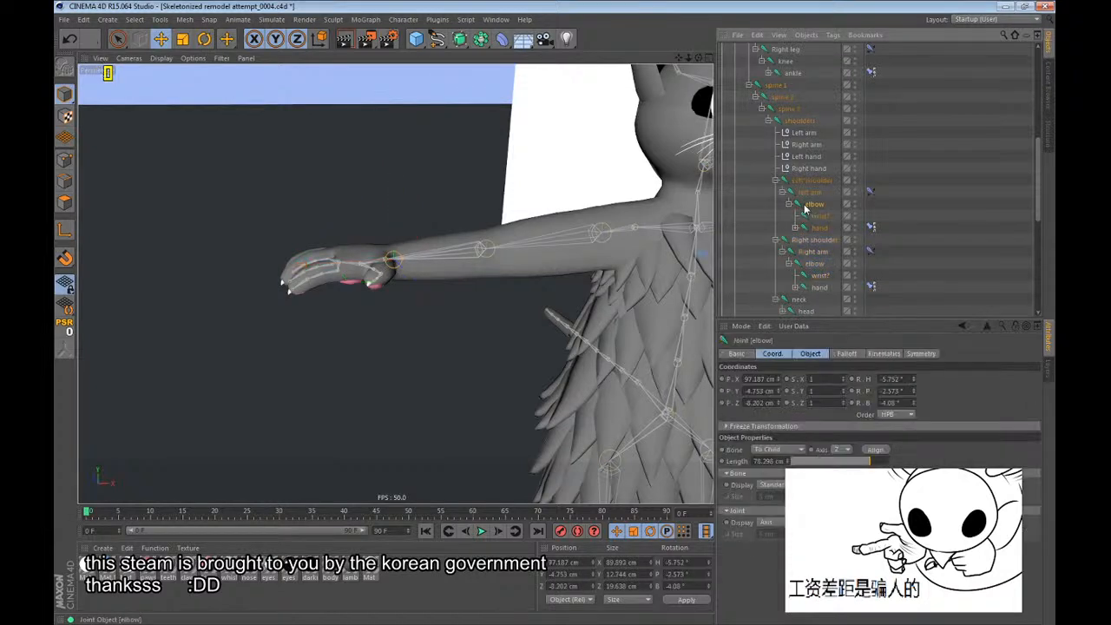
left_click(814, 265)
left_click(816, 276)
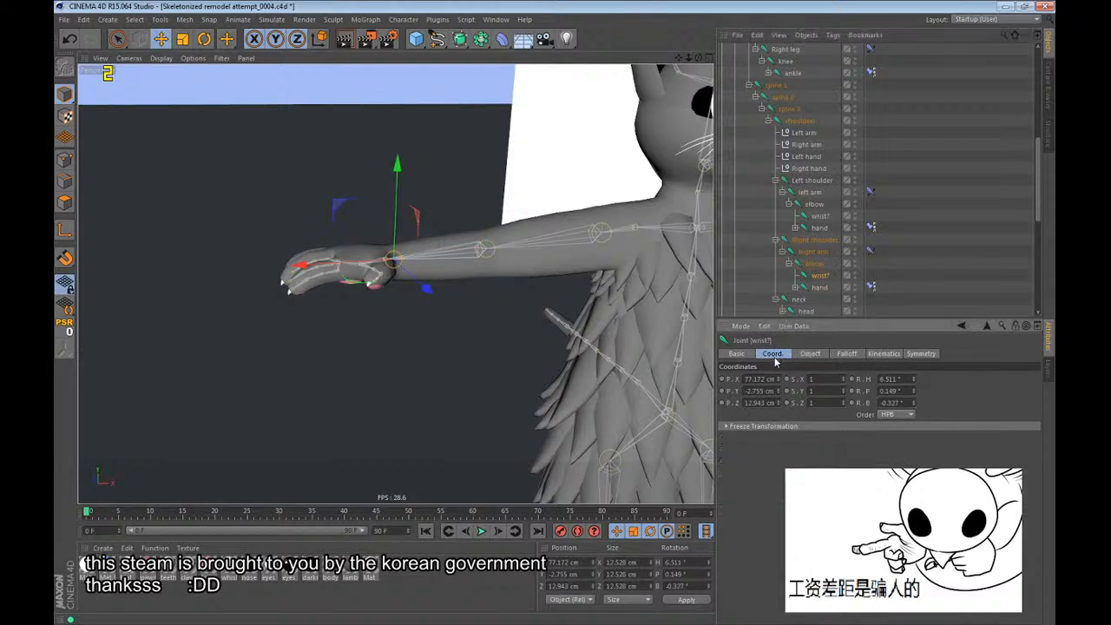
left_click(766, 427)
left_click(770, 426)
Try to rotate the Right hand control null to test how the wrist twists.
left_click(809, 168)
key("r")
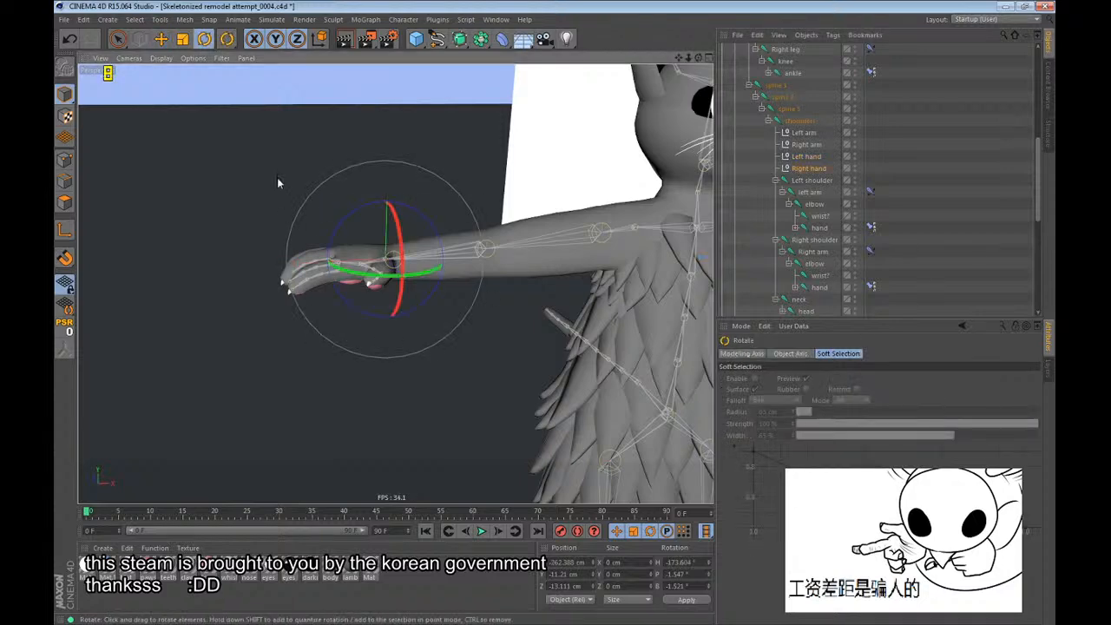
left_click_drag(277, 177, 285, 442)
key("ctrl+z")
key("e")
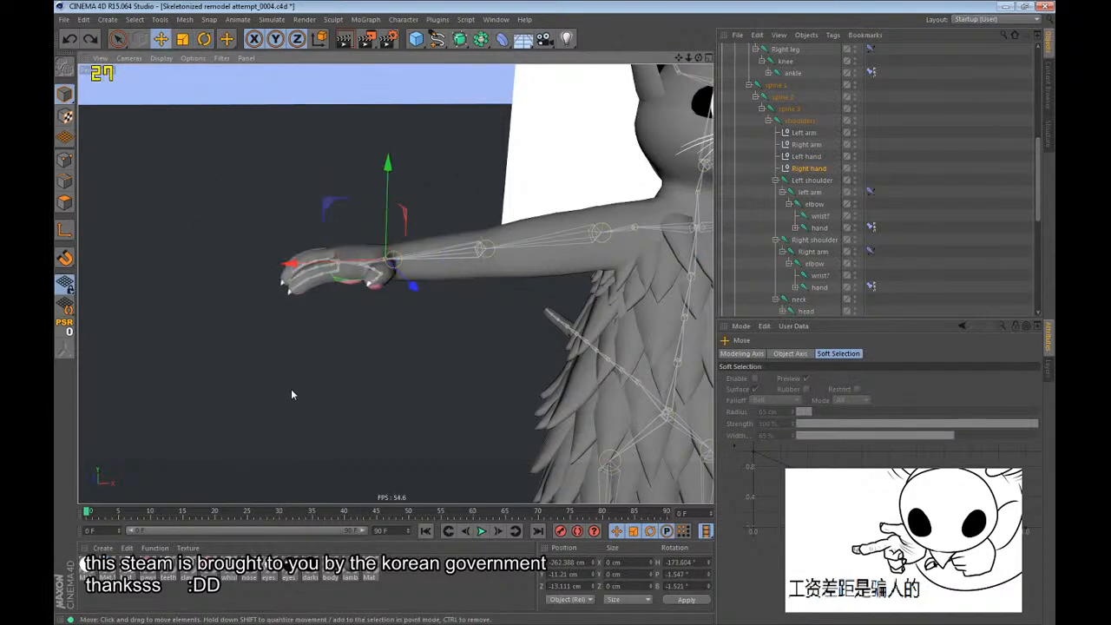
Move the Right hand control null to pose the right arm and check the elbow and wrist deformation.
left_click_drag(292, 390, 454, 385)
left_click_drag(652, 221, 650, 214, "alt")
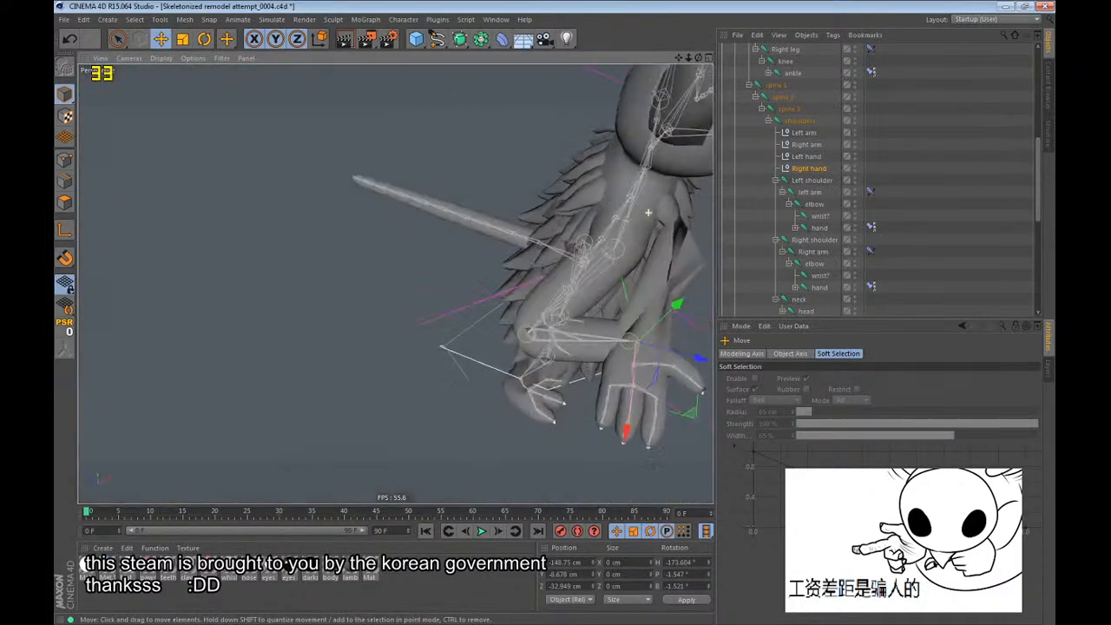
middle_click_drag(649, 214, 443, 189, "alt")
left_click_drag(442, 188, 512, 156)
left_click_drag(587, 131, 547, 230)
left_click_drag(396, 284, 451, 330, "alt")
Display the right wrist joint's influence with the Weight Tool and examine the weighting around the wrist.
left_click(820, 275)
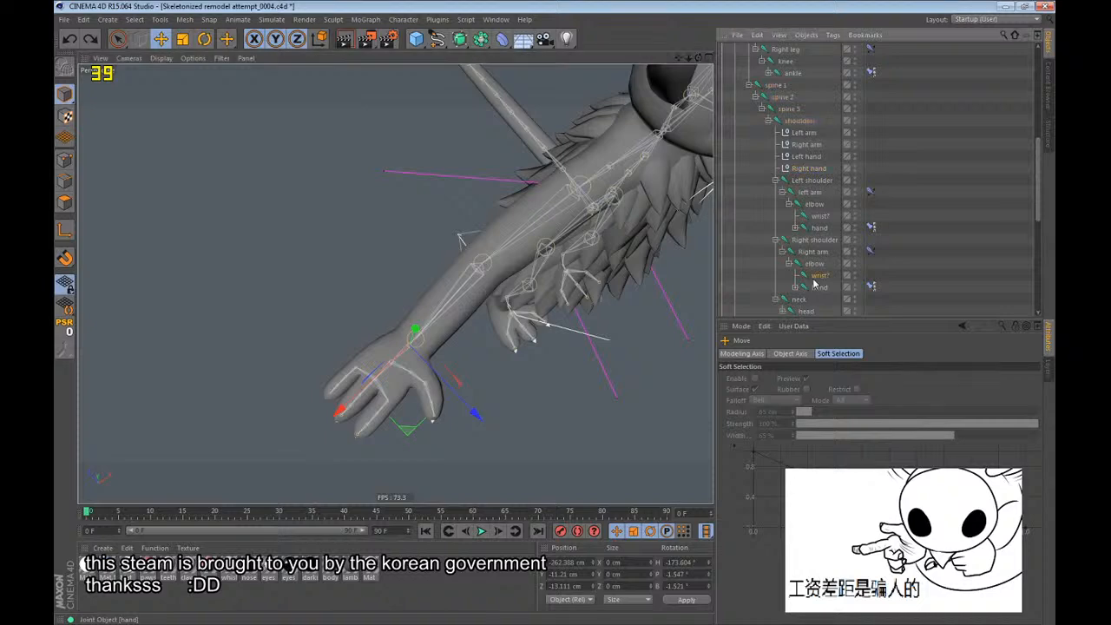
left_click(403, 19)
left_click(420, 176)
scroll(417, 328, "up", 10)
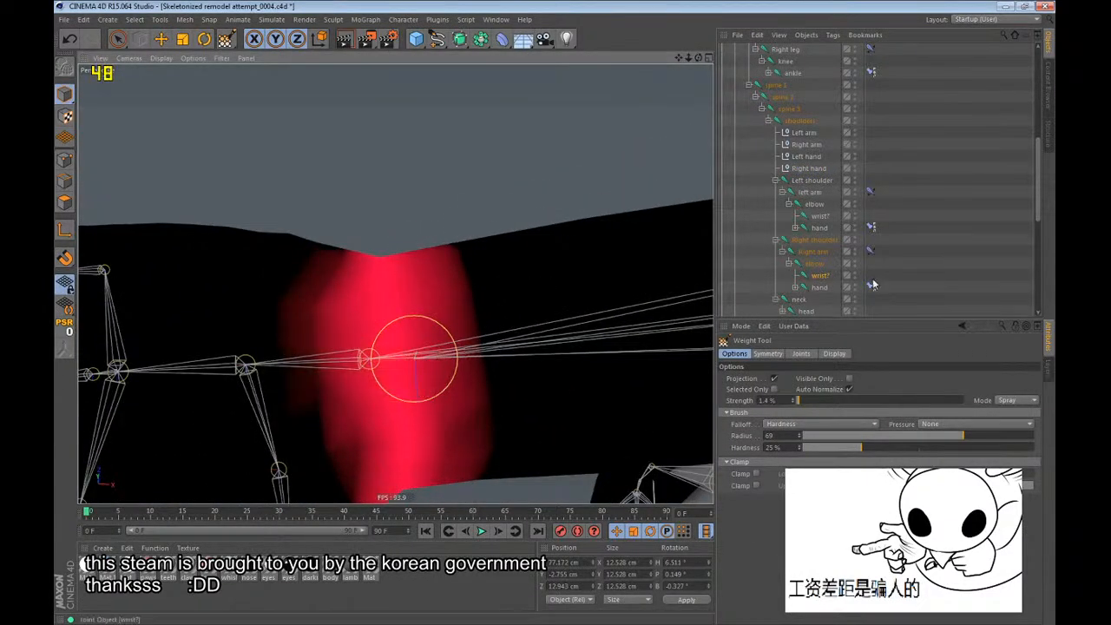
scroll(409, 293, "down", 8)
scroll(386, 251, "up", 7)
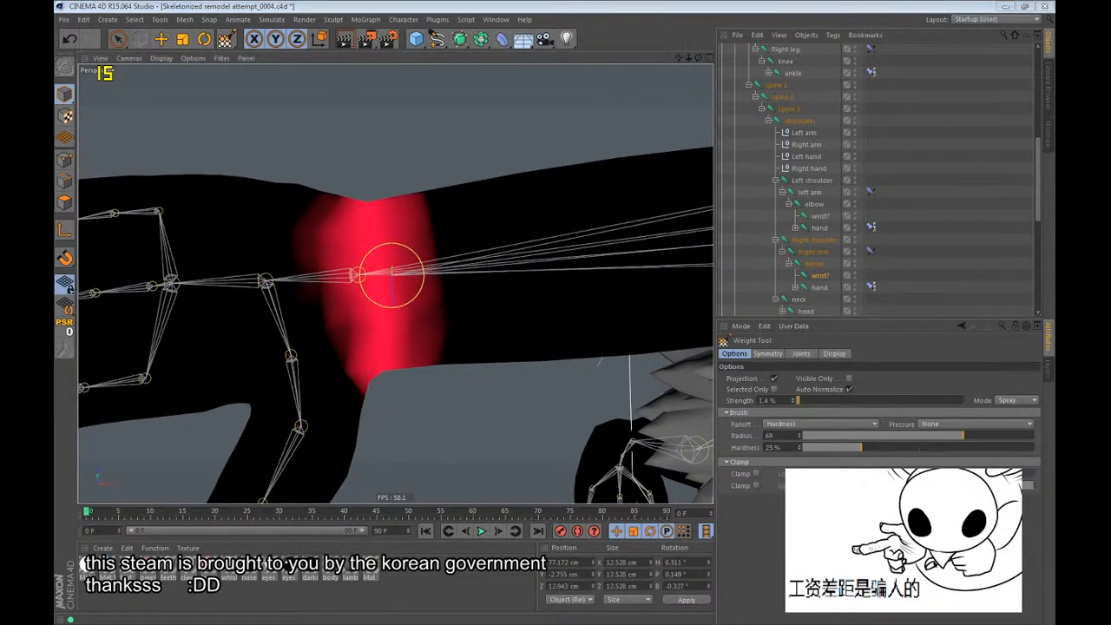
left_click(682, 6)
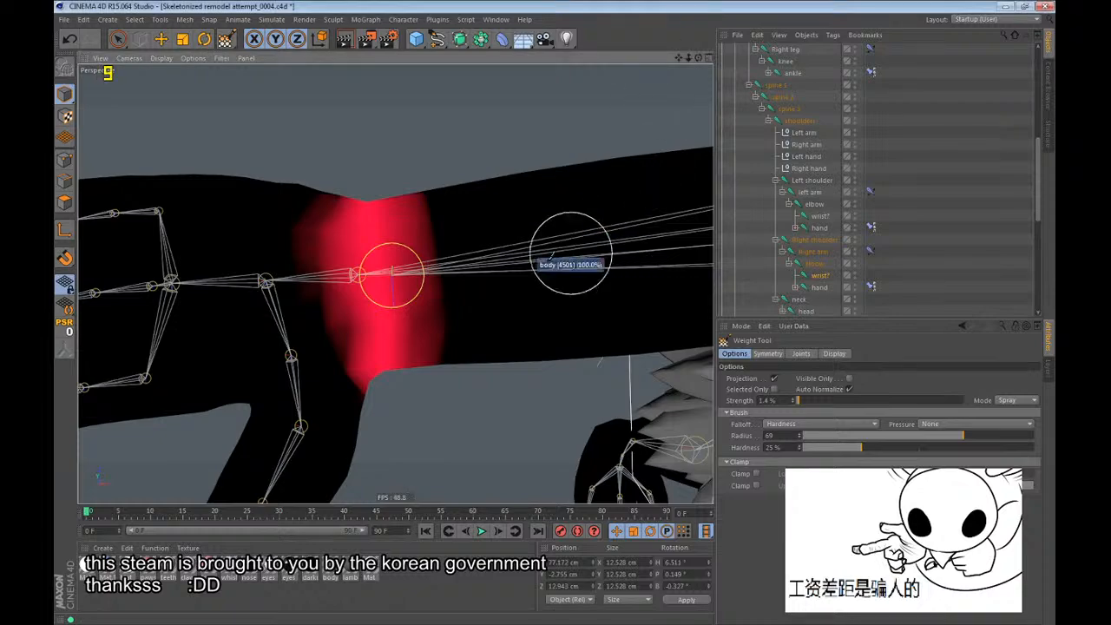
left_click_drag(418, 275, 418, 275, "alt")
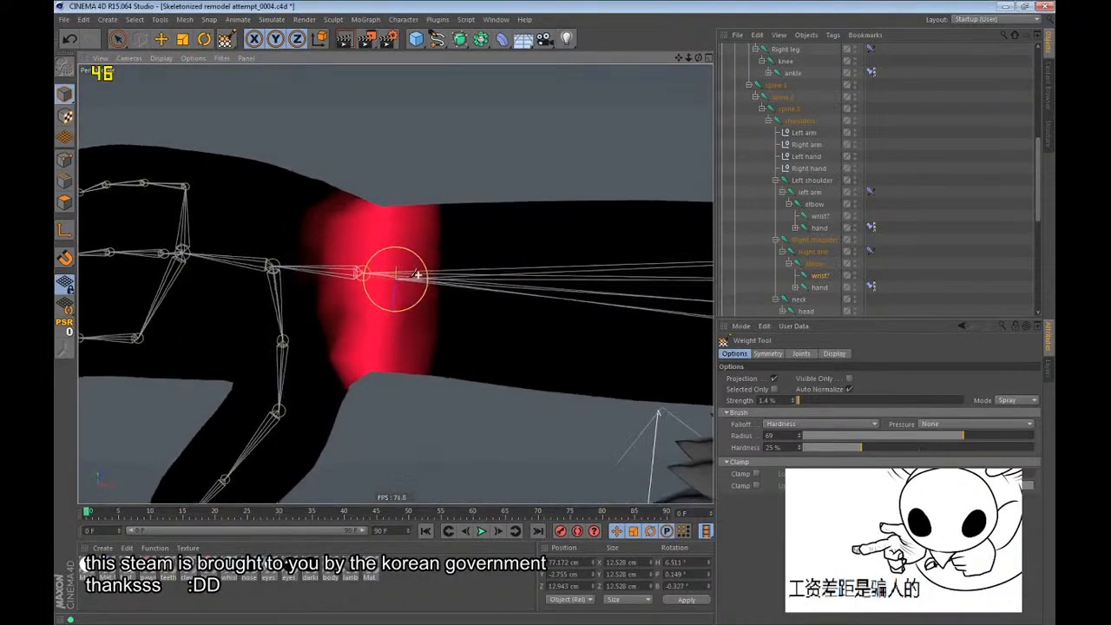
Try to move the right wrist joint to test how the surrounding mesh follows it.
scroll(287, 268, "down", 7)
left_click_drag(265, 348, 348, 343, "alt")
left_click_drag(491, 213, 490, 244, "alt")
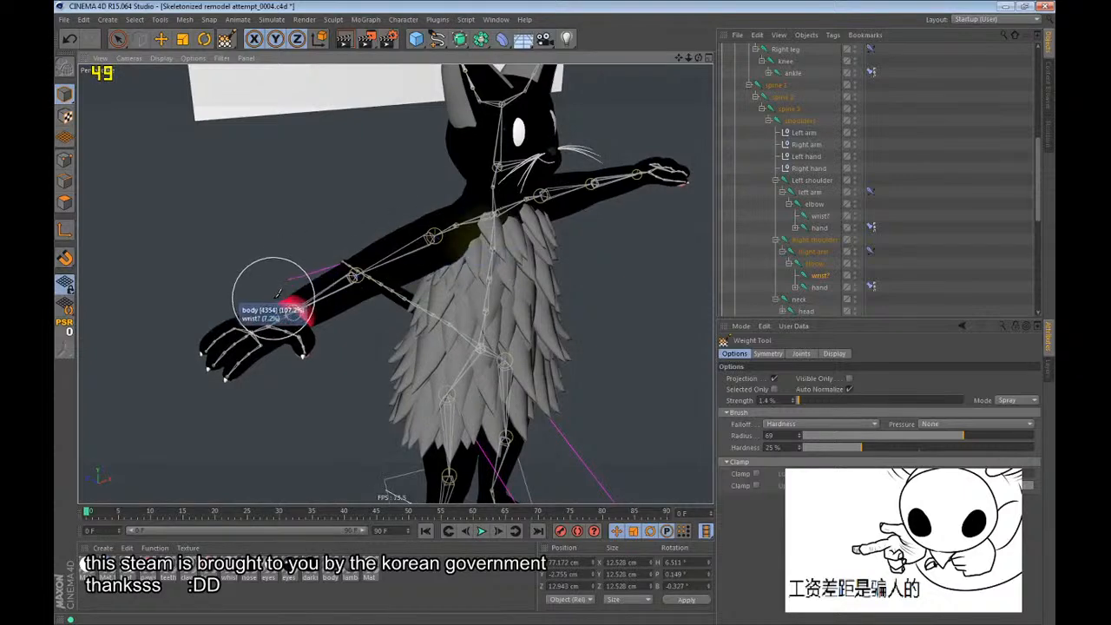
scroll(277, 312, "up", 6)
left_click_drag(278, 313, 415, 274, "alt")
left_click(820, 275)
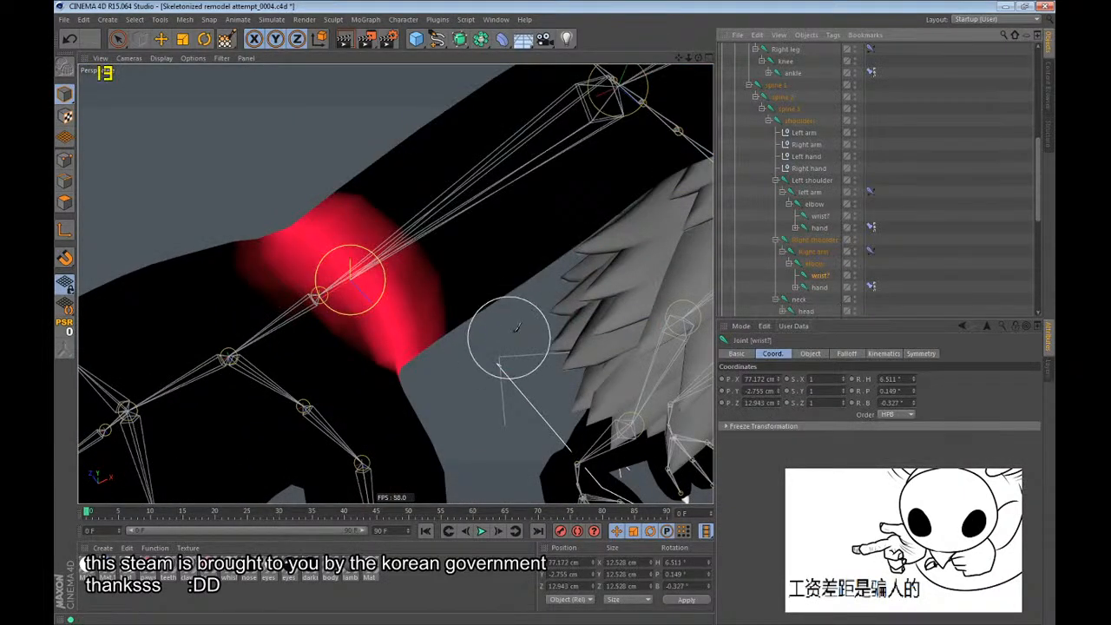
scroll(368, 318, "down", 4)
key("e")
left_click_drag(516, 416, 516, 463)
key("ctrl+z")
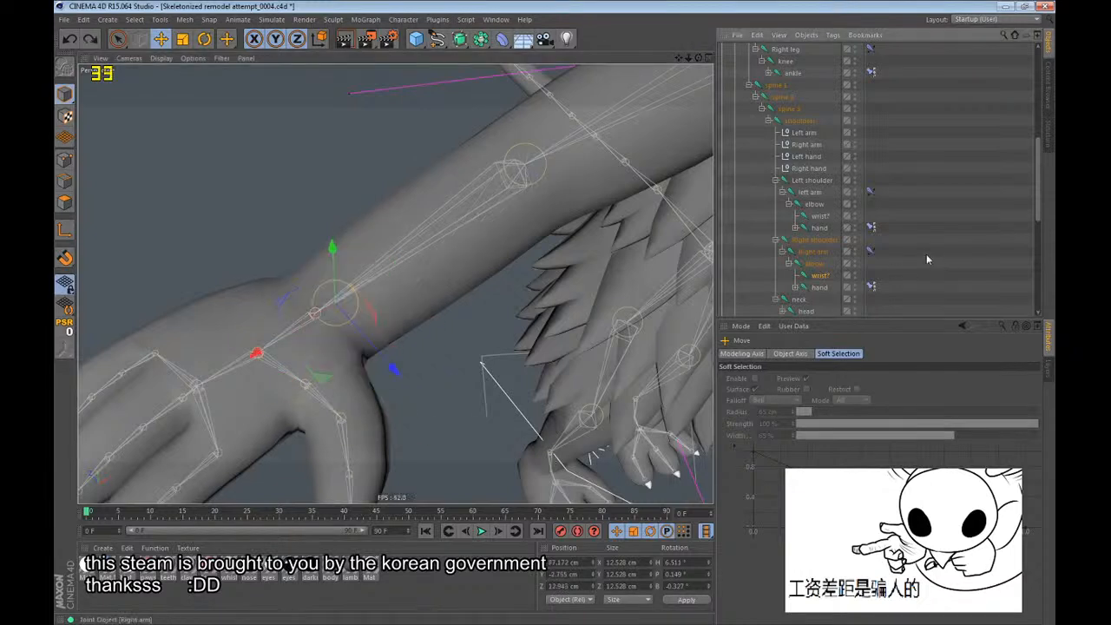
Try moving the right elbow joint and the Right hand null to test the arm's deformation.
left_click(816, 265)
scroll(277, 351, "down", 4)
left_click_drag(529, 338, 446, 329)
key("ctrl+z")
left_click(803, 170)
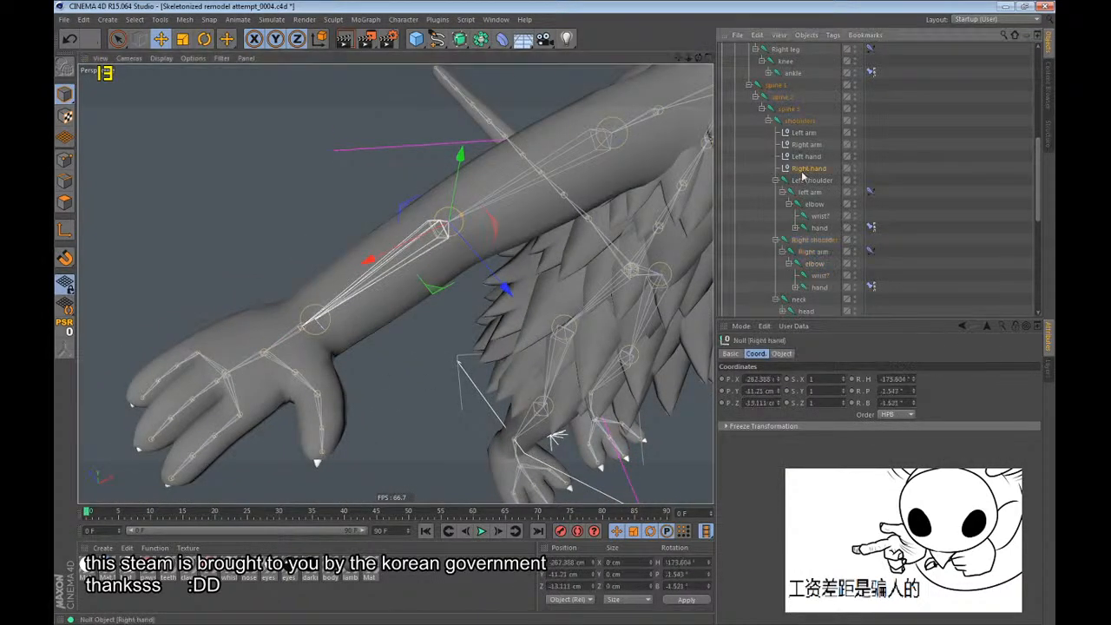
left_click_drag(479, 370, 646, 314)
key("ctrl+z")
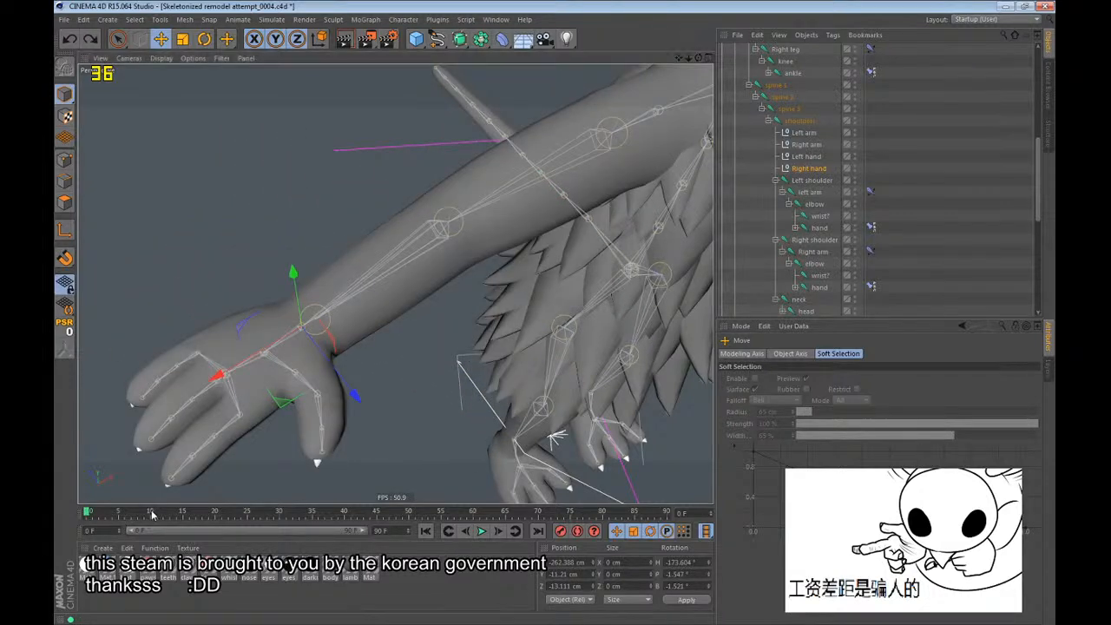
Go to frame 10 and display the right wrist joint's influence with the Weight Tool to inspect the stretched mesh on the bent arm.
left_click(151, 513)
scroll(141, 476, "down", 3)
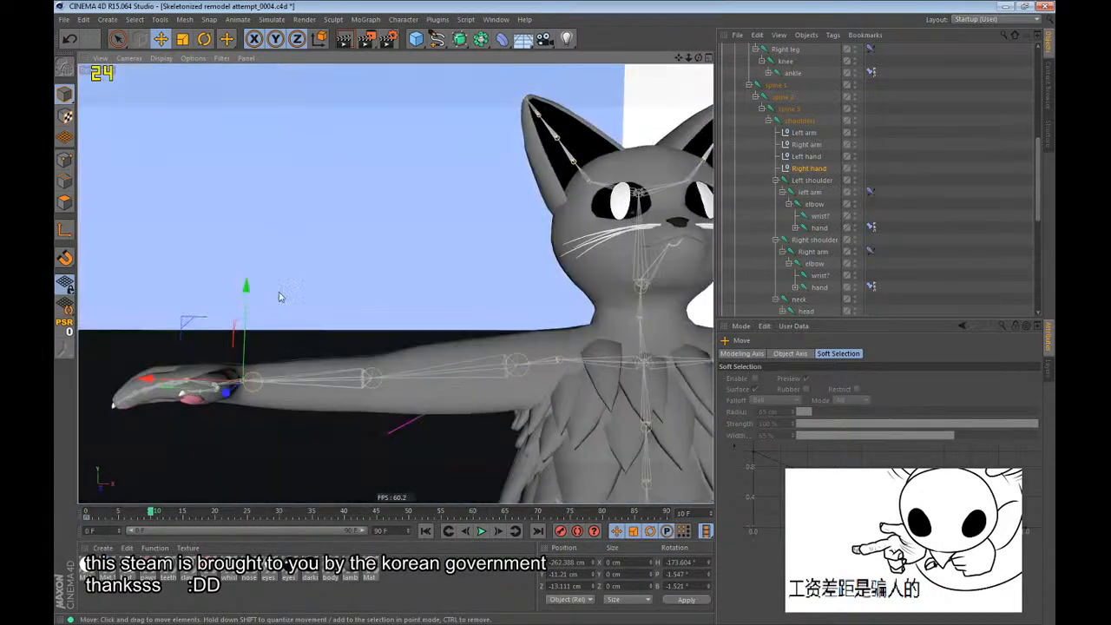
left_click_drag(260, 330, 373, 391)
key("r")
key("e")
left_click(404, 19)
left_click(428, 177)
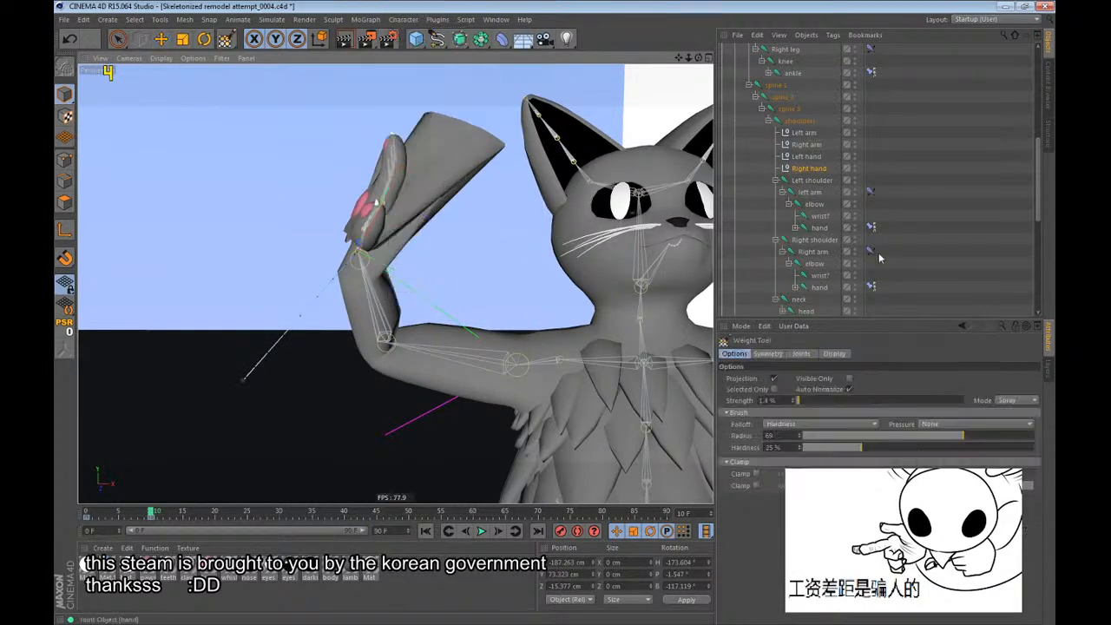
left_click(817, 277)
scroll(434, 106, "up", 5)
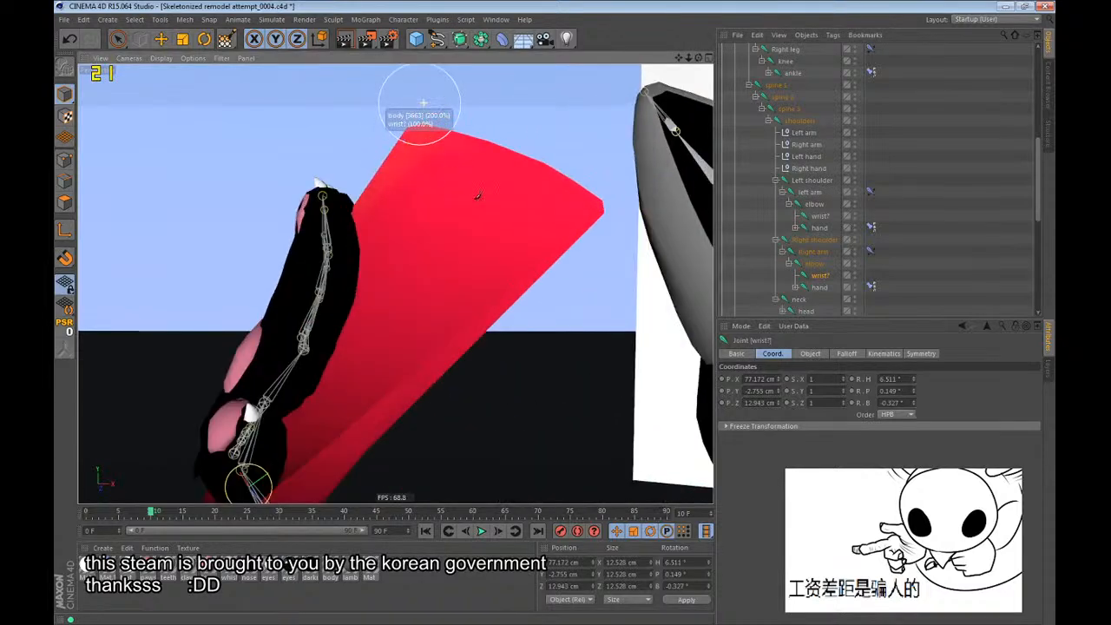
middle_click_drag(545, 227, 504, 268, "alt")
Paint right elbow joint weight over the stretched wrist mesh of the bent arm to pull it back toward the forearm.
left_click(816, 263)
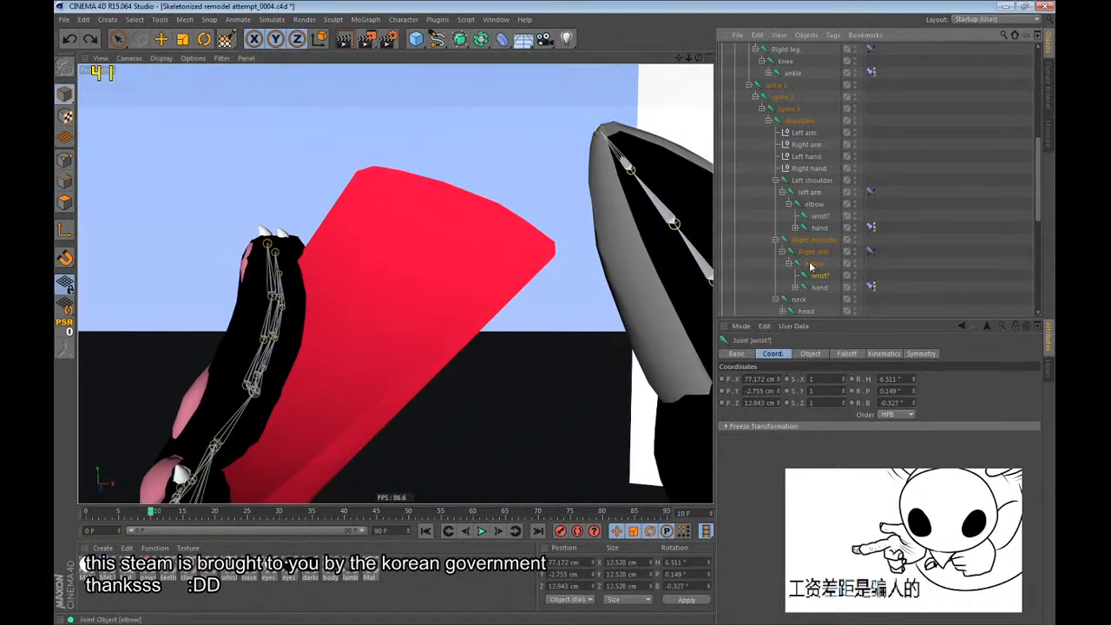
scroll(498, 139, "down", 4)
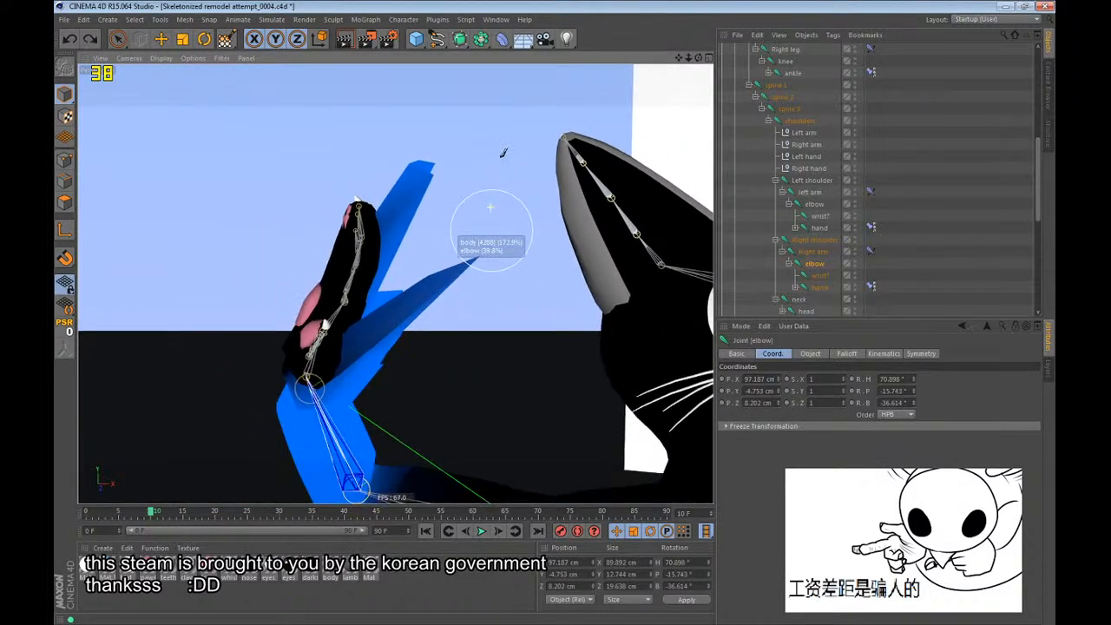
key("ctrl+z")
left_click_drag(344, 337, 382, 328, "alt")
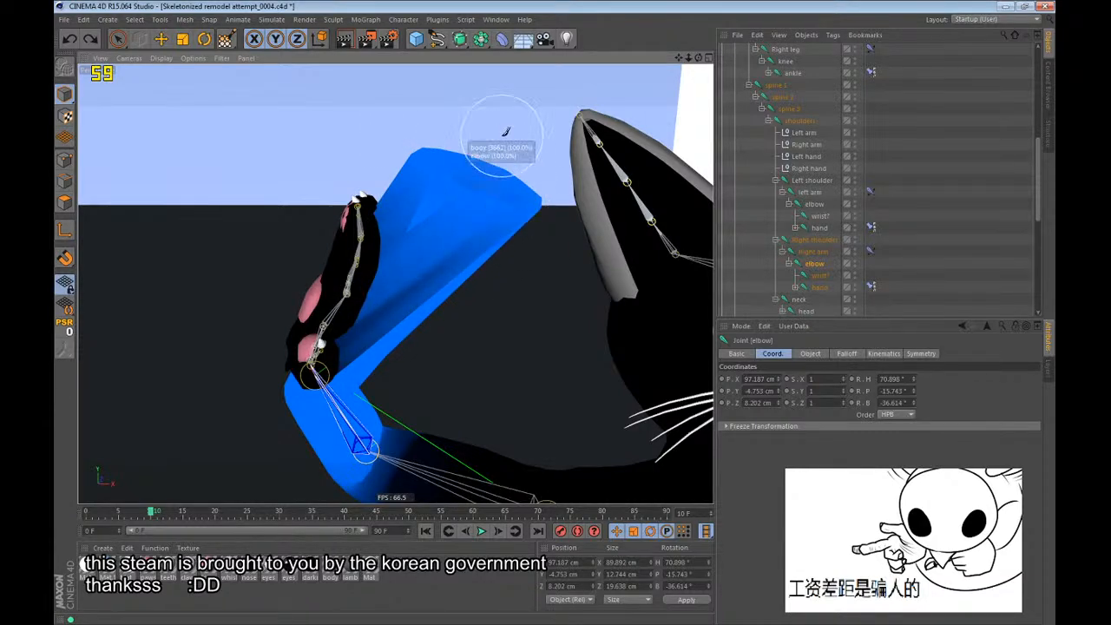
key("ctrl+y")
key("space")
key("space")
scroll(360, 339, "up", 4)
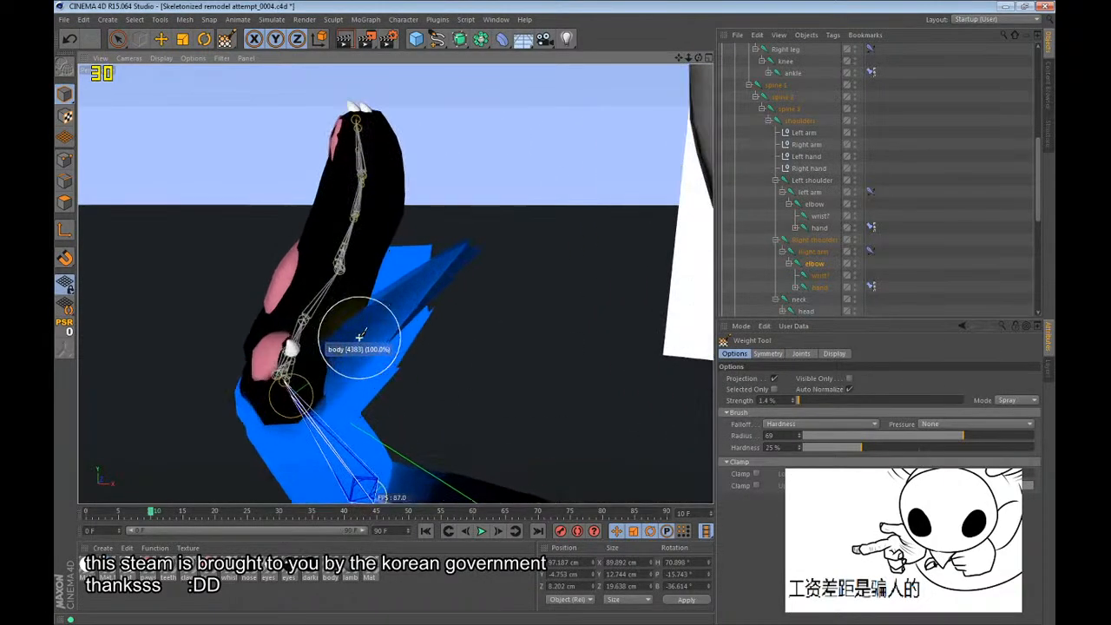
left_click_drag(368, 311, 459, 249, "alt")
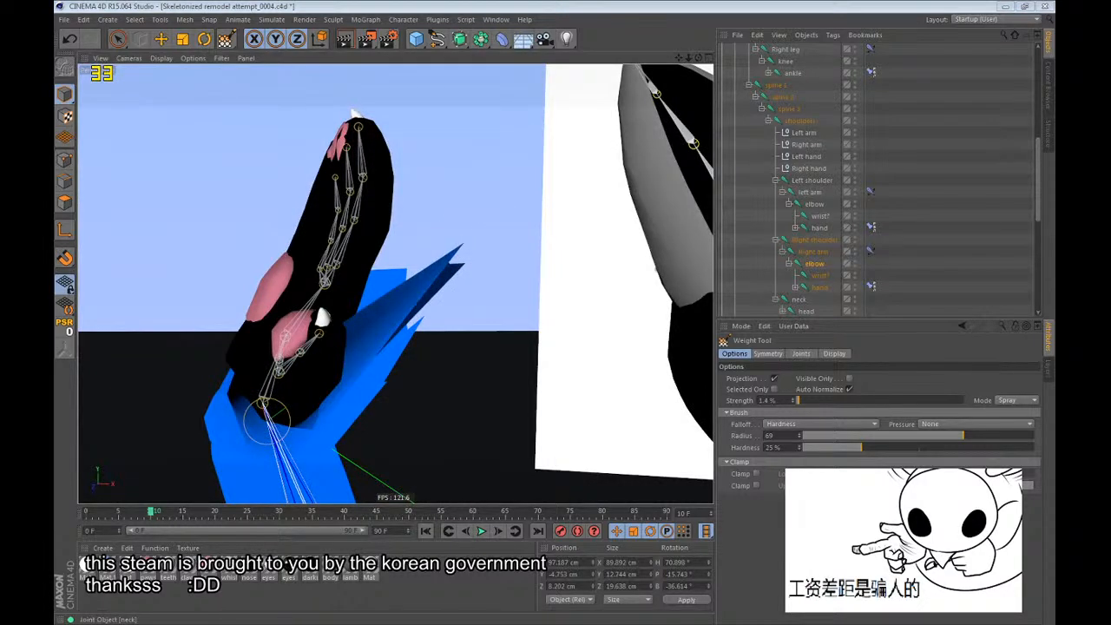
left_click_drag(336, 303, 444, 338, "alt")
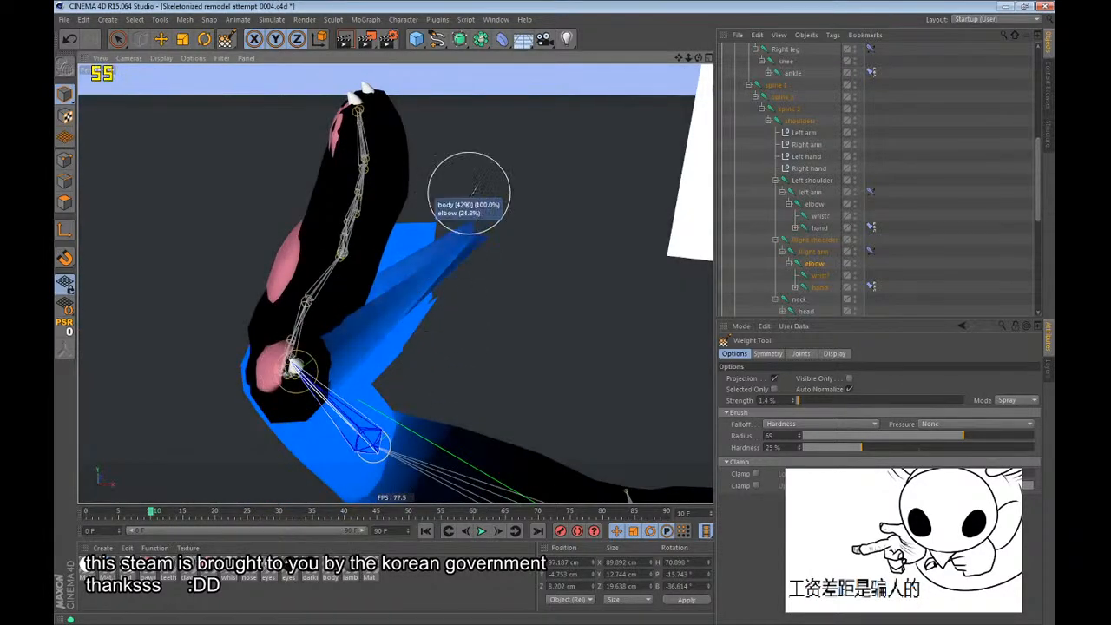
mouse_move(469, 193)
left_mouse_down()
mouse_move(514, 154)
mouse_move(452, 315)
mouse_move(435, 285)
mouse_move(417, 327)
mouse_move(417, 279)
left_mouse_up()
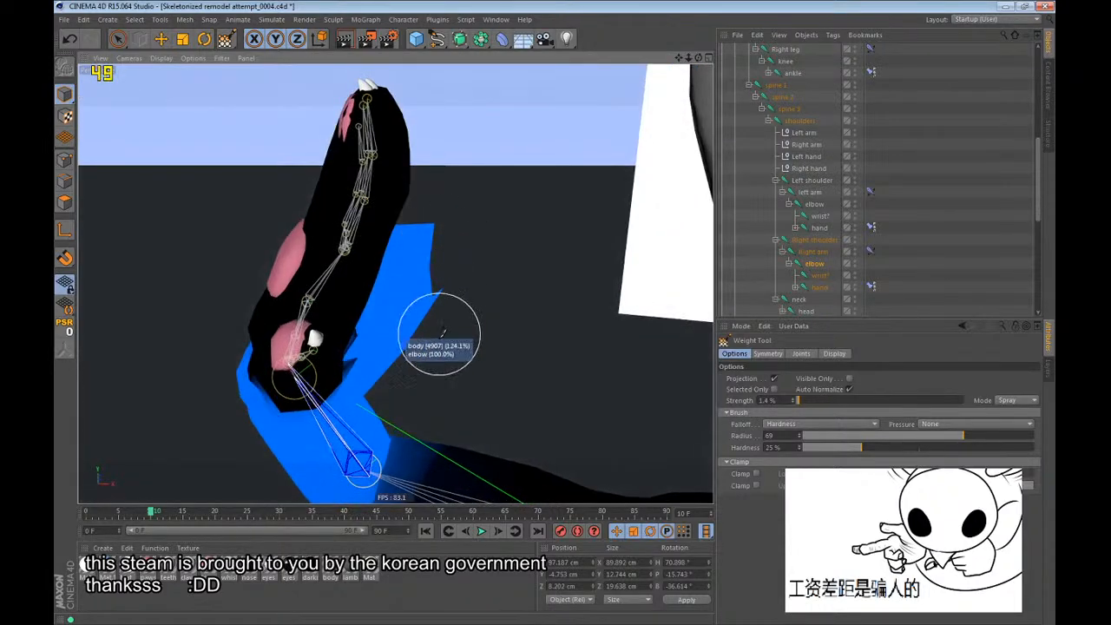
mouse_move(477, 216)
left_mouse_down("alt")
mouse_move(412, 276)
mouse_move(397, 254)
mouse_move(347, 322)
mouse_move(359, 342)
mouse_move(386, 322)
left_mouse_up("alt")
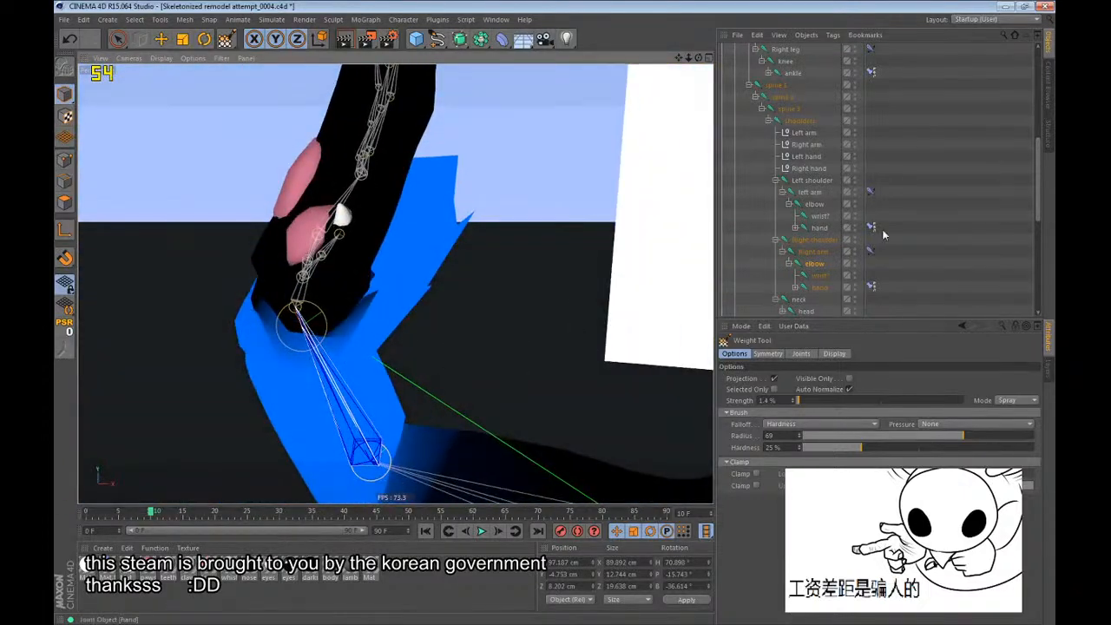
Compare the influences of the Right arm, elbow, hand and wrist joints on the bent arm.
left_click(814, 251)
left_click(813, 265)
left_click(818, 288)
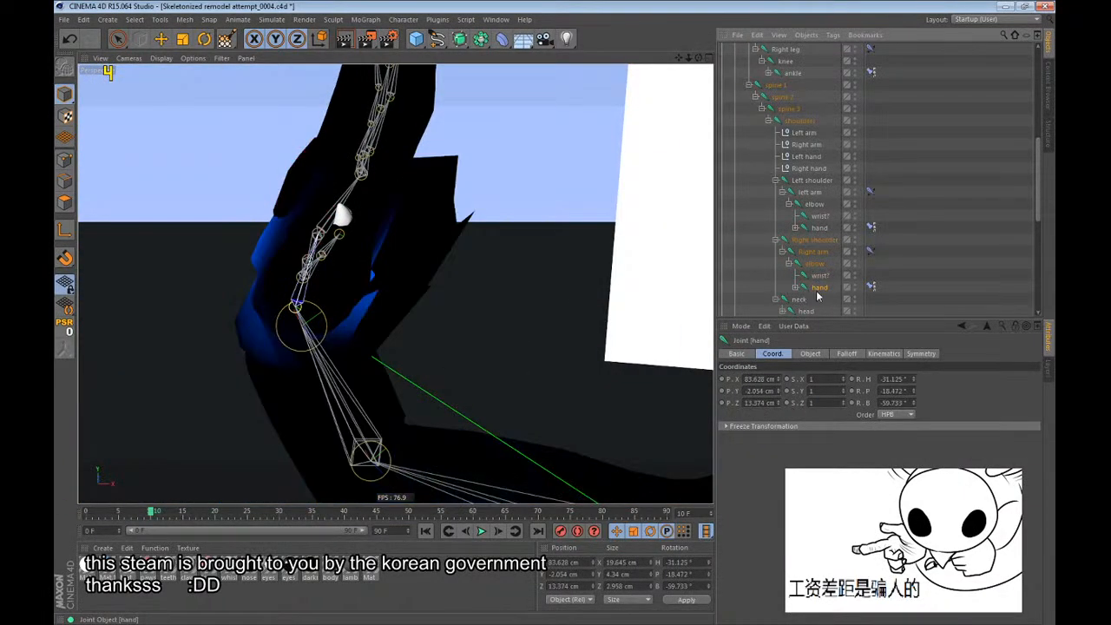
left_click(812, 277)
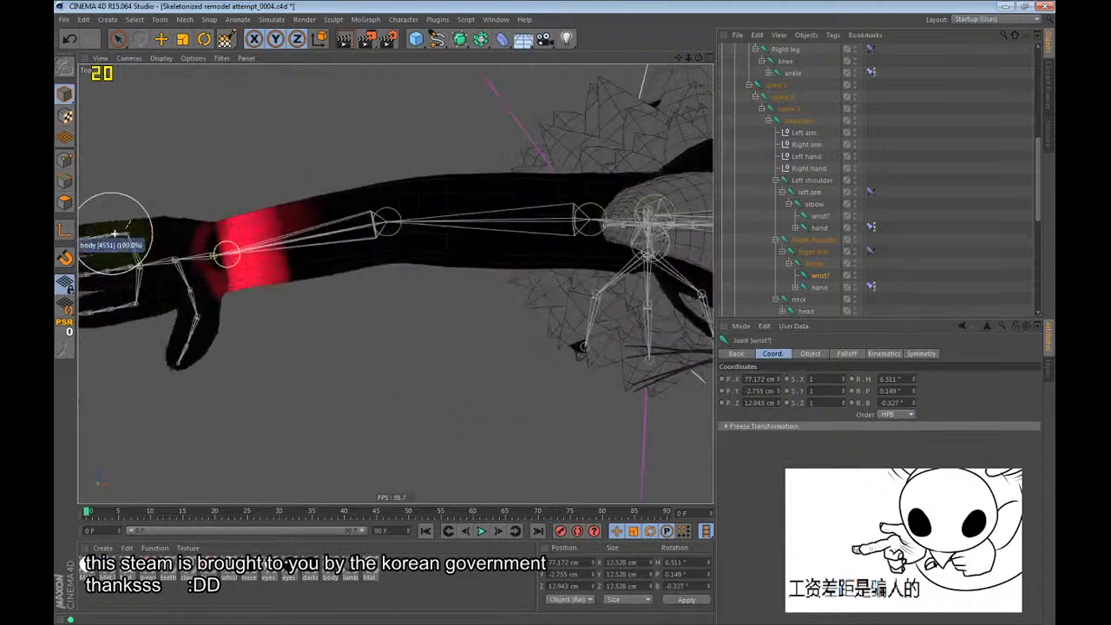
Paint an even band of right wrist joint weight around the wrist in the Top view.
mouse_move(341, 227)
left_mouse_down()
mouse_move(350, 290)
mouse_move(350, 241)
left_mouse_up()
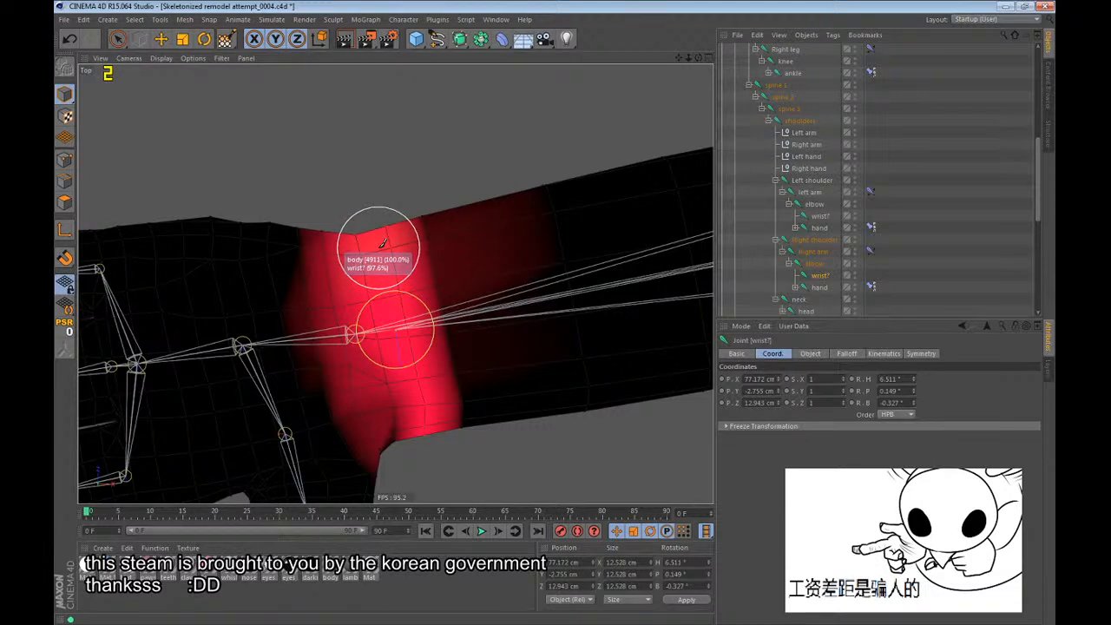
mouse_move(383, 243)
left_mouse_down()
mouse_move(439, 221)
mouse_move(395, 274)
mouse_move(418, 439)
mouse_move(399, 337)
mouse_move(438, 467)
mouse_move(413, 215)
mouse_move(472, 397)
mouse_move(434, 467)
mouse_move(402, 199)
mouse_move(388, 324)
left_mouse_up()
scroll(385, 326, "down", 2)
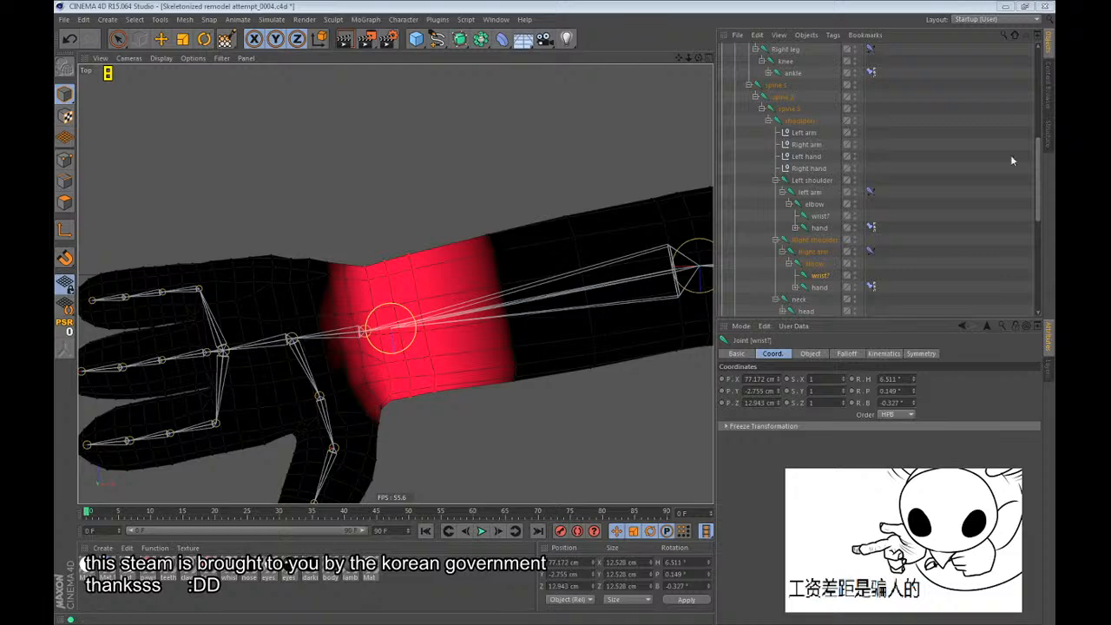
left_click(322, 287)
scroll(322, 287, "down", 5)
scroll(258, 336, "up", 4)
scroll(299, 321, "up", 1)
middle_click_drag(378, 322, 391, 280, "alt")
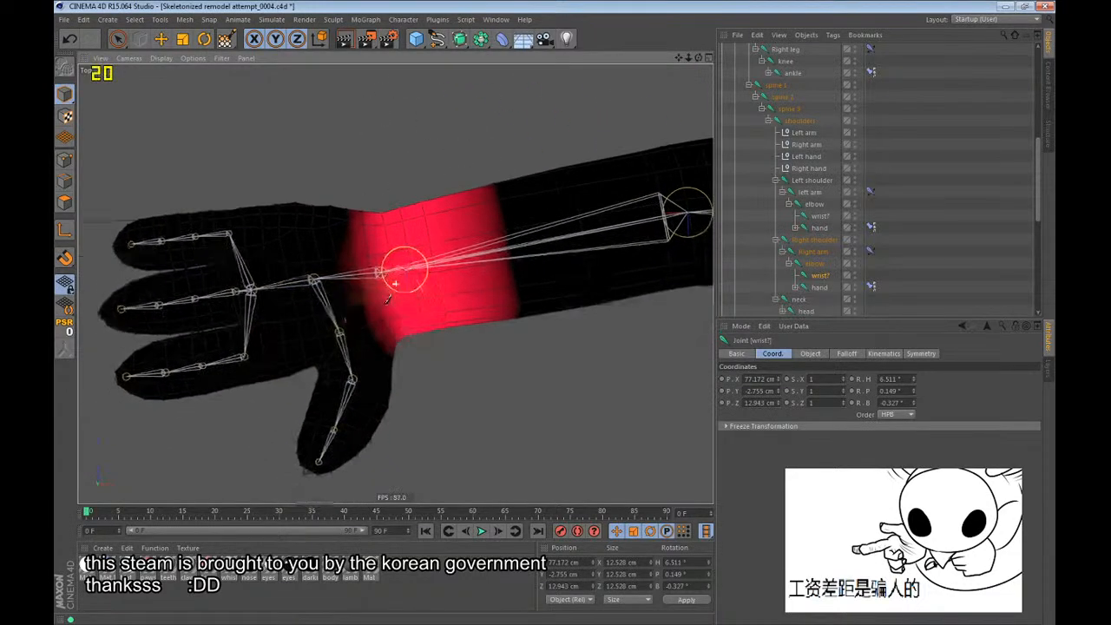
Paint right elbow joint weight over the unweighted gap at the wrist, extending it along the forearm up to the hand.
left_click(817, 264)
left_click_drag(447, 269, 432, 284, "alt")
scroll(346, 283, "down", 6)
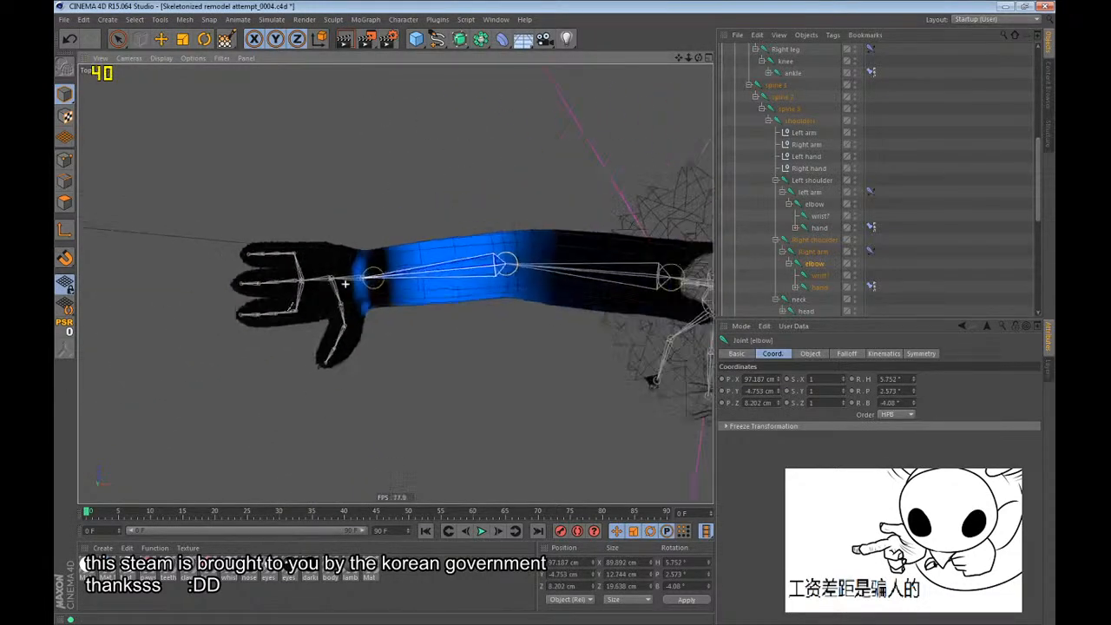
scroll(346, 283, "up", 5)
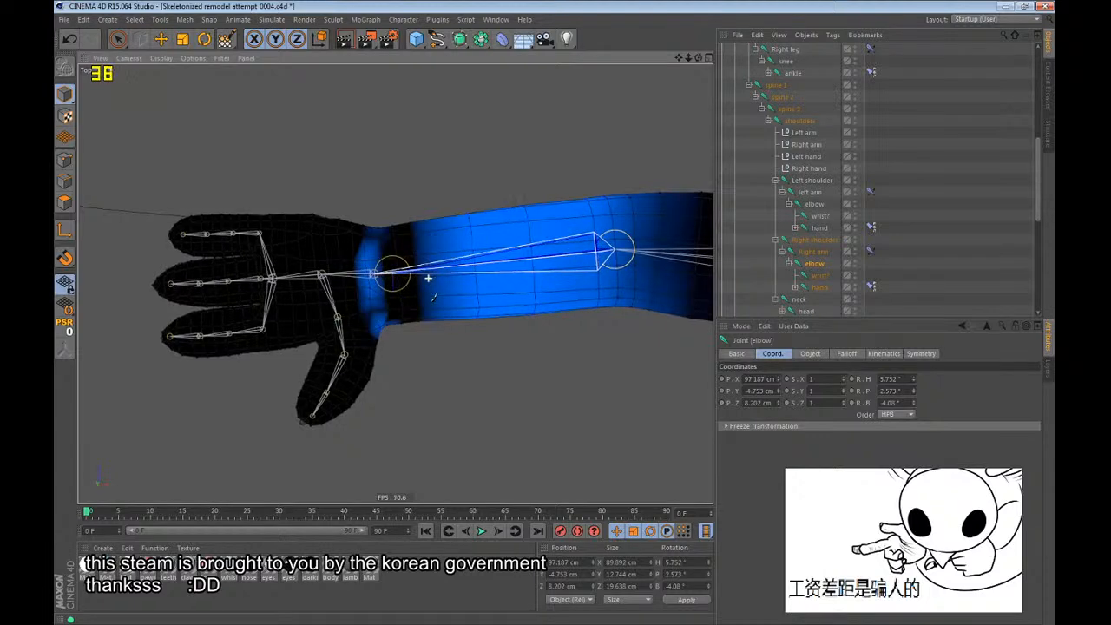
mouse_move(427, 278)
left_mouse_down("alt")
mouse_move(404, 327)
mouse_move(261, 408)
left_mouse_up("alt")
right_click_drag(235, 519, 238, 516, "alt")
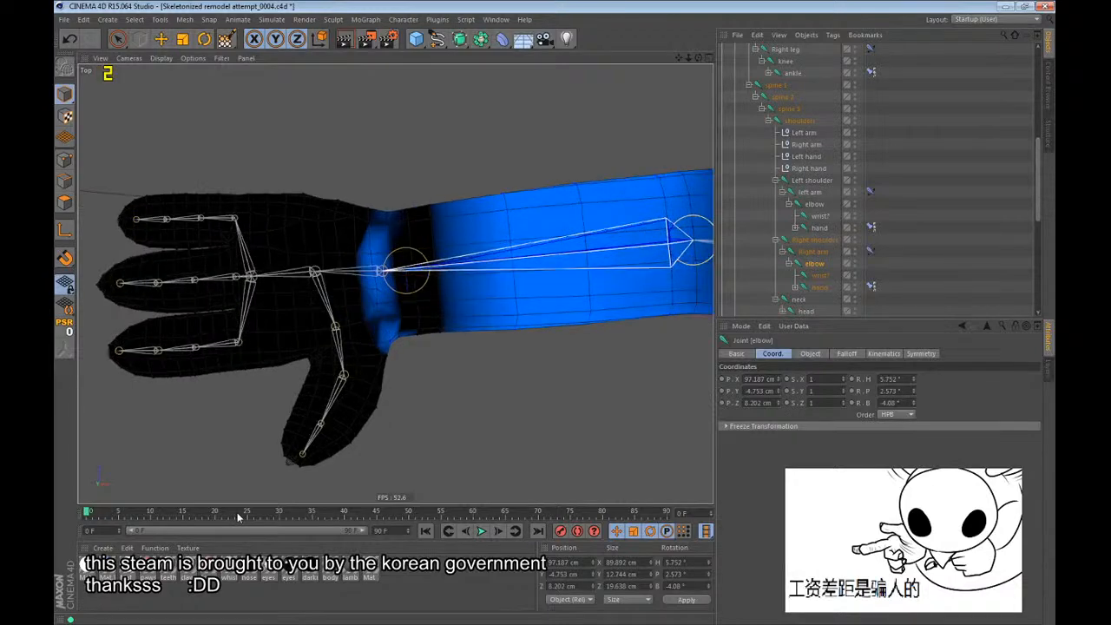
left_click_drag(239, 517, 240, 517, "alt")
right_click_drag(240, 517, 239, 518, "alt")
scroll(356, 278, "down", 5)
scroll(365, 239, "up", 3)
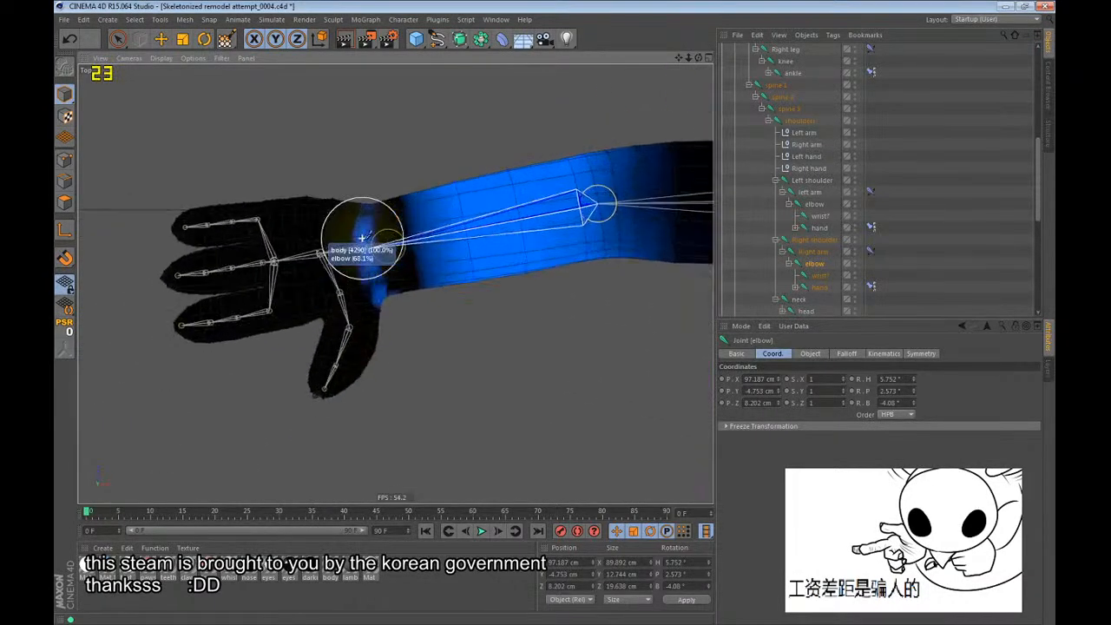
mouse_move(364, 240)
left_mouse_down("alt")
mouse_move(389, 259)
mouse_move(322, 290)
left_mouse_up("alt")
scroll(420, 202, "up", 4)
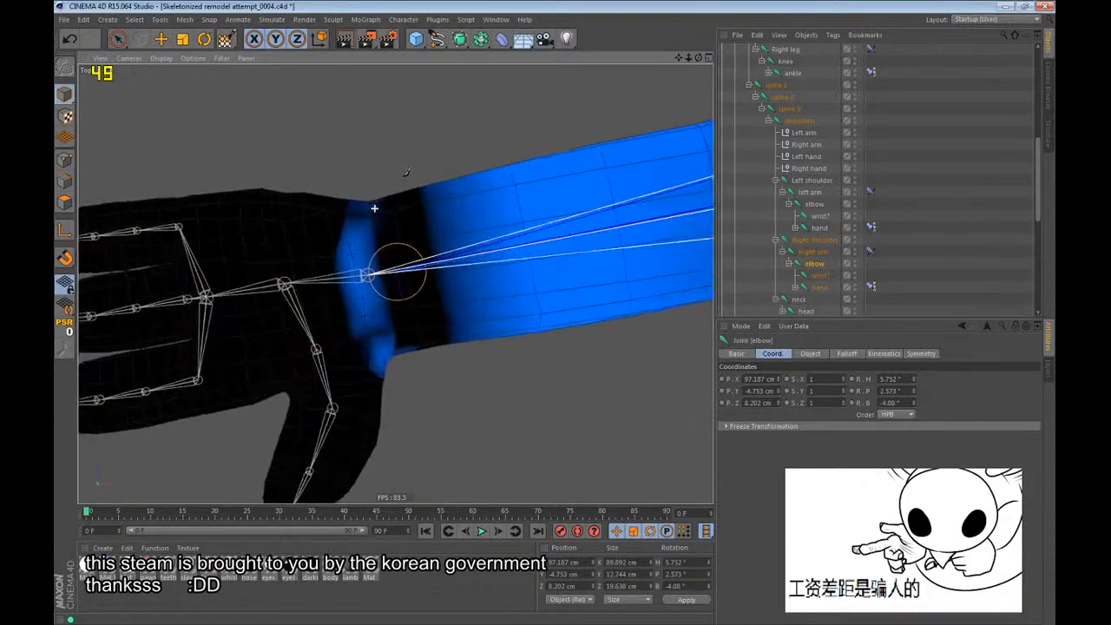
left_click_drag(374, 208, 432, 345)
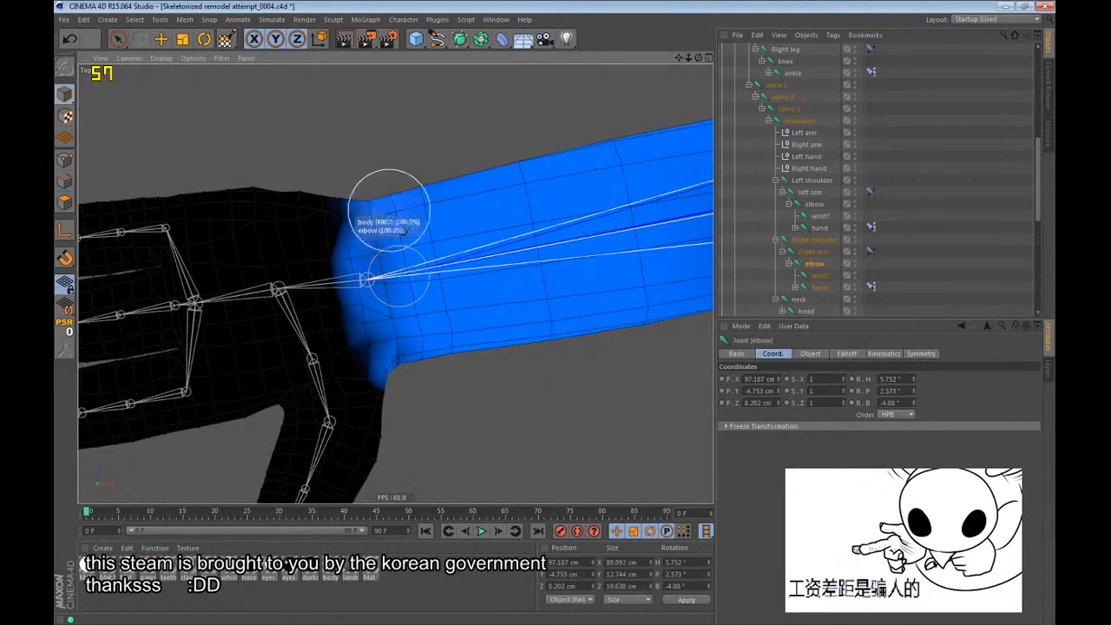
Compare the right wrist joint's painted influence with the left wrist joint's weighting in the Top view.
left_click(818, 275)
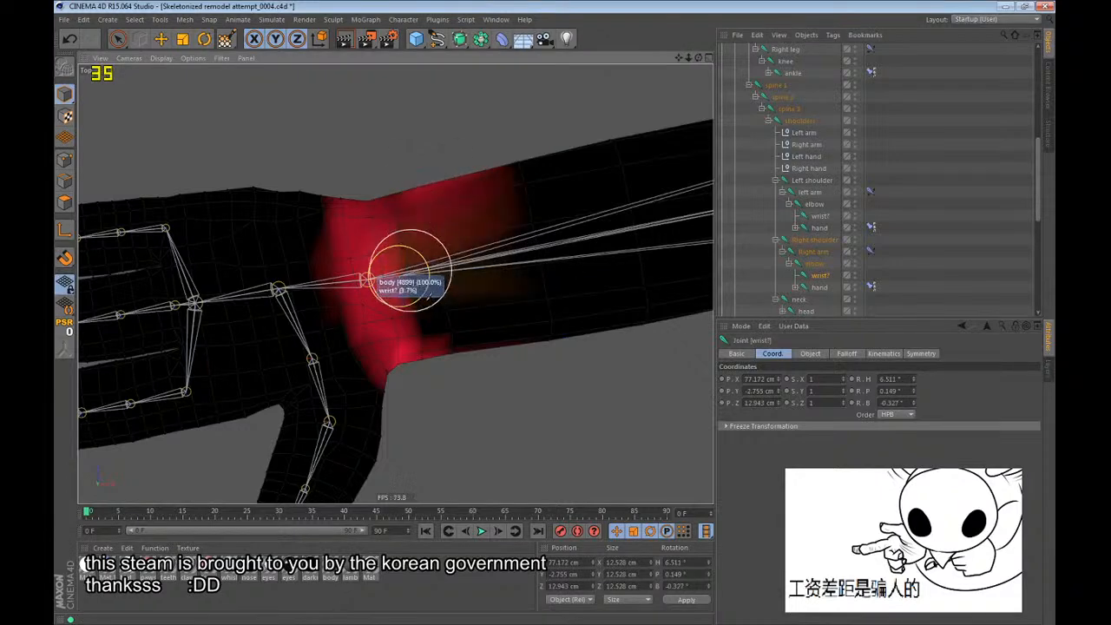
left_click(808, 216)
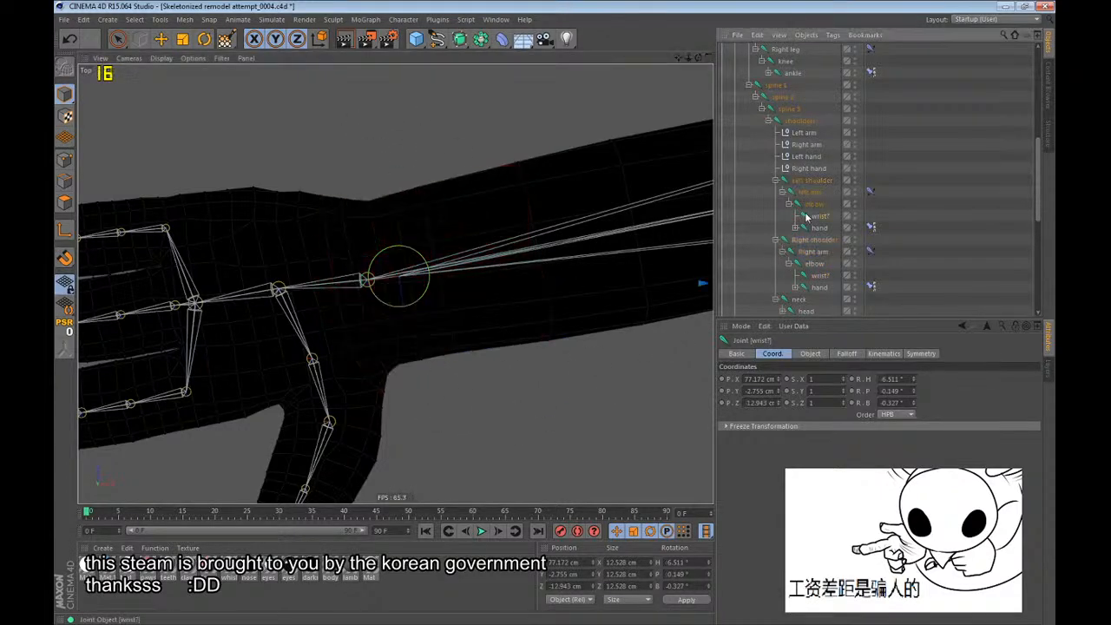
key("s")
scroll(441, 253, "down", 10)
scroll(510, 234, "up", 5)
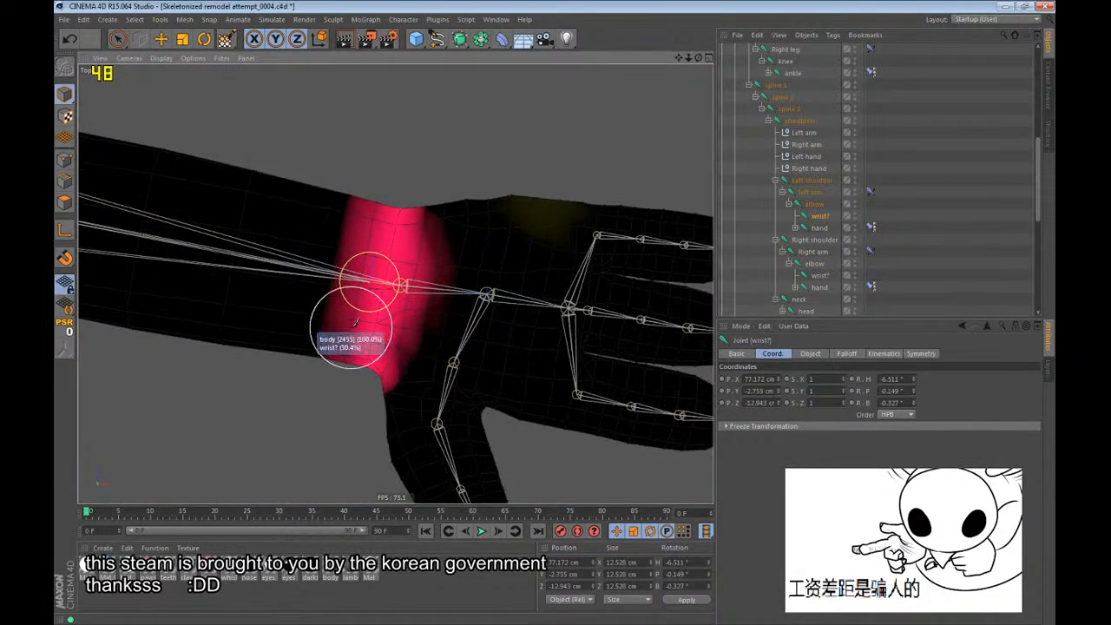
scroll(345, 321, "up", 4)
scroll(394, 286, "down", 3)
scroll(598, 243, "down", 8)
right_click_drag(513, 287, 465, 313, "alt")
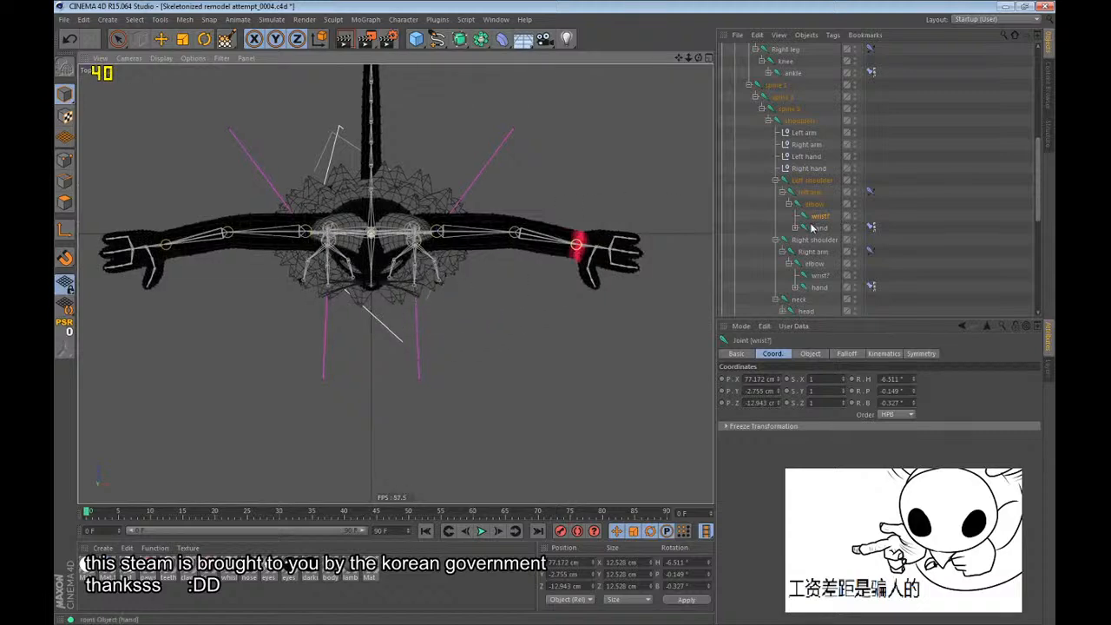
Repaint the right wrist joint's weight as a narrow band around the wrist, matching the left wrist.
left_click(812, 275)
key("s")
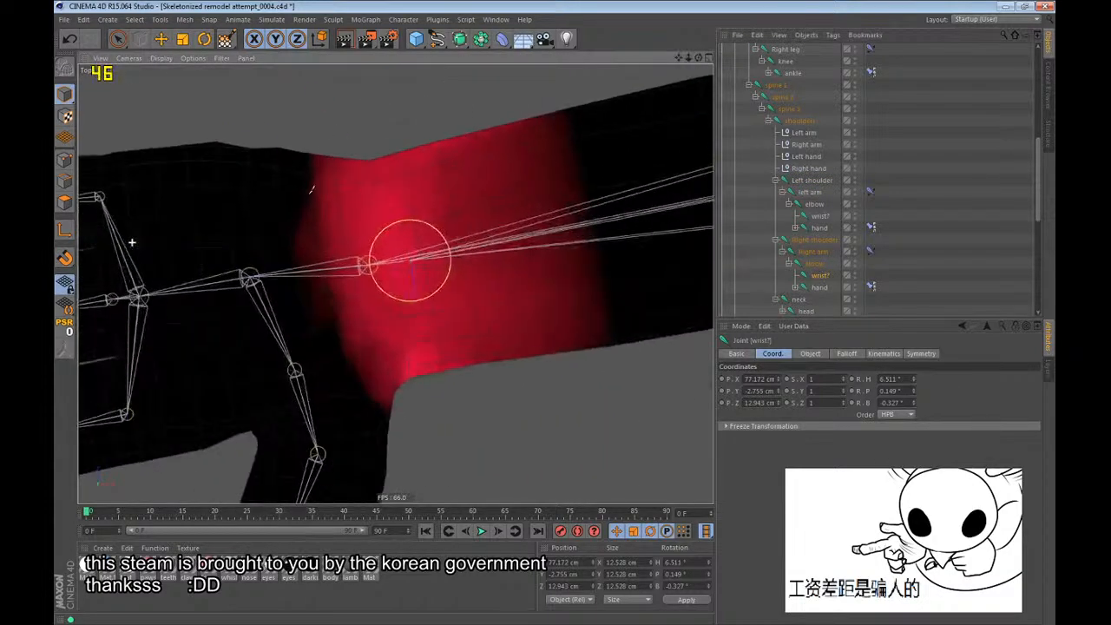
mouse_move(397, 219)
left_mouse_down()
mouse_move(377, 246)
mouse_move(399, 374)
mouse_move(424, 414)
mouse_move(387, 202)
left_mouse_up()
mouse_move(441, 178)
left_mouse_down("ctrl")
mouse_move(445, 98)
mouse_move(479, 240)
mouse_move(462, 350)
mouse_move(416, 117)
mouse_move(379, 102)
mouse_move(443, 336)
mouse_move(434, 352)
mouse_move(381, 265)
left_mouse_up("ctrl")
scroll(332, 248, "down", 6)
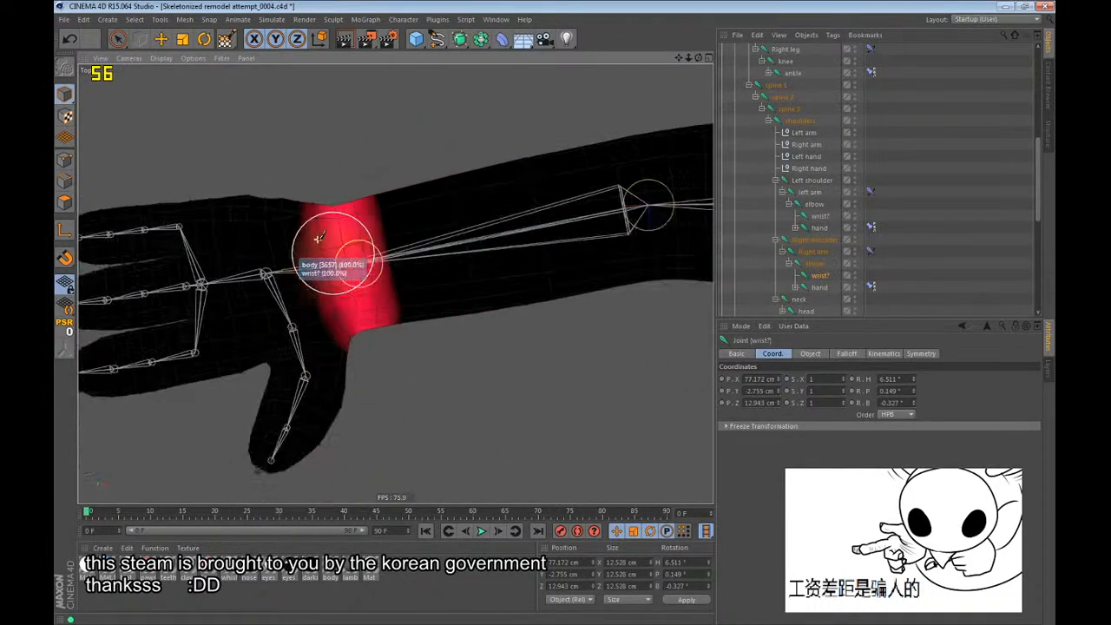
Go to frame 15 in the perspective view and examine the right wrist's deformation on the bent arm from several angles.
key("r")
key("F1")
left_click_drag(457, 309, 471, 432, "alt")
scroll(152, 362, "down", 6)
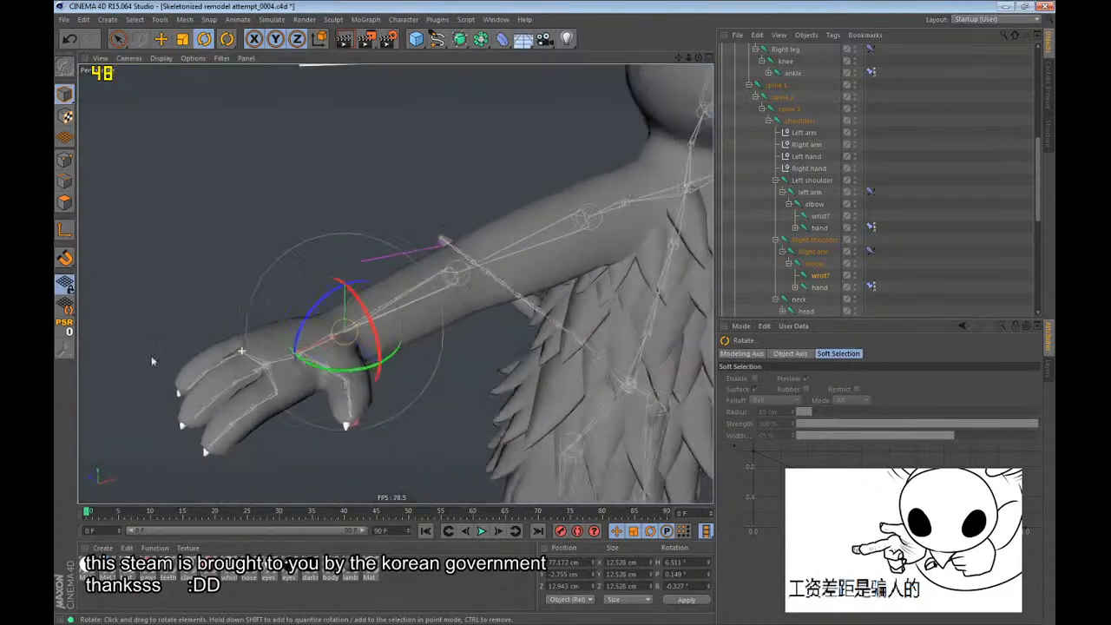
left_click(183, 515)
left_click_drag(335, 352, 689, 356, "alt")
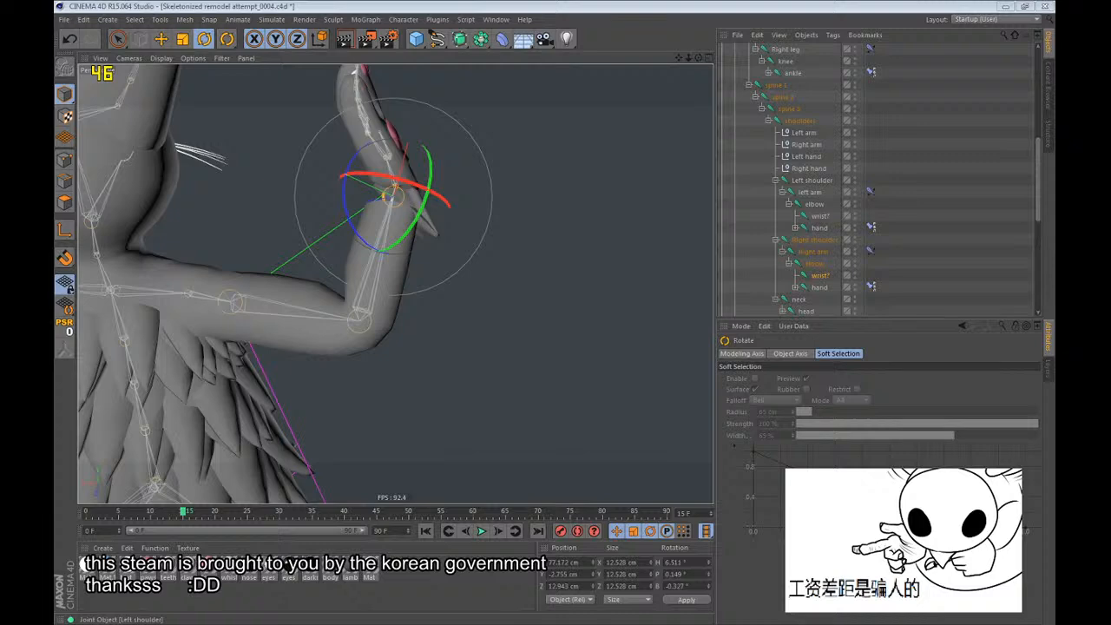
mouse_move(389, 177)
left_mouse_down("alt")
mouse_move(388, 226)
mouse_move(400, 164)
left_mouse_up("alt")
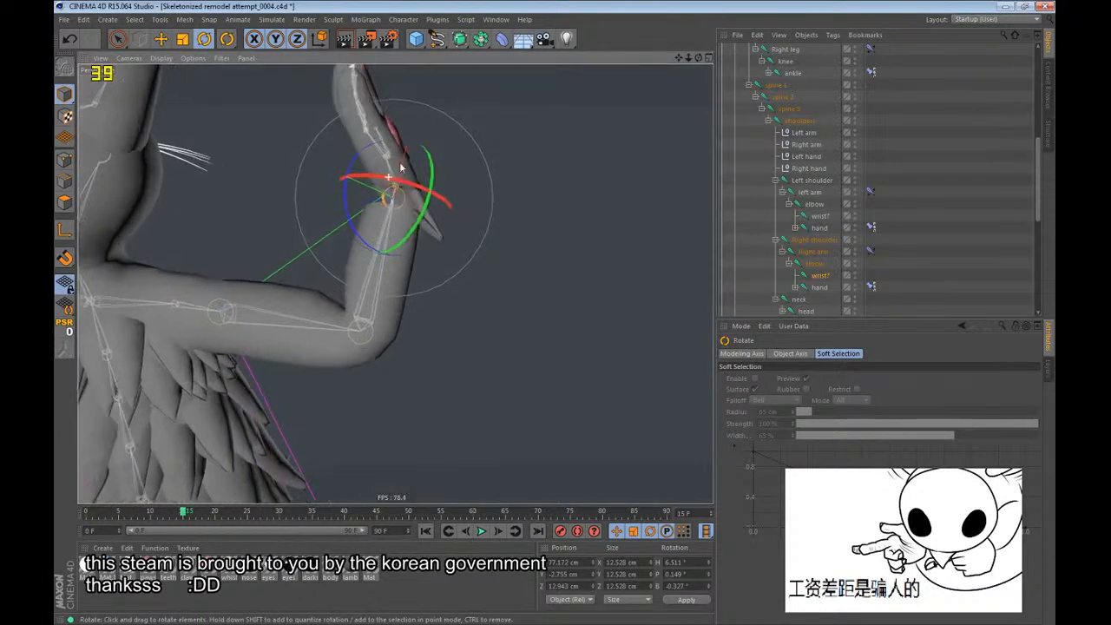
With the Weight Tool, paint right elbow joint weight over the forearm's end and the stray spikes at the bent wrist.
scroll(395, 178, "up", 4)
left_click_drag(228, 40, 271, 77)
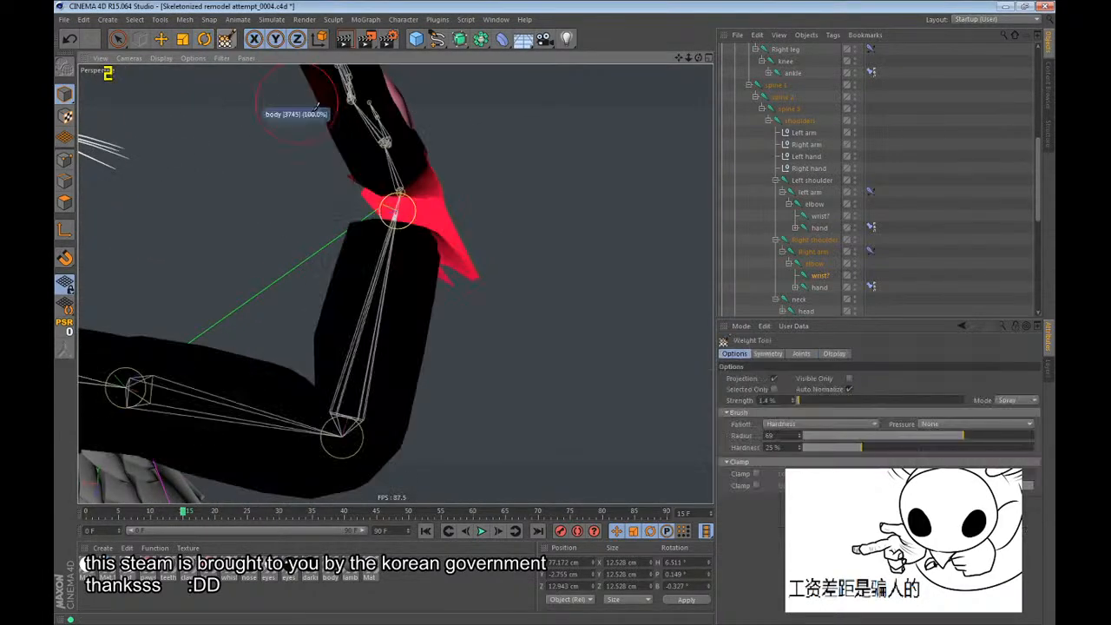
mouse_move(472, 209)
left_mouse_down("alt")
mouse_move(459, 213)
mouse_move(528, 377)
left_mouse_up("alt")
key("ctrl+z")
left_click_drag(474, 242, 634, 246, "alt")
left_click(825, 266)
left_click_drag(469, 240, 511, 229, "alt")
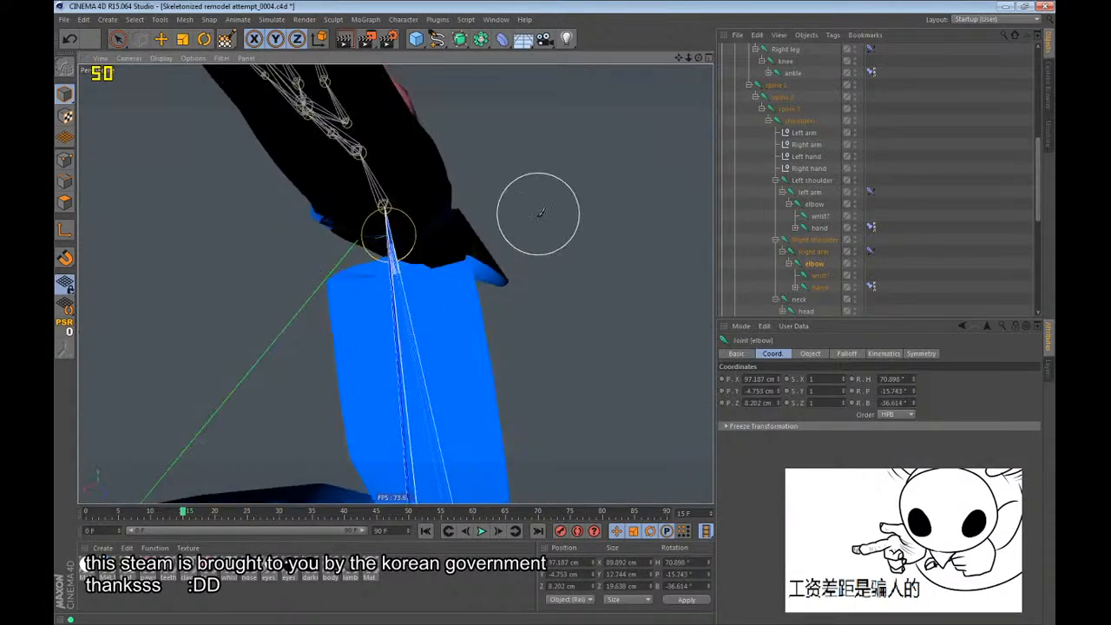
mouse_move(509, 322)
left_mouse_down("alt")
mouse_move(422, 248)
mouse_move(422, 231)
mouse_move(330, 248)
mouse_move(417, 252)
mouse_move(405, 293)
left_mouse_up("alt")
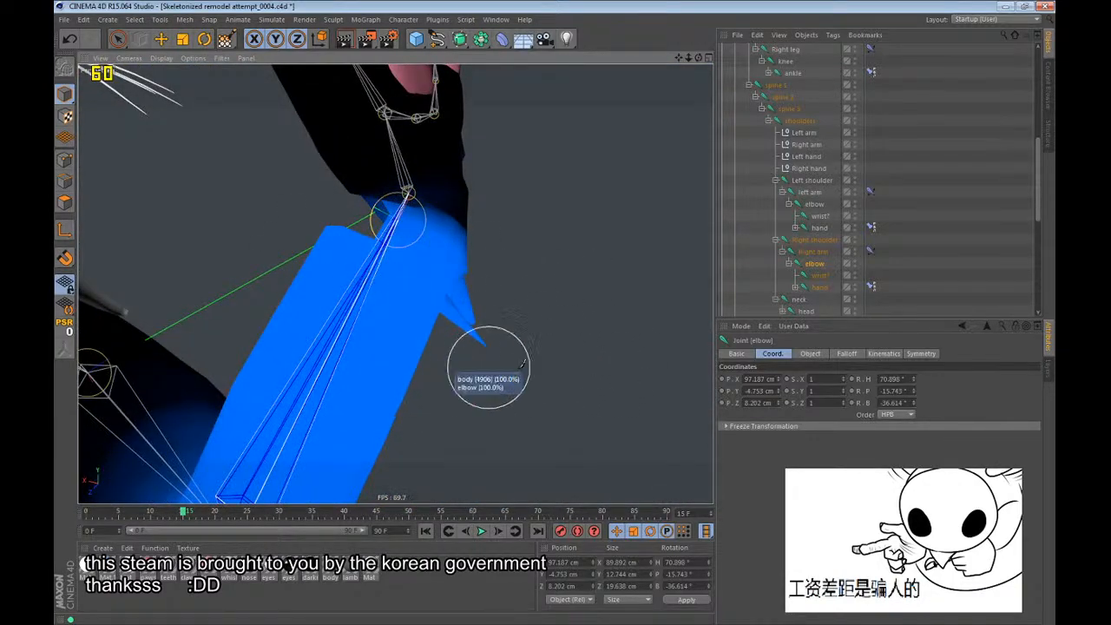
mouse_move(435, 248)
left_mouse_down("alt")
mouse_move(509, 248)
mouse_move(429, 234)
mouse_move(374, 267)
mouse_move(422, 303)
mouse_move(399, 343)
mouse_move(524, 258)
mouse_move(490, 278)
left_mouse_up("alt")
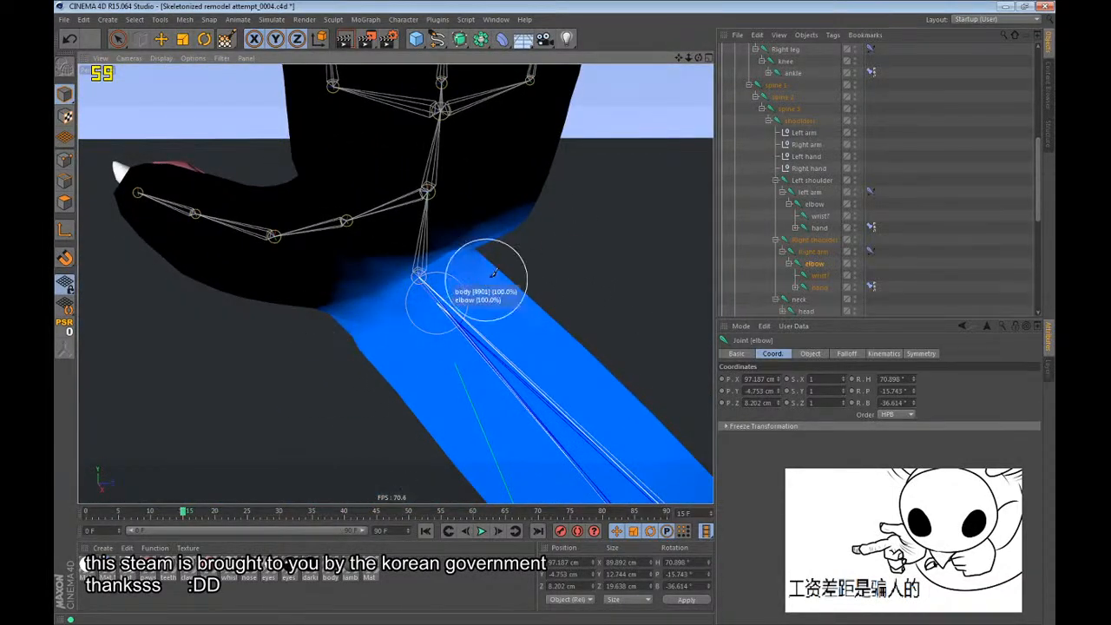
left_click_drag(421, 301, 523, 271, "alt")
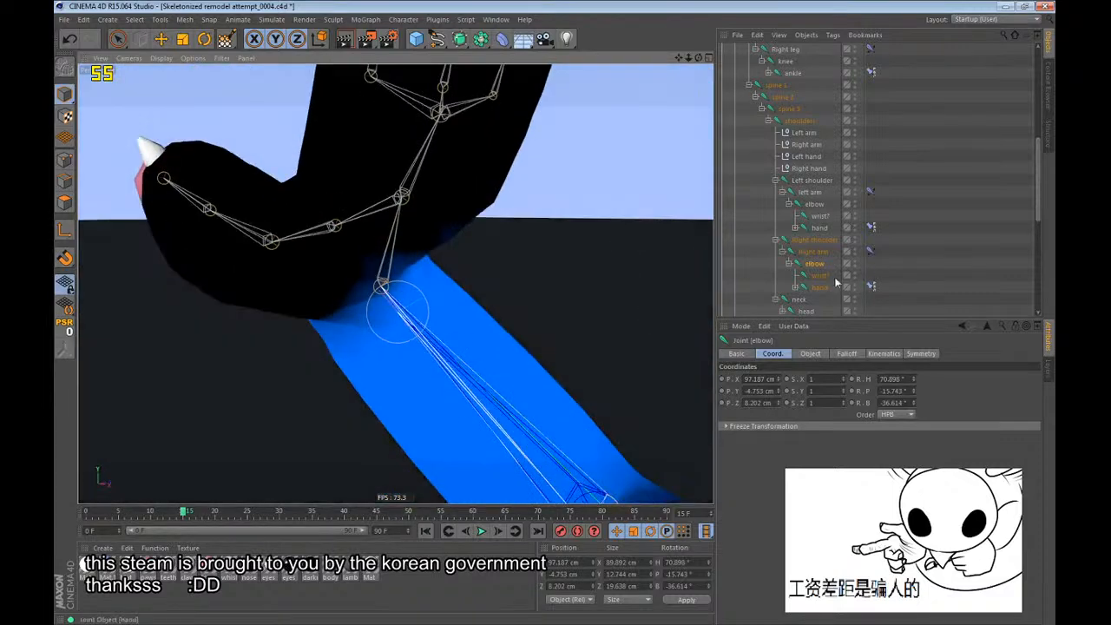
Select the right hand joint for weighting, restrict the Weight Tool to visible points and change the viewport display mode to show mesh edges.
left_click(823, 277)
left_click(823, 288)
left_click_drag(404, 278, 295, 247, "alt")
left_click(850, 379)
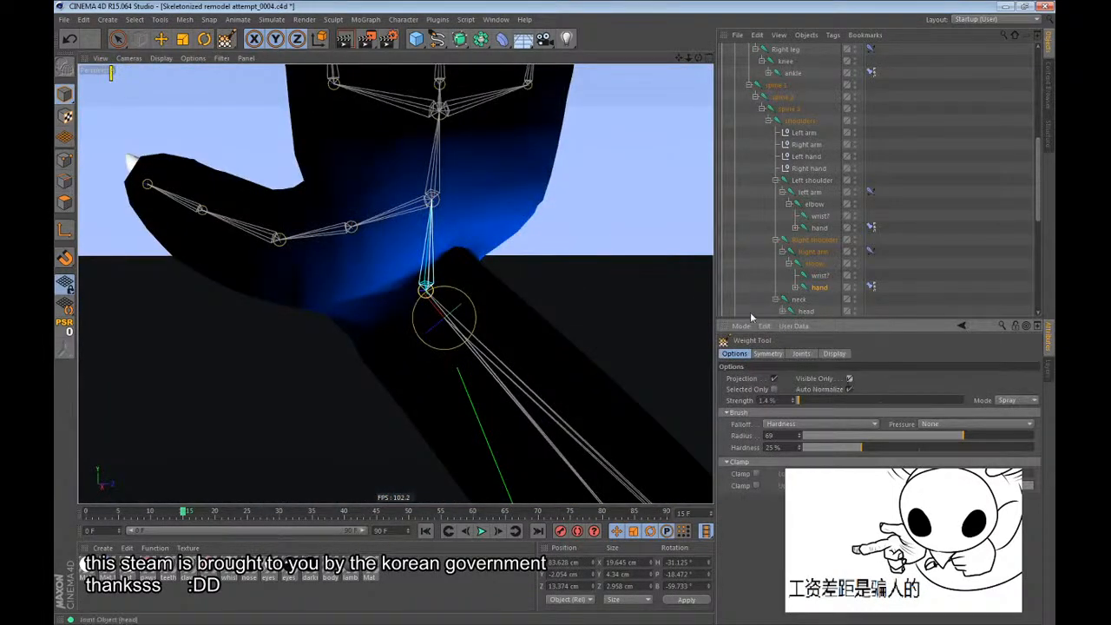
left_click(161, 58)
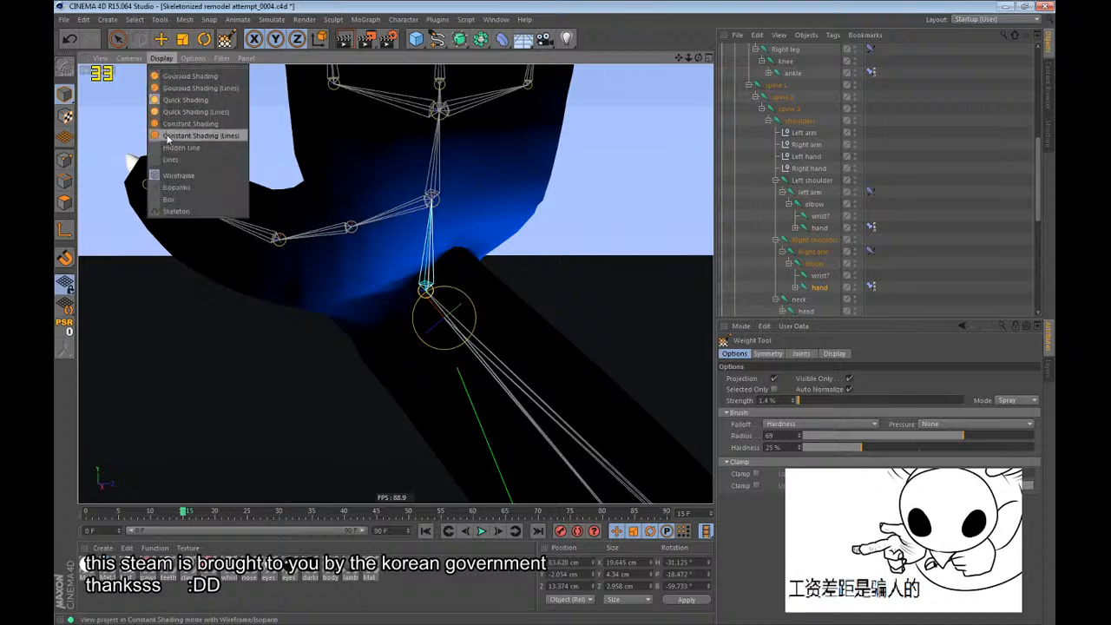
Paint right hand joint weight across the base of the hand just above the bent wrist.
mouse_move(350, 224)
left_mouse_down("alt")
mouse_move(422, 200)
mouse_move(417, 249)
left_mouse_up("alt")
right_click_drag(401, 242, 590, 237, "alt")
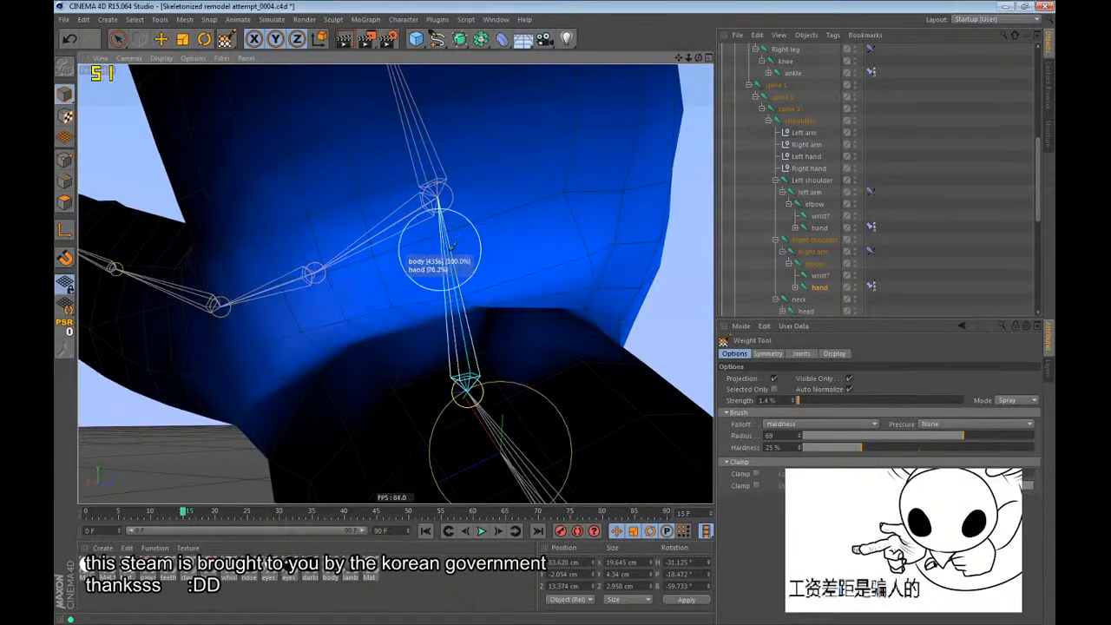
mouse_move(454, 231)
left_mouse_down("alt")
mouse_move(452, 251)
mouse_move(422, 194)
left_mouse_up("alt")
left_click_drag(553, 193, 587, 248, "alt")
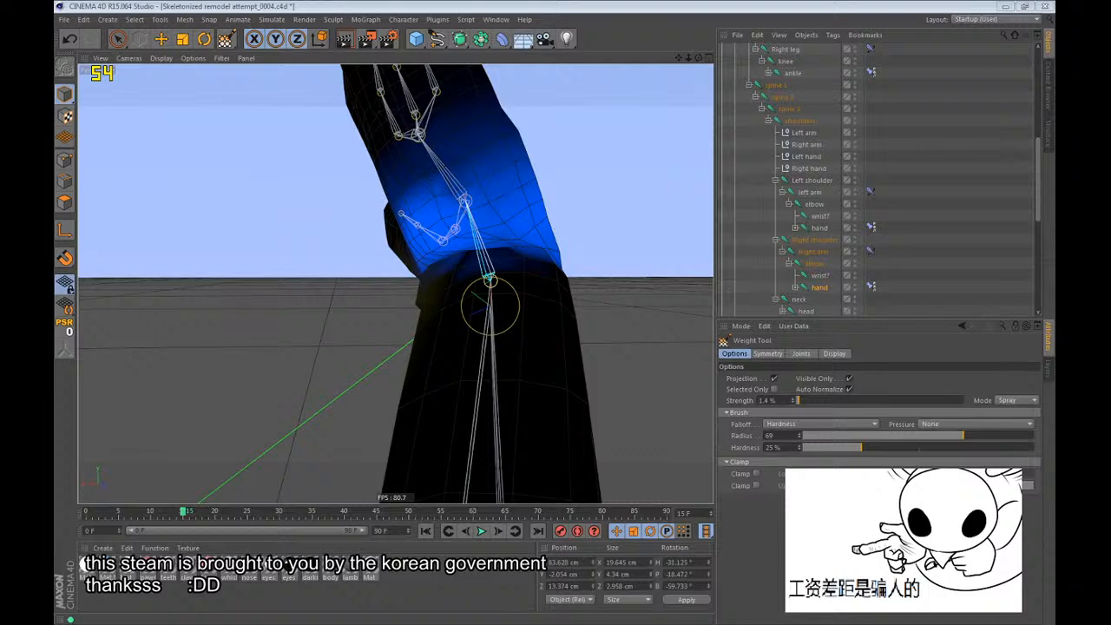
left_click(640, 5)
scroll(437, 243, "up", 5)
left_click_drag(511, 215, 504, 276, "alt")
scroll(512, 232, "up", 5)
left_click_drag(518, 231, 521, 215, "alt")
scroll(521, 216, "down", 1)
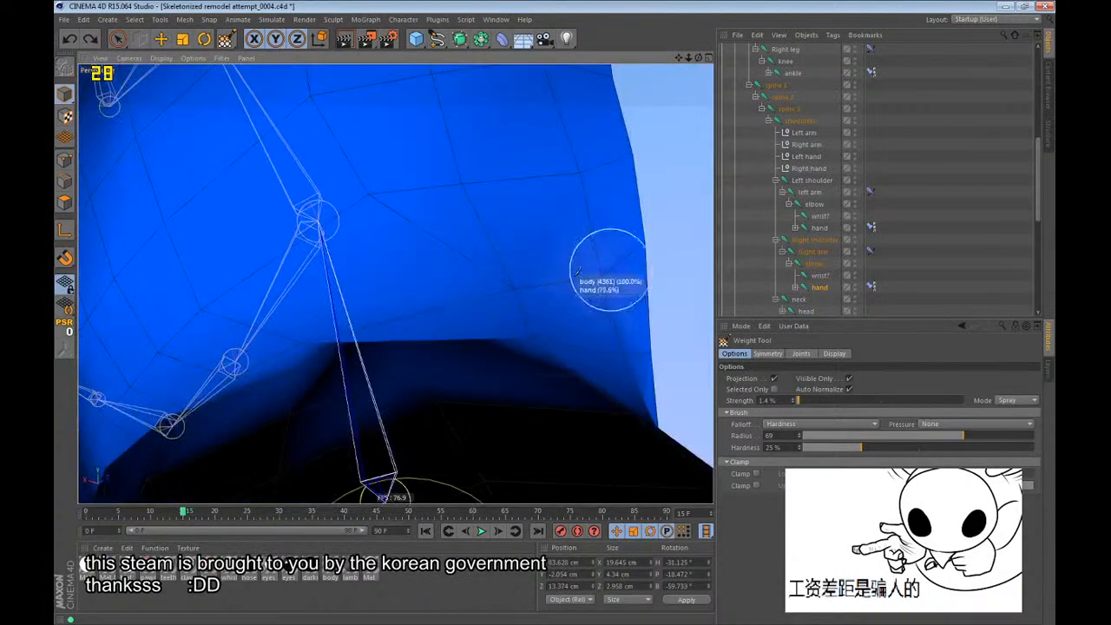
Build up the right hand joint's weight along the edge of the folded crease between hand and forearm.
left_click_drag(554, 277, 653, 304, "alt")
mouse_move(492, 318)
left_mouse_down("alt")
mouse_move(477, 310)
mouse_move(560, 316)
left_mouse_up("alt")
mouse_move(405, 260)
left_mouse_down("alt")
mouse_move(622, 312)
mouse_move(385, 275)
mouse_move(495, 226)
mouse_move(464, 326)
mouse_move(467, 291)
mouse_move(499, 288)
left_mouse_up("alt")
left_click_drag(376, 198, 457, 243, "alt")
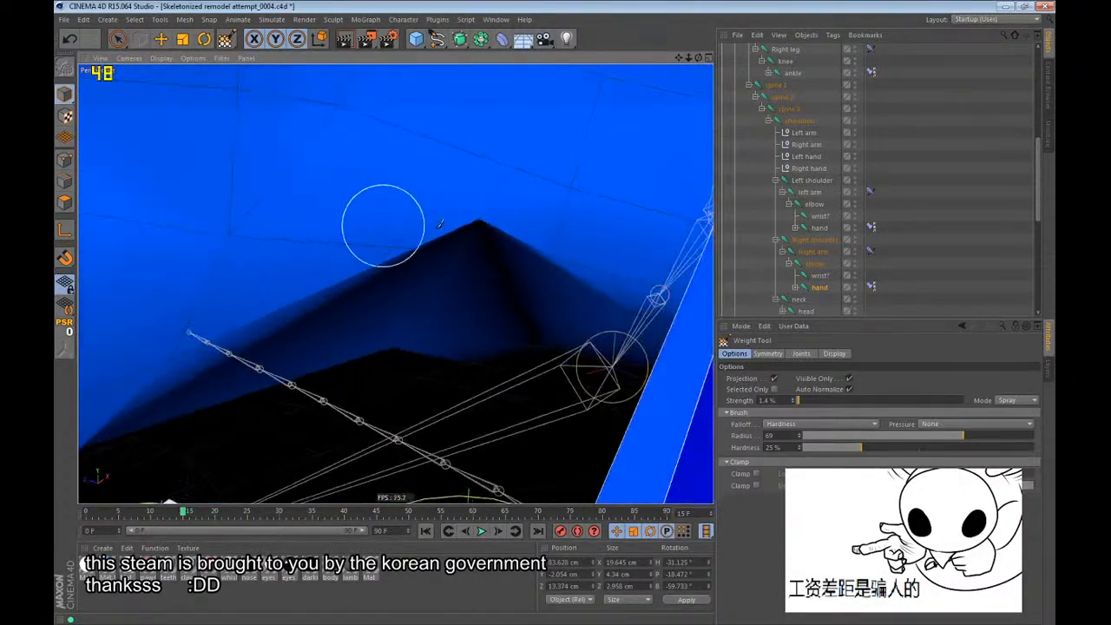
mouse_move(382, 222)
left_mouse_down("alt")
mouse_move(429, 241)
mouse_move(409, 292)
mouse_move(563, 173)
mouse_move(413, 260)
mouse_move(454, 265)
mouse_move(434, 263)
left_mouse_up("alt")
left_click(742, 328)
left_click(768, 379)
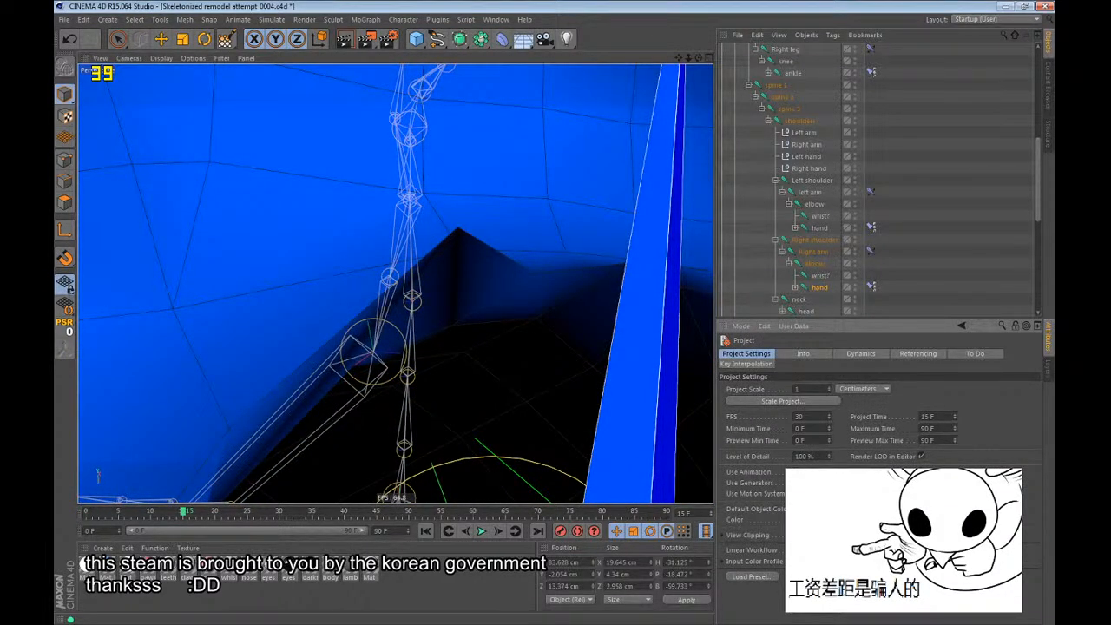
Extend the right hand joint's weight down into the wrist crease and around the remaining sides of the hand's base.
left_click_drag(468, 310, 526, 352, "alt")
left_click_drag(388, 270, 608, 203, "alt")
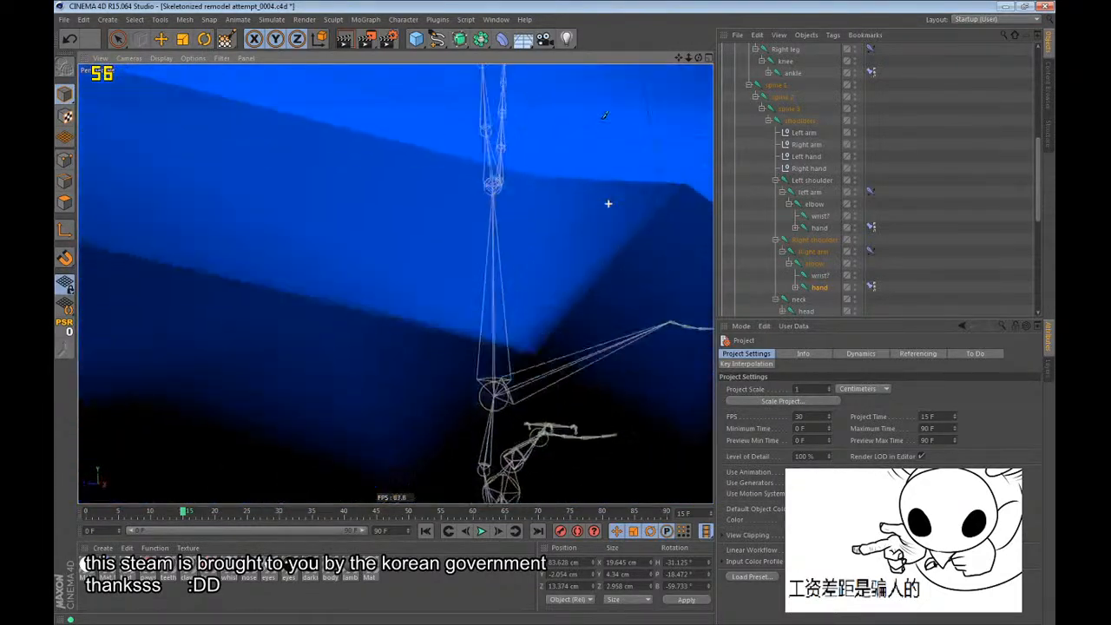
left_click_drag(603, 118, 677, 226, "alt")
left_click_drag(603, 168, 180, 242, "alt")
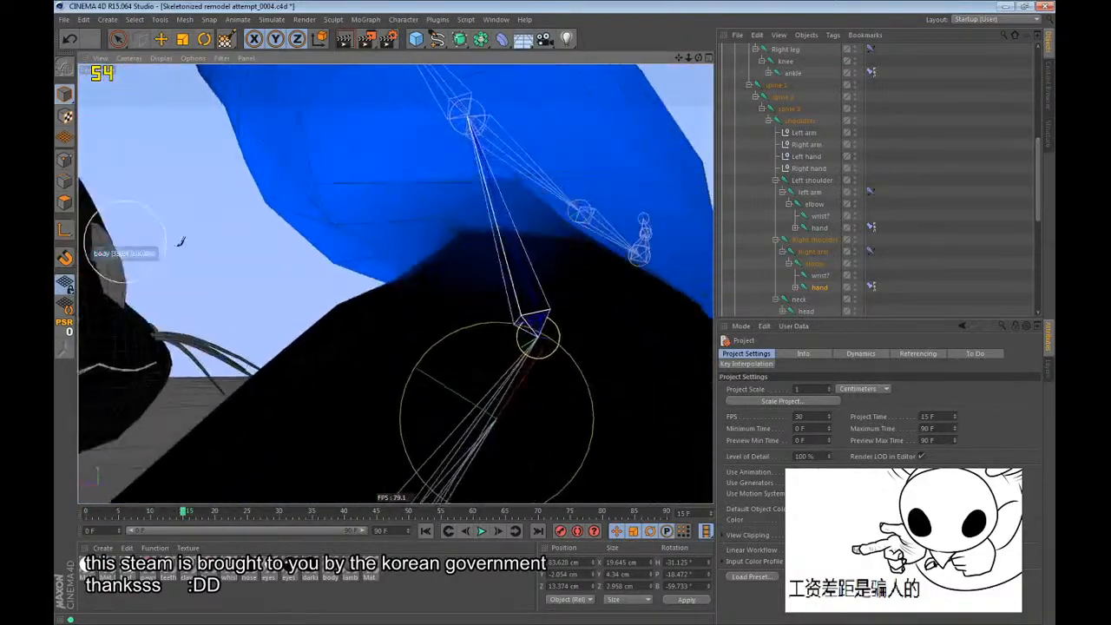
left_click_drag(464, 208, 565, 246, "alt")
left_click_drag(388, 210, 549, 271, "alt")
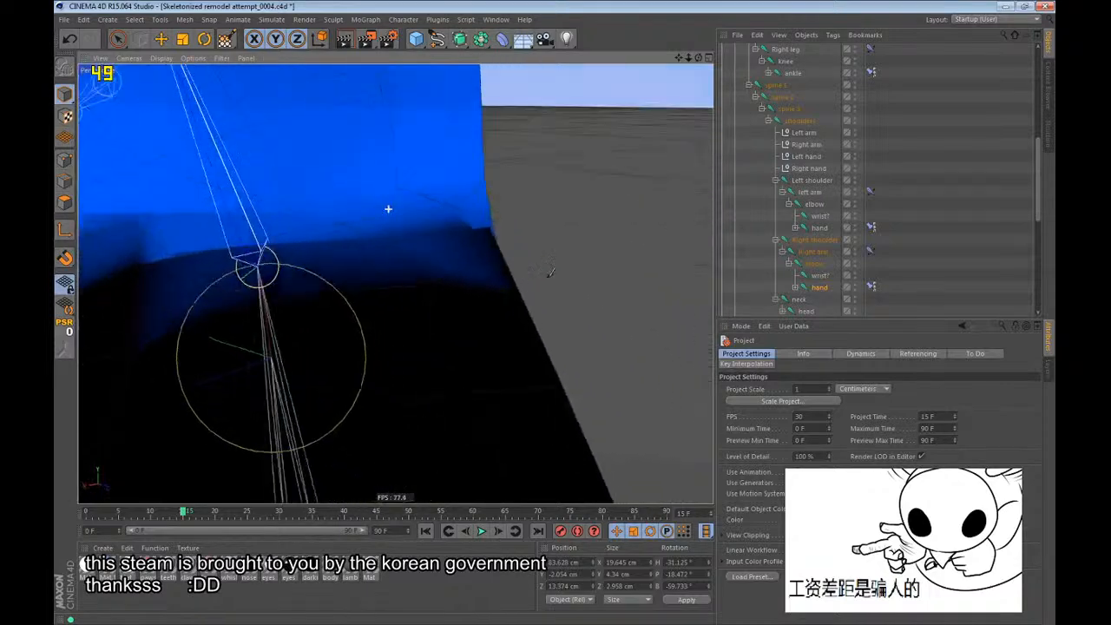
Inspect the right wrist joint's influence on the bent wrist and return to frame 0 in the Top view.
left_click(820, 275)
left_click_drag(459, 211, 313, 227, "alt")
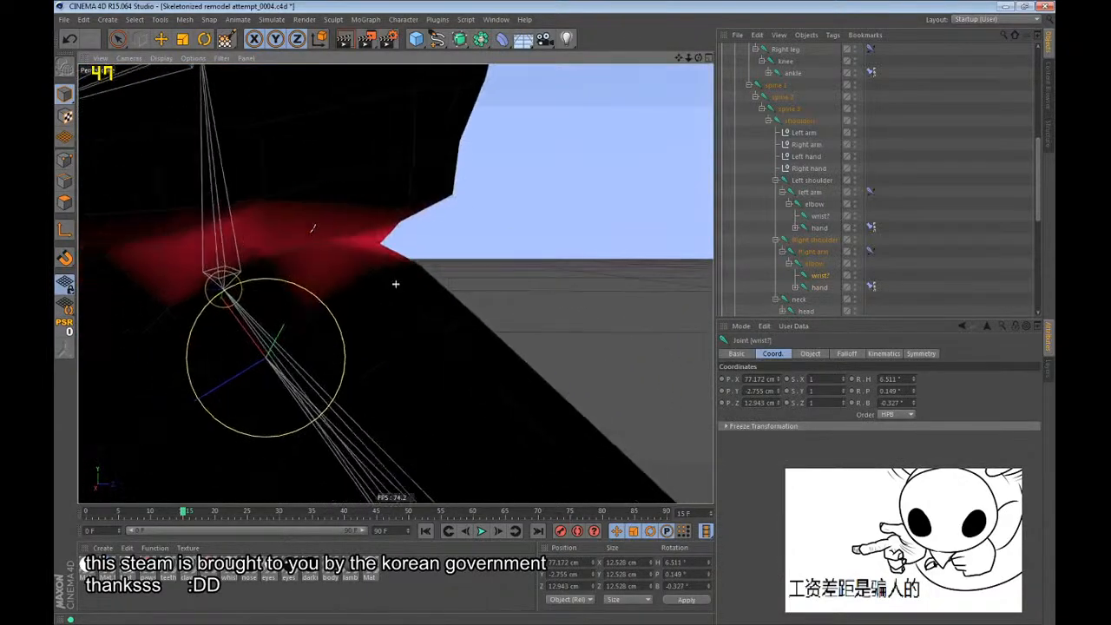
left_click_drag(452, 238, 527, 197, "alt")
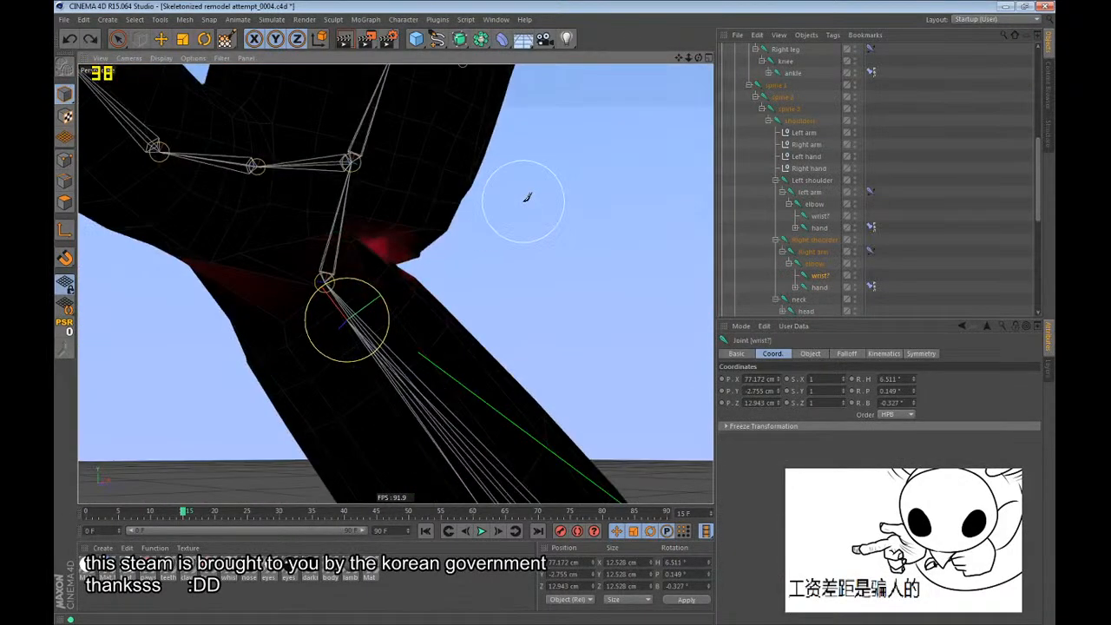
key("F2")
scroll(374, 305, "down", 5)
key("shift+f")
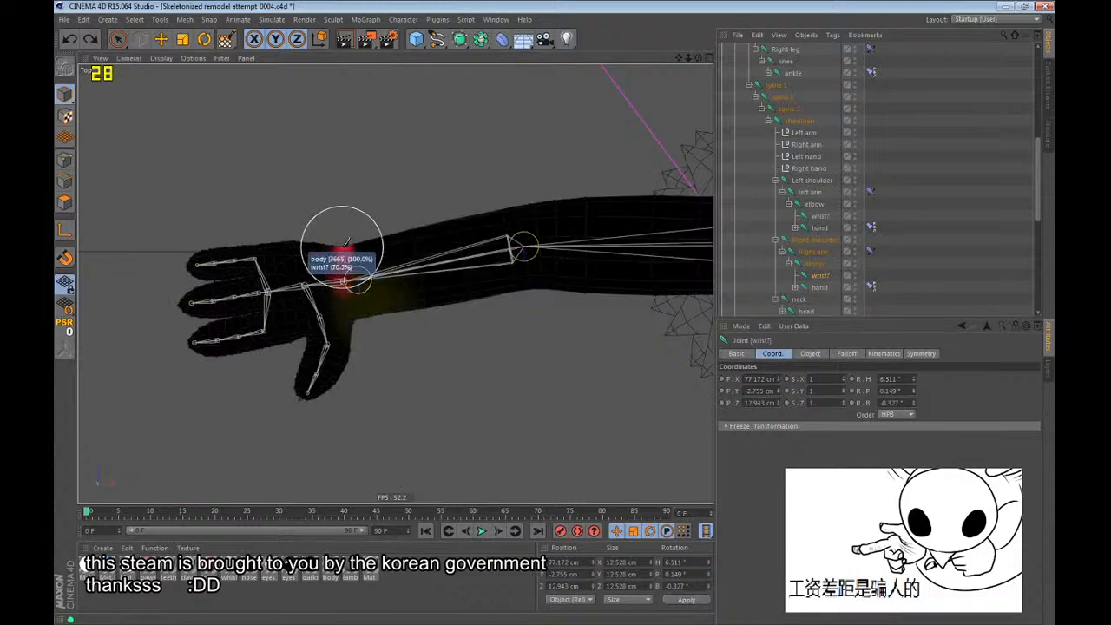
With Visible Only off and a brush radius of 56, repaint the right wrist joint's weight as a solid band around the wrist.
scroll(342, 246, "up", 4)
key("space")
key("space")
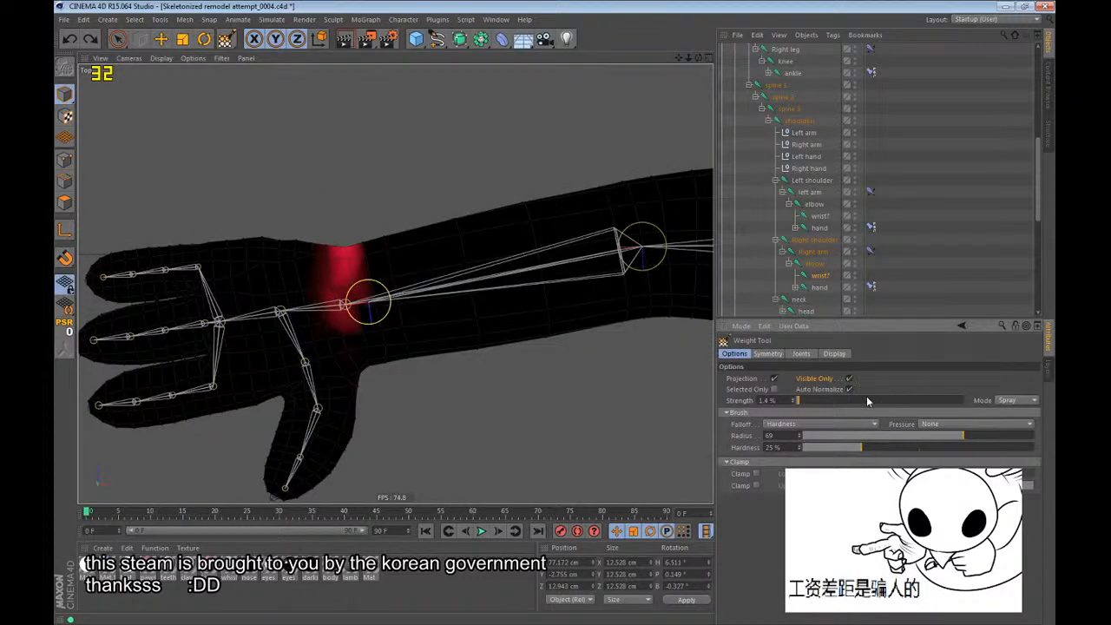
scroll(313, 306, "up", 3)
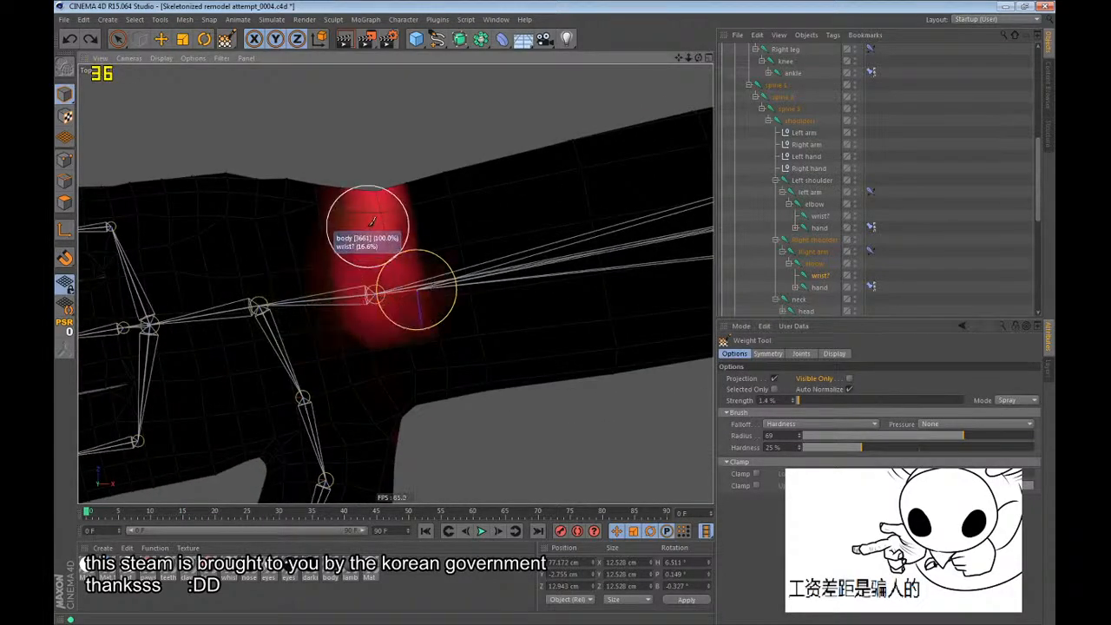
key("ctrl+z")
middle_click_drag(416, 285, 407, 285)
mouse_move(406, 285)
left_mouse_down()
mouse_move(374, 235)
mouse_move(426, 375)
mouse_move(415, 335)
left_mouse_up()
mouse_move(410, 177)
left_mouse_down()
mouse_move(386, 155)
mouse_move(395, 162)
left_mouse_up()
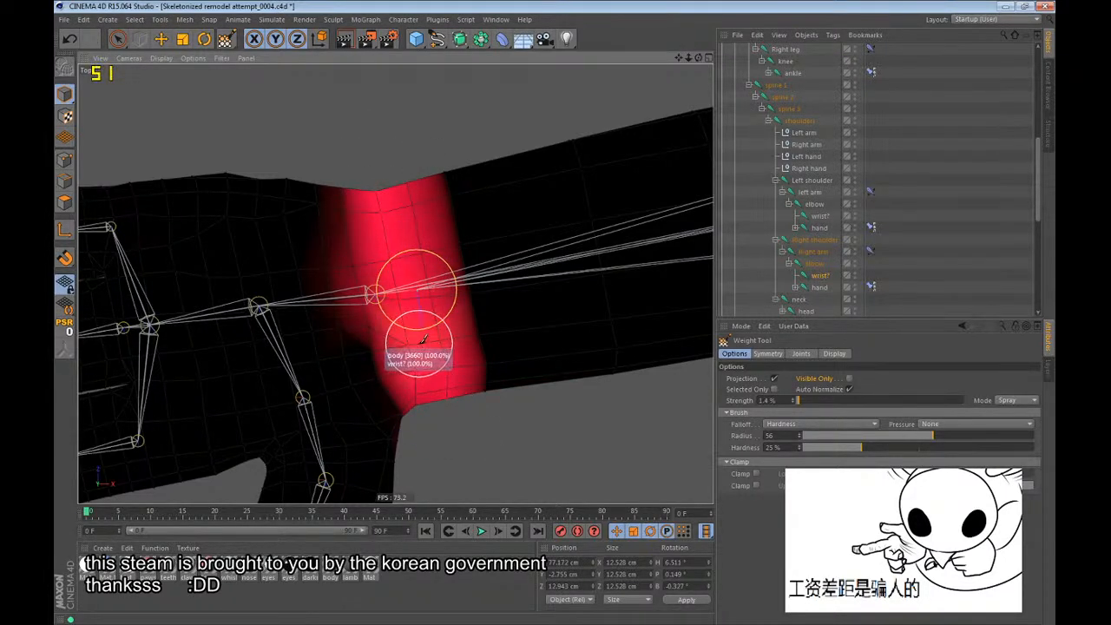
mouse_move(434, 200)
left_mouse_down()
mouse_move(417, 189)
mouse_move(466, 365)
mouse_move(435, 243)
left_mouse_up()
Go to frame 12 in the perspective view and examine the right wrist's deformation on the bent arm.
key("F1")
key("r")
key("s")
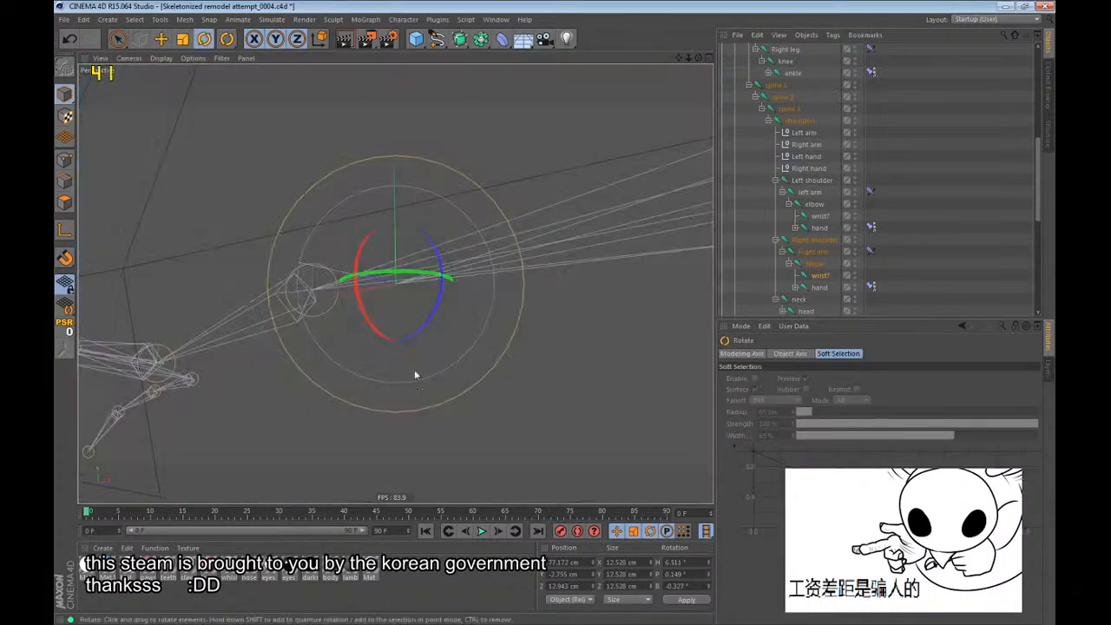
left_click_drag(414, 370, 336, 355, "alt")
left_click_drag(429, 313, 416, 429, "alt")
left_click(162, 512)
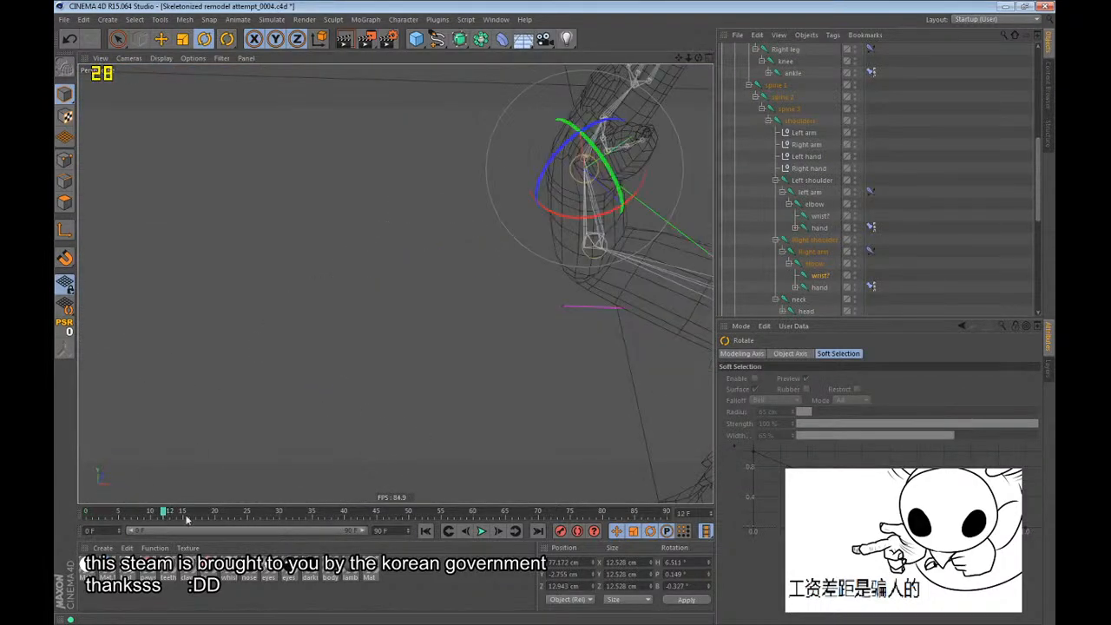
left_click_drag(395, 283, 471, 239, "alt")
left_click_drag(401, 345, 443, 217, "alt")
Reactivate the Weight Tool and examine the right palm joint's influence around the palm pad and fingers.
left_click_drag(227, 42, 266, 79)
left_click(266, 79)
left_click_drag(412, 252, 395, 283, "alt")
mouse_move(450, 259)
left_mouse_down("alt")
mouse_move(459, 208)
mouse_move(494, 192)
mouse_move(547, 249)
mouse_move(468, 278)
mouse_move(355, 179)
mouse_move(427, 232)
left_mouse_up("alt")
left_click(804, 290)
left_click(821, 300)
left_click_drag(453, 308, 441, 301, "alt")
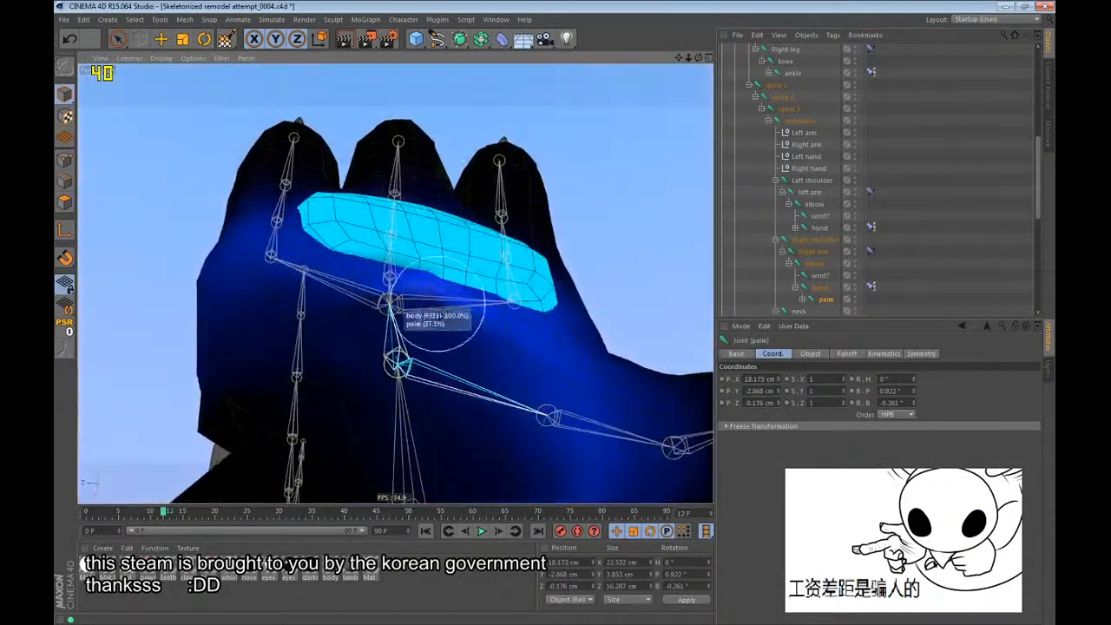
scroll(428, 333, "up", 5)
left_click_drag(415, 266, 419, 189, "alt")
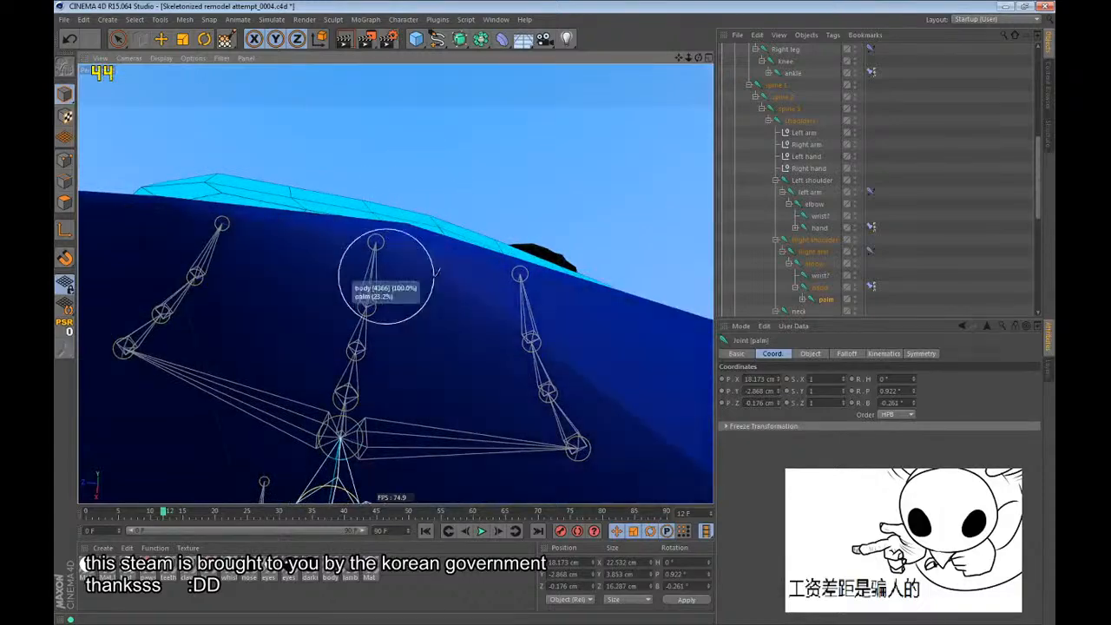
Paint right palm joint weight over the heel of the hand below the pad and compare it with the hand joint's influence.
left_click_drag(383, 282, 365, 391, "alt")
scroll(449, 327, "down", 5)
left_click_drag(449, 327, 424, 356, "alt")
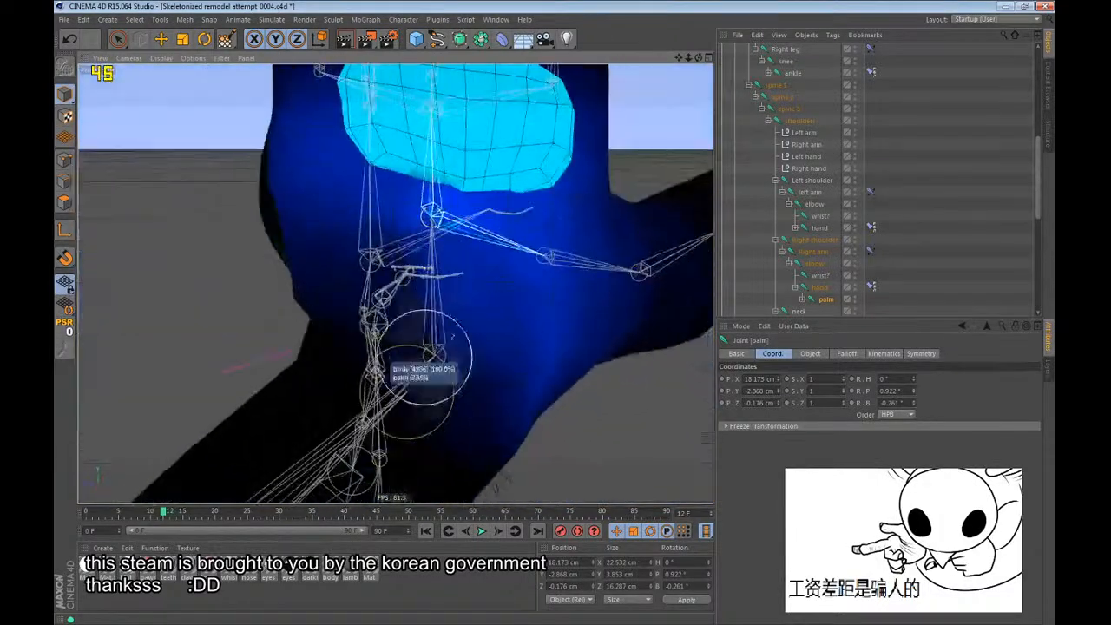
mouse_move(390, 223)
left_mouse_down("alt")
mouse_move(393, 271)
mouse_move(380, 208)
mouse_move(385, 238)
left_mouse_up("alt")
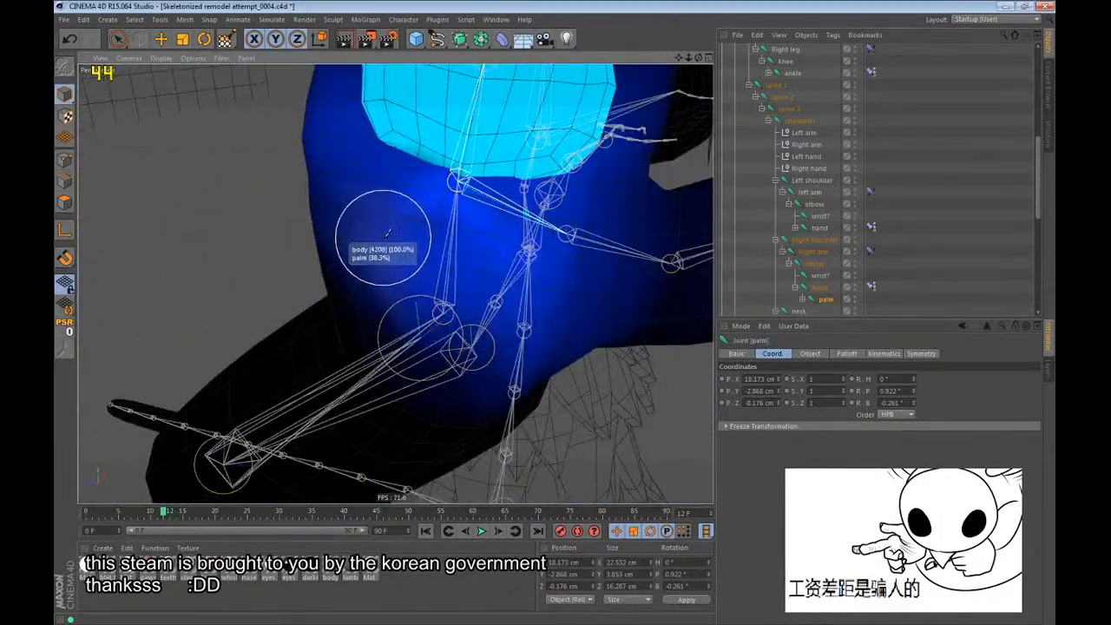
left_click_drag(408, 159, 422, 178, "alt")
mouse_move(424, 256)
left_mouse_down("alt")
mouse_move(419, 287)
mouse_move(438, 294)
mouse_move(436, 276)
left_mouse_up("alt")
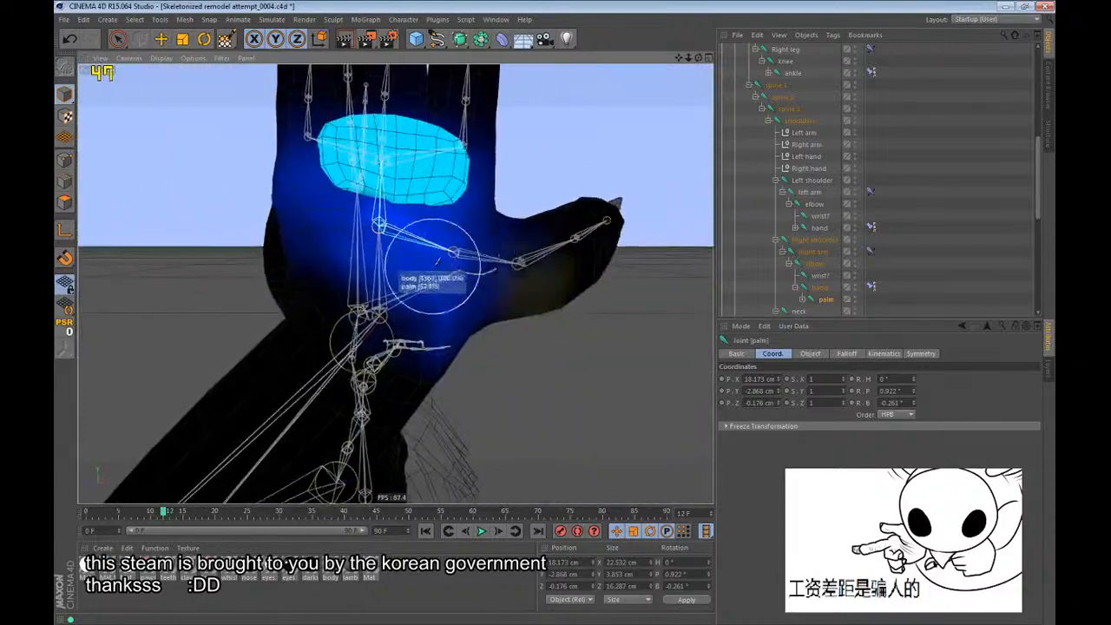
scroll(428, 295, "down", 3)
left_click_drag(405, 207, 301, 280, "alt")
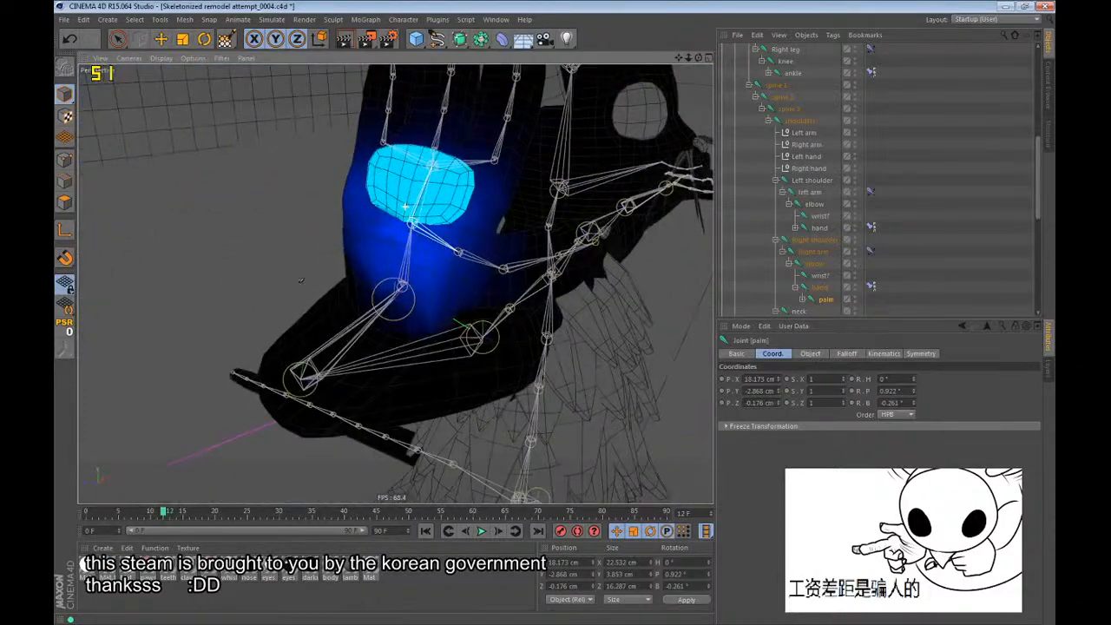
left_click(818, 288)
left_click_drag(501, 211, 464, 189, "alt")
left_click(825, 298)
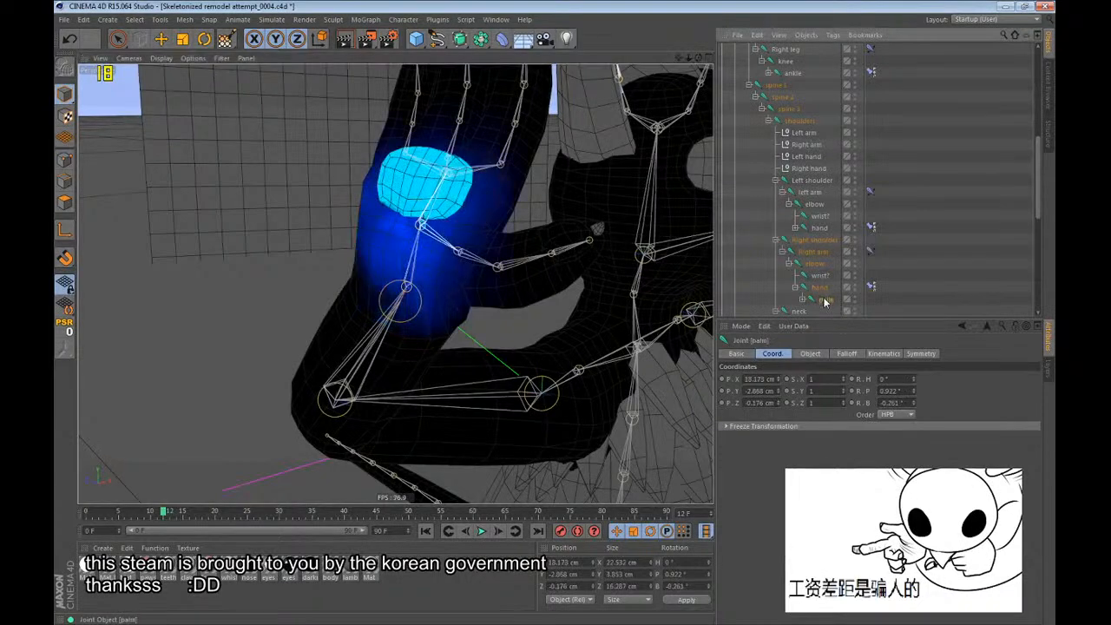
Try rotating the right thumb joint to test the hand's deformation, undoing each rotation.
left_click(803, 300)
left_click(830, 312)
key("r")
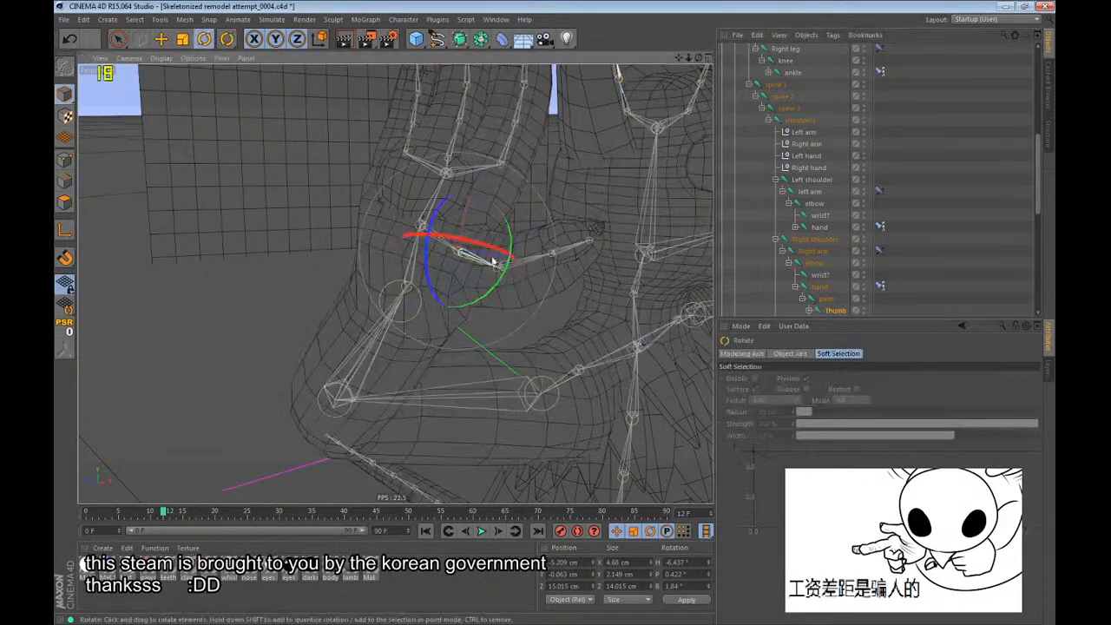
left_click_drag(348, 222, 343, 246)
key("ctrl+z")
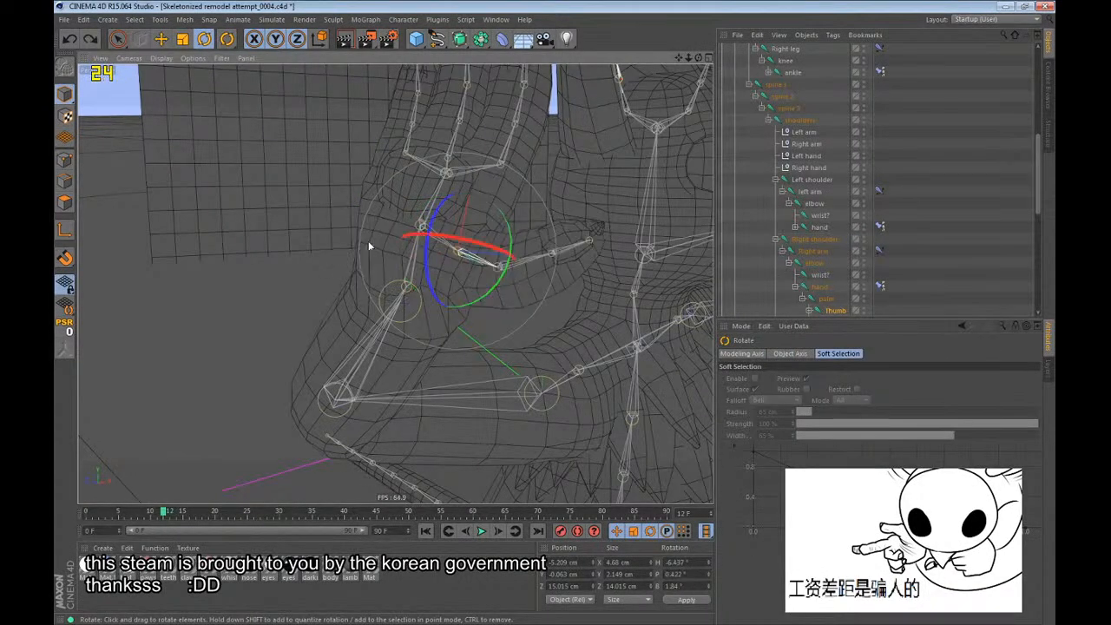
scroll(373, 242, "down", 5)
left_click_drag(437, 205, 382, 233, "alt")
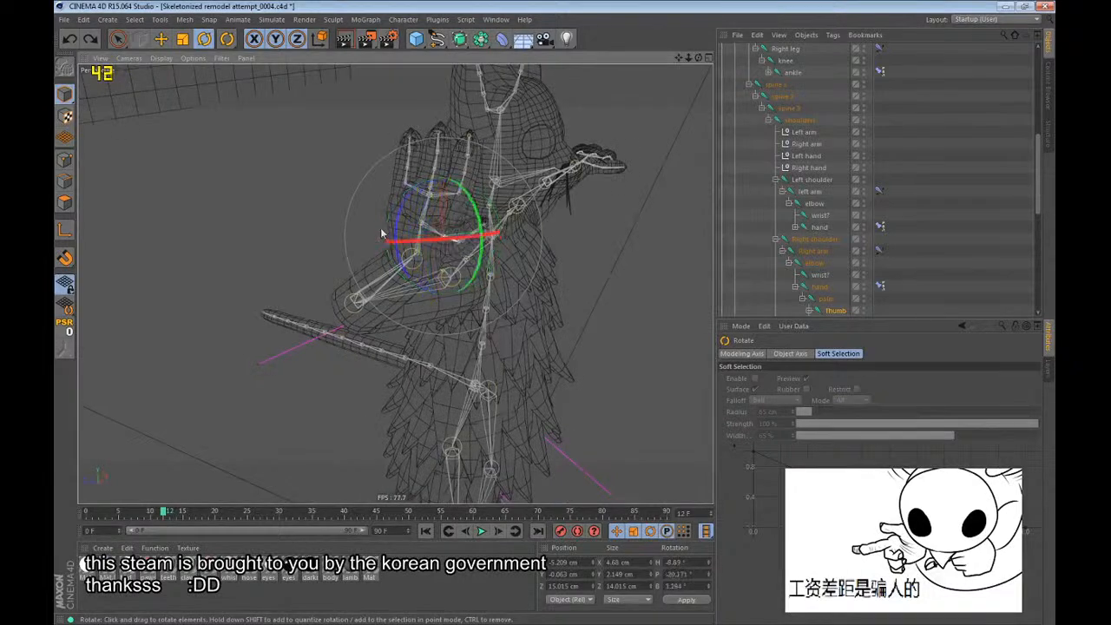
key("ctrl+z")
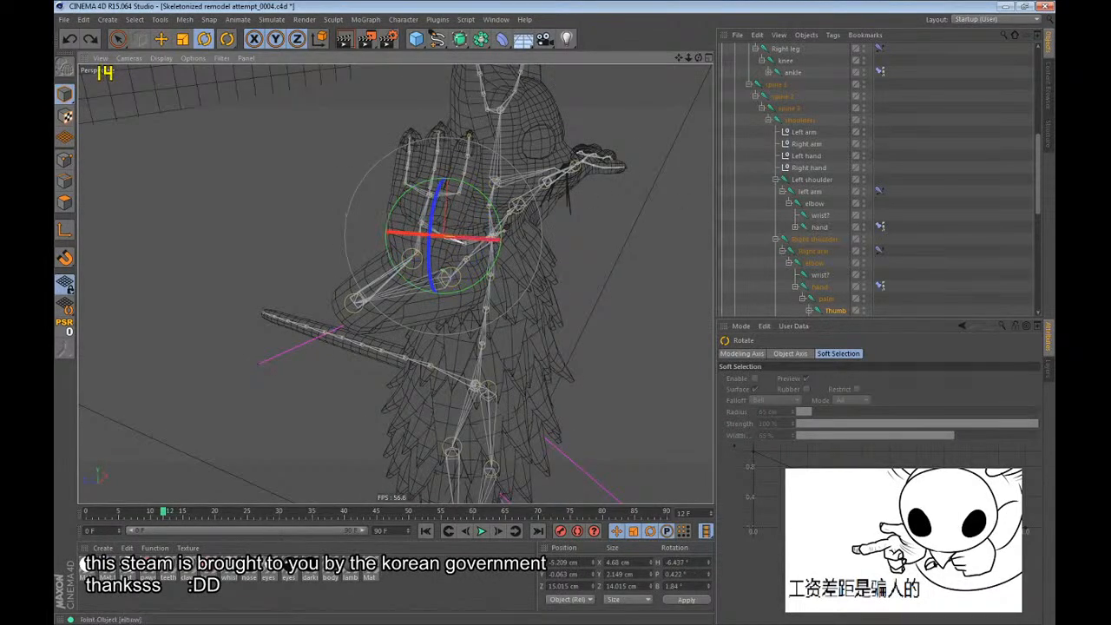
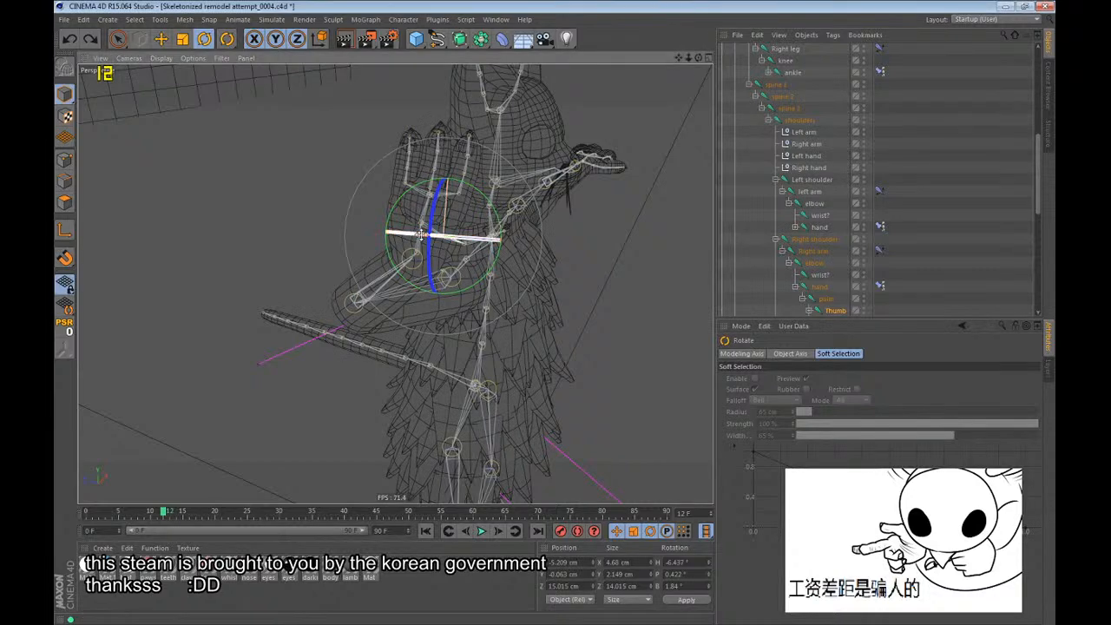
Return to frame 0, clear the thumb joint selection and save the scene.
scroll(422, 235, "down", 1)
key("shift+f")
left_click_drag(436, 253, 437, 276, "alt")
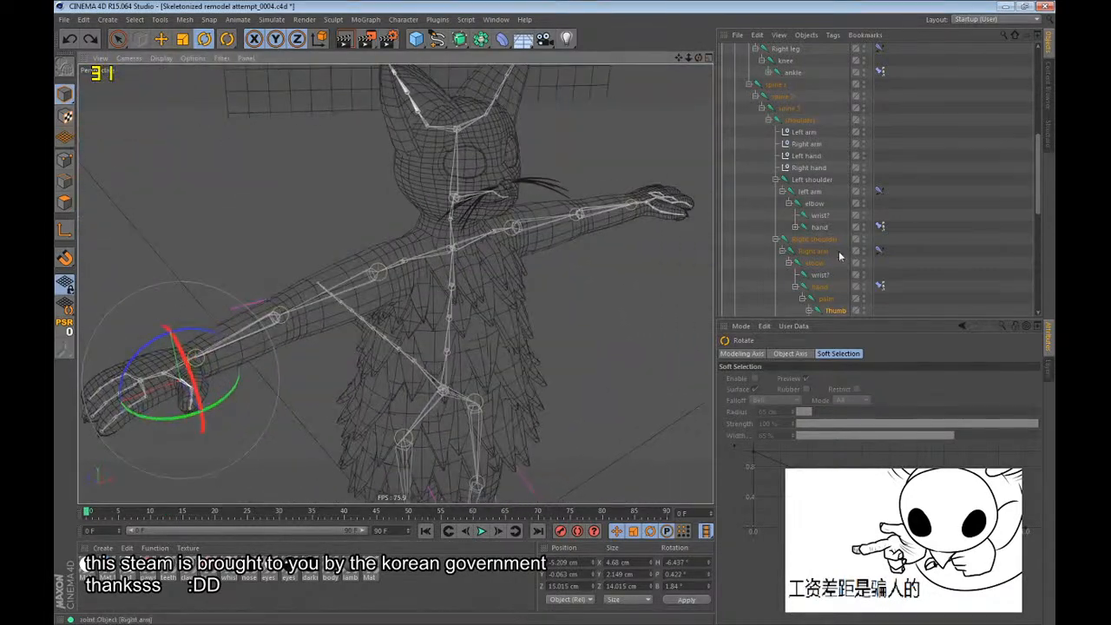
left_click(989, 240)
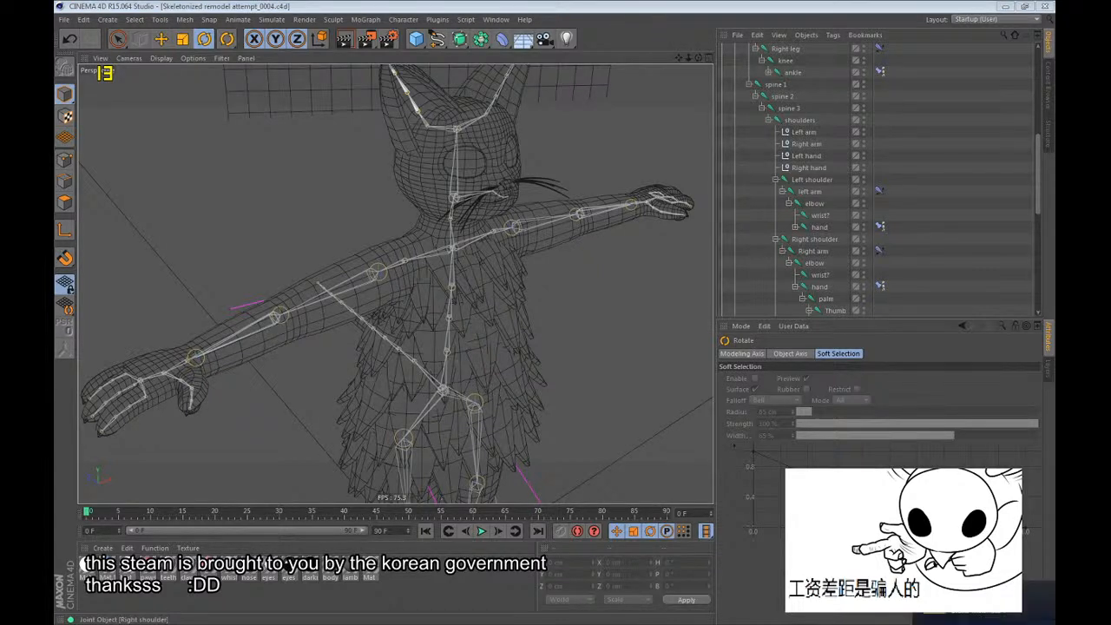
left_click(611, 5)
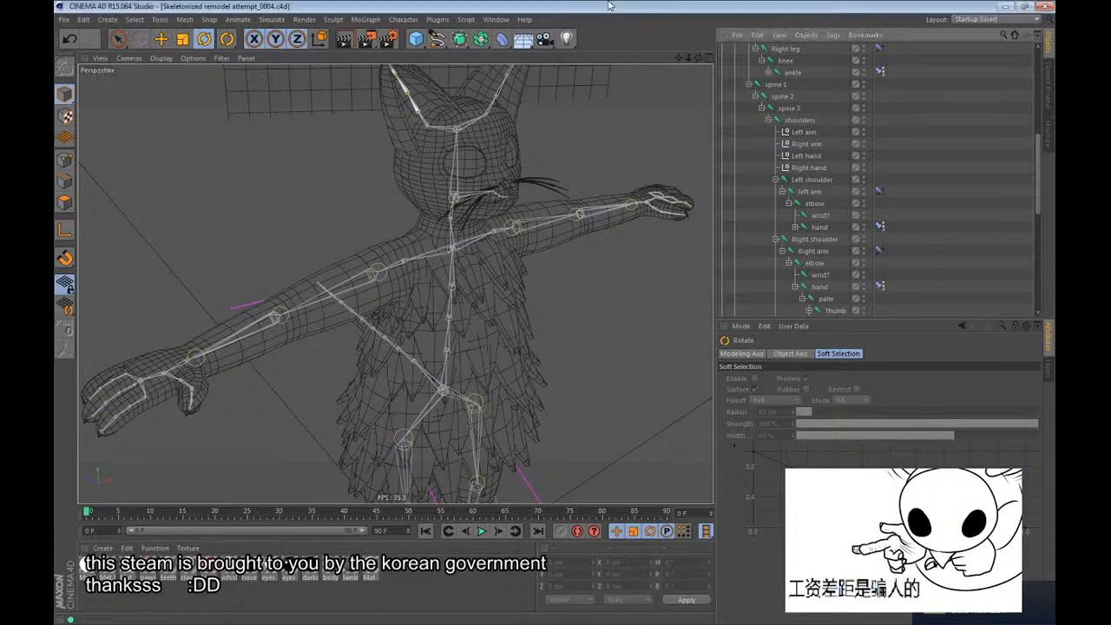
Select the Right hand null and examine the arm's keyframed poses at frames 10 and 23.
scroll(467, 168, "down", 3)
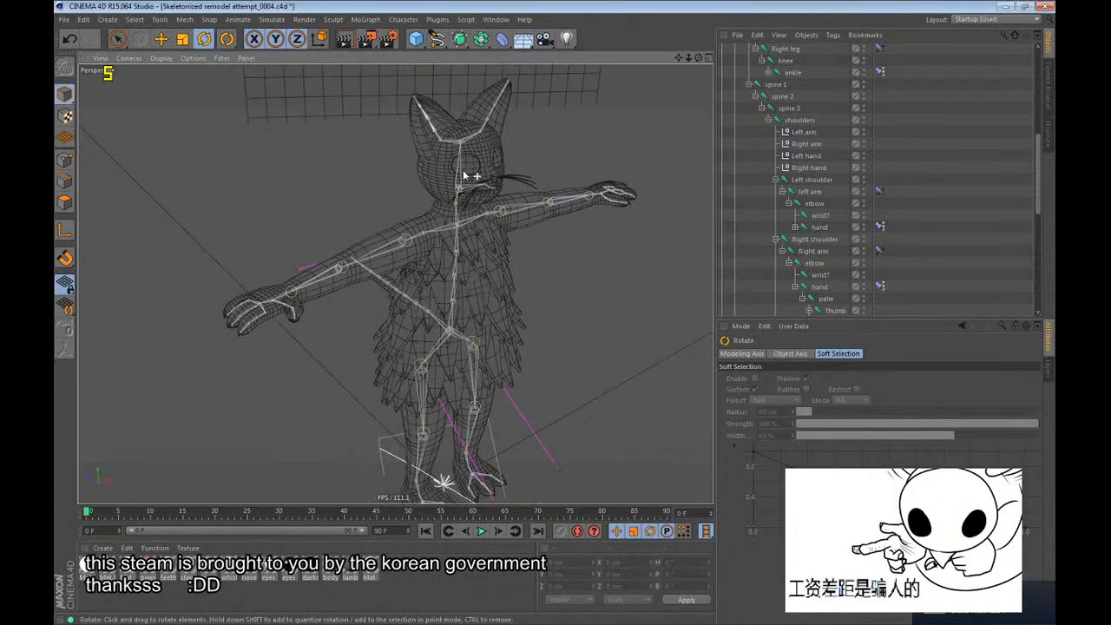
left_click(808, 167)
left_click_drag(182, 512, 151, 512)
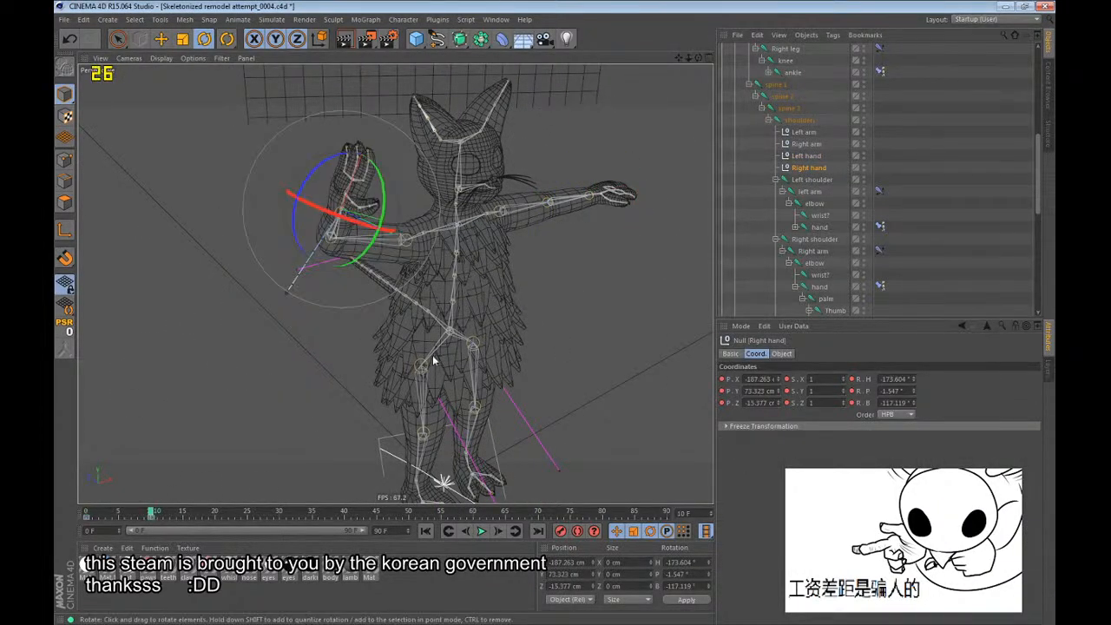
left_click_drag(321, 280, 652, 330)
key("e")
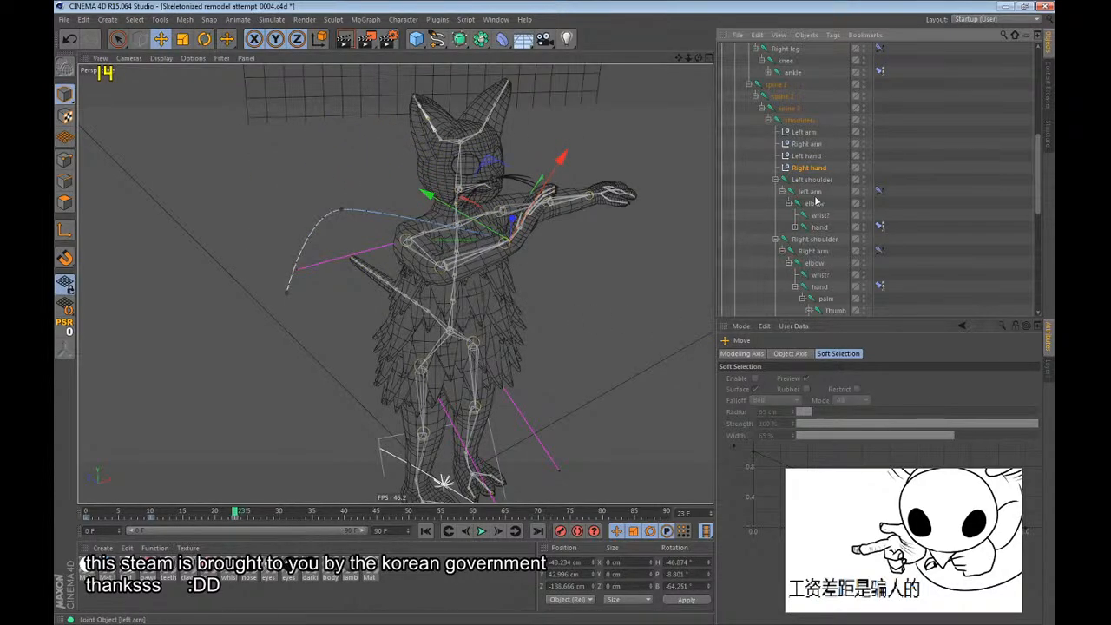
Try rotating the right shoulder joint at frame 23 and inspect the arm and shoulder deformation before returning to frame 0.
left_click(807, 243)
left_click_drag(538, 287, 442, 460, "alt")
left_click(150, 515)
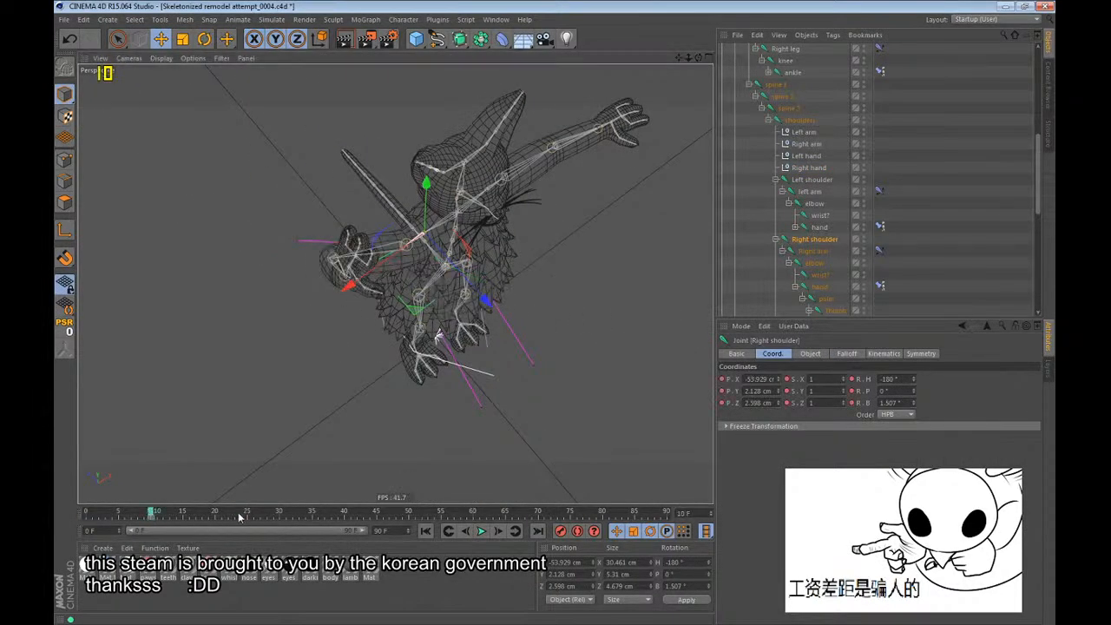
left_click(237, 514)
key("r")
right_click_drag(455, 332, 451, 268, "alt")
left_click_drag(452, 269, 483, 271, "alt")
left_click_drag(462, 276, 533, 287)
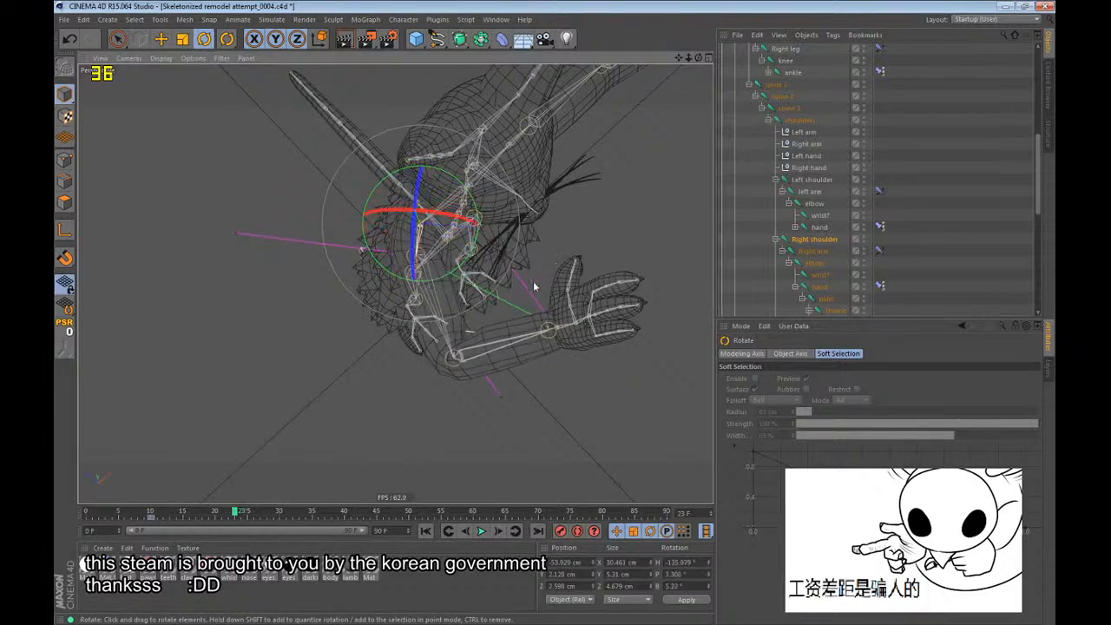
right_click_drag(454, 274, 463, 184, "alt")
left_click_drag(463, 184, 249, 140, "alt")
right_click_drag(249, 140, 374, 157, "alt")
left_click_drag(375, 158, 417, 173, "alt")
right_click_drag(417, 174, 275, 333, "alt")
left_click_drag(275, 332, 456, 346, "alt")
key("shift+f")
Test-move the root joint at frame 0, undo the move and save the scene.
left_click_drag(452, 201, 564, 349, "alt")
key("e")
scroll(768, 86, "up", 4)
left_click(765, 96)
key("ctrl+z")
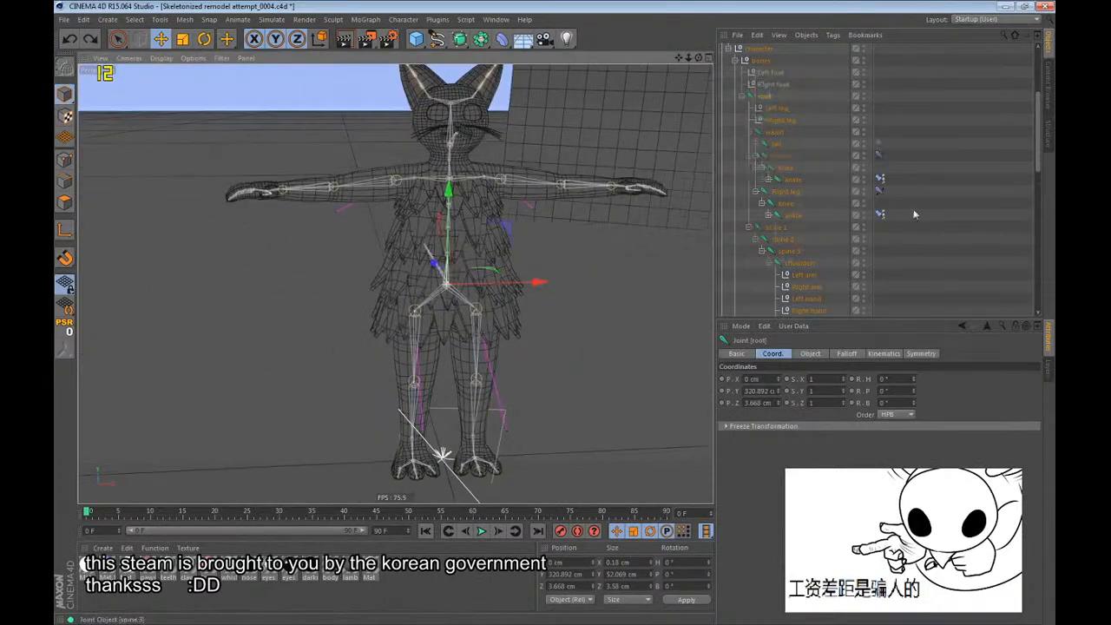
scroll(909, 207, "down", 8)
key("ctrl+s")
Bind the lower layer's lowest fur mesh to the root, waist, Left leg, Right leg and spine 1 joints.
scroll(785, 213, "down", 3)
left_click(782, 258)
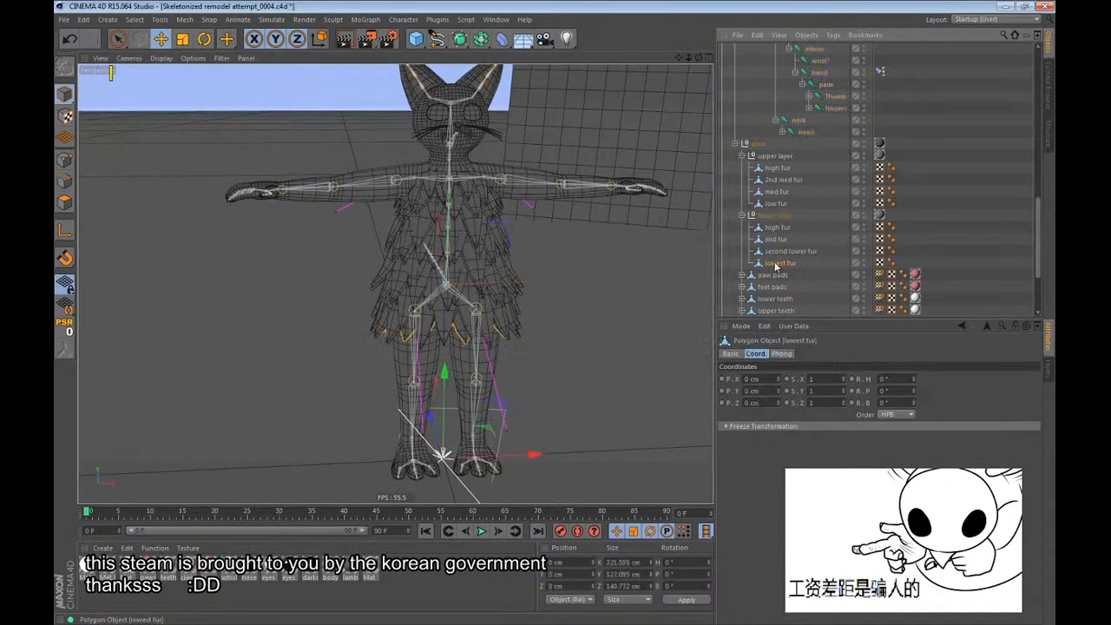
left_click_drag(469, 287, 486, 293, "alt")
scroll(864, 189, "up", 5)
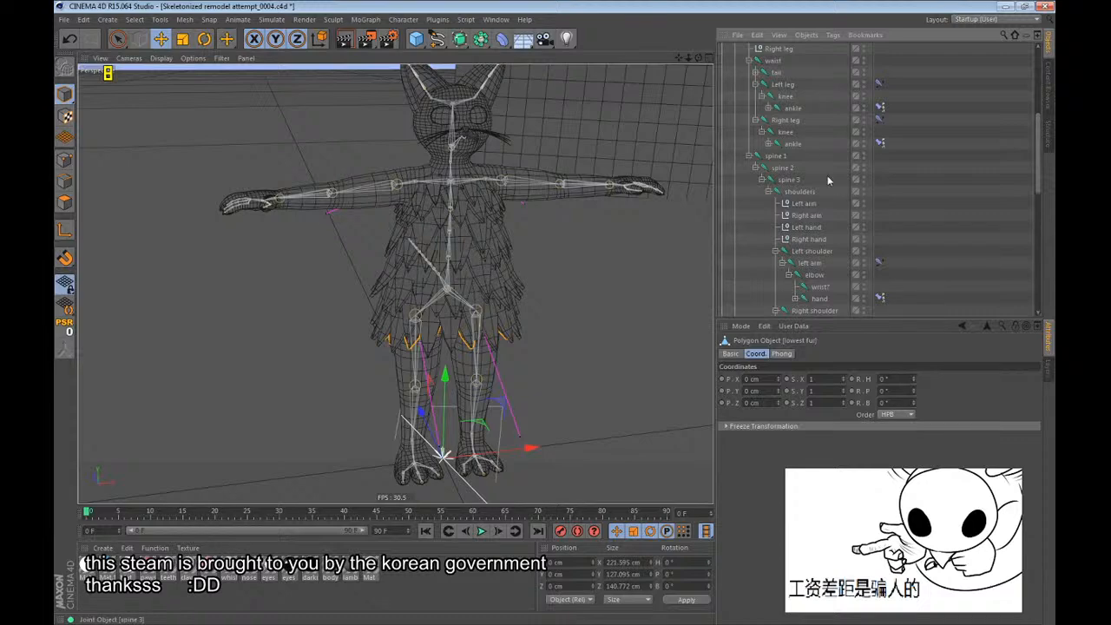
scroll(816, 165, "up", 2)
left_click_drag(578, 177, 525, 191, "alt")
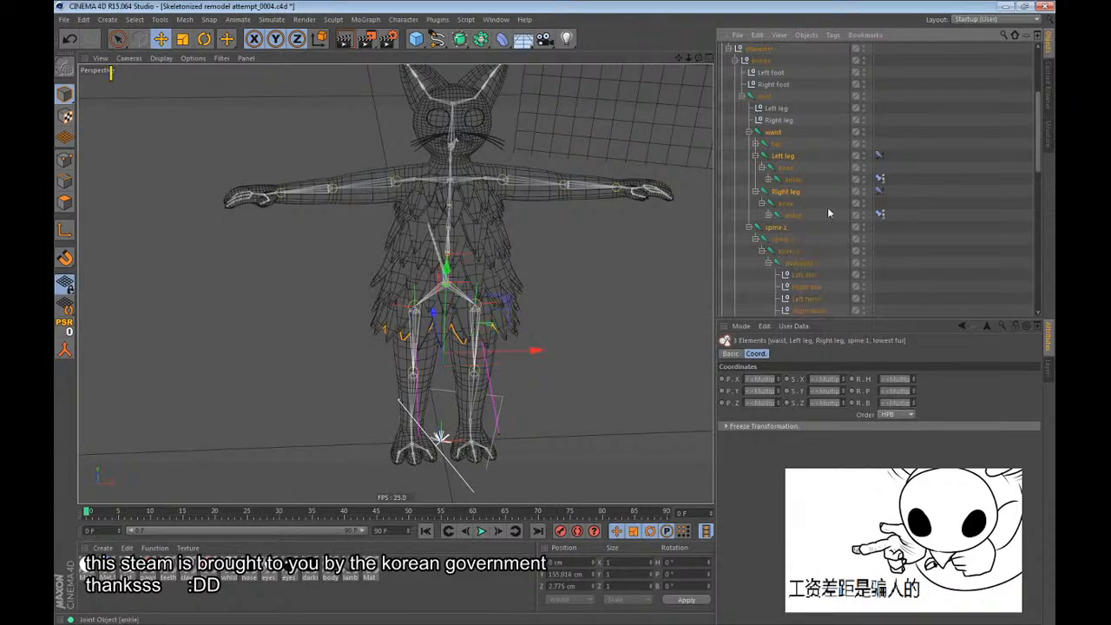
scroll(807, 145, "down", 6)
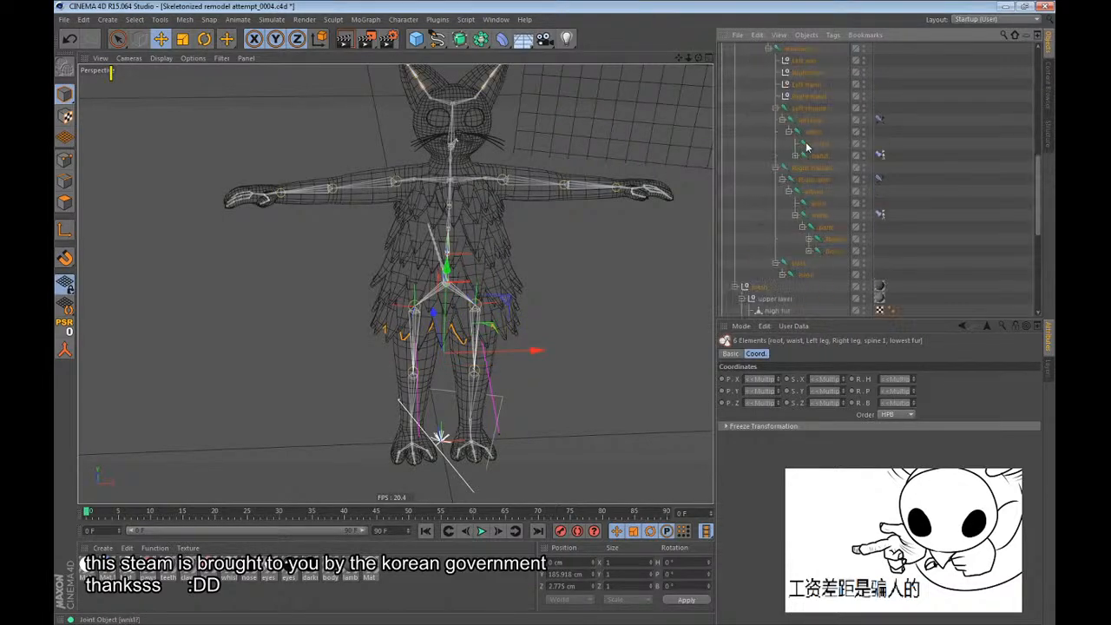
left_click(419, 24)
mouse_move(427, 50)
left_click(484, 65)
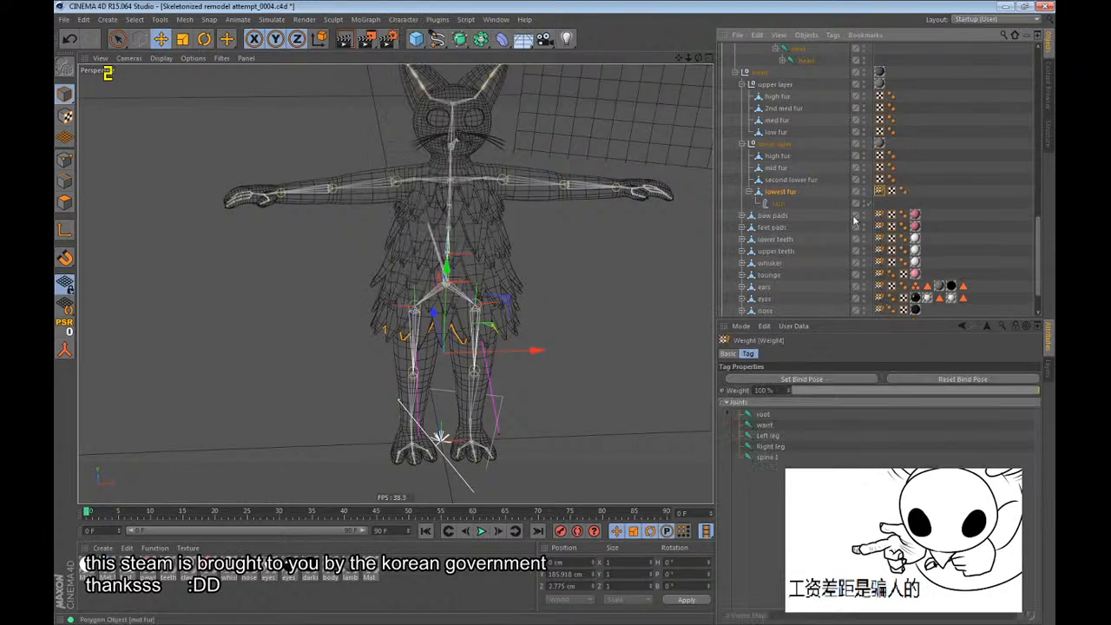
Bind the upper layer's low fur mesh to the root, waist, Left leg, Right leg and spine 1 joints.
left_click(769, 132, "ctrl")
mouse_move(403, 19)
mouse_move(421, 57)
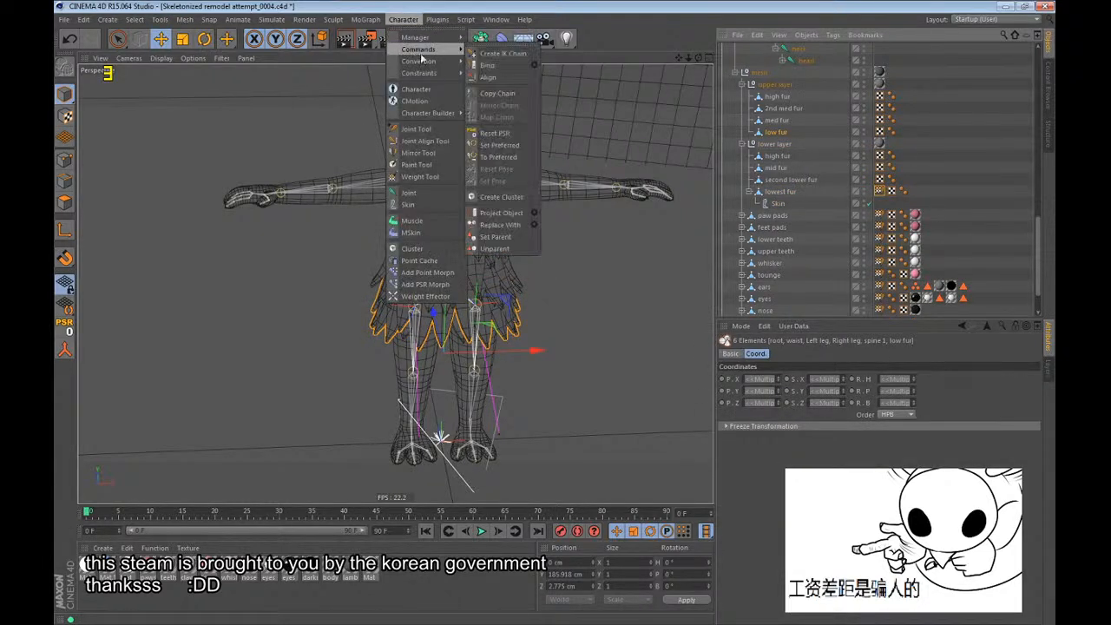
left_click(480, 65)
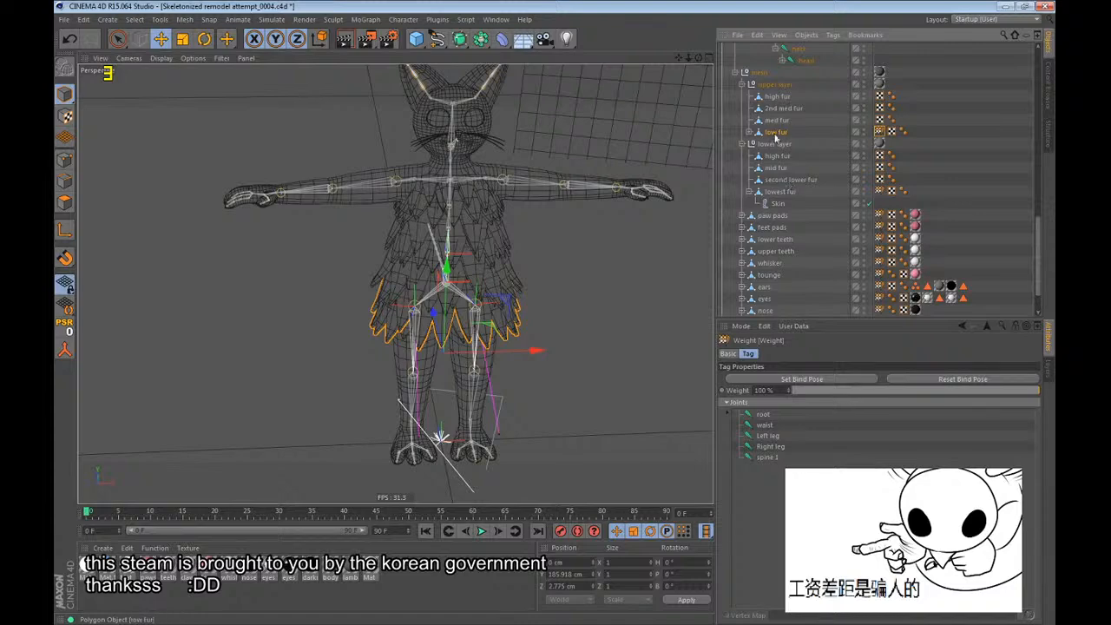
Bind the second lower fur mesh to the root, waist, spine 1 and spine 2 joints, leaving out the leg joints.
left_click(770, 184, "ctrl")
scroll(417, 287, "up", 3)
left_click_drag(411, 320, 408, 282, "alt")
scroll(867, 193, "up", 6)
scroll(867, 192, "up", 5)
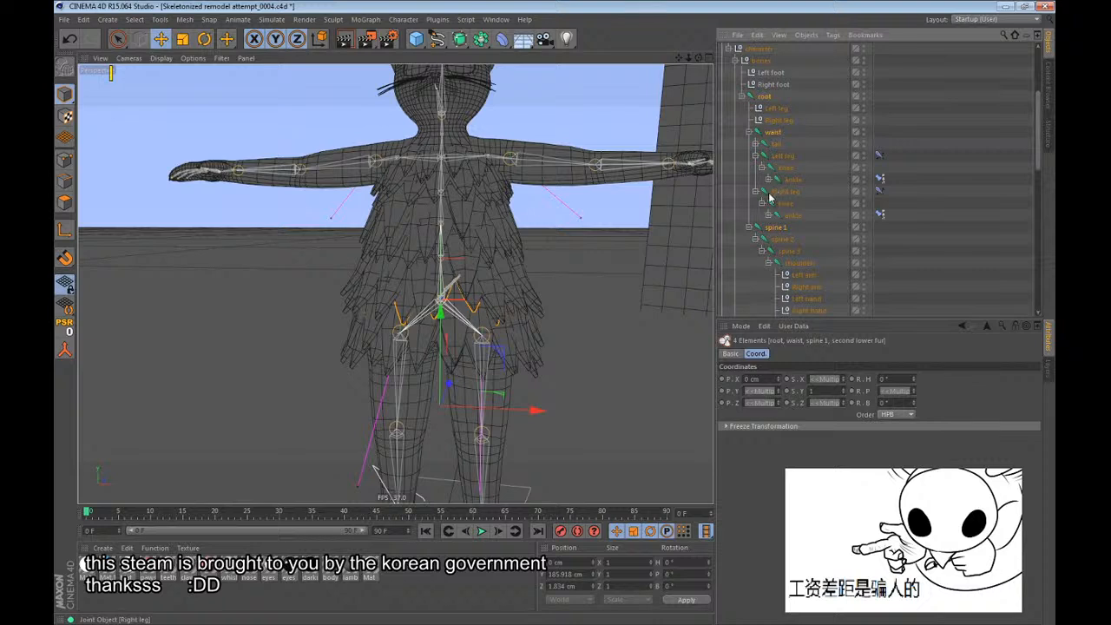
left_click(784, 240, "ctrl")
scroll(790, 230, "down", 5)
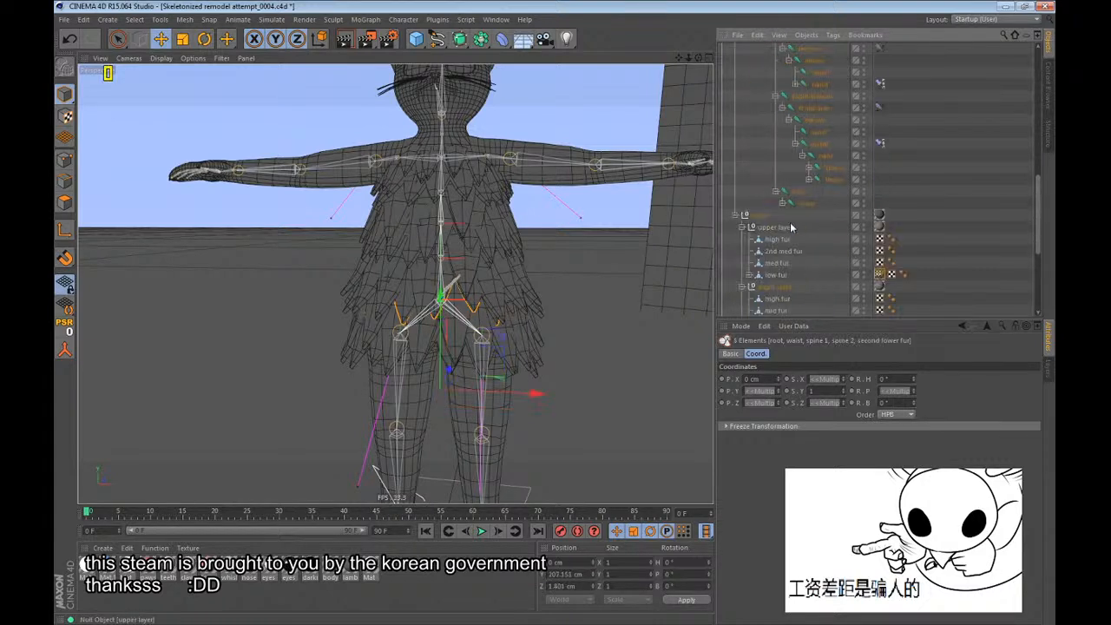
scroll(793, 224, "down", 2)
left_click(404, 19)
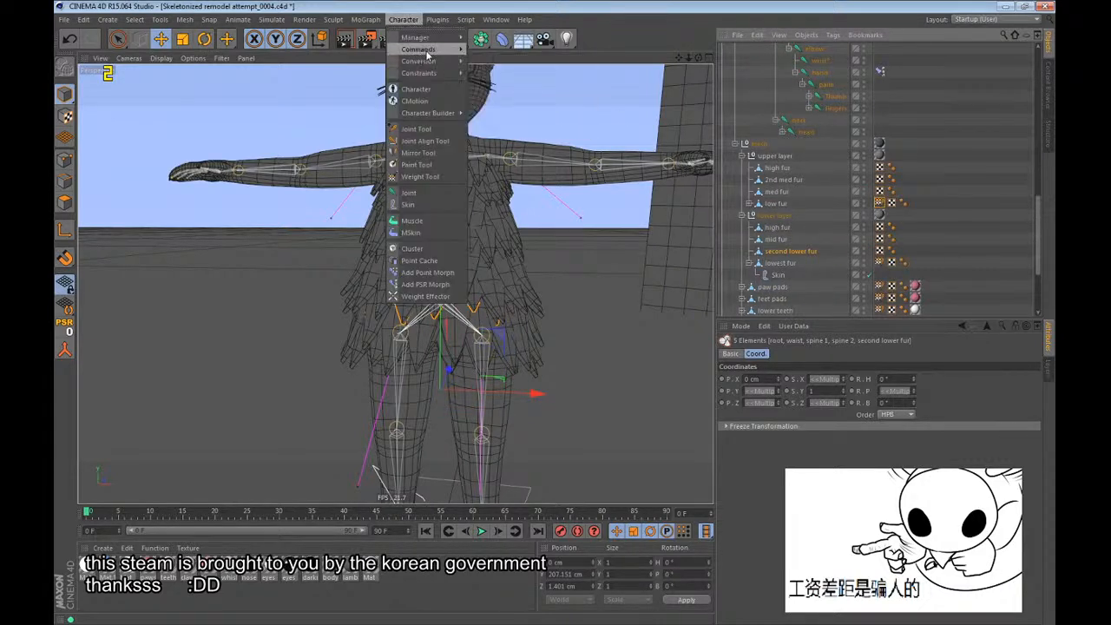
mouse_move(426, 52)
left_click(491, 52)
Bind the upper layer's med fur mesh to the root, waist, spine 1 and spine 2 joints.
left_click(778, 191, "ctrl")
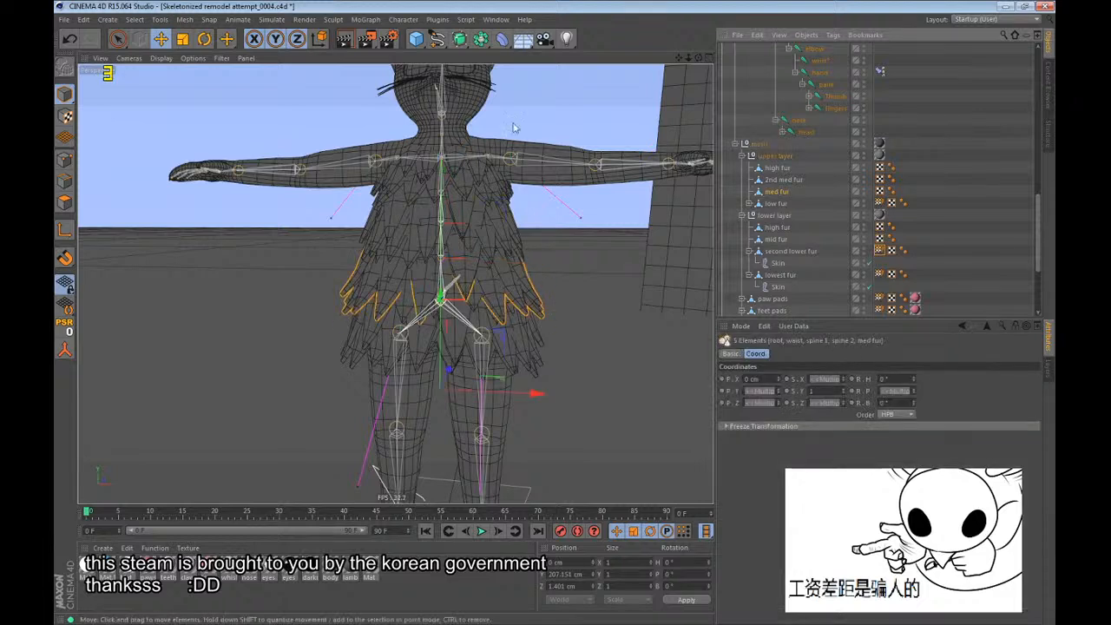
left_click(392, 22)
left_click(490, 52)
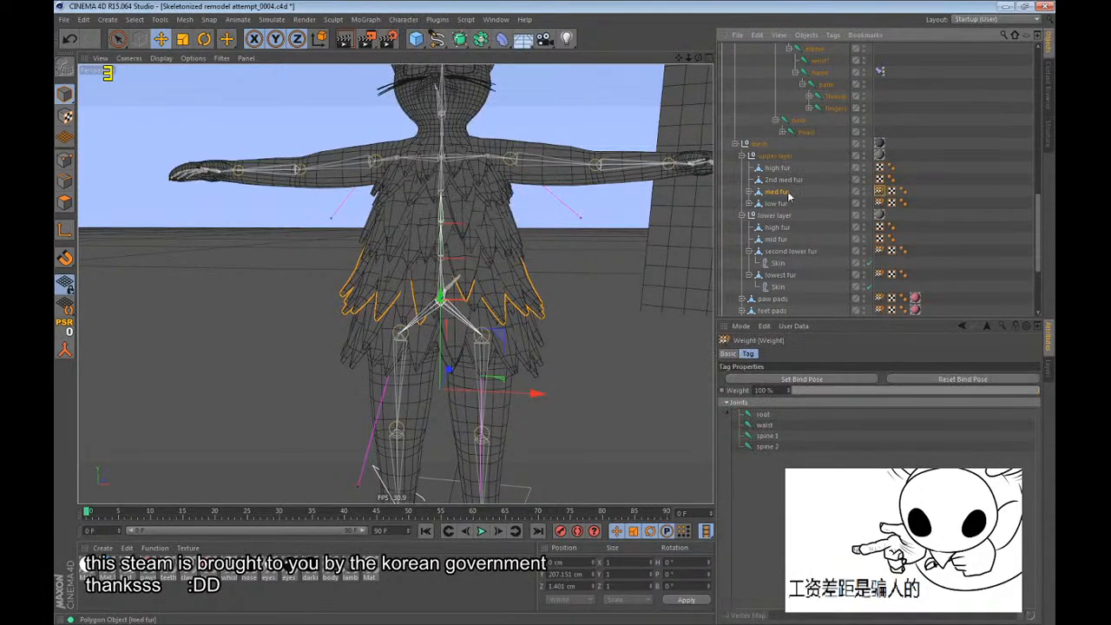
Detach the character commands as a floating palette and bind the mid fur mesh to spine 1, spine 2, spine 3 and shoulders.
left_click(782, 242, "ctrl")
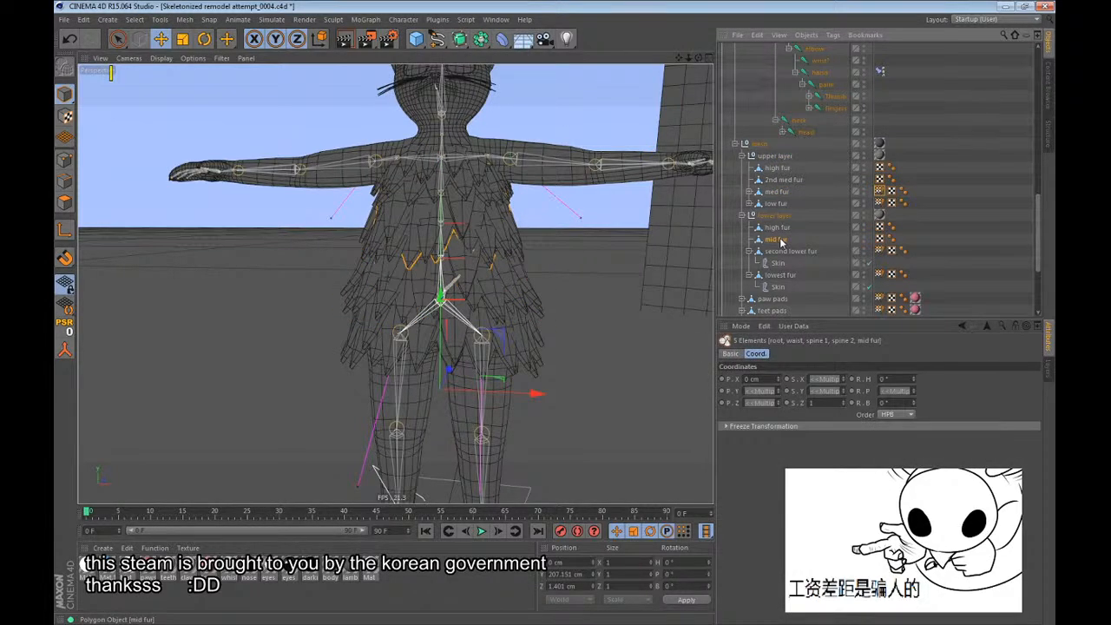
scroll(786, 241, "up", 10)
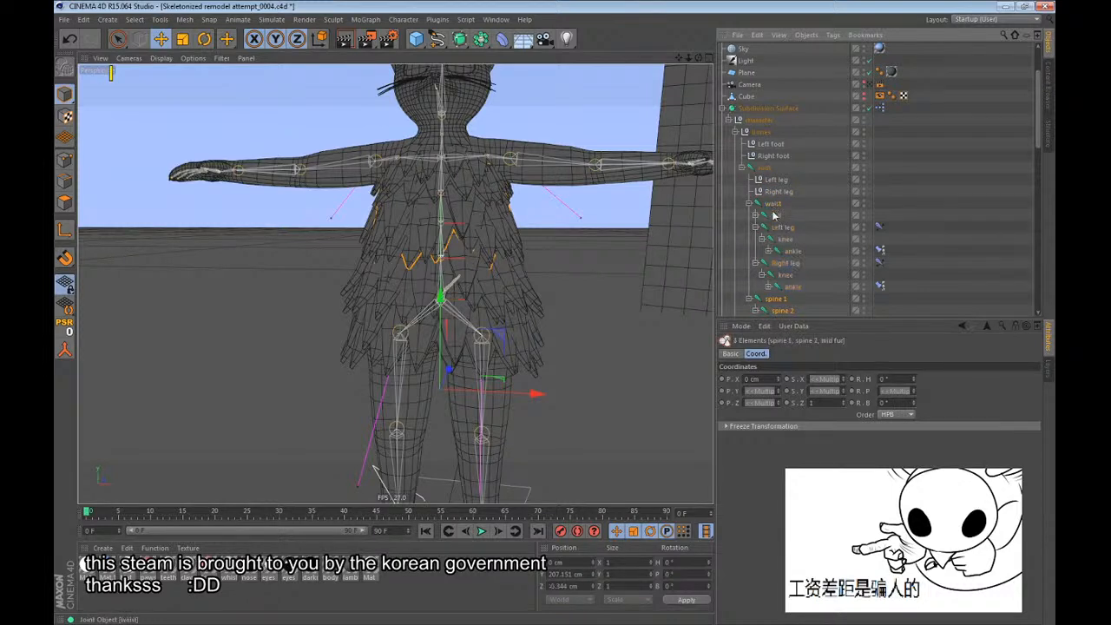
scroll(775, 215, "down", 3)
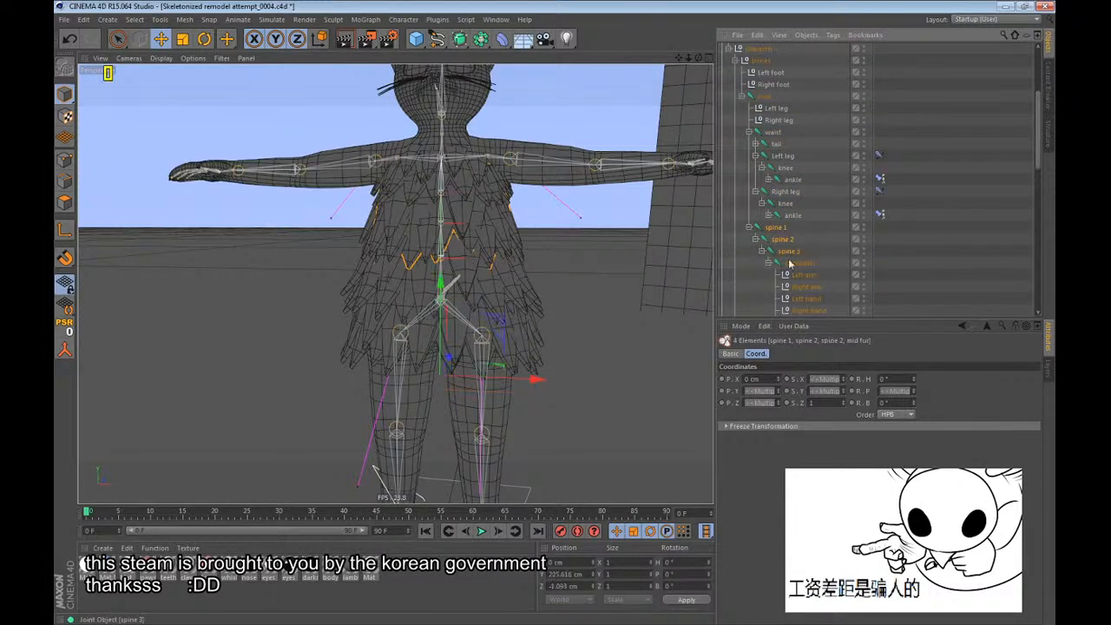
left_click(790, 251, "ctrl")
scroll(790, 226, "down", 10)
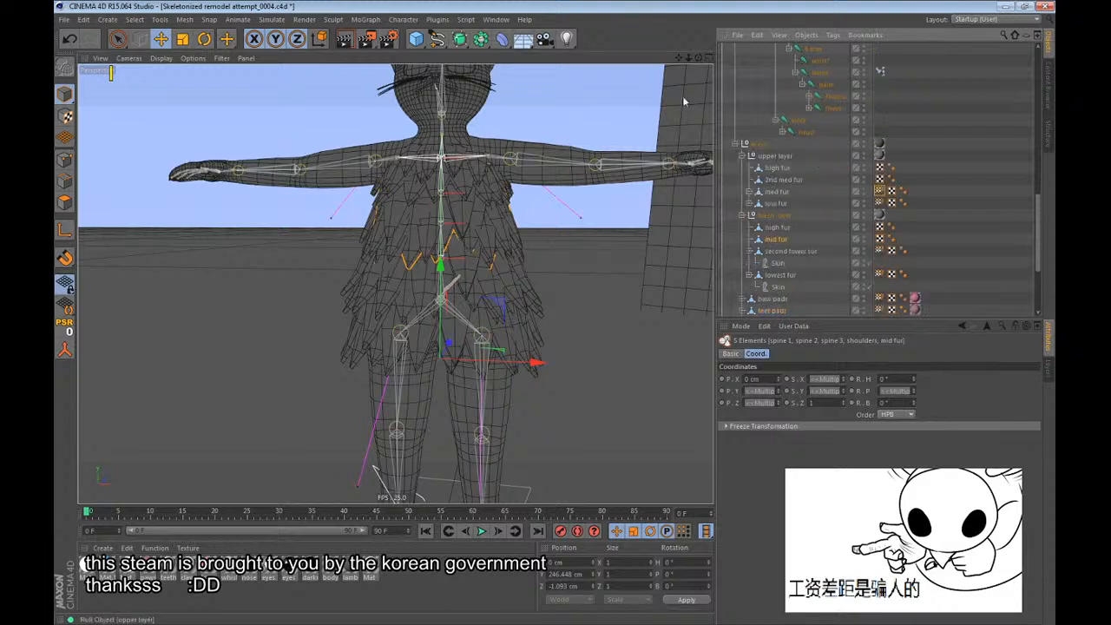
left_click(413, 19)
mouse_move(425, 50)
left_click(510, 44)
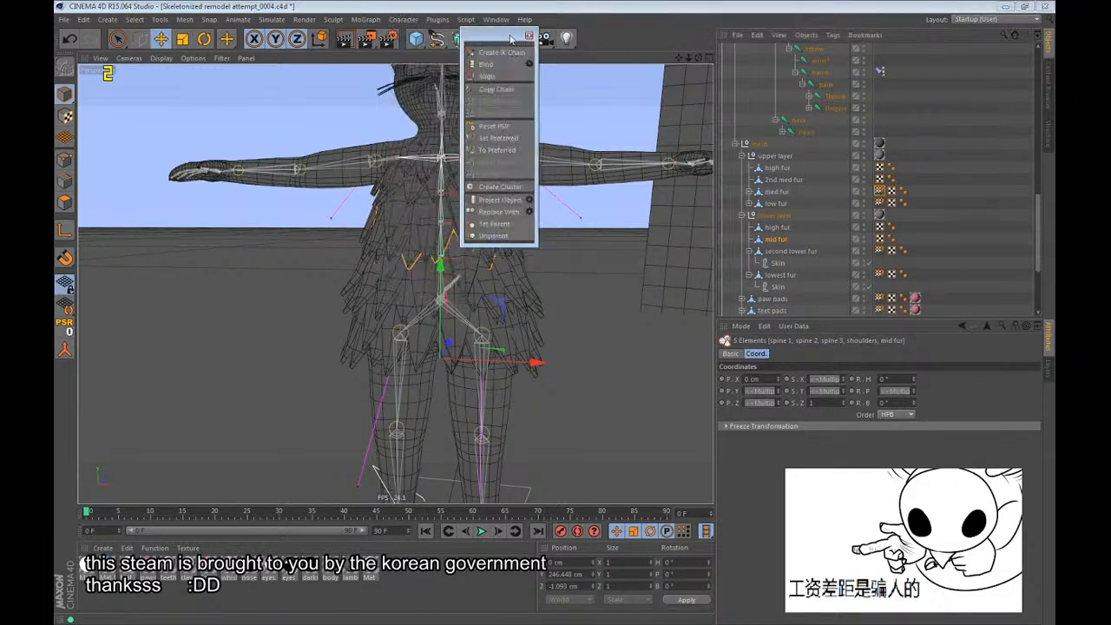
left_click_drag(511, 36, 678, 85)
left_click(660, 112)
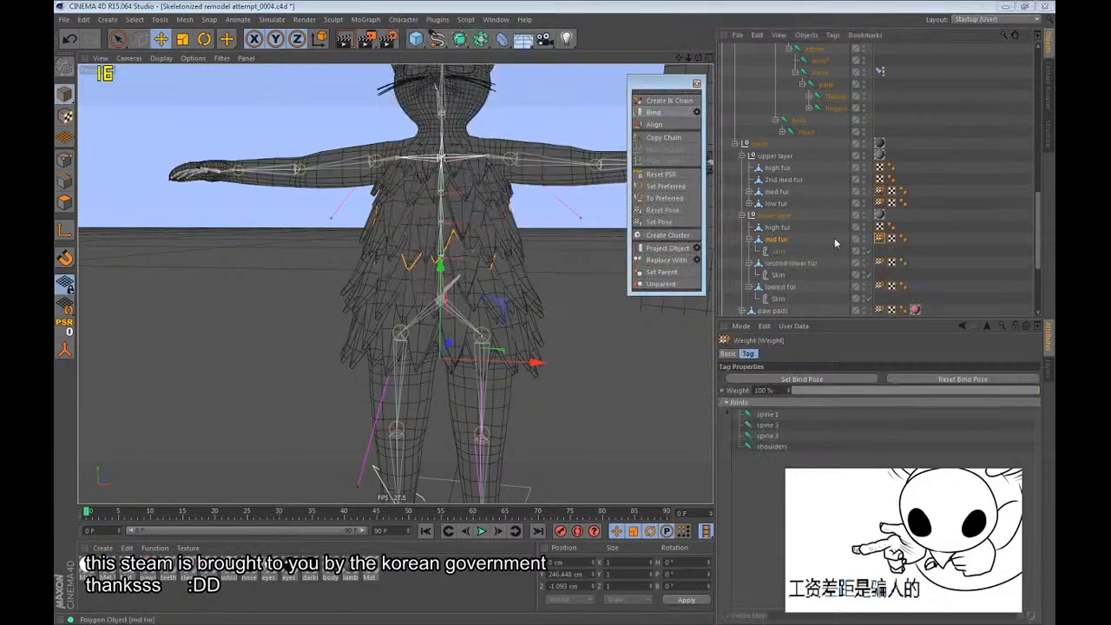
Bind the 2nd med fur mesh to the spine 1, spine 2, spine 3 and shoulders joints.
left_click(779, 180, "ctrl")
left_click(654, 105)
key("ctrl+z")
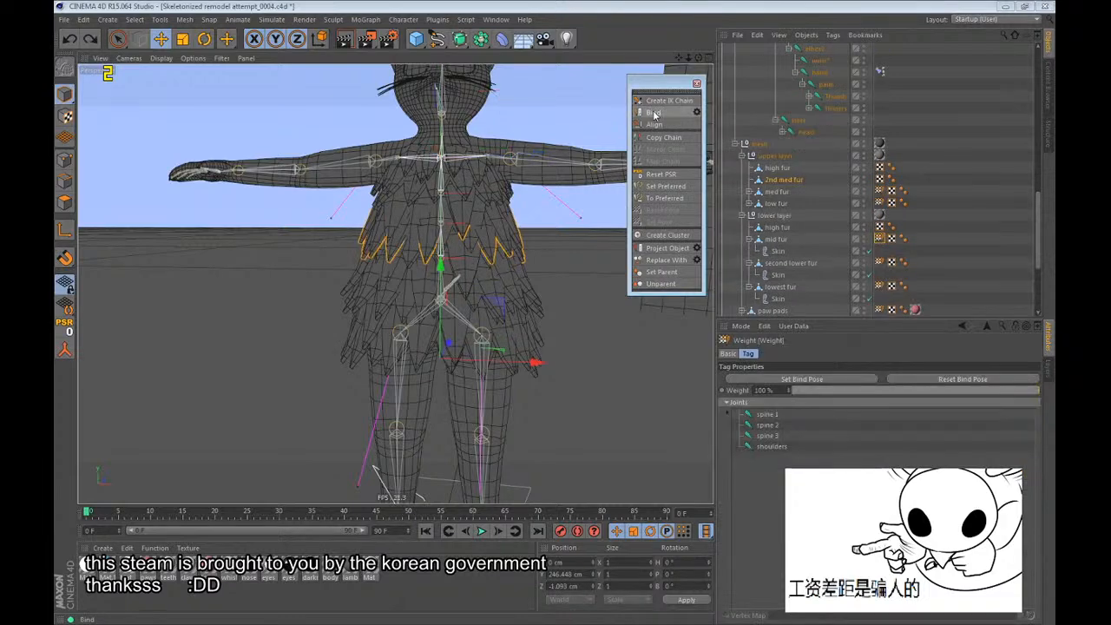
Bind the upper layer's high fur mesh to the spine 2, spine 3 and shoulders joints.
left_click(769, 169)
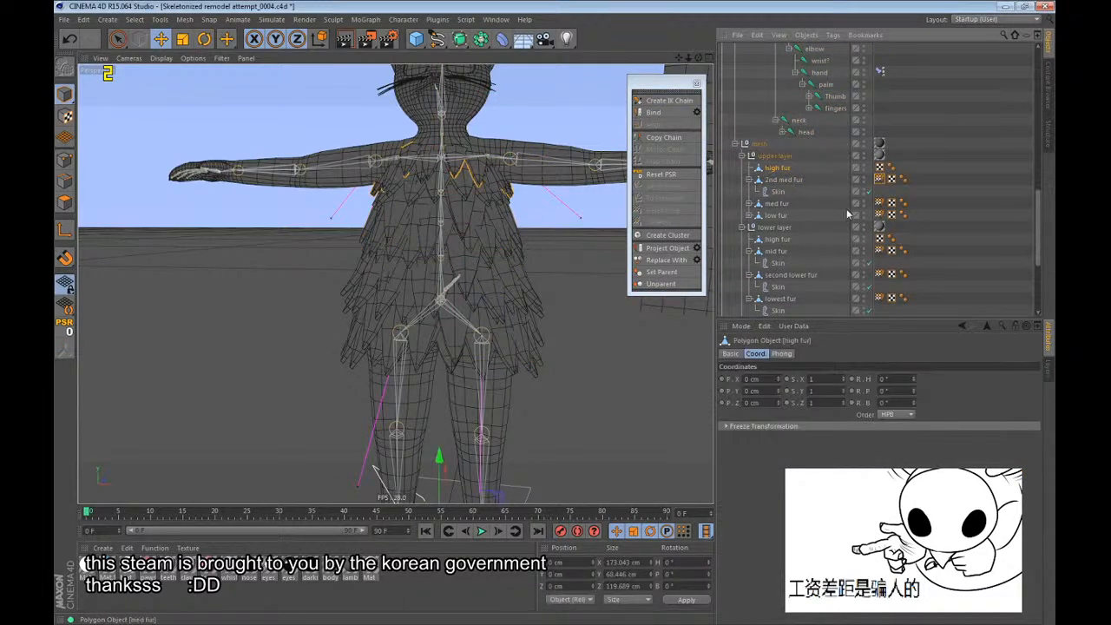
scroll(846, 195, "up", 4)
scroll(825, 140, "up", 2)
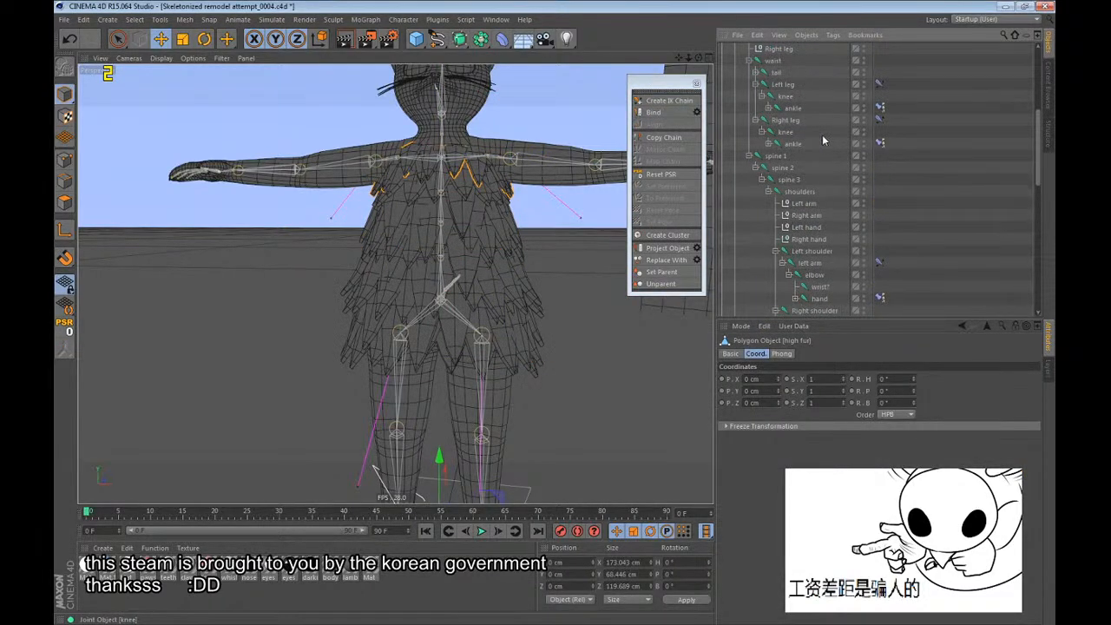
left_click_drag(558, 162, 488, 217, "alt")
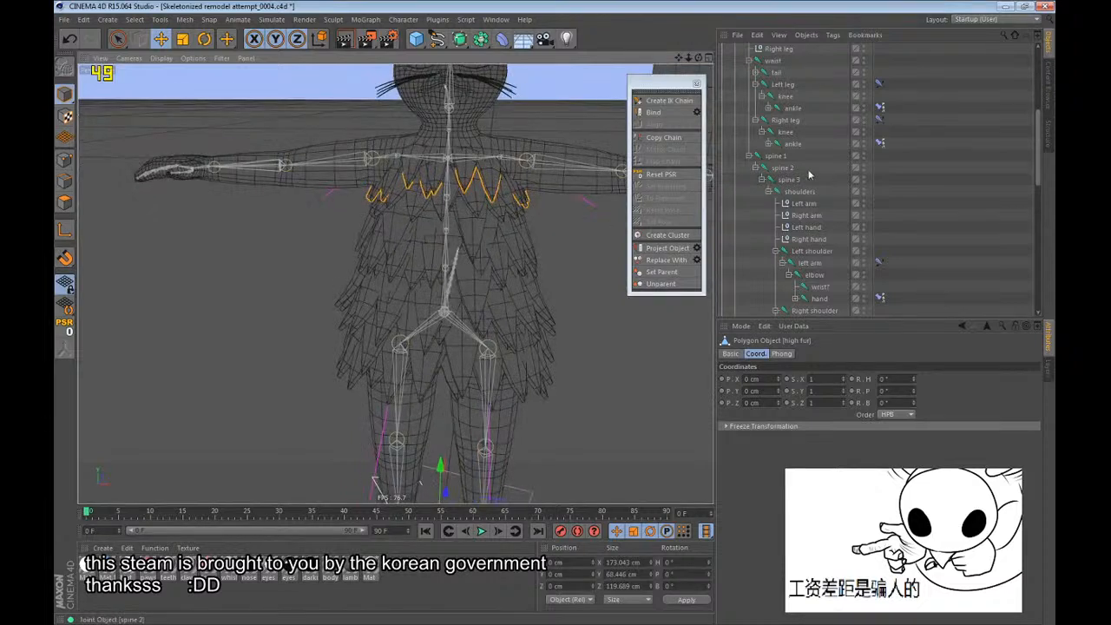
left_click_drag(827, 172, 787, 193, "shift")
scroll(788, 192, "down", 6)
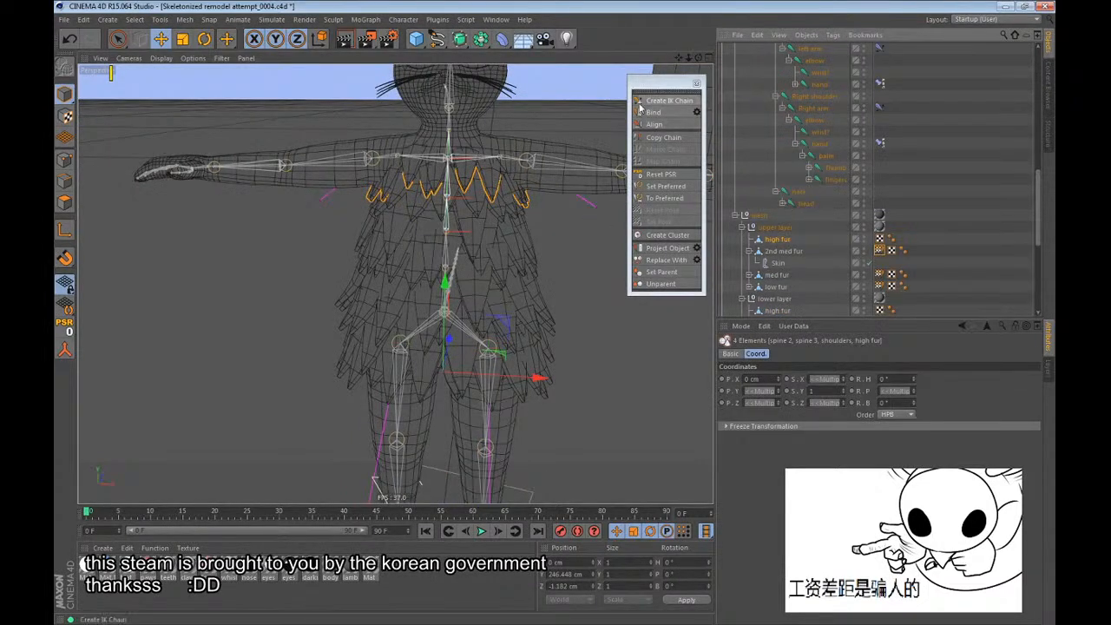
left_click(644, 112)
Bind the lower layer's high fur mesh to spine 2, spine 3 and shoulders, and close the floating commands palette.
scroll(786, 224, "down", 4)
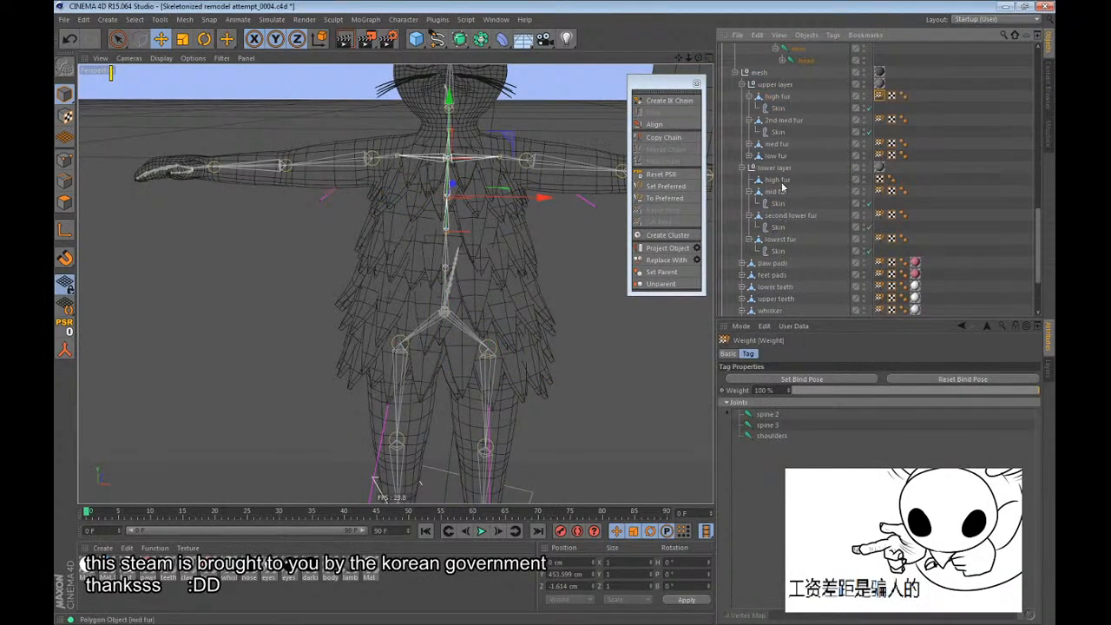
left_click(696, 83)
Clear the object selection and collapse the lower layer fur group in the hierarchy.
scroll(816, 165, "up", 8)
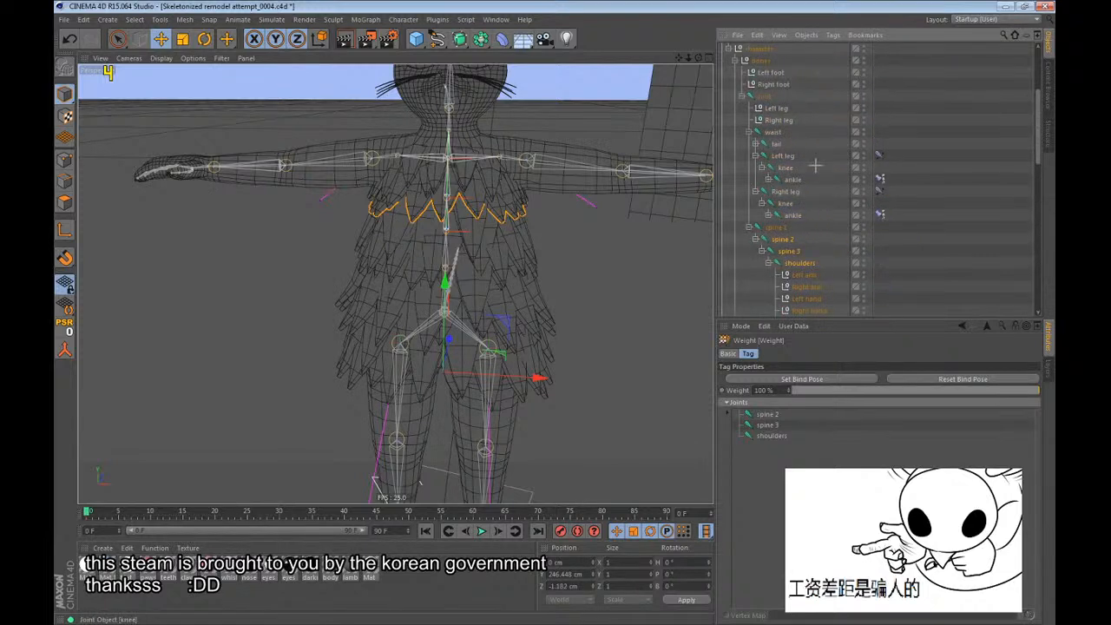
left_click(816, 165)
scroll(804, 181, "down", 10)
left_click(743, 168)
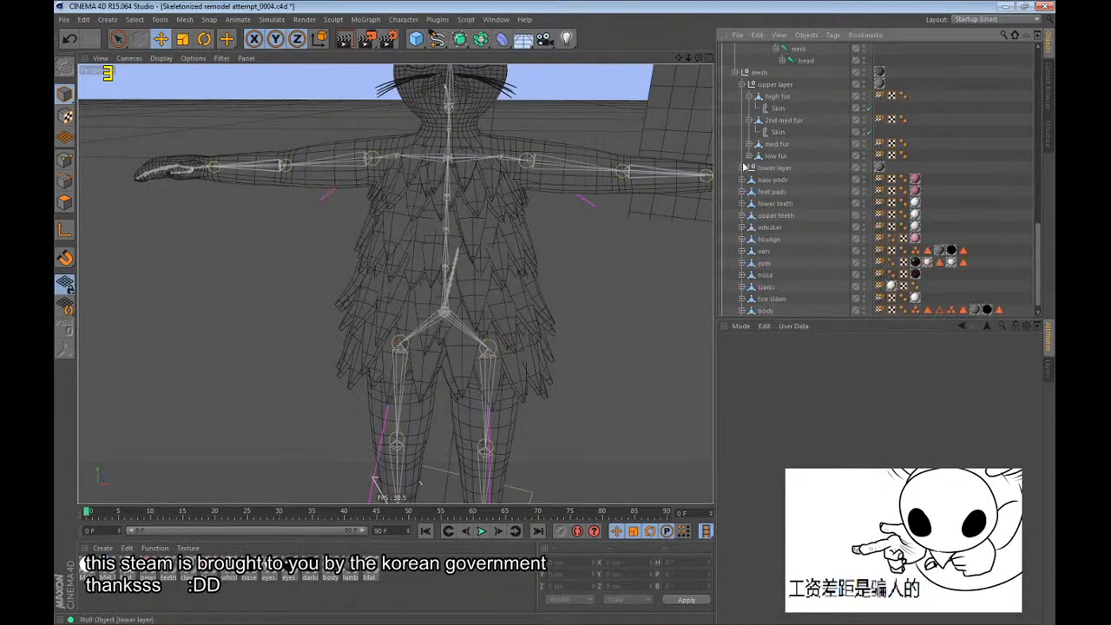
Collapse the upper layer fur group in the hierarchy.
left_click(742, 85)
scroll(767, 174, "up", 10)
scroll(770, 127, "up", 3)
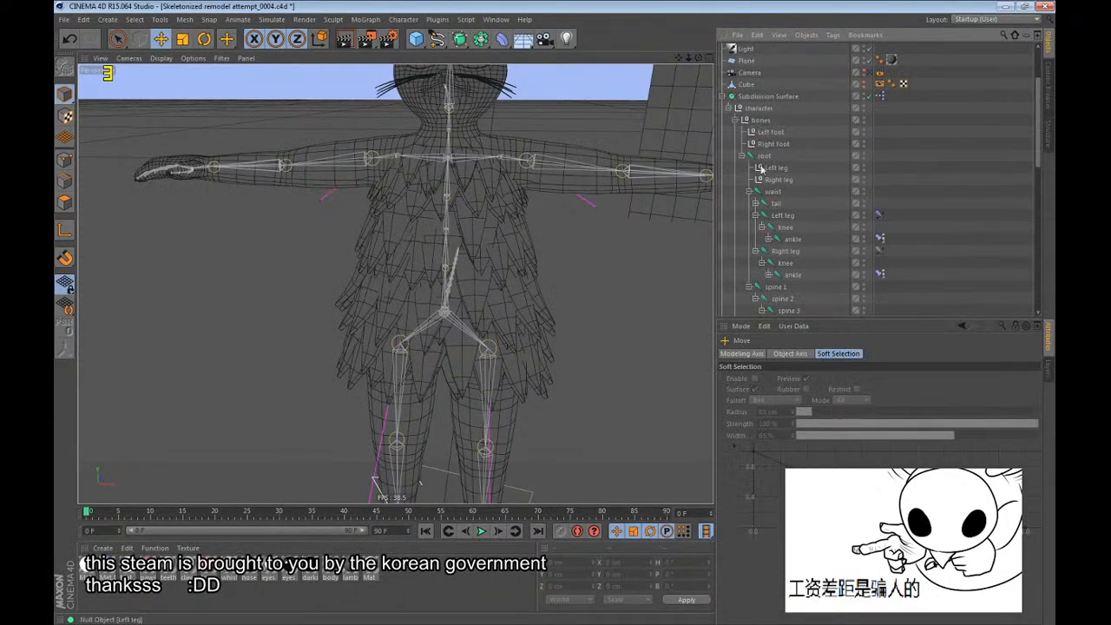
Pose the root joint at frame 14 and try out the Left foot control.
left_click(759, 163)
left_click(181, 512)
left_click_drag(374, 299, 396, 304)
left_click_drag(397, 304, 376, 155, "alt")
left_click(769, 133)
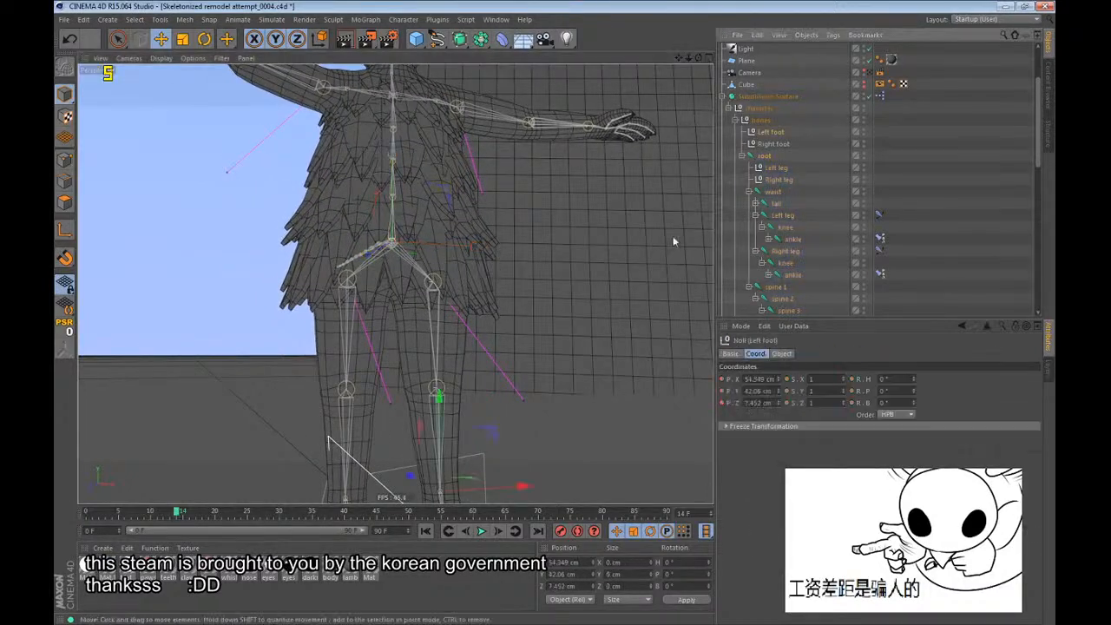
left_click_drag(643, 253, 227, 198)
left_click_drag(227, 198, 323, 279)
left_click_drag(323, 280, 435, 261, "alt")
key("ctrl+z")
Try repositioning the root joint at frame 14 and undo the test moves.
left_click_drag(512, 313, 532, 347)
left_click_drag(531, 348, 211, 258, "alt")
left_click_drag(211, 258, 509, 326)
key("ctrl+z")
key("ctrl+z")
key("ctrl+z")
key("ctrl+z")
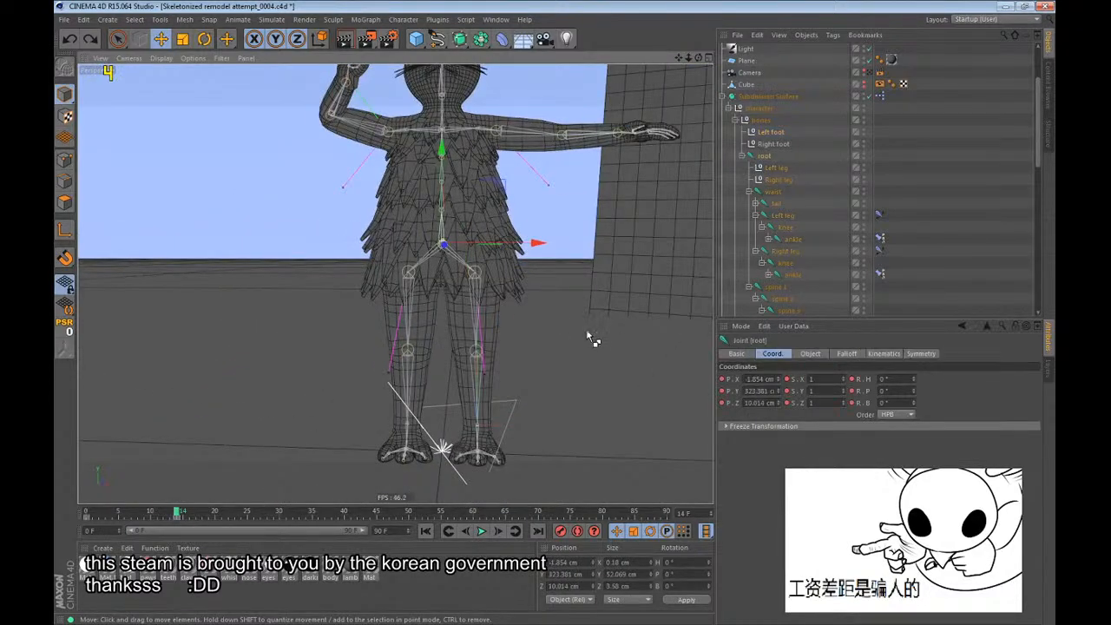
left_click_drag(589, 334, 494, 372, "alt")
key("ctrl+z")
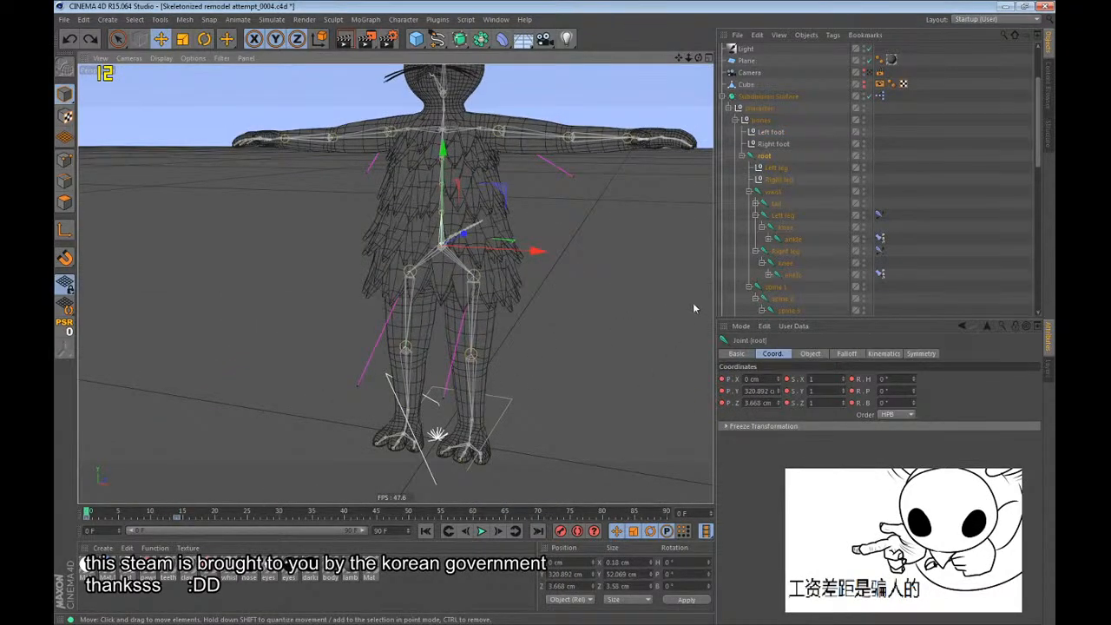
key("ctrl+y")
key("ctrl+z")
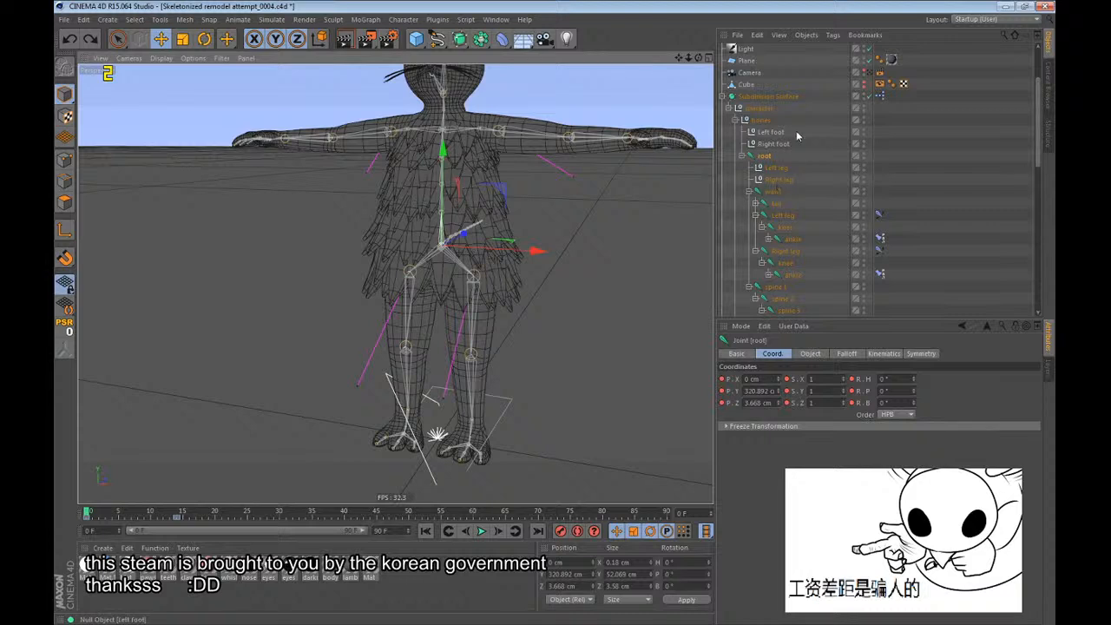
Collapse the waist branch and select the spine 1, spine 2 and spine 3 joints at frame 0.
left_click_drag(798, 134, 772, 224)
left_click(750, 193)
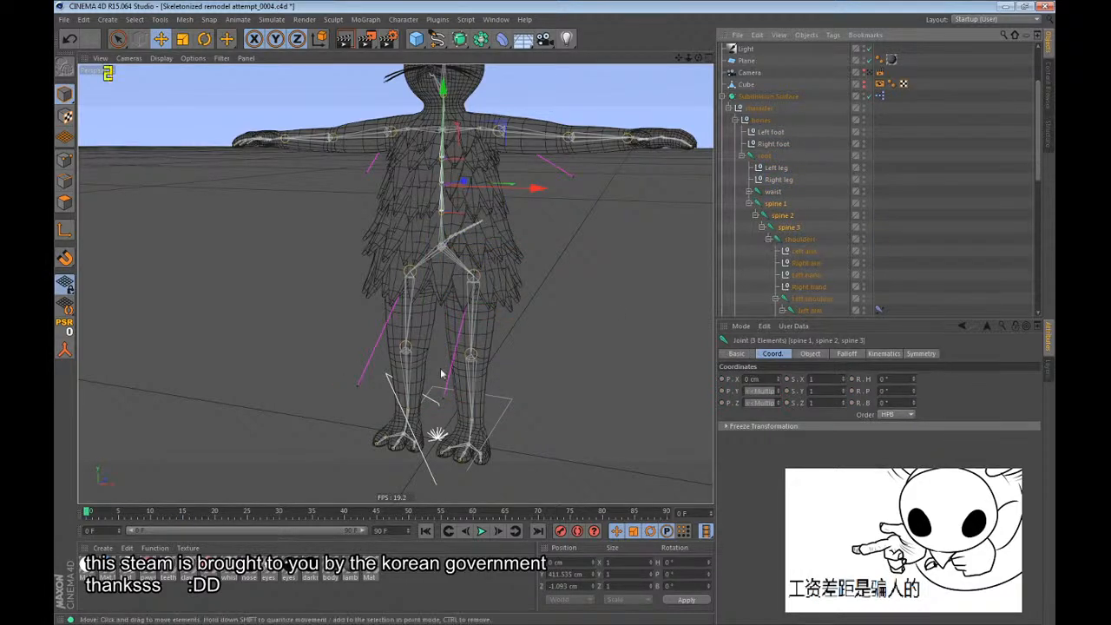
left_click(188, 515)
At frame 24, lower the root joint into a crouch and bend spine 1, spine 2 and spine 3 forward.
left_click(766, 160)
left_click(241, 513)
left_click_drag(380, 222, 457, 230)
left_click(782, 206)
left_click(782, 230, "shift")
key("r")
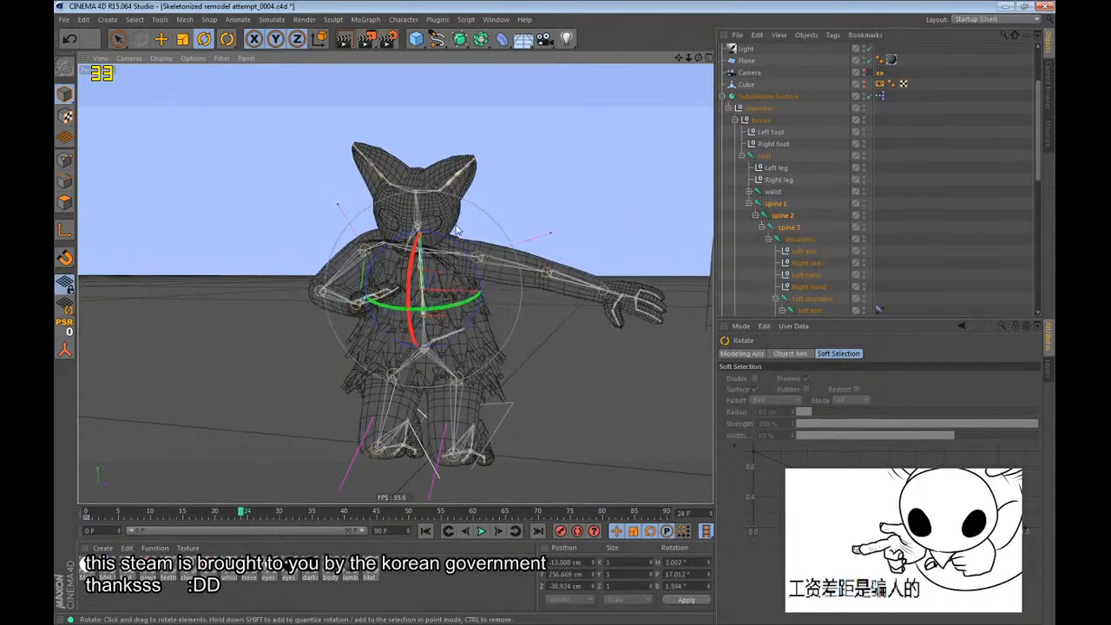
Select the neck and head joints and record their keyframe at frame 0.
scroll(956, 218, "down", 6)
left_click(798, 249)
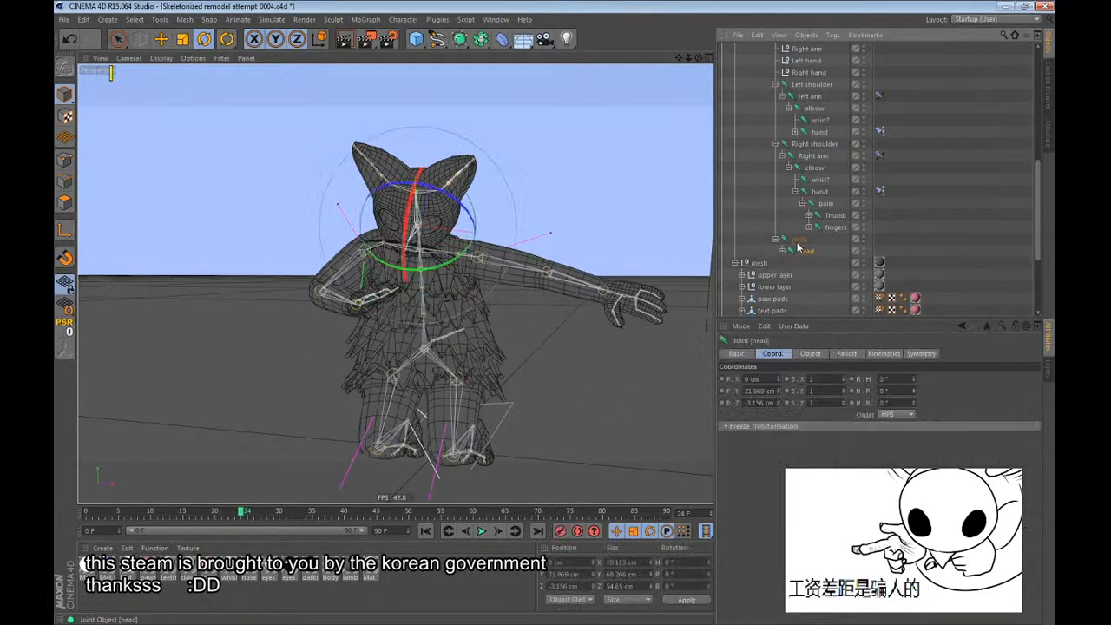
left_click(795, 240, "shift")
key("shift+f")
key("F9")
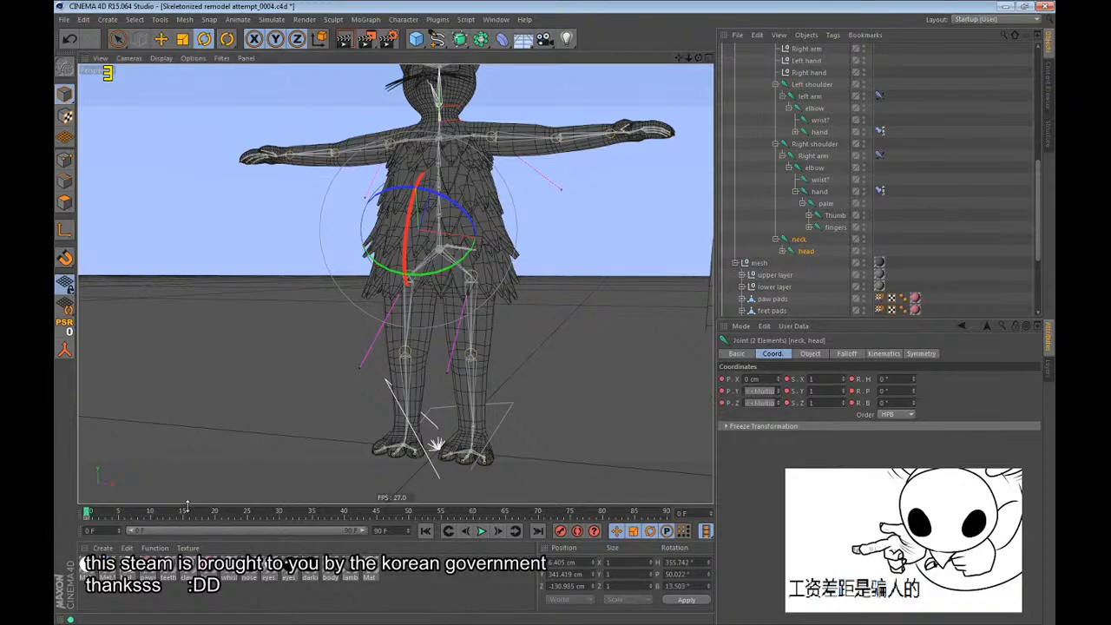
Rotate the neck and head joints together at frame 24 so the face looks up and forward.
mouse_move(256, 519)
left_mouse_down()
mouse_move(292, 513)
mouse_move(243, 519)
left_mouse_up()
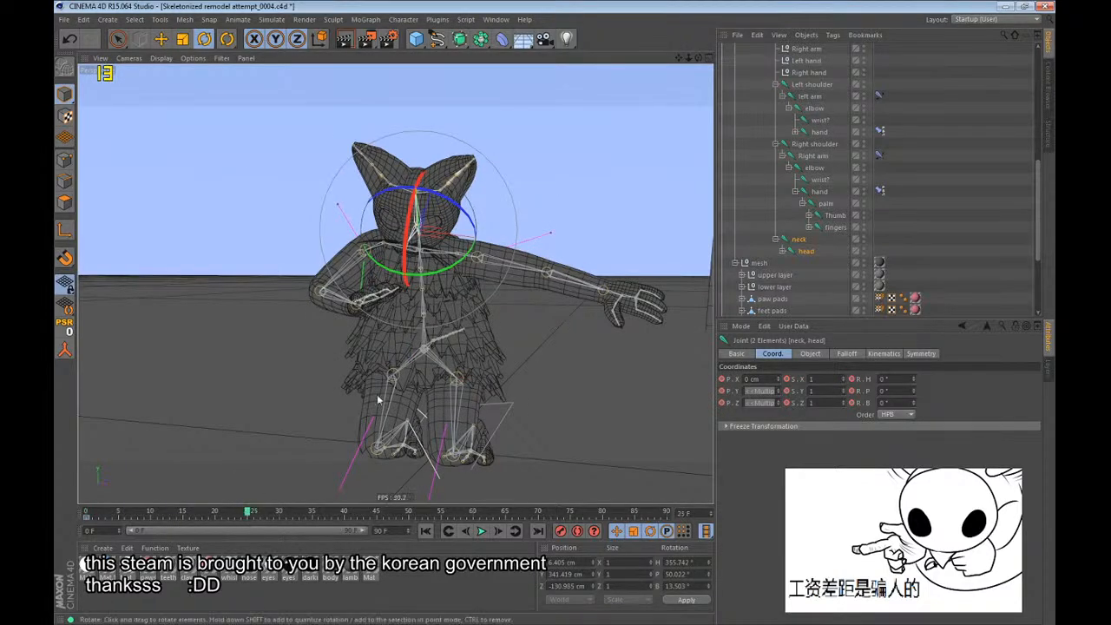
left_click_drag(435, 255, 424, 316)
scroll(444, 218, "up", 2)
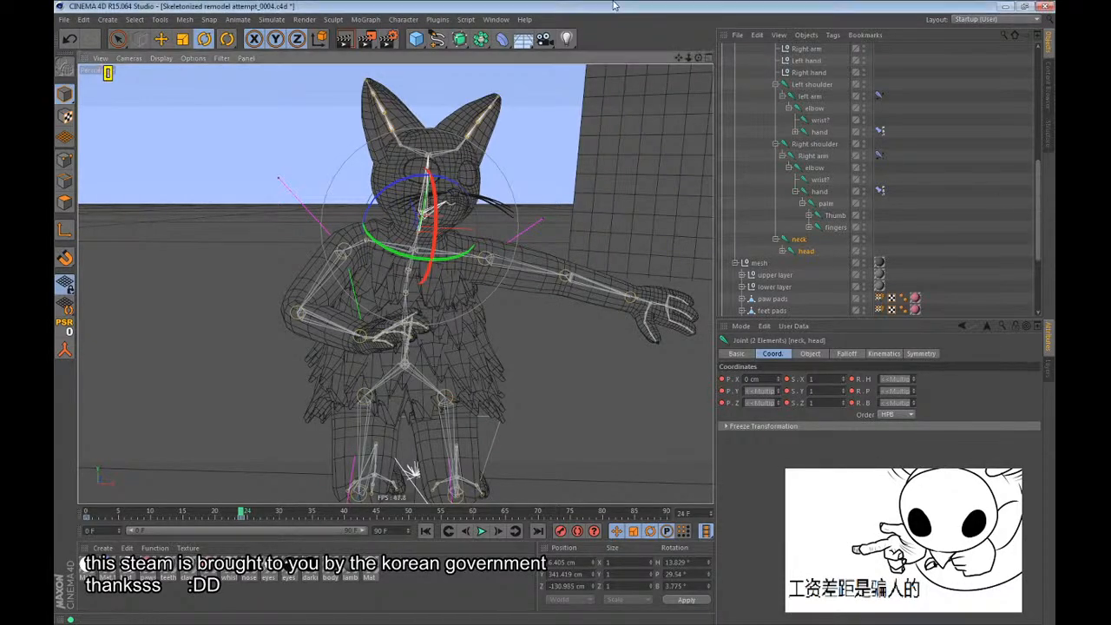
left_click_drag(489, 243, 395, 304, "alt")
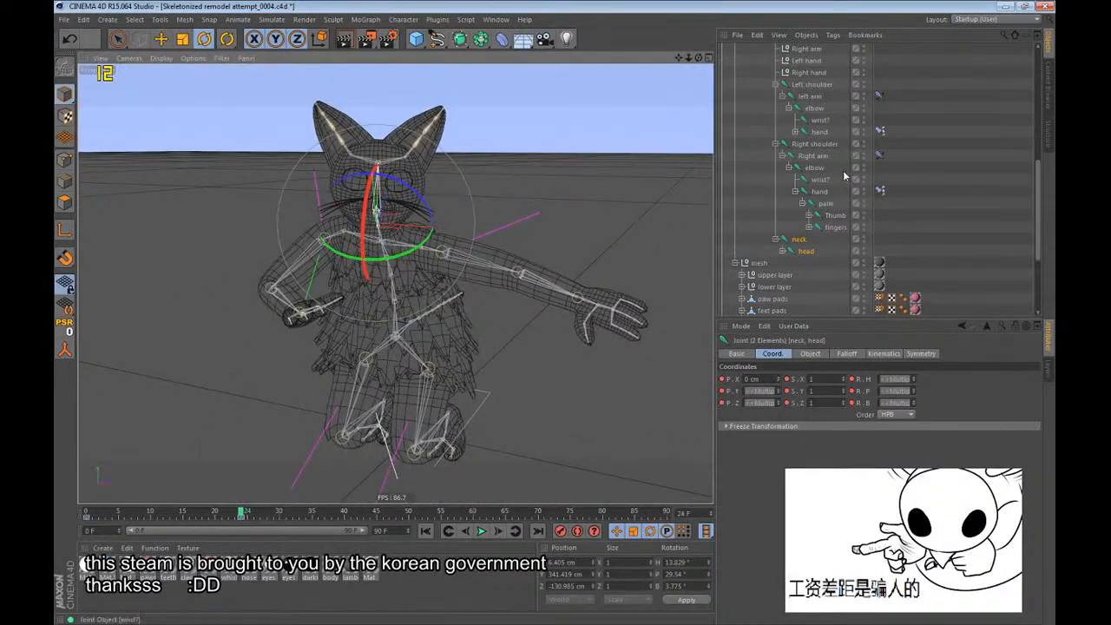
Select the Left hand and Left arm controls at frame 0.
scroll(838, 157, "up", 3)
left_click(816, 144)
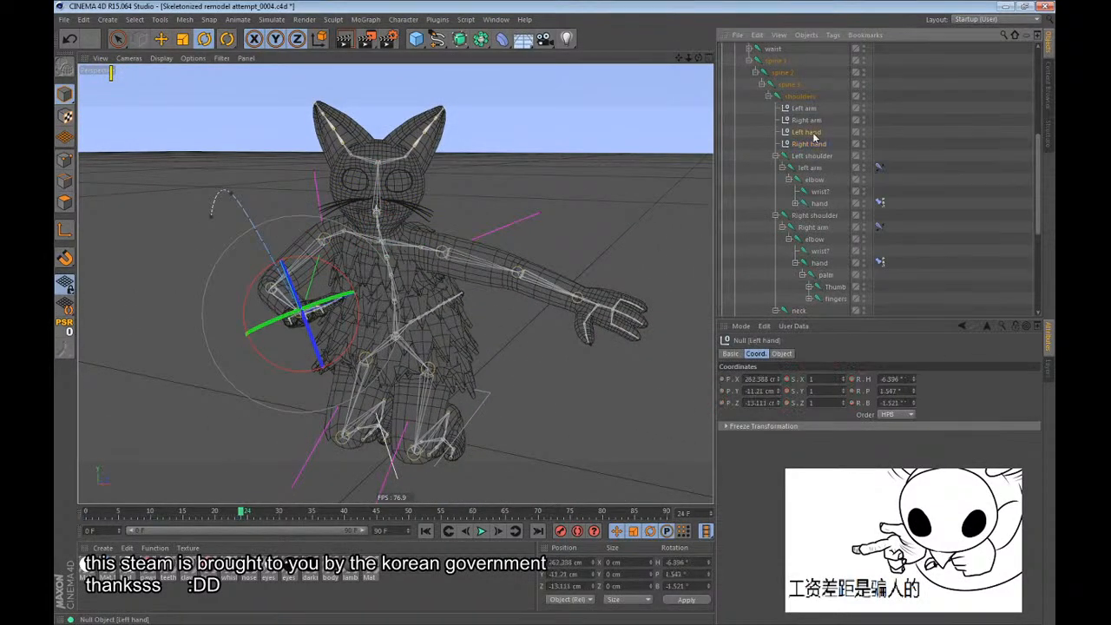
left_click(806, 132)
key("shift+f")
left_click(805, 109)
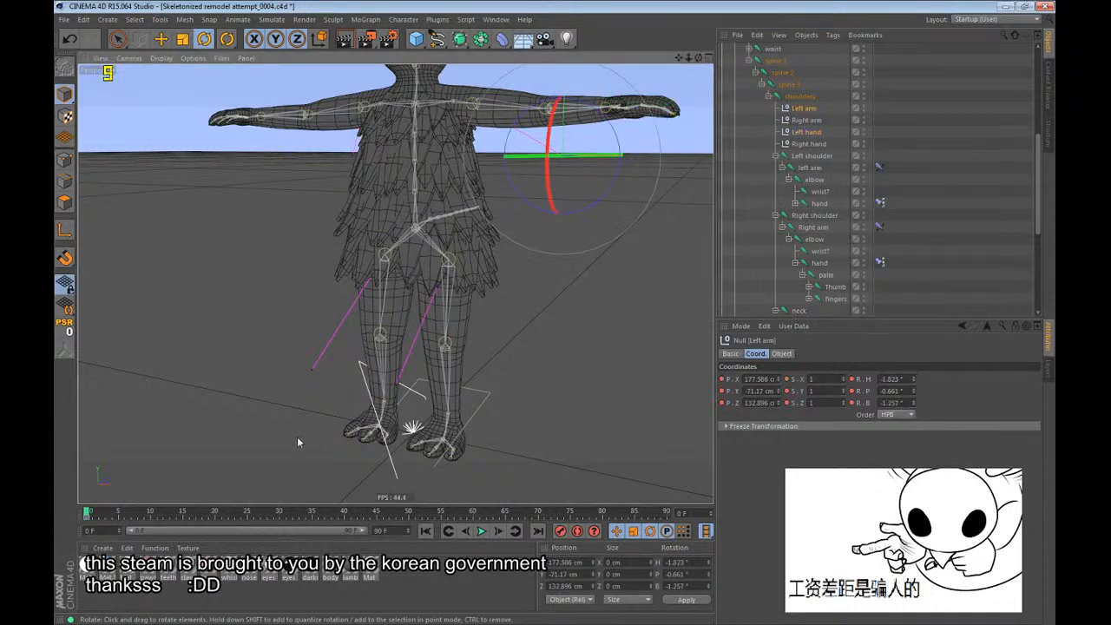
At frame 25, move and rotate the Left hand control to bring the hand in beside the hip, and clear the selection.
left_click_drag(226, 514, 247, 514)
key("e")
key("r")
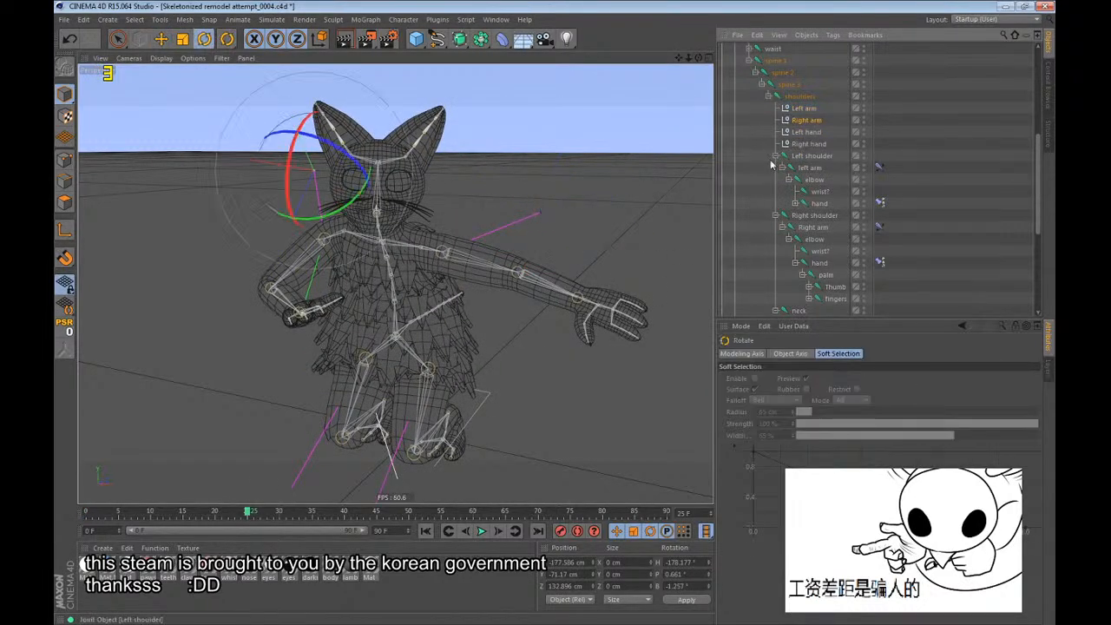
left_click(806, 132)
key("e")
left_click_drag(485, 273, 418, 322)
key("r")
left_click_drag(474, 390, 397, 397)
key("e")
left_click_drag(401, 358, 358, 331)
left_click(738, 291)
middle_click_drag(409, 318, 411, 296, "alt")
Spread the feet sideways, moving the Left foot control to about X 163 cm and the Right foot control to about X -202 cm.
scroll(894, 152, "up", 5)
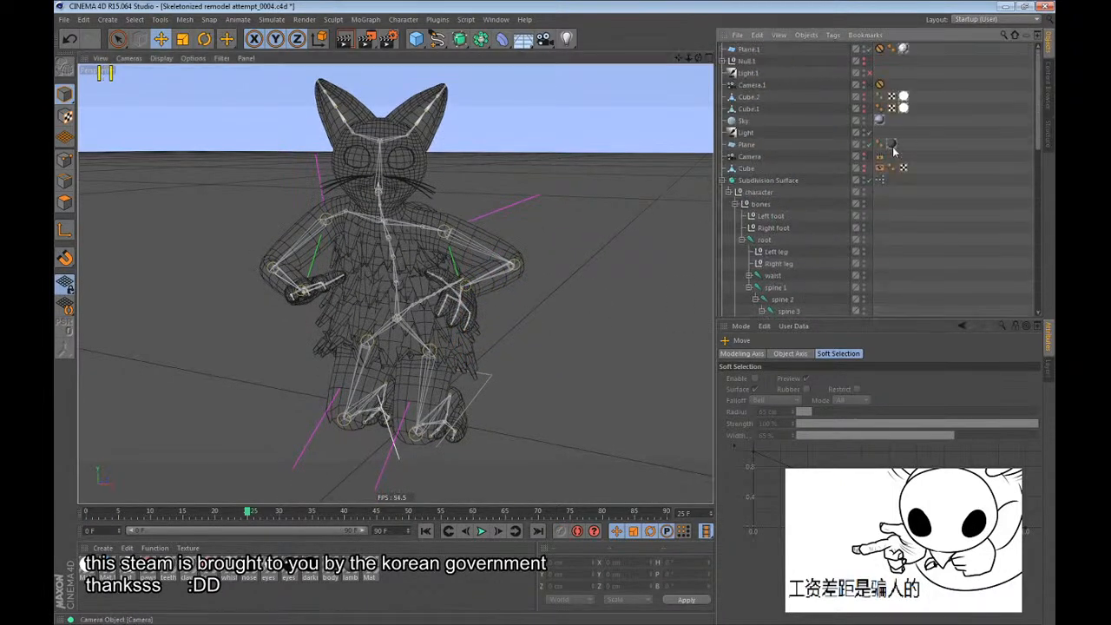
left_click(761, 217)
left_click(762, 228, "ctrl")
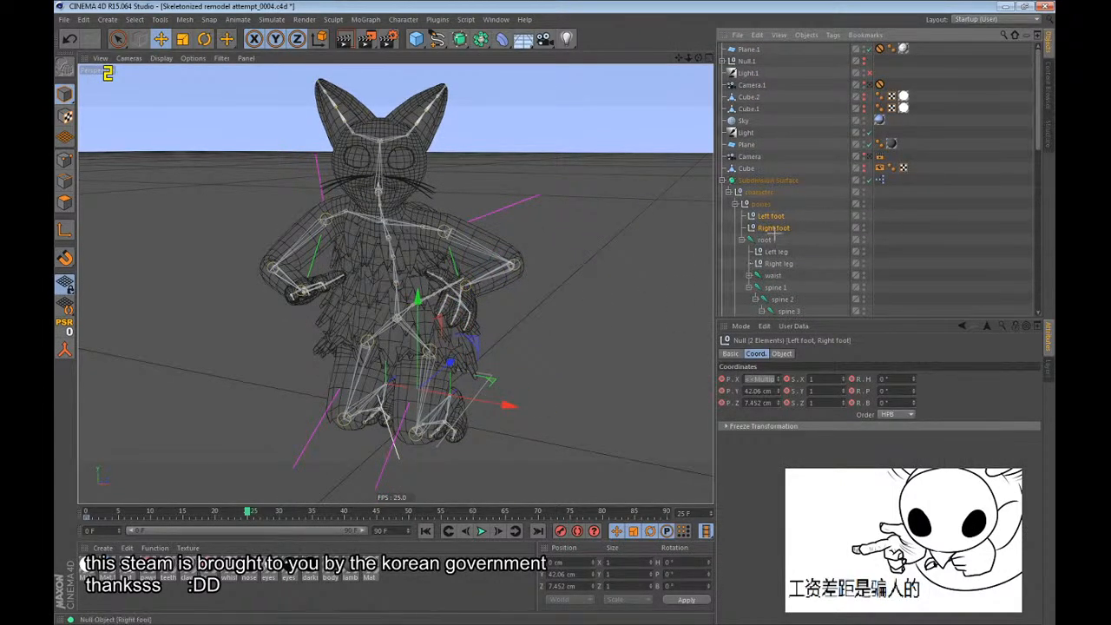
left_click(774, 232)
left_click(772, 217)
left_click_drag(550, 405, 644, 425)
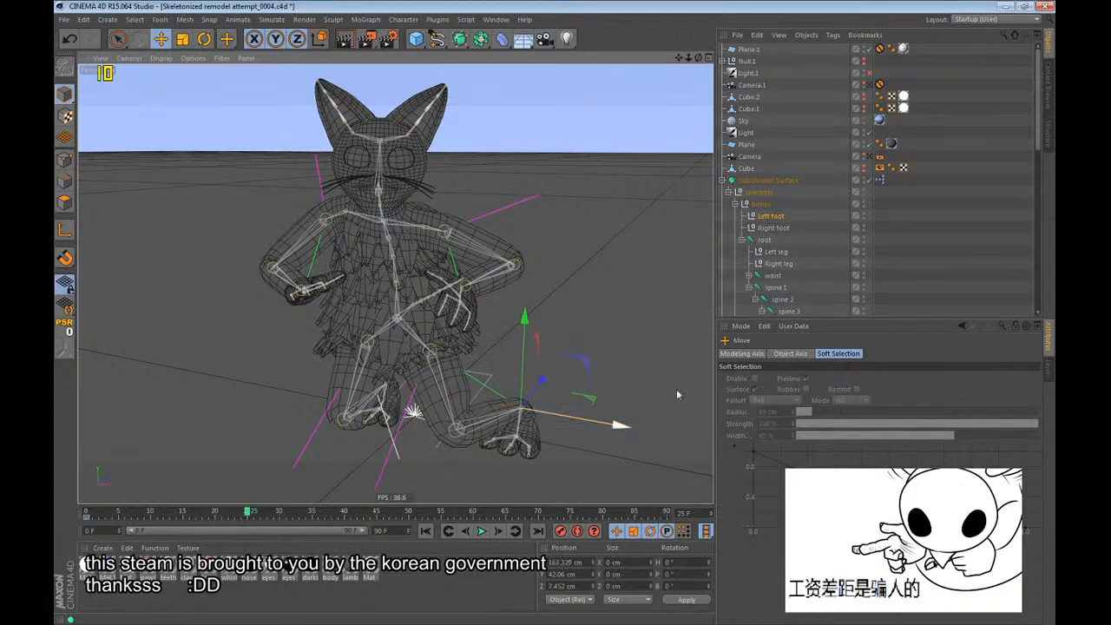
left_click(773, 228)
left_click_drag(473, 400, 392, 402)
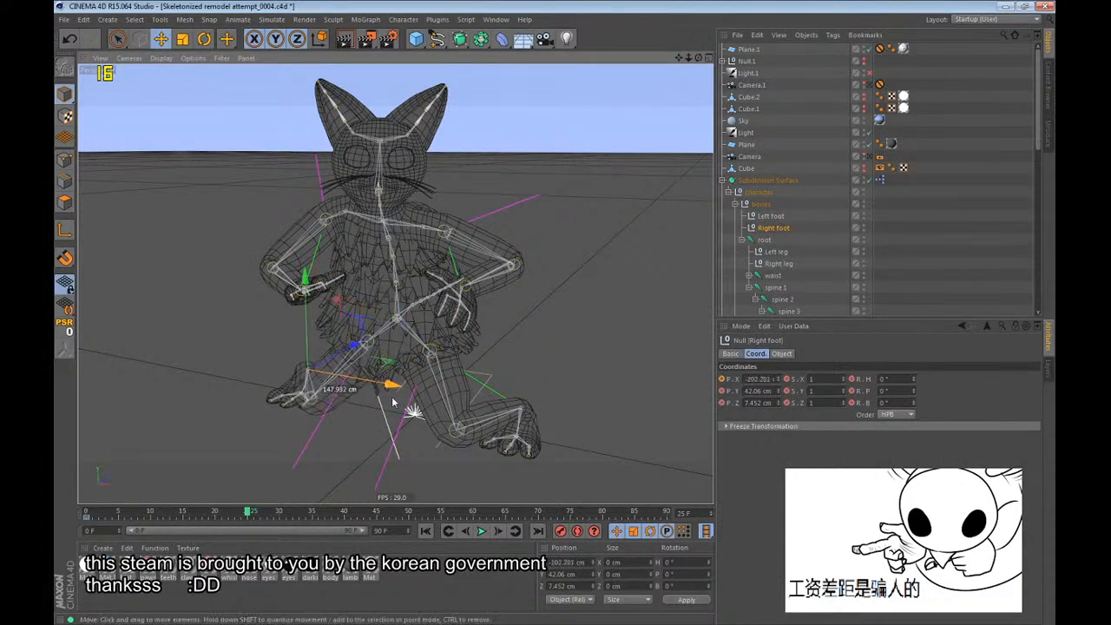
Move the Right leg and Left leg controls outward so both knees point away from the body.
left_click(773, 263)
left_click_drag(536, 419, 512, 251)
left_click(769, 252)
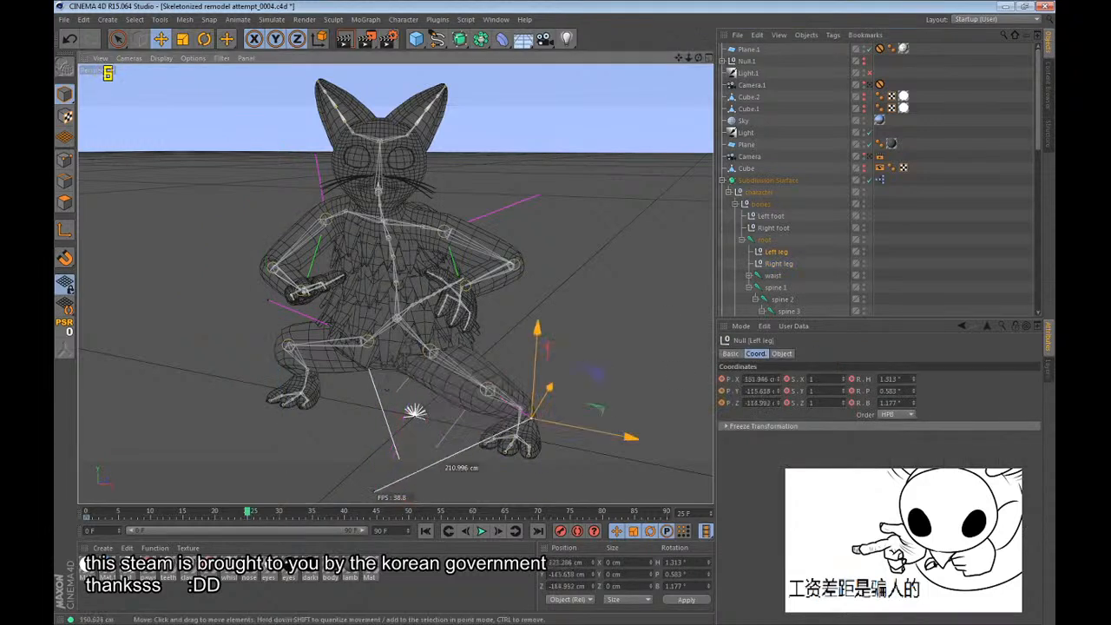
Turn the feet outward, rotating the Left foot heading to about 60° and the Right foot heading to about -45°.
left_click(761, 218)
key("r")
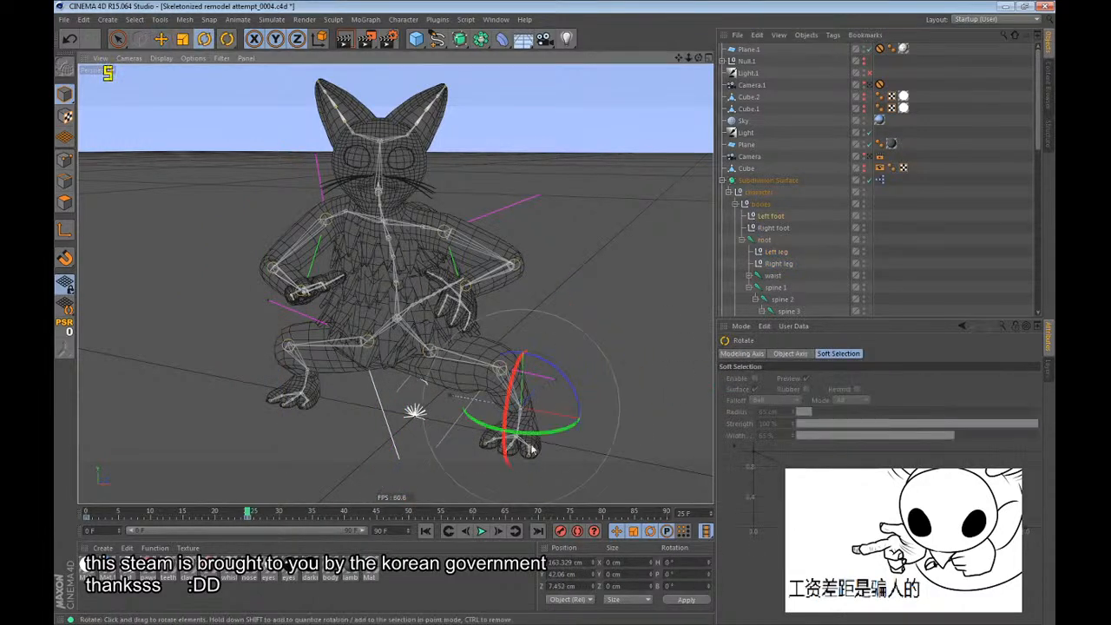
left_click_drag(530, 440, 641, 425)
left_click(770, 229)
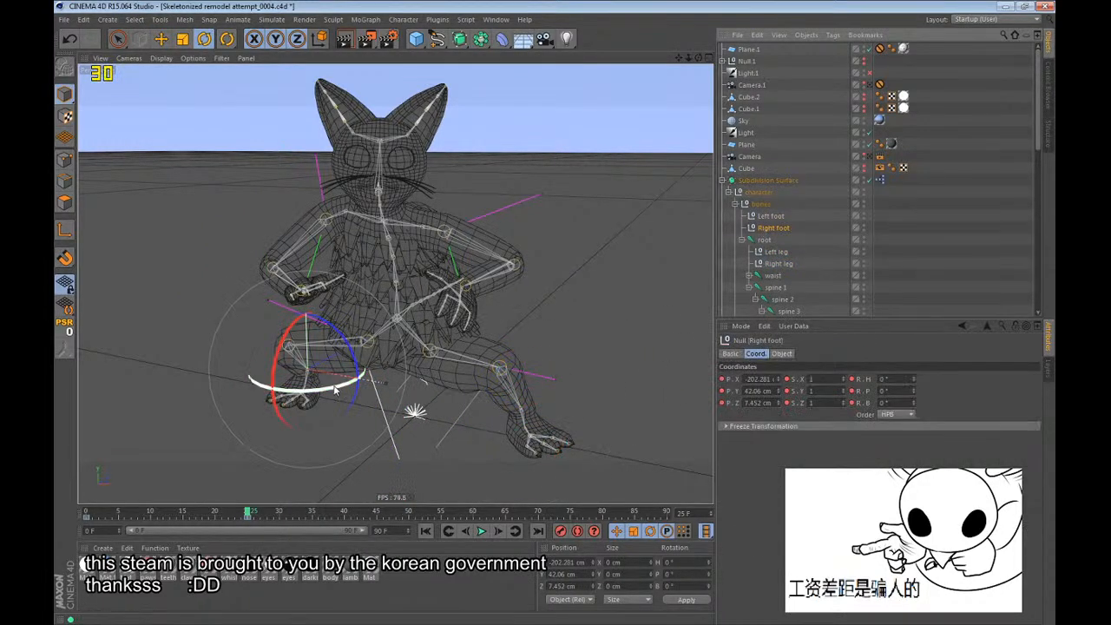
left_click_drag(348, 380, 619, 300)
Move the Right foot control forward to about X -117 cm, Z -126 cm.
left_click_drag(394, 250, 535, 315, "alt")
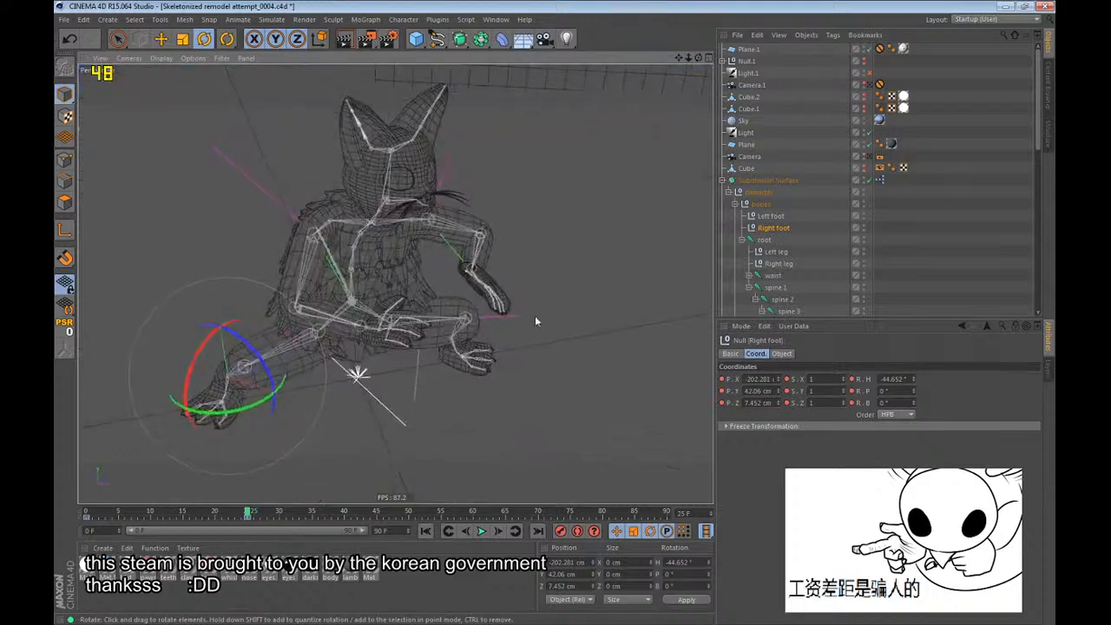
key("e")
left_click_drag(302, 350, 374, 403)
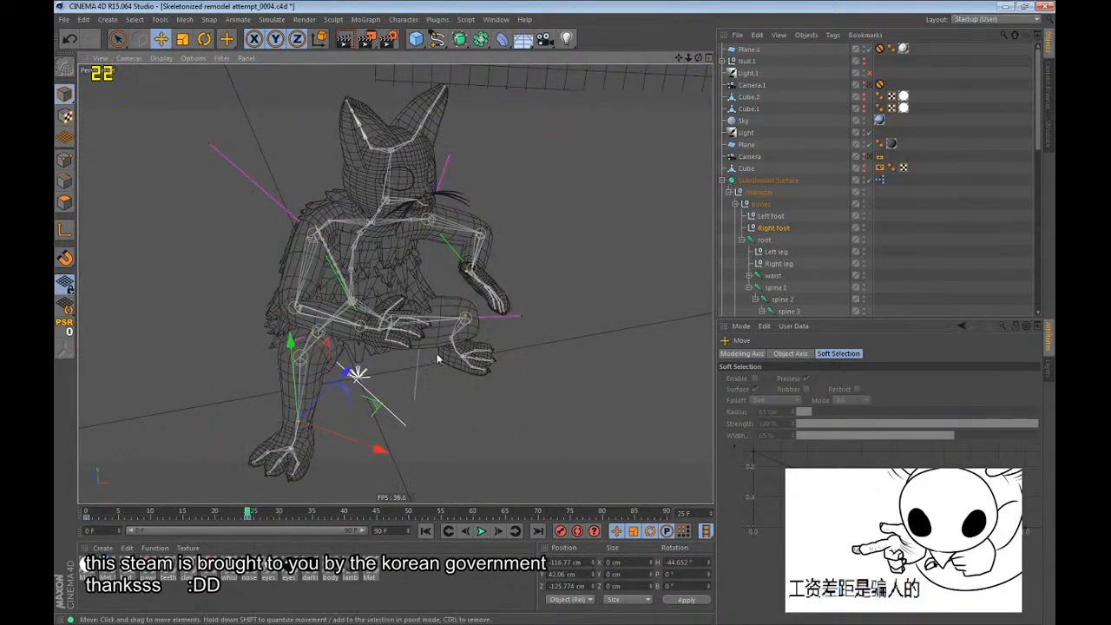
Pitch the Left foot control to about 89° and move it back under the body at about Y 71 cm.
left_click_drag(425, 317, 176, 224, "alt")
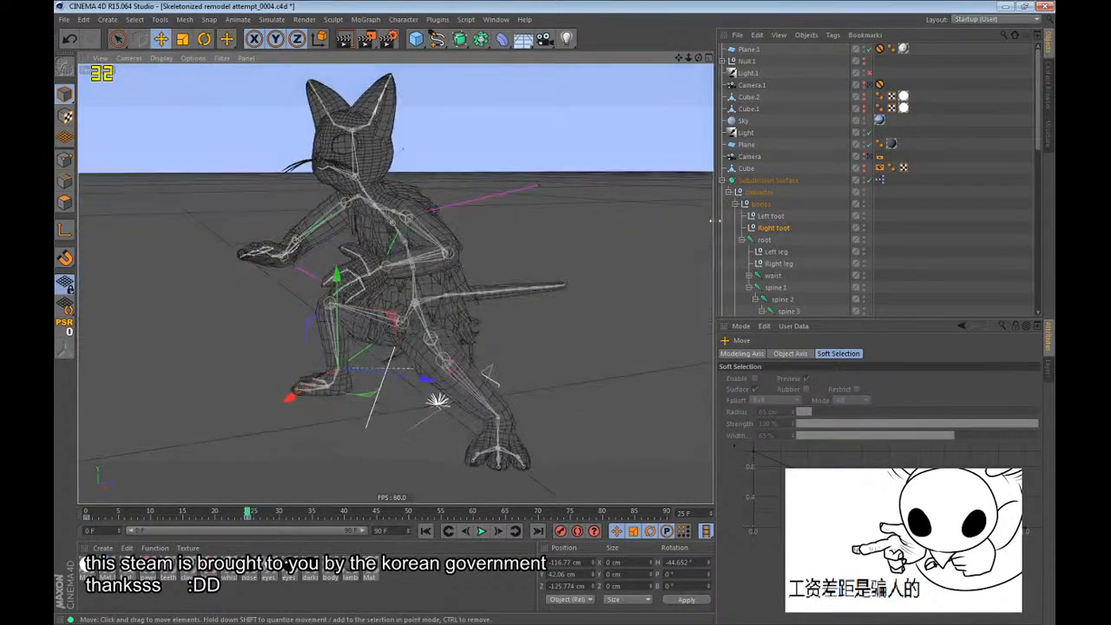
key("r")
left_click(771, 217)
left_click_drag(461, 365, 512, 388, "alt")
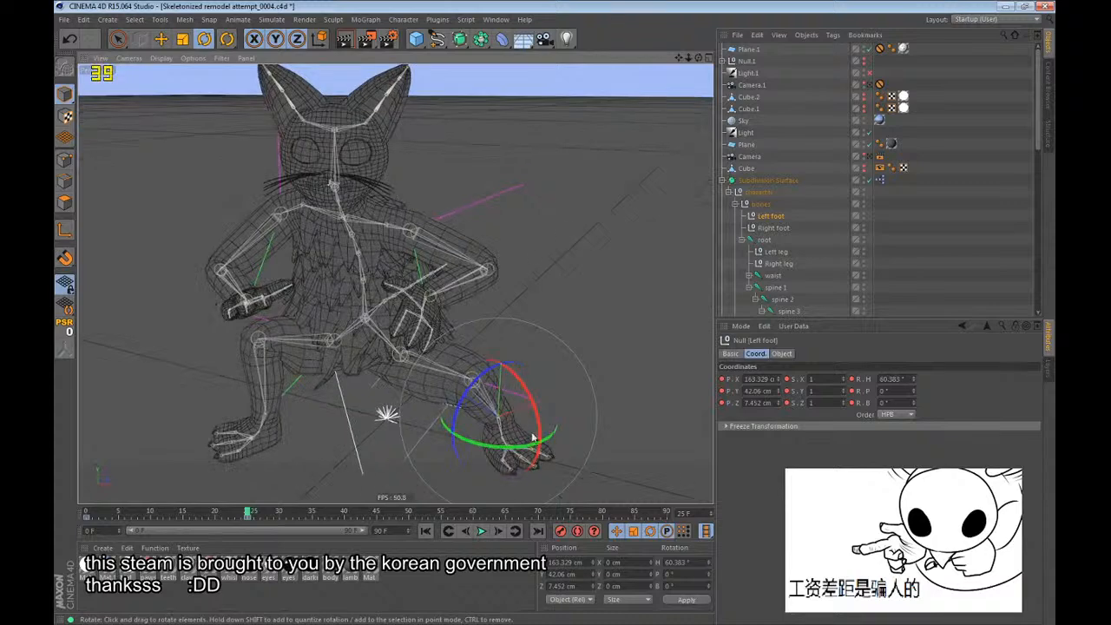
left_click_drag(534, 439, 448, 412)
key("e")
left_click_drag(443, 412, 181, 364, "alt")
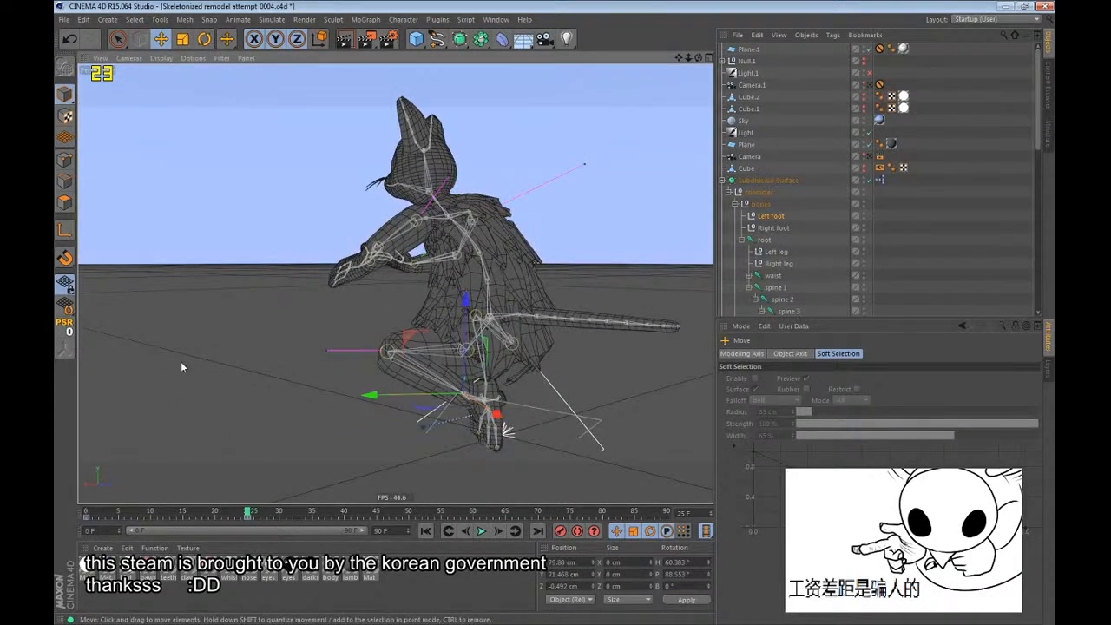
Reposition the Left leg control to about X 135 cm, Y -138 cm to aim the kneeling leg's knee.
left_click(775, 252)
left_click_drag(225, 260, 359, 402, "alt")
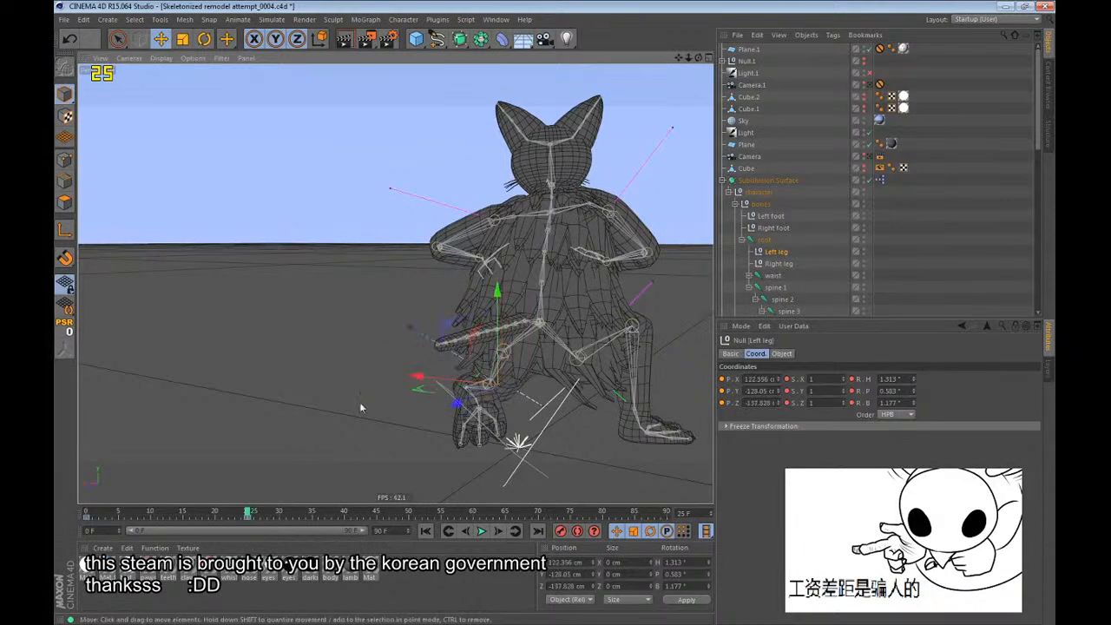
left_click_drag(429, 426, 708, 469, "alt")
mouse_move(483, 421)
left_mouse_down()
mouse_move(524, 420)
mouse_move(497, 435)
left_mouse_up()
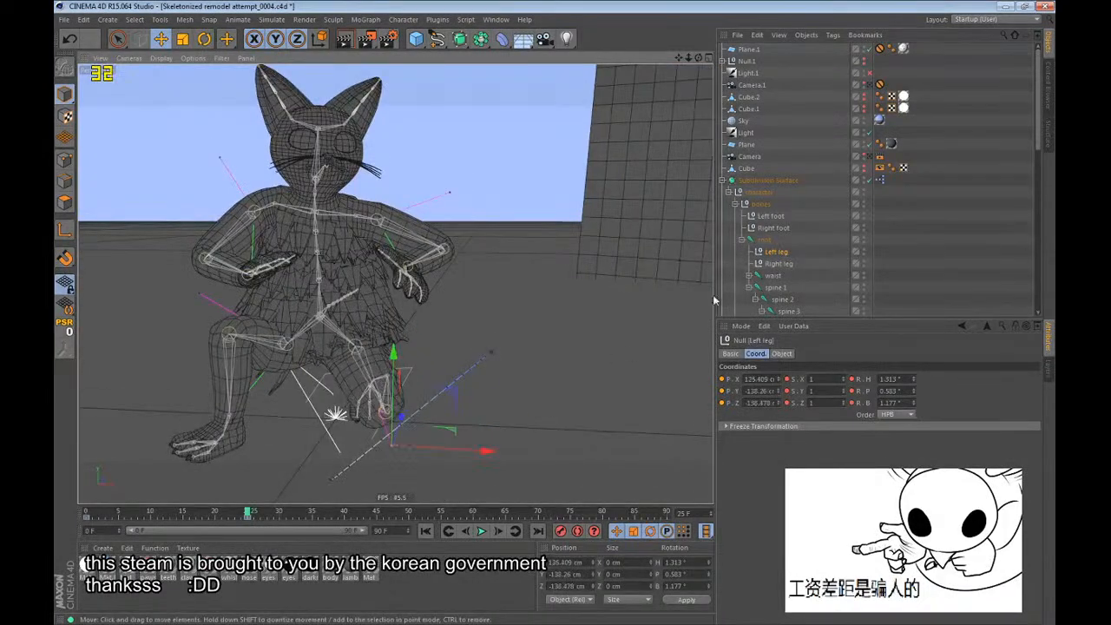
Rotate the waist joint and shift the root joint to settle the body into the kneeling pose.
key("Up")
key("r")
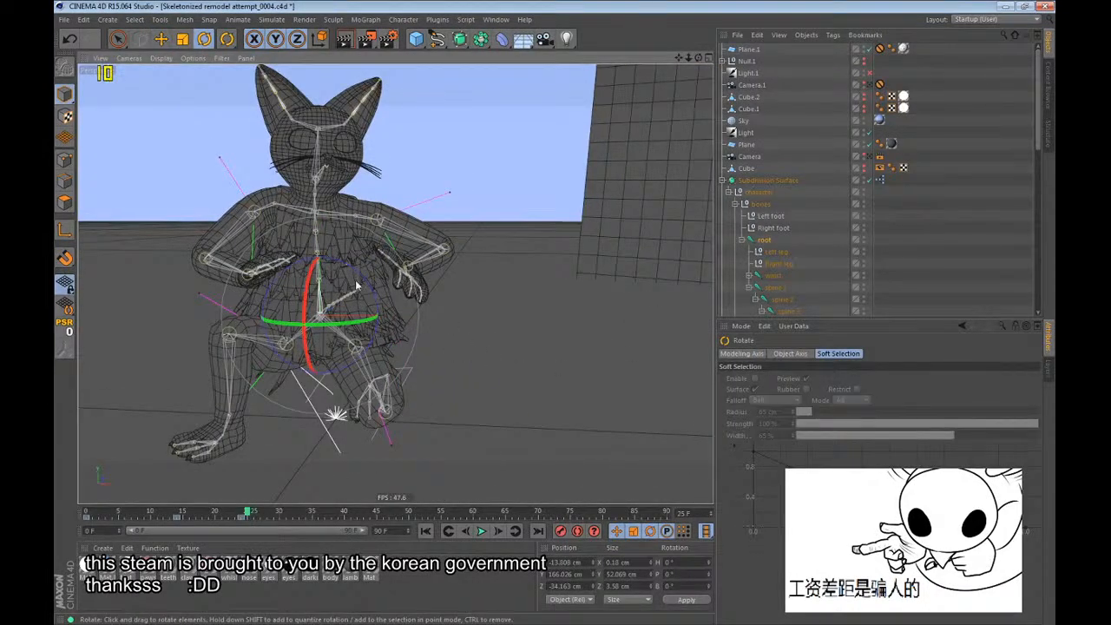
left_click(774, 277)
left_click_drag(512, 375, 504, 417)
scroll(113, 418, "up", 3)
key("e")
left_click(764, 240)
left_click_drag(628, 327, 513, 334)
Adjust the Left foot and Left leg controls to plant the kneeling leg, clear the selection and save the scene.
left_click(775, 218)
key("e")
left_click(771, 252)
scroll(340, 219, "down", 3)
left_click_drag(340, 216, 304, 229, "alt")
left_click(943, 231)
scroll(440, 300, "down", 2)
key("ctrl+s")
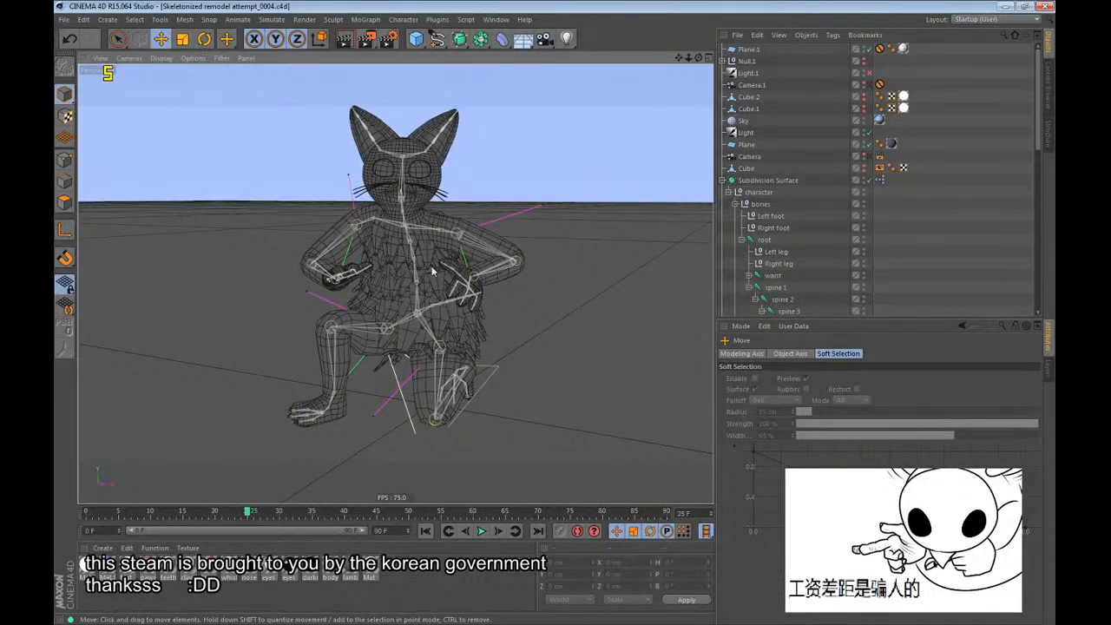
Frame the kneeling cat at a three-quarter front angle and render the active view.
left_click_drag(434, 271, 390, 280, "alt")
key("alt+Tab")
left_click(703, 5)
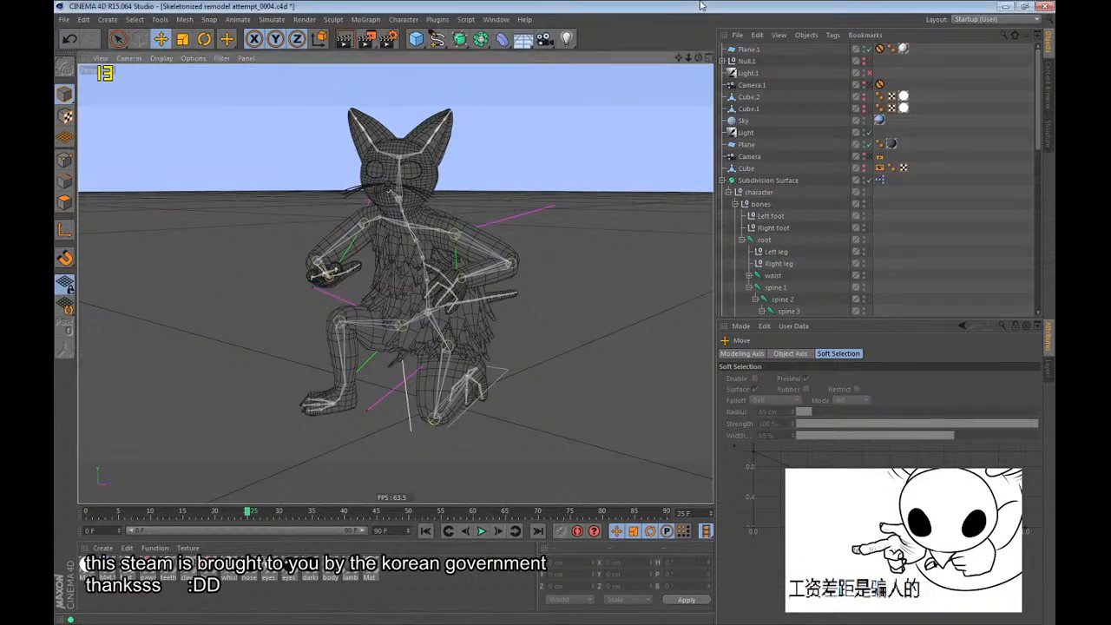
scroll(459, 231, "up", 3)
middle_click_drag(421, 253, 422, 247, "alt")
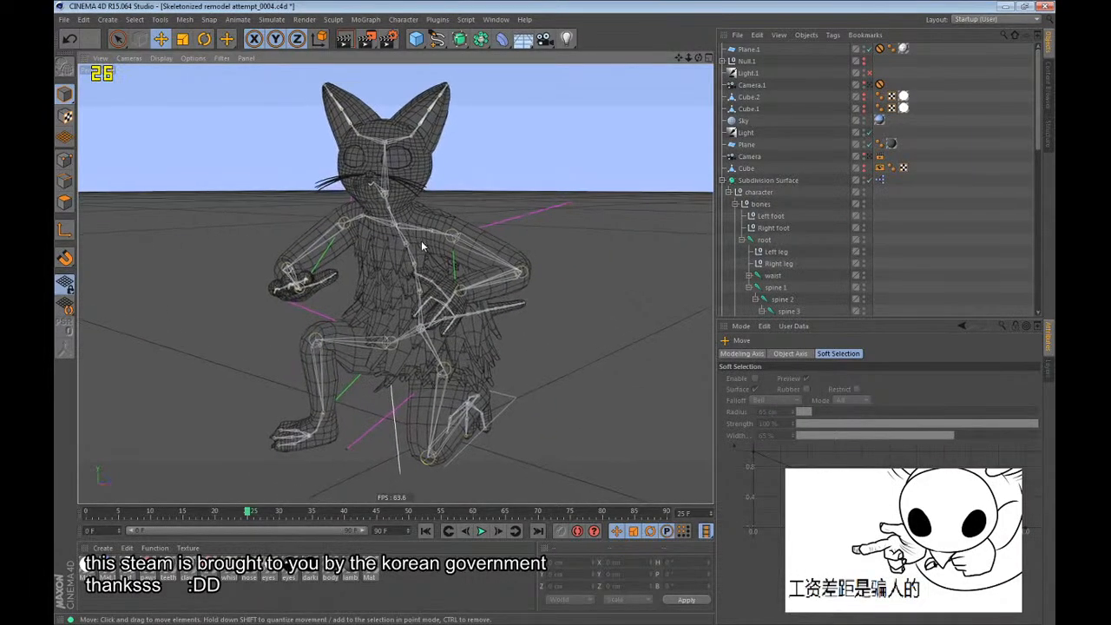
key("ctrl+r")
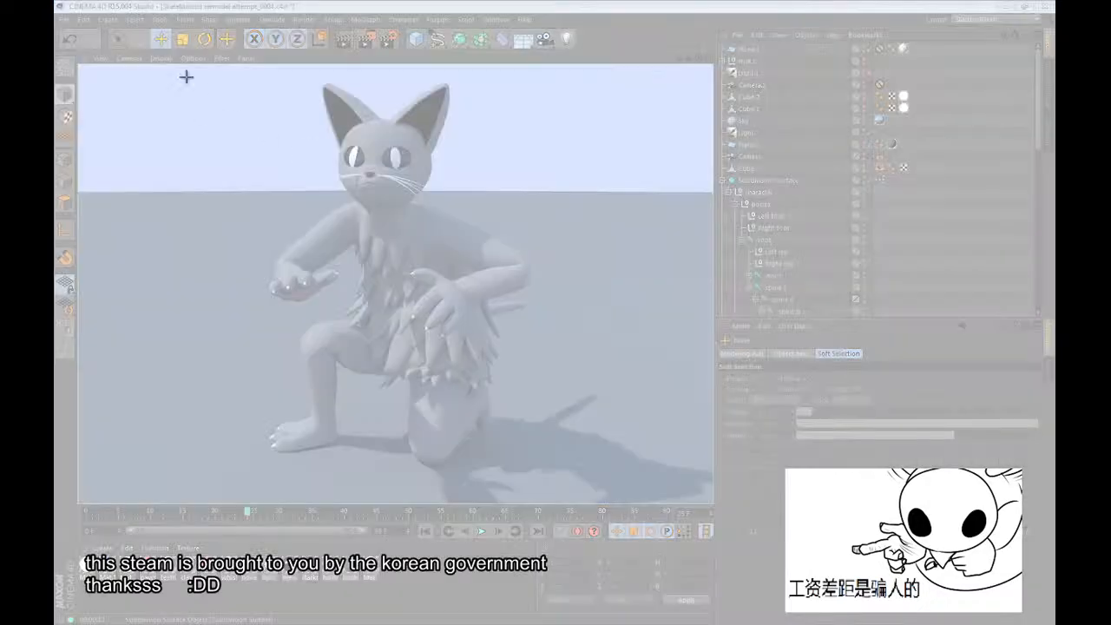
Capture the rendered cat with Snipping Tool, save the snip as shsdbdkgf and close Snipping Tool.
left_click_drag(185, 78, 641, 487)
key("ctrl+s")
type("shsdbdkgf")
key("Return")
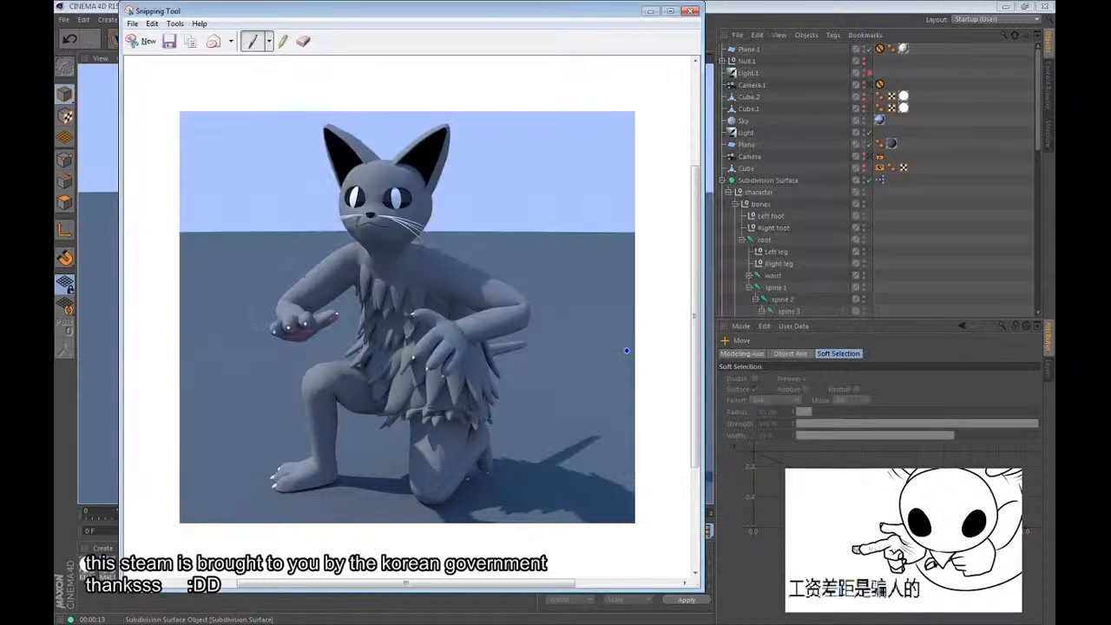
left_click(691, 11)
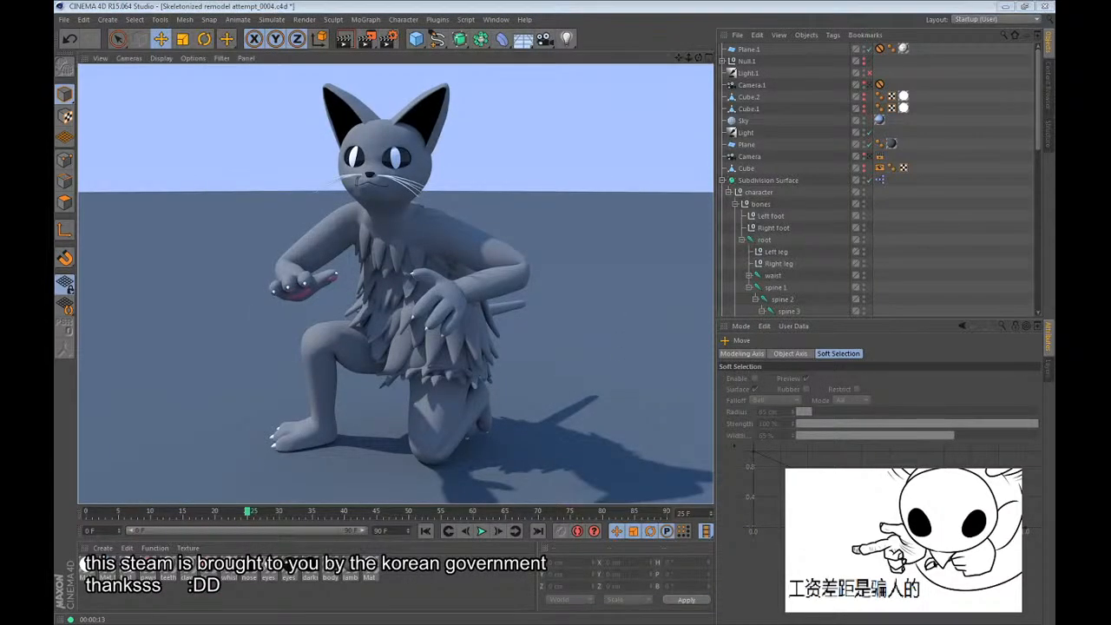